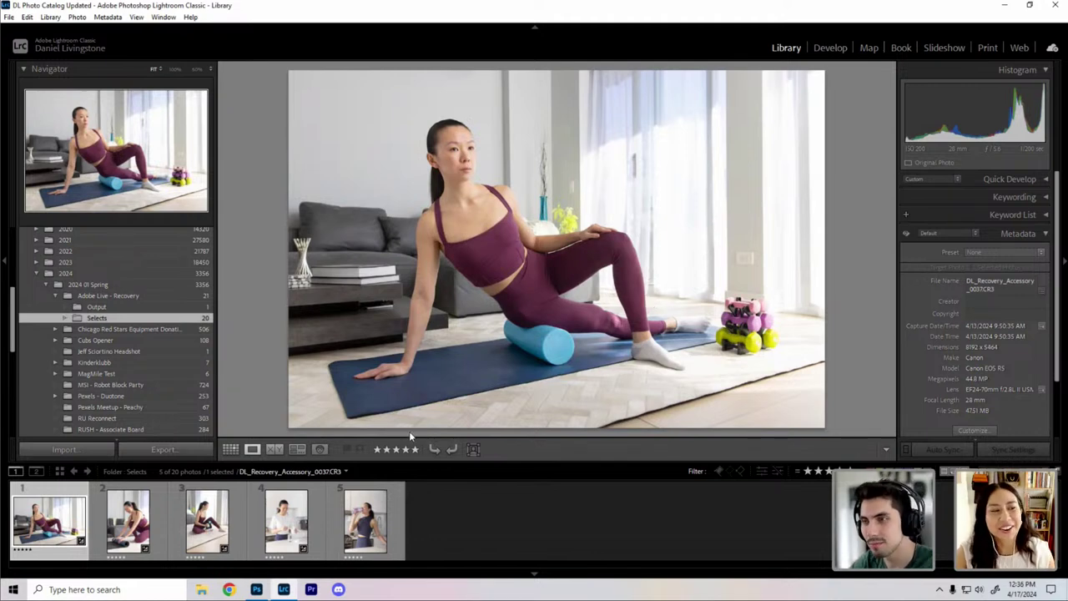
Step: Open the foam roller photo in Develop and create a virtual copy of it
key("d")
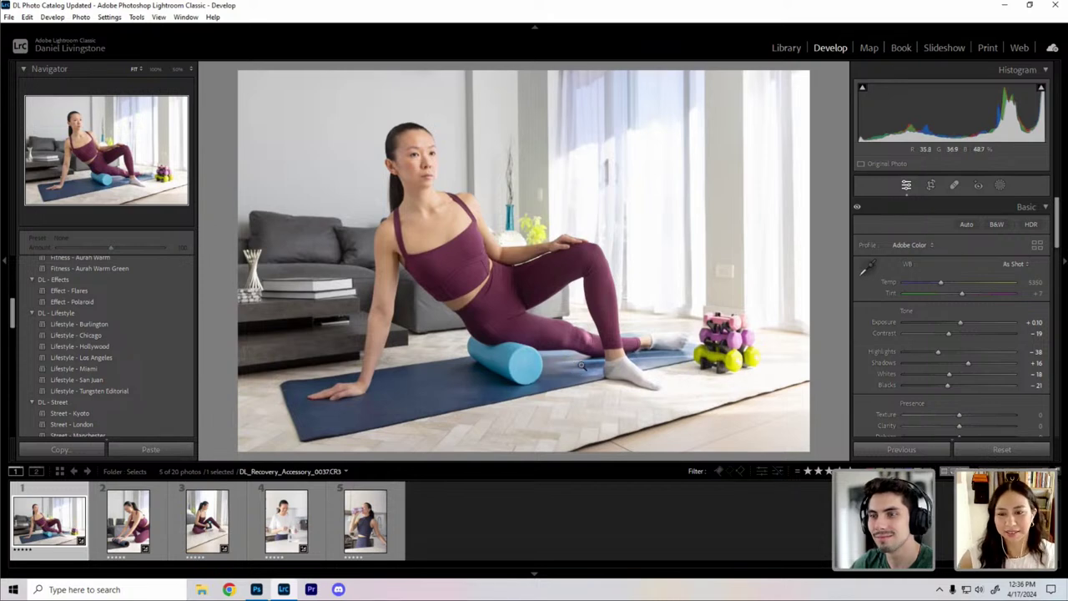
key("e")
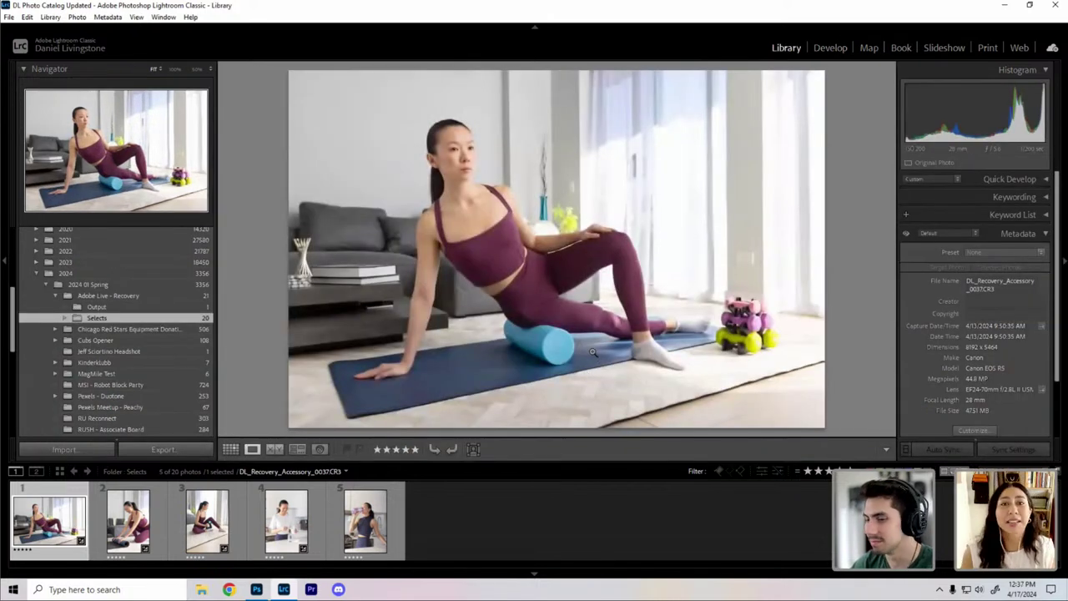
key("d")
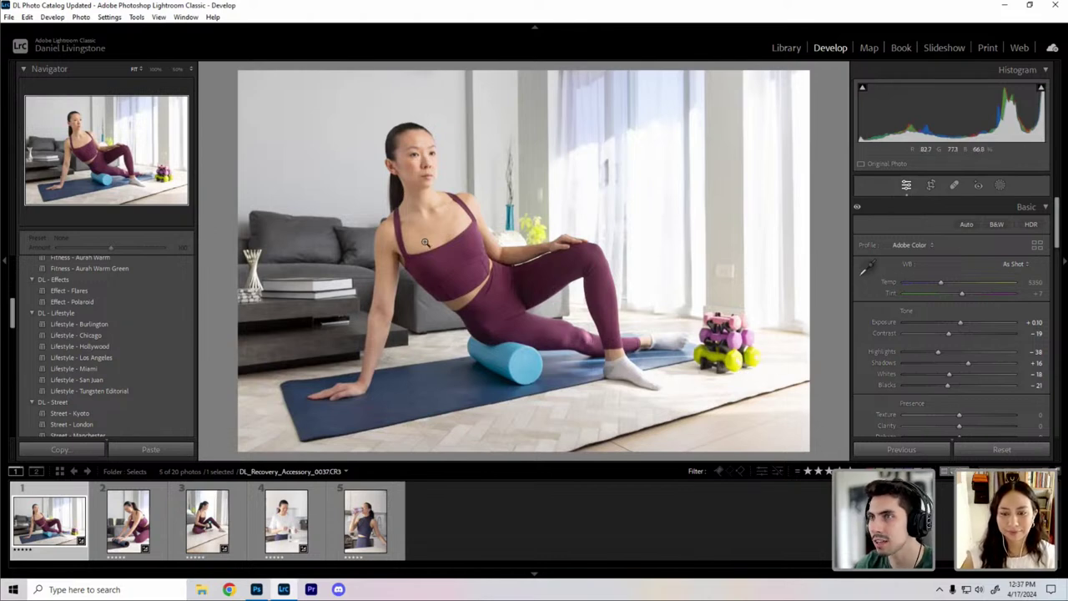
right_click(37, 540)
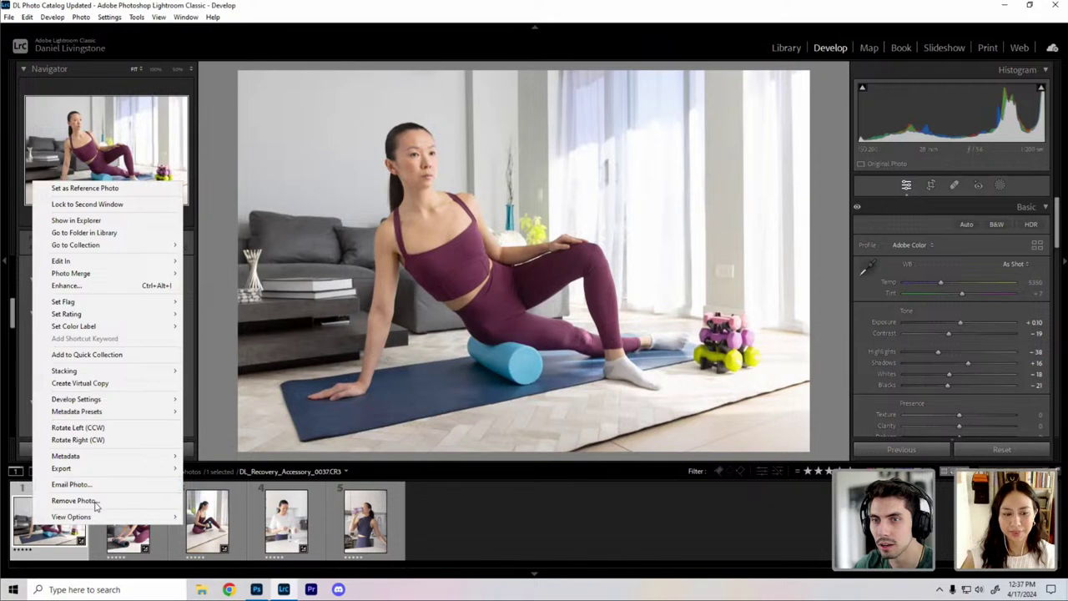
left_click(50, 500)
left_click(620, 311)
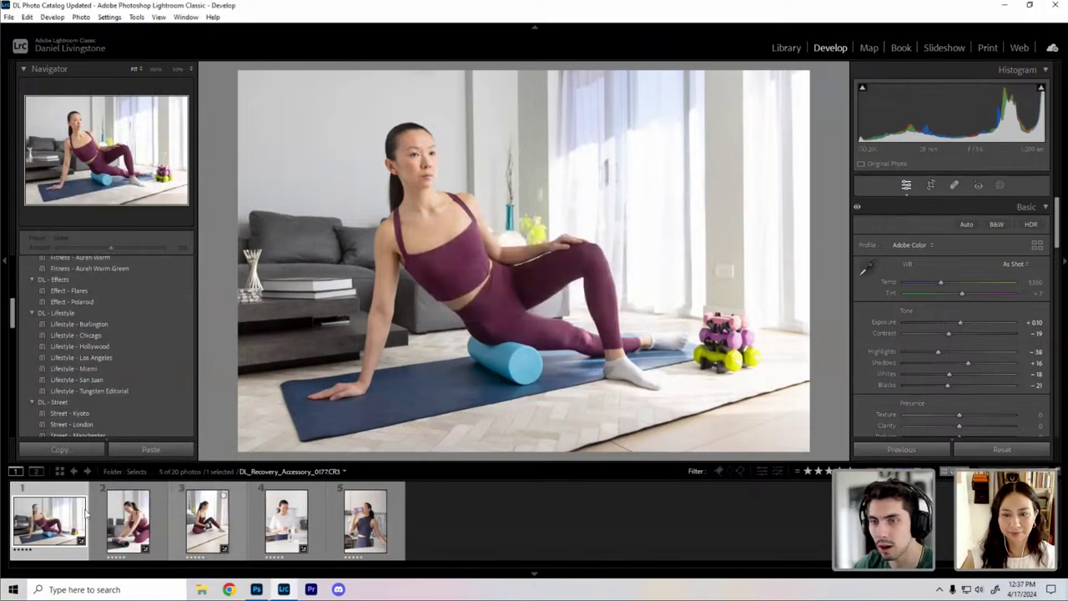
right_click(48, 510)
left_click(134, 367)
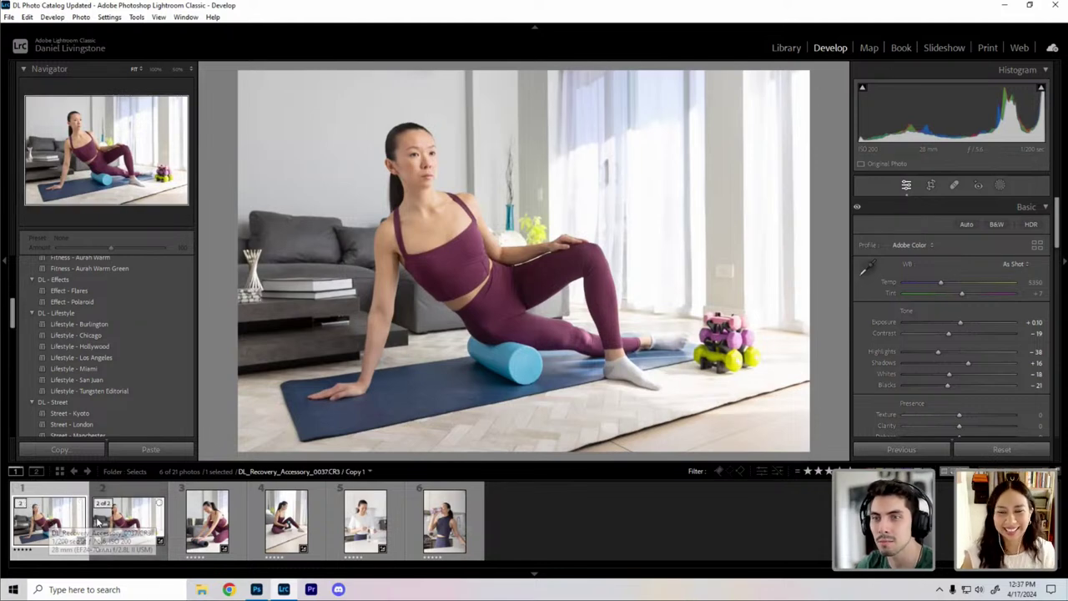
Step: Create two more virtual copies of the foam roller photo, making three copies in total
left_click(129, 523)
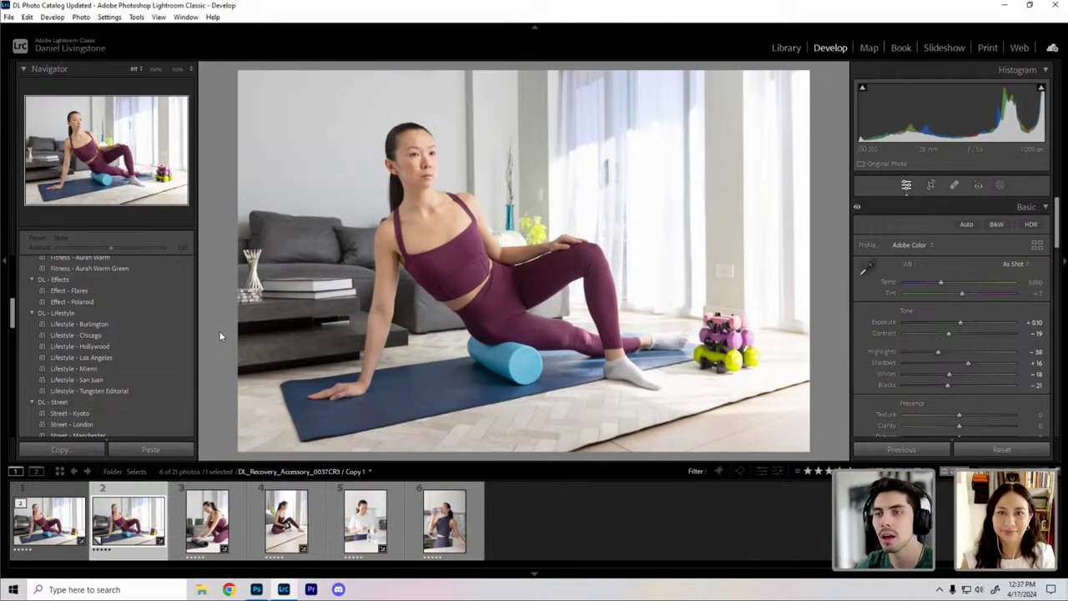
right_click(101, 530)
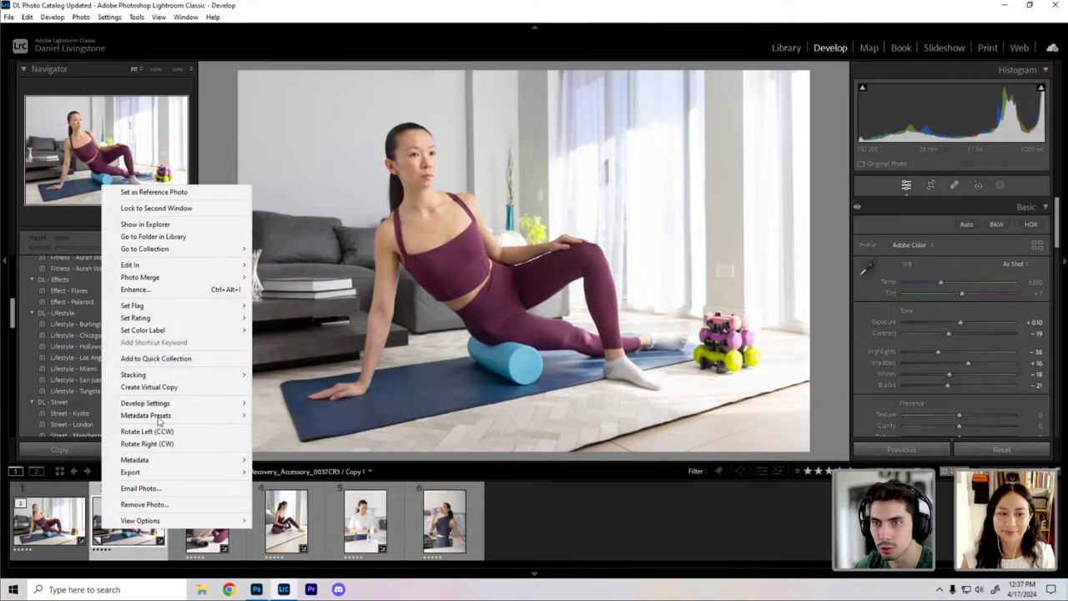
left_click(150, 387)
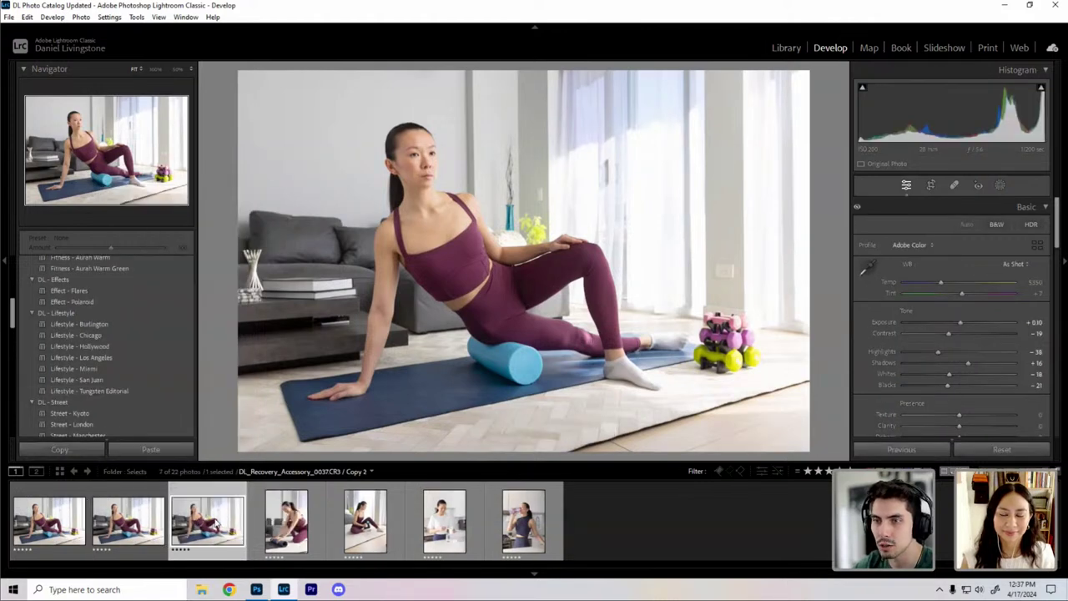
right_click(204, 517)
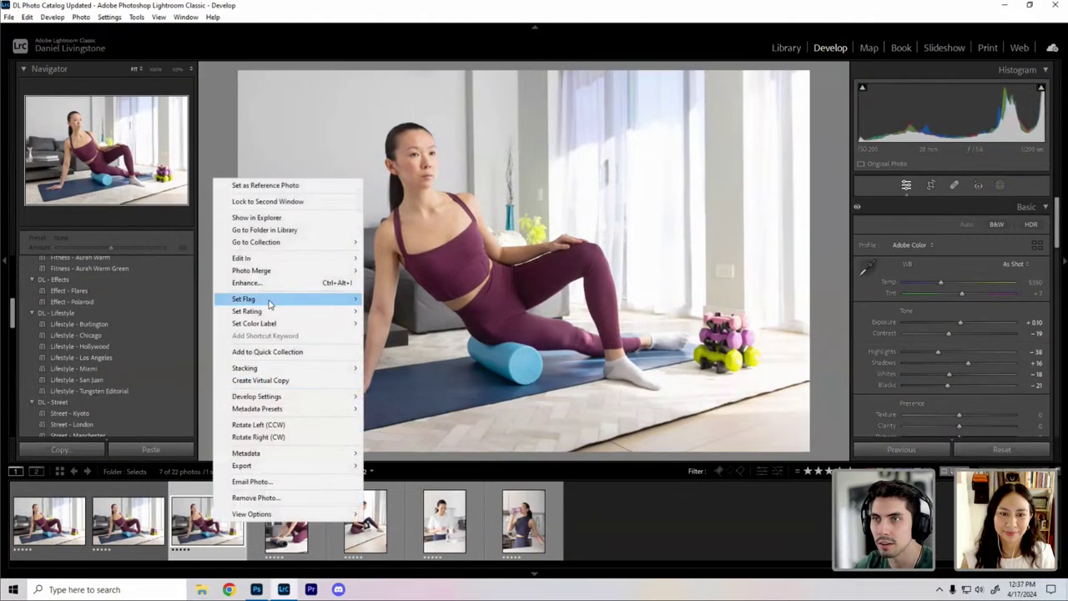
left_click(279, 379)
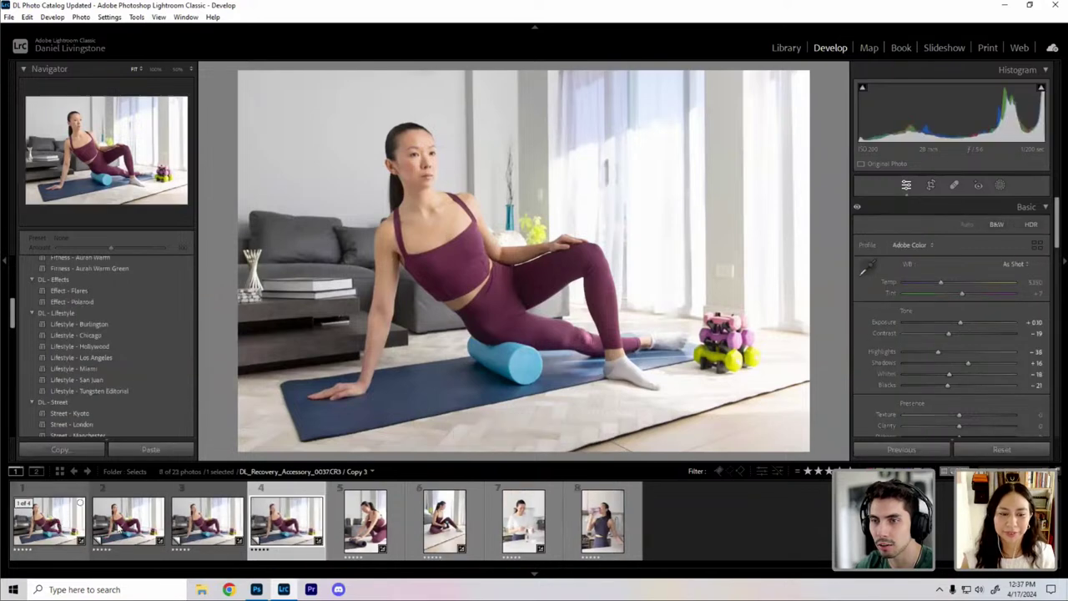
Step: Apply the Lifestyle - Chicago preset to the first virtual copy and Lifestyle - San Juan to the second
left_click(132, 529)
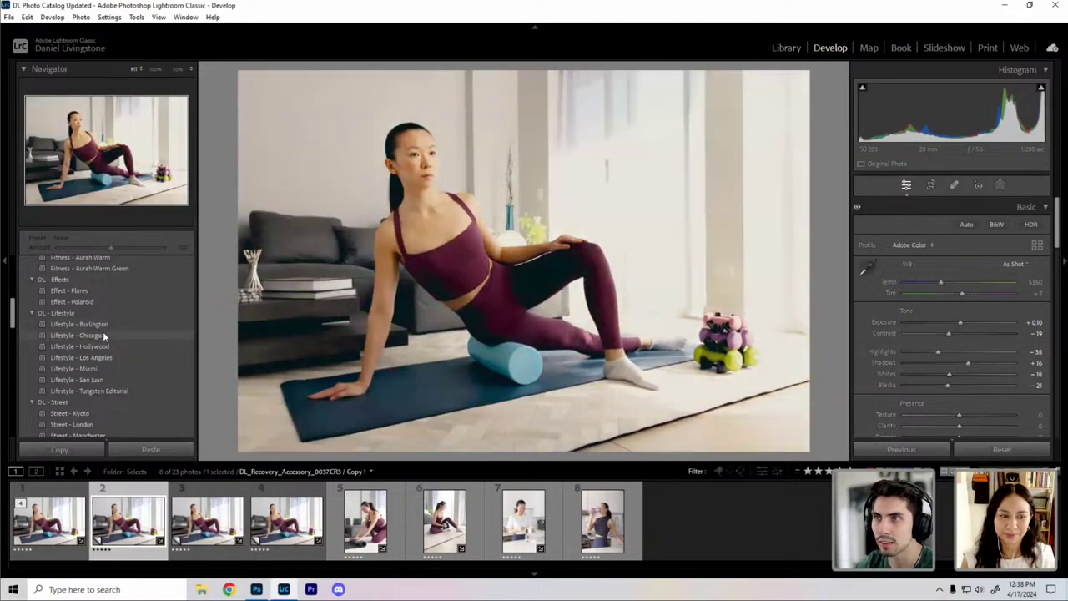
left_click(103, 334)
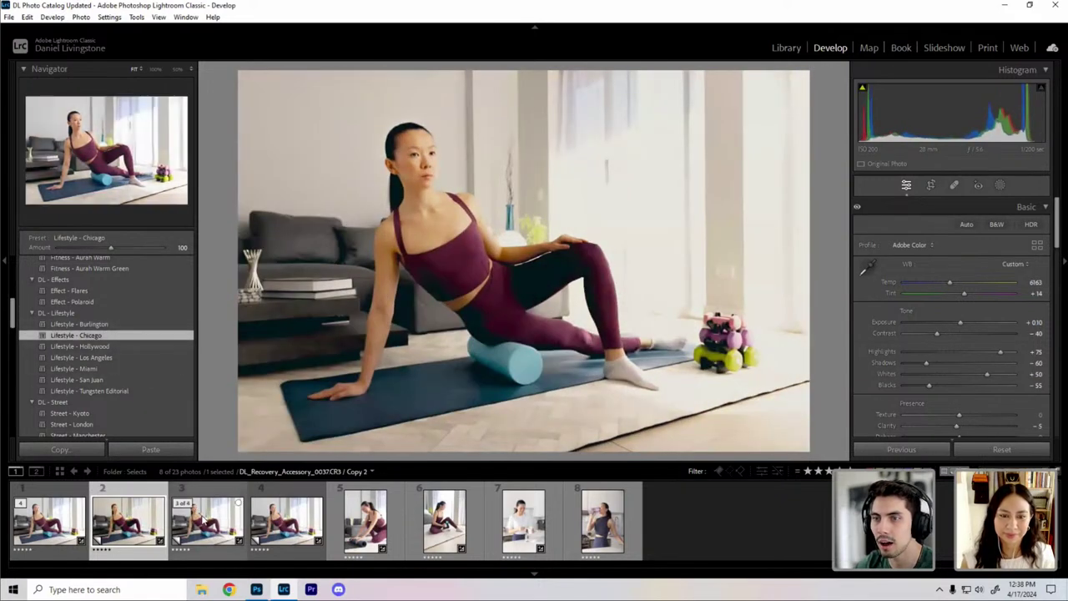
left_click(191, 504)
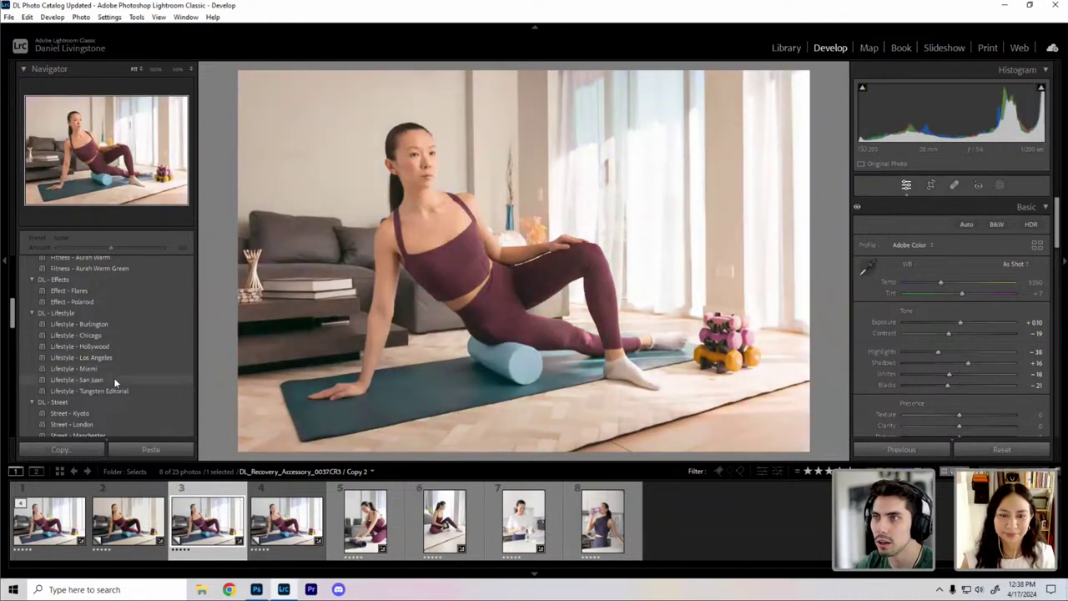
left_click(114, 379)
Step: Compare the original with the two preset versions and change the second virtual copy's preset to Street - London
left_click(44, 527)
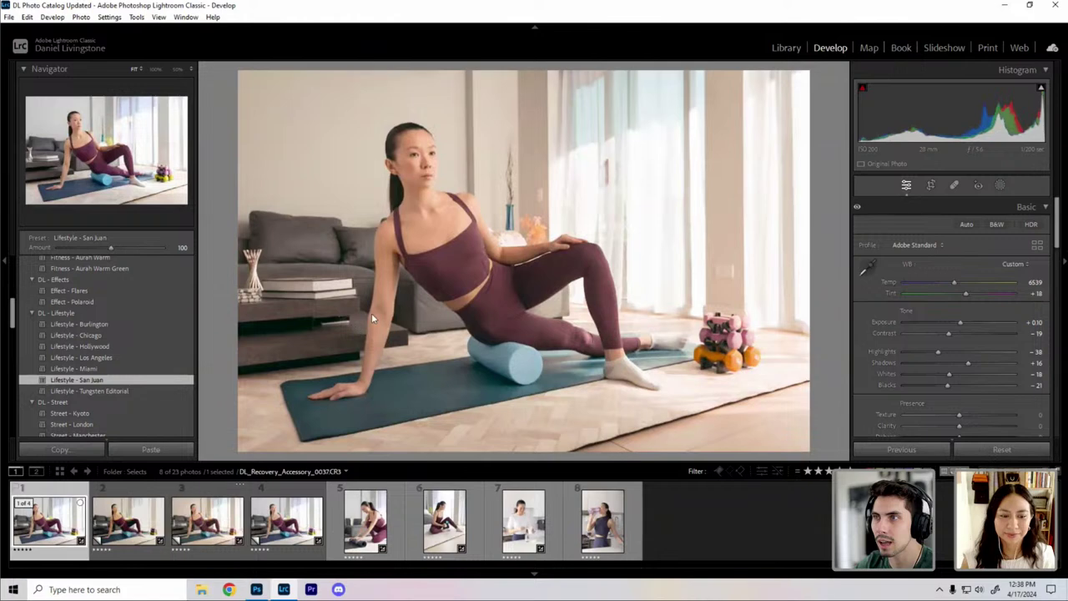
key("Right")
key("Right")
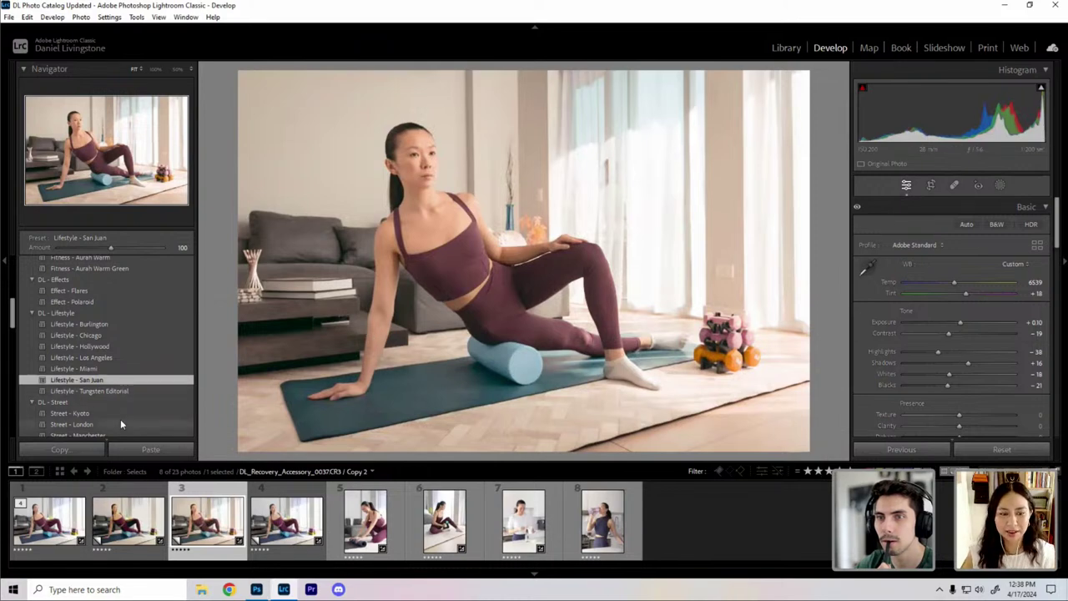
left_click(118, 423)
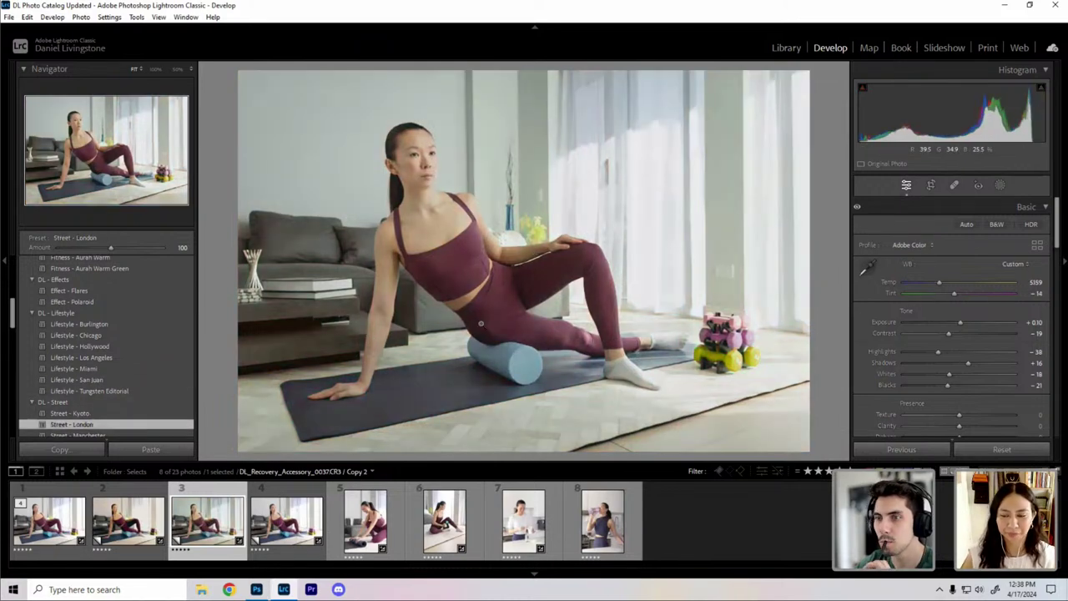
Step: Select the original and the first two virtual copies and compare them in Survey view with the side panels hidden
left_click(75, 525)
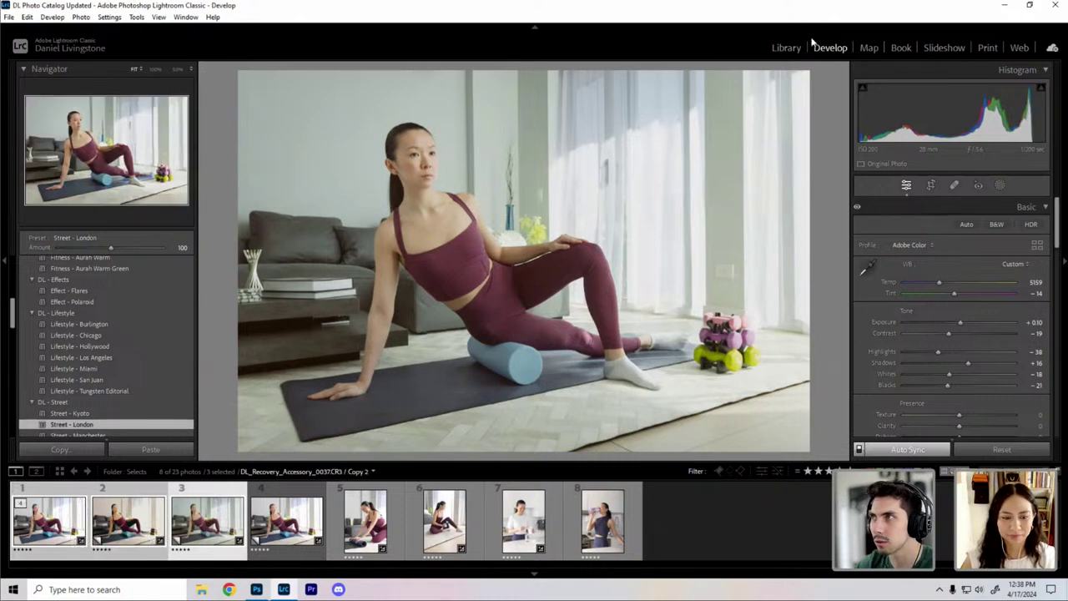
left_click(53, 18)
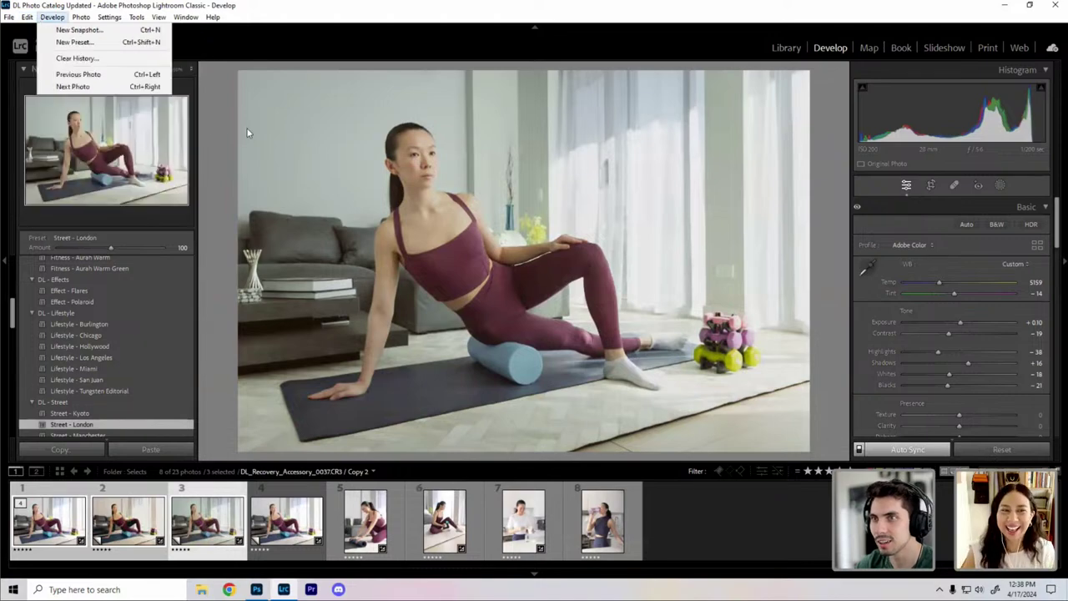
left_click(386, 201)
left_click(387, 201)
left_click(386, 201)
key("l")
key("l")
key("l")
key("n")
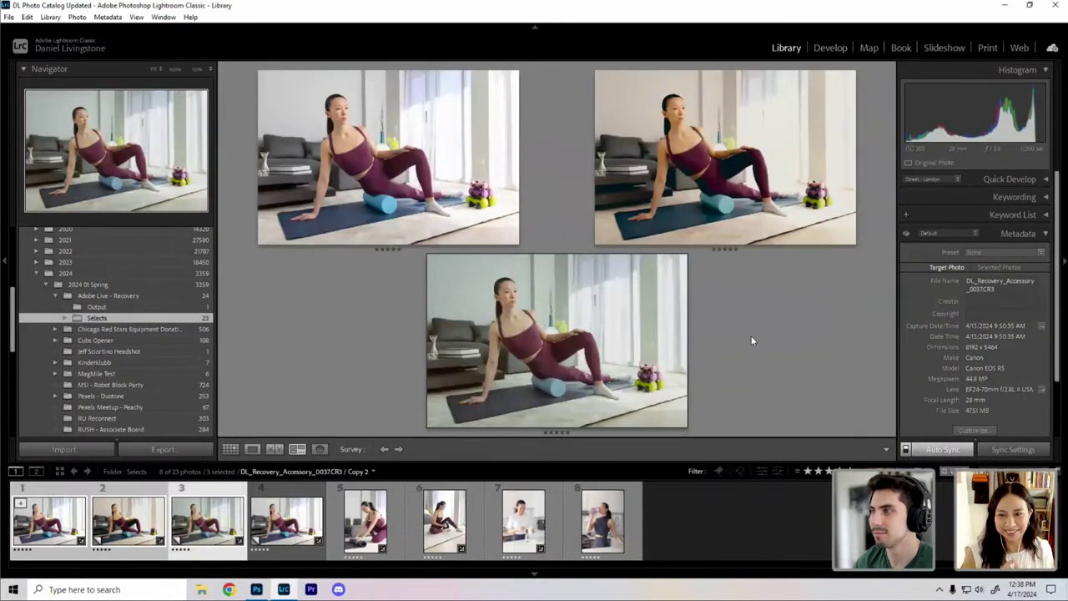
key("Tab")
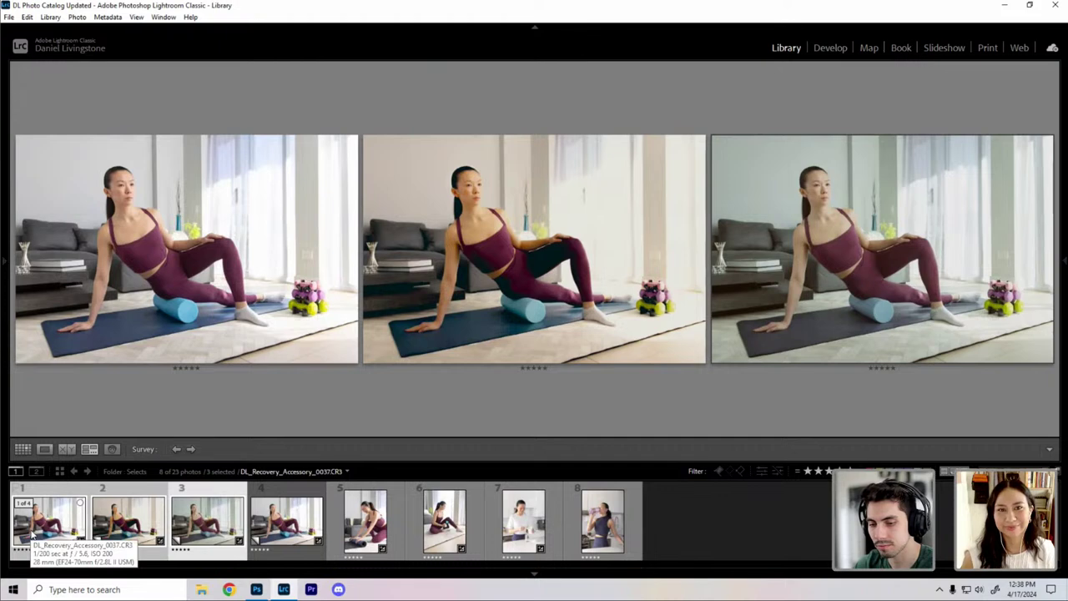
Step: Restore the side panels in Develop and reset the second virtual copy's adjustments, undoing the synced reset of the other photos
key("e")
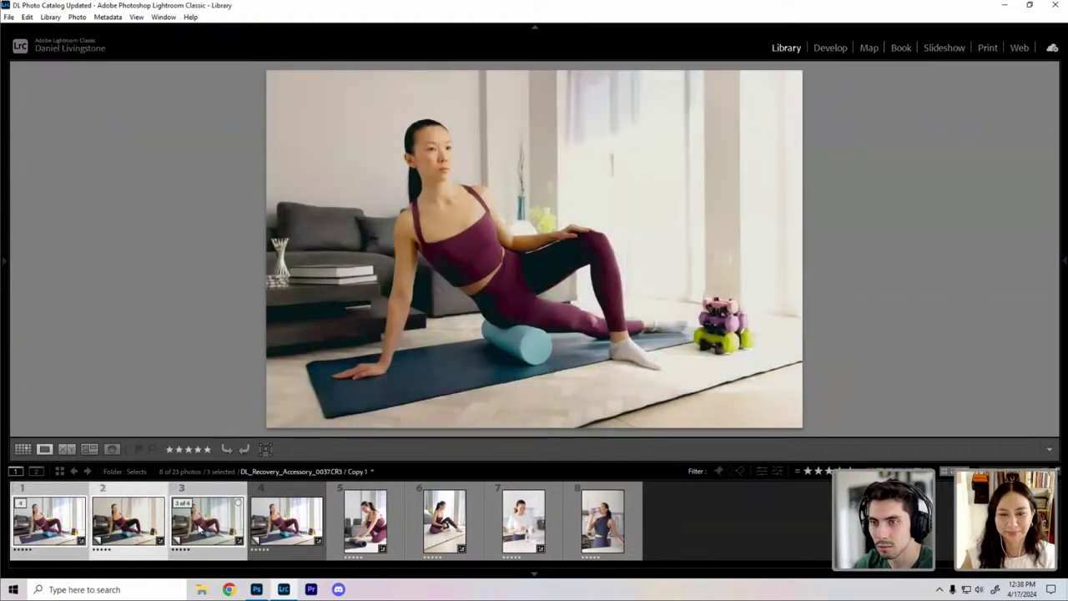
key("Tab")
key("d")
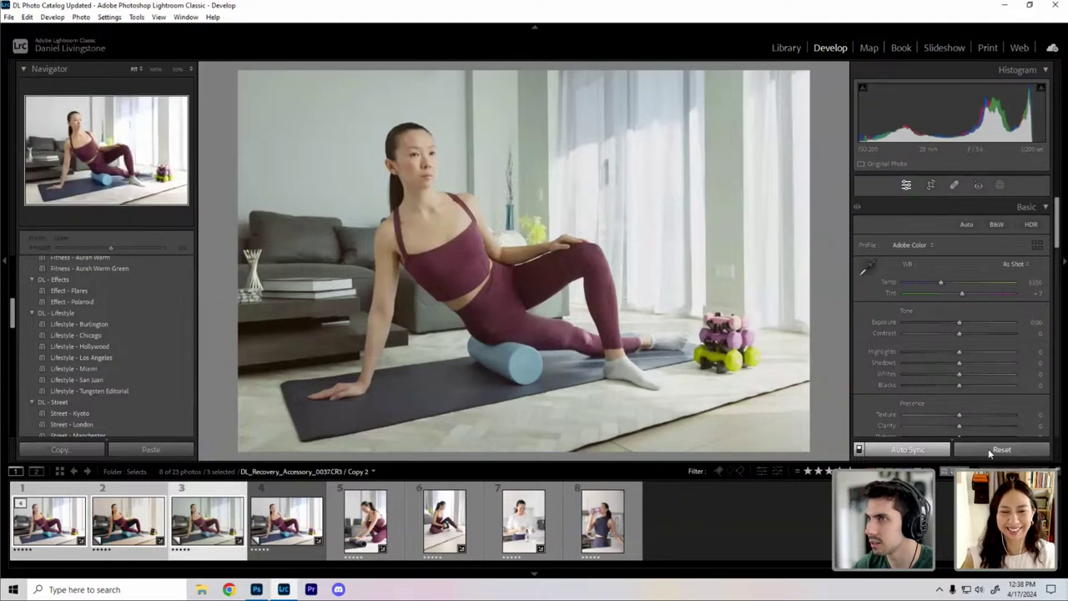
left_click(989, 449)
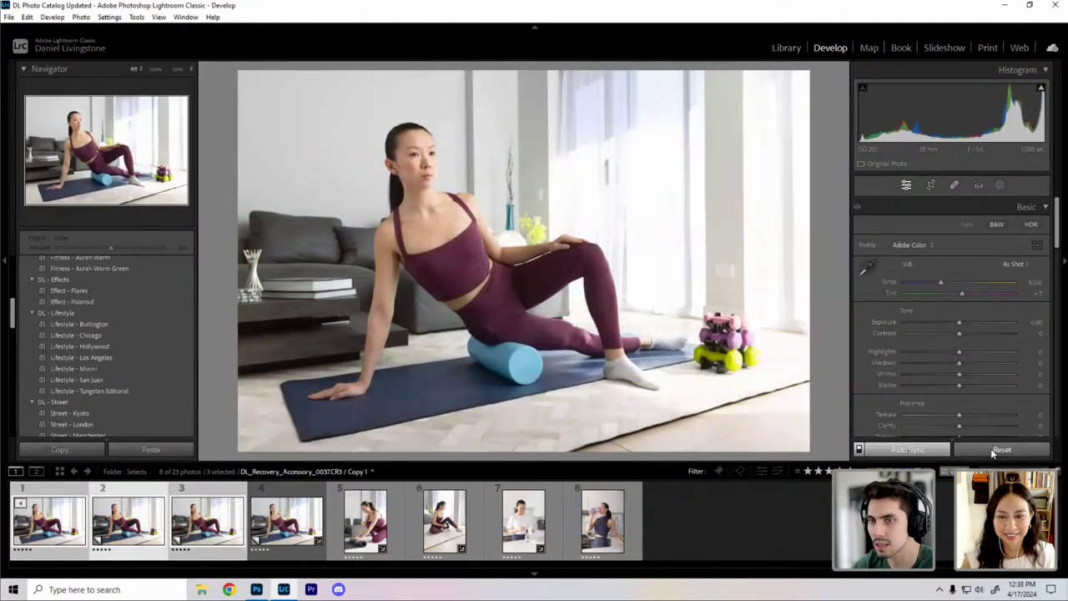
key("ctrl+z")
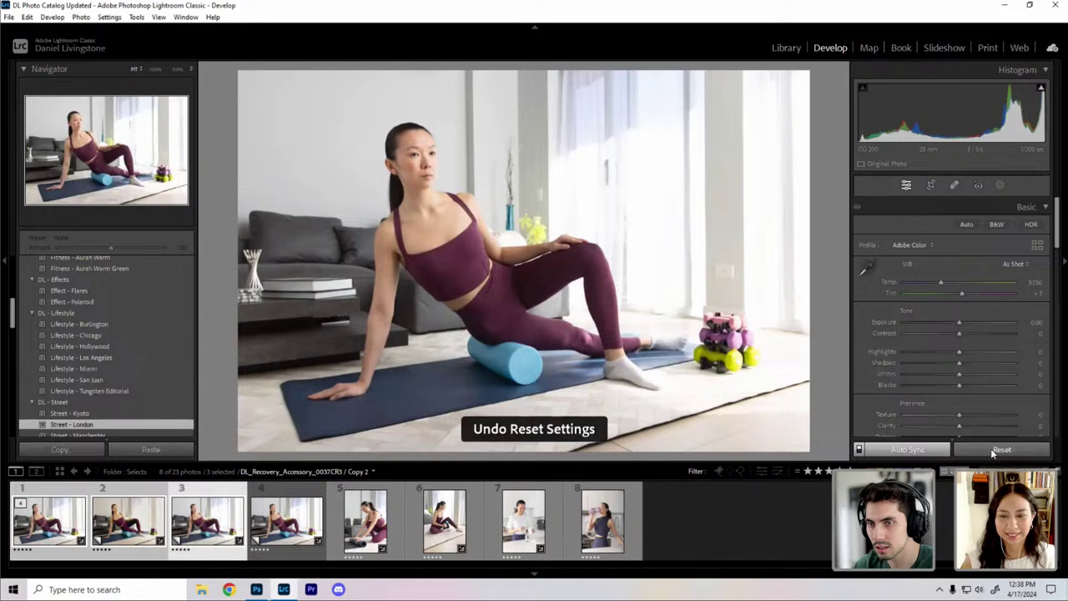
key("ctrl+z")
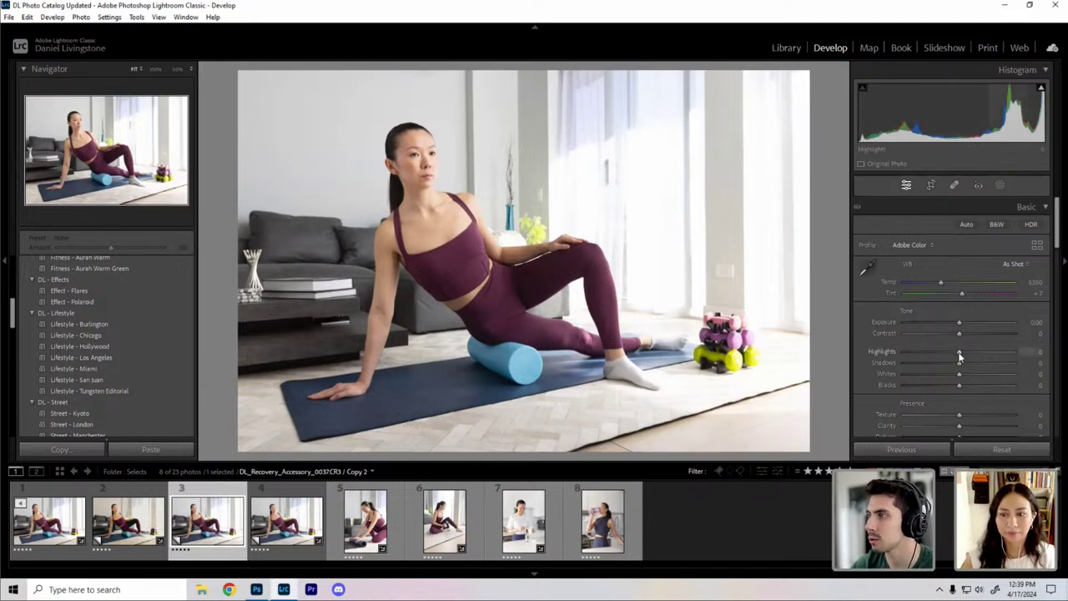
Step: Set the second virtual copy's Highlights to -78 and inspect the detail in the window curtains up close
left_click_drag(936, 360, 916, 357)
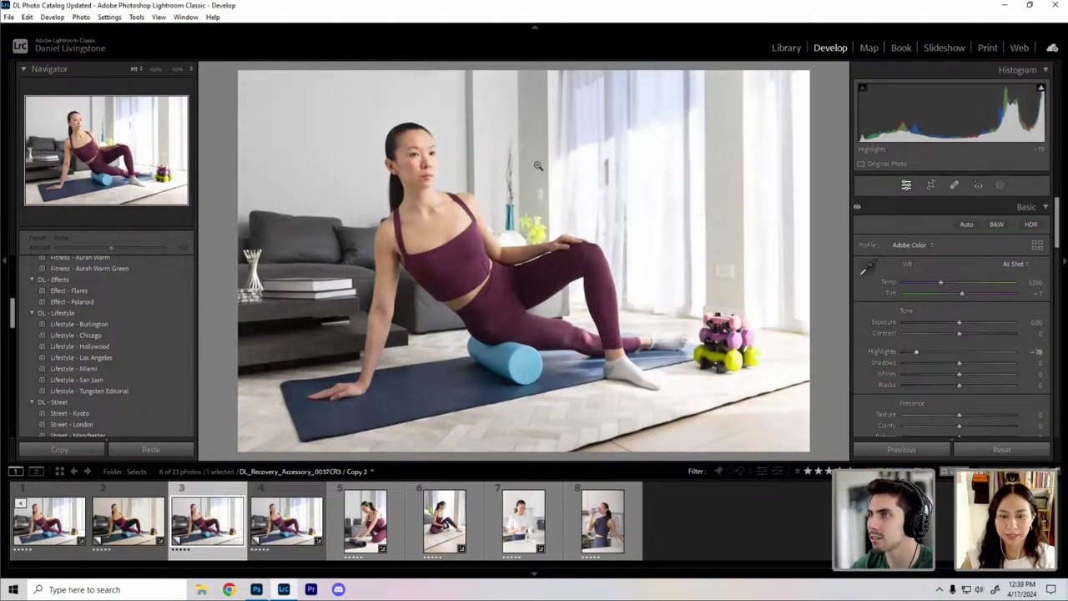
left_click(559, 222)
left_click_drag(560, 222, 576, 305)
left_click_drag(538, 195, 529, 228)
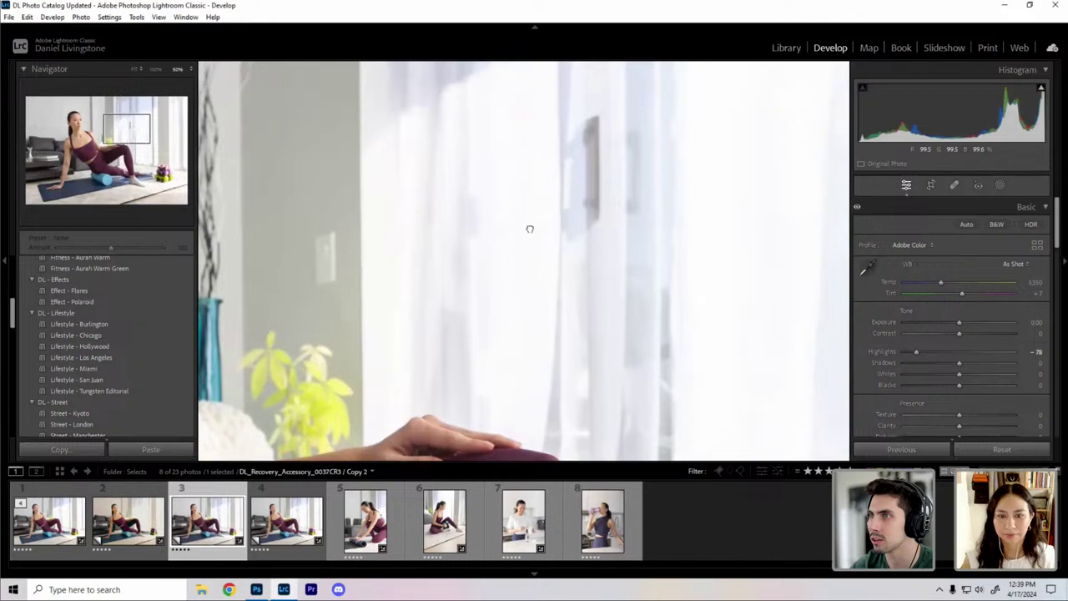
left_click_drag(709, 101, 358, 195)
left_click_drag(797, 334, 564, 253)
left_click(641, 288)
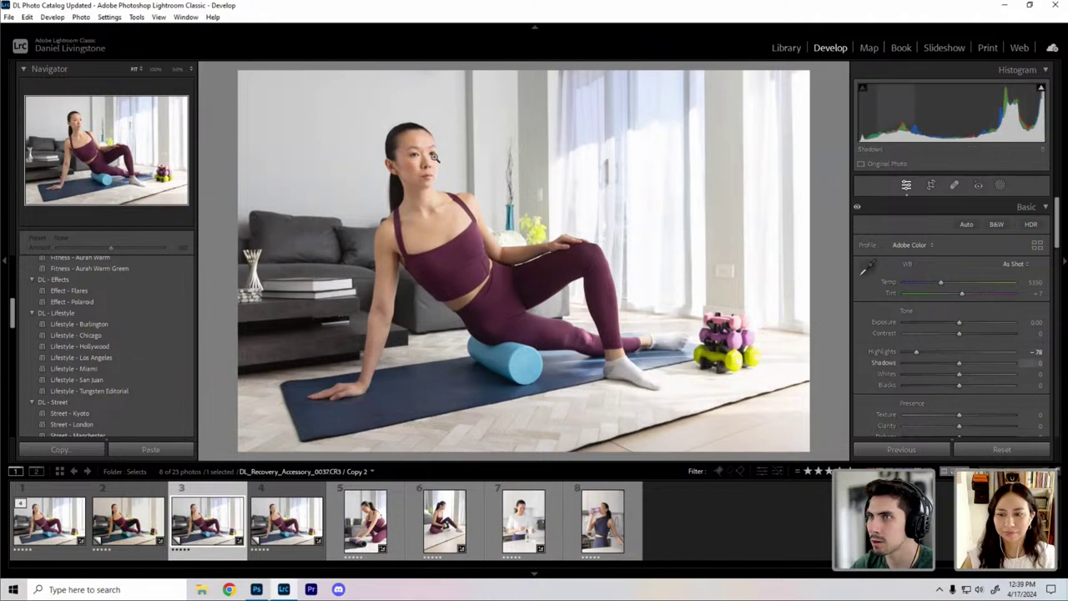
Step: Inspect the dark areas around the outfit, sofa and foam roller up close and set the Shadows to +21
left_click(414, 188)
left_click_drag(539, 333, 475, 75)
left_click_drag(559, 308, 551, 229)
left_click_drag(334, 238, 589, 288)
left_click_drag(711, 442, 645, 351)
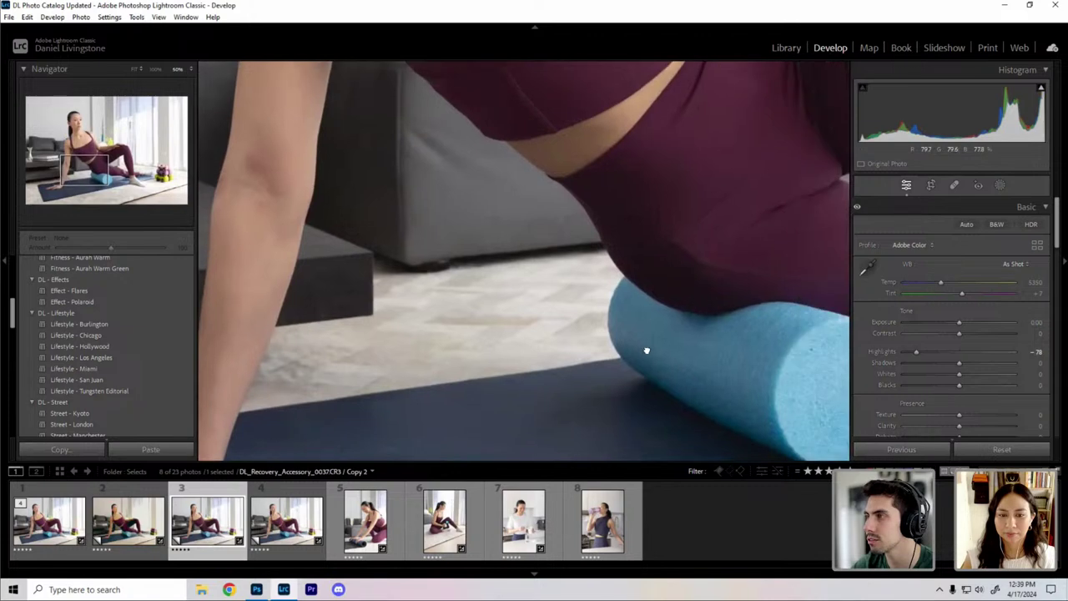
left_click_drag(755, 196, 708, 326)
left_click(707, 326)
left_click_drag(962, 362, 968, 362)
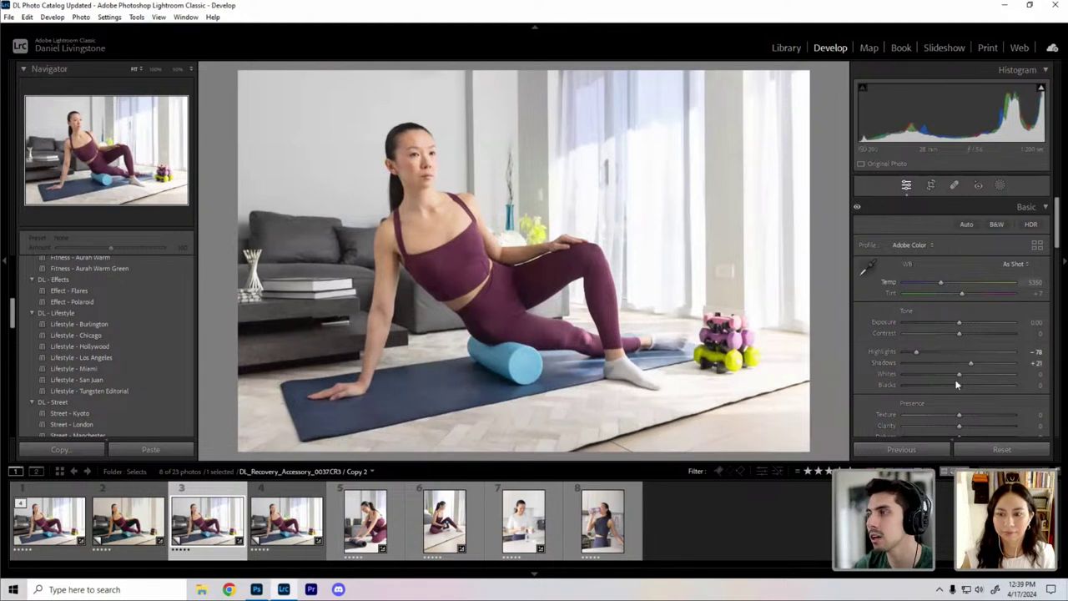
Step: Set the Blacks to -25 and check the face and hair up close, then the photo's highlight clipping
left_click_drag(957, 386, 945, 384)
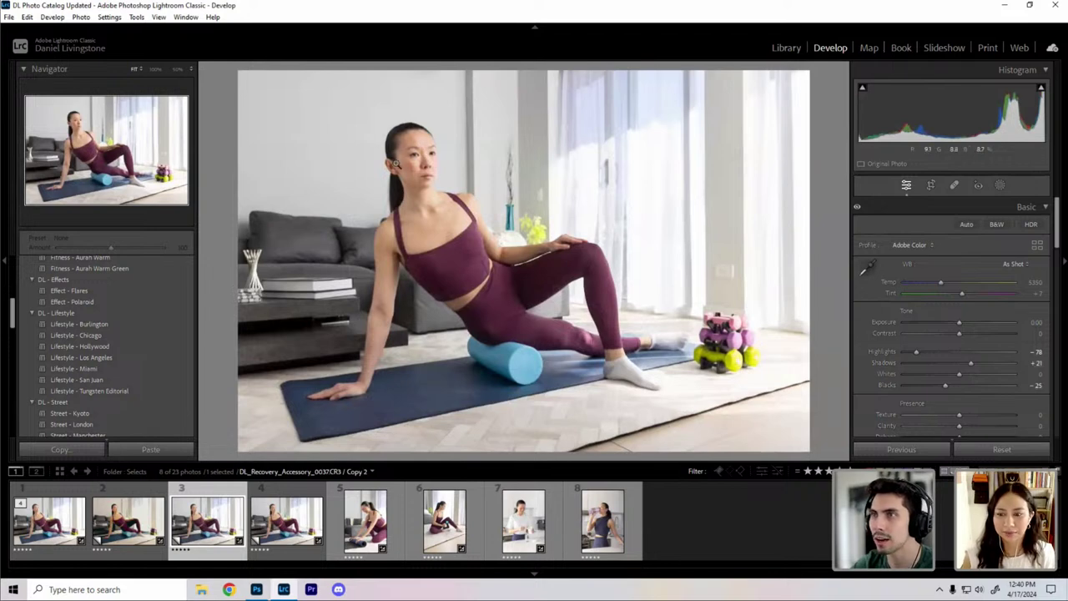
left_click(392, 209)
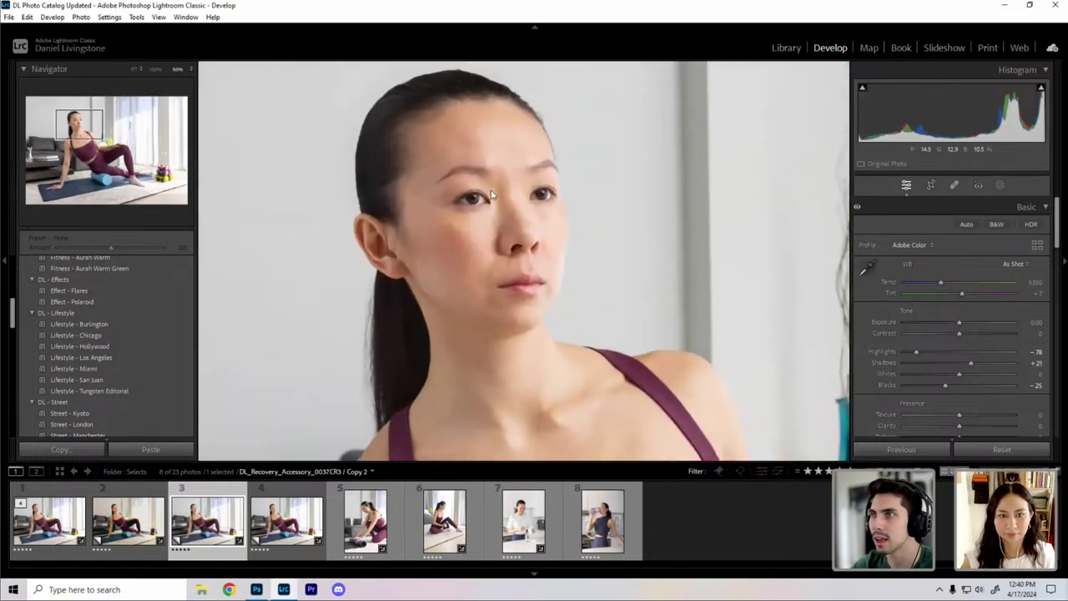
left_click(437, 95)
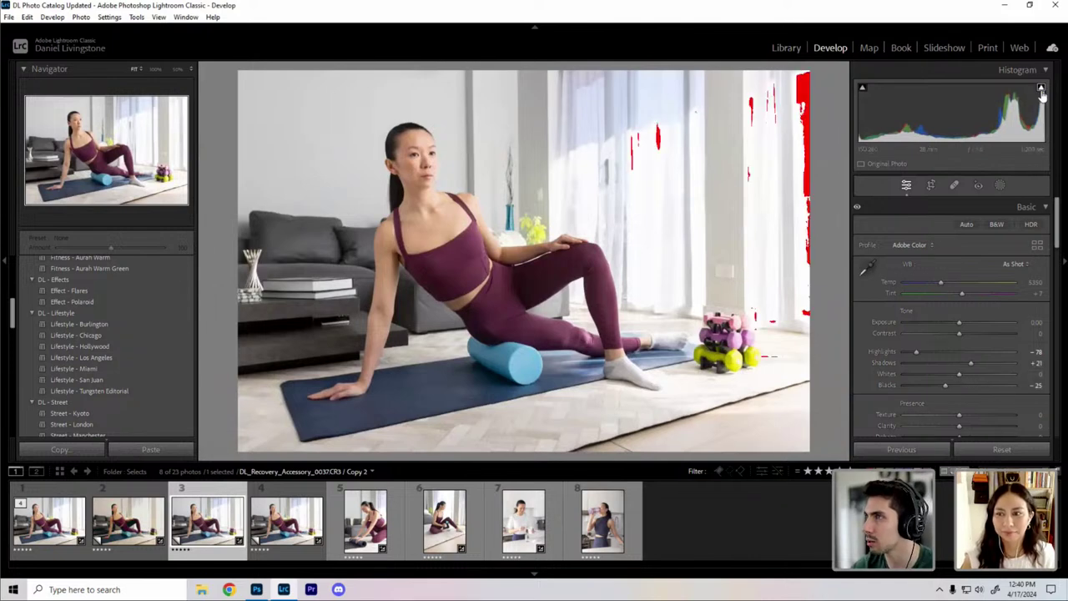
mouse_move(1040, 90)
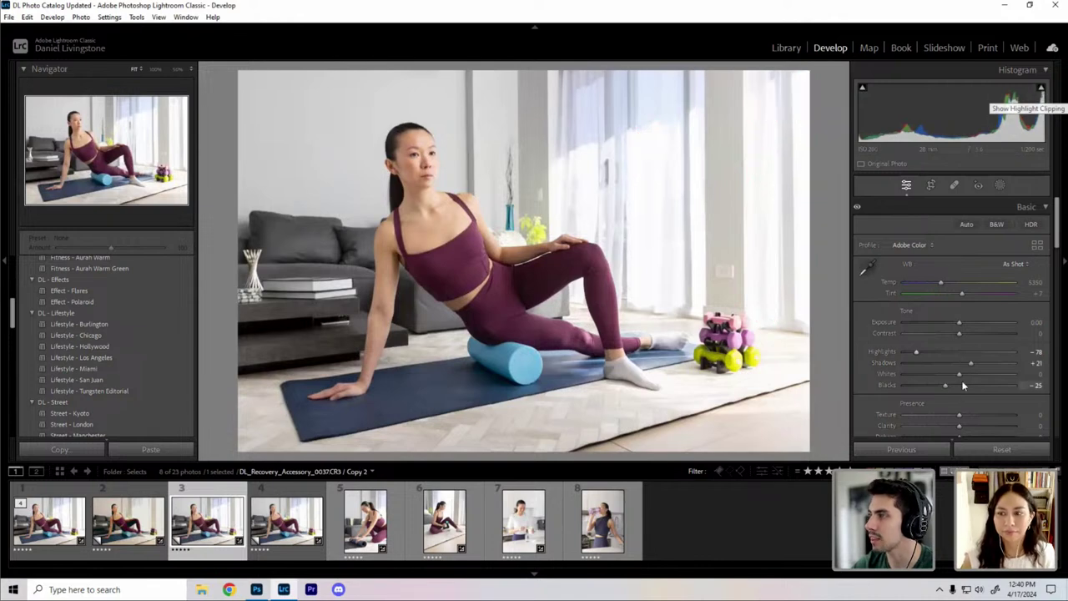
Step: Set the second virtual copy's Whites to -14 and straighten its perspective with the Vertical Upright correction
left_click_drag(956, 372, 947, 376)
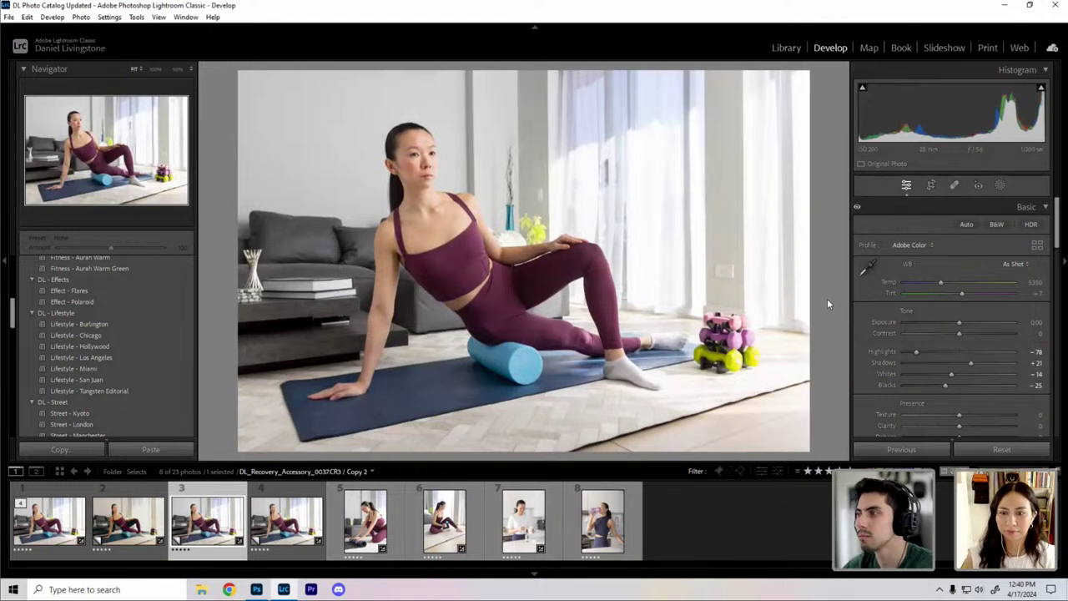
scroll(859, 347, "down", 3)
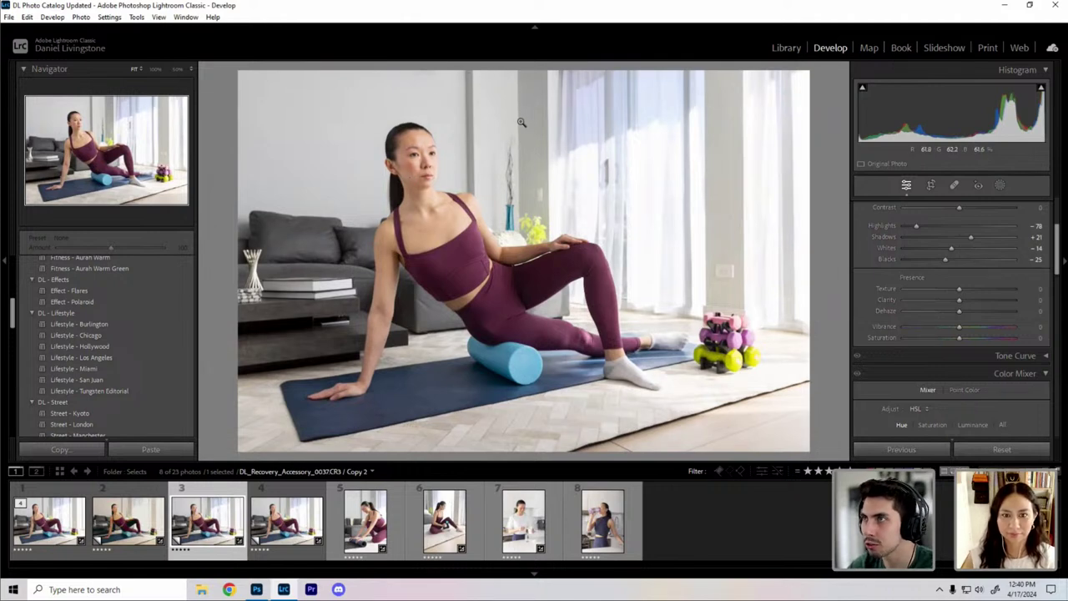
scroll(929, 276, "down", 10)
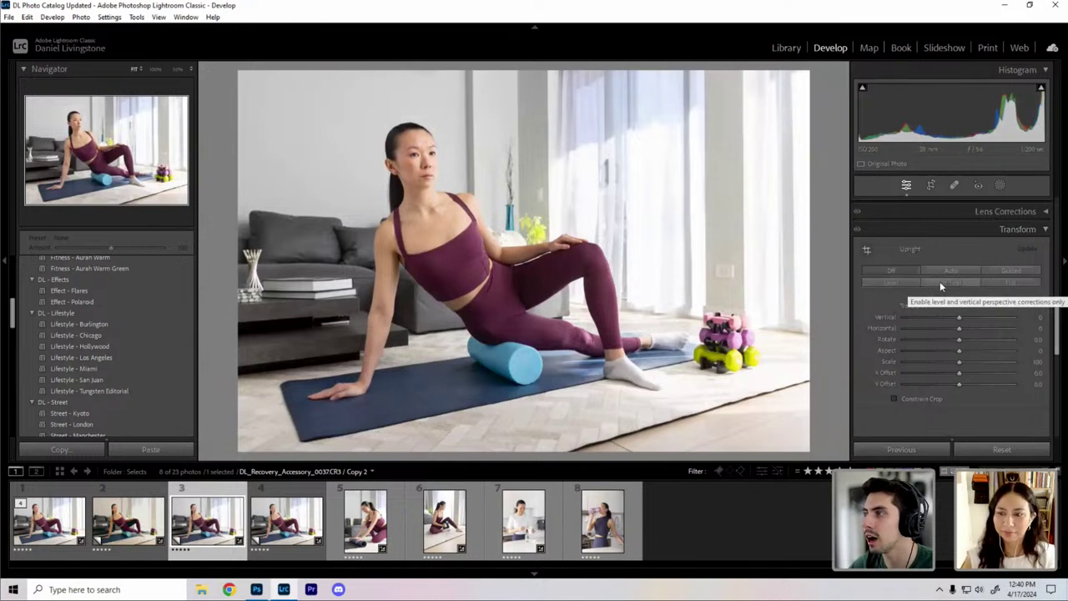
left_click(952, 284)
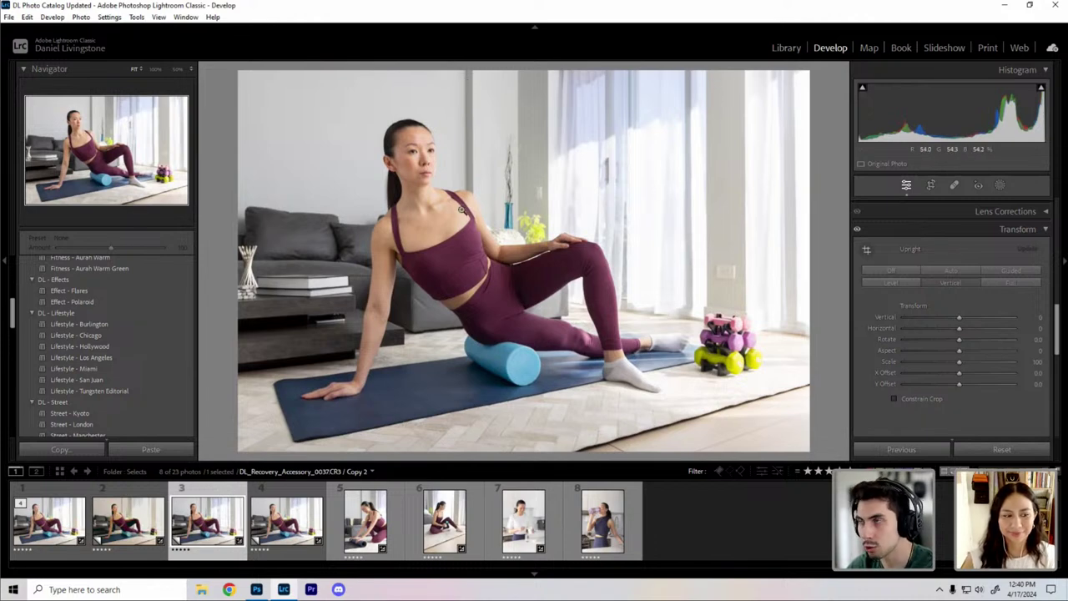
Step: Try a slight positive Horizontal perspective transform on the photo
double_click(955, 331)
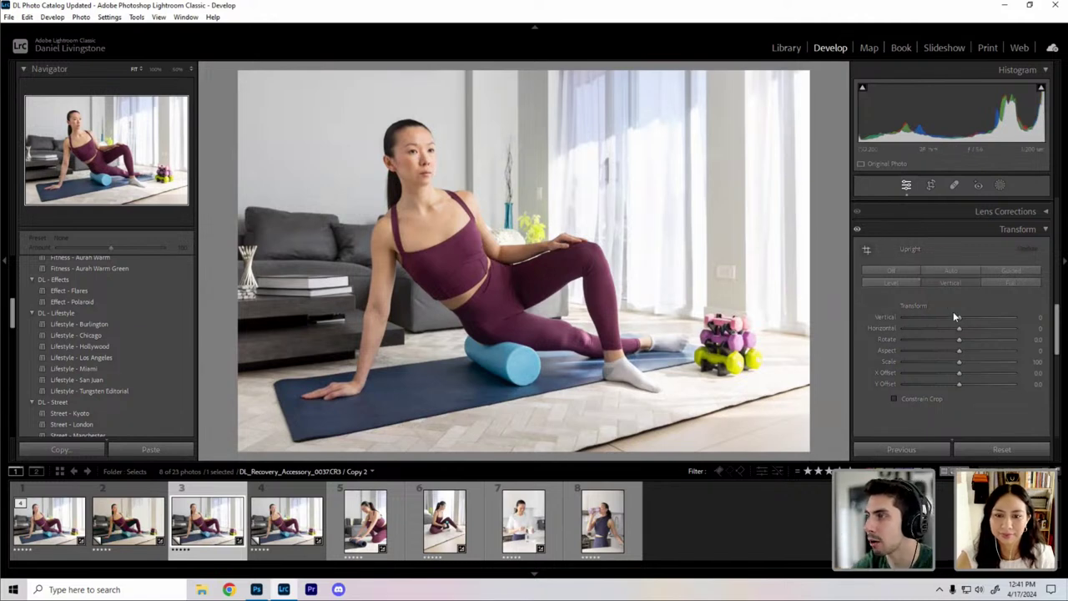
left_click_drag(959, 331, 966, 330)
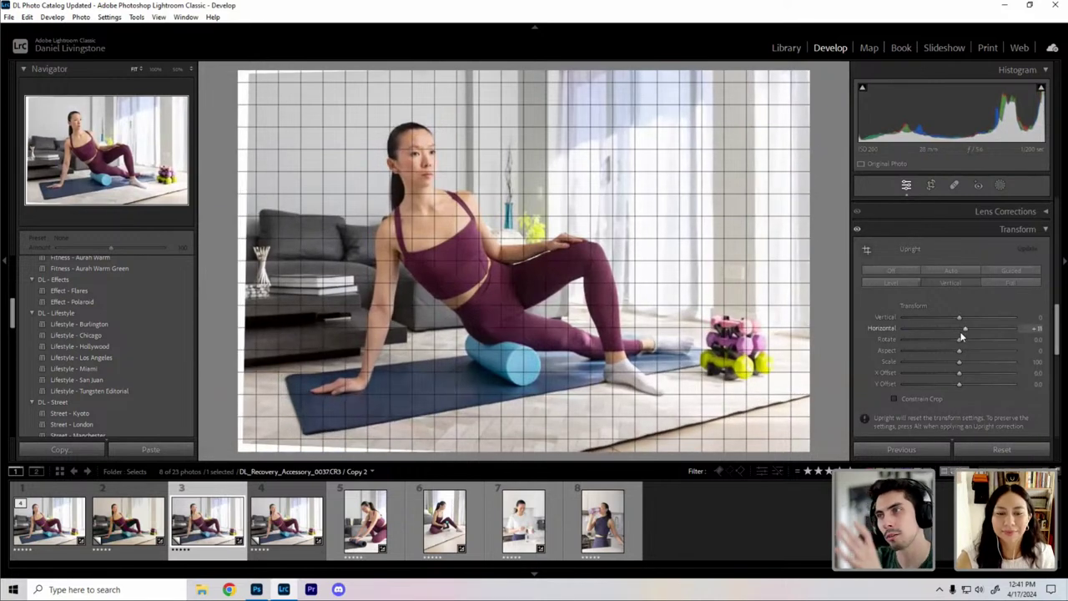
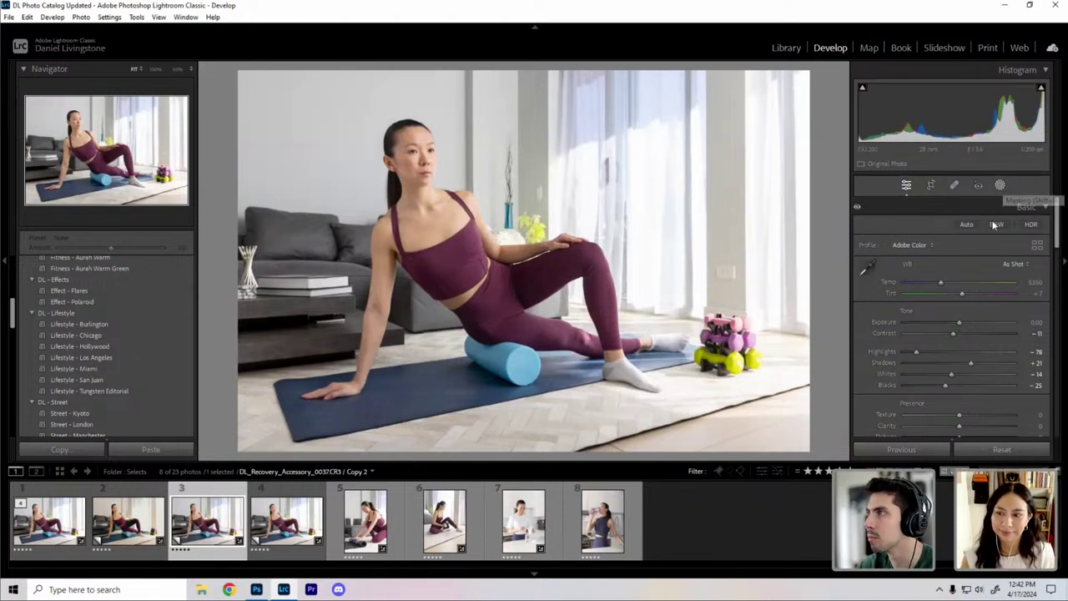
Step: Add a linear gradient mask covering the window side and fading toward the woman, and set its Highlights to -91
left_click(999, 185)
left_click(895, 305)
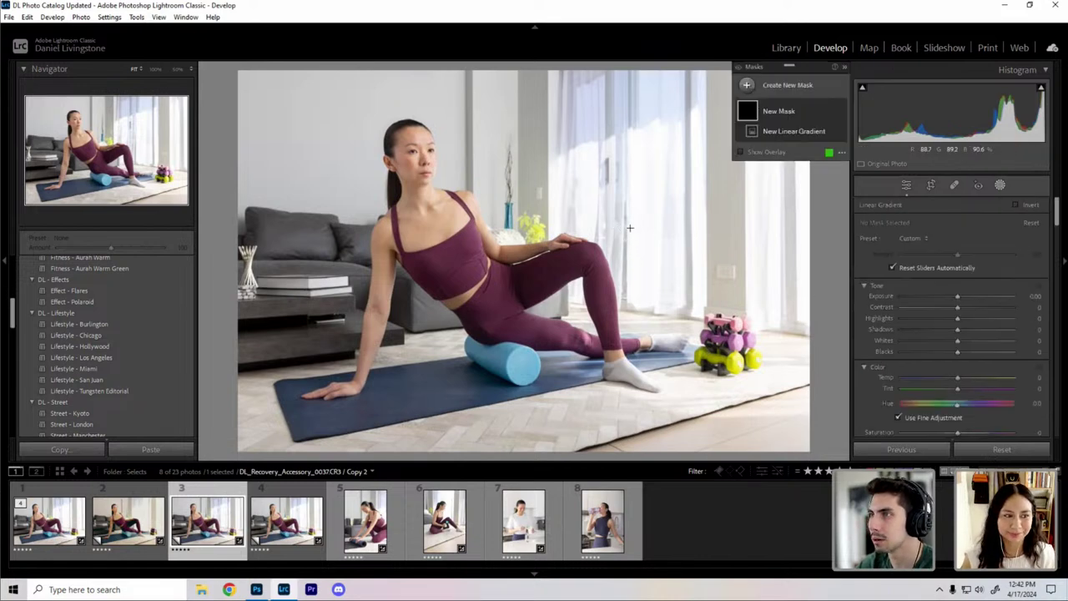
left_click_drag(697, 230, 490, 235)
key("o")
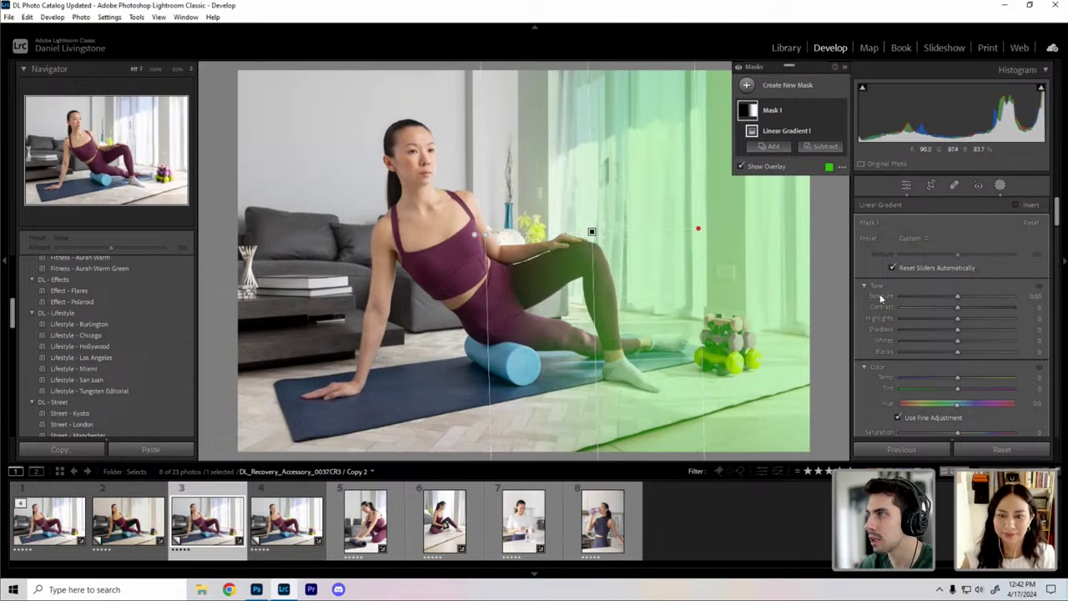
key("o")
left_click_drag(948, 316, 904, 316)
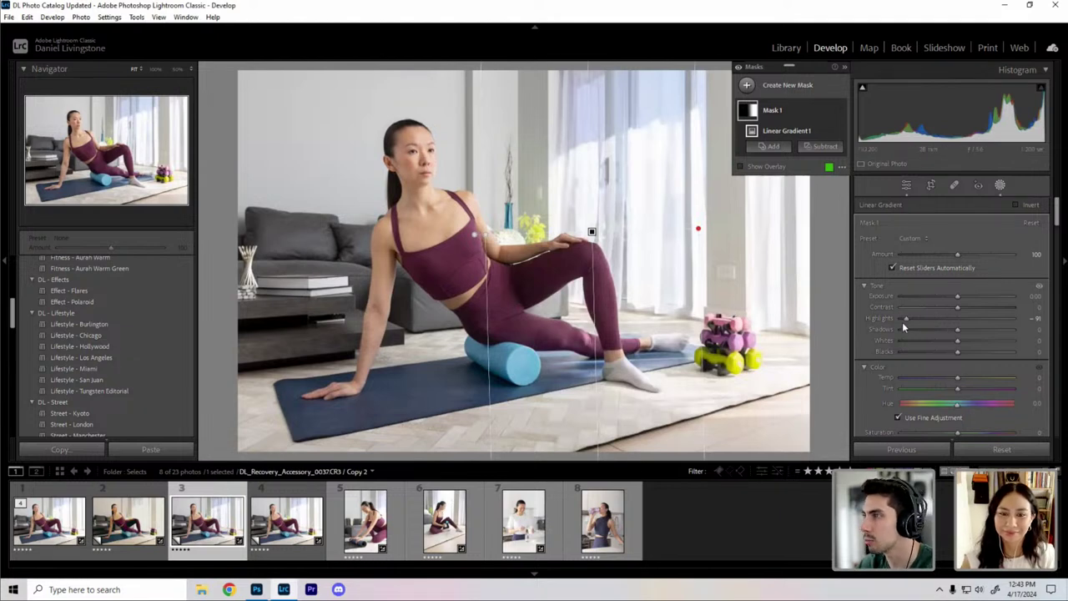
key("Escape")
key("Escape")
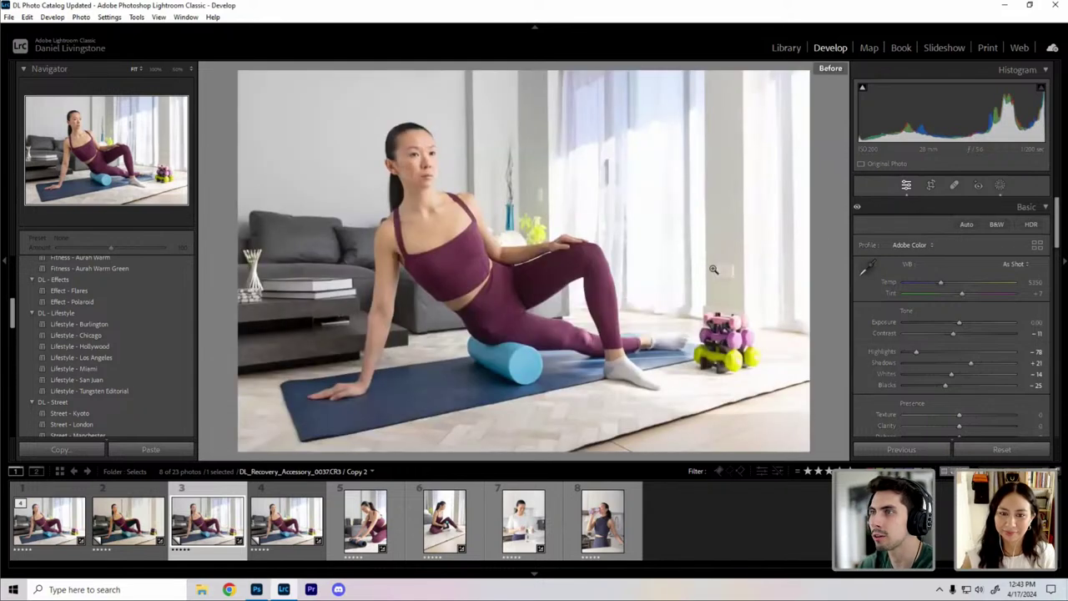
Step: Compare the photo before and after the edits several times
key("backslash")
key("backslash")
key("backslash")
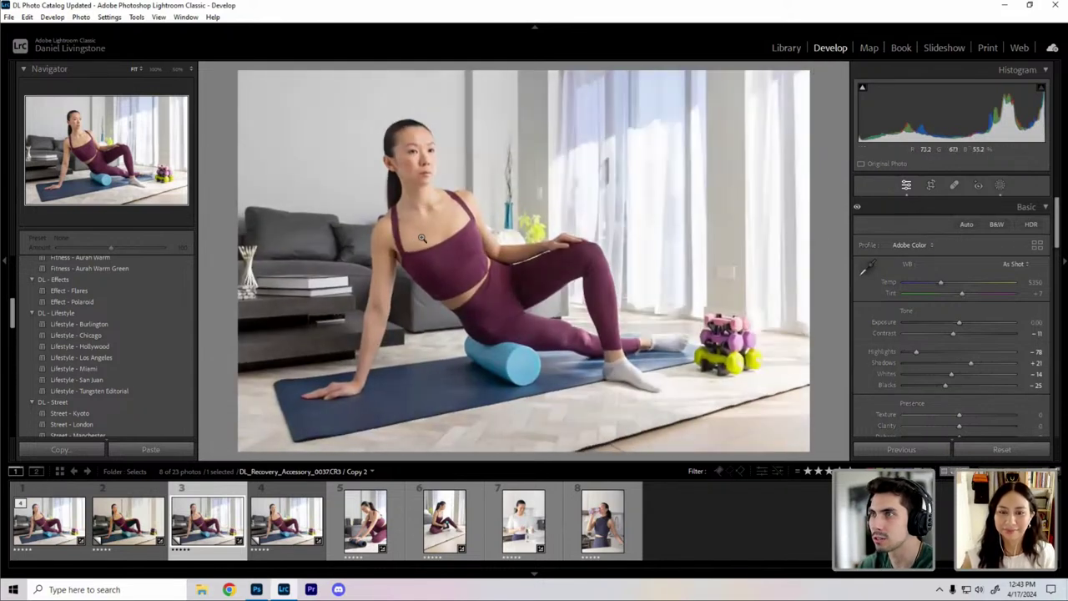
key("backslash")
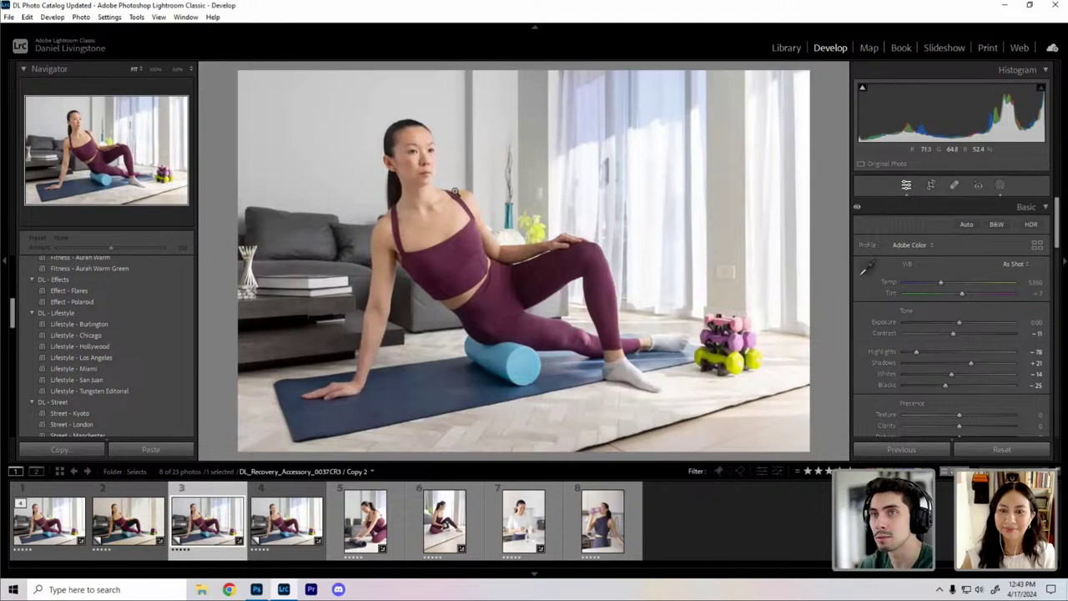
key("backslash")
key("backslash")
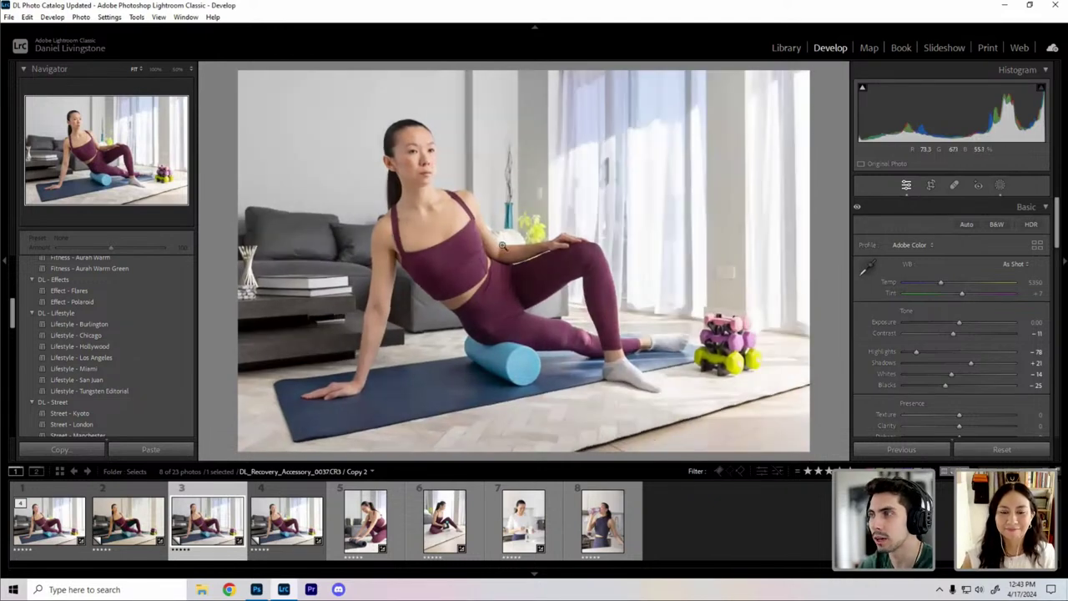
Step: Inspect the dumbbells, socks, rug and curtain area of the edited photo up close
left_click(734, 334)
left_click_drag(707, 333, 690, 320)
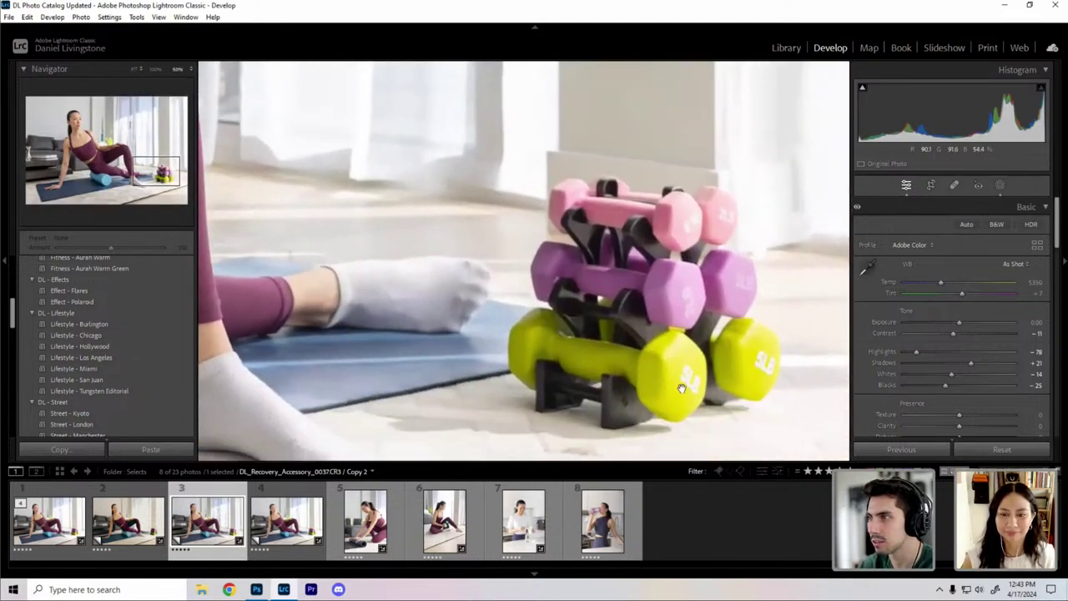
left_click_drag(682, 387, 681, 324)
left_click_drag(486, 392, 629, 352)
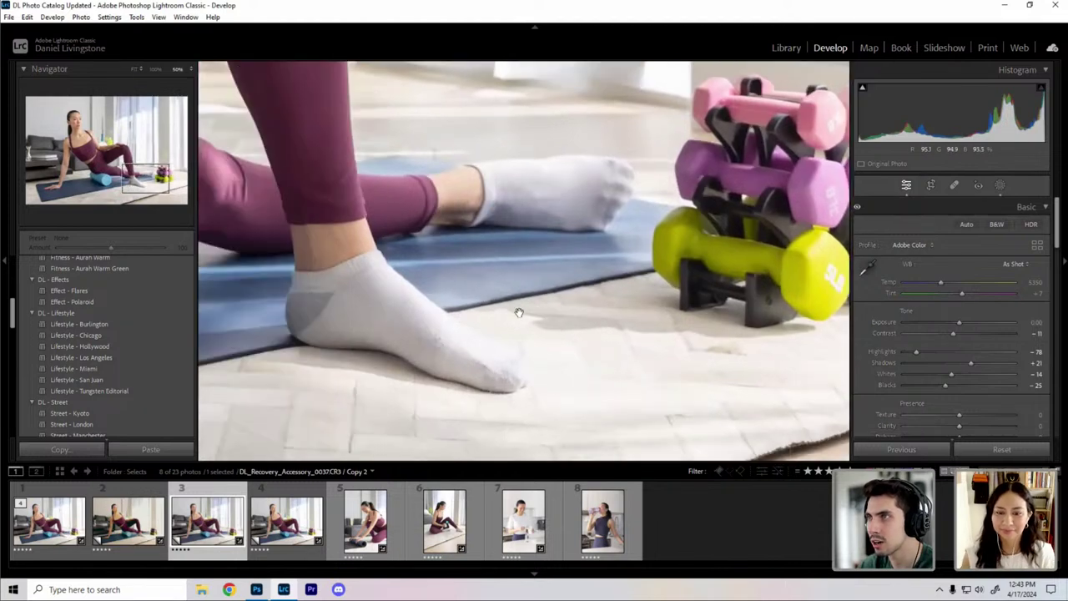
left_click_drag(581, 129, 553, 199)
left_click_drag(619, 117, 568, 292)
left_click(659, 231)
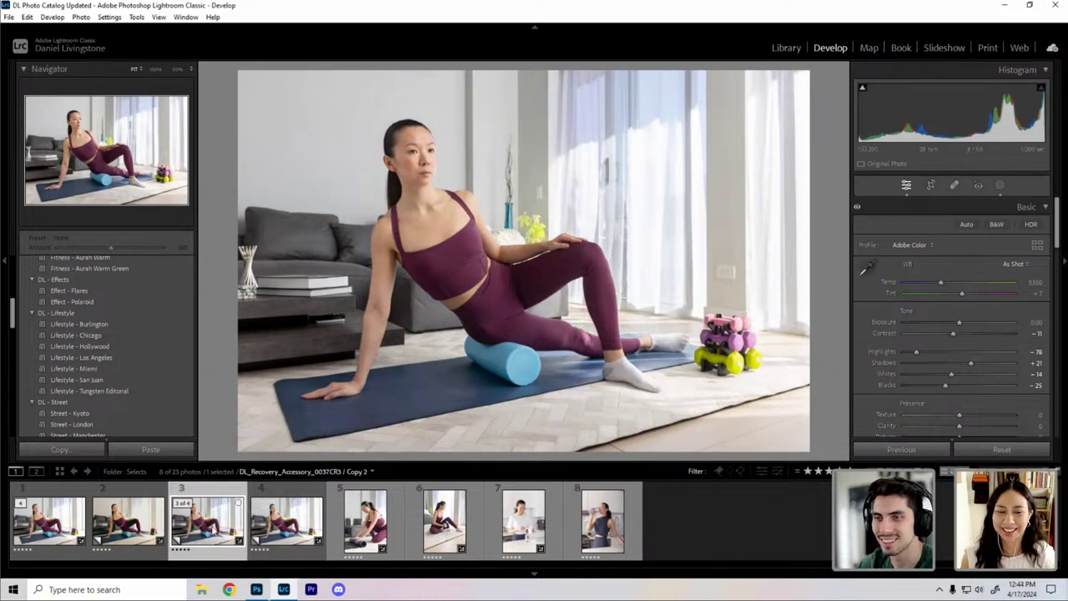
Step: Open the edited second virtual copy in Adobe Photoshop 2024
right_click(213, 529)
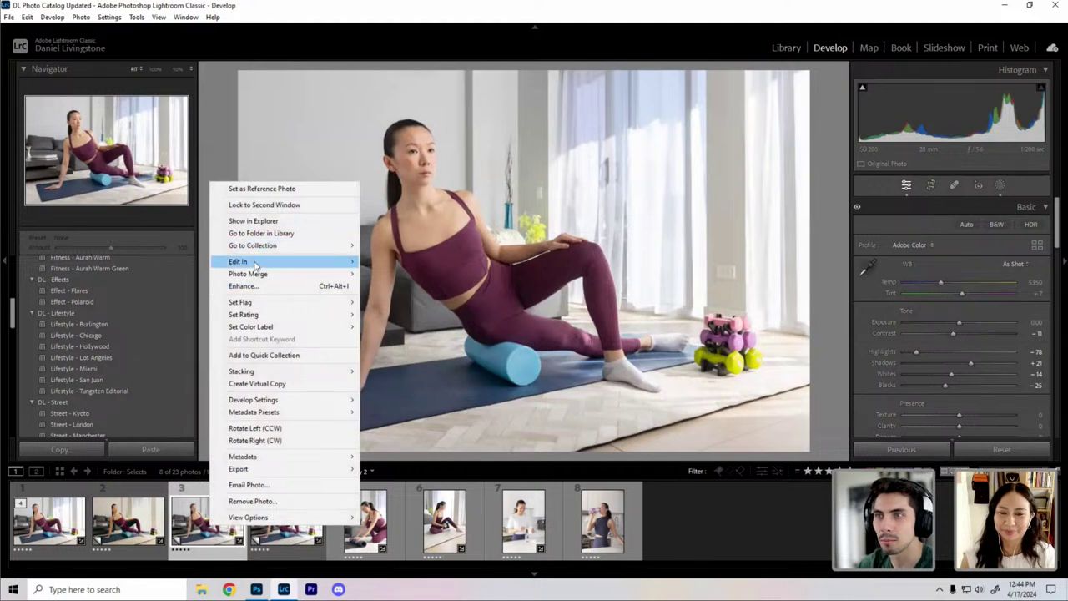
mouse_move(297, 266)
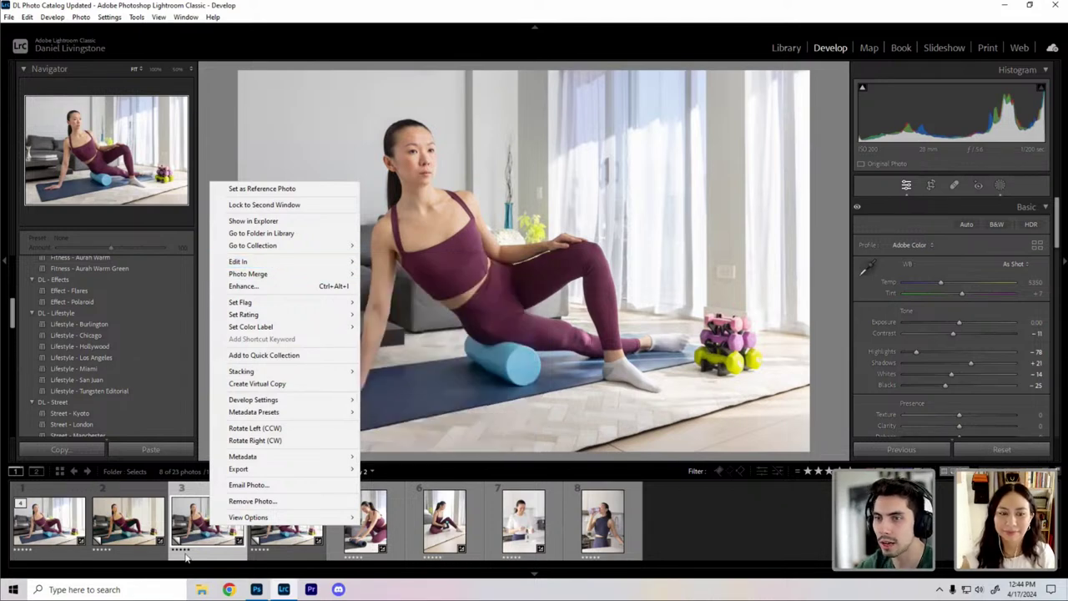
mouse_move(339, 264)
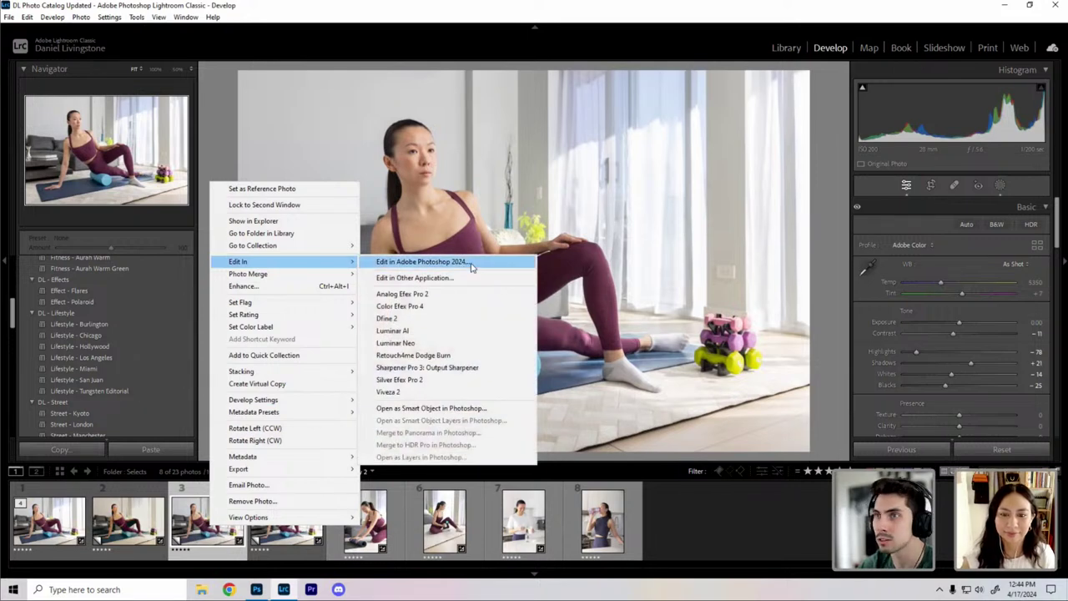
left_click(471, 264)
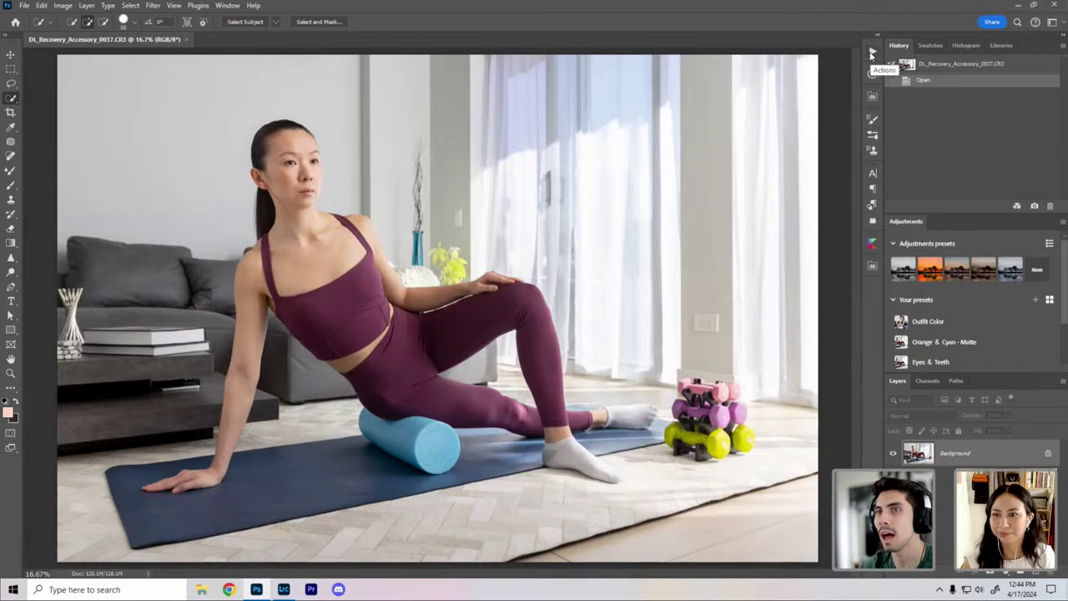
Step: Run the DL - Frequency Separation 8-bit action from the DL Retouching set and expand the layer group it creates
left_click(871, 55)
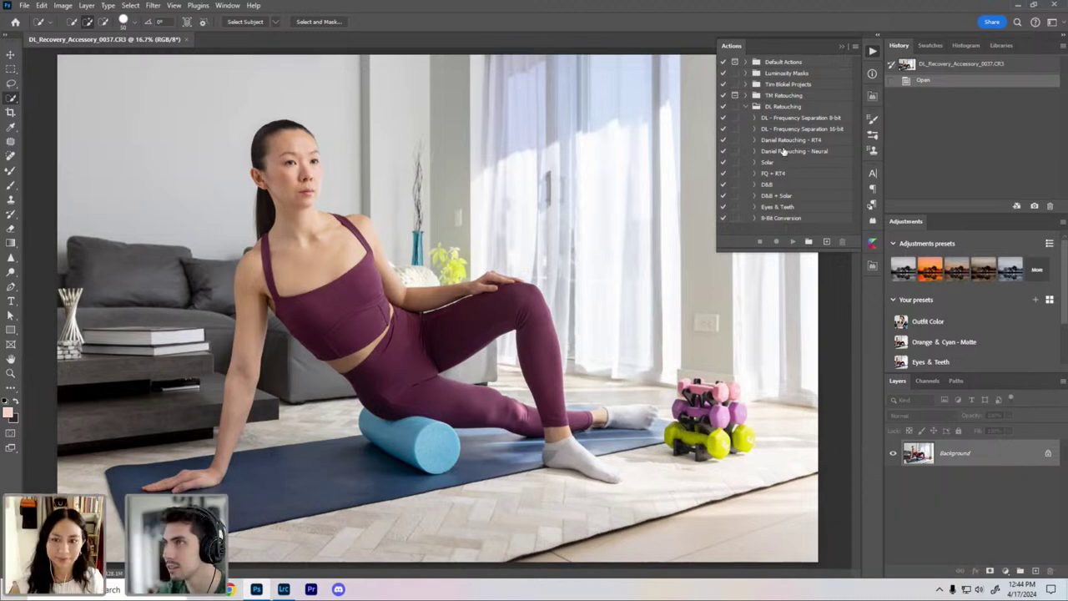
left_click(790, 121)
left_click(793, 241)
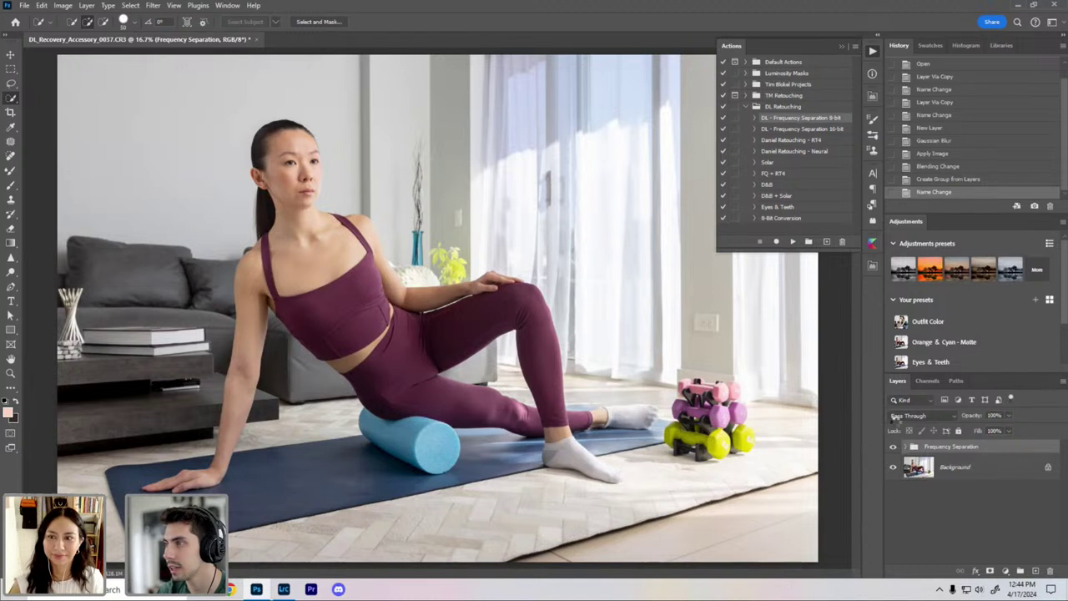
left_click(907, 448)
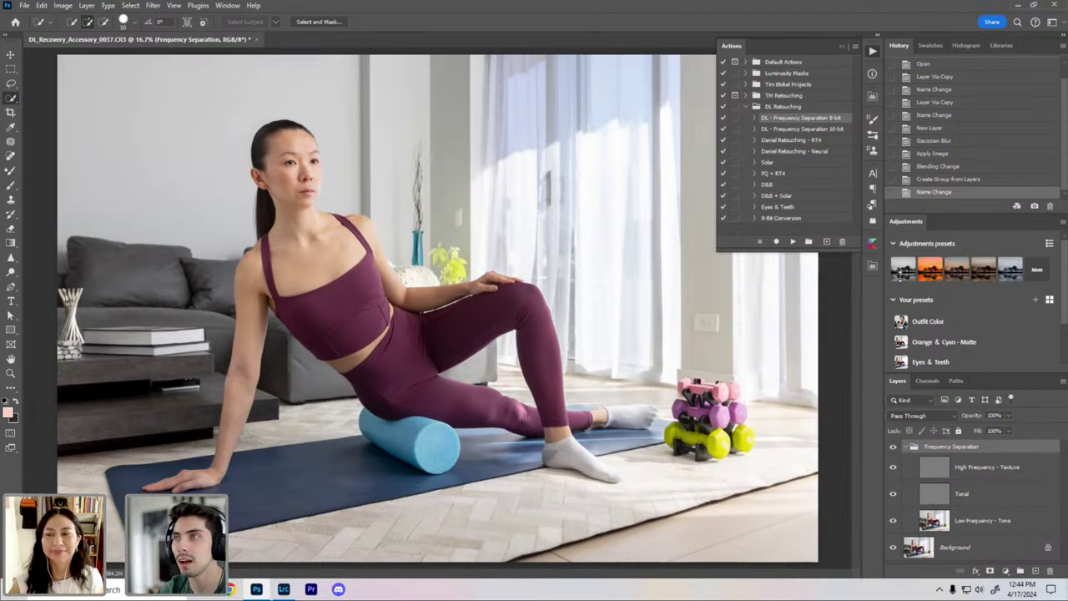
left_click(842, 46)
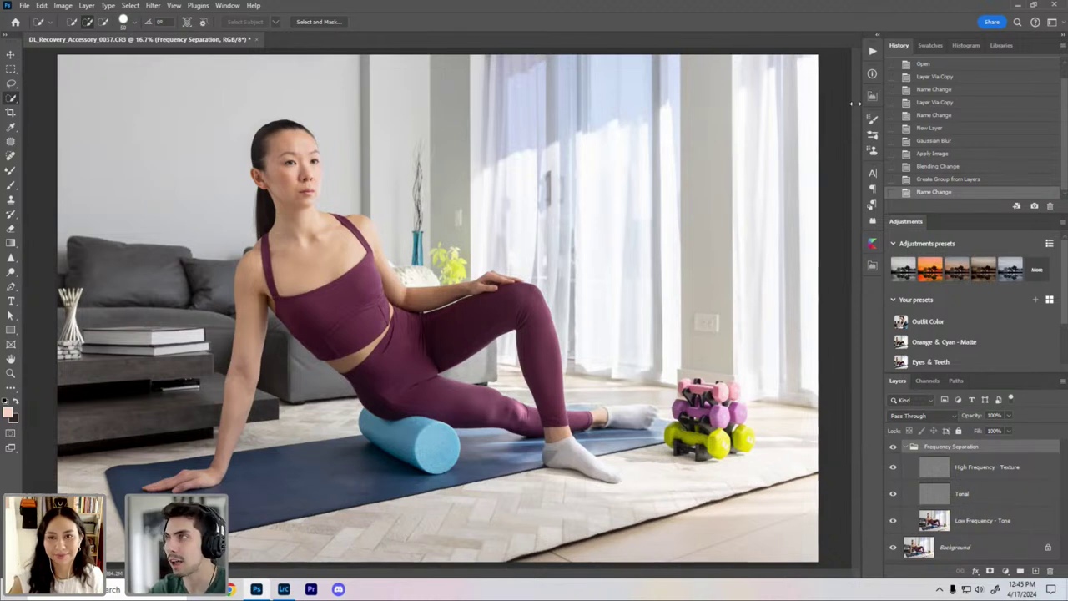
left_click(871, 52)
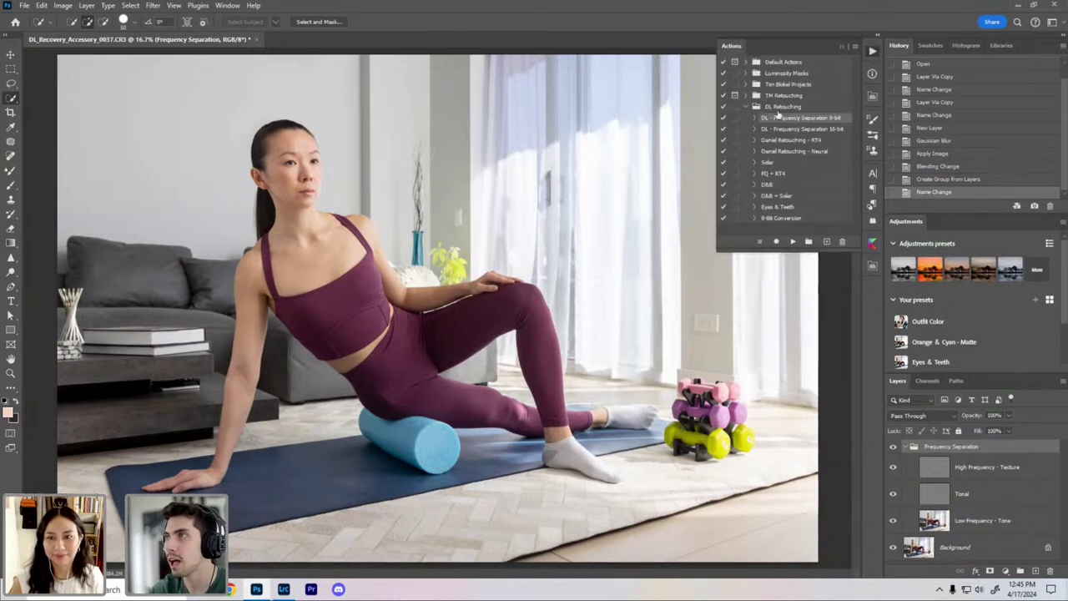
left_click(872, 54)
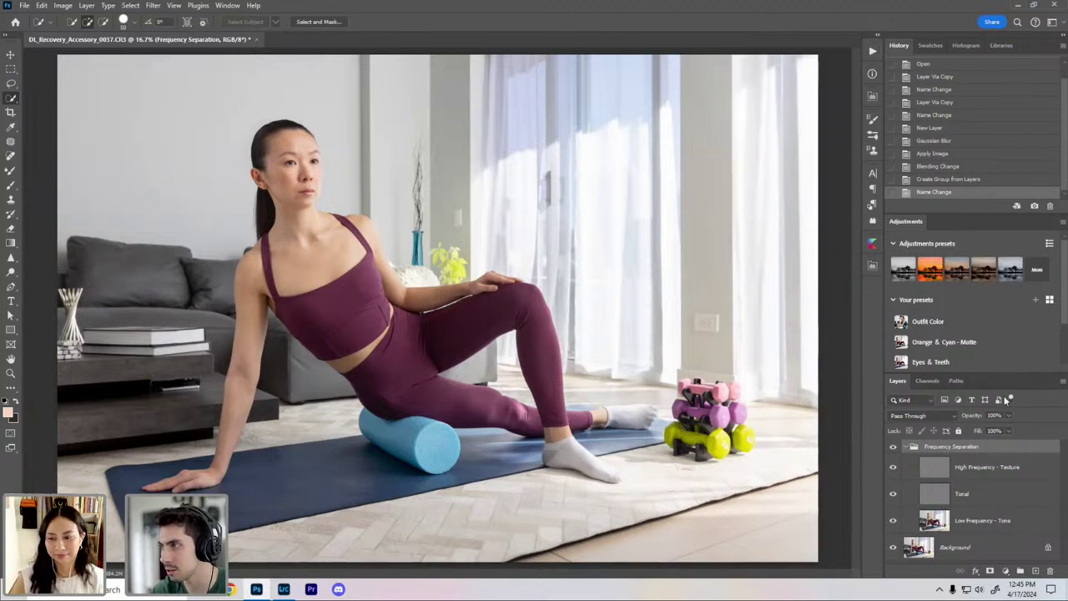
Step: Give the layer list more height and show all layers inside the Frequency Separation group
left_click_drag(1006, 372, 1005, 299)
left_click(906, 372)
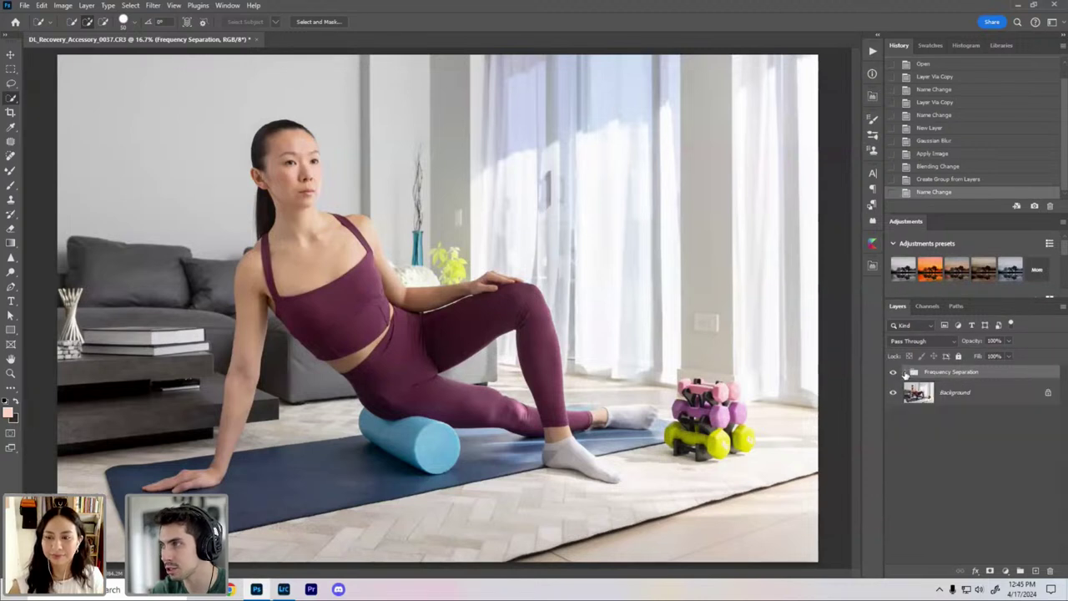
left_click(912, 372)
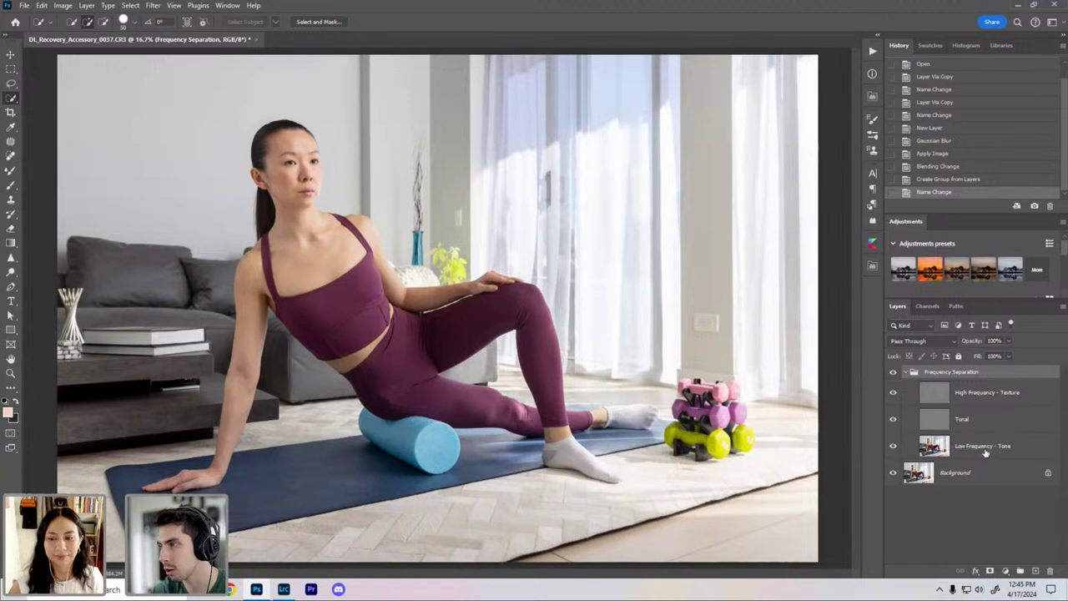
Step: Review the Low Frequency - Tone, High Frequency - Texture and Tonal layers and their blending modes one at a time
left_click(985, 449)
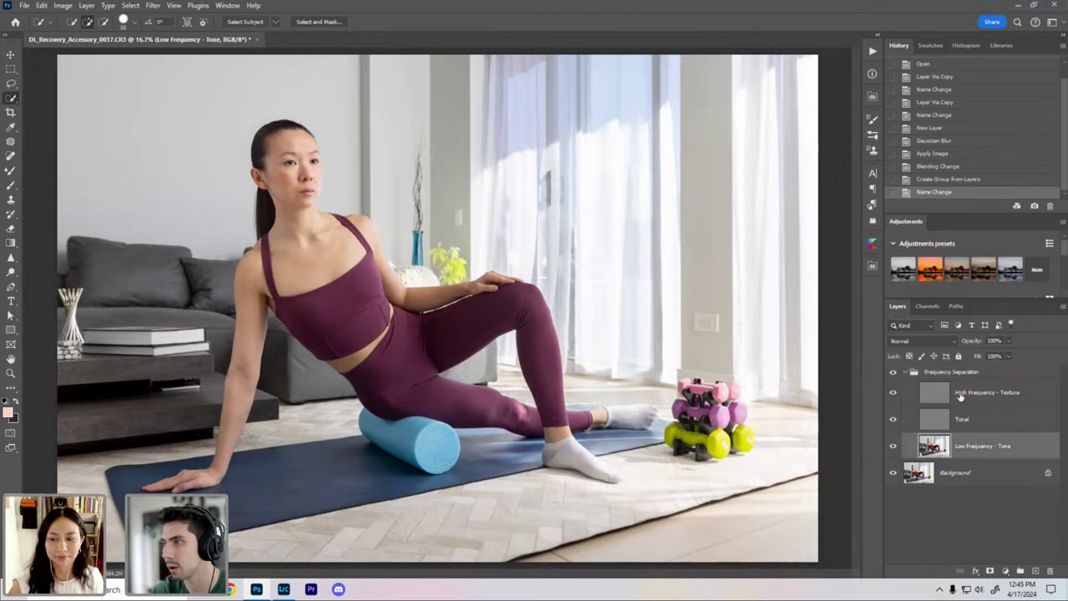
left_click(972, 393)
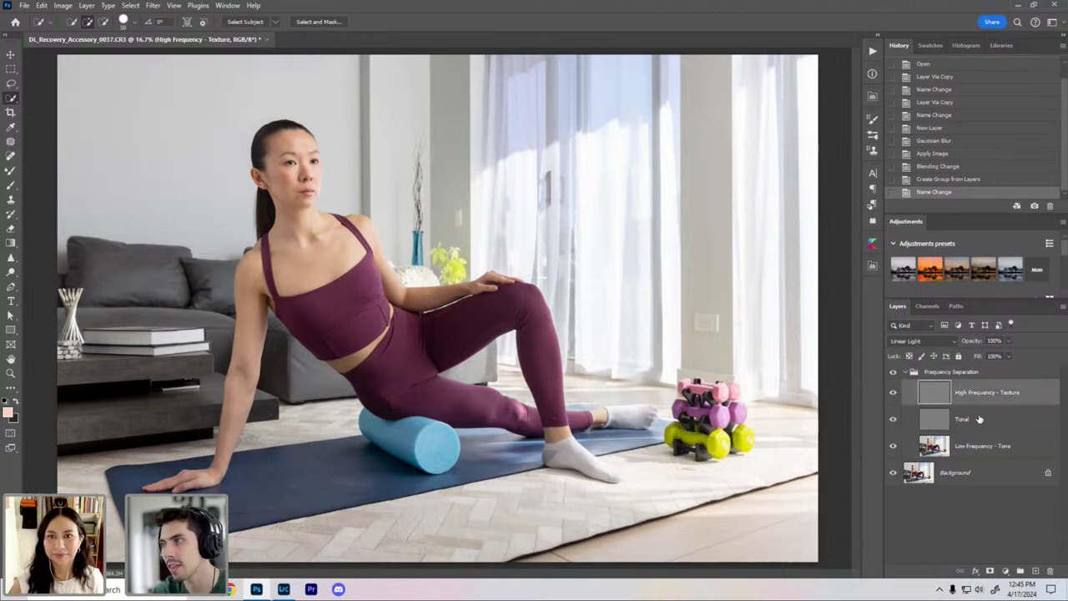
left_click(967, 418)
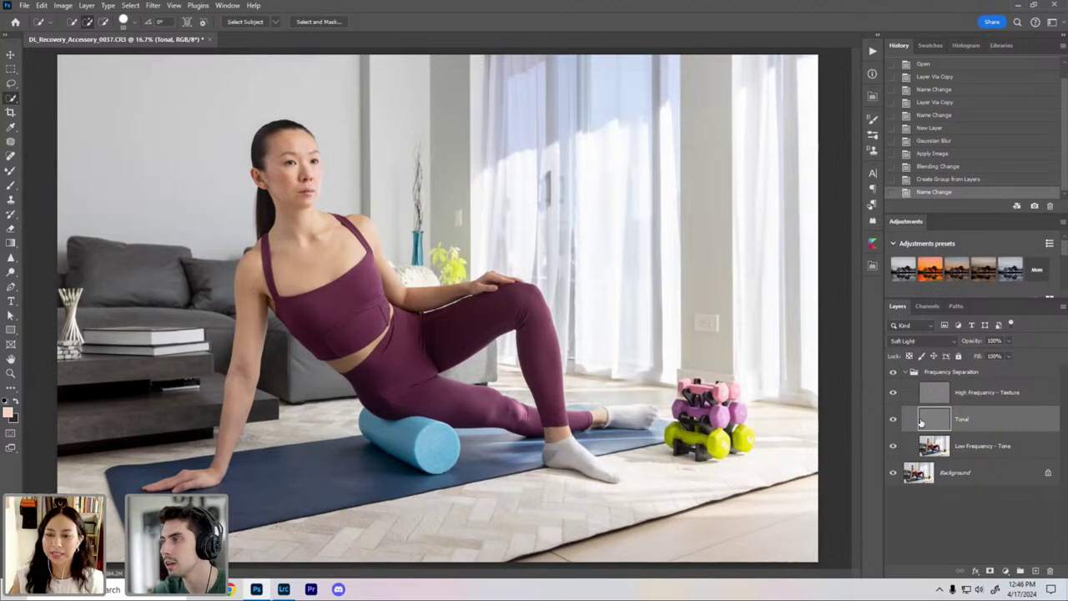
Step: Frame the woman's face in close-up at 50% and make High Frequency - Texture the active layer
key("ctrl+plus")
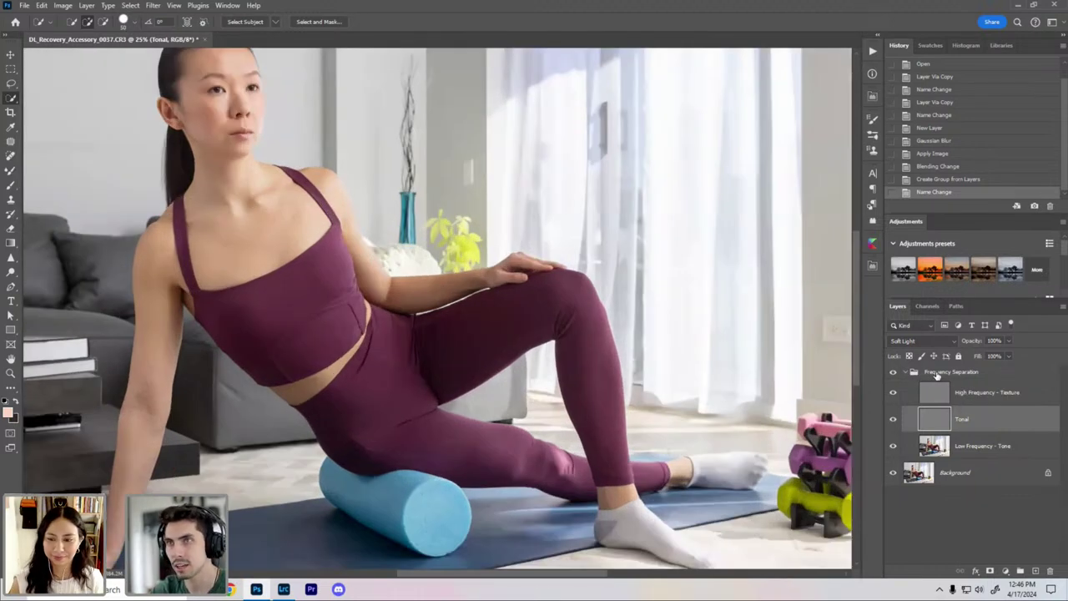
key("ctrl+plus")
key("ctrl+plus")
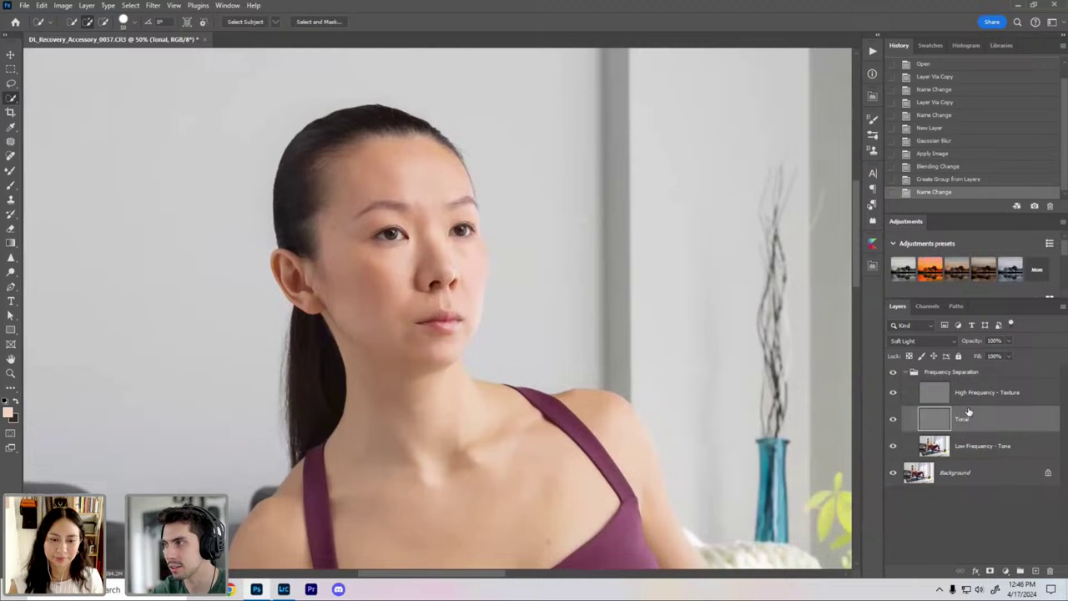
left_click(962, 397)
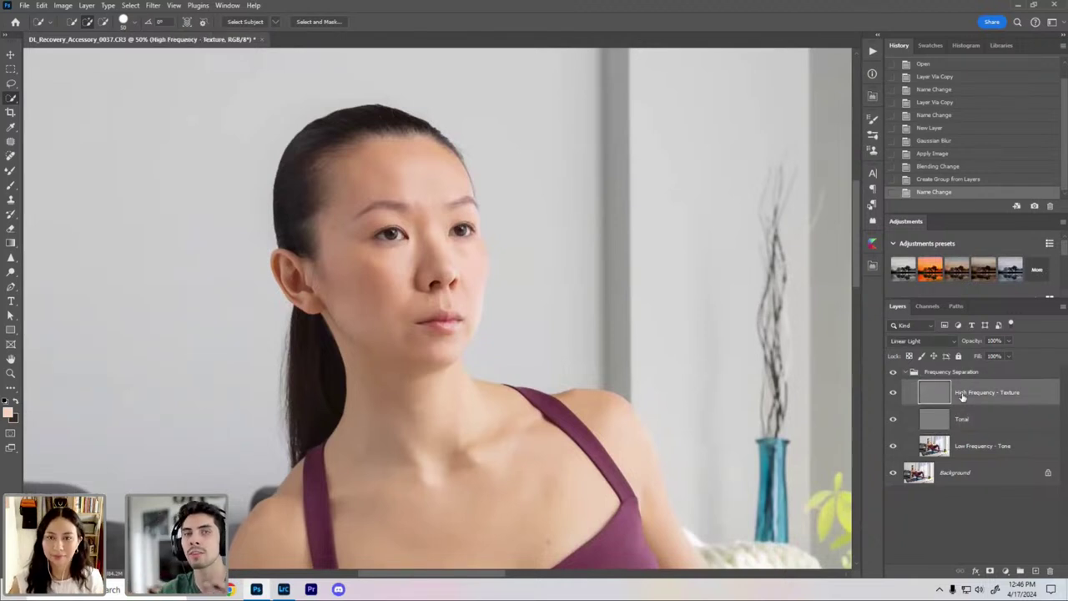
Step: Examine the skin texture on the woman's cheeks, mouth, nose and forehead in close-up at 100% and 200%
key("ctrl+plus")
key("ctrl+plus")
key("ctrl+plus")
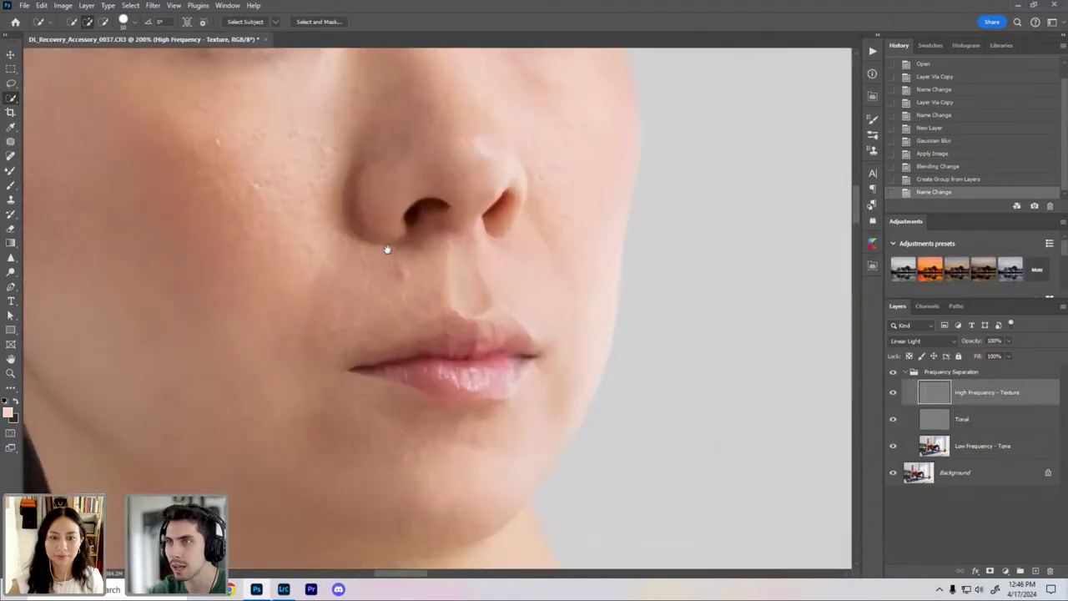
left_click_drag(387, 250, 498, 434)
key("ctrl+minus")
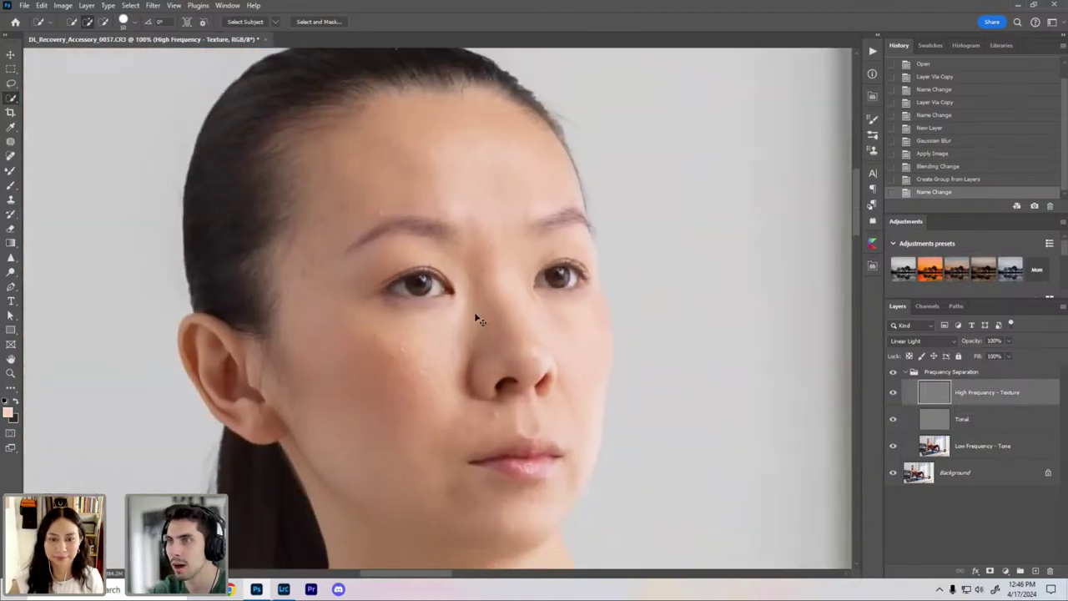
left_click_drag(477, 317, 499, 369)
key("ctrl+plus")
key("ctrl+plus")
Step: Collapse and hide the Frequency Separation group, and on the Background layer try the Patch tool on the bump above the eyebrow
left_click(905, 372)
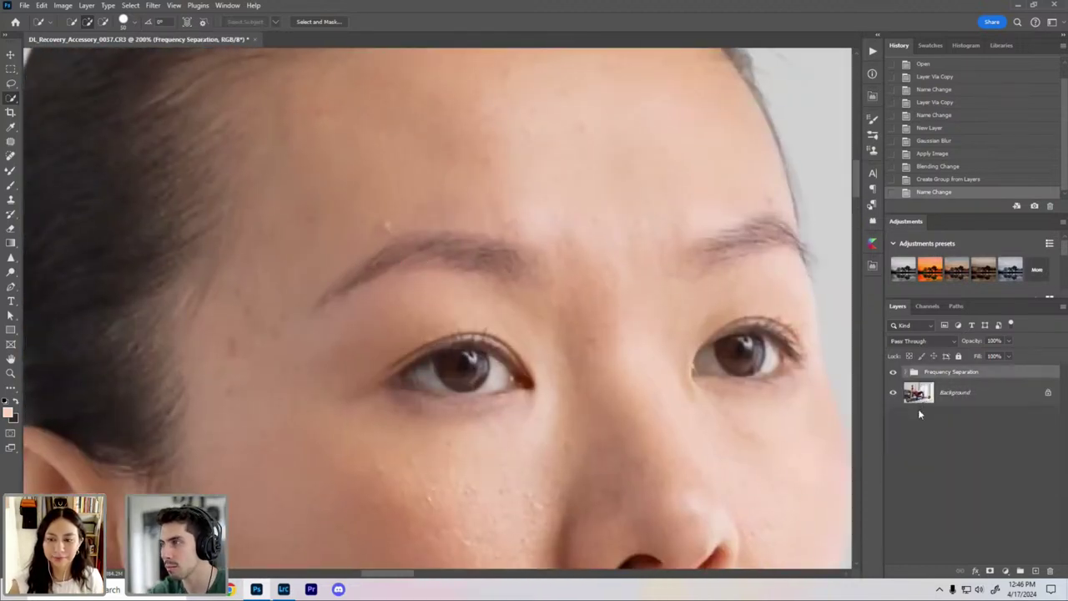
left_click(926, 397)
key("j")
left_click_drag(407, 219, 116, 272)
left_click(892, 371)
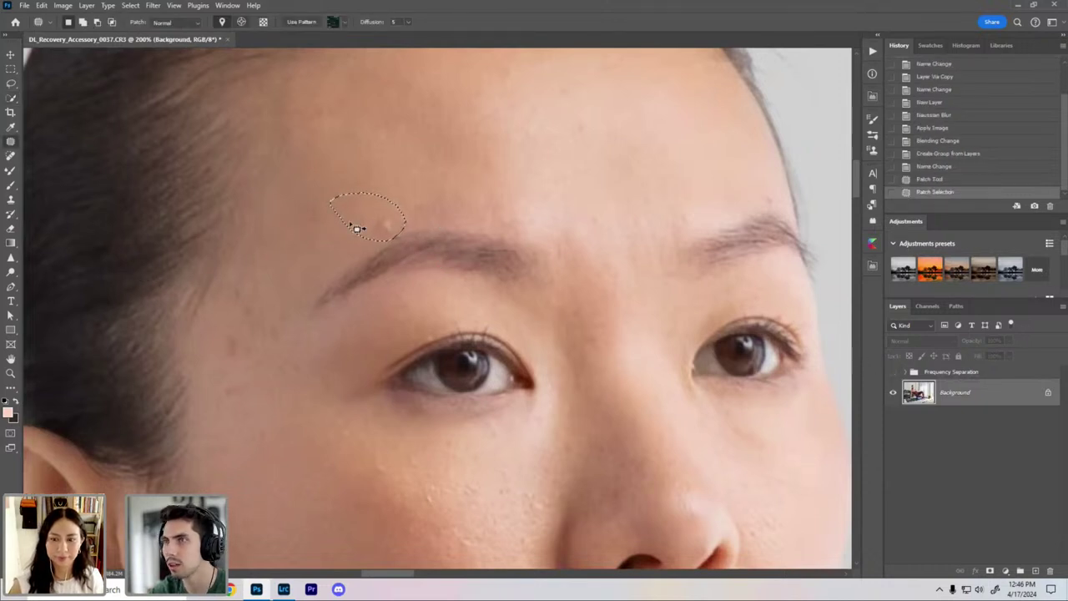
left_click_drag(359, 224, 77, 229)
key("ctrl+minus")
left_click_drag(365, 307, 410, 362)
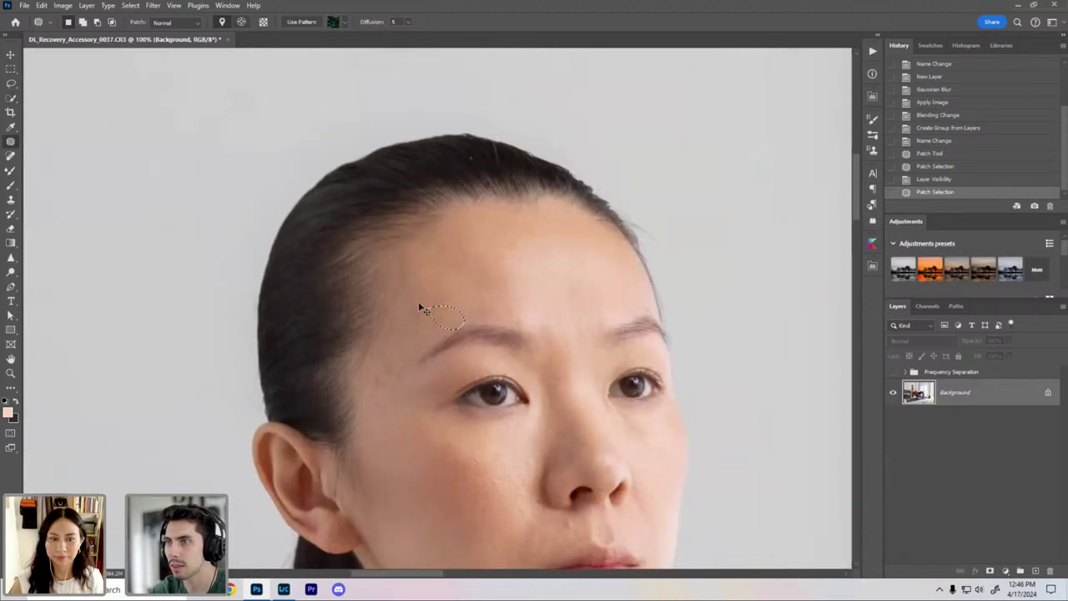
key("ctrl+plus")
key("ctrl+d")
key("ctrl+minus")
Step: Try to cover the skin above the eyebrow with cloned dark hair using the Clone Stamp, sampling only the Current Layer
key("s")
key("s")
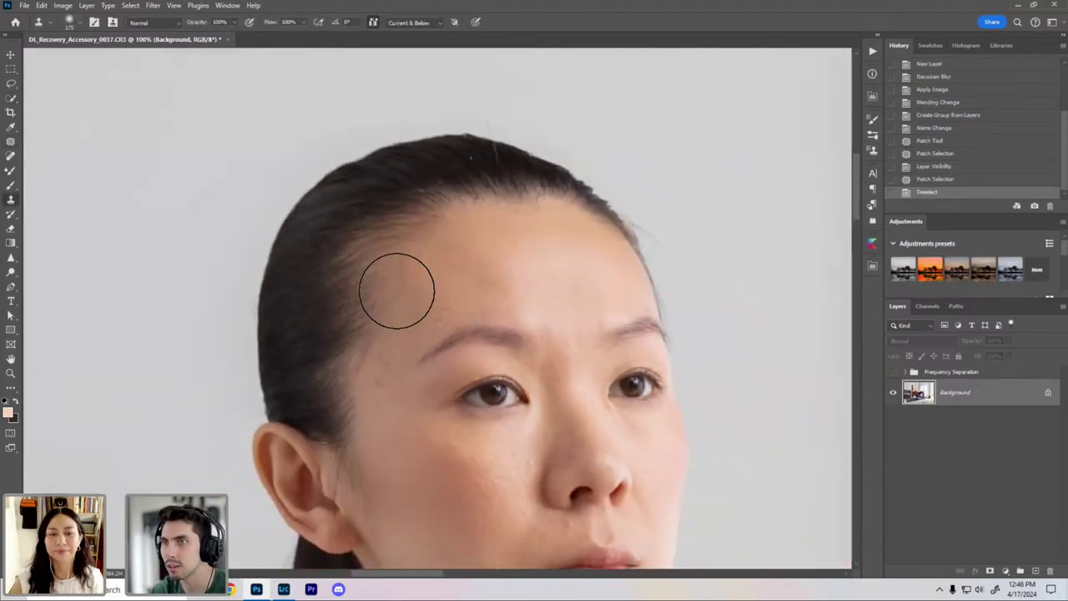
key("bracketright")
key("bracketright")
key("bracketright")
scroll(446, 312, "up", 1)
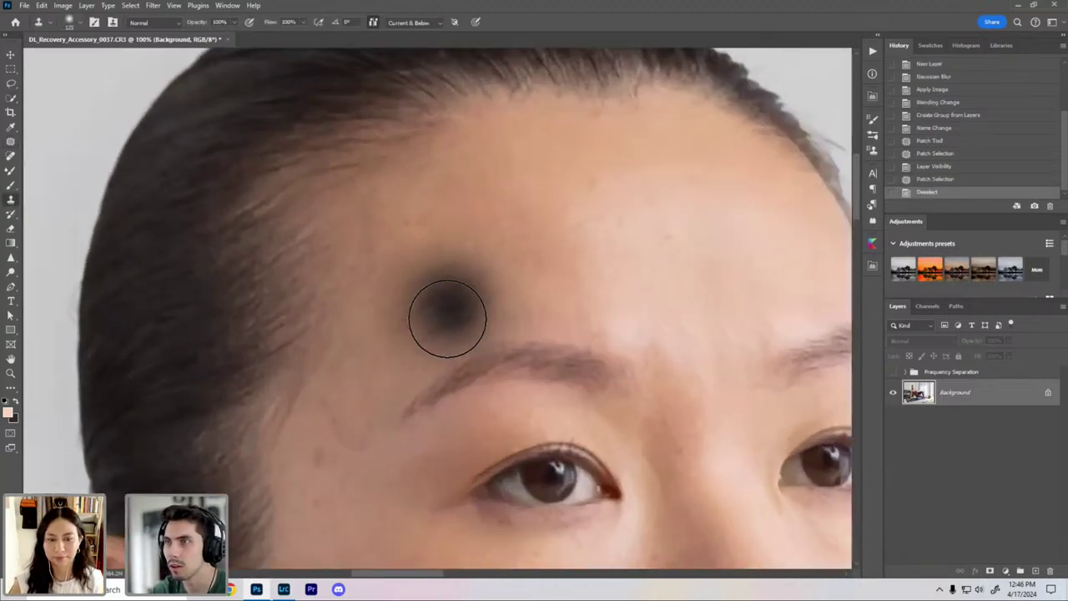
left_click(409, 23)
left_click(404, 34)
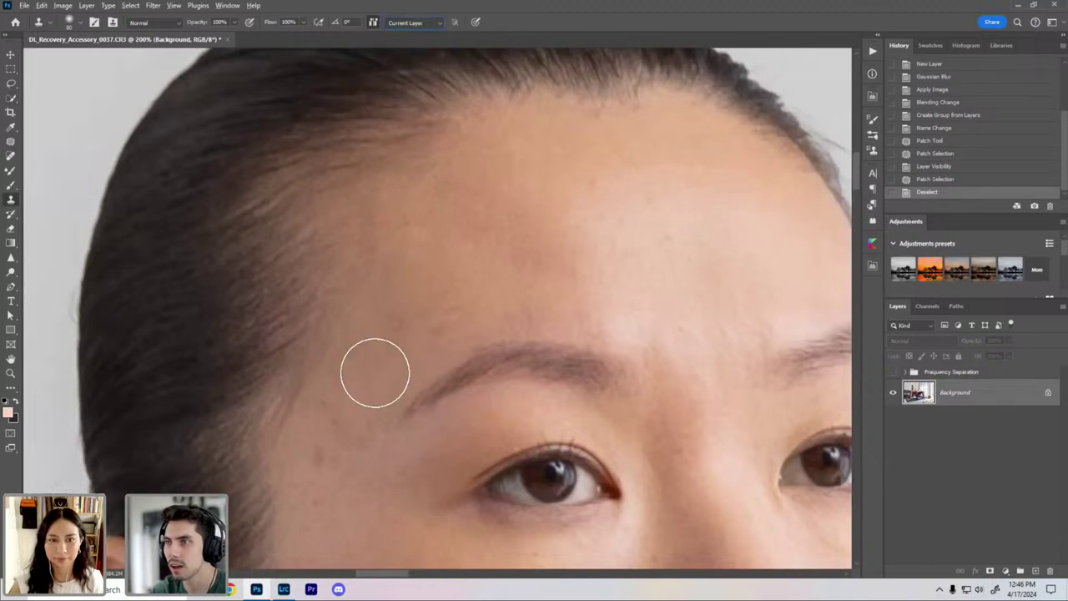
left_click_drag(436, 322, 454, 309)
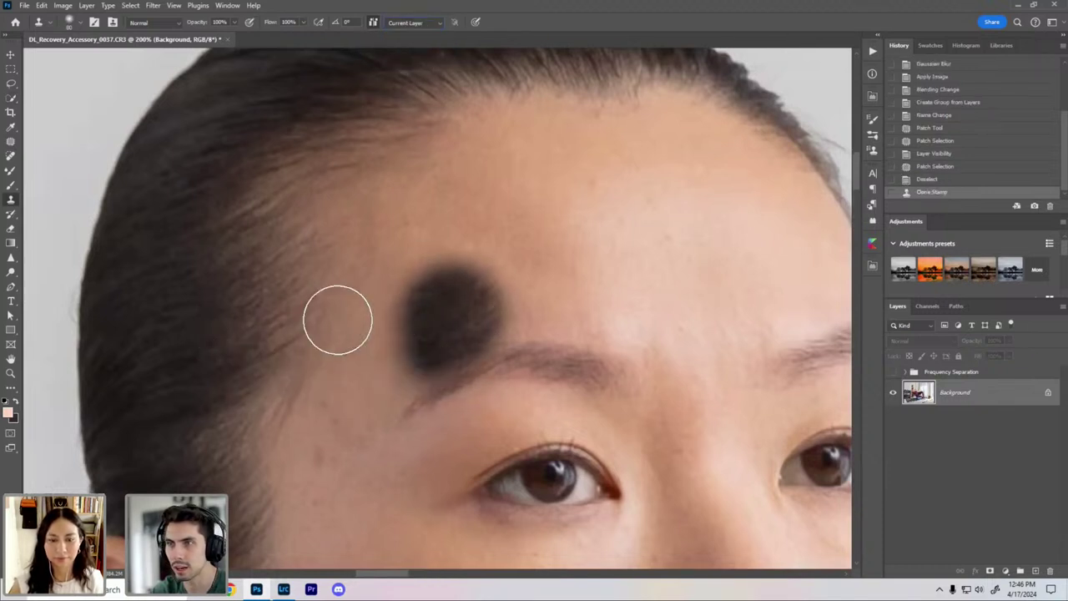
Step: Undo the clone stroke, the group hiding and the Background patch above the eyebrow, and clear the selection
key("ctrl+z")
key("ctrl+z")
key("ctrl+z")
key("ctrl+z")
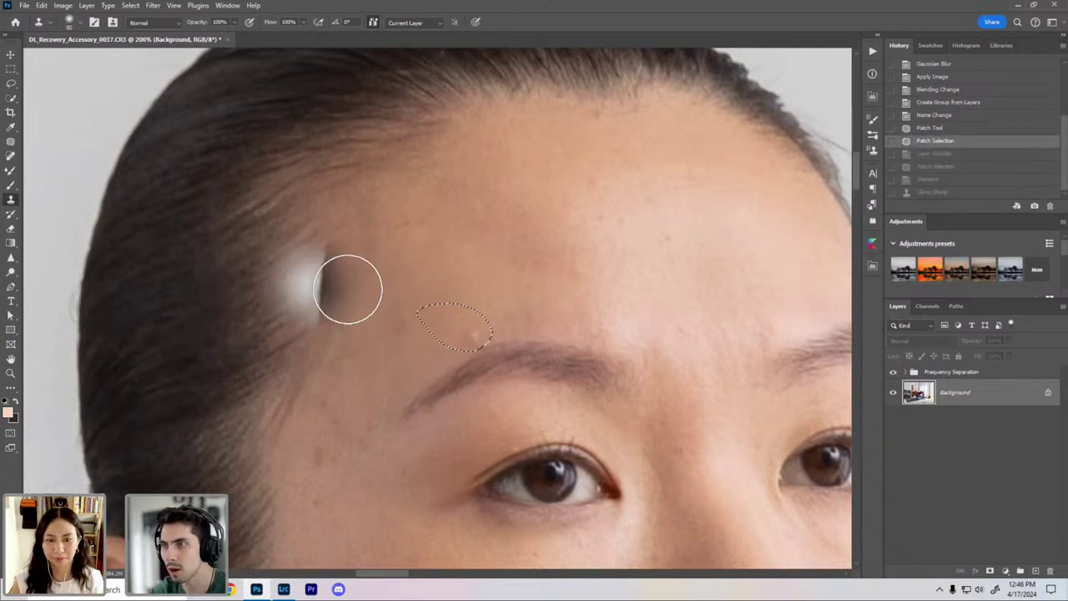
key("ctrl+d")
Step: Try patching the bump above the eyebrow on the Background layer with hair, hiding the Frequency Separation group to inspect it
key("j")
mouse_move(429, 320)
left_mouse_down()
mouse_move(482, 323)
mouse_move(438, 311)
left_mouse_up()
mouse_move(455, 333)
left_mouse_down()
mouse_move(785, 354)
mouse_move(886, 380)
left_mouse_up()
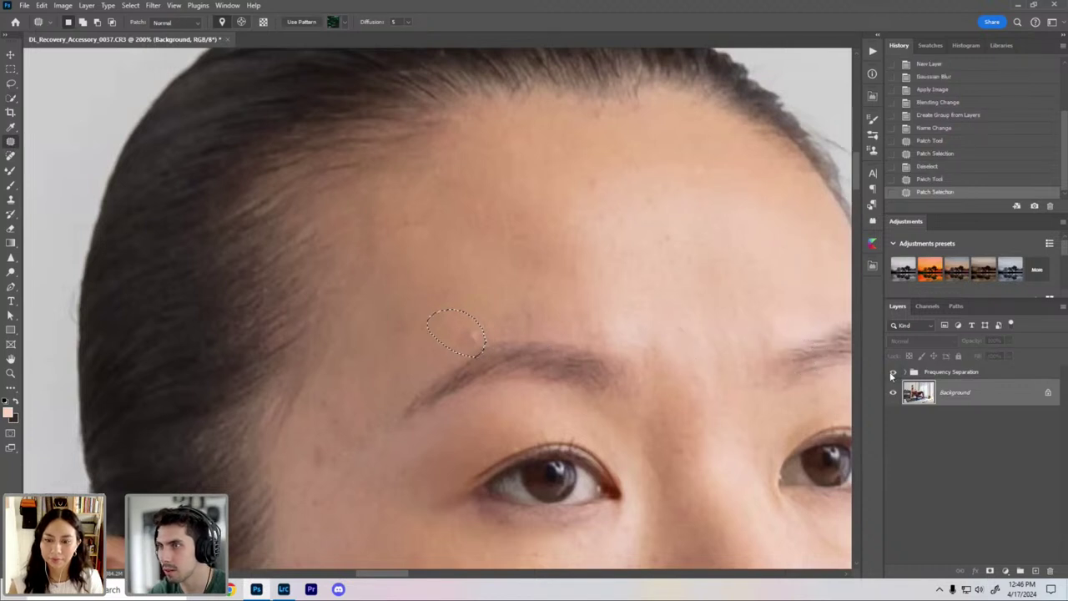
left_click(892, 372)
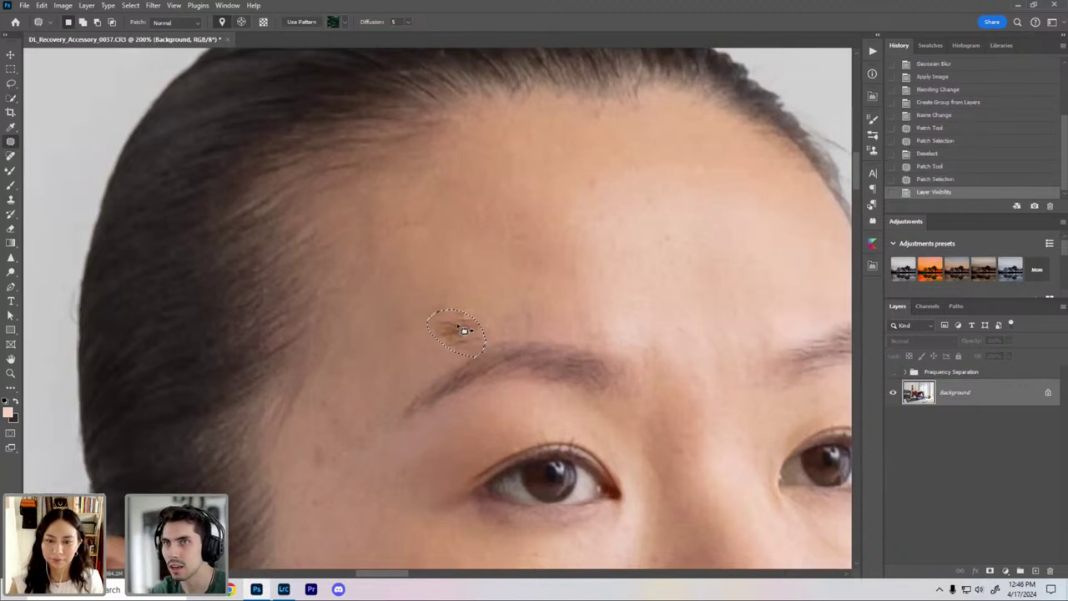
key("ctrl+d")
key("ctrl+minus")
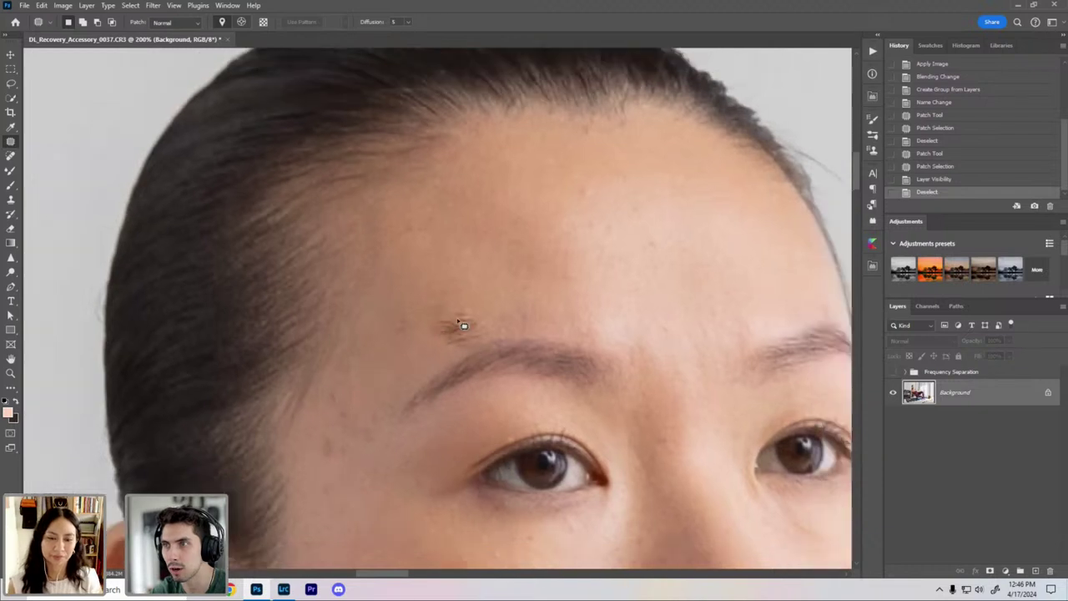
Step: Undo the hair patch on the Background layer, restore the group's visibility and clear the selection
key("ctrl+z")
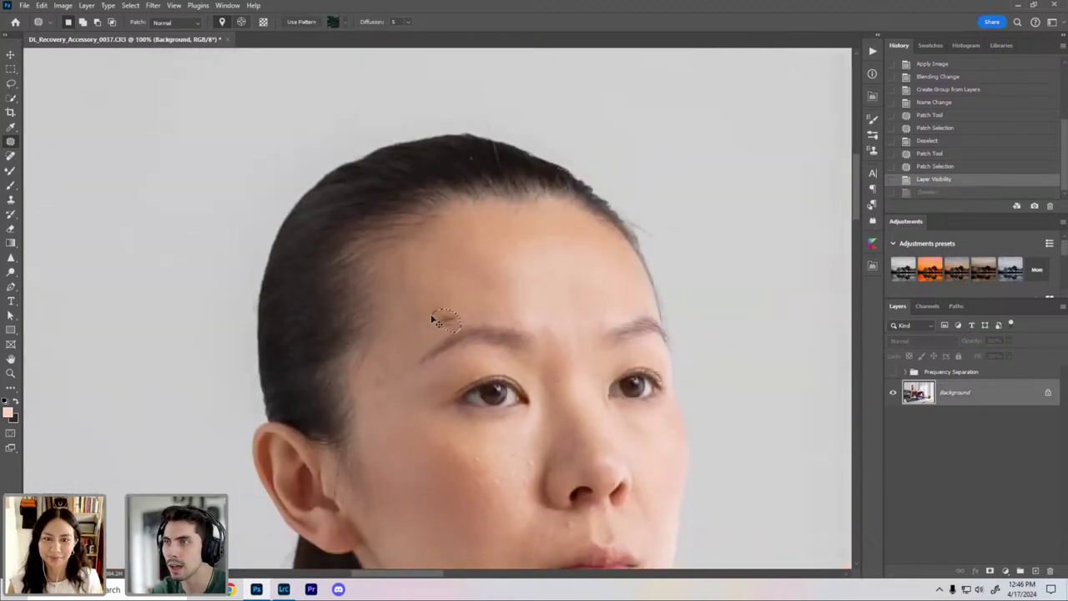
key("ctrl+z")
key("ctrl+d")
Step: Expand the Frequency Separation group and patch out the small bump above the eyebrow on the High Frequency - Texture layer
key("ctrl+plus")
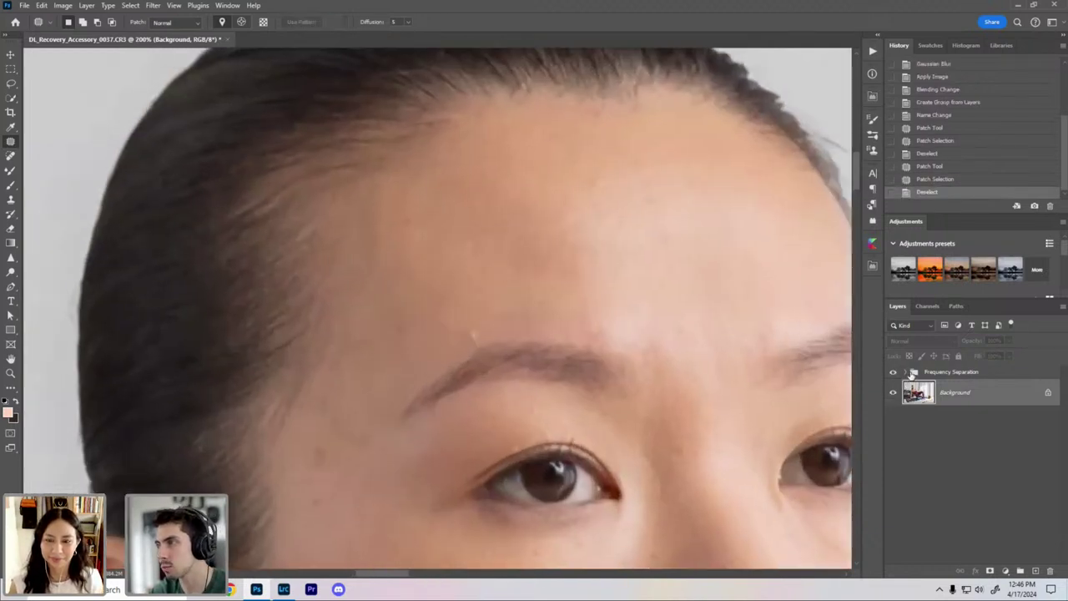
left_click(905, 371)
left_click(951, 392)
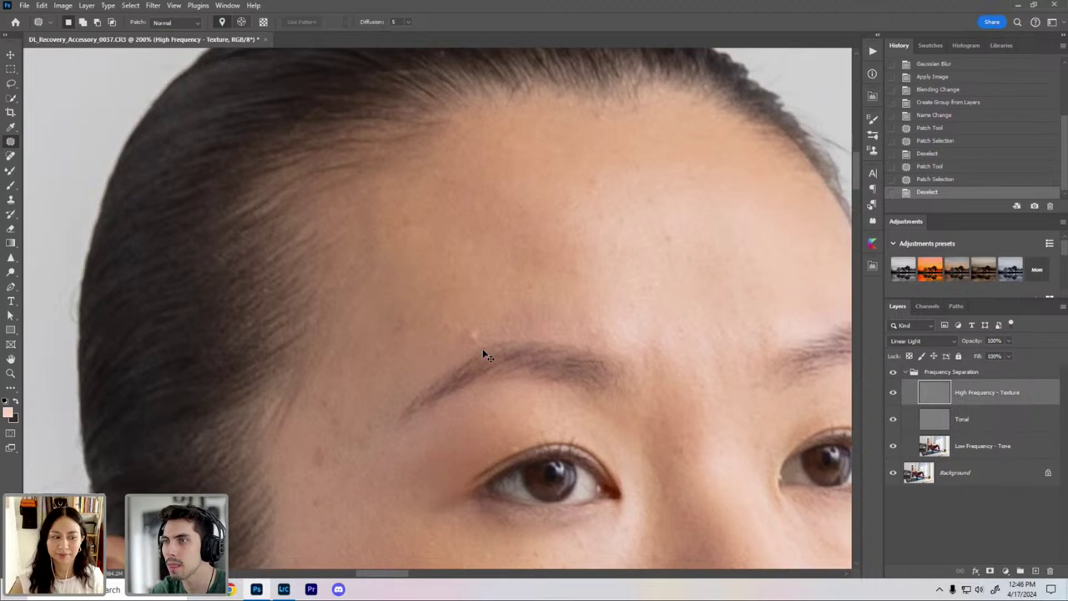
key("ctrl+plus")
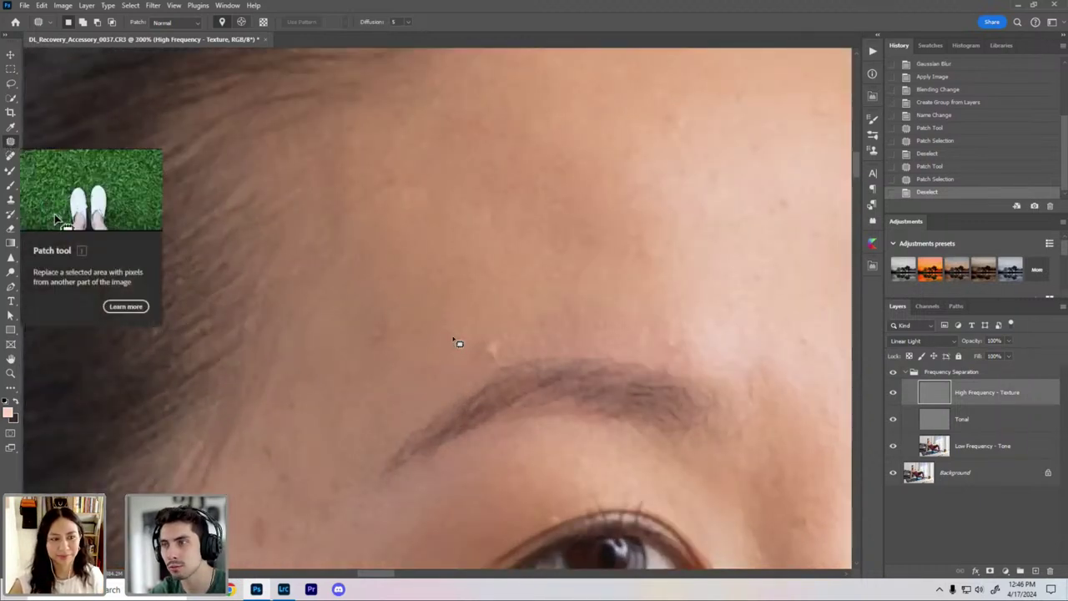
mouse_move(448, 346)
left_mouse_down()
mouse_move(476, 368)
mouse_move(507, 359)
mouse_move(512, 315)
mouse_move(443, 315)
mouse_move(441, 342)
mouse_move(465, 345)
mouse_move(409, 238)
left_mouse_up()
key("ctrl+d")
key("ctrl+minus")
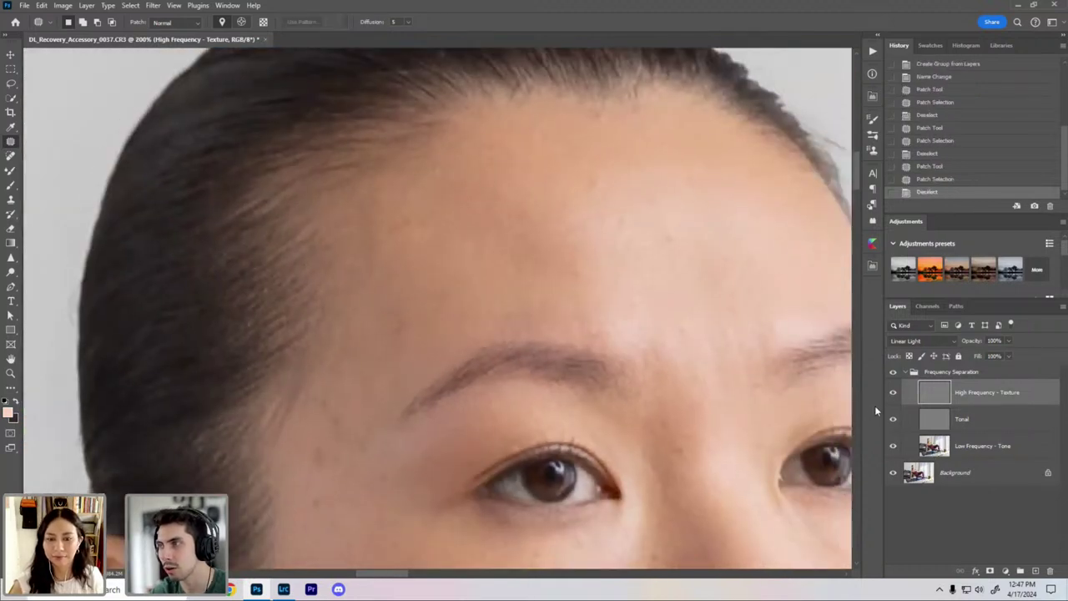
Step: Try patching a large round forehead area on High Frequency - Texture with hair texture, inspect it, undo it and clear the selection
mouse_move(492, 232)
left_mouse_down()
mouse_move(538, 301)
mouse_move(605, 144)
mouse_move(494, 230)
left_mouse_up()
key("ctrl+minus")
left_click_drag(534, 310, 342, 332)
key("ctrl+d")
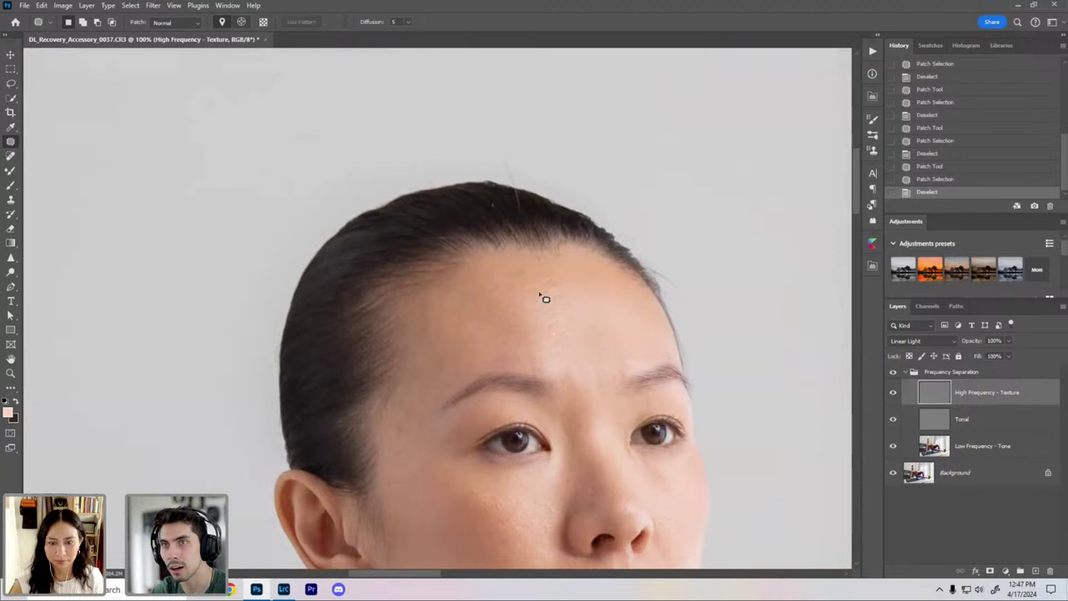
key("ctrl+plus")
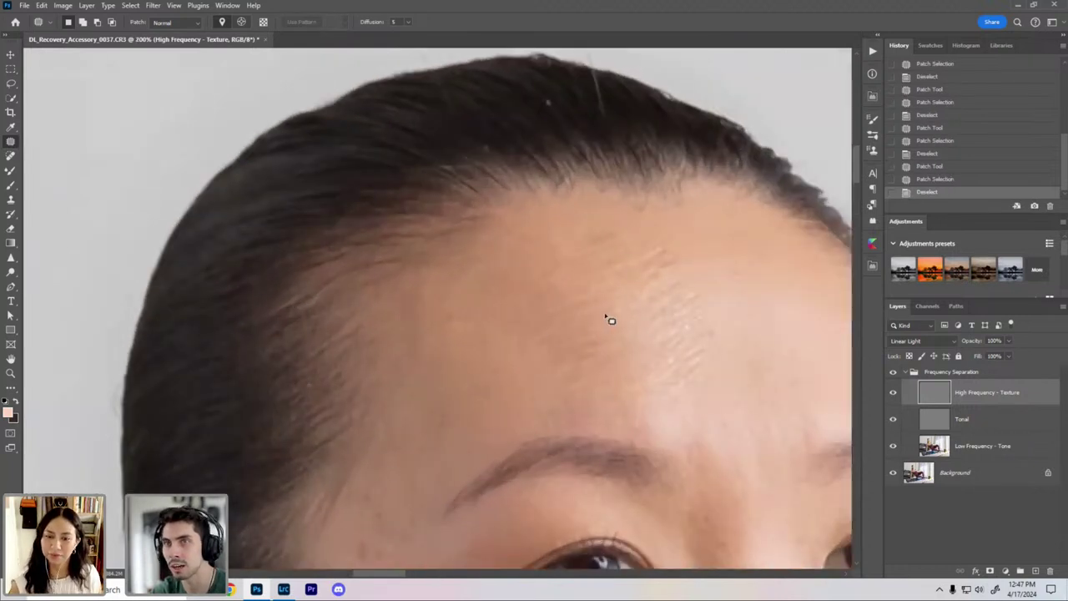
key("ctrl+z")
key("ctrl+z")
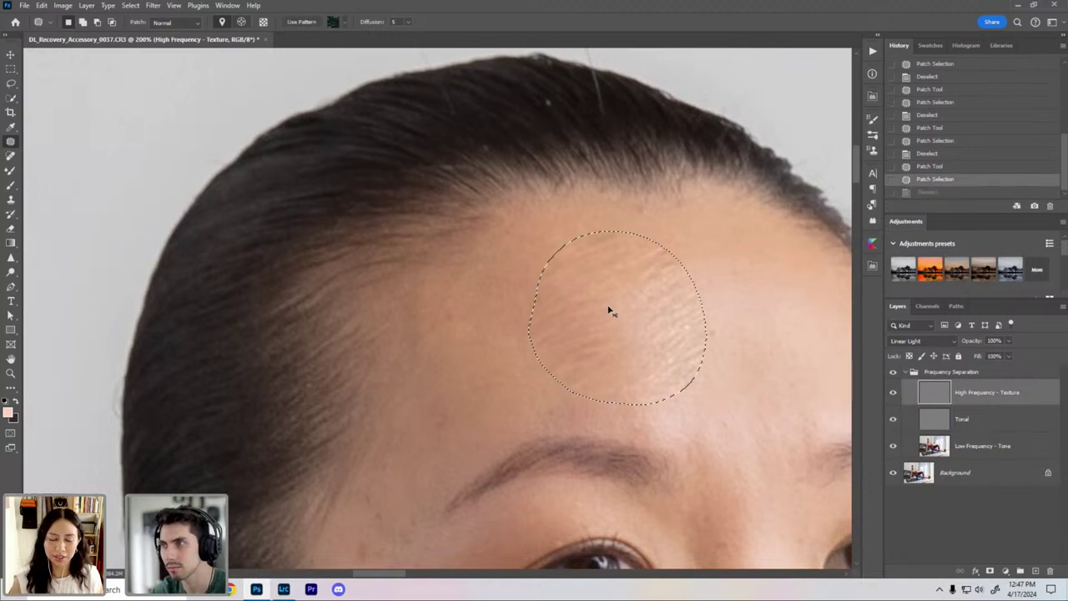
key("ctrl+d")
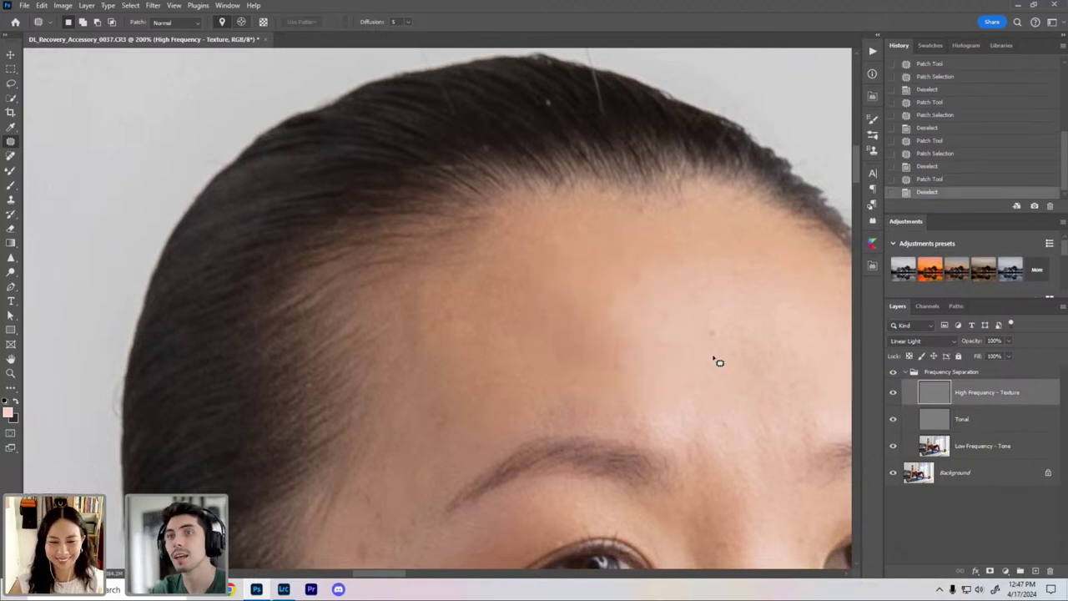
Step: Make Low Frequency - Tone active and try patching a large area of the cheek below the eye with other skin
left_click(973, 455)
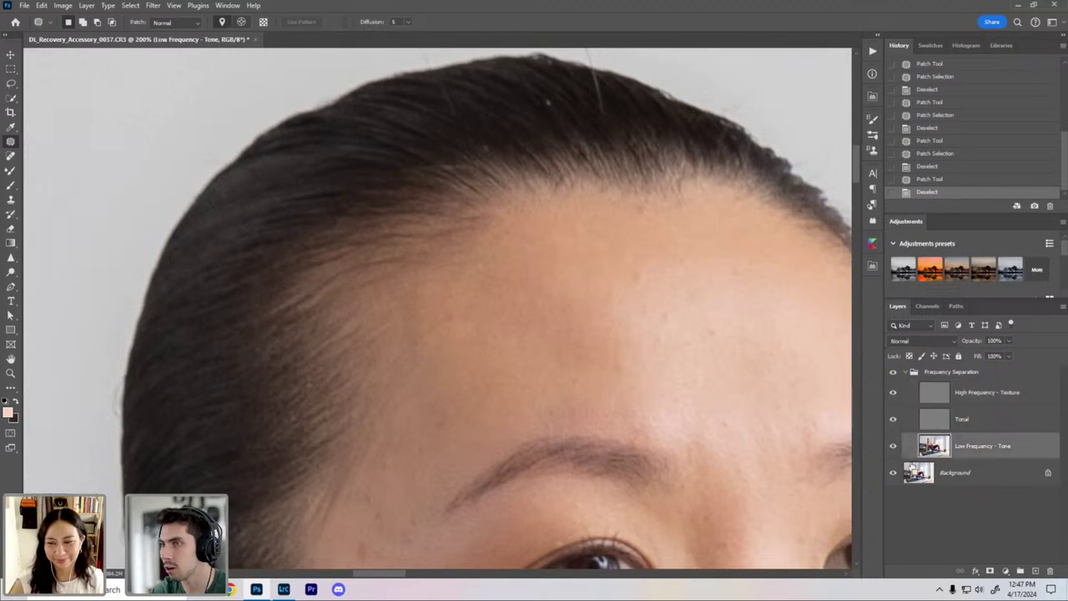
scroll(493, 374, "down", 5)
scroll(487, 367, "up", 5)
scroll(485, 352, "down", 3)
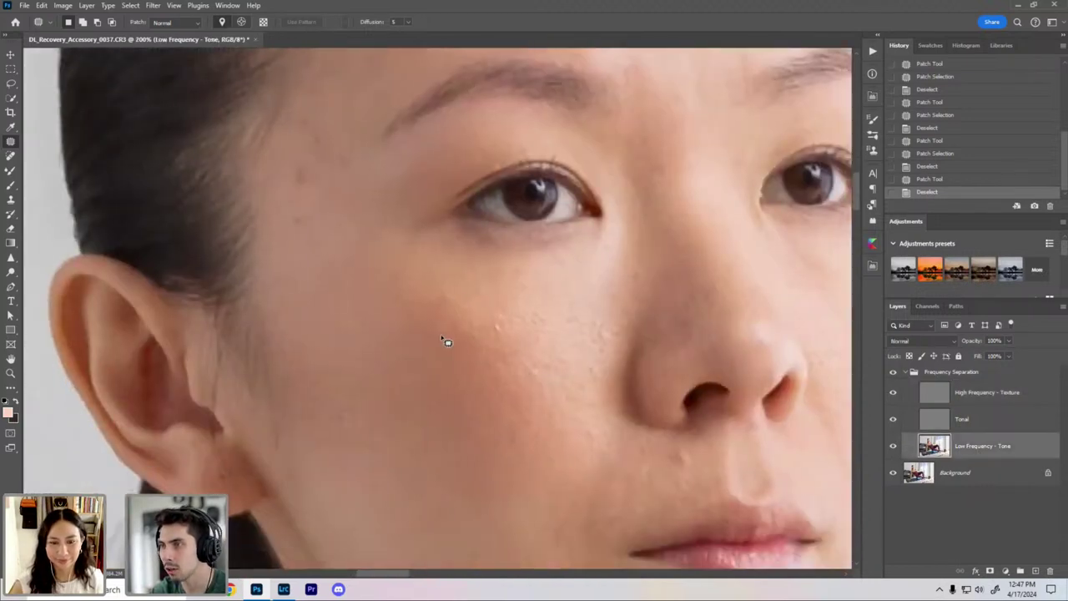
mouse_move(442, 335)
left_mouse_down()
mouse_move(501, 435)
mouse_move(638, 357)
mouse_move(457, 371)
mouse_move(371, 133)
mouse_move(362, 163)
mouse_move(466, 242)
left_mouse_up()
scroll(495, 345, "down", 3)
key("ctrl+d")
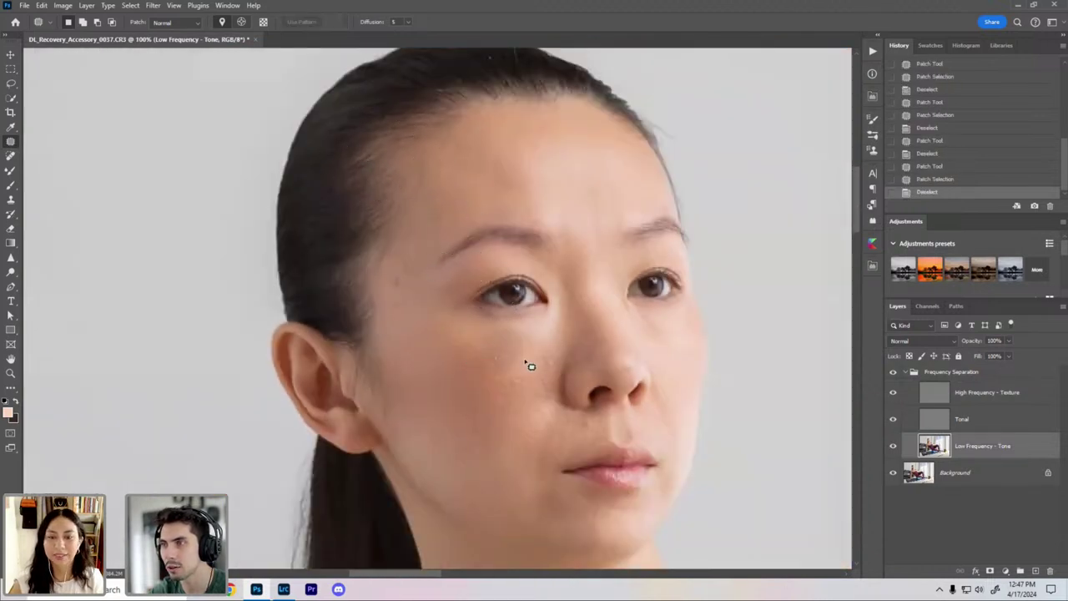
Step: Try patching the cheek under the eye on Low Frequency - Tone with dark hair tones and forehead skin, and inspect it at 300%
left_click_drag(494, 344, 500, 331)
mouse_move(507, 359)
left_mouse_down()
mouse_move(398, 125)
mouse_move(464, 345)
left_mouse_up()
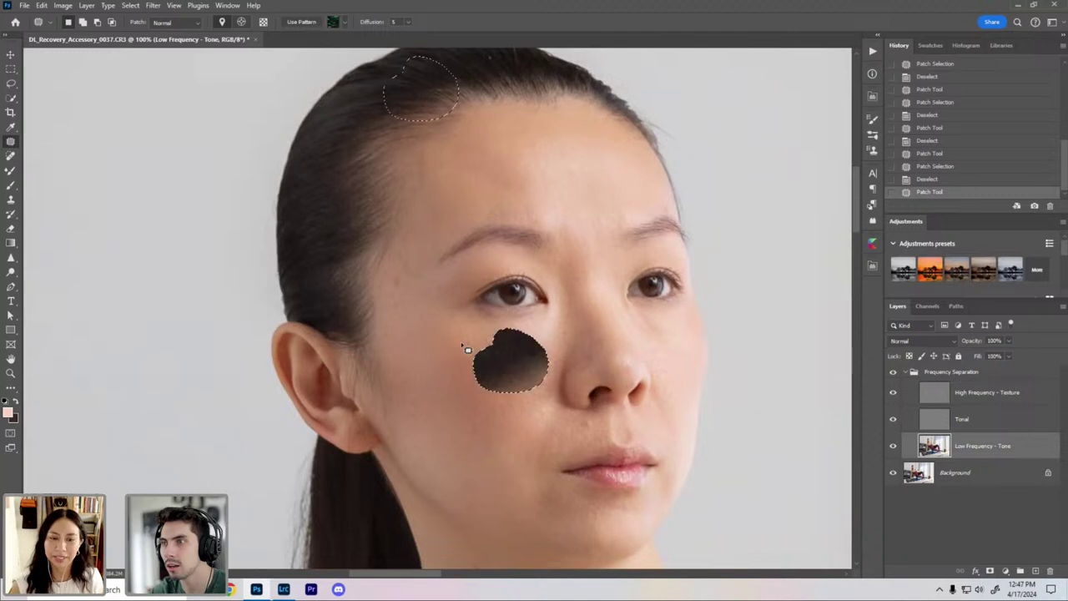
mouse_move(478, 393)
left_mouse_down()
mouse_move(500, 368)
mouse_move(499, 333)
left_mouse_up()
left_click_drag(513, 346, 487, 136)
key("ctrl+d")
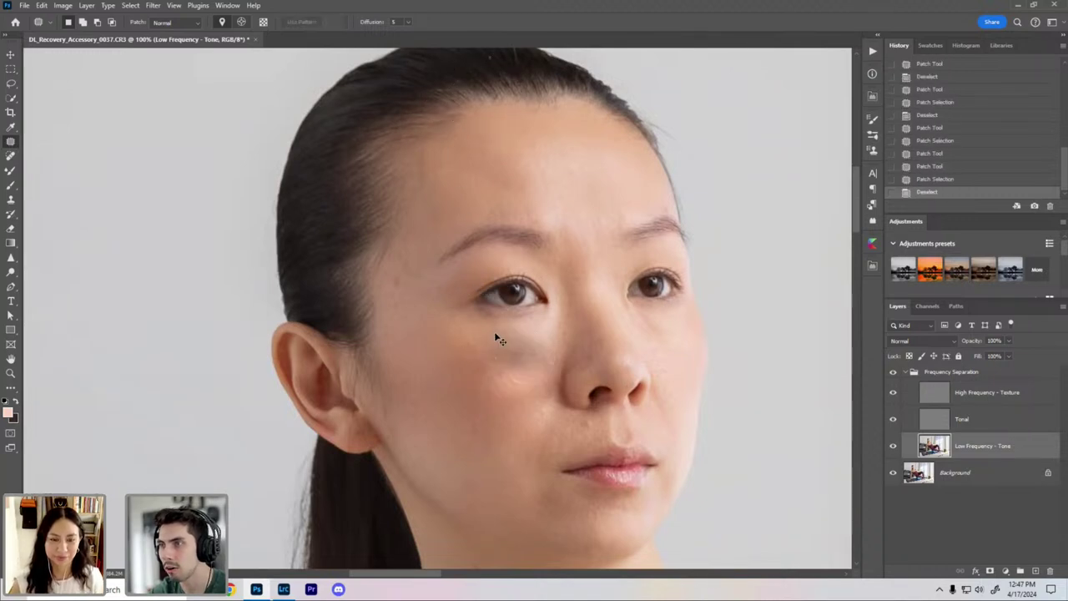
key("ctrl+plus")
key("ctrl+plus")
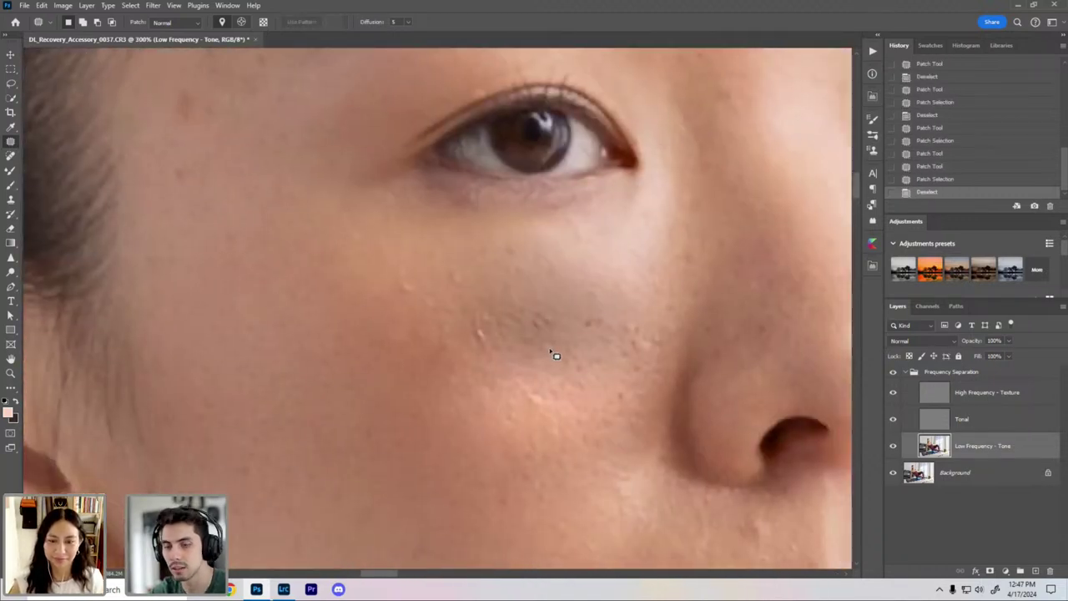
Step: Undo all cheek patches on Low Frequency - Tone and return to the deselected state that preceded them
key("ctrl+z")
key("ctrl+z")
key("ctrl+z")
key("ctrl+z")
key("ctrl+z")
key("ctrl+z")
key("ctrl+z")
key("ctrl+z")
key("ctrl+z")
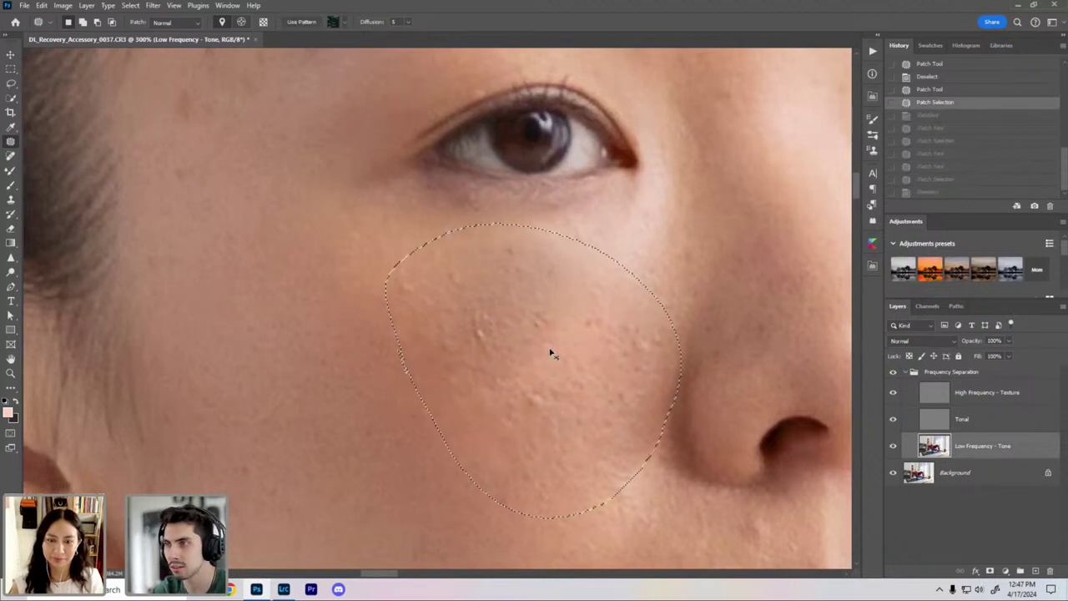
key("ctrl+z")
key("ctrl+0")
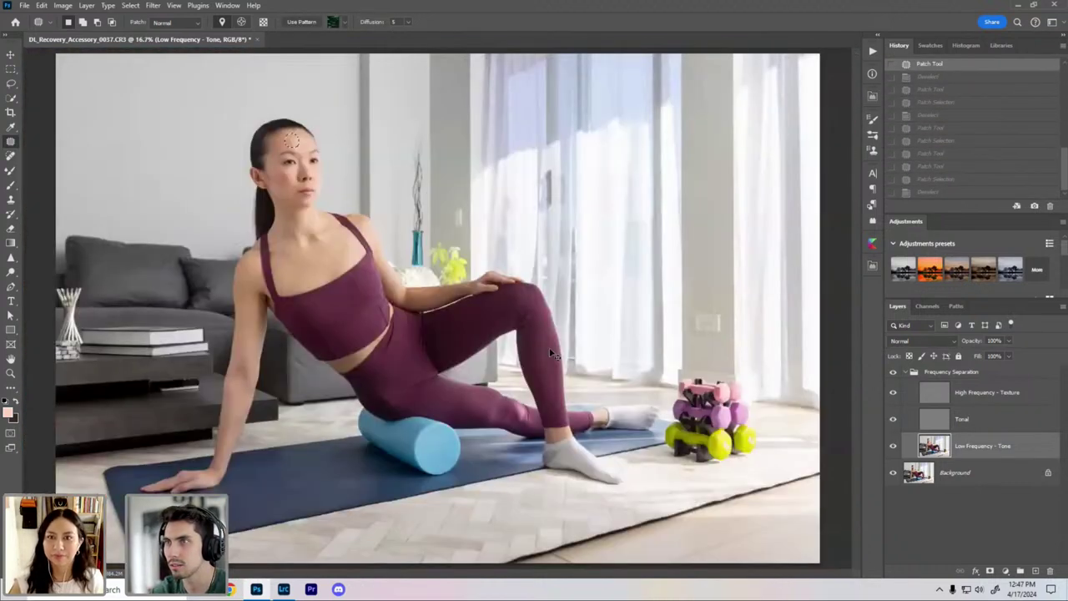
key("ctrl+shift+z")
Step: Examine the woman's face, forehead and hairline in close-up, ending at 200%
key("ctrl+plus")
key("ctrl+plus")
key("ctrl+plus")
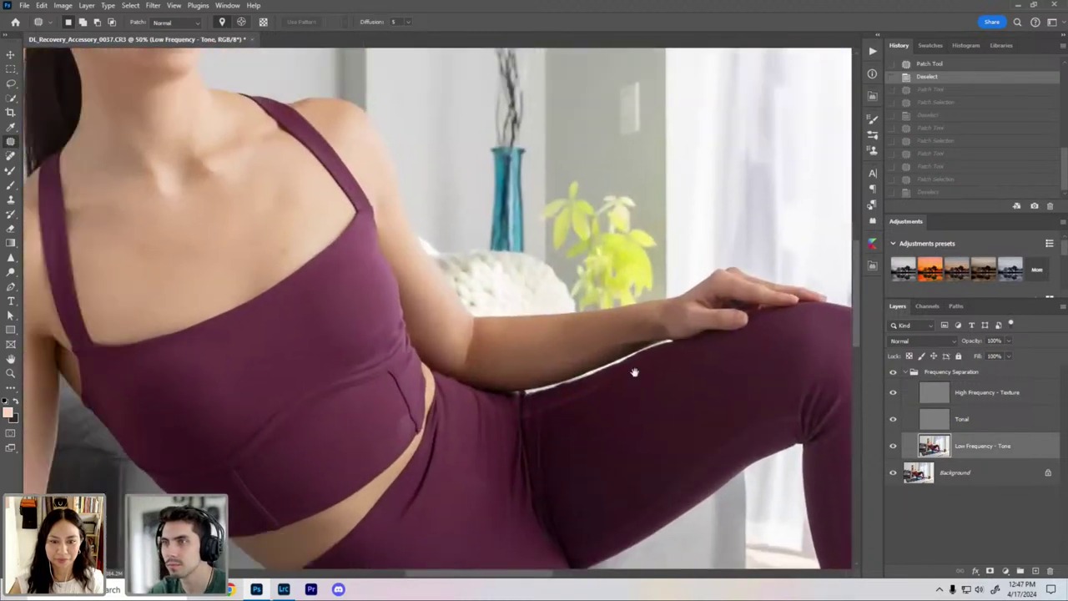
left_click_drag(305, 272, 568, 462)
left_click_drag(584, 175, 589, 336)
key("ctrl+plus")
key("ctrl+plus")
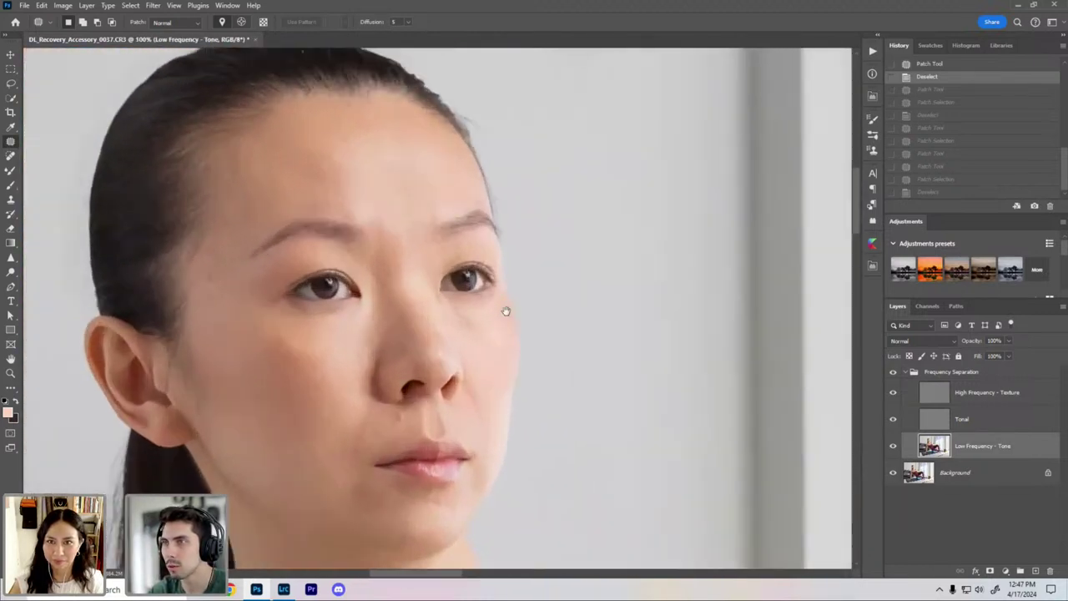
left_click_drag(506, 310, 604, 390)
key("ctrl+plus")
left_click_drag(312, 66, 393, 188)
left_click_drag(624, 387, 627, 502)
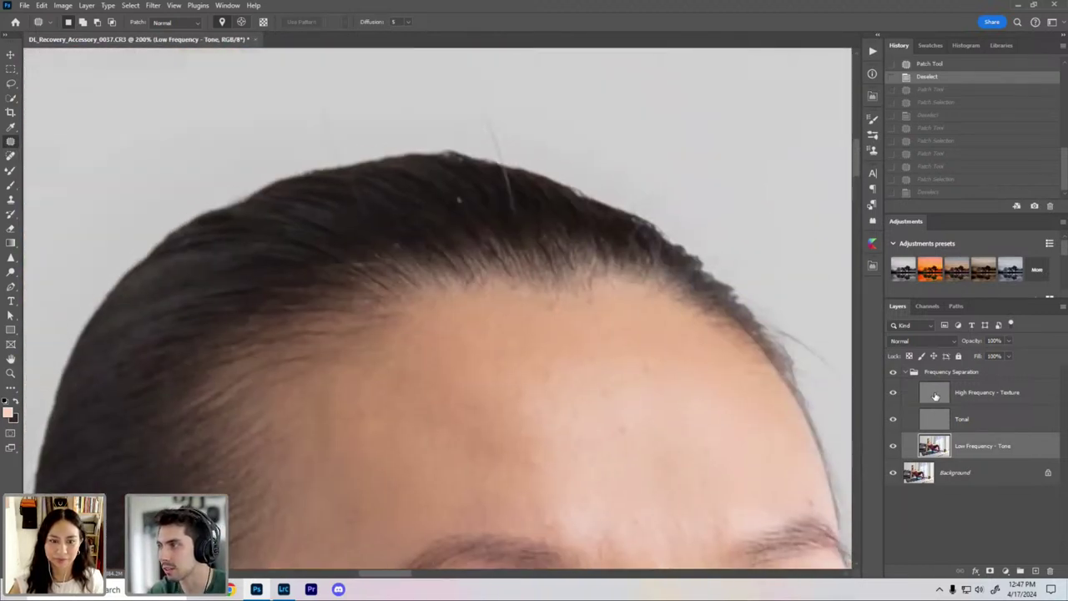
Step: Revisit the High Frequency - Texture layer over the forehead and make Low Frequency - Tone the active layer
left_click(935, 394)
left_click_drag(442, 241, 383, 169)
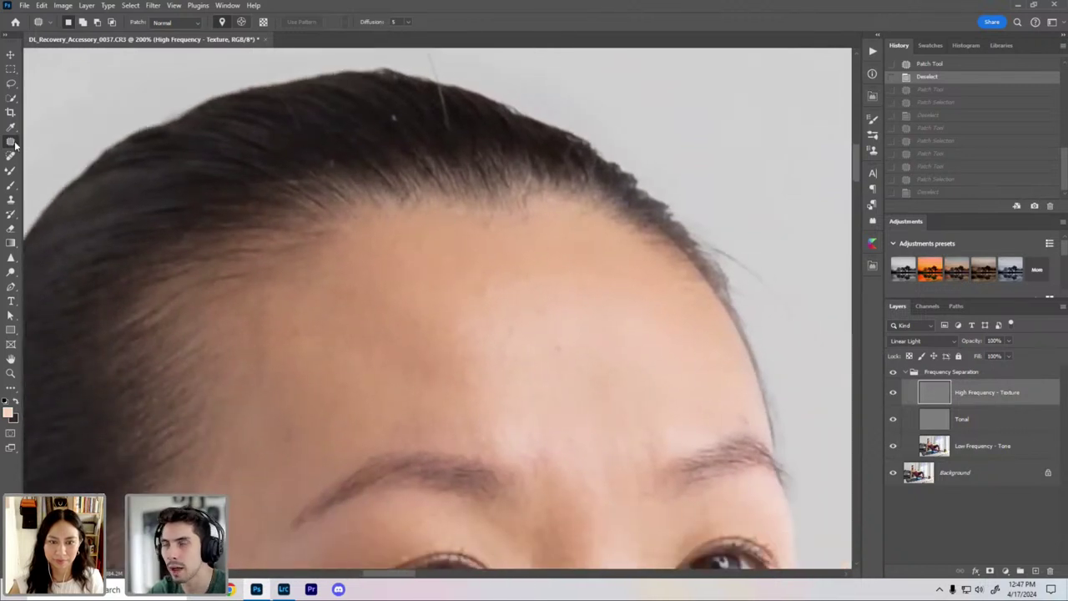
left_click(943, 445)
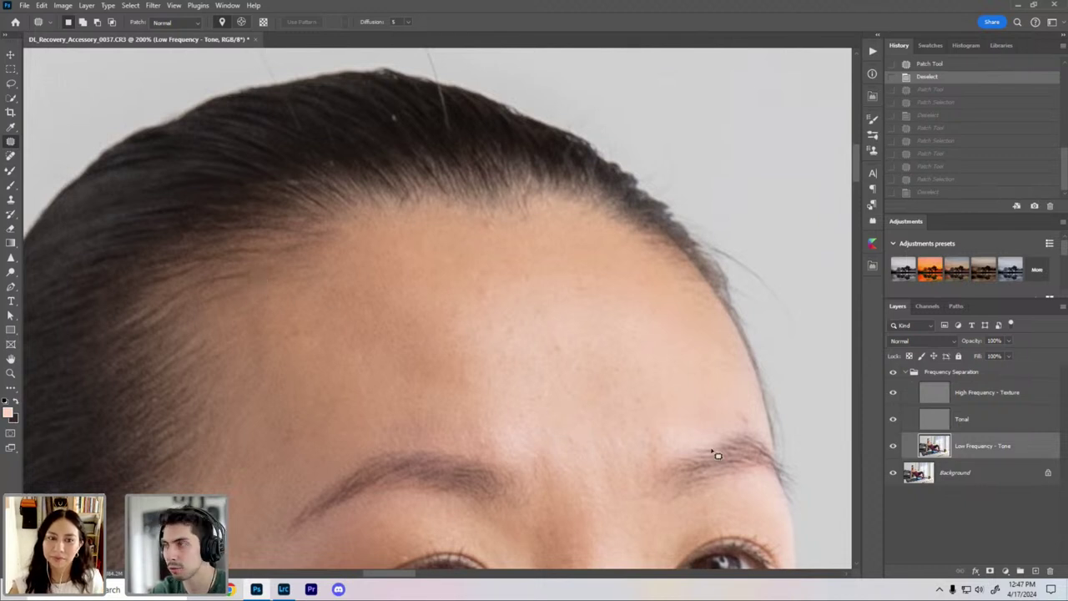
Step: On the High Frequency - Texture layer, patch small blemishes in the middle of the forehead with clean neighbouring skin texture
left_click(935, 403)
scroll(469, 358, "up", 2)
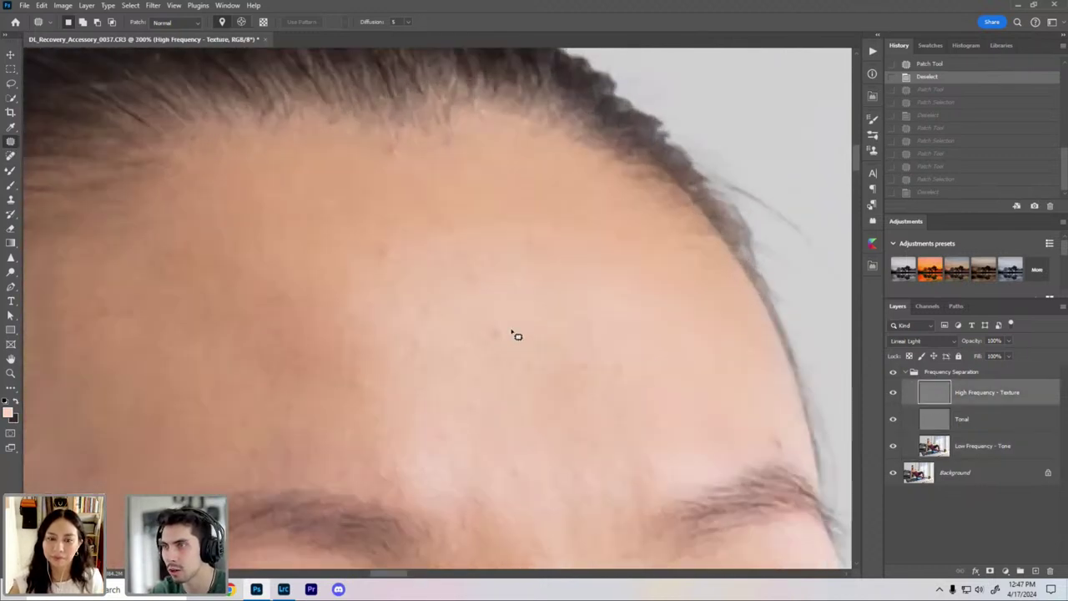
left_click_drag(511, 334, 506, 298)
key("ctrl+d")
left_click_drag(434, 290, 518, 324)
mouse_move(436, 286)
left_mouse_down()
mouse_move(457, 278)
mouse_move(439, 285)
left_mouse_up()
left_click_drag(449, 295, 391, 284)
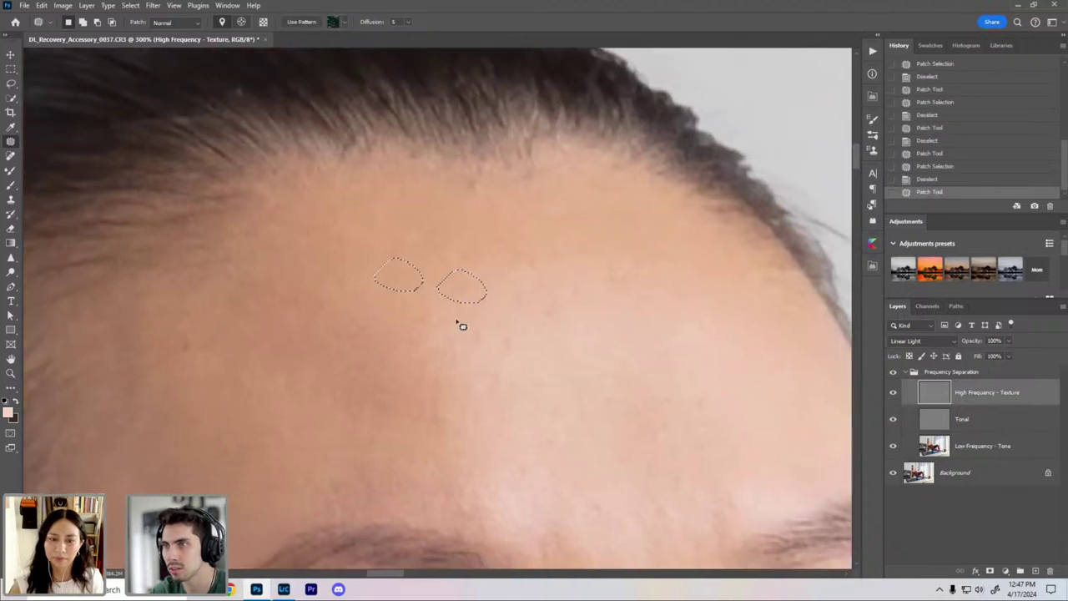
key("ctrl+d")
Step: Patch the remaining small marks on the upper forehead near the hairline with adjacent skin texture
left_click_drag(452, 233, 511, 296)
mouse_move(497, 254)
left_mouse_down()
mouse_move(512, 256)
mouse_move(502, 253)
left_mouse_up()
left_click_drag(504, 258, 464, 249)
key("ctrl+d")
left_click_drag(399, 100, 465, 207)
mouse_move(437, 182)
left_mouse_down()
mouse_move(449, 192)
mouse_move(439, 183)
left_mouse_up()
left_click_drag(455, 191, 412, 195)
key("ctrl+d")
Step: Patch the pale speck in the dark hair just above the hairline with nearby hair texture
left_click_drag(450, 227, 522, 192)
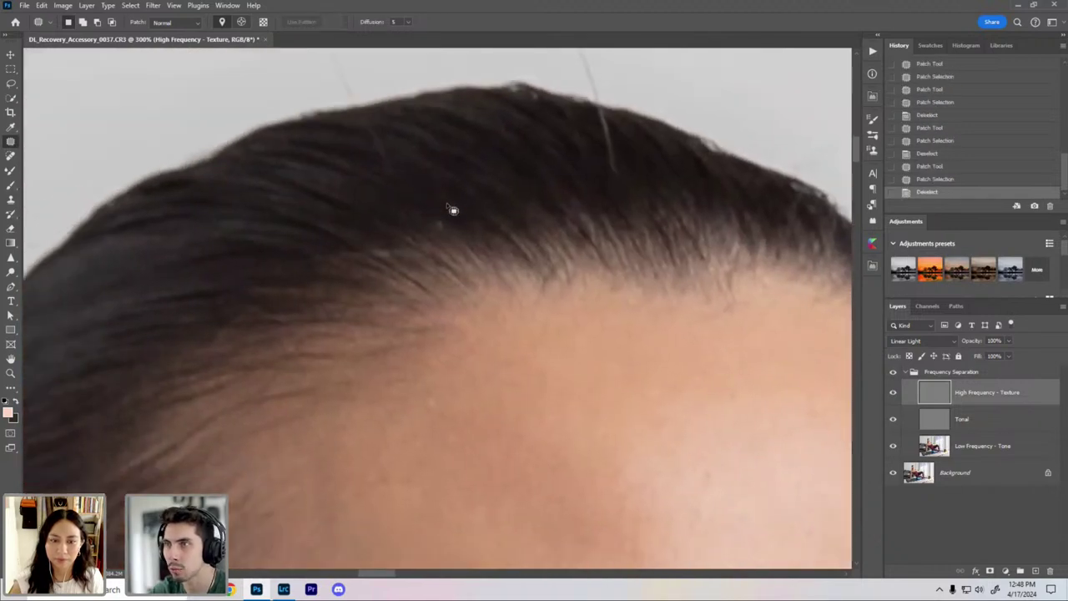
left_click_drag(412, 215, 408, 224)
left_click_drag(478, 207, 475, 207)
key("ctrl+d")
Step: Patch the light stray strands crossing the dark hair on the crown with surrounding hair texture
left_click_drag(304, 306, 331, 336)
left_click_drag(617, 226, 740, 216)
scroll(280, 282, "right", 5)
mouse_move(367, 226)
left_mouse_down()
mouse_move(329, 191)
mouse_move(302, 205)
left_mouse_up()
key("ctrl+d")
mouse_move(587, 218)
left_mouse_down()
mouse_move(558, 161)
mouse_move(587, 215)
left_mouse_up()
mouse_move(576, 201)
left_mouse_down()
mouse_move(511, 201)
mouse_move(515, 175)
left_mouse_up()
key("ctrl+d")
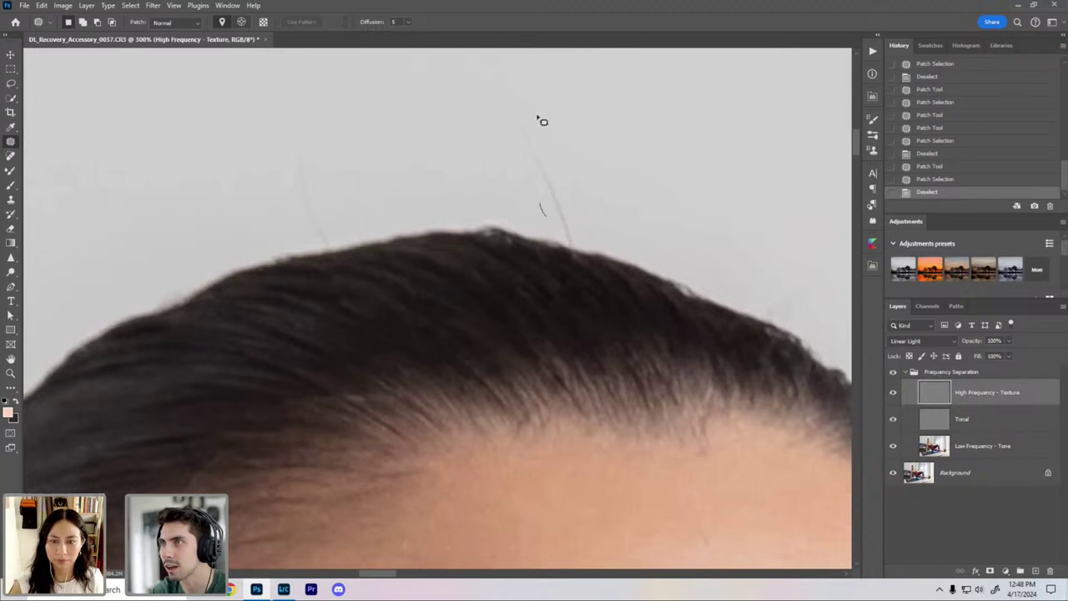
Step: Remove the two flyaway hairs above the head by patching them with plain wall texture
mouse_move(539, 119)
left_mouse_down()
mouse_move(534, 158)
mouse_move(540, 124)
left_mouse_up()
key("ctrl+d")
mouse_move(581, 162)
left_mouse_down()
mouse_move(304, 214)
mouse_move(286, 141)
mouse_move(320, 237)
left_mouse_up()
left_click_drag(309, 205, 243, 201)
key("ctrl+d")
Step: Compare the retouch with the original at 100% by hiding and showing the Frequency Separation group
key("ctrl+minus")
key("ctrl+minus")
key("ctrl+minus")
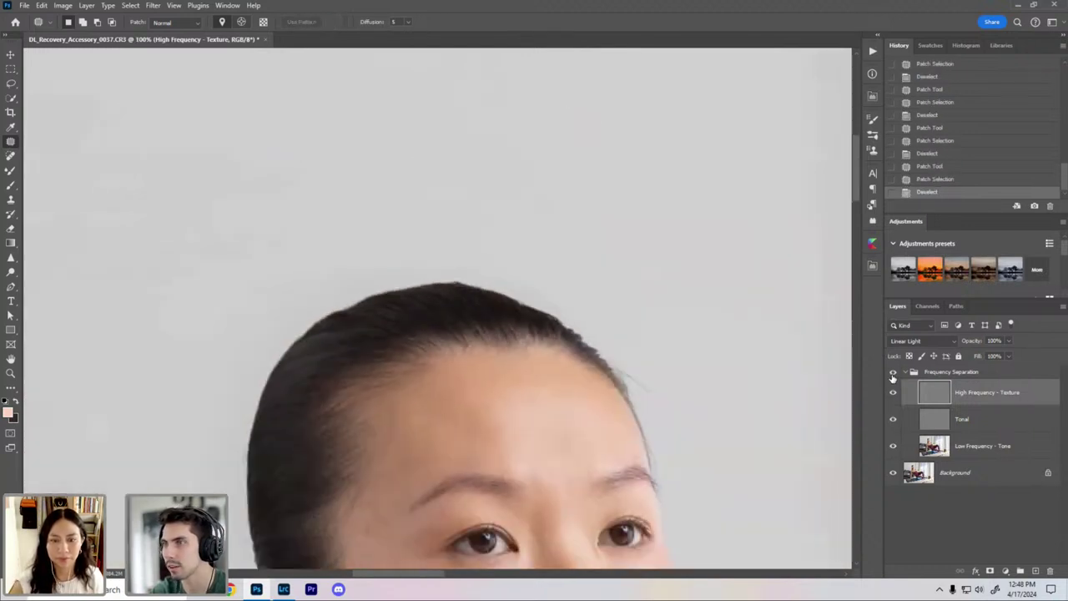
left_click(892, 372)
left_click(893, 372)
left_click(892, 372)
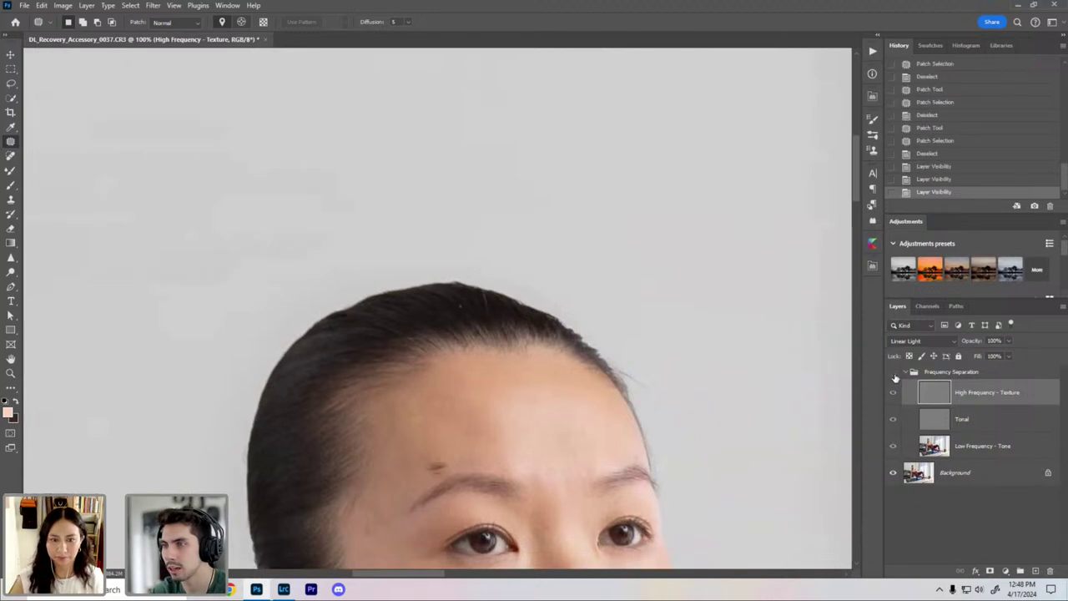
left_click(893, 372)
Step: Patch blemishes on the side of the forehead and on the temple beside the eye with nearby clean texture
key("ctrl+plus")
mouse_move(419, 353)
left_mouse_down()
mouse_move(455, 331)
mouse_move(461, 289)
mouse_move(519, 305)
left_mouse_up()
key("ctrl+d")
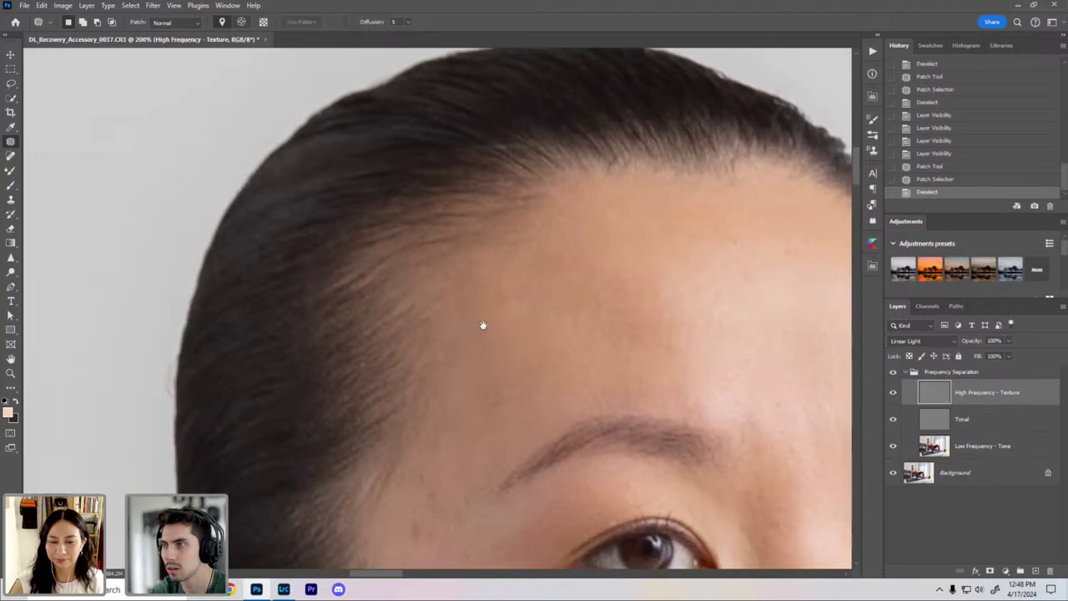
left_click_drag(600, 273, 439, 153)
left_click_drag(464, 303, 474, 223)
key("ctrl+plus")
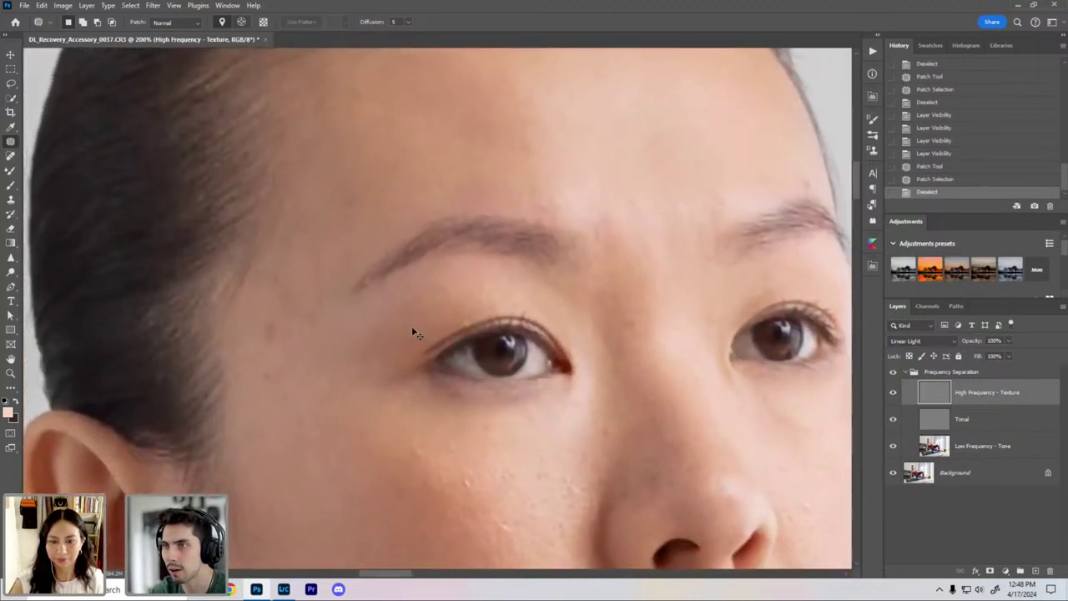
left_click_drag(313, 348, 534, 327)
mouse_move(415, 360)
left_mouse_down()
mouse_move(403, 374)
mouse_move(416, 407)
left_mouse_up()
key("ctrl+d")
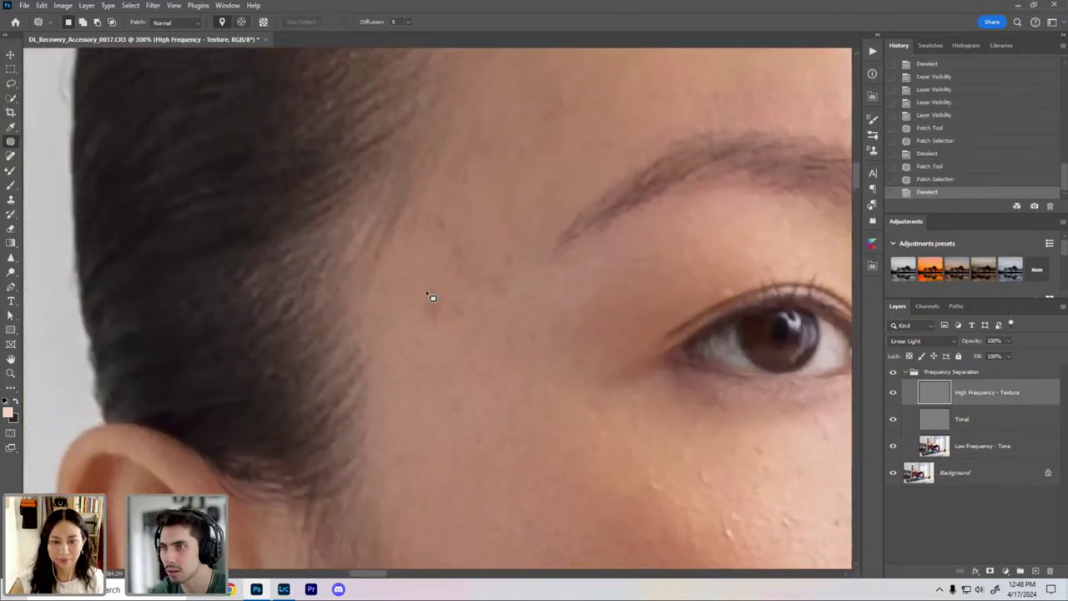
Step: Patch the dark and reddish spots on the temple next to the hair with the smooth skin below them
left_click_drag(426, 289, 430, 288)
left_click_drag(433, 307, 438, 352)
key("ctrl+d")
mouse_move(429, 284)
left_mouse_down()
mouse_move(434, 265)
mouse_move(423, 355)
left_mouse_up()
key("ctrl+d")
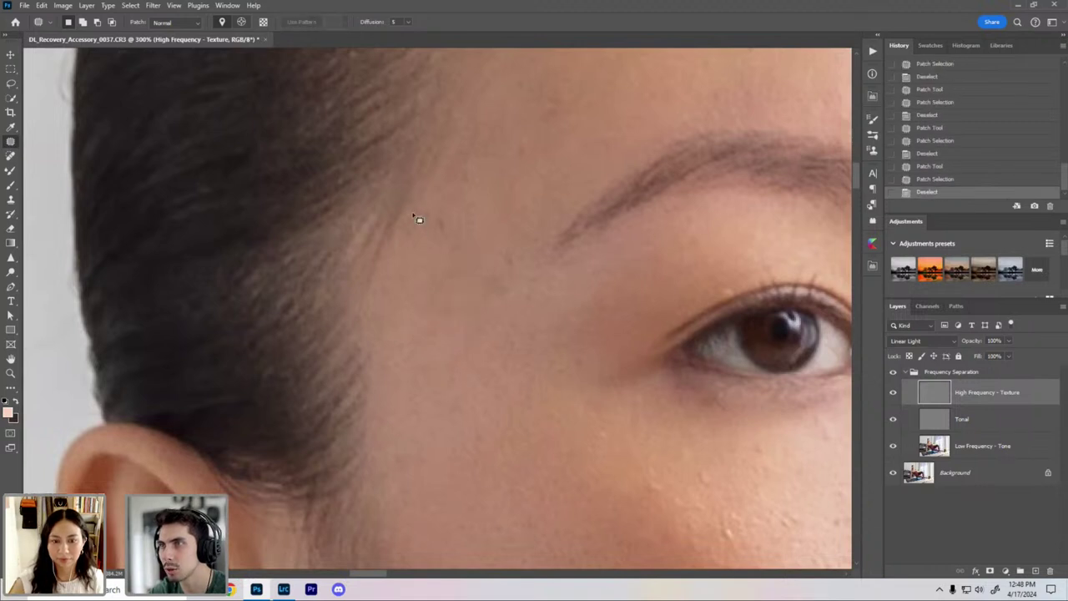
Step: Patch the faint spots between the temple hairline and the outer end of the eyebrow
left_click_drag(416, 219, 425, 206)
mouse_move(431, 218)
left_mouse_down()
mouse_move(475, 307)
mouse_move(464, 277)
mouse_move(428, 284)
left_mouse_up()
key("ctrl+d")
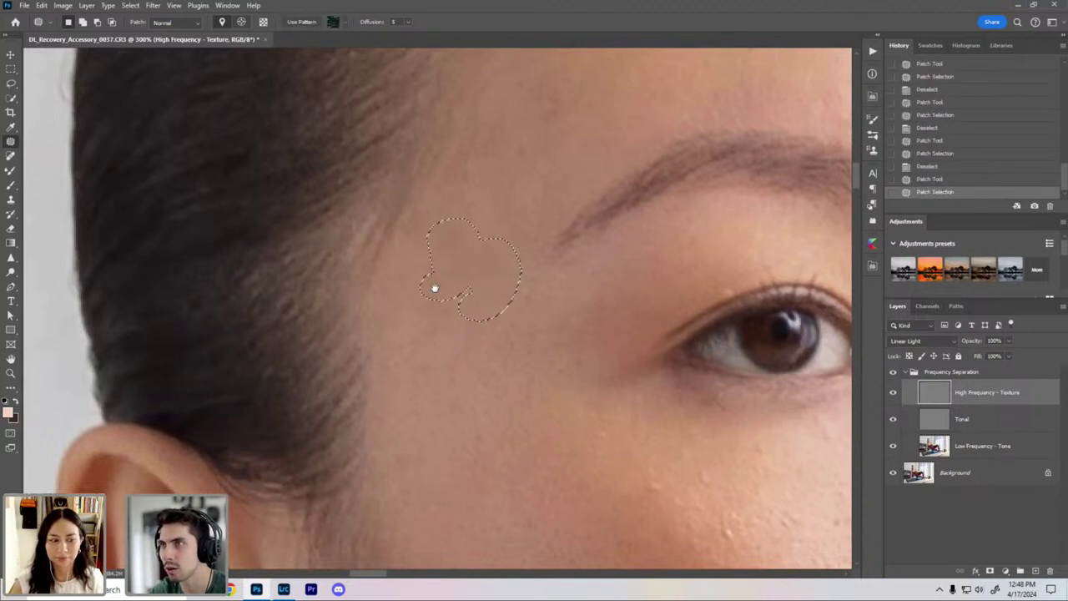
key("ctrl+d")
mouse_move(517, 154)
left_mouse_down()
mouse_move(457, 202)
mouse_move(473, 138)
left_mouse_up()
mouse_move(484, 178)
left_mouse_down()
mouse_move(552, 158)
mouse_move(542, 183)
left_mouse_up()
key("ctrl+d")
Step: Patch the small bumps between the nose and the upper lip with adjacent skin texture
scroll(508, 275, "down", 5)
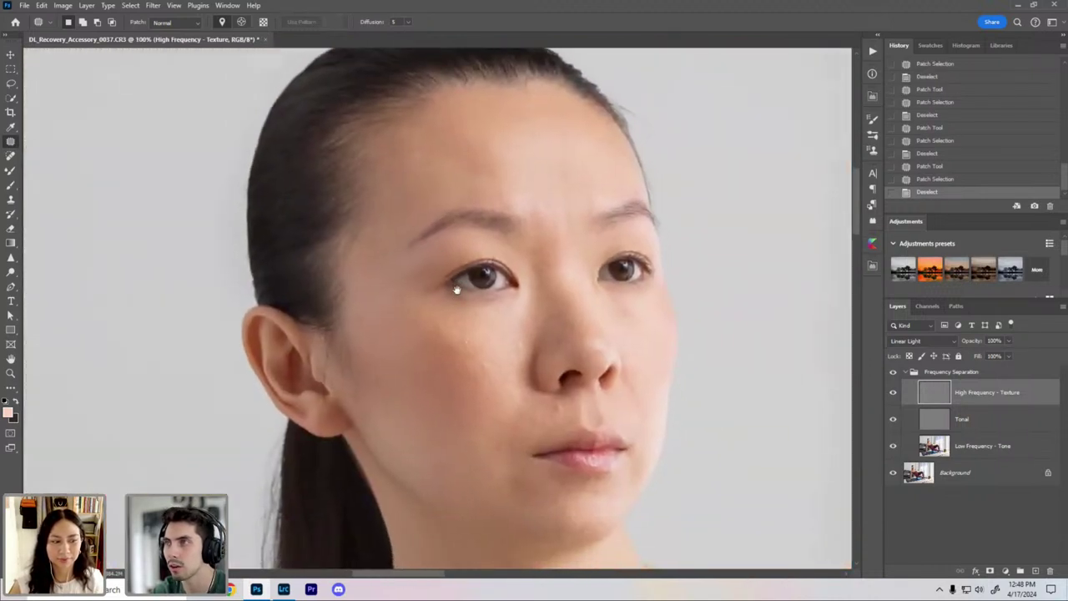
mouse_move(456, 290)
left_mouse_down()
mouse_move(447, 286)
mouse_move(453, 296)
left_mouse_up()
left_click_drag(511, 339, 468, 290)
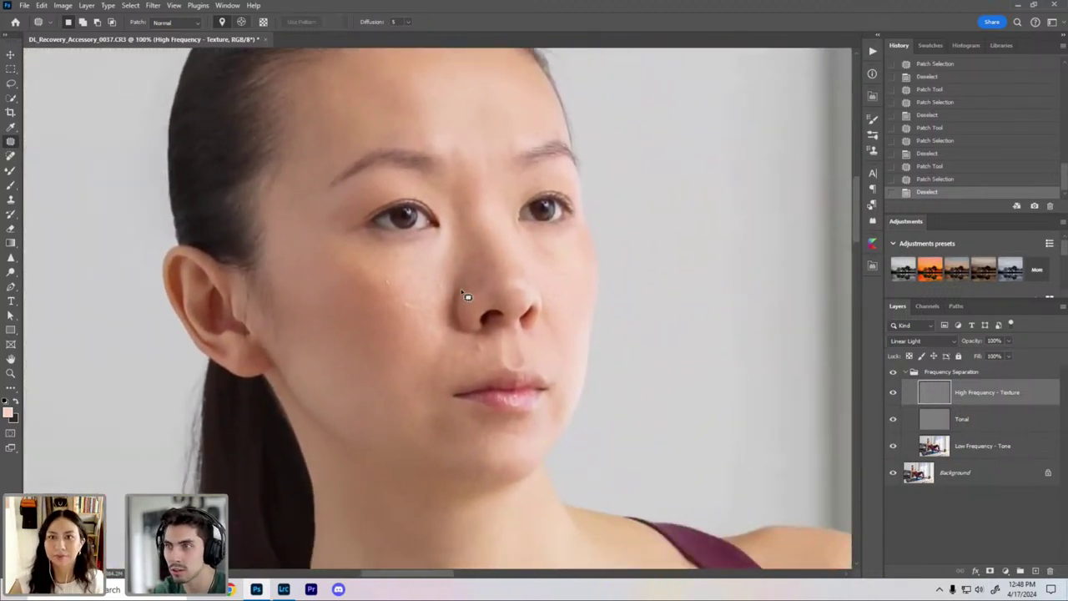
scroll(500, 360, "up", 3)
scroll(510, 364, "down", 1)
scroll(511, 364, "right", 1)
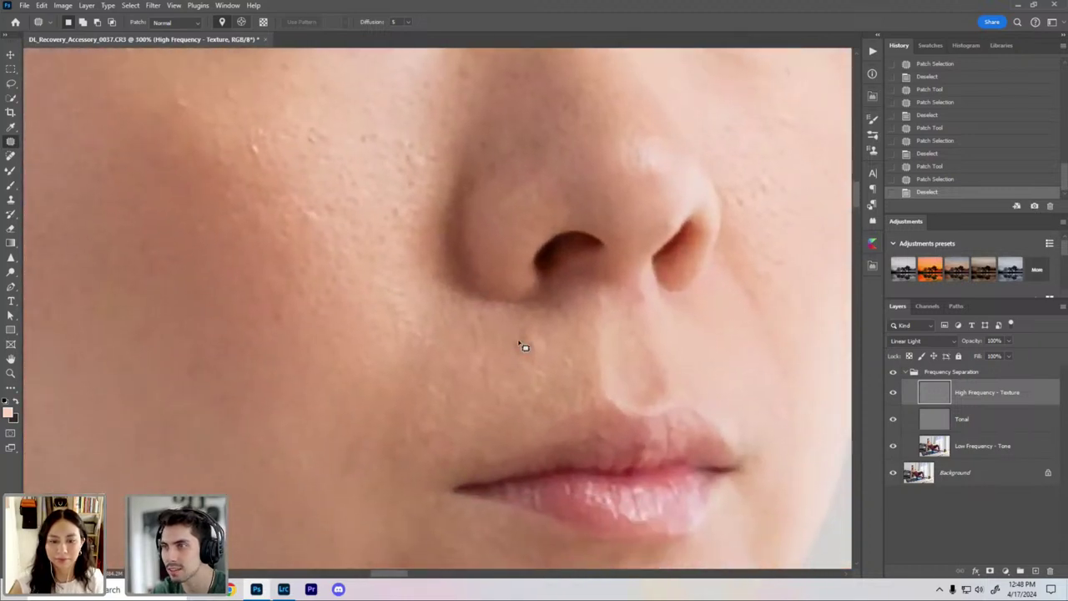
mouse_move(543, 369)
left_mouse_down()
mouse_move(512, 348)
mouse_move(536, 364)
mouse_move(502, 372)
mouse_move(495, 360)
left_mouse_up()
mouse_move(501, 367)
left_mouse_down()
mouse_move(557, 340)
mouse_move(494, 359)
left_mouse_up()
key("ctrl+d")
key("ctrl+d")
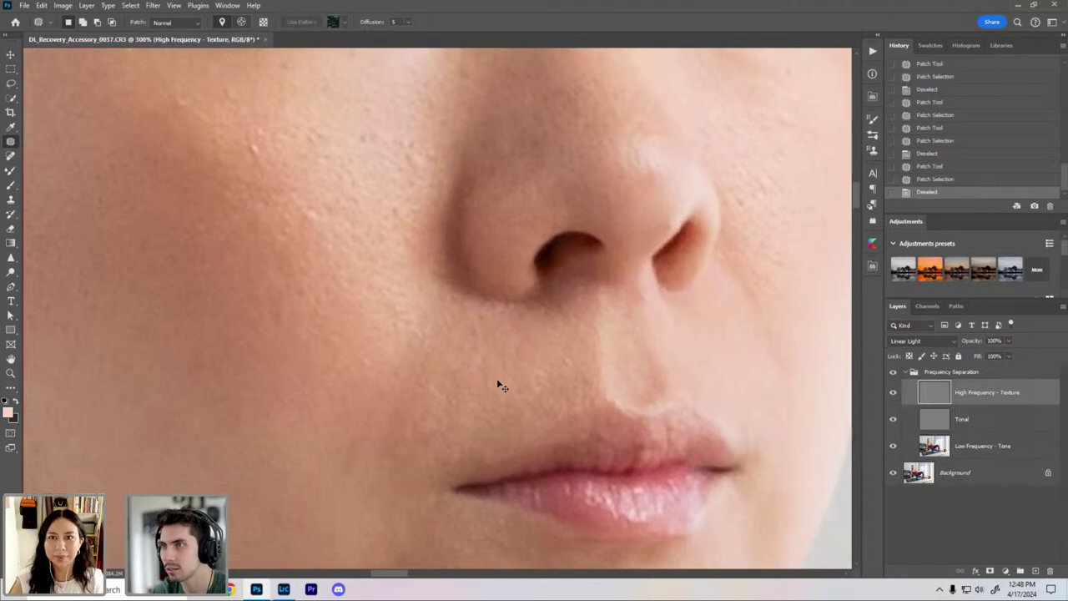
Step: Patch the small bump on the upper eyelid just above the lash line with clean lid texture
key("ctrl+minus")
key("ctrl+minus")
key("ctrl+minus")
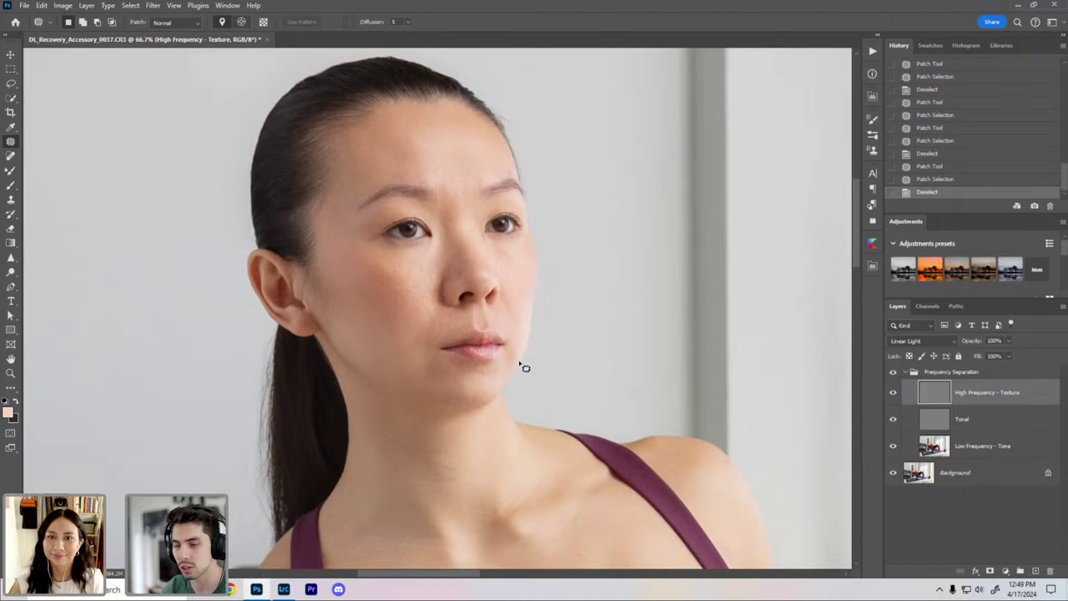
scroll(495, 348, "up", 2)
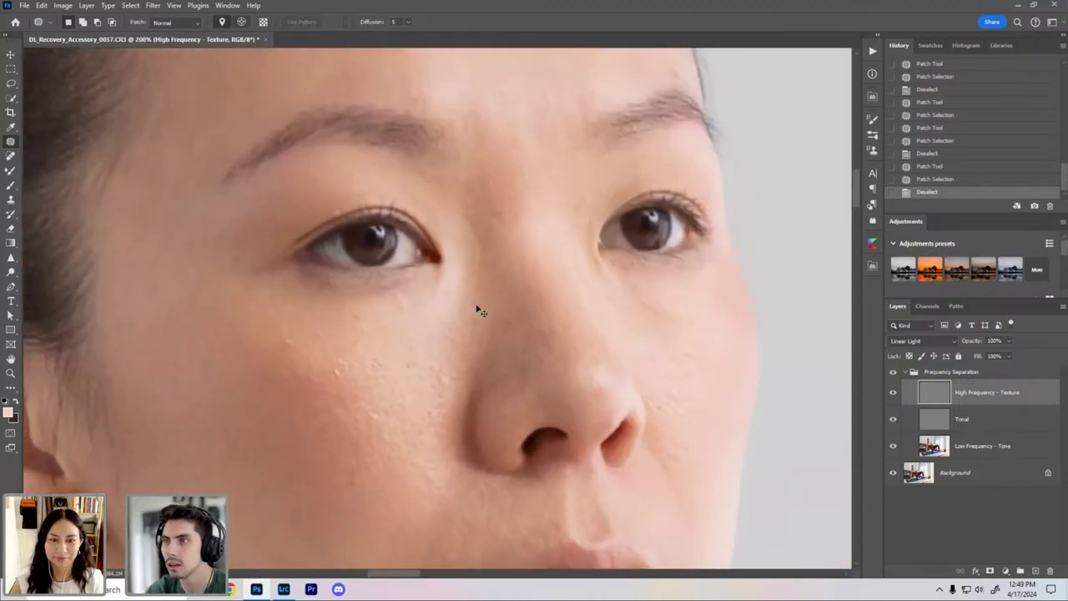
scroll(481, 310, "down", 2)
scroll(494, 317, "up", 3)
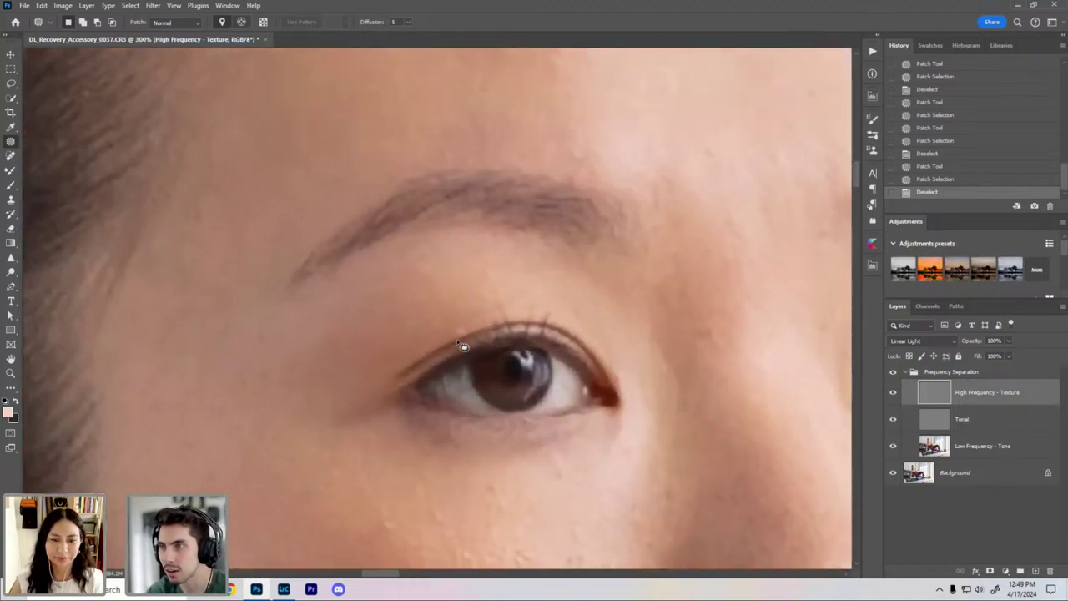
left_click_drag(440, 323, 462, 330)
mouse_move(453, 331)
left_mouse_down()
mouse_move(426, 338)
mouse_move(437, 305)
left_mouse_up()
key("ctrl+d")
Step: Patch the small mark directly under the inner half of the eye nearest the ear
scroll(438, 310, "down", 3)
left_click_drag(433, 348, 395, 364)
scroll(427, 361, "up", 1)
scroll(426, 360, "up", 2)
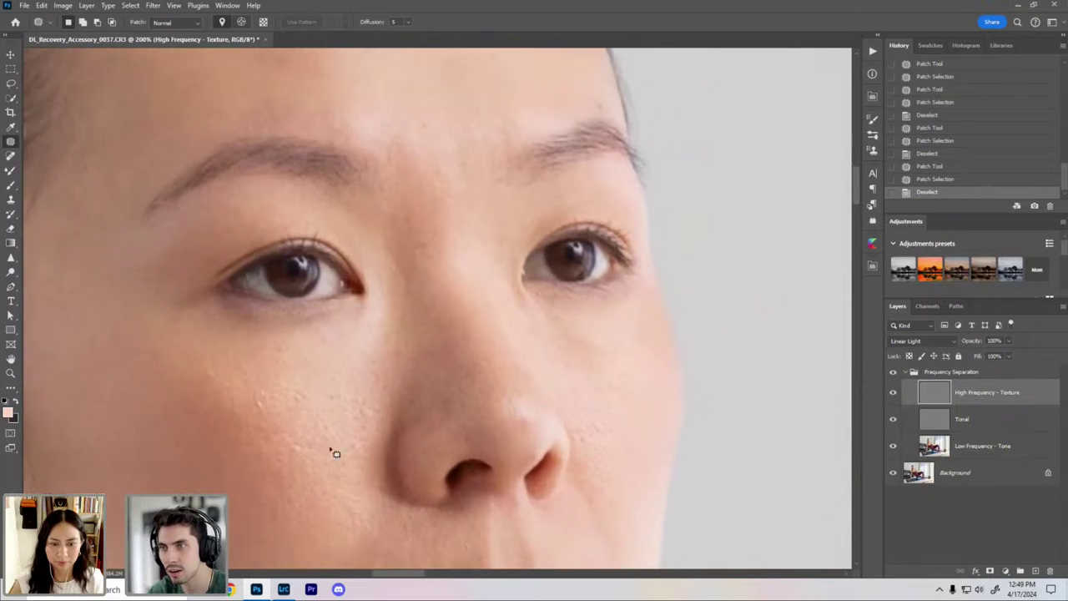
left_click_drag(357, 405, 480, 414)
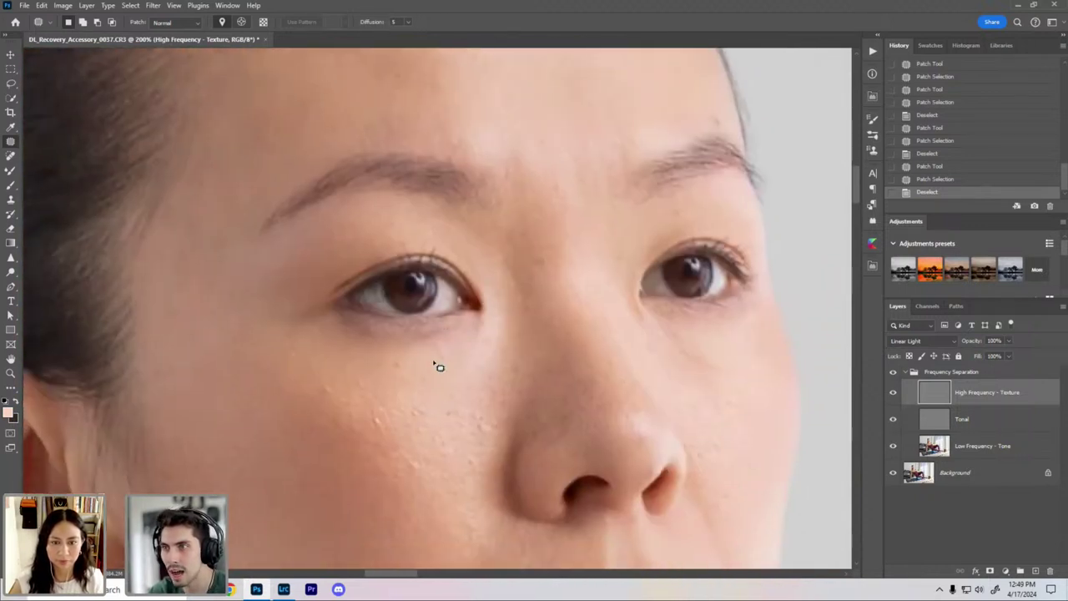
left_click_drag(434, 353, 446, 358)
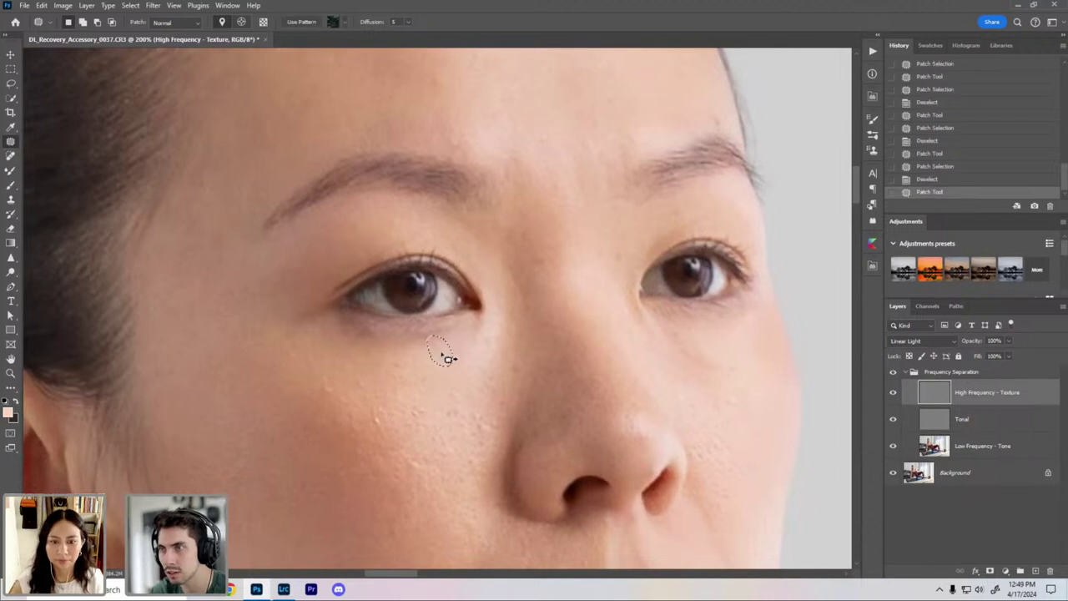
key("ctrl+d")
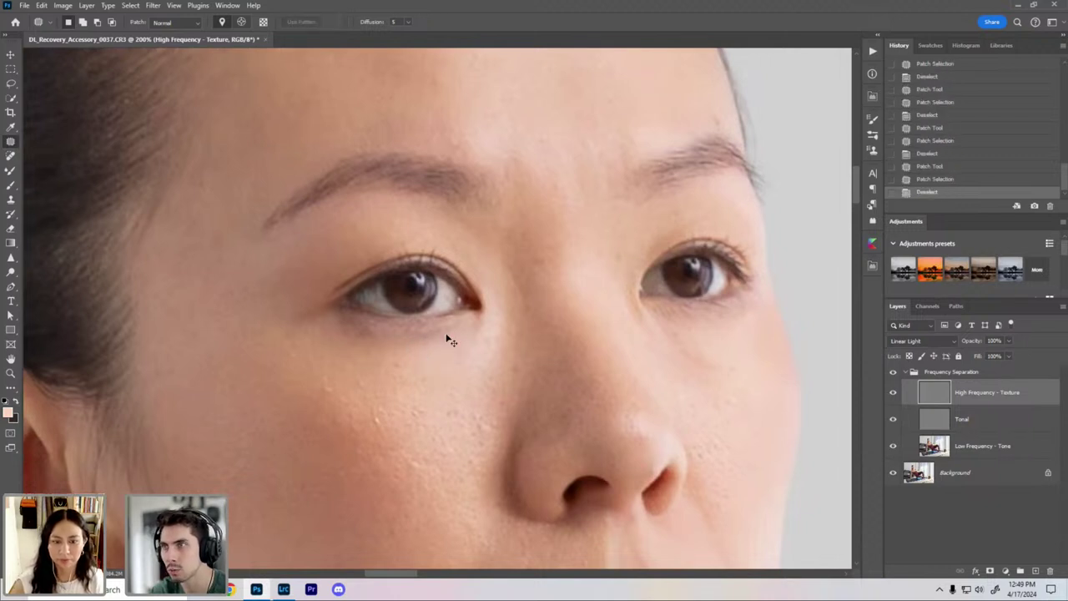
Step: Patch the spot on the lower cheek and the bright bump on the upper cheek with smoother cheek texture
key("ctrl+minus")
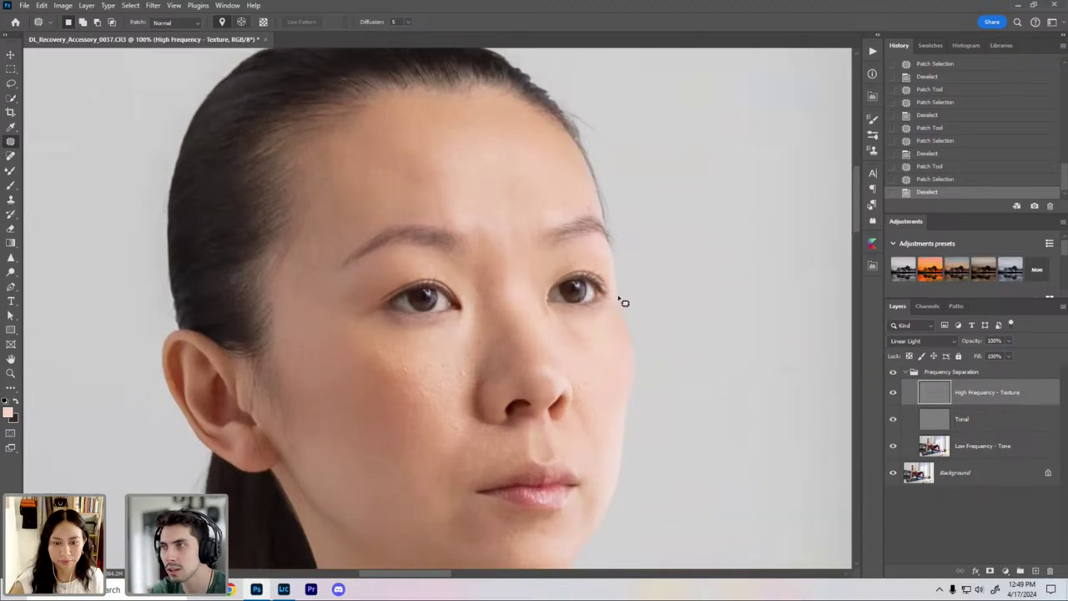
key("ctrl+plus")
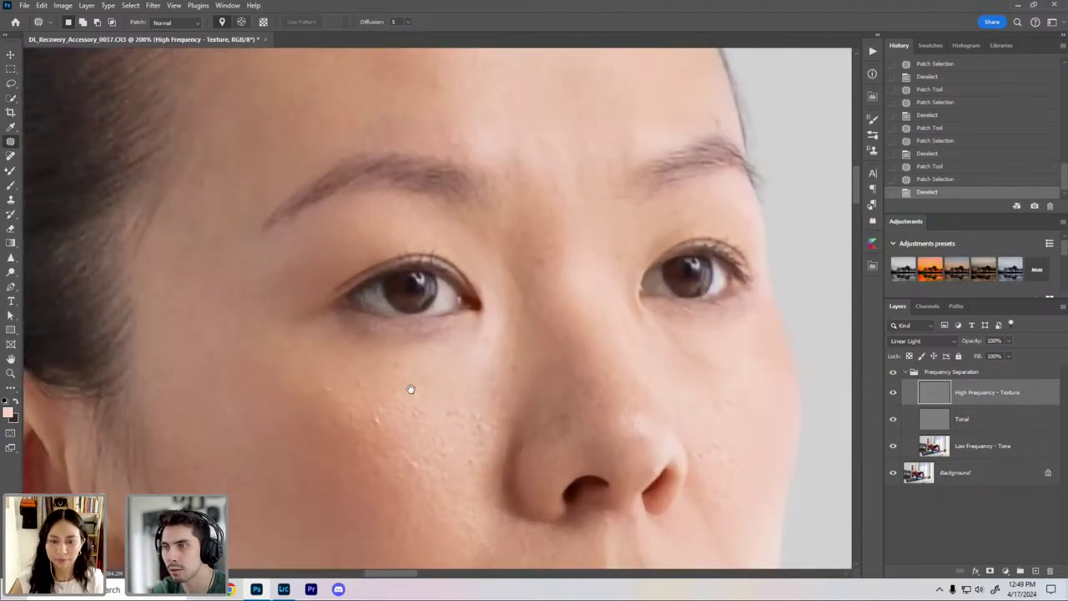
left_click_drag(410, 388, 324, 345)
left_click_drag(355, 391, 341, 453)
left_click_drag(341, 464, 341, 449)
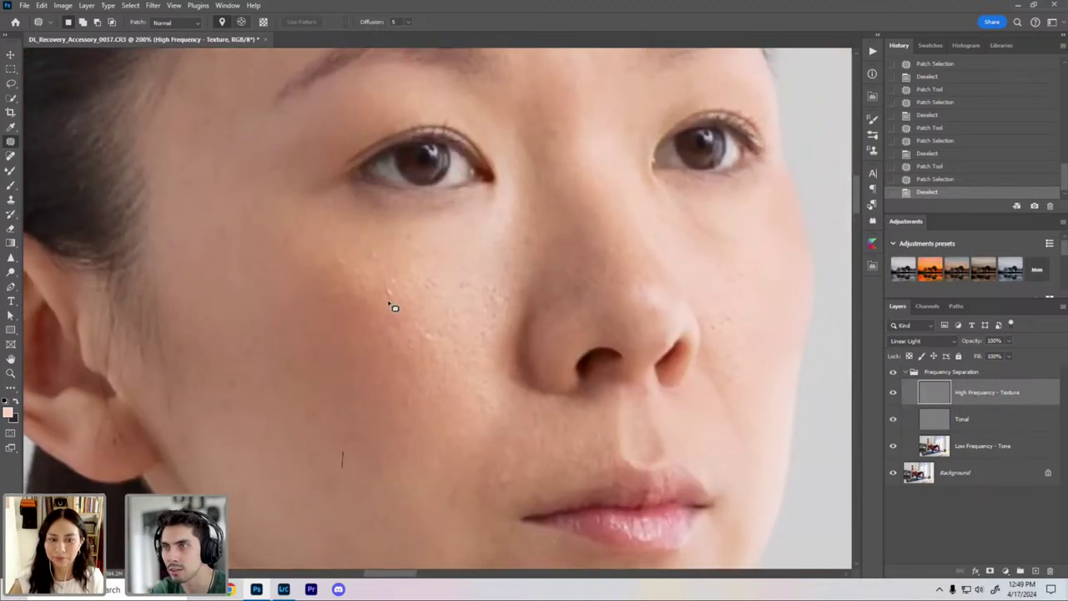
left_click_drag(392, 312, 382, 302)
left_click_drag(386, 304, 307, 443)
key("ctrl+d")
Step: Patch the stray hair sticking out from the far-side hairline with plain wall texture
key("ctrl+minus")
key("ctrl+minus")
key("ctrl+plus")
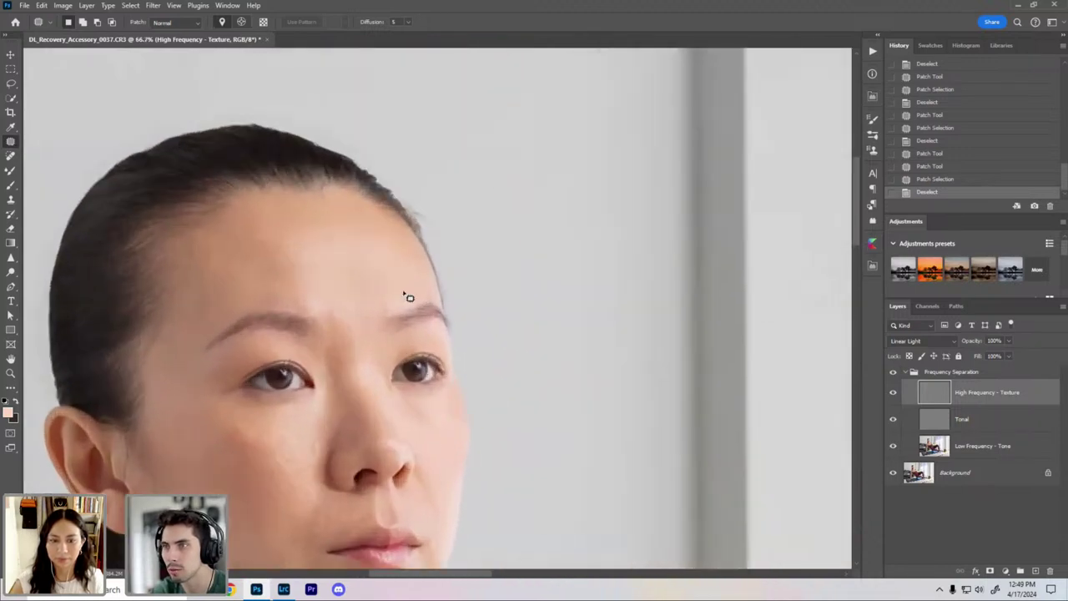
key("ctrl+plus")
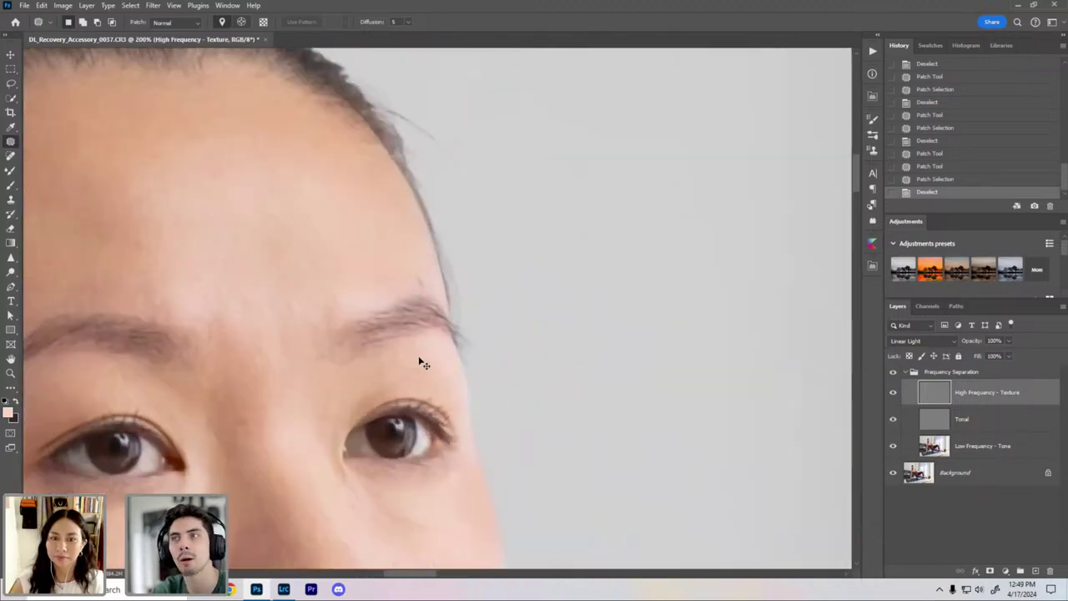
key("ctrl+minus")
key("ctrl+minus")
key("ctrl+plus")
key("ctrl+plus")
left_click_drag(441, 292, 477, 433)
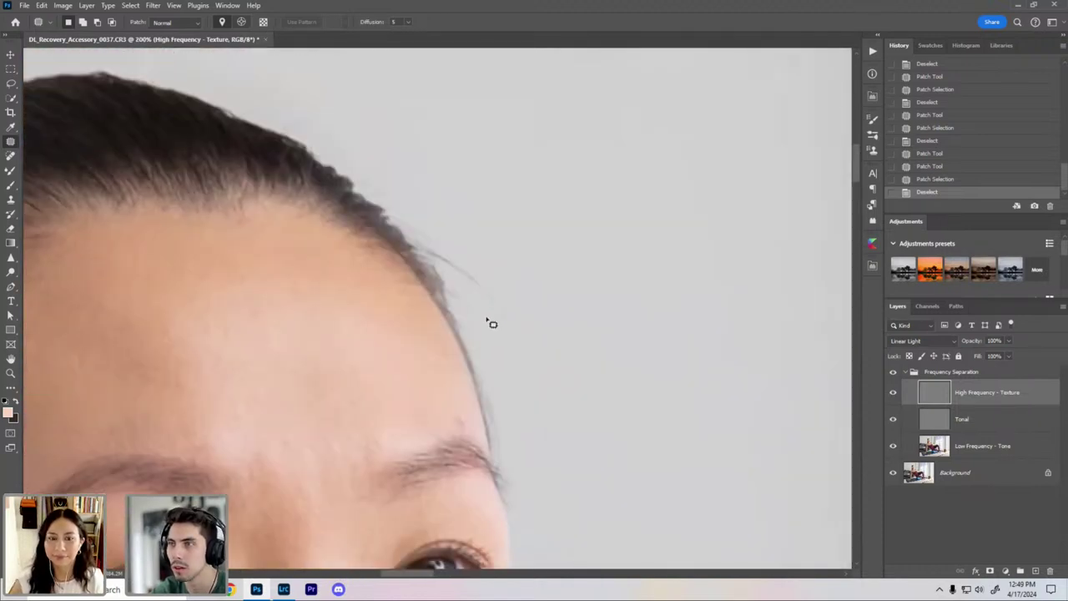
mouse_move(486, 313)
left_mouse_down()
mouse_move(508, 343)
mouse_move(522, 339)
mouse_move(495, 272)
mouse_move(443, 242)
mouse_move(428, 247)
mouse_move(458, 292)
mouse_move(474, 236)
left_mouse_up()
key("ctrl+d")
Step: Examine the retouched face and the whole figure at zoom levels between 25% and 50%
key("ctrl+minus")
key("ctrl+minus")
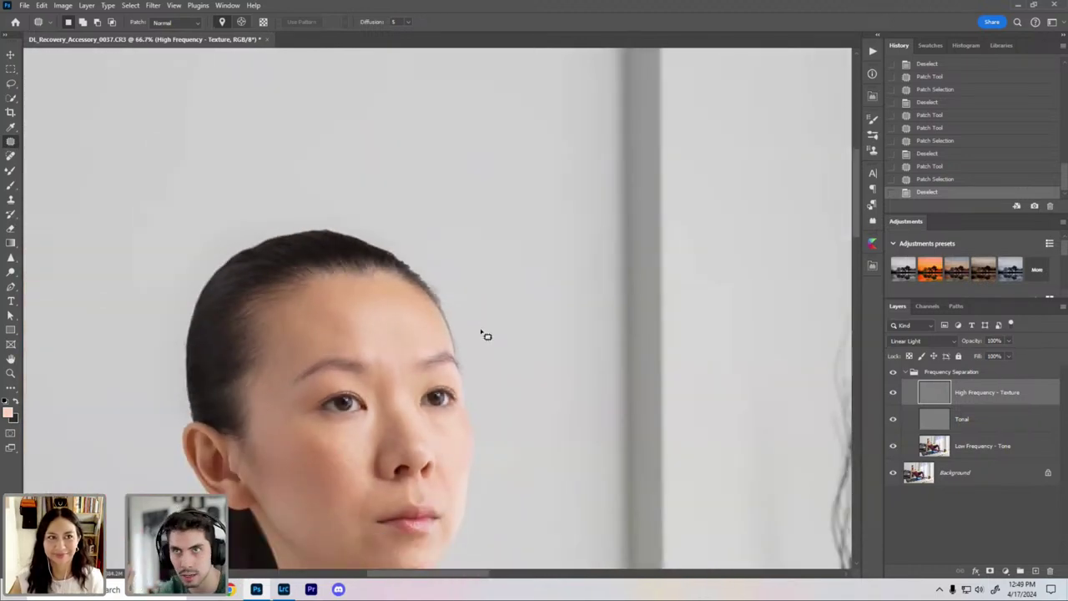
key("ctrl+minus")
left_click_drag(418, 390, 472, 306)
left_click_drag(429, 364, 386, 298)
key("ctrl+minus")
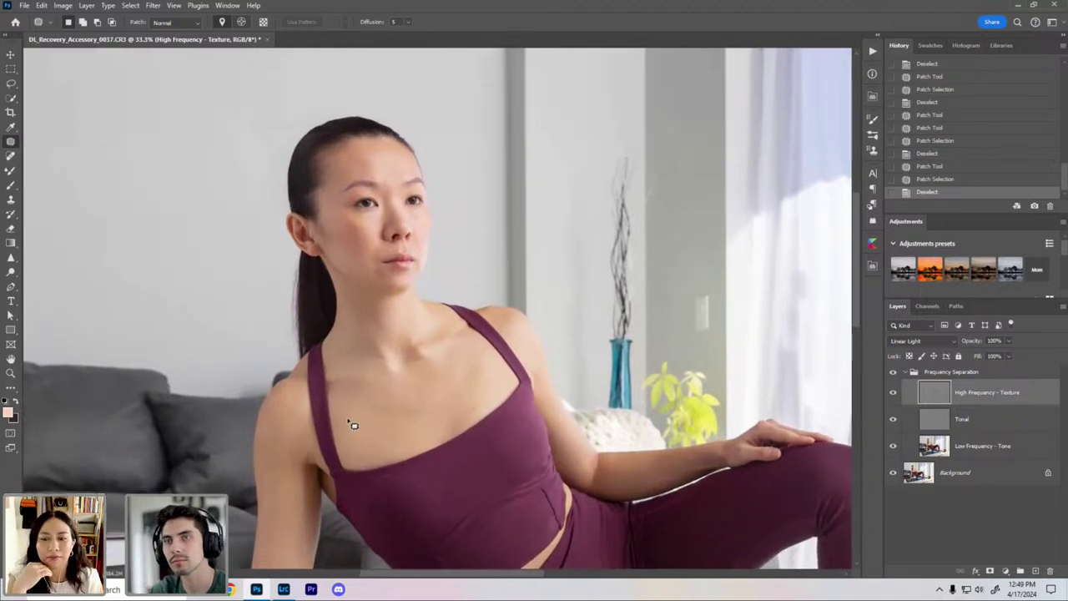
key("ctrl+plus")
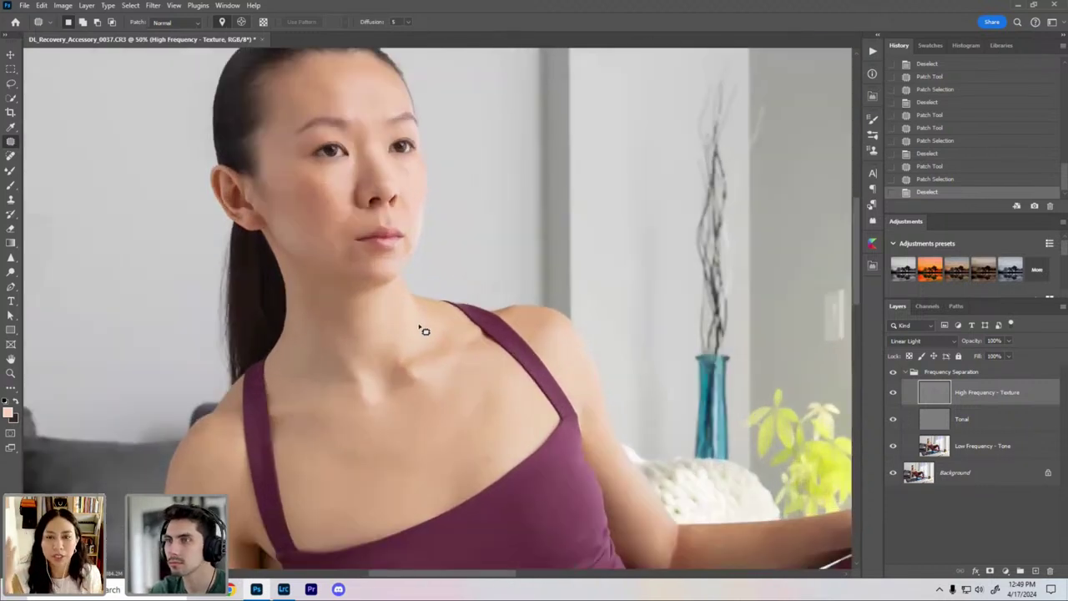
key("ctrl+minus")
key("ctrl+minus")
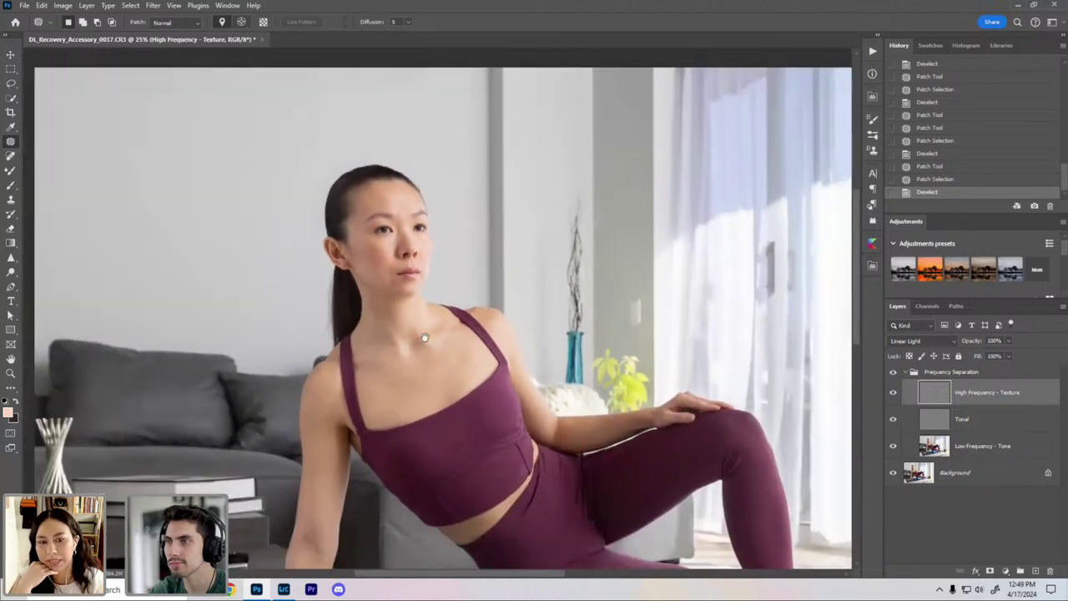
left_click_drag(448, 367, 402, 323)
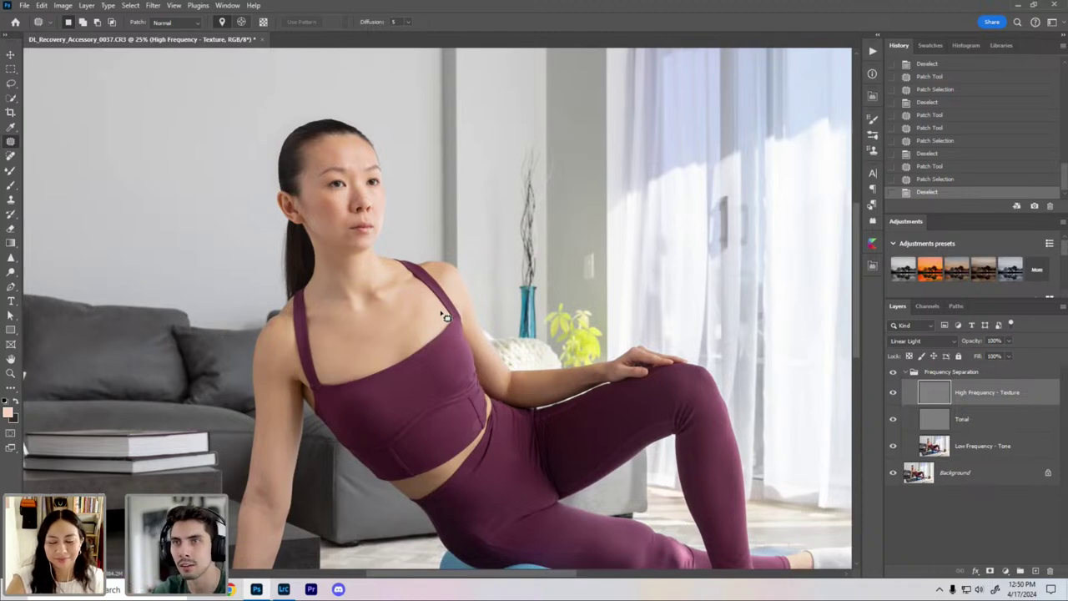
scroll(445, 317, "up", 3)
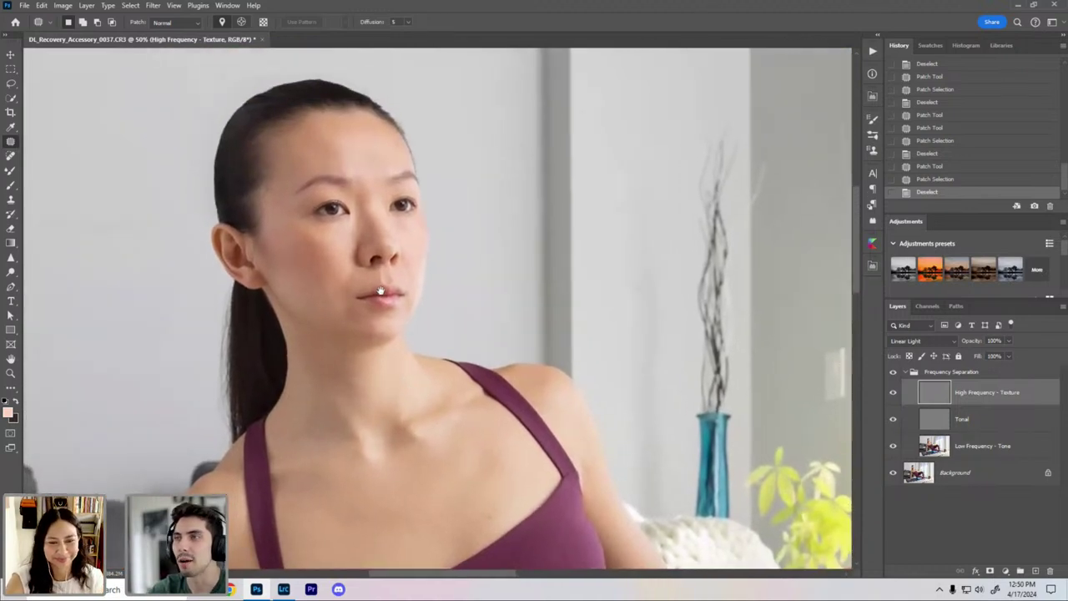
left_click_drag(381, 291, 411, 315)
key("ctrl+plus")
key("ctrl+minus")
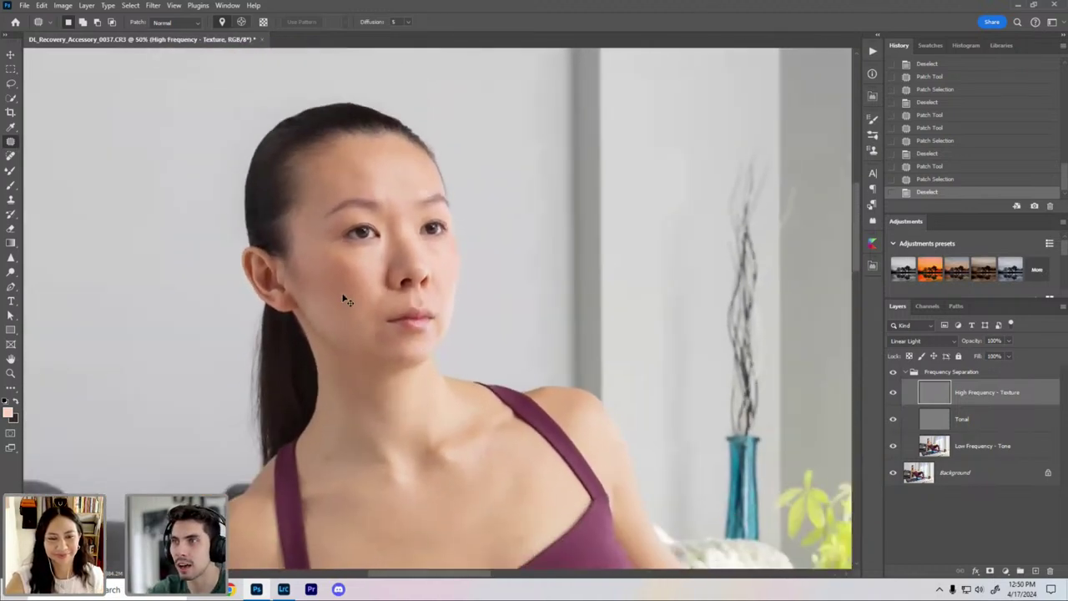
Step: Patch the dark mole on the chest just above the top's neckline with clean nearby skin texture
scroll(345, 298, "down", 3)
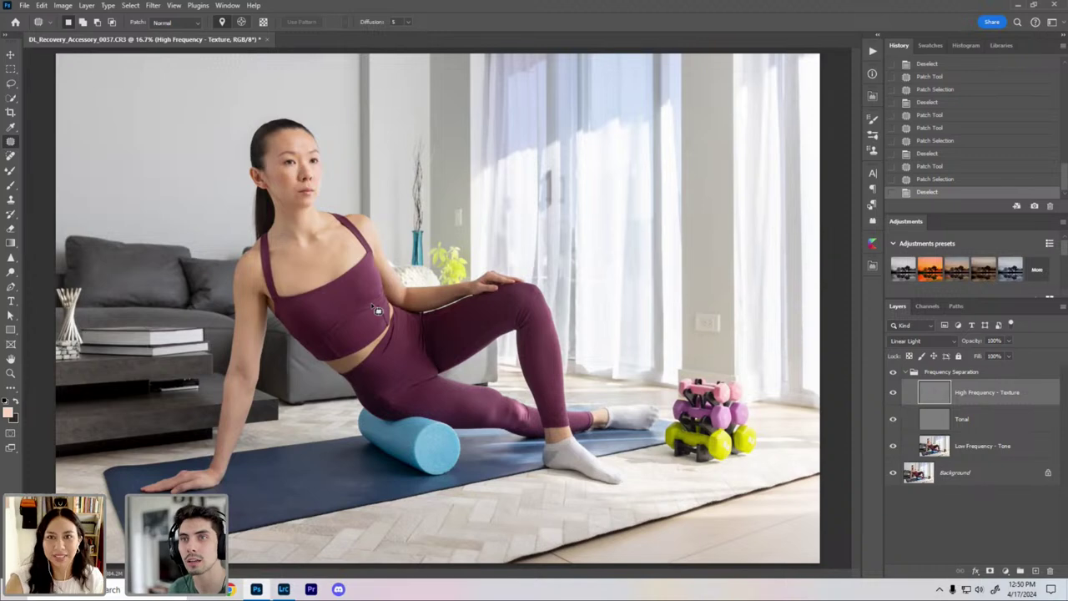
scroll(472, 287, "up", 2)
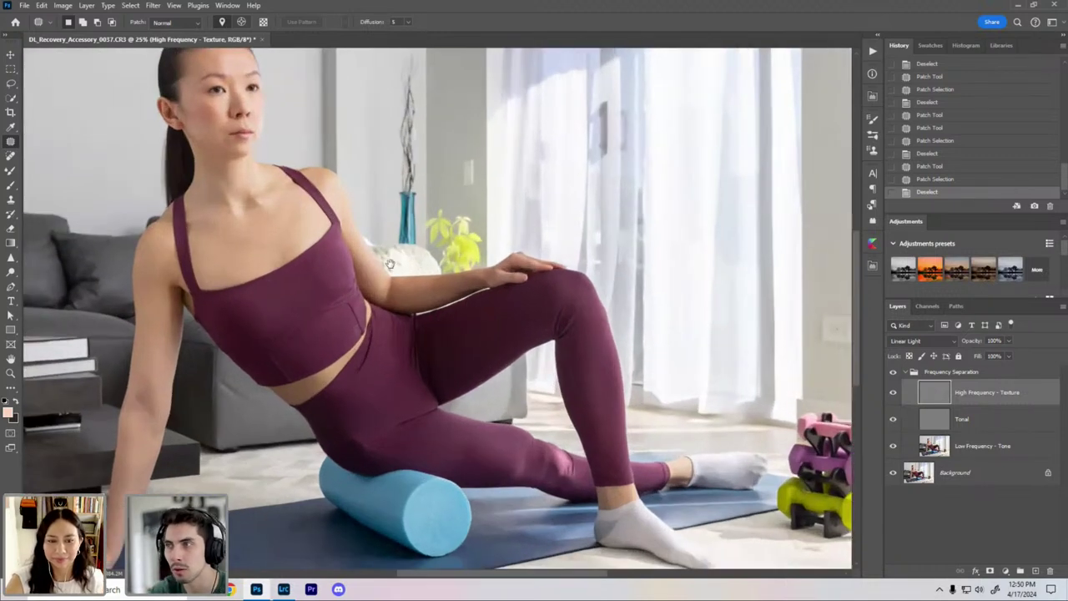
left_click_drag(390, 265, 456, 309)
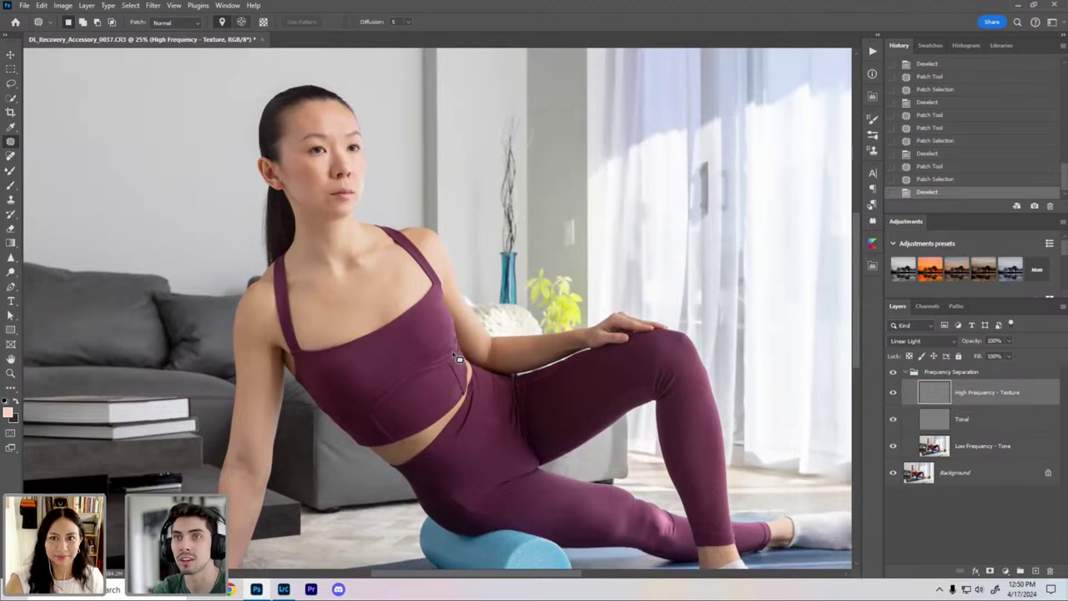
left_click_drag(353, 241, 374, 303)
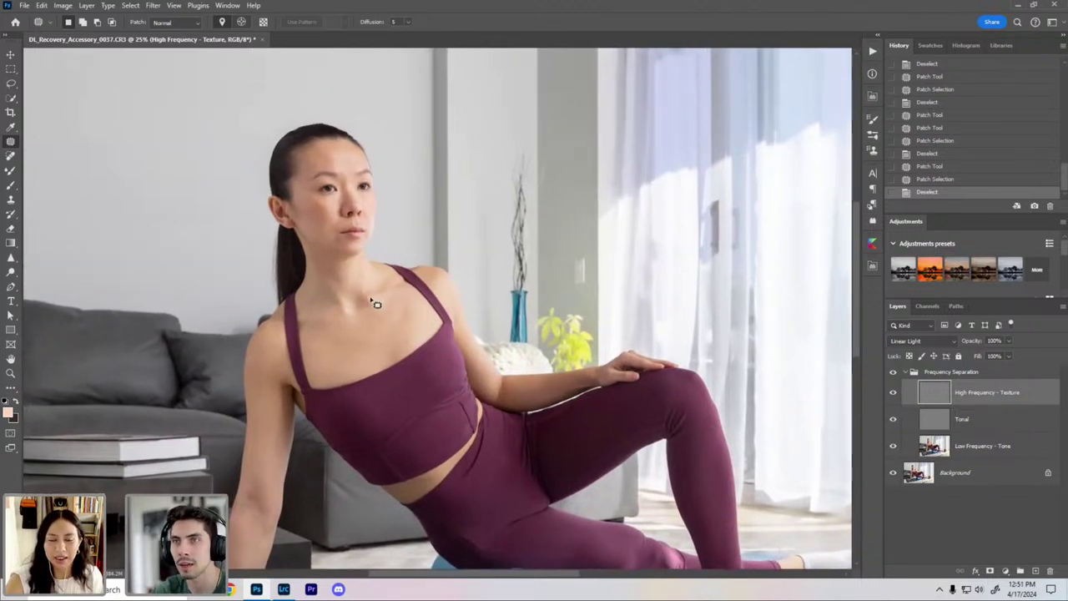
key("ctrl+plus")
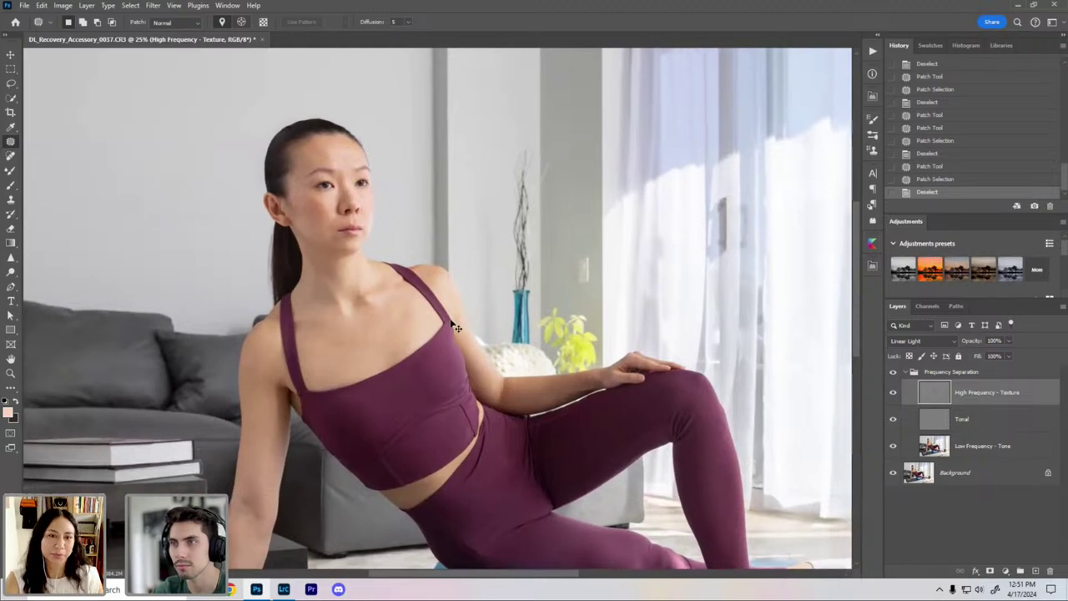
left_click_drag(408, 240, 472, 293)
scroll(466, 385, "up", 1)
key("ctrl+plus")
key("ctrl+plus")
left_click_drag(480, 484, 497, 359)
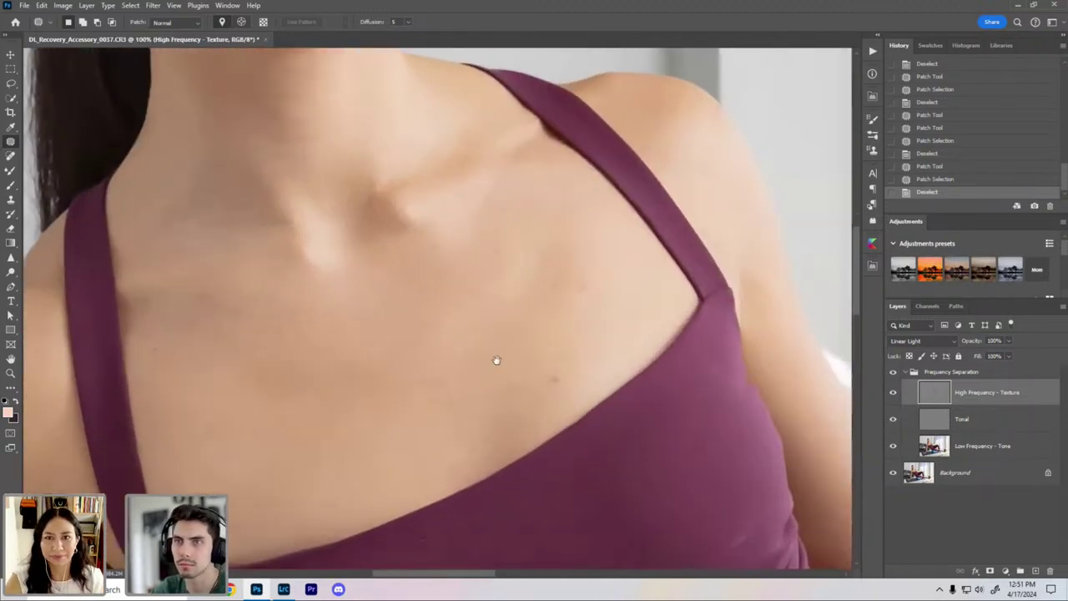
key("ctrl+plus")
mouse_move(645, 447)
left_mouse_down()
mouse_move(552, 393)
mouse_move(531, 361)
left_mouse_up()
left_click_drag(554, 382, 493, 409)
key("ctrl+d")
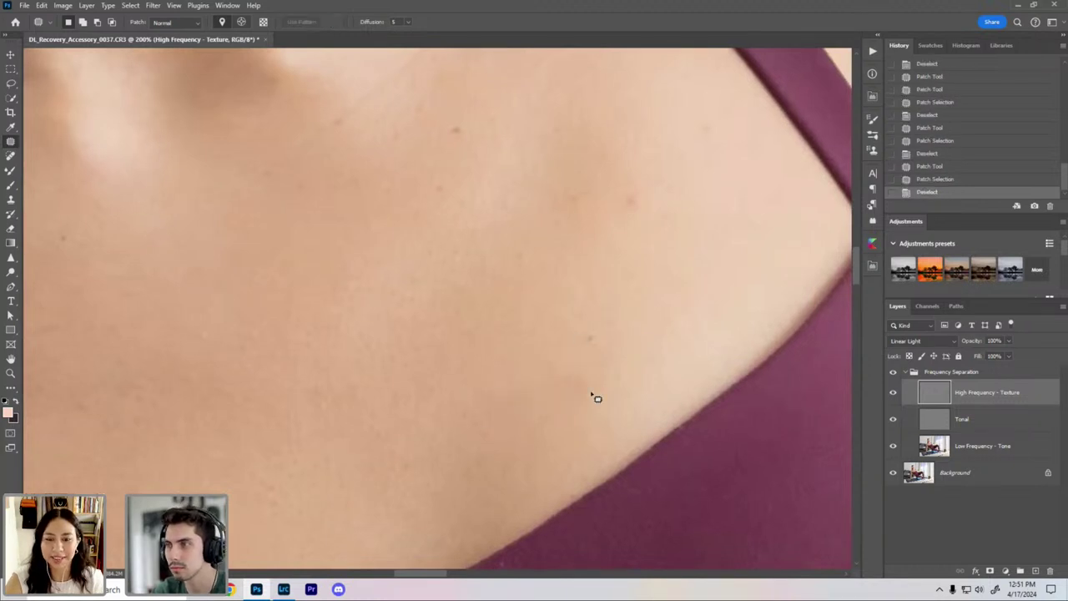
Step: Patch the small spot left on the lower chest above the neckline, keeping the High Frequency - Texture layer active
left_click_drag(570, 357, 567, 337)
left_click_drag(579, 357, 493, 400)
key("ctrl+d")
left_click(946, 451)
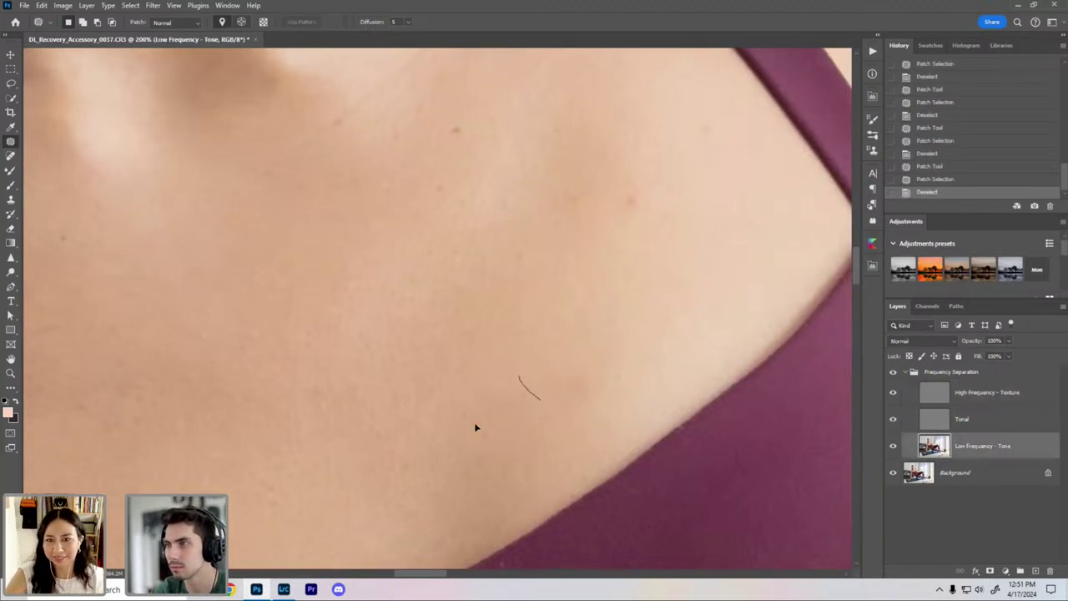
scroll(503, 388, "up", 3)
left_click(956, 404)
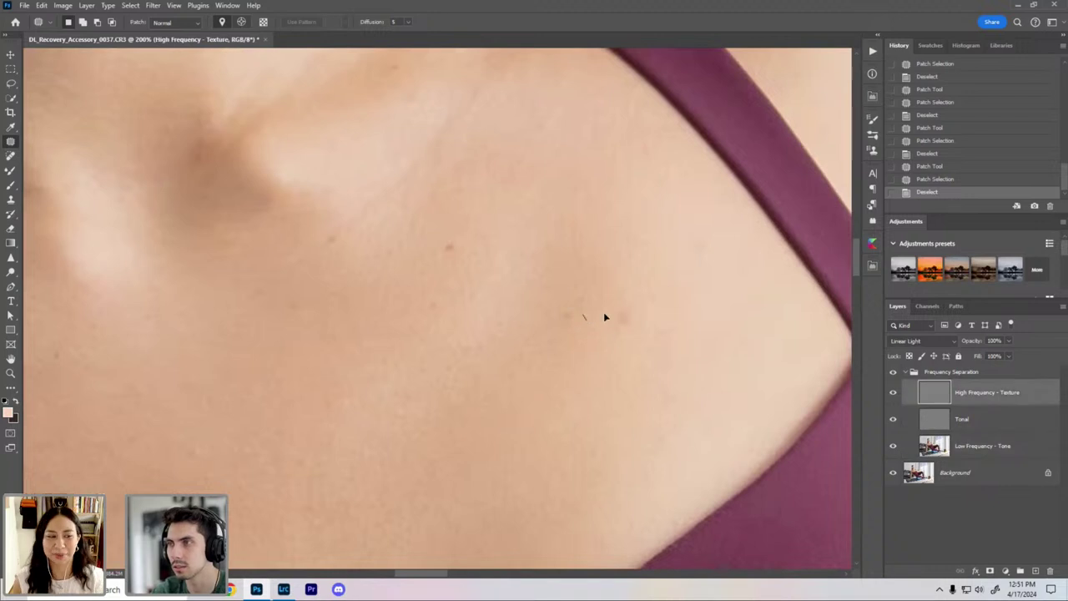
Step: Patch the pair of spots on the chest near the far strap and the mole below the collarbone
left_click_drag(586, 314, 504, 293)
key("ctrl+d")
mouse_move(504, 293)
left_mouse_down()
mouse_move(580, 347)
mouse_move(549, 308)
left_mouse_up()
left_click_drag(527, 302, 481, 326)
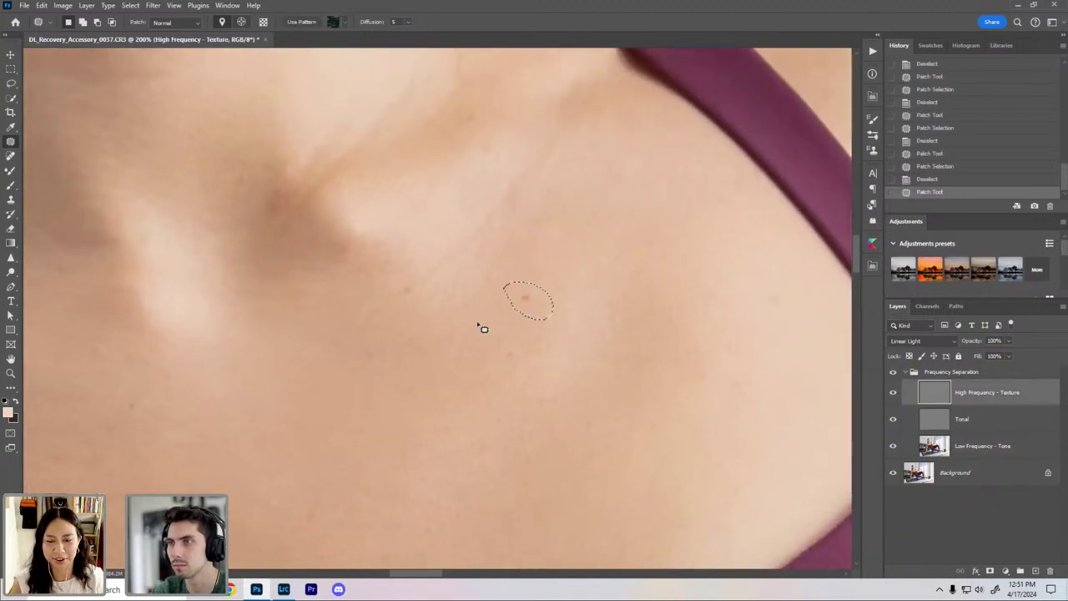
key("ctrl+d")
Step: Patch the remaining small spots across the upper chest below the hollow of the neck with smooth skin texture
left_click_drag(394, 296, 402, 307)
mouse_move(410, 298)
left_mouse_down()
mouse_move(340, 364)
mouse_move(358, 362)
mouse_move(344, 347)
left_mouse_up()
key("ctrl+d")
left_click_drag(358, 357, 355, 399)
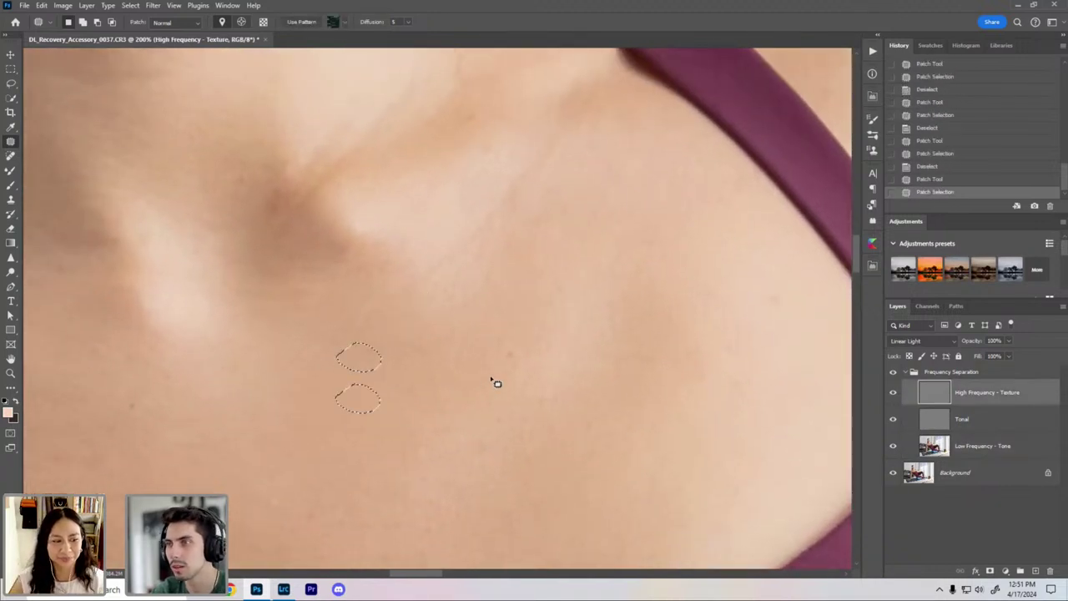
mouse_move(485, 342)
left_mouse_down()
mouse_move(488, 375)
mouse_move(546, 401)
mouse_move(514, 447)
mouse_move(530, 437)
left_mouse_up()
key("ctrl+d")
mouse_move(555, 417)
left_mouse_down()
mouse_move(503, 366)
mouse_move(558, 378)
left_mouse_up()
Step: Examine the neck, shoulders and chest for remaining blemishes
scroll(503, 366, "down", 1)
left_click_drag(421, 539, 551, 307)
left_click_drag(460, 529, 484, 426)
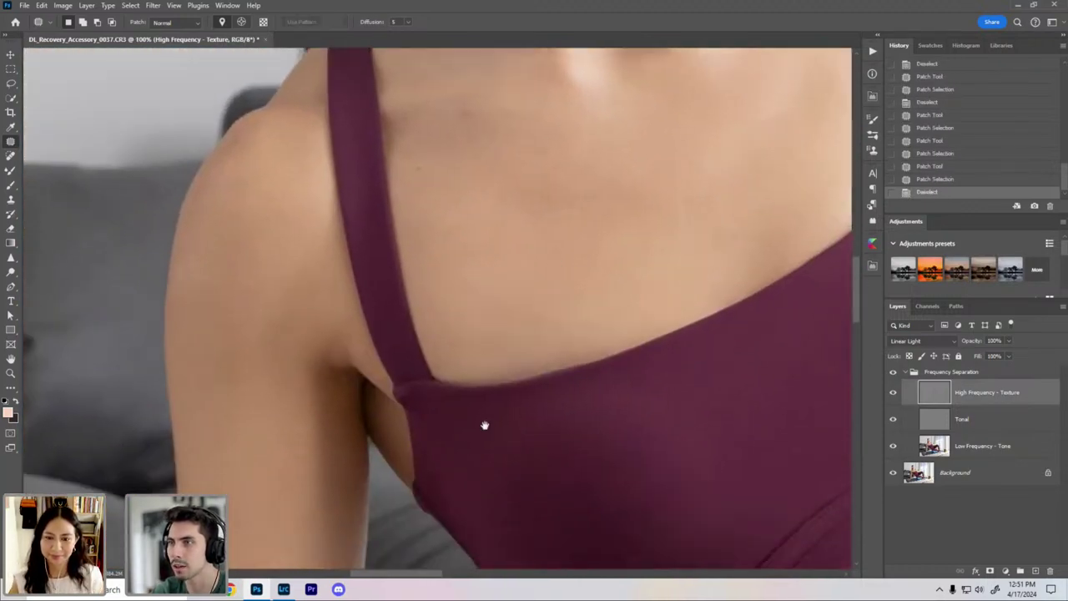
left_click_drag(572, 127, 484, 298)
left_click_drag(456, 165, 414, 274)
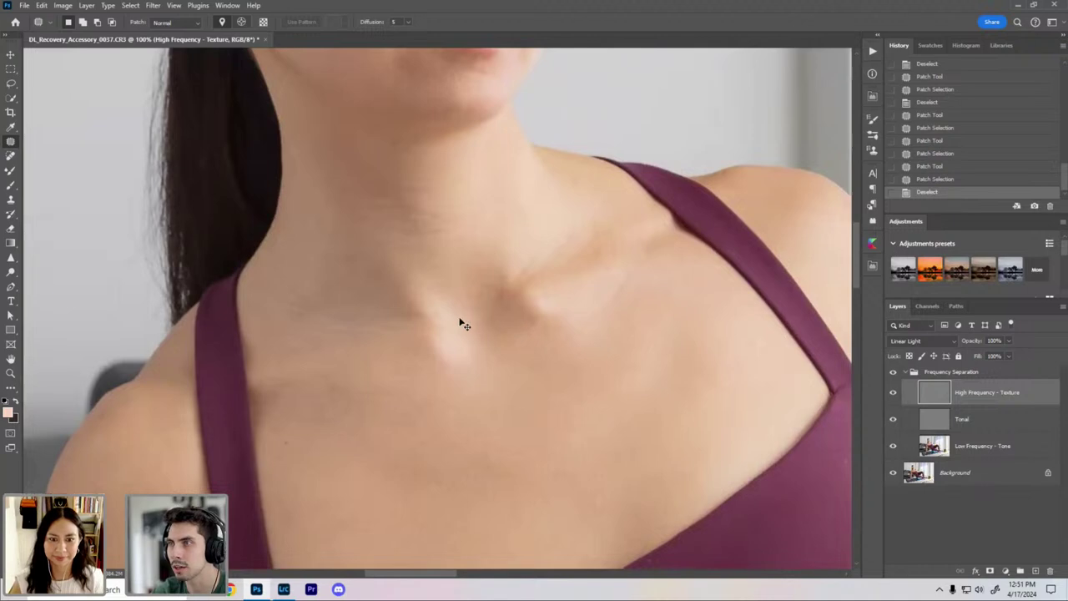
key("ctrl+minus")
left_click_drag(751, 388, 614, 296)
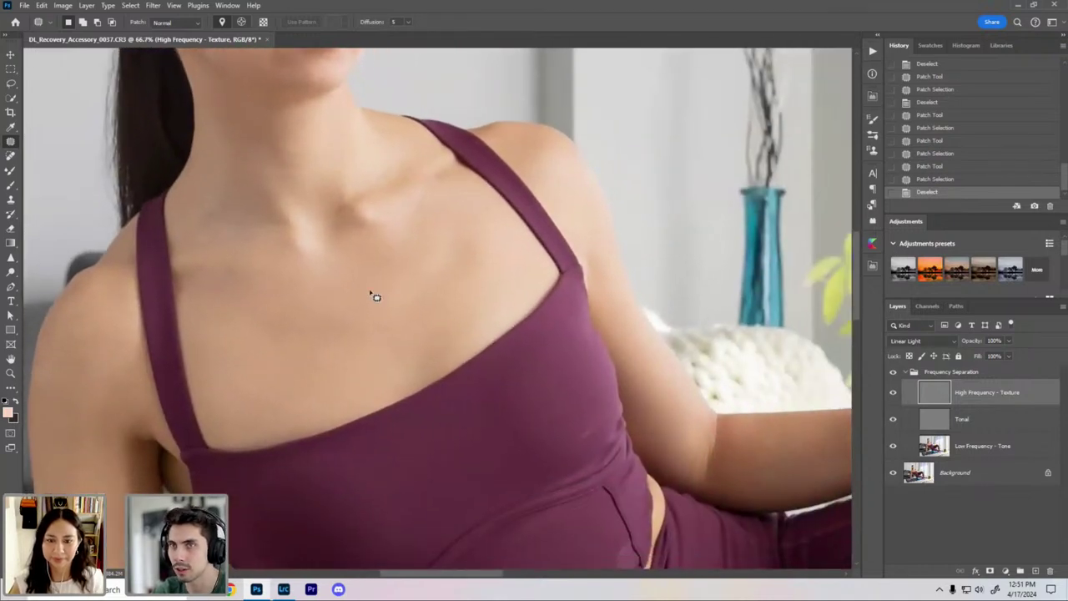
key("ctrl+minus")
left_click_drag(389, 309, 128, 398)
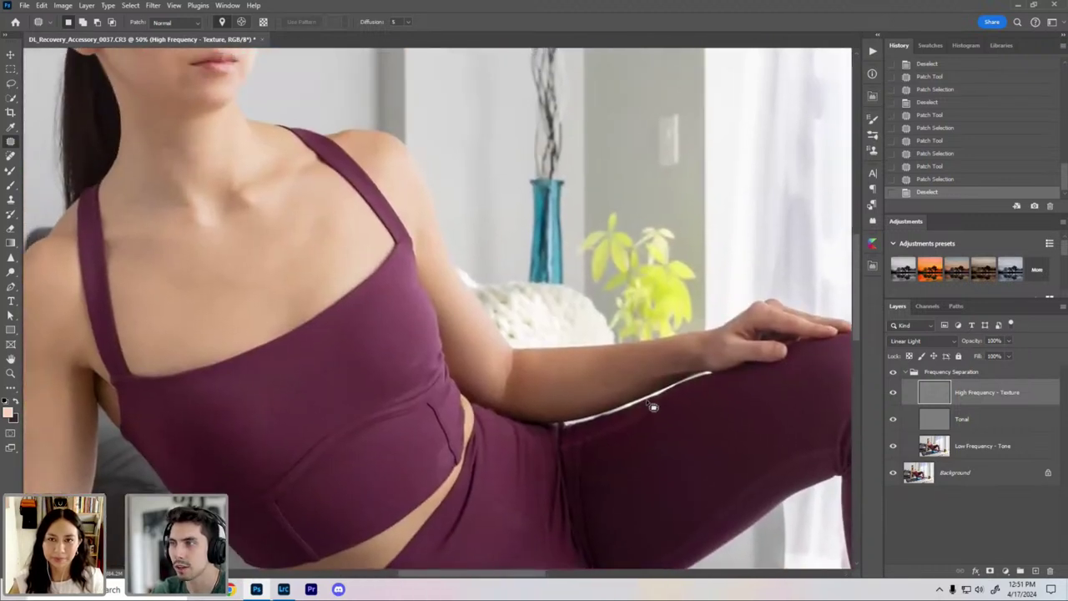
left_click_drag(298, 164, 498, 301)
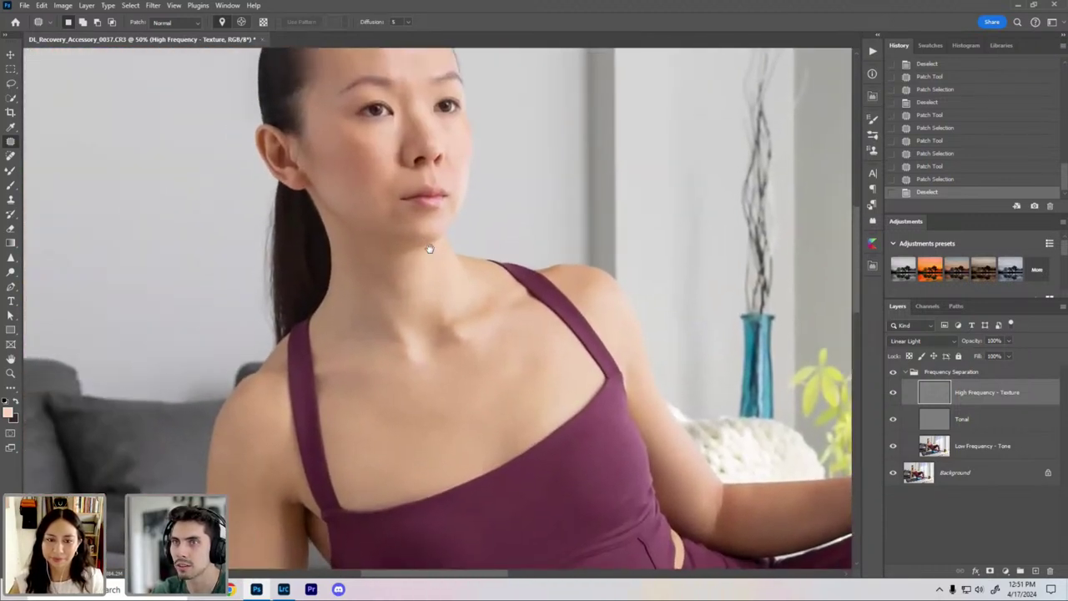
left_click_drag(430, 249, 424, 340)
left_click_drag(359, 236, 331, 114)
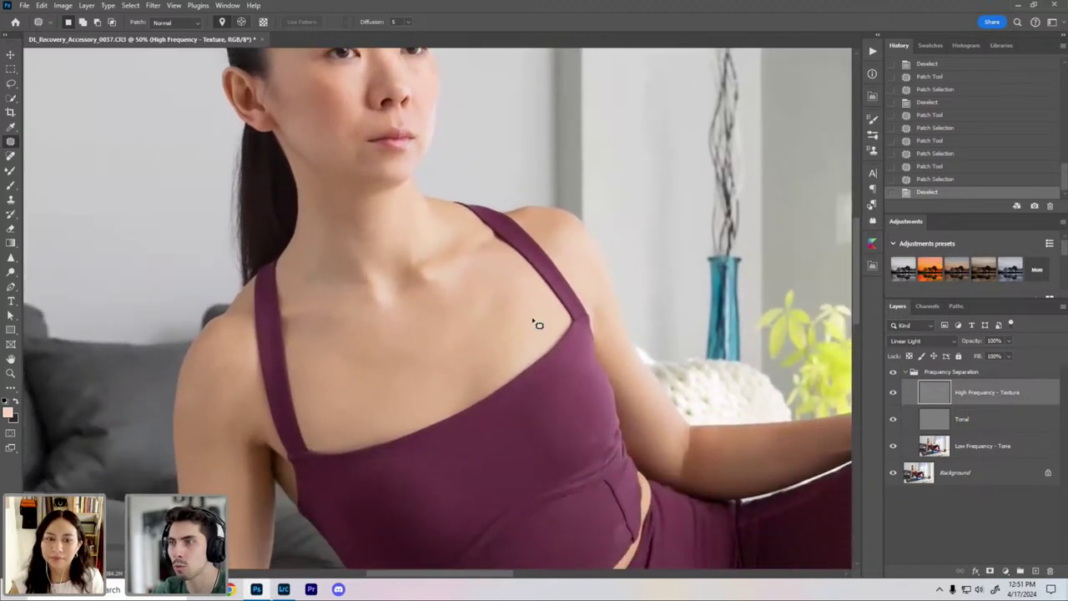
Step: Examine both arms, the top and the bare waist for flaws
left_click_drag(685, 436, 527, 314)
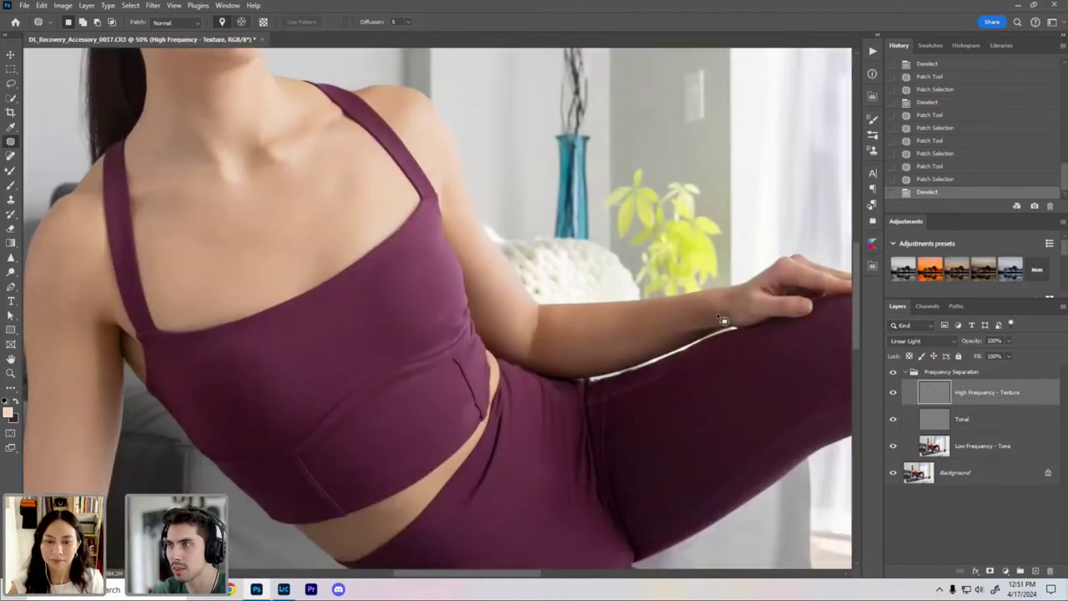
left_click_drag(224, 475, 406, 267)
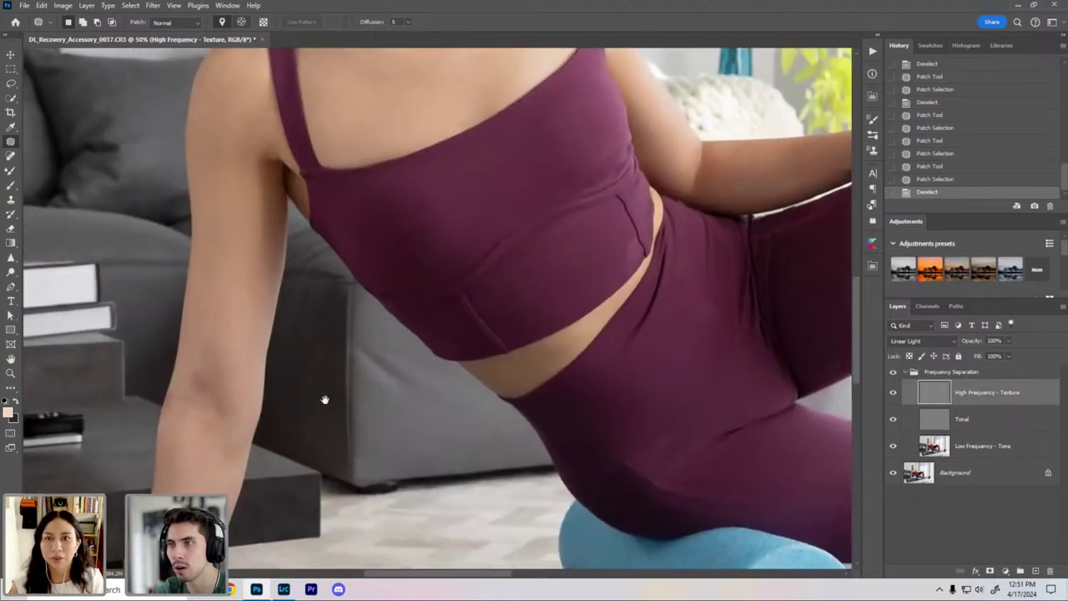
left_click_drag(242, 452, 422, 376)
key("ctrl+minus")
left_click_drag(498, 382, 312, 412)
left_click_drag(636, 372, 412, 351)
left_click_drag(292, 145, 334, 229)
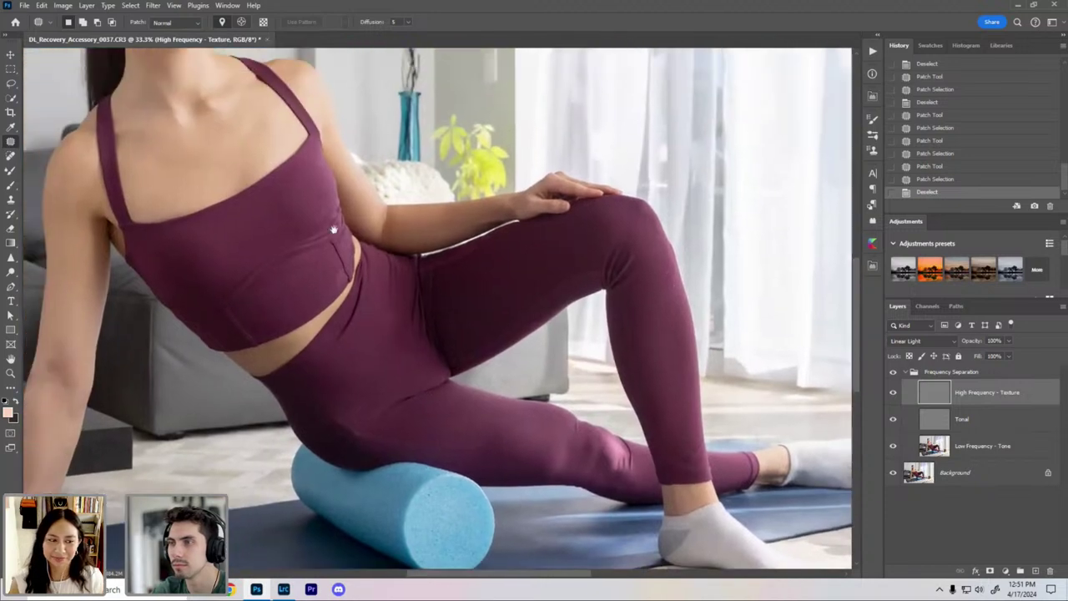
Step: Examine the leggings from the hip to the ankles for lint and marks
left_click_drag(403, 355, 365, 255)
key("ctrl+plus")
key("ctrl+plus")
scroll(591, 394, "down", 1)
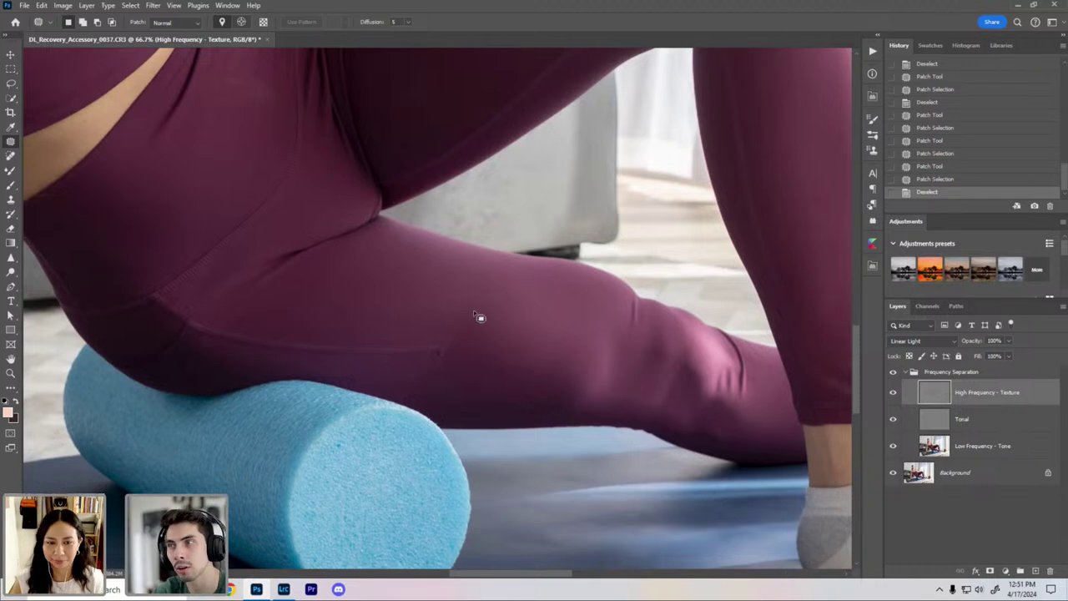
key("ctrl+minus")
left_click_drag(500, 359, 493, 331)
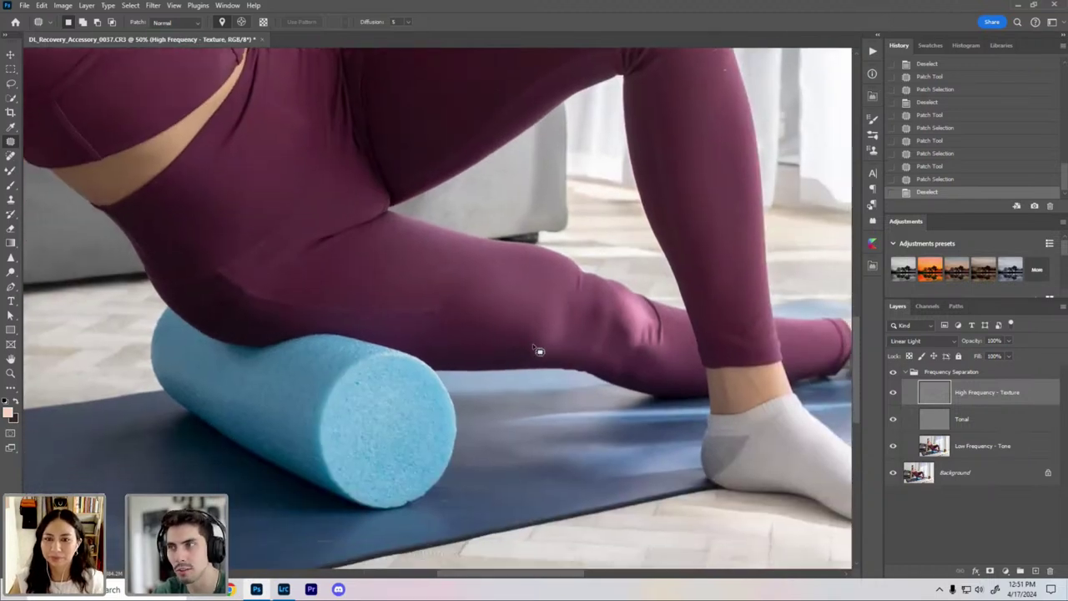
key("ctrl+minus")
left_click_drag(479, 274, 501, 297)
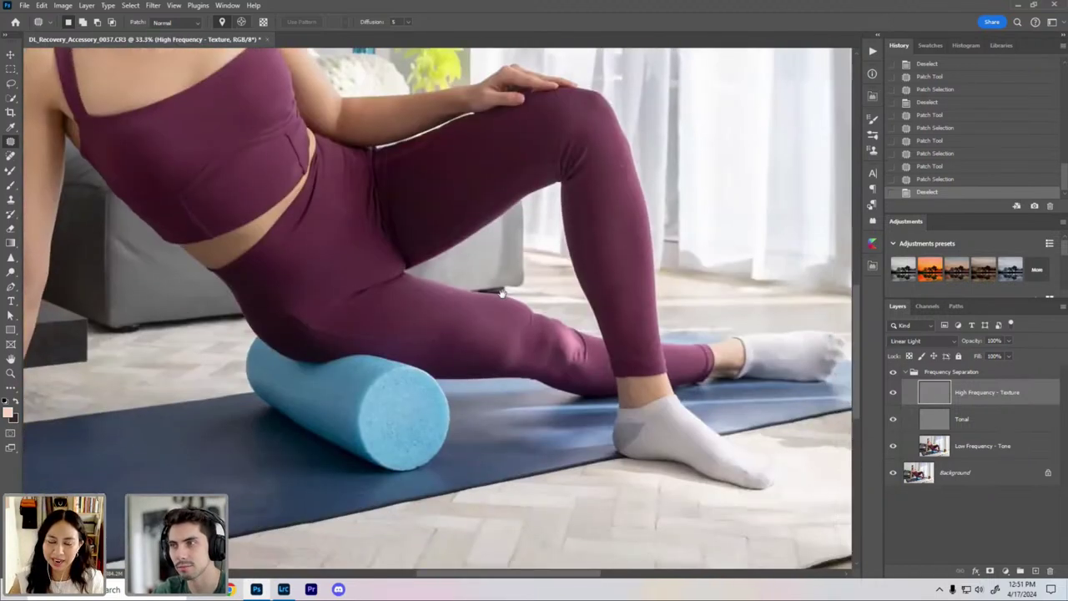
left_click_drag(475, 223, 507, 254)
left_click_drag(310, 275, 139, 317)
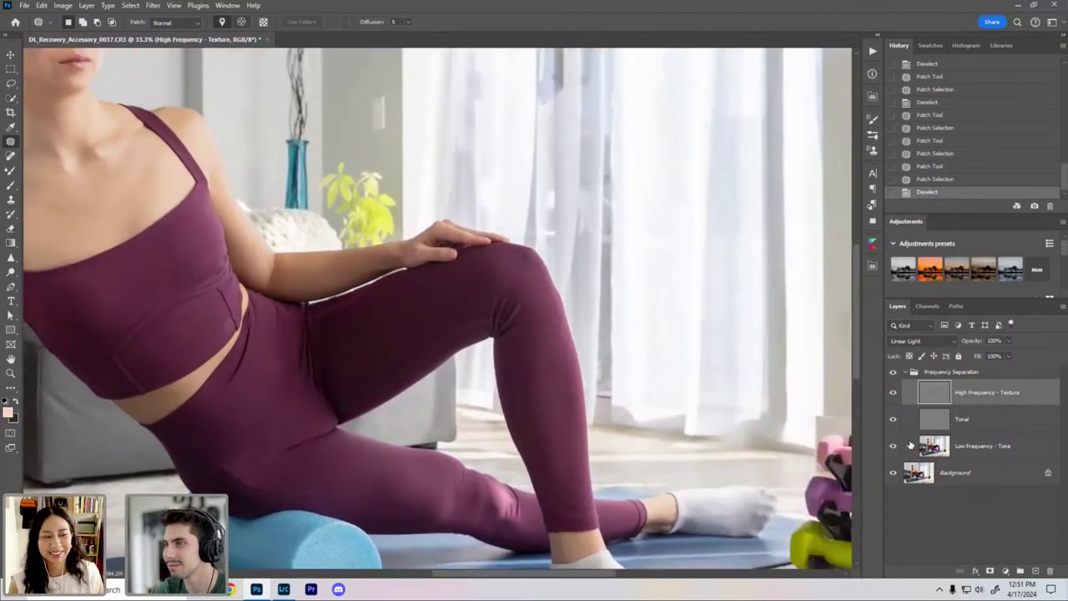
Step: Patch the lint on the leggings below the raised knee with clean fabric texture
key("ctrl+plus")
key("ctrl+plus")
left_click_drag(636, 377, 431, 362)
key("ctrl+plus")
key("ctrl+plus")
mouse_move(547, 406)
left_mouse_down()
mouse_move(531, 426)
mouse_move(588, 459)
left_mouse_up()
left_click_drag(543, 320, 500, 367)
left_click_drag(519, 363, 514, 422)
key("ctrl+d")
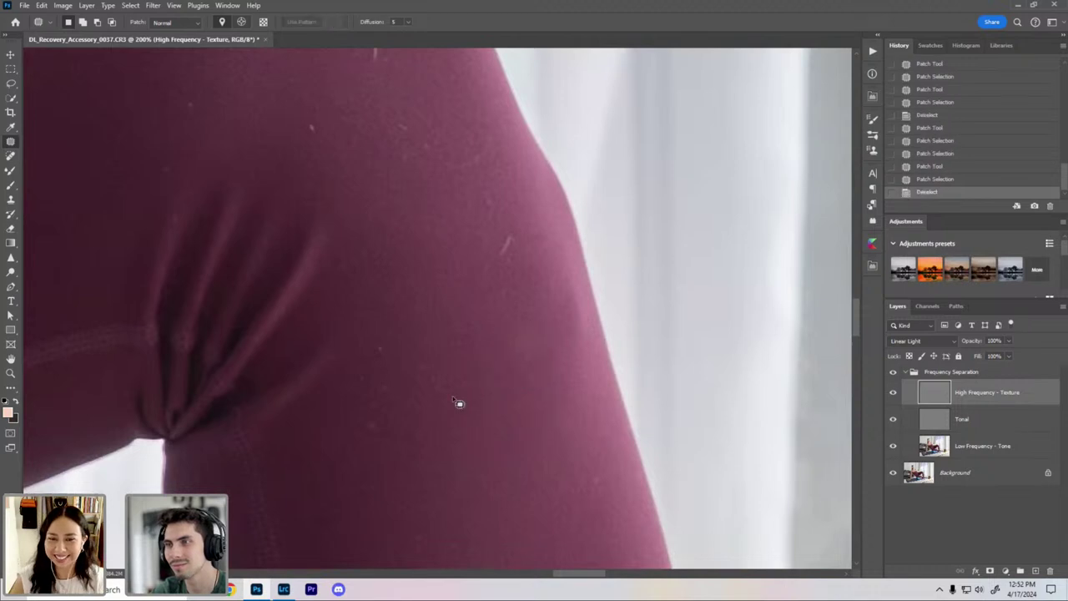
Step: Patch the specks beside the knee creases and the slanted light fibre near the knee's outer edge
left_click_drag(338, 423, 414, 424)
left_click_drag(465, 327, 478, 338)
left_click_drag(475, 430, 524, 482)
key("ctrl+d")
left_click_drag(476, 322, 398, 381)
left_click_drag(502, 263, 512, 277)
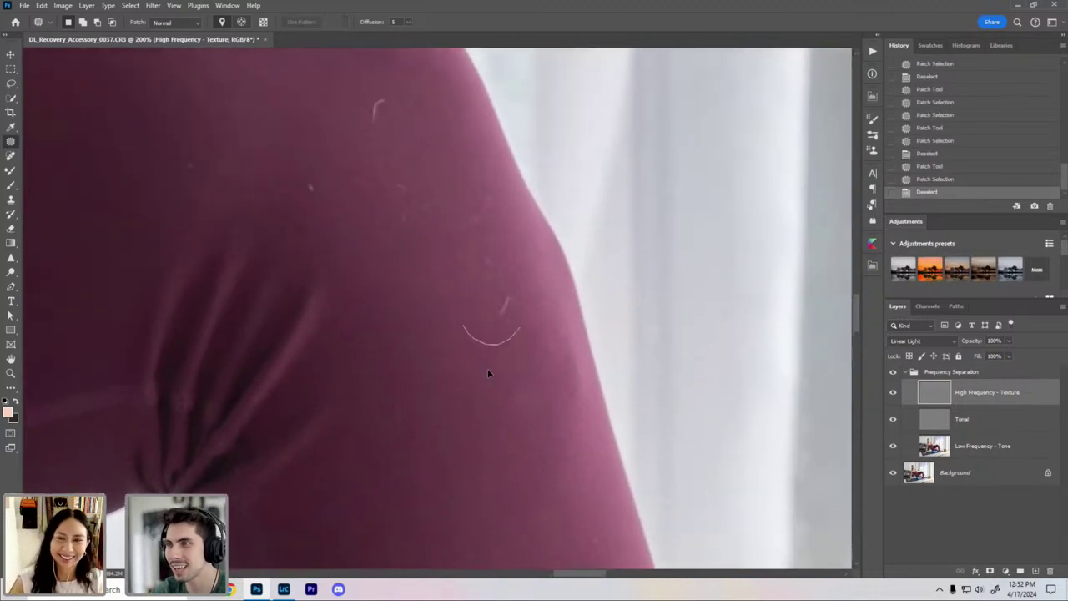
left_click_drag(490, 335, 502, 386)
key("ctrl+d")
Step: Patch the cluster of specks and the curved light hair on the front of the raised knee
left_click_drag(453, 248, 519, 369)
mouse_move(492, 359)
left_mouse_down()
mouse_move(559, 311)
mouse_move(547, 381)
left_mouse_up()
left_click_drag(430, 330, 431, 409)
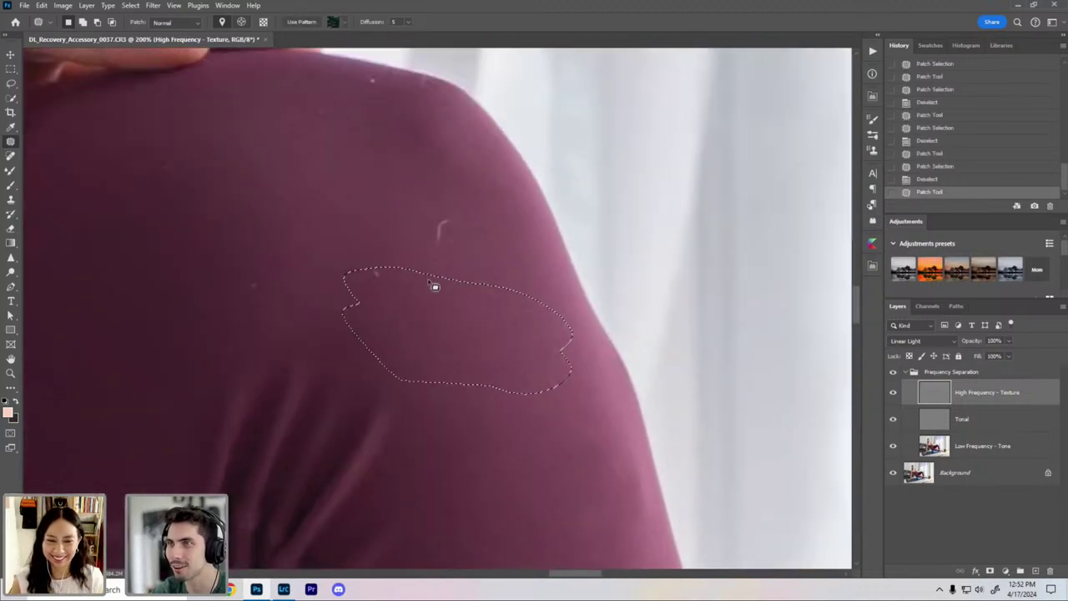
key("ctrl+d")
mouse_move(408, 232)
left_mouse_down()
mouse_move(436, 239)
mouse_move(408, 245)
left_mouse_up()
left_click_drag(441, 242, 382, 200)
left_click_drag(434, 320, 527, 465)
Step: Patch the faint specks on the raised thigh between the resting hand and the knee
left_click_drag(436, 277, 446, 263)
left_click_drag(411, 262, 383, 304)
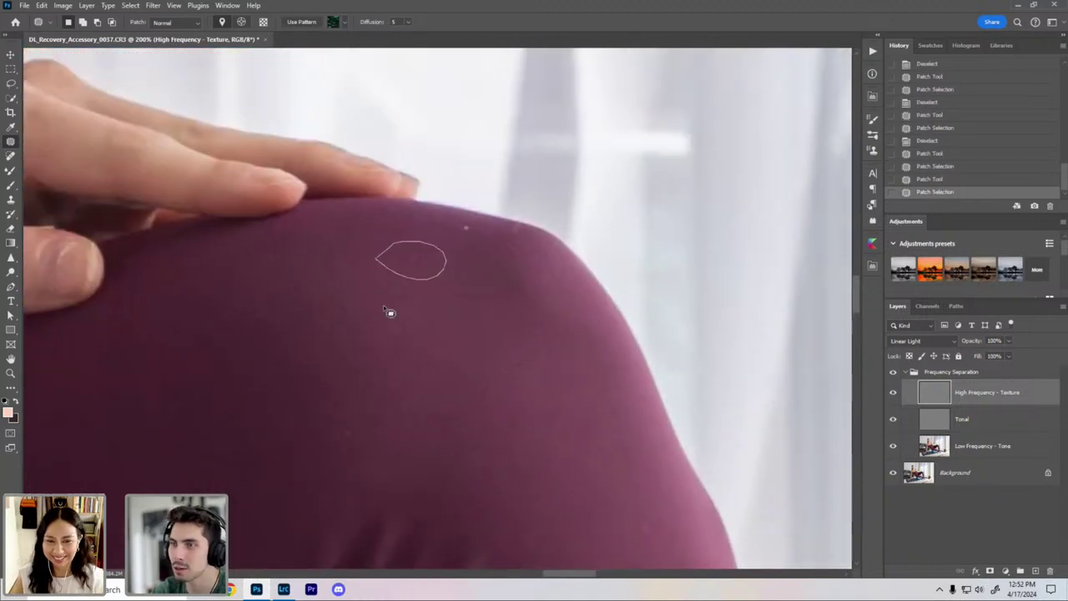
left_click_drag(360, 440, 344, 429)
left_click_drag(347, 434, 290, 370)
key("ctrl+d")
left_click_drag(244, 320, 271, 295)
left_click_drag(261, 316, 307, 364)
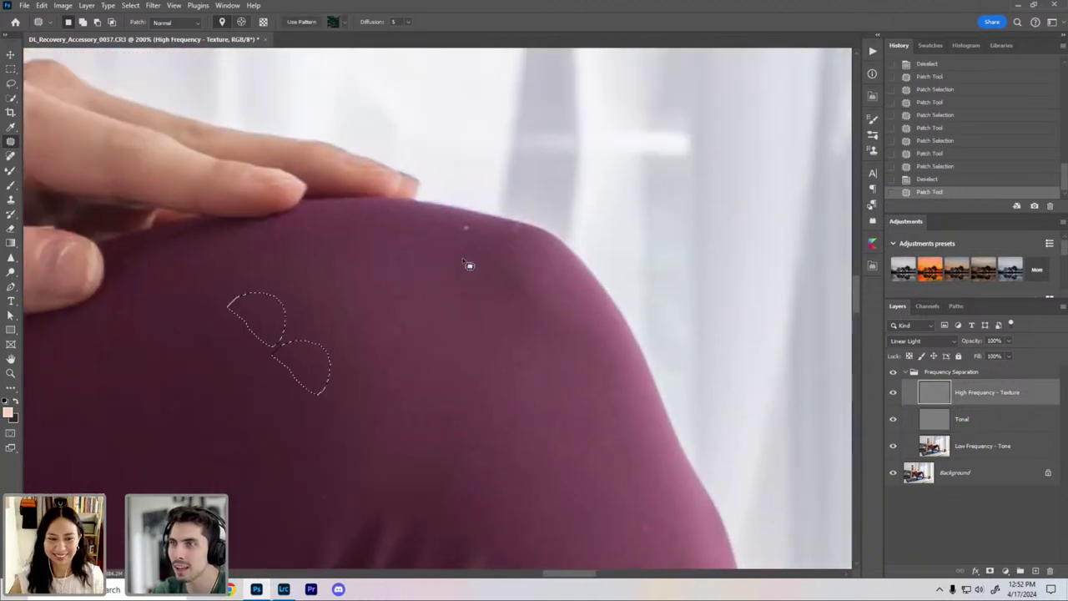
Step: Patch the bright speck near the knee's top edge and a faint mark on the thigh beneath the hand
mouse_move(475, 244)
left_mouse_down()
mouse_move(490, 233)
mouse_move(469, 251)
left_mouse_up()
left_click_drag(465, 240, 466, 292)
key("ctrl+d")
mouse_move(334, 438)
left_mouse_down()
mouse_move(463, 341)
mouse_move(511, 330)
left_mouse_up()
left_click_drag(526, 246, 519, 248)
left_click_drag(526, 298, 460, 293)
key("ctrl+d")
Step: Patch the light speck on the front of the leggings' hip with plain fabric texture
key("ctrl+minus")
key("ctrl+minus")
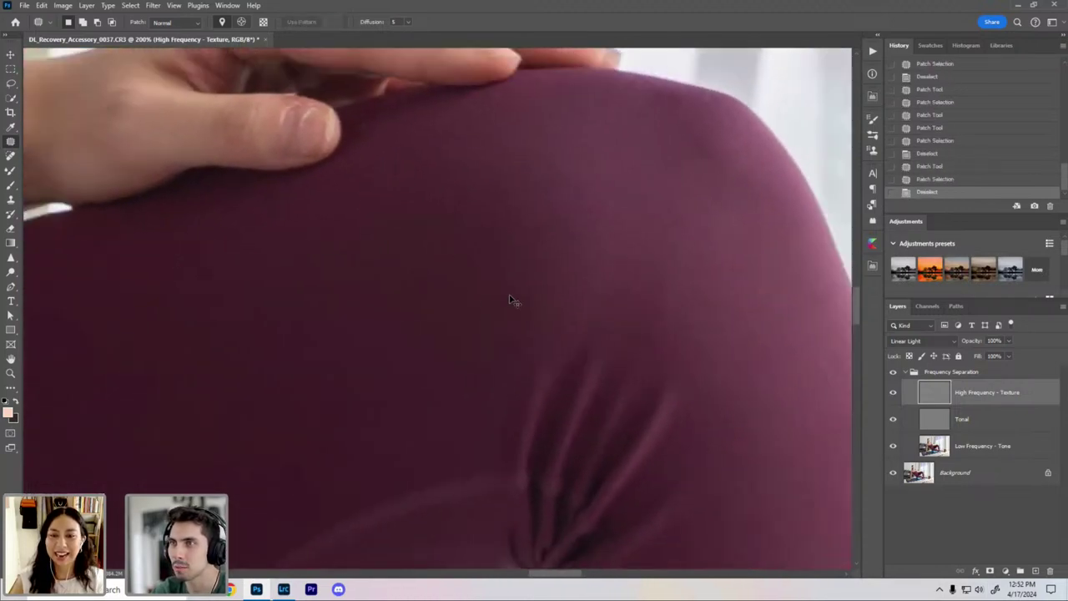
left_click_drag(399, 332, 663, 258)
key("ctrl+plus")
left_click_drag(250, 388, 387, 286)
key("ctrl+plus")
left_click_drag(345, 354, 445, 376)
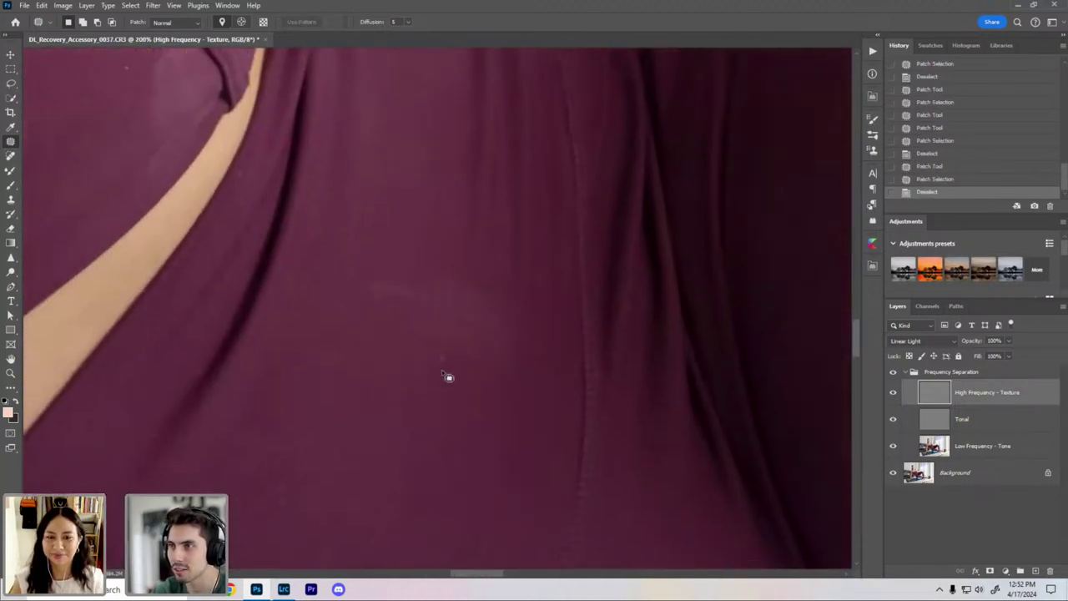
mouse_move(519, 387)
left_mouse_down()
mouse_move(370, 333)
mouse_move(519, 387)
left_mouse_up()
left_click_drag(463, 333, 385, 400)
key("ctrl+d")
Step: Patch the small lint marks on the hip fabric beside the curved seam
left_click_drag(534, 311, 633, 170)
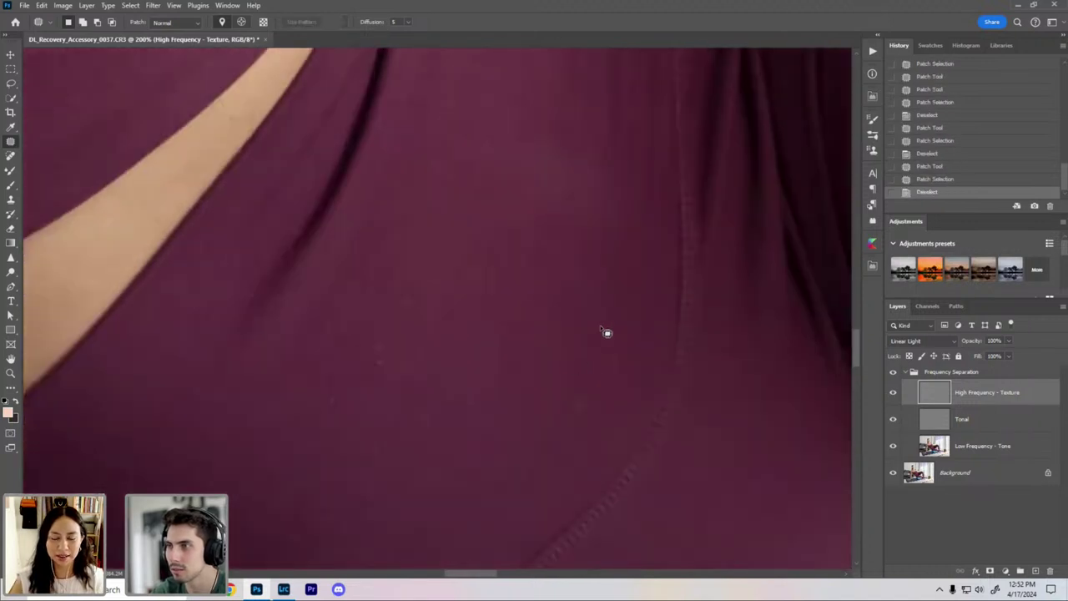
left_click_drag(598, 330, 602, 334)
left_click_drag(589, 360, 482, 450)
mouse_move(549, 420)
left_mouse_down()
mouse_move(556, 412)
mouse_move(548, 417)
left_mouse_up()
left_click_drag(568, 410, 512, 462)
key("ctrl+d")
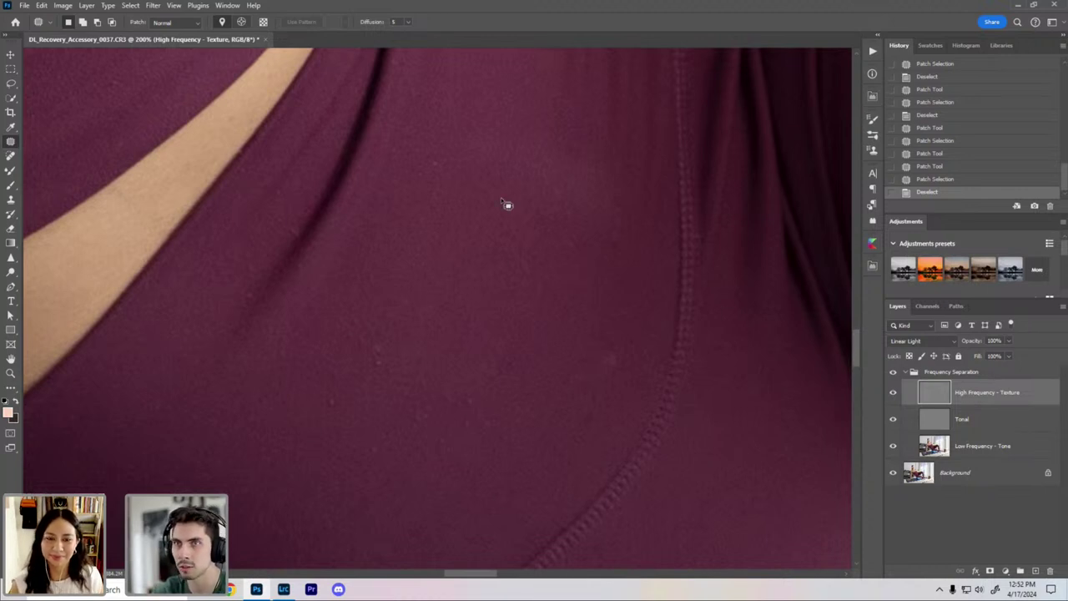
Step: Make the Low Frequency - Tone layer active for retouching the leggings' hip area
left_click_drag(376, 310, 520, 347)
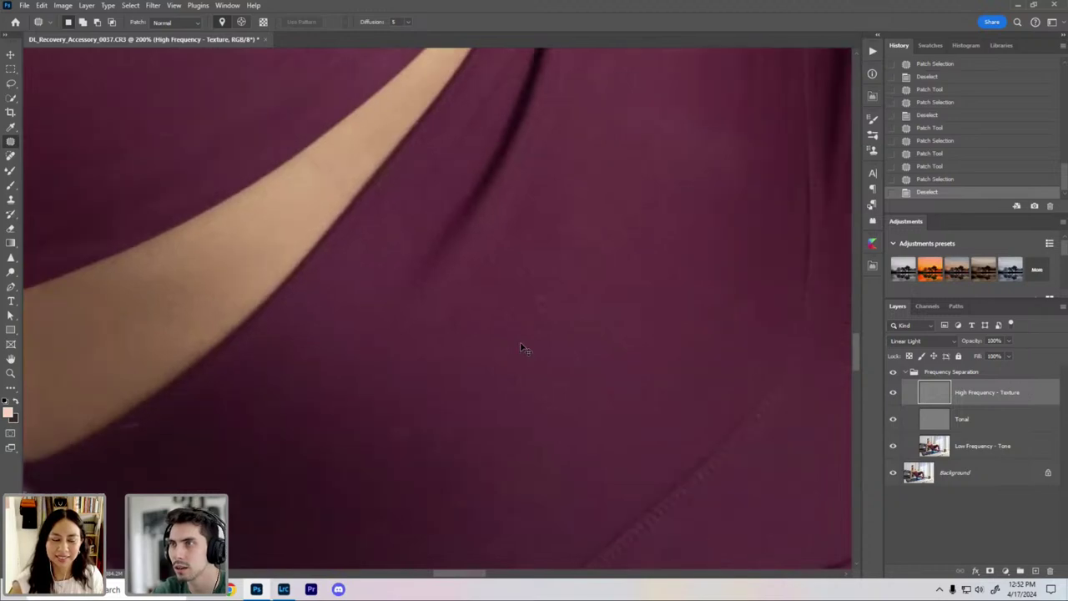
key("ctrl+minus")
key("ctrl+minus")
left_click_drag(506, 276, 469, 325)
key("ctrl+plus")
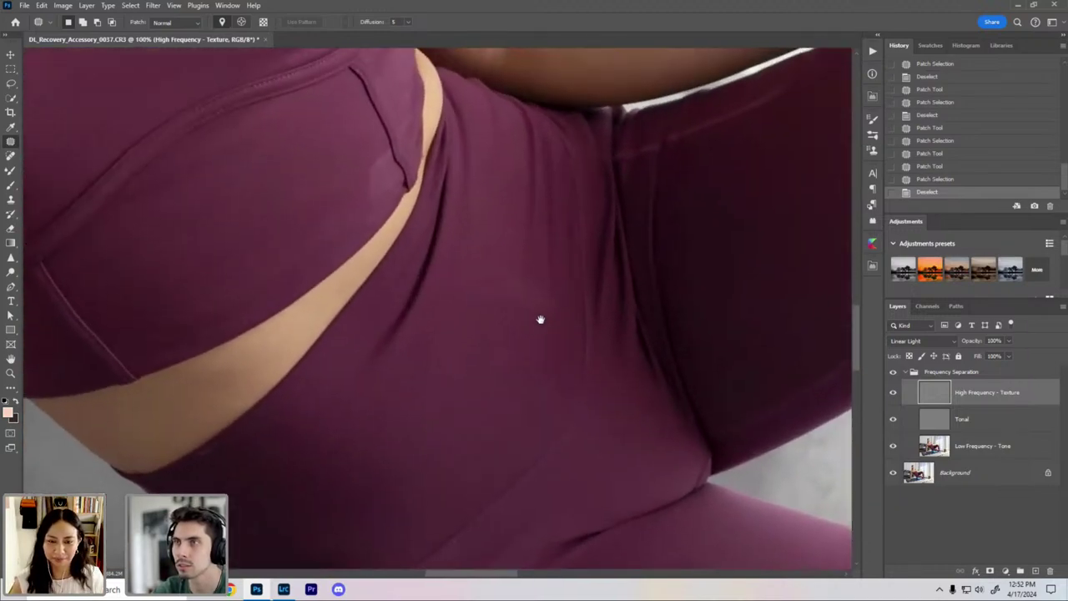
left_click_drag(540, 319, 437, 324)
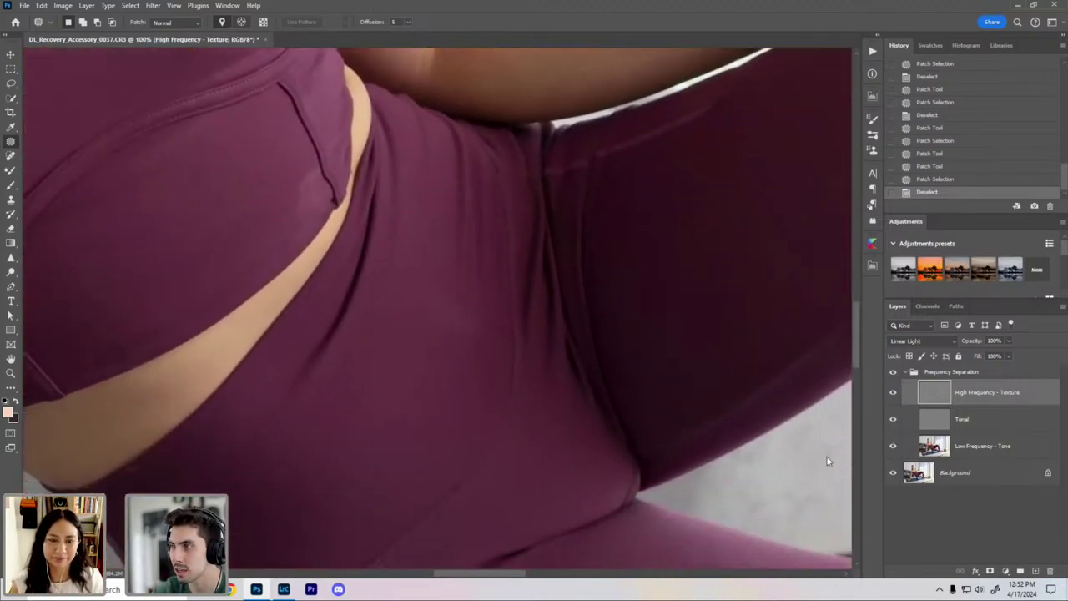
left_click(953, 446)
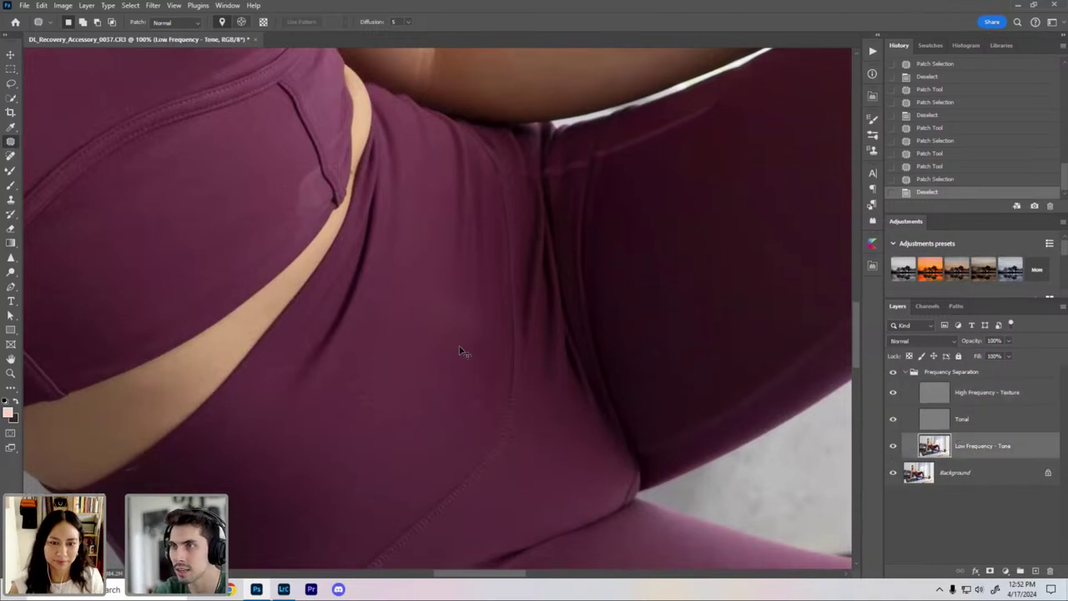
Step: Compare the hip fabric with the Frequency Separation group hidden and shown
scroll(431, 293, "up", 1)
left_click(892, 372)
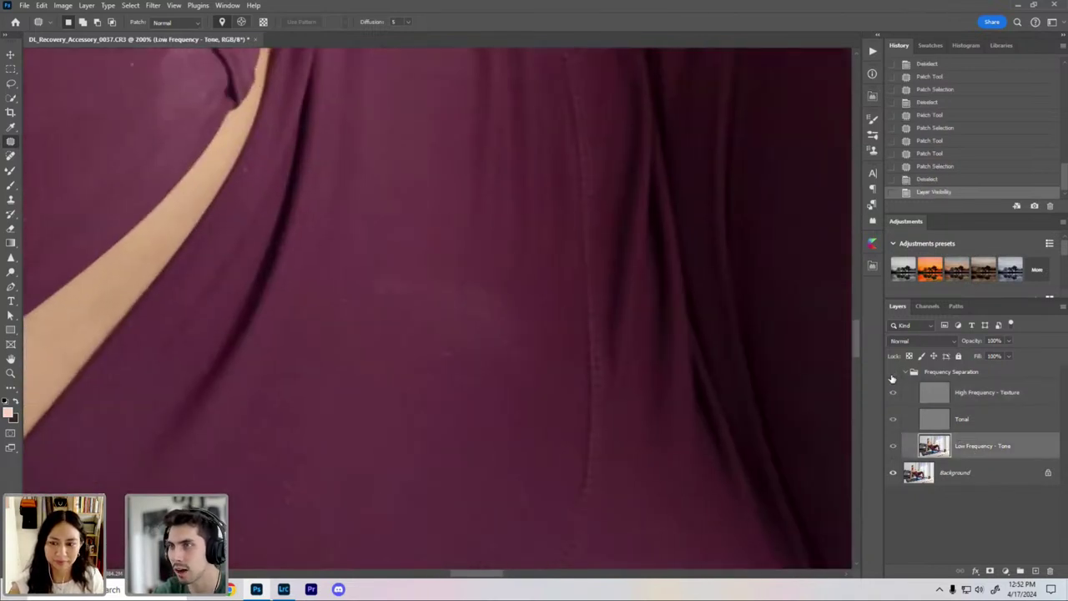
left_click(893, 372)
left_click(893, 372)
key("ctrl+comma")
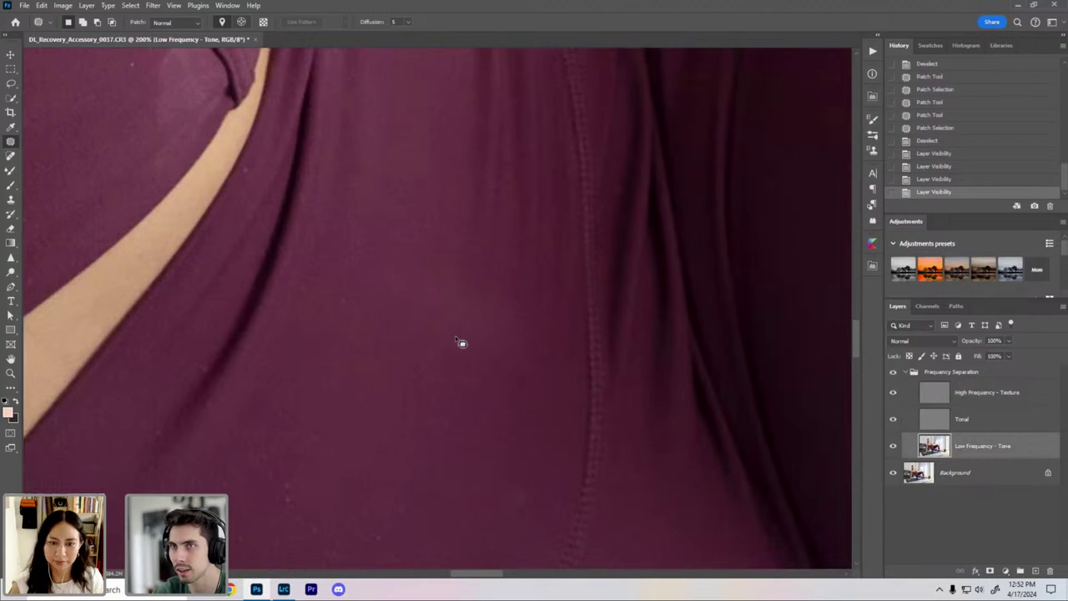
scroll(469, 343, "down", 1)
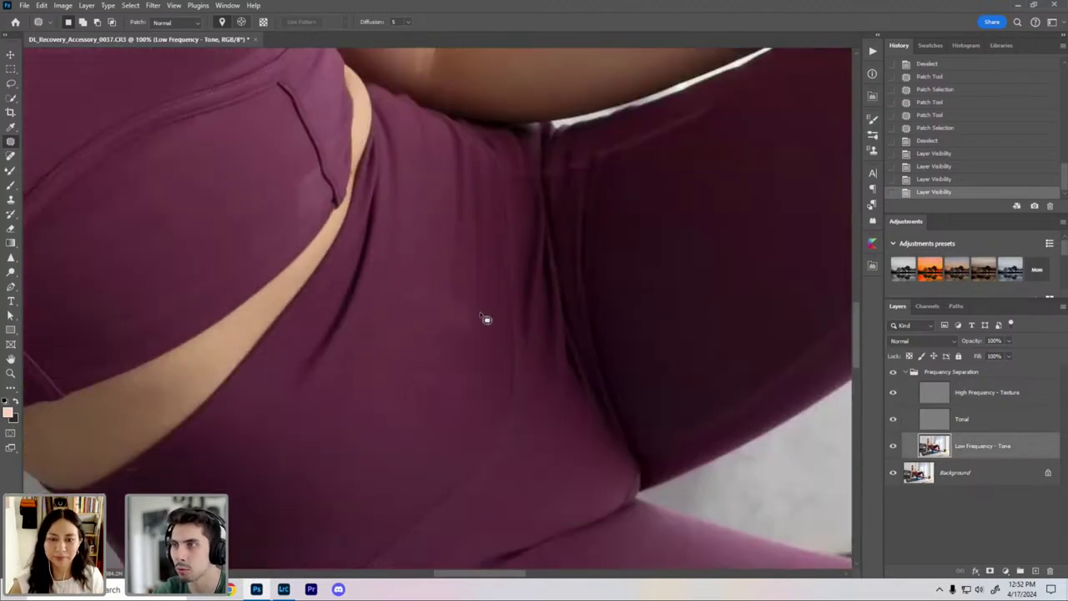
scroll(494, 335, "up", 1)
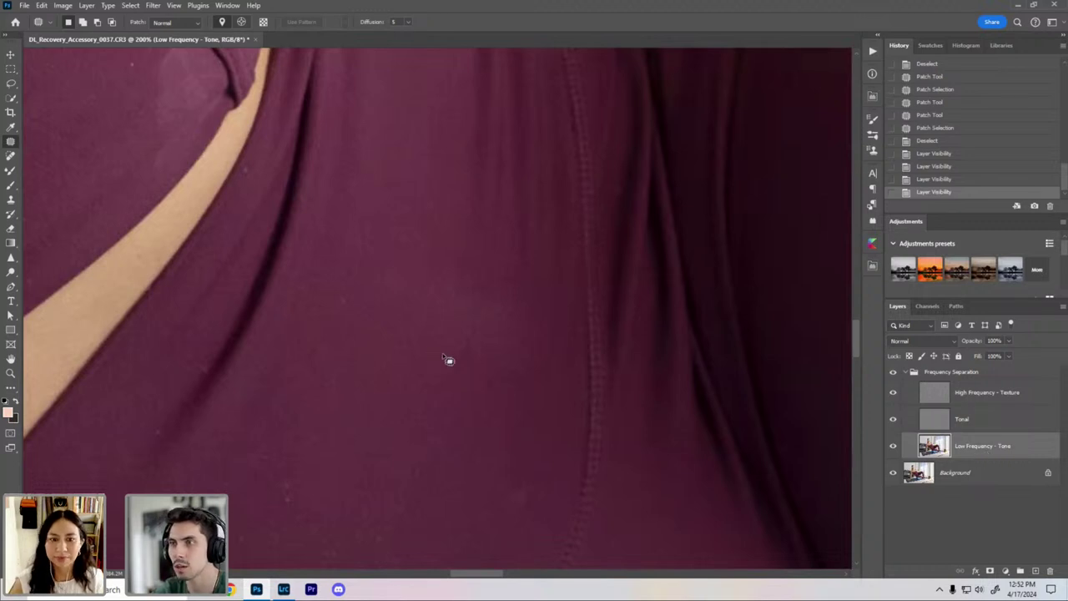
Step: View the Low Frequency - Tone layer on its own to examine the tonal blotches on the leggings, and restore the other layers
left_click(894, 446, "alt")
scroll(334, 253, "down", 6)
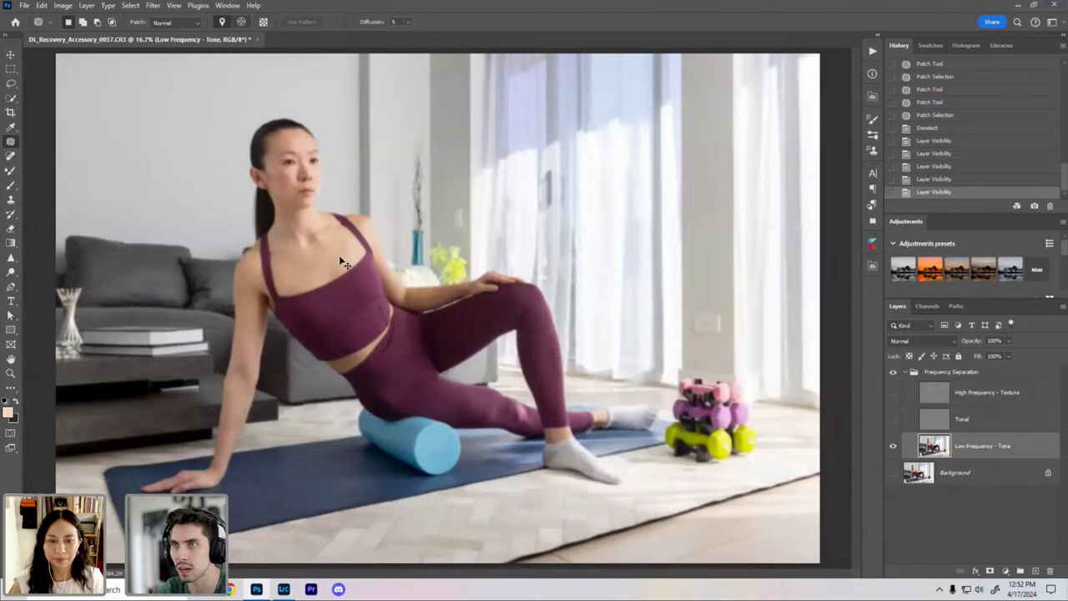
scroll(342, 262, "up", 5)
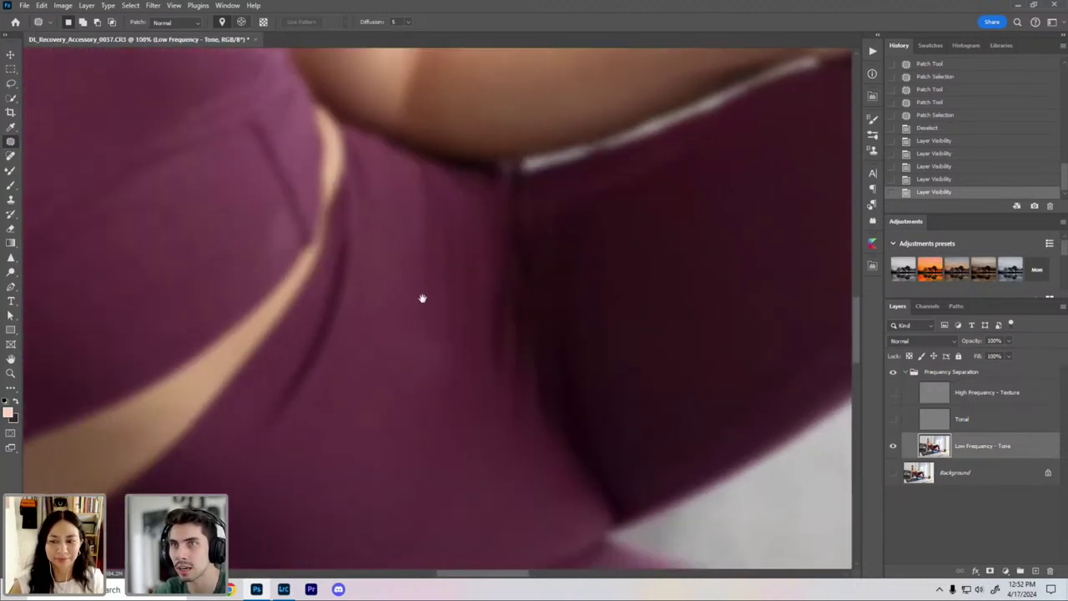
scroll(658, 441, "up", 2)
left_click(894, 447, "alt")
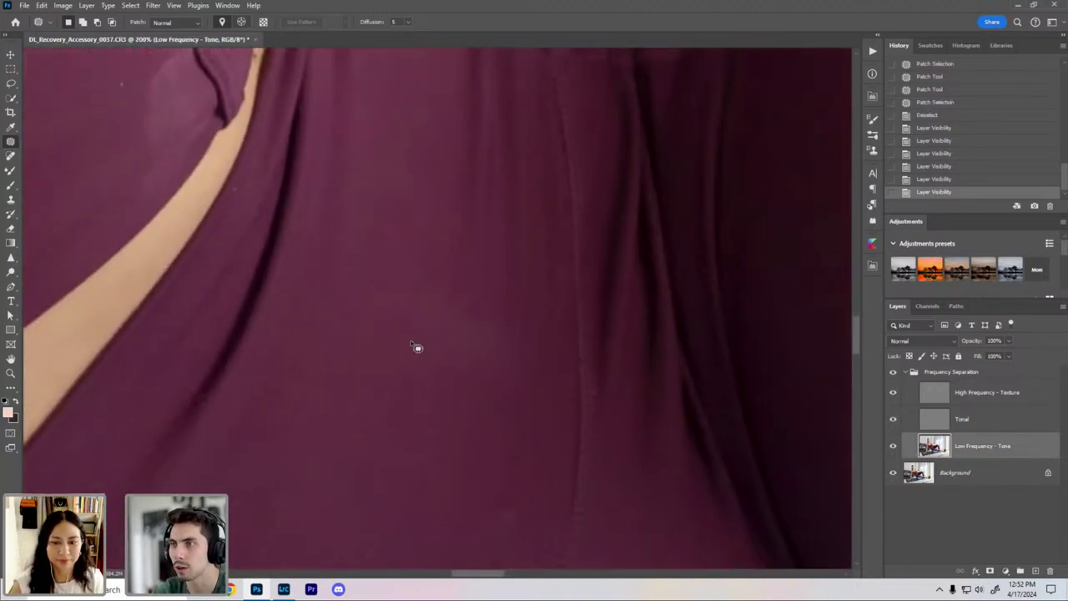
Step: Patch the light tonal blotch on the leggings' hip with the even fabric tone just below it, and clear the selection
mouse_move(409, 347)
left_mouse_down()
mouse_move(534, 379)
mouse_move(367, 282)
mouse_move(389, 352)
left_mouse_up()
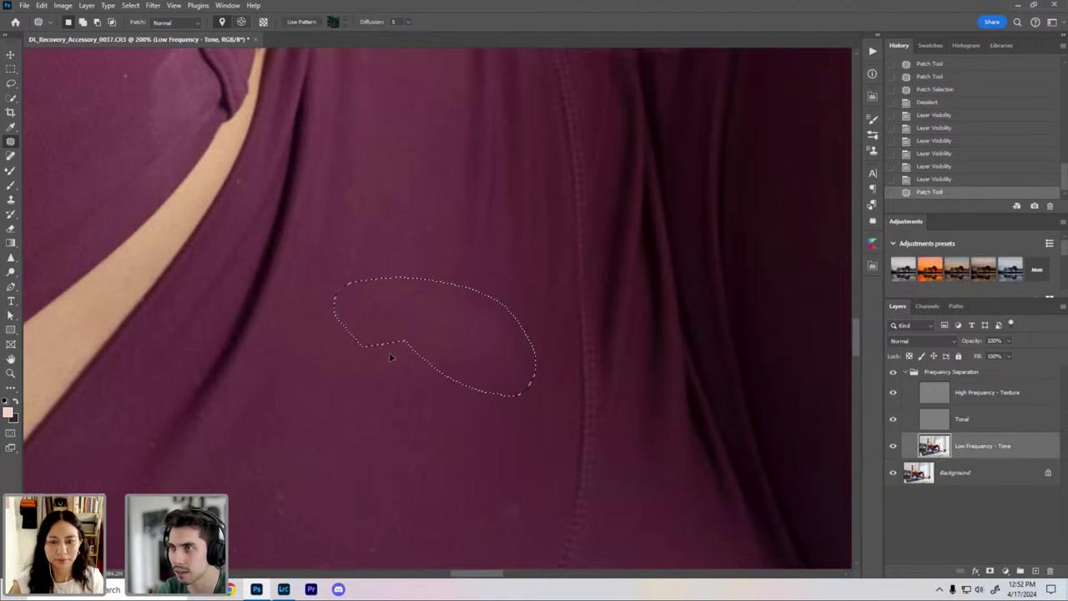
left_click_drag(442, 317, 422, 389)
key("ctrl+d")
scroll(464, 305, "down", 3)
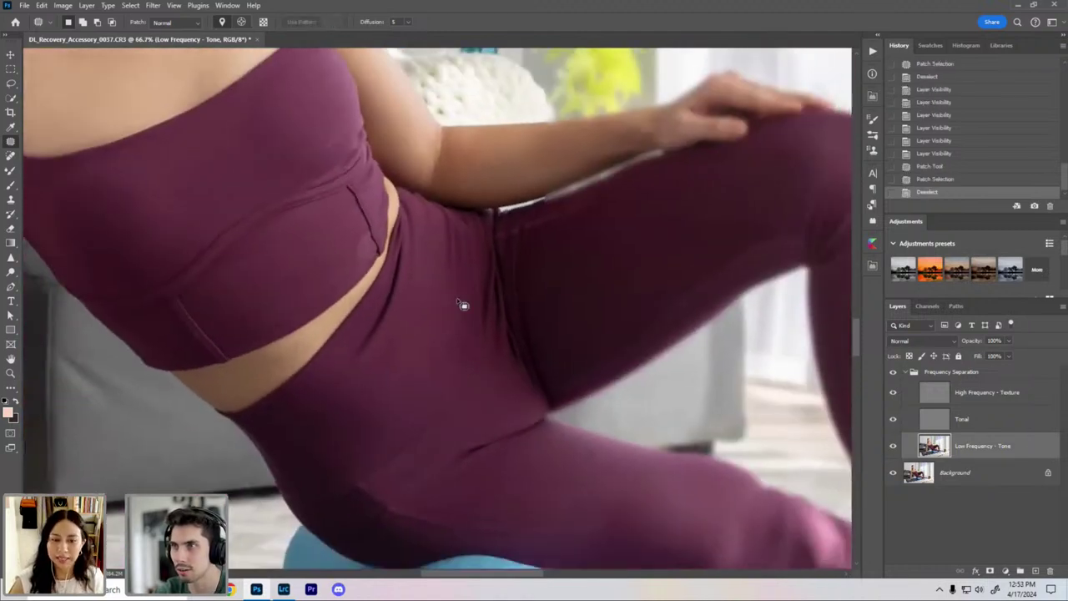
scroll(464, 305, "down", 1)
left_click_drag(406, 227, 424, 281)
scroll(423, 281, "down", 3)
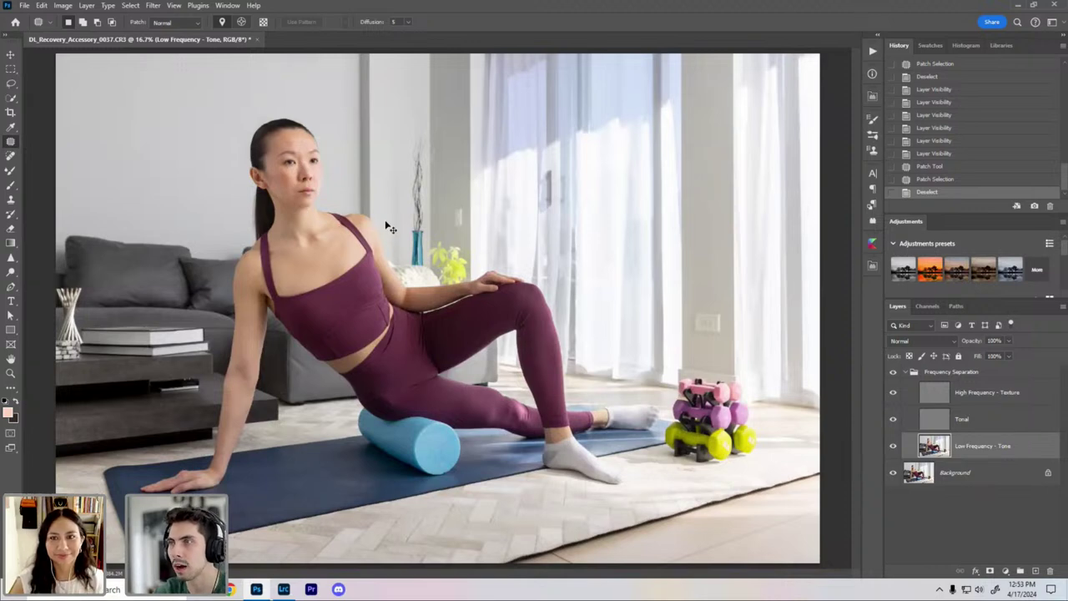
key("ctrl+plus")
key("ctrl+minus")
Step: Collapse the Frequency Separation group, add a new layer named Cleanup above it, and check that layer on its own
left_click(905, 375)
left_click(921, 368)
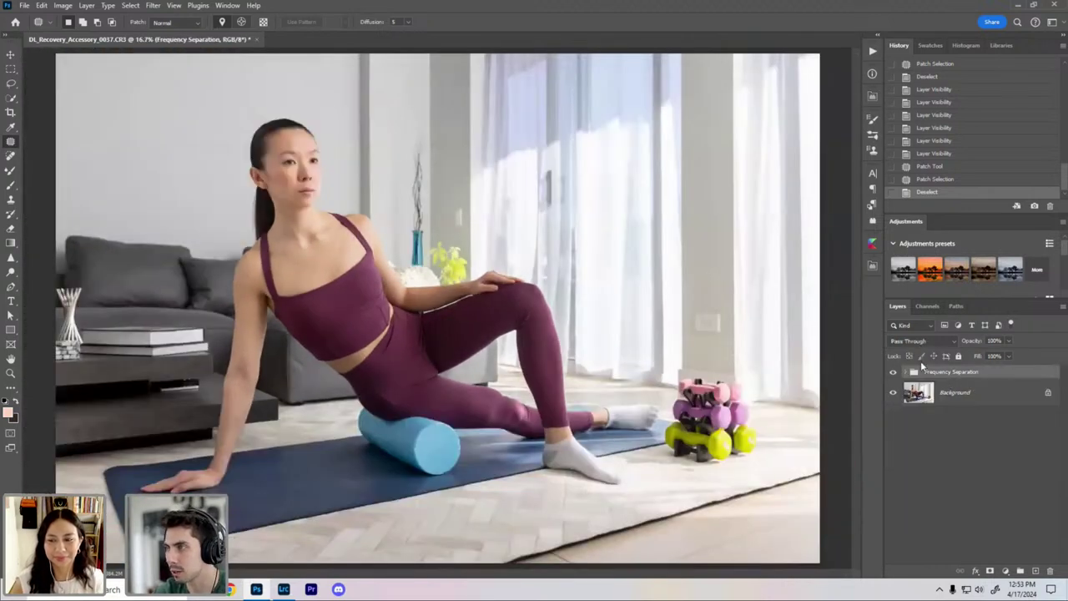
key("ctrl+shift+n")
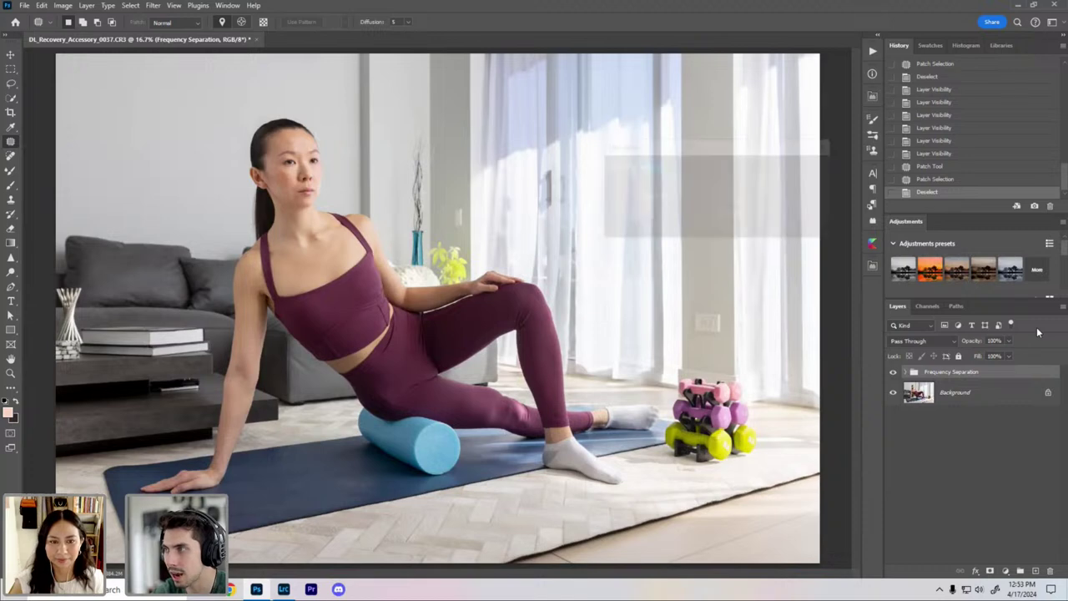
type("Cleanup")
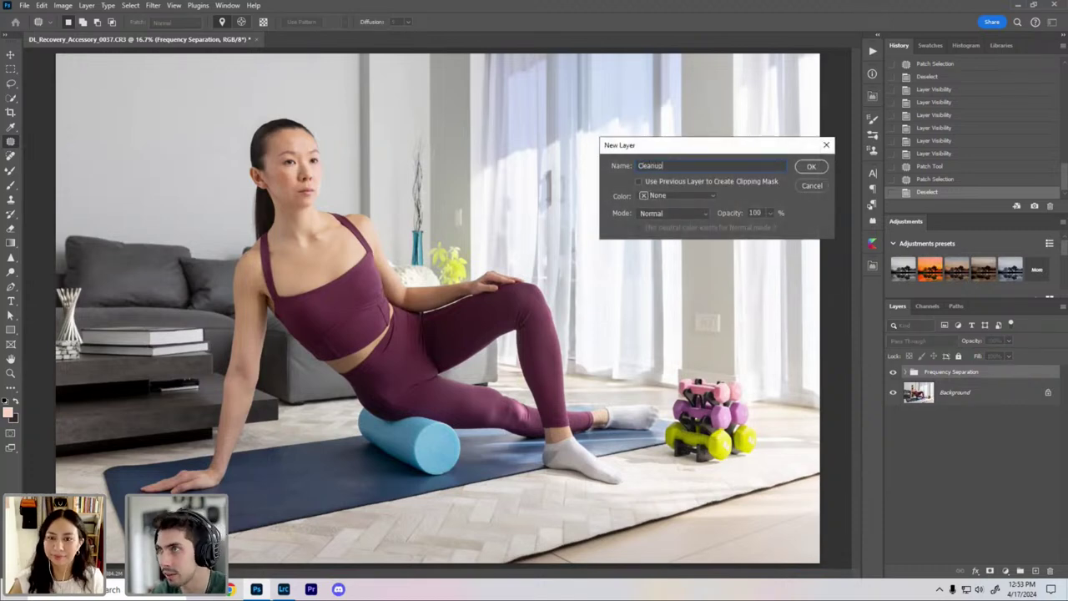
key("Return")
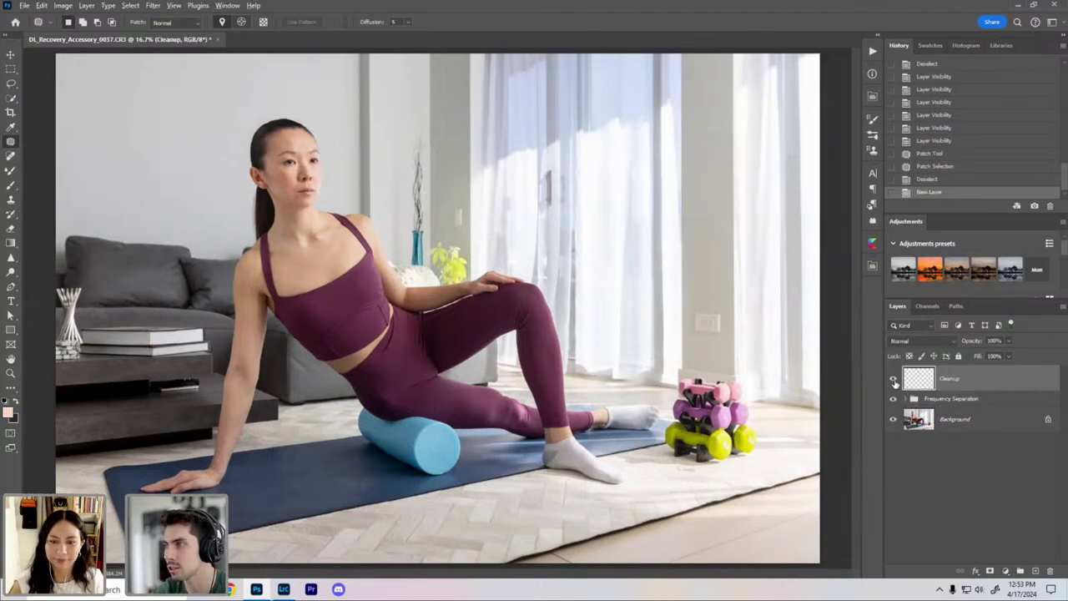
left_click(893, 380, "alt")
left_click(893, 379, "alt")
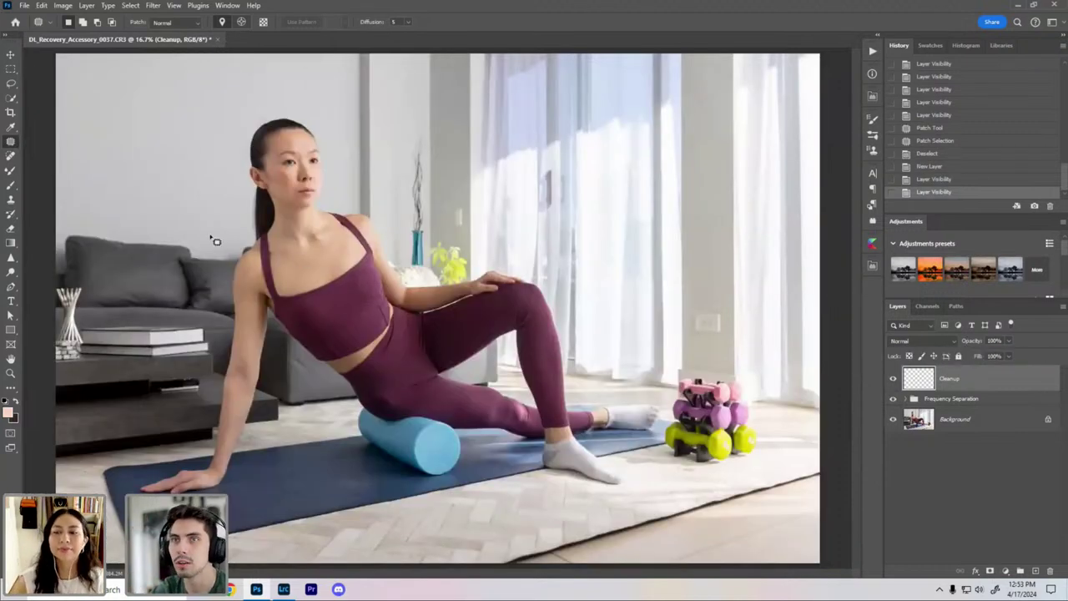
Step: Remove the electrical outlet from the column above the dumbbells with the Spot Healing Brush at size 100
left_click(10, 157)
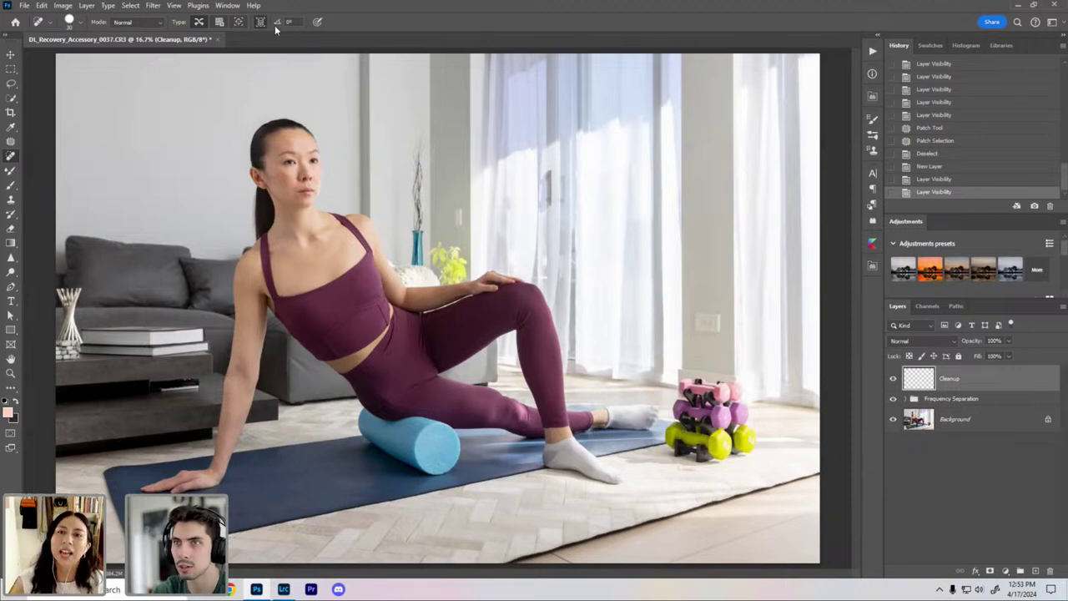
key("ctrl+plus")
key("ctrl+plus")
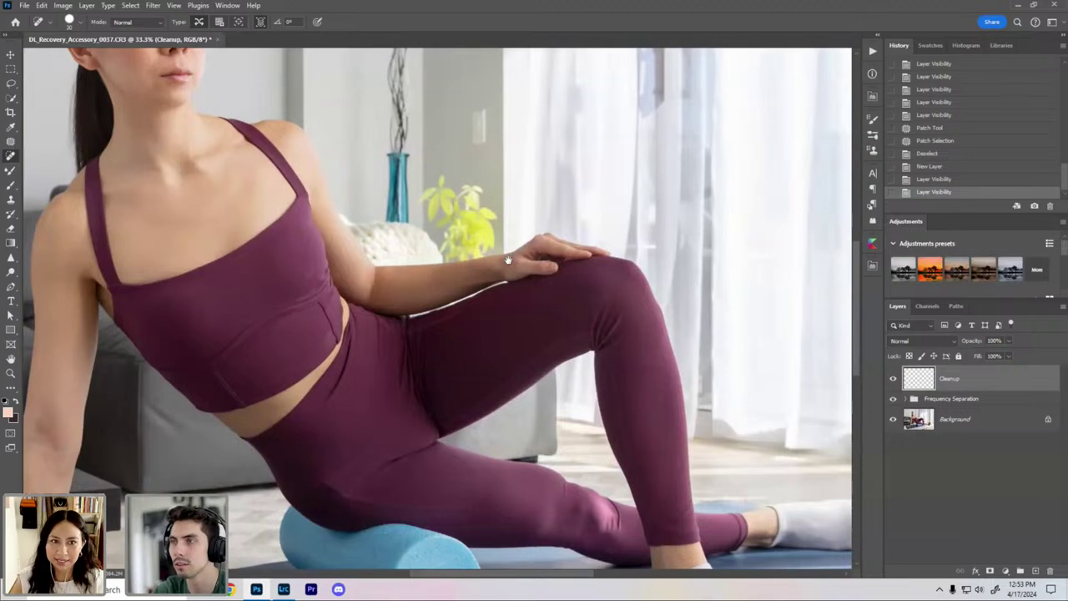
left_click_drag(508, 260, 346, 304)
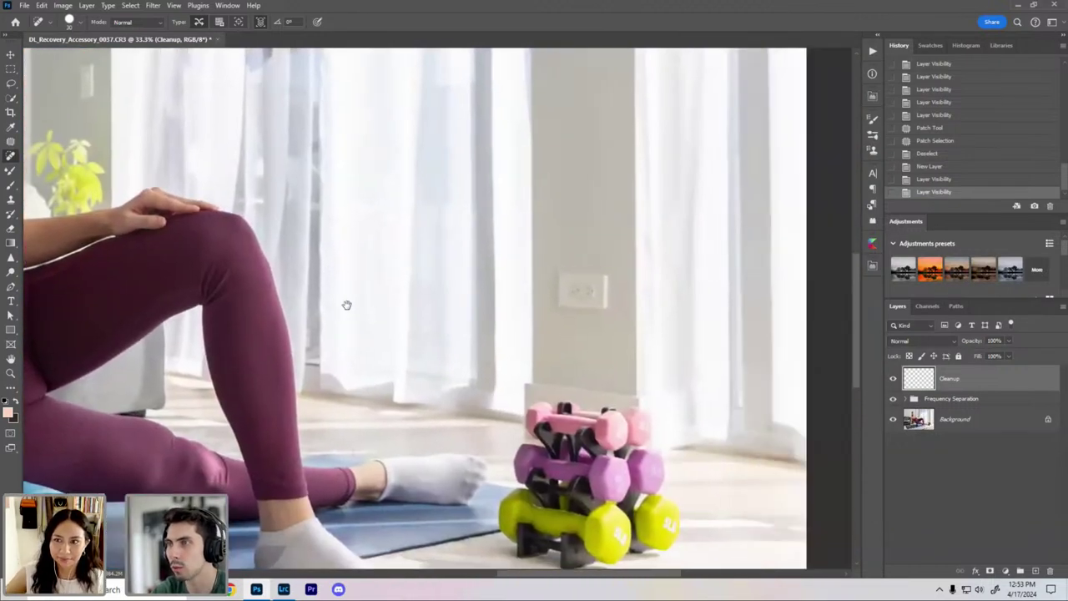
left_click_drag(448, 317, 444, 318)
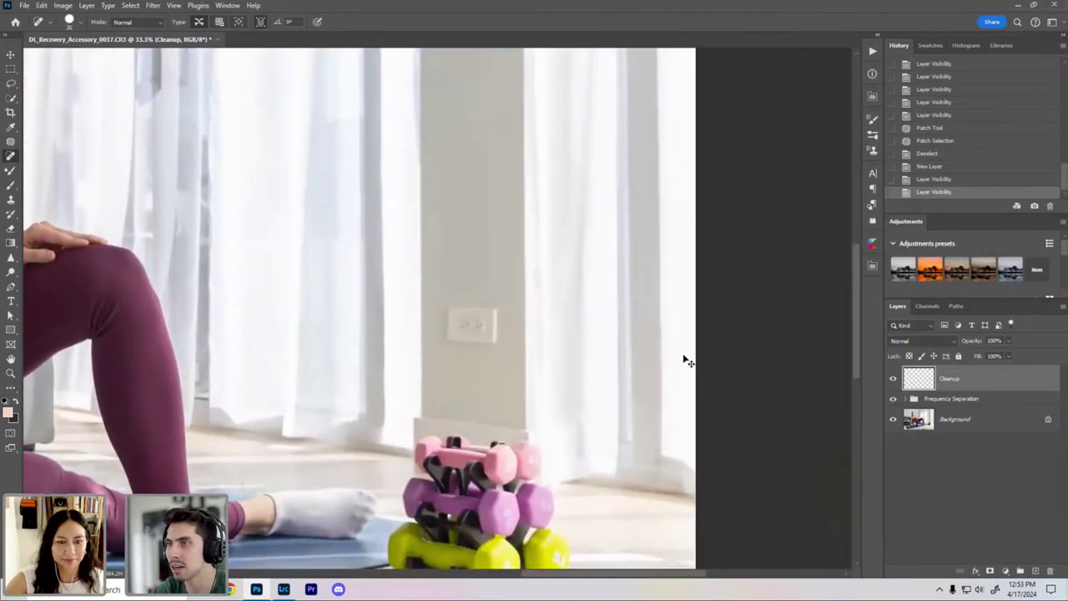
key("ctrl+plus")
key("ctrl+plus")
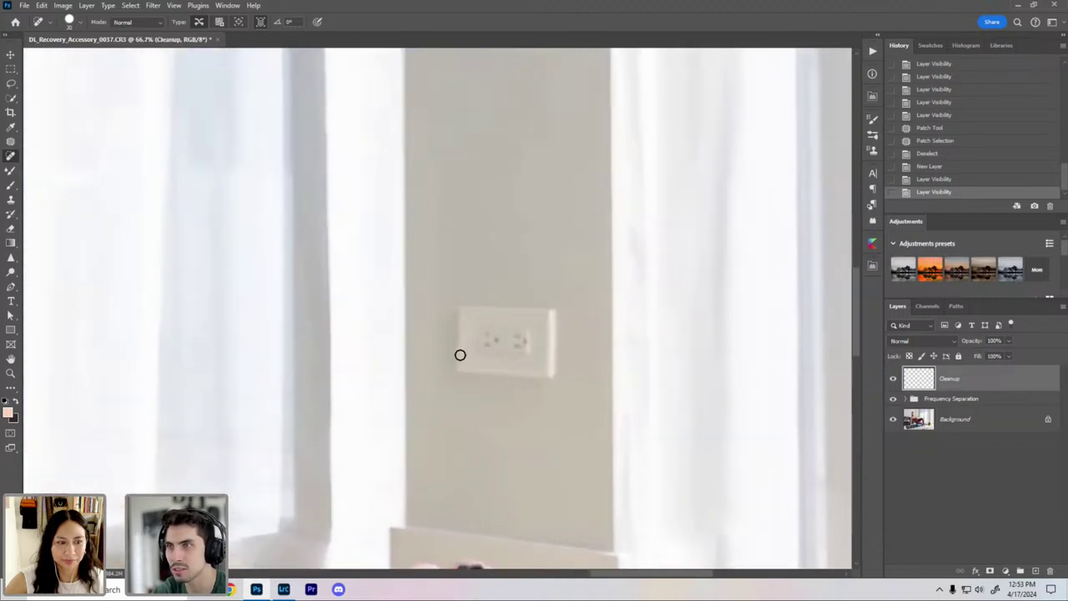
key("bracketright")
key("bracketright")
key("bracketright")
key("bracketright")
mouse_move(458, 362)
left_mouse_down()
mouse_move(542, 365)
mouse_move(465, 312)
mouse_move(507, 342)
mouse_move(452, 399)
left_mouse_up()
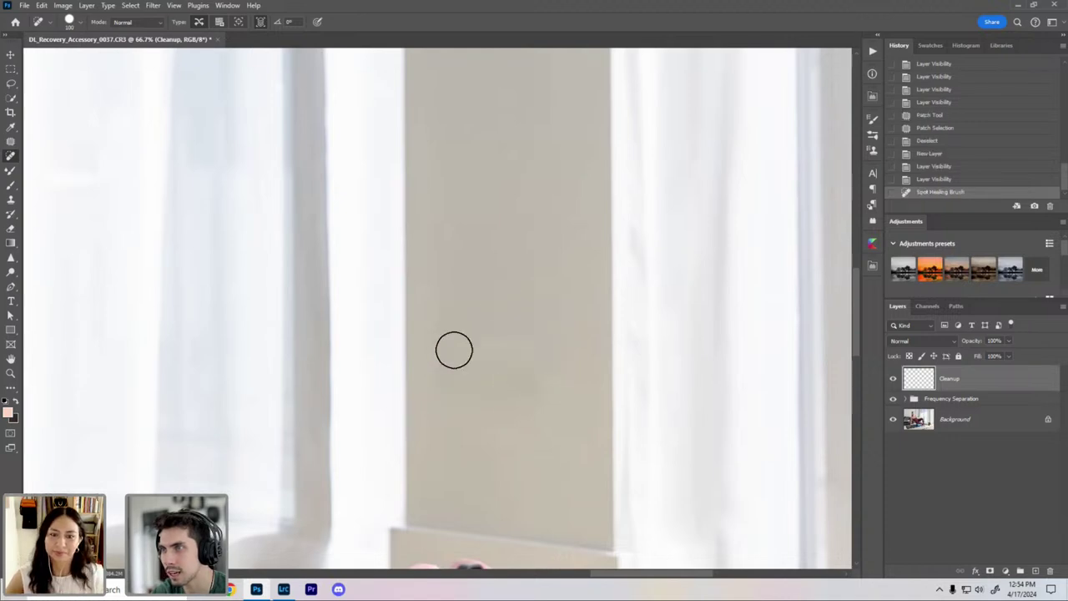
Step: Heal the leftover smudges on the column where the outlet was, using a slightly larger brush
key("ctrl+minus")
key("ctrl+minus")
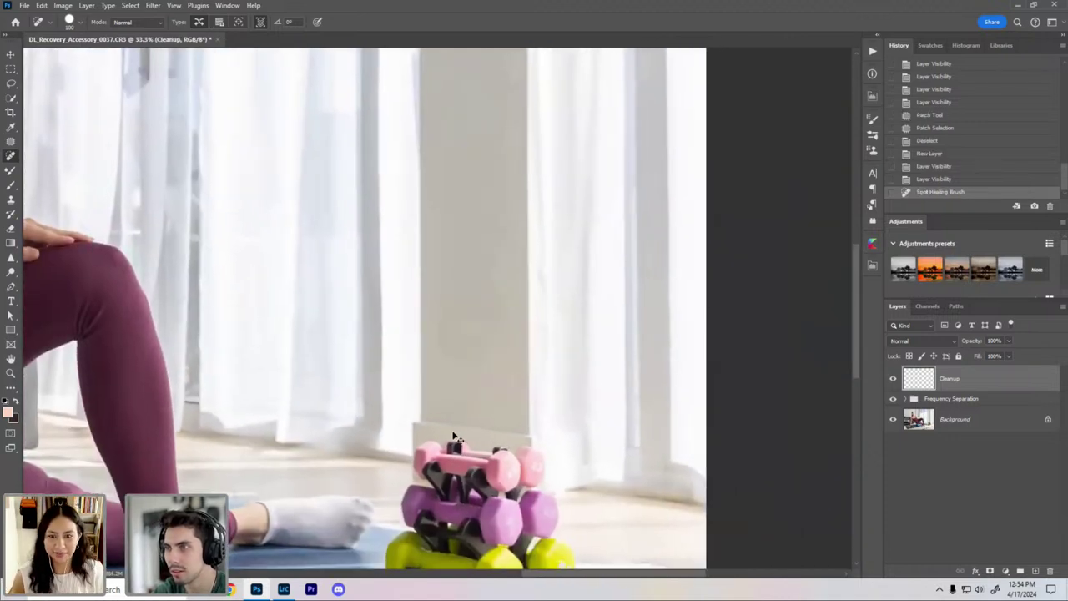
key("ctrl+plus")
key("ctrl+plus")
left_click_drag(467, 379, 531, 377)
left_click_drag(447, 327, 448, 310)
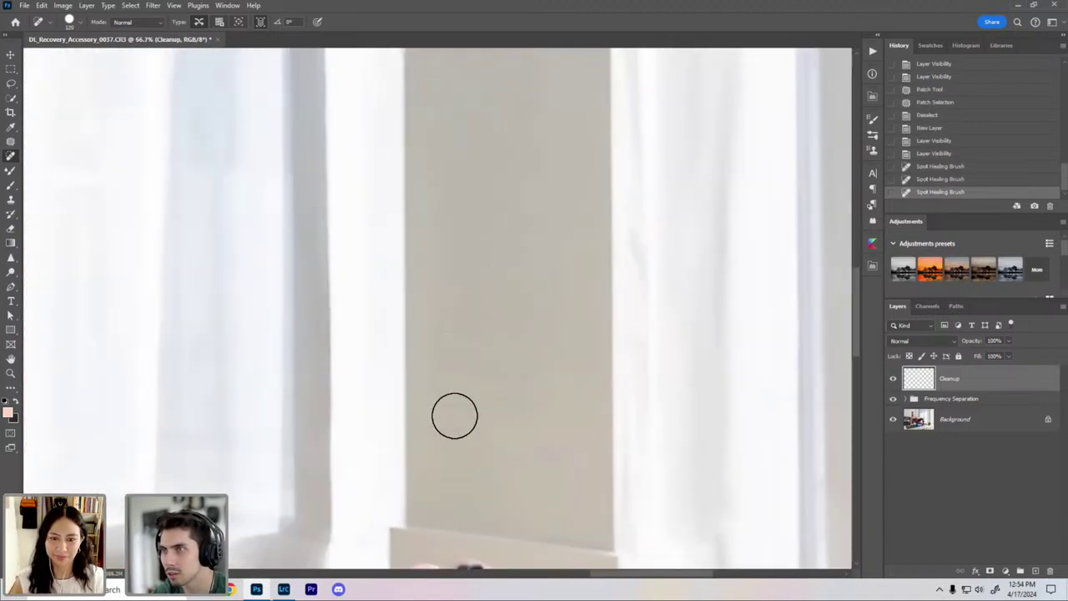
left_click(446, 357)
key("ctrl+minus")
key("ctrl+minus")
key("ctrl+minus")
key("ctrl+minus")
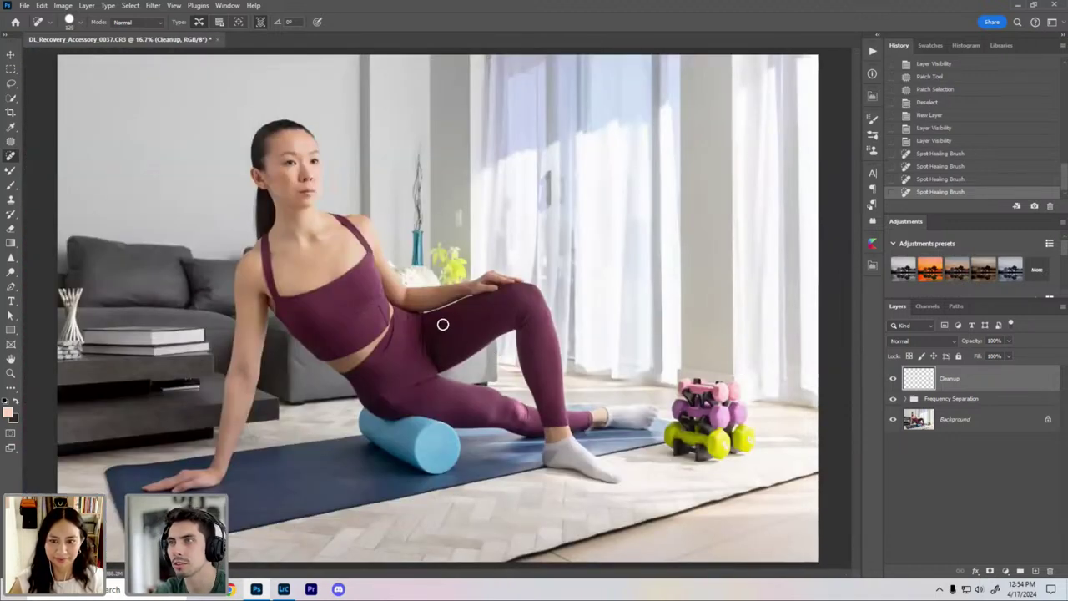
Step: Remove the light switch from the grey wall above the yellow-green plant with the Spot Healing Brush
scroll(457, 287, "up", 4)
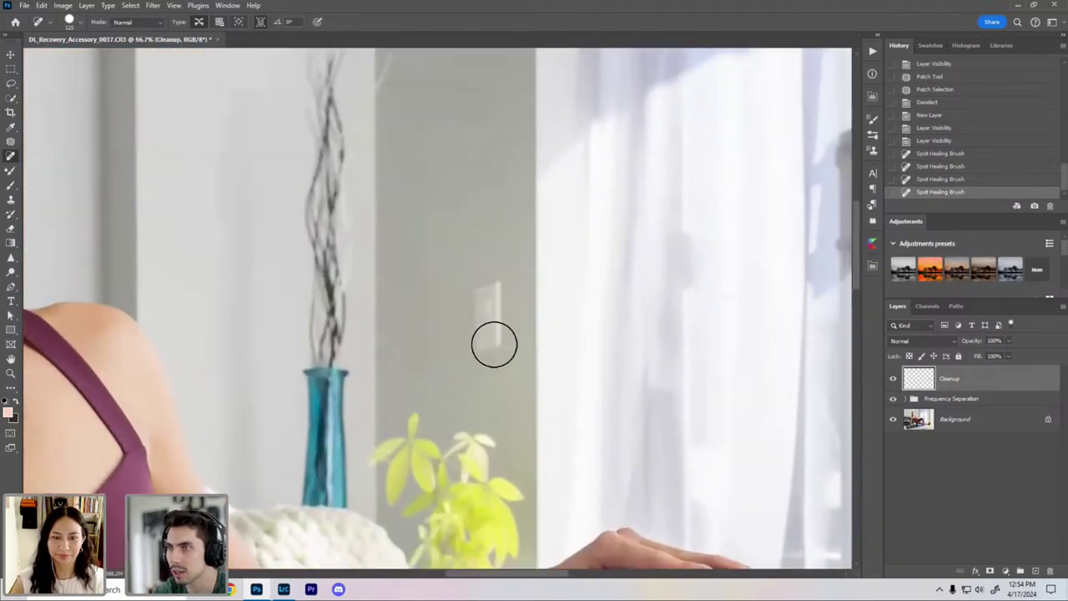
left_click_drag(494, 344, 477, 284)
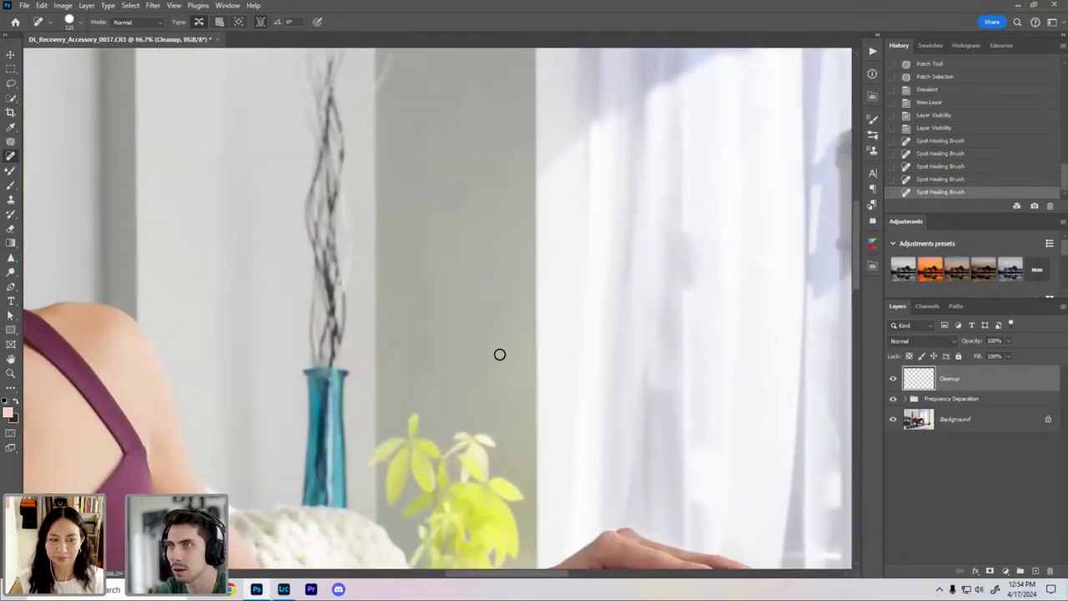
scroll(498, 352, "down", 4)
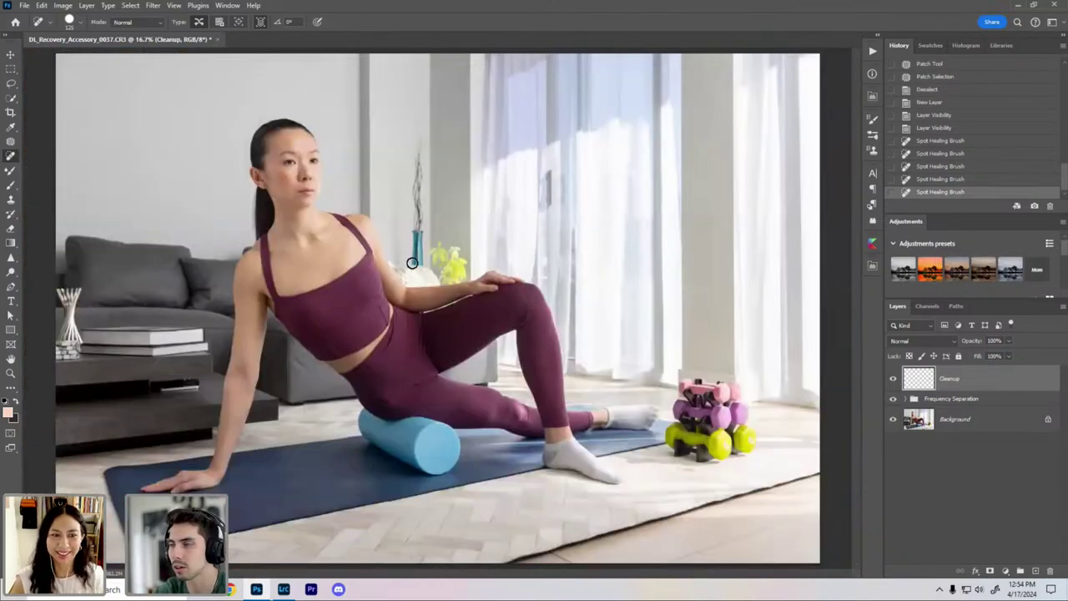
Step: Remove the 5LB markings from both yellow-green dumbbell ends with the Spot Healing Brush at size 60
scroll(566, 344, "up", 3)
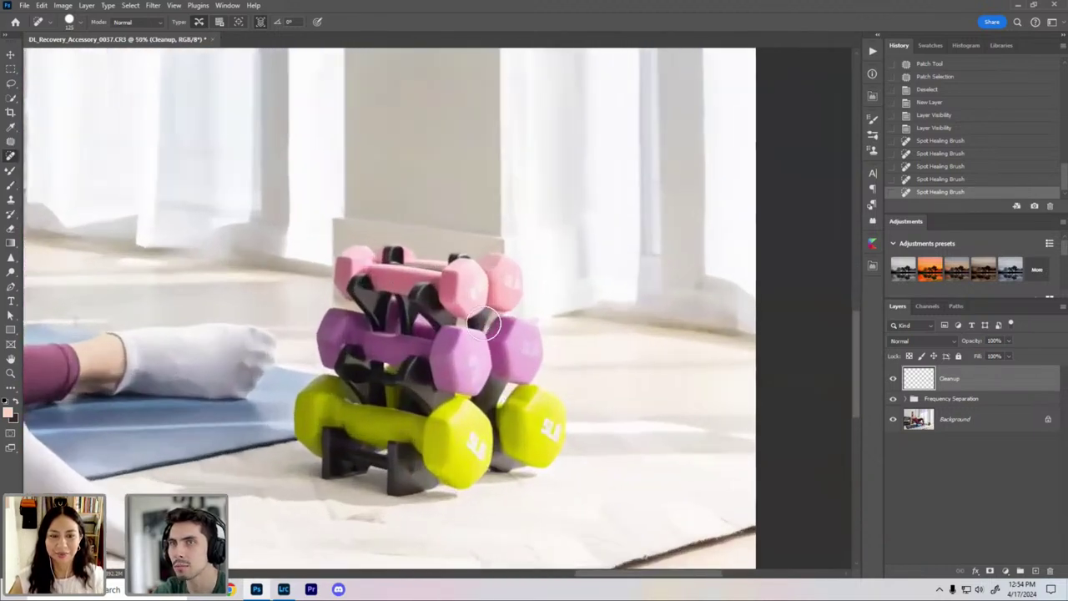
scroll(521, 365, "up", 1)
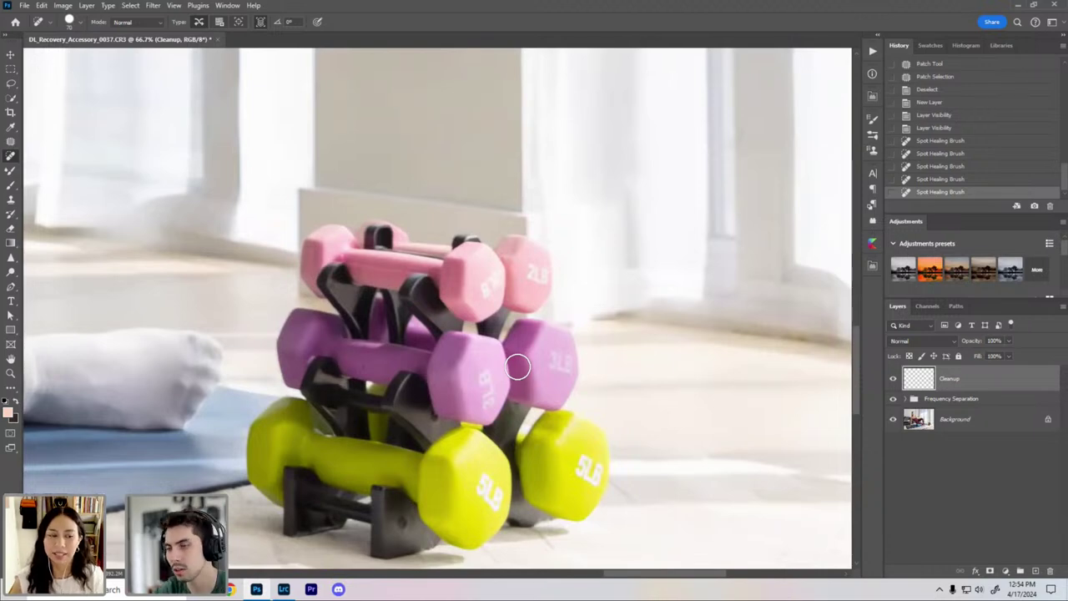
left_click_drag(473, 409, 434, 335)
scroll(434, 325, "up", 1)
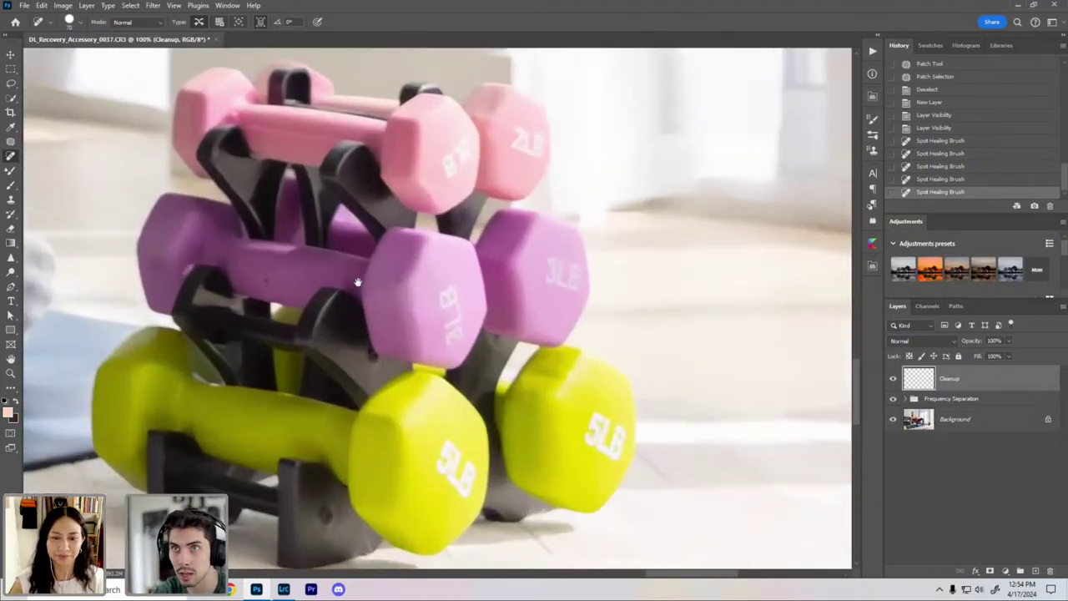
left_click_drag(357, 282, 403, 251)
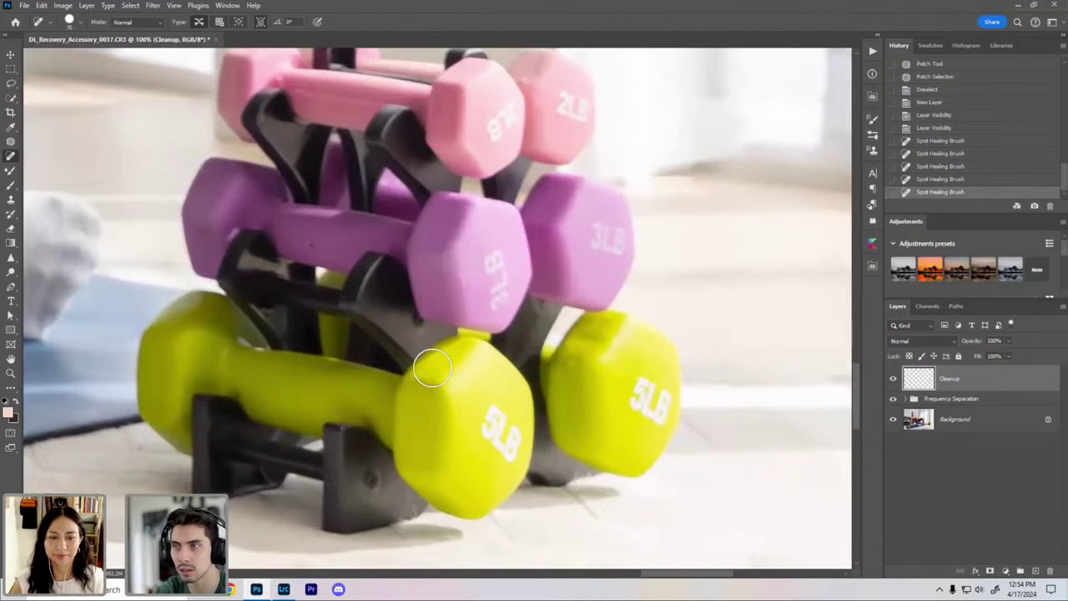
key("bracketleft")
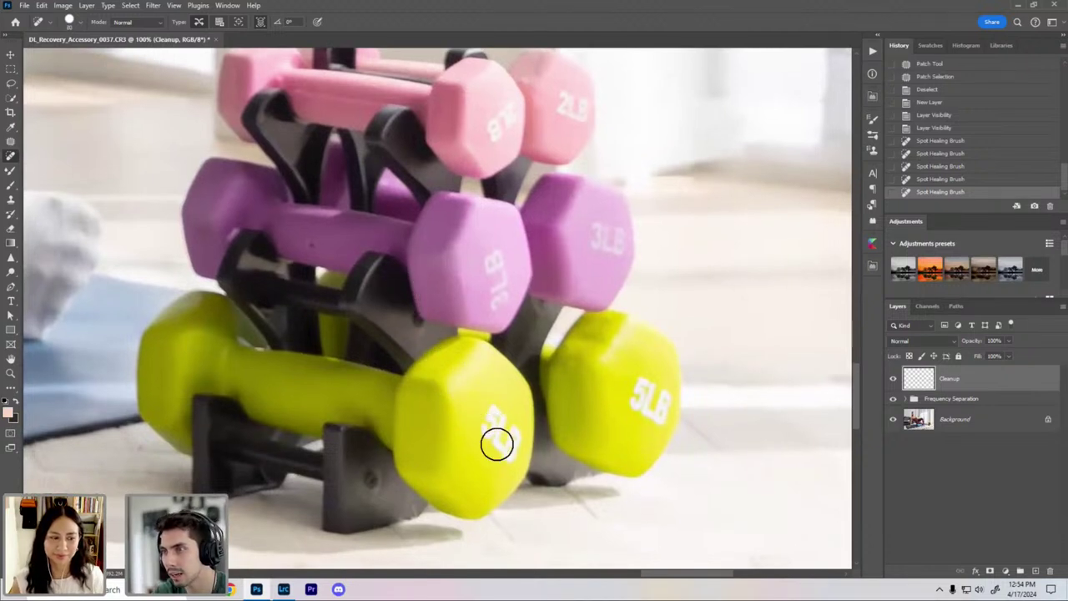
mouse_move(496, 443)
left_mouse_down()
mouse_move(507, 457)
mouse_move(482, 405)
left_mouse_up()
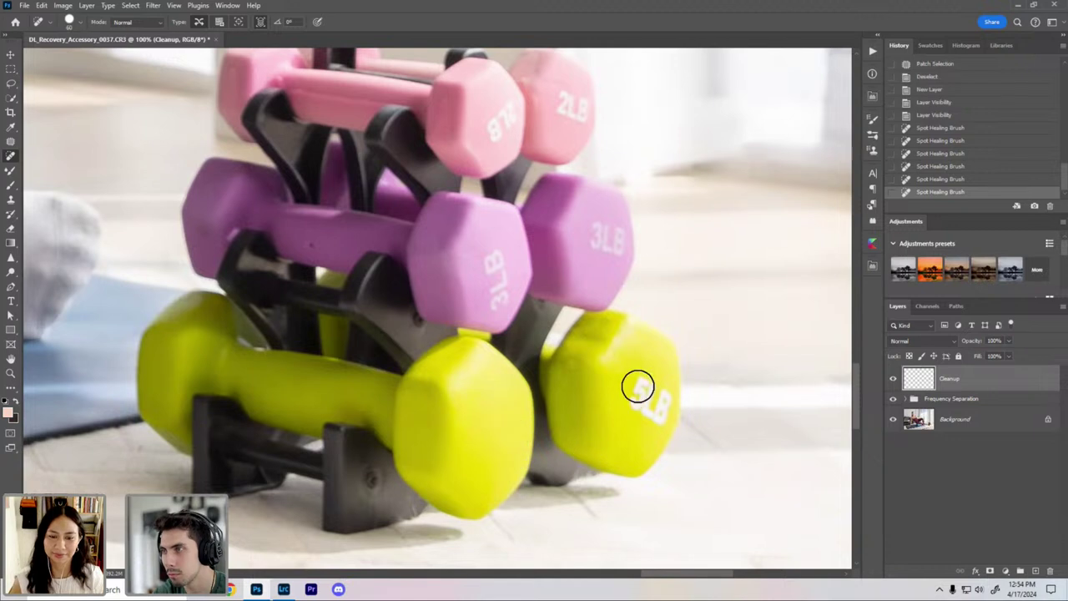
left_click_drag(637, 386, 659, 399)
Step: Remove the 3LB markings from both purple dumbbell ends with the Spot Healing Brush
scroll(593, 336, "up", 3)
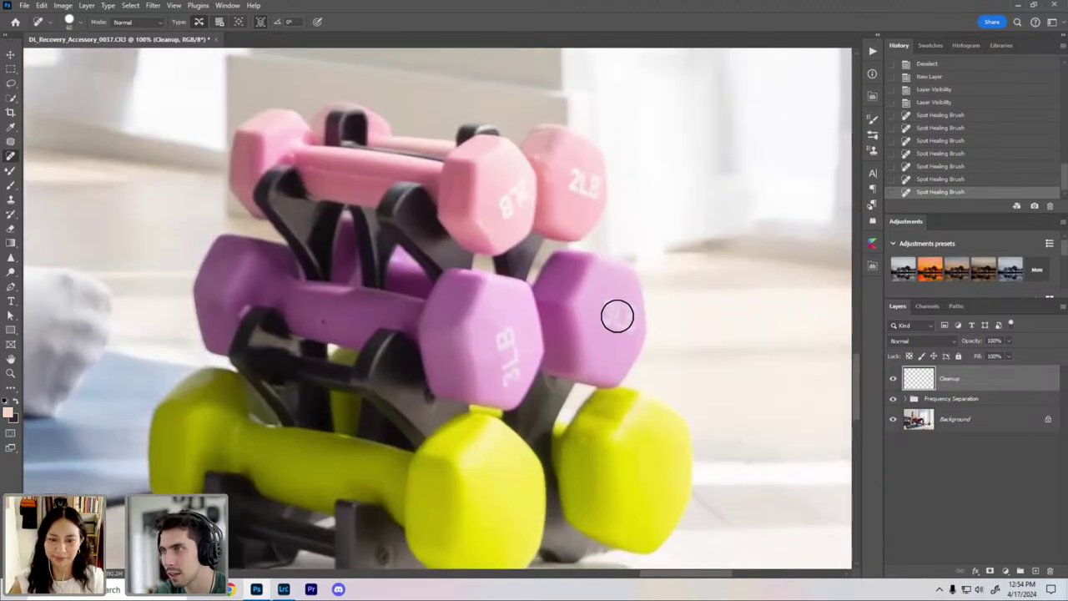
left_click_drag(617, 316, 619, 330)
left_click(626, 326)
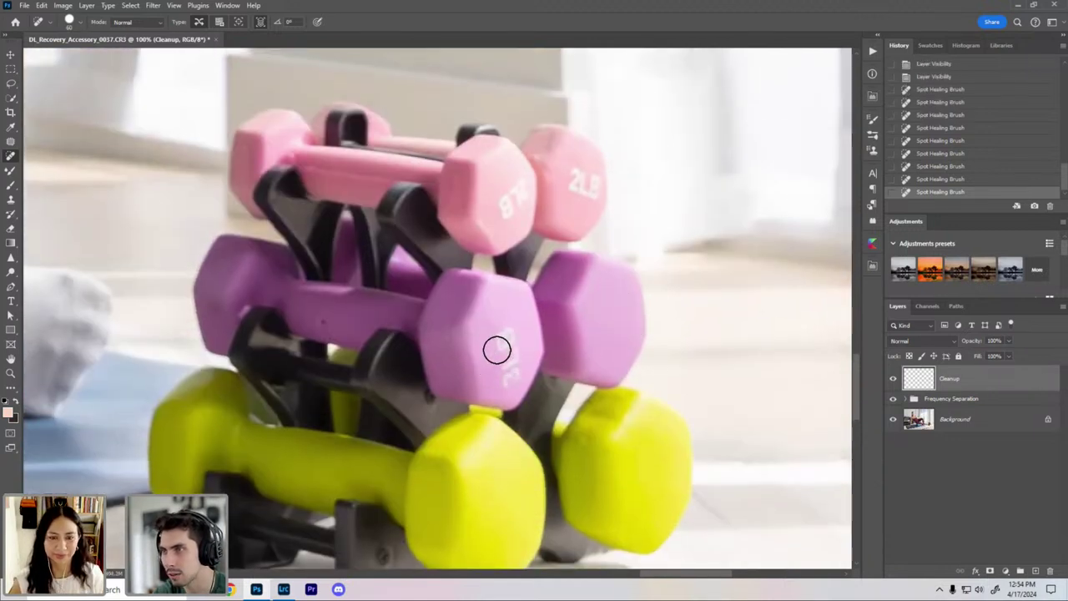
mouse_move(496, 349)
left_mouse_down()
mouse_move(507, 370)
mouse_move(490, 384)
left_mouse_up()
Step: Remove the 2LB markings from both pink dumbbell ends with the Spot Healing Brush and heal the leftover marks
scroll(463, 342, "up", 1)
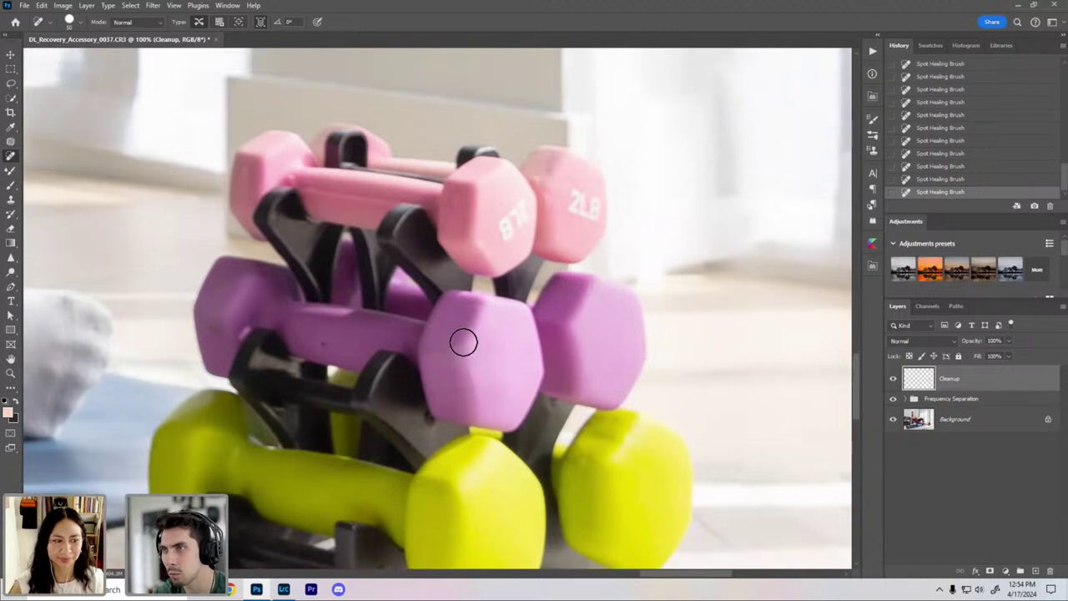
scroll(463, 342, "up", 2)
mouse_move(492, 307)
left_mouse_down()
mouse_move(491, 370)
mouse_move(471, 388)
left_mouse_up()
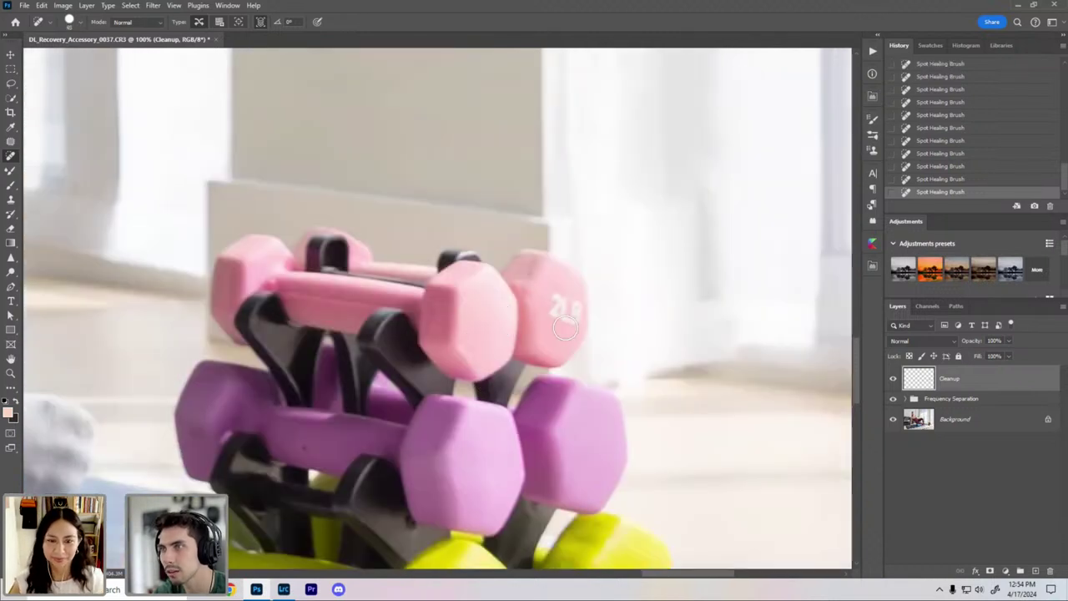
left_click_drag(560, 301, 562, 303)
left_click(548, 288)
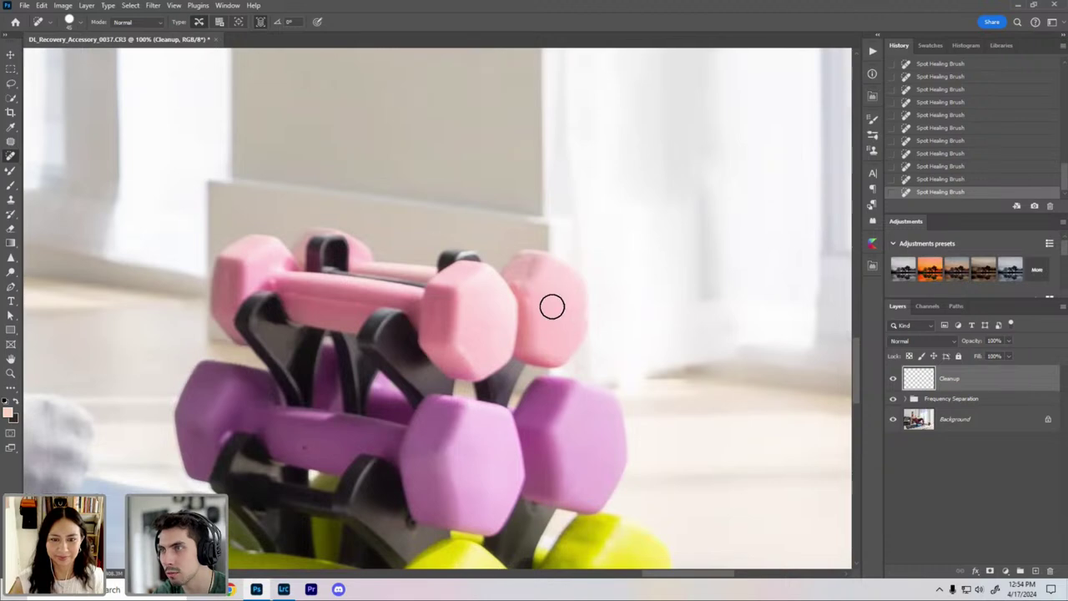
left_click(482, 330)
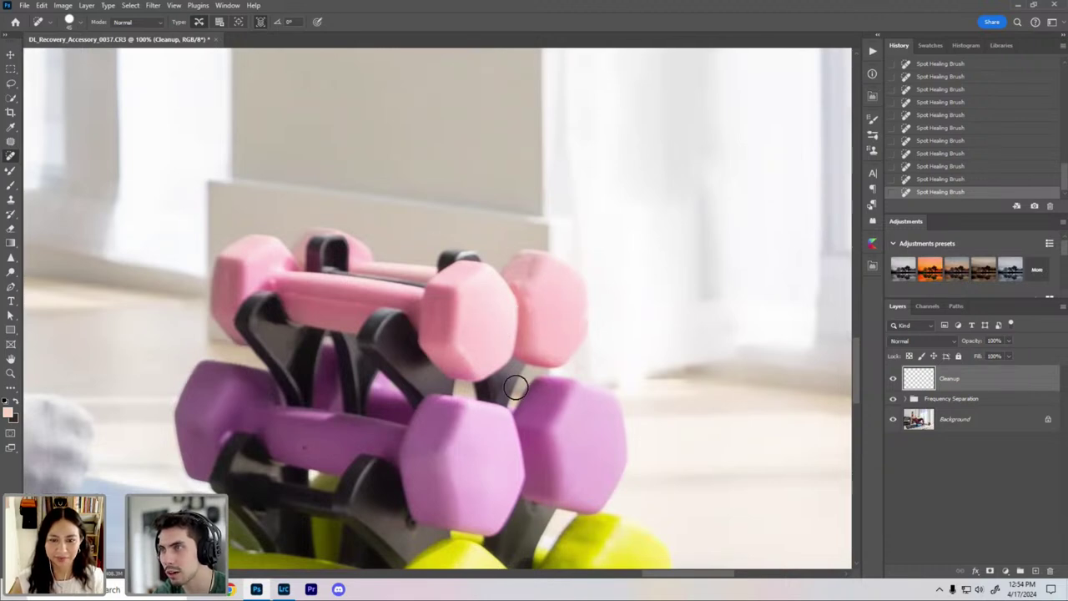
Step: Examine the whole photo, the woman's torso and the coffee table with the books for remaining distractions
scroll(500, 436, "down", 3)
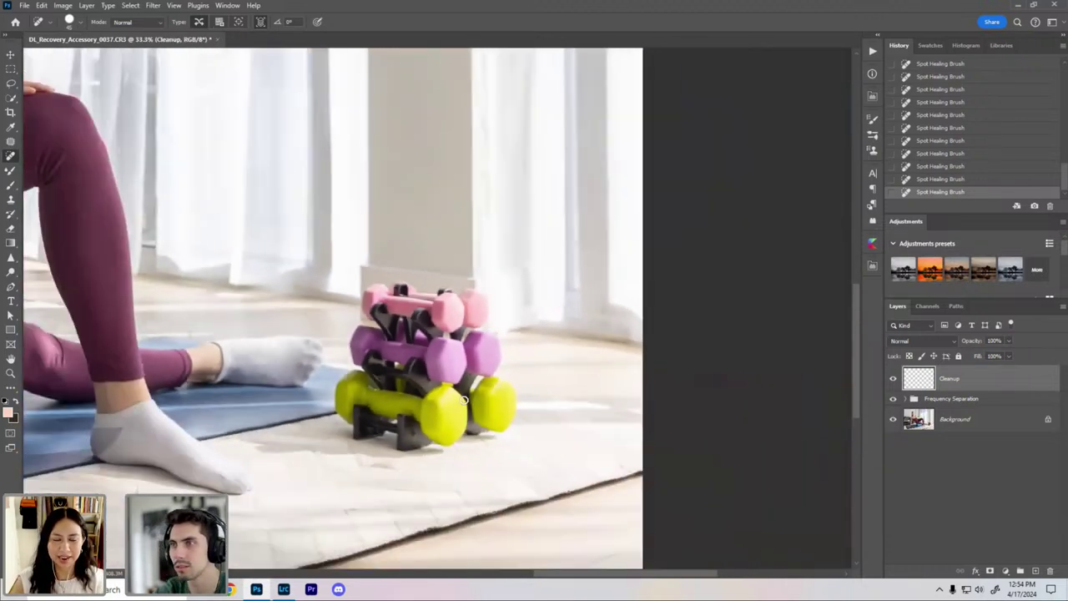
key("ctrl+minus")
left_click_drag(326, 251, 457, 260)
scroll(457, 260, "left", 4)
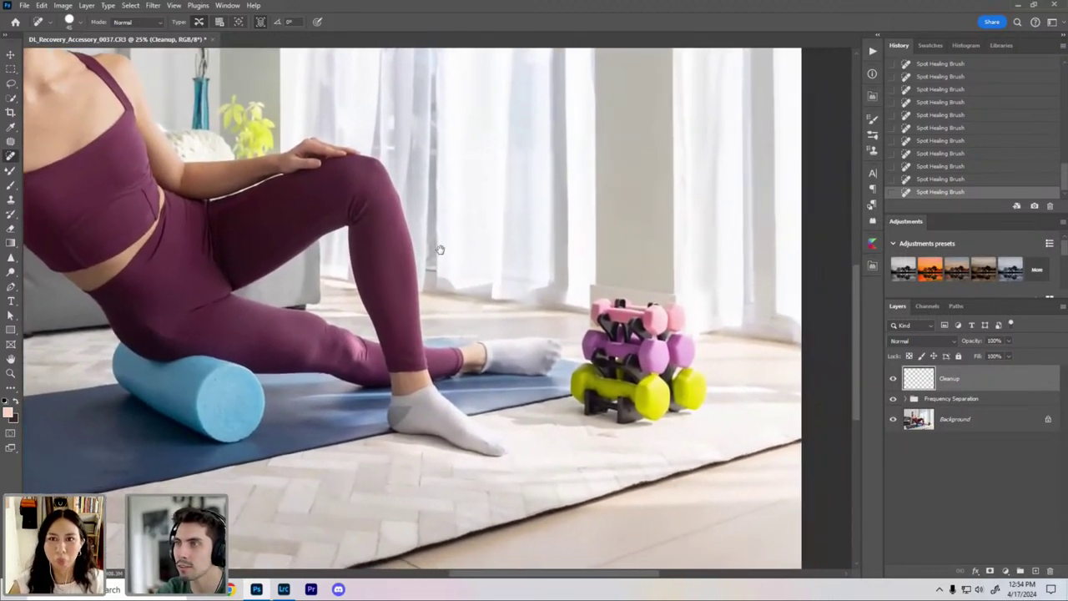
scroll(431, 263, "down", 1)
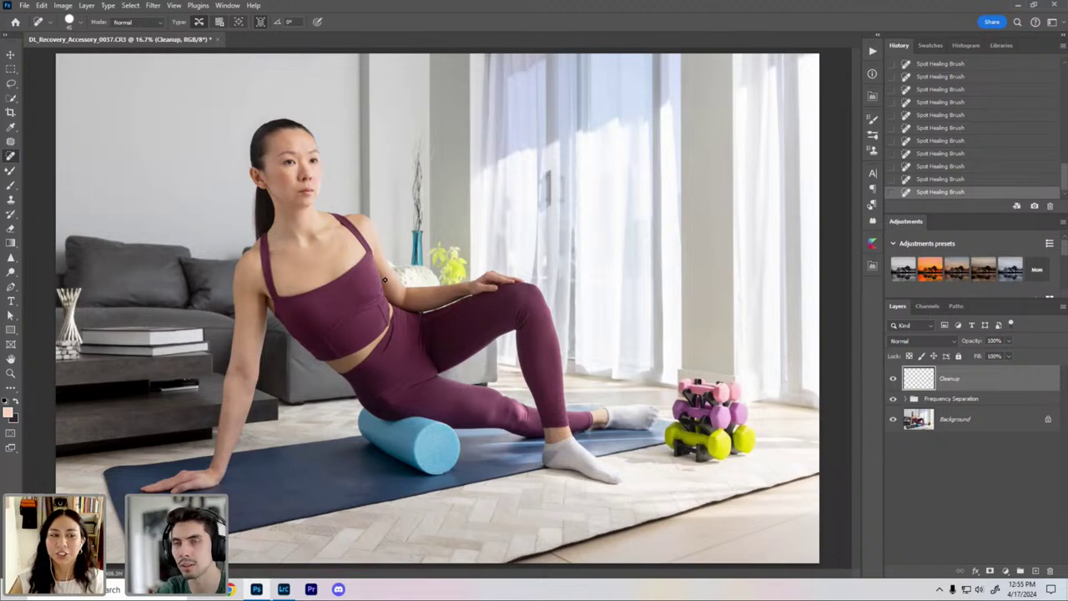
key("ctrl+plus")
key("ctrl+plus")
left_click_drag(322, 257, 504, 245)
scroll(504, 244, "left", 5)
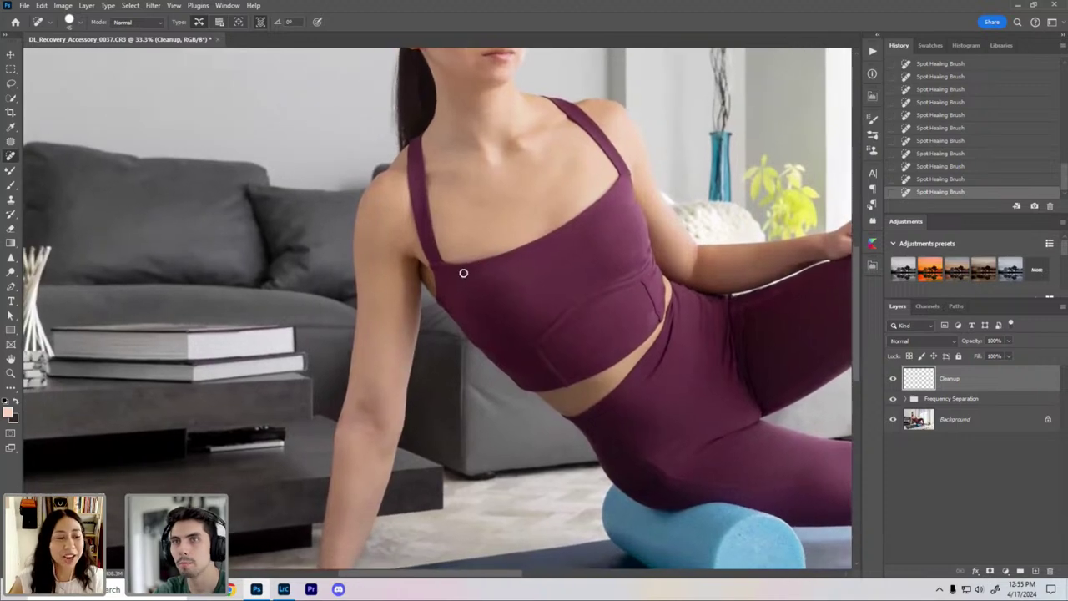
key("ctrl+minus")
left_click_drag(425, 260, 520, 192)
key("ctrl+plus")
key("ctrl+plus")
key("ctrl+plus")
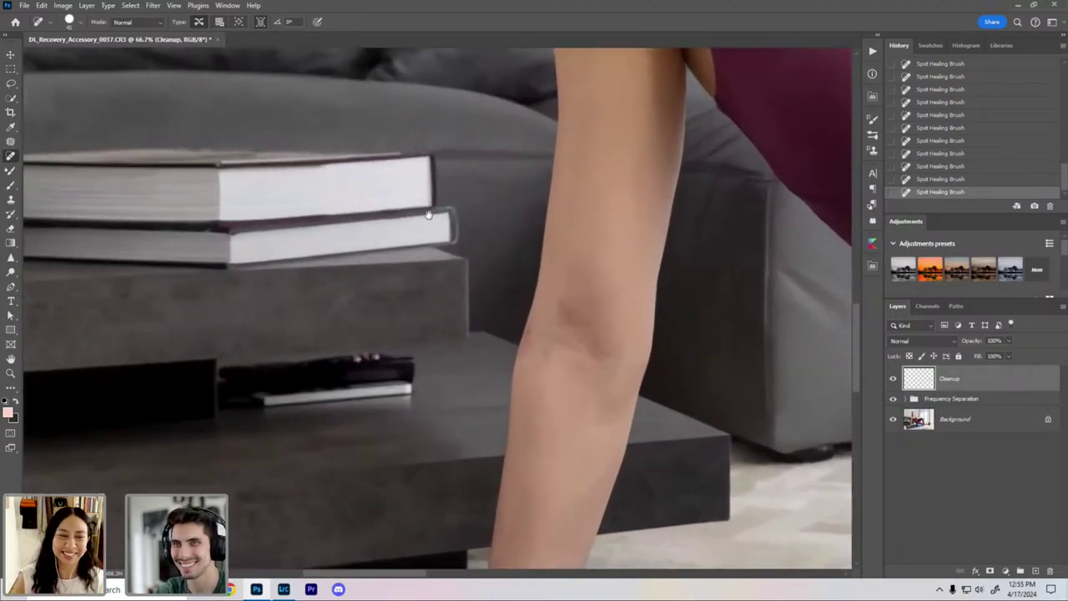
left_click_drag(397, 229, 440, 203)
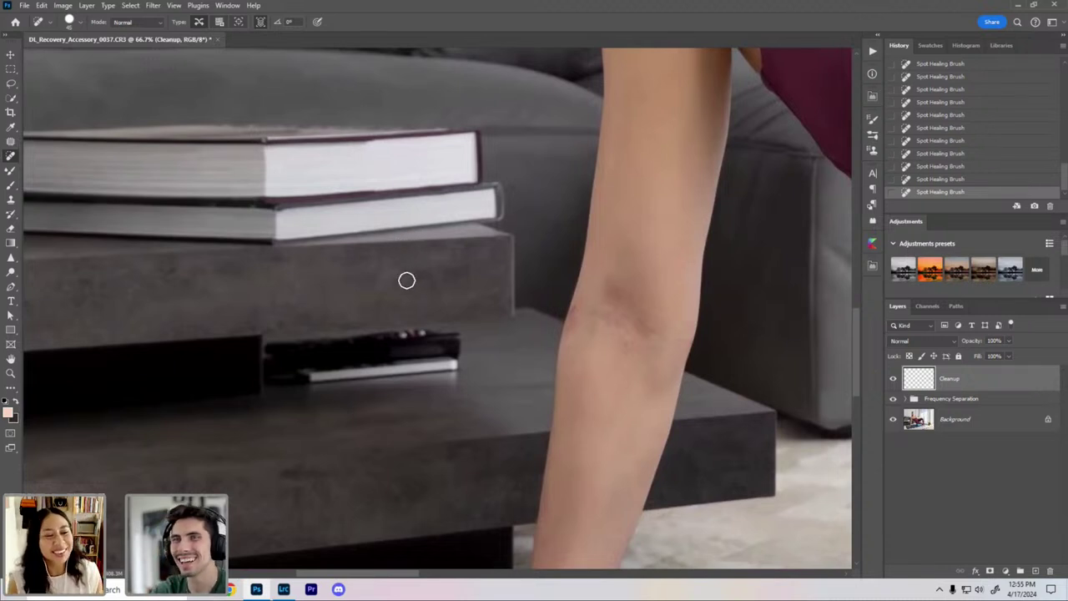
left_click_drag(412, 247, 420, 245)
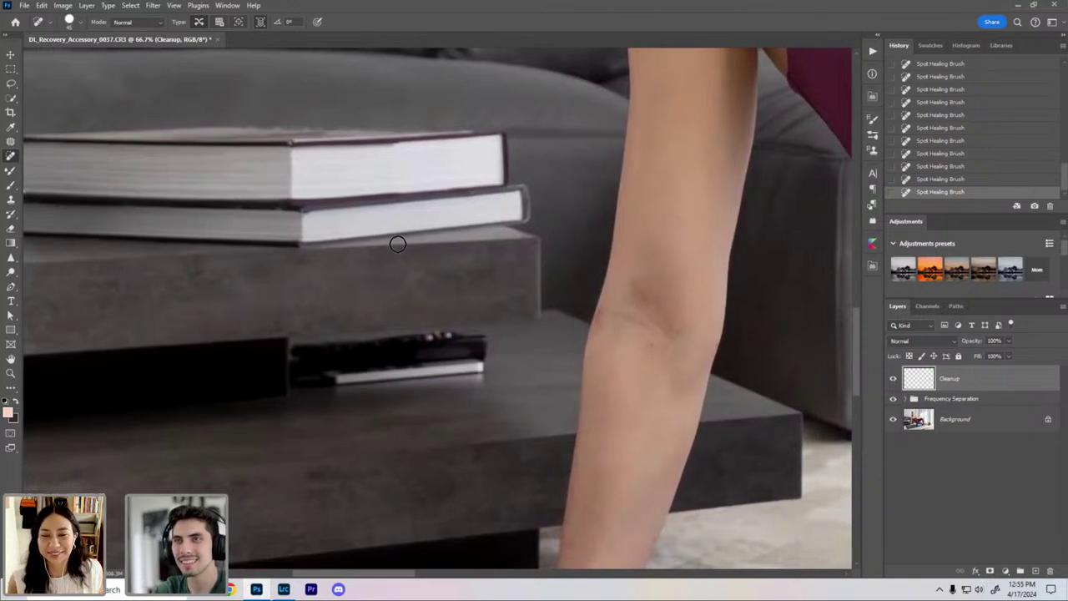
key("ctrl+0")
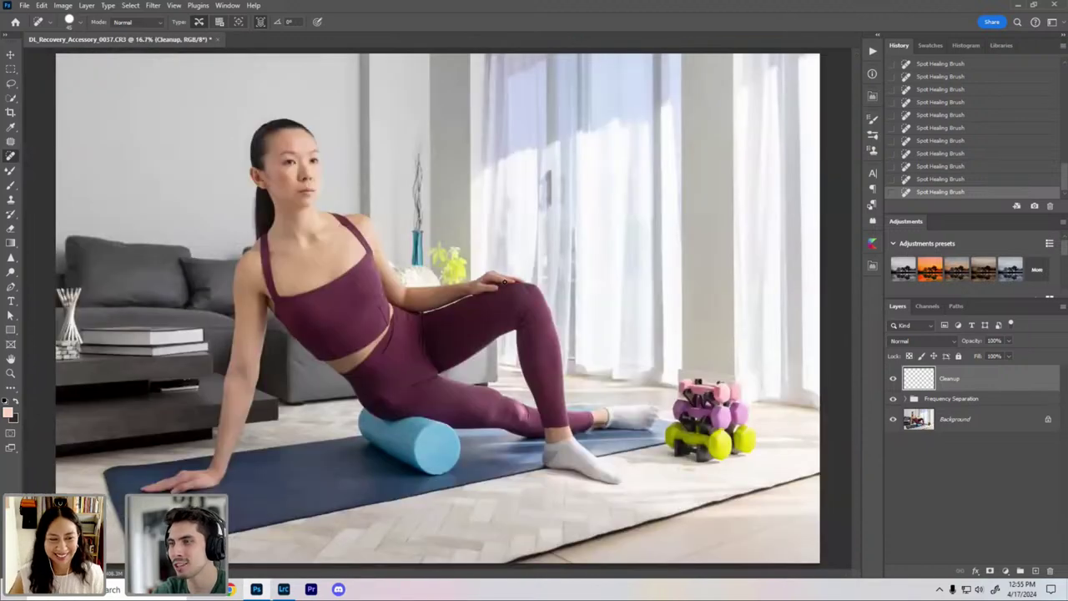
Step: Try to remove the black book on the coffee table's lower shelf with the Spot Healing Brush at size 100, and undo it
key("ctrl+plus")
left_click_drag(185, 260, 402, 253)
key("ctrl+plus")
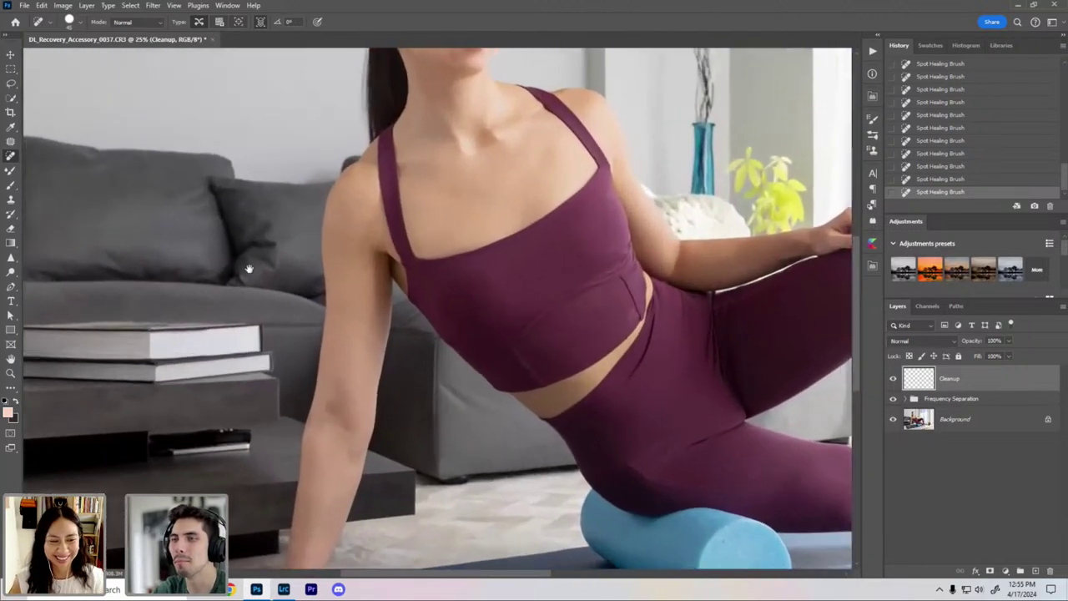
left_click_drag(245, 267, 438, 204)
key("ctrl+plus")
key("ctrl+plus")
left_click_drag(524, 255, 633, 175)
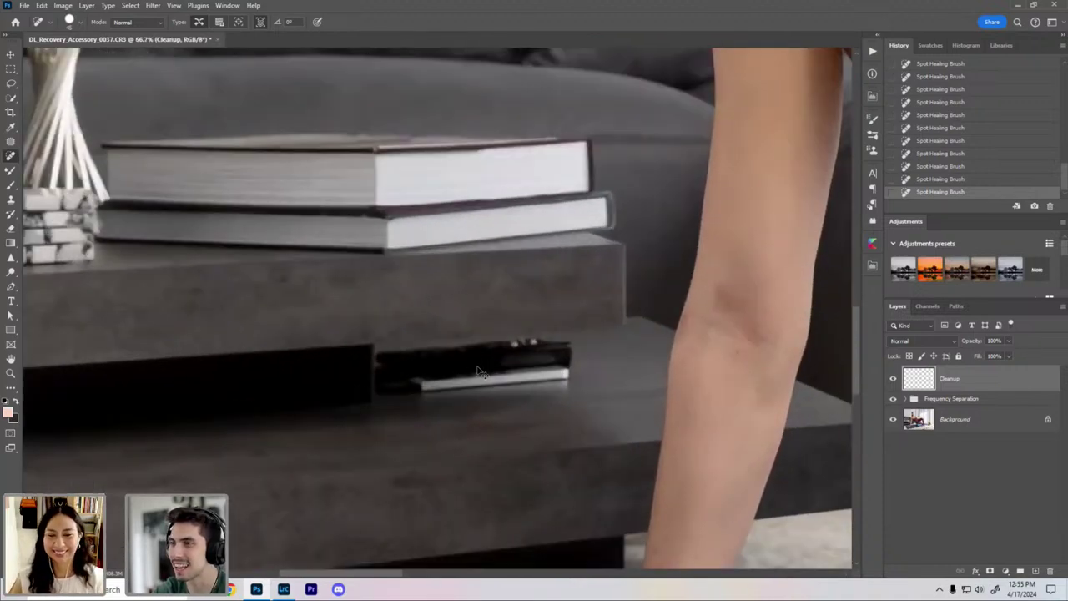
scroll(496, 372, "up", 1)
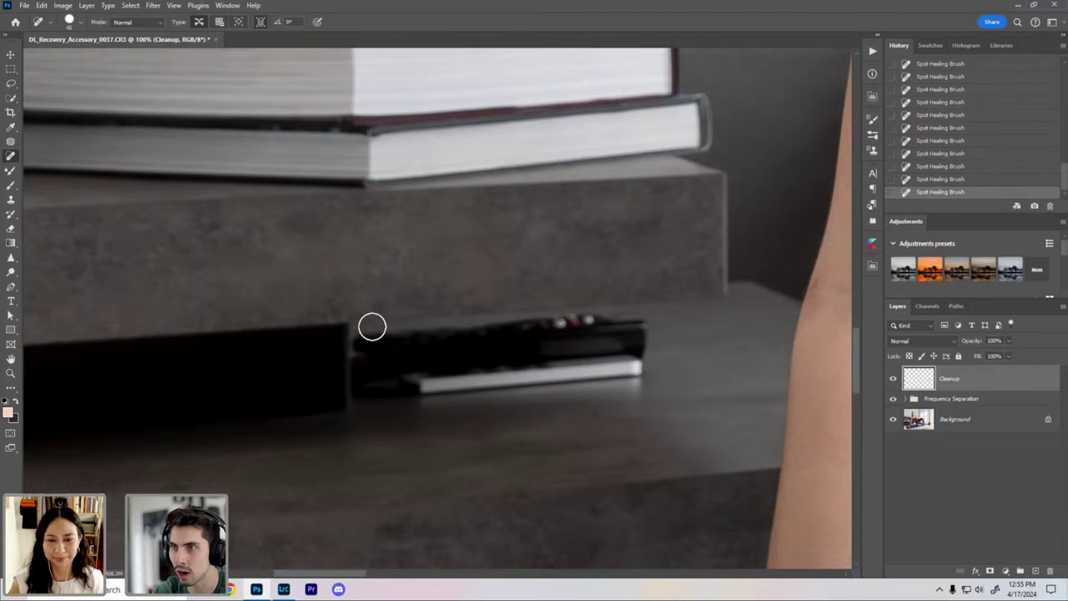
key("bracketright")
key("bracketright")
key("bracketright")
key("bracketright")
mouse_move(372, 352)
left_mouse_down()
mouse_move(619, 331)
mouse_move(627, 354)
mouse_move(525, 366)
mouse_move(552, 375)
mouse_move(377, 386)
mouse_move(361, 335)
left_mouse_up()
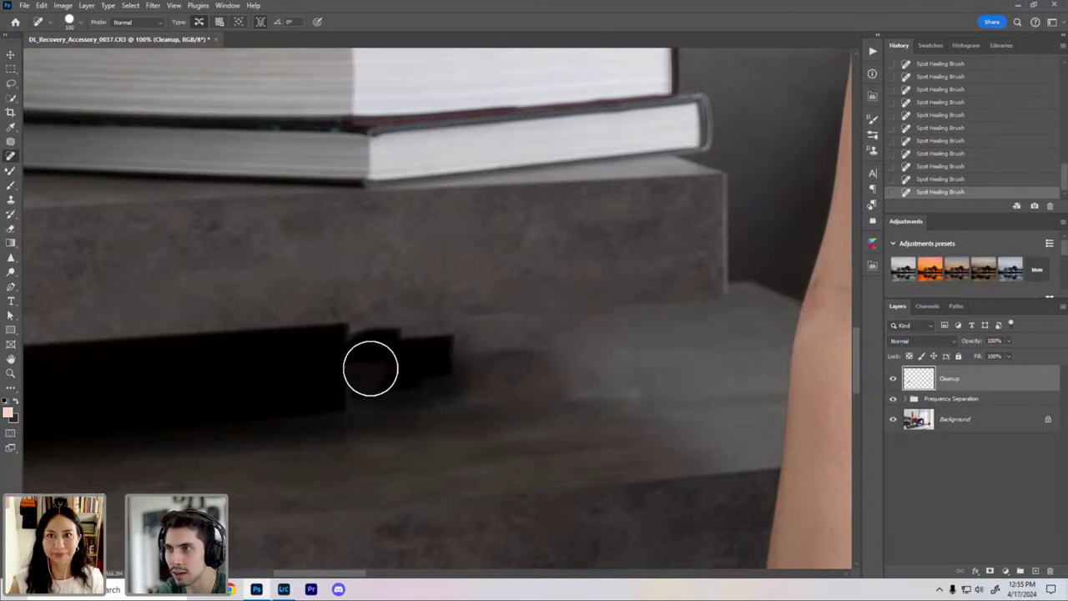
scroll(393, 370, "down", 2)
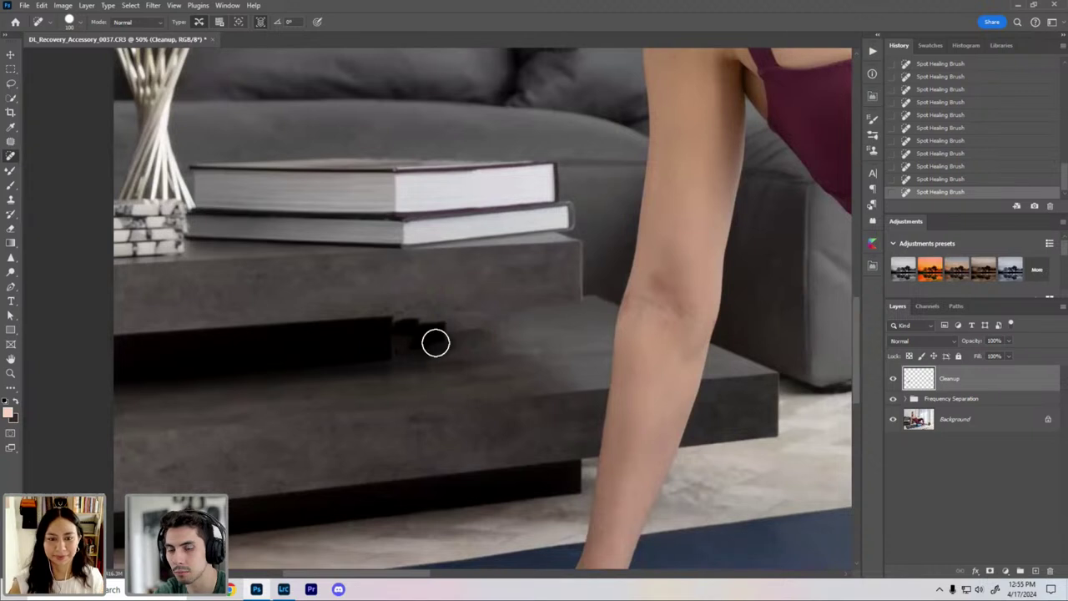
key("ctrl+z")
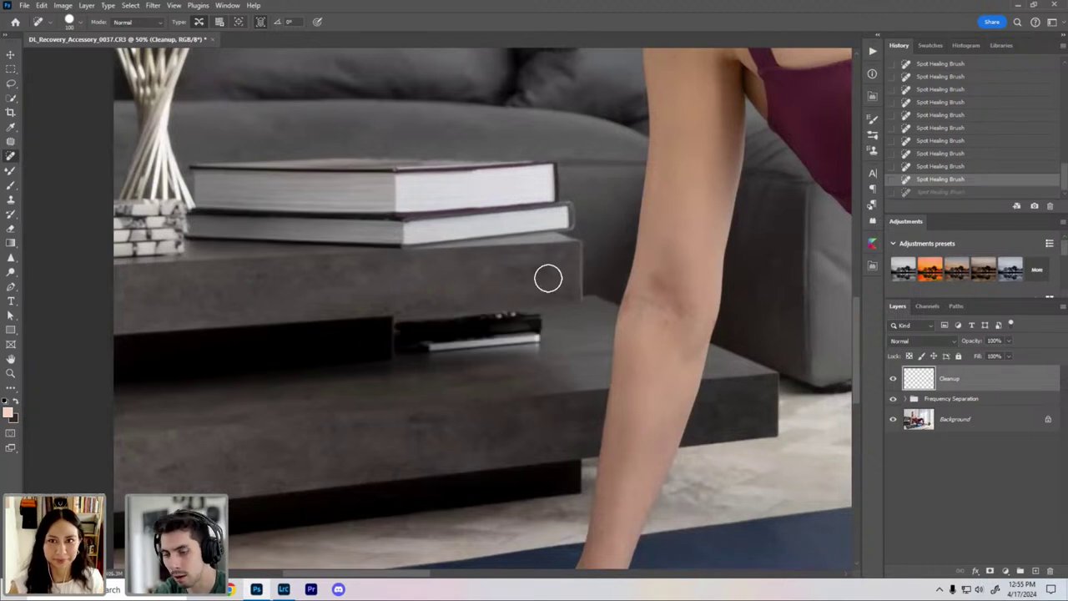
key("l")
scroll(434, 312, "up", 1)
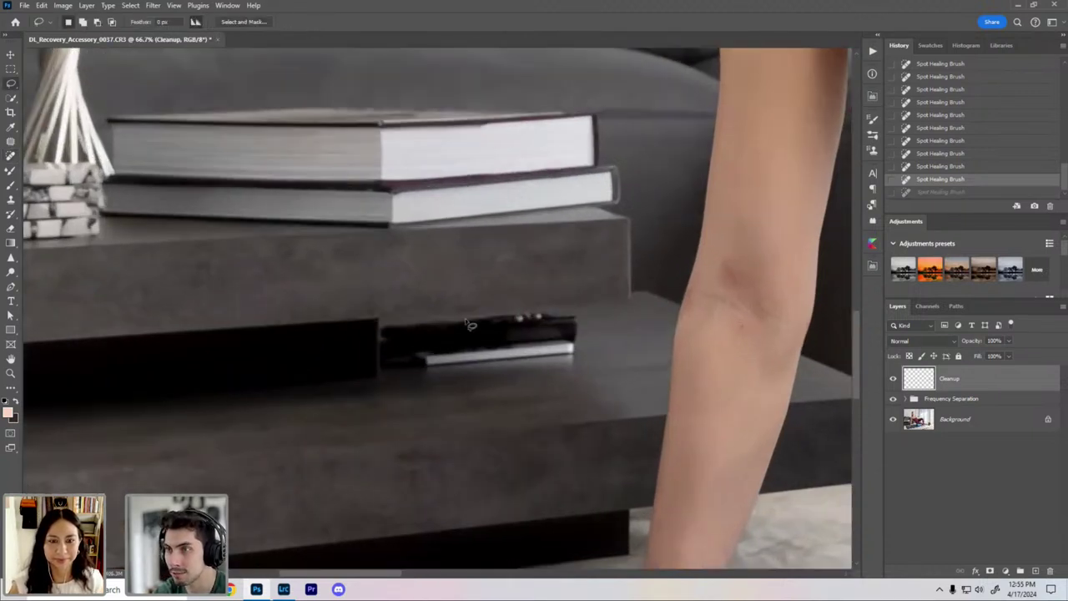
scroll(392, 352, "up", 1)
left_click_drag(332, 320, 346, 327)
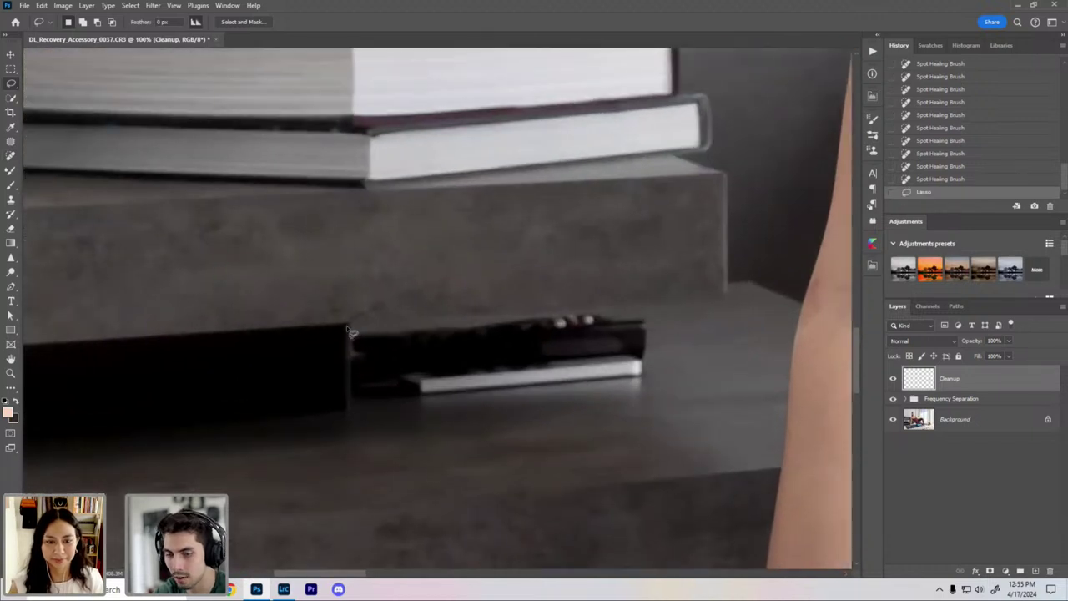
key("ctrl+d")
Step: Draw a closed path with the Pen tool around the black book on the coffee table's lower shelf
key("p")
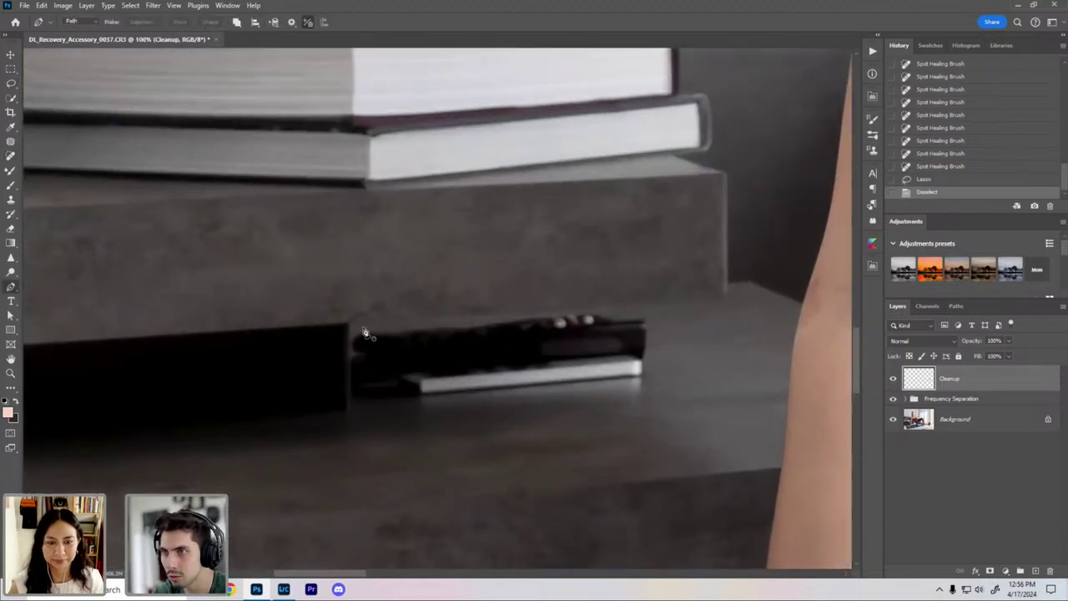
left_click(341, 335)
left_click_drag(343, 409, 598, 399)
left_click_drag(421, 424, 360, 419)
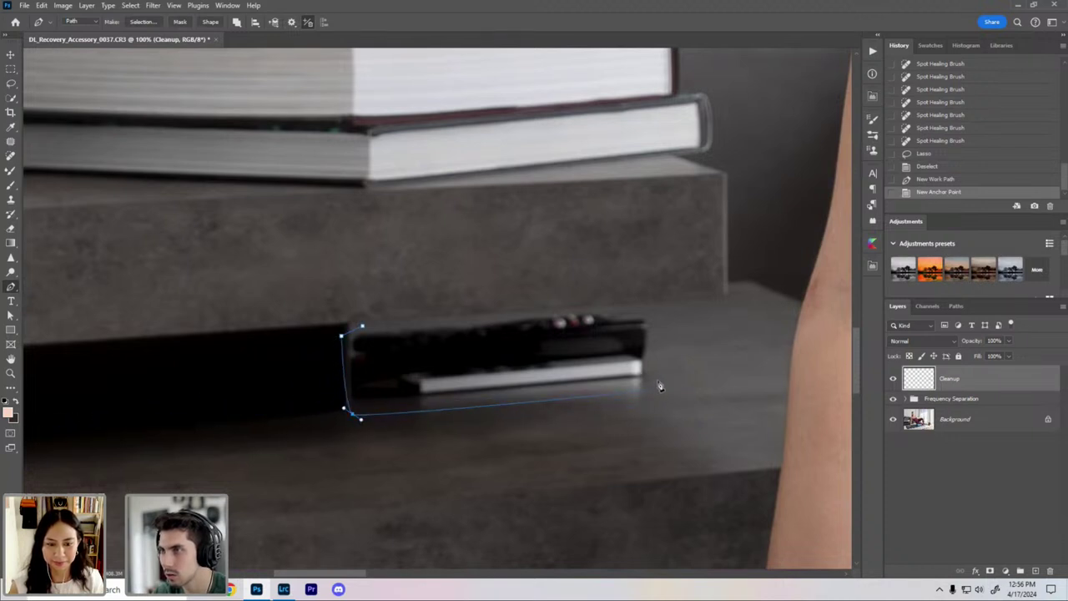
left_click_drag(653, 382, 679, 347)
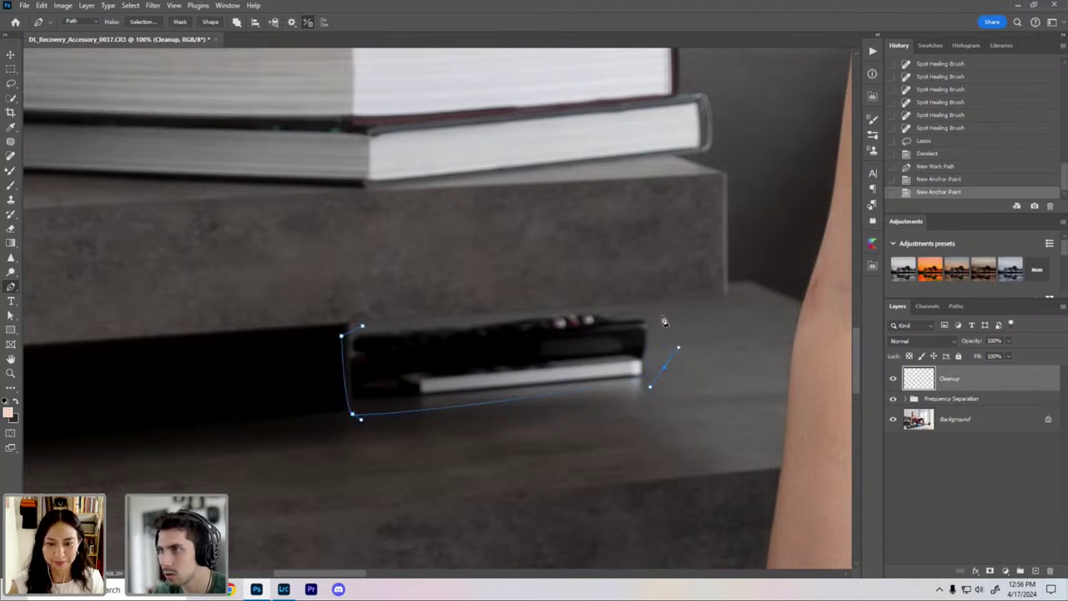
left_click(655, 308)
left_click_drag(363, 328, 326, 353)
Step: Convert the path around the book into a new anti-aliased selection with a 0-pixel feather radius, and switch to the Lasso tool
right_click(500, 350)
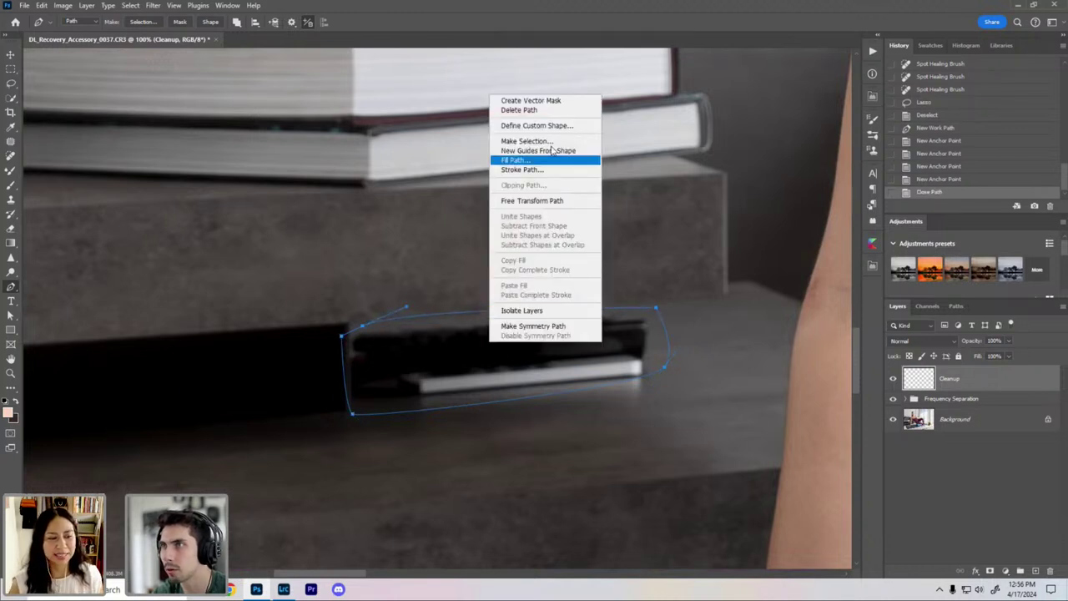
left_click(543, 142)
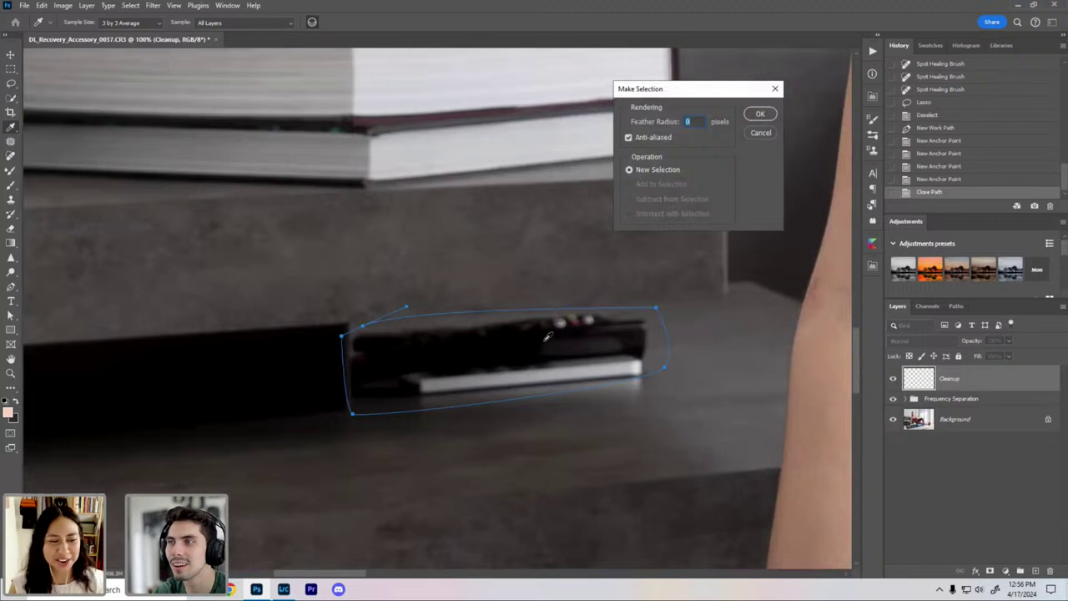
key("Return")
key("l")
right_click(548, 349)
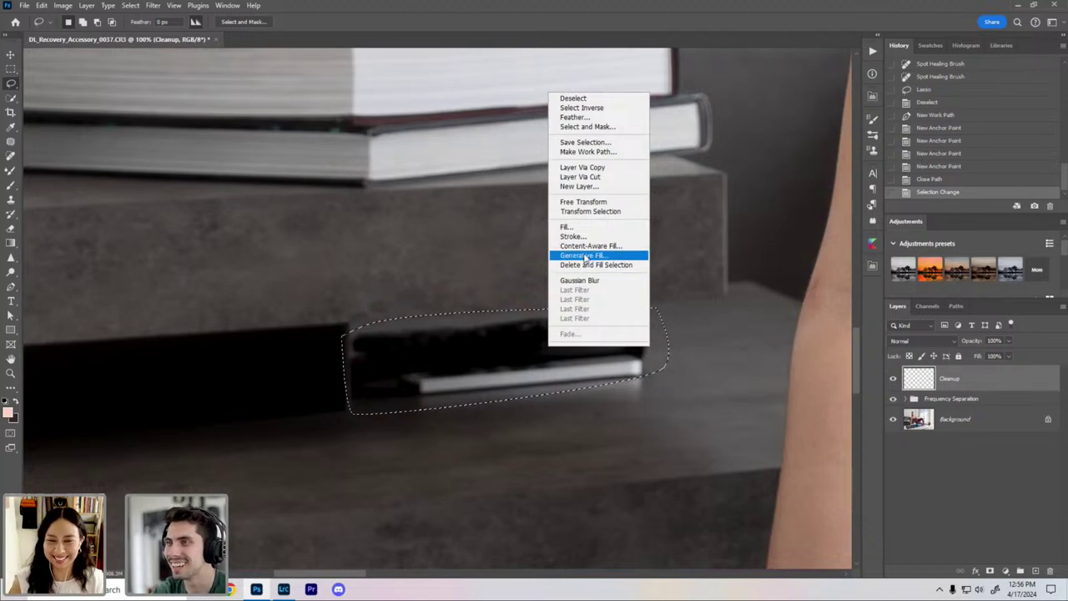
left_click(517, 343)
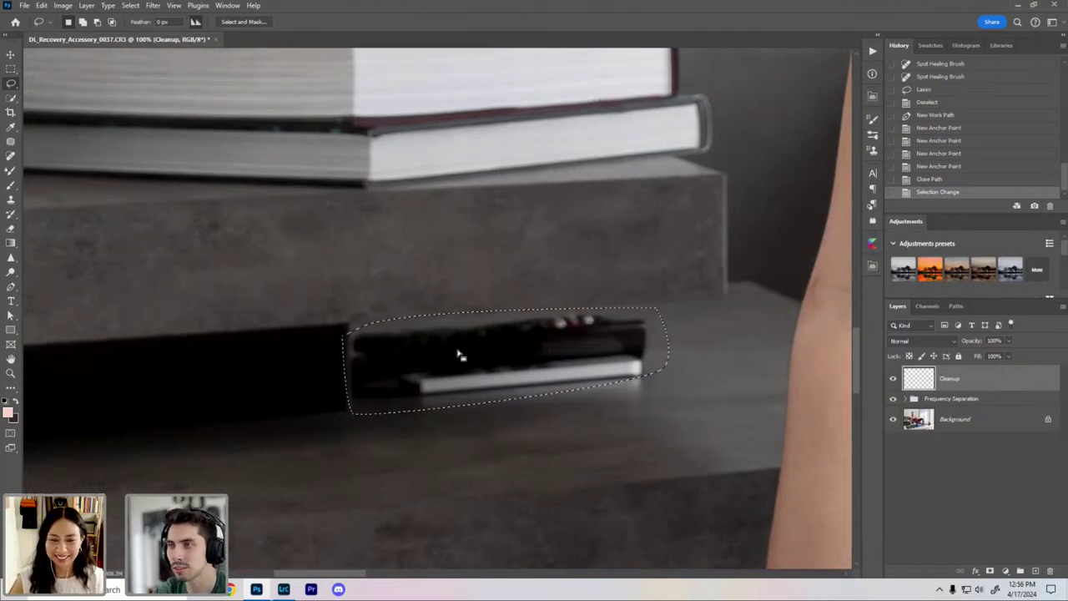
Step: Extend the selection with the Lasso to include the shelf area just below the black book's white edge
key("ctrl+minus")
key("ctrl+plus")
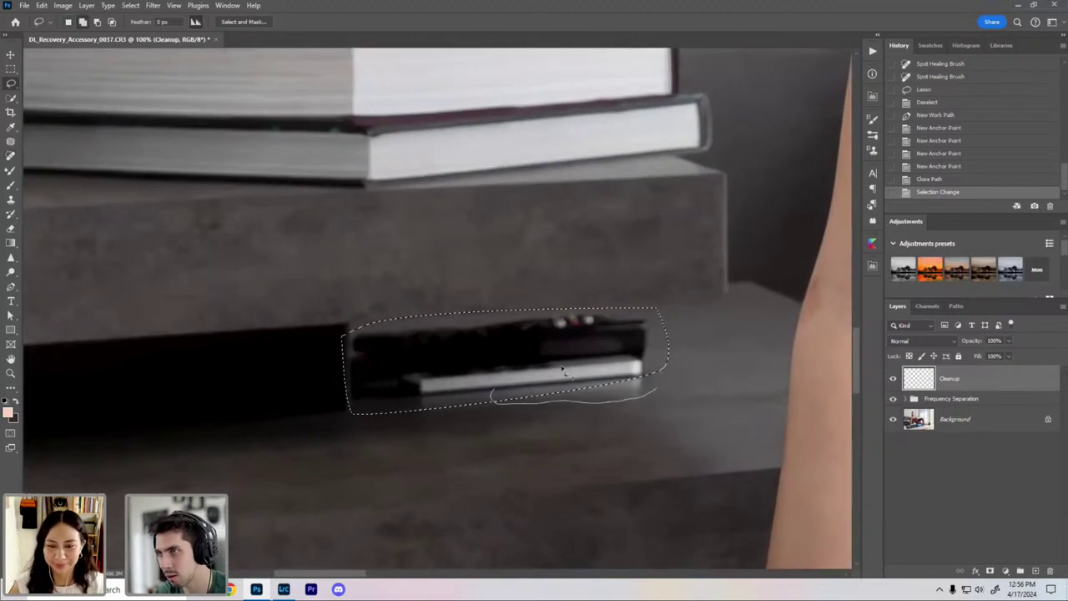
left_click_drag(562, 370, 537, 356)
Step: Run Generative Fill with an empty prompt on the selection to remove the black book from the coffee table's lower shelf
right_click(536, 355)
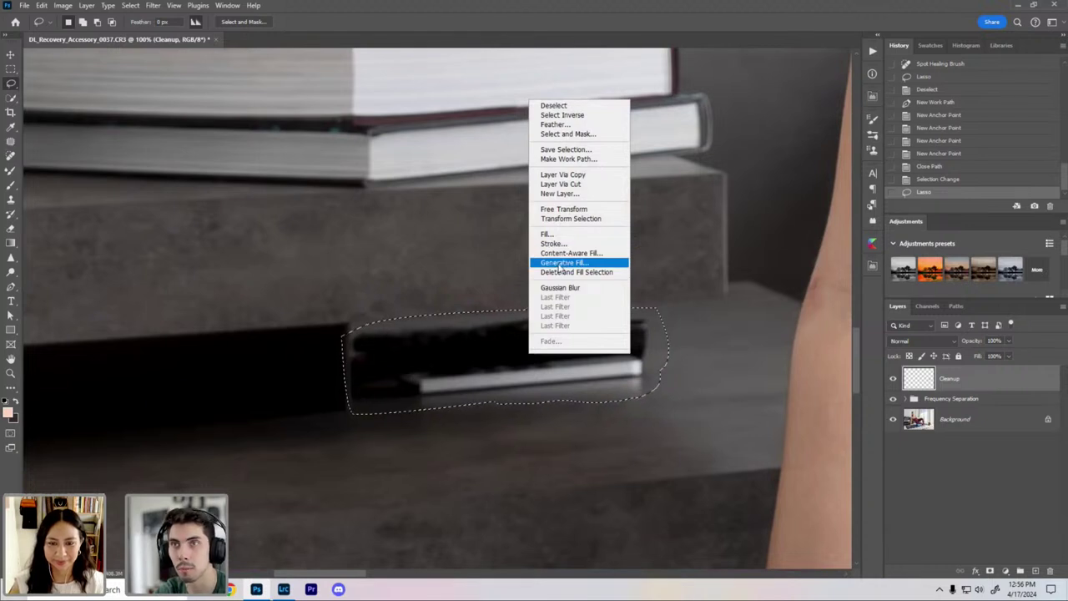
left_click(560, 262)
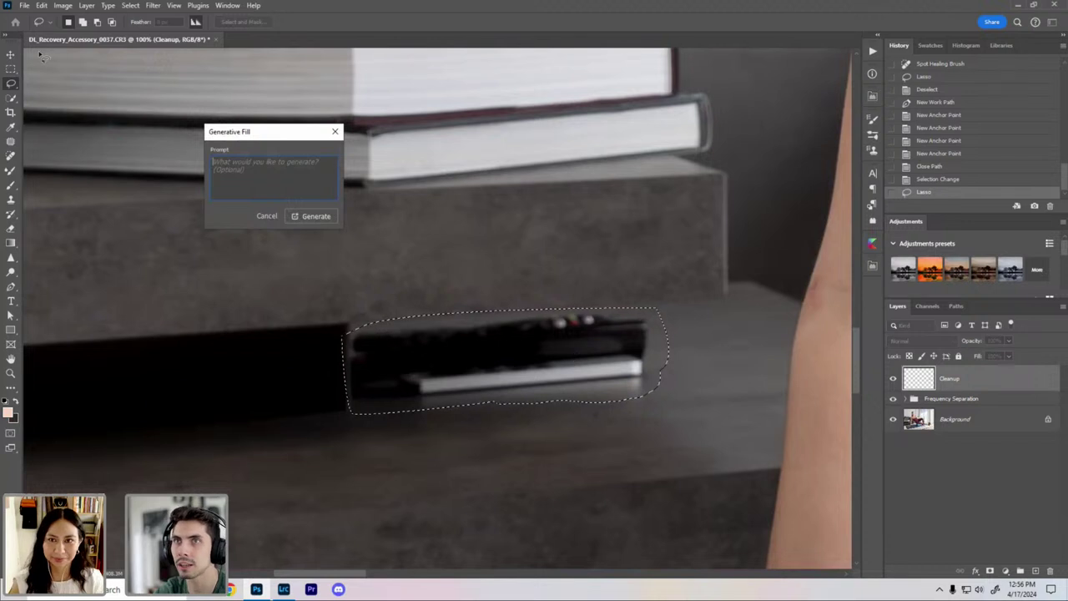
key("alt+e")
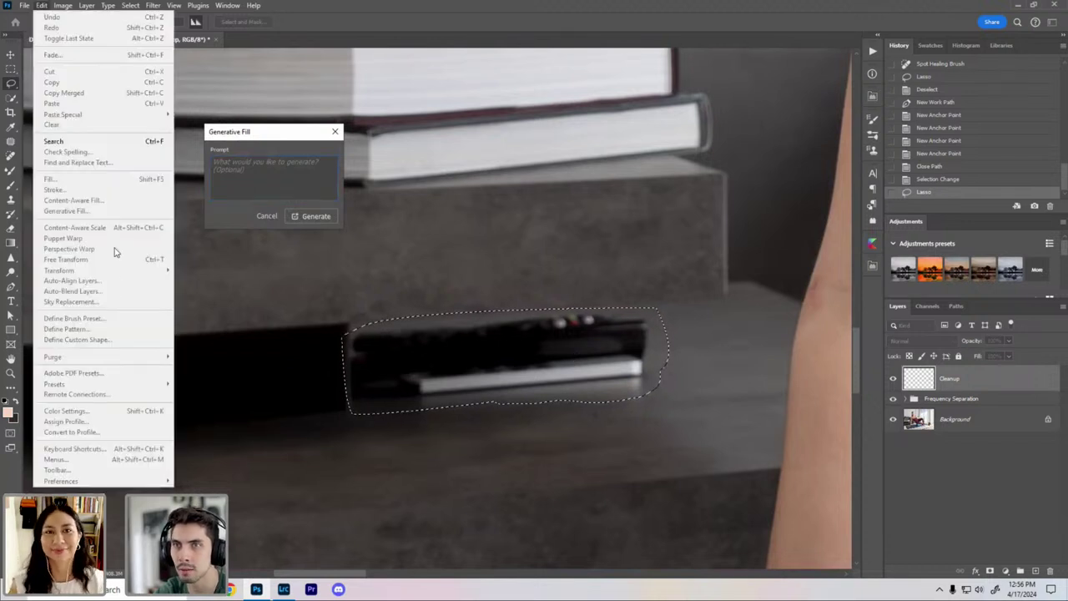
left_click(288, 194)
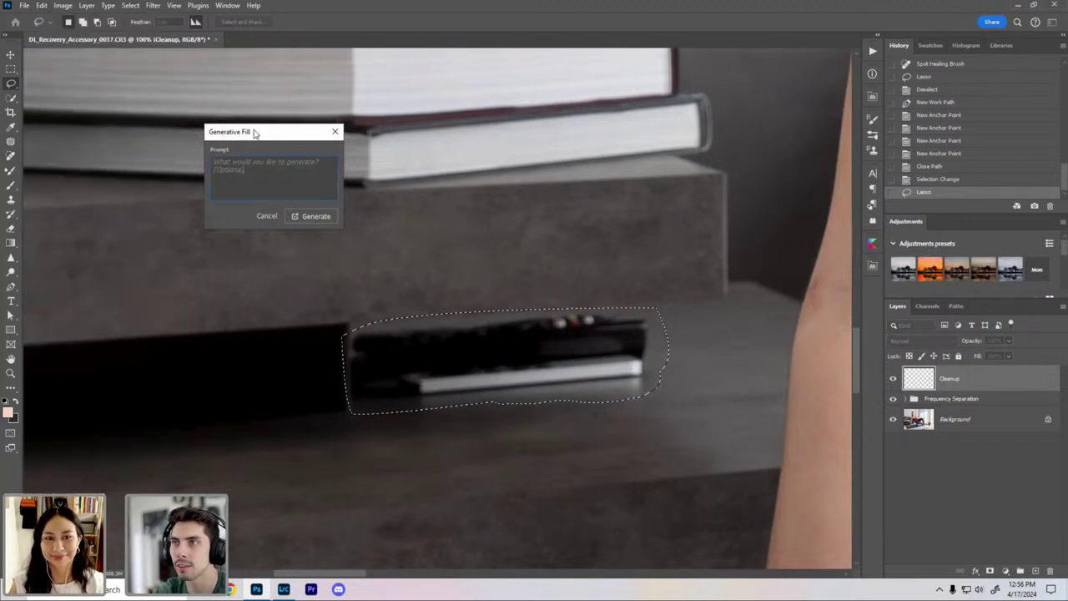
left_click_drag(255, 132, 592, 151)
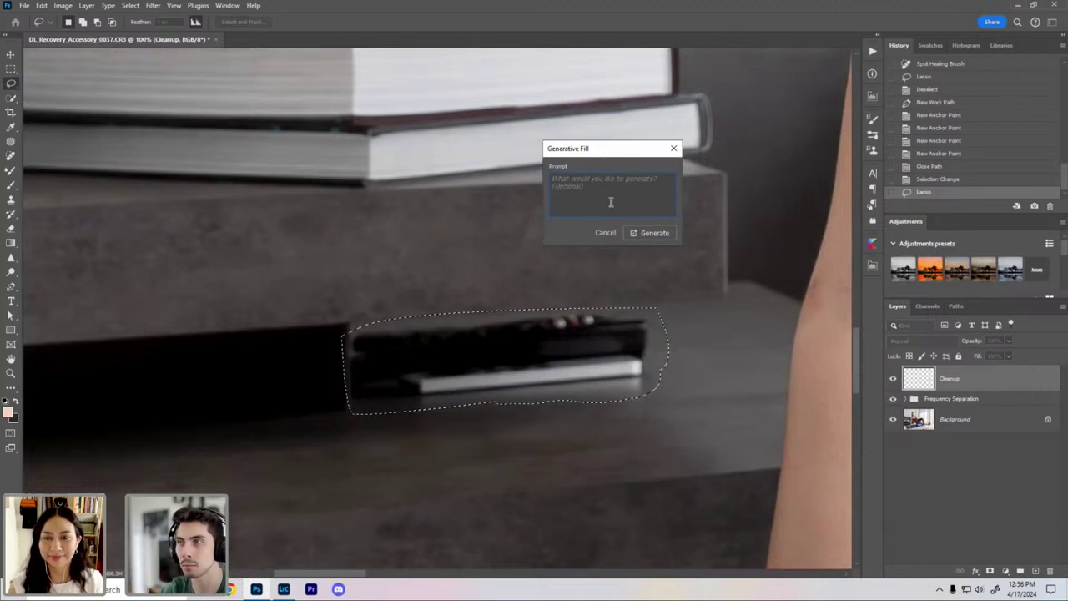
left_click(632, 234)
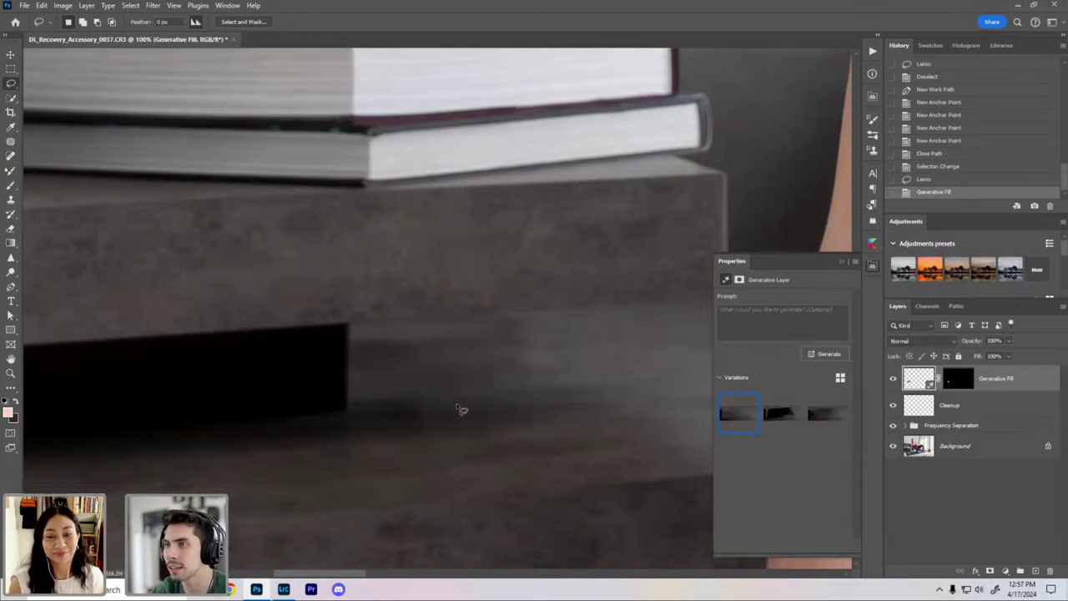
Step: Delete the layer mask from the Generative Fill layer
key("ctrl+minus")
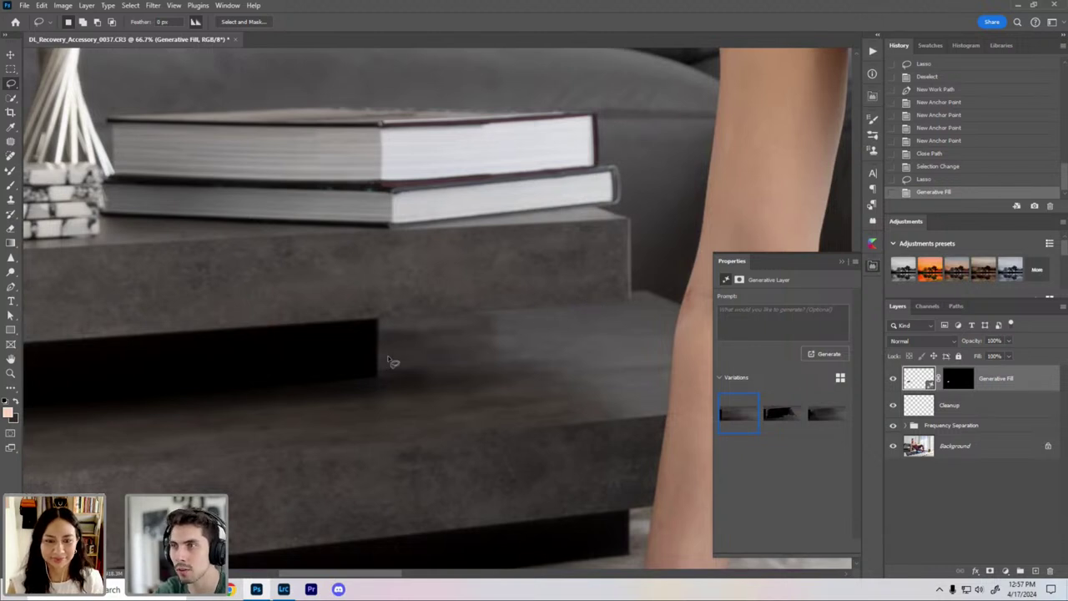
key("ctrl+minus")
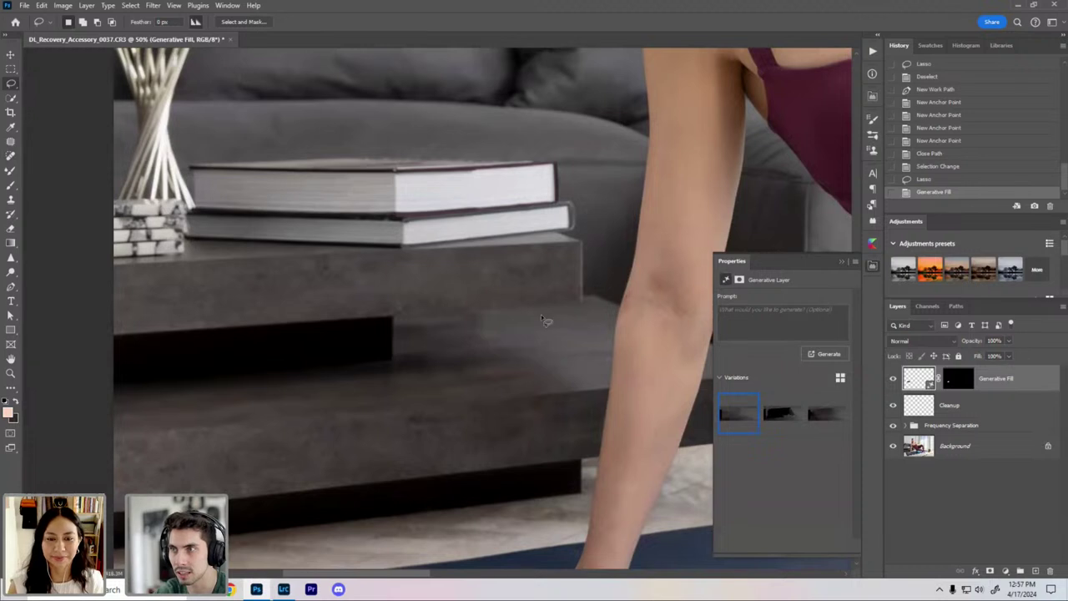
left_click(955, 379)
right_click(957, 396)
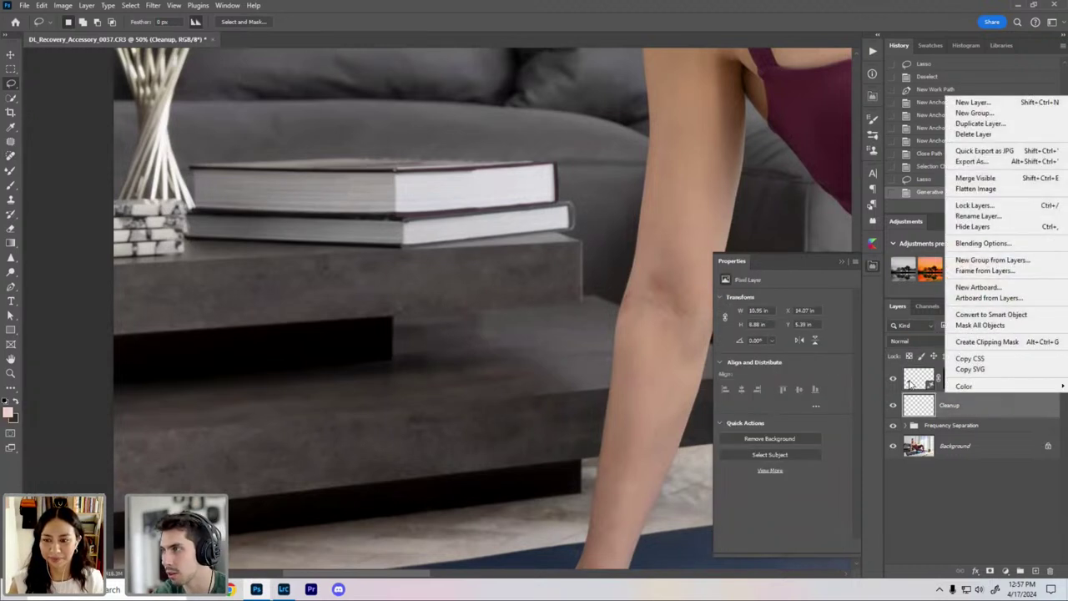
left_click(910, 382)
left_click(957, 382)
right_click(955, 383)
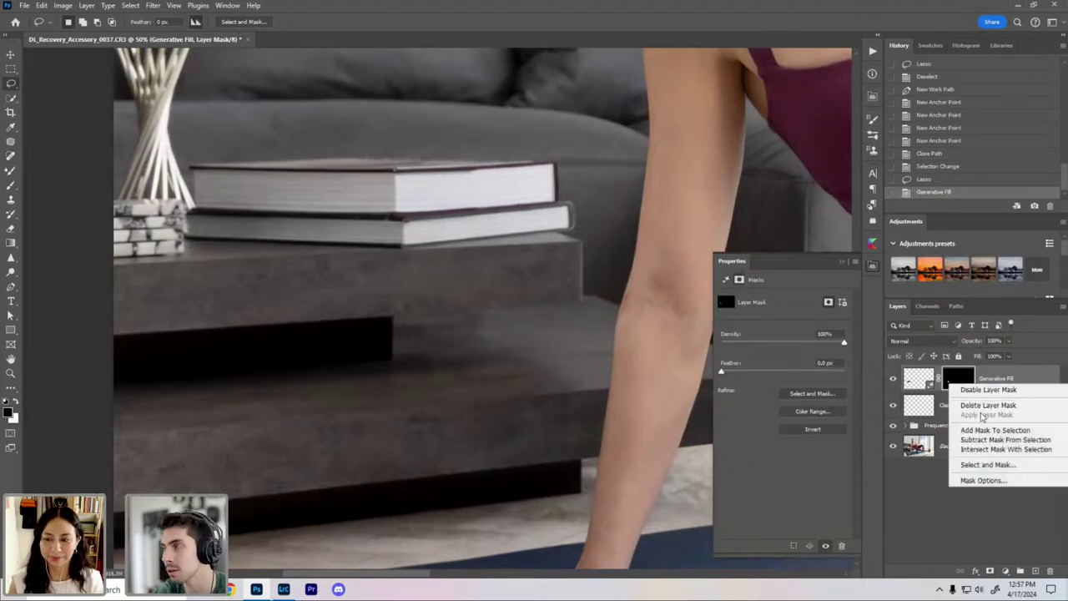
left_click(986, 405)
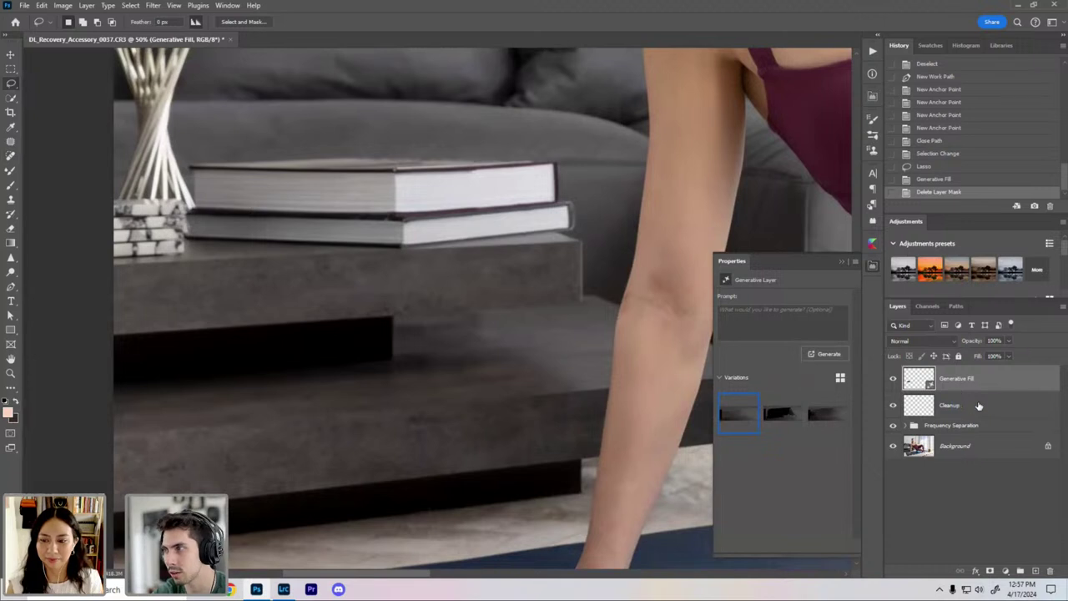
Step: Merge the Generative Fill layer with the Cleanup layer and rename the merged layer Cleanup
left_click(982, 408, "shift")
right_click(981, 407)
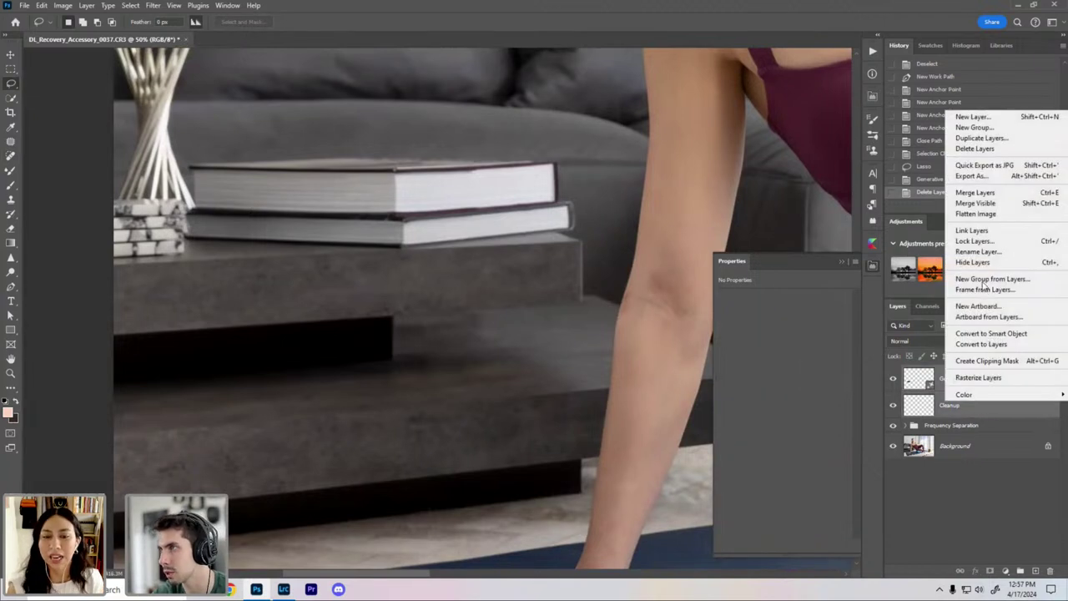
key("ctrl+e")
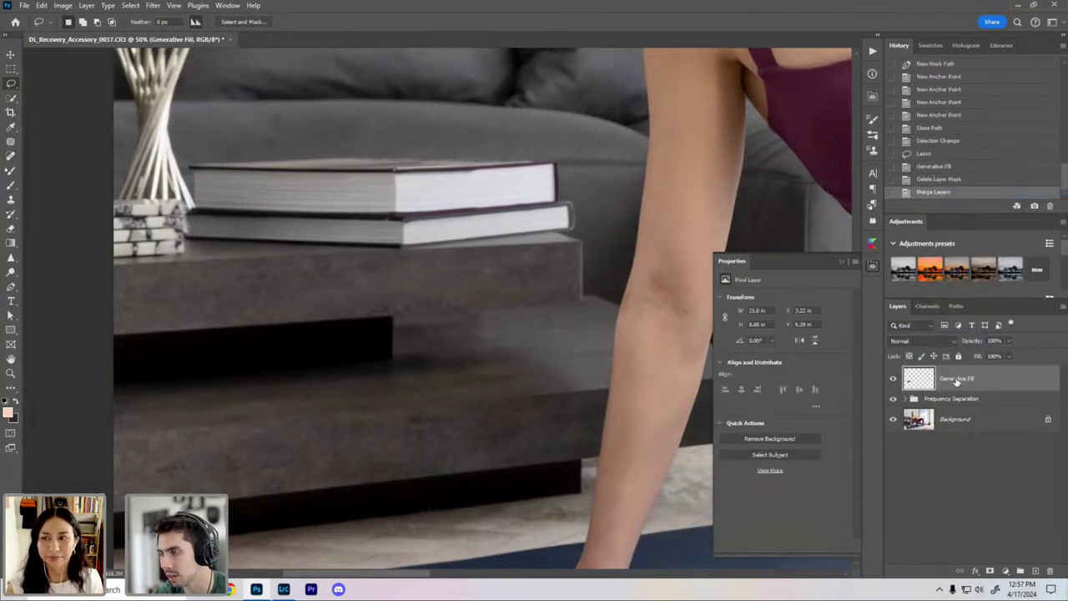
double_click(964, 382)
type("Cleanup")
key("Return")
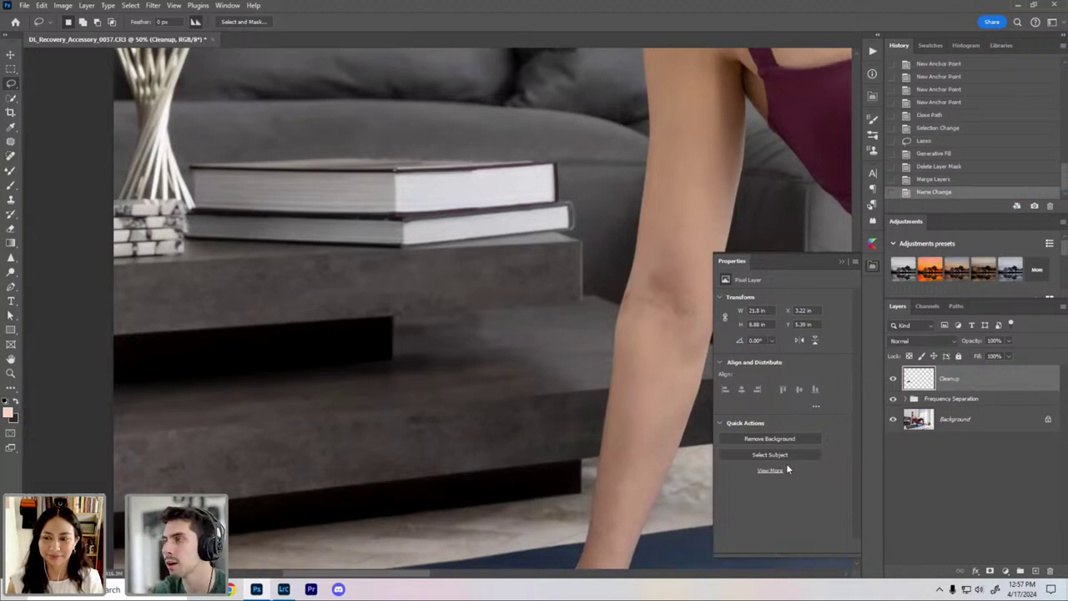
Step: Isolate the Cleanup layer to inspect its patches, restore the other layers, and compare the whole photo with and without the cleanup
left_click(893, 381, "alt")
key("ctrl+0")
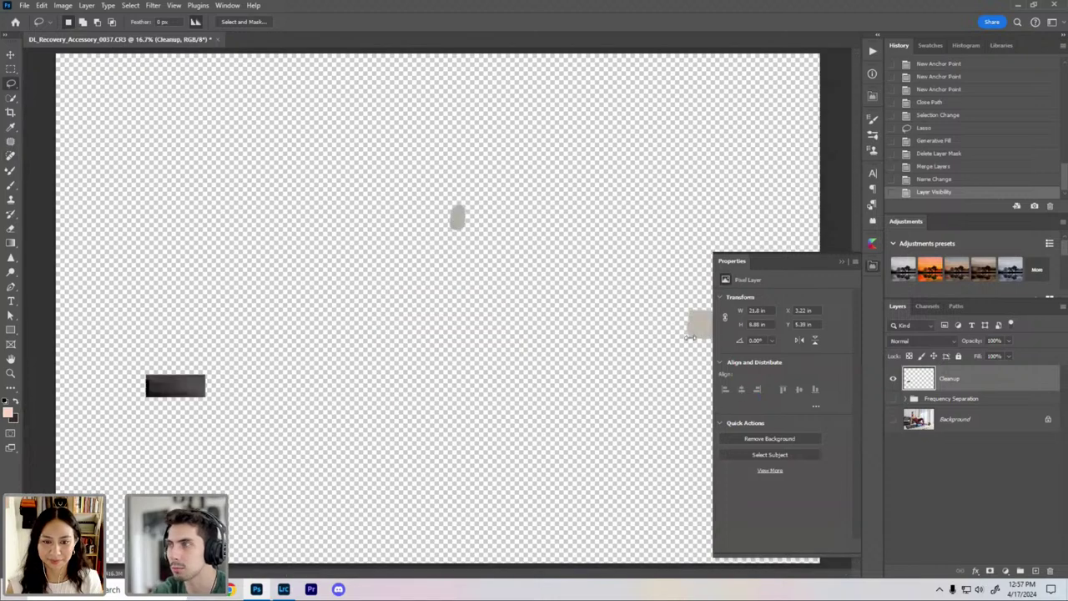
left_click(843, 262)
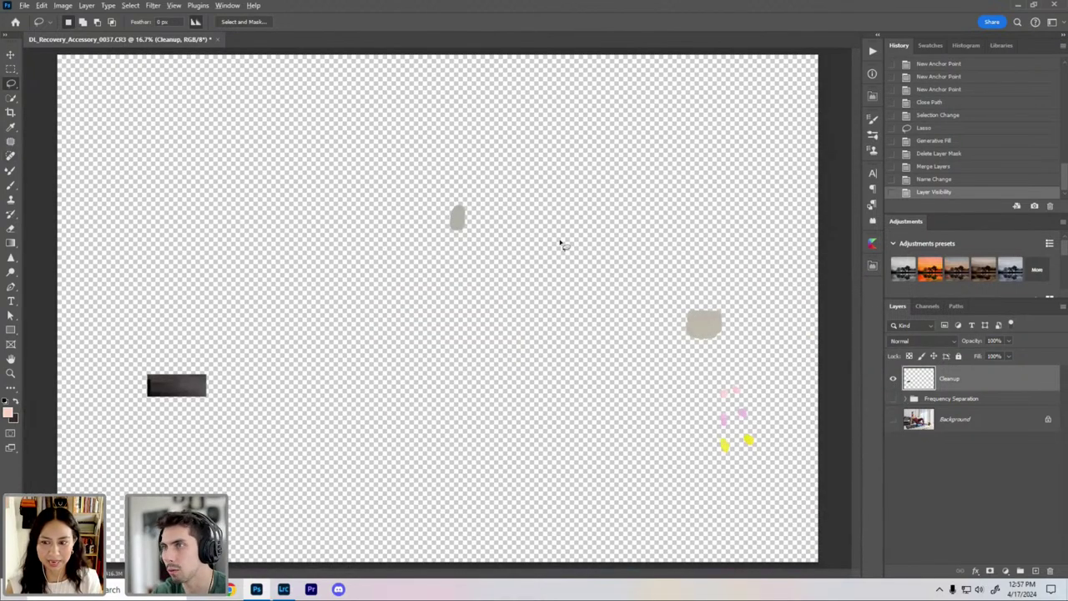
left_click(893, 378, "alt")
left_click(893, 381)
left_click(892, 382)
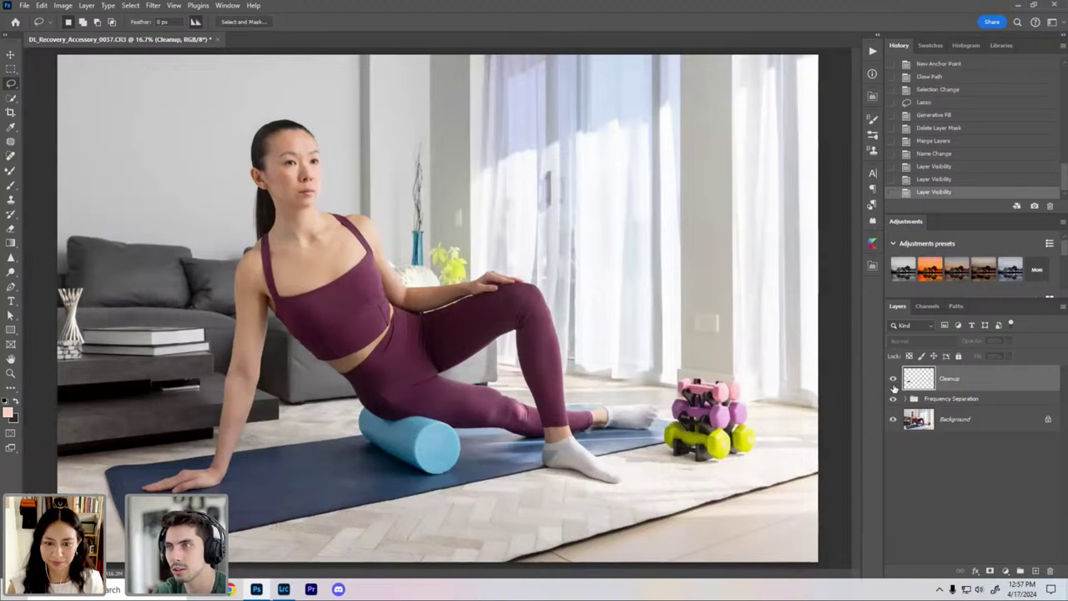
left_click(894, 385)
left_click(893, 382)
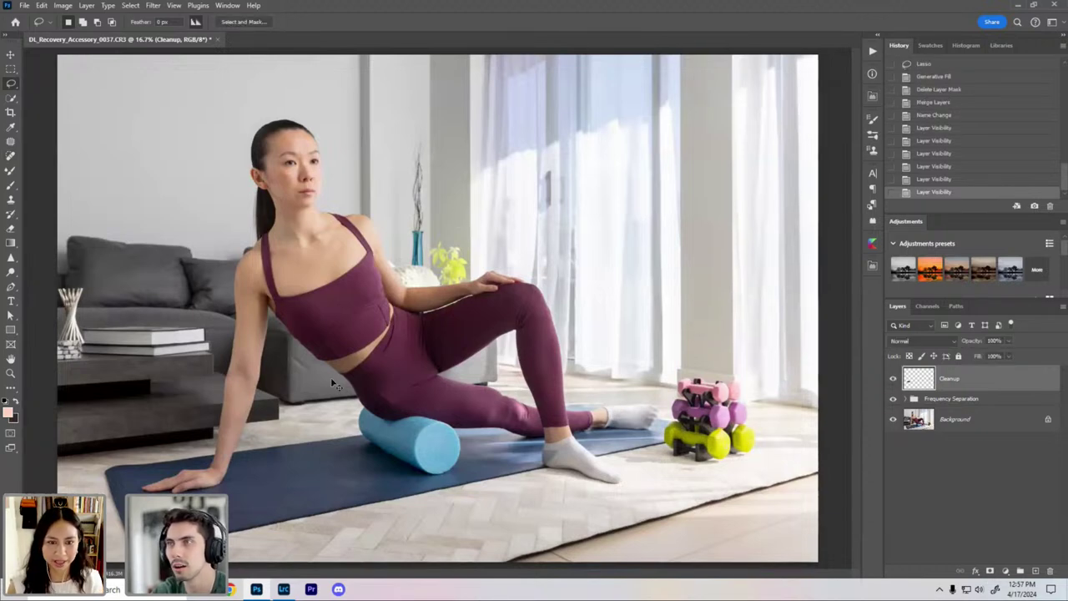
Step: Hide the Cleanup layer and bring the black book on the coffee table's lower shelf into close view
key("ctrl+plus")
key("ctrl+plus")
left_click_drag(432, 353, 579, 265)
key("ctrl+plus")
key("ctrl+plus")
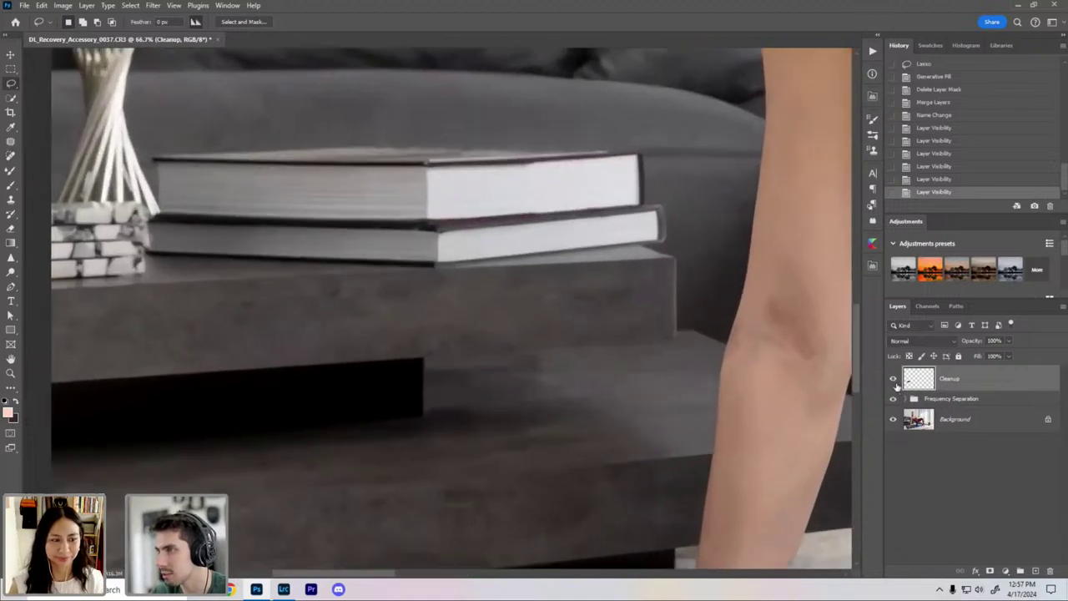
left_click(893, 382)
Step: Create a new layer named Erase Test directly above the Frequency Separation group
left_click(1022, 404)
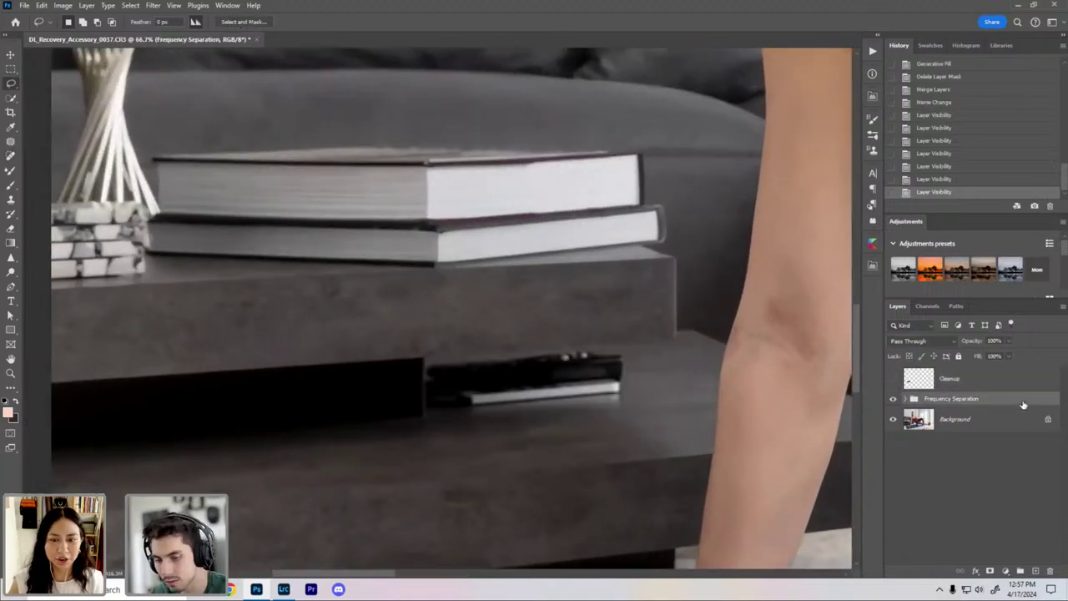
key("ctrl+shift+n")
type("C")
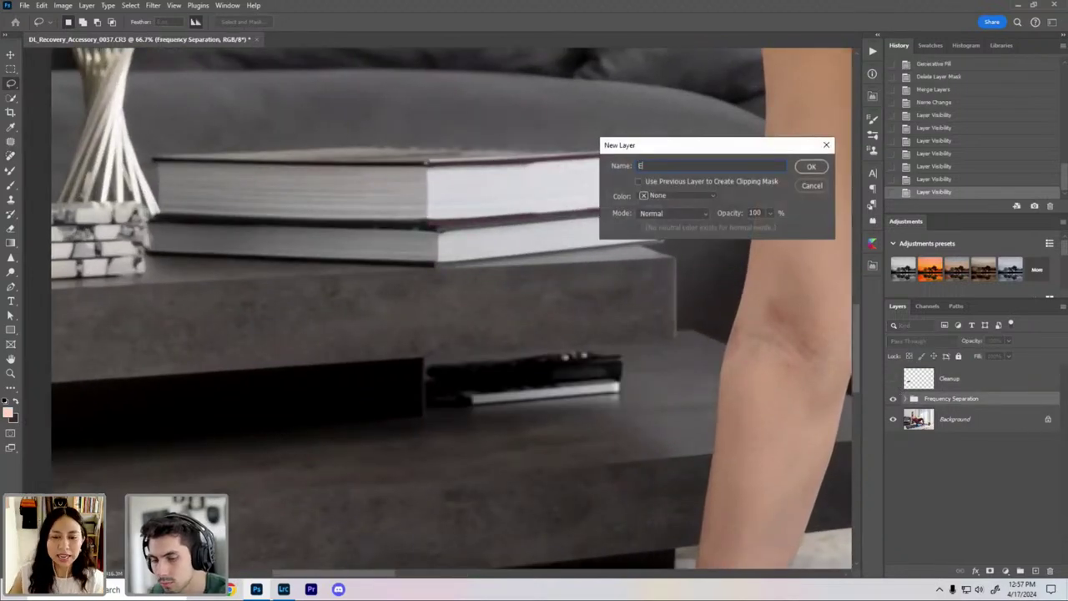
type("rase Test")
key("Return")
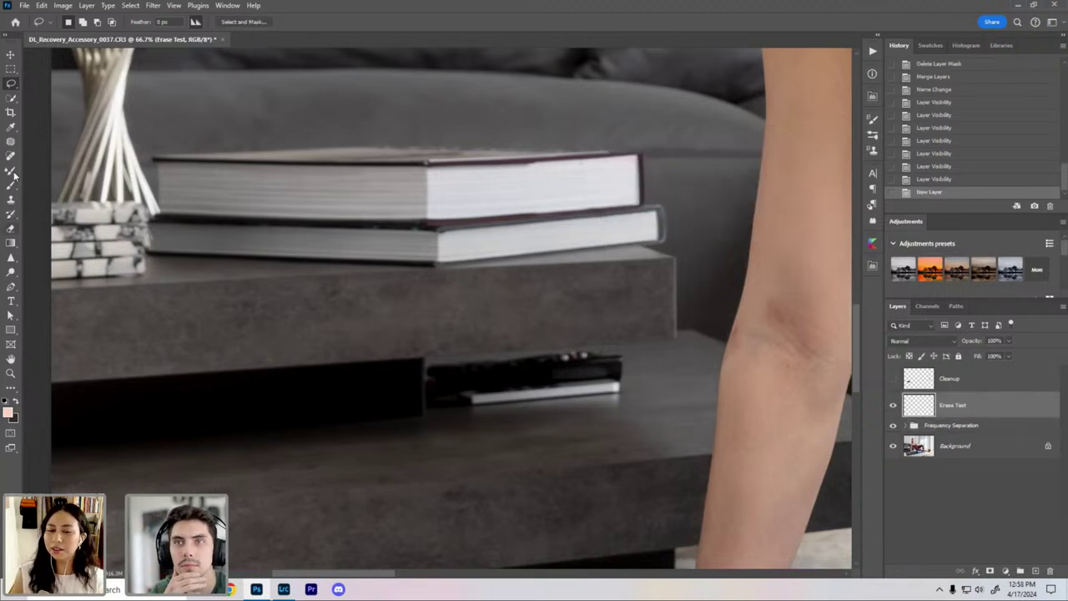
left_click(10, 215)
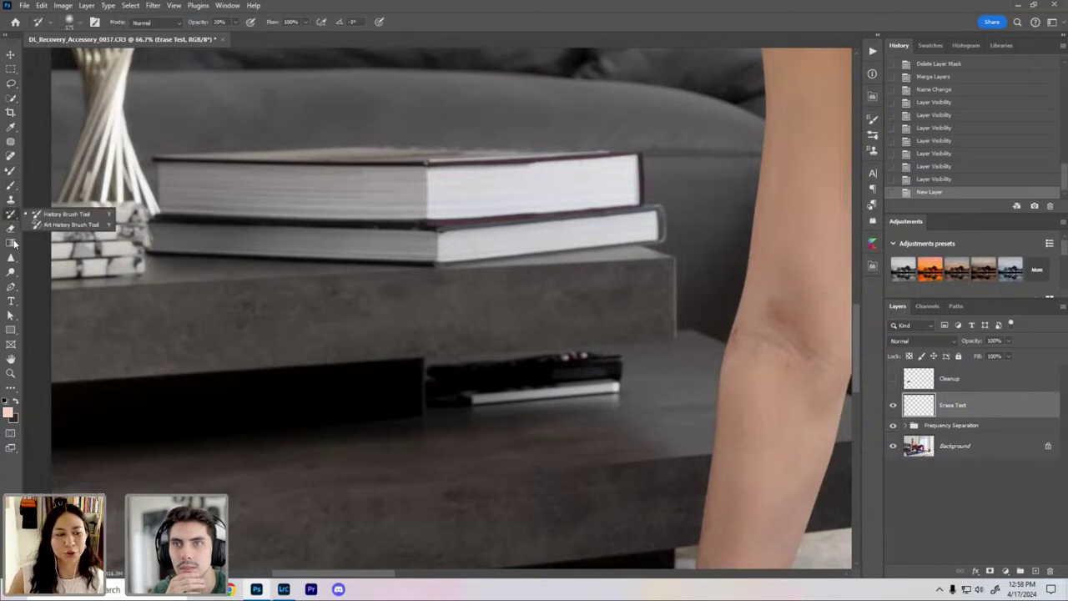
left_click(11, 229)
left_click(10, 273)
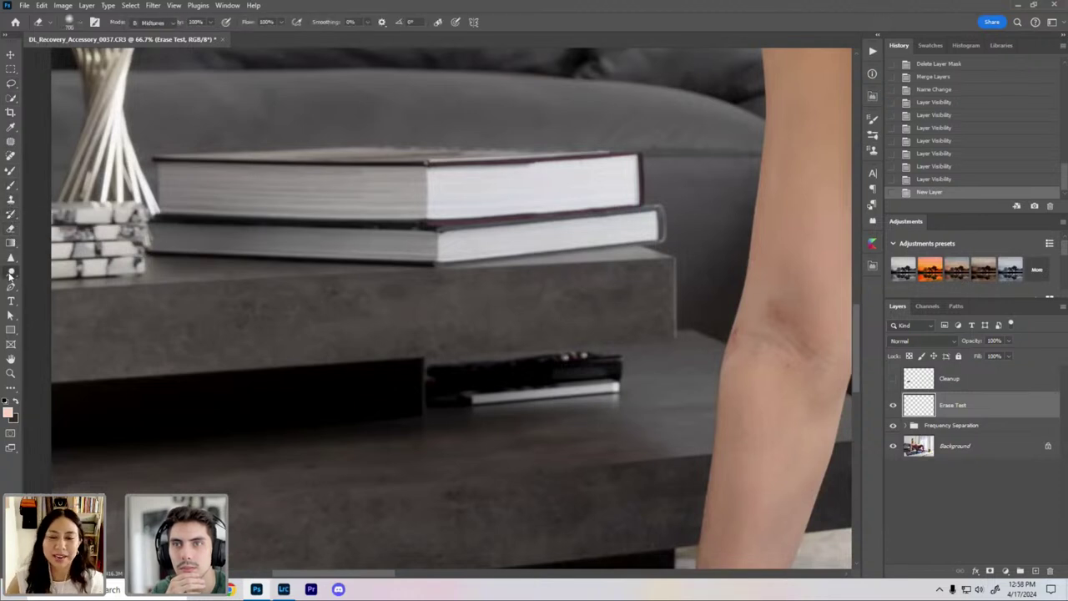
left_click(11, 387)
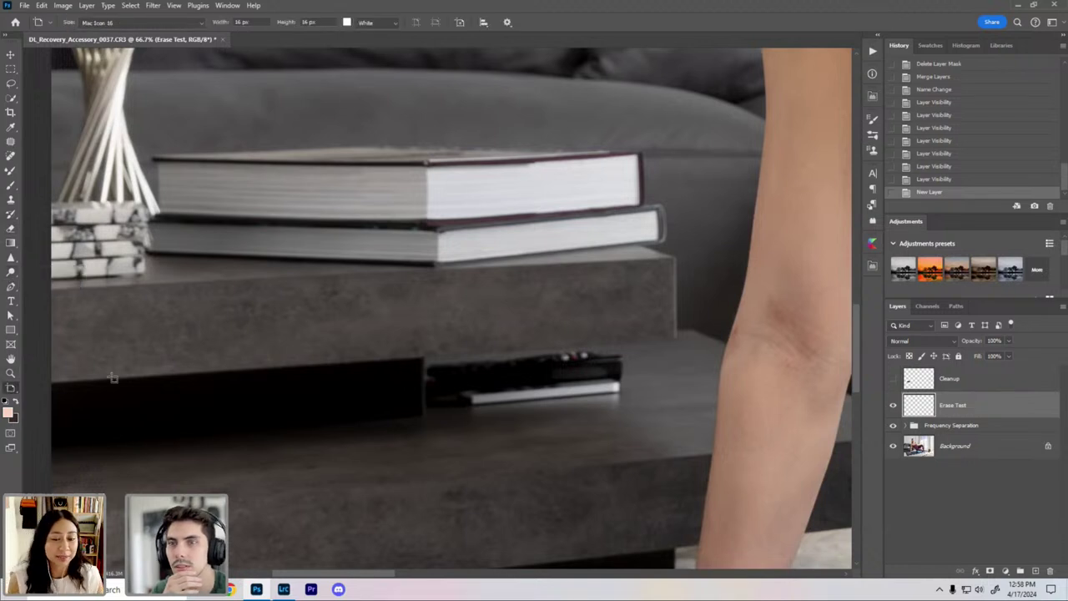
Step: Customize the toolbar by moving the Remove Tool from the extra tools into its own slot above the Path Selection Tool
left_click(13, 392)
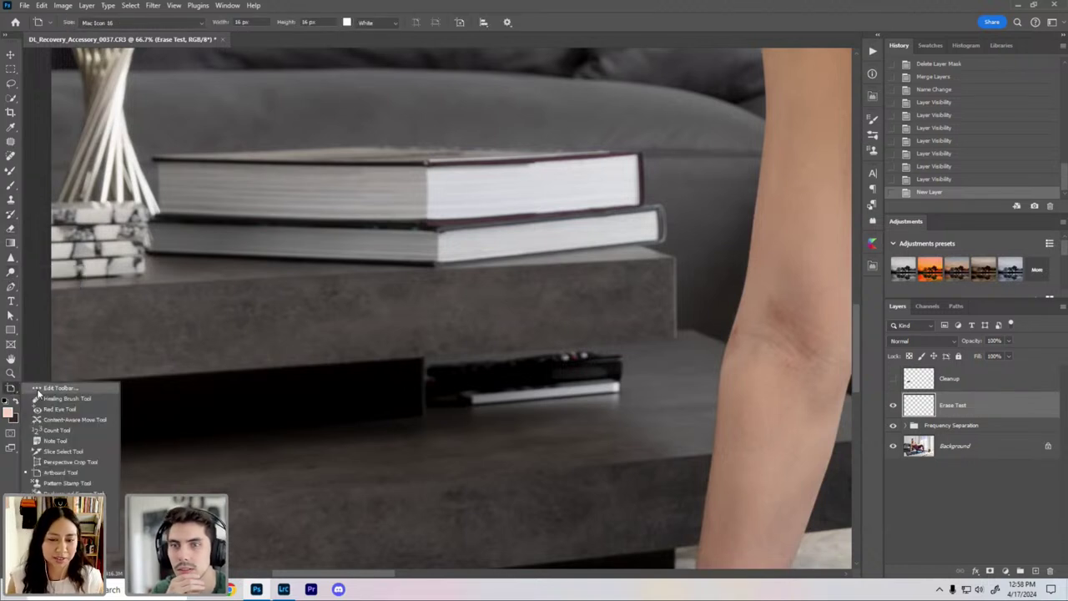
left_click(55, 390)
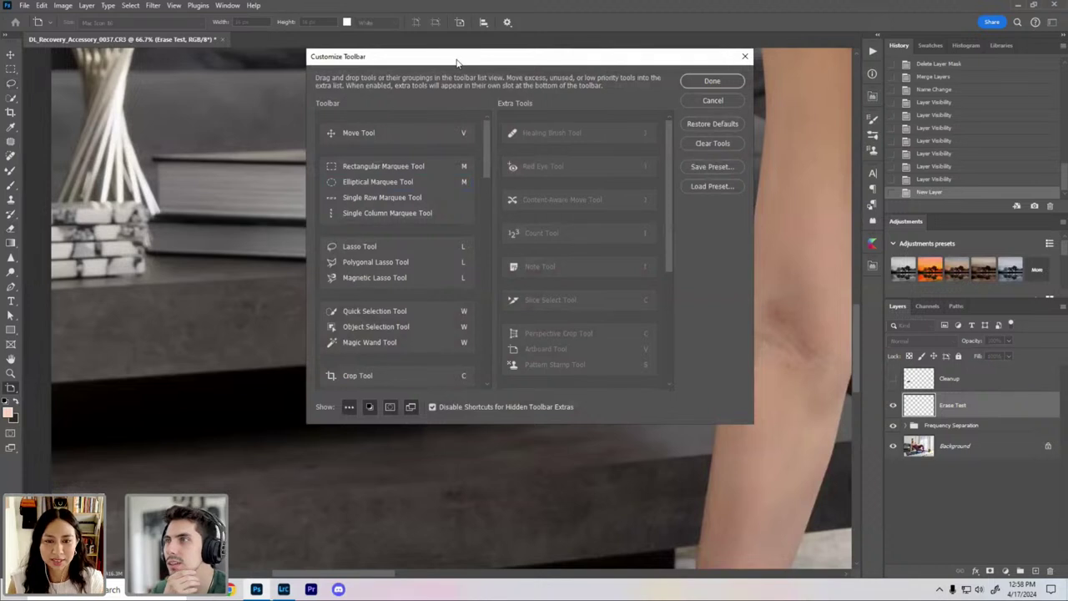
left_click_drag(457, 63, 581, 96)
left_click_drag(612, 197, 608, 277)
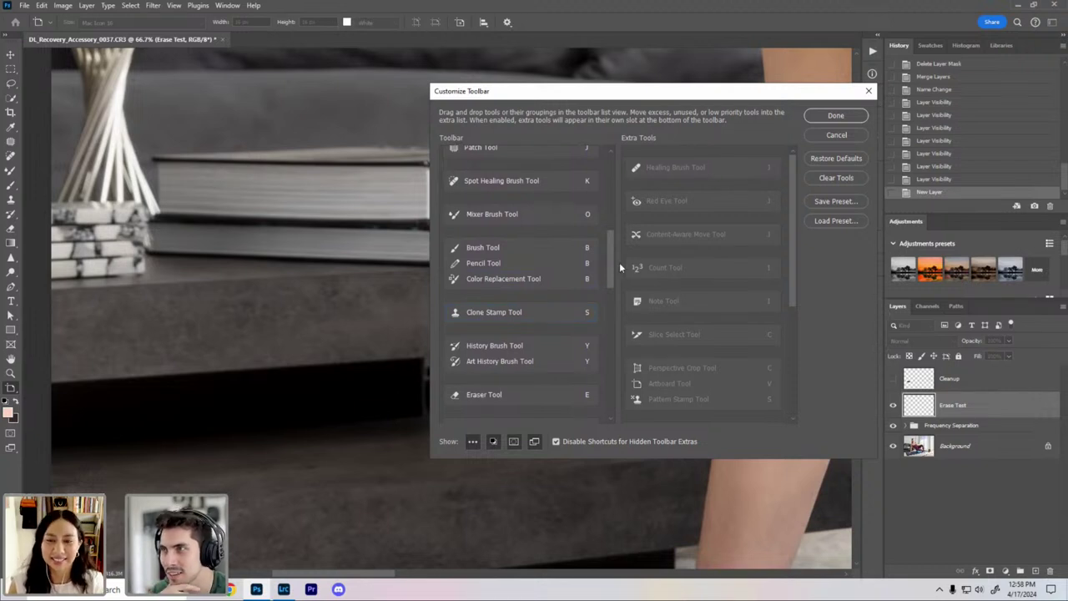
left_click_drag(610, 265, 605, 392)
left_click_drag(790, 265, 779, 357)
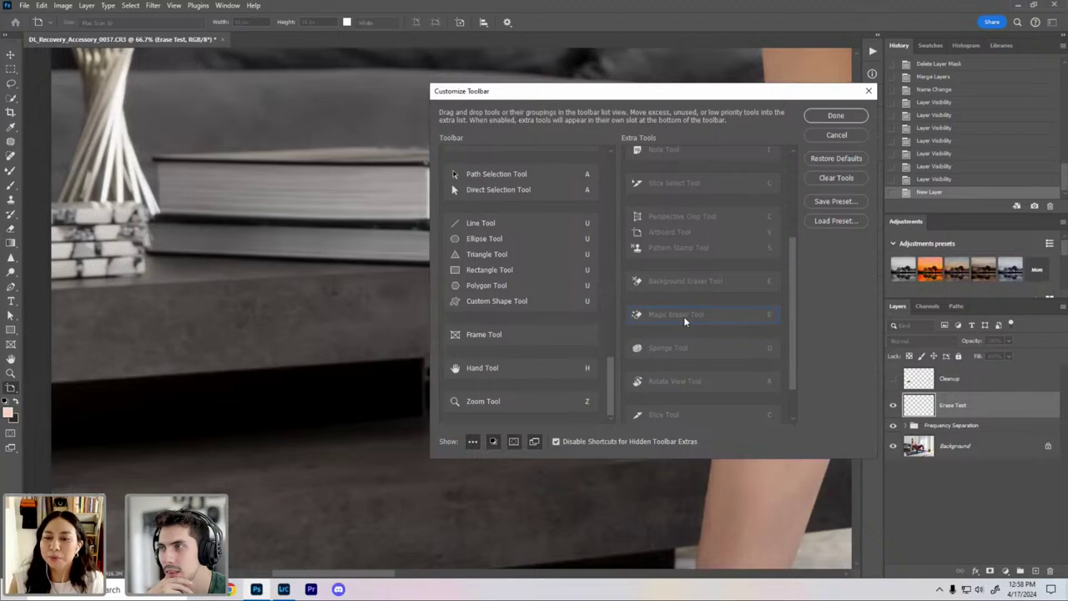
left_click_drag(789, 320, 782, 350)
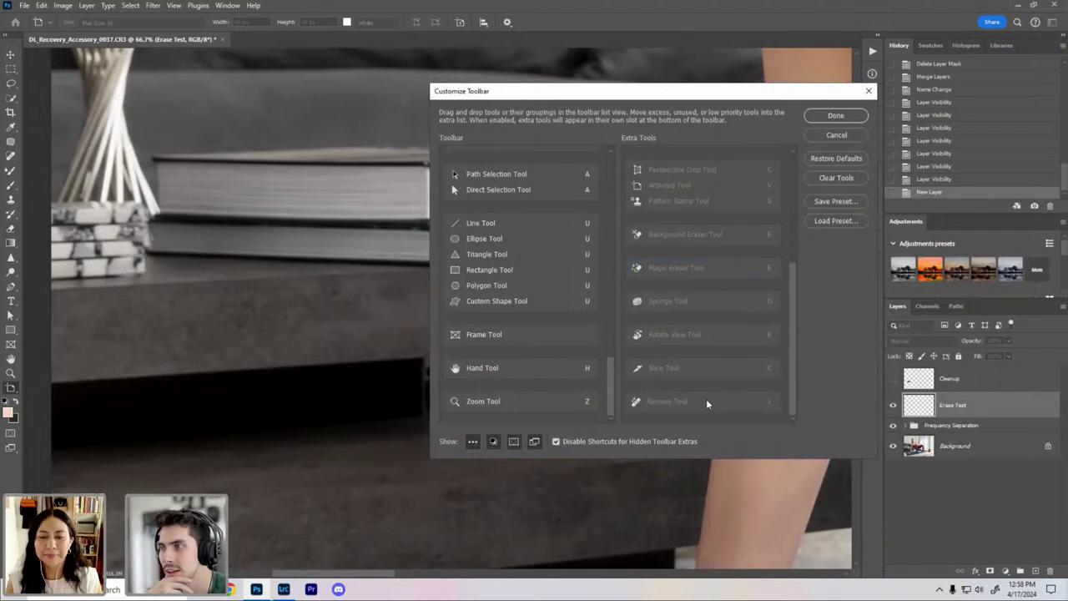
left_click_drag(664, 399, 507, 167)
left_click(835, 116)
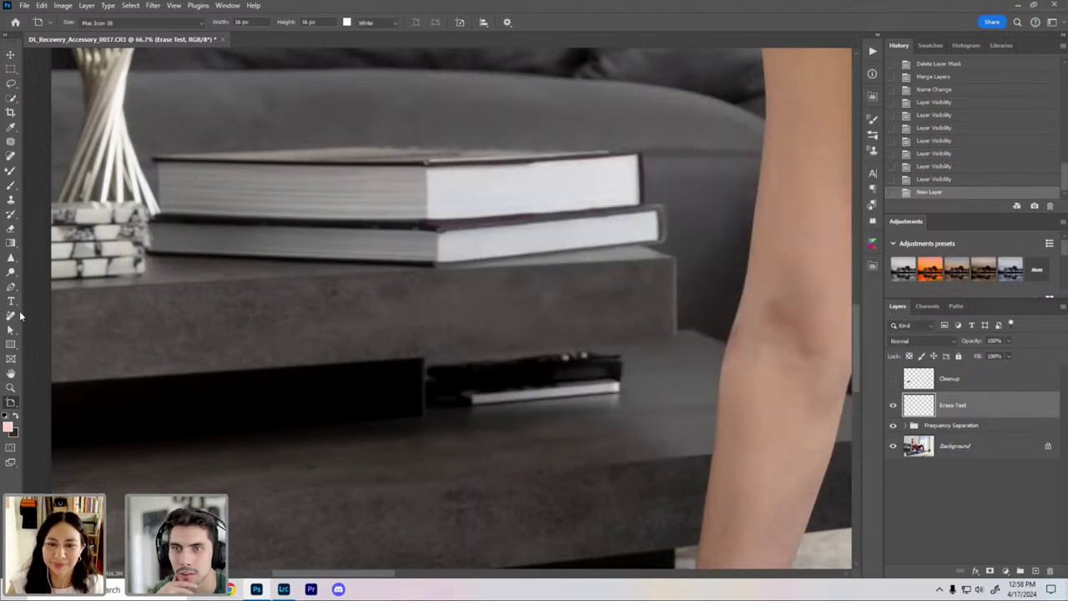
Step: Activate the Remove Tool, dismiss its usage tip and set the brush size to 100
left_click(11, 317)
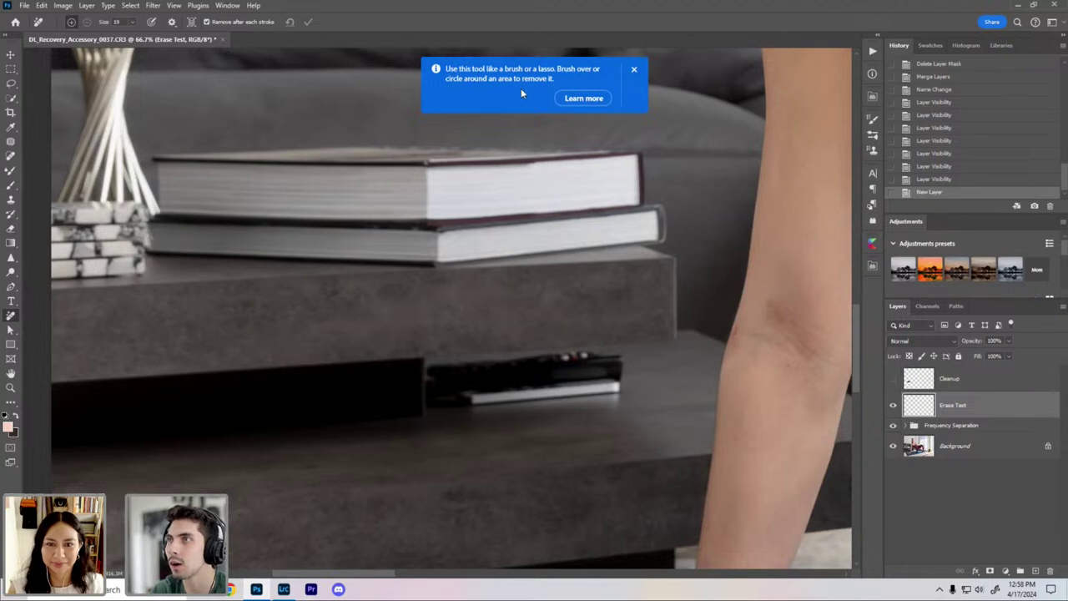
left_click(633, 70)
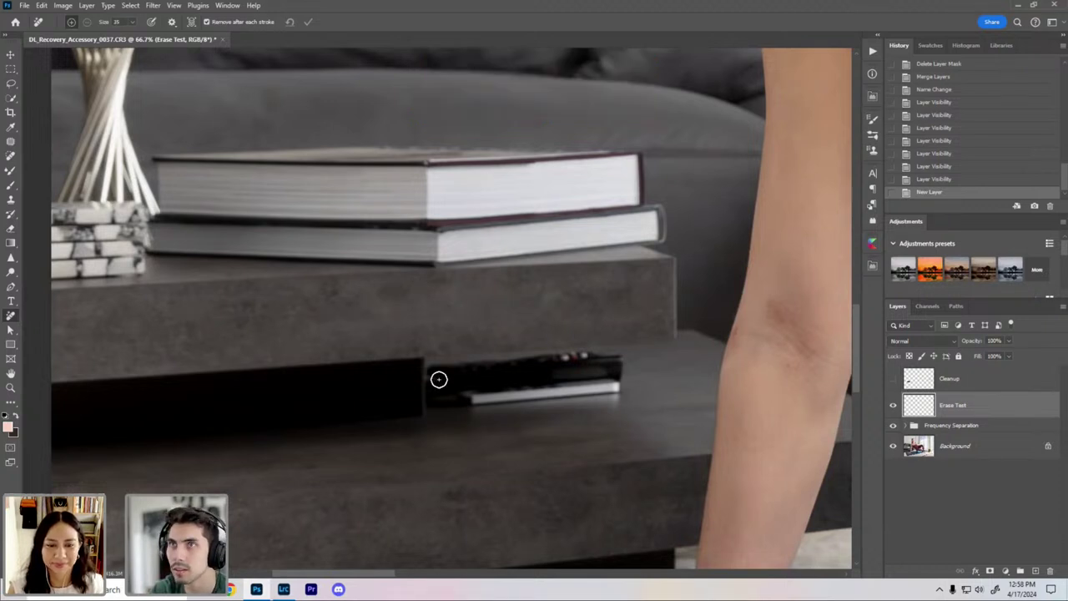
key("bracketright")
key("bracketright")
key("bracketright")
key("bracketright")
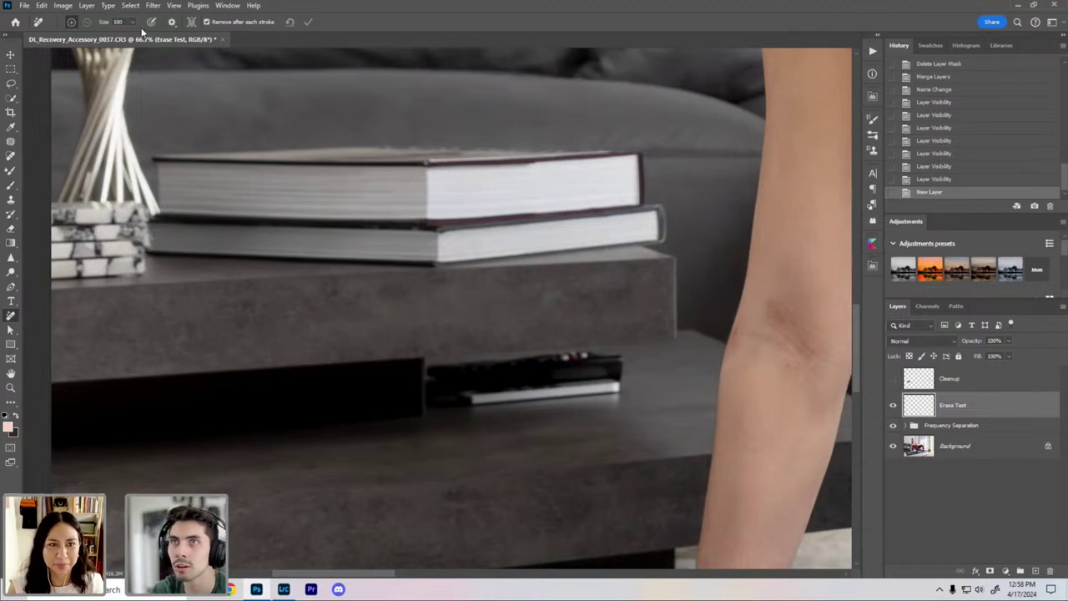
Step: Try to remove the black book on the lower shelf with the Remove Tool on the empty Erase Test layer
mouse_move(441, 372)
left_mouse_down()
mouse_move(462, 398)
mouse_move(493, 375)
mouse_move(607, 364)
mouse_move(586, 387)
mouse_move(457, 404)
left_mouse_up()
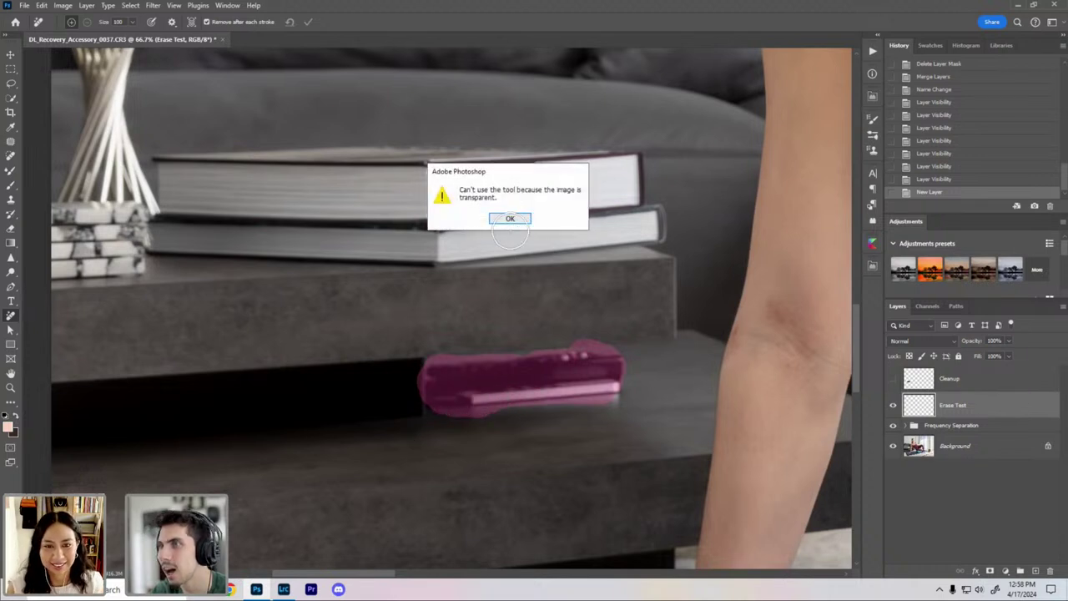
left_click(511, 218)
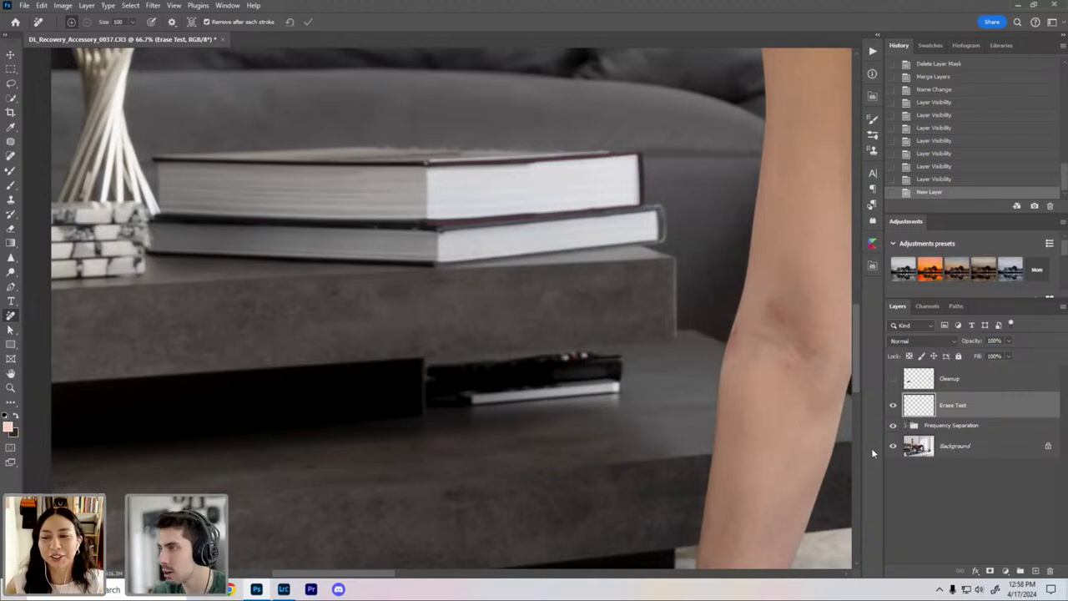
Step: Duplicate the Frequency Separation group, merge the copy into a single layer and check it in isolation
left_click(942, 425)
key("ctrl+j")
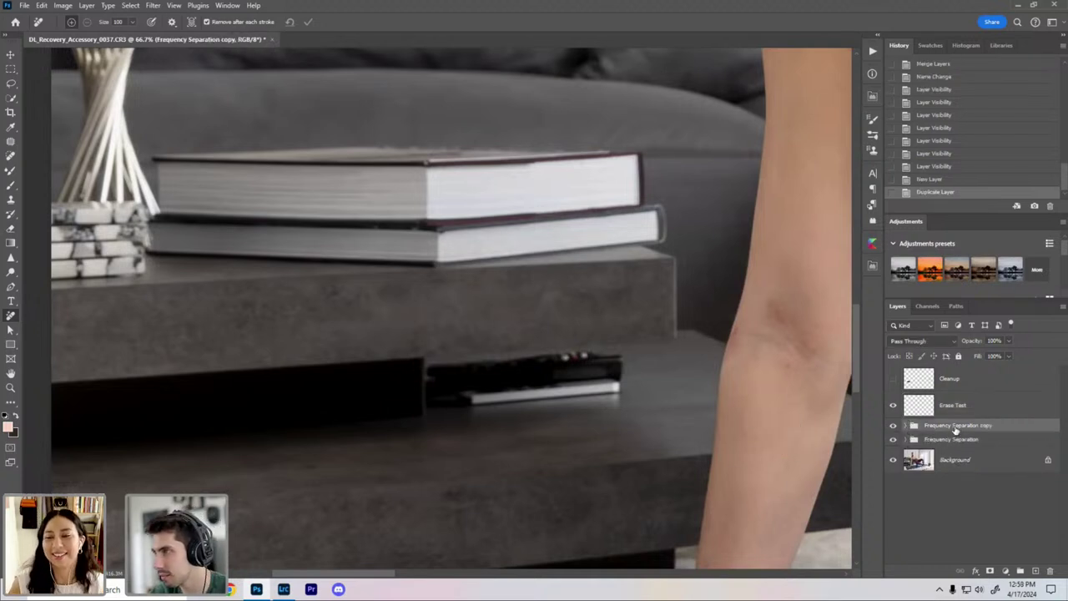
right_click(954, 426)
left_click(868, 451)
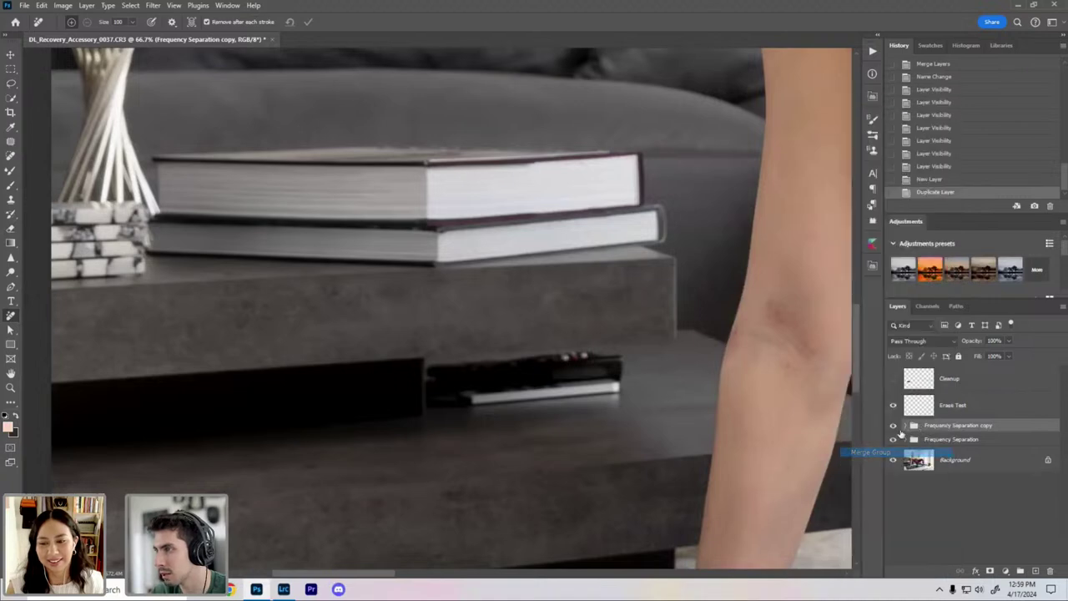
left_click(893, 432, "alt")
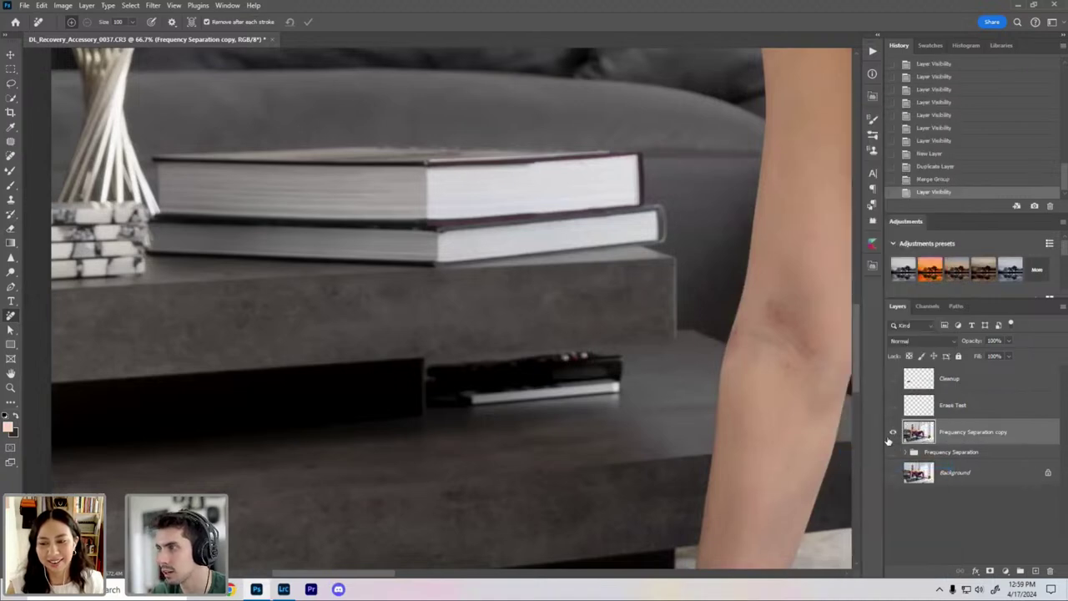
key("ctrl+0")
left_click(891, 432, "alt")
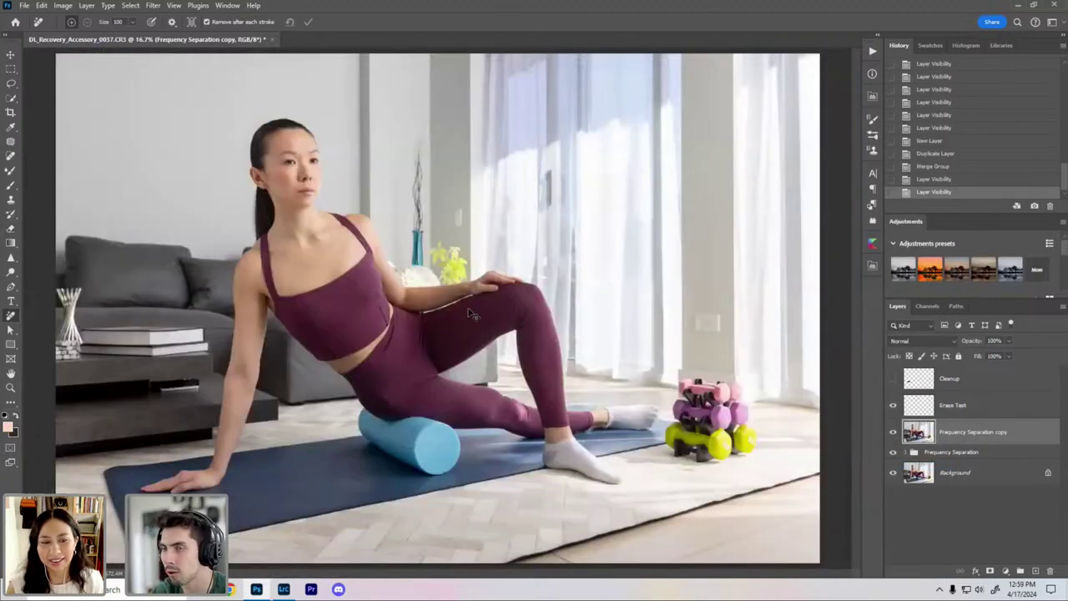
Step: Remove the black book from the table's lower shelf on the merged copy, using the Remove Tool at brush size 125
key("ctrl+plus")
key("ctrl+plus")
left_click_drag(290, 372, 369, 348)
key("ctrl+plus")
key("ctrl+plus")
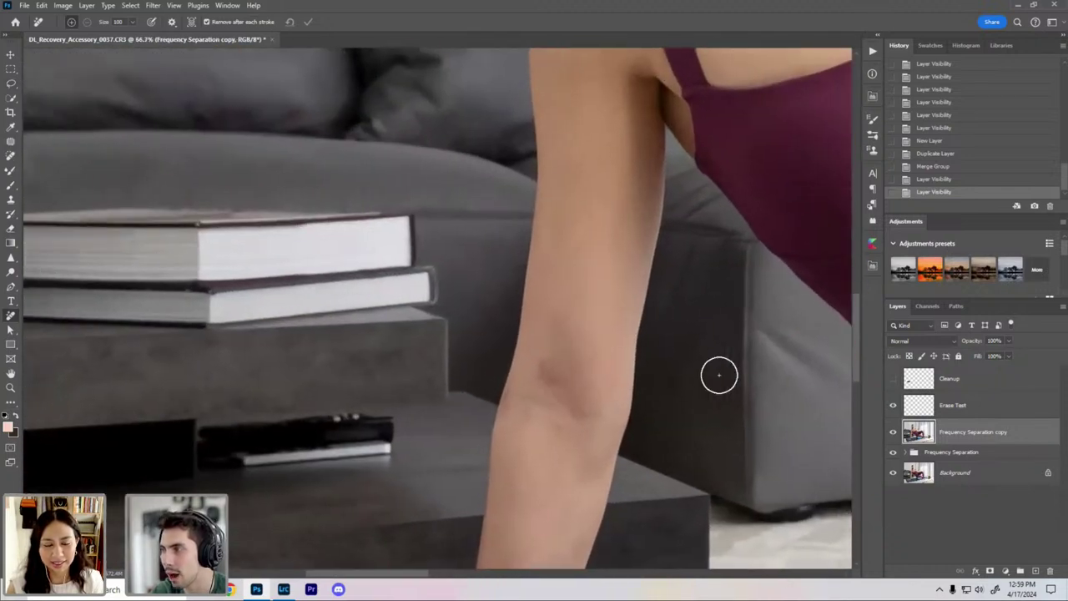
left_click_drag(720, 374, 895, 338)
key("ctrl+plus")
key("bracketright")
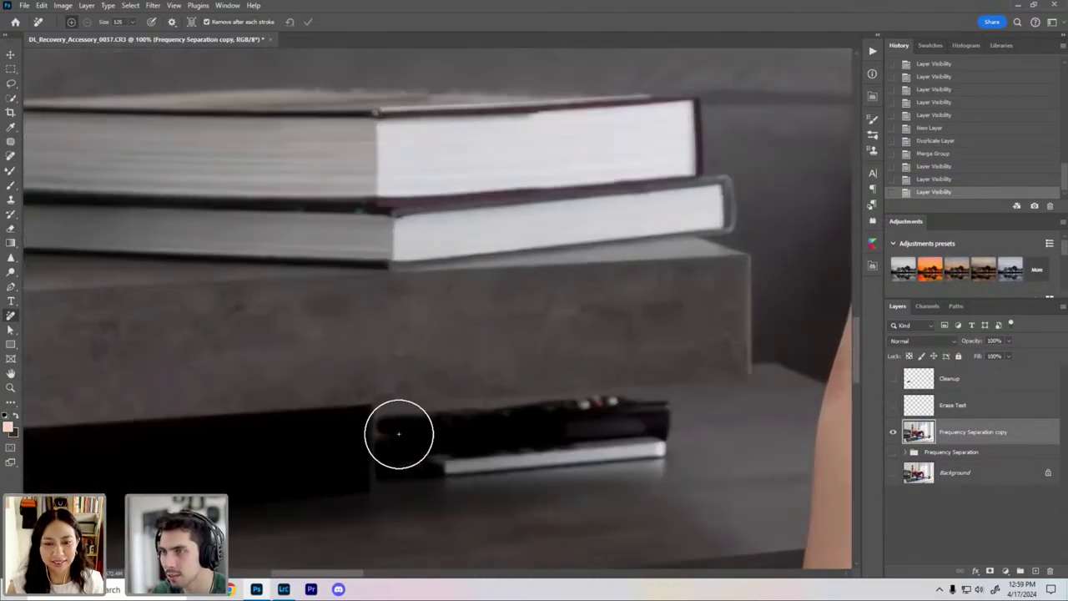
mouse_move(398, 434)
left_mouse_down()
mouse_move(442, 455)
mouse_move(472, 454)
mouse_move(487, 432)
mouse_move(646, 421)
mouse_move(655, 435)
mouse_move(499, 452)
left_mouse_up()
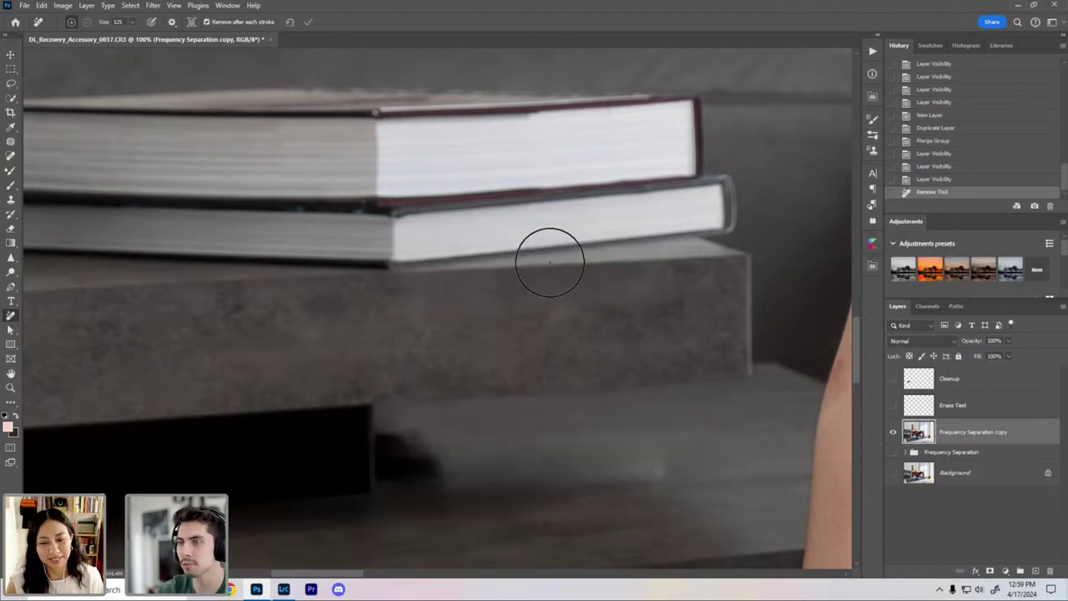
Step: Clean up the light trace and dark smudge left around the removed book with the Remove Tool at size 90
key("bracketleft")
key("bracketleft")
left_click(656, 467)
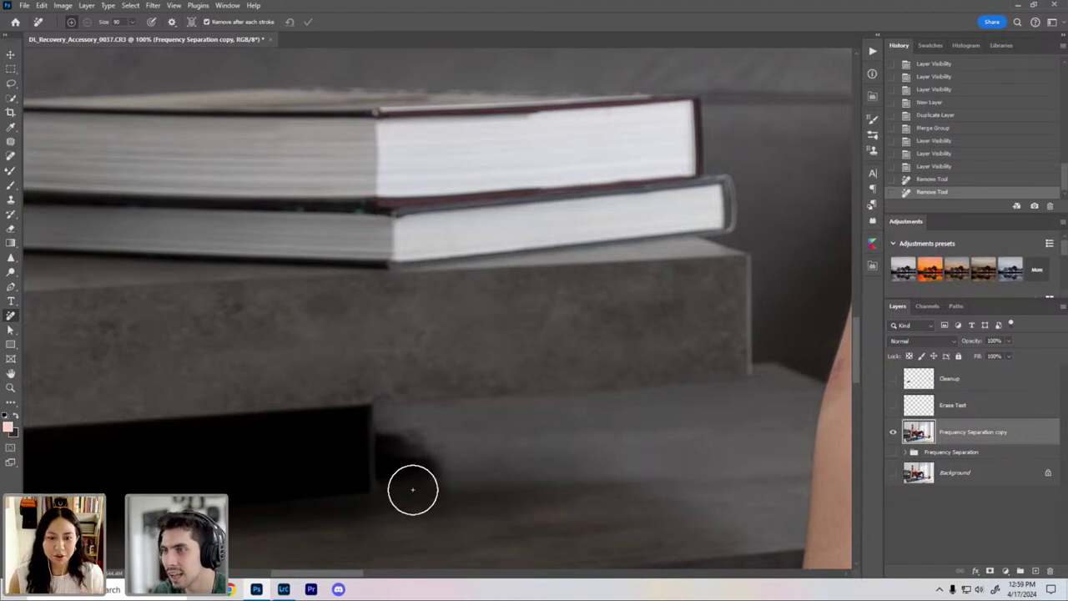
mouse_move(425, 469)
left_mouse_down()
mouse_move(422, 456)
mouse_move(395, 446)
mouse_move(386, 471)
left_mouse_up()
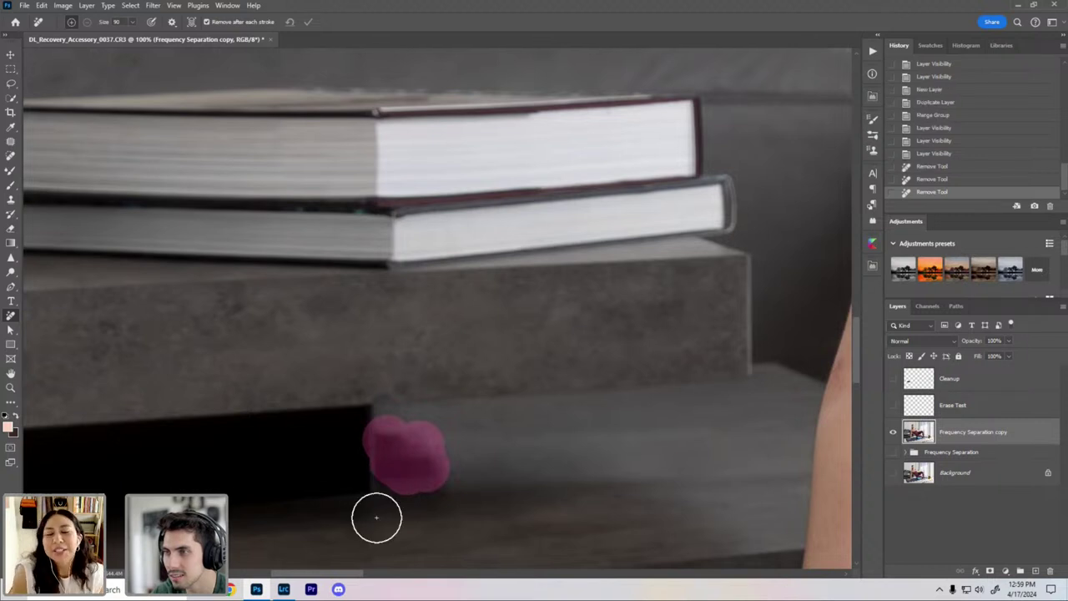
Step: View the whole photo and toggle the Cleanup layer to compare the two book removals, leaving the layer shown
key("ctrl+minus")
key("ctrl+minus")
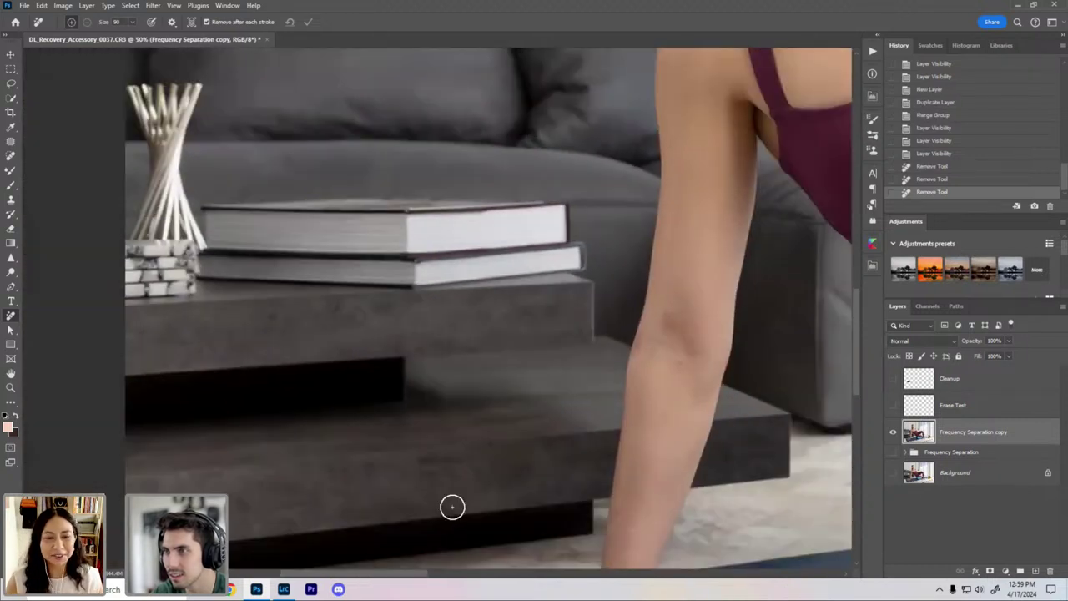
key("ctrl+minus")
key("ctrl+minus")
key("ctrl+minus")
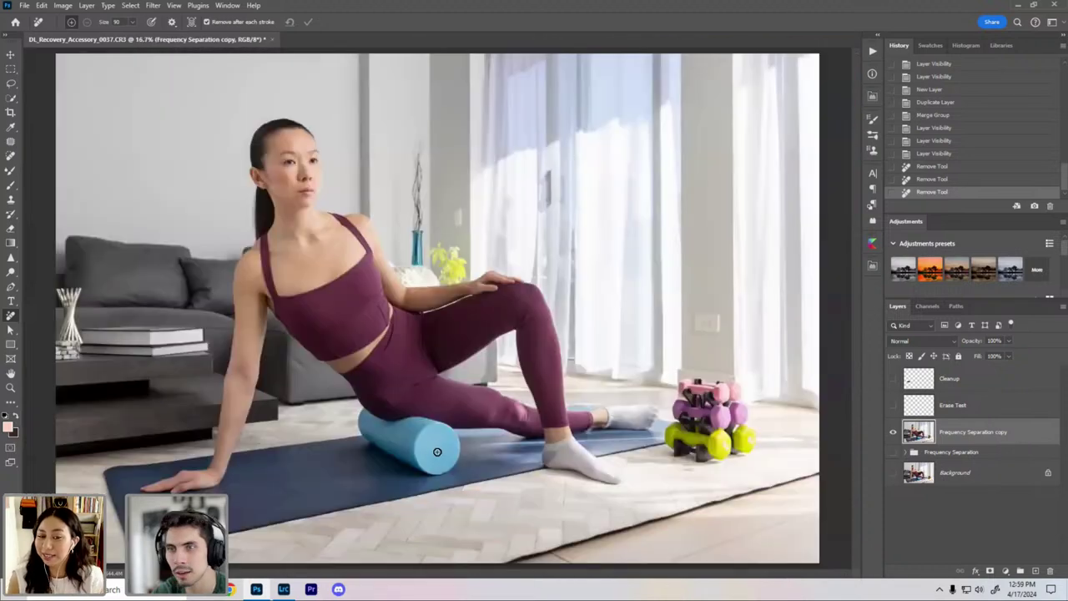
left_click(891, 380)
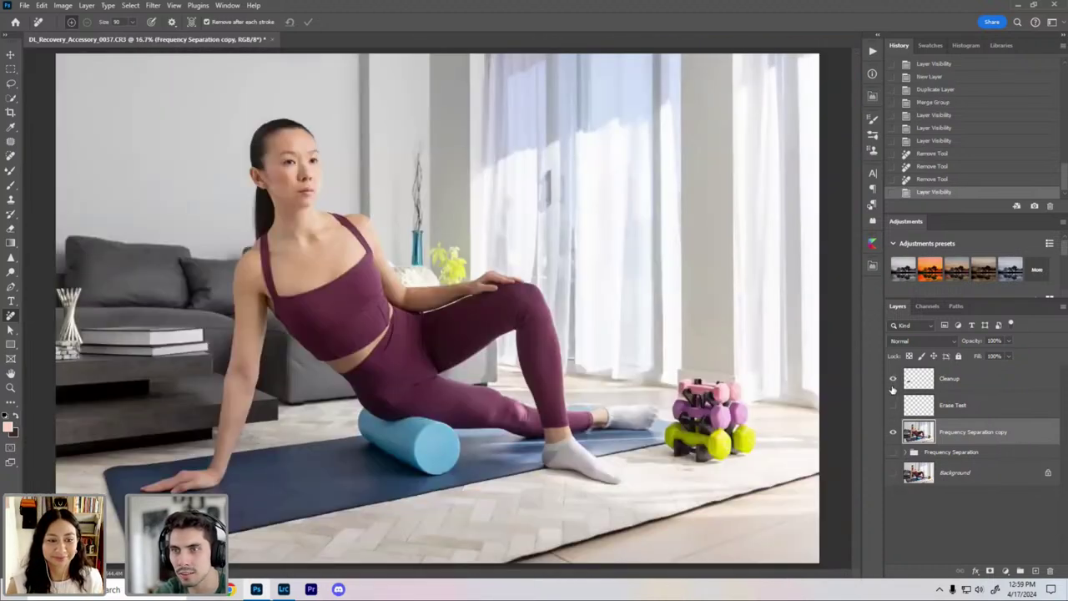
left_click(892, 389)
left_click(893, 390)
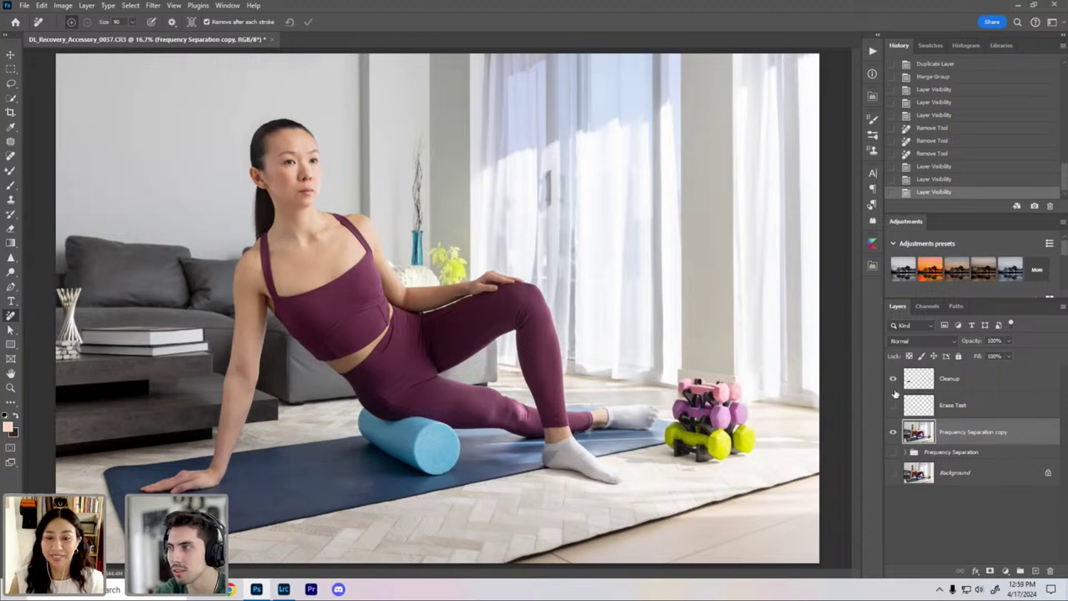
Step: Delete the merged Frequency Separation copy and show the Erase Test layer, Frequency Separation group and Background again
key("Delete")
left_click_drag(890, 451, 893, 426)
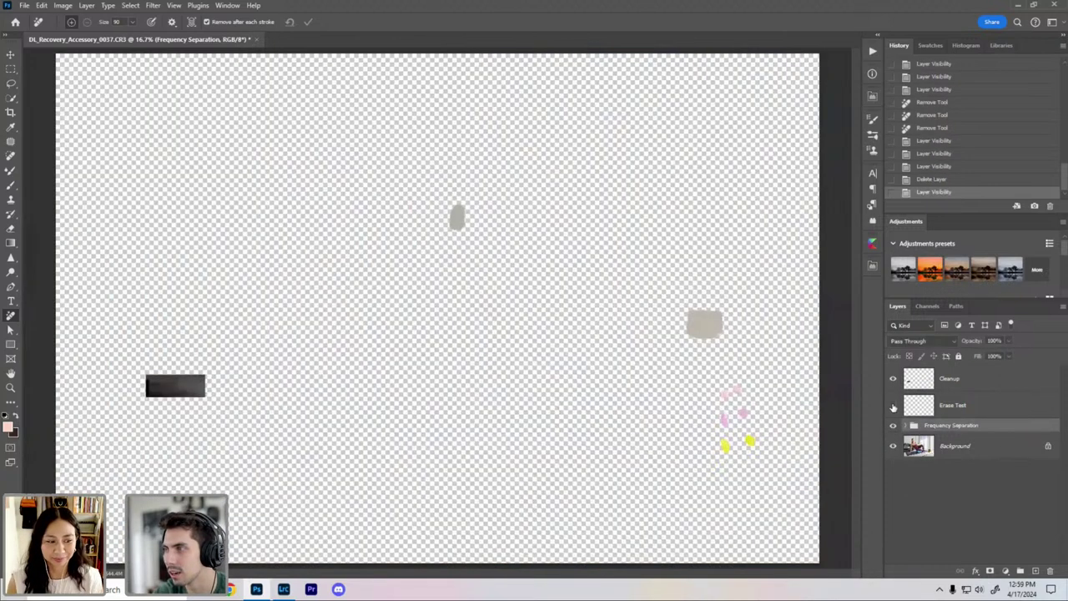
left_click(893, 405)
Step: Examine the coffee table, the woman and the exercise mat for remaining distractions
key("ctrl+plus")
key("ctrl+plus")
left_click_drag(63, 460, 462, 337)
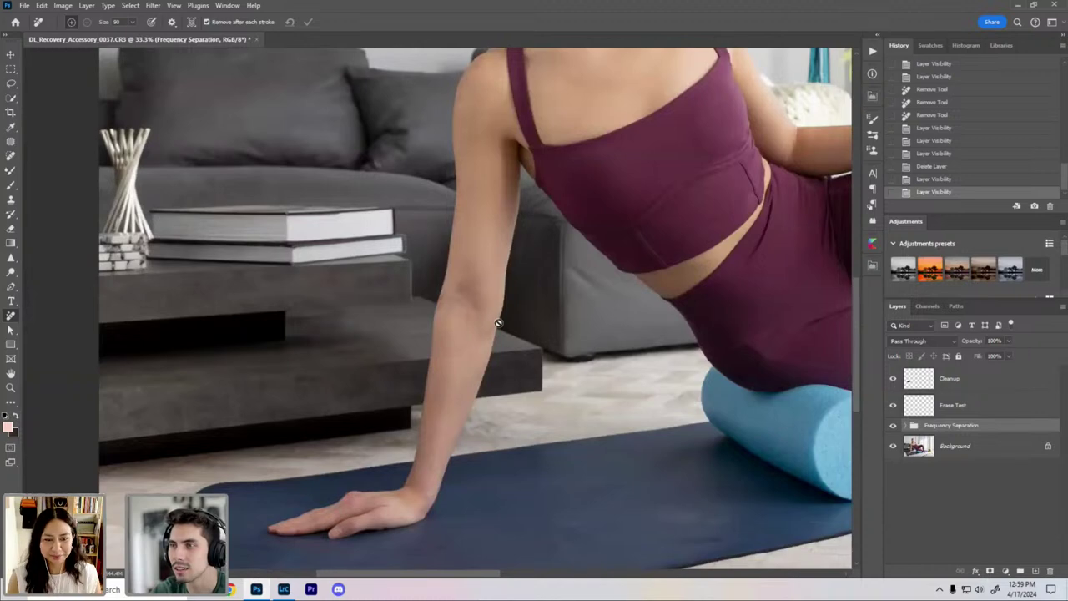
scroll(661, 398, "down", 1)
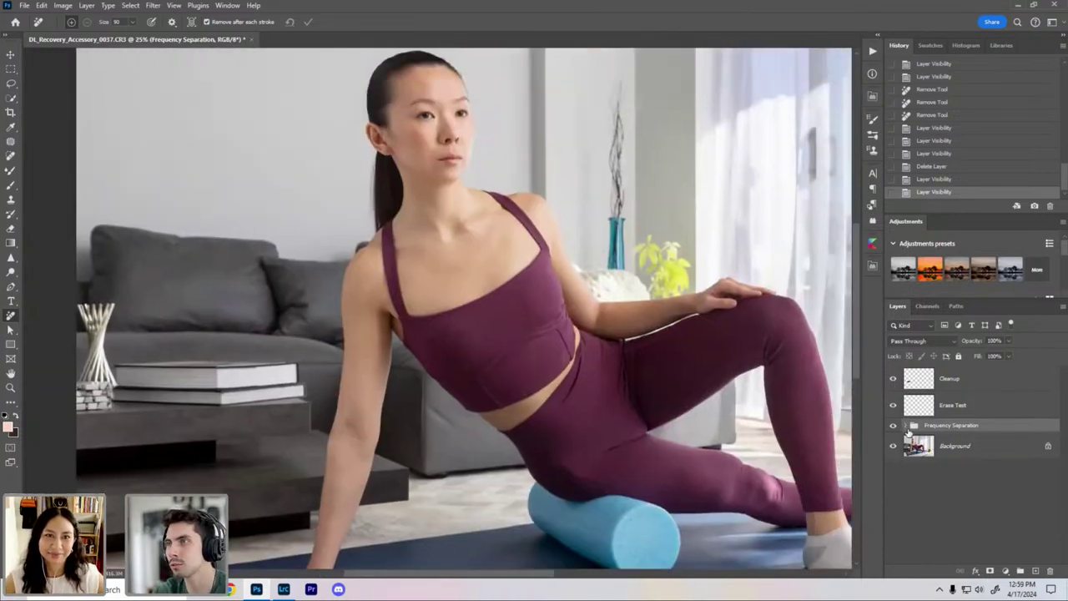
key("ctrl+minus")
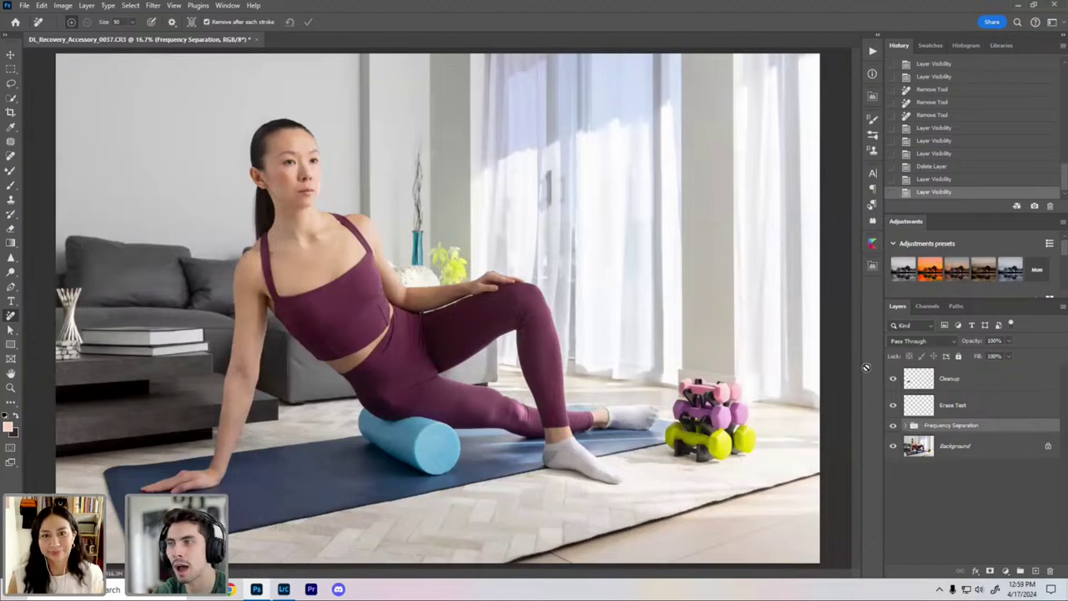
key("ctrl+minus")
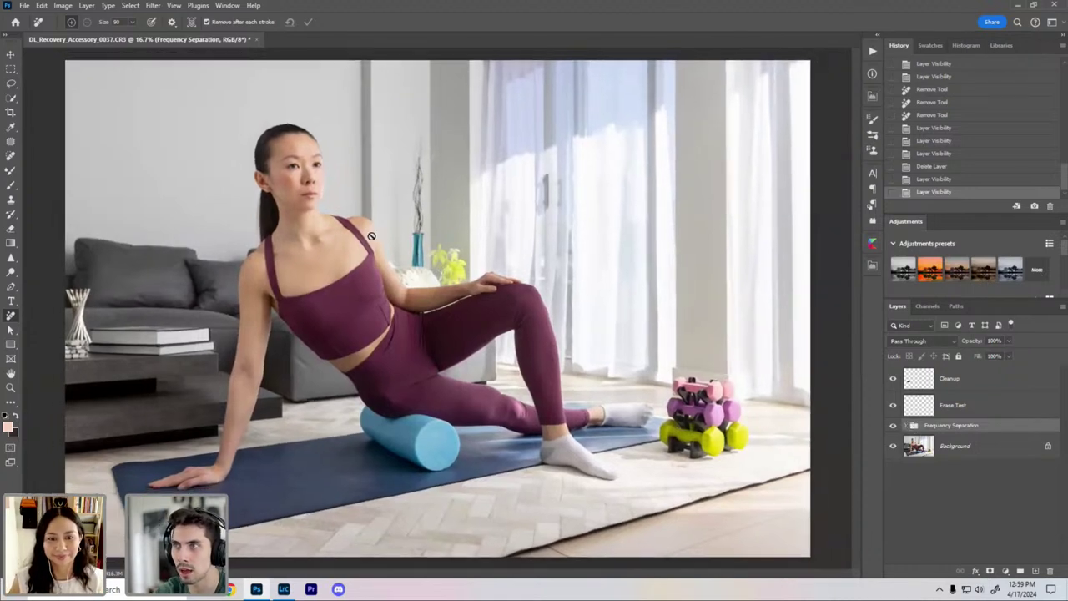
key("ctrl+plus")
scroll(491, 337, "up", 2)
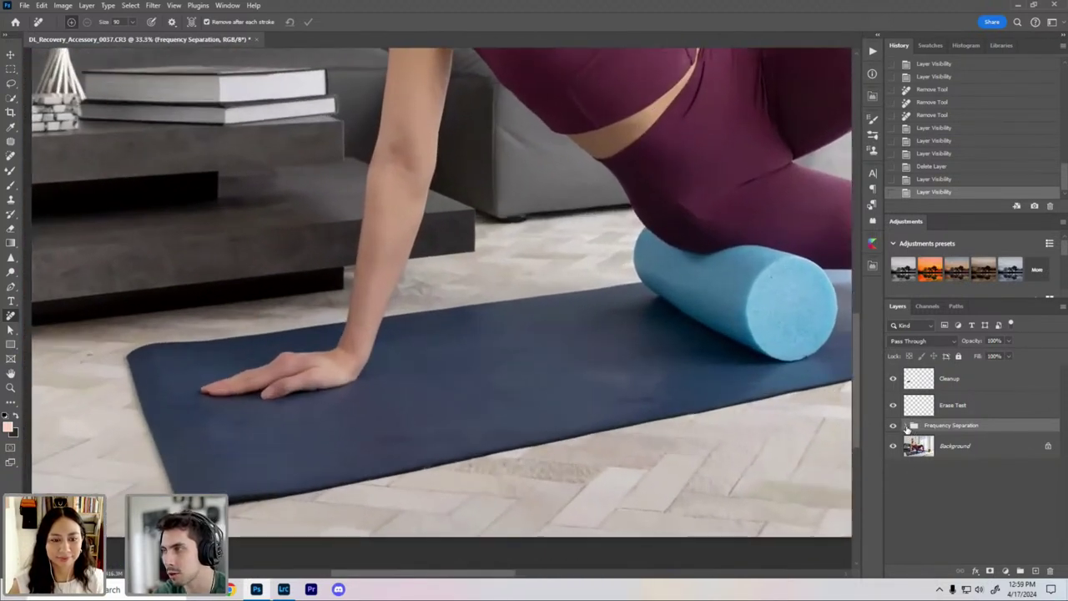
Step: Expand the Frequency Separation group and inspect the mat, foam roller and floor for specks and marks
left_click(907, 427)
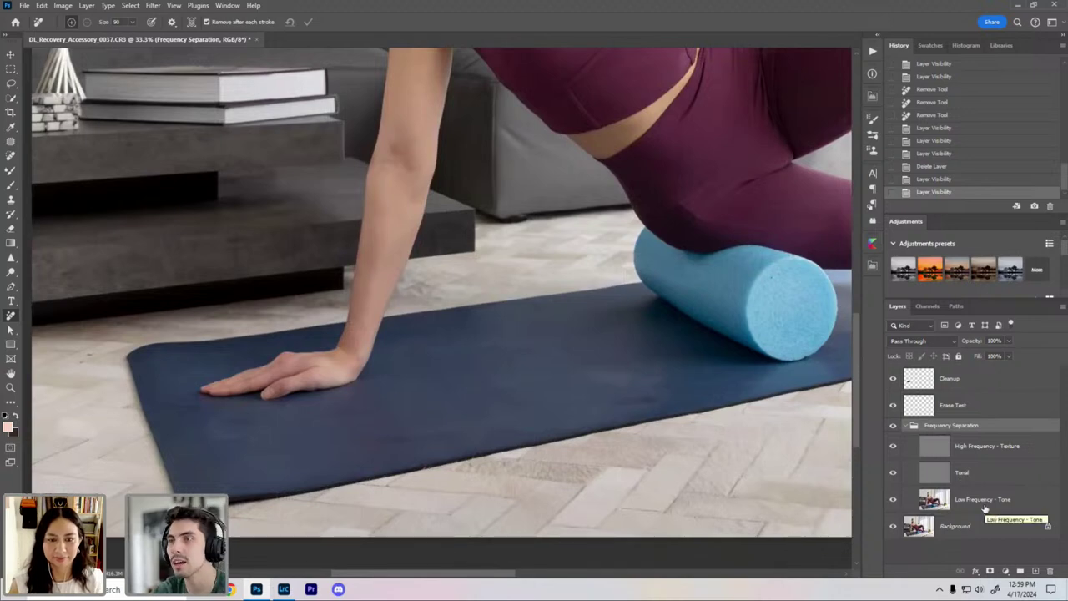
left_click_drag(591, 233, 462, 438)
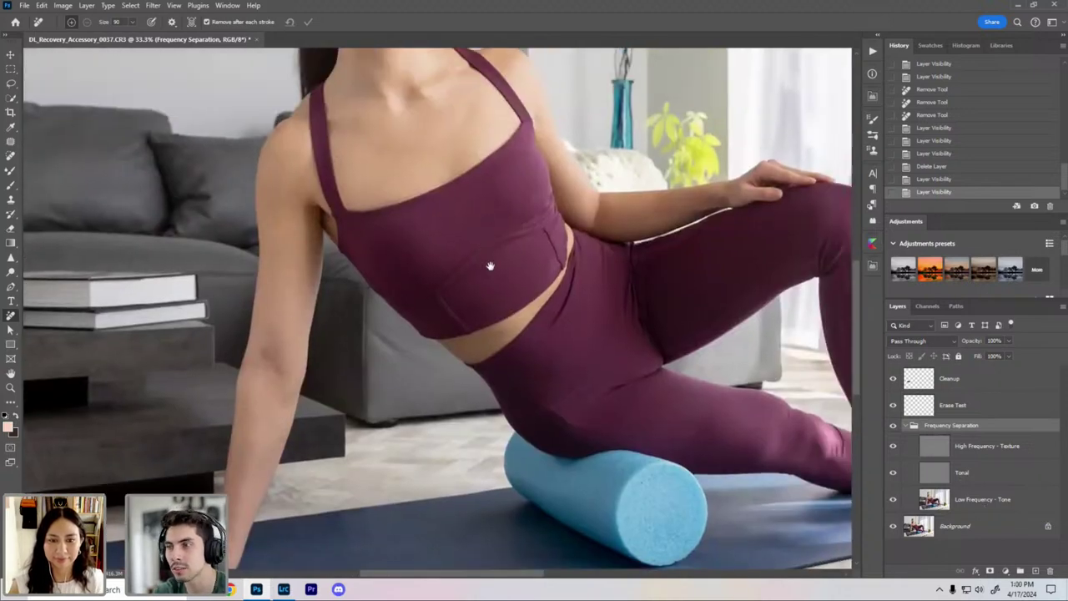
scroll(490, 265, "down", 5)
scroll(546, 367, "up", 1)
mouse_move(440, 364)
left_mouse_down()
mouse_move(625, 372)
mouse_move(367, 415)
left_mouse_up()
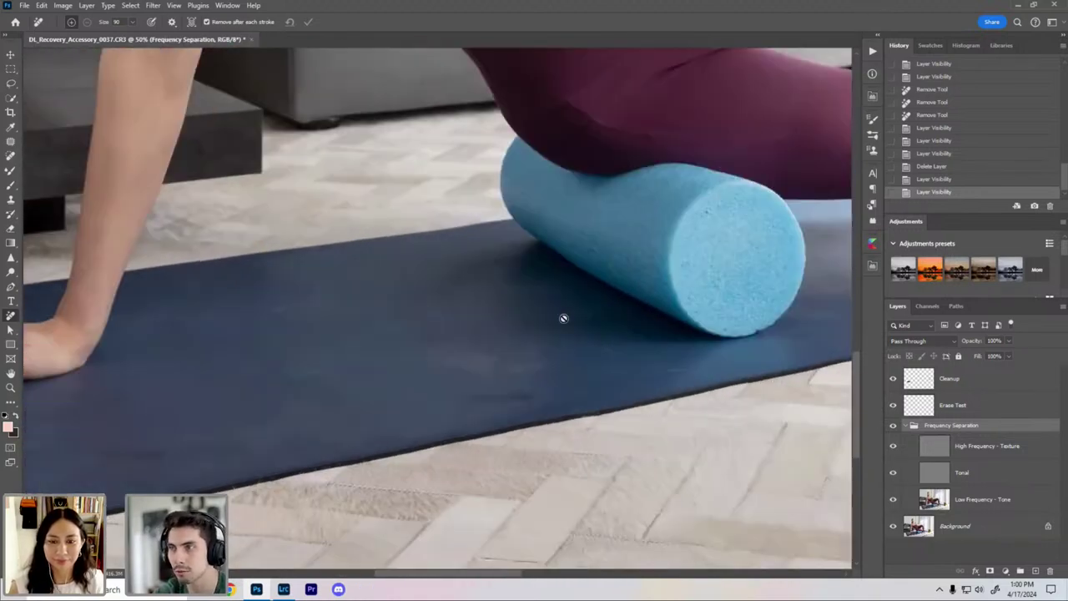
left_click_drag(660, 351, 483, 384)
scroll(567, 321, "left", 3)
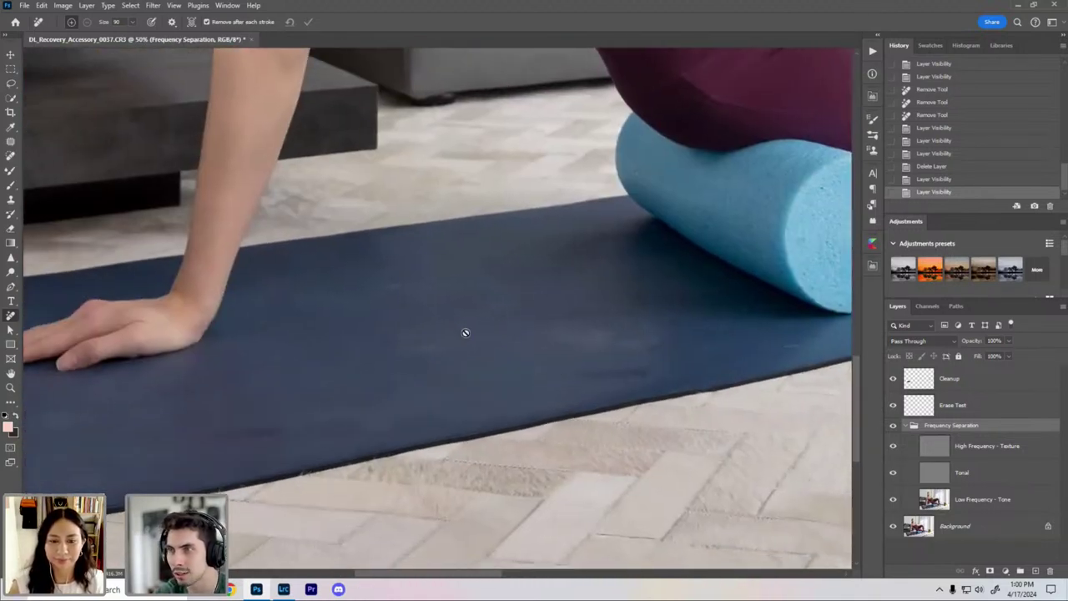
left_click_drag(808, 417, 844, 421)
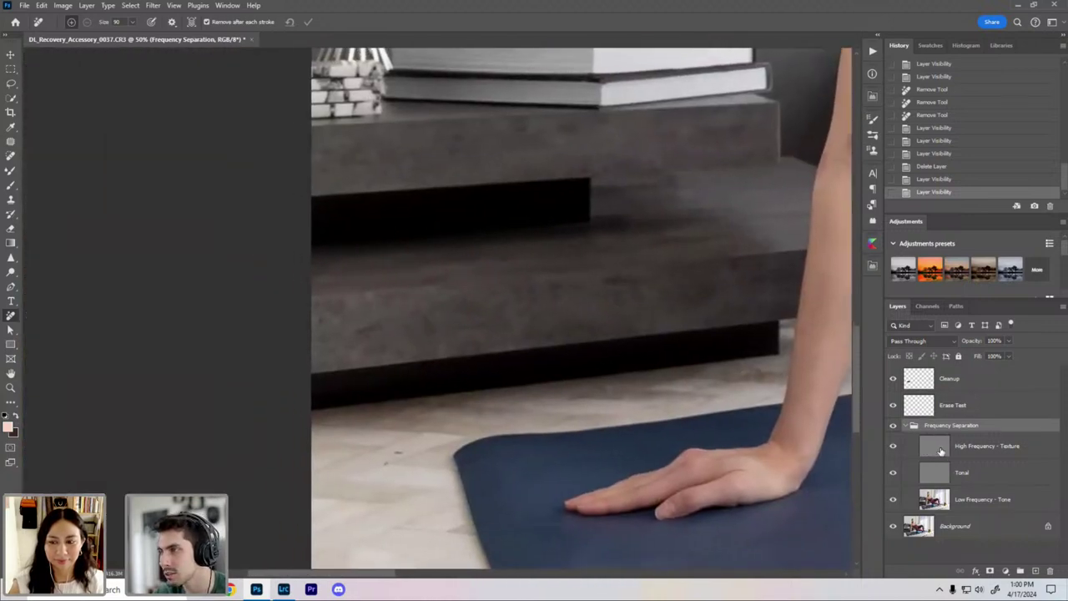
Step: Select the High Frequency - Texture layer and patch specks on the blue mat near the hand with the Patch Tool
left_click(936, 452)
left_click_drag(709, 475, 529, 276)
key("ctrl+plus")
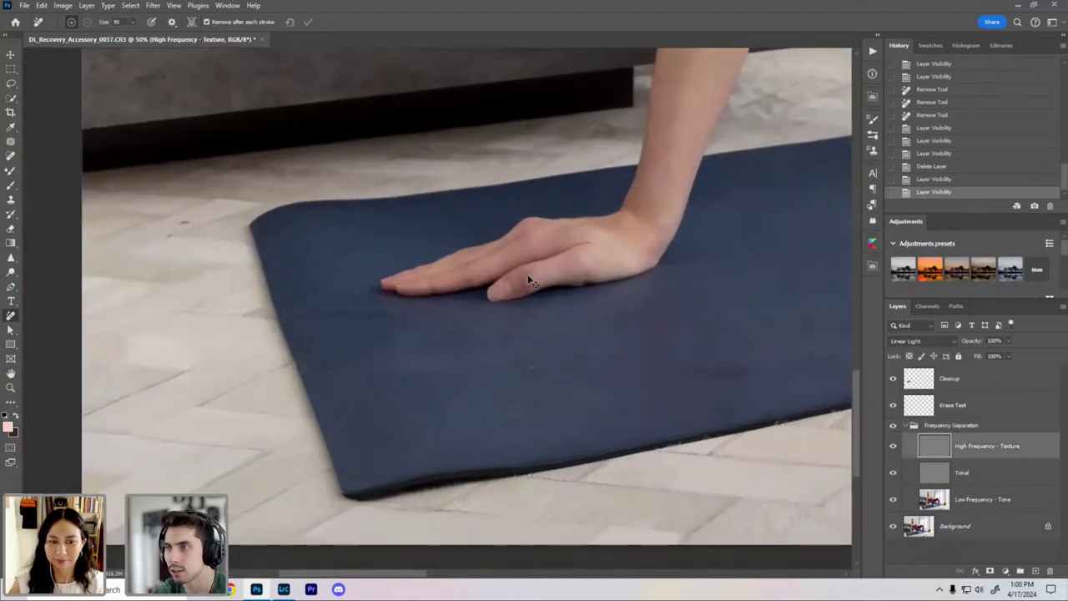
key("j")
mouse_move(461, 399)
left_mouse_down()
mouse_move(485, 372)
mouse_move(450, 372)
mouse_move(431, 392)
mouse_move(498, 332)
mouse_move(537, 330)
mouse_move(486, 272)
left_mouse_up()
key("ctrl+plus")
key("ctrl+plus")
left_click_drag(485, 271, 517, 200)
left_click_drag(496, 371, 501, 323)
left_click_drag(453, 369, 542, 355)
key("ctrl+d")
Step: Patch out more small specks on the mat's surface in front of the fingers
mouse_move(361, 401)
left_mouse_down()
mouse_move(276, 376)
mouse_move(359, 404)
left_mouse_up()
left_click_drag(292, 384, 286, 326)
key("ctrl+d")
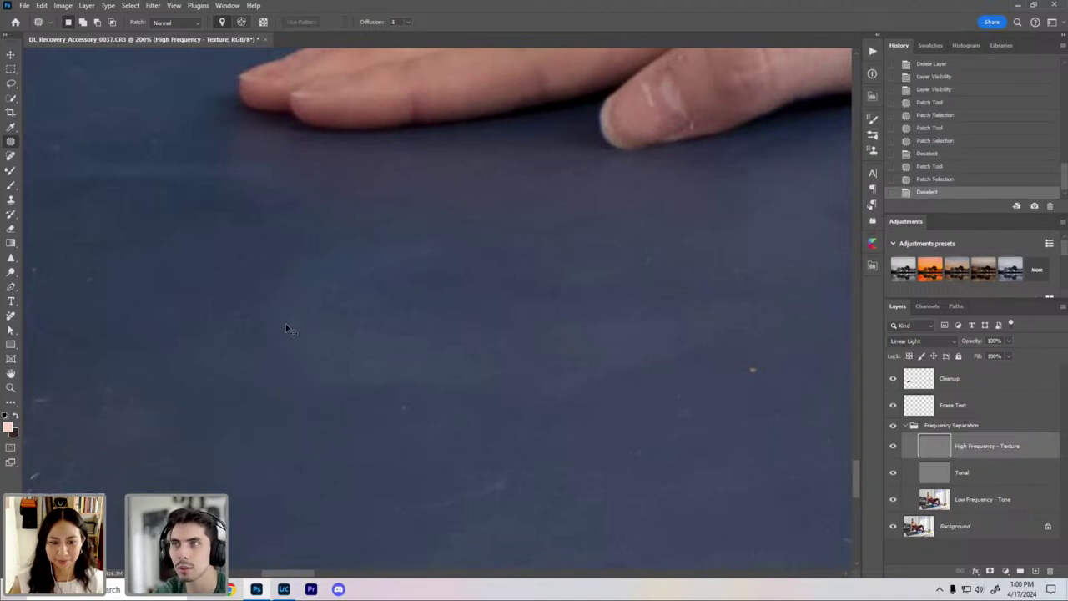
key("ctrl+minus")
key("ctrl+minus")
key("ctrl+plus")
key("ctrl+plus")
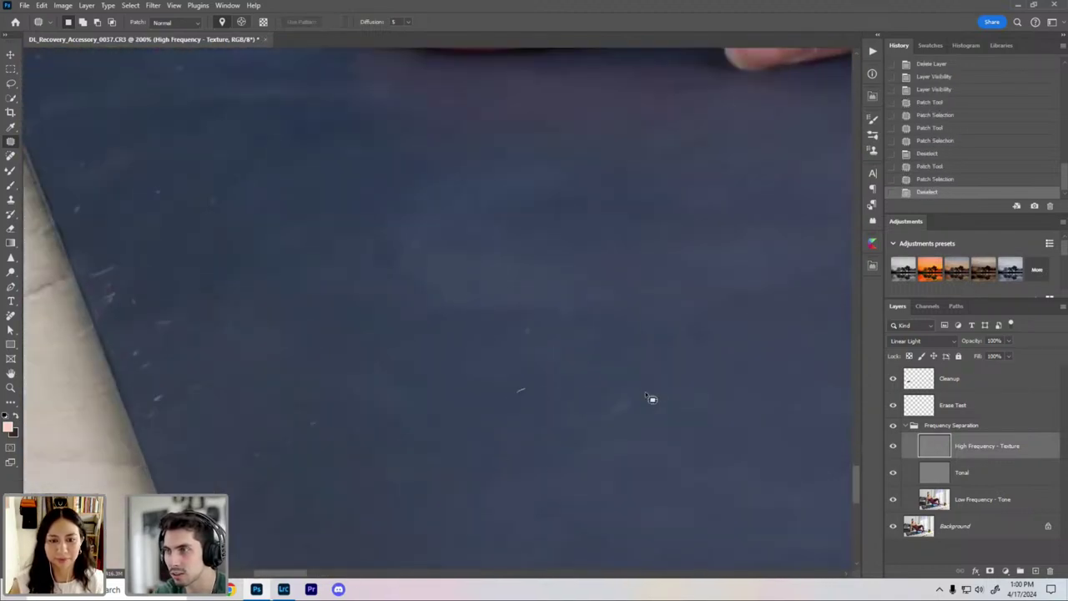
left_click_drag(644, 399, 560, 386)
left_click_drag(577, 430, 427, 274)
left_click_drag(479, 327, 484, 295)
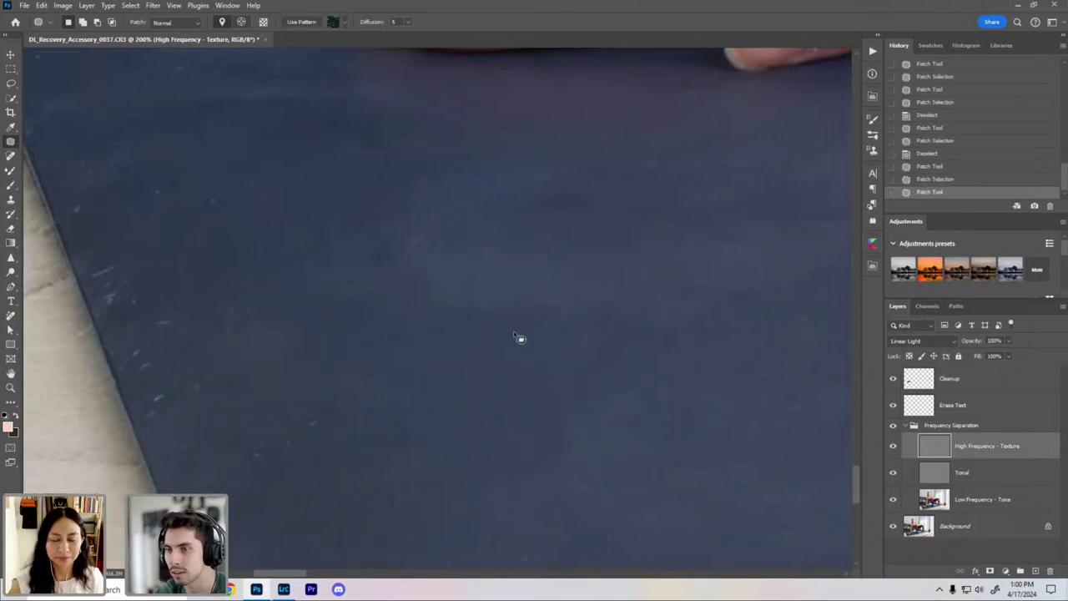
key("ctrl+d")
Step: Patch out the marks on the mat between the fingertips and its short edge
mouse_move(515, 333)
left_mouse_down()
mouse_move(451, 367)
mouse_move(528, 394)
left_mouse_up()
key("ctrl+minus")
key("ctrl+plus")
mouse_move(645, 282)
left_mouse_down()
mouse_move(538, 307)
mouse_move(543, 405)
left_mouse_up()
key("ctrl+d")
mouse_move(460, 209)
left_mouse_down()
mouse_move(487, 388)
mouse_move(471, 388)
mouse_move(557, 302)
mouse_move(464, 341)
mouse_move(507, 428)
mouse_move(359, 188)
left_mouse_up()
key("ctrl+d")
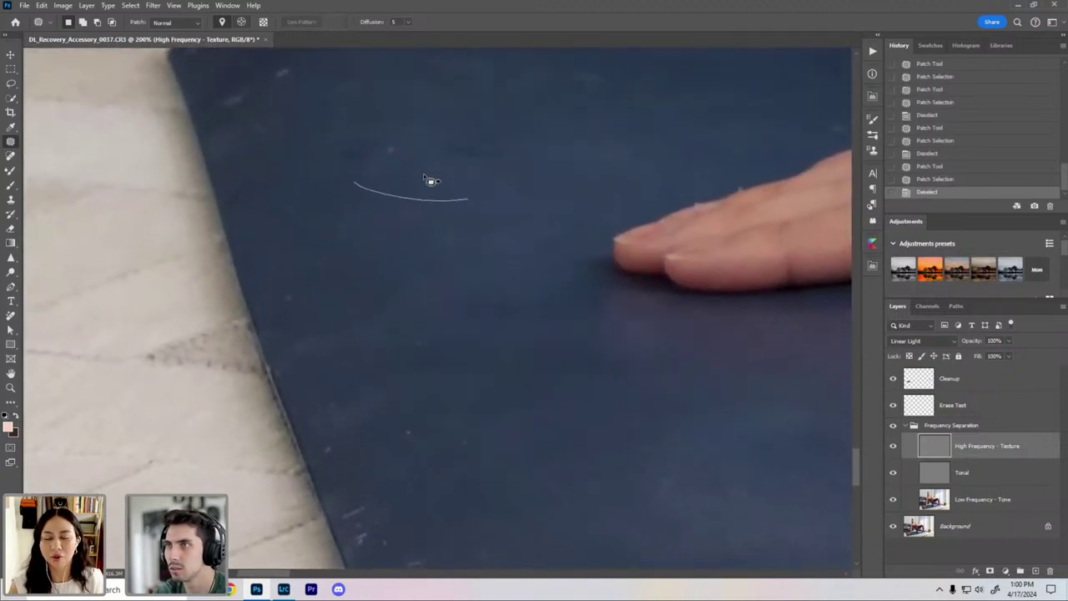
mouse_move(423, 175)
left_mouse_down()
mouse_move(485, 205)
mouse_move(492, 258)
left_mouse_up()
key("ctrl+d")
Step: Patch away the light specks on the mat from beside the fingertips toward the rounded far corner
mouse_move(534, 210)
left_mouse_down()
mouse_move(493, 254)
mouse_move(469, 361)
left_mouse_up()
left_click_drag(485, 224, 367, 247)
mouse_move(353, 229)
left_mouse_down()
mouse_move(417, 189)
mouse_move(356, 224)
left_mouse_up()
mouse_move(397, 218)
left_mouse_down()
mouse_move(322, 279)
mouse_move(334, 243)
left_mouse_up()
left_click_drag(401, 282, 353, 215)
key("ctrl+d")
Step: Patch out the light scuffs just inside the mat's rounded far corner
mouse_move(251, 280)
left_mouse_down()
mouse_move(455, 350)
mouse_move(491, 305)
left_mouse_up()
left_click_drag(501, 350, 565, 411)
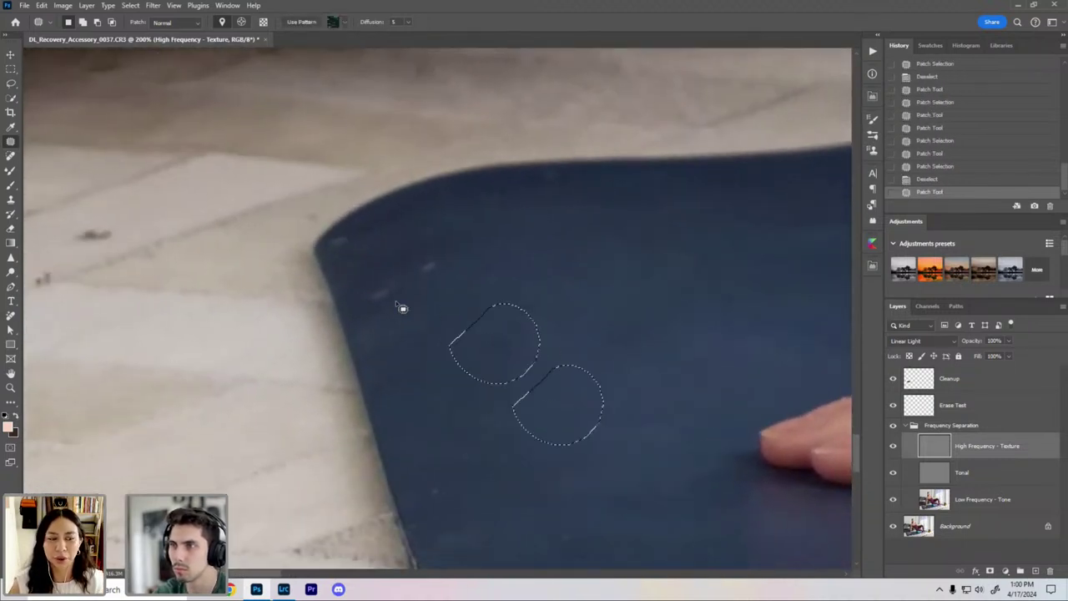
mouse_move(396, 301)
left_mouse_down()
mouse_move(358, 306)
mouse_move(399, 344)
left_mouse_up()
left_click_drag(413, 324, 502, 341)
key("ctrl+d")
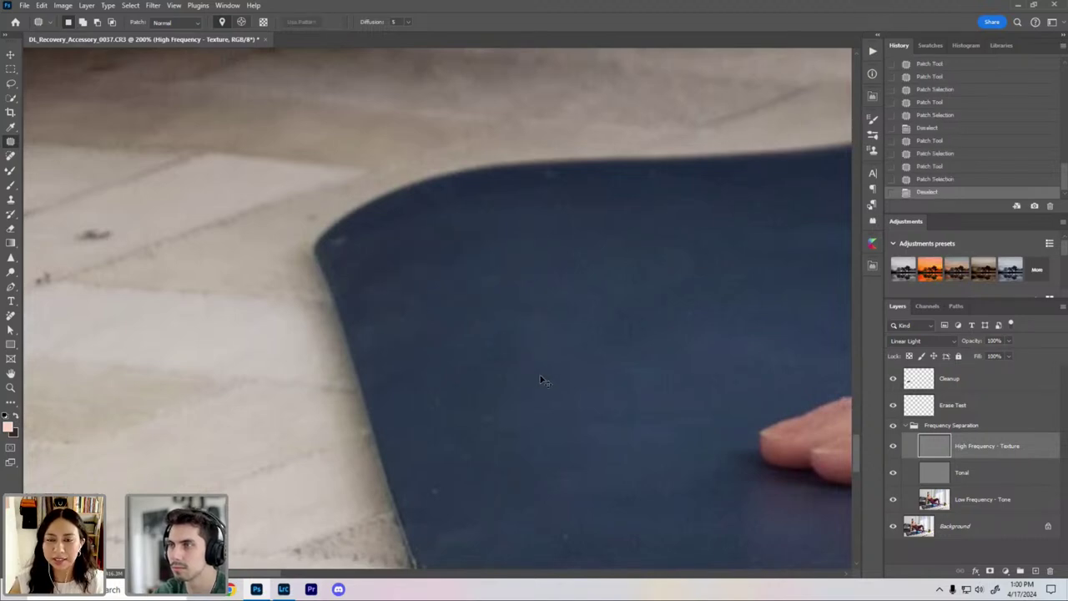
Step: Patch out the cluster of light scuffs along the mat's short edge on the High Frequency - Texture layer
key("ctrl+minus")
key("ctrl+minus")
left_click_drag(572, 291, 563, 206)
key("ctrl+plus")
key("ctrl+plus")
left_click_drag(514, 544, 476, 456)
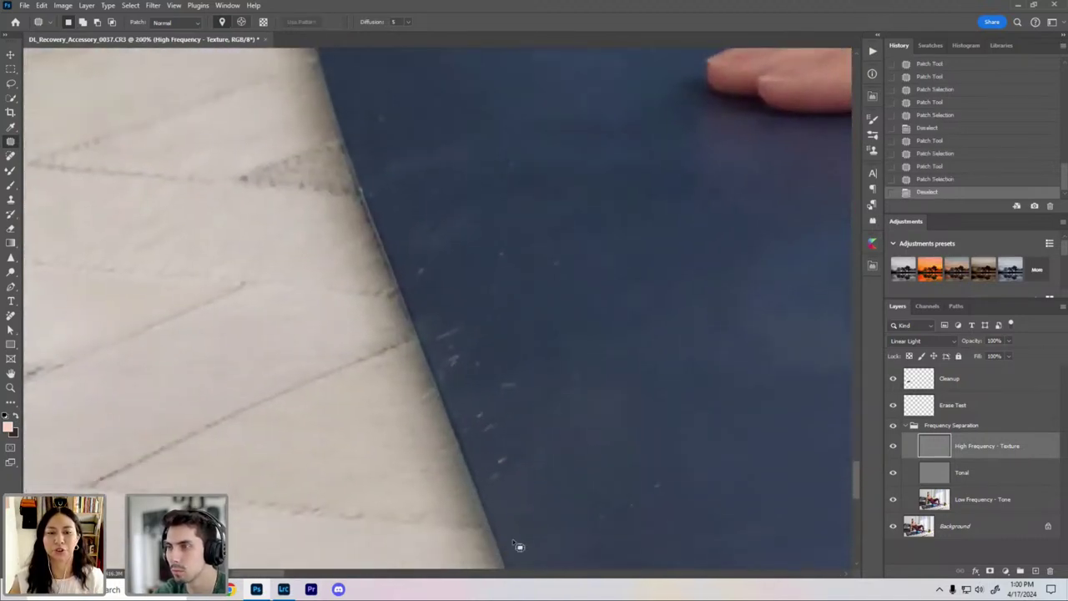
mouse_move(643, 442)
left_mouse_down()
mouse_move(594, 344)
mouse_move(580, 229)
mouse_move(532, 147)
mouse_move(396, 79)
mouse_move(361, 113)
mouse_move(435, 353)
left_mouse_up()
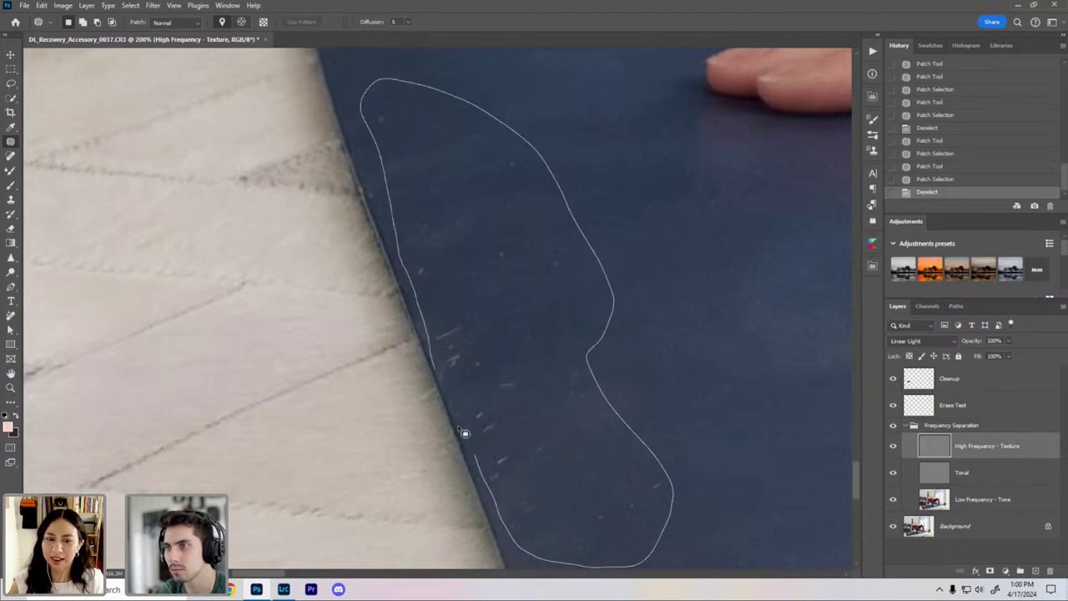
left_click_drag(459, 429, 478, 457)
key("ctrl+minus")
key("ctrl+minus")
left_click_drag(532, 353, 457, 368)
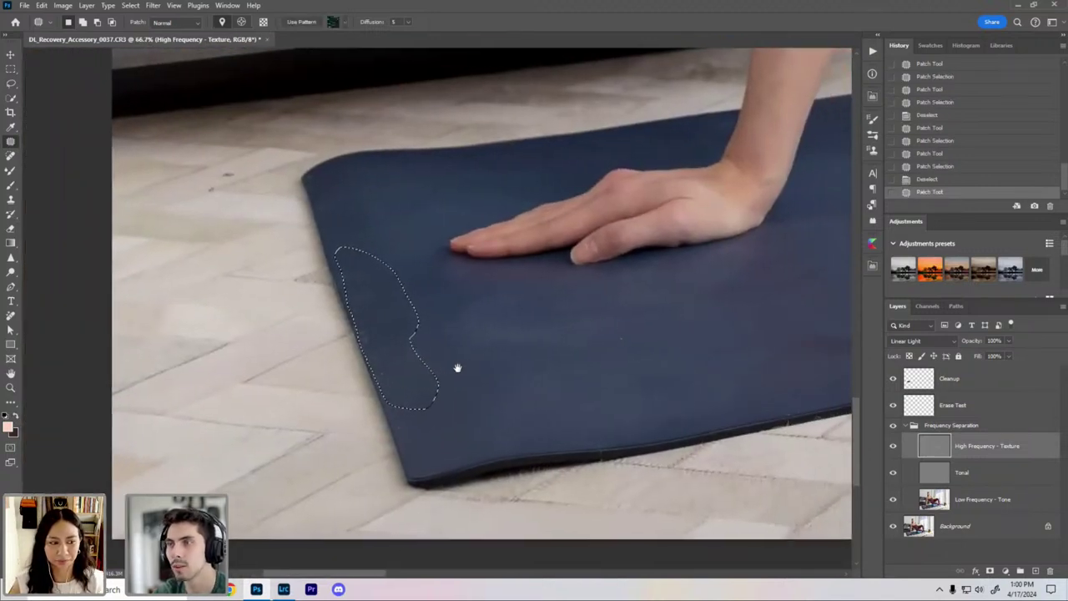
key("ctrl+plus")
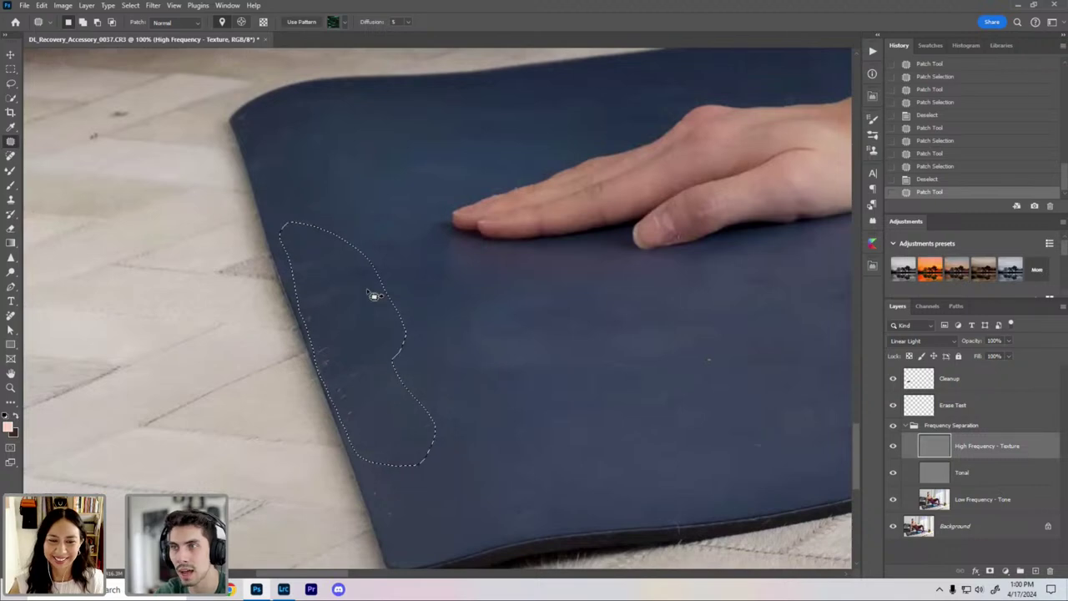
left_click_drag(357, 334, 486, 378)
left_click_drag(377, 315, 450, 319)
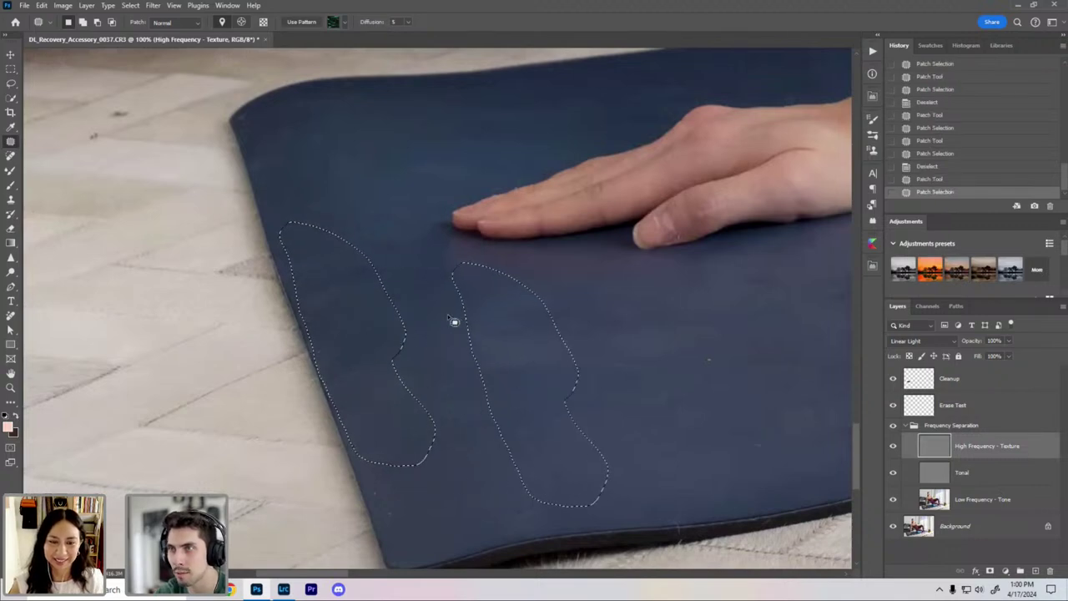
key("ctrl+d")
Step: Patch out the small specks beside the short edge near the mat's front corner
left_click_drag(401, 407, 468, 292)
scroll(433, 381, "up", 1)
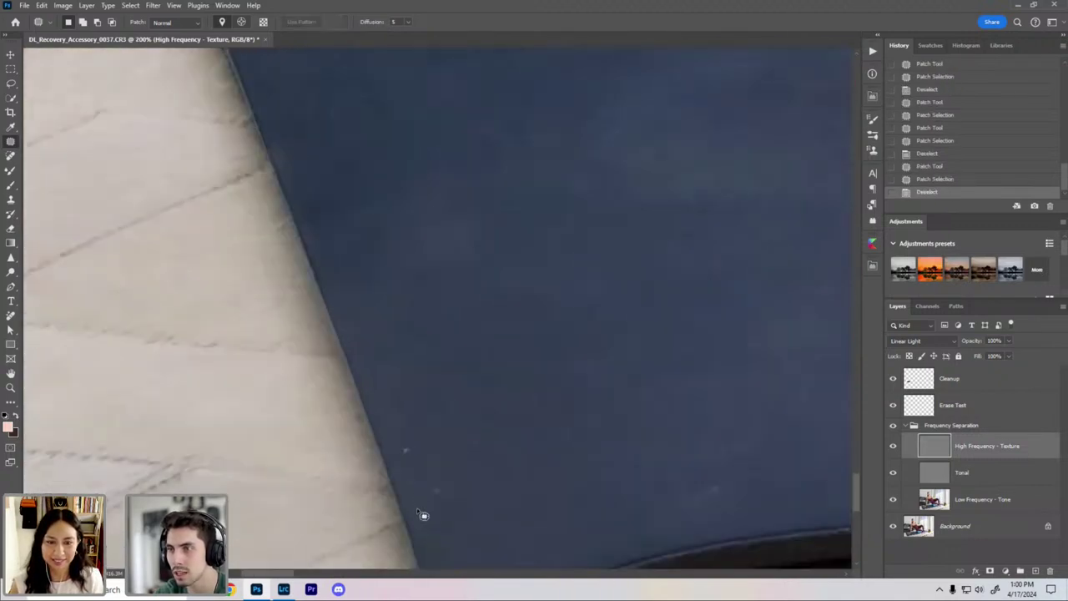
left_click_drag(397, 424, 414, 496)
left_click_drag(451, 450, 472, 280)
key("ctrl+d")
mouse_move(377, 401)
left_mouse_down()
mouse_move(421, 369)
mouse_move(375, 396)
left_mouse_up()
left_click_drag(400, 388, 508, 369)
Step: Patch out the bright speck on the mat in front of the thumb
key("ctrl+minus")
left_click_drag(784, 329, 464, 367)
key("ctrl+plus")
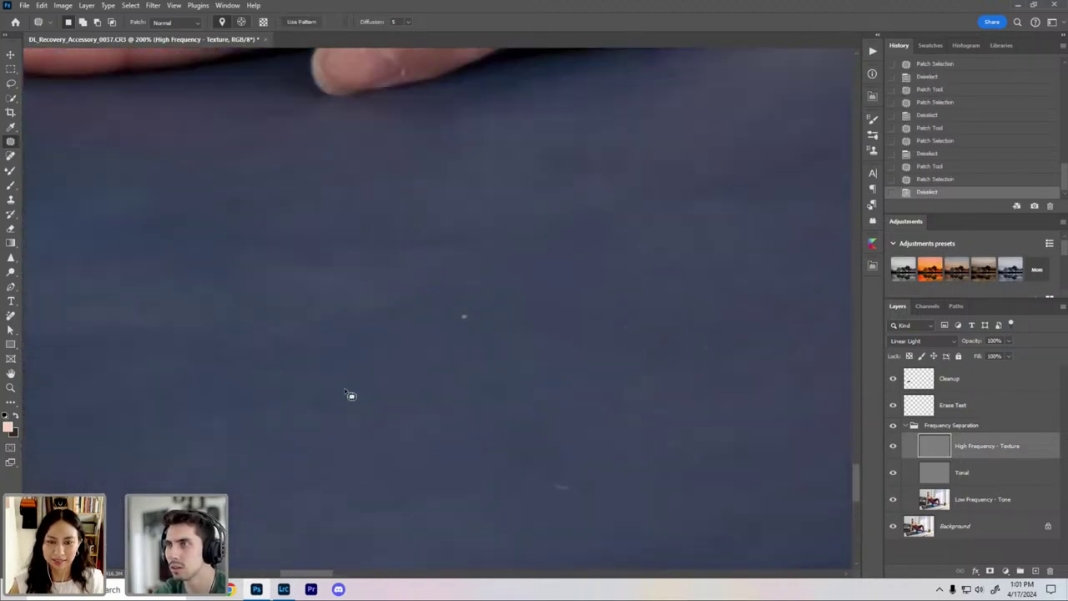
left_click_drag(457, 321, 460, 323)
left_click_drag(465, 315, 591, 315)
scroll(590, 316, "down", 3)
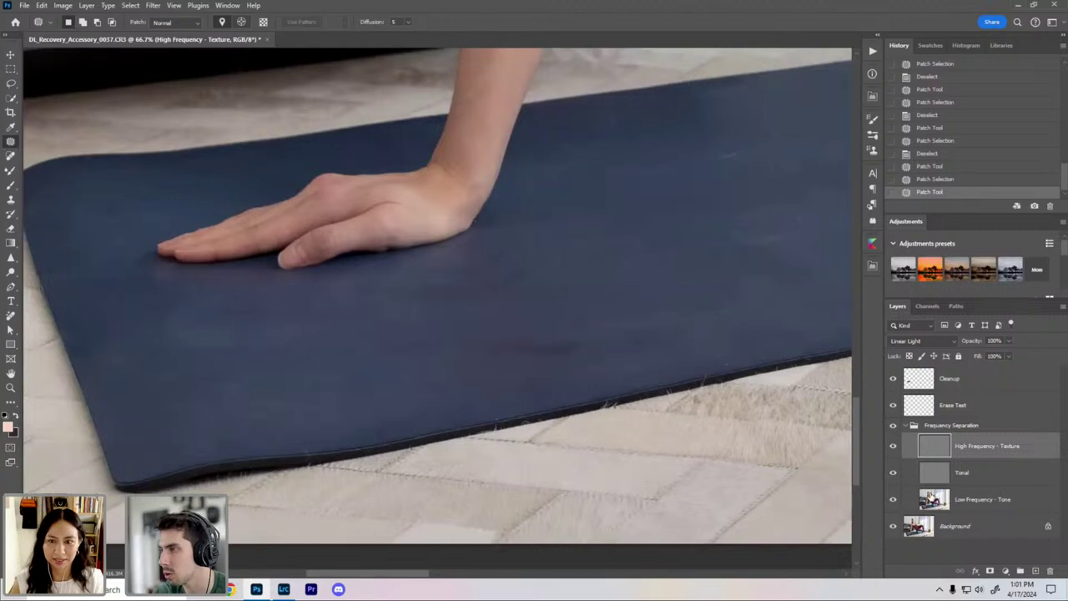
Step: Patch the texture over the dark smudge in front of the wrist on the High Frequency - Texture layer
left_click(933, 498)
scroll(467, 325, "up", 2)
key("alt+bracketright")
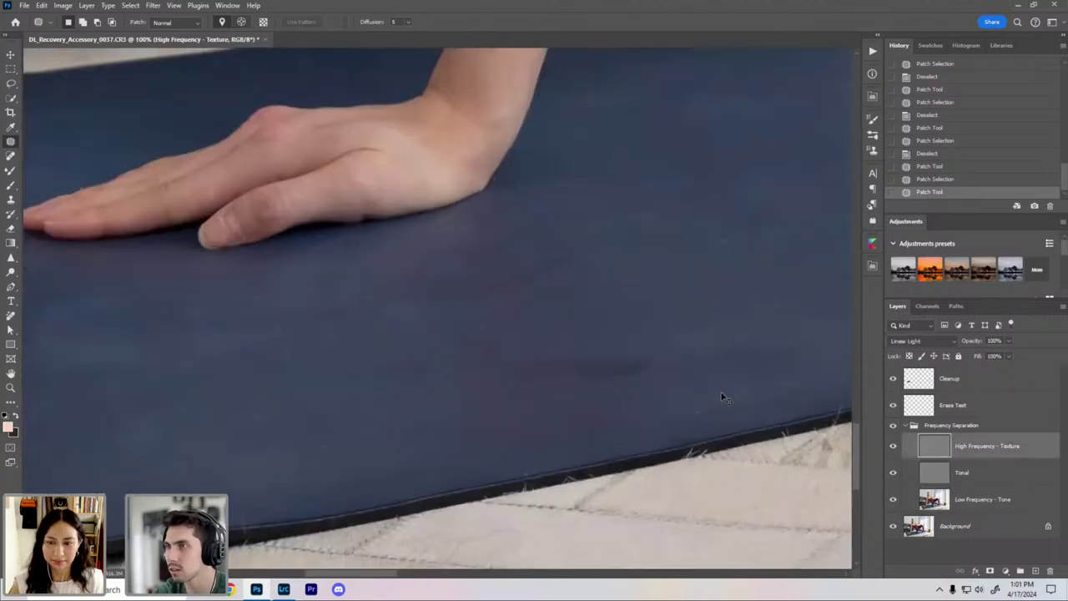
scroll(560, 406, "up", 2)
scroll(587, 381, "down", 1)
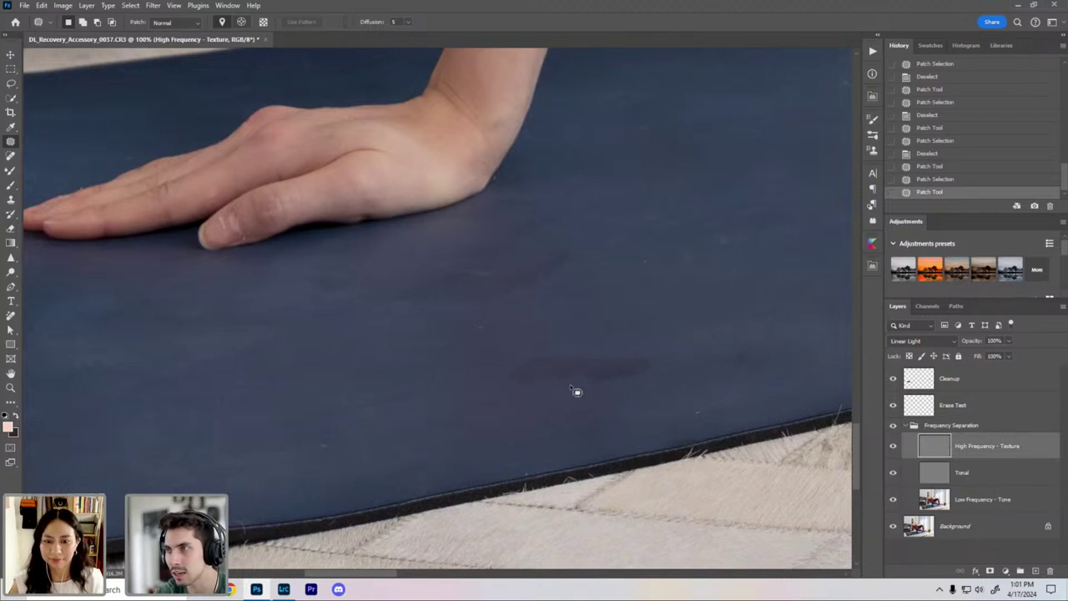
left_click_drag(518, 398, 524, 392)
left_click_drag(601, 389, 362, 405)
key("ctrl+d")
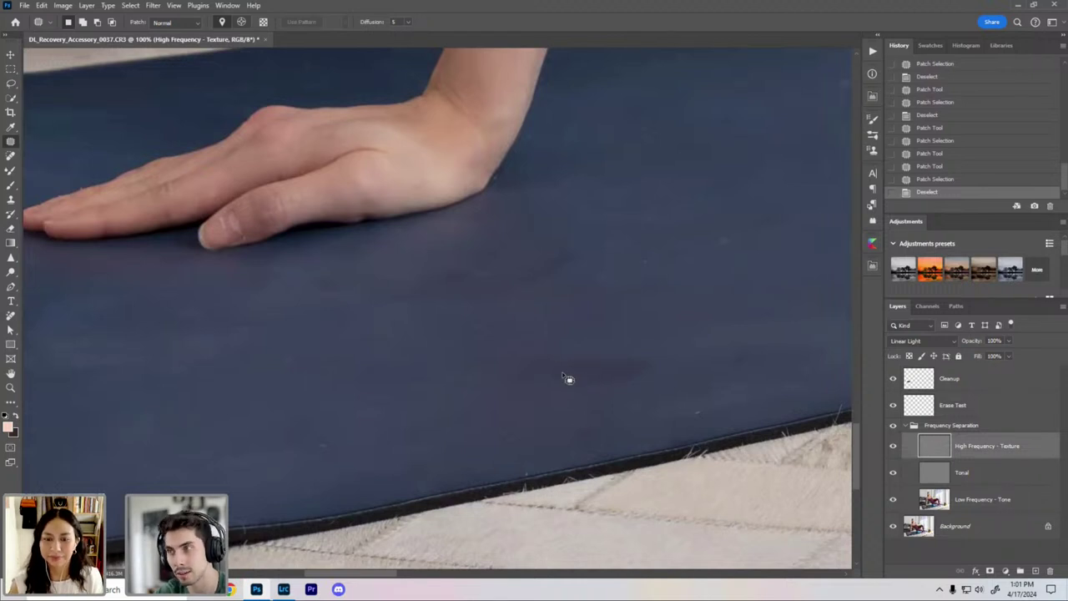
Step: Patch out the dark smudge on the Low Frequency - Tone layer, and compare the mat with and without the Frequency Separation group
key("alt+bracketleft")
key("alt+bracketleft")
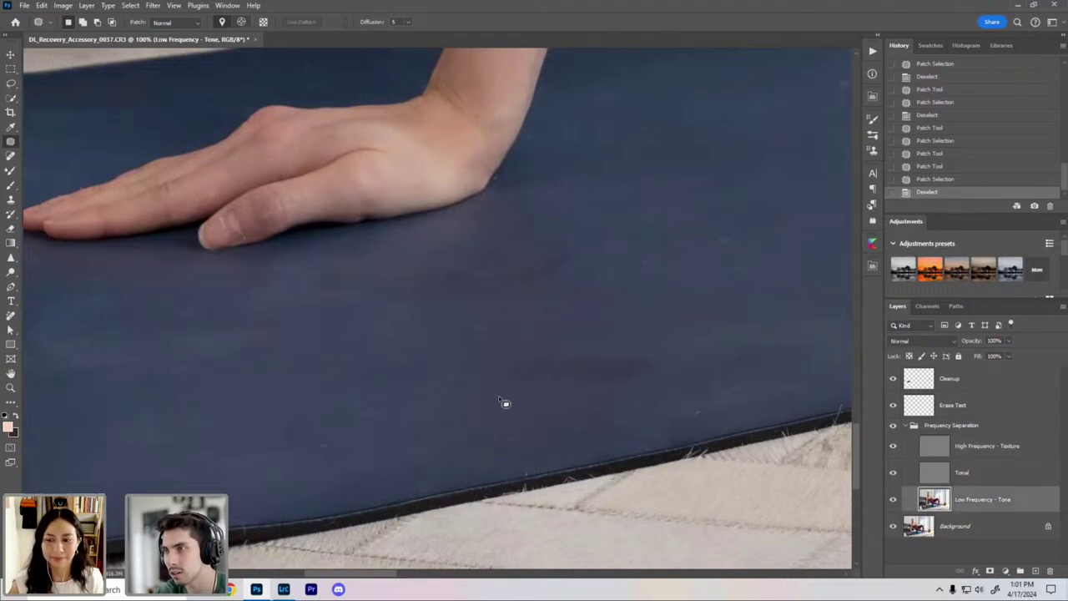
mouse_move(677, 390)
left_mouse_down()
mouse_move(469, 369)
mouse_move(479, 384)
mouse_move(344, 395)
left_mouse_up()
key("ctrl+d")
key("ctrl+minus")
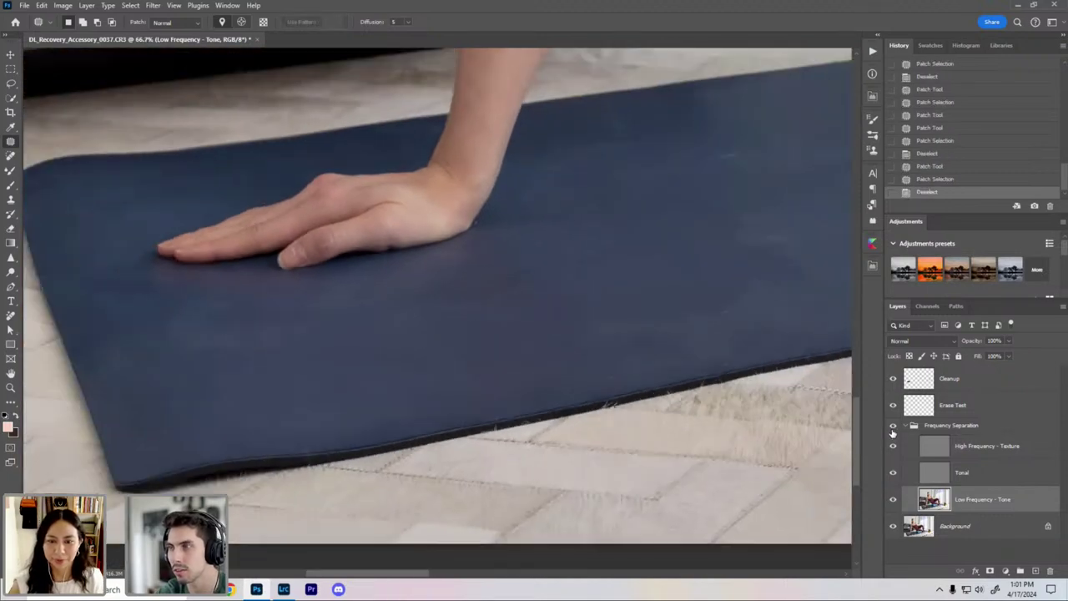
left_click(893, 432)
left_click(892, 425)
Step: Even out the discoloured patches on the mat around the wrist on the Low Frequency - Tone layer
key("ctrl+plus")
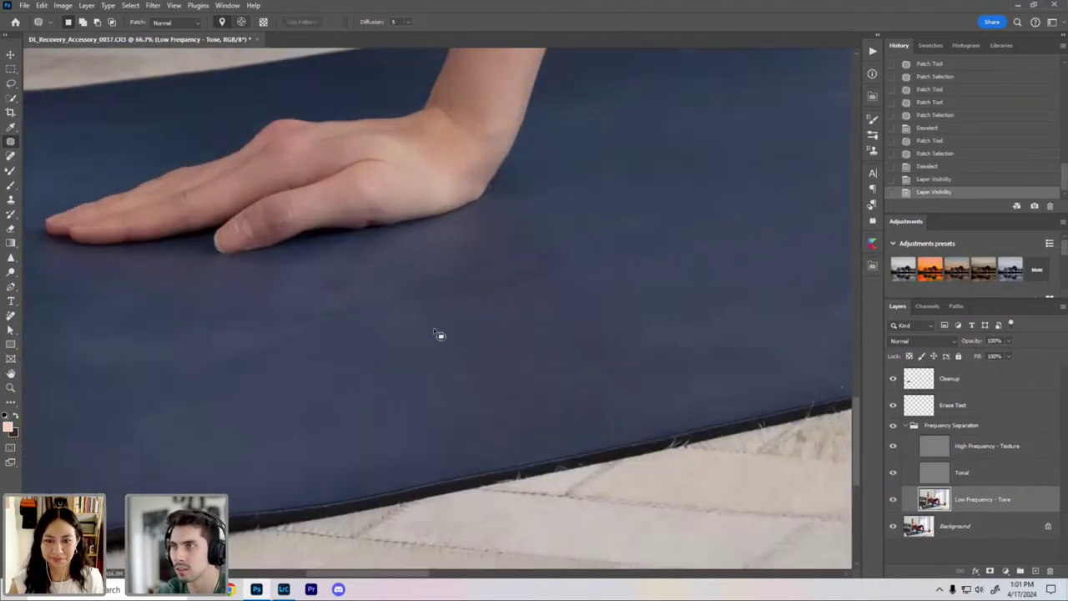
mouse_move(421, 321)
left_mouse_down()
mouse_move(596, 181)
mouse_move(437, 236)
mouse_move(372, 368)
mouse_move(232, 422)
mouse_move(416, 322)
left_mouse_up()
key("ctrl+d")
left_click_drag(484, 317, 222, 385)
left_click_drag(287, 354, 355, 428)
left_click(428, 268)
left_click_drag(546, 210, 431, 268)
mouse_move(467, 231)
left_mouse_down()
mouse_move(529, 247)
mouse_move(546, 233)
left_mouse_up()
key("ctrl+d")
left_click_drag(409, 275, 299, 221)
mouse_move(509, 197)
left_mouse_down()
mouse_move(370, 264)
mouse_move(500, 333)
mouse_move(455, 430)
left_mouse_up()
key("ctrl+d")
Step: Patch out the pale and dark tonal blotches on the mat in front of the foam roller
scroll(507, 359, "down", 1)
left_click_drag(558, 370, 729, 413)
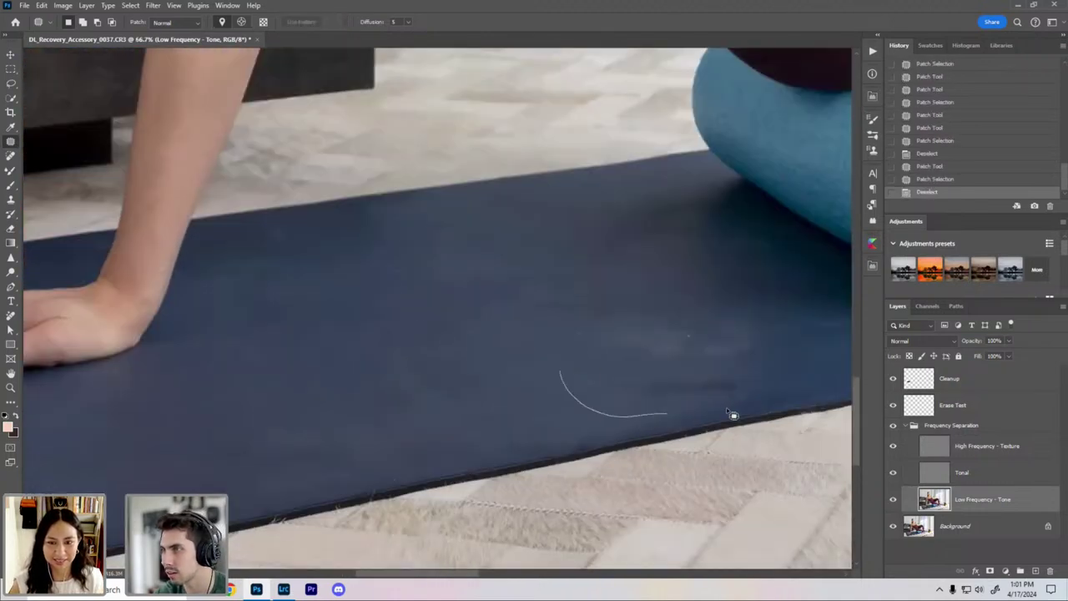
left_click_drag(778, 339, 362, 386)
key("ctrl+d")
mouse_move(388, 347)
left_mouse_down()
mouse_move(401, 460)
mouse_move(306, 407)
mouse_move(372, 351)
left_mouse_up()
left_click_drag(391, 392, 531, 317)
key("ctrl+d")
left_click_drag(410, 276, 345, 360)
key("ctrl+d")
Step: Smooth the remaining uneven tone on the mat between the wrist and the foam roller
mouse_move(434, 325)
left_mouse_down()
mouse_move(353, 282)
mouse_move(335, 291)
left_mouse_up()
left_click_drag(367, 304, 486, 309)
key("ctrl+d")
left_click_drag(507, 220, 529, 224)
left_click_drag(534, 263, 436, 310)
key("ctrl+d")
mouse_move(576, 375)
left_mouse_down()
mouse_move(655, 417)
mouse_move(784, 350)
mouse_move(574, 372)
left_mouse_up()
left_click_drag(647, 367, 513, 360)
key("ctrl+d")
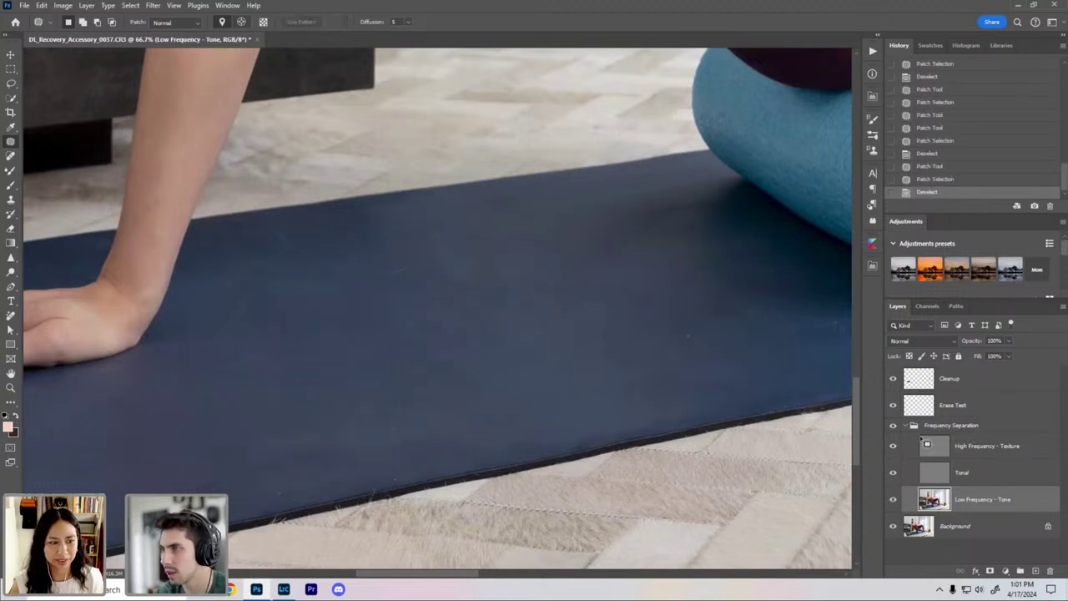
Step: Patch out the specks on the mat in front of the foam roller on the High Frequency - Texture layer
left_click(934, 445)
key("ctrl+plus")
mouse_move(623, 416)
left_mouse_down()
mouse_move(470, 375)
mouse_move(515, 375)
mouse_move(575, 346)
left_mouse_up()
mouse_move(542, 367)
left_mouse_down()
mouse_move(607, 417)
mouse_move(756, 416)
mouse_move(596, 408)
mouse_move(489, 387)
left_mouse_up()
key("ctrl+d")
mouse_move(533, 333)
left_mouse_down()
mouse_move(786, 258)
mouse_move(514, 335)
mouse_move(529, 332)
left_mouse_up()
left_click_drag(671, 280, 281, 351)
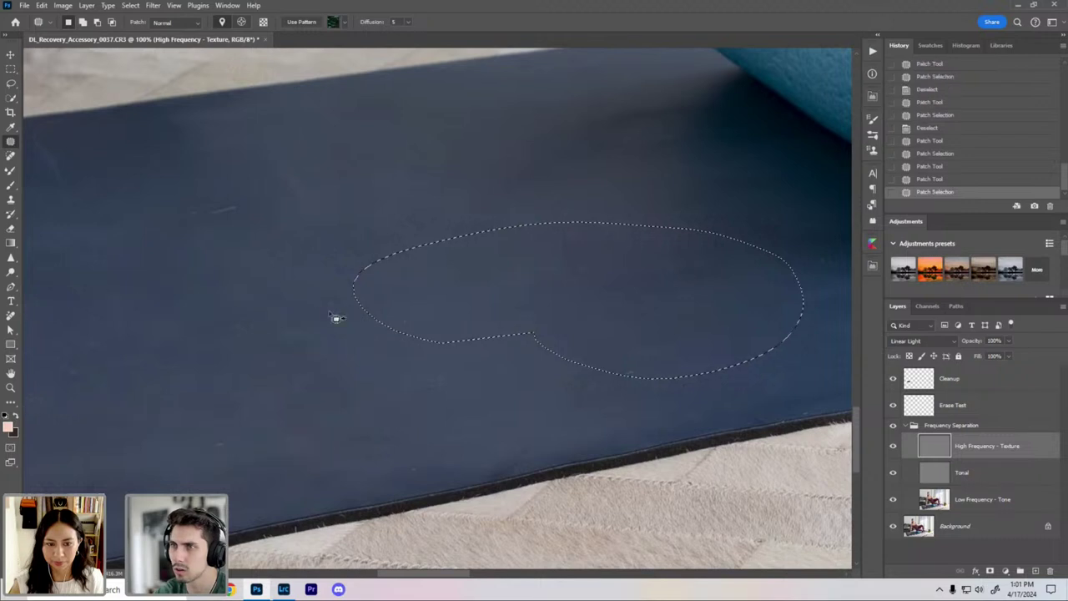
Step: Patch out the fine marks across the middle of the mat between the foam roller and the hand
left_click_drag(248, 318, 291, 270)
mouse_move(312, 307)
left_mouse_down()
mouse_move(468, 341)
mouse_move(527, 305)
mouse_move(435, 324)
left_mouse_up()
left_click_drag(510, 285, 339, 314)
left_click(313, 242)
left_click_drag(309, 223, 567, 264)
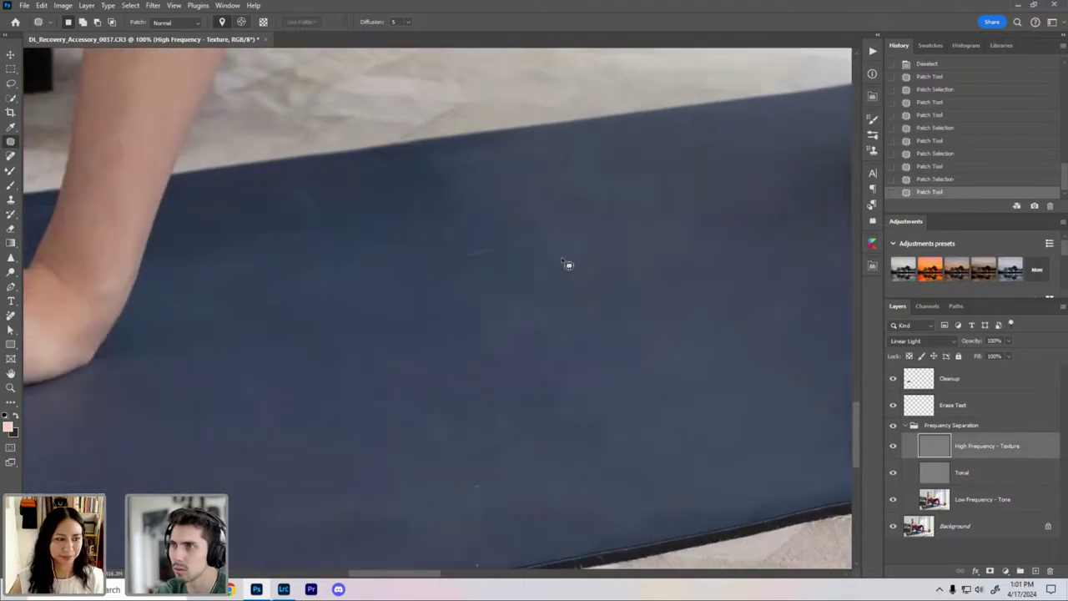
Step: Patch out the light scratch and specks on the mat beside the wrist and toward its front edge
left_click_drag(410, 301, 420, 271)
left_click_drag(444, 361, 442, 367)
key("ctrl+d")
mouse_move(391, 477)
left_mouse_down()
mouse_move(397, 464)
mouse_move(575, 399)
left_mouse_up()
key("ctrl+d")
mouse_move(275, 509)
left_mouse_down()
mouse_move(307, 547)
mouse_move(279, 500)
left_mouse_up()
left_click_drag(358, 480, 544, 388)
scroll(579, 420, "down", 3)
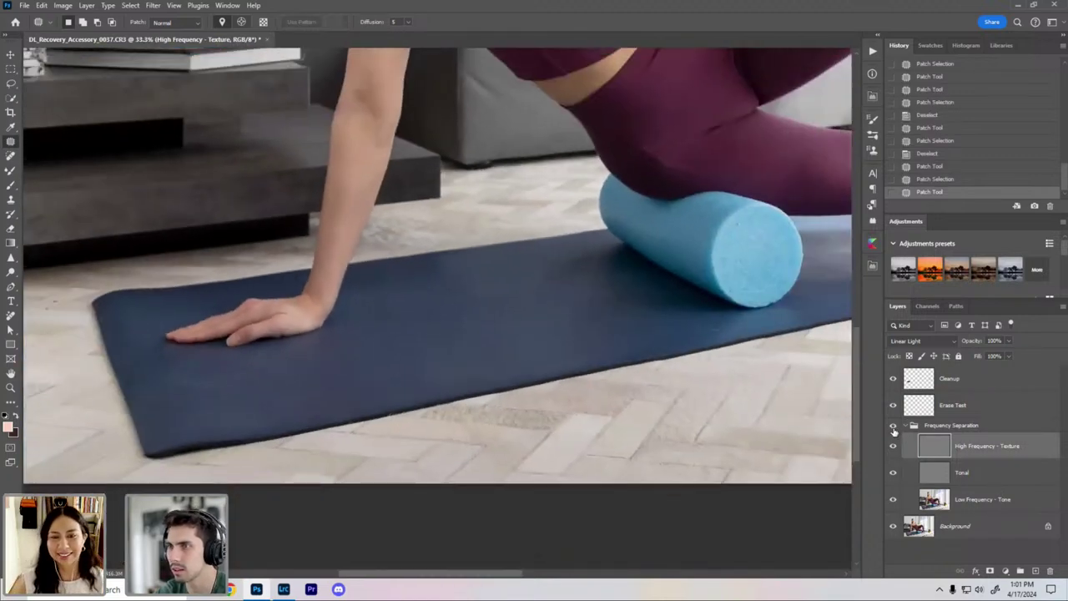
Step: Hide and show the Frequency Separation group to compare the mat before and after the cleanup
left_click(892, 426)
left_click(893, 425)
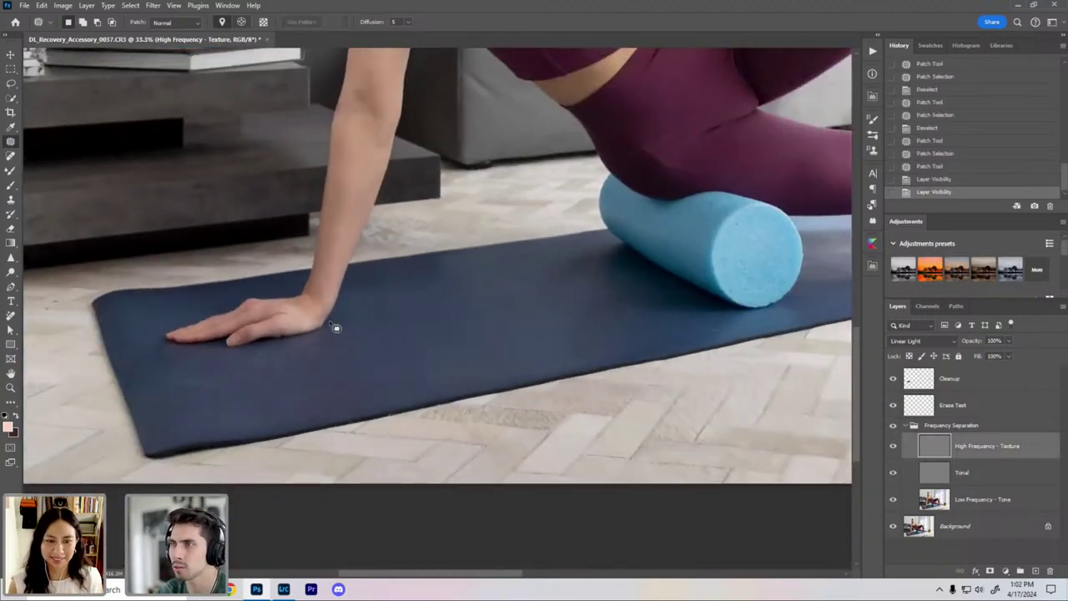
scroll(367, 353, "down", 1)
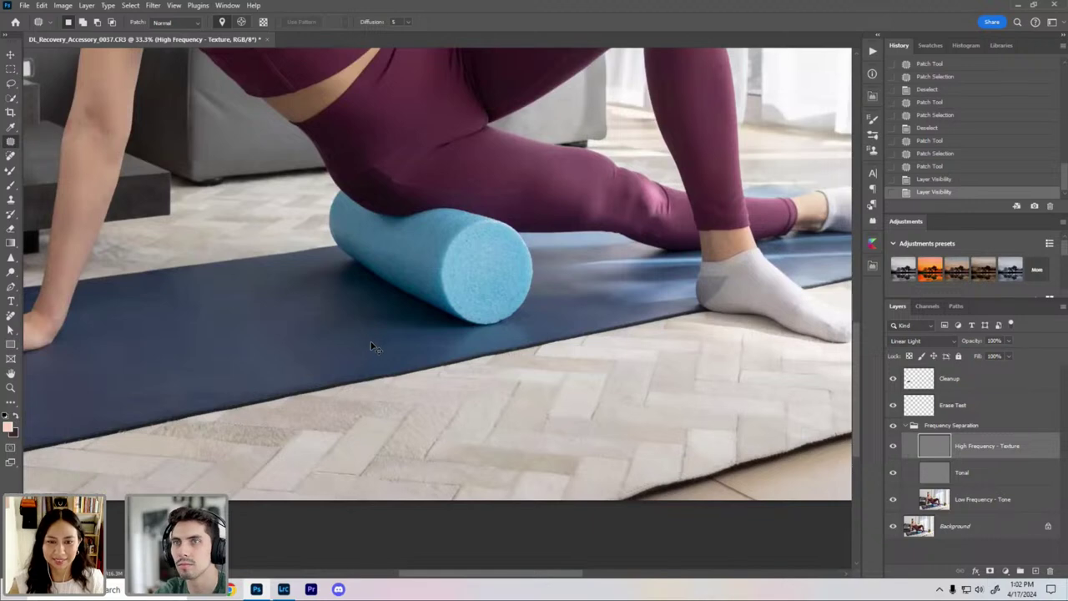
scroll(372, 349, "down", 1)
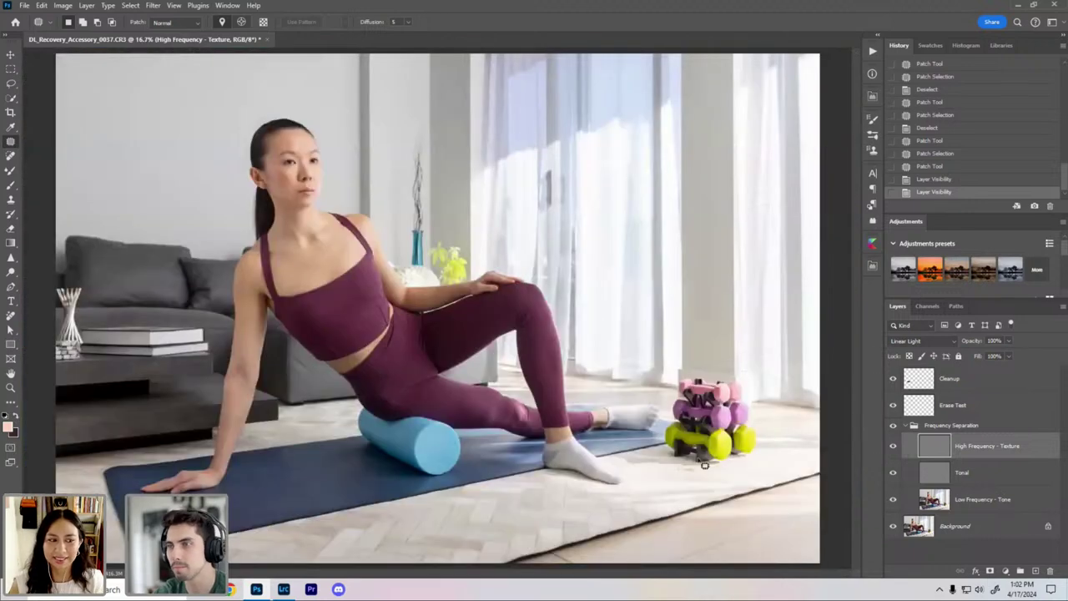
Step: Delete the Erase Test layer
left_click(906, 427)
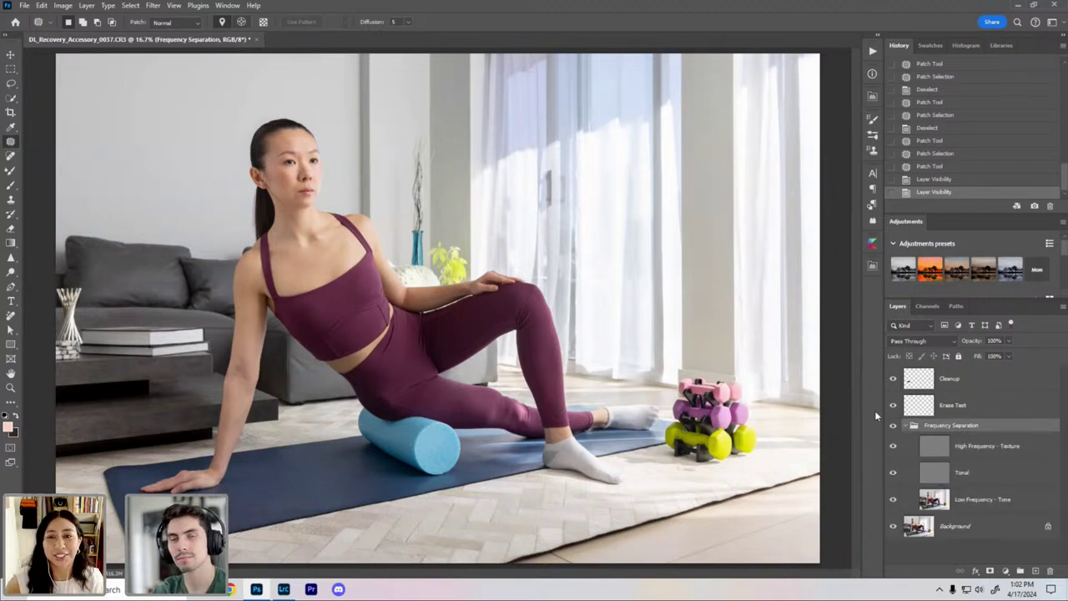
left_click(936, 402)
key("Delete")
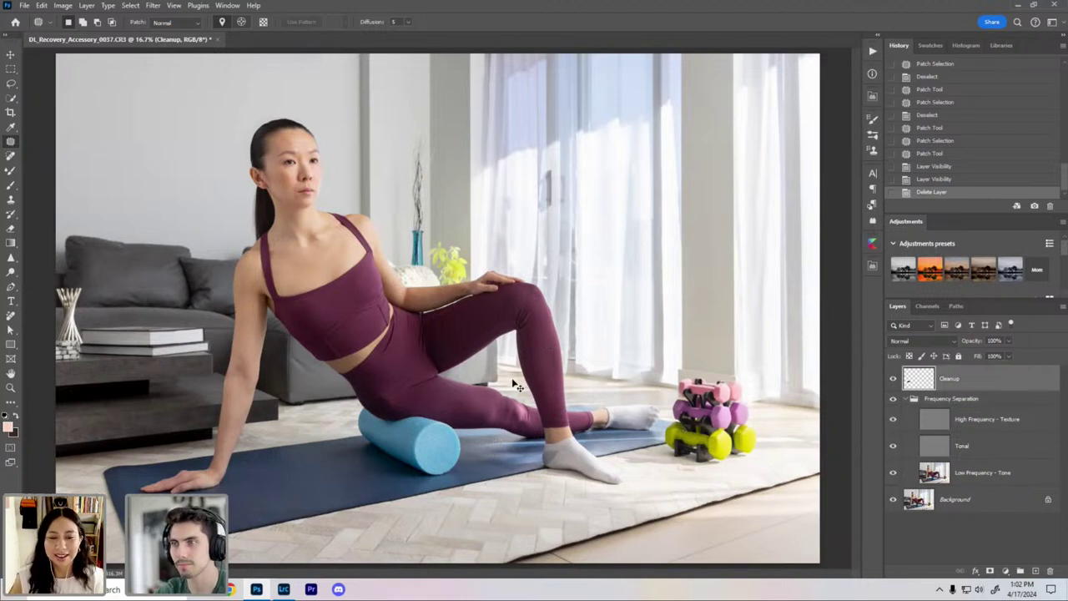
Step: Examine the woman's face up close and select the Tonal layer in the Frequency Separation group
key("ctrl+plus")
left_click_drag(392, 403, 486, 345)
left_click_drag(506, 189, 498, 356)
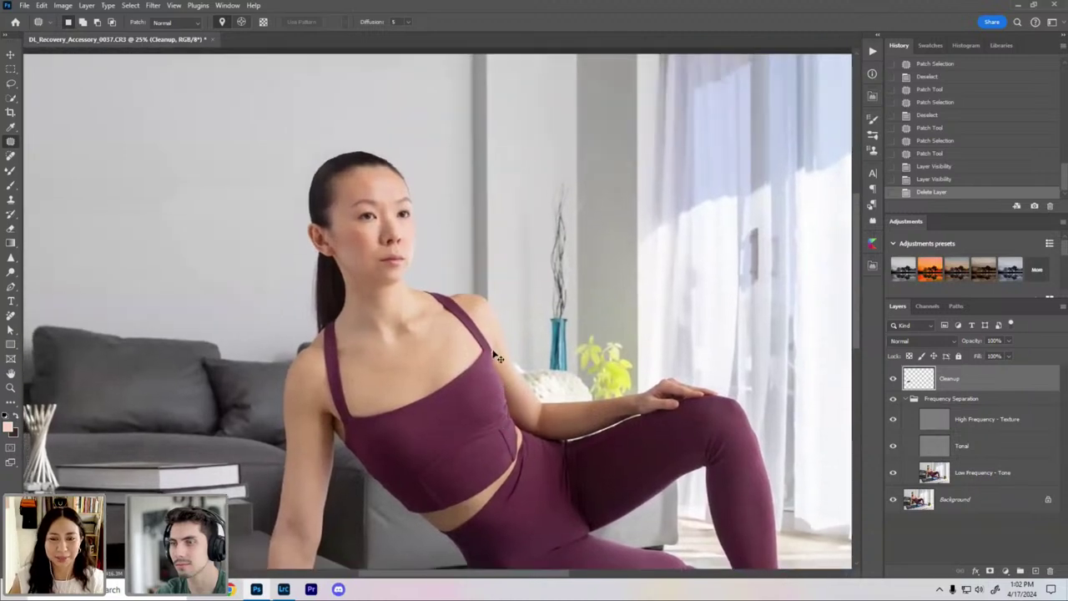
key("ctrl+plus")
key("ctrl+plus")
left_click_drag(455, 252, 574, 378)
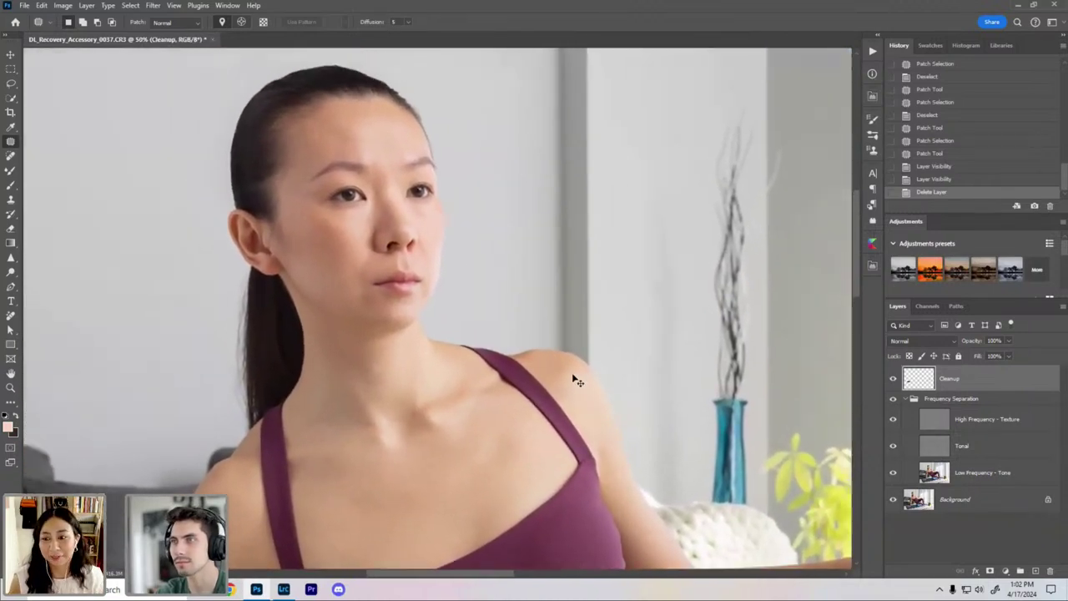
key("ctrl+plus")
key("ctrl+plus")
mouse_move(506, 308)
left_mouse_down()
mouse_move(484, 310)
mouse_move(490, 321)
left_mouse_up()
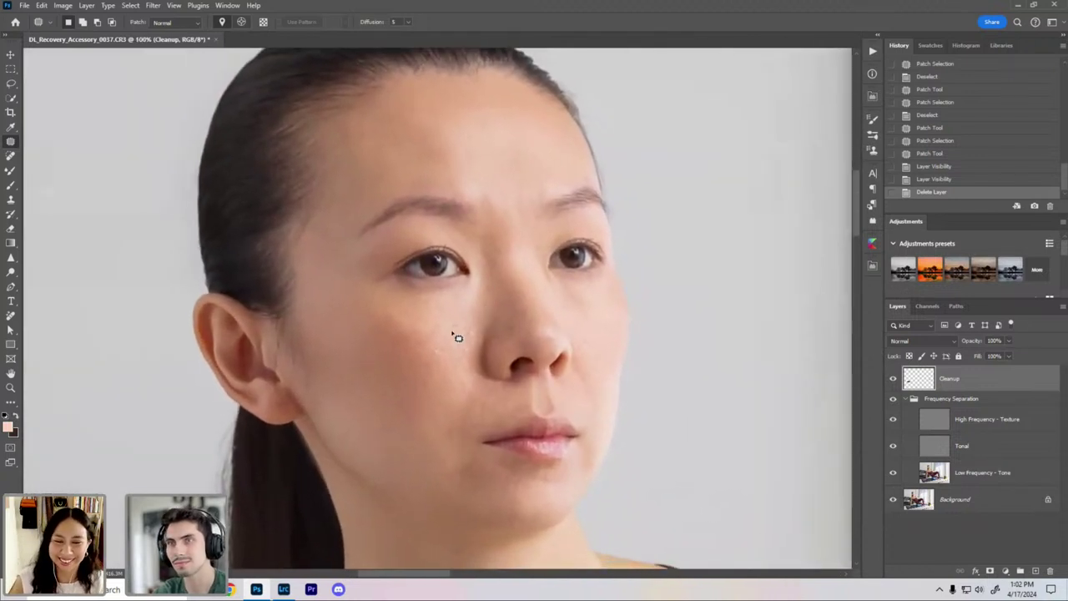
left_click(943, 448)
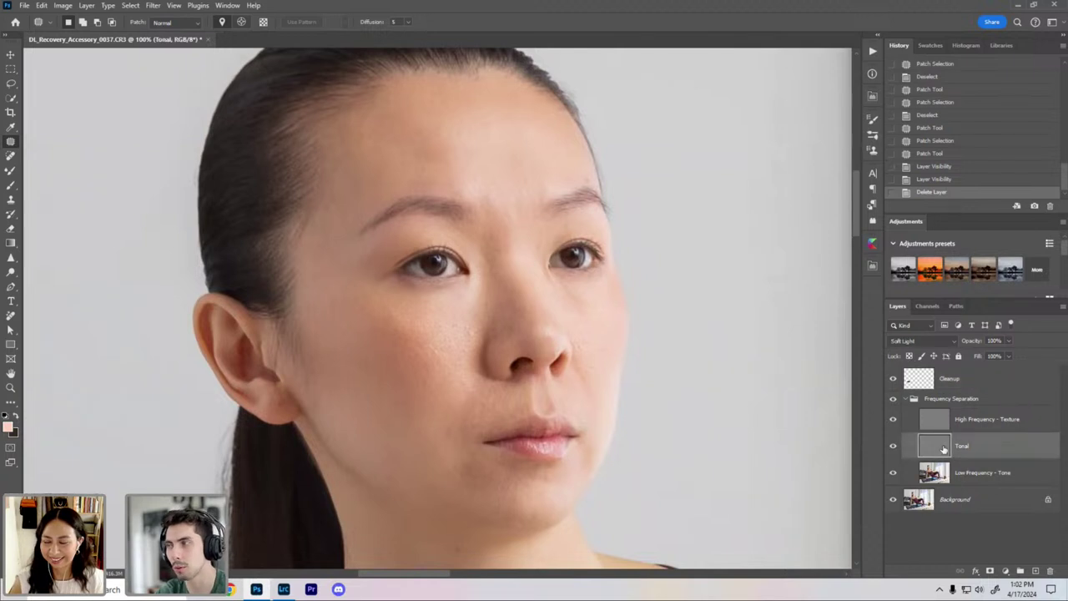
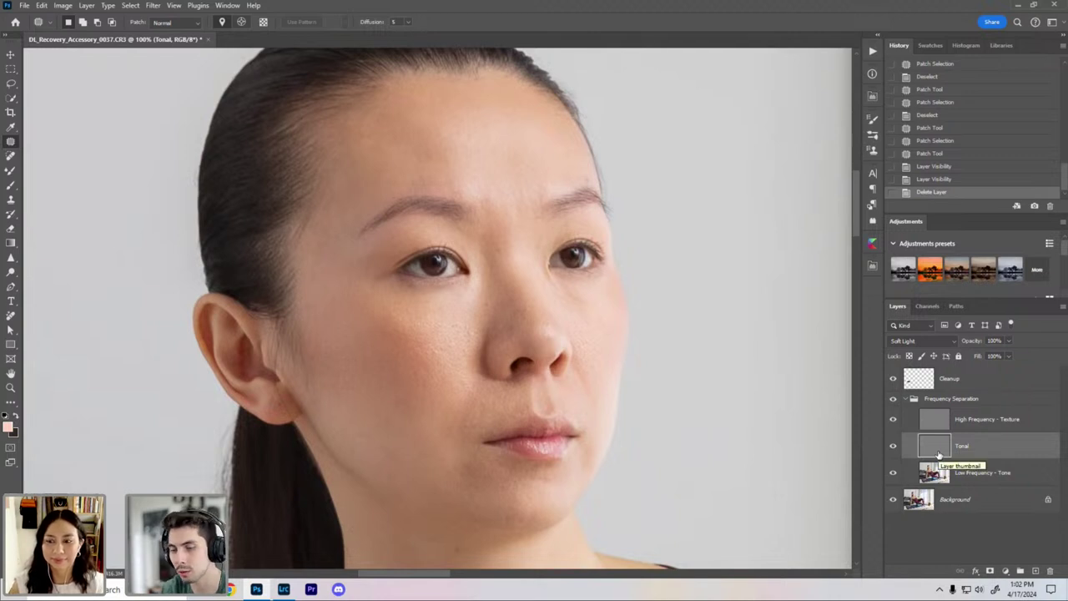
Step: Isolate the Tonal layer to inspect its fill across the whole canvas, and show all the layers again
left_click(892, 448, "alt")
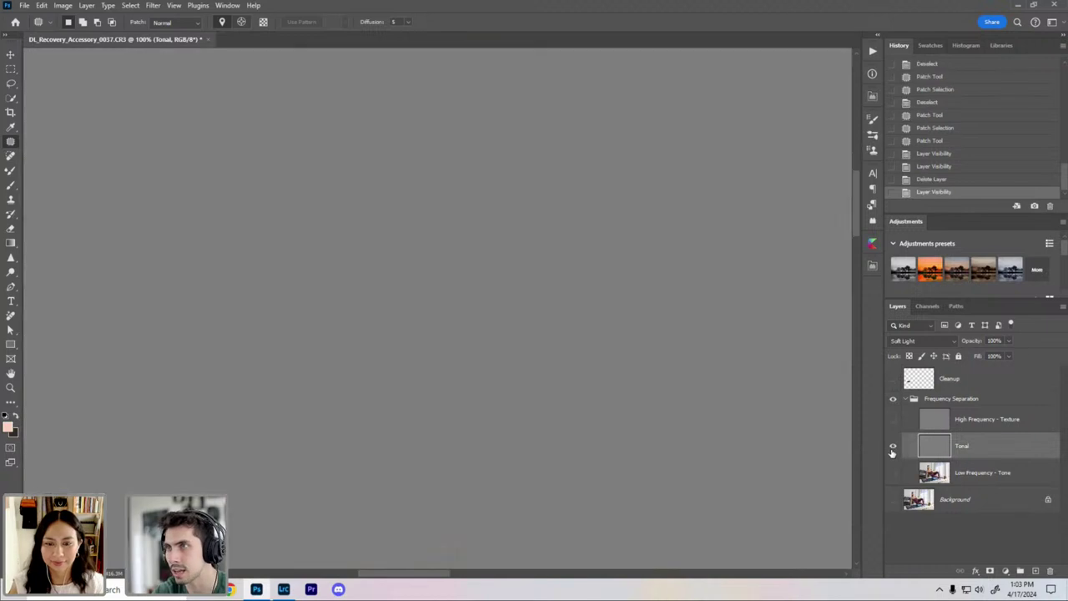
key("ctrl+0")
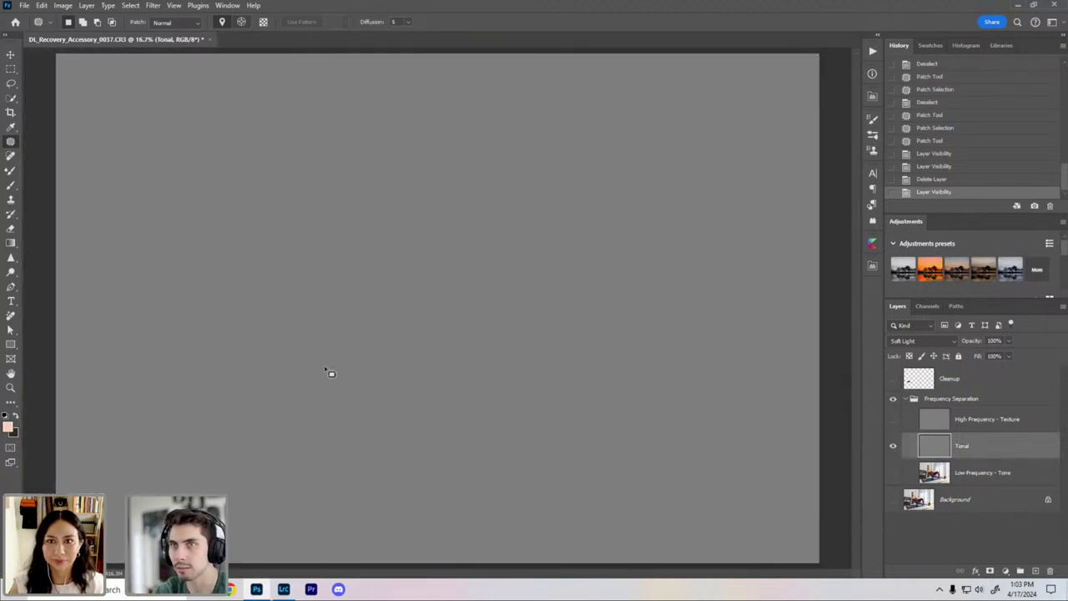
left_click(892, 445, "alt")
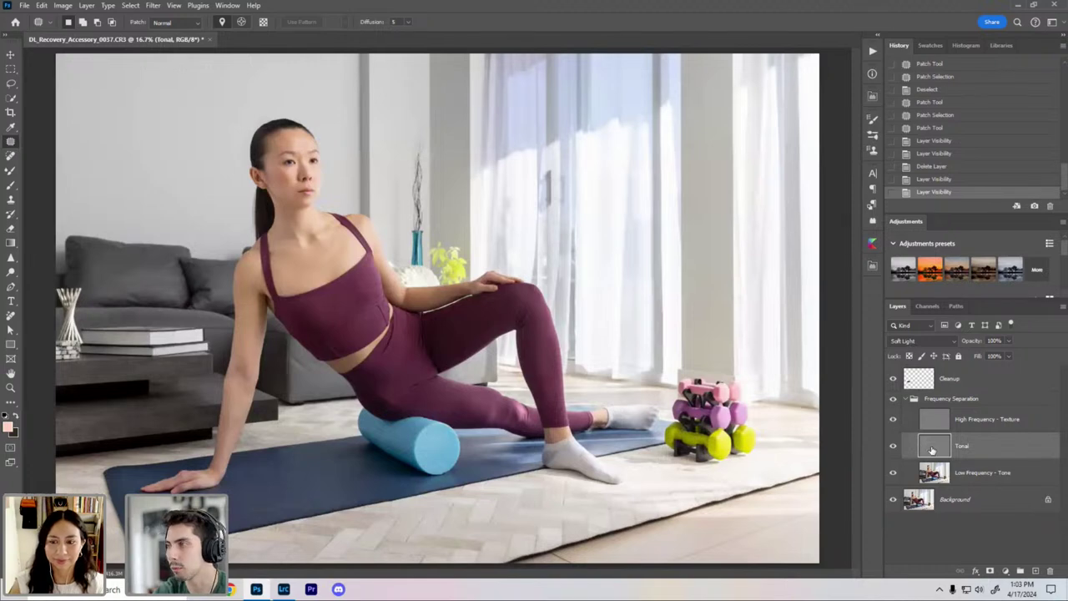
Step: Choose the Brush tool for the Tonal layer and sample a highlight skin tone from the woman's forehead
key("ctrl+plus")
key("ctrl+plus")
key("ctrl+plus")
left_click_drag(395, 276, 556, 403)
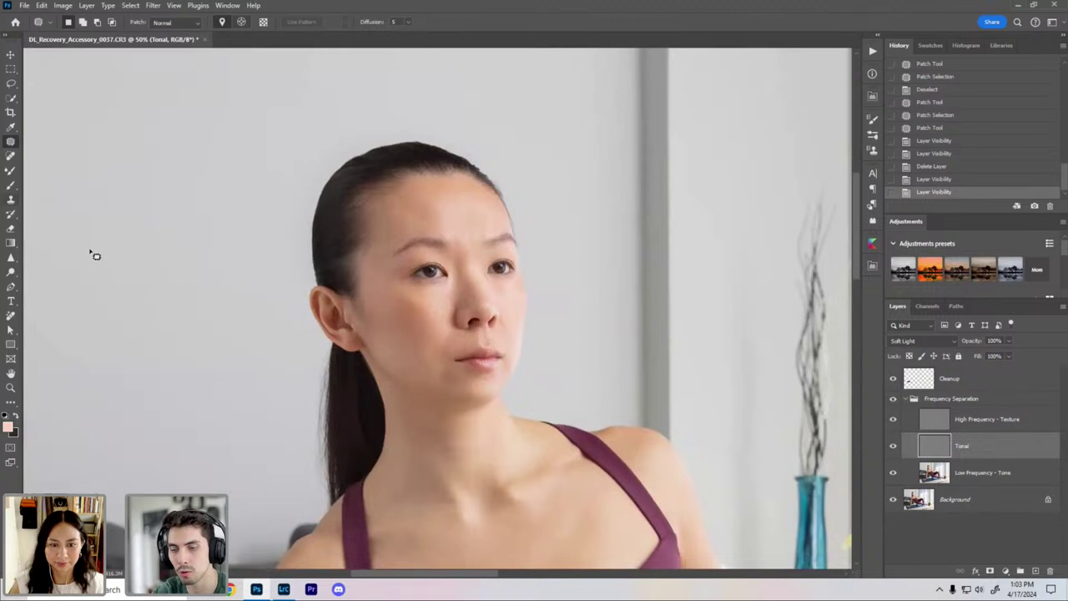
key("b")
scroll(410, 205, "up", 2)
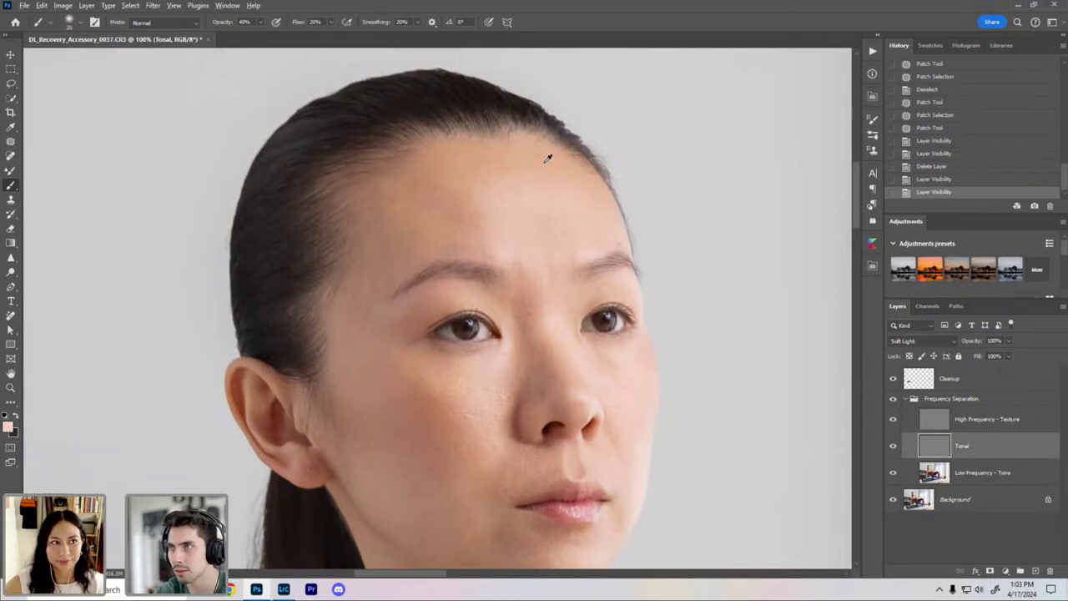
left_click(560, 218, "alt")
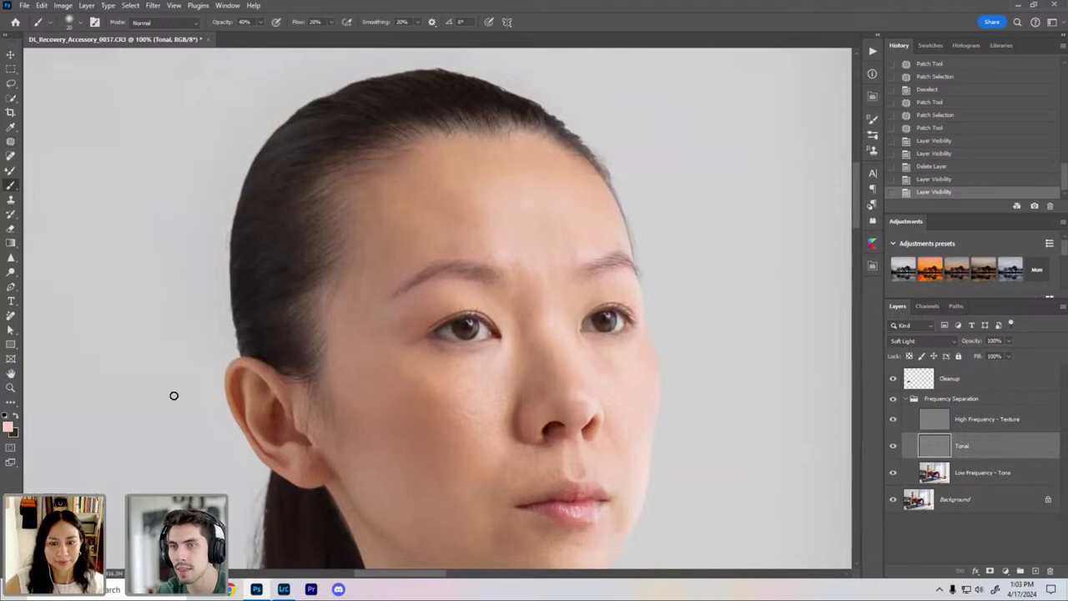
Step: Swap the foreground and background colours and sample a darker skin tone from the shadow at the base of the neck
key("x")
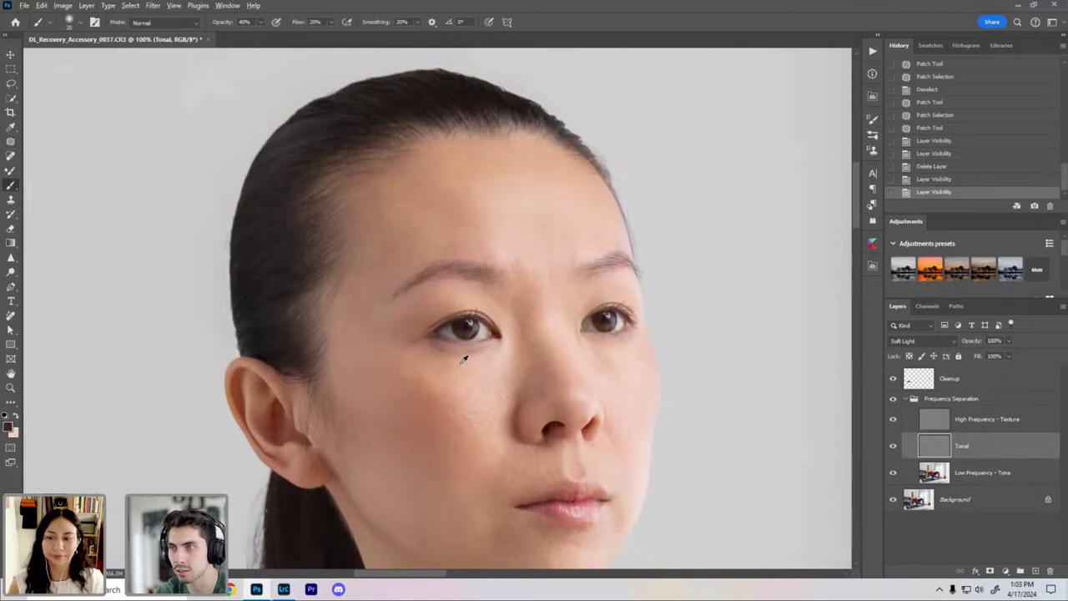
left_click_drag(476, 375, 462, 310)
key("ctrl+minus")
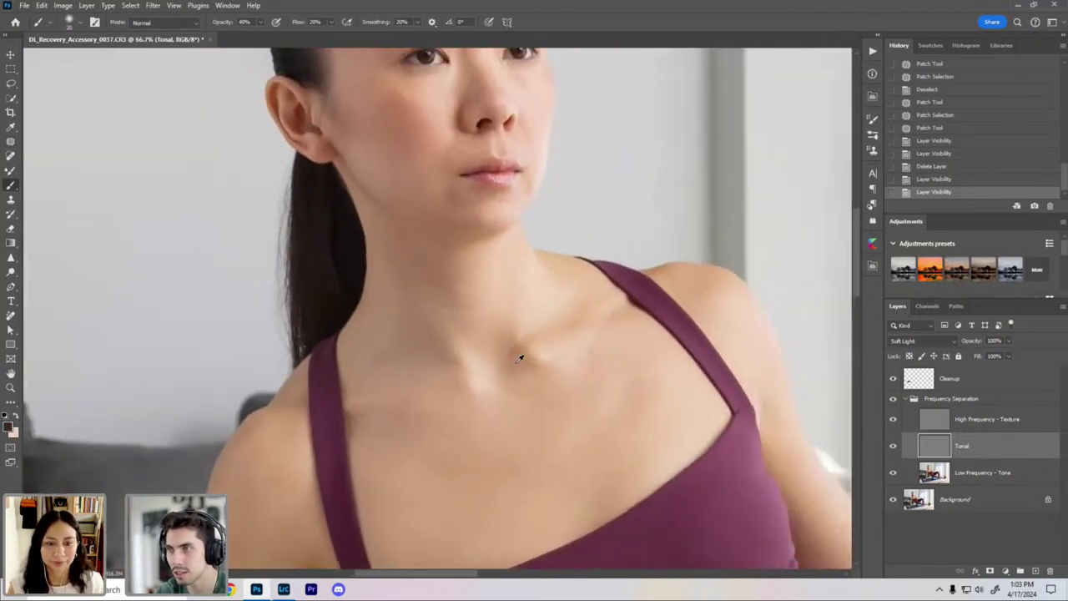
left_click(527, 361, "alt")
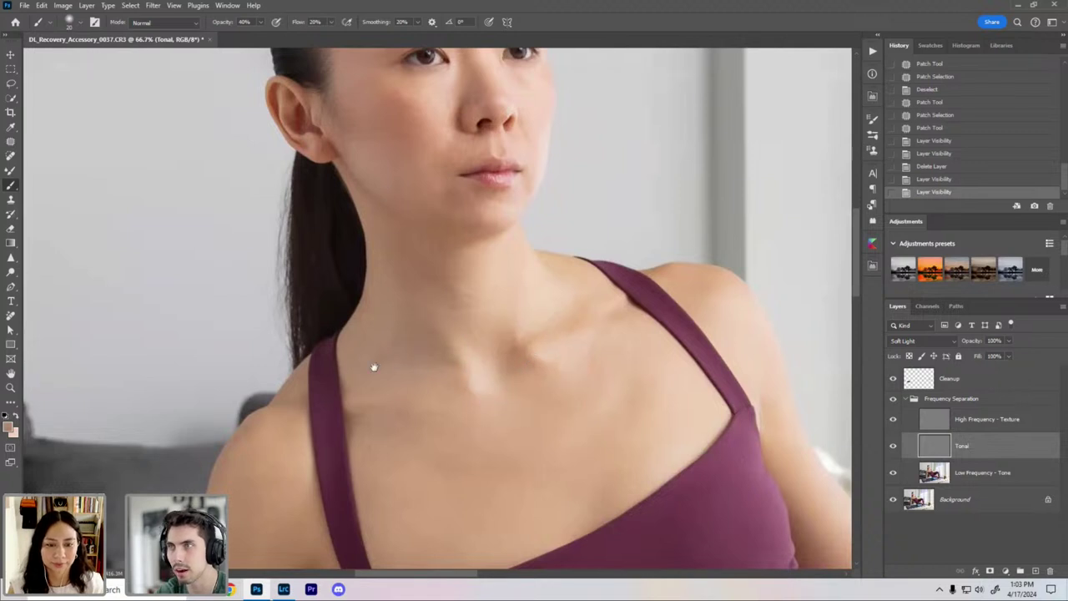
Step: Set the foreground colour to the light pink swatch in the Skin group
scroll(372, 362, "up", 3)
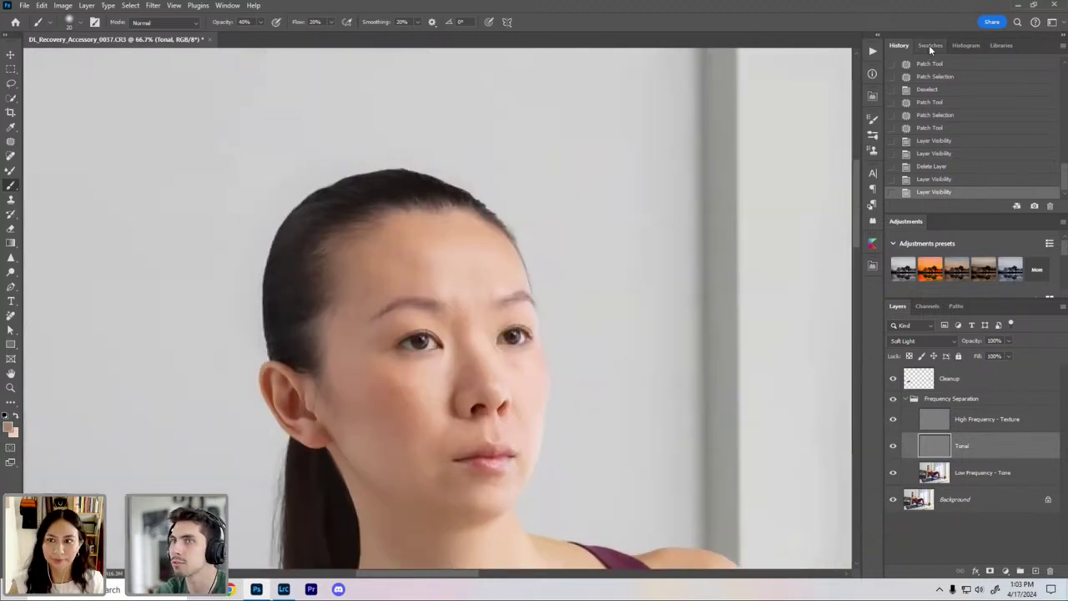
left_click(929, 45)
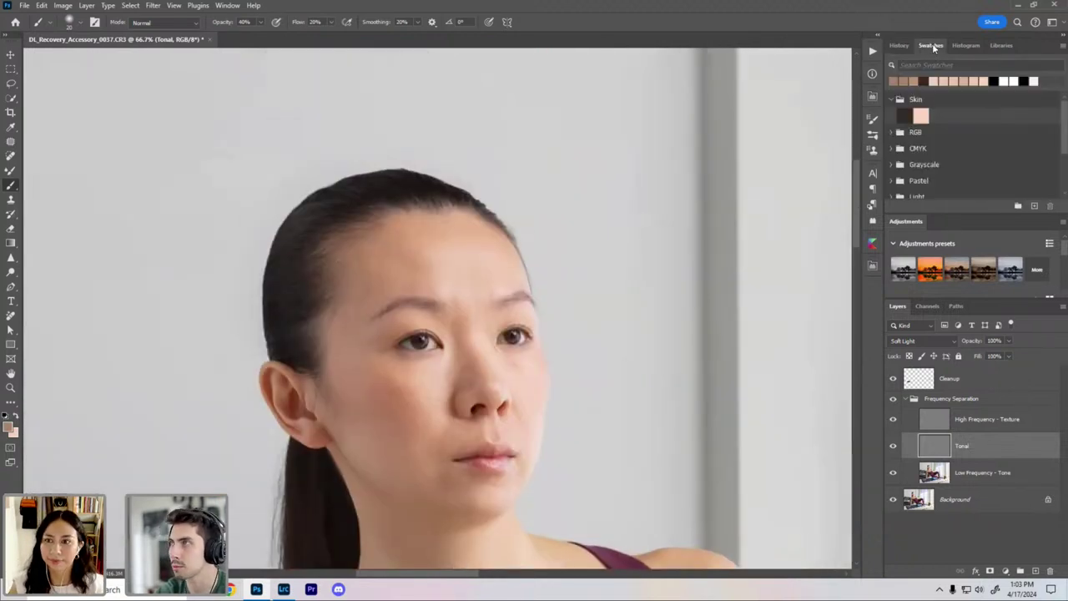
left_click(921, 115)
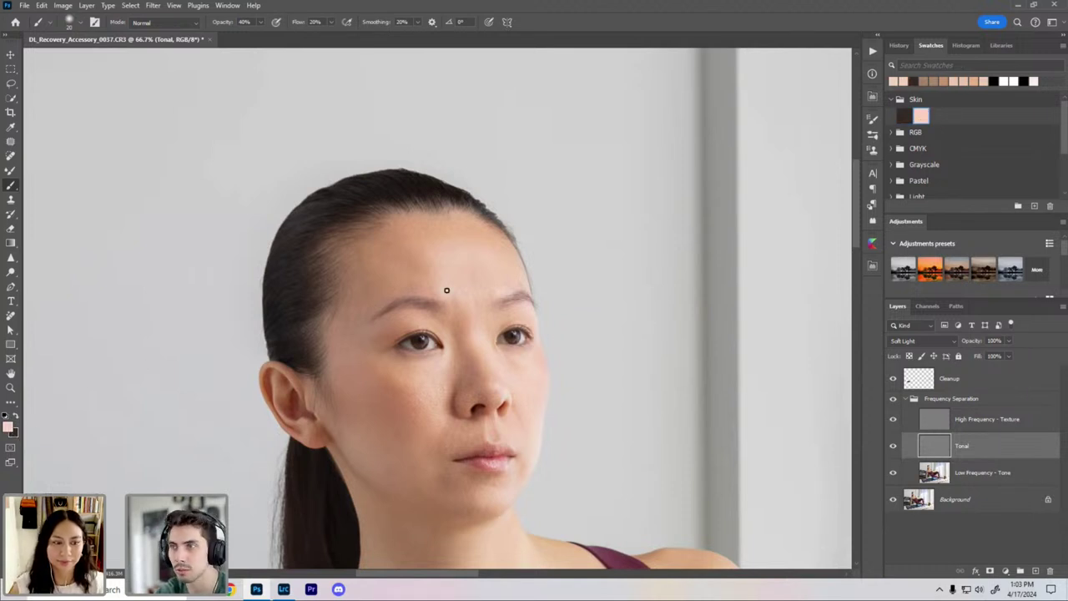
Step: Examine the woman's face and compare its skin tones with the Tonal layer hidden and shown
key("ctrl+plus")
left_click_drag(390, 445, 404, 351)
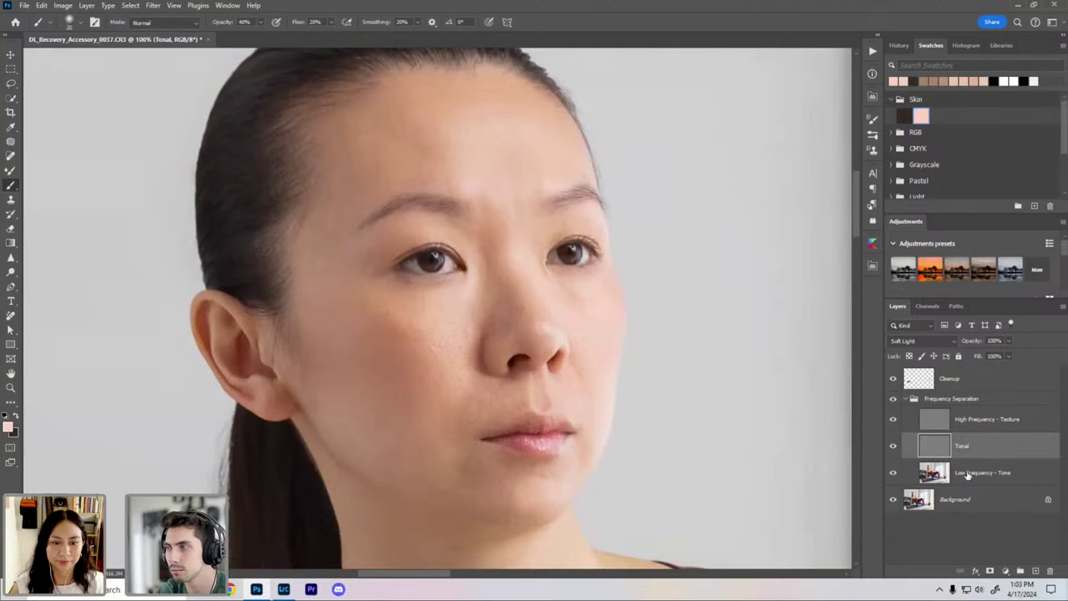
key("ctrl+minus")
left_click_drag(495, 221, 517, 229)
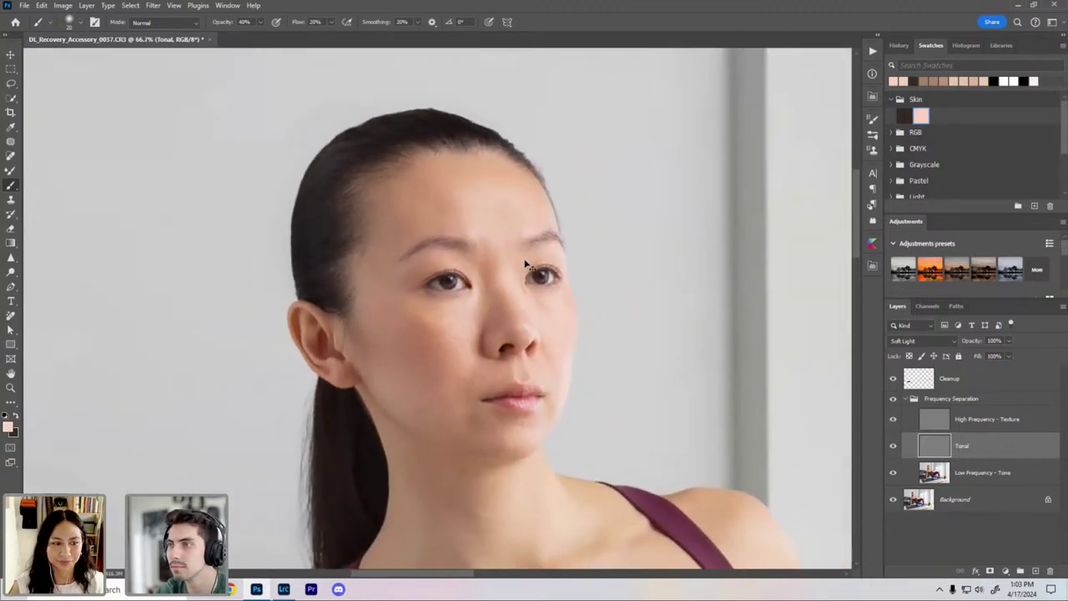
key("ctrl+plus")
left_click_drag(572, 272, 530, 322)
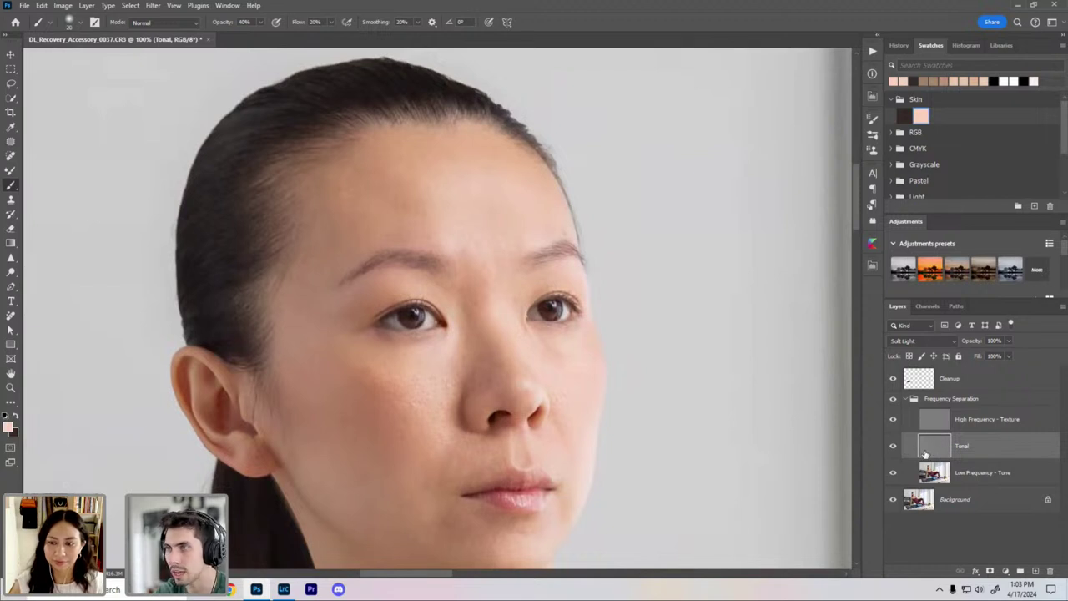
key("ctrl+minus")
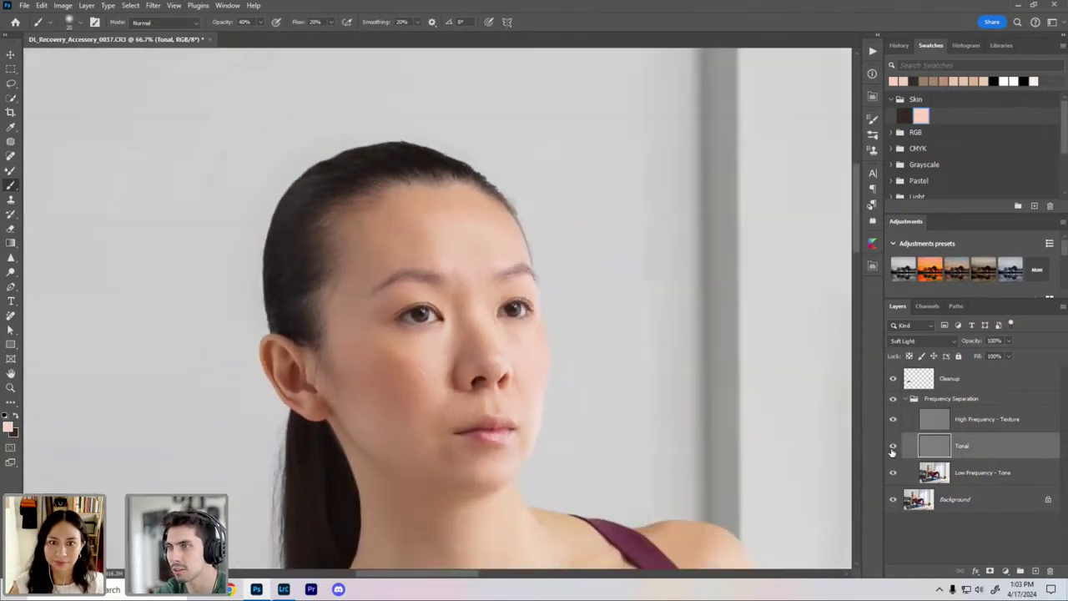
left_click(892, 448)
left_click(893, 449)
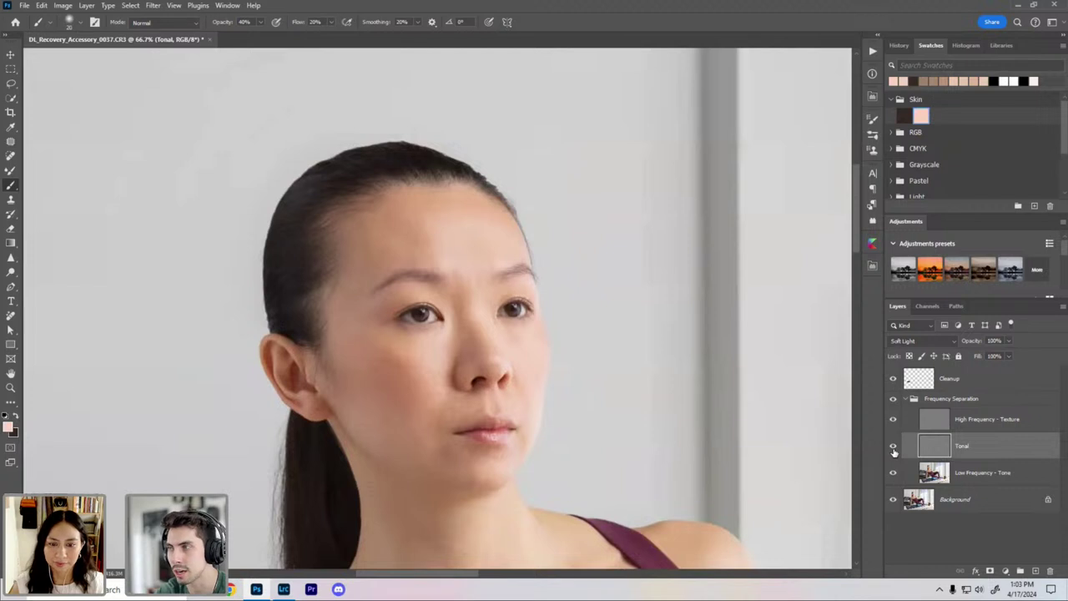
left_click(892, 449)
left_click(893, 448)
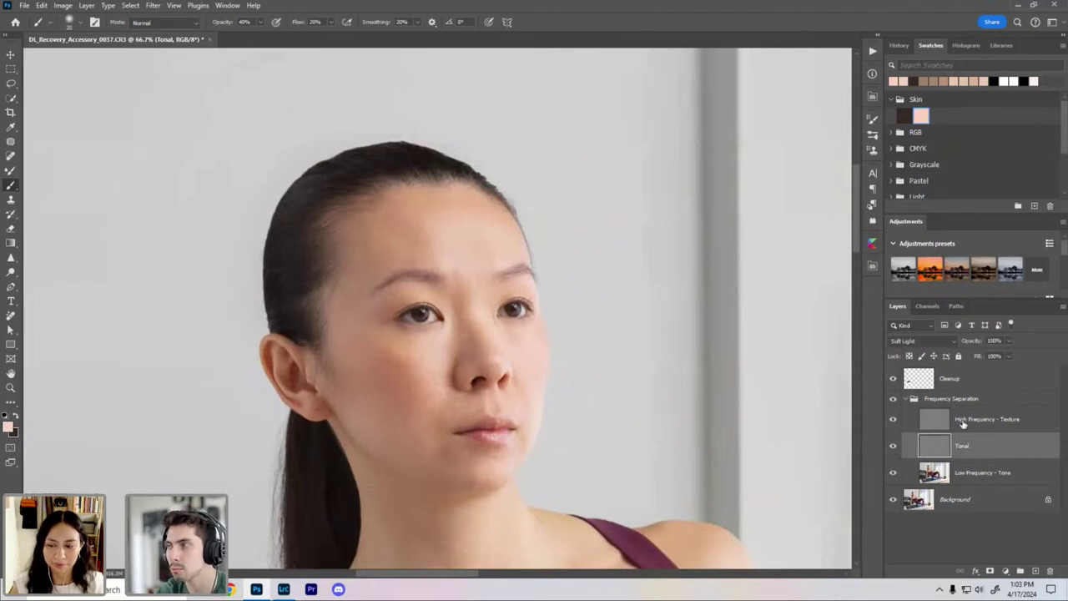
Step: Keep the Tonal layer active and set the brush opacity to 20%
key("ctrl+plus")
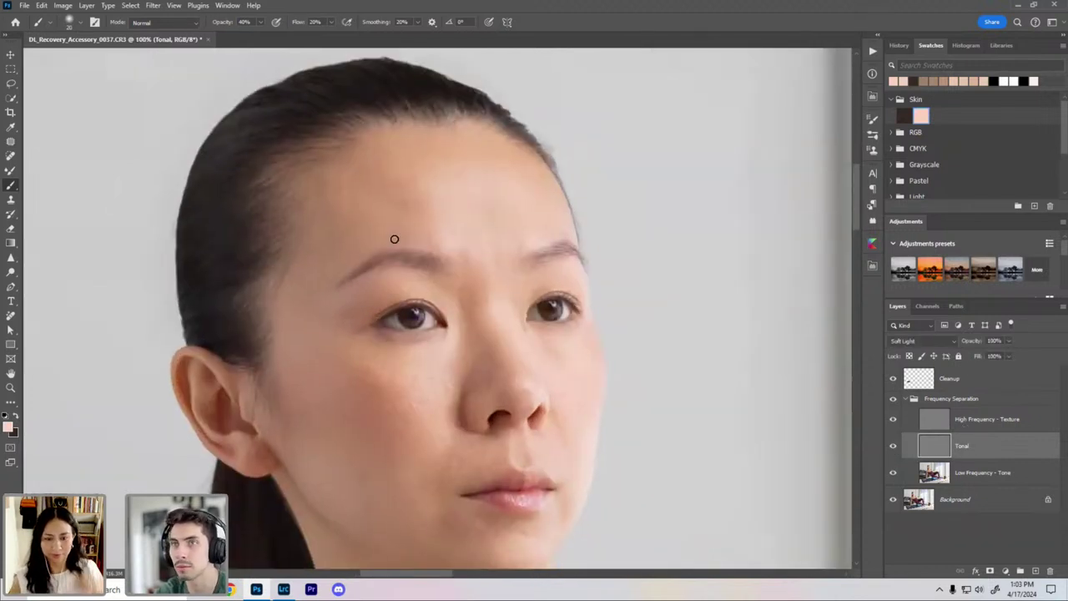
key("ctrl+minus")
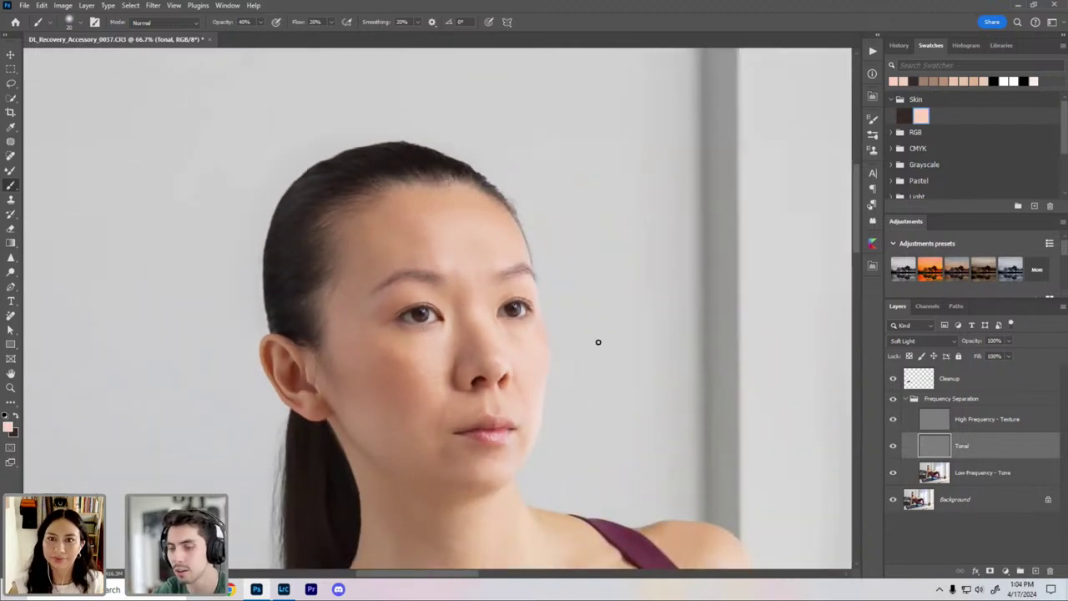
left_click(965, 451)
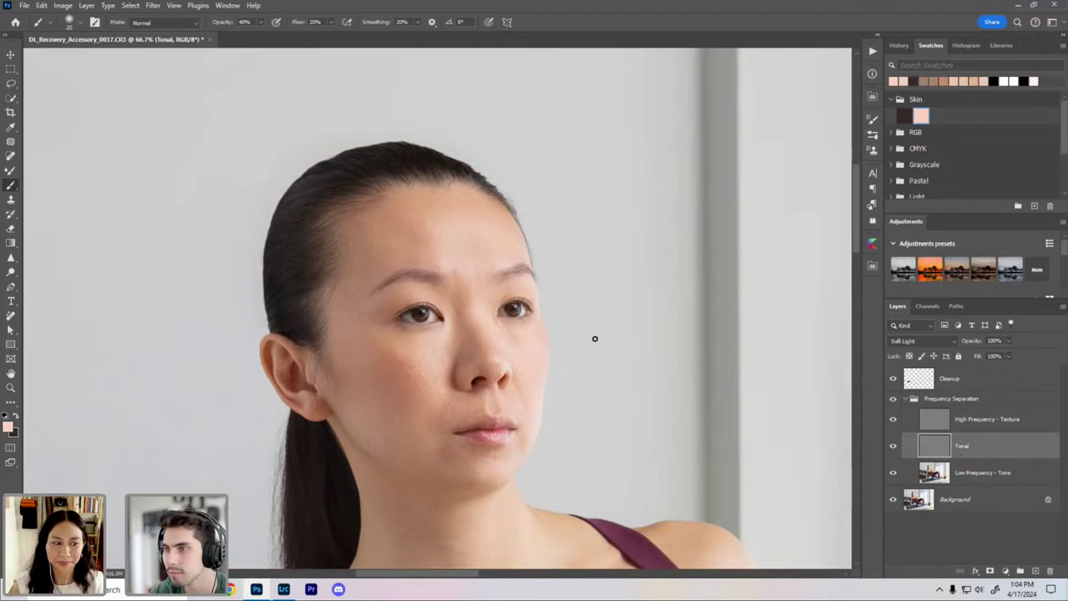
scroll(453, 270, "up", 1)
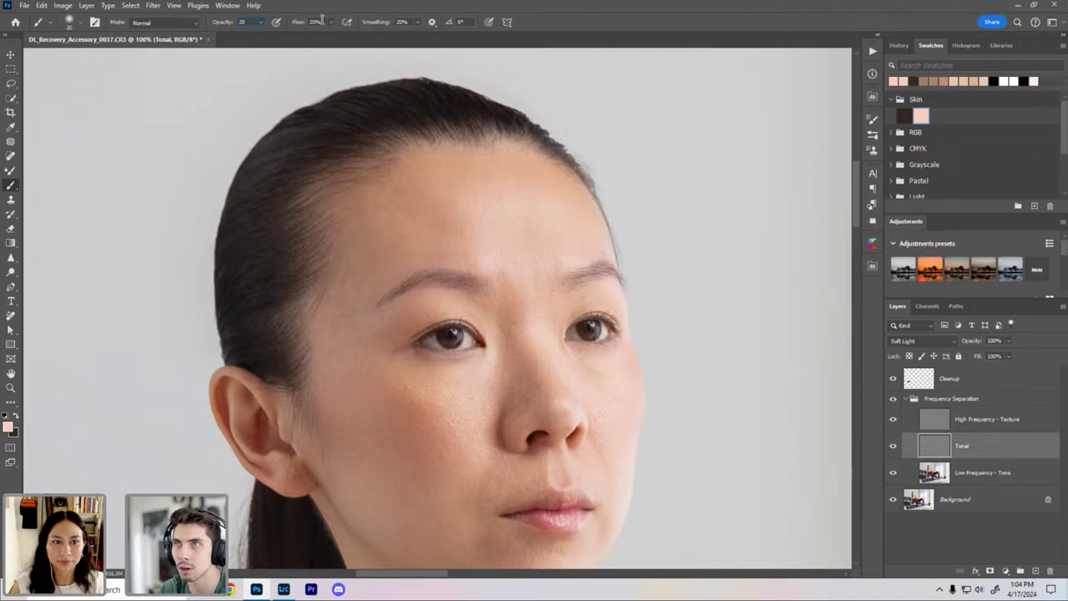
key("Return")
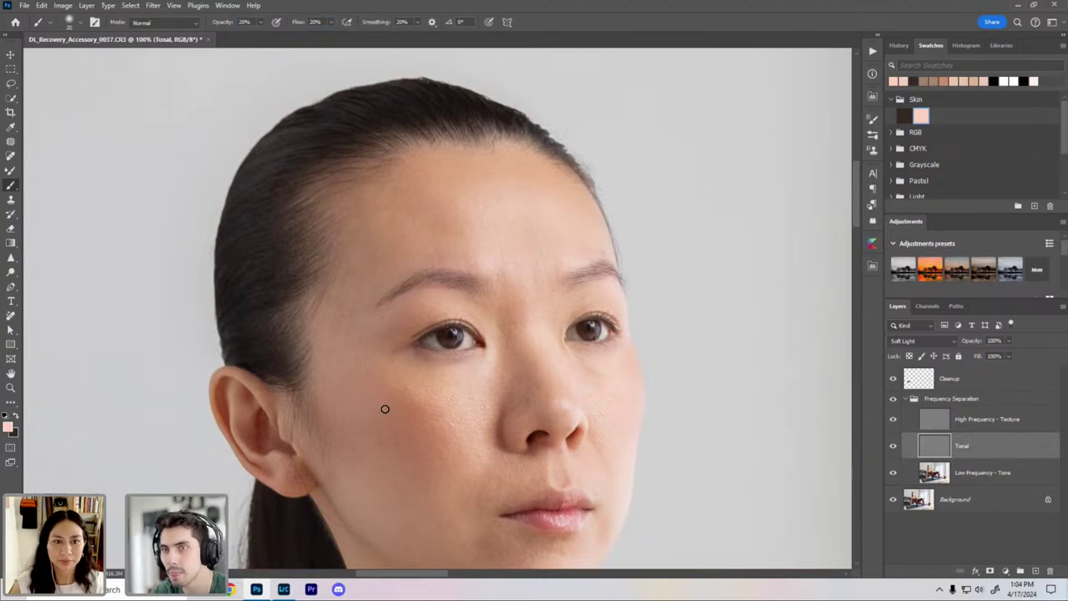
Step: Inspect the forehead up close and toggle the Tonal layer's visibility to compare the skin there
key("ctrl+plus")
scroll(522, 305, "up", 3)
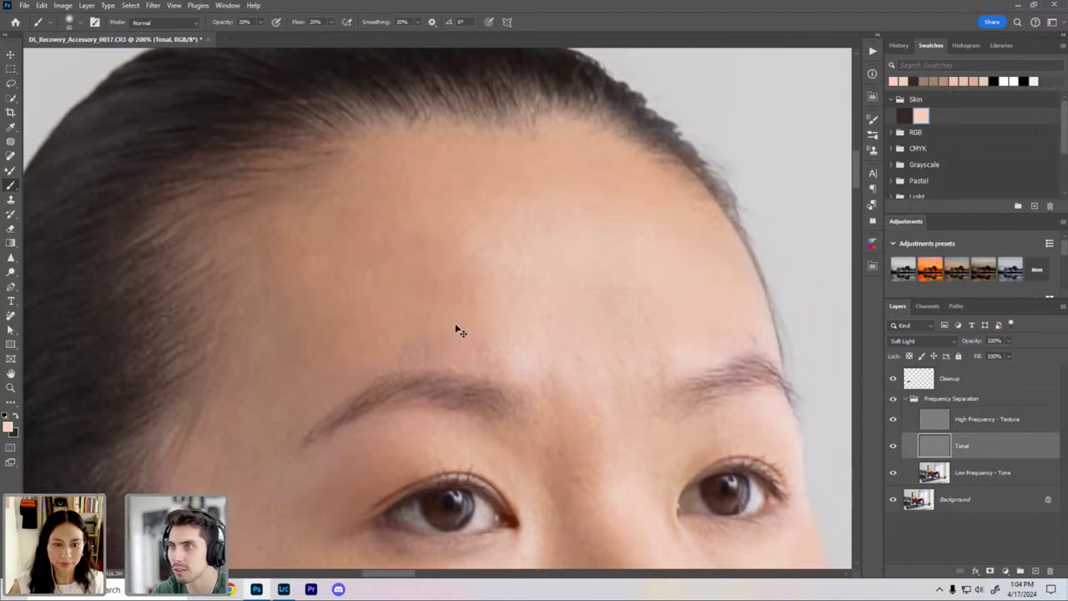
key("ctrl+minus")
key("ctrl+minus")
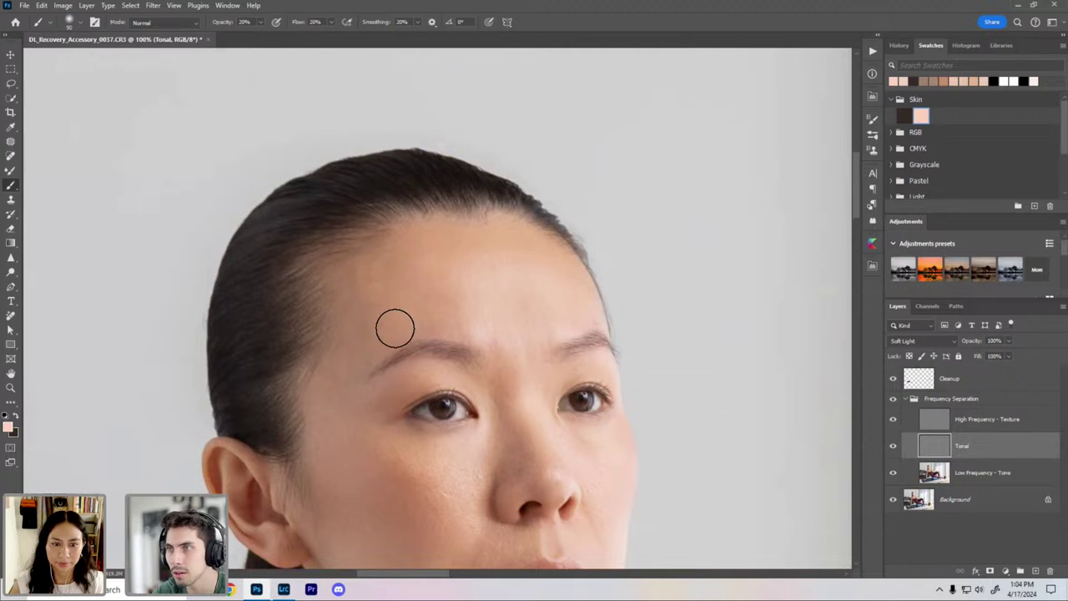
left_click(891, 449)
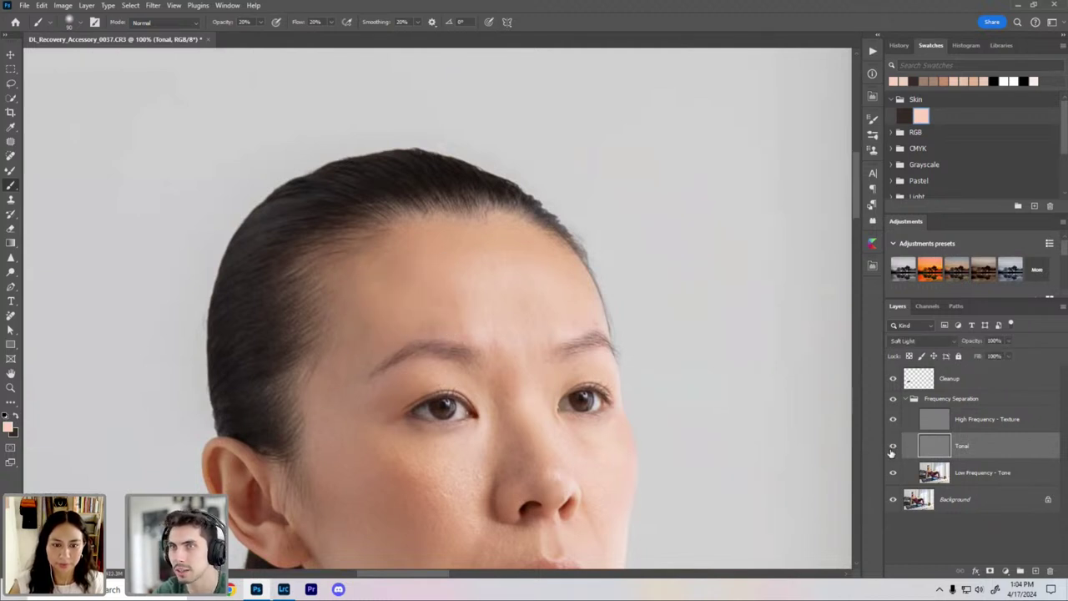
left_click(892, 448)
left_click(892, 448)
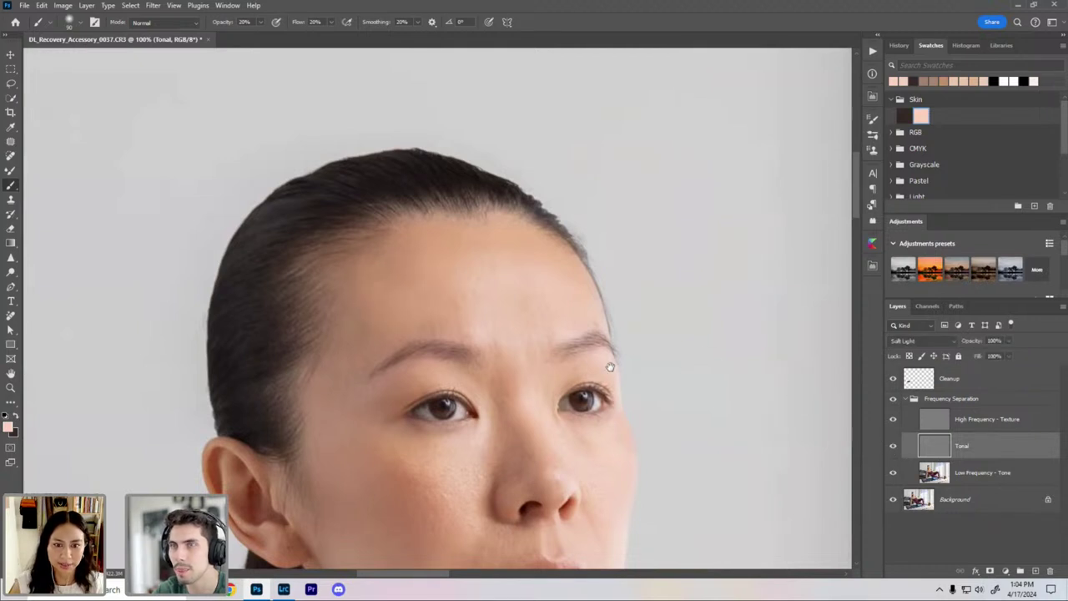
Step: Examine the cheeks, eyes and bridge of the nose up close for uneven tones
scroll(613, 334, "down", 3)
left_click_drag(580, 359, 582, 350)
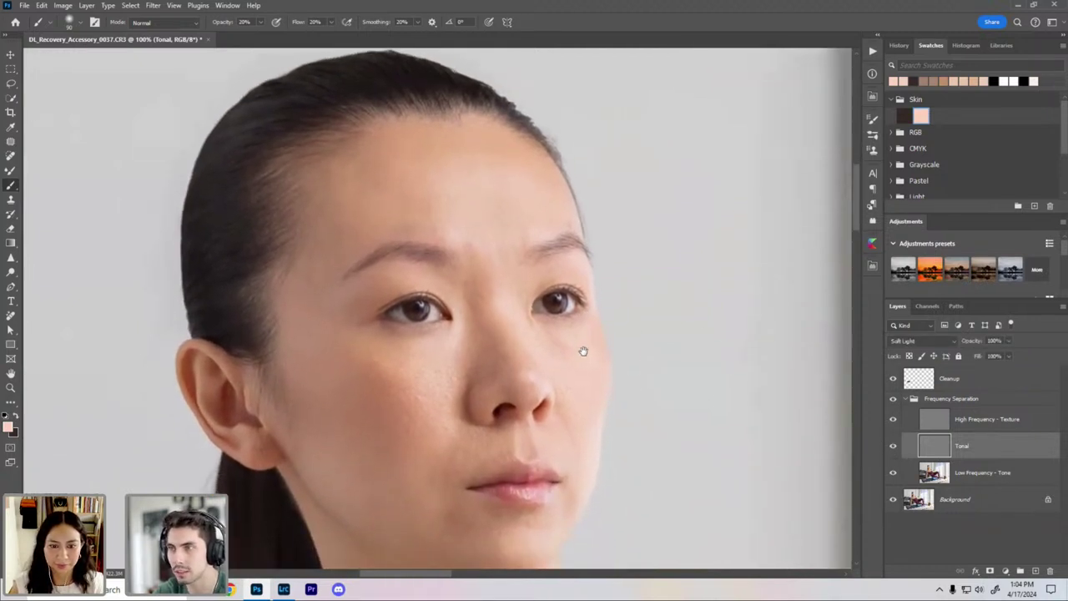
left_click_drag(506, 325, 512, 260)
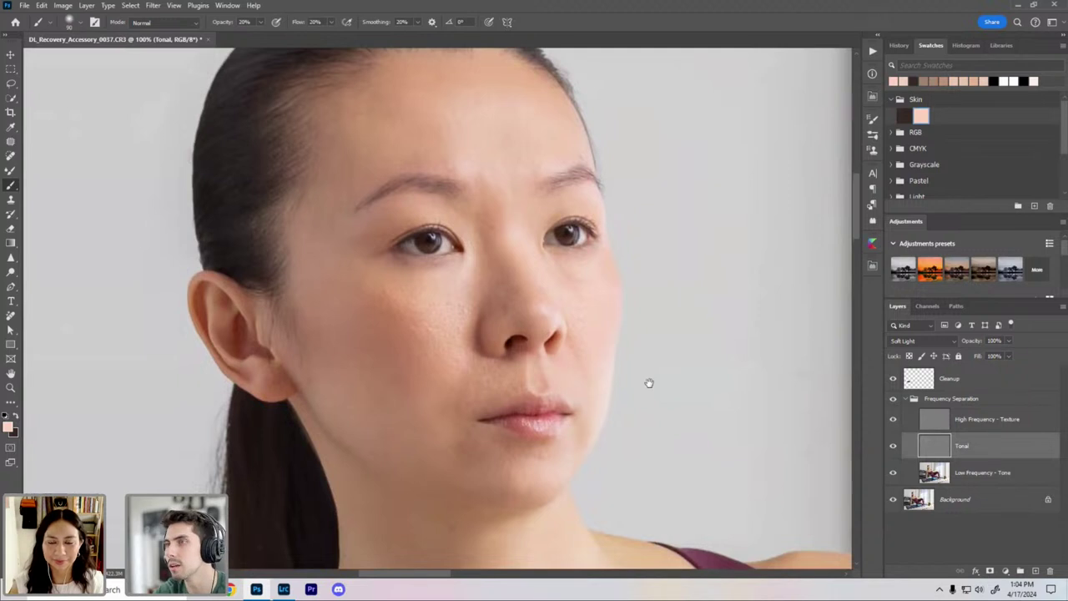
left_click_drag(583, 341, 577, 434)
key("ctrl+plus")
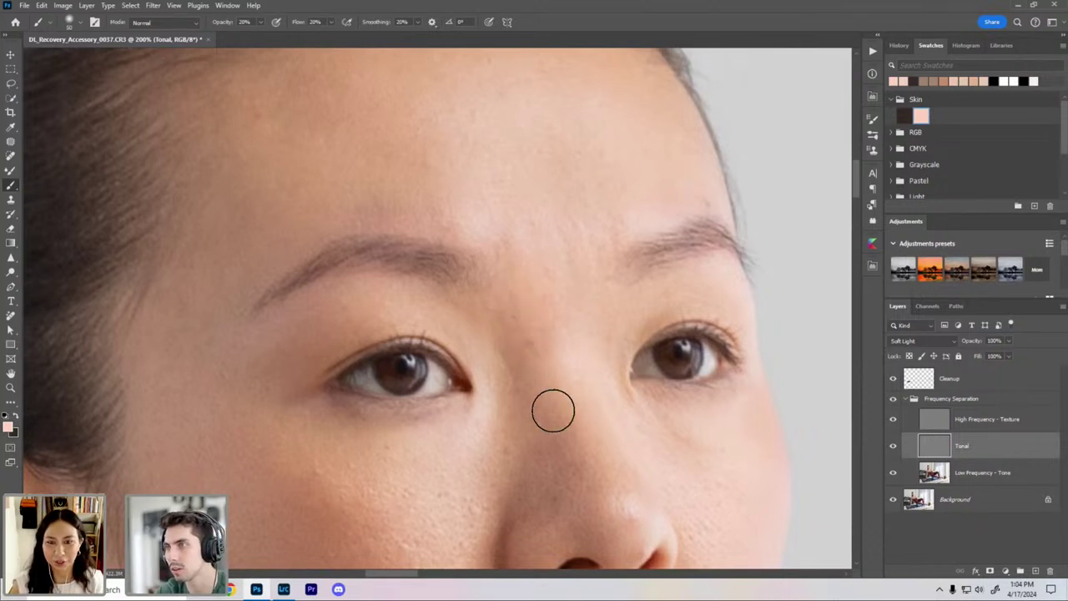
key("ctrl+minus")
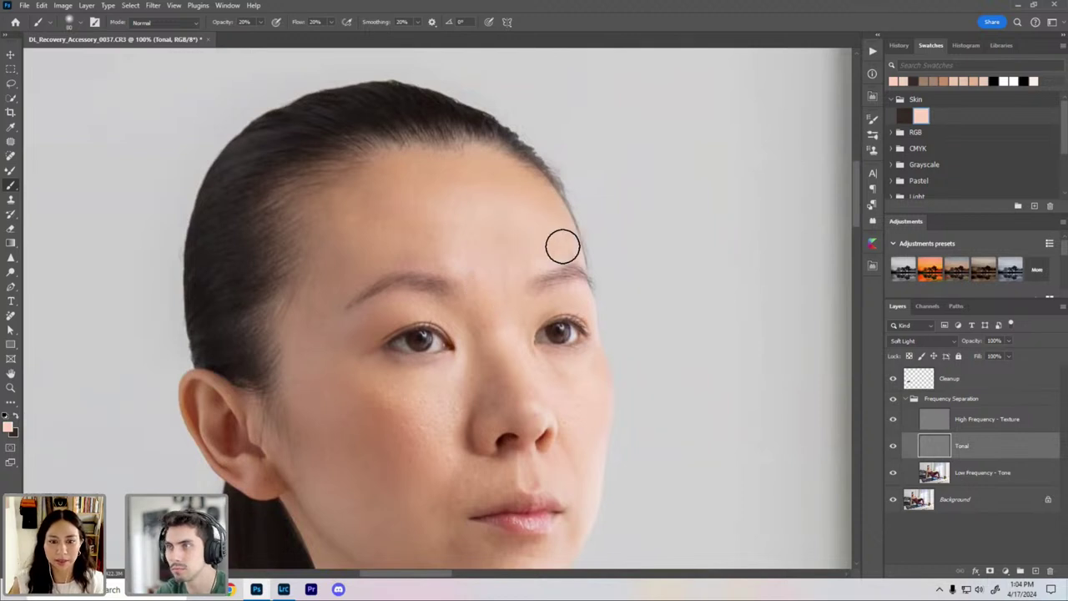
Step: Hide and show the Tonal layer at different magnifications to compare the face before and after the retouching
left_click(893, 448)
left_click(893, 448)
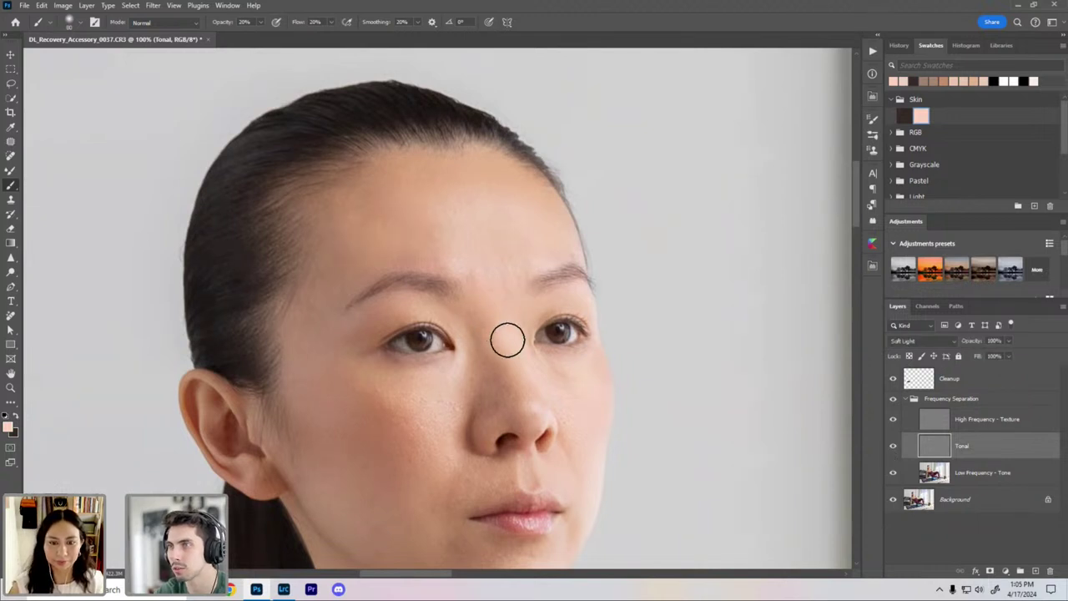
left_click(892, 448)
key("ctrl+minus")
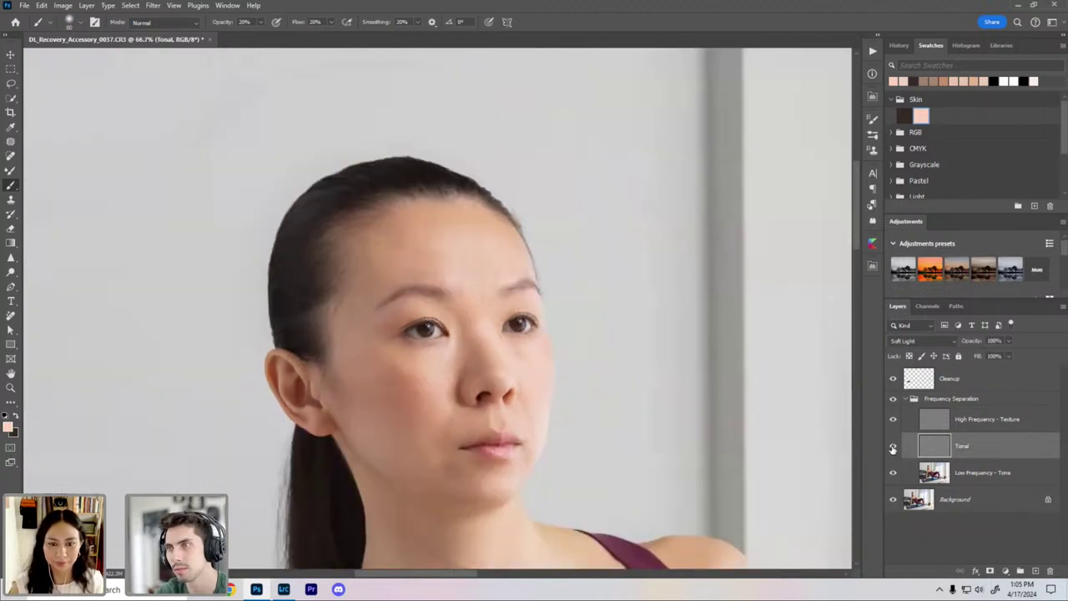
left_click(892, 448)
left_click(892, 448)
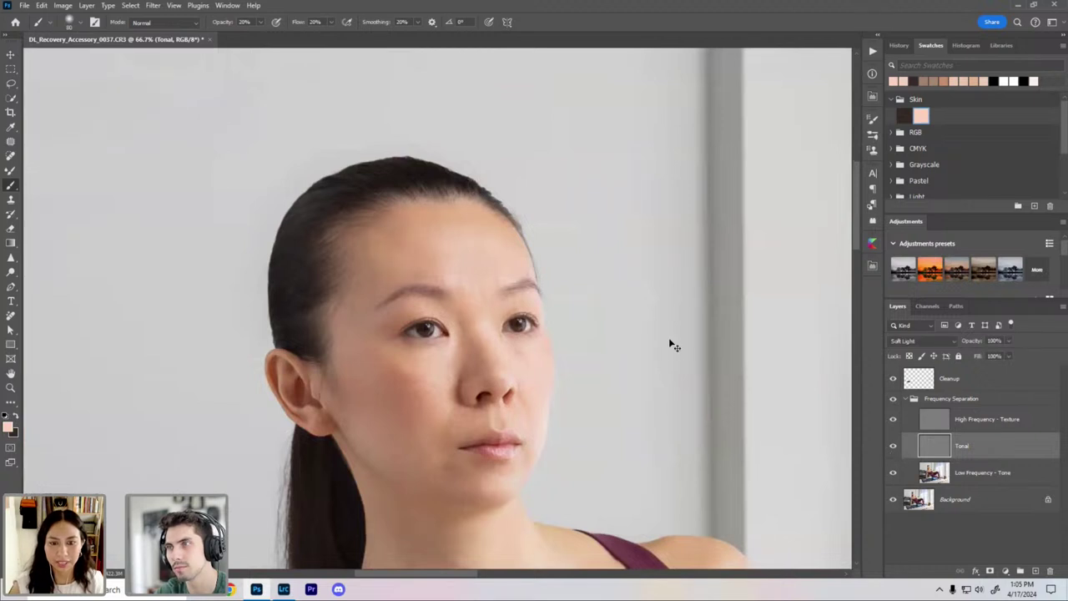
key("ctrl+plus")
left_click(893, 448)
left_click(893, 448)
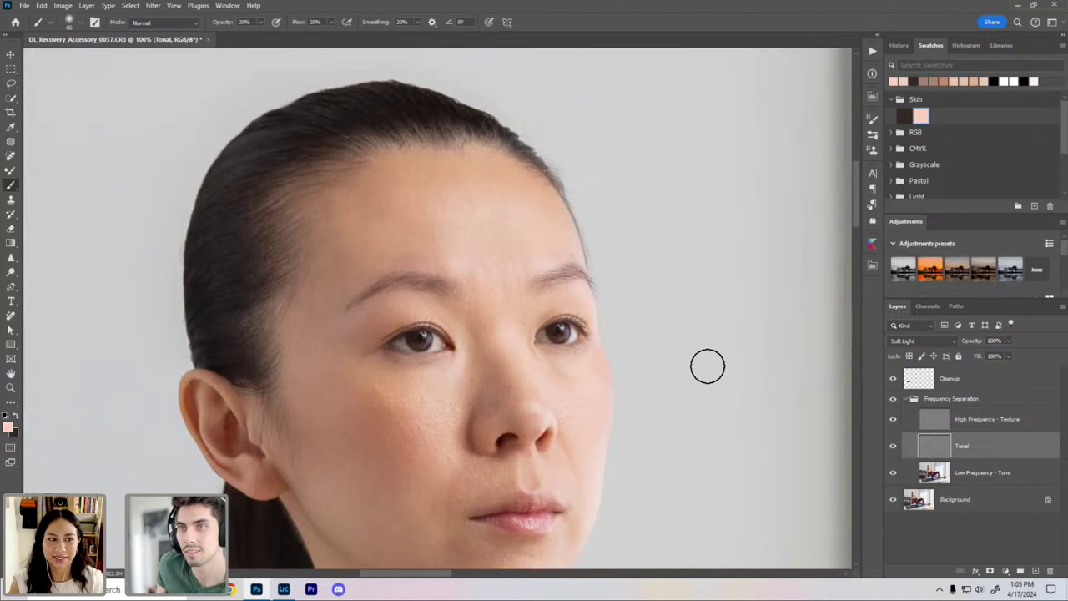
Step: Review the face from near and far, ending with the whole photo in view
key("ctrl+minus")
key("ctrl+minus")
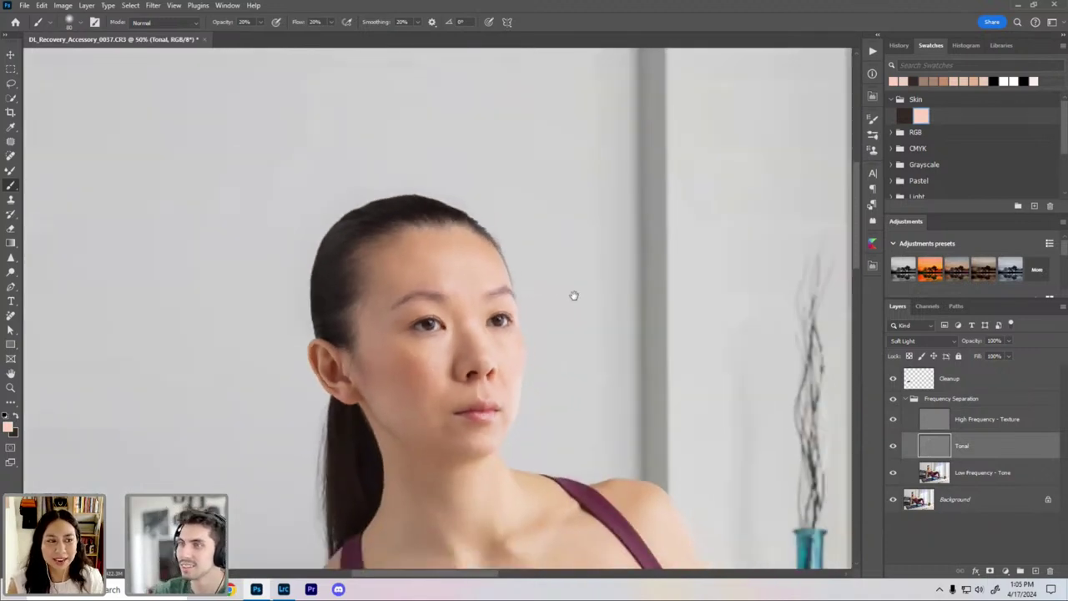
left_click_drag(573, 295, 576, 260)
key("ctrl+plus")
scroll(577, 264, "up", 3)
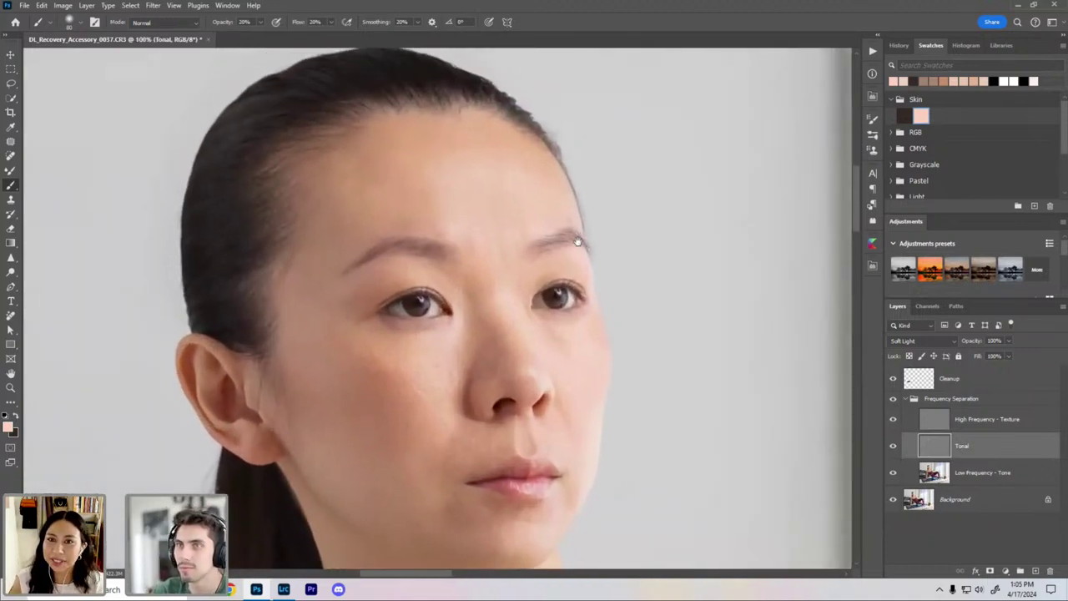
scroll(577, 253, "down", 5)
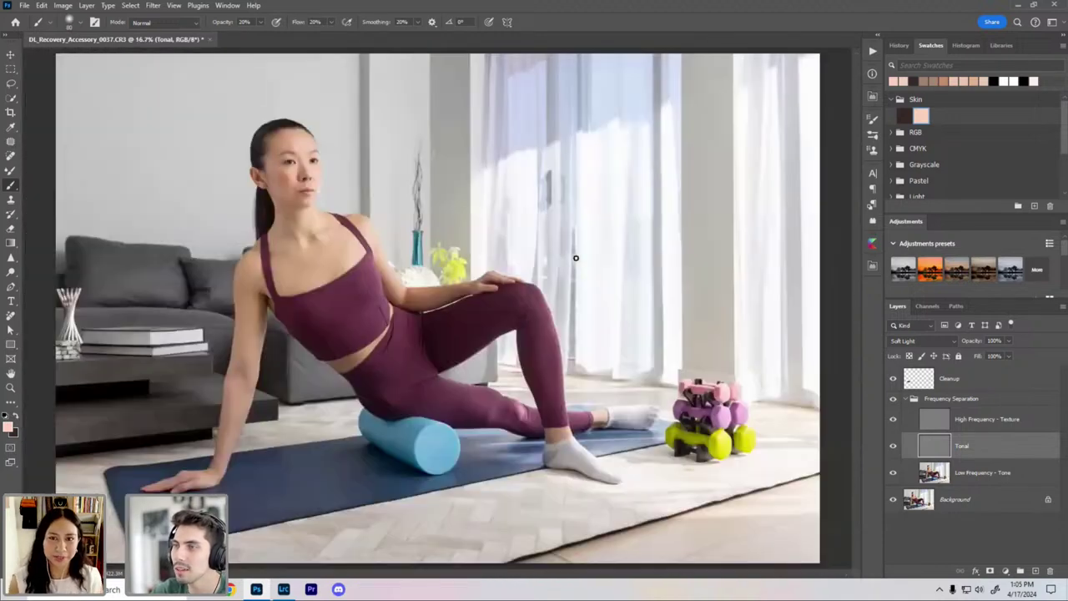
Step: Examine the woman's face up close, hiding and showing the Tonal layer to compare the skin tones
scroll(572, 252, "up", 4)
left_click_drag(585, 243, 837, 222)
left_click_drag(539, 201, 609, 288)
mouse_move(406, 194)
left_mouse_down()
mouse_move(616, 395)
mouse_move(567, 331)
left_mouse_up()
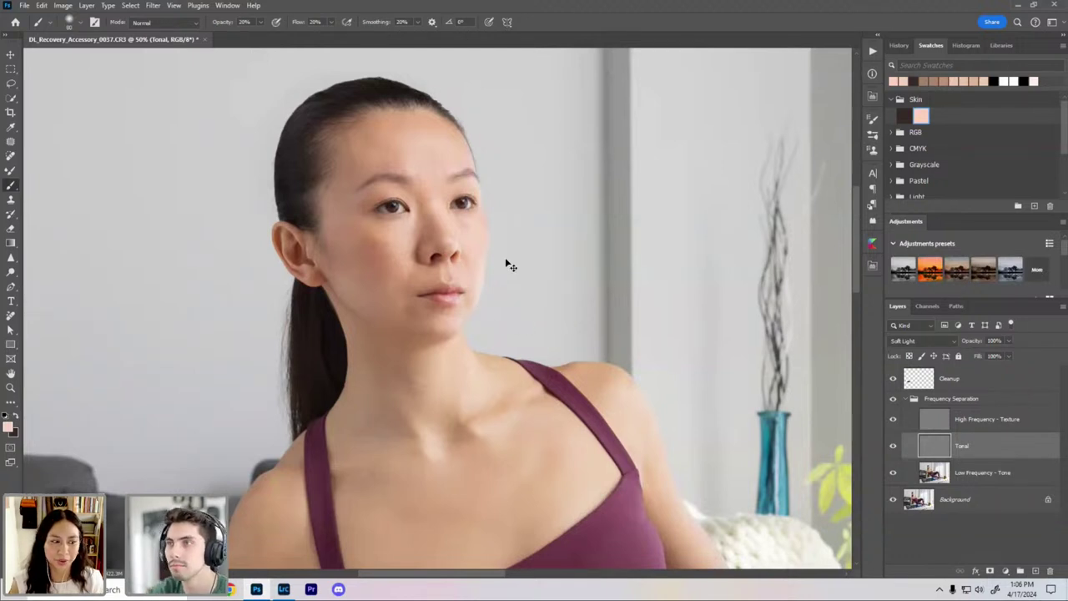
key("ctrl+plus")
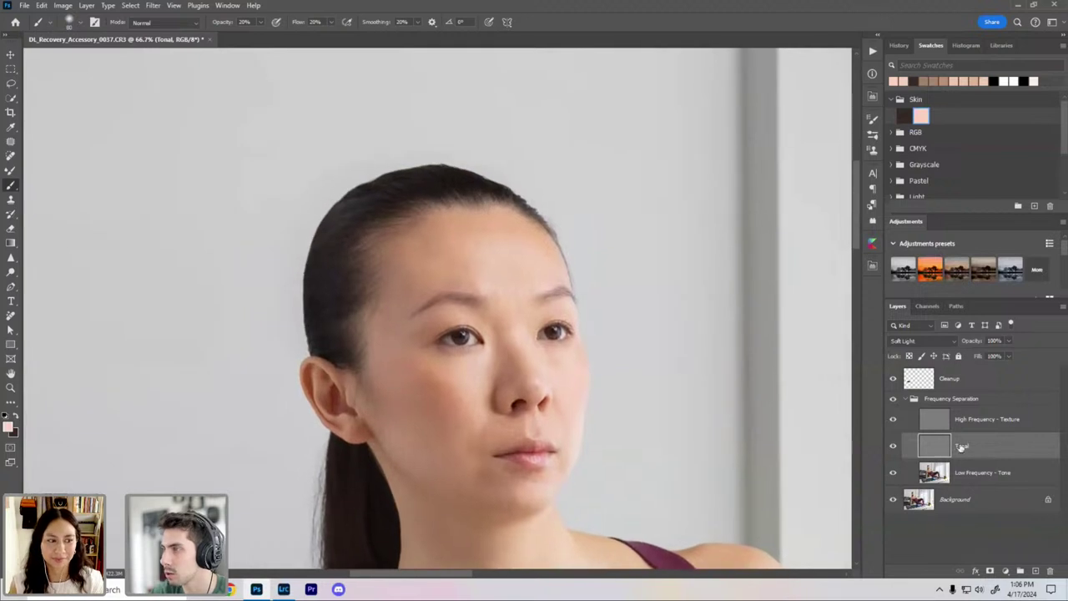
key("ctrl+plus")
left_click(892, 447)
left_click(892, 447)
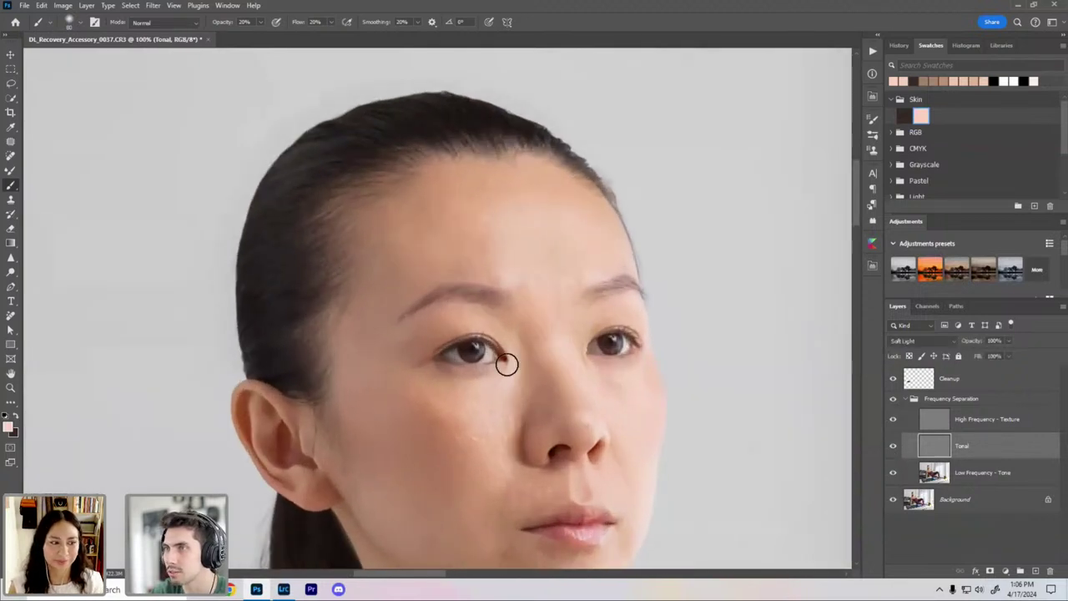
key("ctrl+minus")
left_click_drag(473, 271, 415, 217)
key("ctrl+plus")
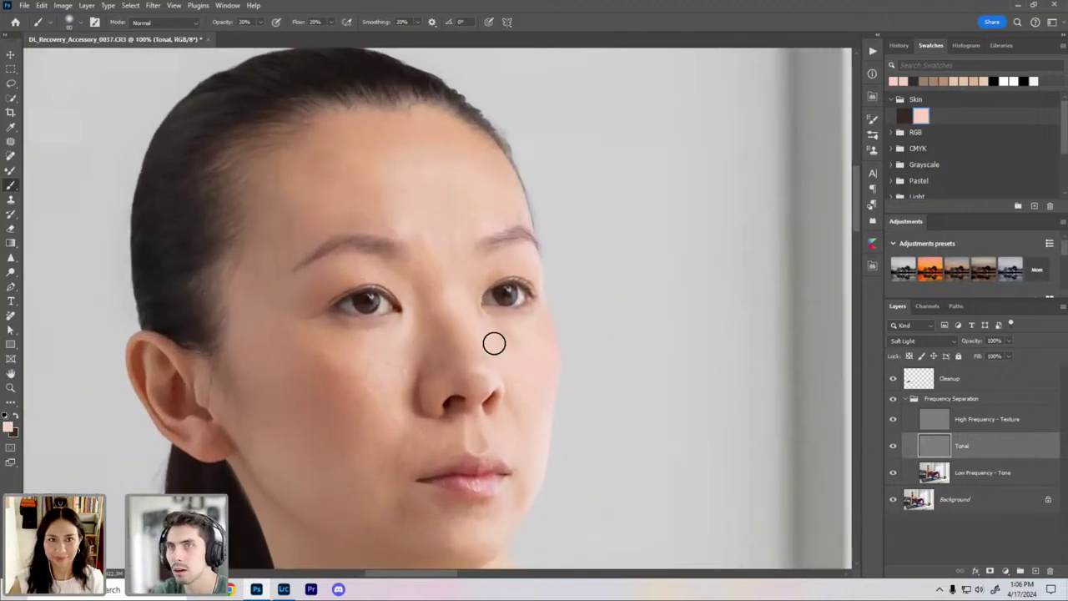
key("ctrl+minus")
Step: Run the Solar action from the DL Retouching set to add a Solar curves layer above the Cleanup layer
left_click(982, 383)
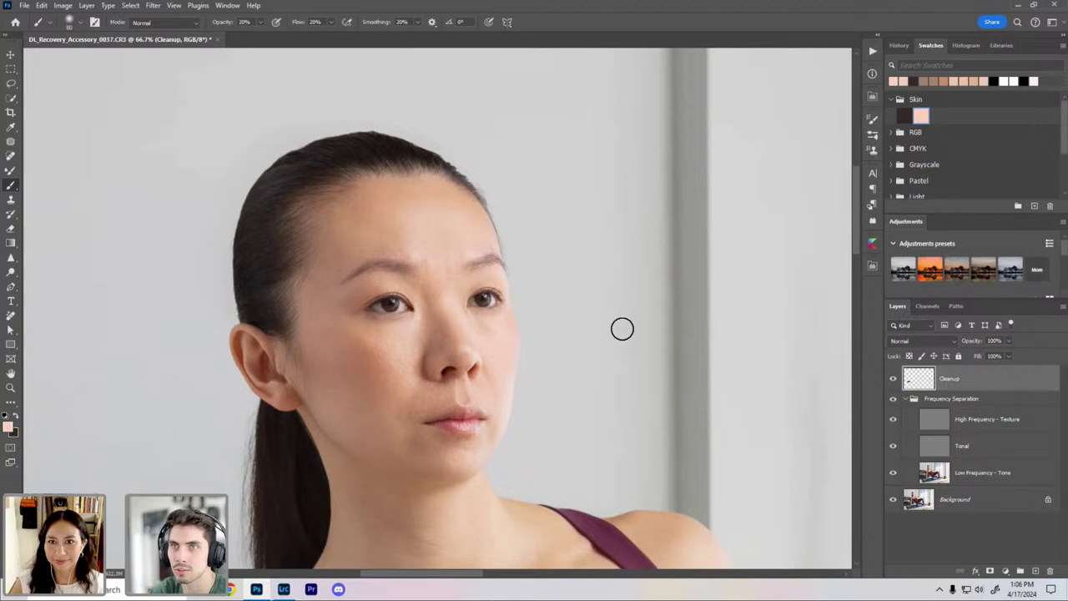
left_click(872, 53)
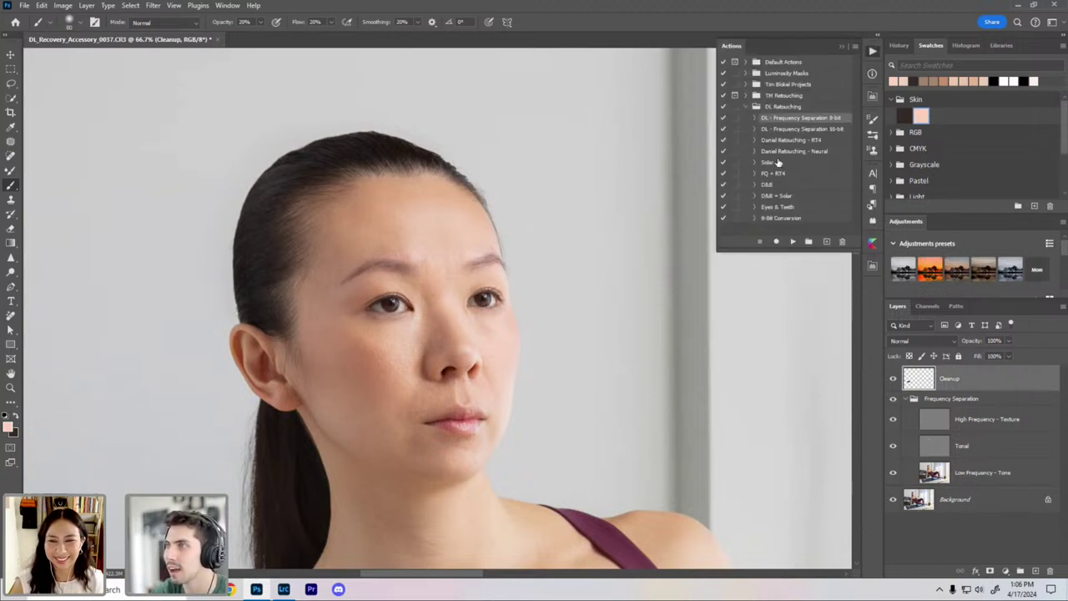
left_click(779, 163)
left_click(793, 242)
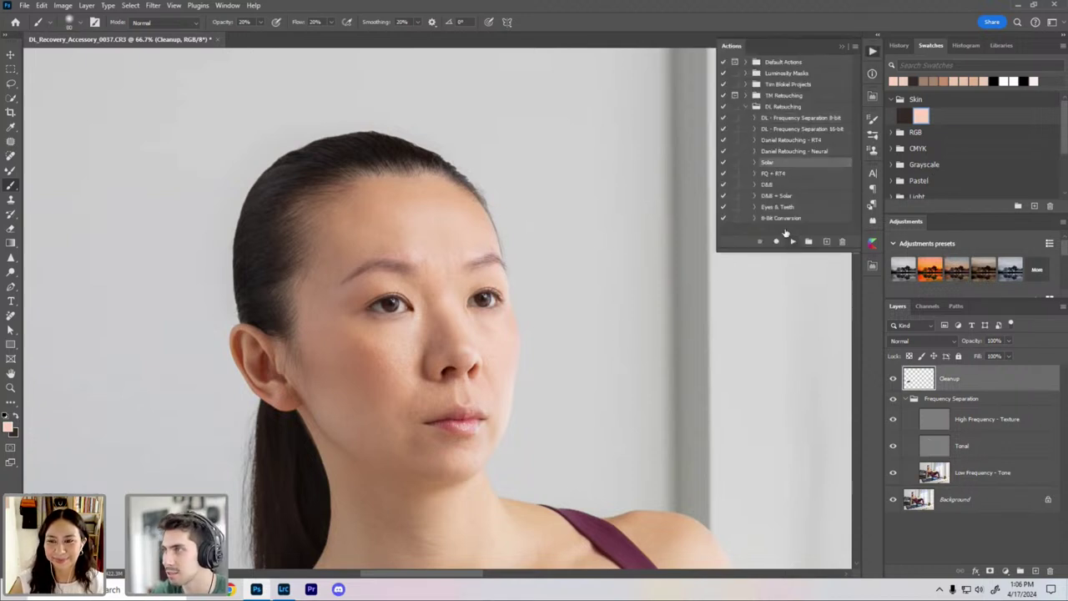
left_click(840, 48)
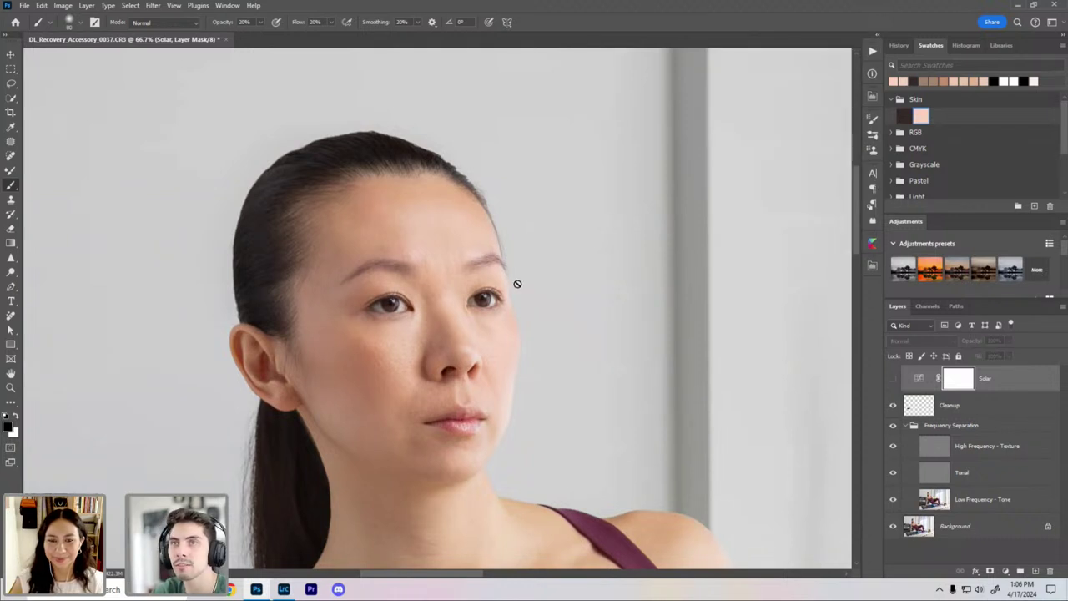
left_click_drag(469, 252, 520, 254)
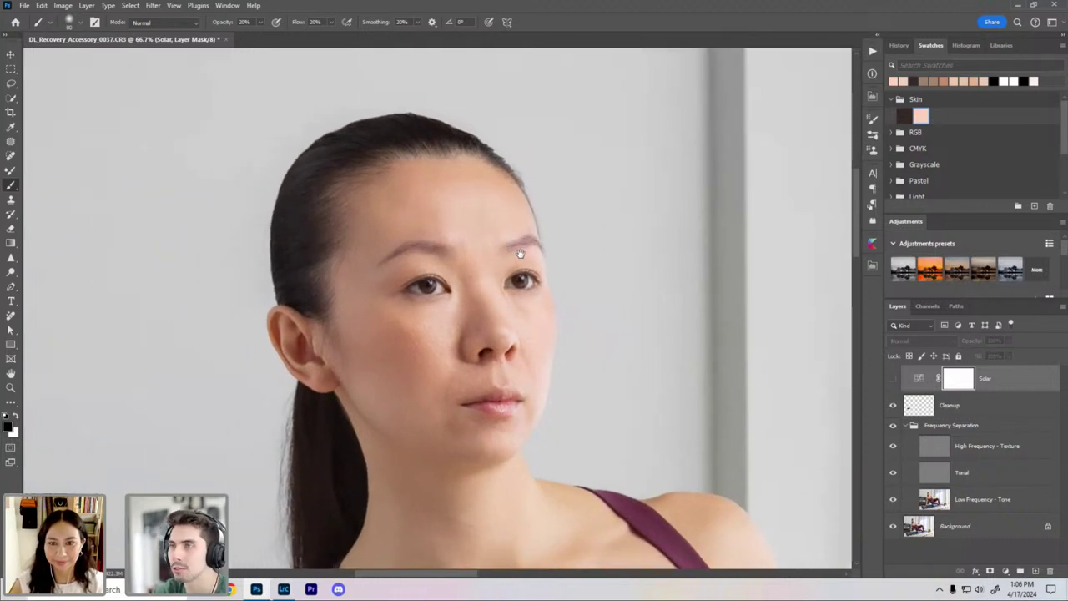
Step: Open the Solar curves adjustment's settings to examine its curve, and close them again
key("ctrl+1")
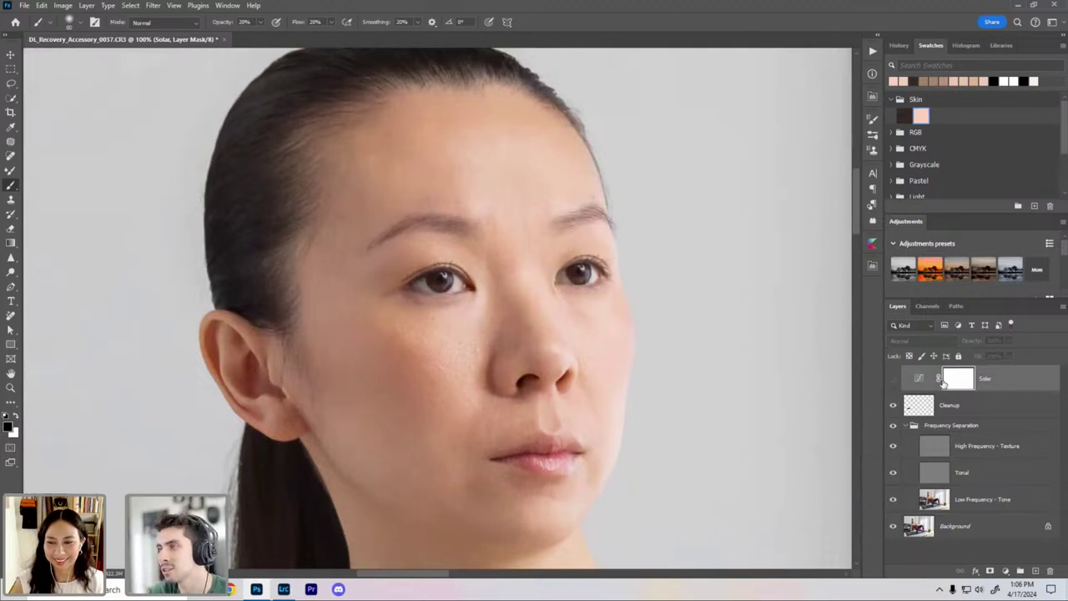
double_click(920, 379)
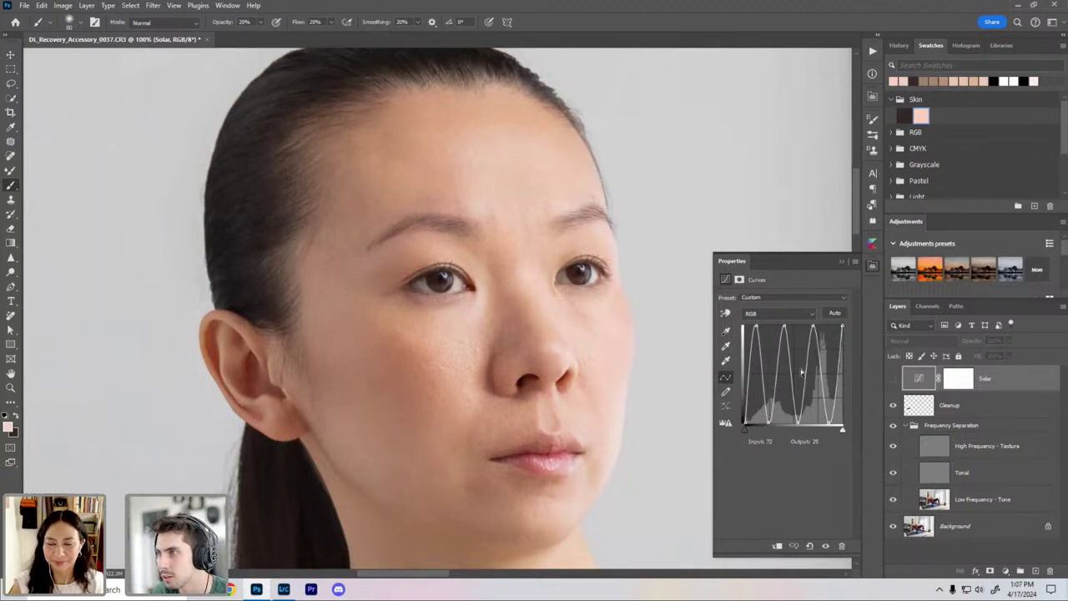
double_click(843, 260)
key("Return")
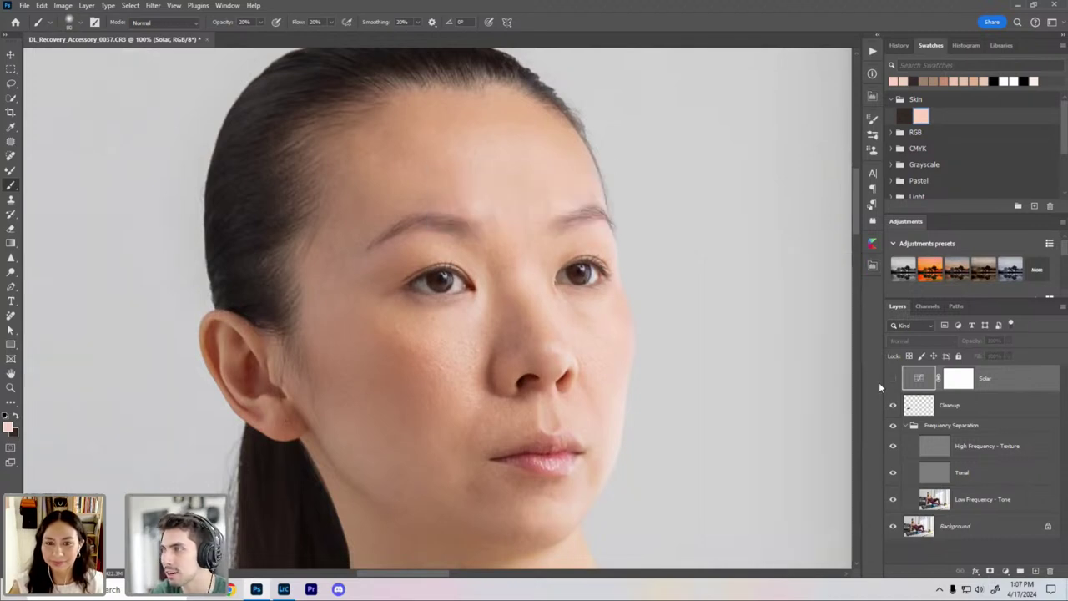
Step: Make the Solar layer visible and examine the tonal transitions across the woman's body and face
key("ctrl+minus")
left_click(893, 378)
key("ctrl+minus")
key("ctrl+minus")
key("ctrl+minus")
key("ctrl+minus")
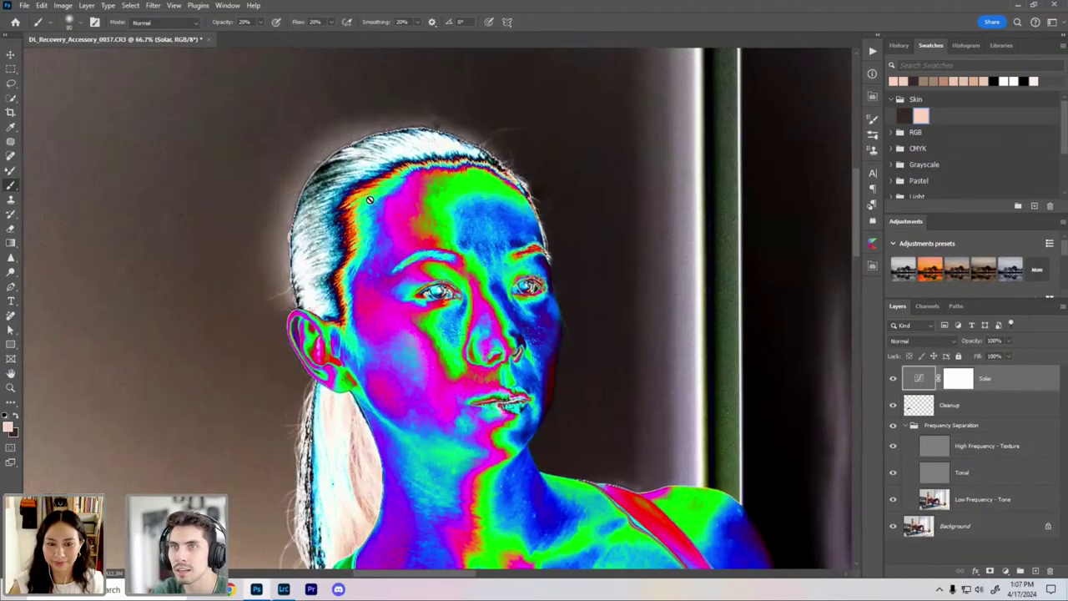
key("ctrl+plus")
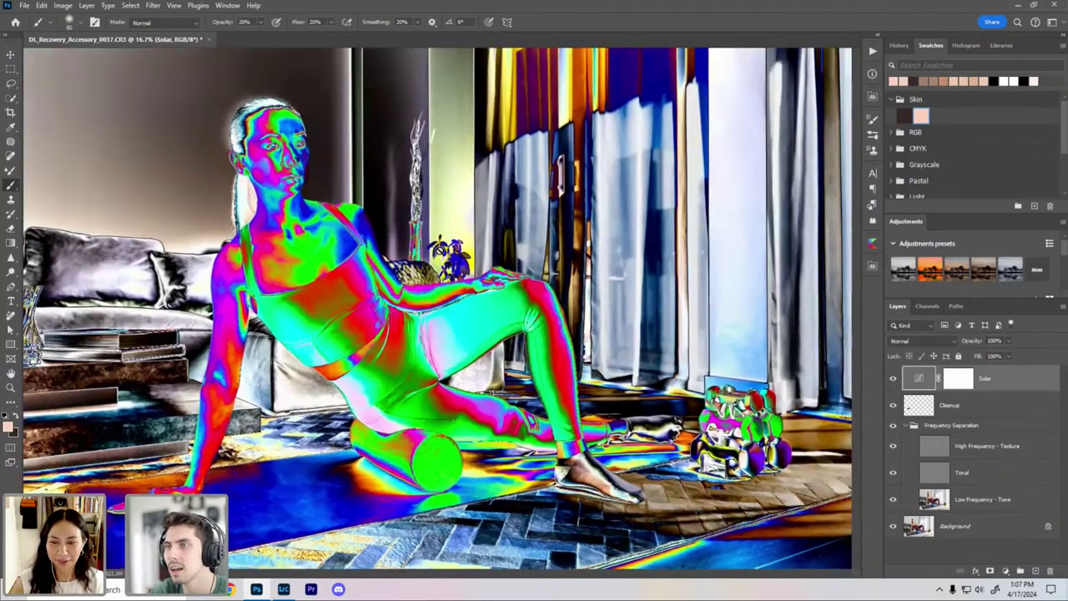
left_click_drag(369, 174, 529, 317)
left_click_drag(470, 243, 551, 362)
key("ctrl+plus")
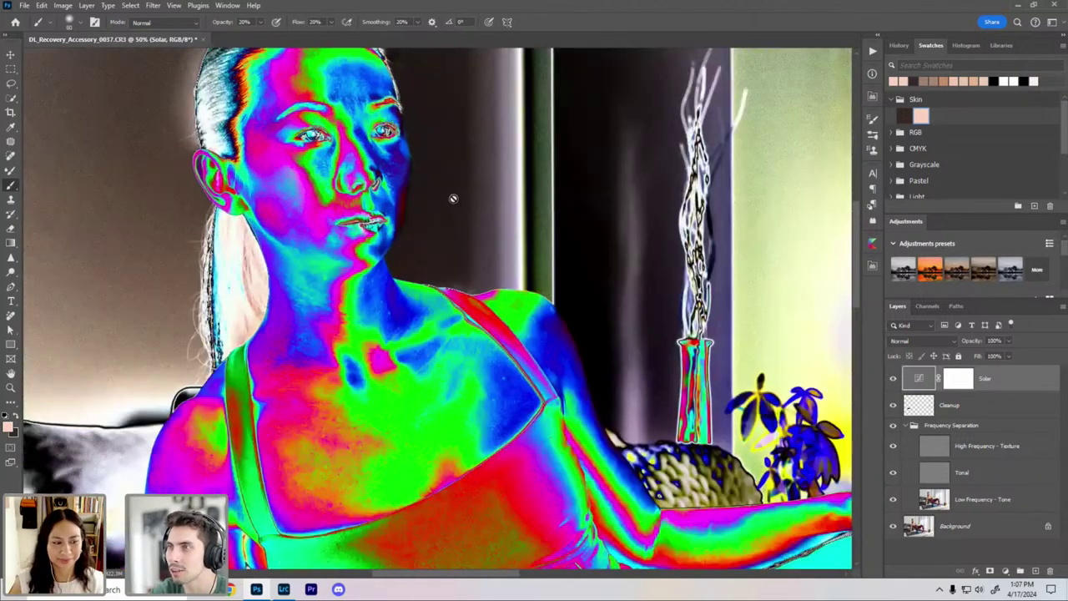
key("ctrl+plus")
key("ctrl+plus")
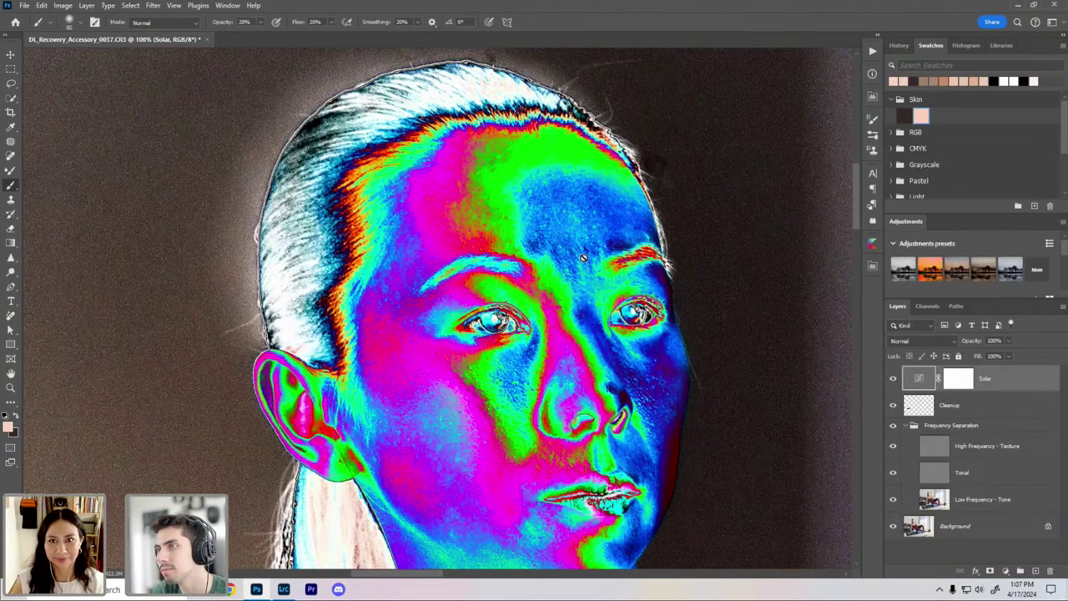
left_click_drag(586, 220, 550, 242)
Step: Toggle the Solar layer off and back on to compare the face with its exaggerated tonal map
left_click(892, 383)
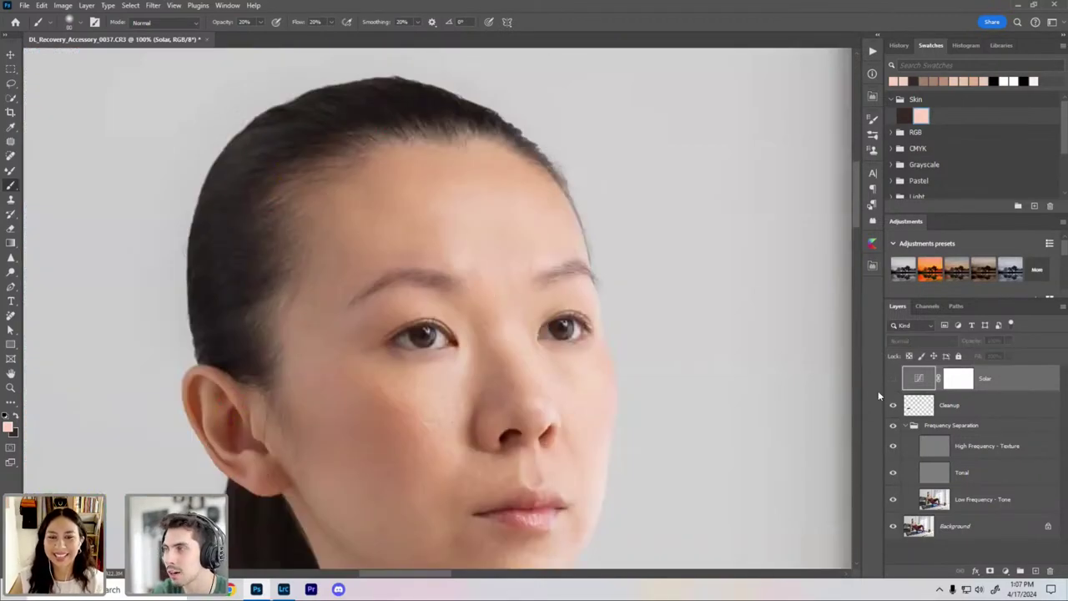
left_click_drag(539, 386, 530, 332)
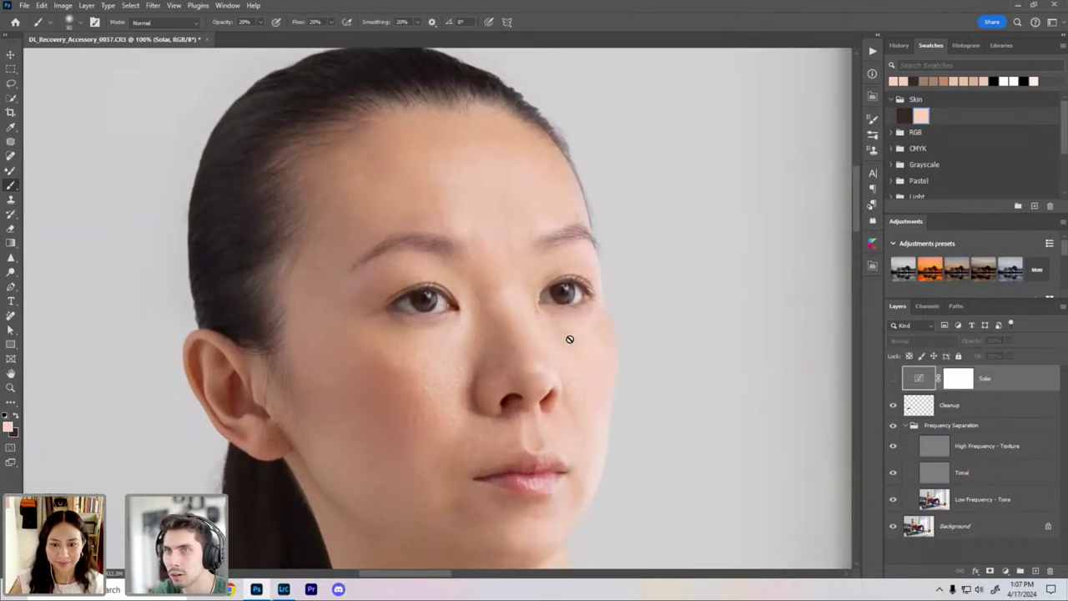
left_click(893, 380)
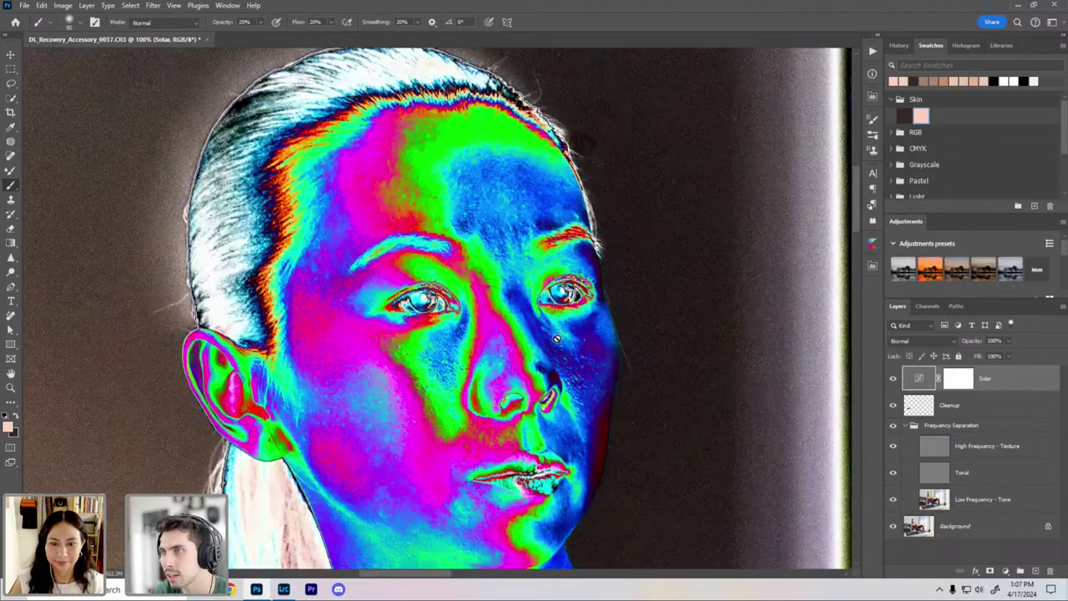
Step: Lighten the uneven skin beneath the woman's far eye on the Tonal layer, using a size 20 brush at 20% opacity and flow
scroll(557, 343, "up", 1)
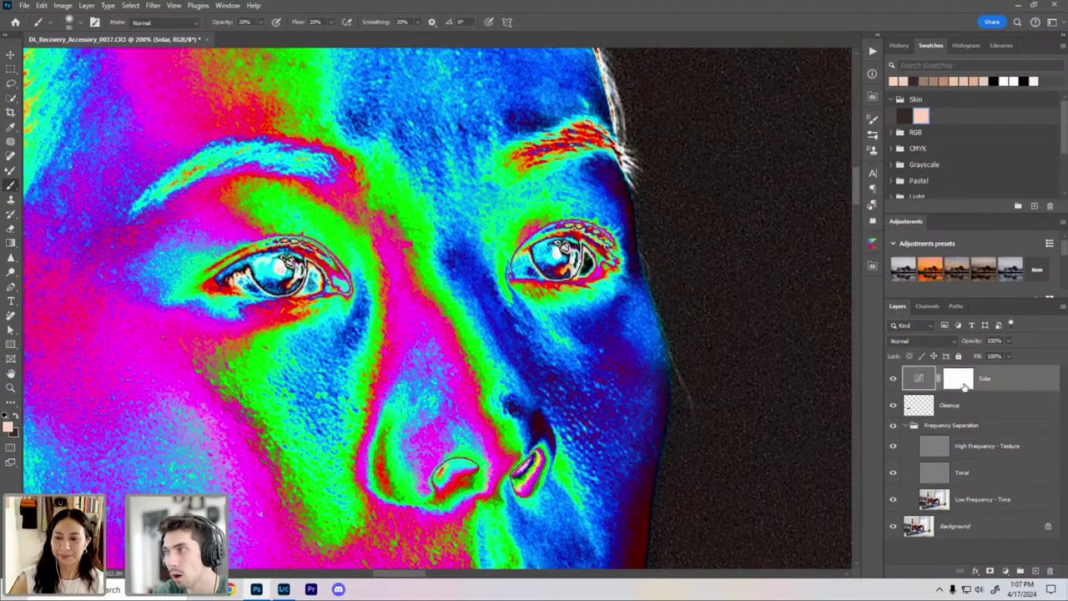
left_click(935, 481)
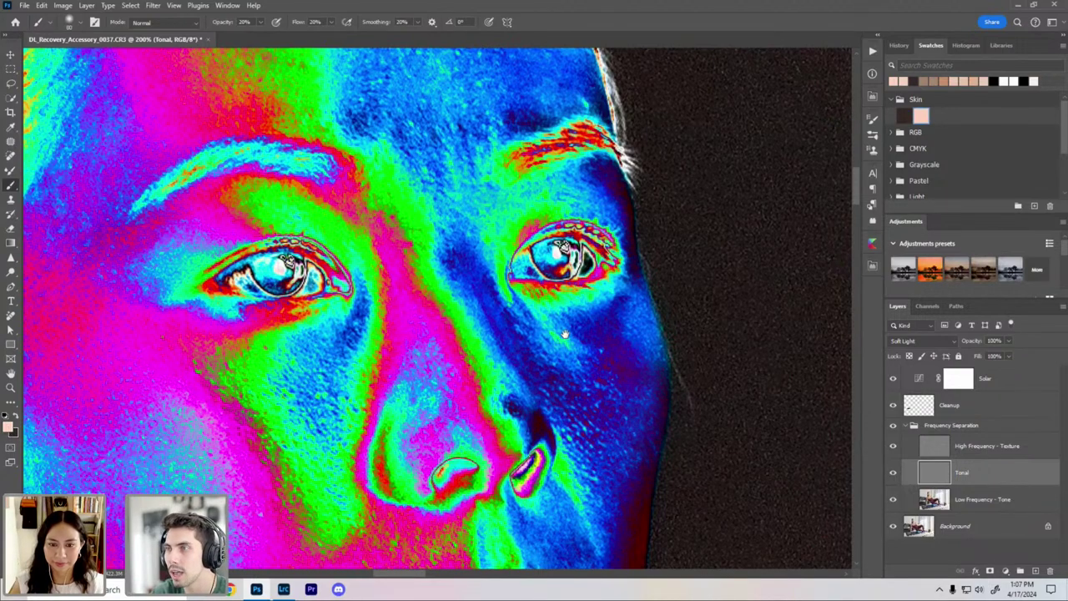
scroll(582, 353, "up", 1)
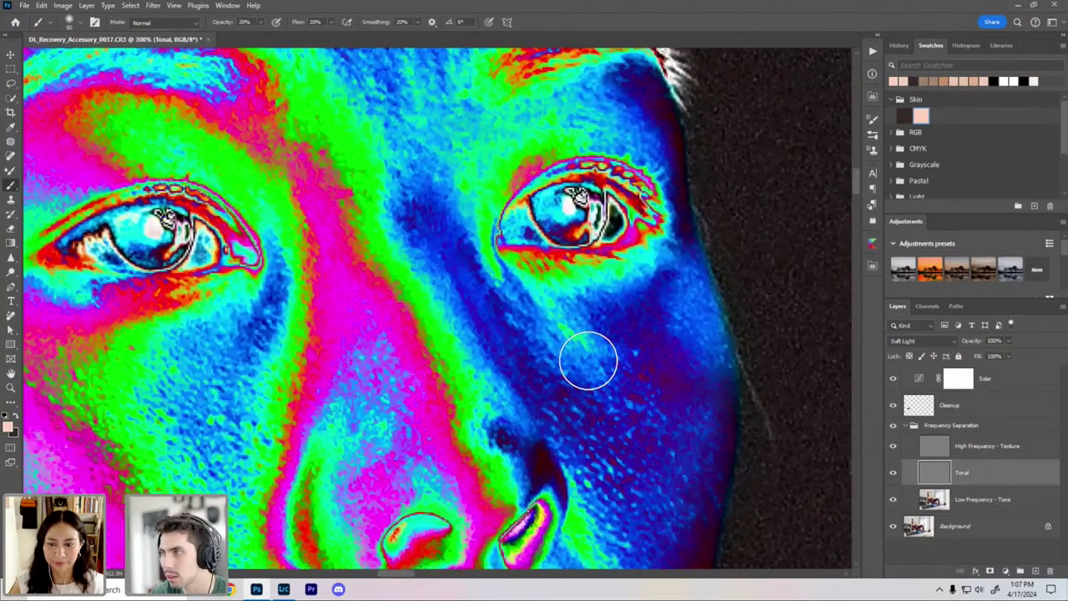
key("[")
key("[")
key("[")
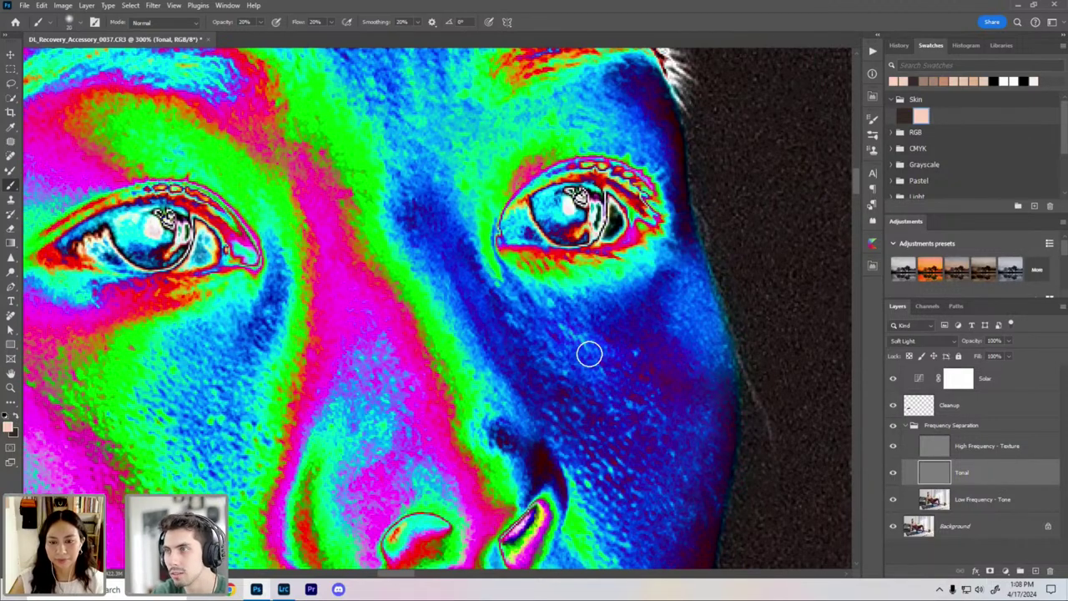
scroll(630, 356, "down", 5)
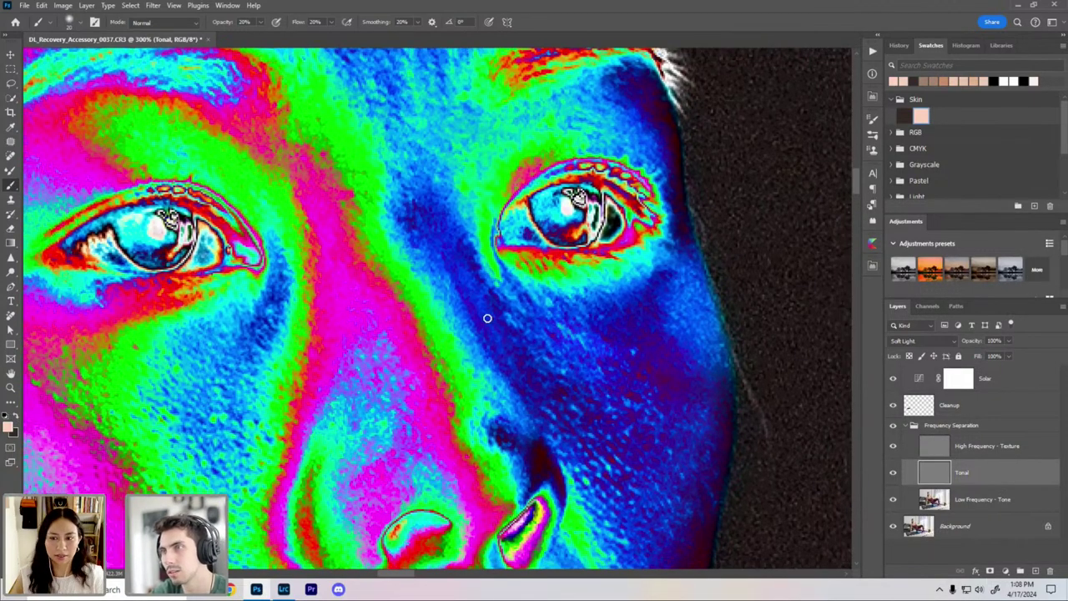
scroll(527, 381, "up", 3)
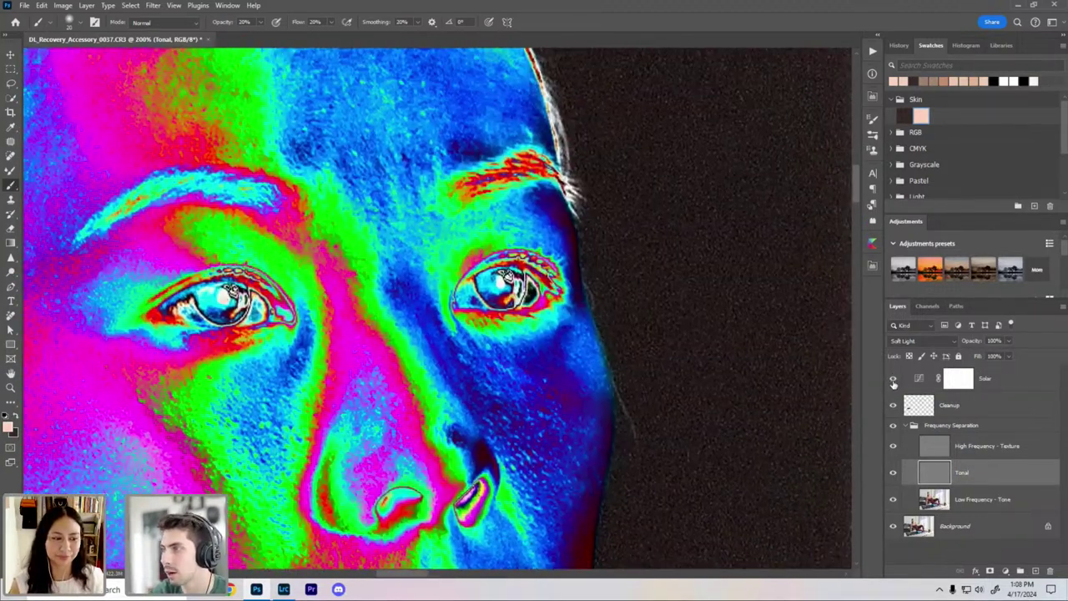
Step: Hide the Solar layer and toggle the Tonal layer to compare the skin beneath the far eye before and after
left_click(892, 378)
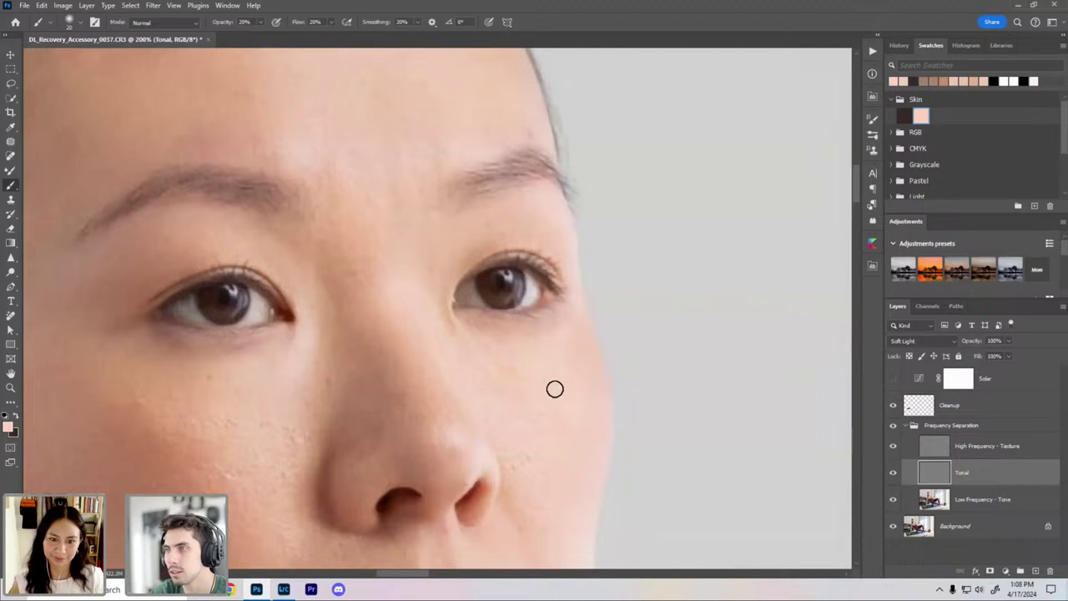
left_click(892, 475)
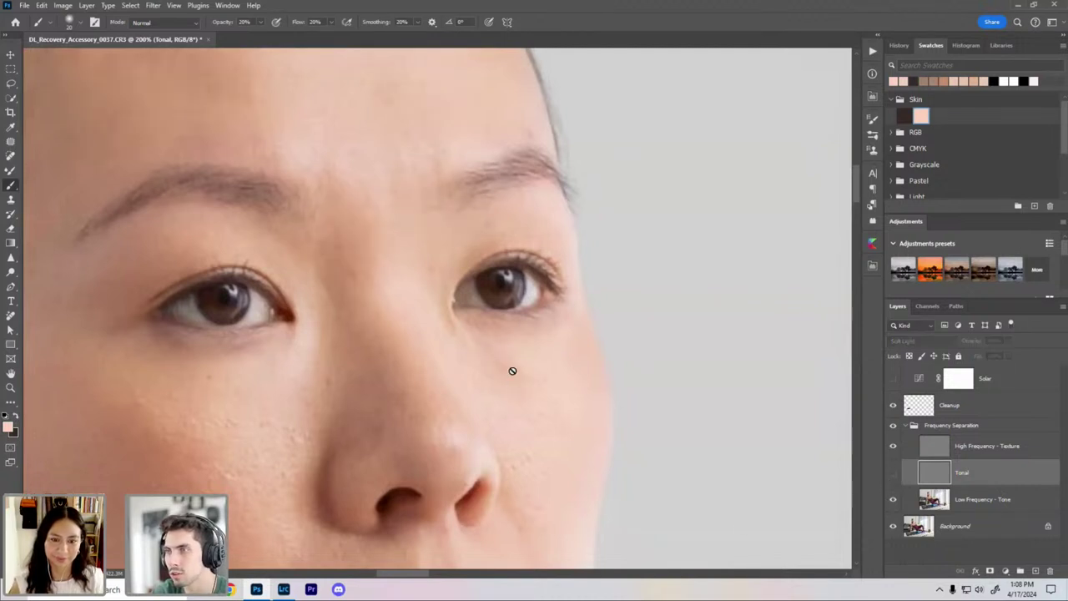
scroll(506, 386, "up", 1)
key("ctrl+plus")
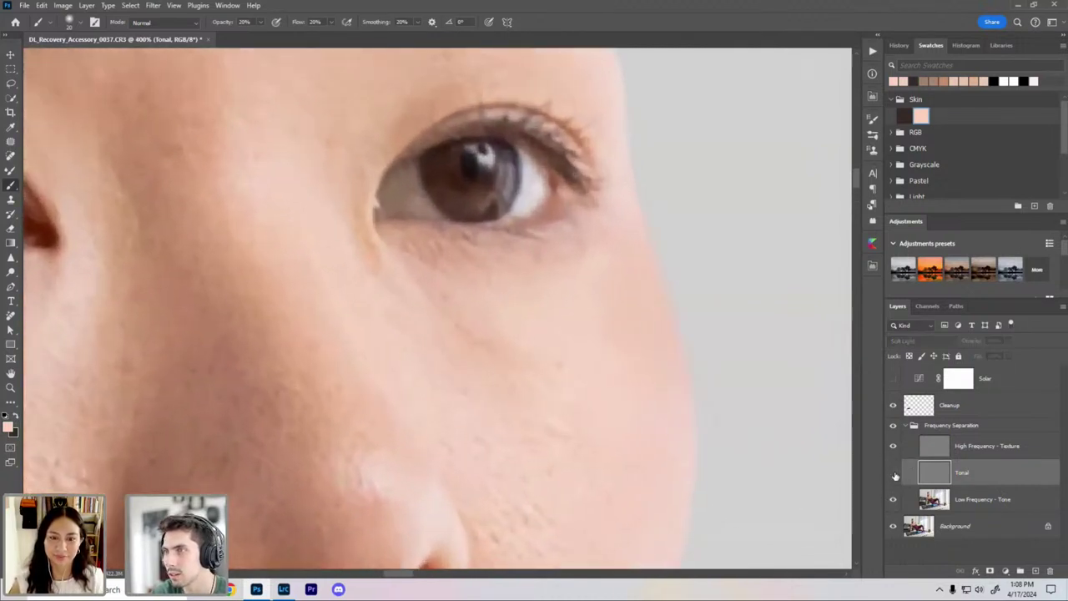
left_click(892, 474)
left_click(893, 474)
left_click(893, 474)
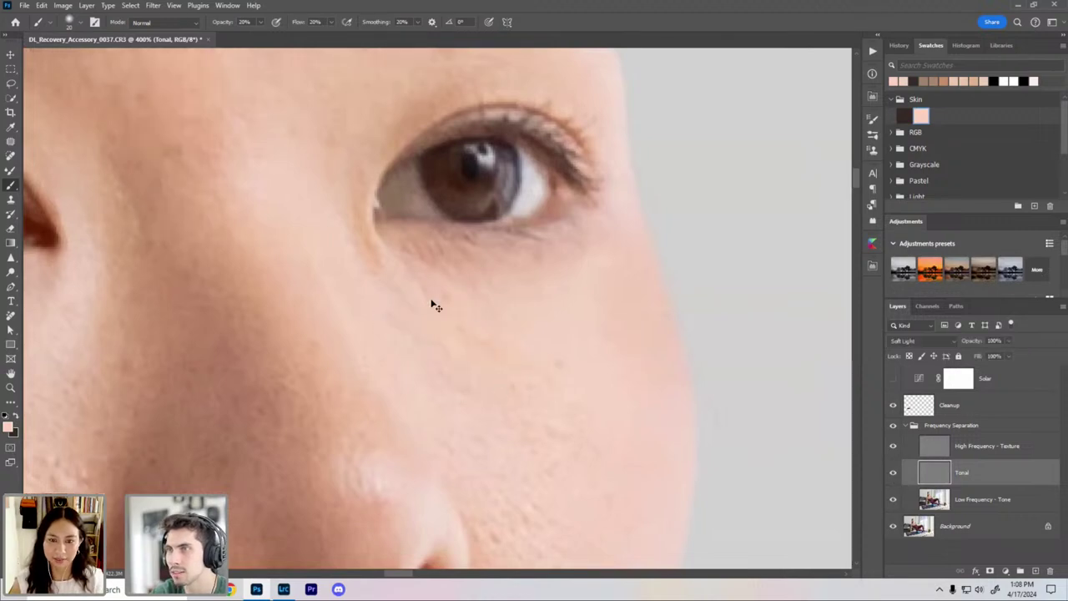
Step: Toggle the Tonal layer's visibility to compare its effect on the whole head, leaving the layer visible
scroll(433, 305, "down", 6)
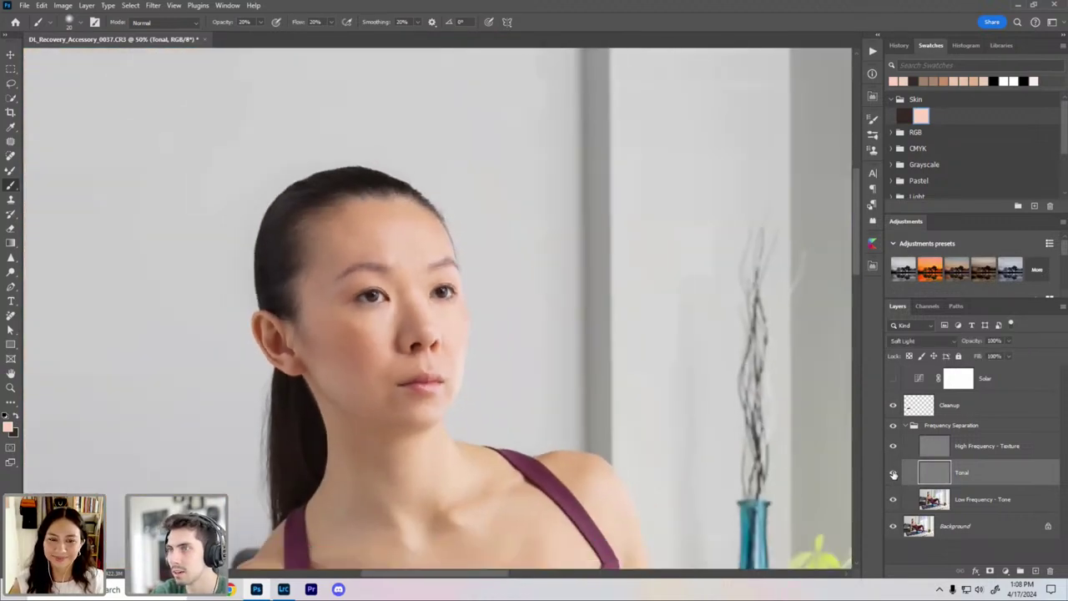
left_click(890, 476)
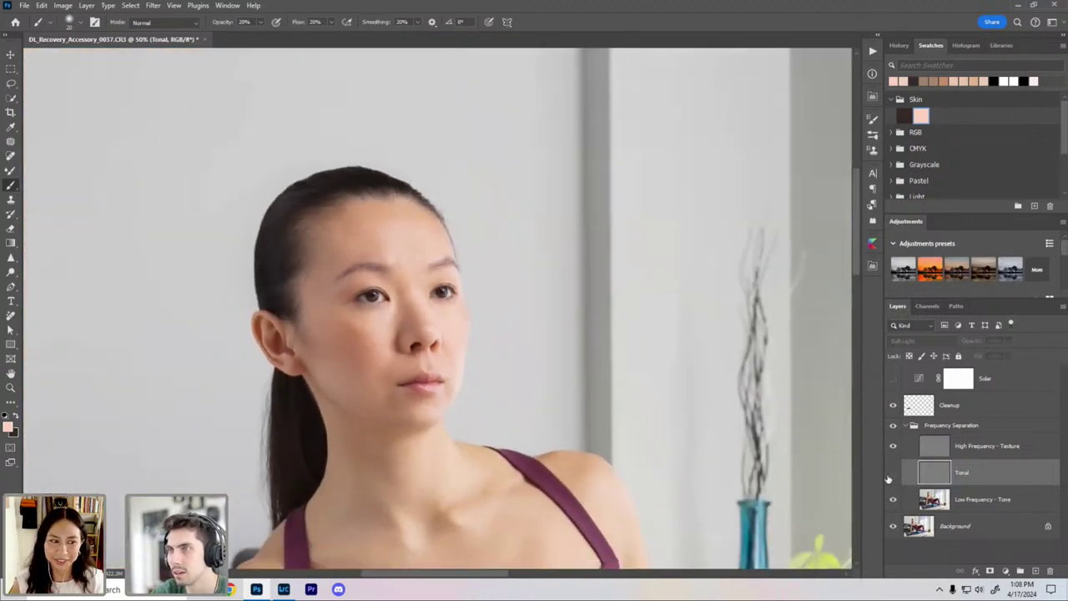
left_click(893, 474)
left_click(892, 474)
left_click(893, 474)
Step: Show the Solar layer to check the tones of the face, neck and chest, and hide it again
key("ctrl+minus")
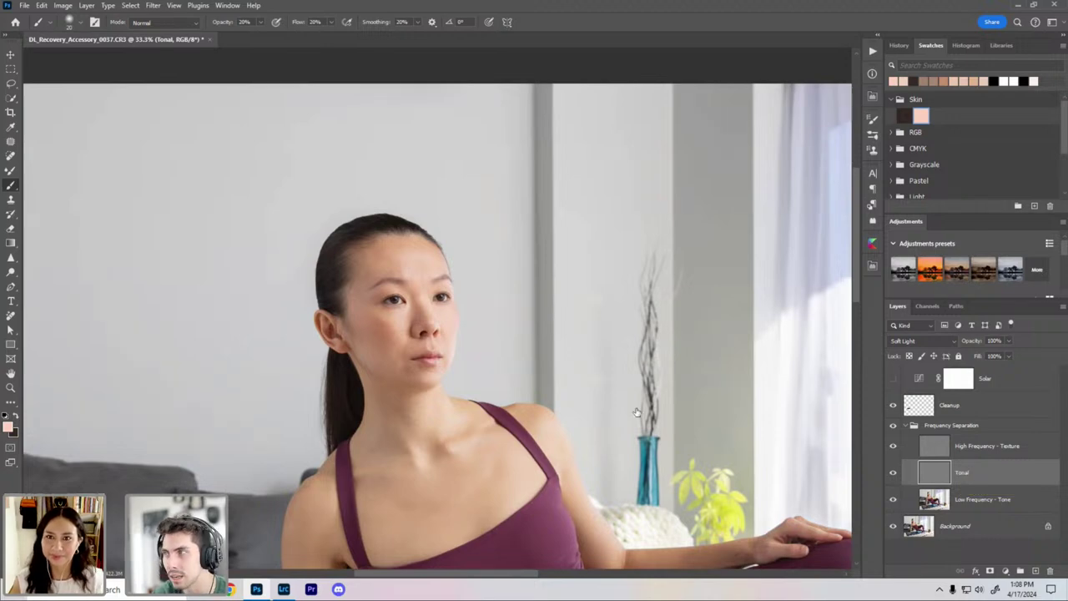
key("ctrl+plus")
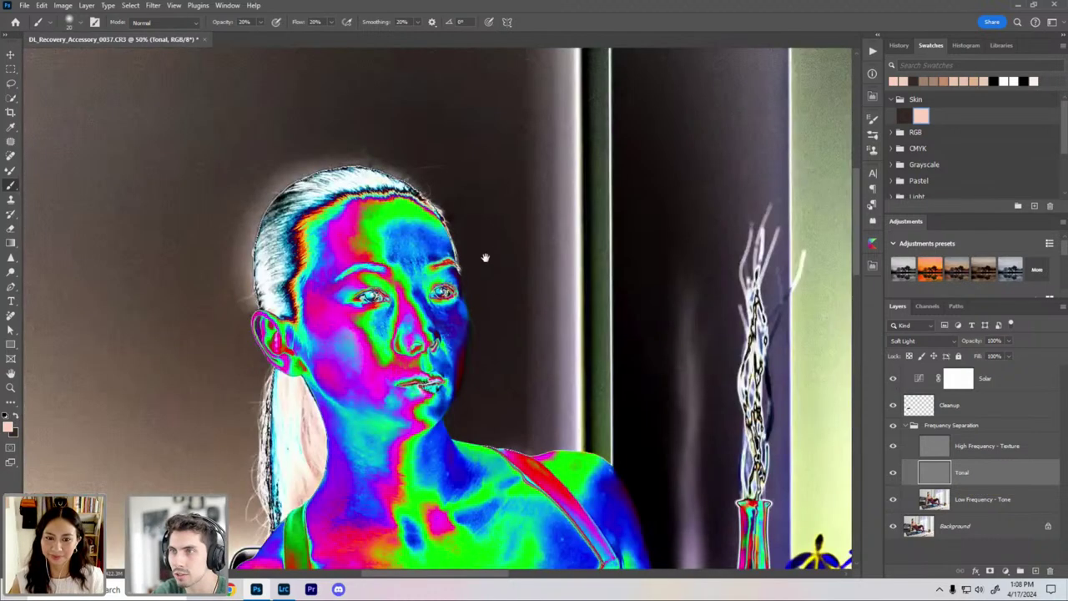
left_click_drag(420, 434, 446, 419)
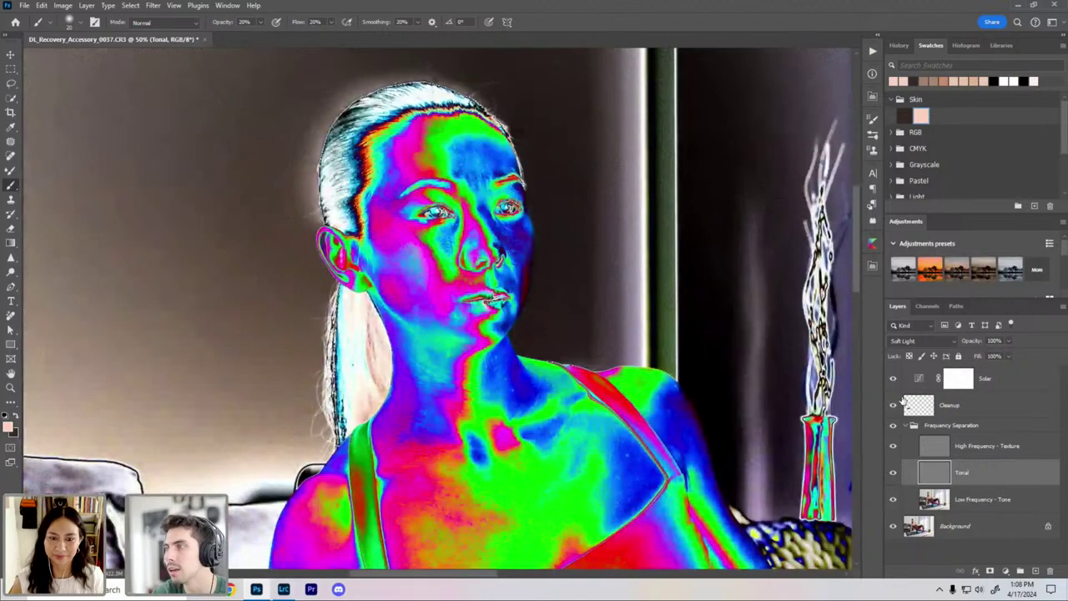
left_click(892, 378)
Step: Examine the retouched photo as a whole and the skin on the woman's face, chest and arms
key("ctrl+0")
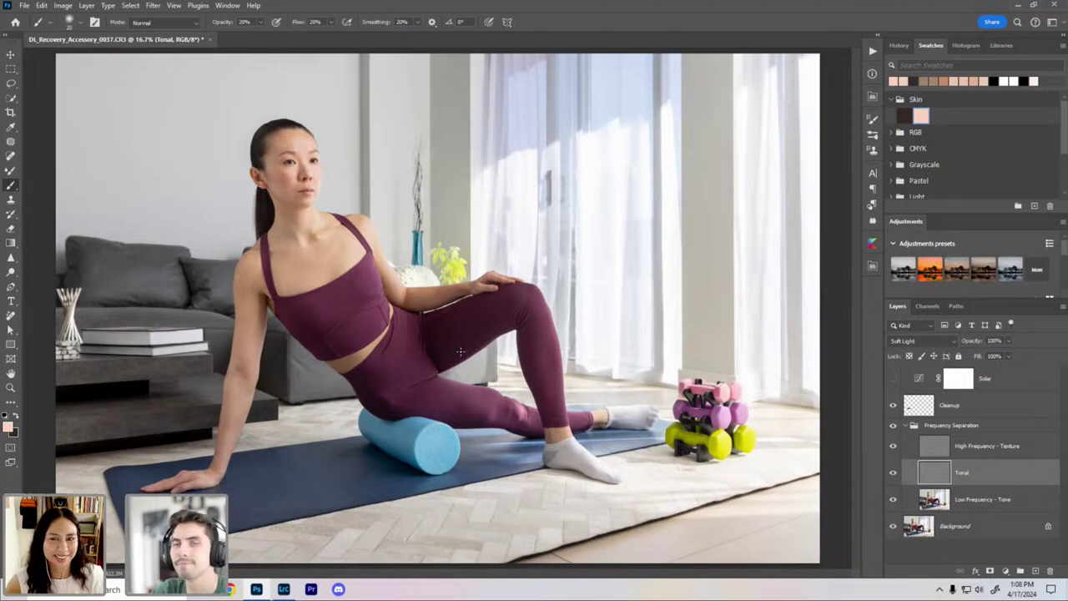
key("ctrl+plus")
left_click_drag(326, 225, 413, 253)
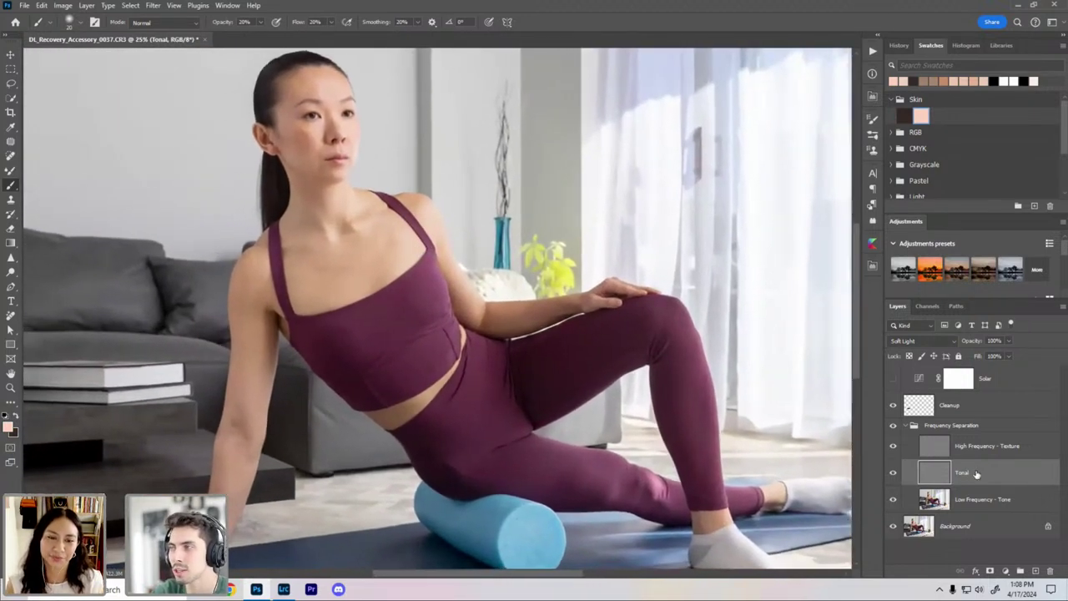
scroll(390, 295, "down", 1)
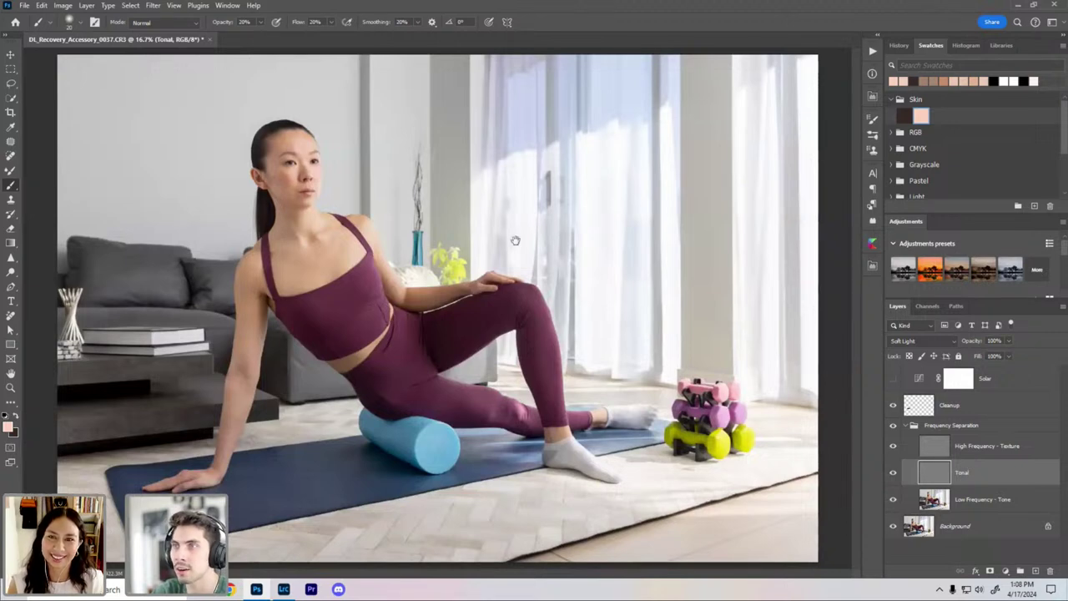
scroll(512, 238, "up", 1)
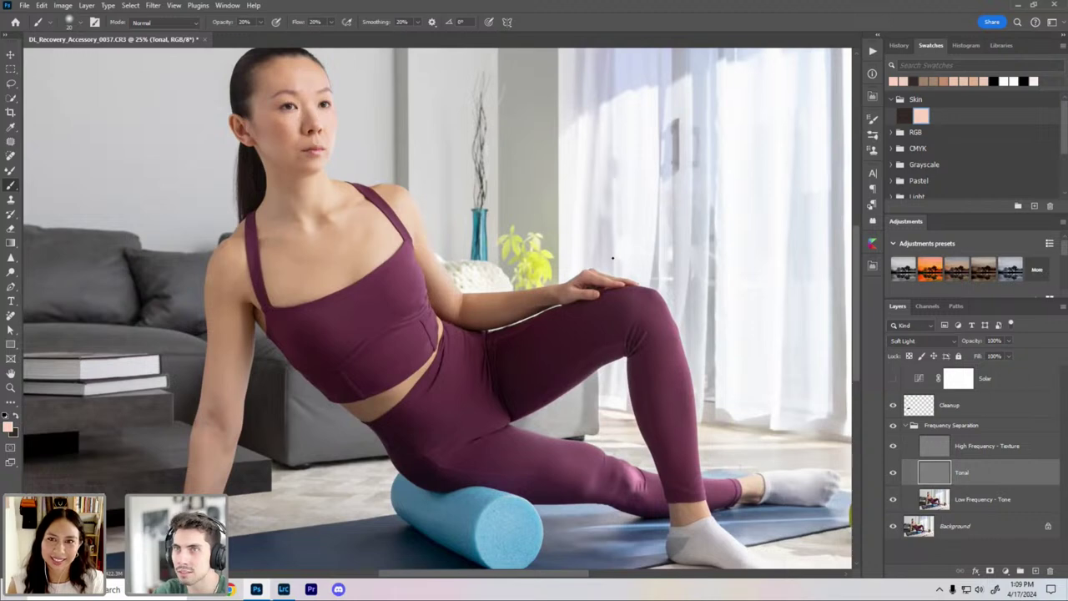
scroll(368, 311, "down", 1)
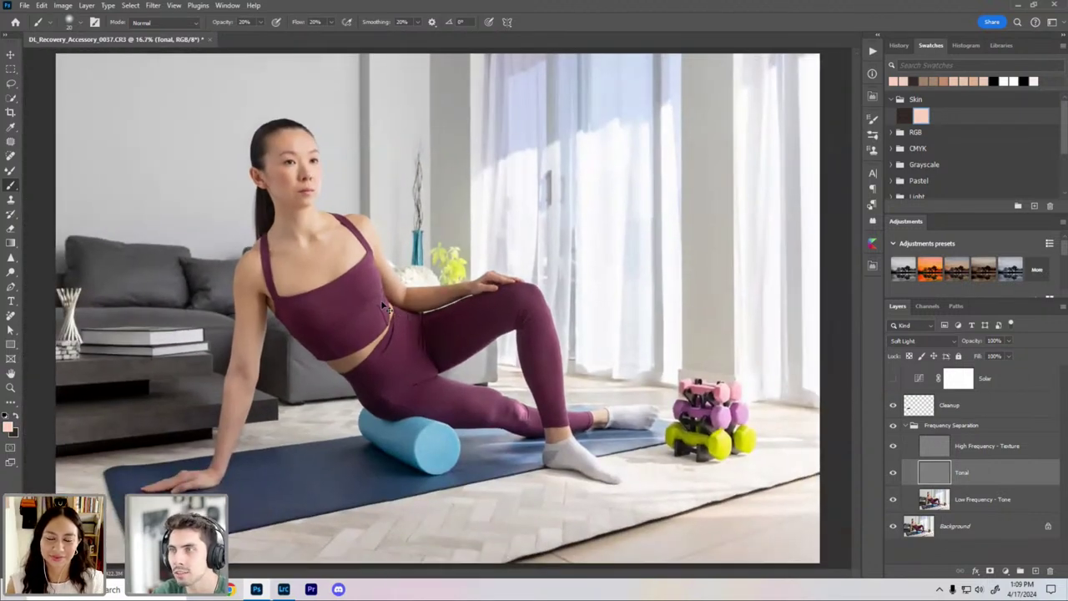
scroll(407, 314, "up", 2)
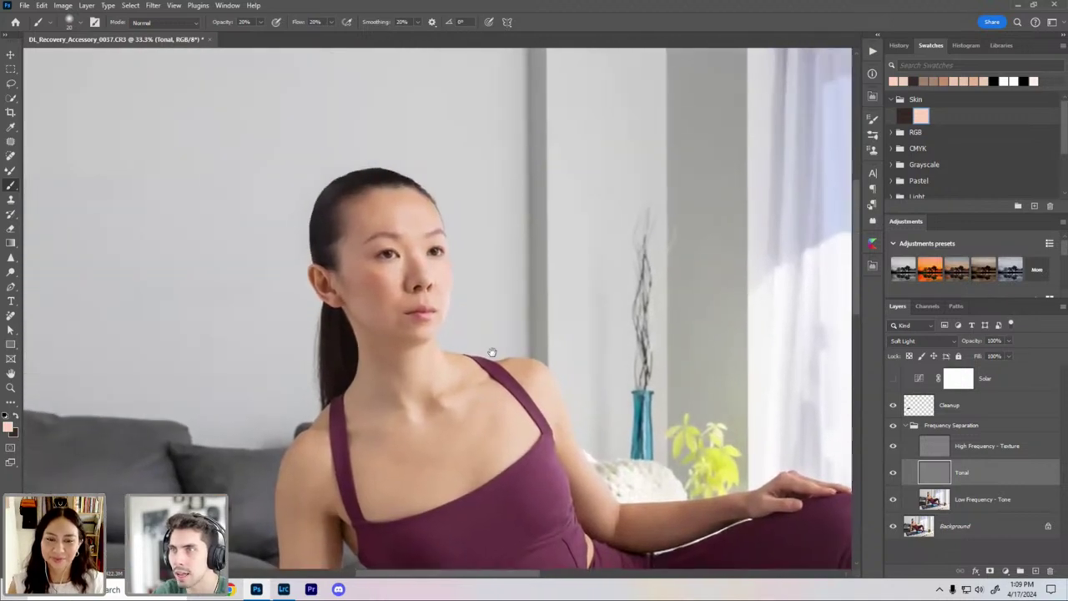
left_click_drag(492, 352, 515, 336)
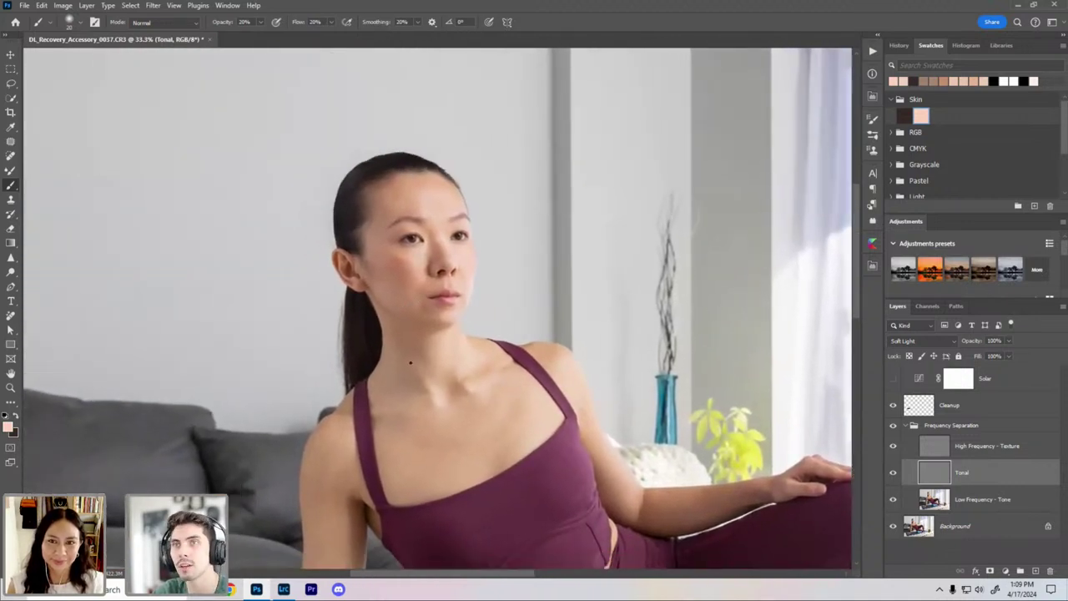
scroll(370, 260, "up", 2)
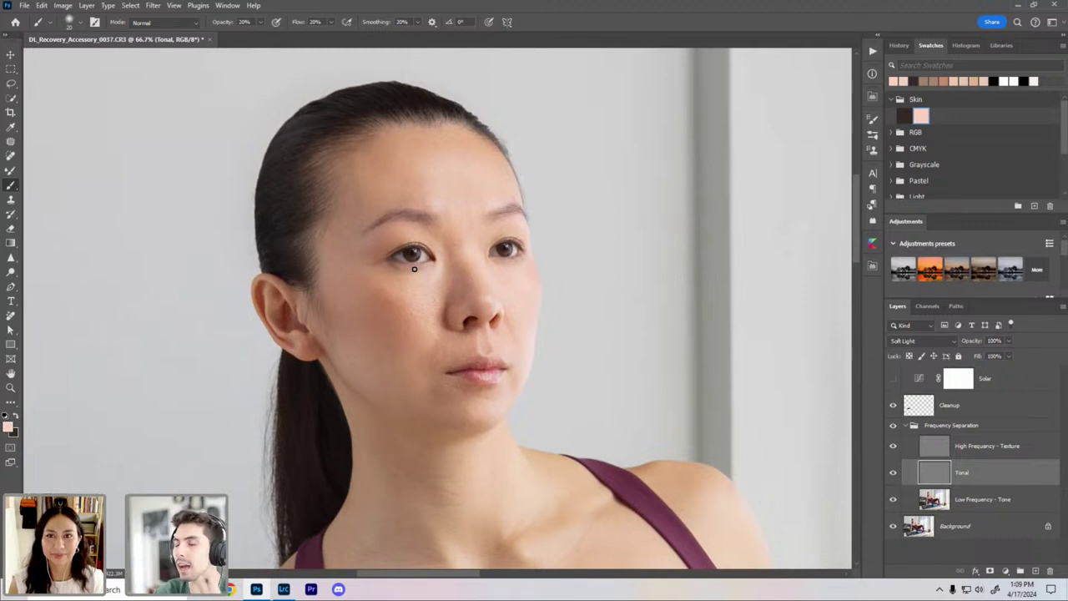
Step: Compare the full photo with only the Background layer visible, restore the retouching layers, and inspect the upper body
key("ctrl+0")
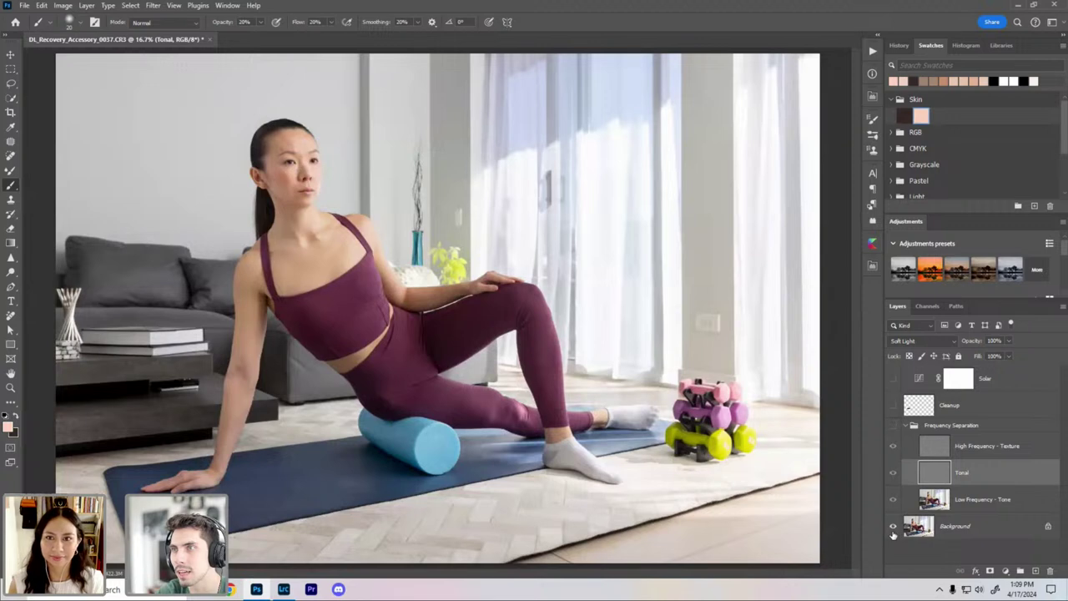
left_click(893, 530, "alt")
key("ctrl+plus")
key("ctrl+plus")
mouse_move(429, 150)
left_mouse_down()
mouse_move(547, 227)
mouse_move(662, 359)
left_mouse_up()
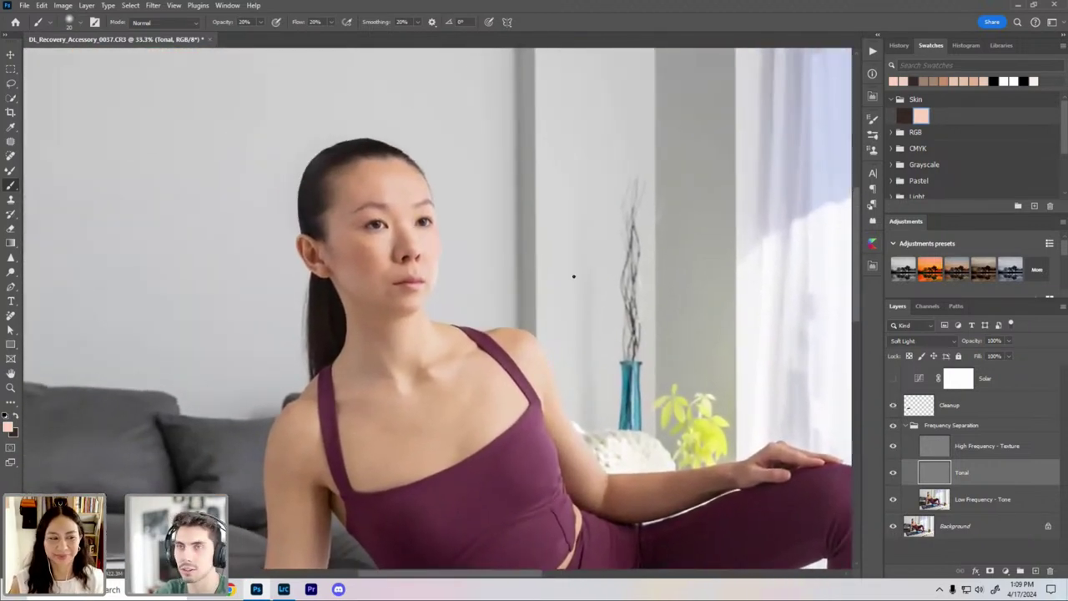
Step: Collapse the Frequency Separation group and examine the whole retouched photo and the woman's face and upper body
scroll(536, 298, "up", 1)
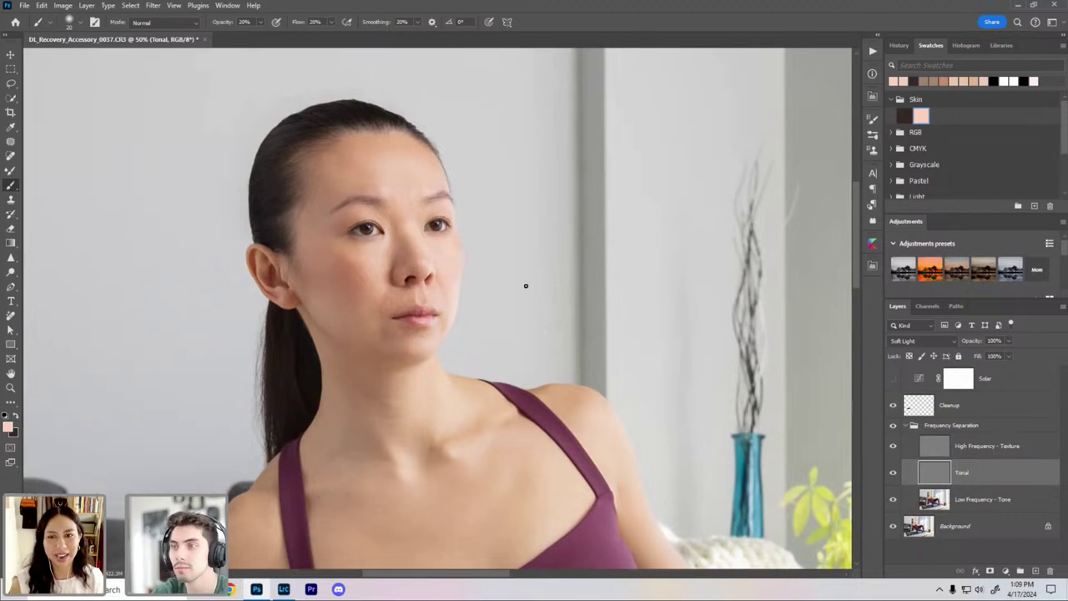
scroll(526, 294, "down", 1)
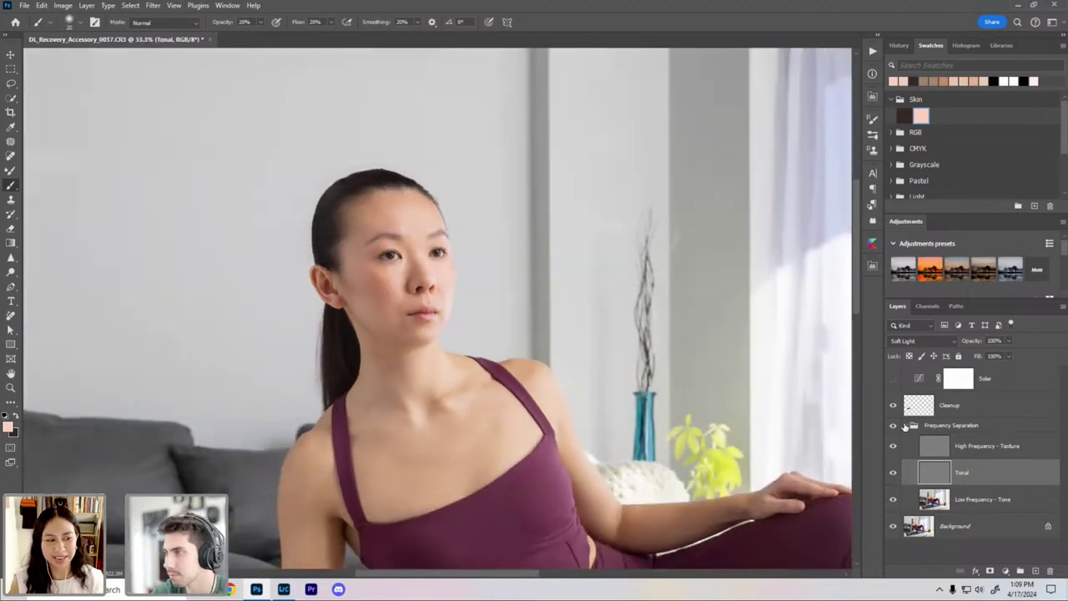
left_click(906, 426)
scroll(842, 444, "down", 2)
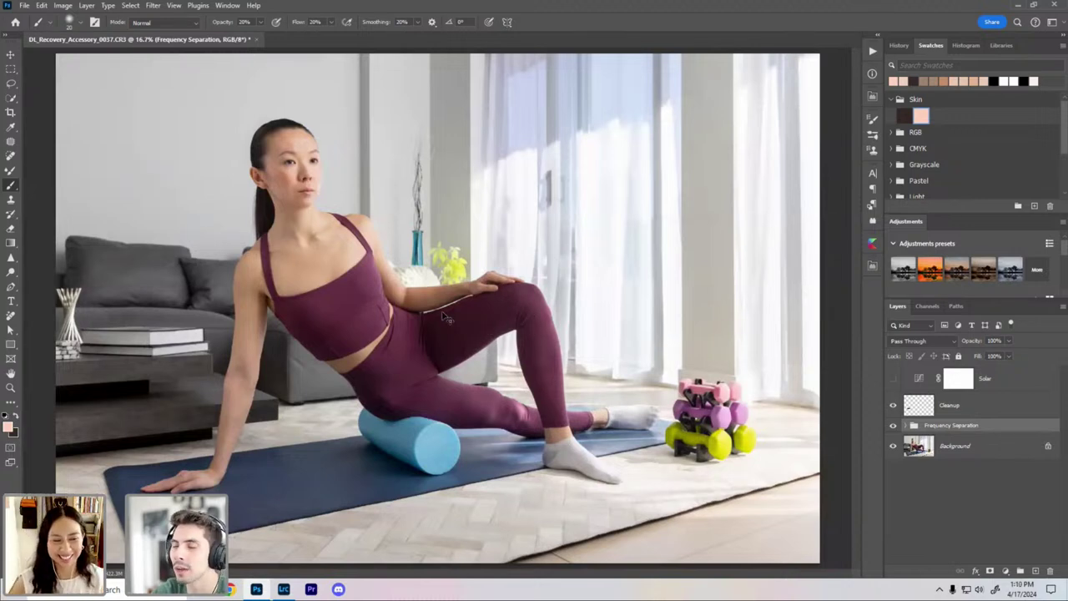
key("ctrl+plus")
mouse_move(406, 283)
left_mouse_down()
mouse_move(463, 341)
mouse_move(515, 347)
mouse_move(525, 337)
left_mouse_up()
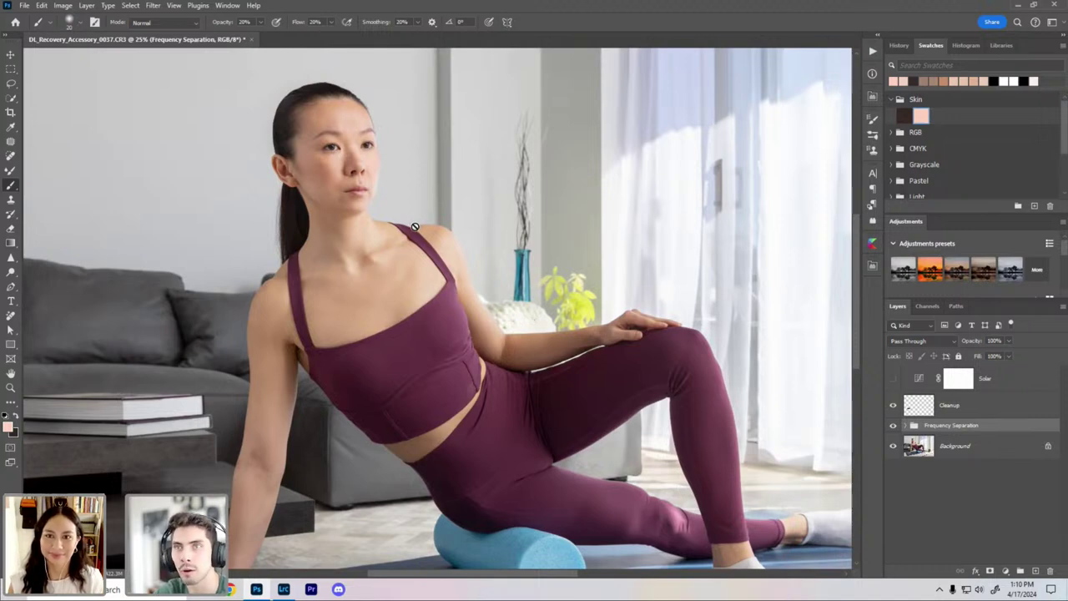
key("ctrl+minus")
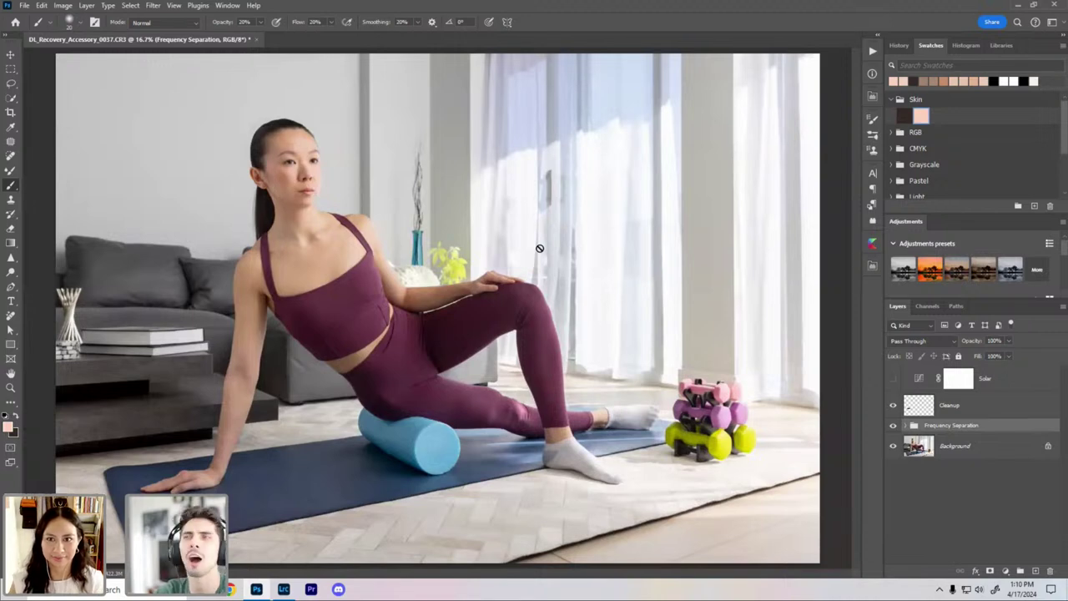
key("ctrl+plus")
key("ctrl+plus")
left_click_drag(323, 104, 485, 260)
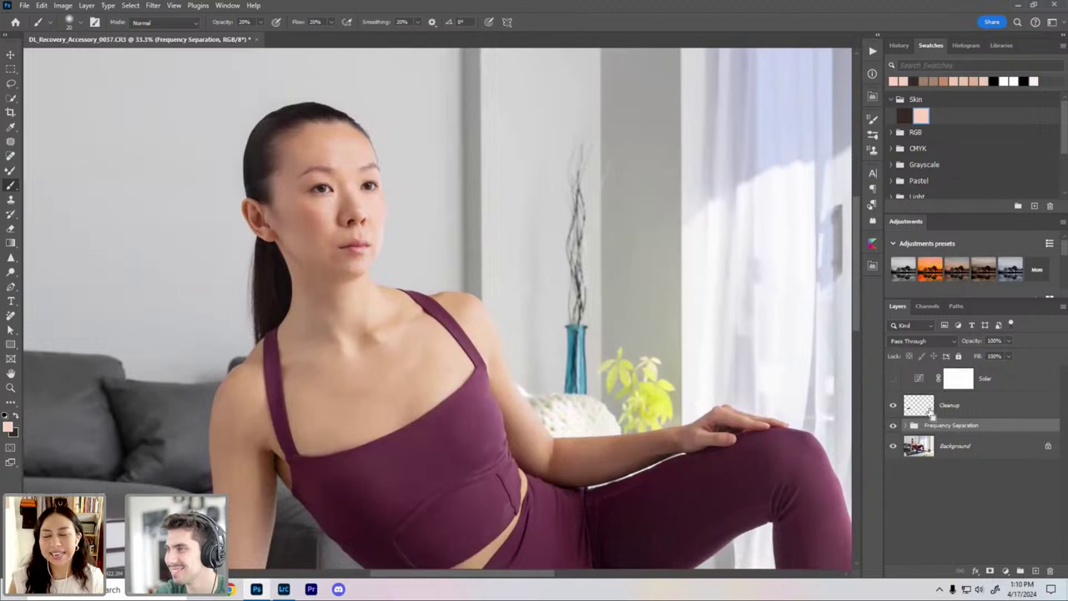
key("ctrl+minus")
key("ctrl+minus")
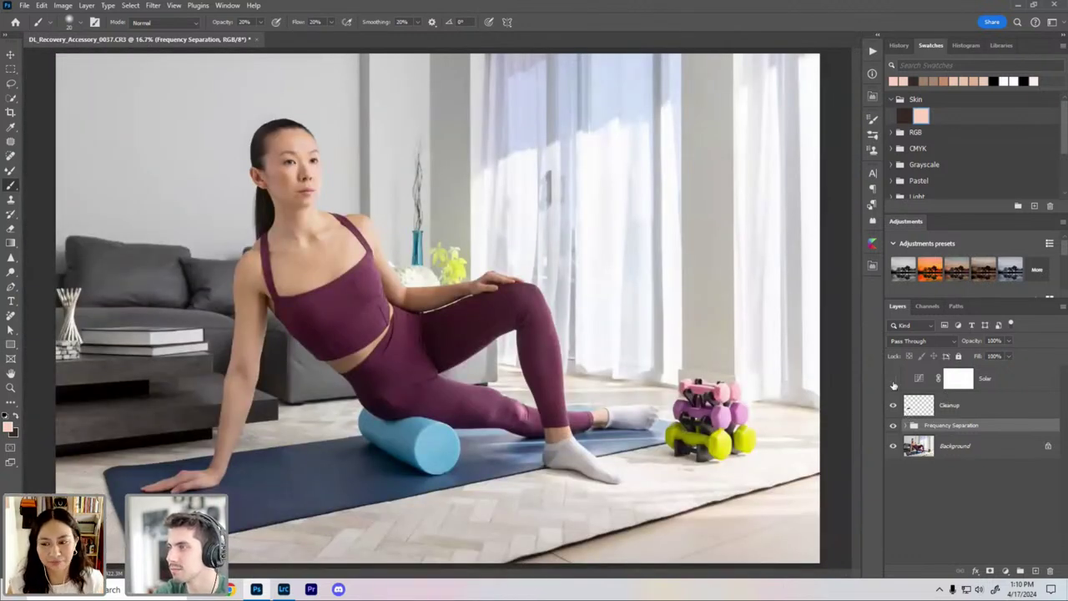
Step: Show the Solar layer and check the tones of the torso, supporting arm and hand on the mat
left_click(893, 378)
scroll(490, 310, "up", 1, "alt")
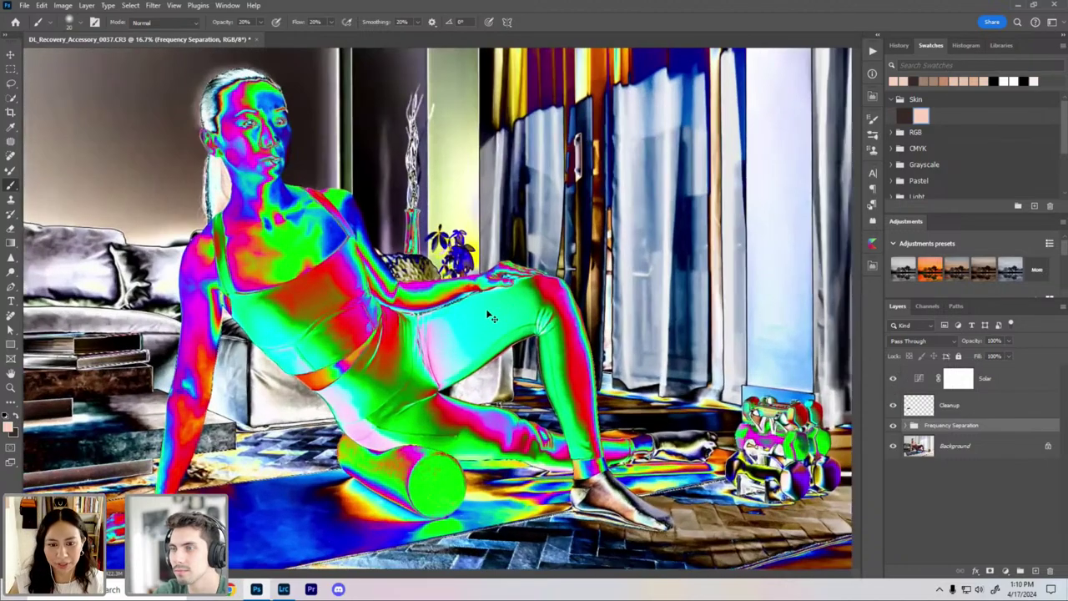
key("ctrl+plus")
left_click_drag(321, 389, 427, 287)
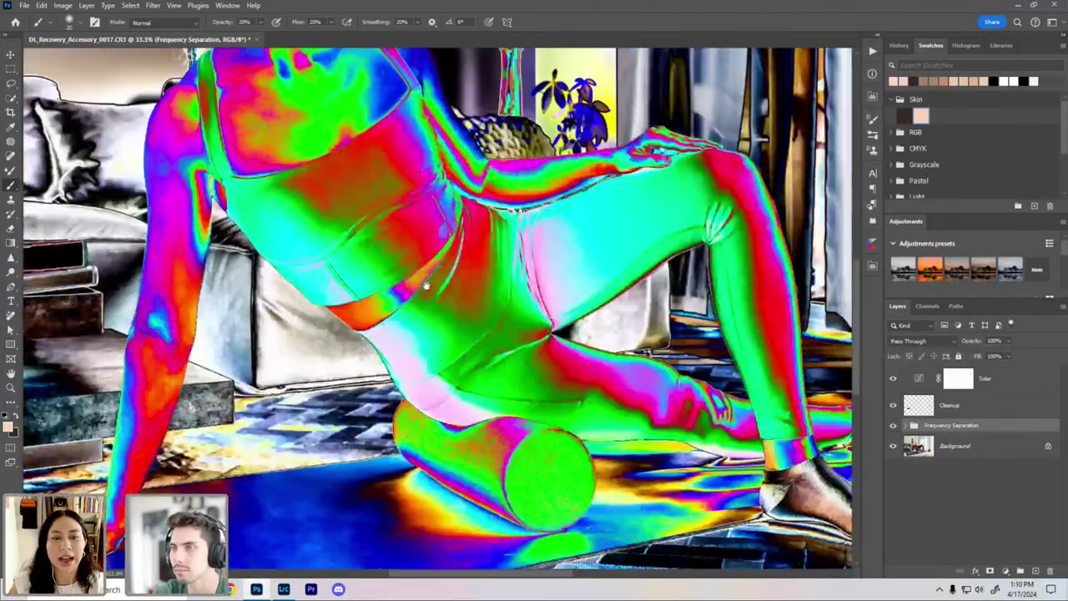
left_click_drag(380, 430, 495, 308)
key("ctrl+plus")
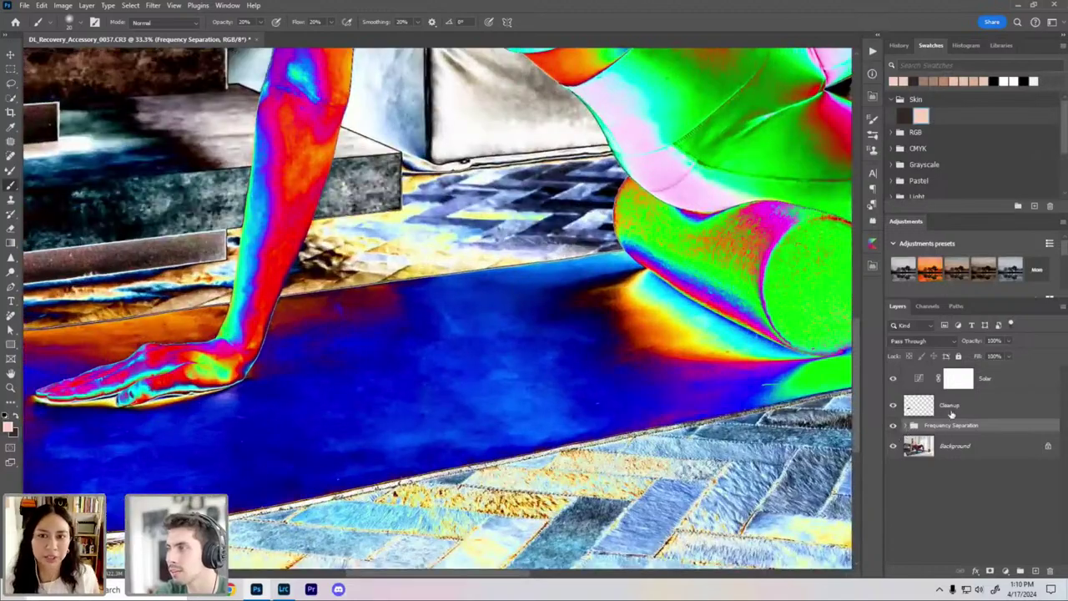
Step: Patch the small bright speck on the blue exercise mat on the High Frequency - Texture layer
key("ctrl+plus")
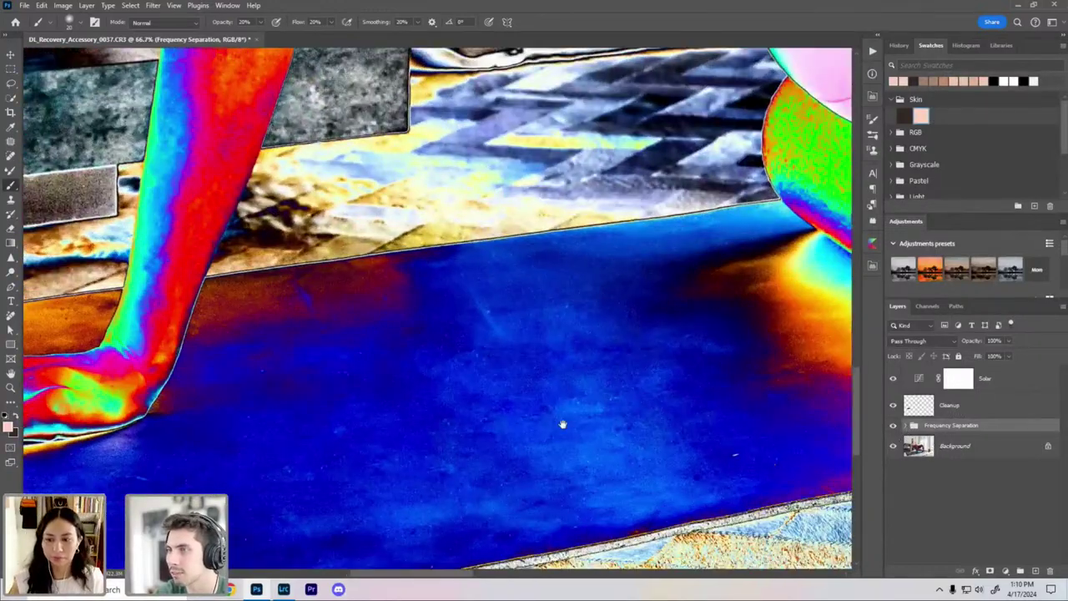
key("ctrl+plus")
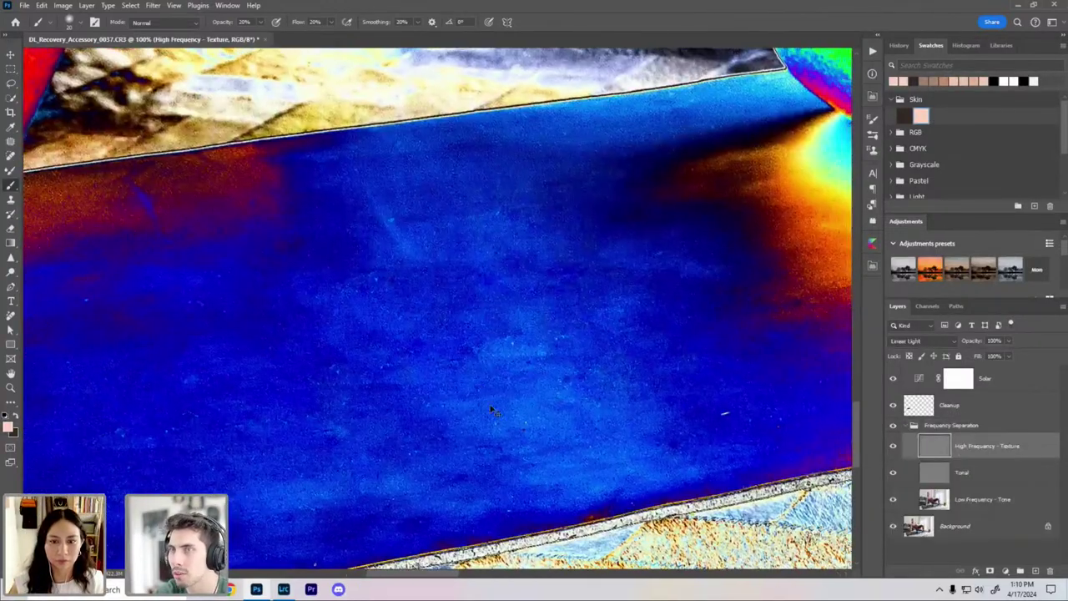
key("j")
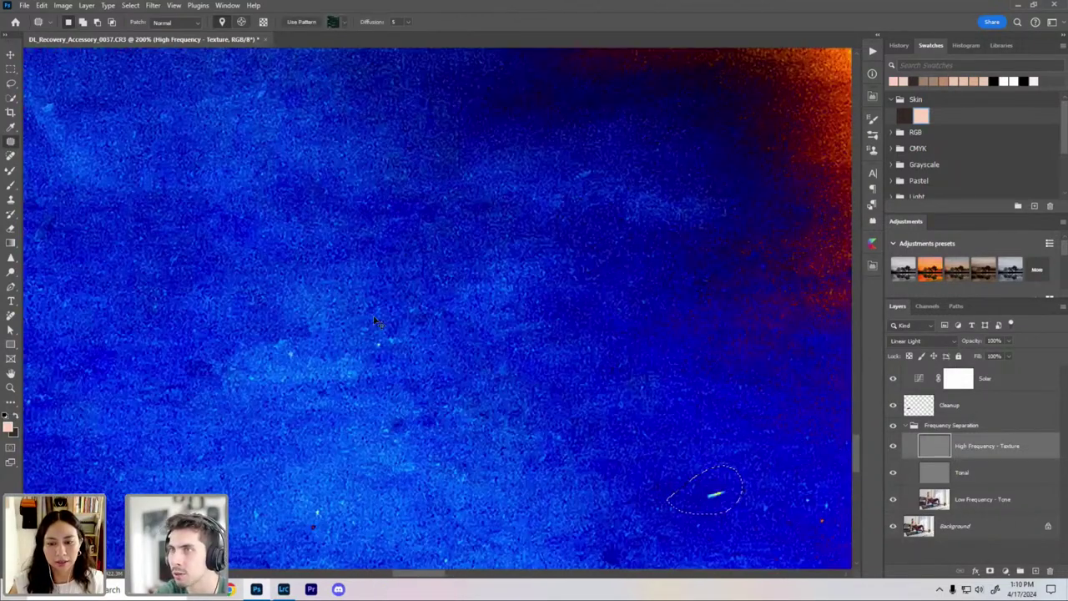
left_click_drag(672, 488, 589, 409)
left_click_drag(589, 409, 589, 409)
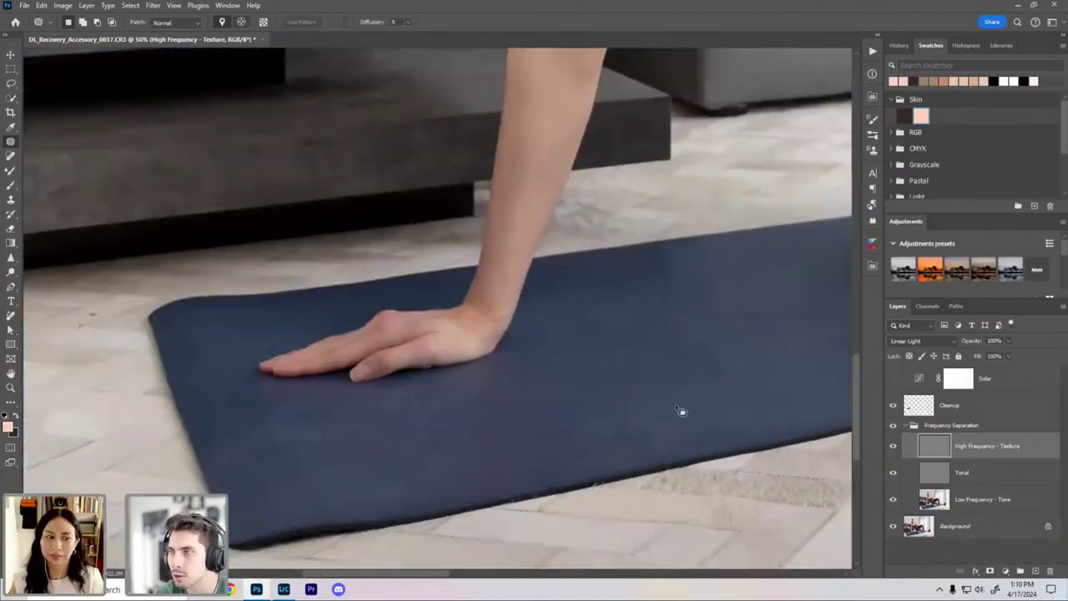
Step: Show the Solar layer to check the neck, chest and arm tones, open its curve settings, and hide the layer
left_click_drag(692, 341, 520, 346)
left_click_drag(467, 306, 445, 527)
left_click_drag(527, 109, 486, 466)
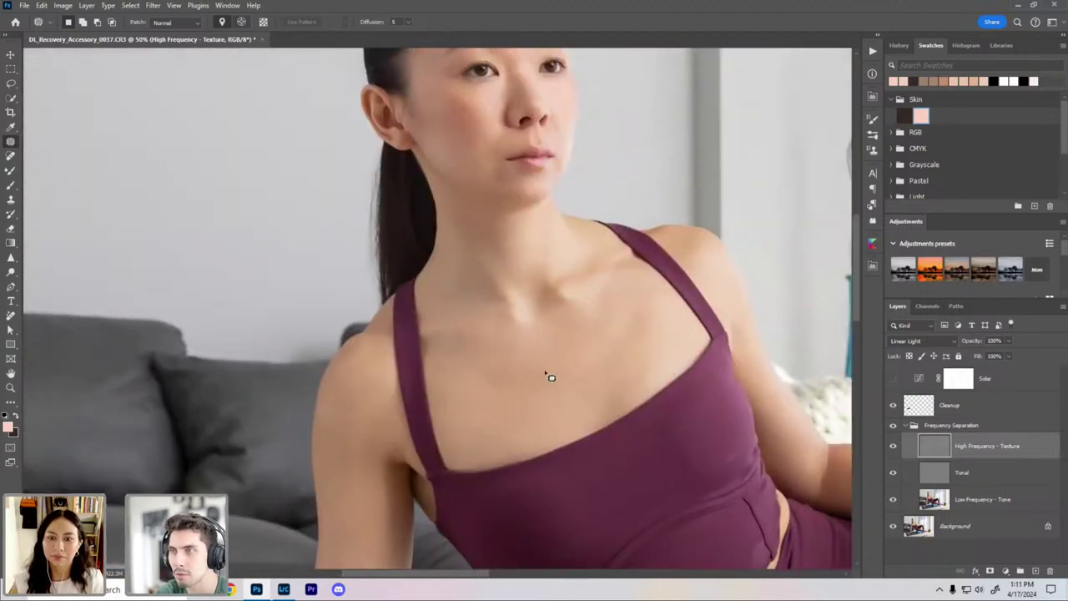
key("ctrl+plus")
left_click(892, 379)
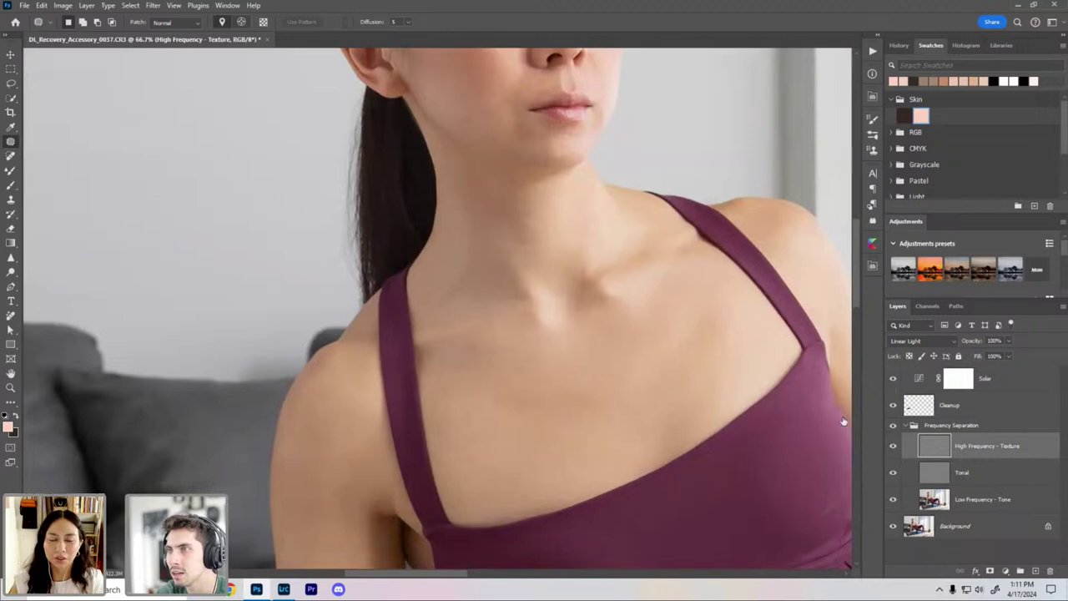
key("ctrl+plus")
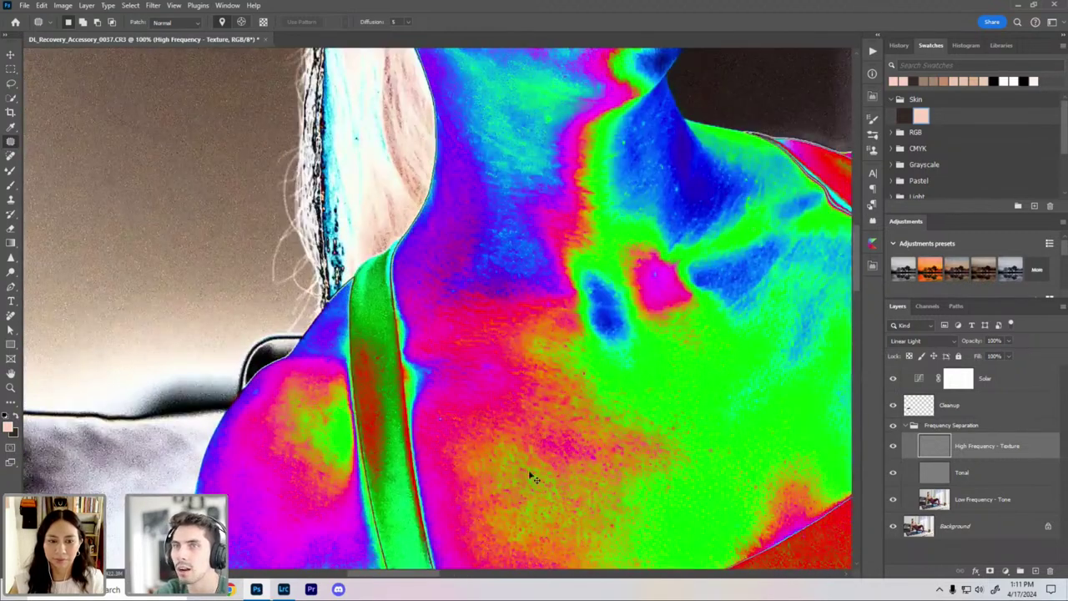
left_click_drag(531, 475, 397, 381)
key("ctrl+minus")
key("ctrl+minus")
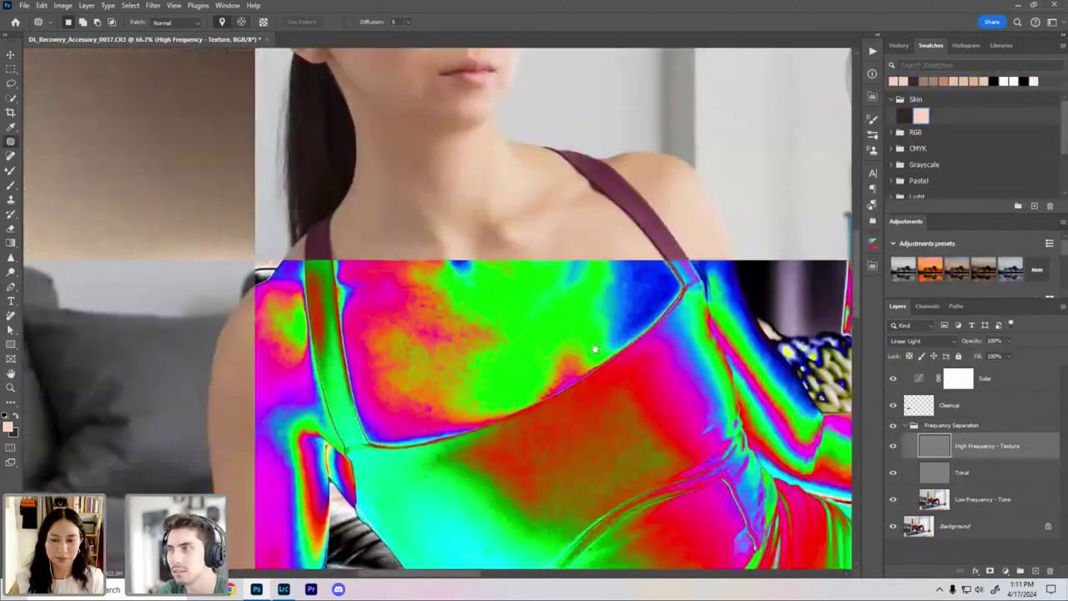
scroll(861, 372, "down", 7)
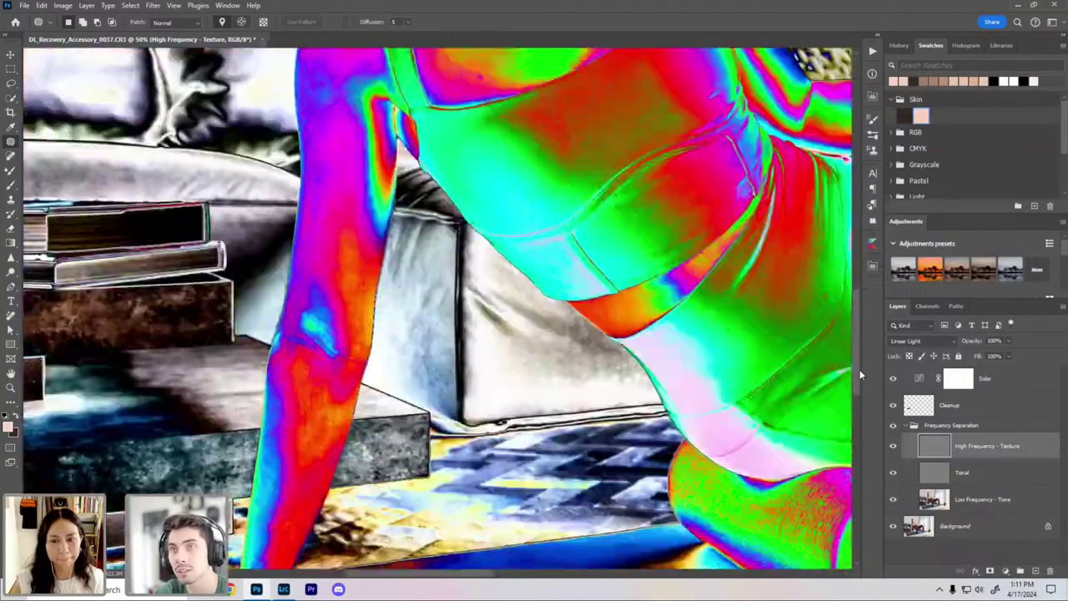
scroll(864, 370, "down", 2)
double_click(920, 380)
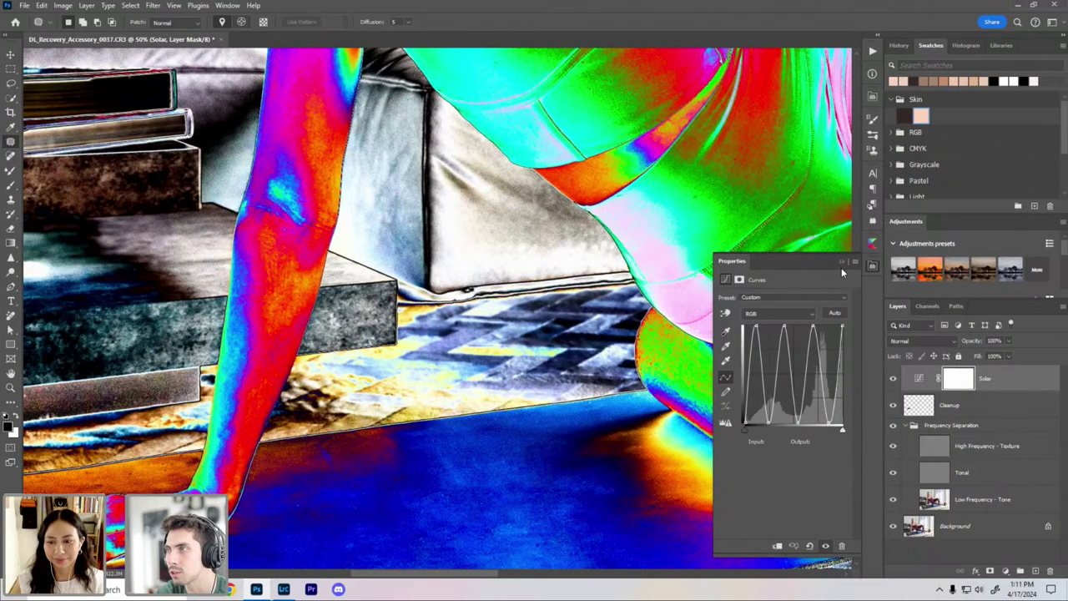
left_click(893, 378)
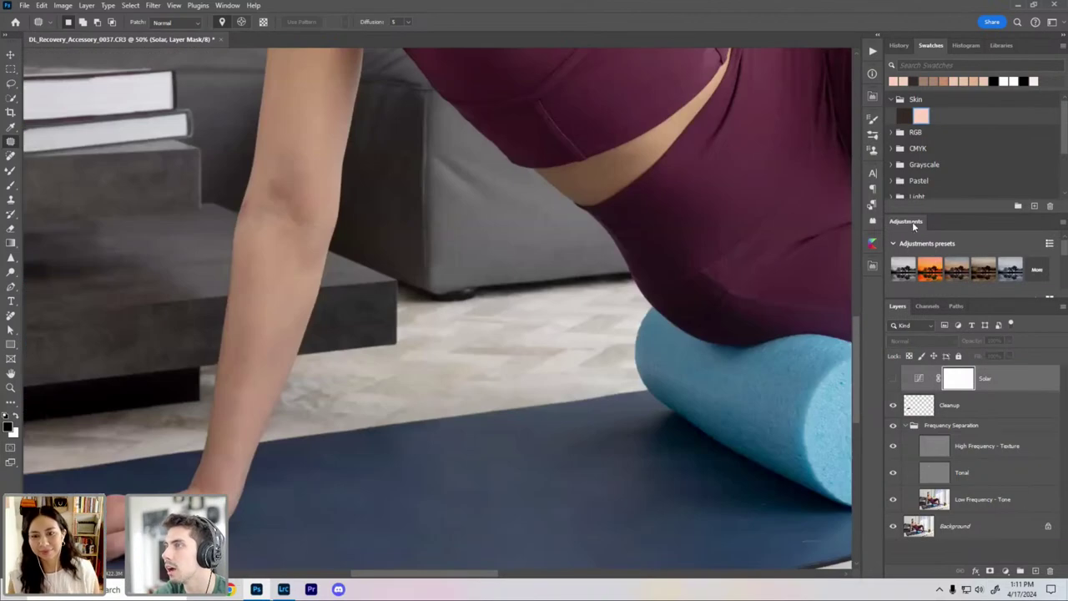
Step: Switch the adjustments display to Classic view and add a Curves adjustment layer above the Solar layer
left_click(1062, 227)
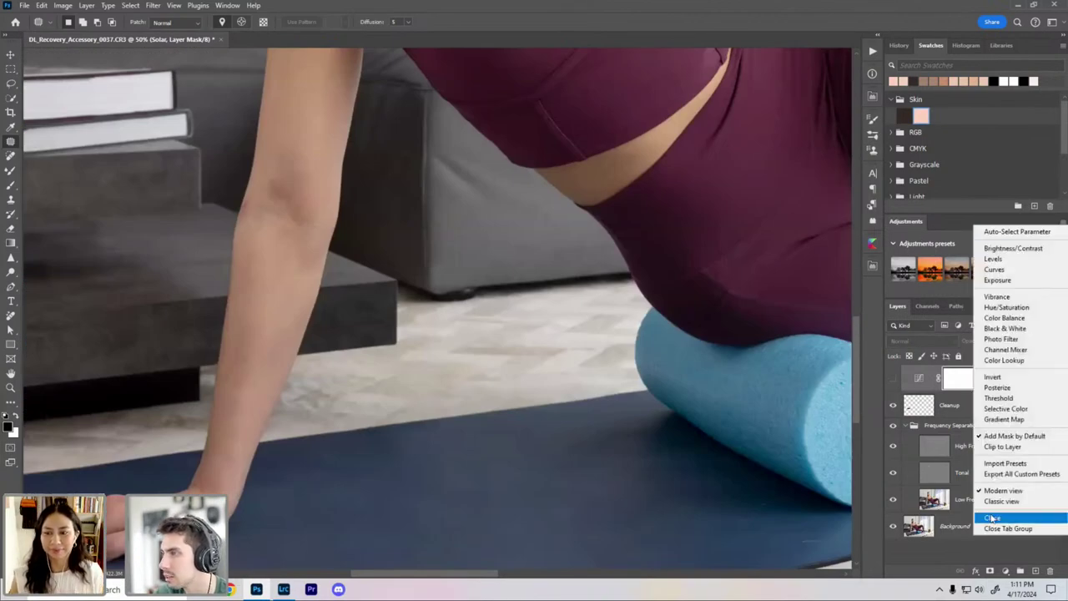
left_click(997, 503)
left_click(942, 247)
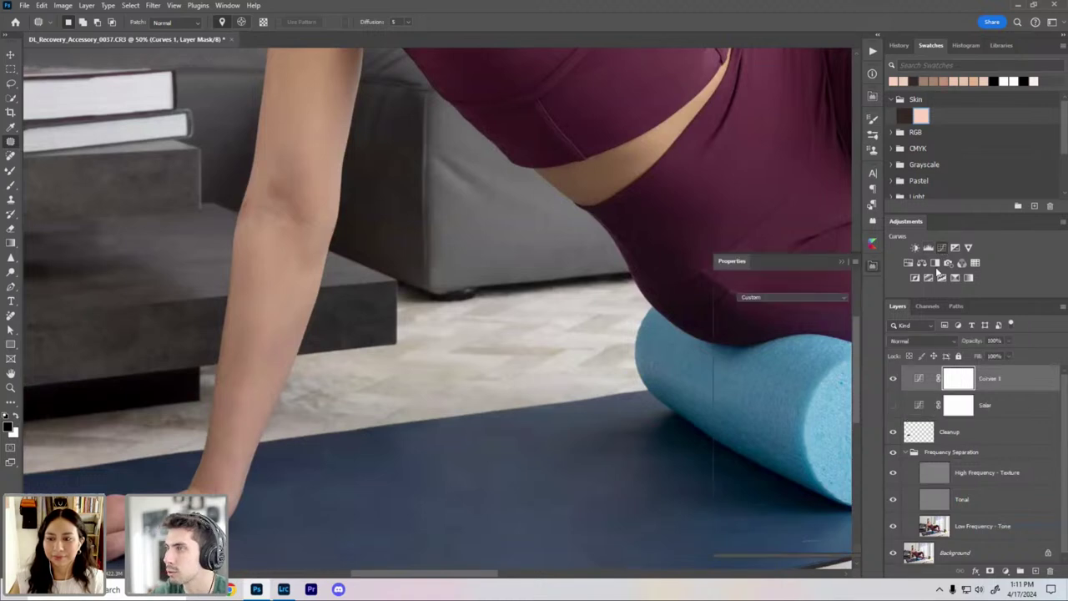
Step: Shape the new curve into steep alternating peaks and valleys to build a second false-colour solar view
left_click_drag(761, 332, 758, 326)
left_click_drag(769, 367, 824, 426)
left_click_drag(810, 332, 802, 326)
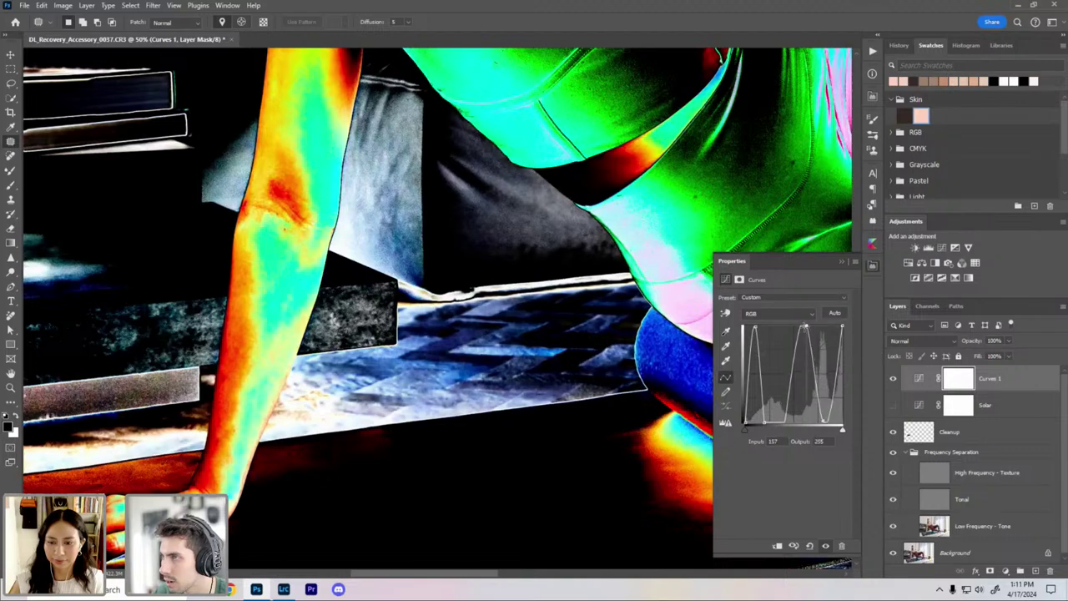
left_click_drag(764, 422, 777, 422)
left_click(842, 263)
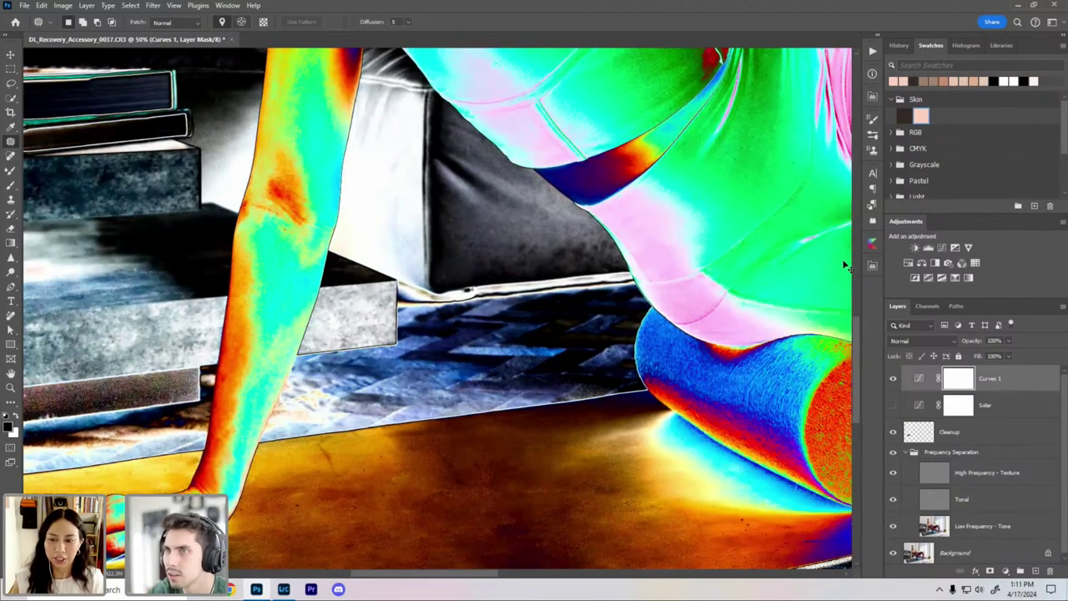
Step: Check the supporting arm and torso tones through the new Curves layer, and hide that layer
scroll(421, 289, "down", 1)
key("ctrl+minus")
left_click_drag(476, 358, 579, 477)
key("ctrl+plus")
key("ctrl+plus")
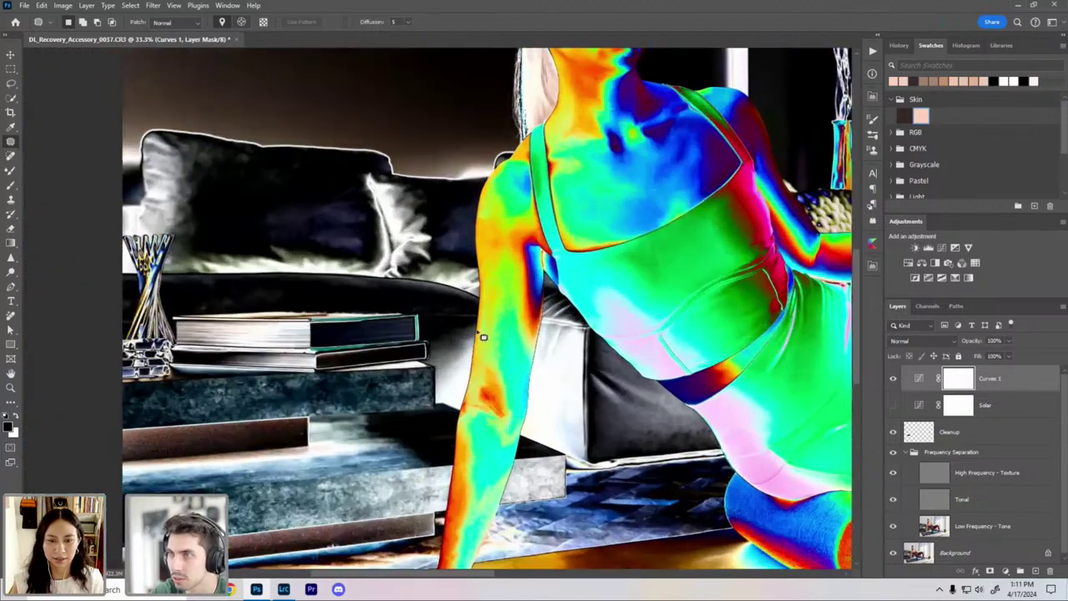
left_click_drag(508, 281, 507, 238)
left_click(892, 384)
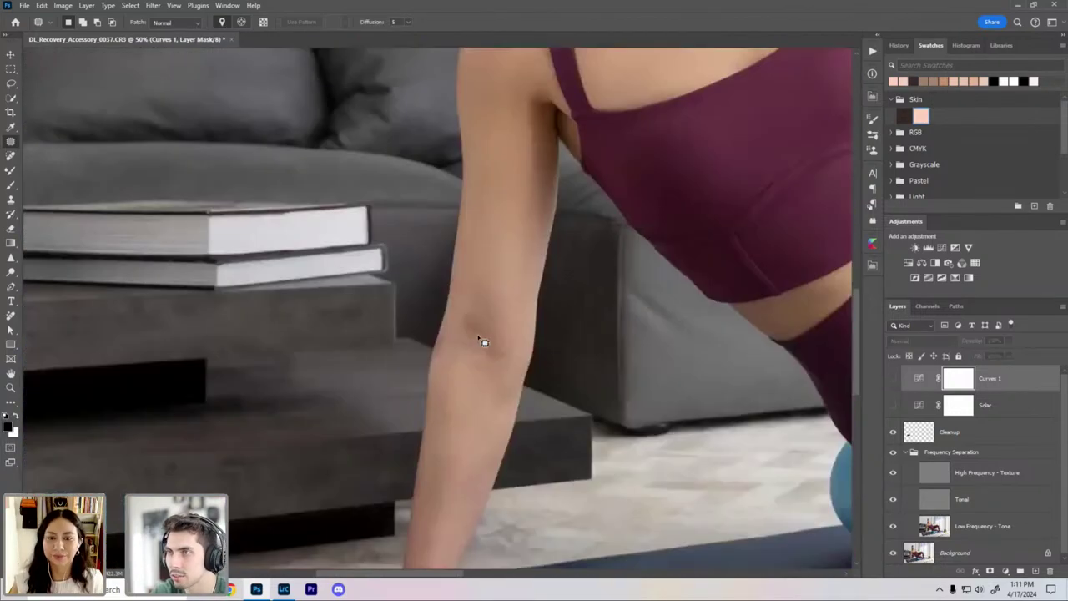
Step: Show the Curves 1 layer and lighten the dark patch at the inner elbow with the Brush on the Tonal layer
key("ctrl+plus")
scroll(589, 384, "up", 1)
left_click(935, 497)
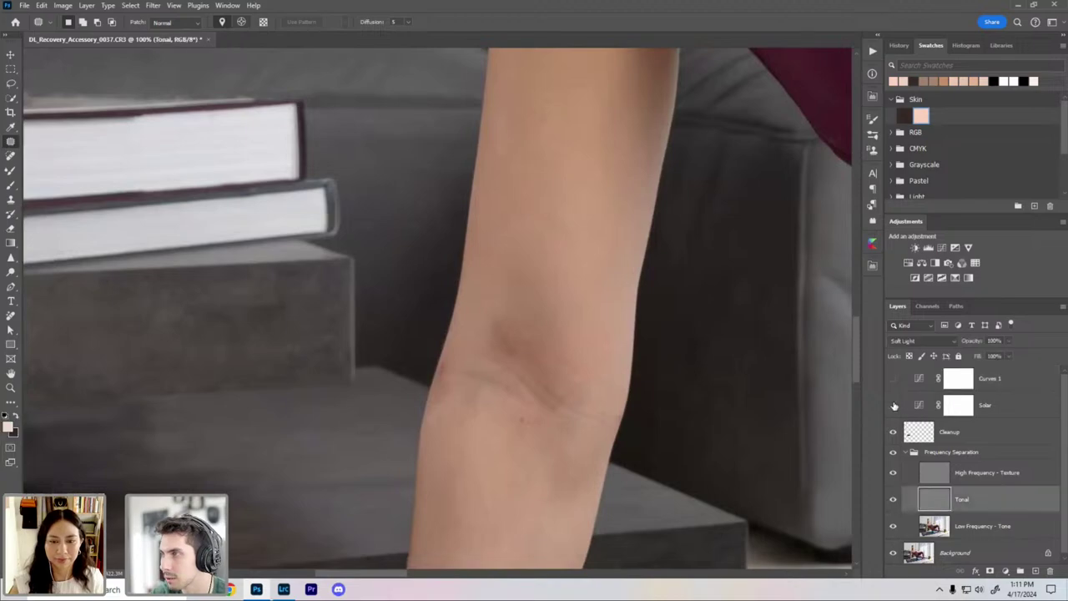
left_click(892, 378)
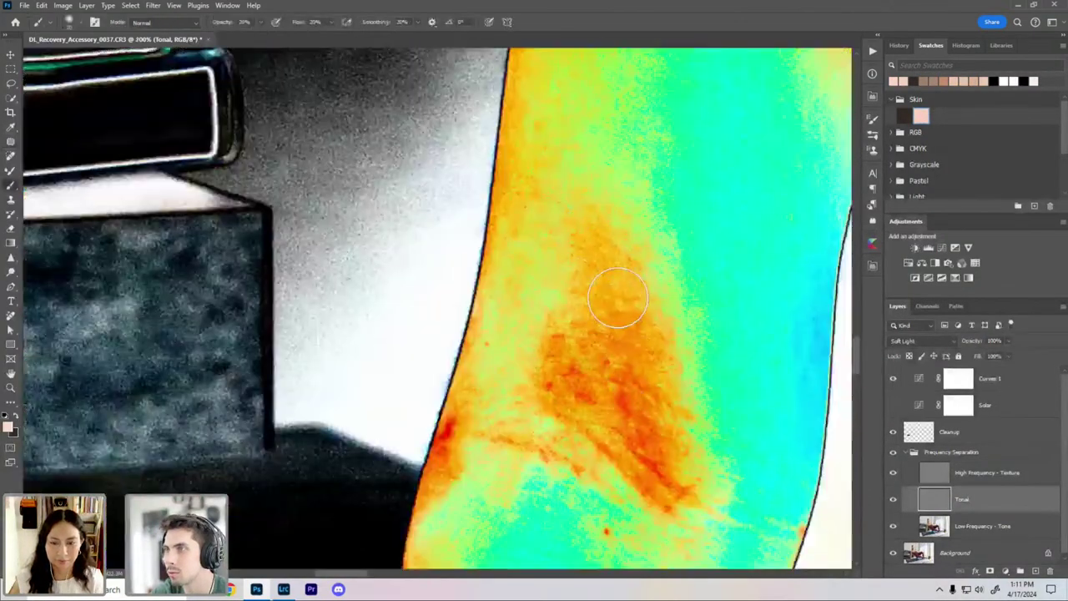
mouse_move(618, 298)
left_mouse_down()
mouse_move(648, 412)
mouse_move(637, 285)
mouse_move(663, 416)
mouse_move(653, 463)
mouse_move(627, 394)
mouse_move(580, 395)
mouse_move(587, 374)
mouse_move(655, 465)
left_mouse_up()
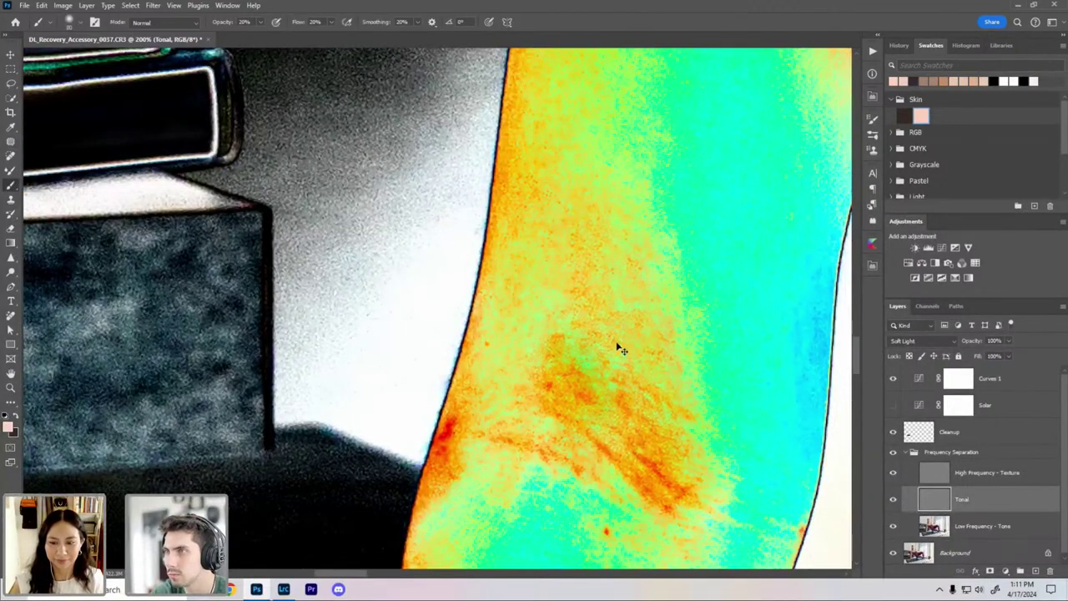
Step: Reduce the brush size and even out the remaining dark crease across the elbow on the Tonal layer
key("ctrl+minus")
key("bracketleft")
key("bracketleft")
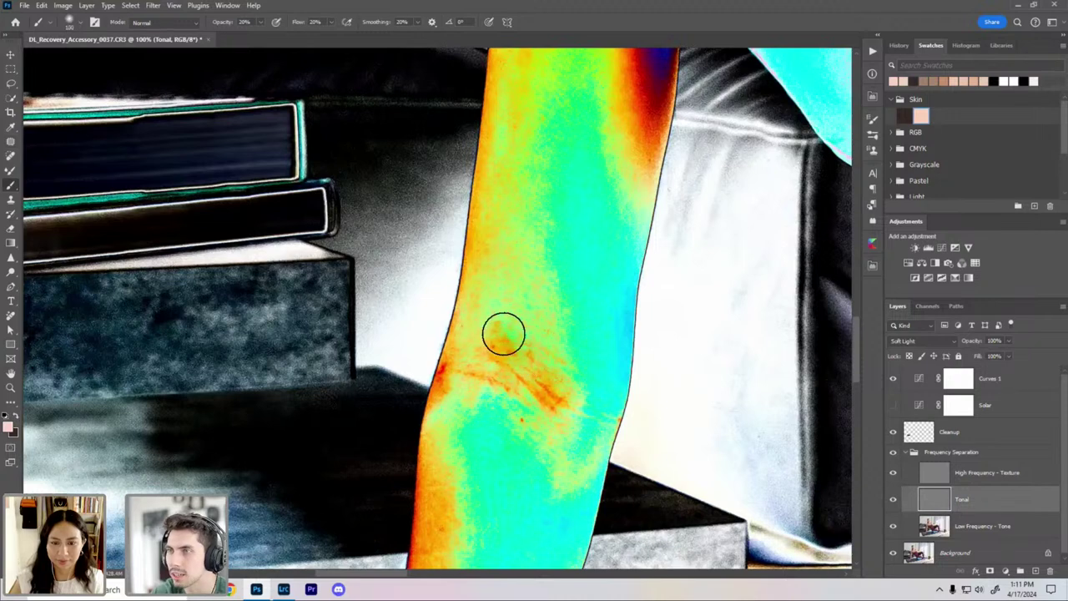
key("bracketleft")
key("bracketleft")
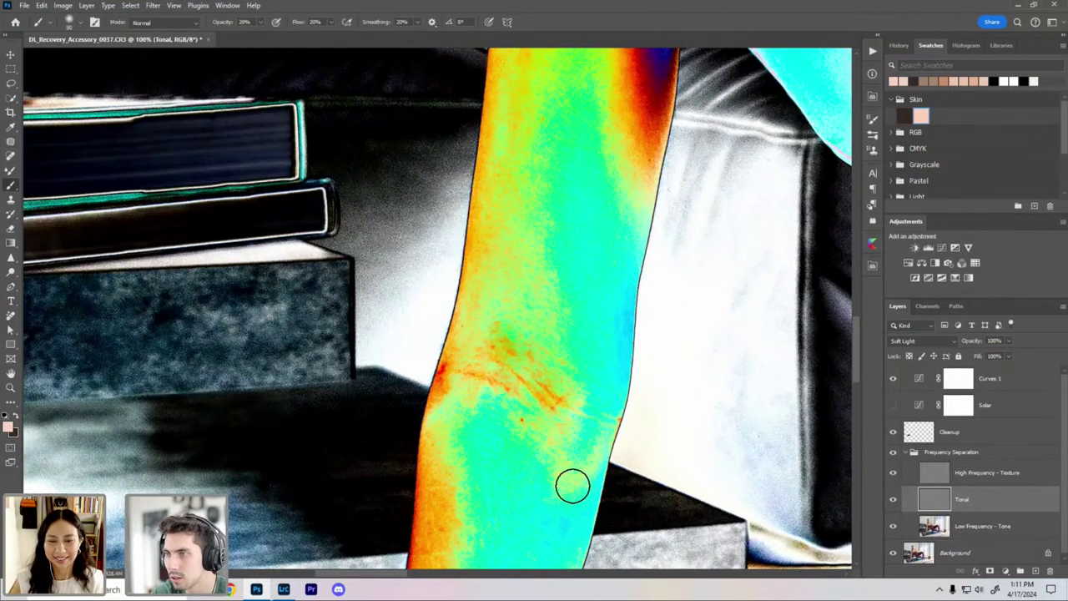
mouse_move(538, 375)
left_mouse_down()
mouse_move(535, 402)
mouse_move(500, 347)
mouse_move(557, 419)
mouse_move(496, 343)
mouse_move(481, 374)
left_mouse_up()
key("ctrl+minus")
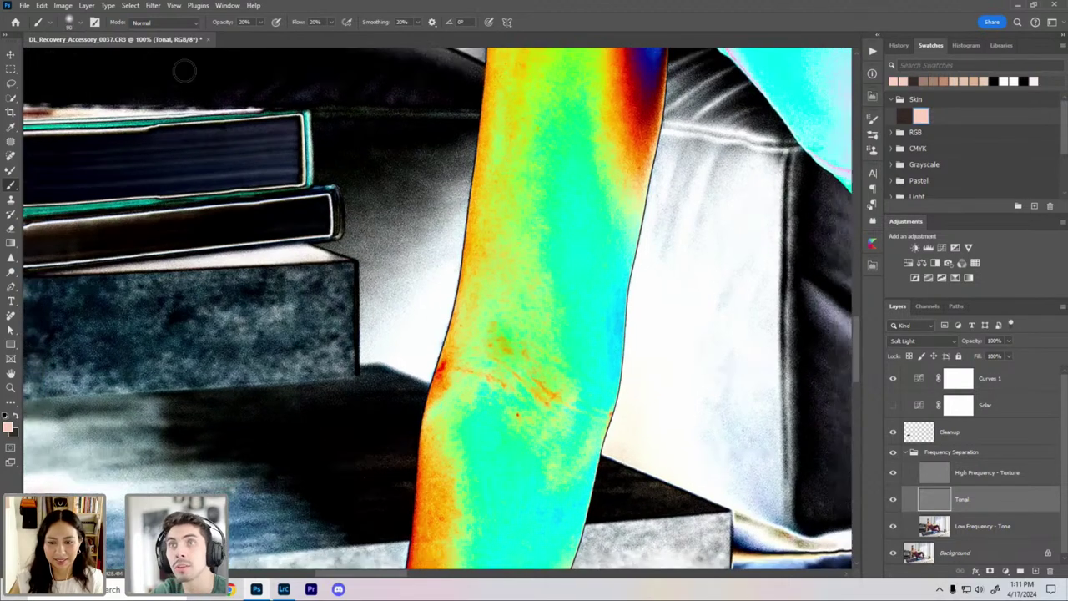
Step: Hide the Curves 1 layer and check the retouched arm in its natural colours
left_click(894, 381)
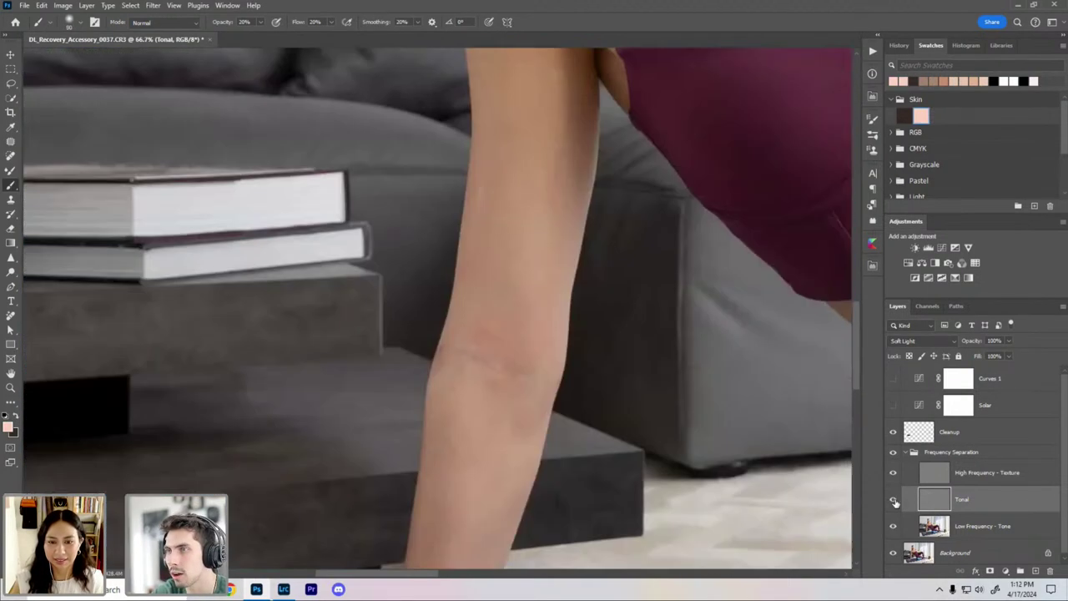
key("ctrl+minus")
key("ctrl+minus")
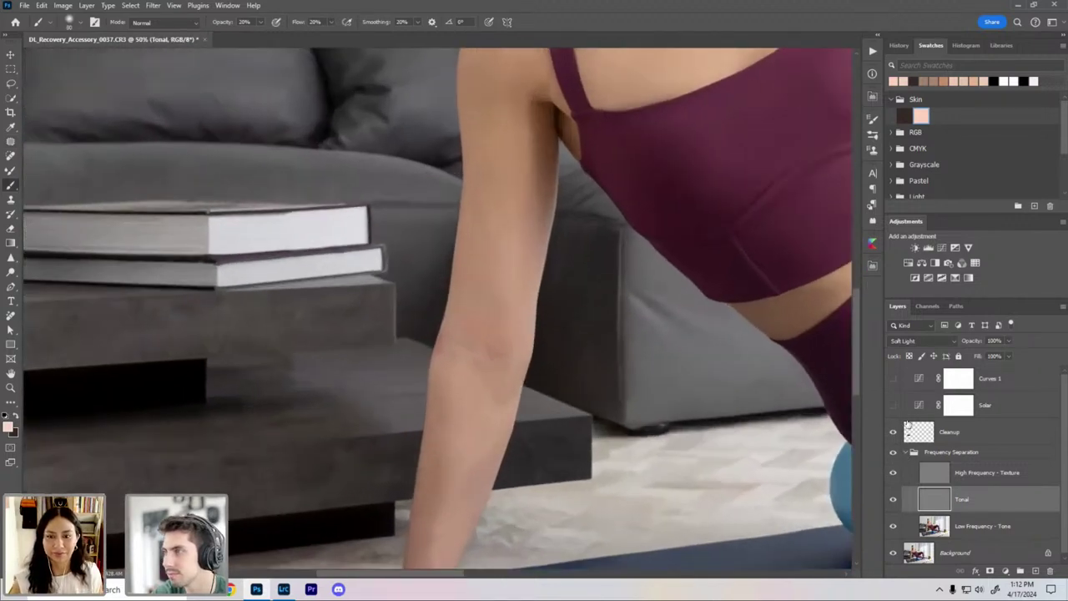
Step: Delete the hidden Curves 1 layer and collapse the Frequency Separation group
key("ctrl+plus")
left_click(902, 380)
key("Delete")
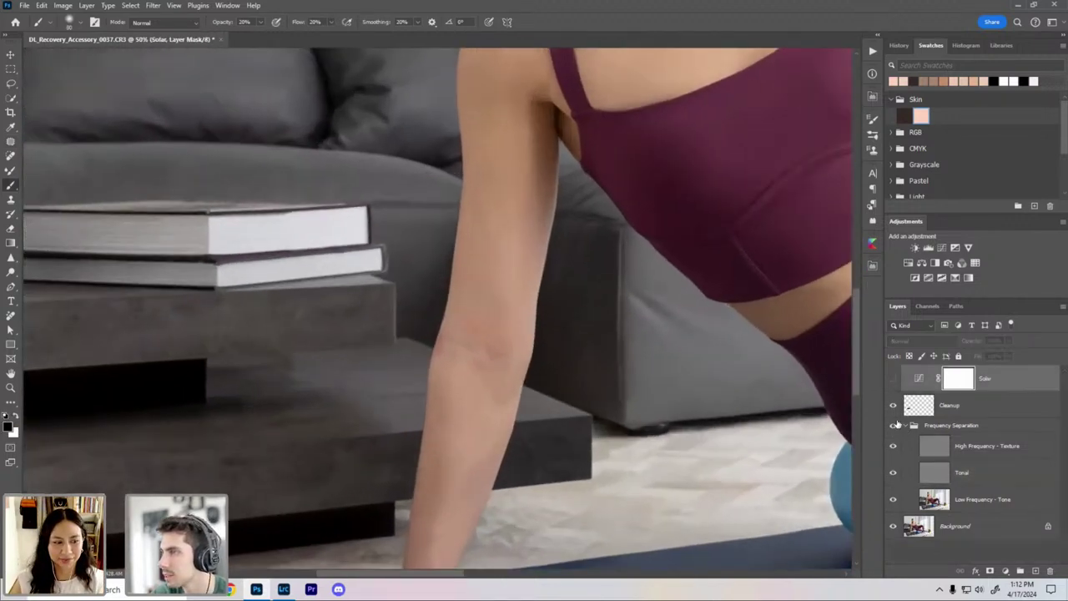
left_click(912, 426)
key("ctrl+minus")
key("ctrl+minus")
key("ctrl+minus")
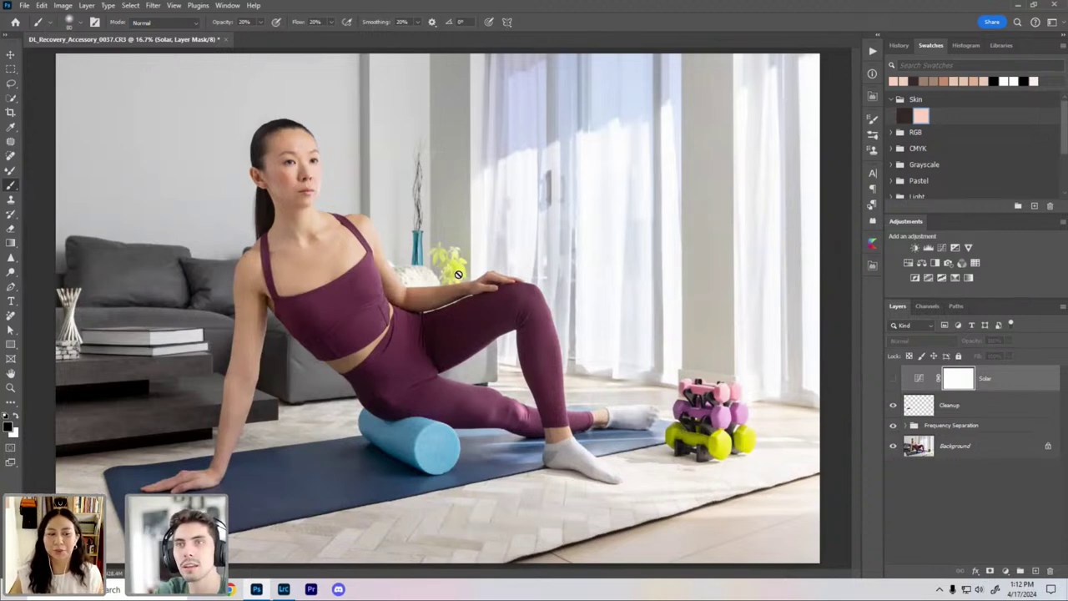
scroll(542, 251, "up", 3)
scroll(557, 256, "down", 3)
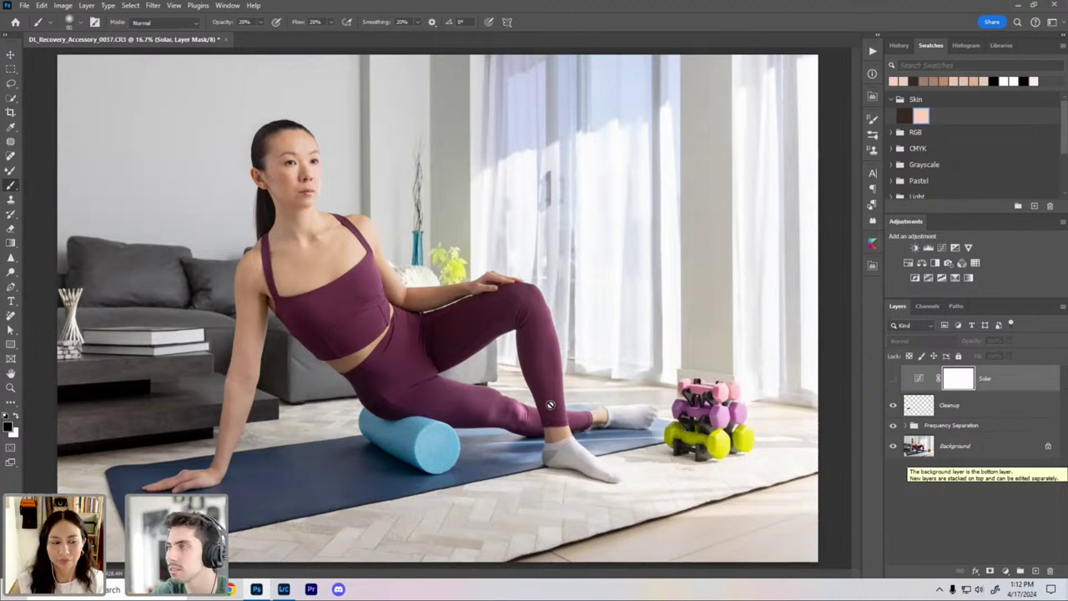
Step: Check the Cleanup layer's patches with the Frequency Separation group and Background hidden, restore both, and collapse the group
left_click(911, 427)
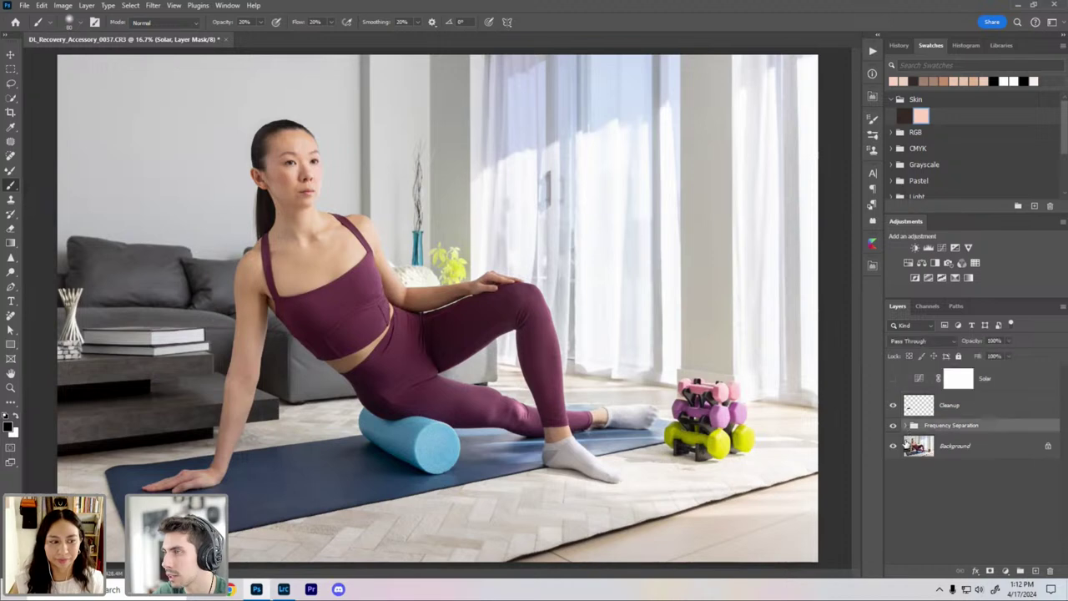
left_click(908, 427)
left_click(892, 424)
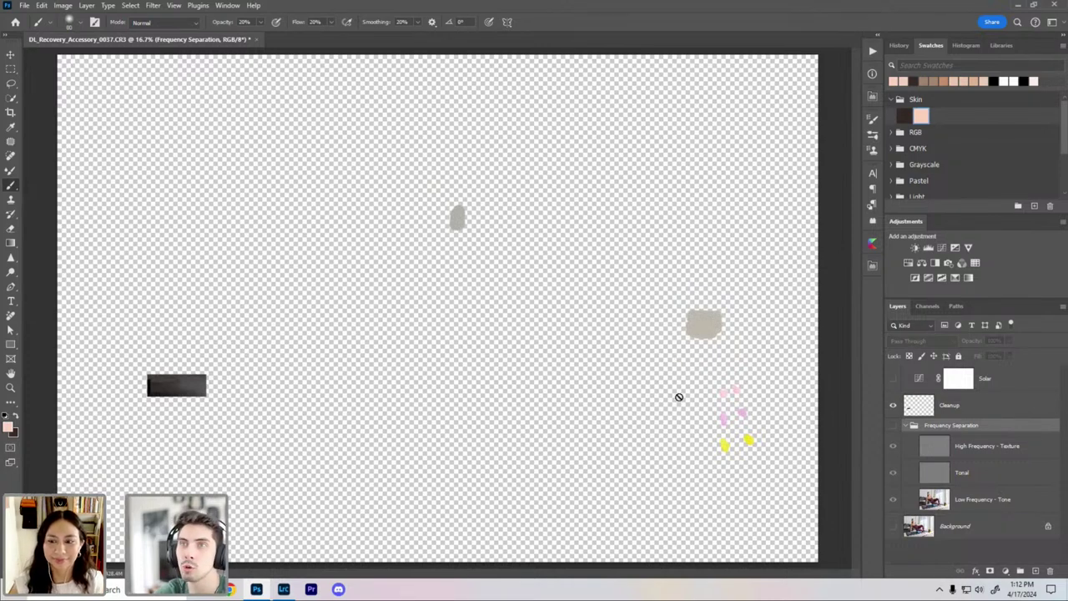
left_click(893, 425, "alt")
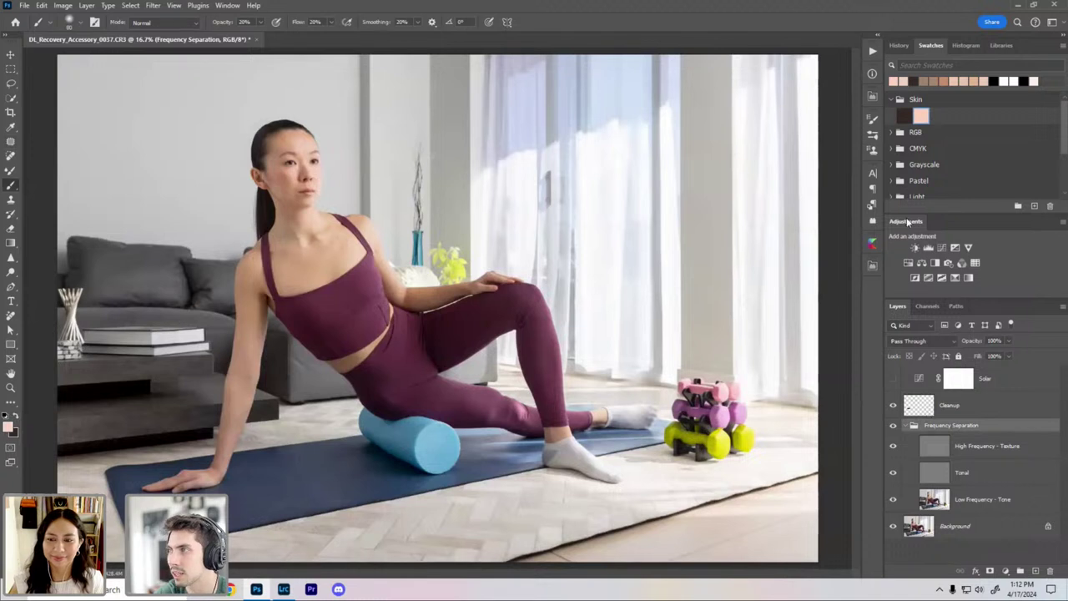
left_click(923, 408)
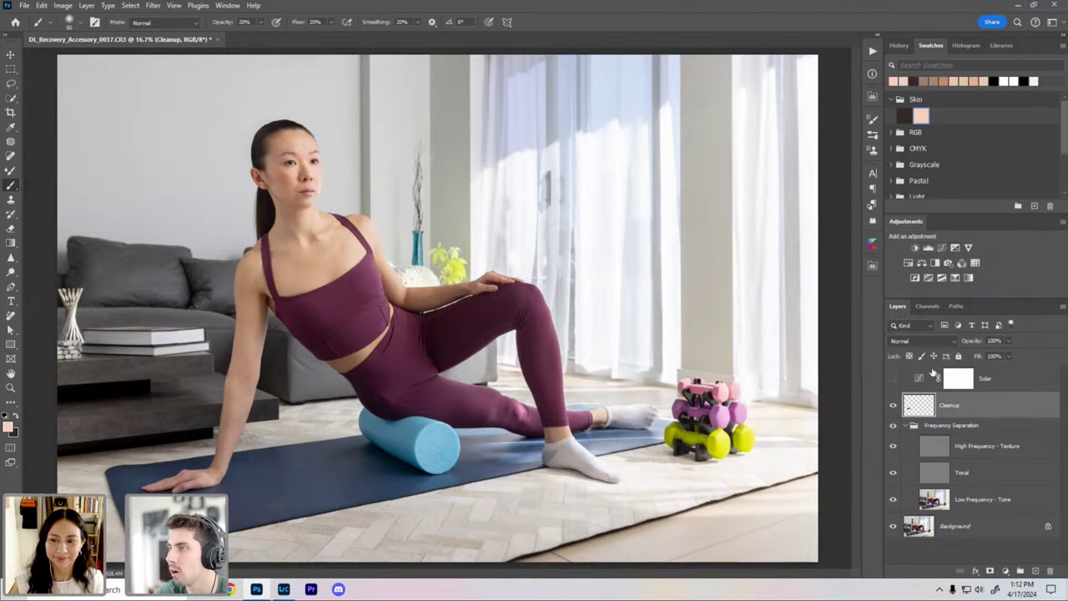
left_click(905, 427)
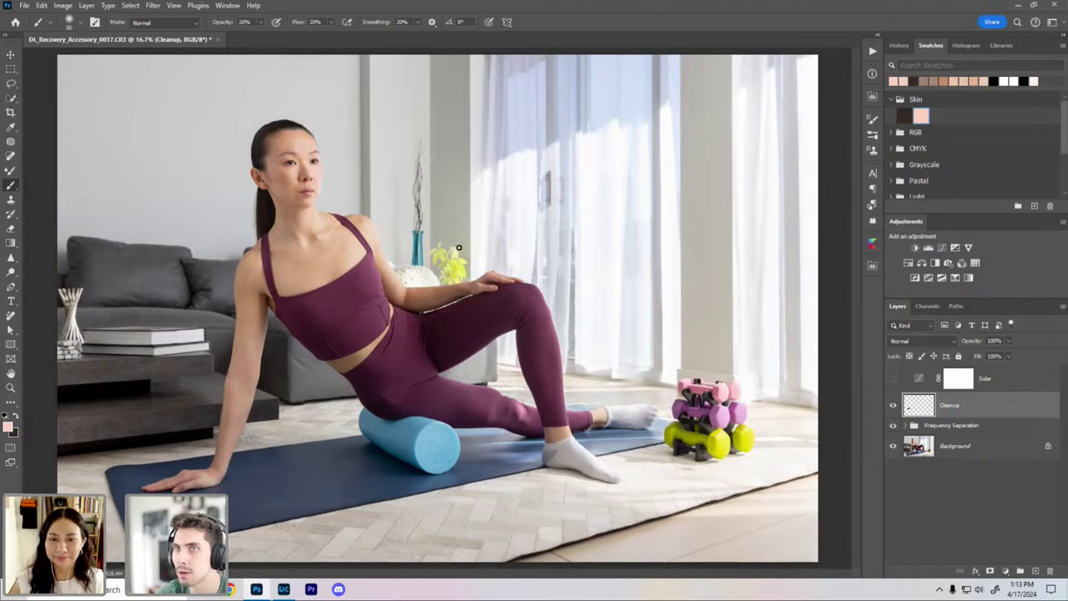
Step: Add a Curves adjustment above the Solar layer and bend its RGB curve into repeated steep waves between black and white
left_click(959, 381)
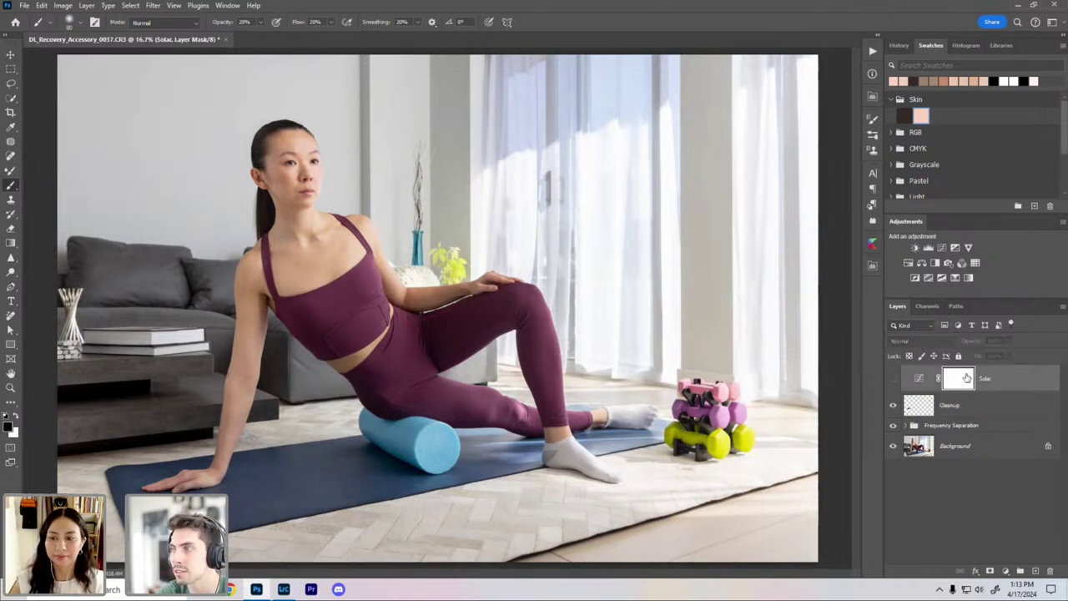
left_click(942, 248)
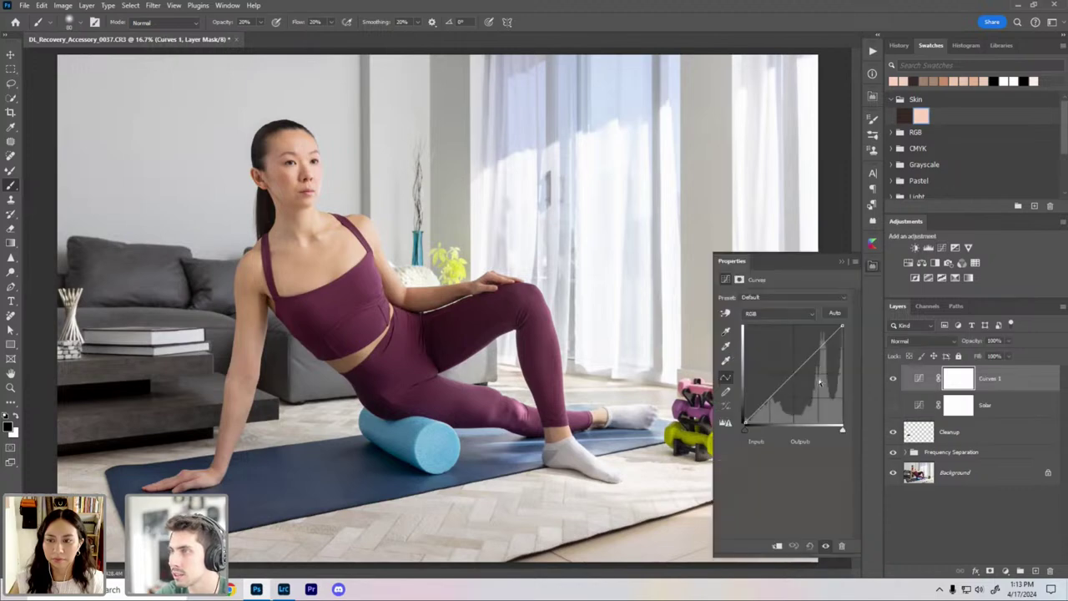
left_click_drag(774, 389, 803, 329)
left_click_drag(822, 393, 826, 423)
left_click_drag(805, 328, 809, 326)
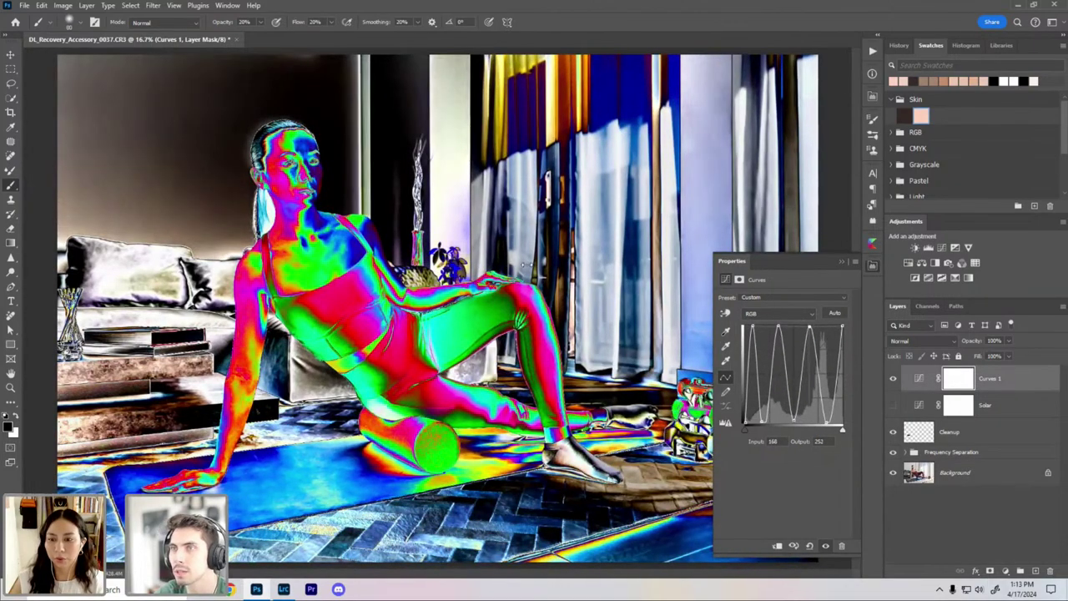
Step: Examine the tonal transitions across the woman's face and eyes through the wave-shaped curve
key("ctrl+plus")
key("ctrl+plus")
key("ctrl+plus")
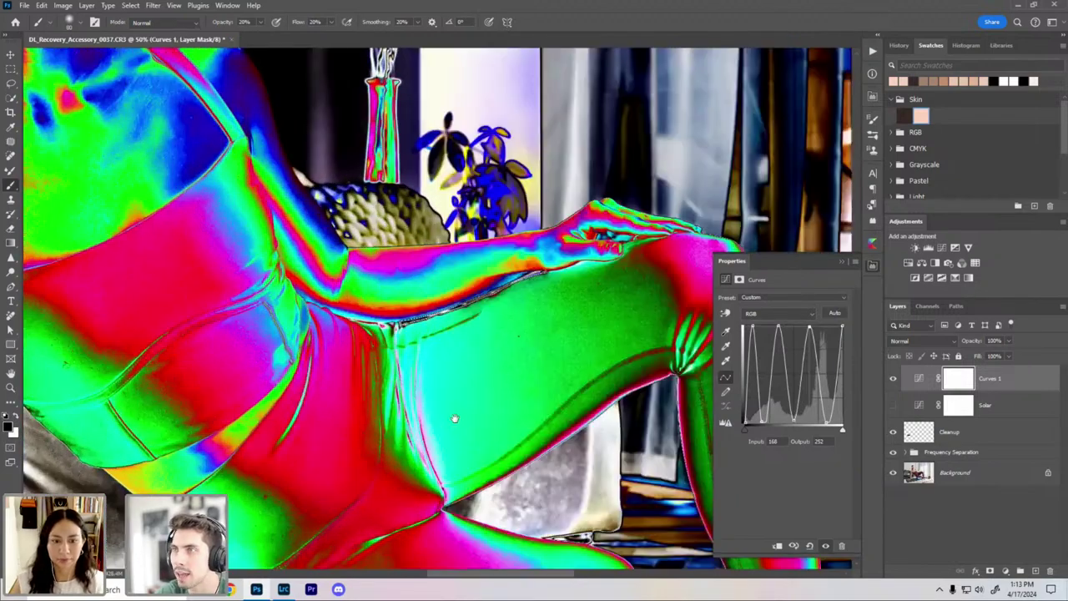
left_click_drag(192, 89, 531, 365)
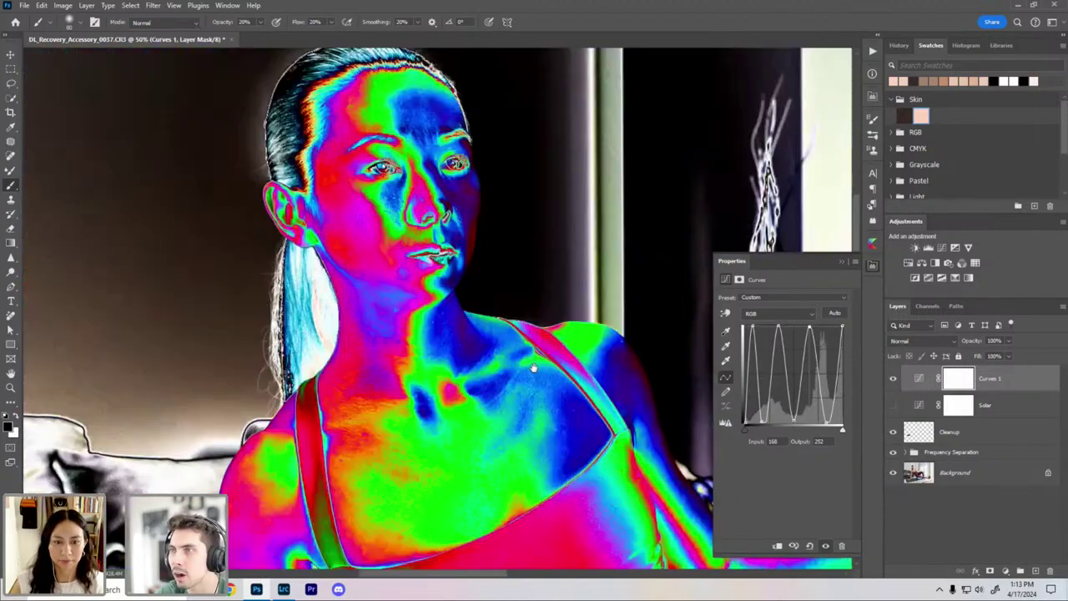
key("ctrl+plus")
key("ctrl+plus")
left_click_drag(448, 293, 531, 415)
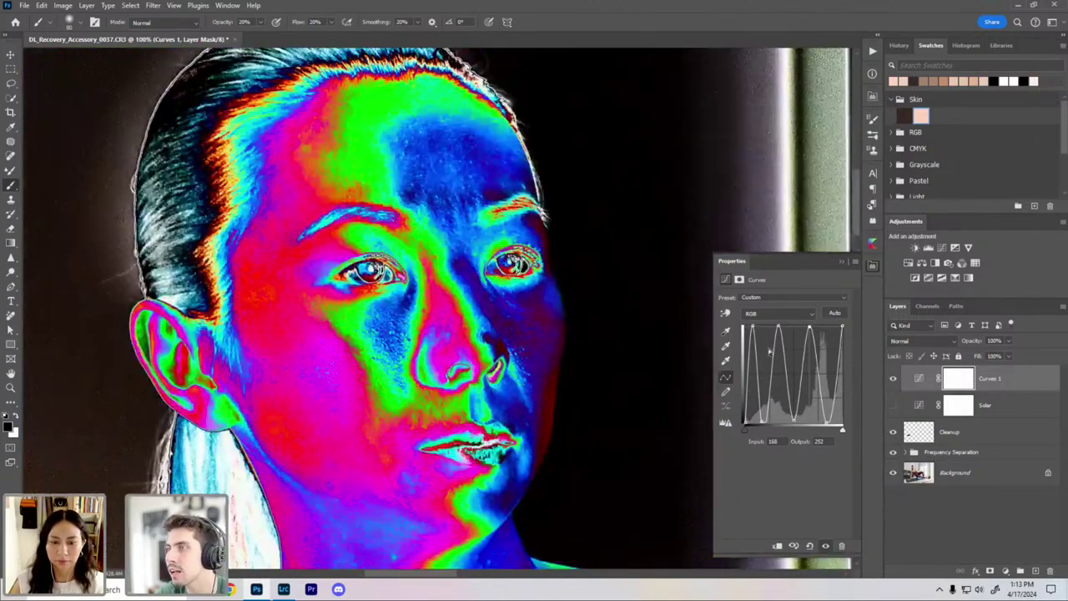
left_click_drag(534, 217, 415, 367)
key("ctrl+plus")
key("ctrl+plus")
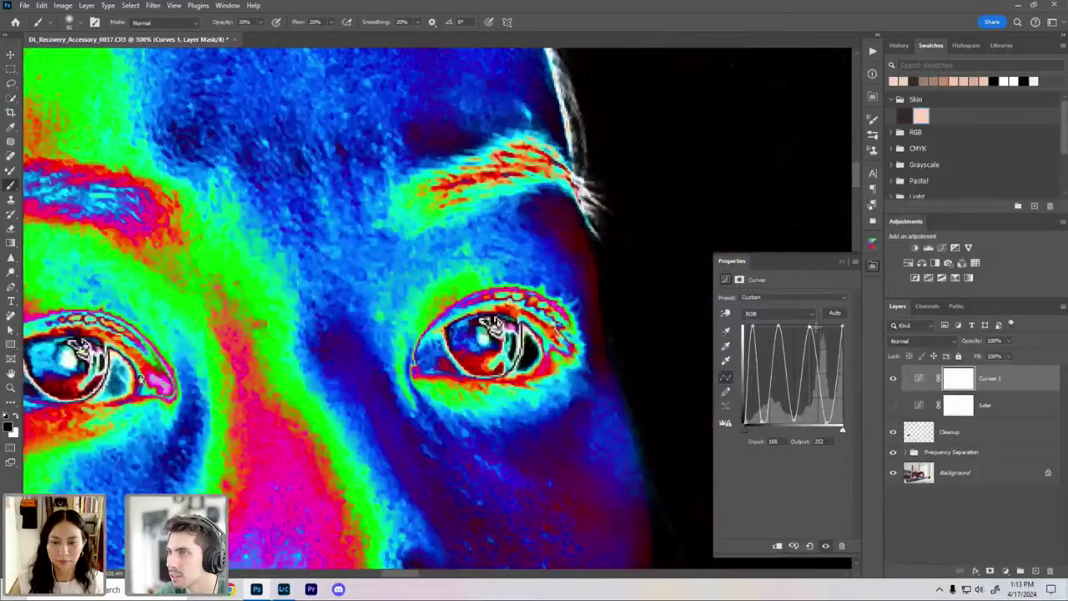
left_click_drag(492, 318, 428, 171)
Step: Try moving the curve's upper point to input 190 and output 255, and undo the added Curves layer
mouse_move(815, 327)
left_mouse_down()
mouse_move(803, 326)
mouse_move(821, 327)
left_mouse_up()
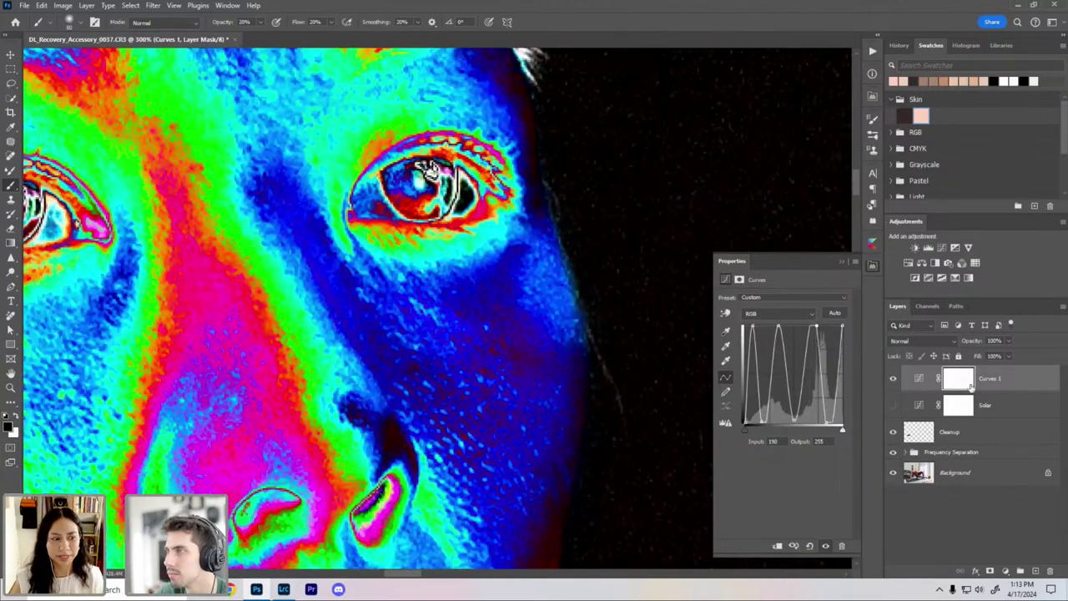
key("ctrl+z")
key("ctrl+z")
key("ctrl+z")
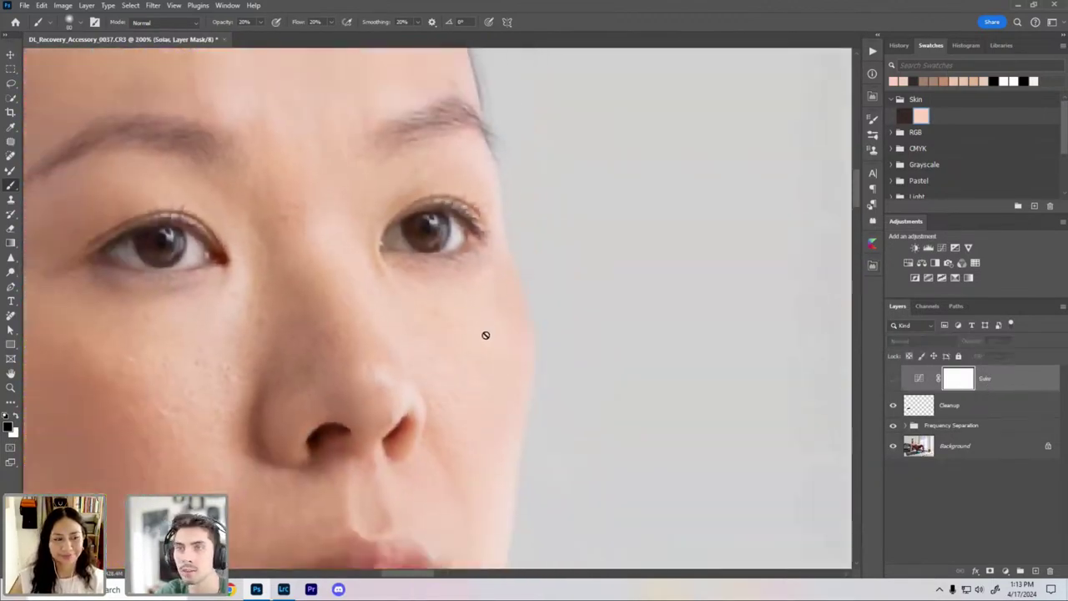
Step: Group the Cleanup layer with the Frequency Separation group and name the new group Retouching
key("ctrl+minus")
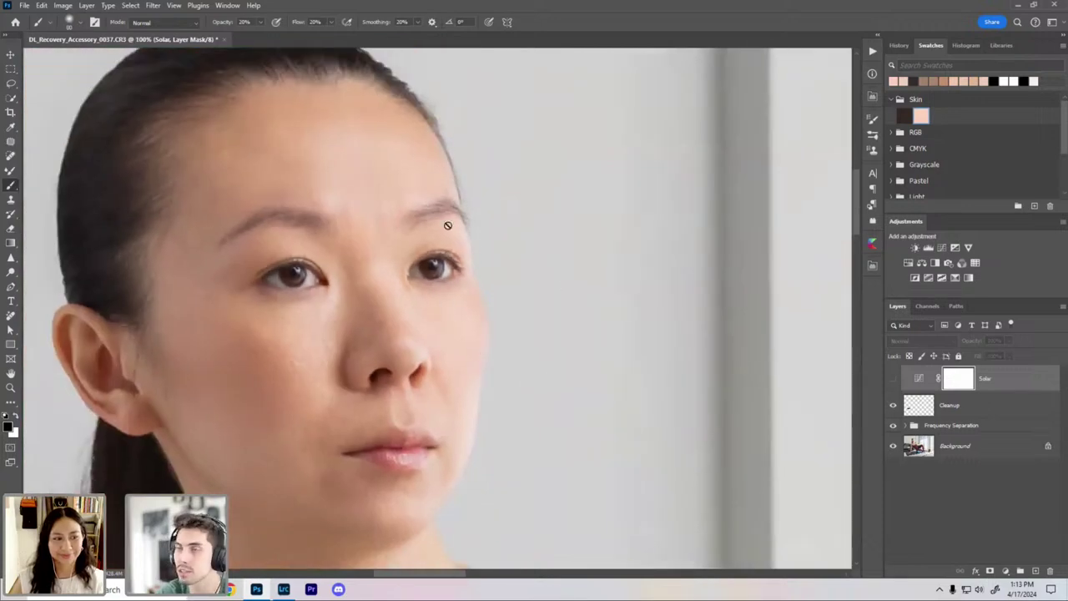
key("ctrl+minus")
key("ctrl+minus")
key("ctrl+minus")
key("ctrl+minus")
key("ctrl+minus")
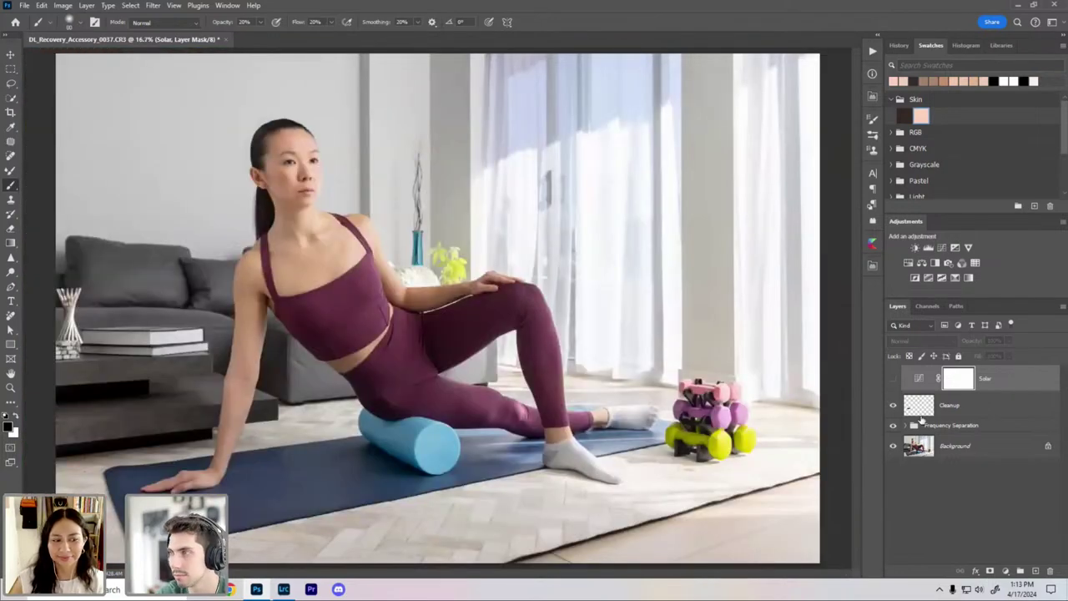
left_click(960, 412)
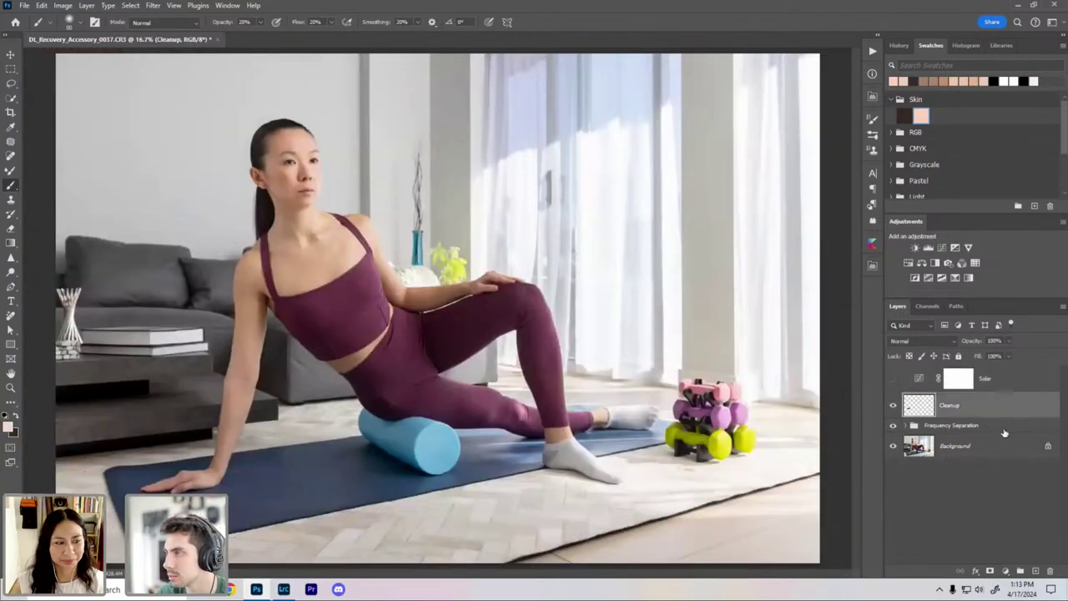
key("ctrl+g")
key("ctrl+f")
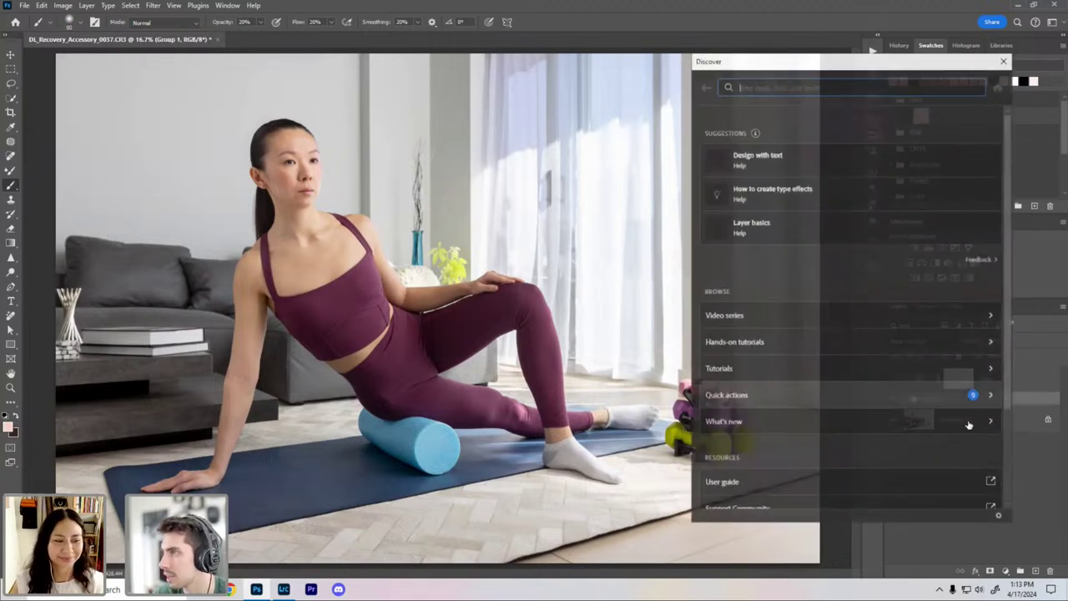
left_click(1004, 61)
double_click(932, 399)
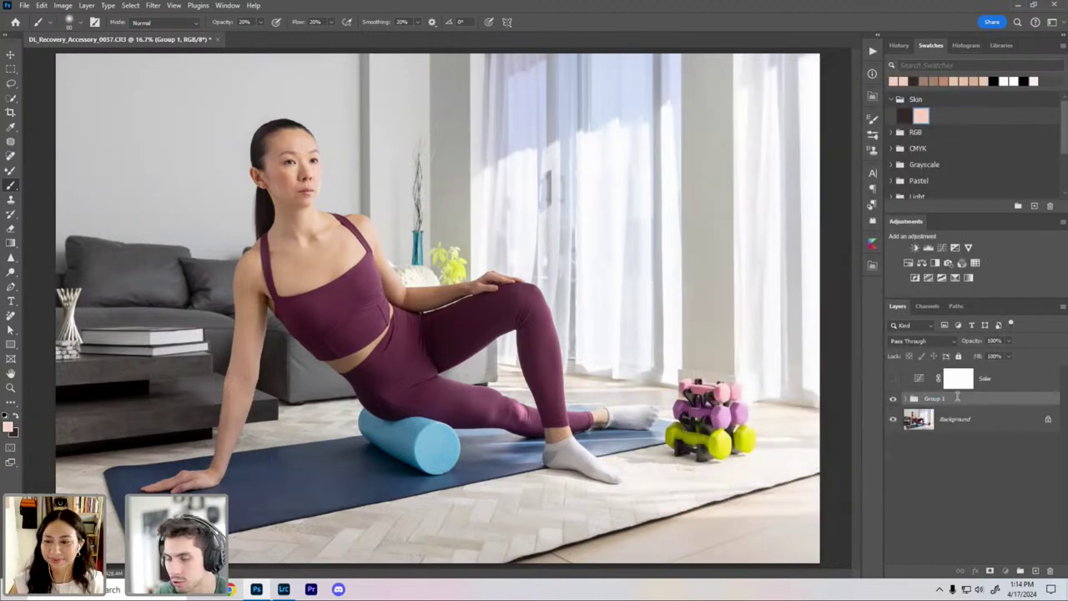
type("Retouching")
key("Return")
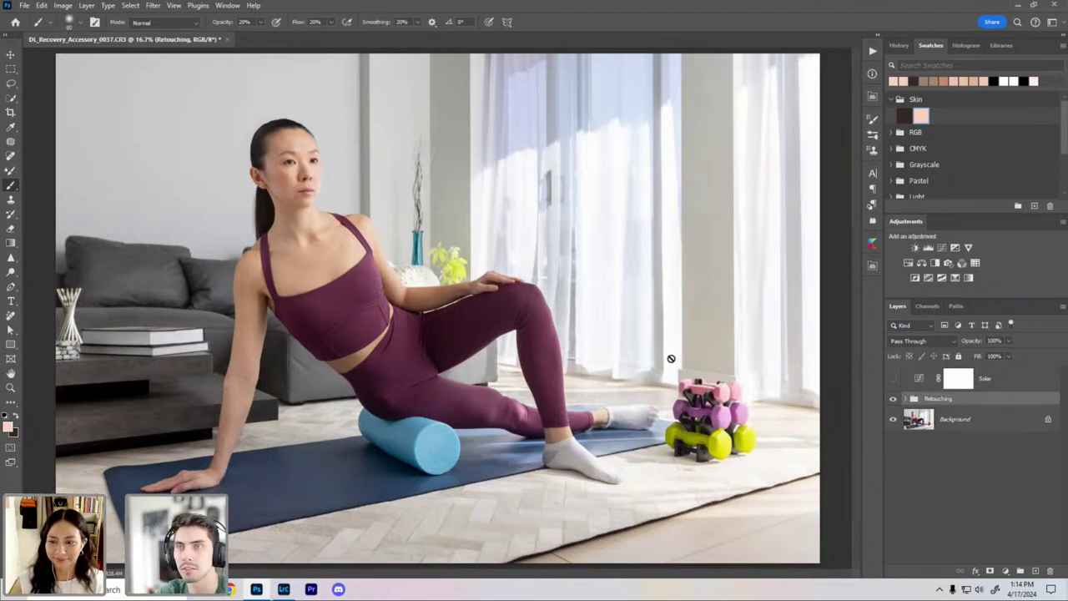
Step: Review the Cleanup, High Frequency - Texture, Low Frequency - Tone and Tonal layers inside the Retouching group, and collapse it
left_click(913, 399)
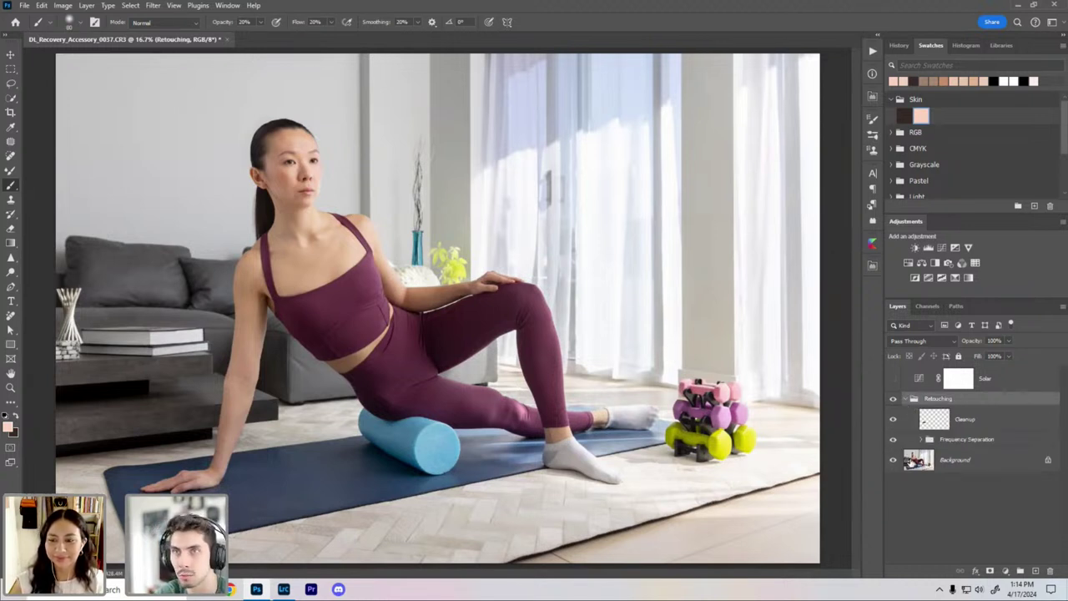
left_click(904, 399)
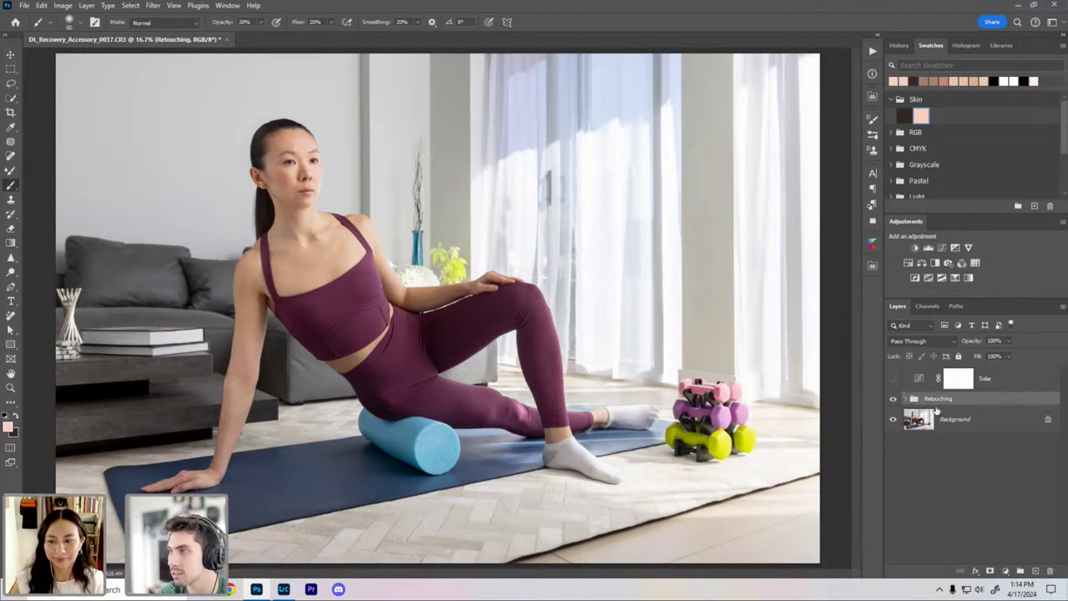
left_click(905, 399)
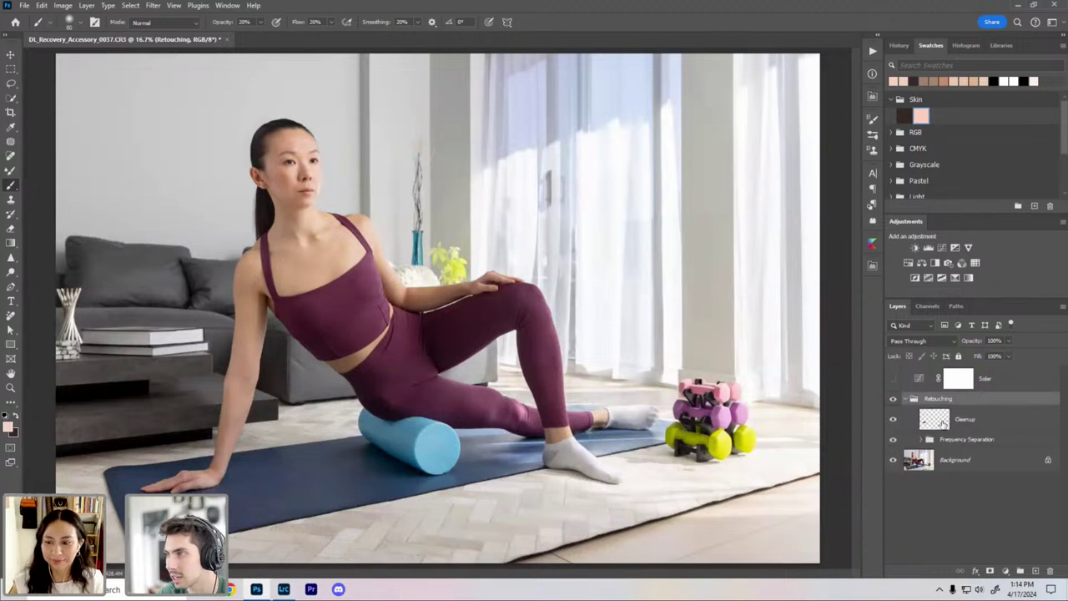
left_click(966, 420)
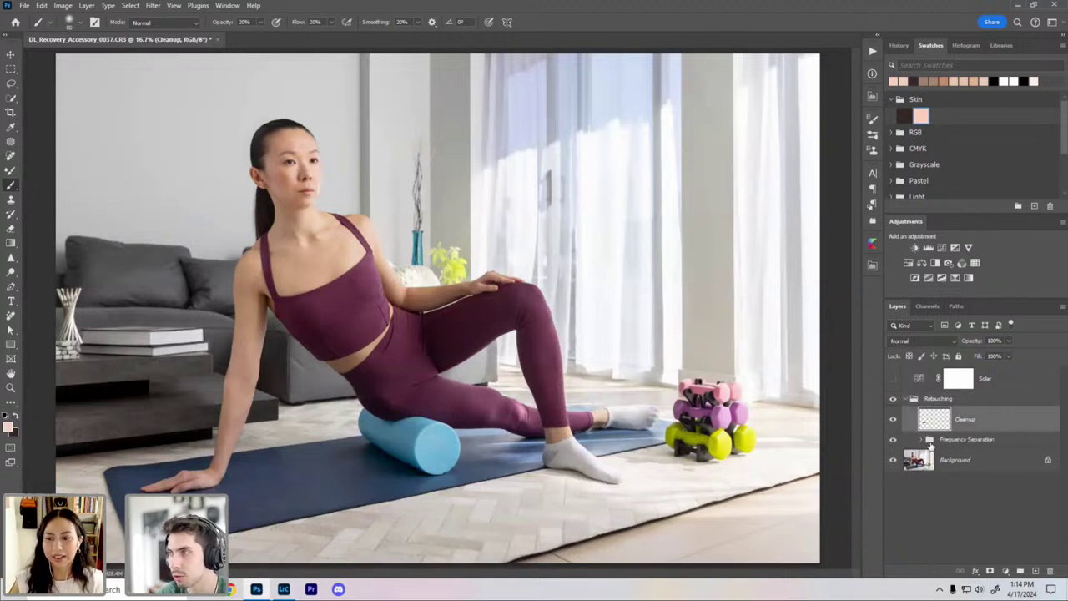
left_click(928, 439)
left_click(921, 440)
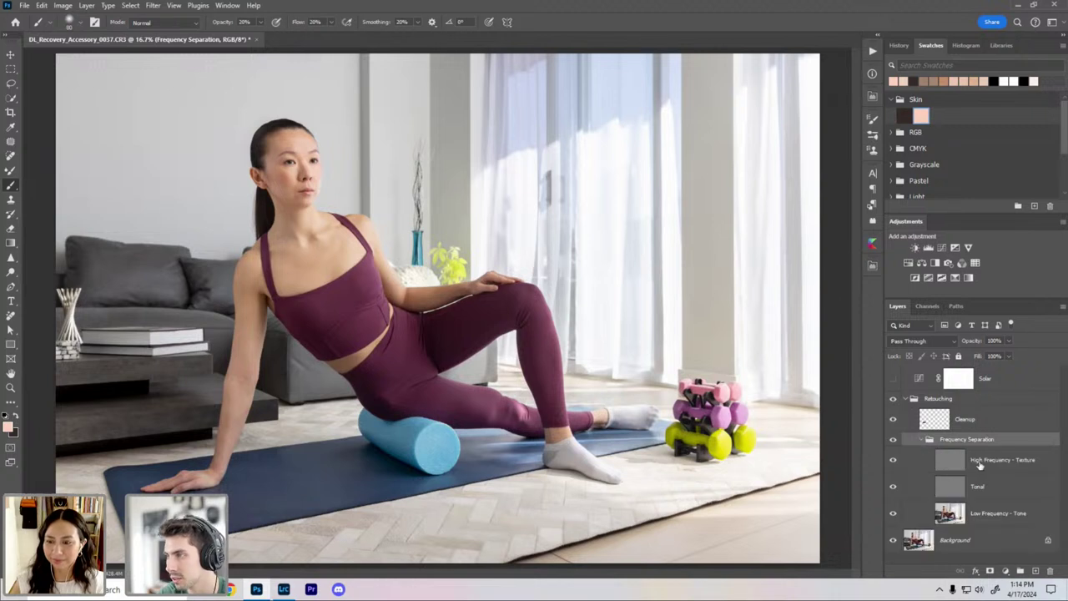
left_click(976, 460)
left_click(983, 517)
left_click(982, 489)
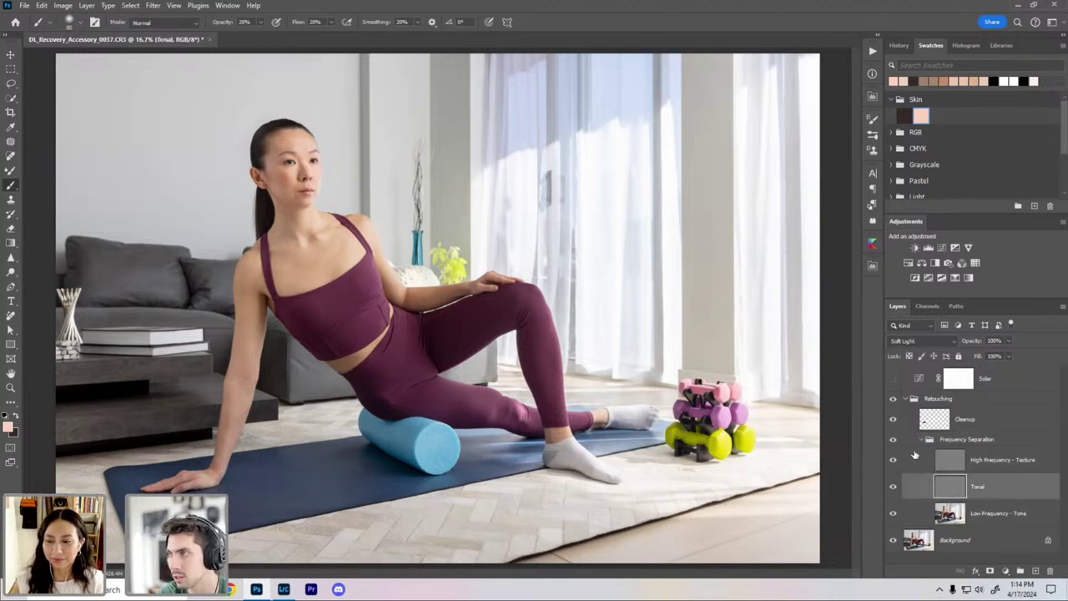
left_click(936, 402)
left_click(910, 398)
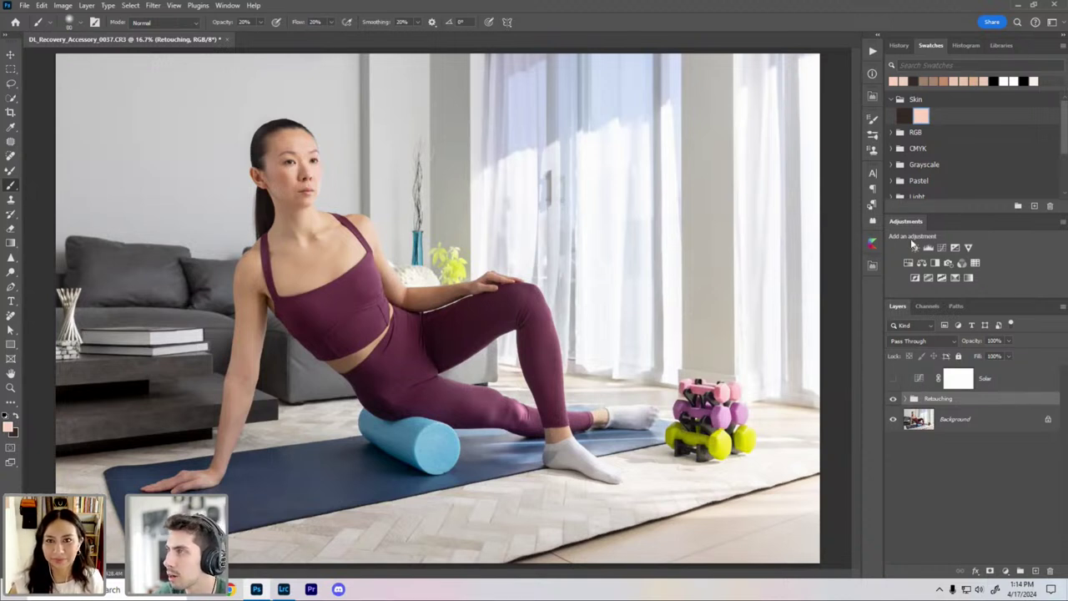
Step: Add a Hue/Saturation adjustment layer above the Retouching group and set the Reds hue to +4
left_click(909, 263)
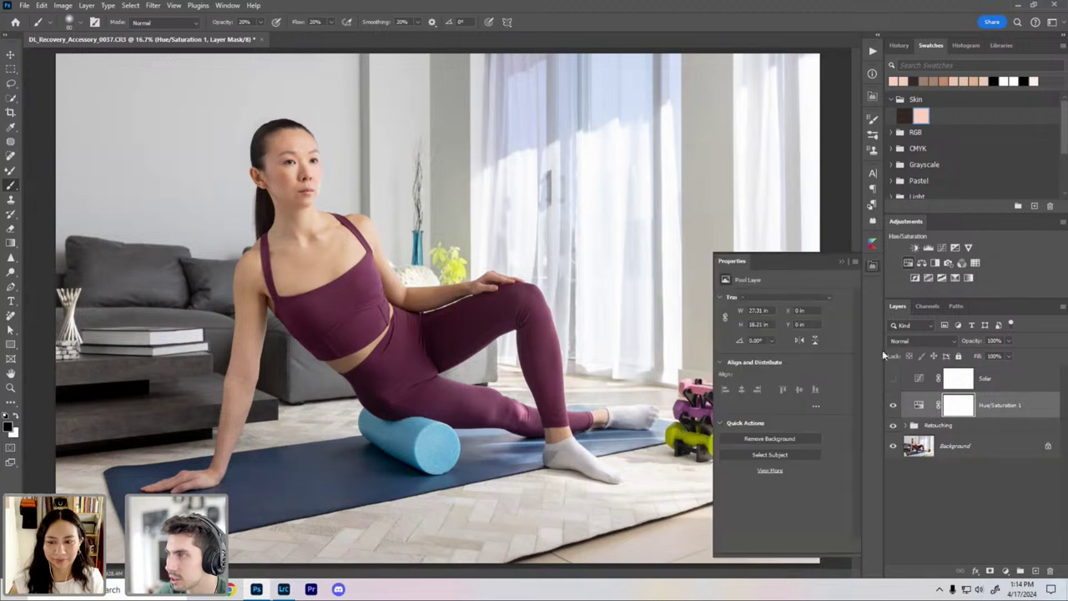
left_click(917, 404)
left_click(755, 315)
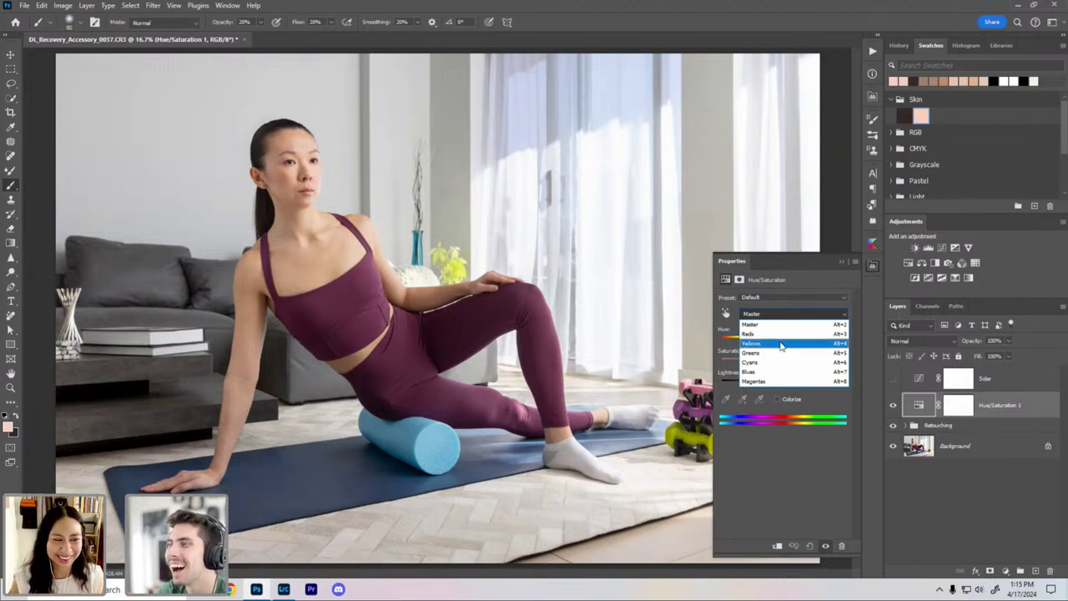
key("alt+4")
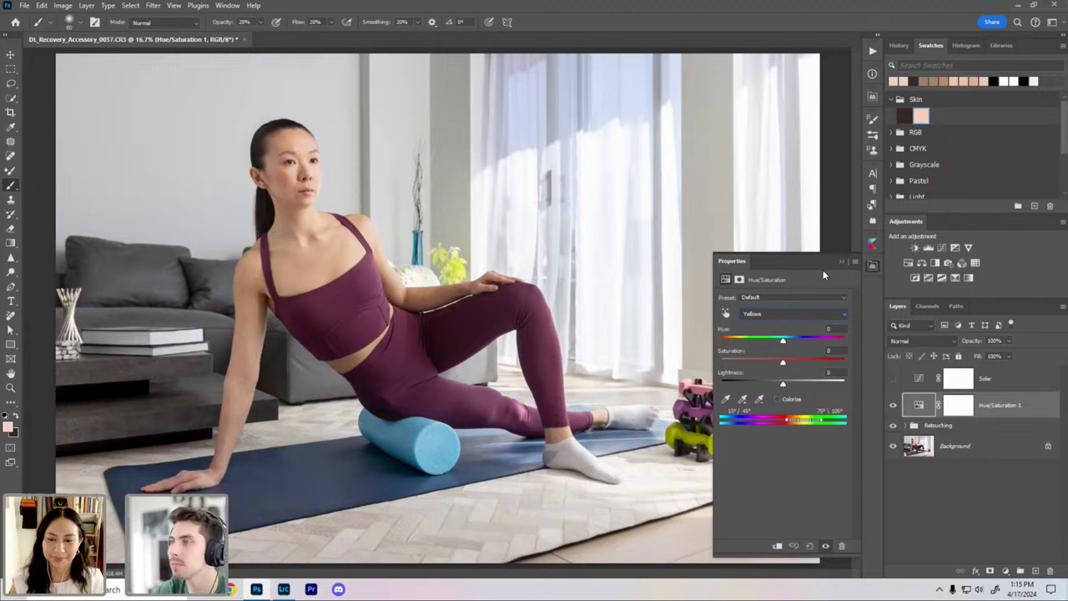
left_click(793, 313)
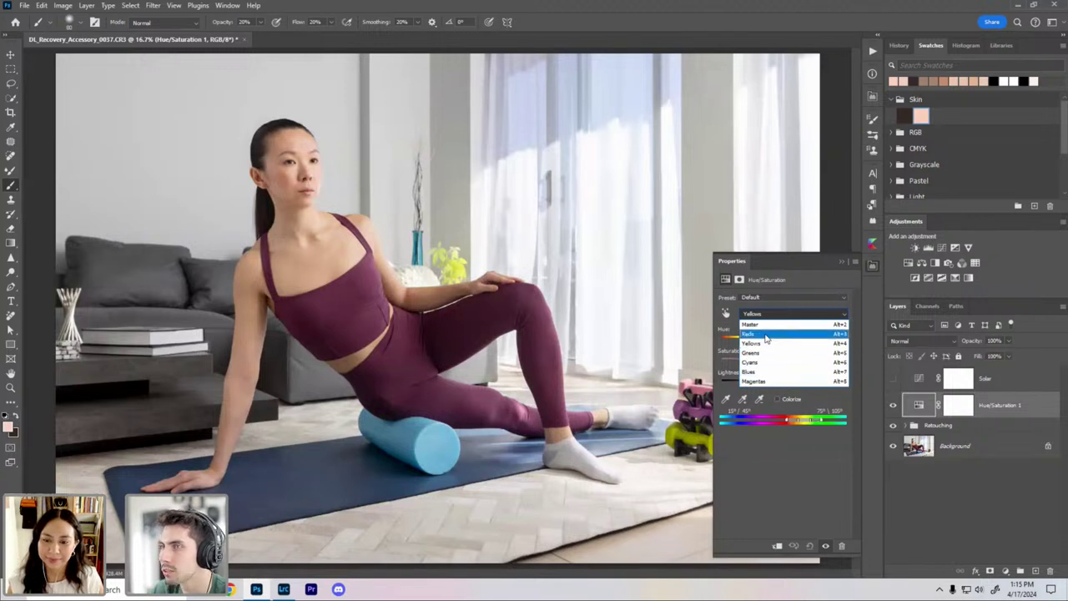
left_click(788, 333)
left_click_drag(785, 338, 786, 337)
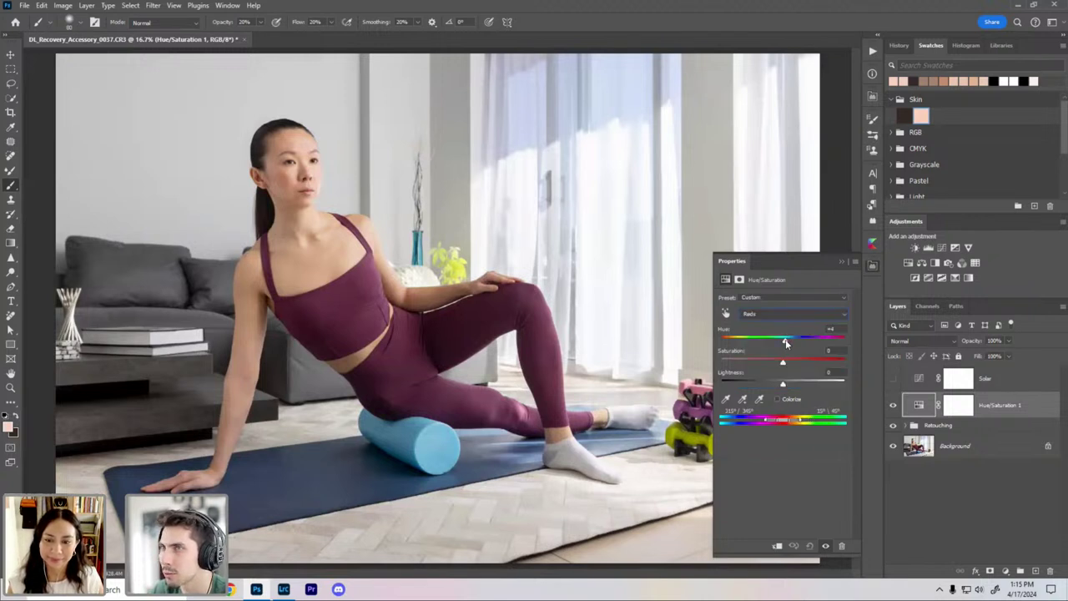
Step: Shift the Yellows hue slightly negative and set the Blues hue to about -14 in the Hue/Saturation adjustment
left_click(788, 314)
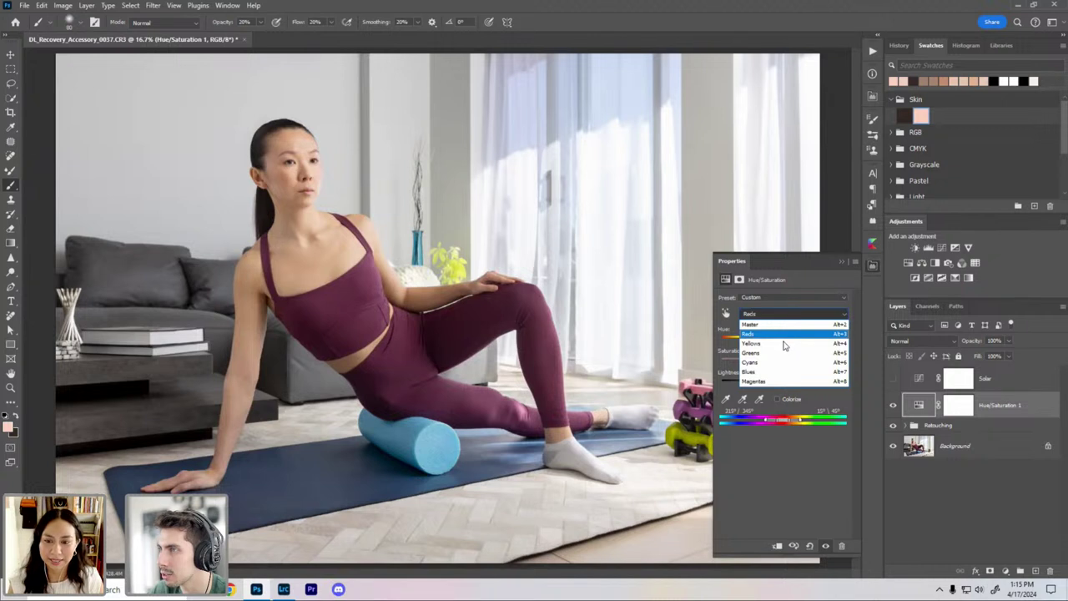
left_click(784, 340)
left_click_drag(783, 342, 776, 342)
left_click(768, 320)
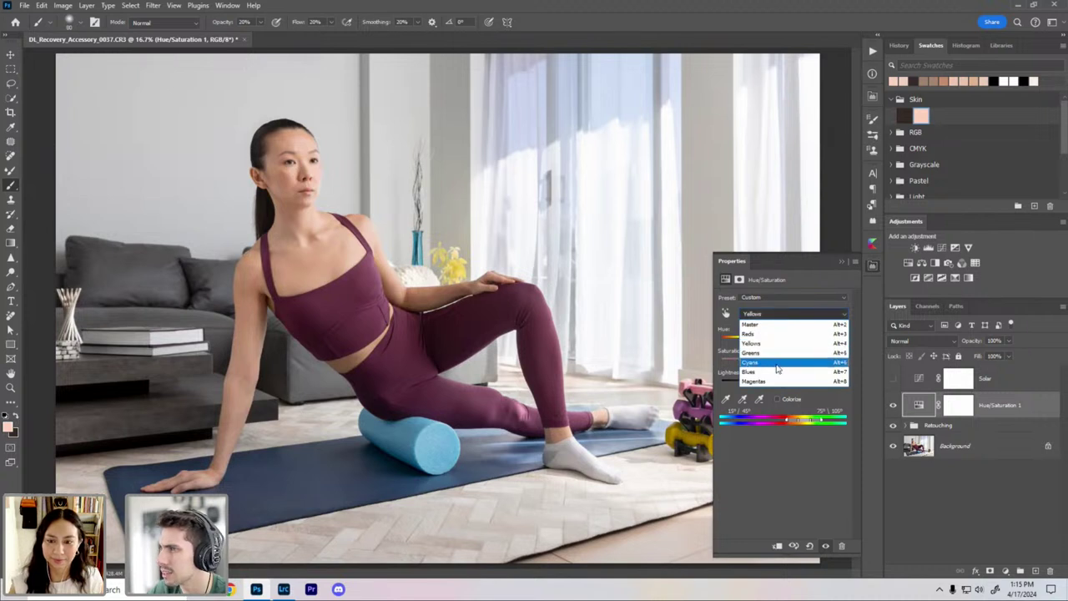
left_click(780, 371)
left_click_drag(779, 344, 774, 342)
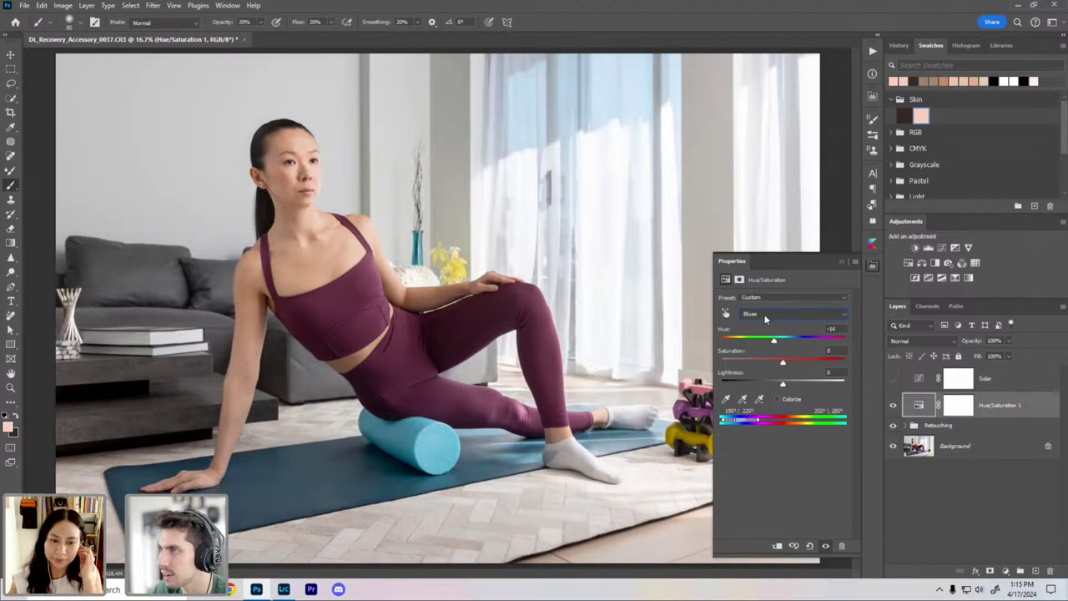
Step: Set the Magentas hue to about +22 and the Cyans hue to about -10, and collapse the Hue/Saturation properties
left_click(764, 319)
left_click(780, 375)
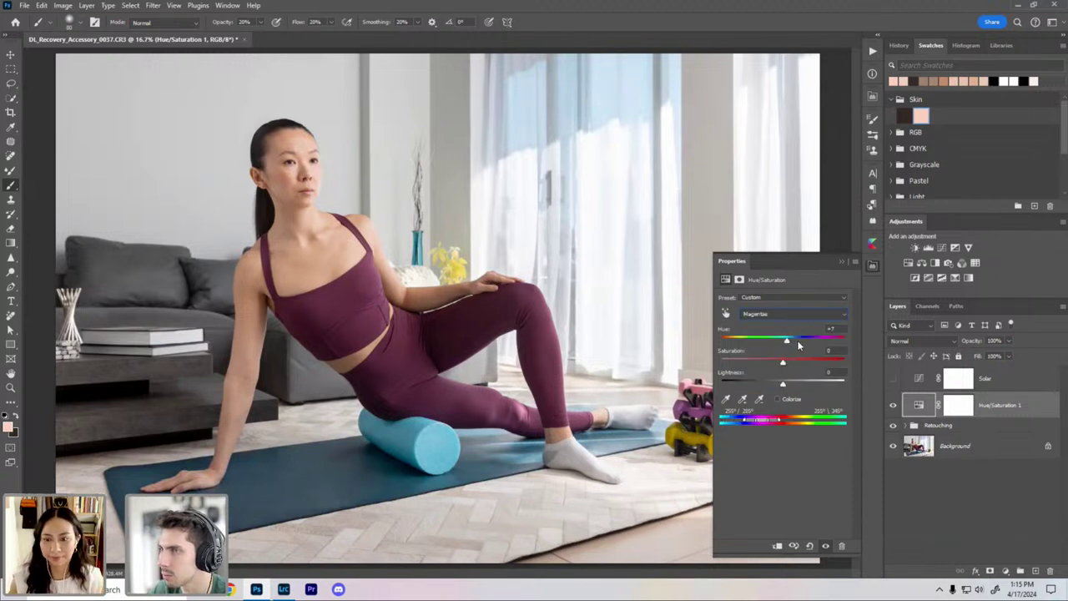
left_click_drag(798, 344, 799, 345)
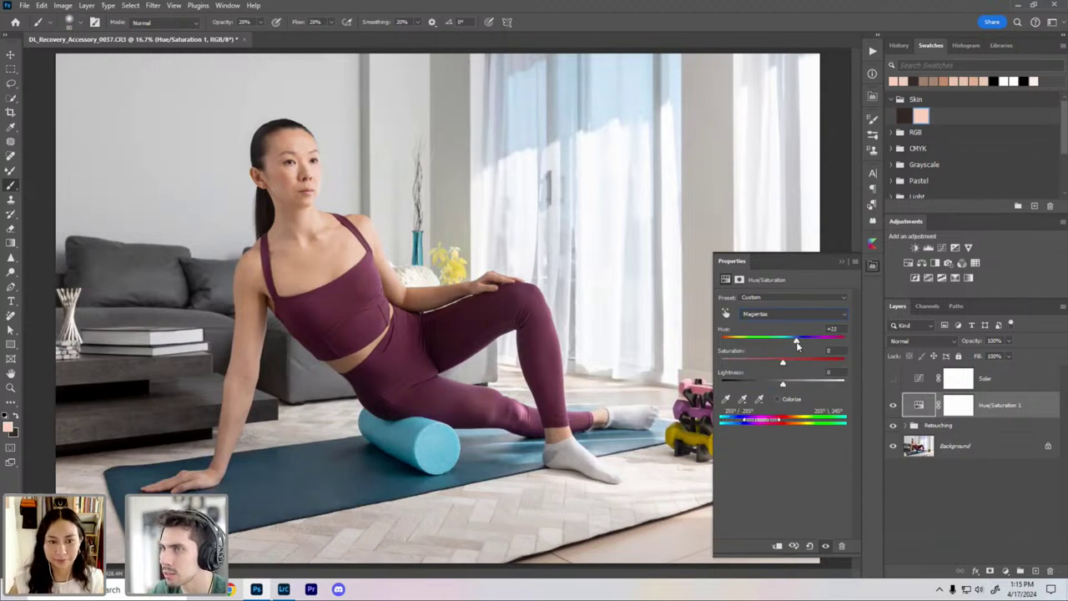
left_click(780, 317)
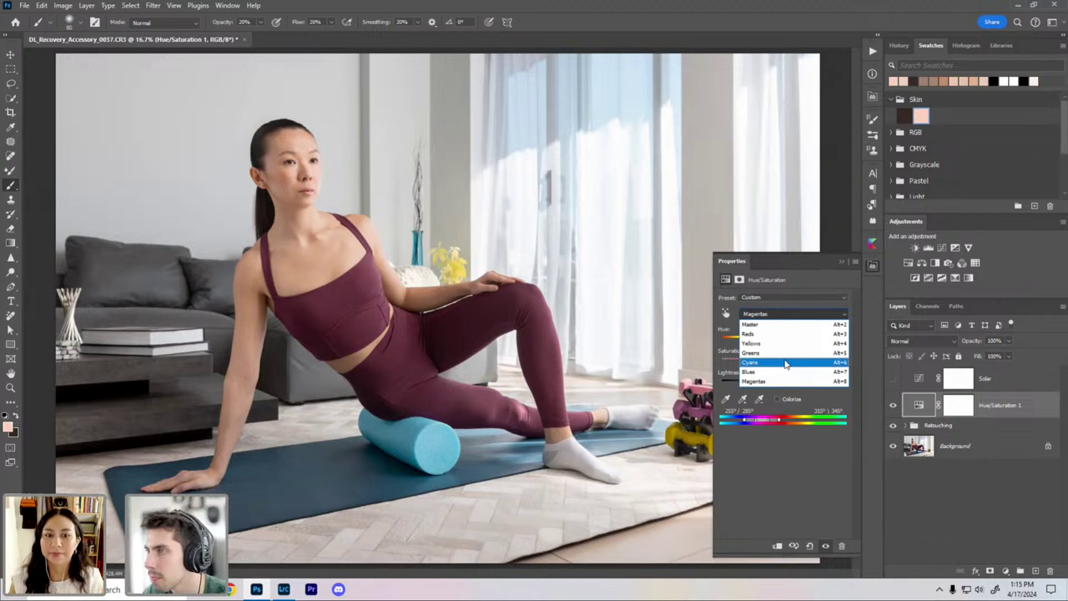
left_click(778, 362)
left_click_drag(779, 344, 777, 345)
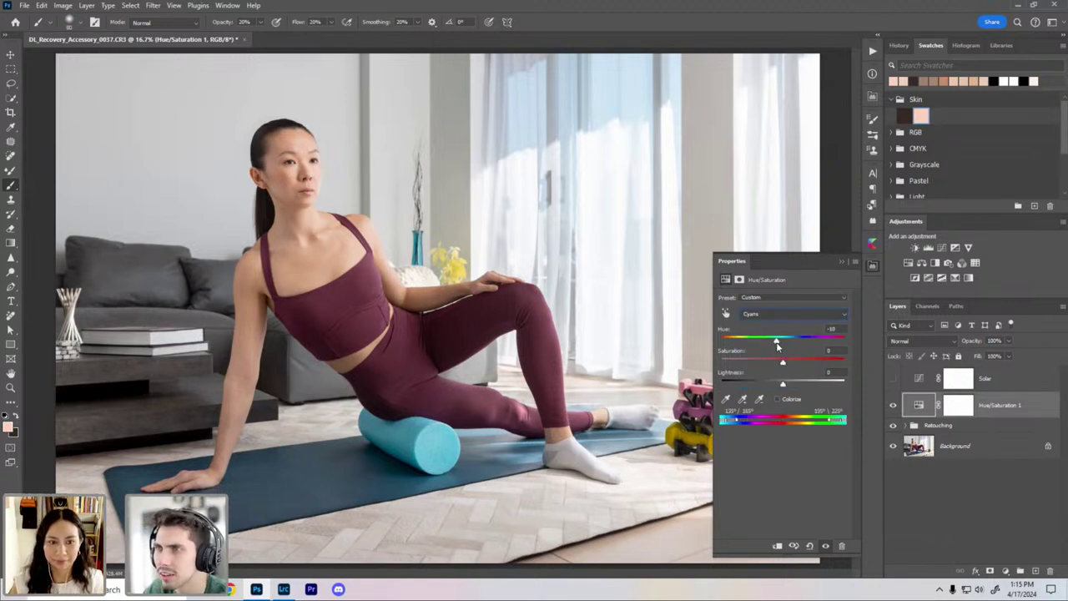
left_click(841, 262)
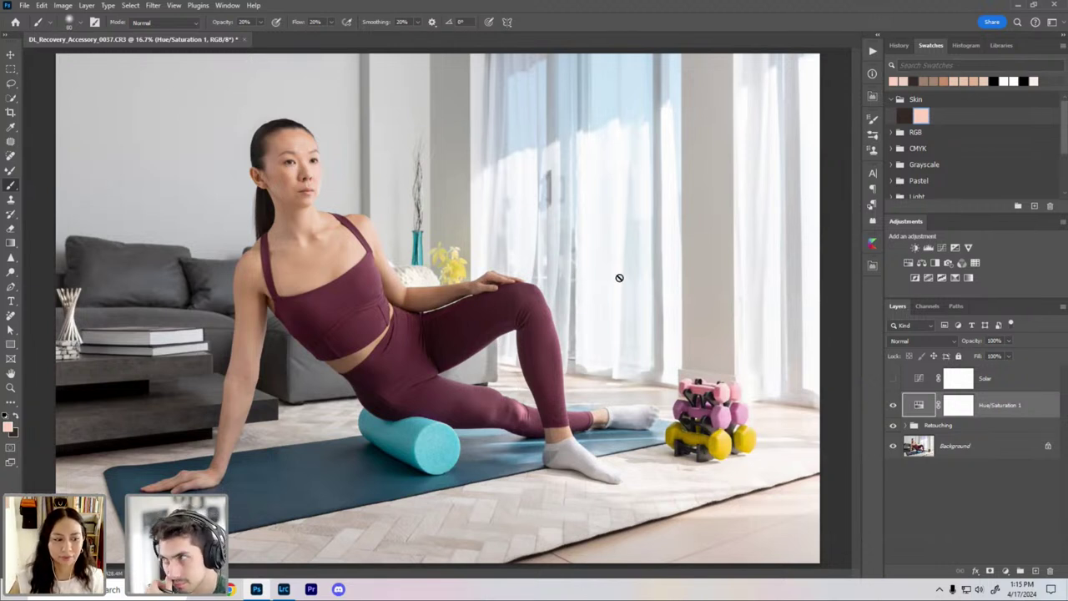
Step: Add a Curves layer with a soft S-curve, white point output 242 and black point output 12, and compare it on and off
left_click(942, 248)
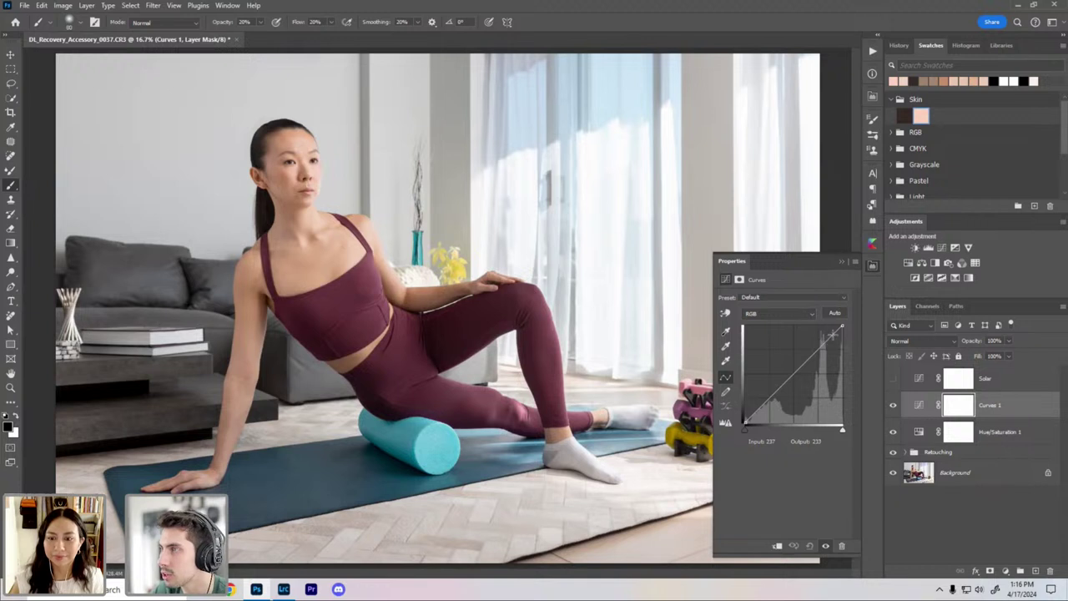
left_click_drag(826, 336, 842, 333)
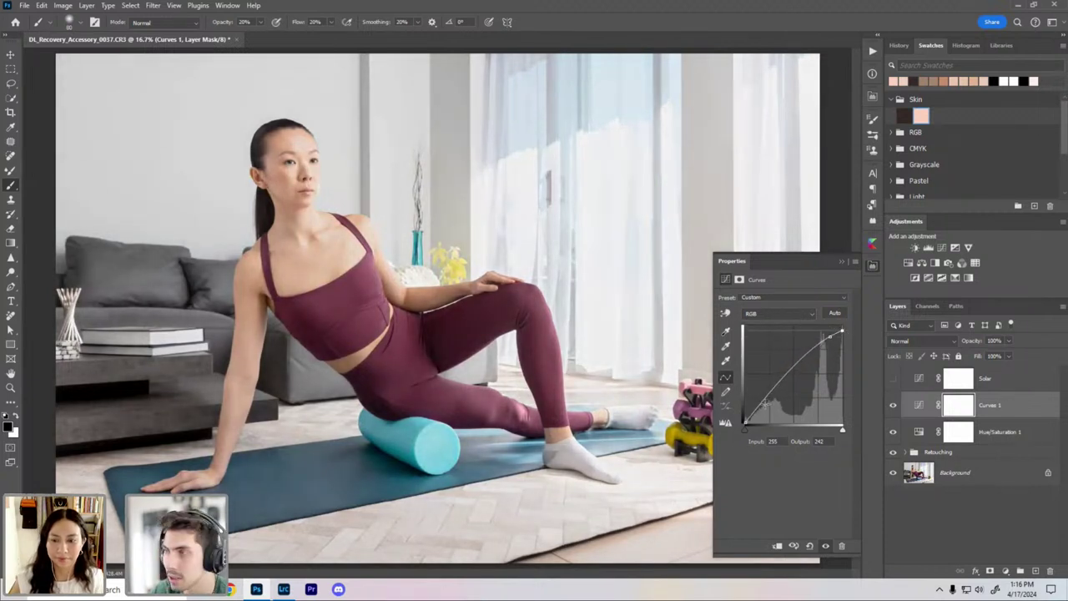
left_click_drag(763, 405, 745, 418)
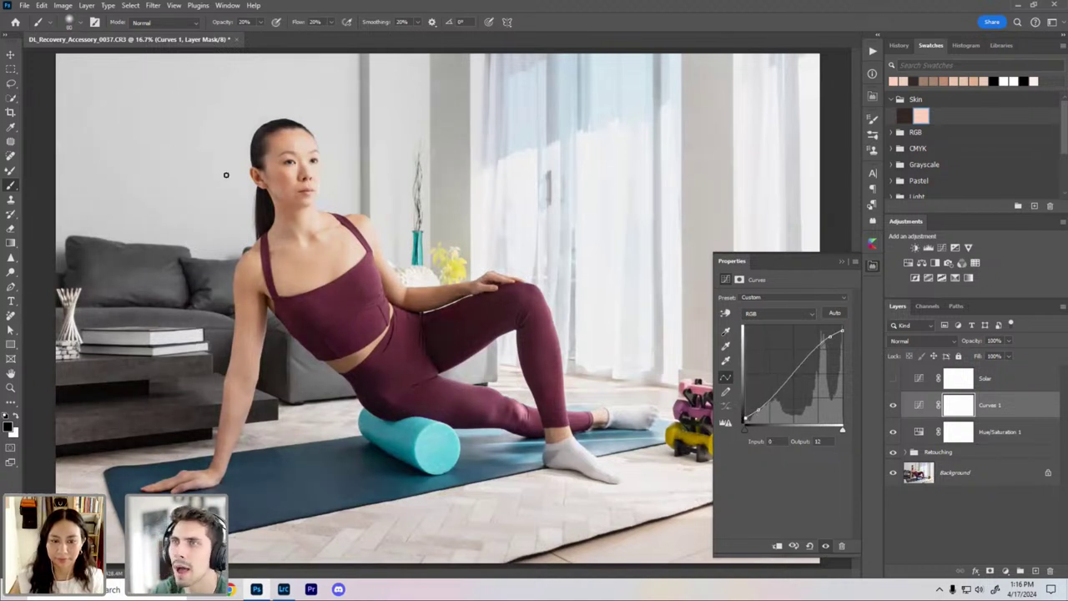
left_click(894, 404)
left_click(894, 405)
left_click(894, 404)
left_click(895, 405)
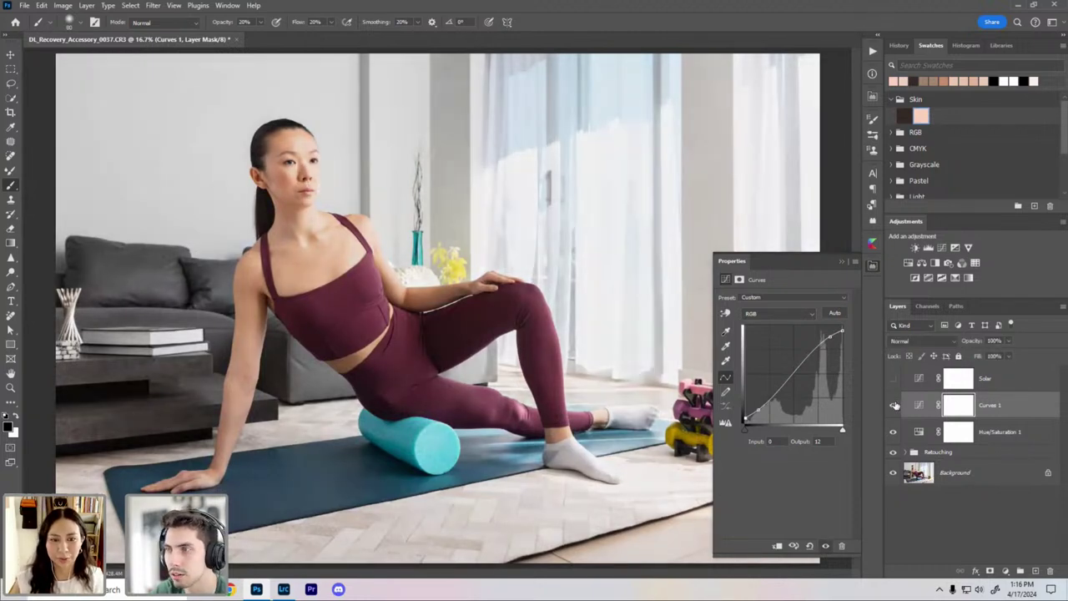
Step: In the Blue channel curve, lower the white point, raise the black point to output 16, and anchor the midtones at input 128, output 127
left_click(790, 315)
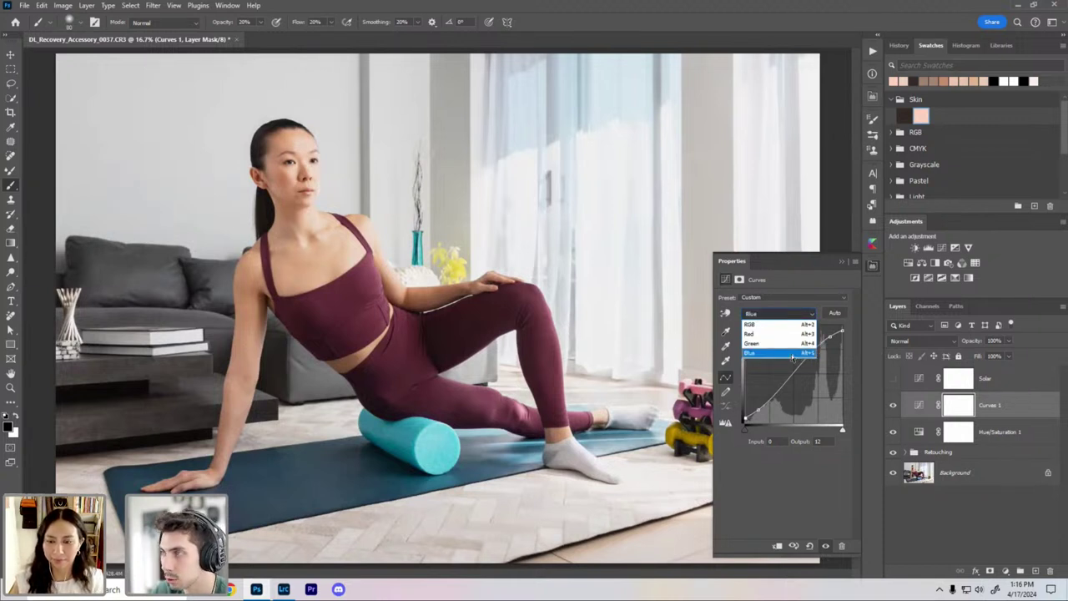
left_click(791, 353)
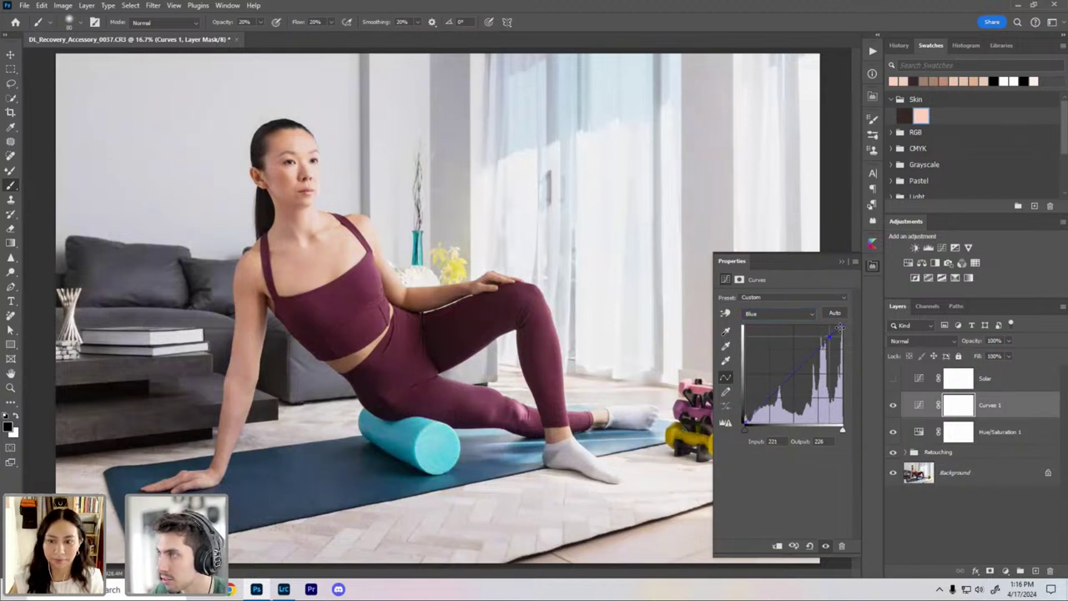
left_click_drag(842, 326, 826, 342)
left_click_drag(761, 405, 743, 420)
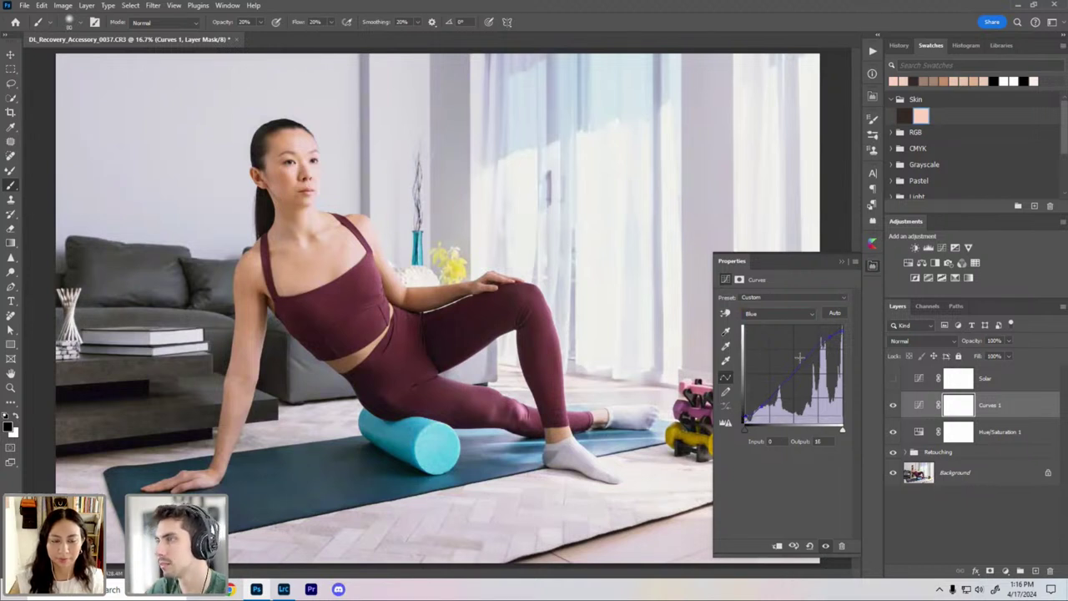
left_click(828, 338)
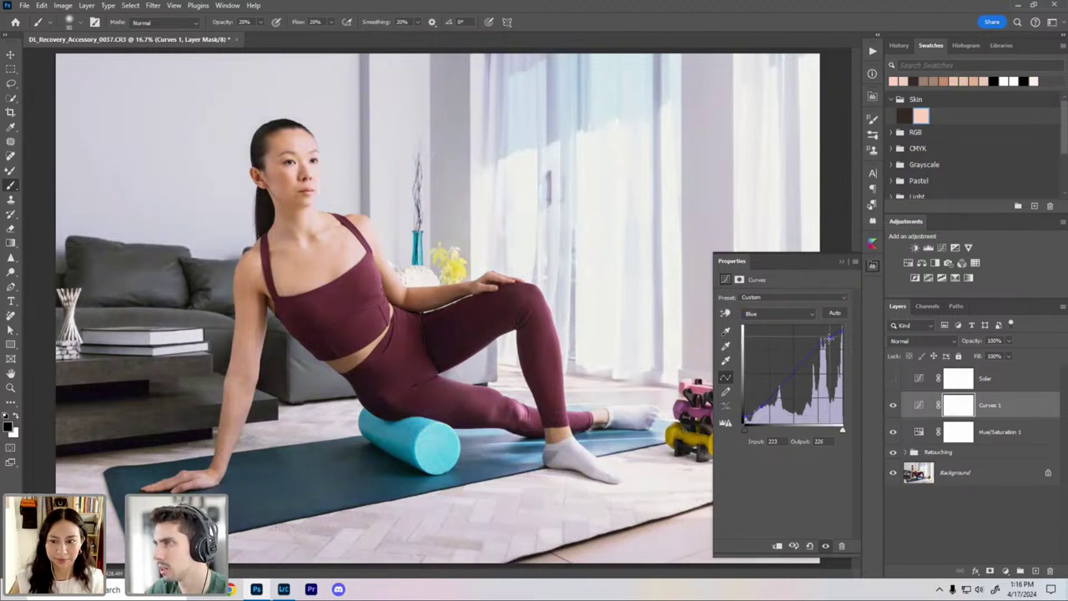
left_click(794, 373)
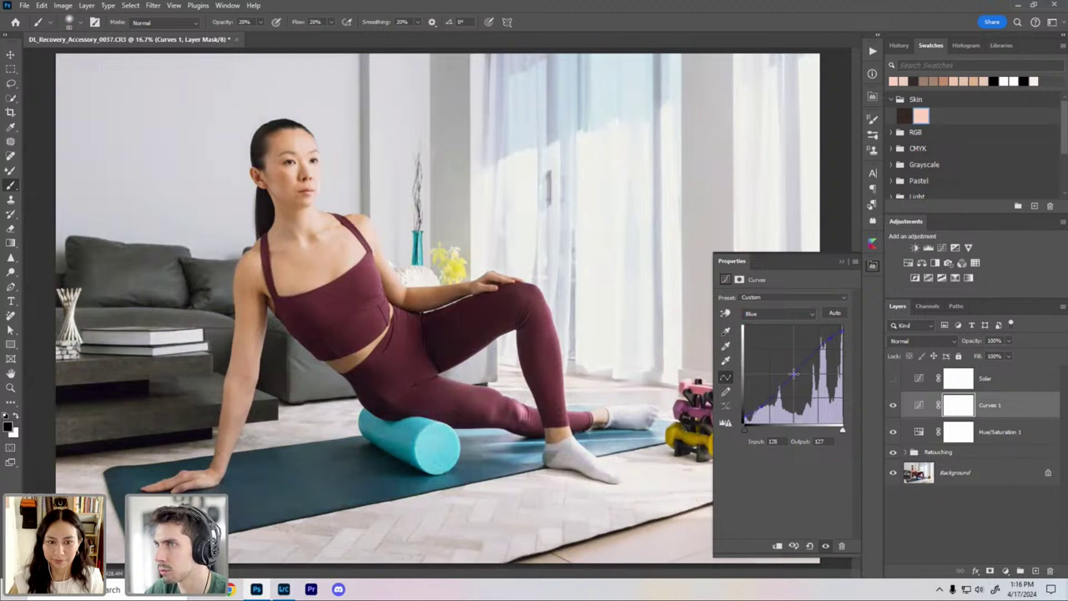
Step: In the Red channel curve, set the white point input to 248 and black point input to 3, and add midtone and shadow points
left_click(784, 314)
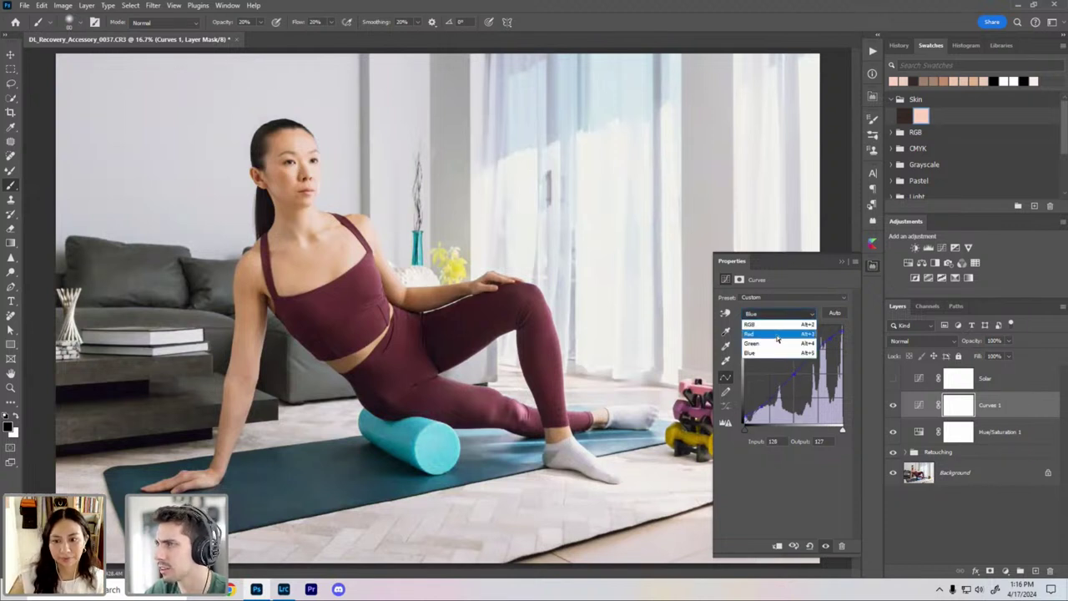
left_click(778, 334)
left_click(833, 337)
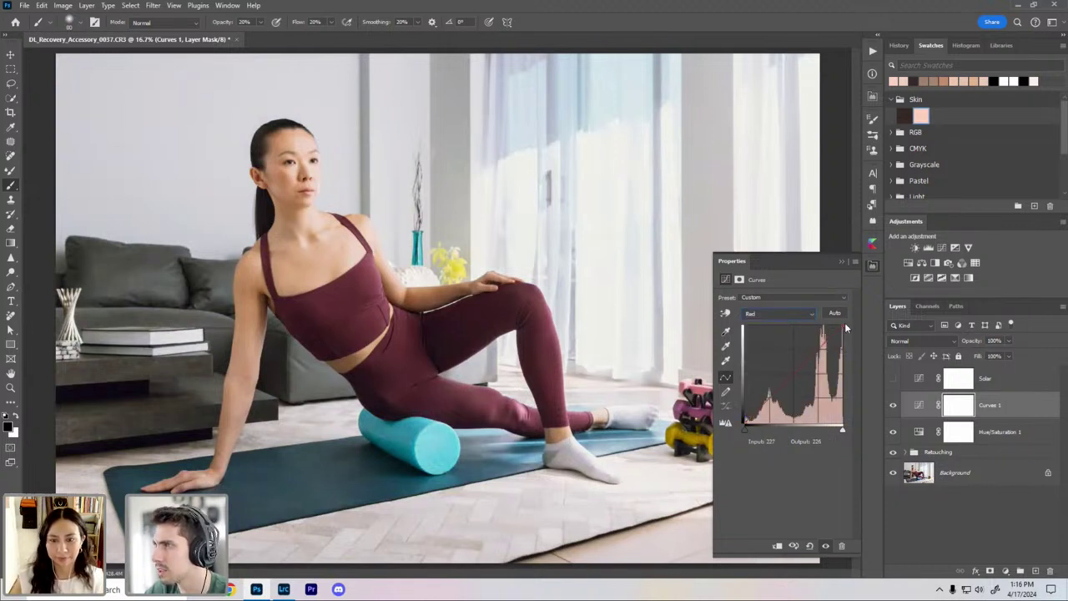
left_click_drag(843, 326, 840, 323)
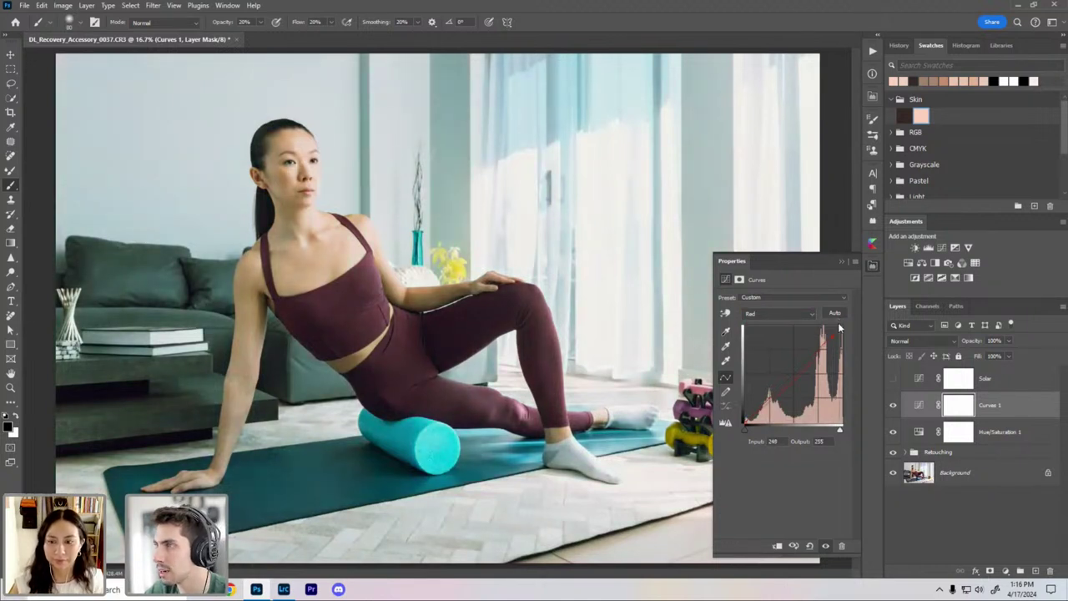
left_click_drag(798, 370, 792, 375)
left_click_drag(758, 410, 760, 408)
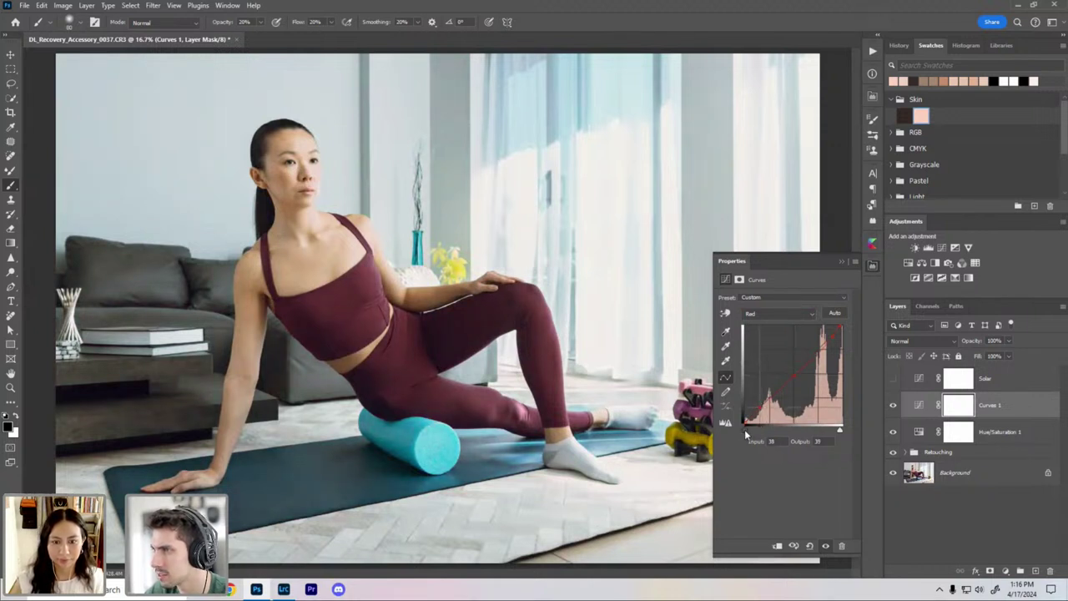
left_click_drag(745, 428, 746, 432)
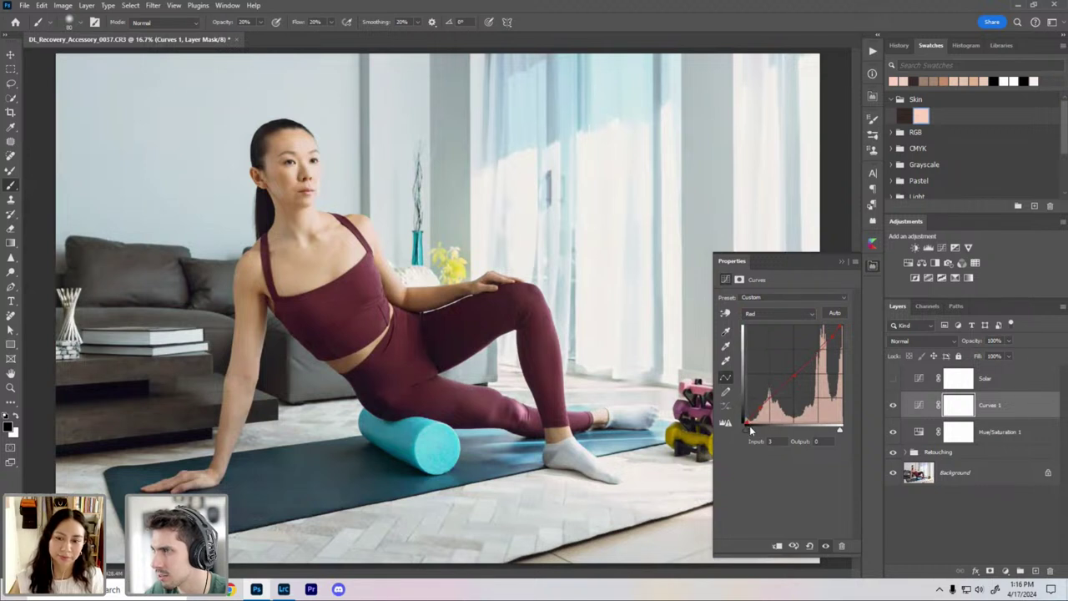
Step: Refine the Red curve with a midtone point at input 144, output 141, white point input 249 and an adjusted shadow point, and compare the result
left_click(799, 368)
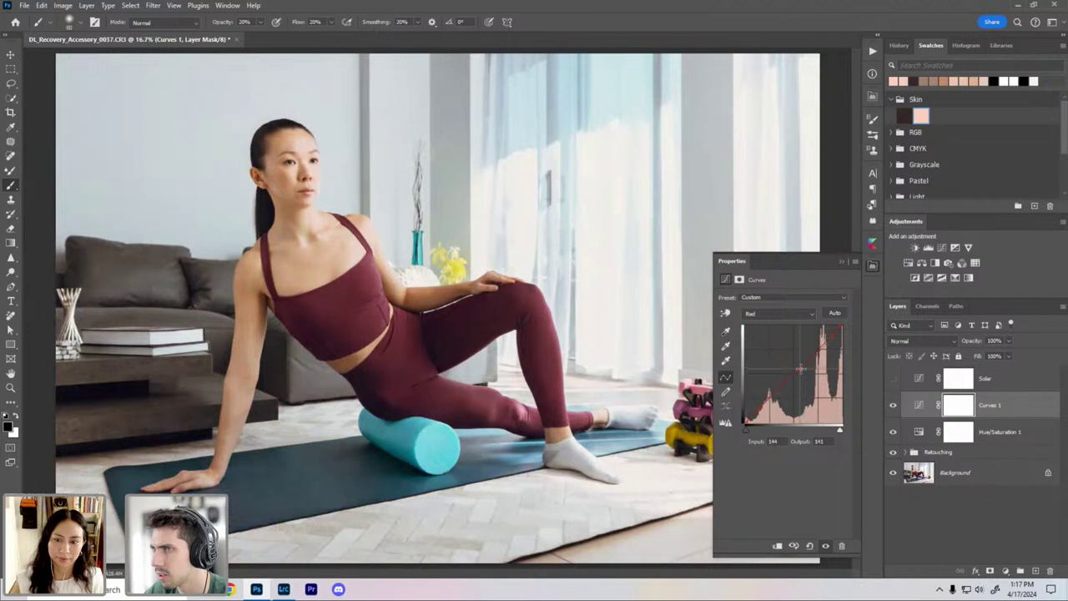
left_click(830, 336)
left_click_drag(830, 337, 841, 328)
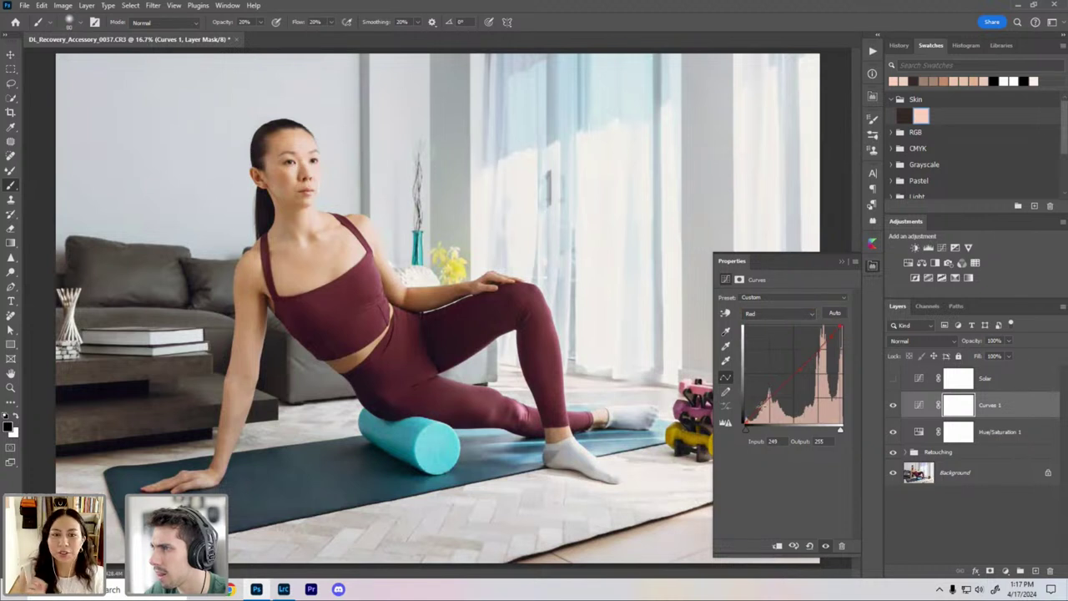
left_click(761, 406)
left_click_drag(762, 406, 763, 402)
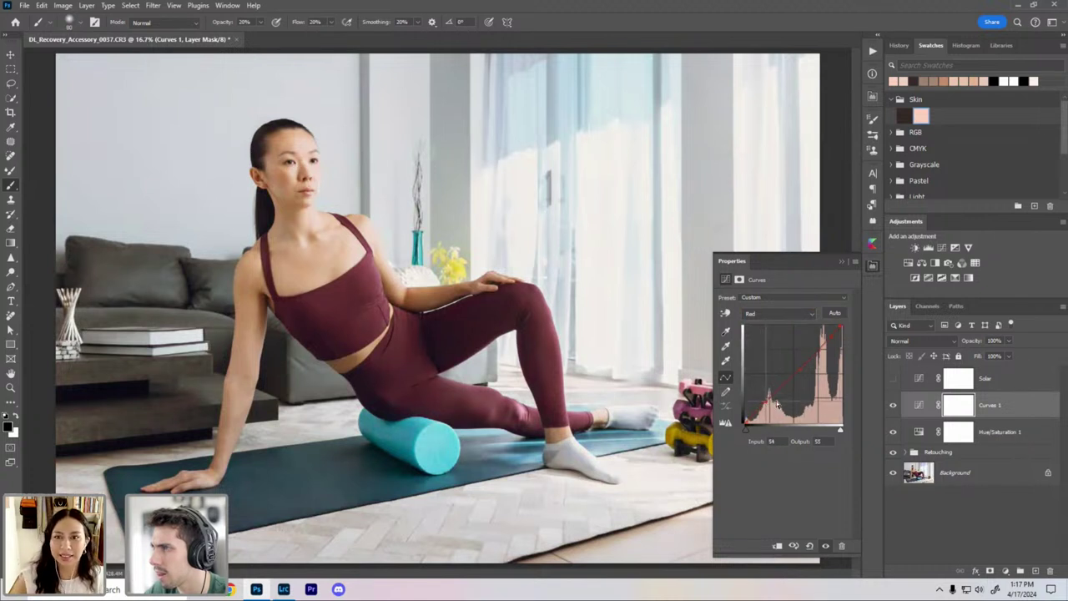
left_click(892, 405)
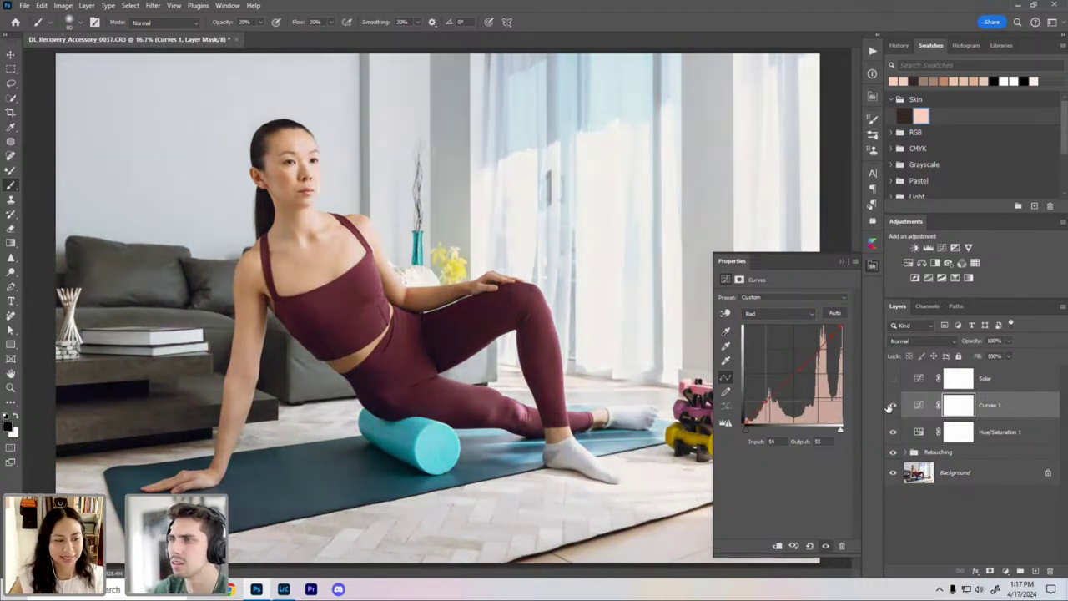
Step: Lower the Blue channel's highlight point to input 220, output 210, and collapse the Curves properties
left_click(776, 313)
left_click(774, 350)
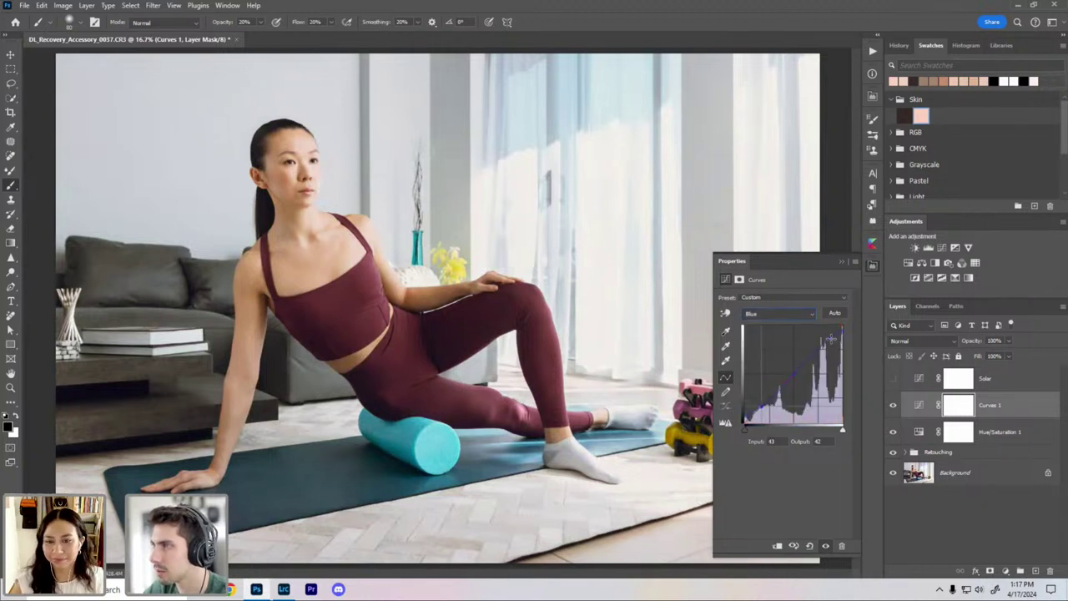
left_click_drag(830, 338, 829, 343)
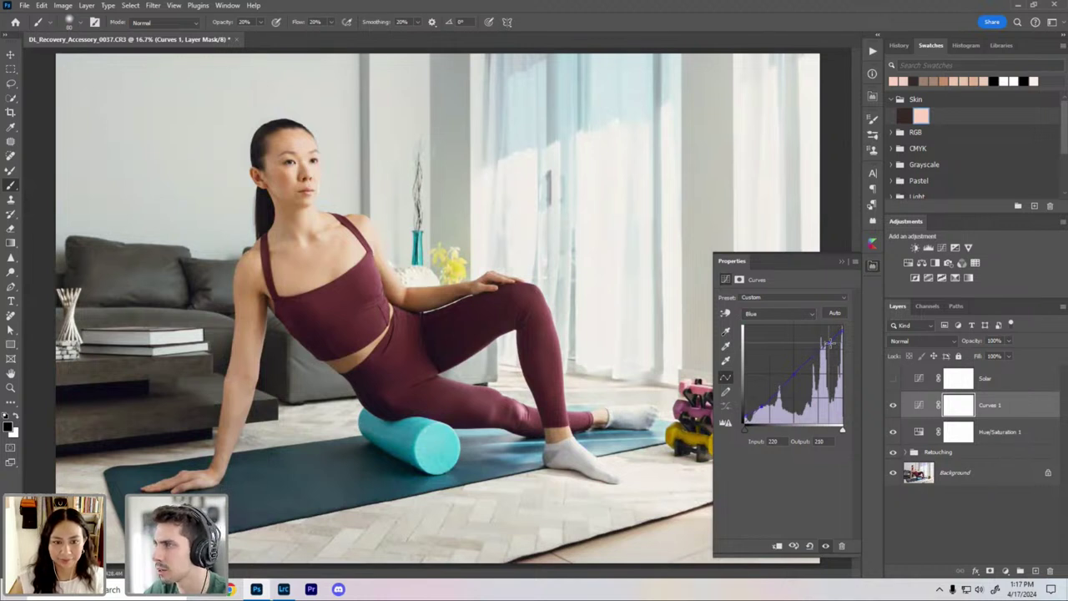
left_click(840, 261)
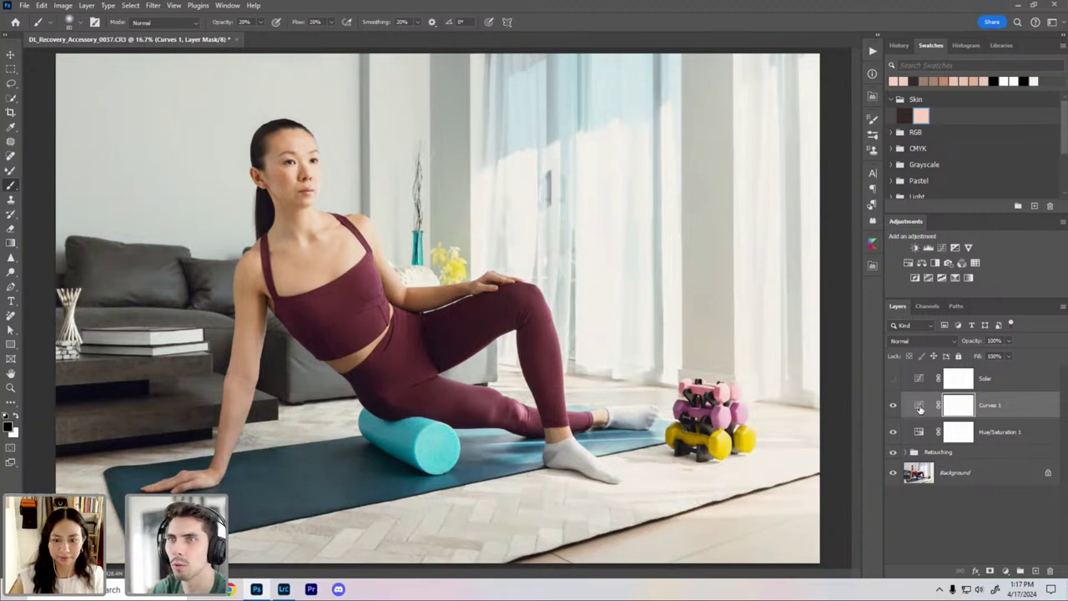
Step: Rename the Curves layer as Color Grade and the Hue/Saturation layer as Orange Cyan
key("ctrl+minus")
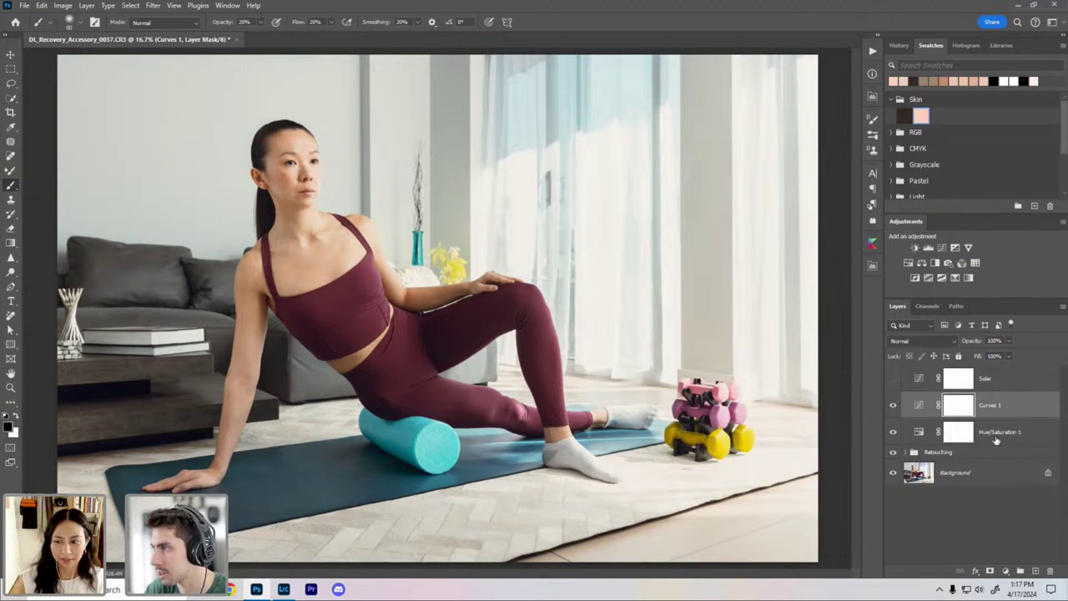
double_click(989, 405)
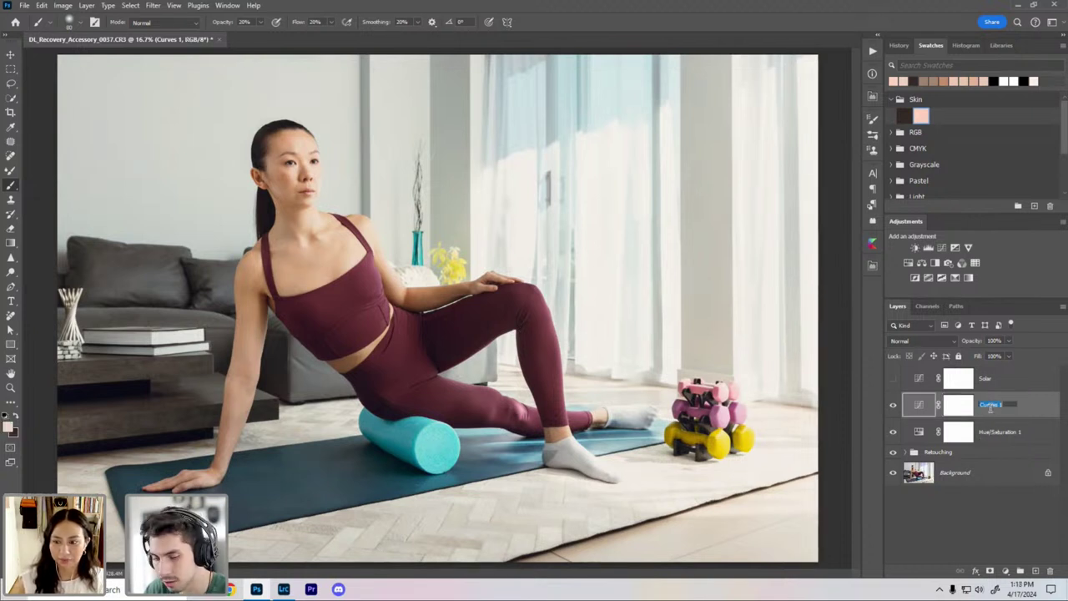
type("Color Grade")
key("Return")
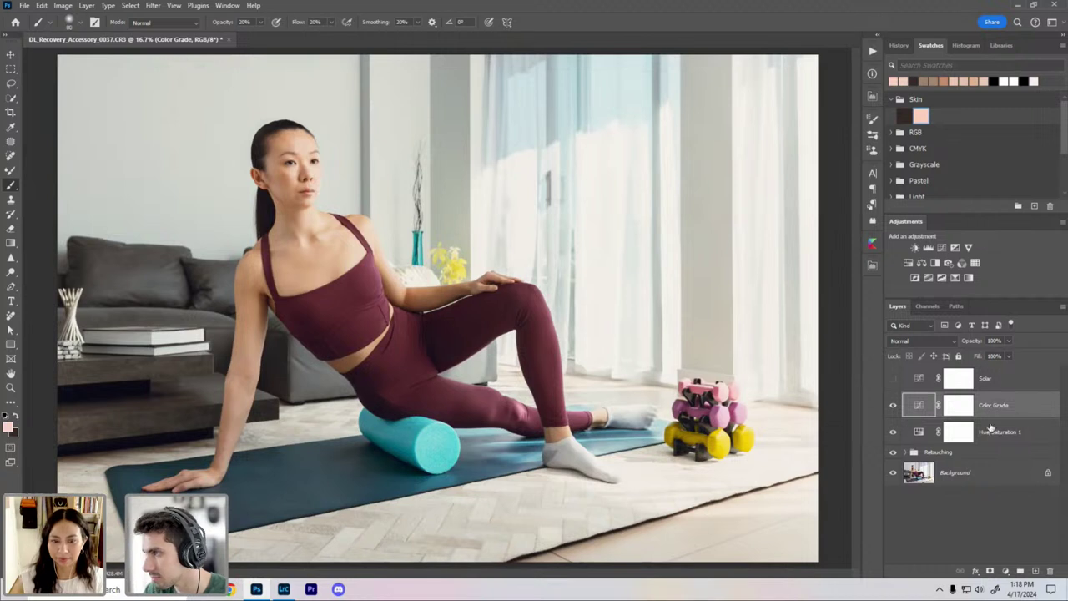
double_click(1012, 432)
type("Or")
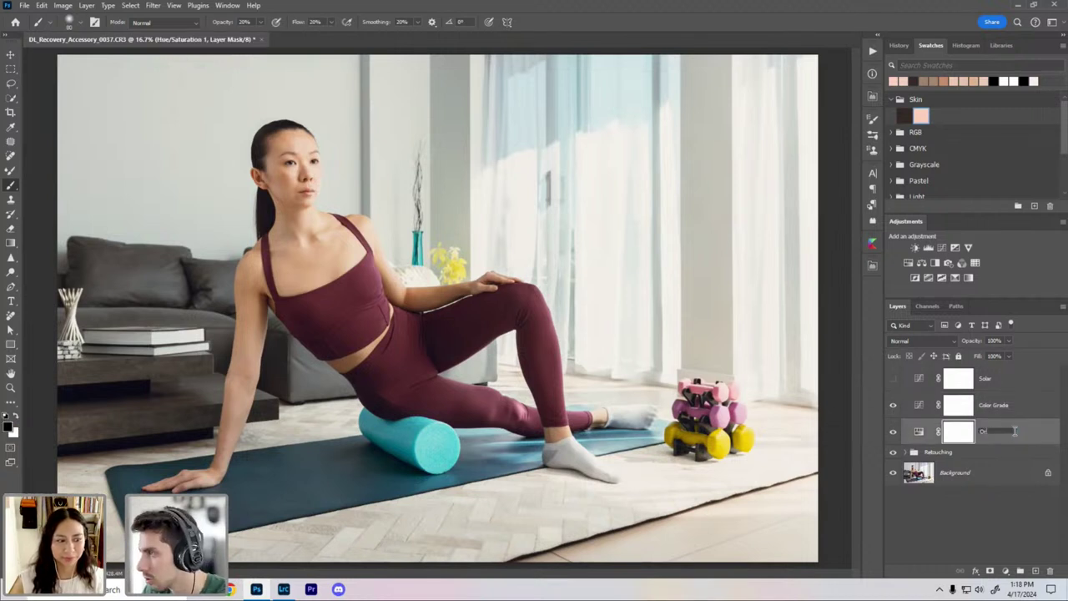
type("ange Cyan")
key("Return")
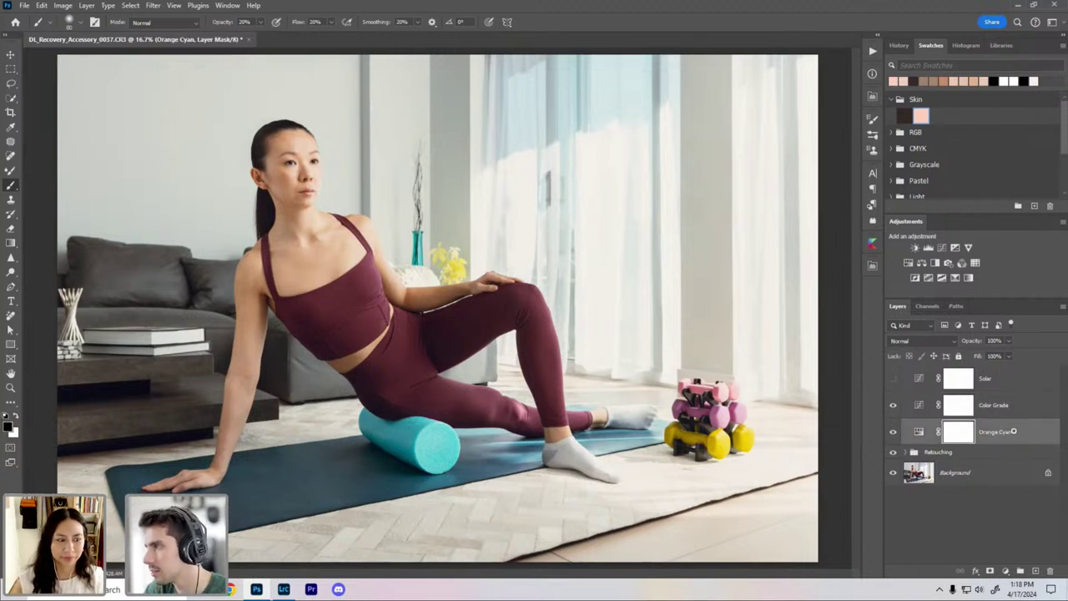
Step: Group the Color Grade and Orange Cyan layers and name the group Adjustments
left_click(988, 406, "shift")
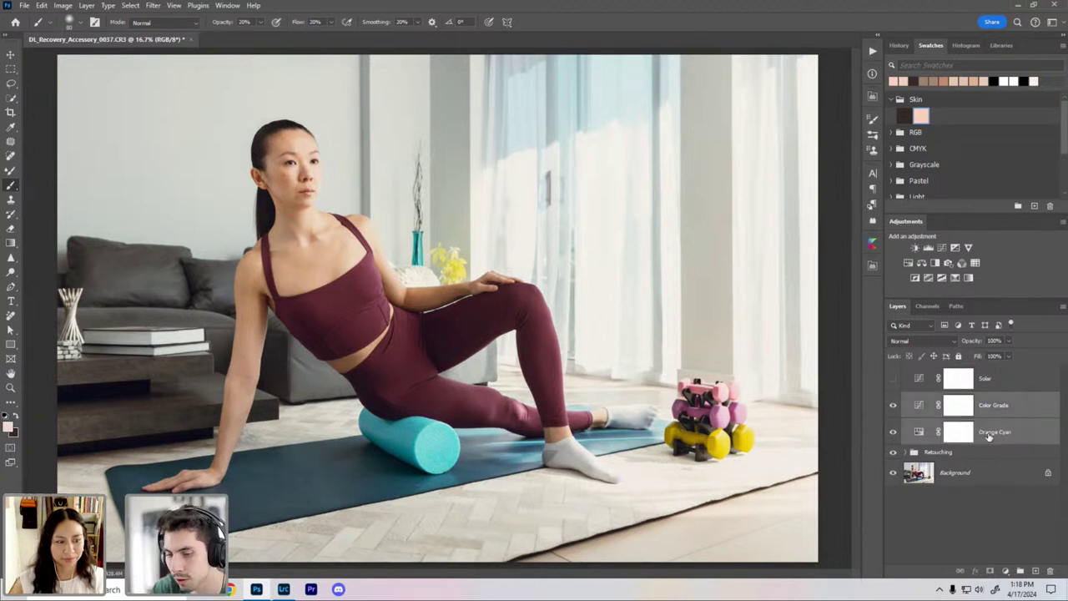
key("ctrl+g")
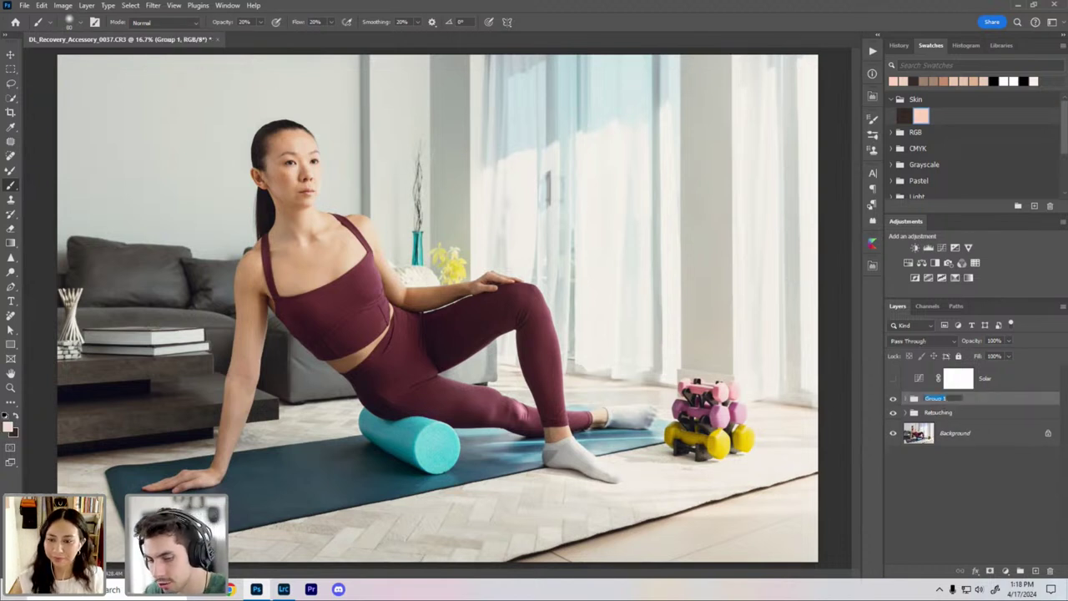
double_click(944, 400)
type("Adjustments")
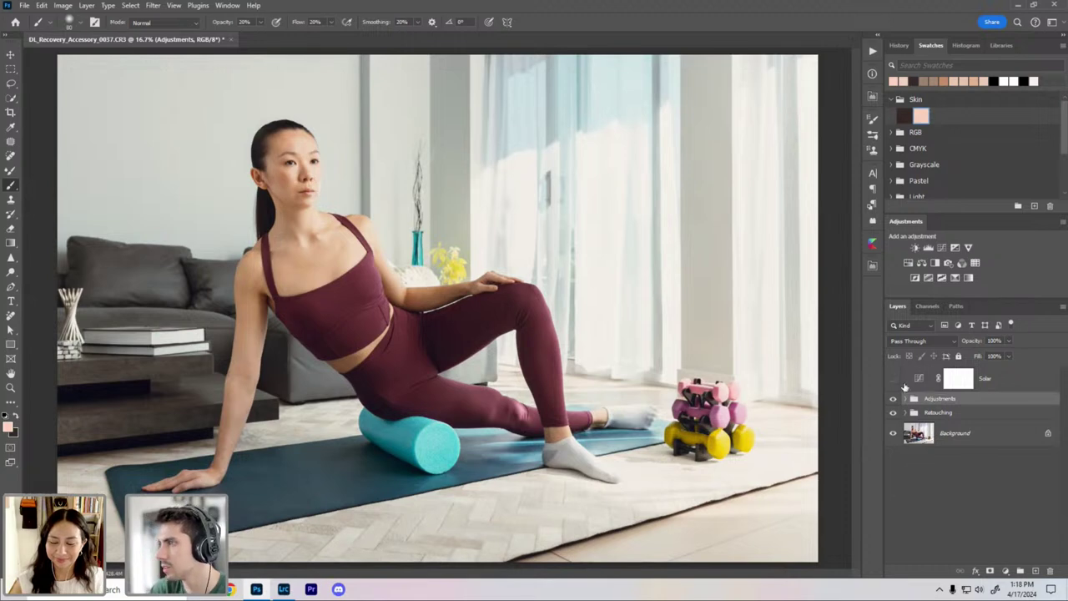
Step: Expand the Adjustments group, compare the photo with and without it, and examine the plant and forearm area up close
left_click(906, 398)
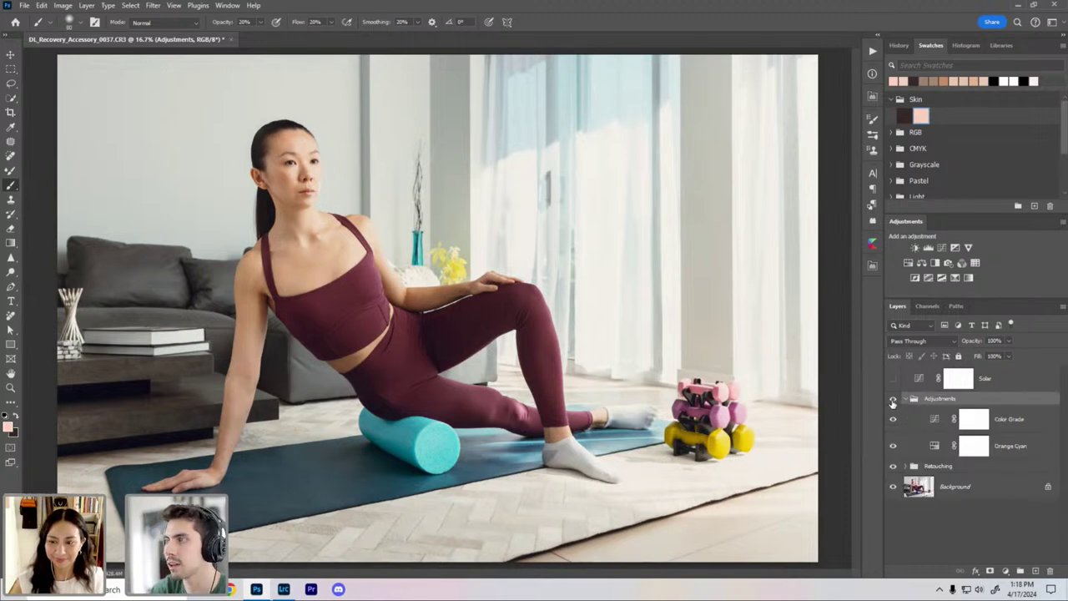
left_click(892, 400)
left_click(892, 400)
key("ctrl+minus")
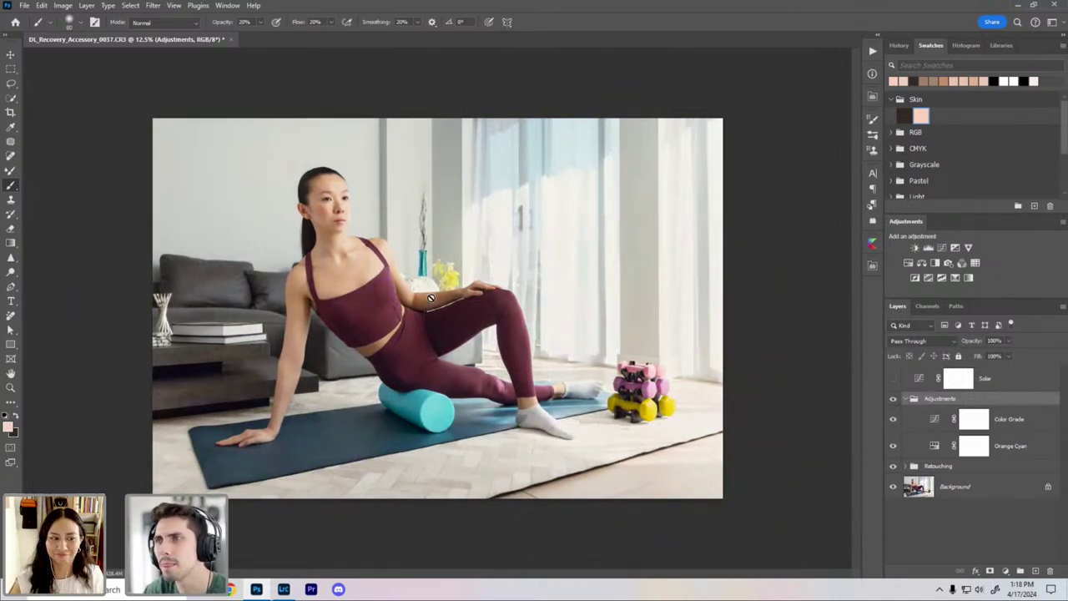
key("ctrl+plus")
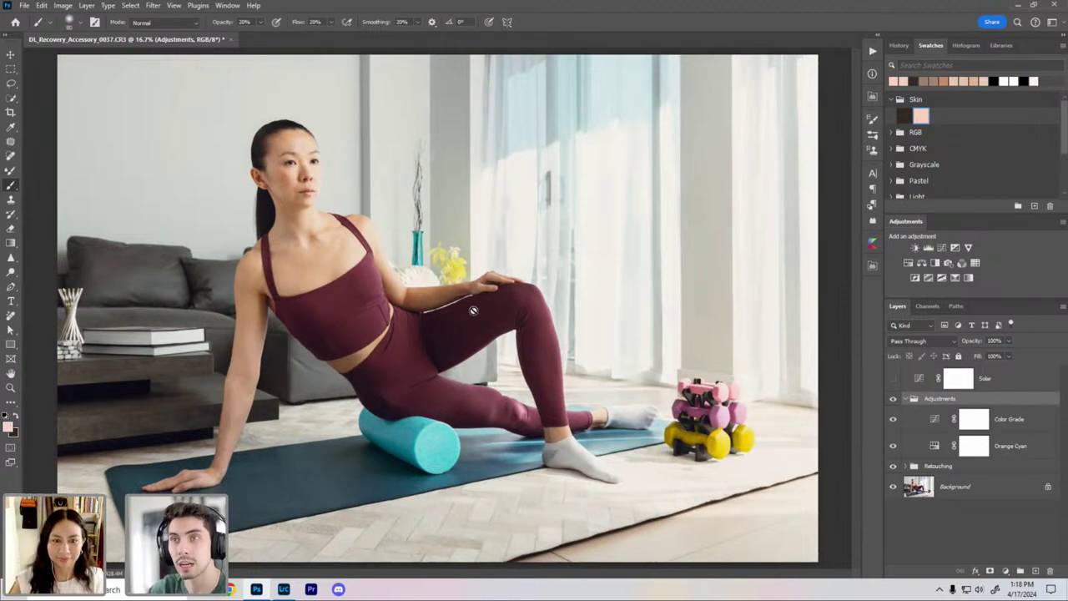
key("ctrl+plus")
key("ctrl+plus")
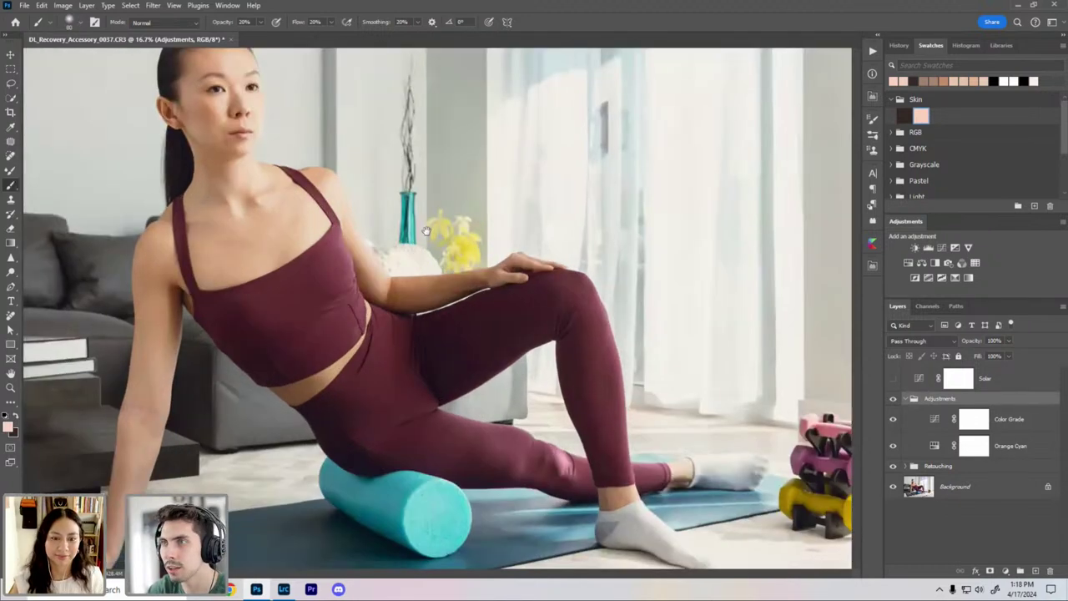
key("ctrl+plus")
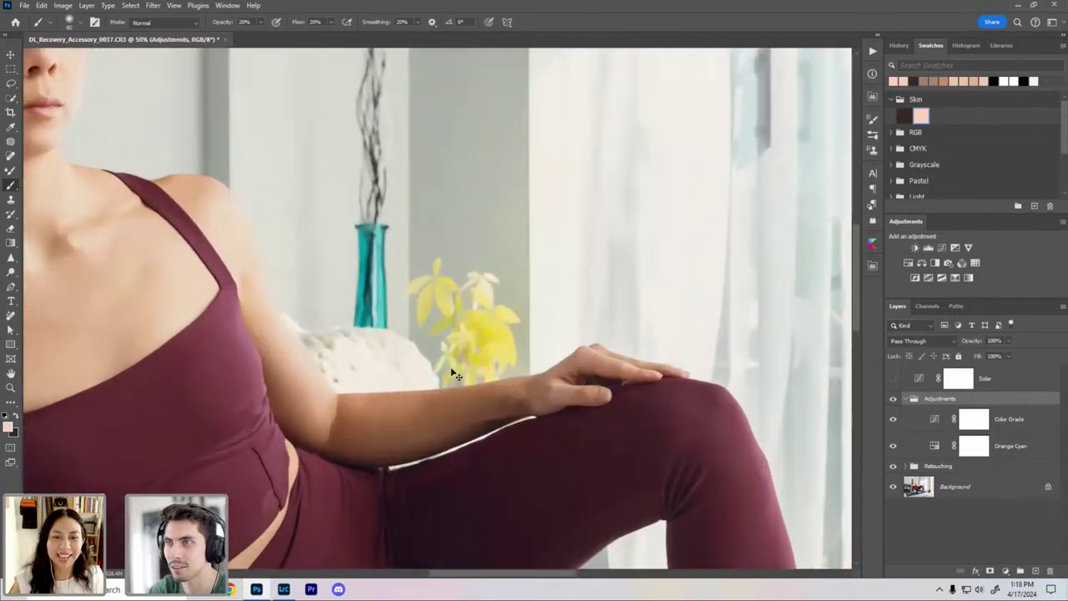
key("ctrl+minus")
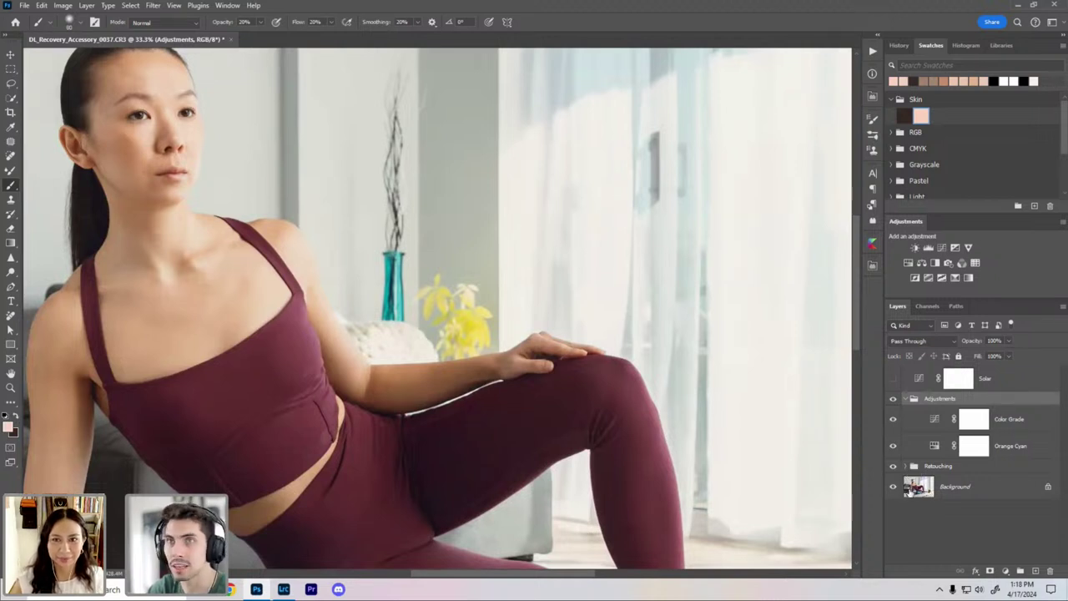
Step: Make the Background layer active and switch to the Object Selection Tool
left_click(909, 491)
left_click(11, 99)
right_click(11, 99)
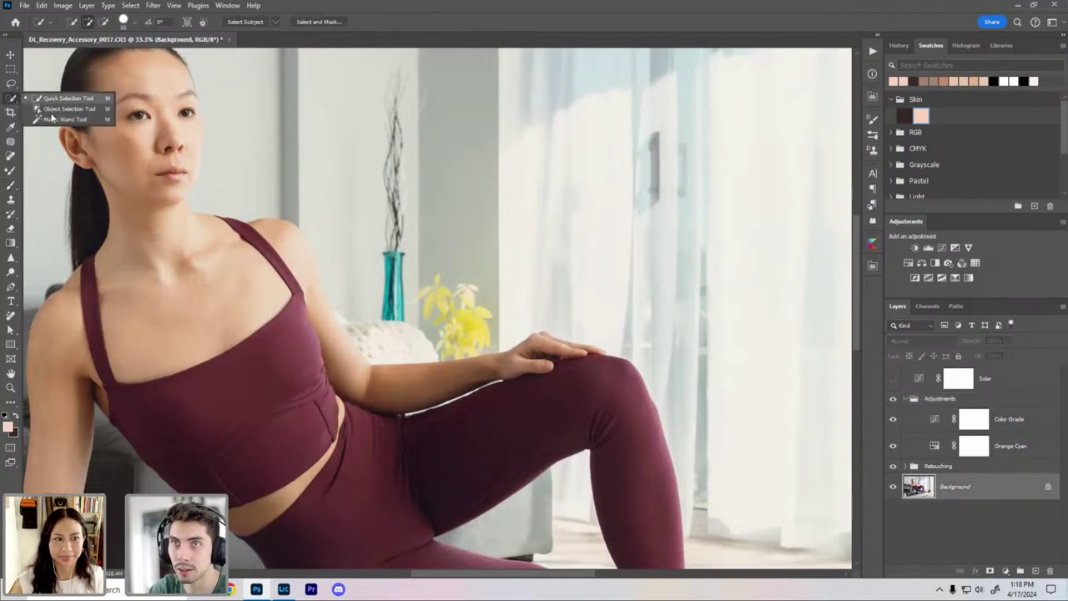
left_click(50, 97)
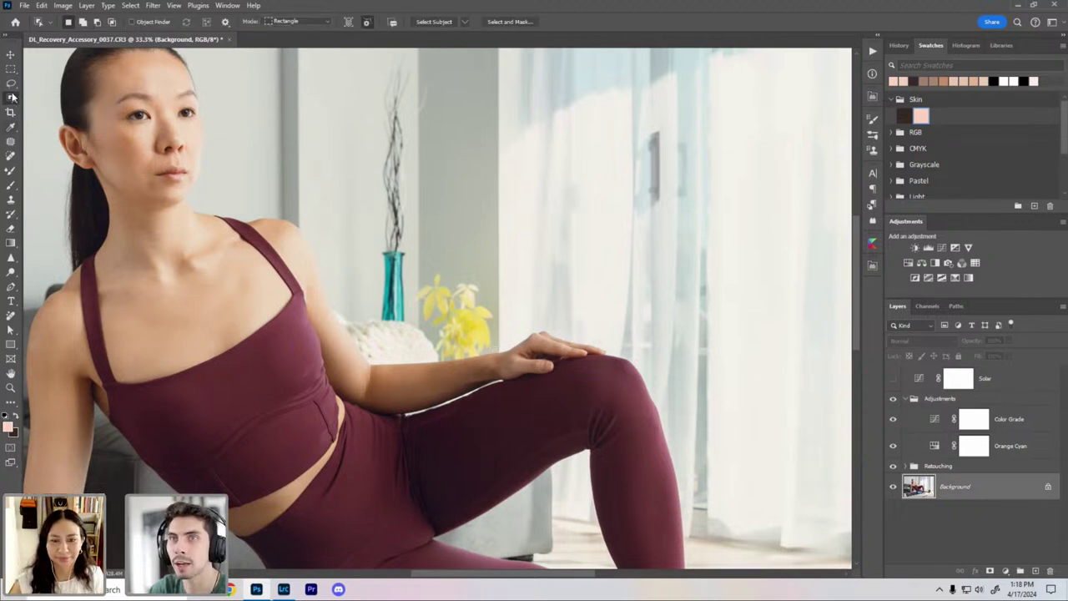
right_click(11, 98)
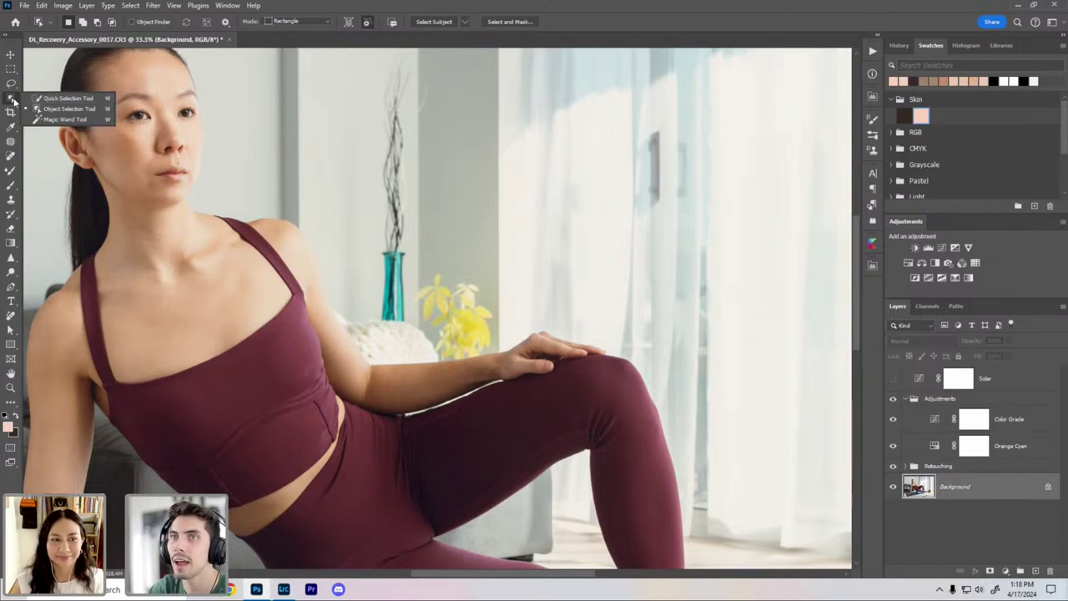
left_click(134, 6)
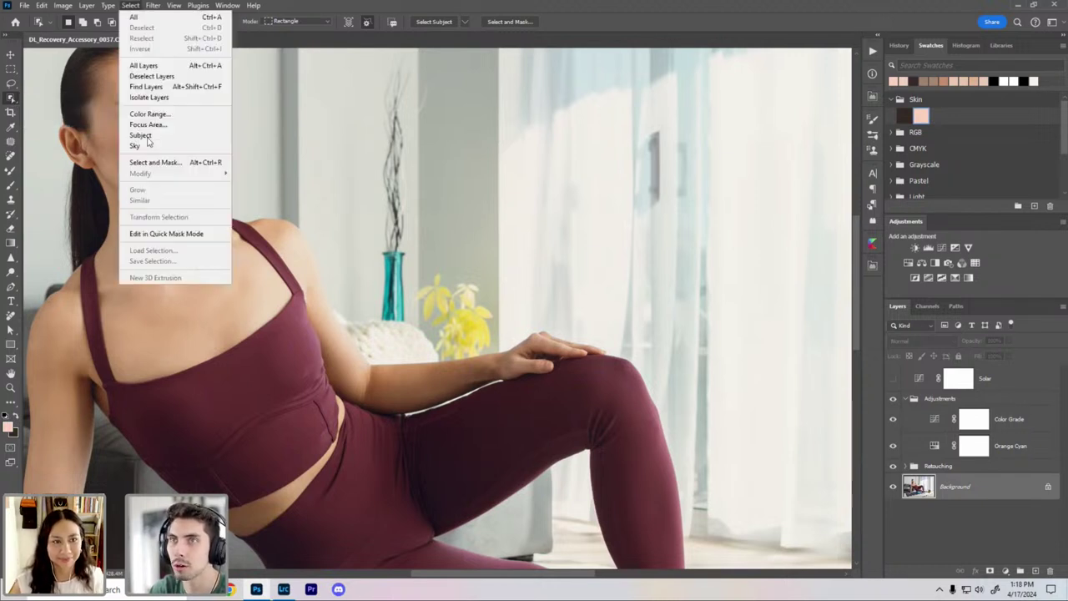
left_click(128, 6)
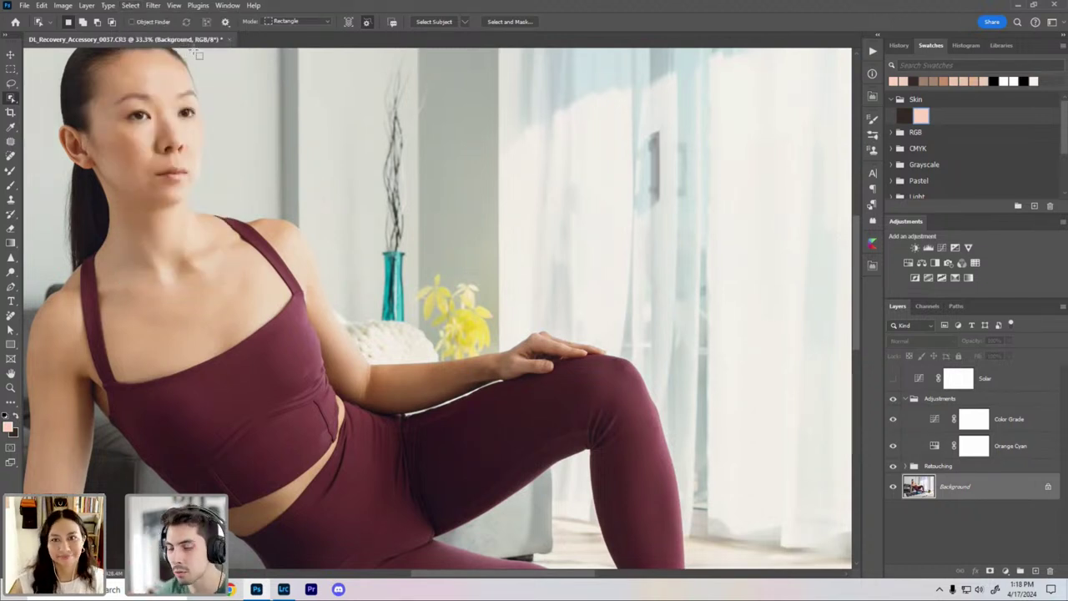
left_click(11, 98)
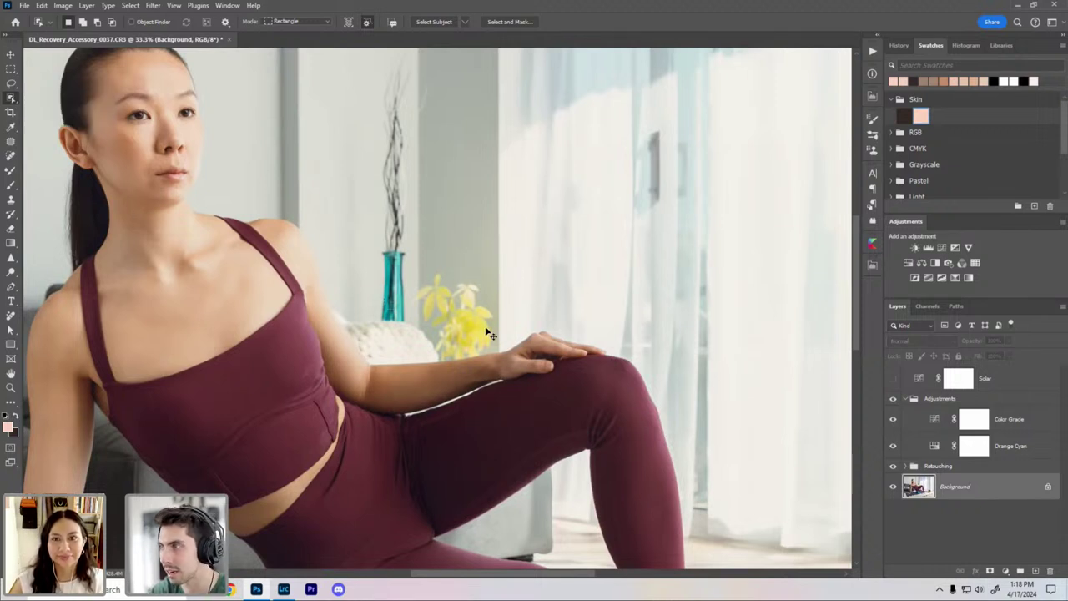
Step: Show only the Background layer and select the plant behind the woman's forearm with a rectangular Object Selection
key("ctrl+plus")
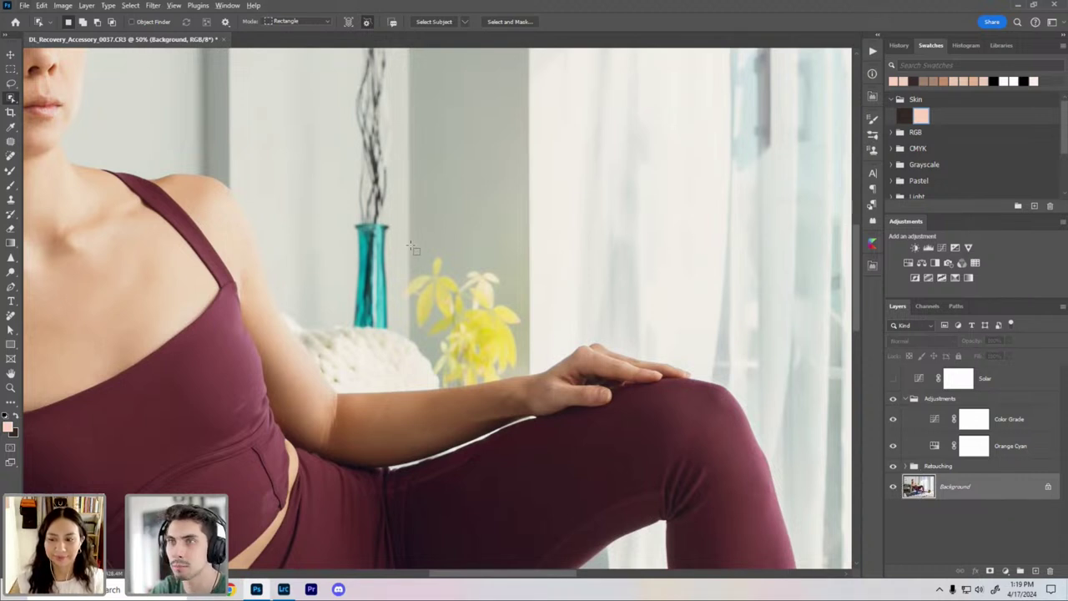
left_click(892, 489, "alt")
key("ctrl+0")
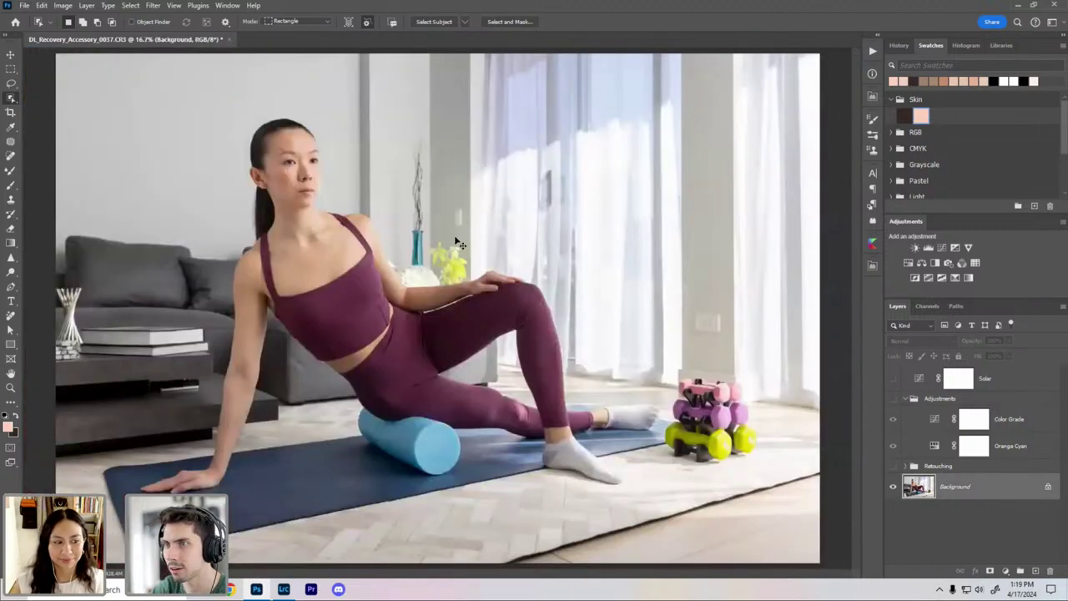
key("ctrl+plus")
key("ctrl+plus")
left_click_drag(459, 374, 418, 472)
key("ctrl+plus")
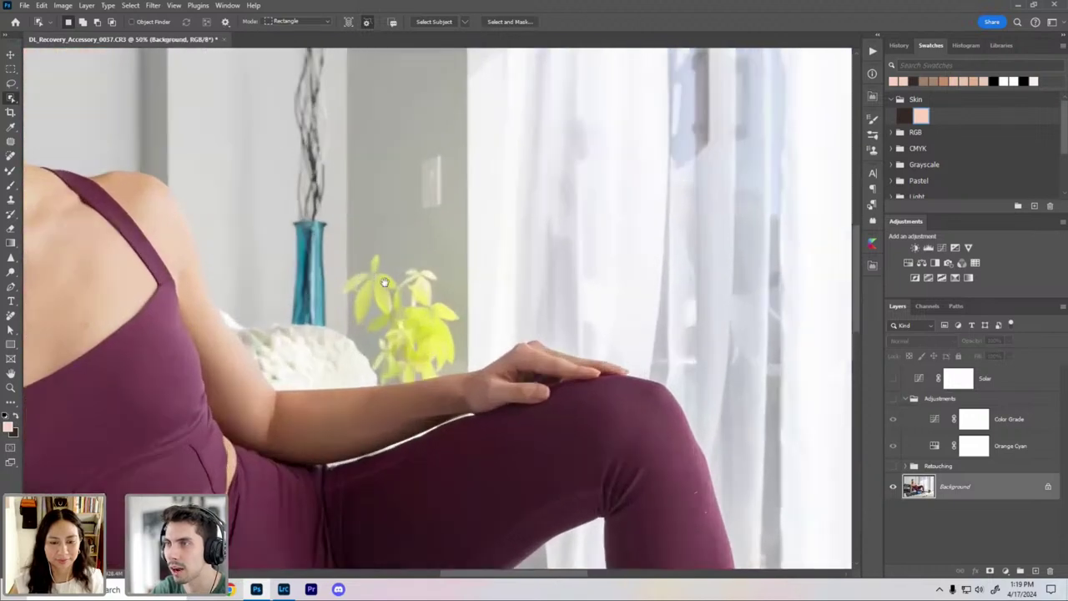
left_click_drag(385, 283, 471, 312)
key("ctrl+plus")
left_click_drag(414, 274, 380, 253)
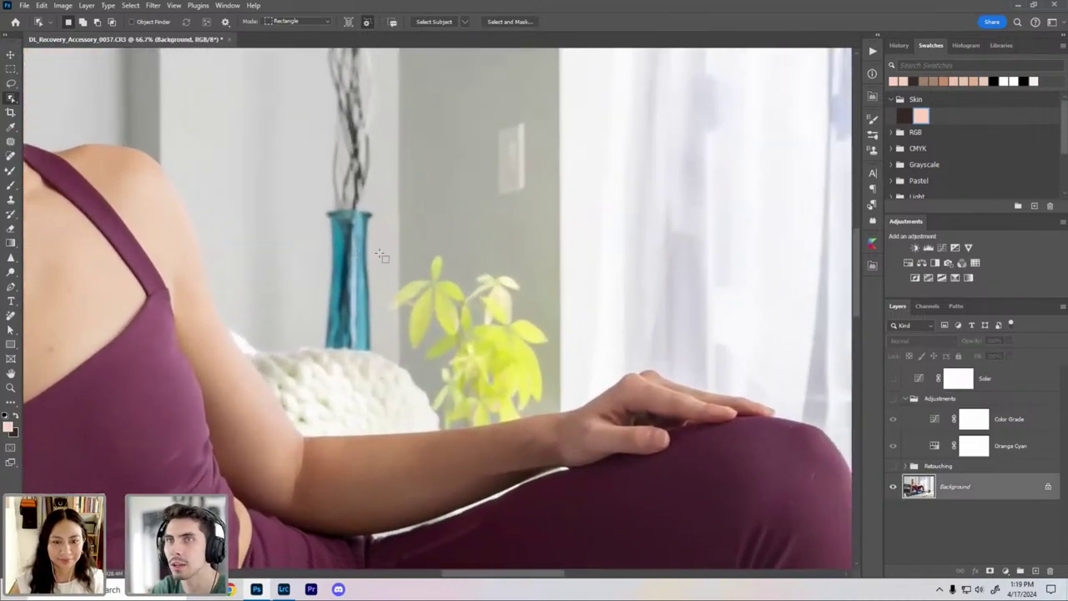
left_click(9, 97)
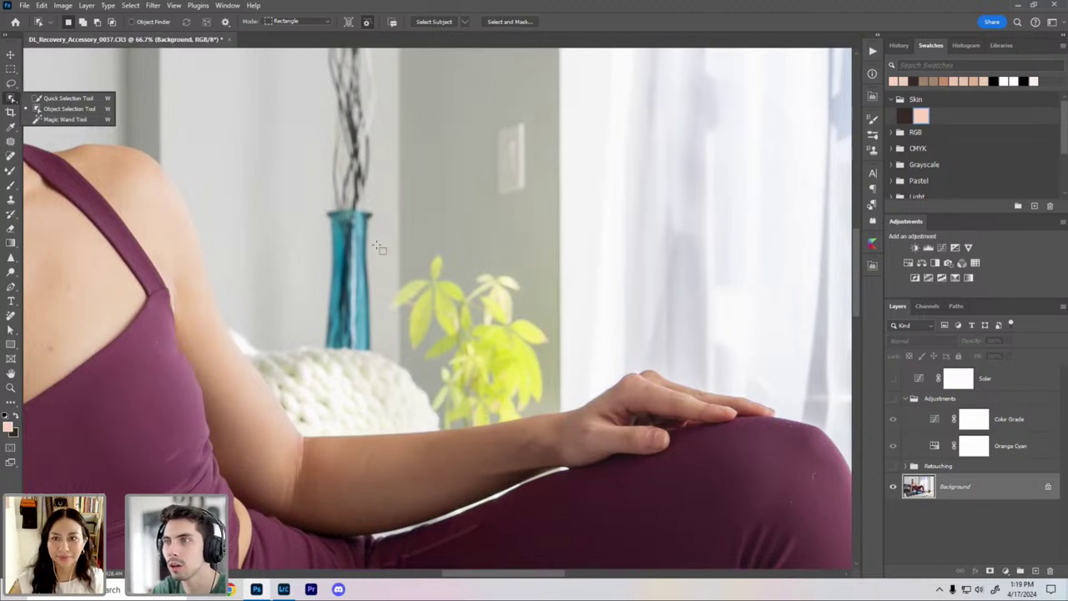
left_click_drag(376, 237, 563, 448)
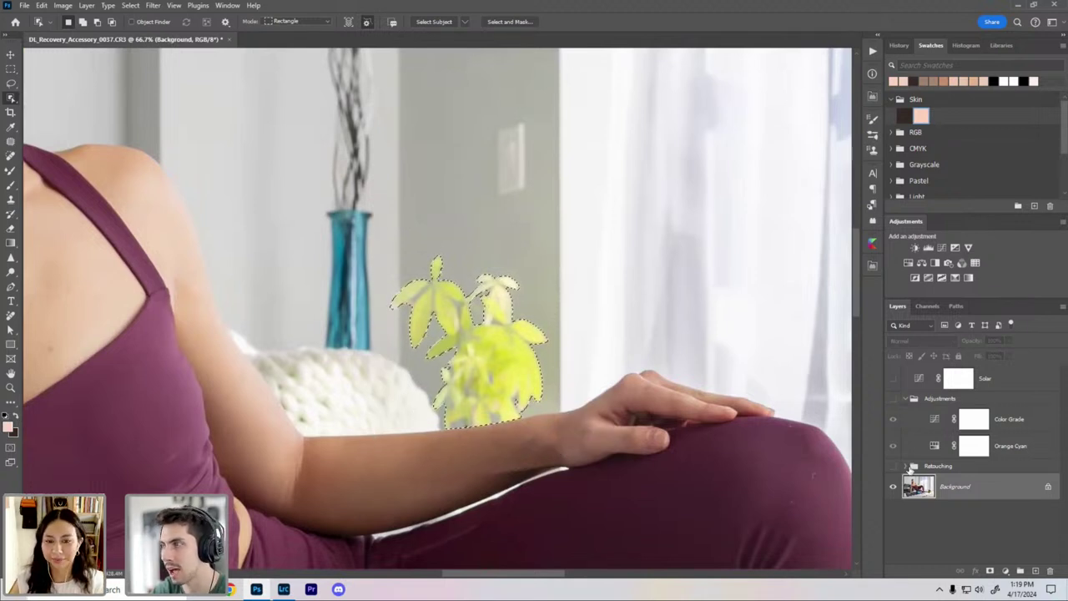
Step: Show the adjustments again, add a Hue/Saturation layer above Retouching masked to the plant, and check its mask
left_click(892, 398)
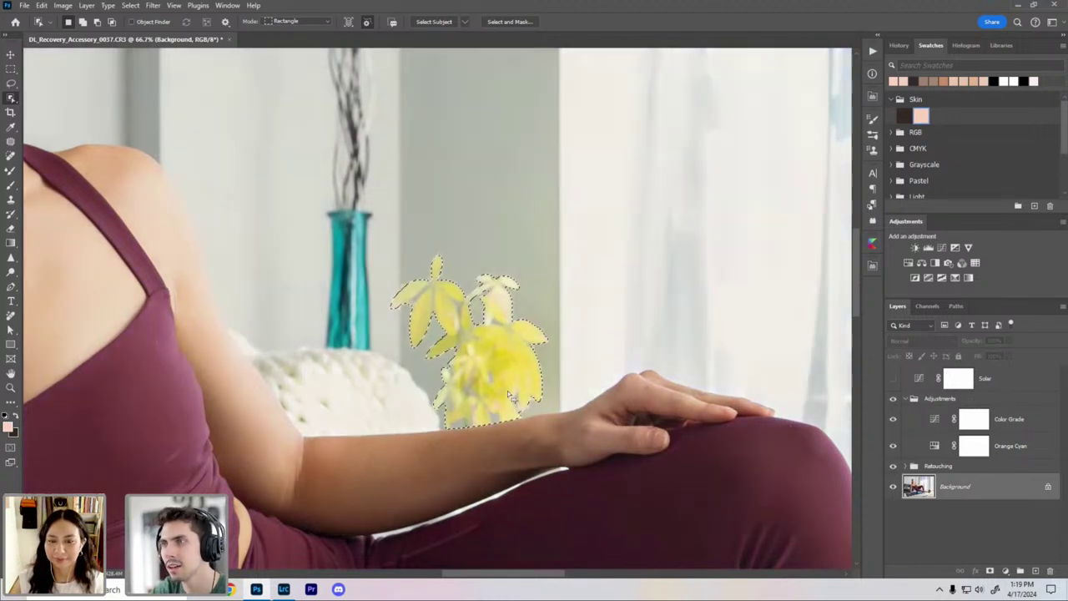
left_click(941, 467)
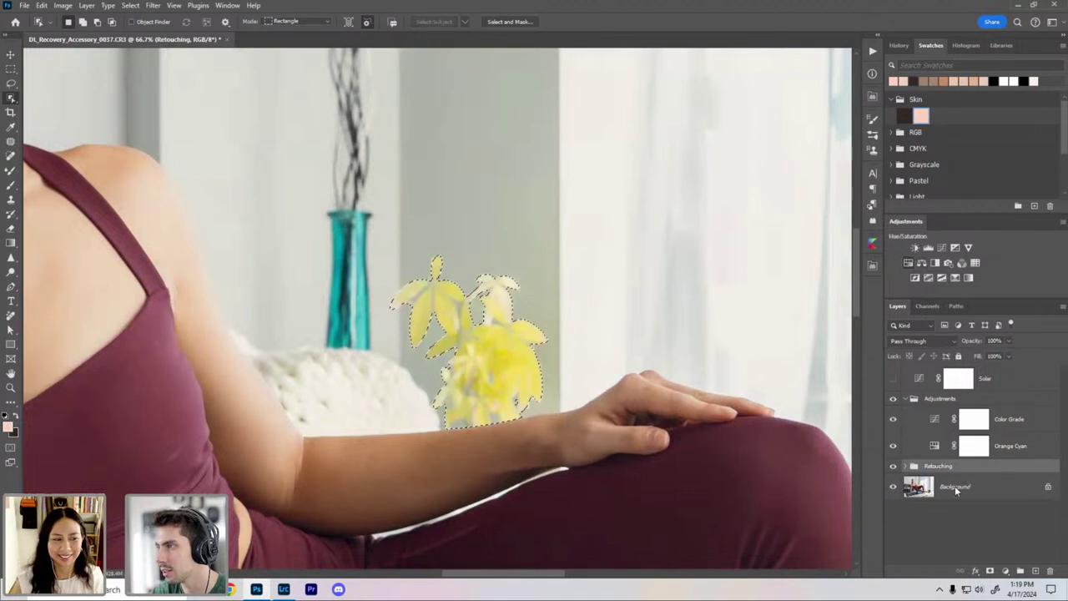
left_click(907, 262)
left_click_drag(989, 470, 956, 475)
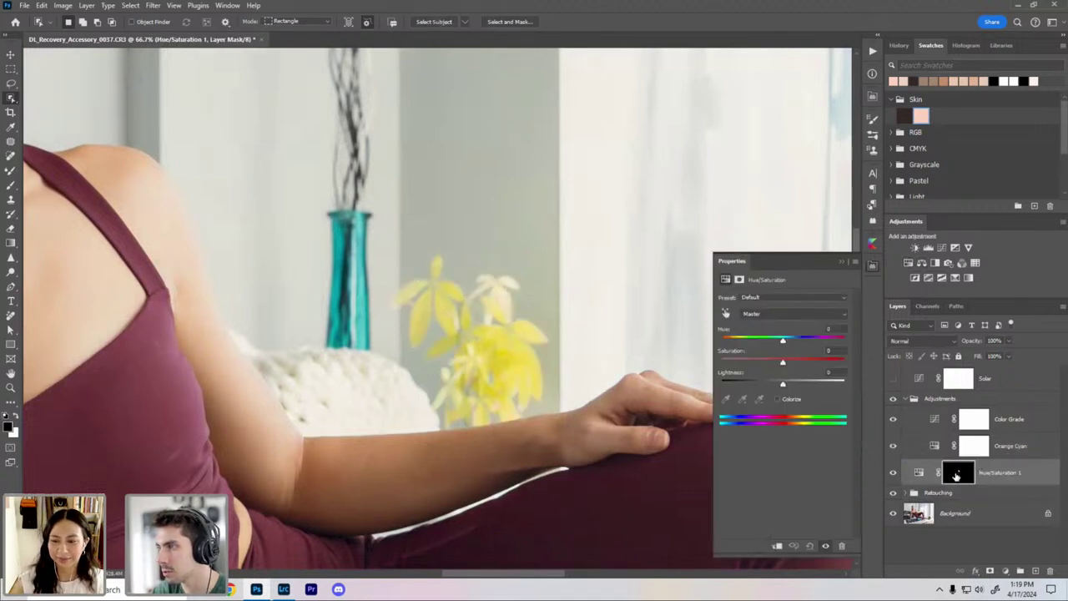
left_click(956, 474, "alt")
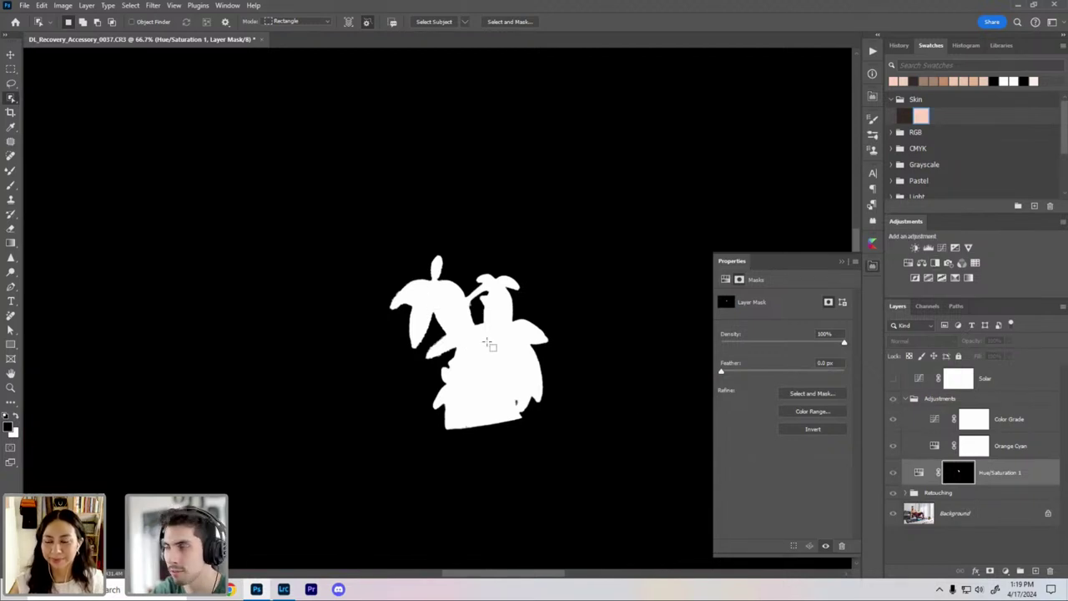
left_click(958, 474, "alt")
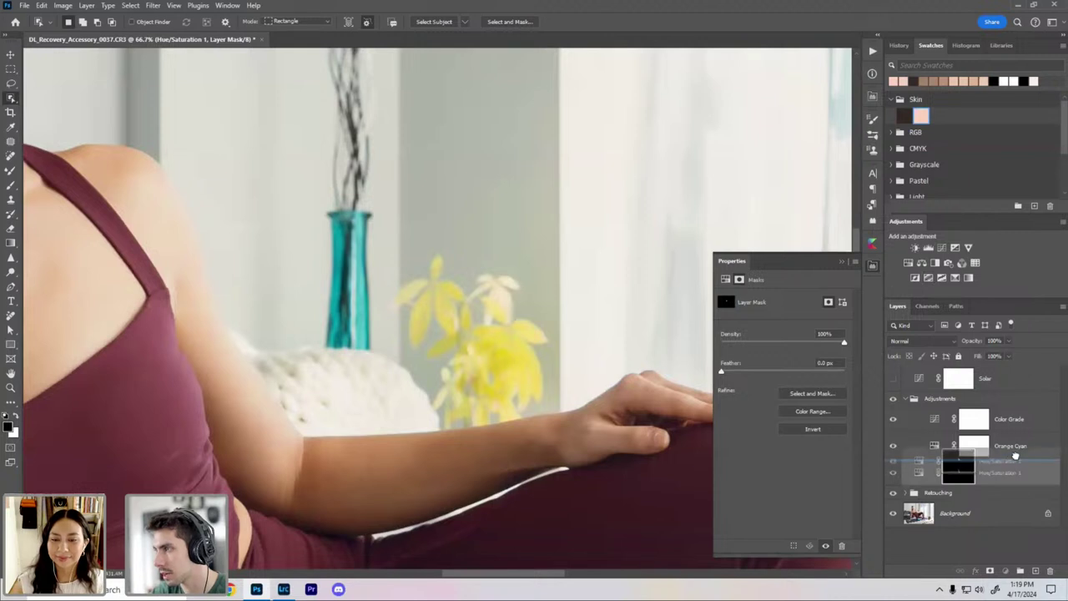
Step: Move the plant's Hue/Saturation layer into the Adjustments group and set its Yellows hue to +16
left_click(932, 473)
left_click(795, 314)
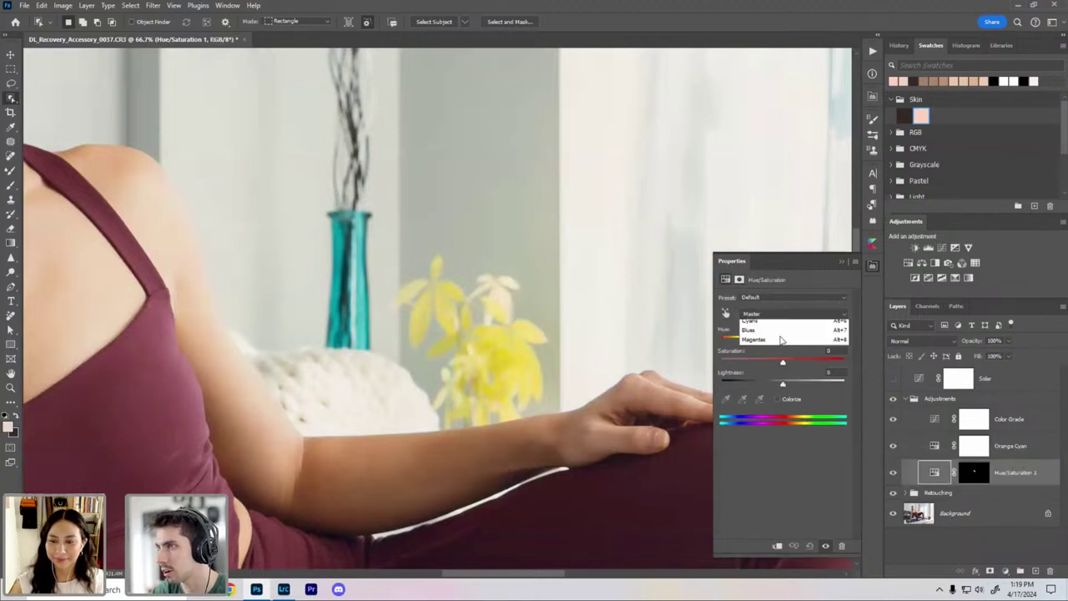
left_click(784, 344)
left_click_drag(788, 342, 792, 343)
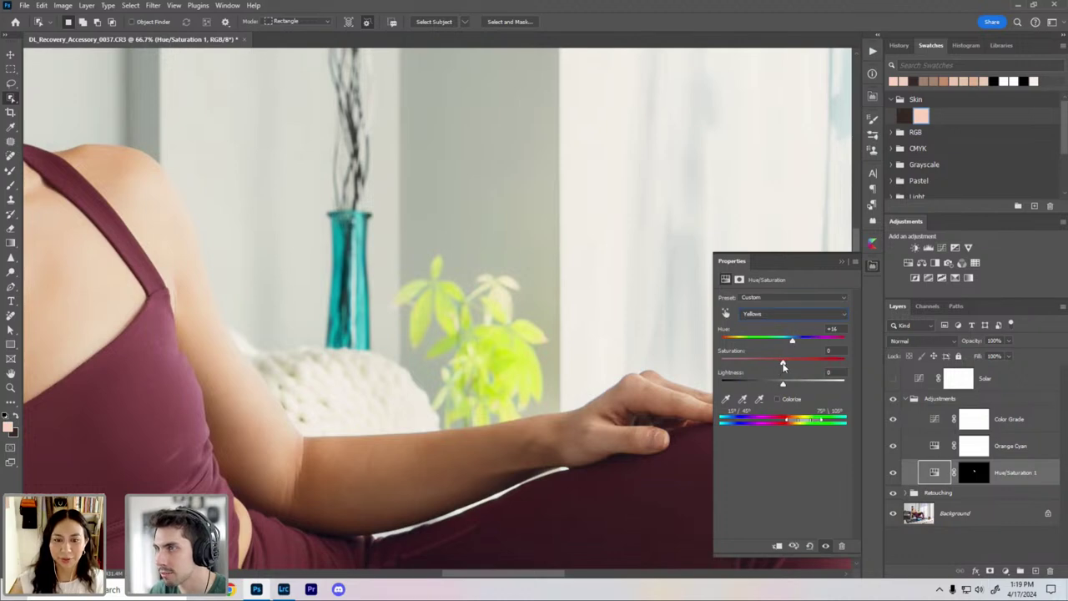
left_click(839, 262)
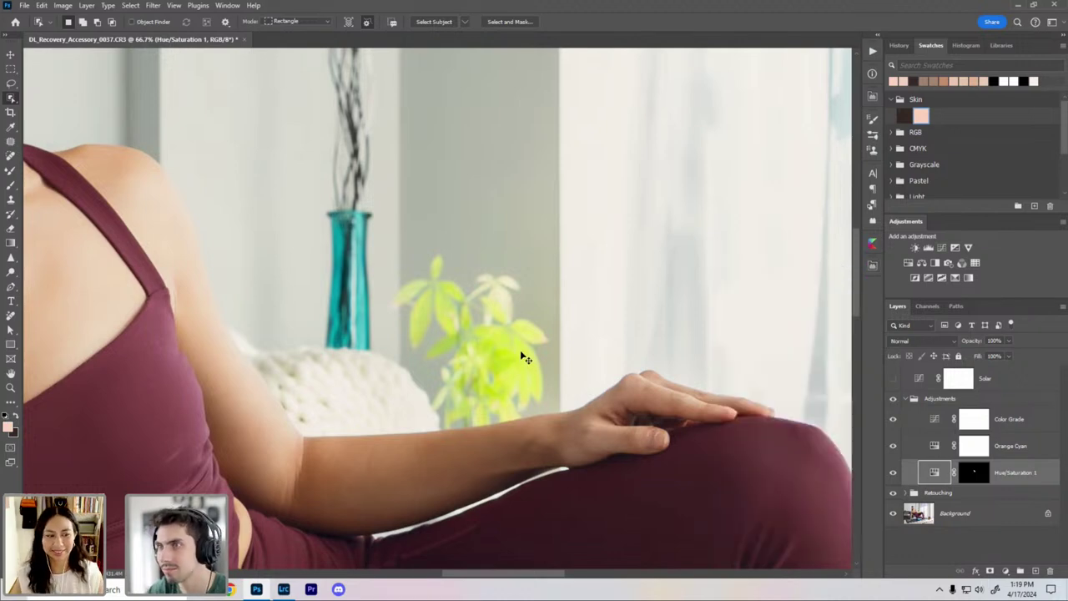
Step: Compare the whole photo with and without the plant's Hue/Saturation adjustment
key("ctrl+0")
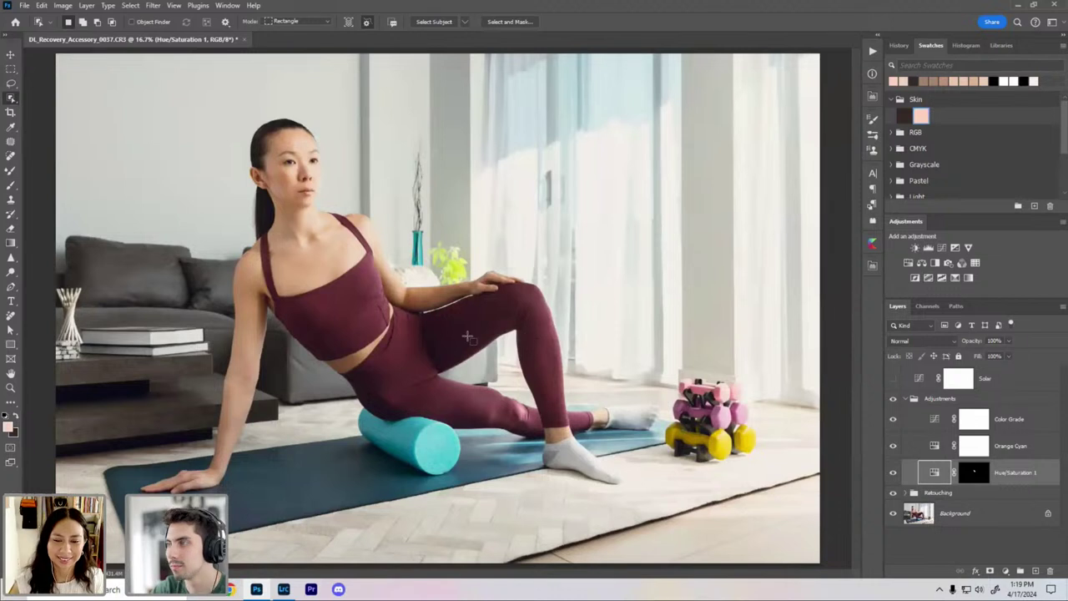
left_click(893, 475)
left_click(893, 480)
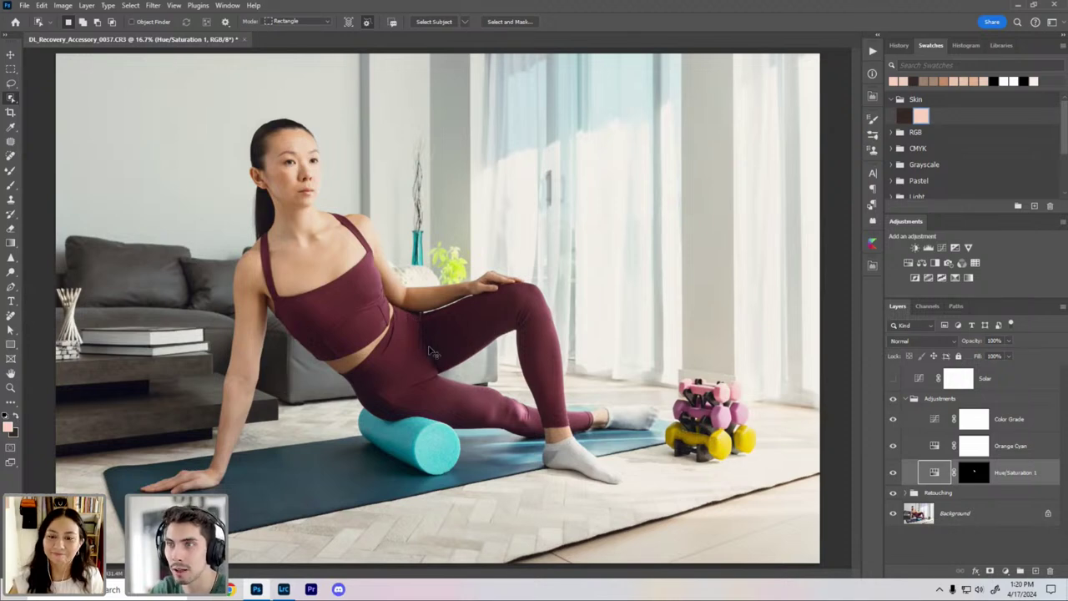
Step: On the Background layer, select the woman's burgundy sports top with a rectangular Object Selection
key("ctrl+plus")
left_click_drag(374, 288, 839, 433)
left_click(922, 517)
key("ctrl+plus")
left_click_drag(668, 367, 476, 350)
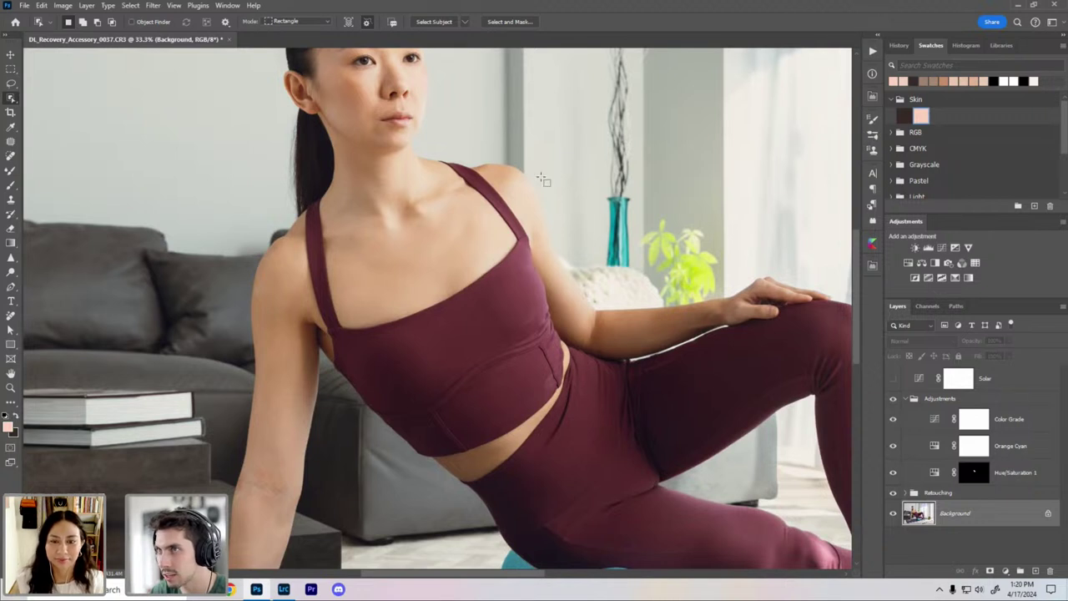
left_click_drag(581, 441, 259, 158)
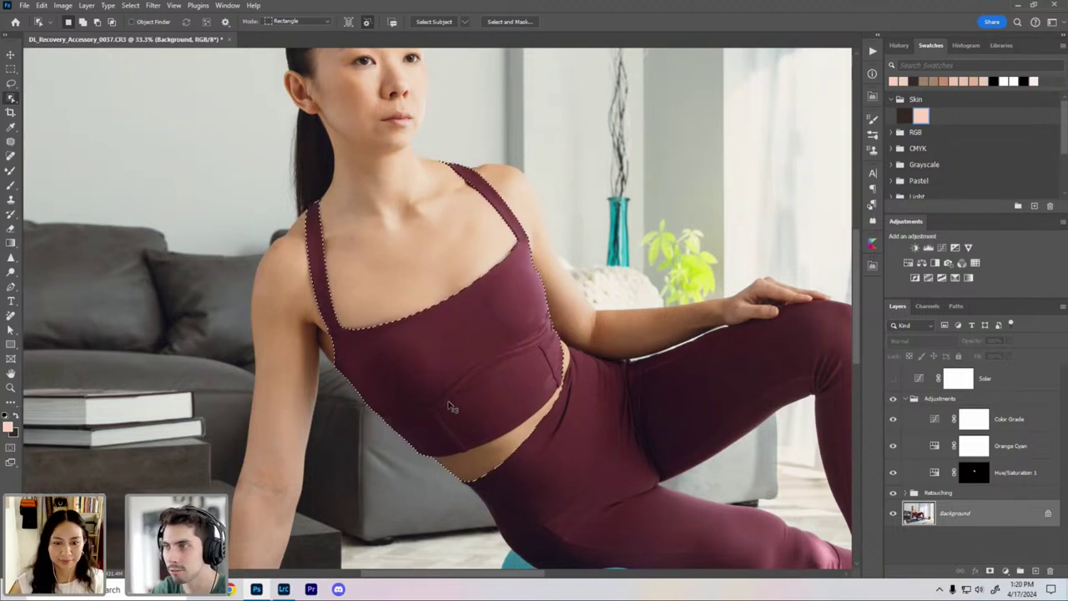
Step: Subtract the bare midriff skin below the sports top from the selection with the Quick Selection tool
key("ctrl+plus")
left_click_drag(391, 348, 316, 223)
key("l")
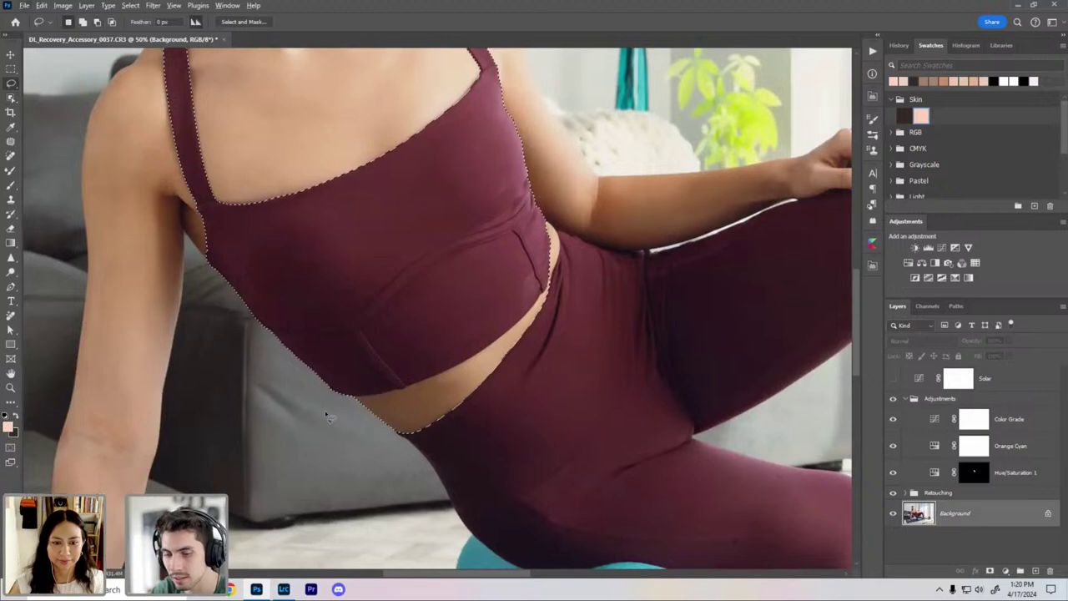
key("shift+w")
key("alt+w")
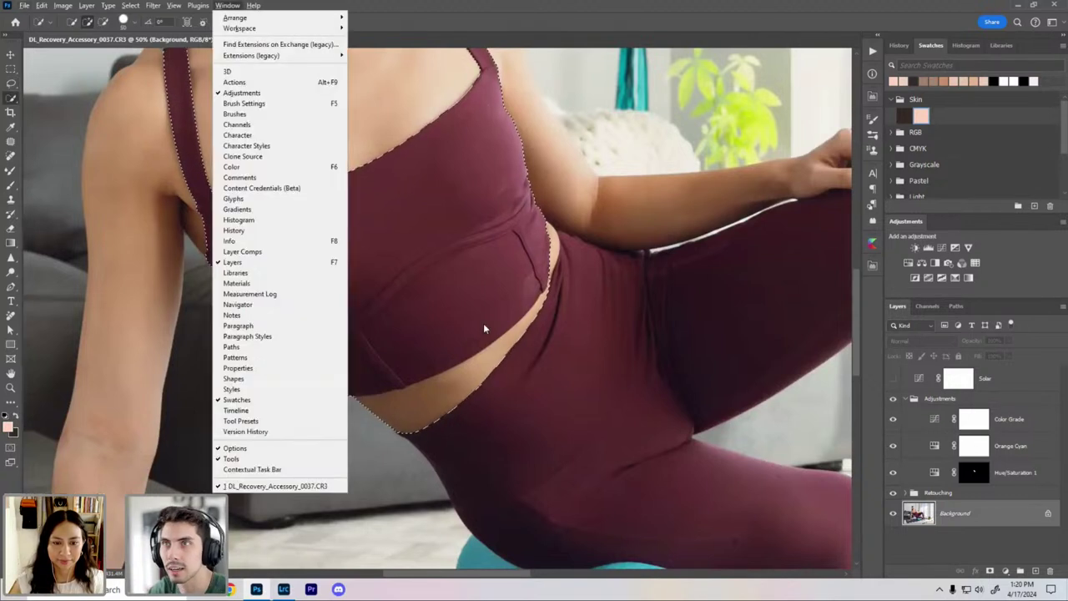
right_click(11, 99)
left_click(427, 372)
key("l")
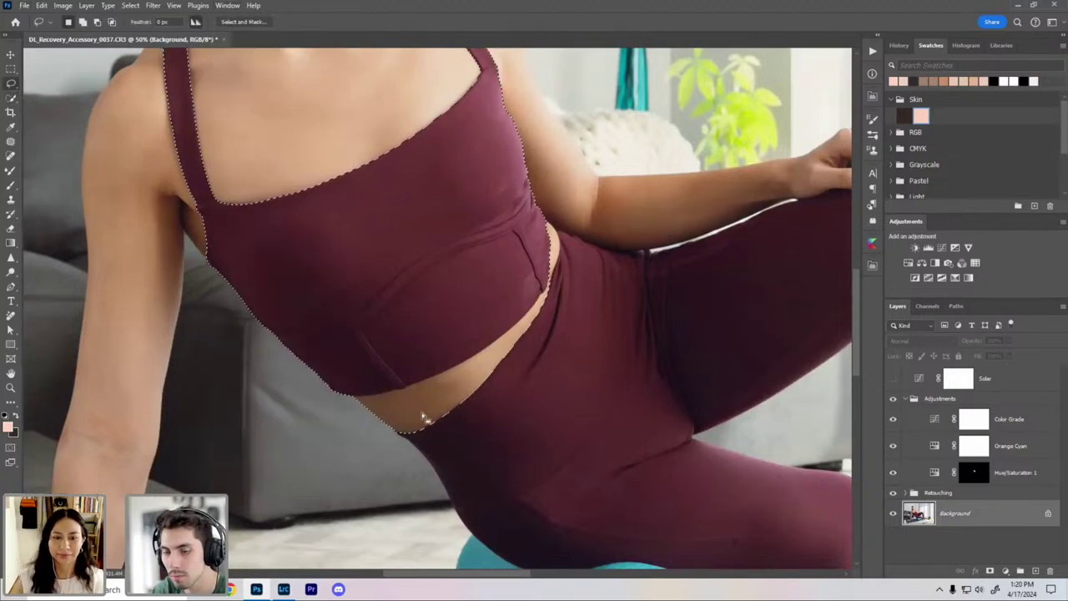
key("w")
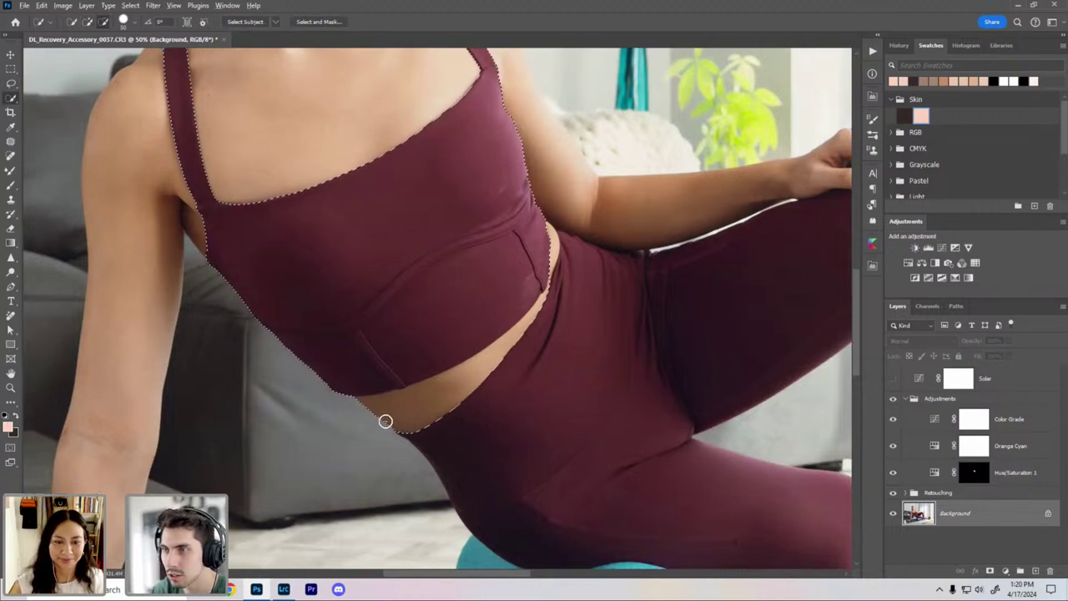
mouse_move(385, 421)
left_mouse_down()
mouse_move(434, 423)
mouse_move(531, 334)
left_mouse_up()
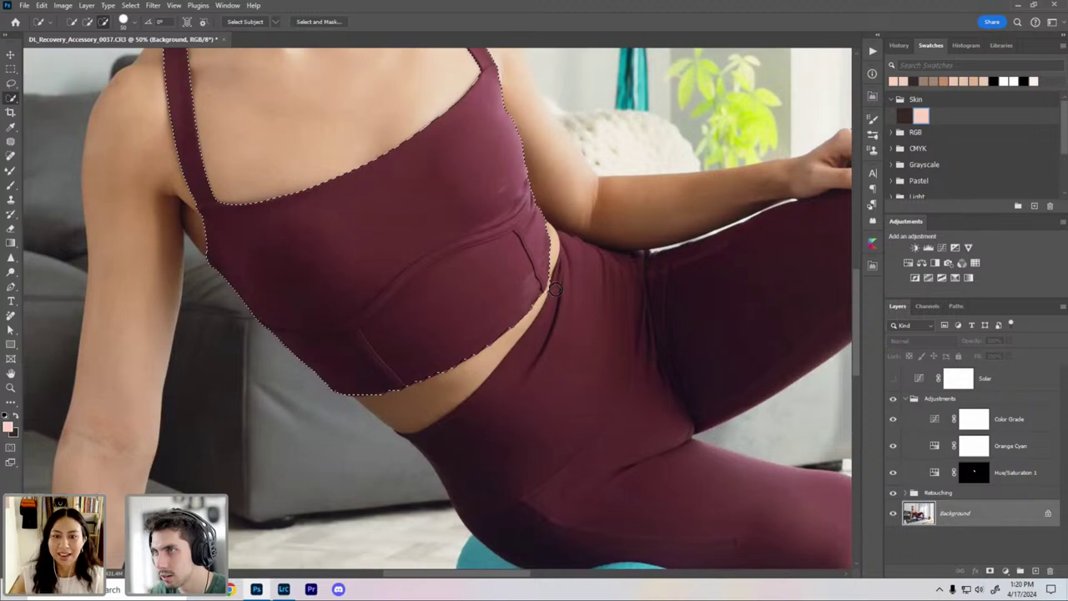
Step: Check the selection around the sports top and make the mask of the plant's Hue/Saturation 1 layer active, keeping the Quick Selection tool
scroll(554, 288, "down", 4)
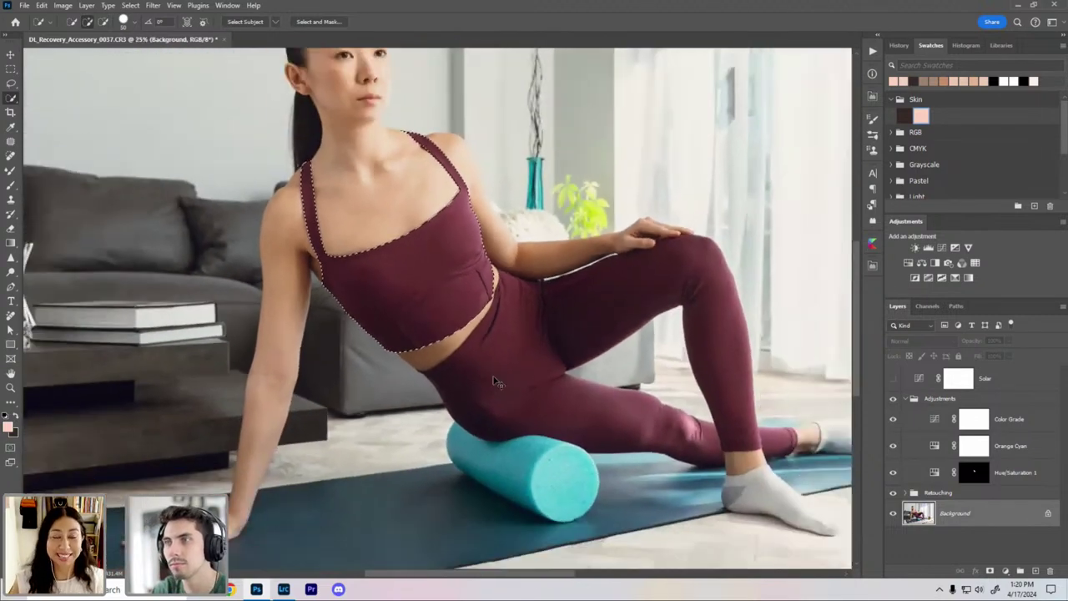
scroll(493, 381, "down", 1)
scroll(472, 320, "up", 3)
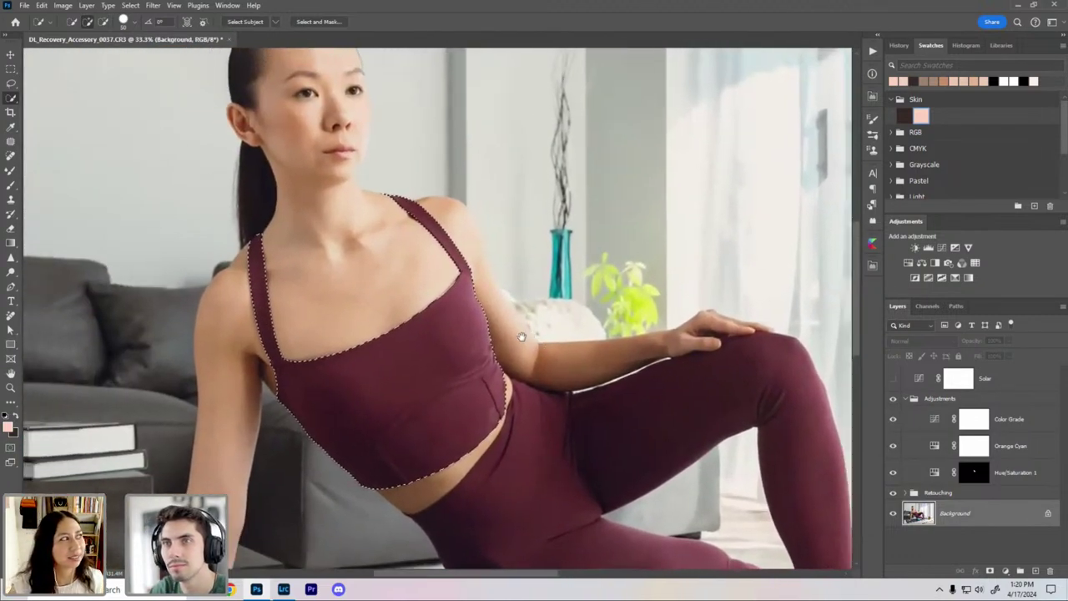
left_click_drag(521, 336, 486, 293)
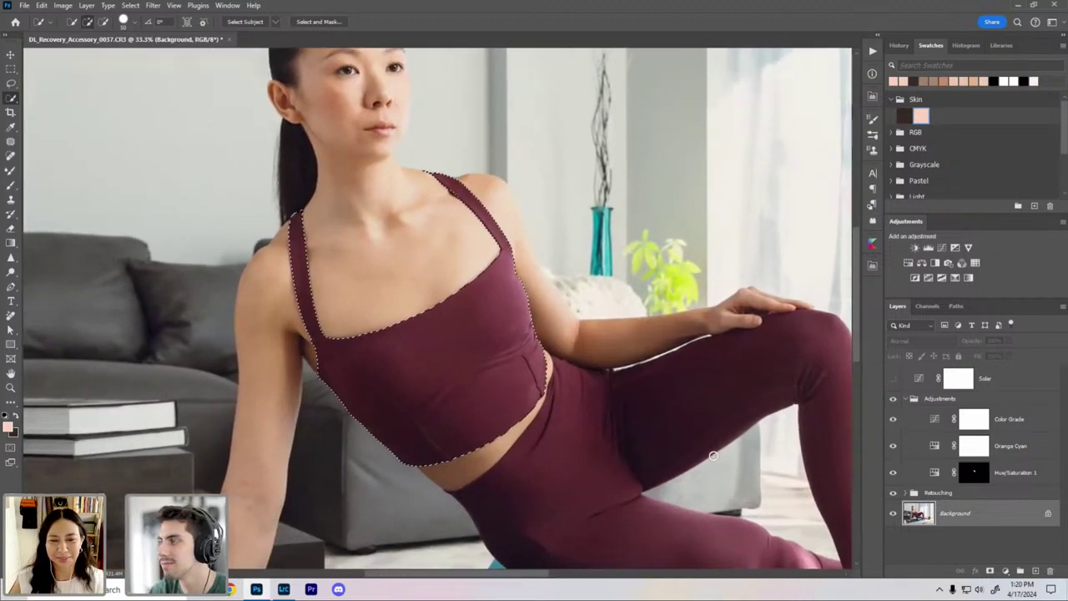
left_click(973, 473)
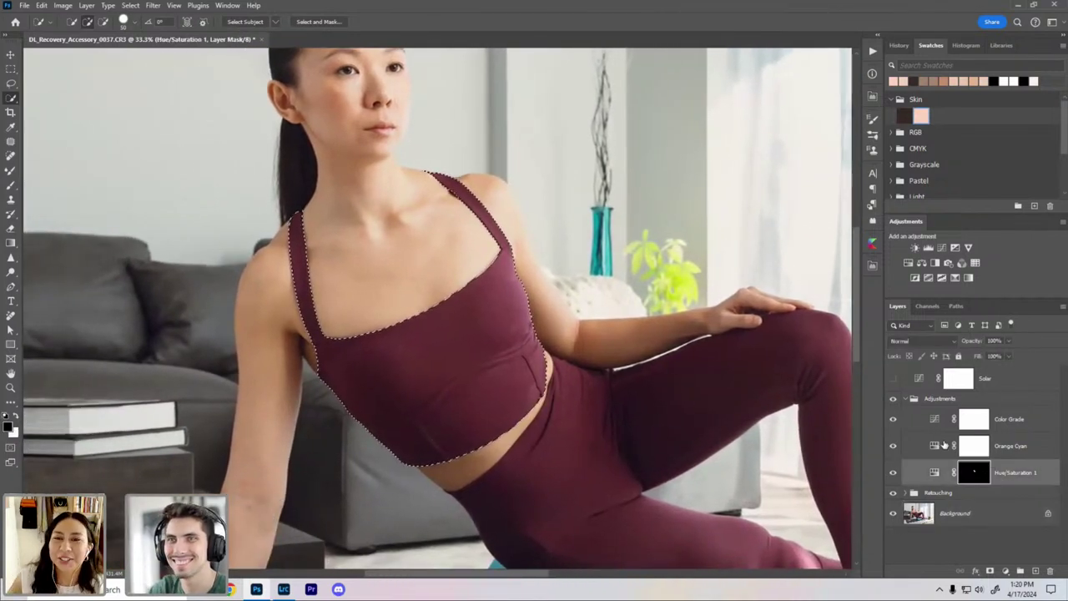
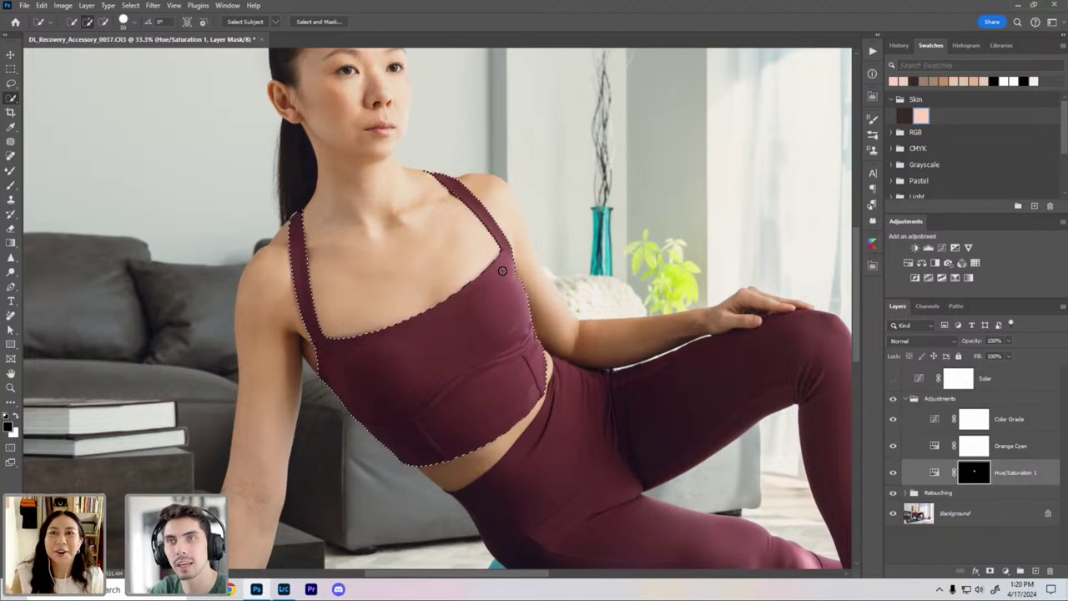
right_click(11, 98)
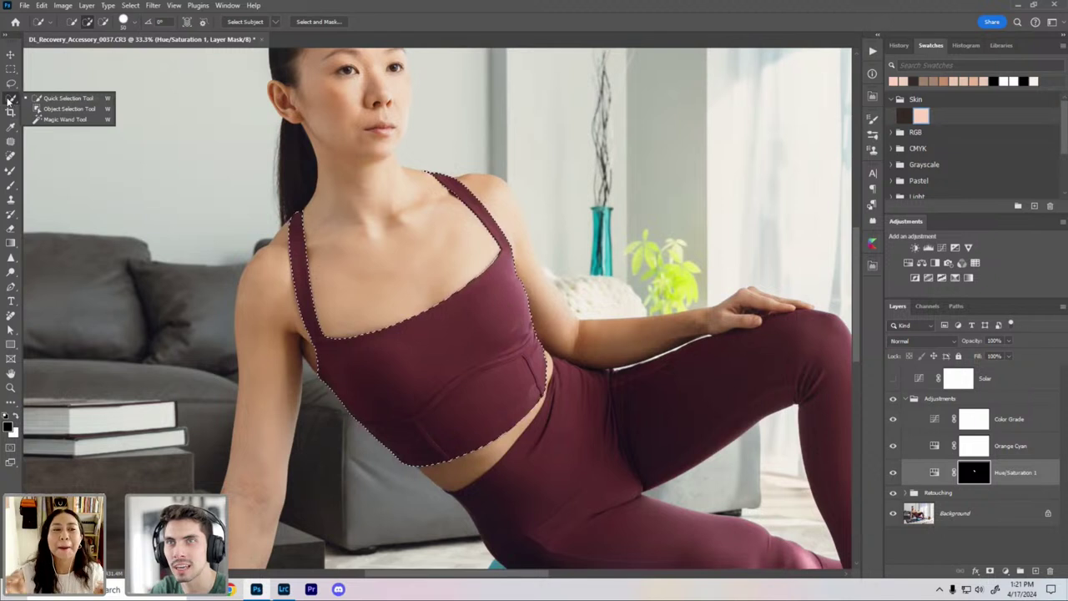
left_click(67, 97)
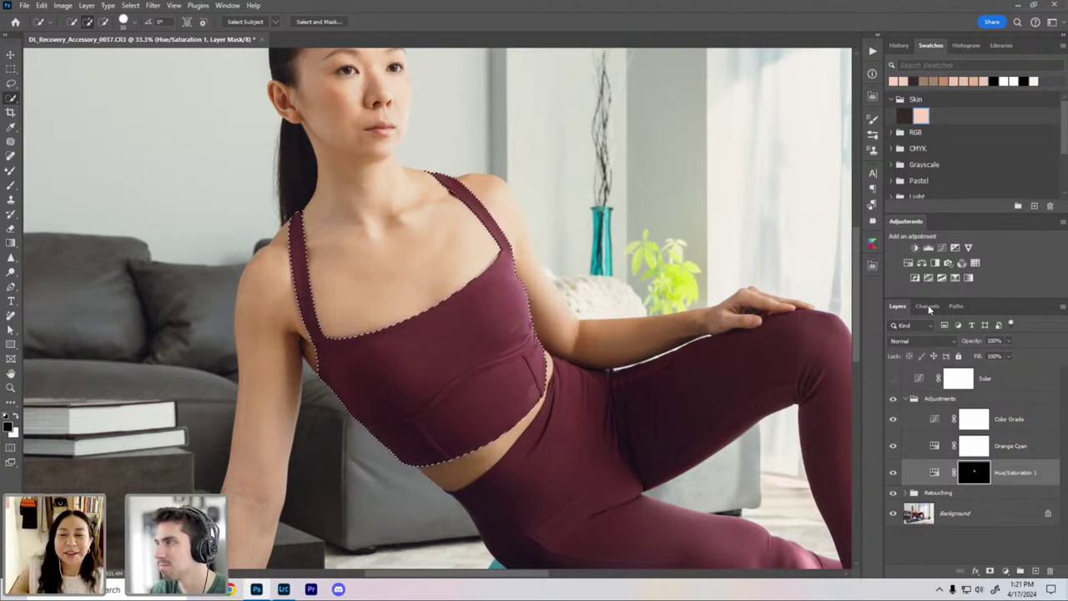
key("ctrl+minus")
key("ctrl+minus")
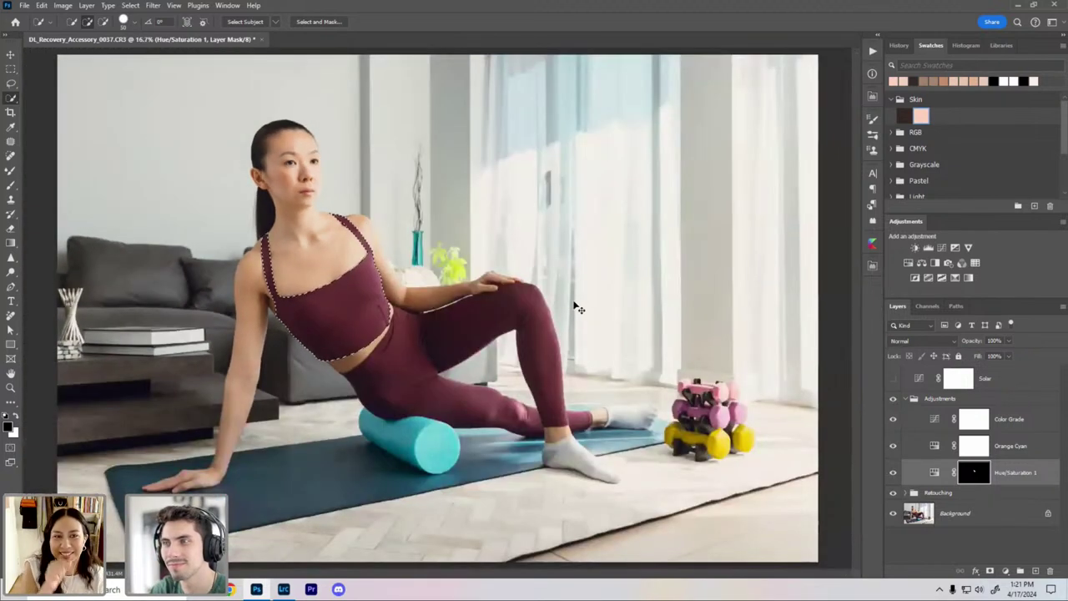
key("ctrl+plus")
key("ctrl+plus")
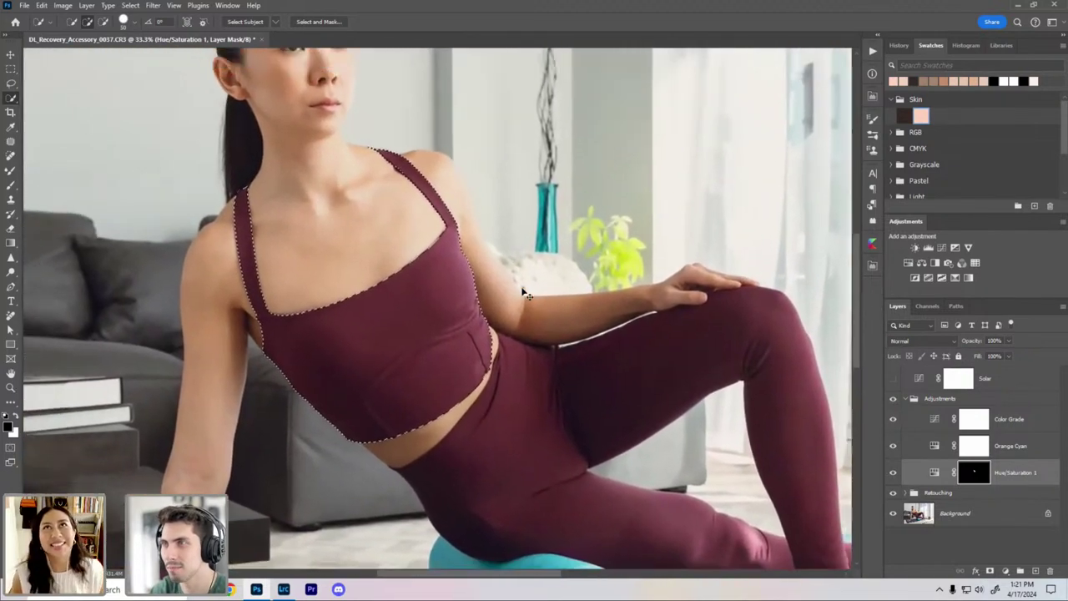
key("ctrl+plus")
left_click_drag(488, 258, 463, 236)
key("ctrl+minus")
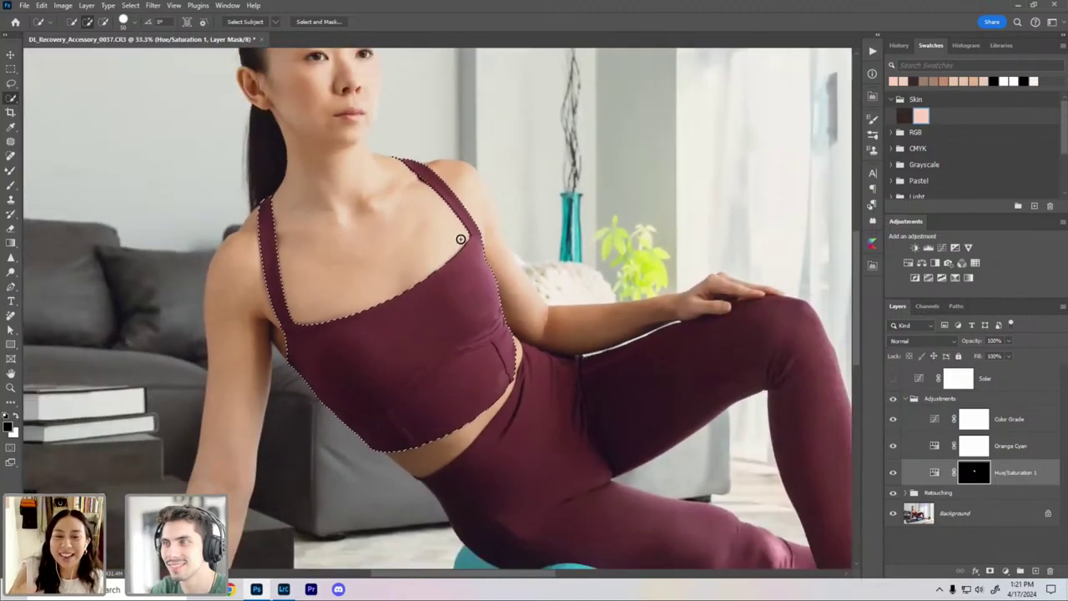
key("ctrl+minus")
left_click_drag(519, 294, 517, 326)
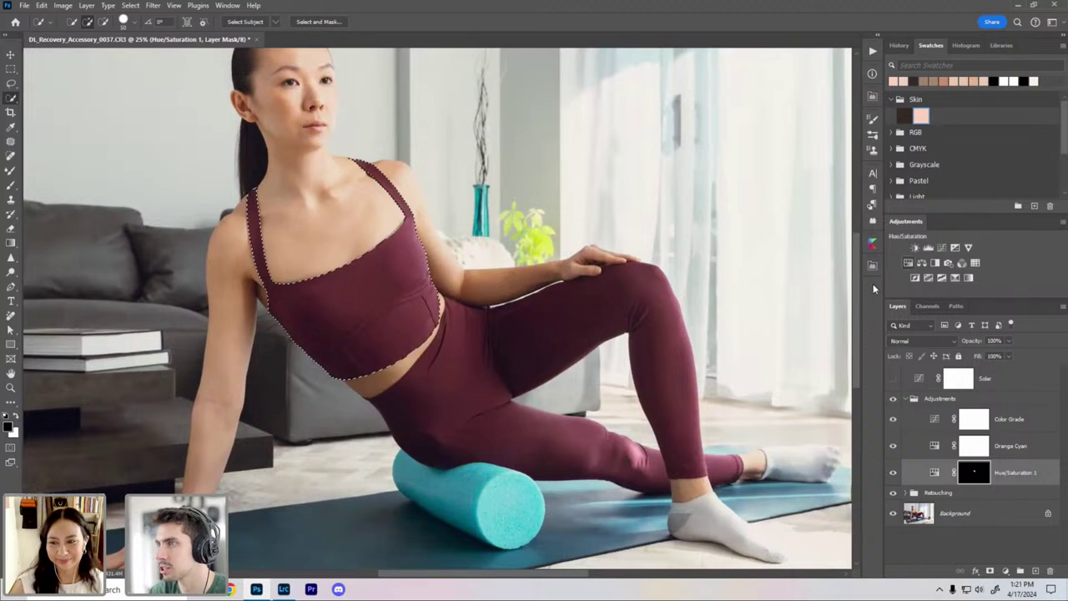
Step: Add a Hue/Saturation layer masked to the selected sports top and set its Master hue to -104
left_click(908, 262)
left_click(749, 313)
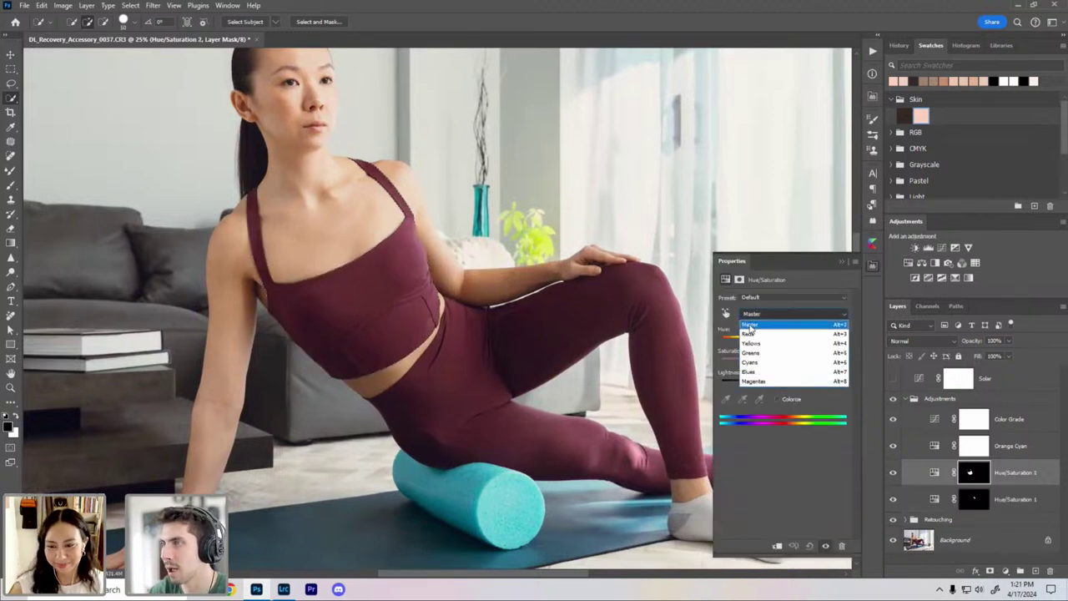
left_click(749, 325)
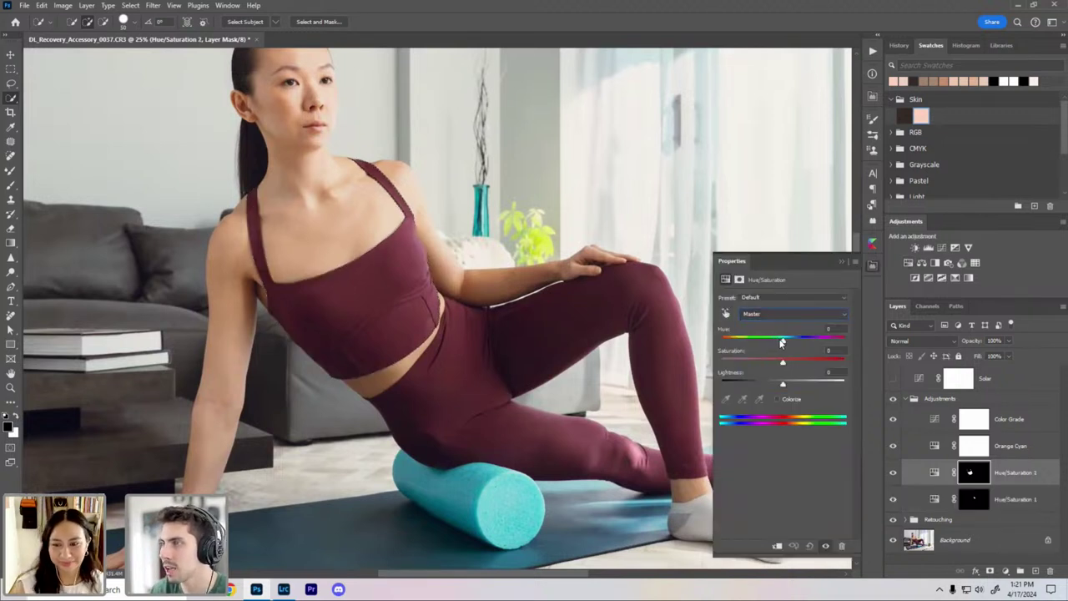
left_click_drag(782, 342, 741, 353)
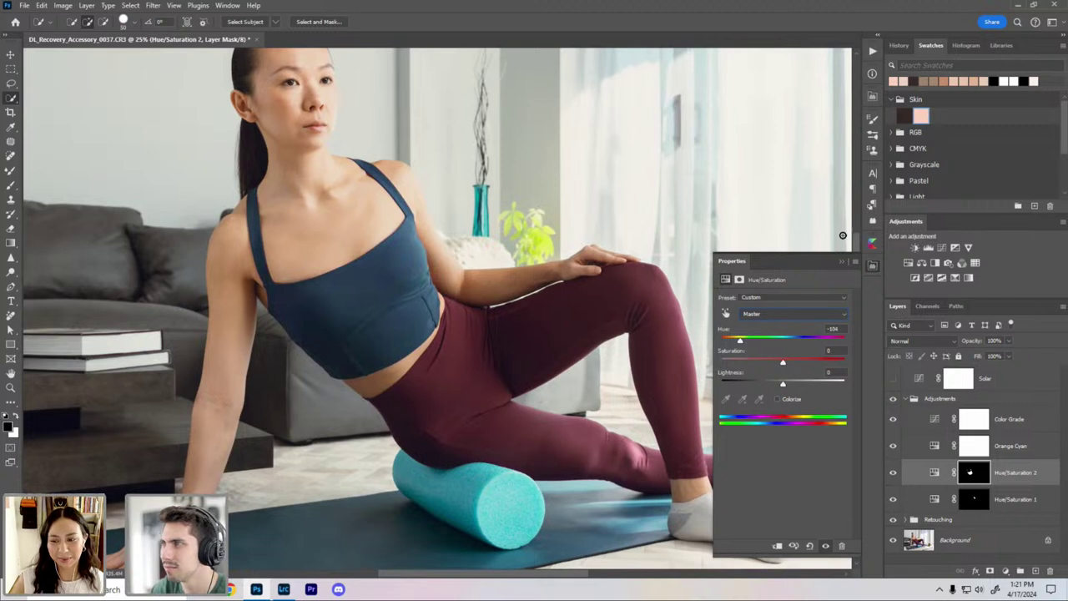
left_click(840, 262)
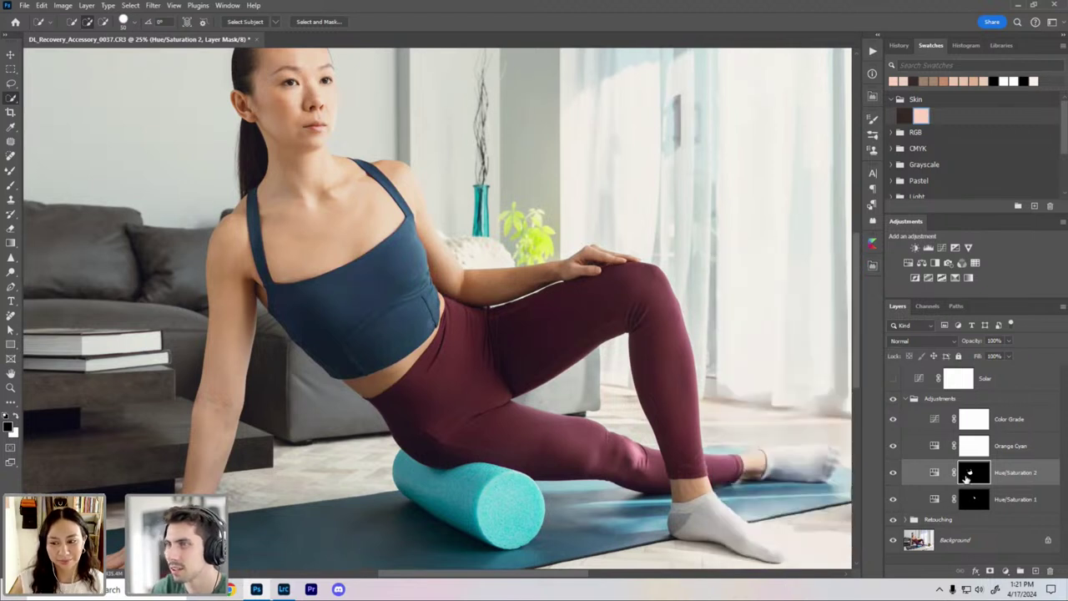
Step: Inspect the edges of the sports top's Hue/Saturation layer mask on its own, and return to the normal image view
scroll(950, 535, "down", 1)
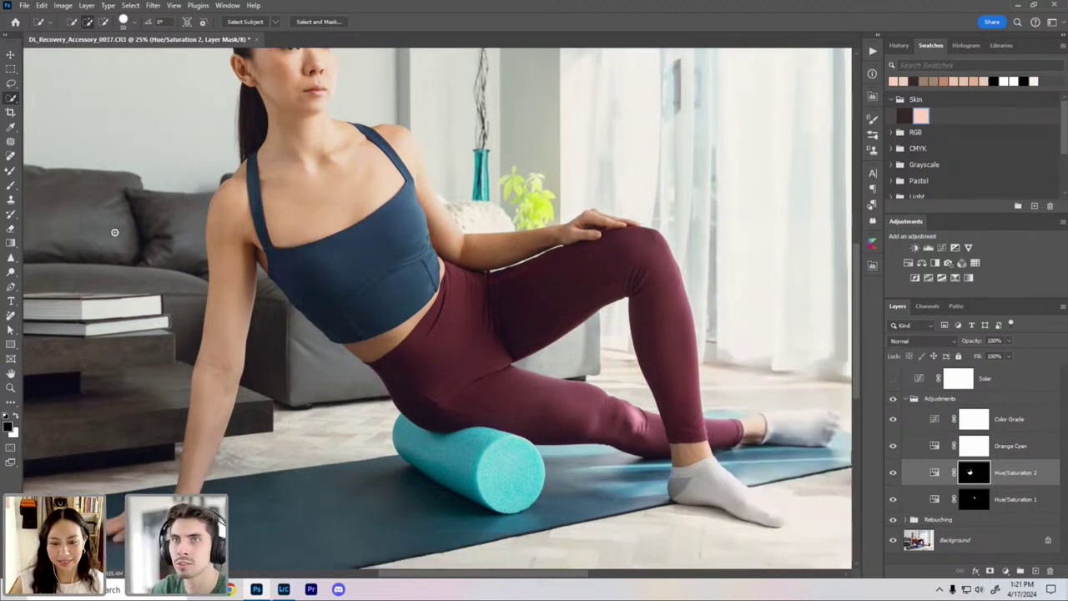
scroll(117, 231, "up", 1)
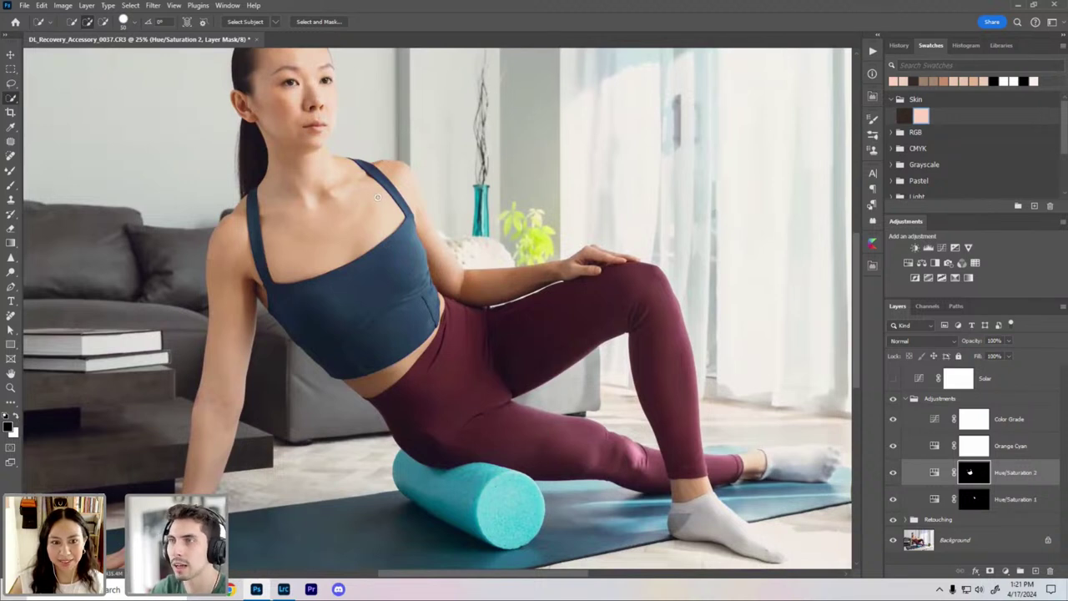
left_click(972, 472, "alt")
scroll(375, 306, "up", 4)
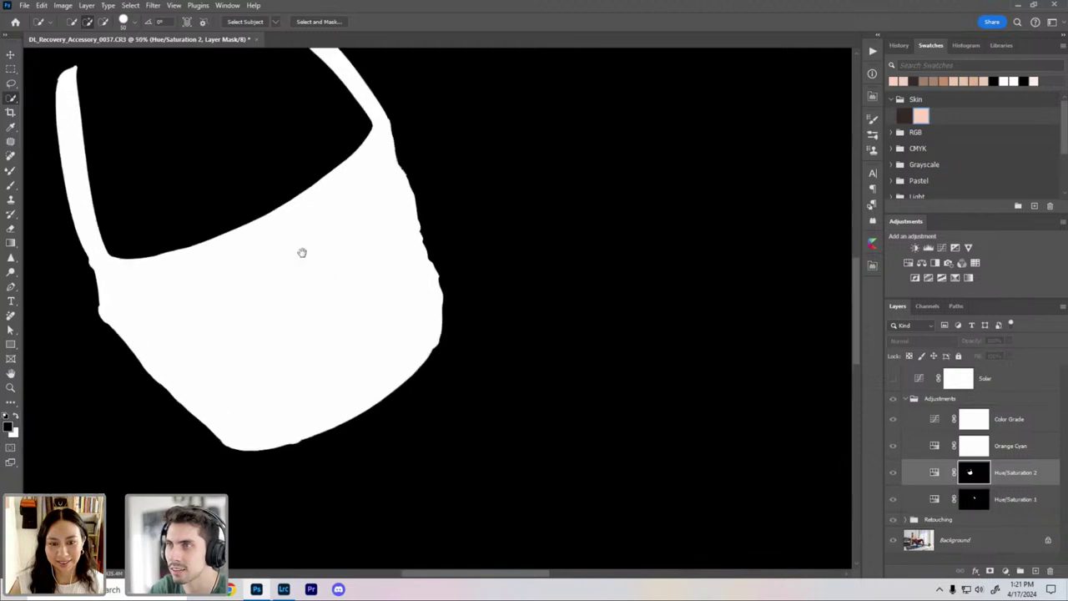
left_click_drag(507, 337, 503, 345)
key("ctrl+plus")
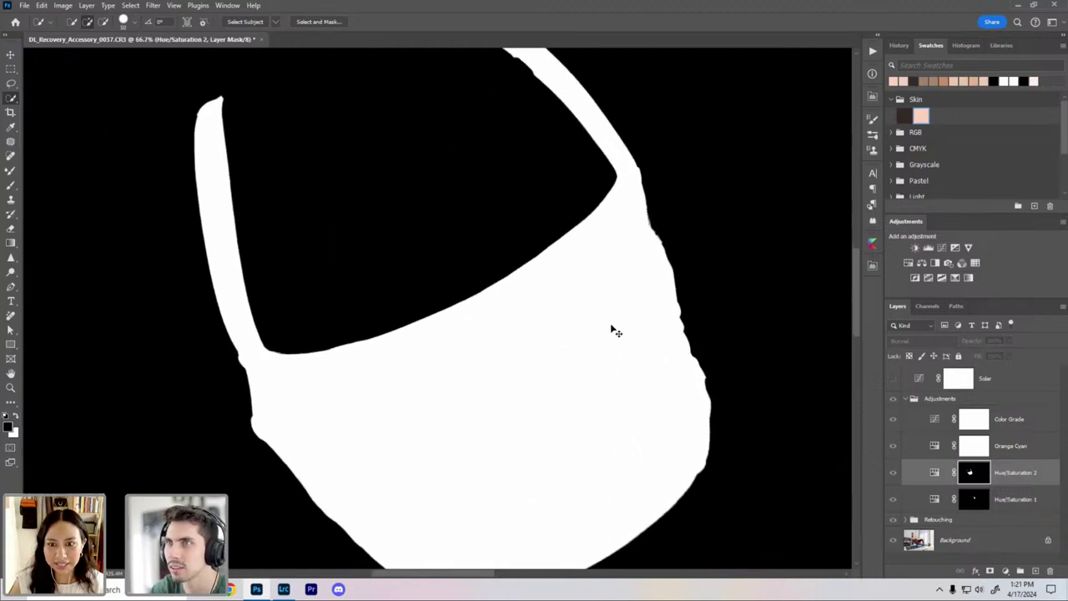
key("ctrl+minus")
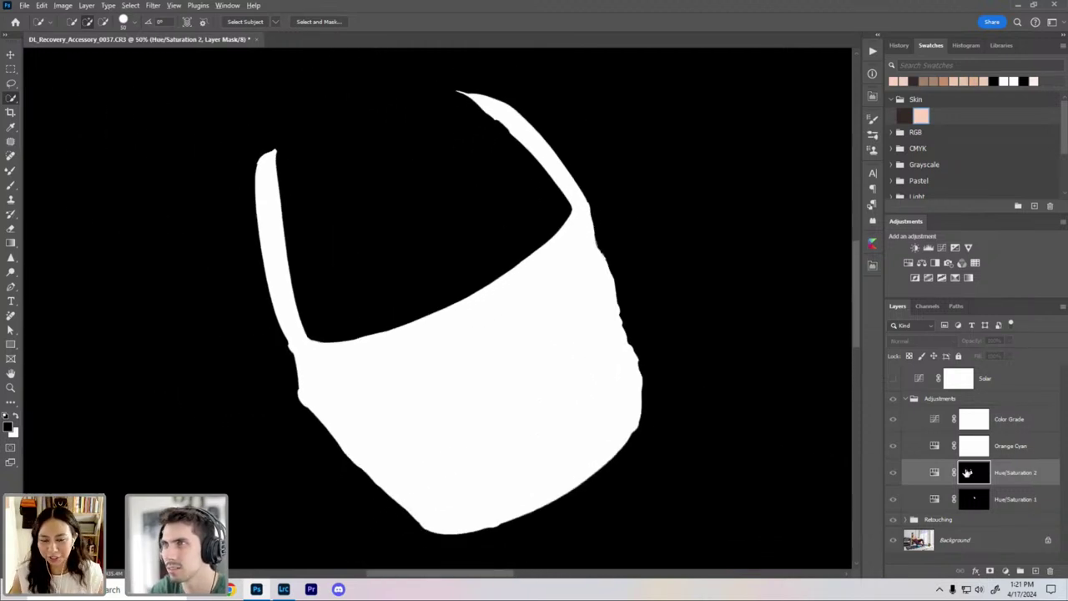
left_click(965, 472, "alt")
Step: Compare the photo with and without the sports top's Hue/Saturation adjustment, both close up and at full view
left_click(894, 474)
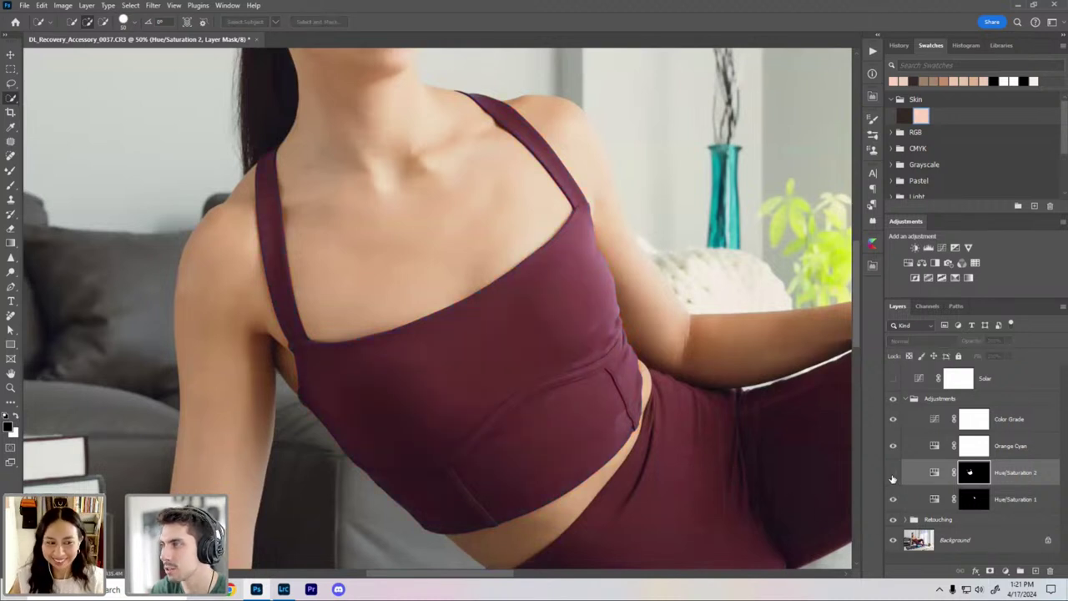
left_click(893, 474)
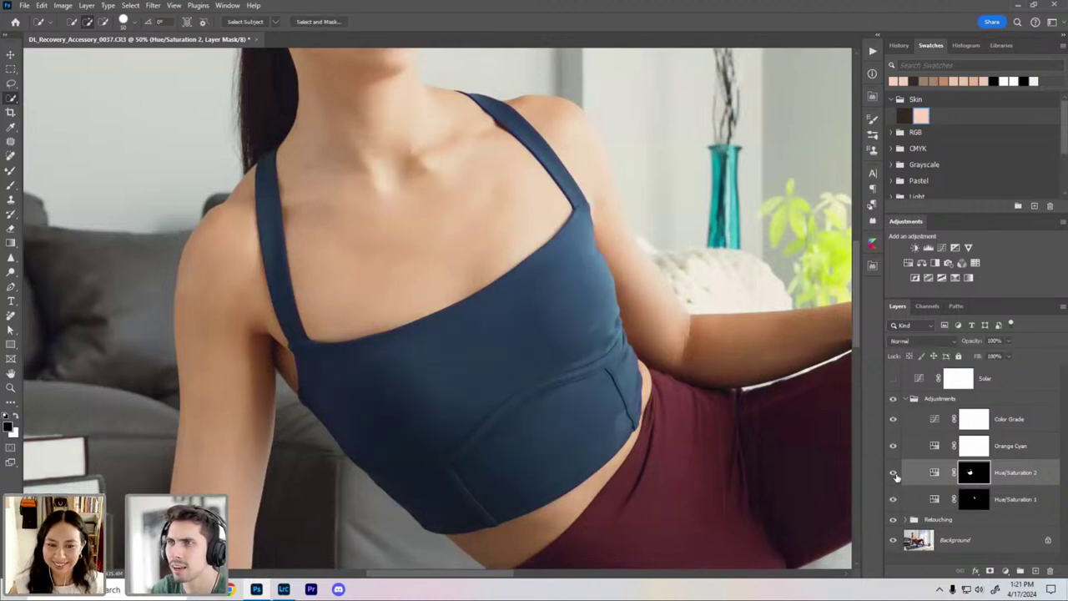
key("ctrl+0")
left_click(893, 474)
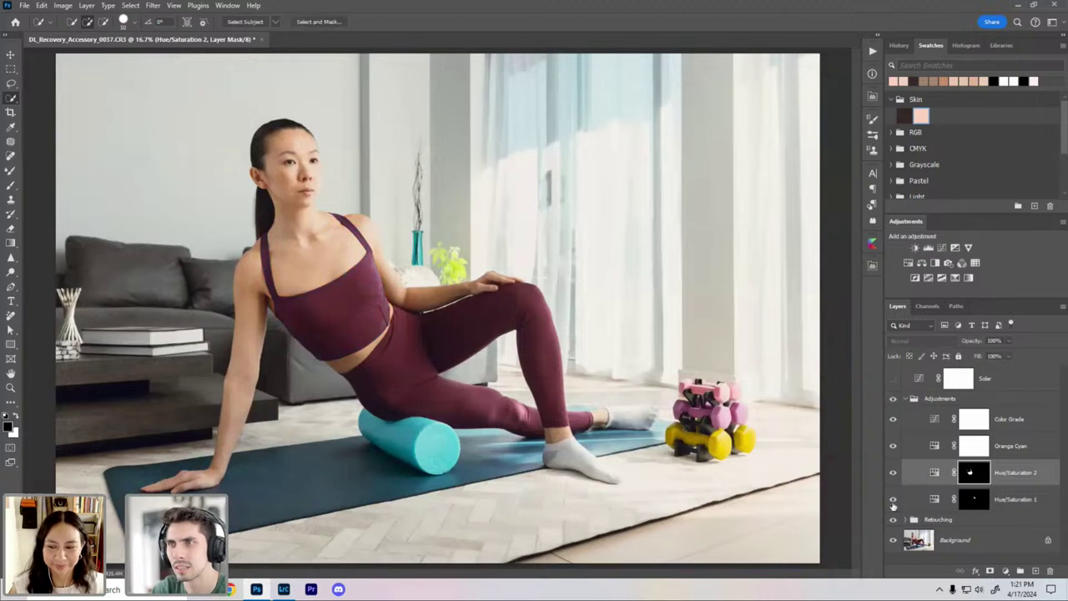
left_click(894, 472)
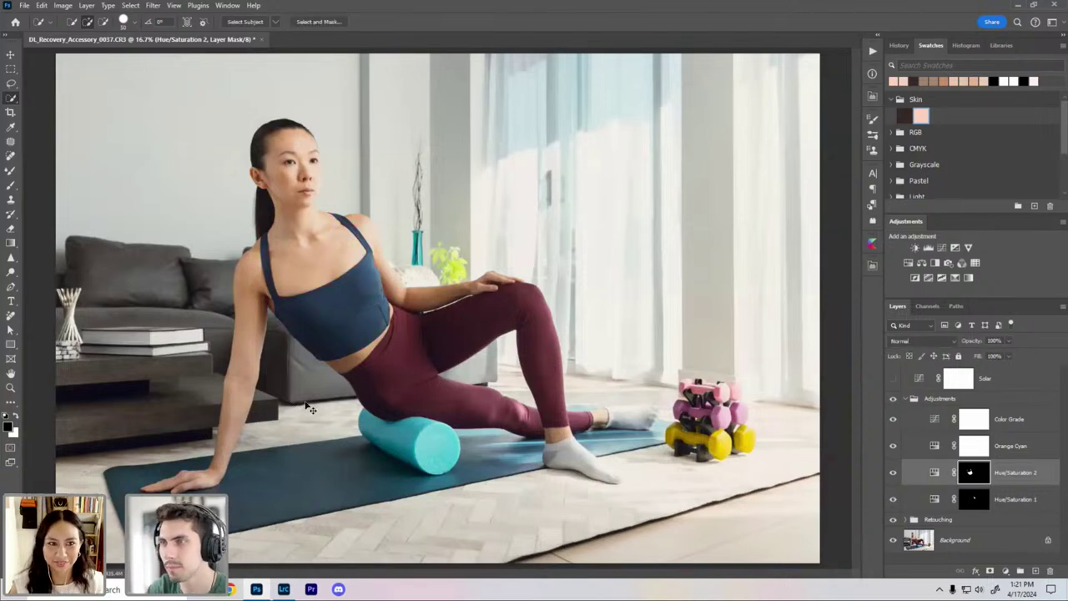
key("ctrl+plus")
key("ctrl+plus")
left_click_drag(361, 360, 403, 306)
scroll(401, 305, "down", 2)
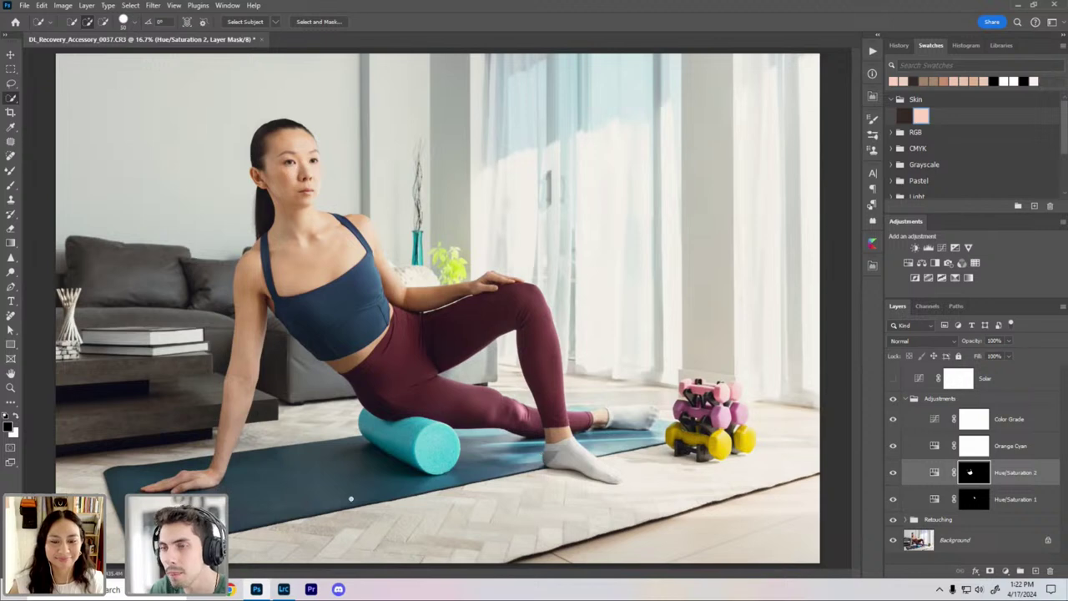
Step: Switch to Lightroom Classic, open the mat-rolling photo DL_Recovery_Accessory_0108.CR3 for editing in Photoshop, and return to Lightroom Classic
left_click(284, 589)
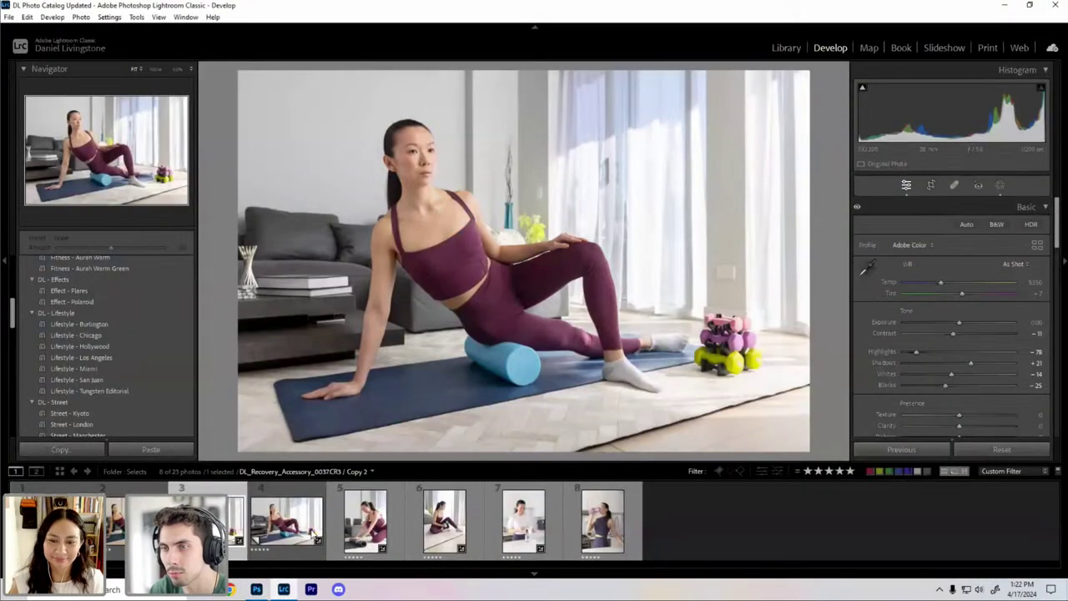
left_click(372, 528)
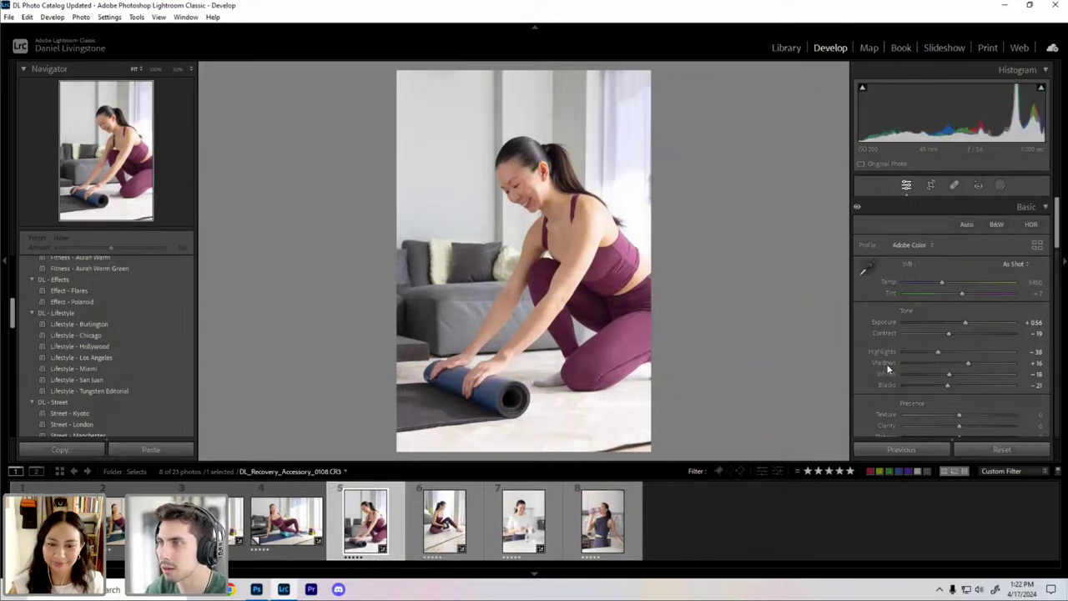
right_click(377, 532)
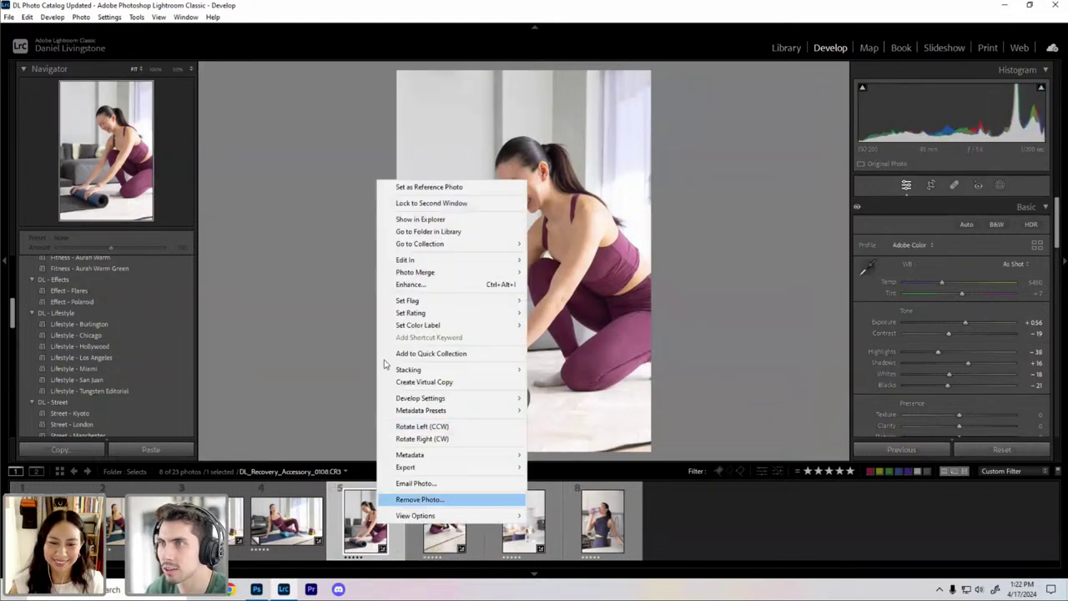
mouse_move(501, 260)
left_click(568, 262)
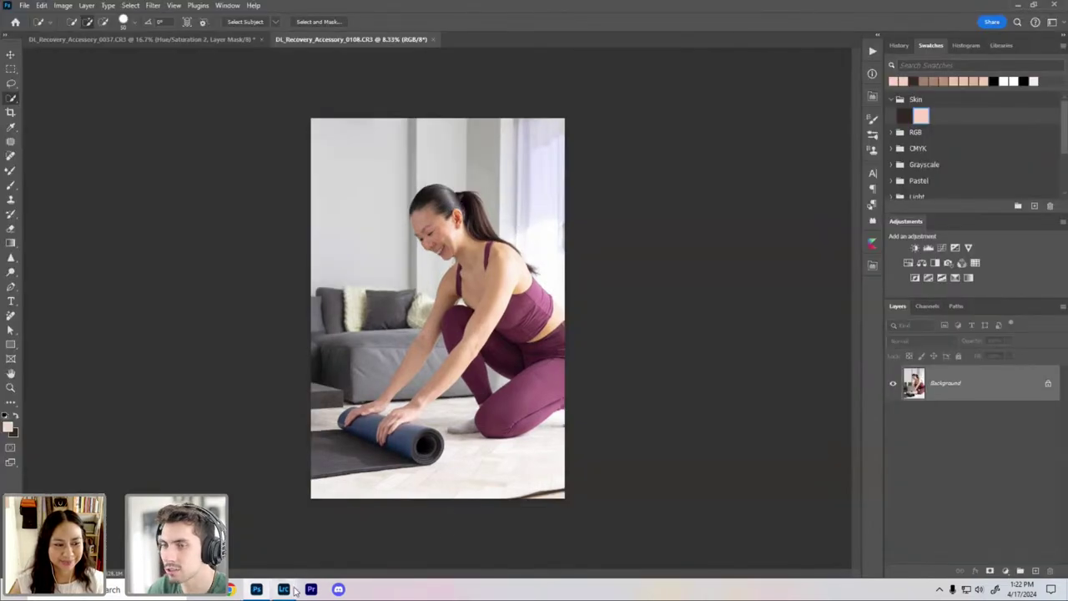
left_click(284, 588)
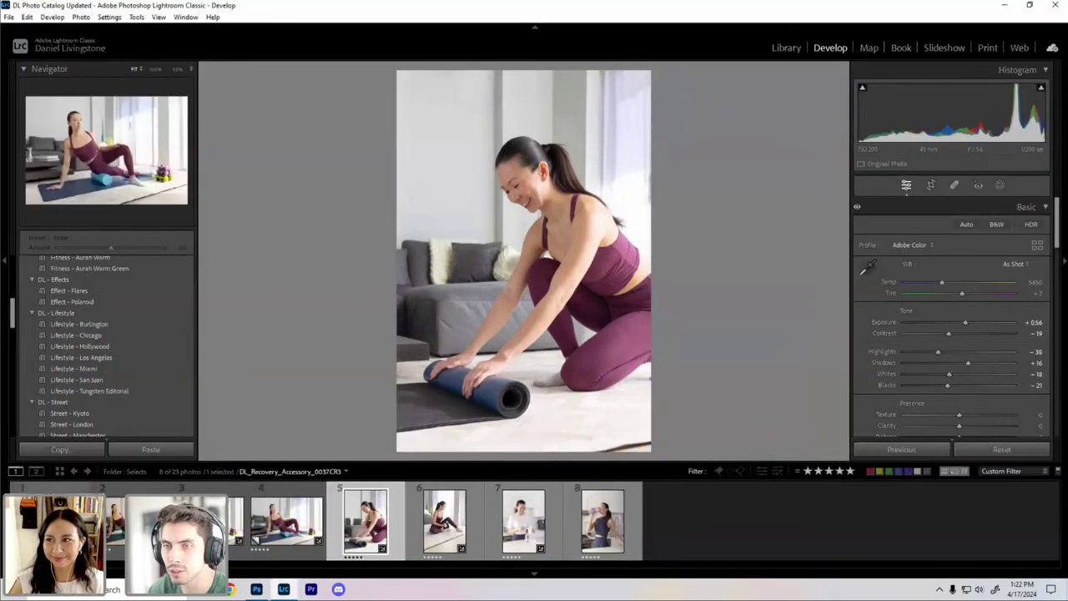
Step: Copy all develop settings from the foam-roller photo DL_Recovery_Accessory_0037.CR3, paste them onto the mat-rolling photo DL_Recovery_Accessory_0108.CR3, and check the face close up
right_click(52, 527)
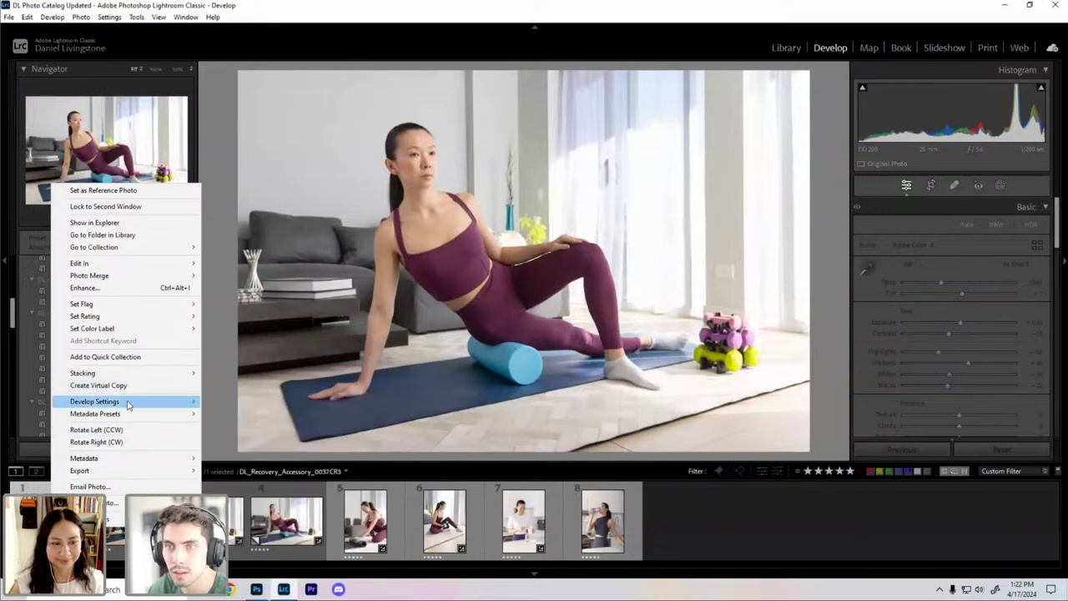
mouse_move(129, 405)
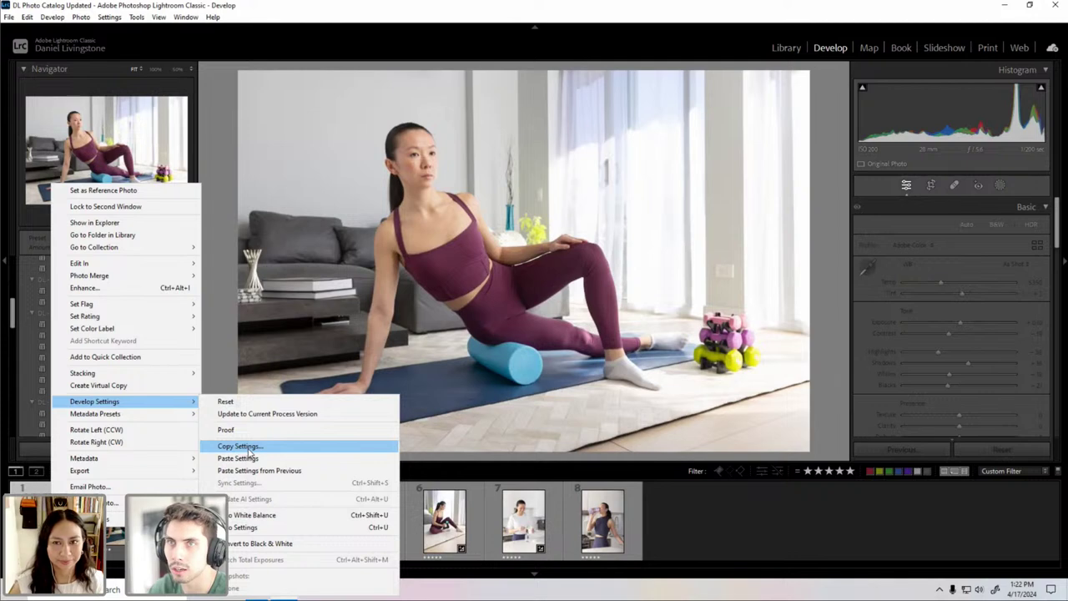
left_click(291, 326)
left_click(370, 524)
right_click(369, 521)
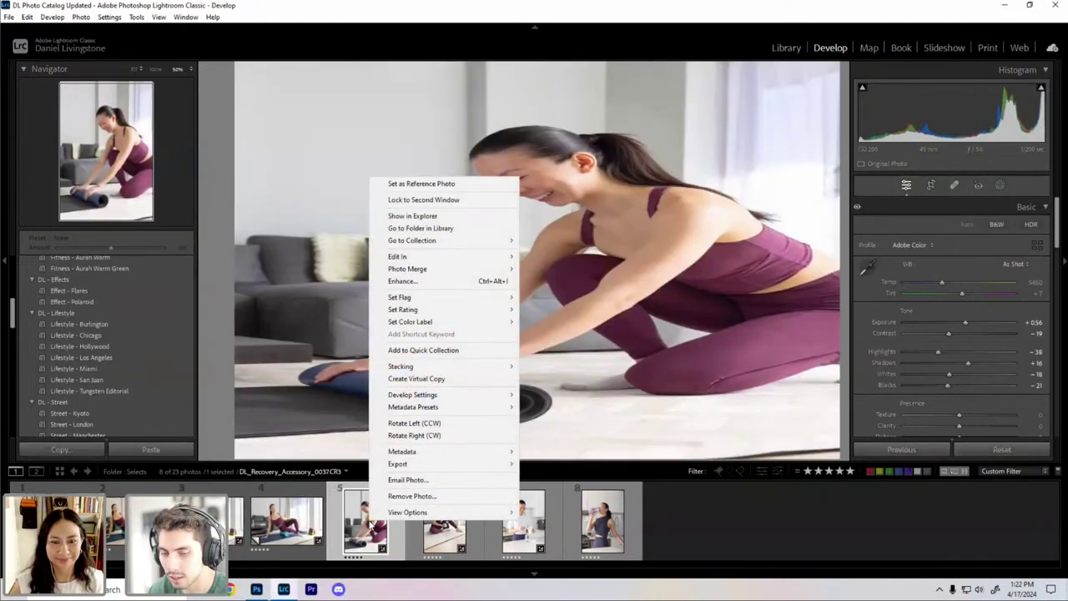
mouse_move(413, 456)
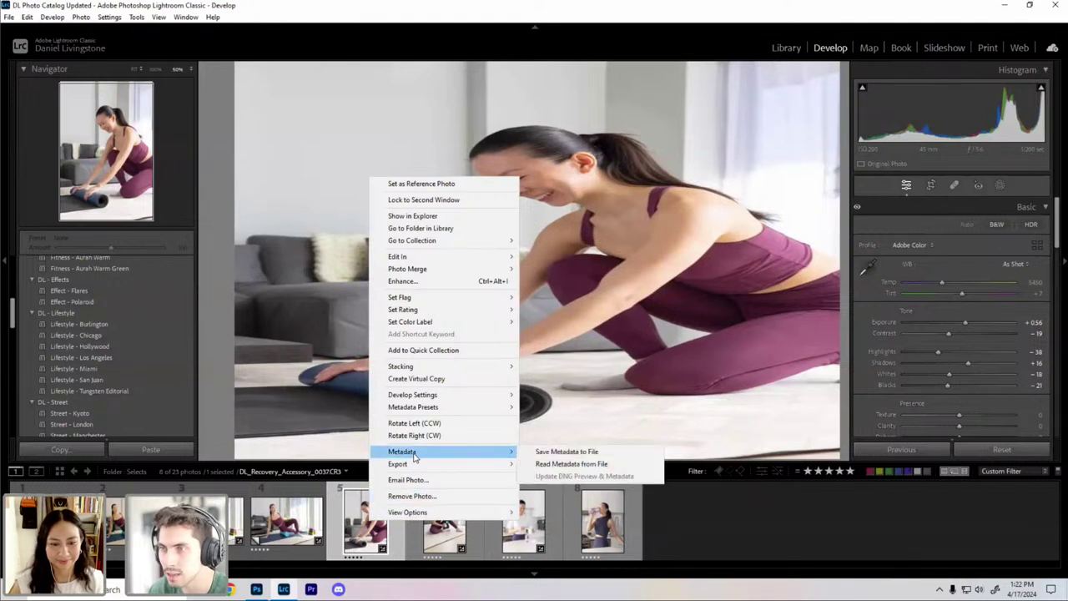
mouse_move(418, 398)
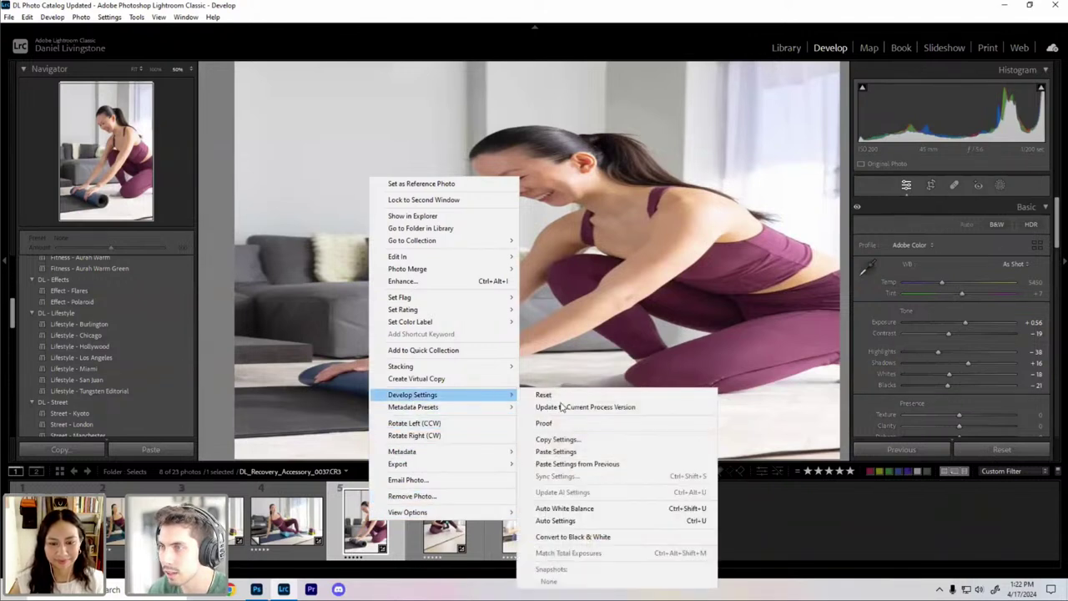
left_click(563, 452)
left_click(489, 302)
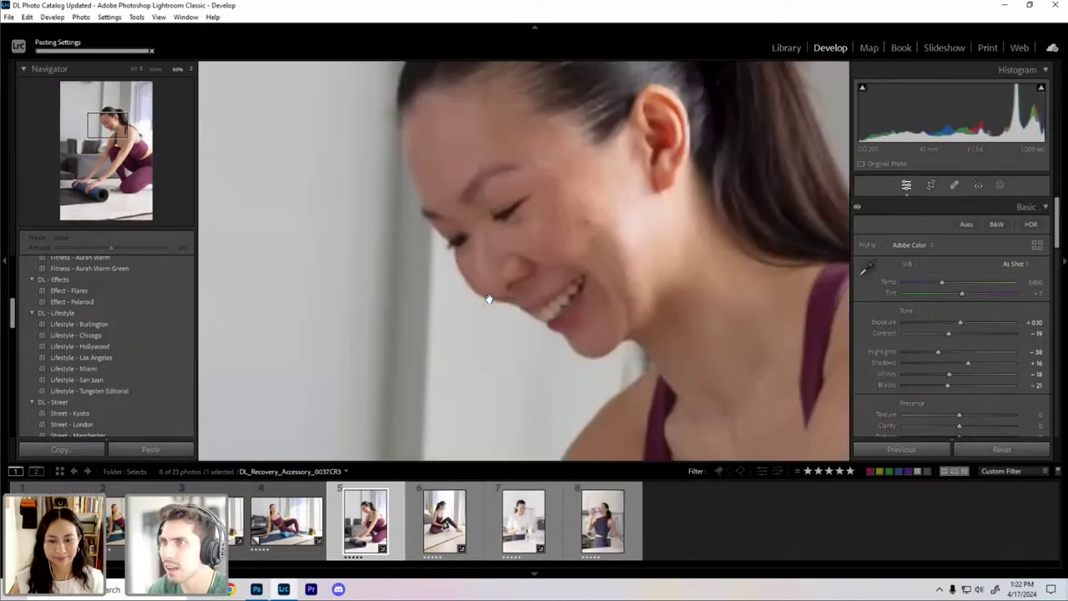
left_click(551, 294)
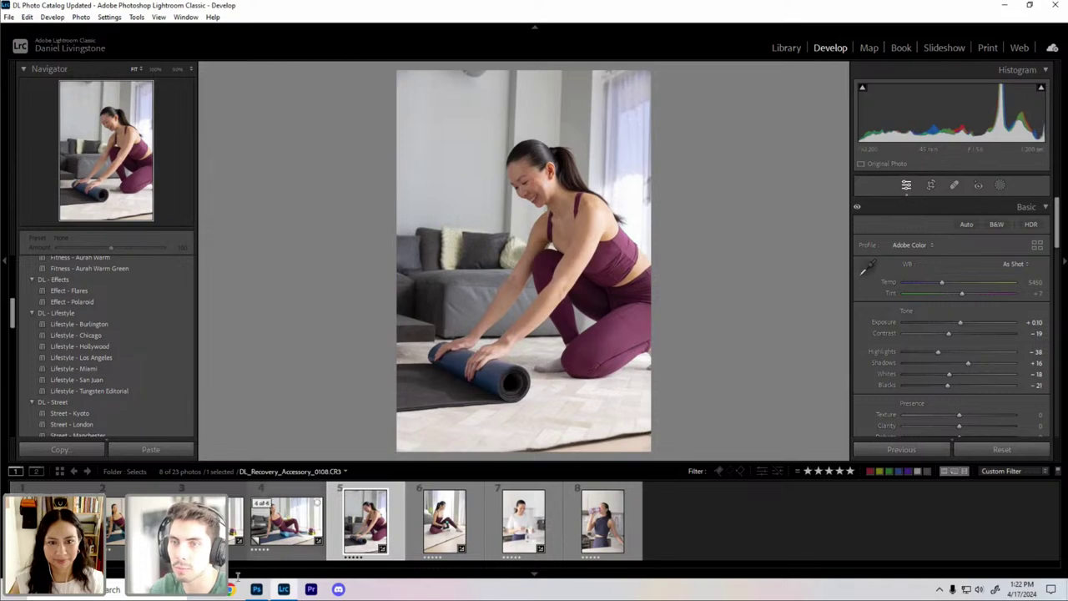
Step: Review which develop settings can be copied from the foam-roller photo, without copying them
left_click(111, 532)
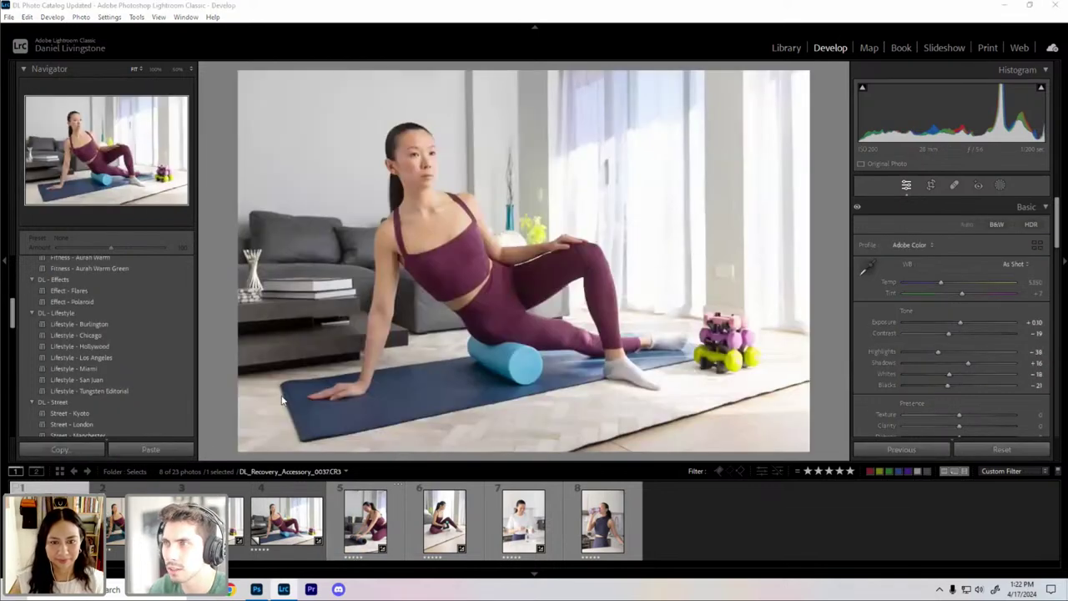
key("ctrl+shift+c")
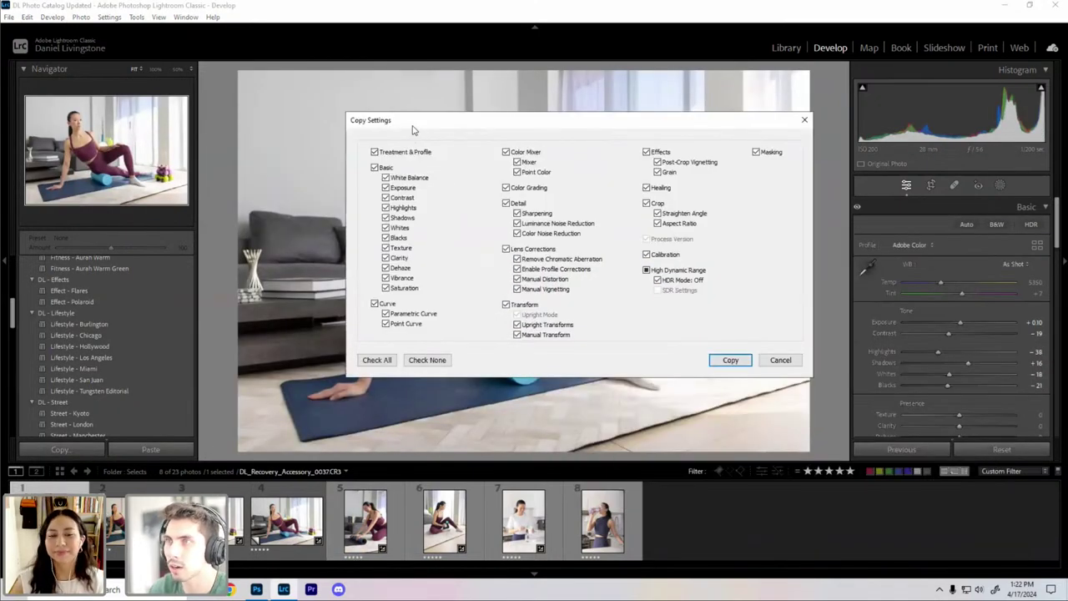
left_click_drag(410, 125, 454, 123)
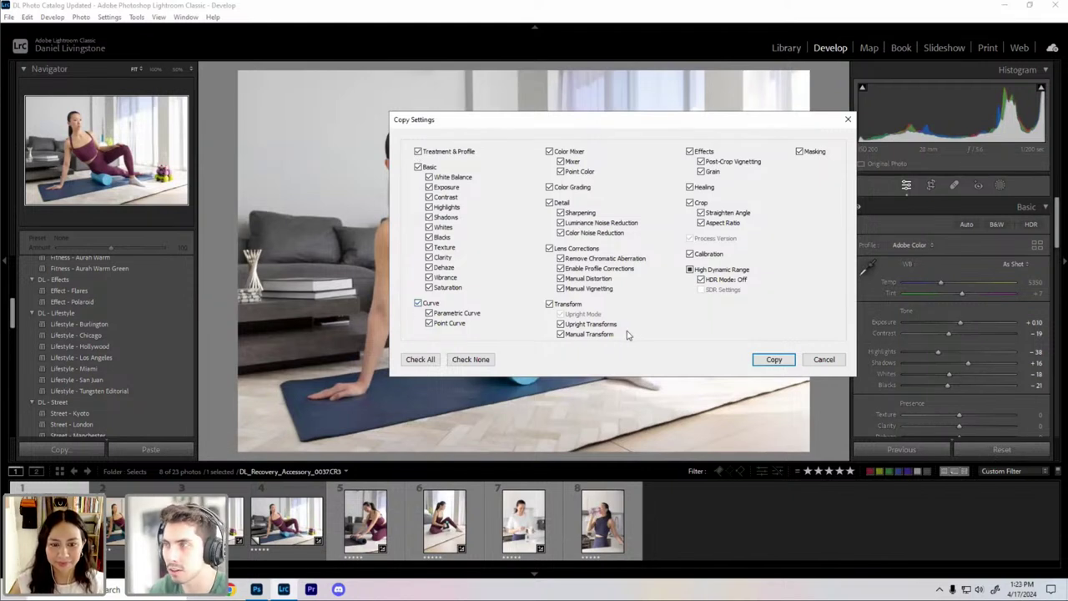
left_click(823, 359)
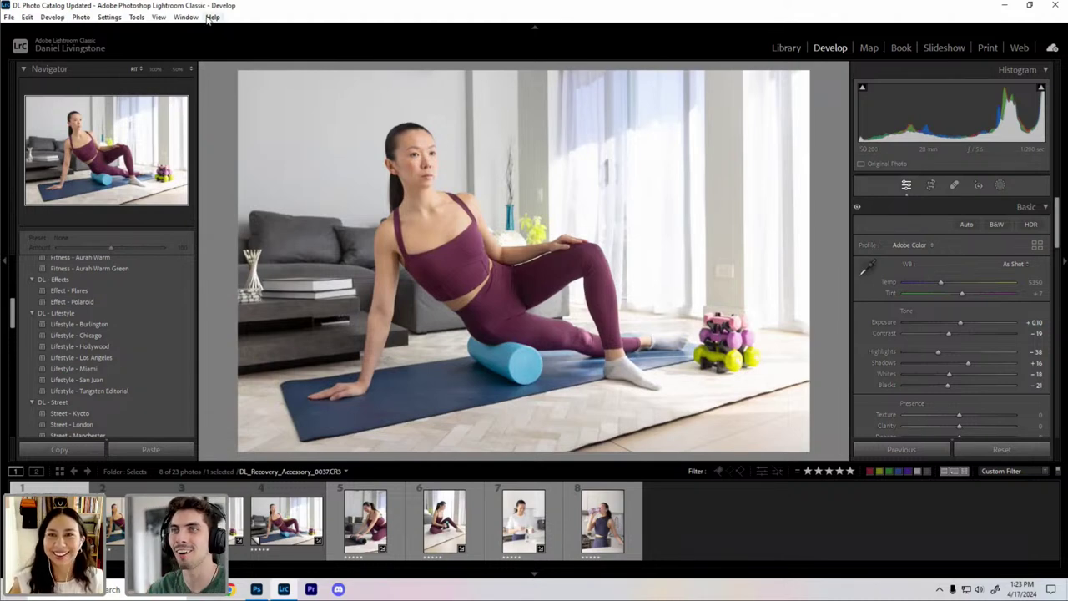
Step: Compare the look and basic adjustments of the mat-rolling and foam-roller photos, and view the massage-gun photo and the one after it
left_click(360, 521)
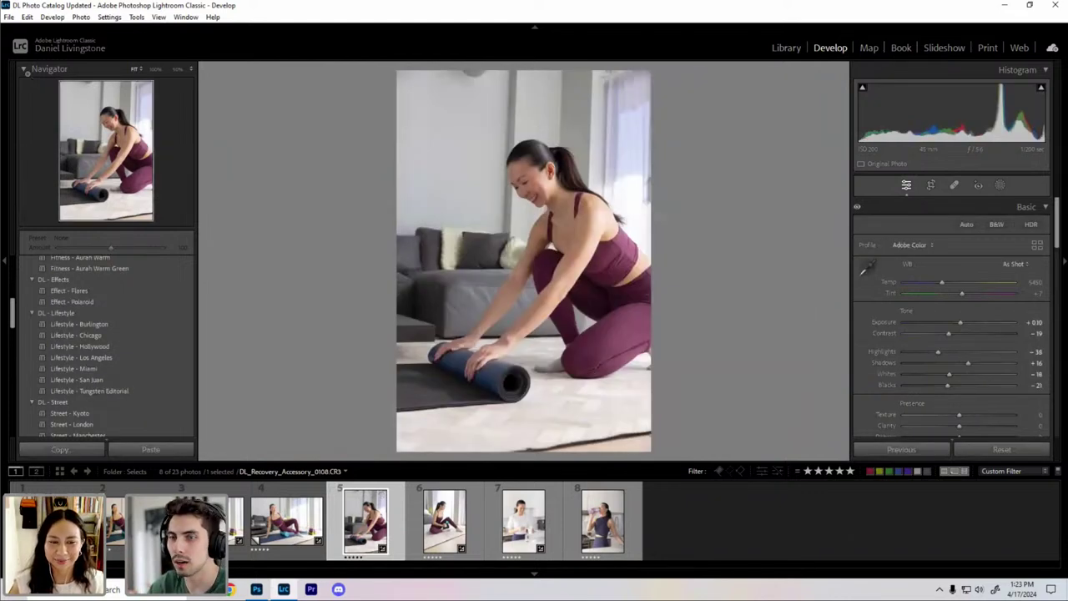
left_click(47, 519)
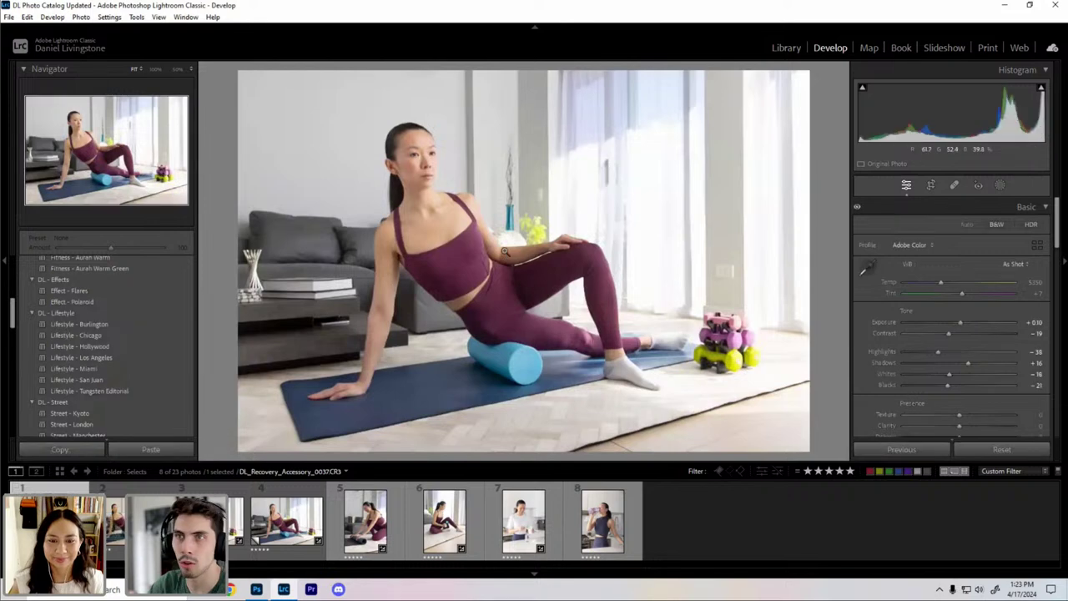
scroll(951, 329, "down", 3)
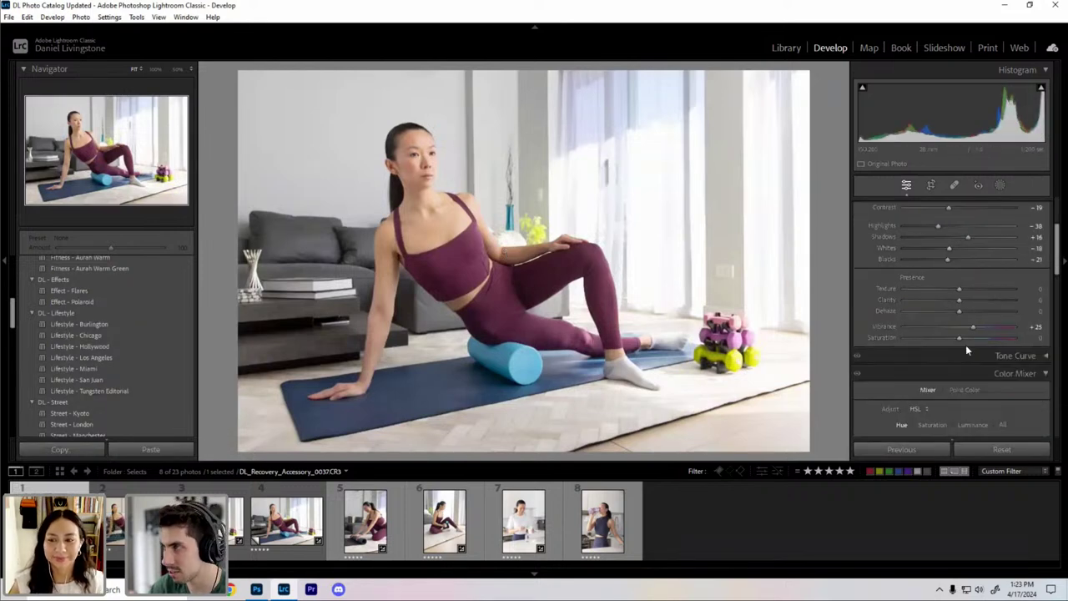
scroll(966, 354, "up", 3)
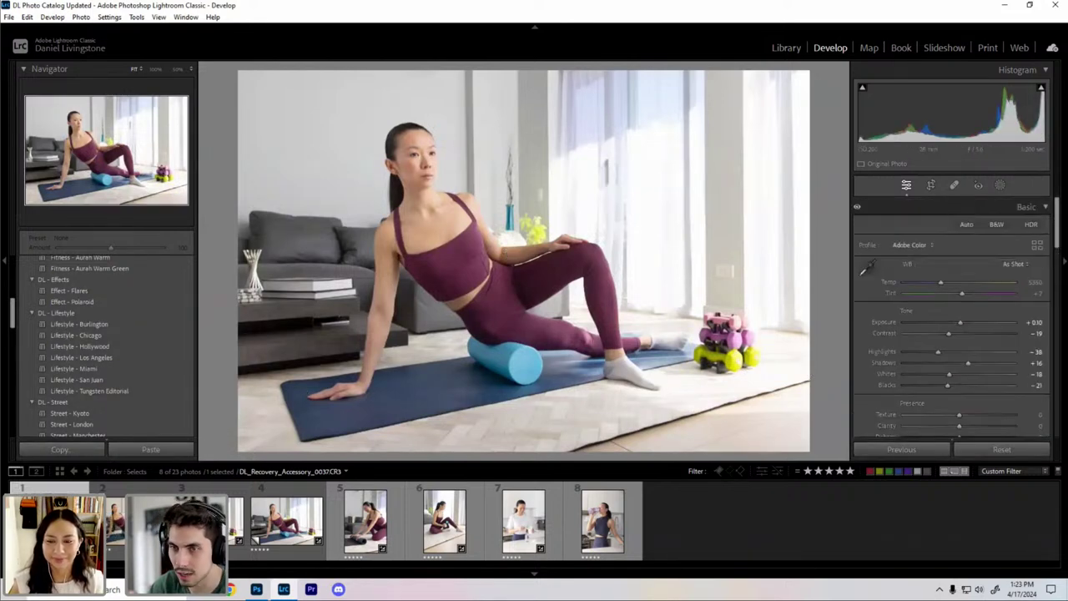
left_click(365, 522)
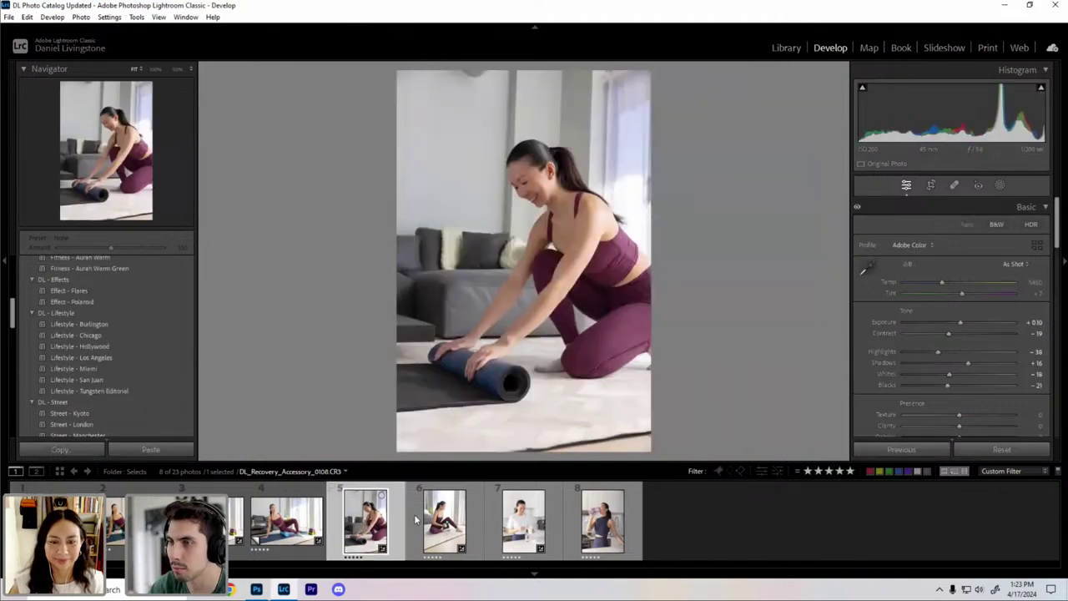
left_click(449, 519)
left_click(516, 527)
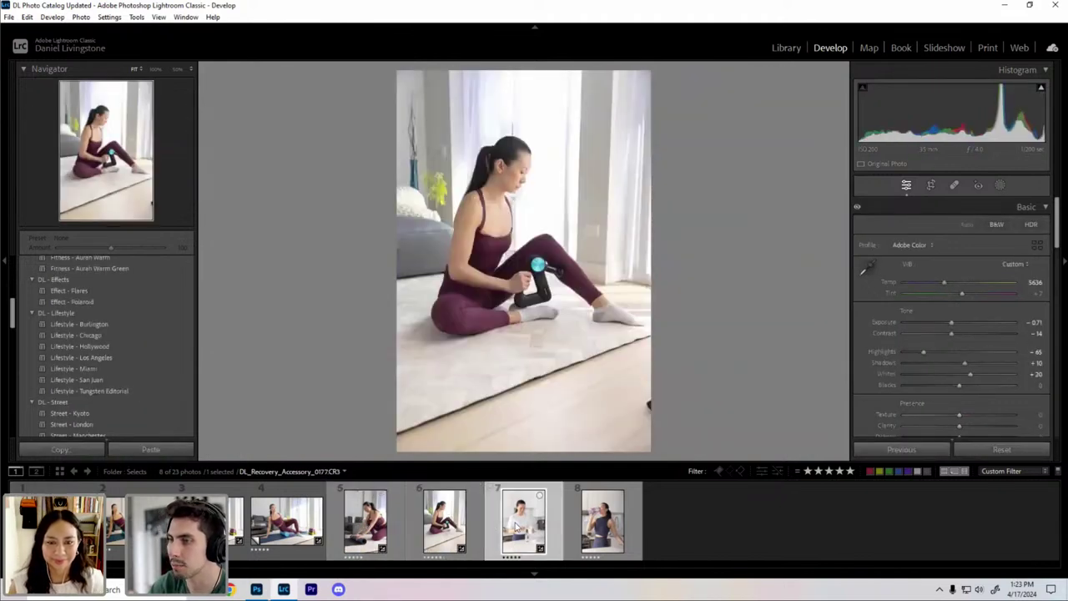
Step: Switch to Photoshop, look over the layers of the foam-roller document, and return to the DL_Recovery_Accessory_0108.CR3 document
left_click(257, 589)
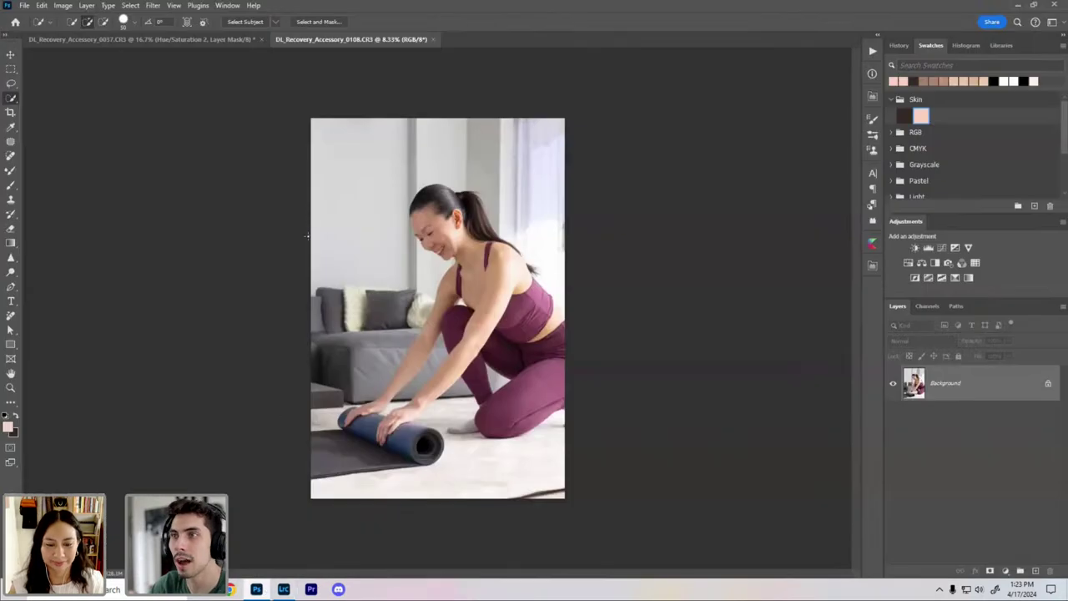
left_click(219, 38)
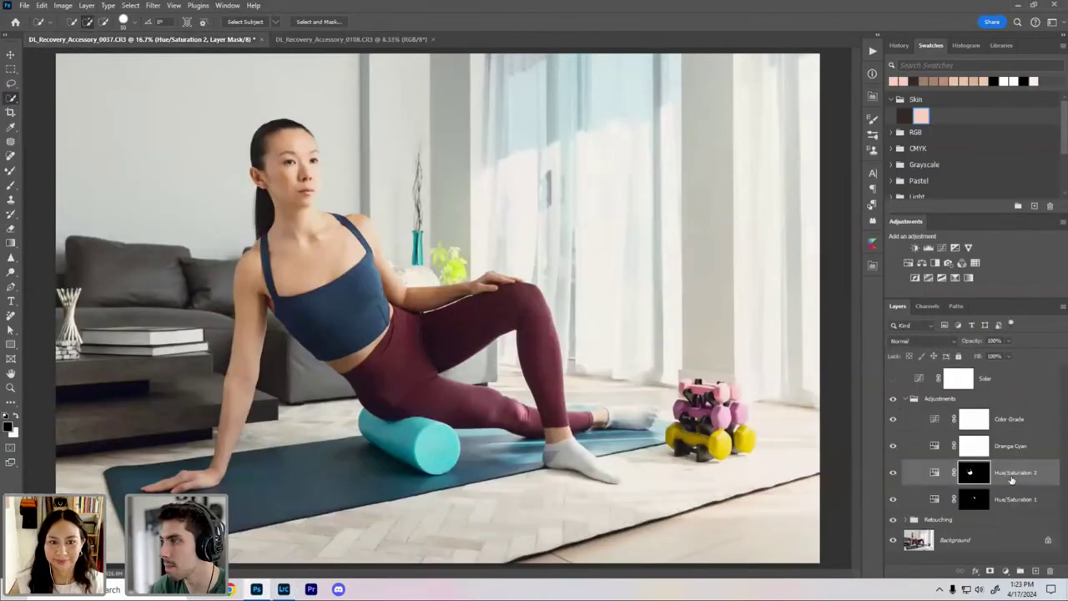
left_click(350, 39)
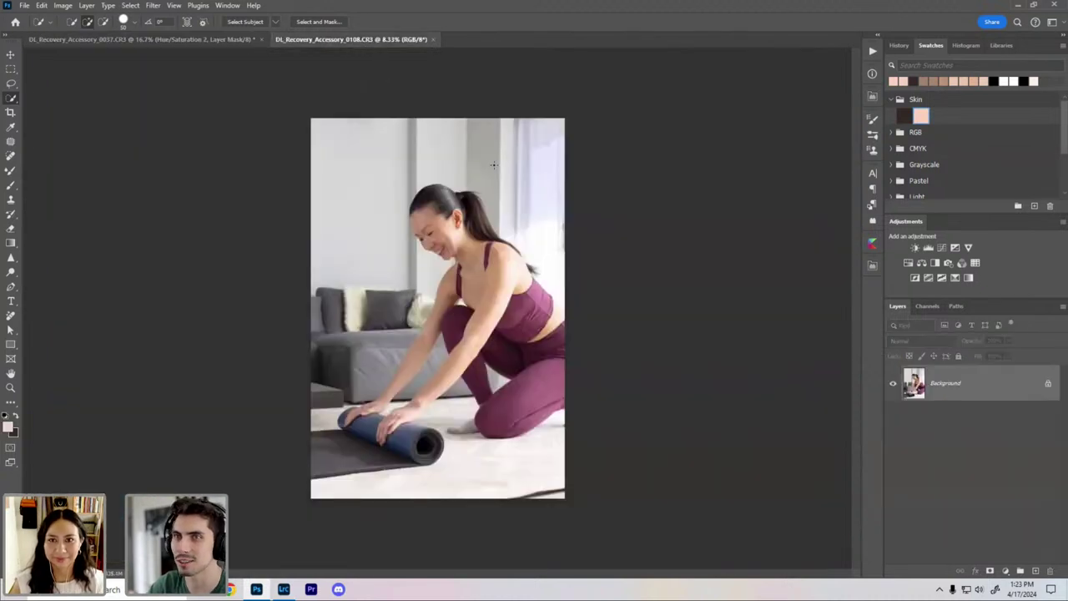
Step: Duplicate the mat-rolling photo's Background layer twice, hide the upper copy, and make the lower copy active
mouse_move(943, 395)
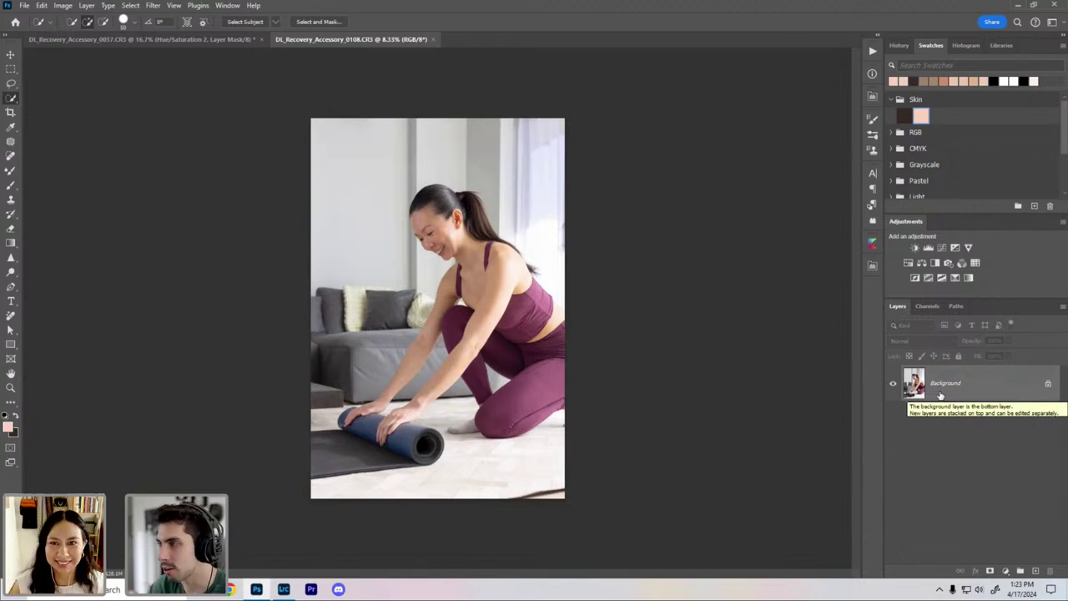
key("ctrl+j")
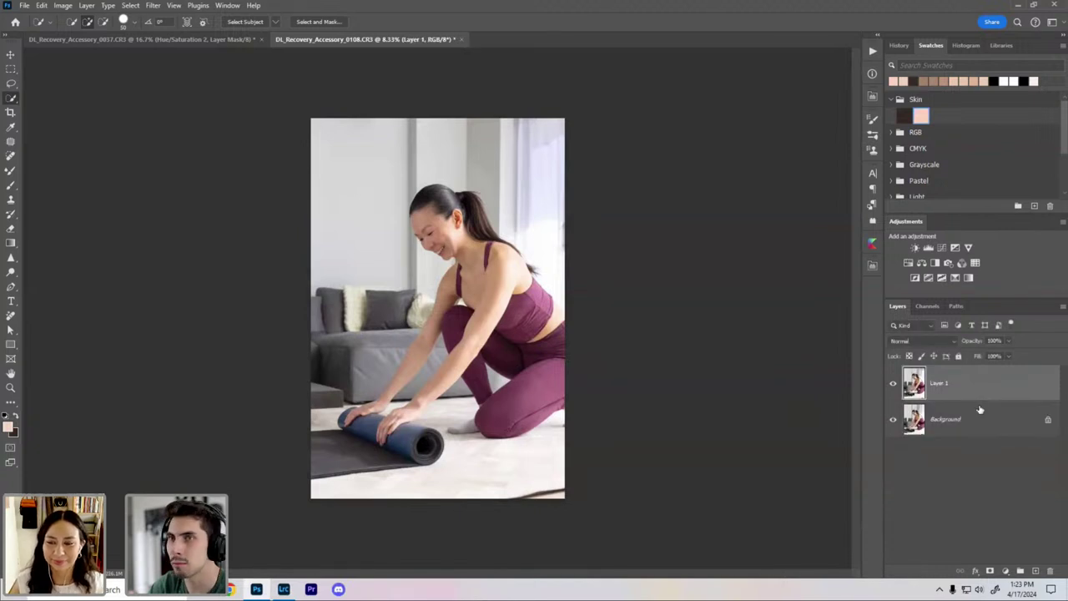
key("ctrl+j")
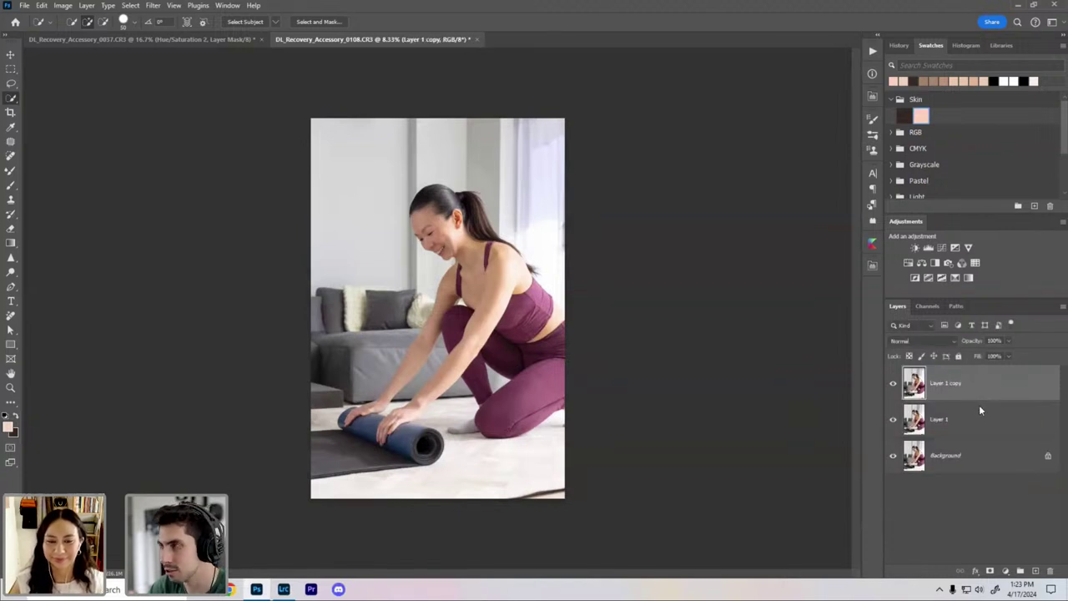
right_click(991, 453)
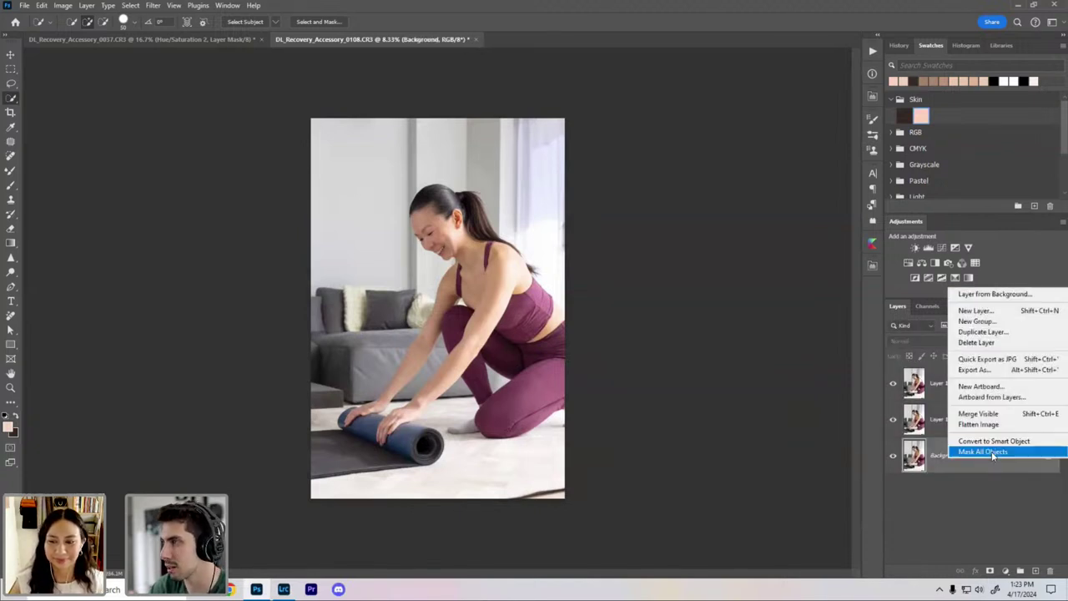
left_click(947, 468)
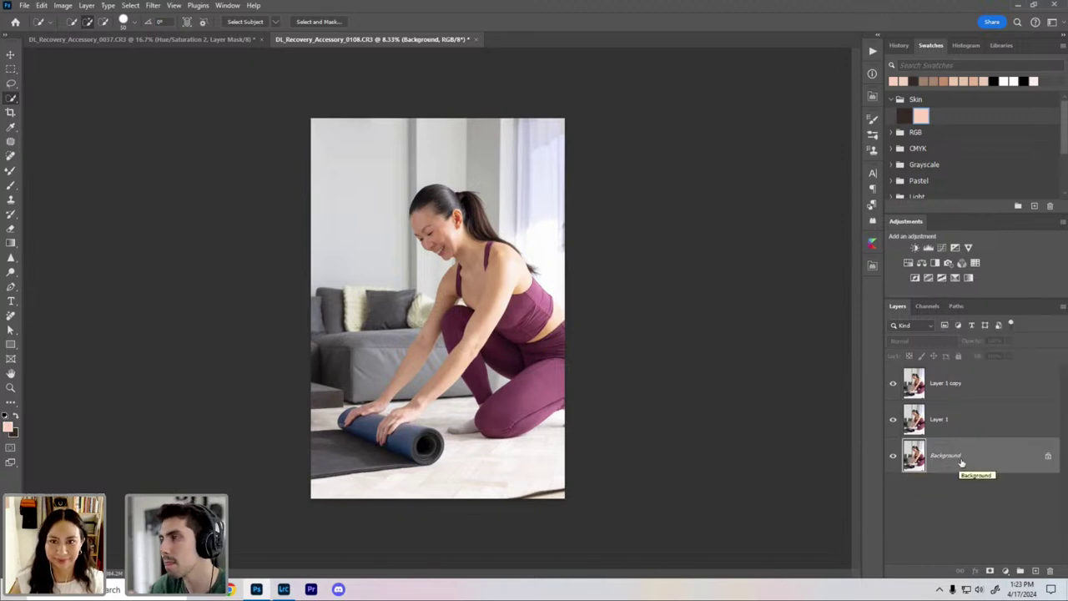
left_click(951, 419)
left_click(892, 383)
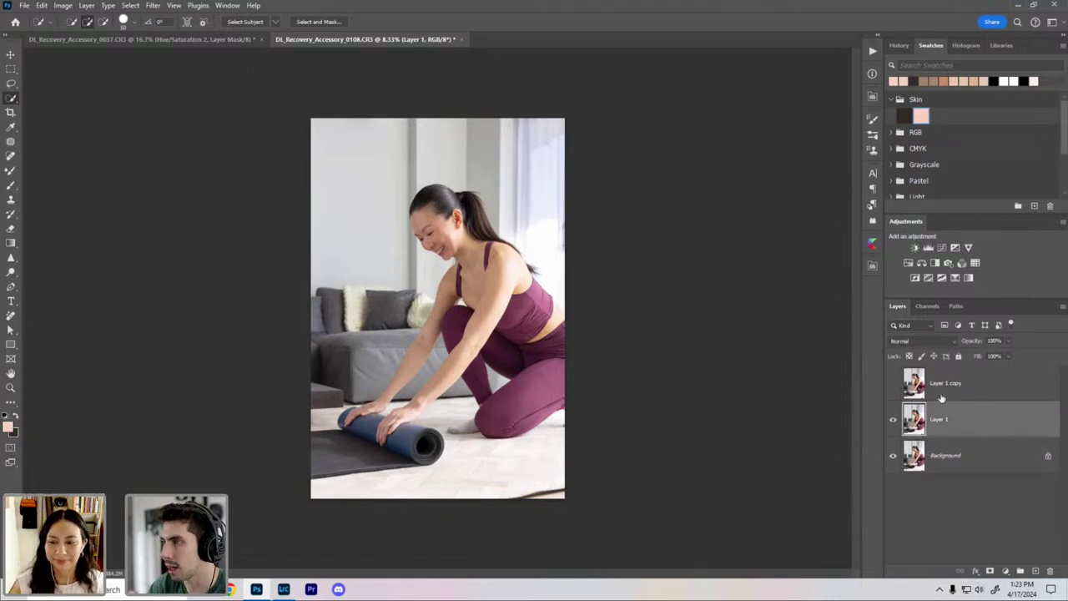
Step: Apply a Gaussian Blur with a radius of 8 pixels to Layer 1, judging the skin texture on the face close up
left_click(153, 5)
mouse_move(203, 147)
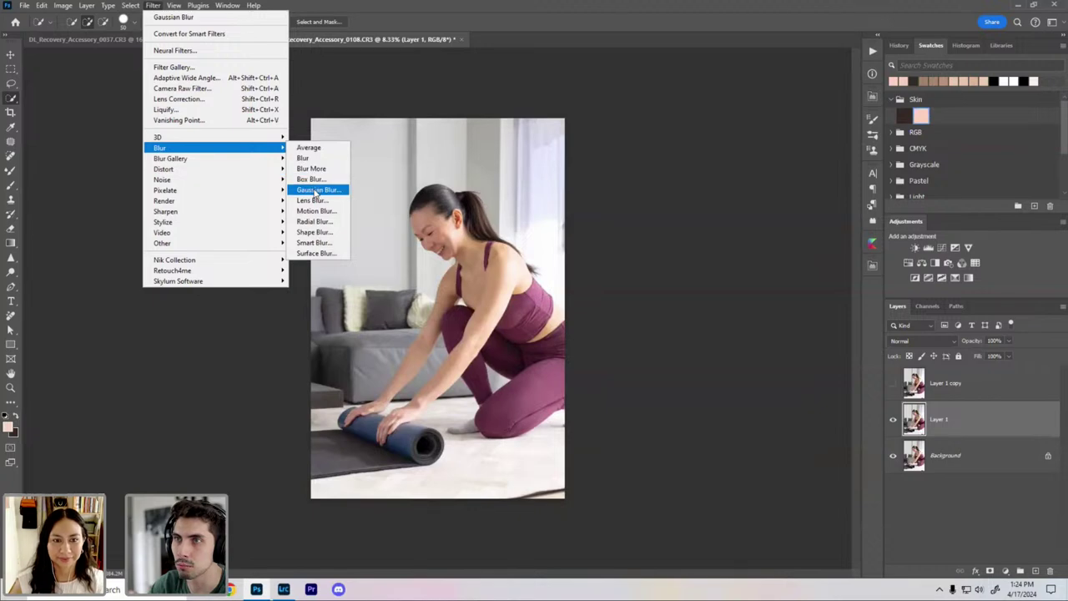
left_click(317, 190)
key("ctrl+plus")
key("ctrl+plus")
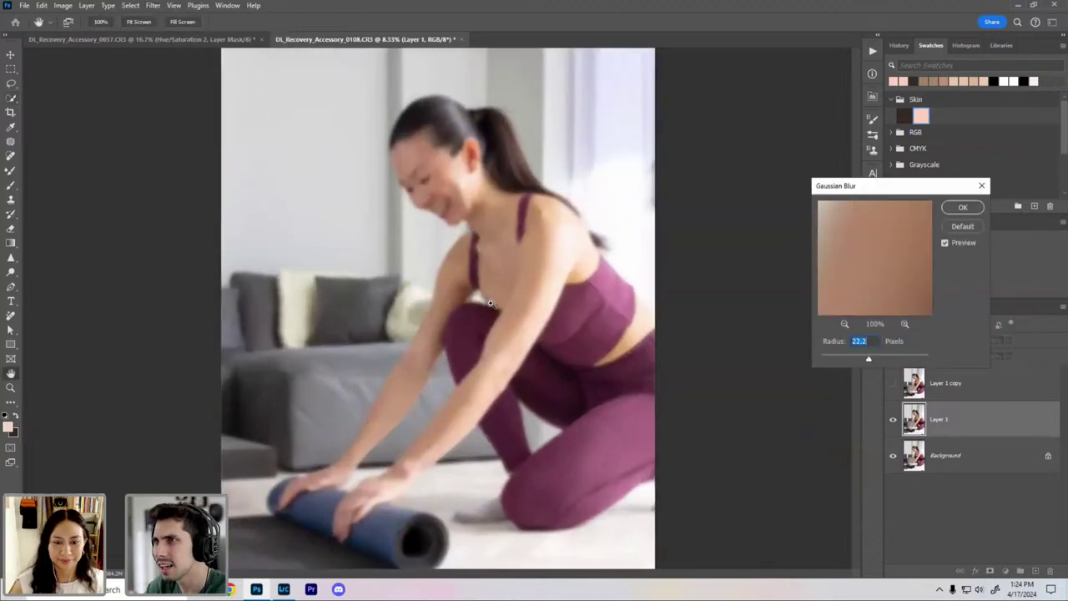
key("ctrl+plus")
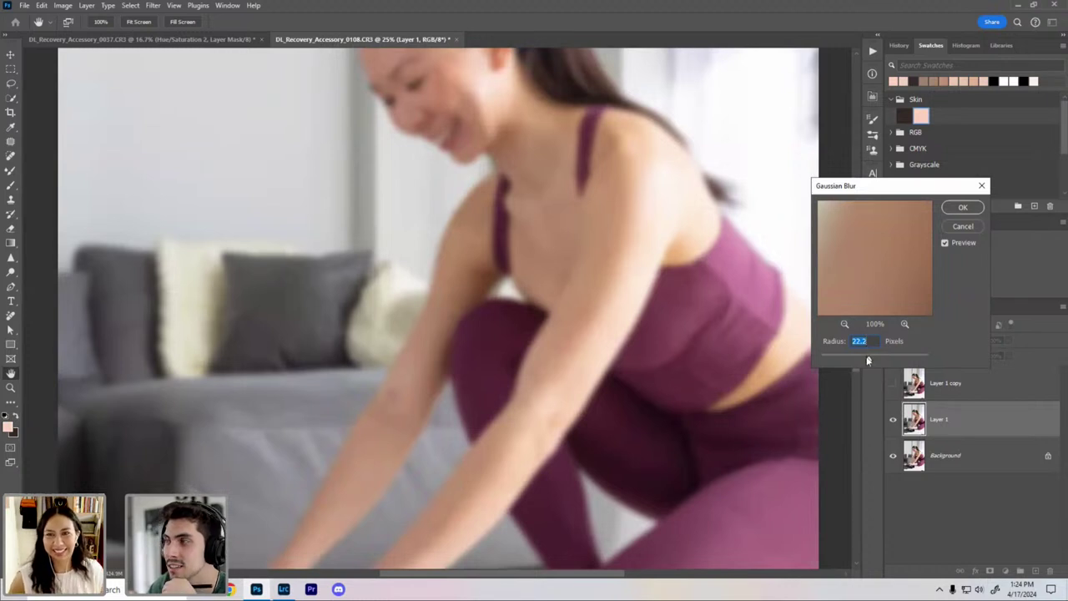
left_click_drag(867, 361, 846, 364)
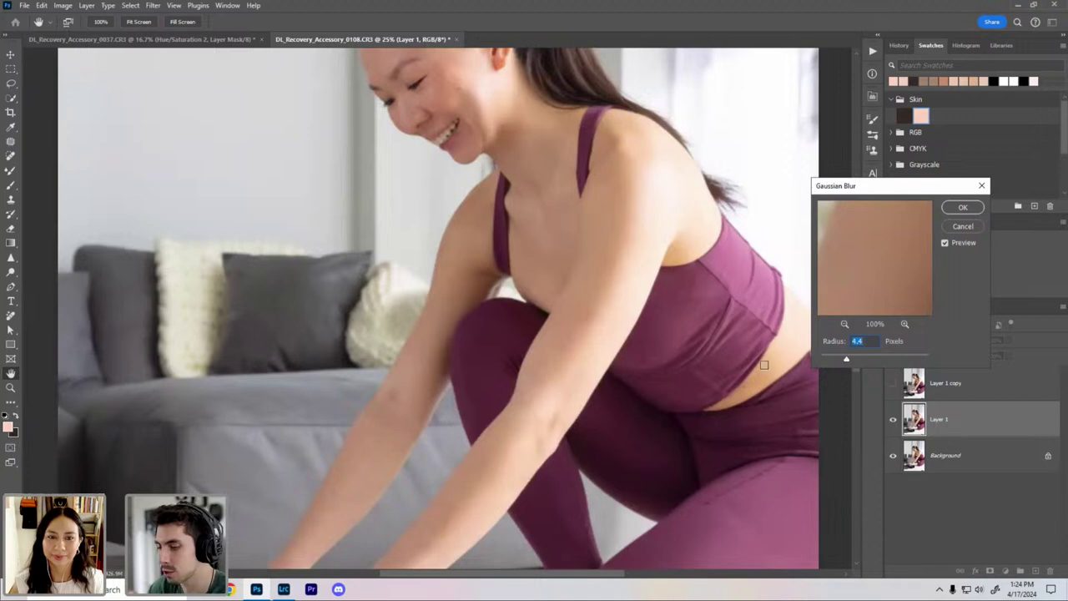
key("ctrl+plus")
key("ctrl+plus")
left_click_drag(493, 191, 481, 384)
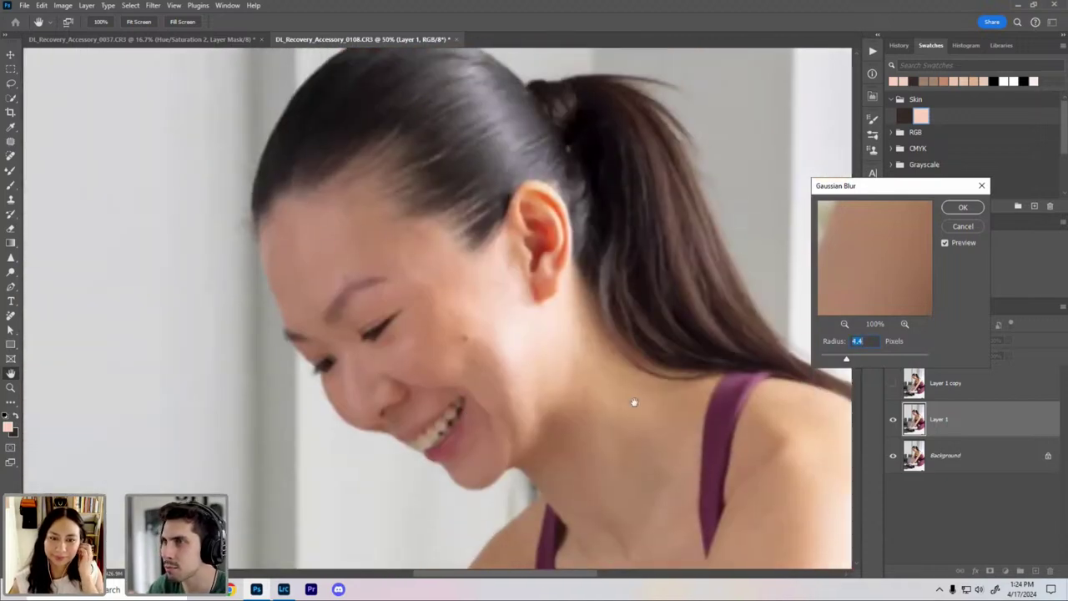
mouse_move(828, 367)
left_mouse_down()
mouse_move(807, 357)
mouse_move(845, 364)
left_mouse_up()
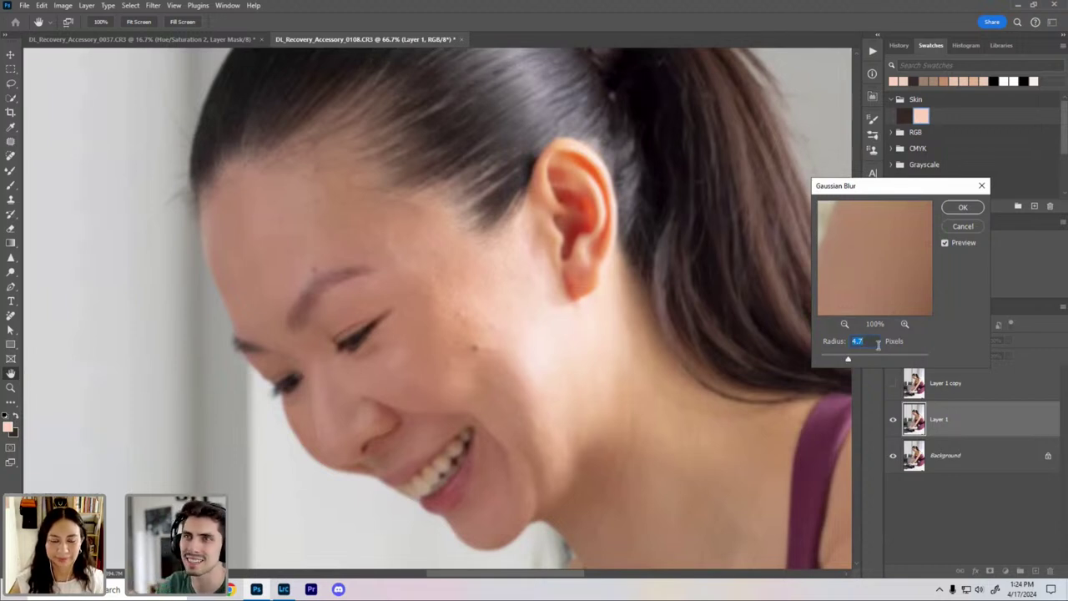
type("8")
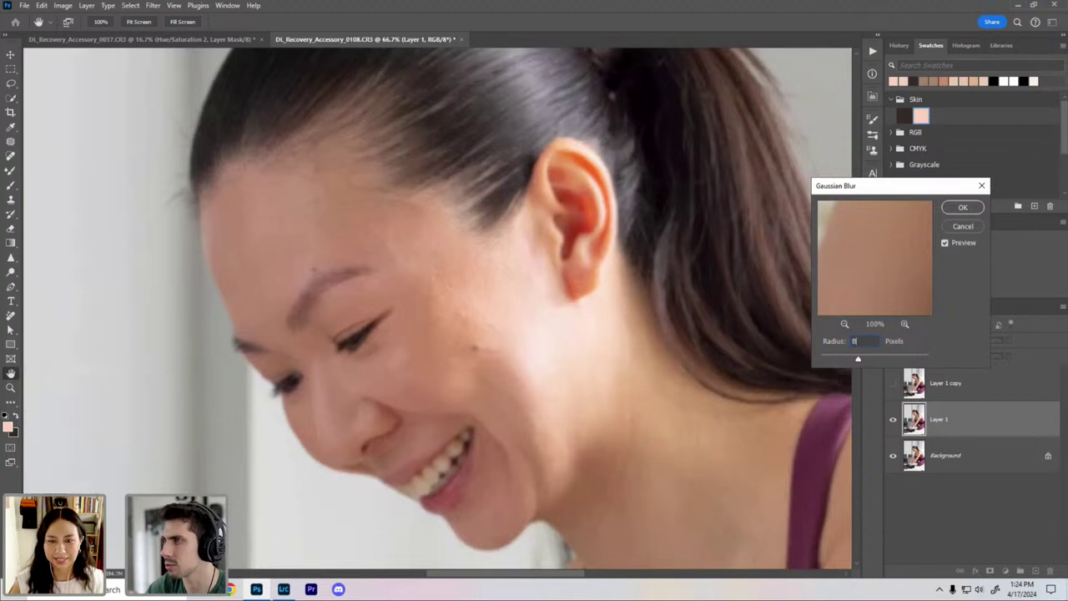
key("Return")
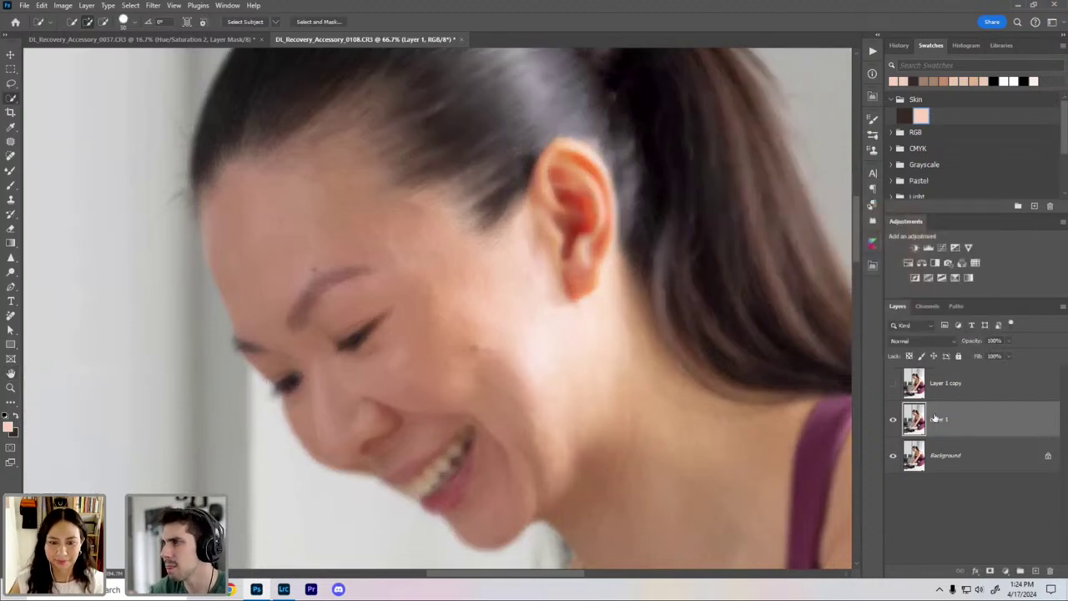
Step: Rename the blurred Layer 1 as "Low Frequency - Tone"
double_click(939, 420)
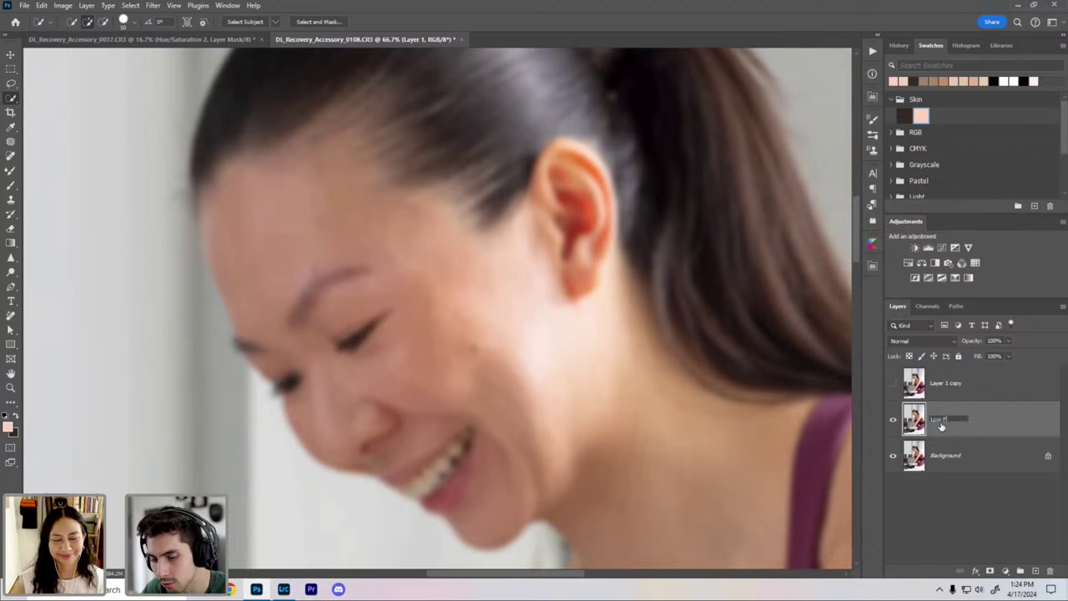
type("Low Frequency")
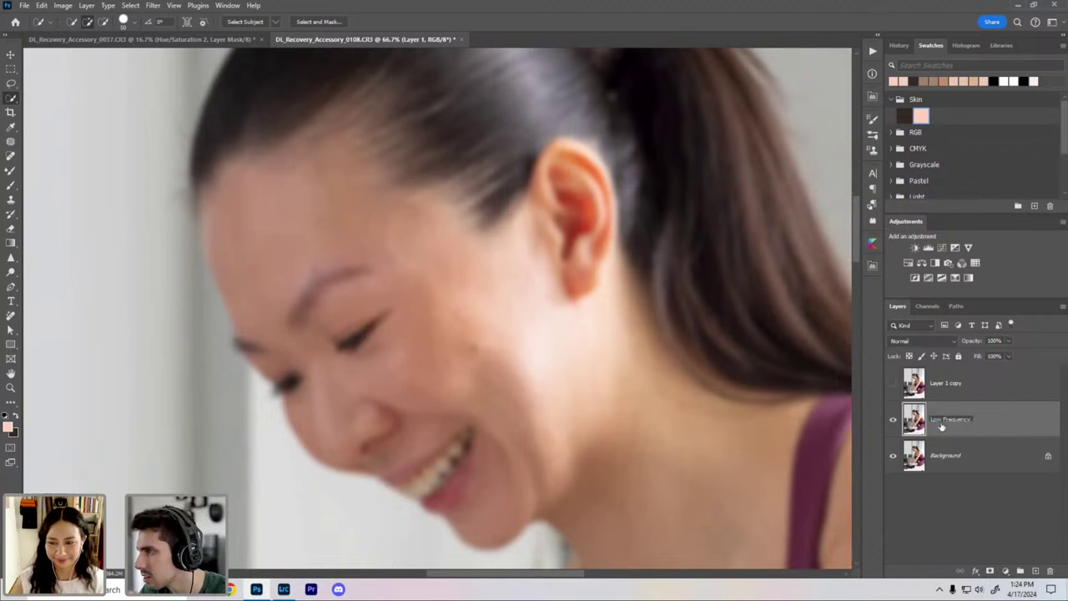
type(" - Tone")
key("Return")
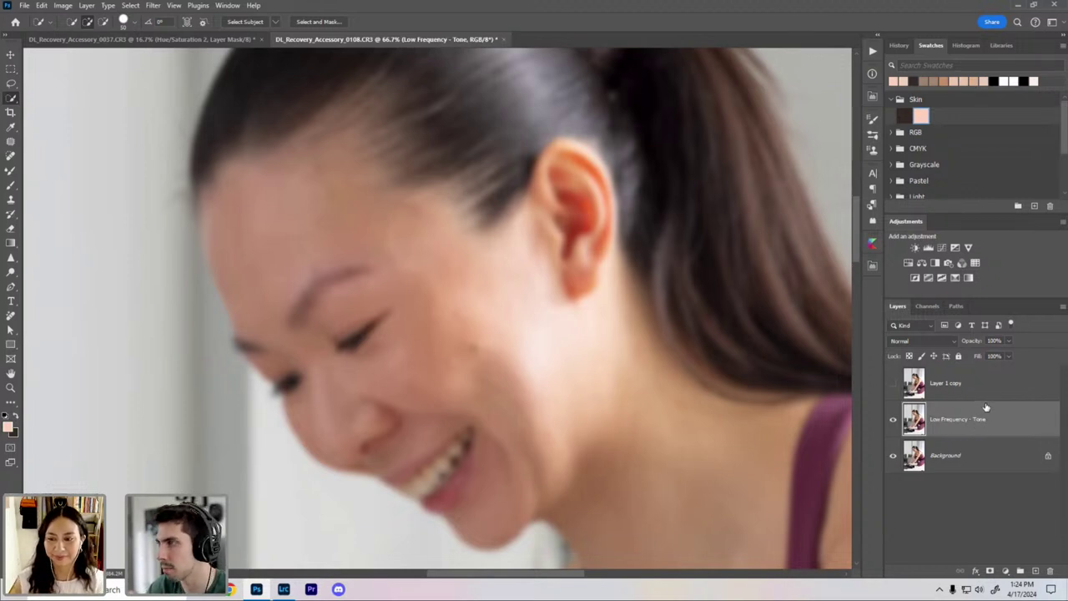
Step: Rename Layer 1 copy as "High Frequency - Texture" and make the layer visible
double_click(938, 384)
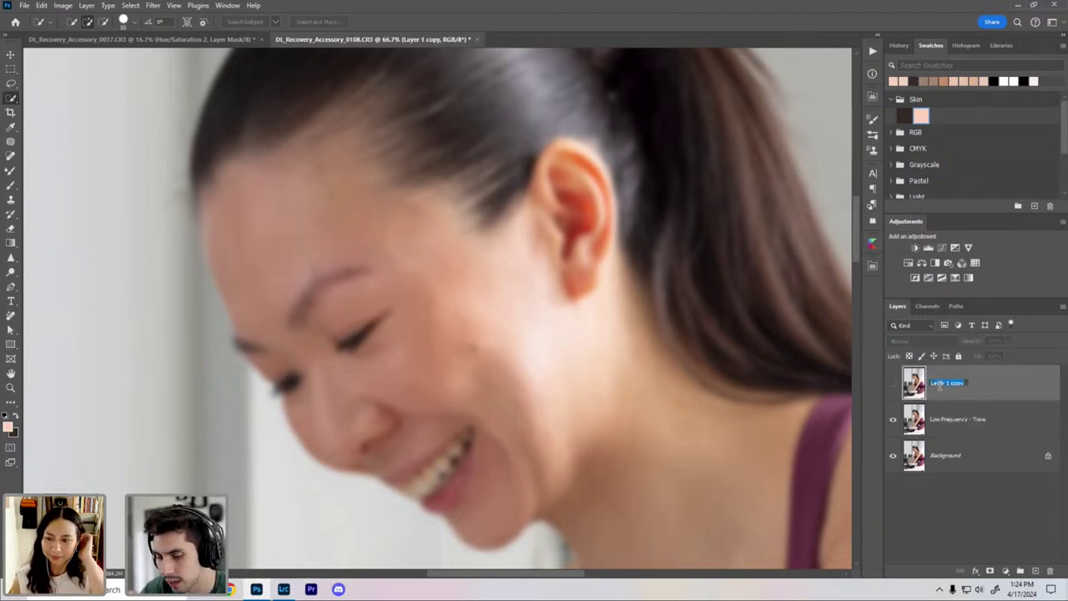
type("High Frequency - Te")
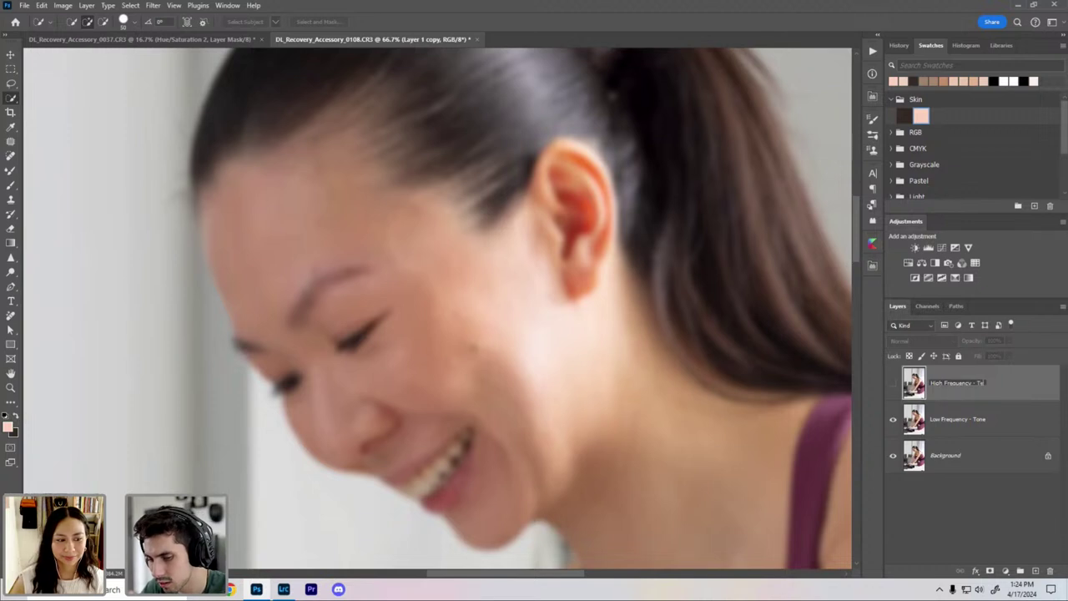
type("xture")
key("Return")
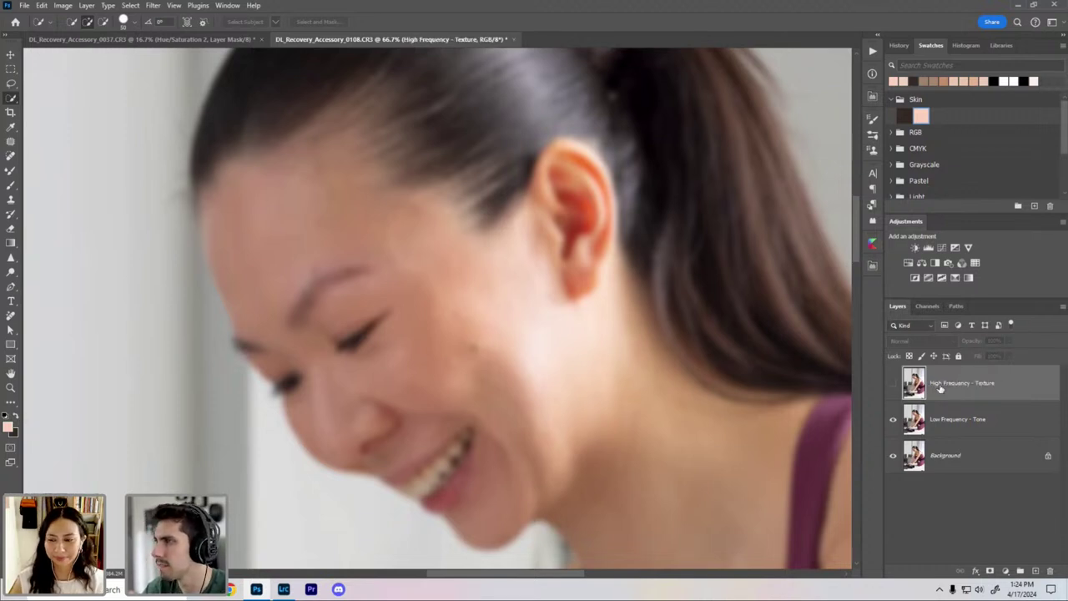
left_click(893, 382)
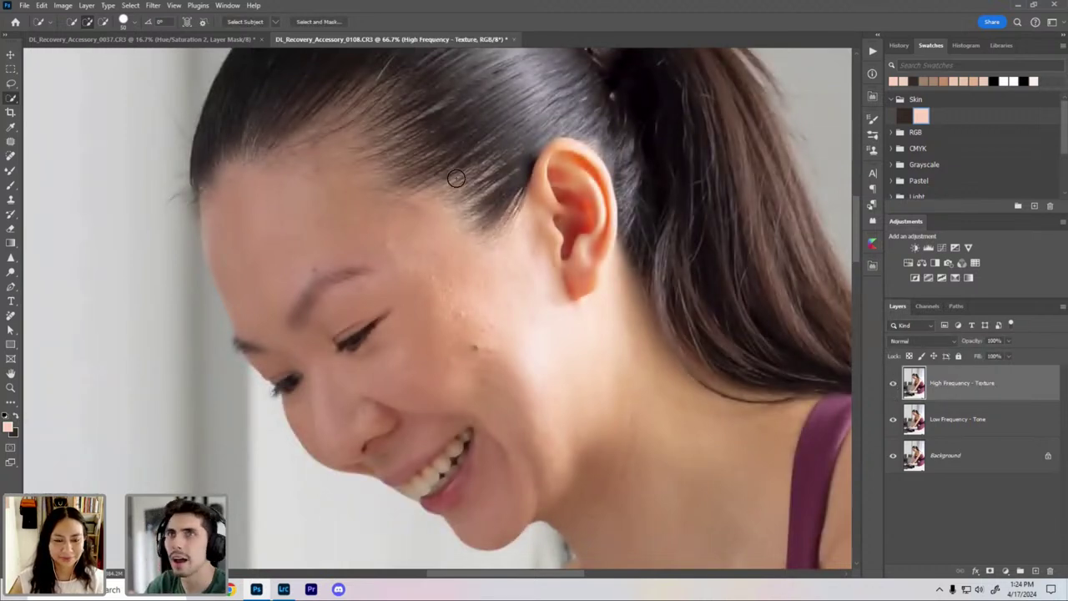
Step: Start Apply Image on the High Frequency - Texture layer, with DL_Recovery_Accessory_0108.CR3 as source and Low Frequency - Tone as source layer
left_click(64, 5)
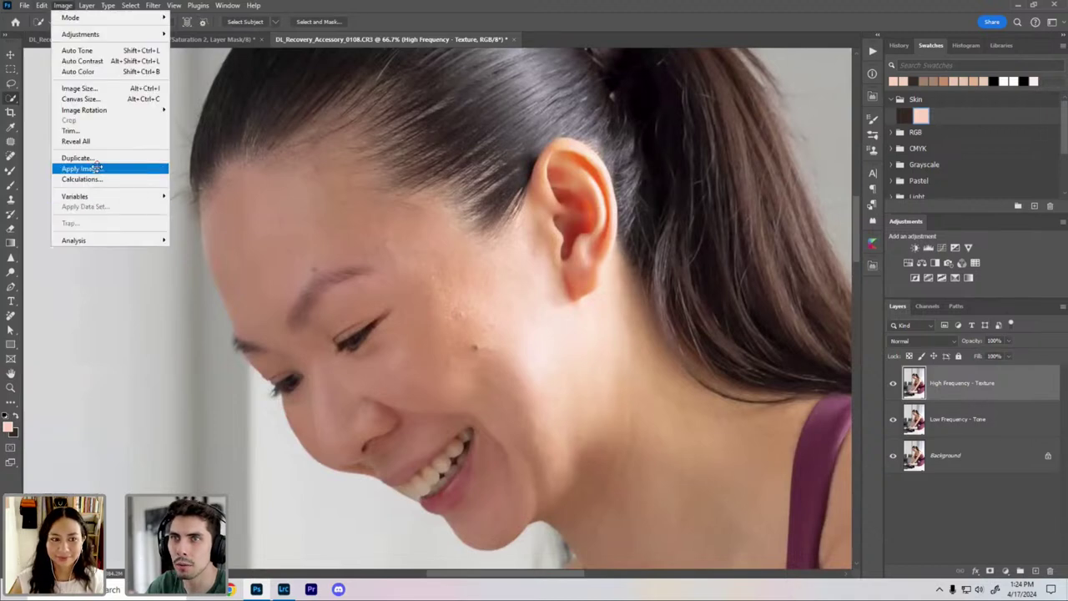
left_click(82, 168)
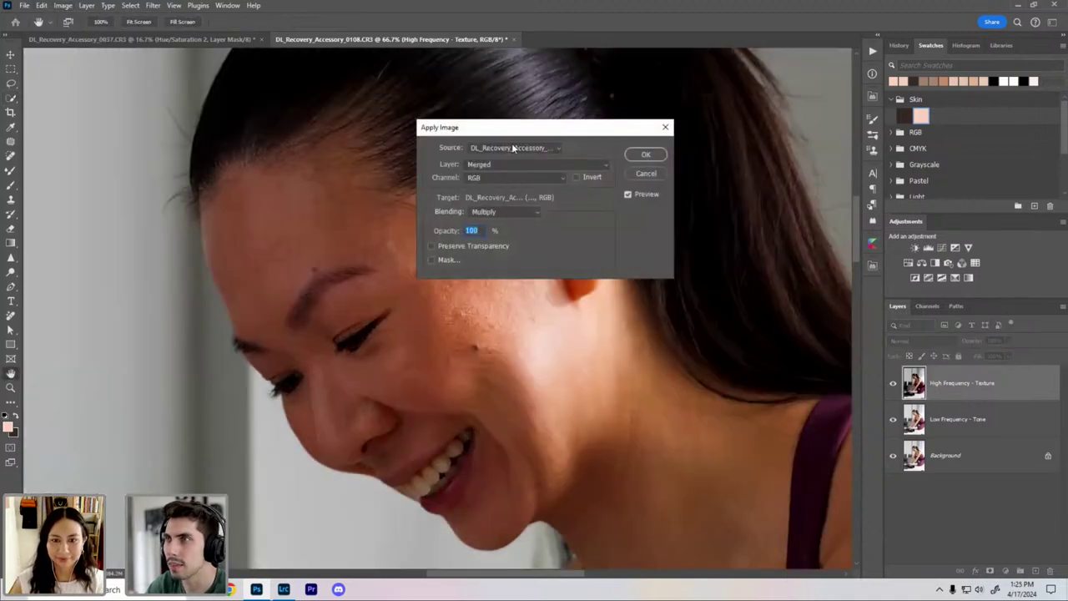
left_click_drag(501, 131, 633, 154)
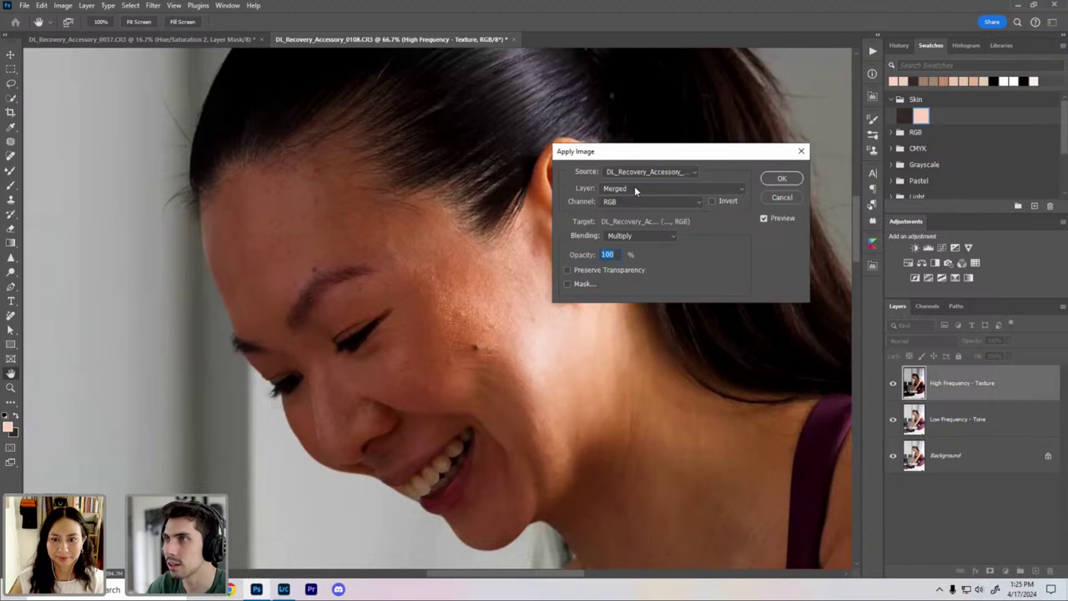
left_click(634, 188)
left_click(627, 175)
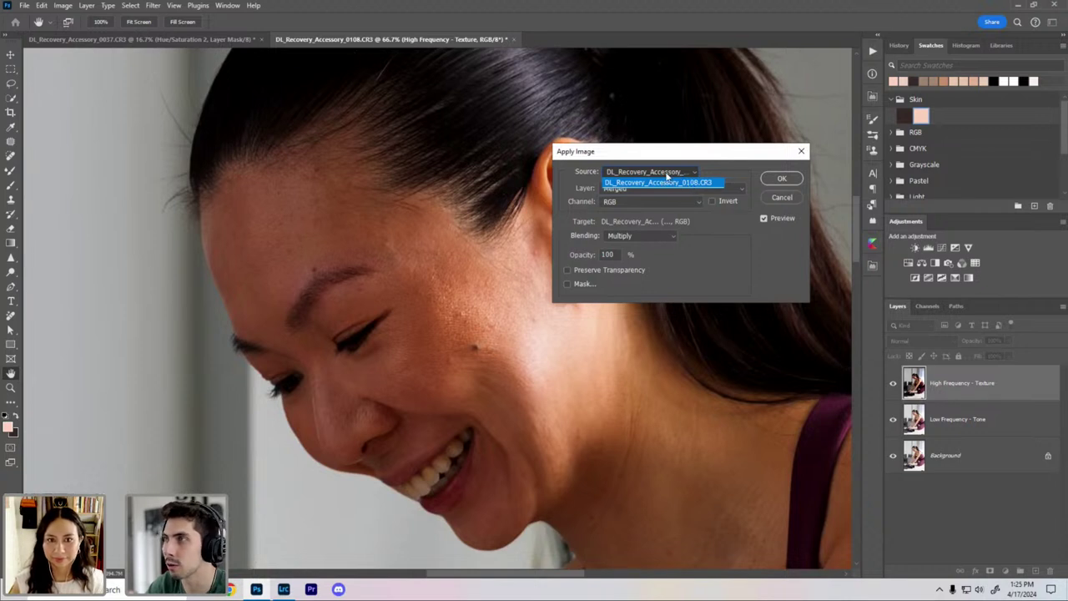
left_click(710, 180)
left_click(640, 190)
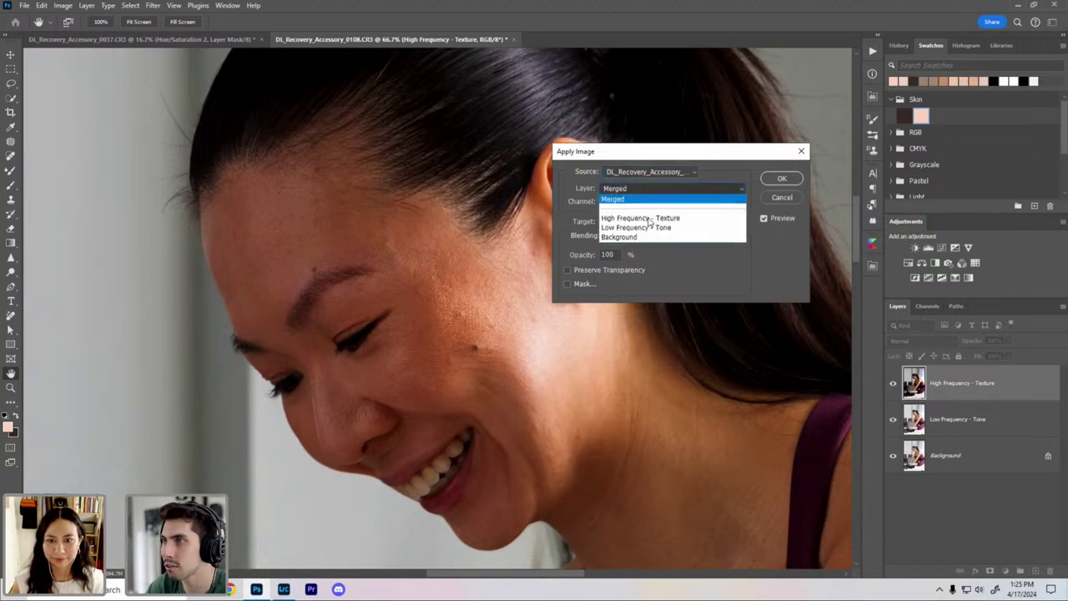
left_click(636, 227)
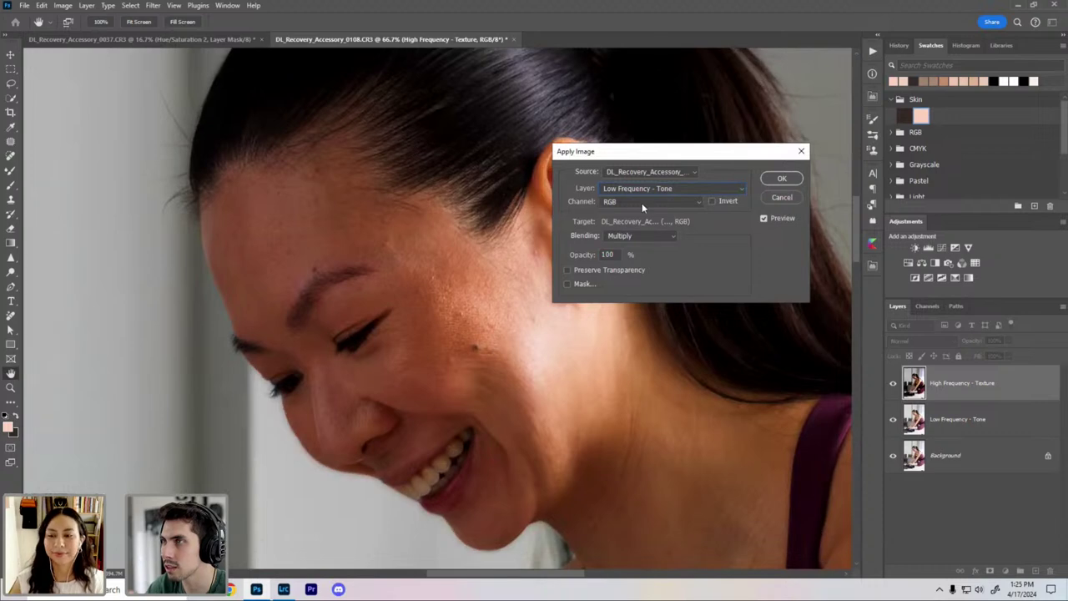
Step: Apply the image using the RGB channel and Subtract blending, with scale 2, offset 128 and 100% opacity
left_click(638, 201)
left_click(640, 206)
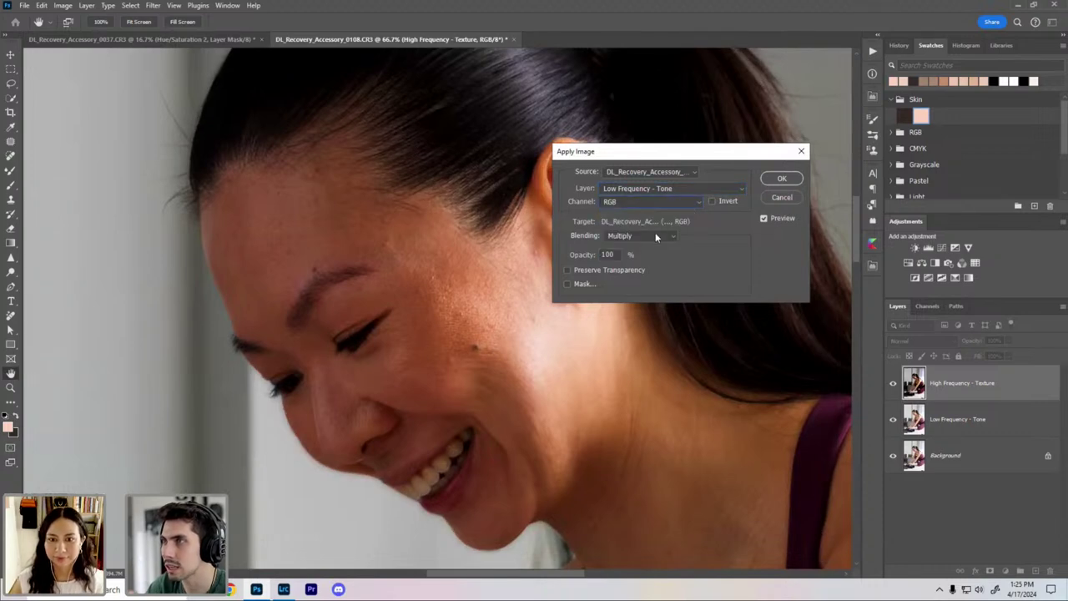
left_click(650, 236)
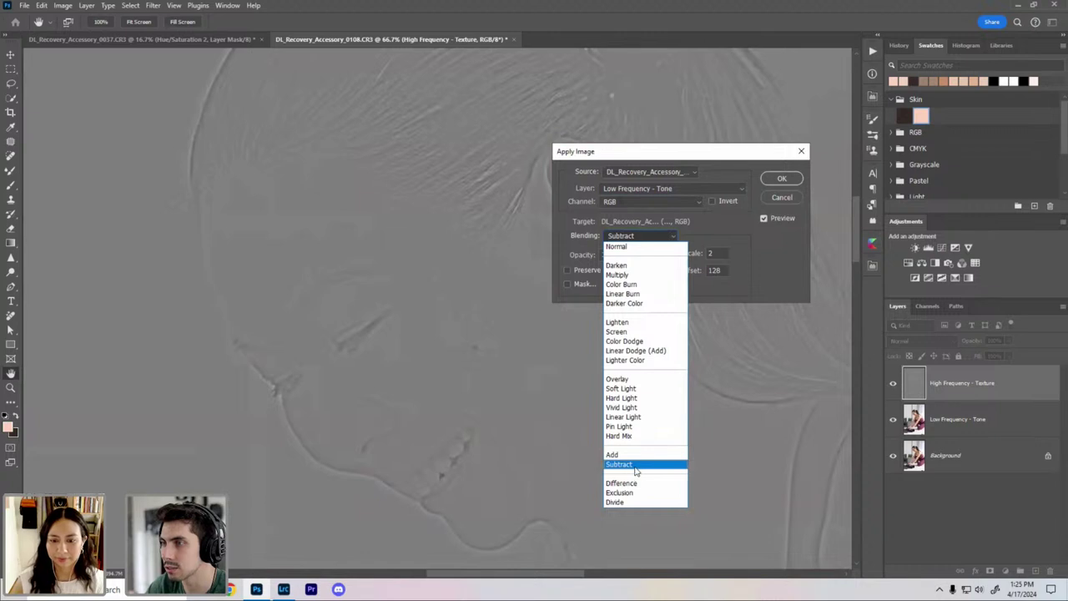
left_click(635, 465)
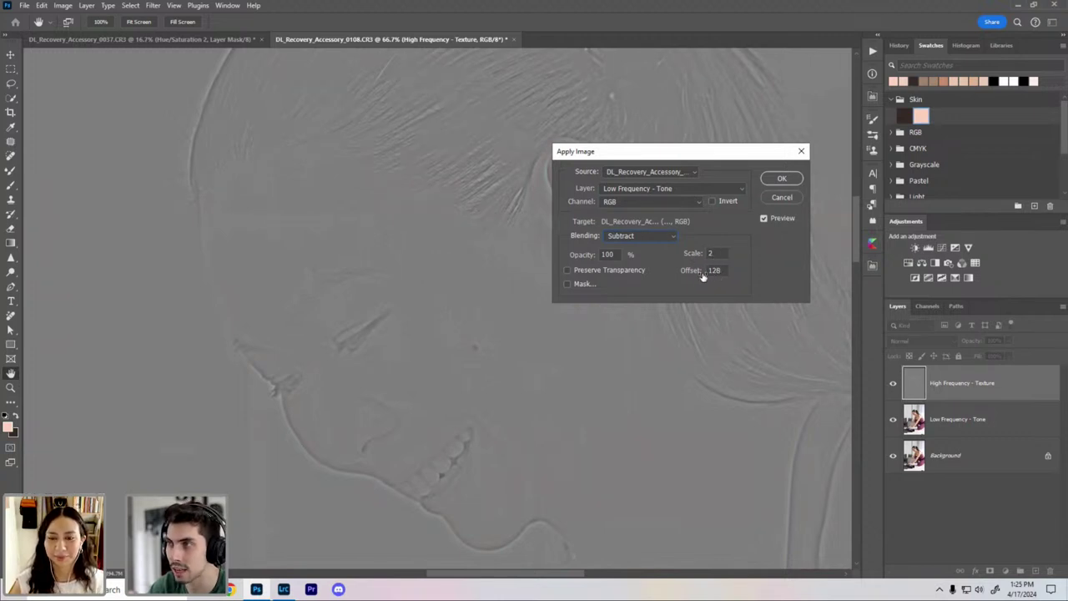
left_click(782, 178)
key("w")
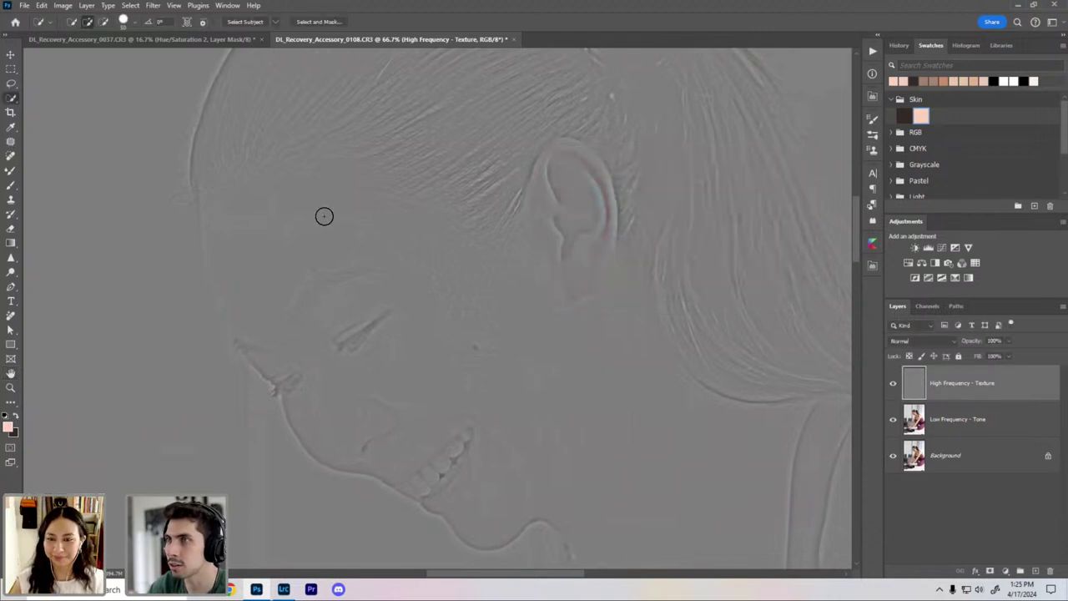
Step: Examine the grey texture detail on the face, and view the Low Frequency - Tone layer on its own
key("ctrl+minus")
key("ctrl+minus")
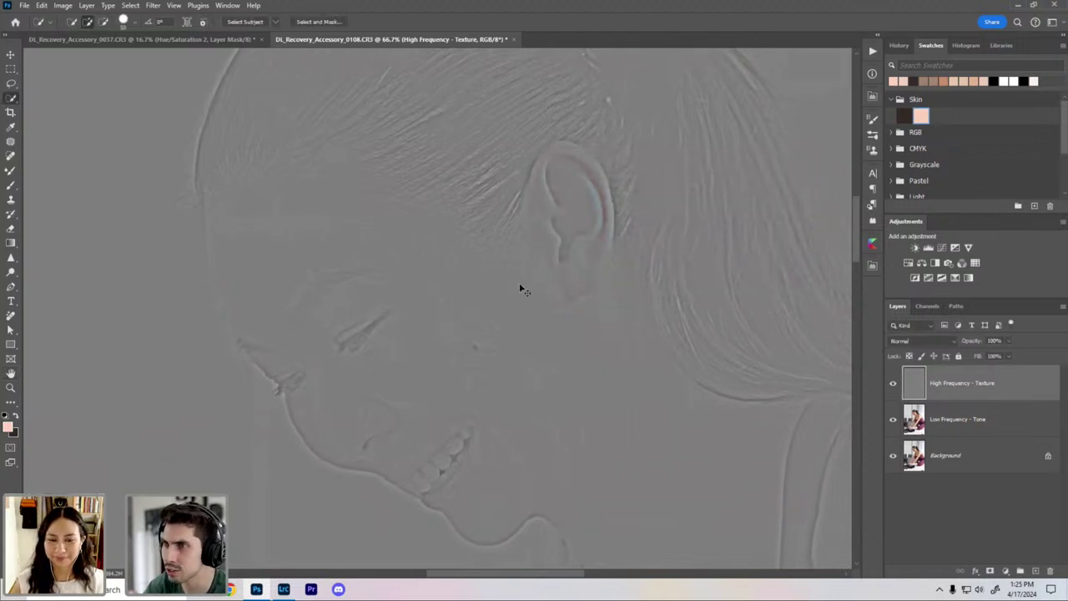
key("ctrl+plus")
key("ctrl+plus")
left_click_drag(459, 335, 453, 316)
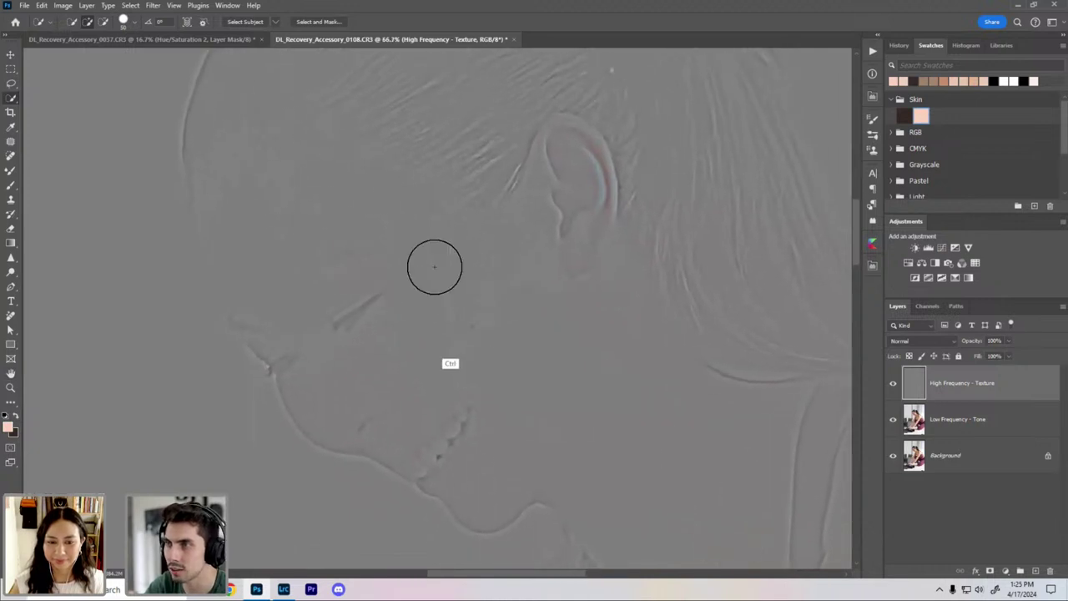
key("ctrl+plus")
key("ctrl+plus")
left_click(892, 421, "alt")
scroll(489, 341, "down", 3)
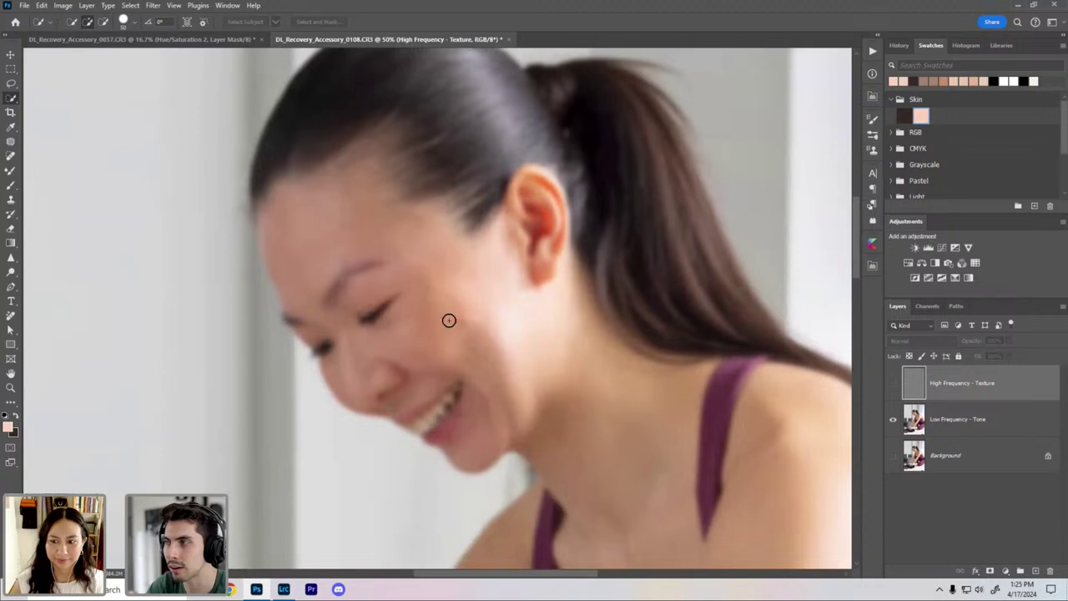
scroll(446, 317, "up", 1)
Step: View the High Frequency - Texture layer alone up close, and turn the Low Frequency - Tone and Background layers back on
left_click(893, 388, "alt")
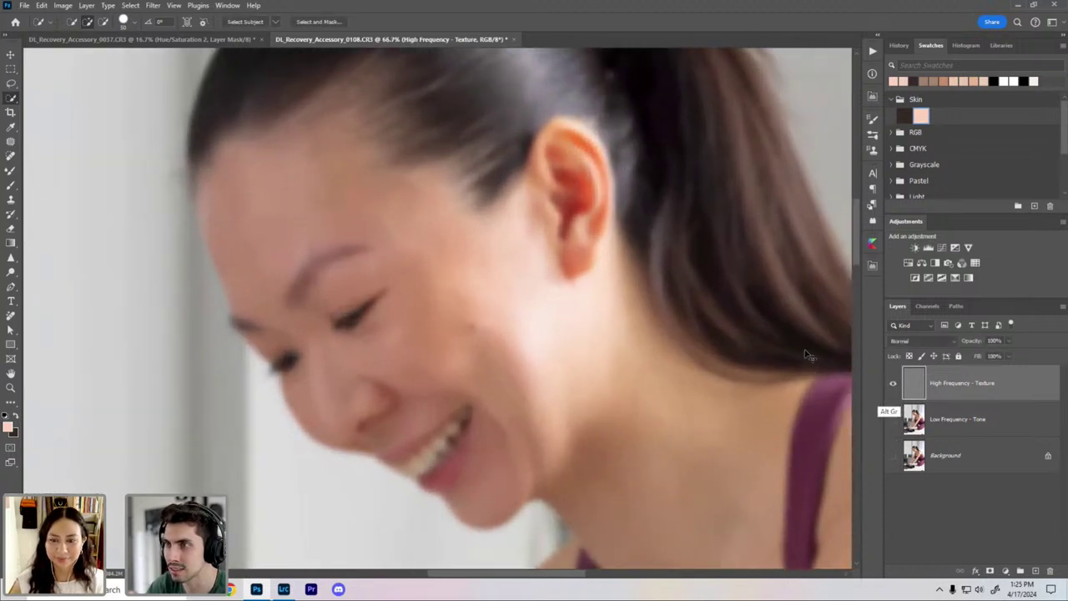
key("ctrl+plus")
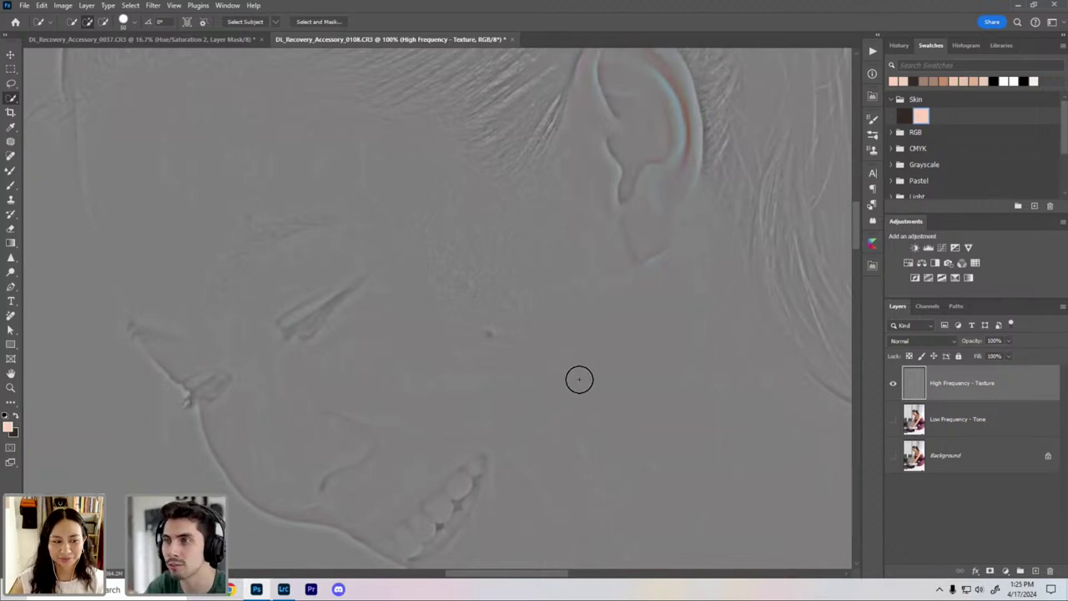
left_click(894, 429)
left_click(891, 462)
key("ctrl+minus")
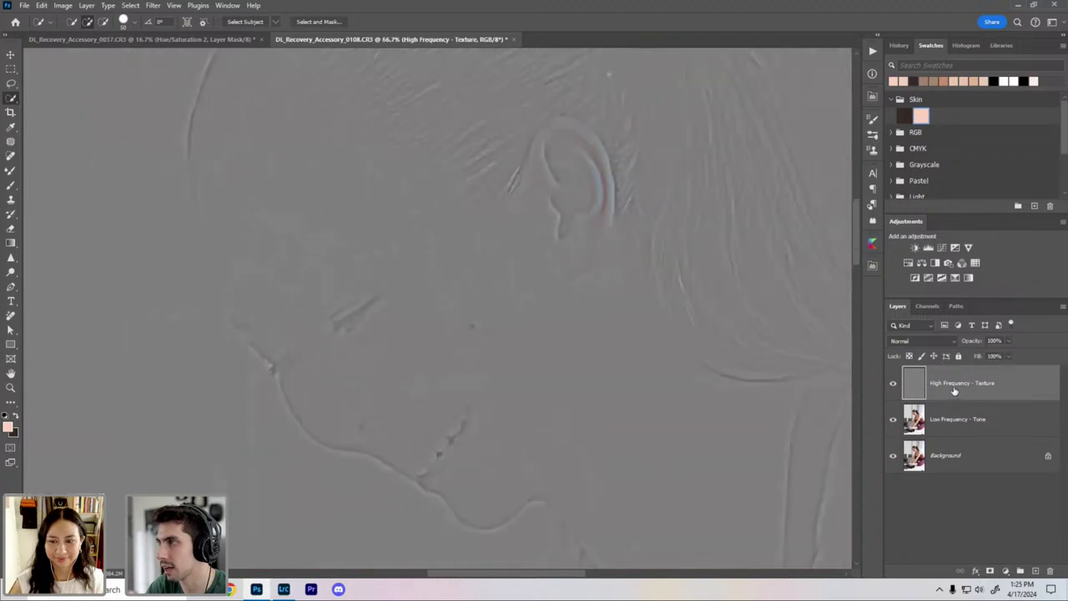
Step: Set the High Frequency - Texture layer's blend mode to Linear Light and check the result on the whole photo
left_click(917, 341)
left_click(904, 440)
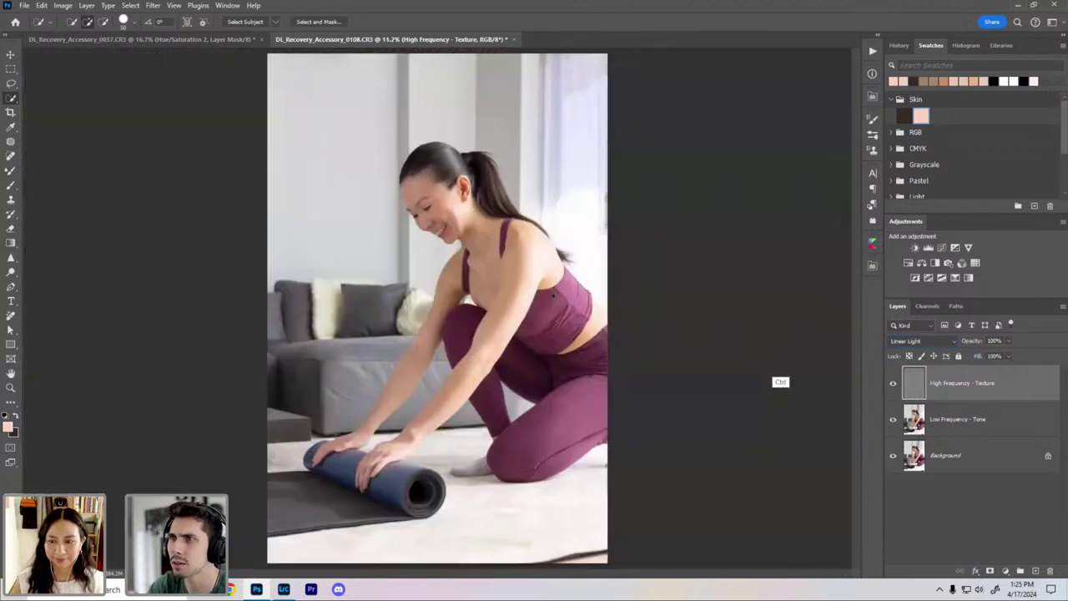
key("ctrl+0")
key("ctrl+plus")
key("ctrl+plus")
key("ctrl+plus")
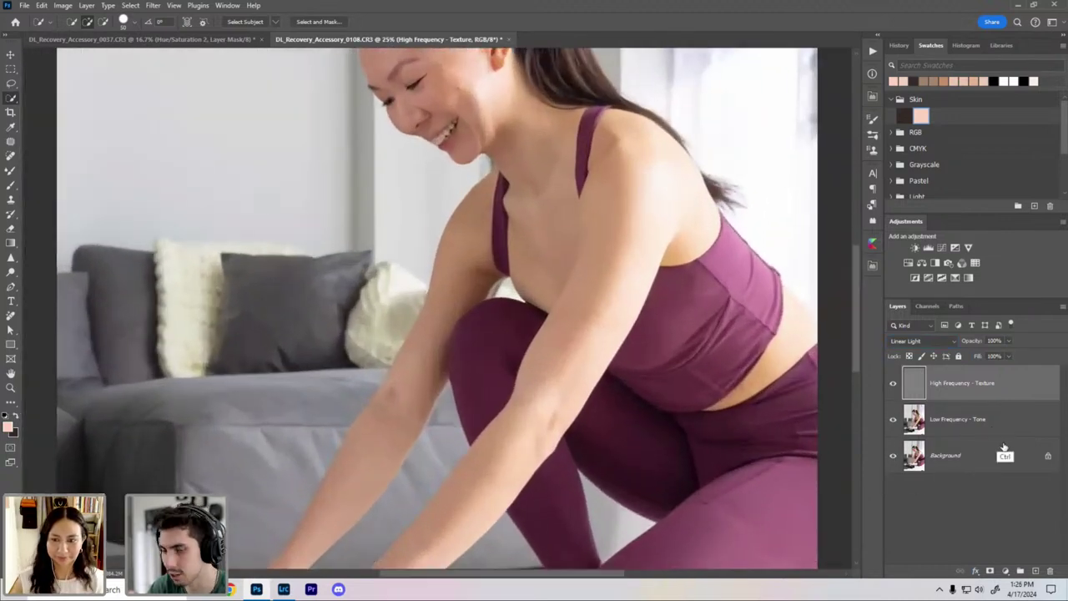
Step: Group the High Frequency - Texture and Low Frequency - Tone layers, and expand the group to show its contents
key("ctrl+g")
key("ctrl+f")
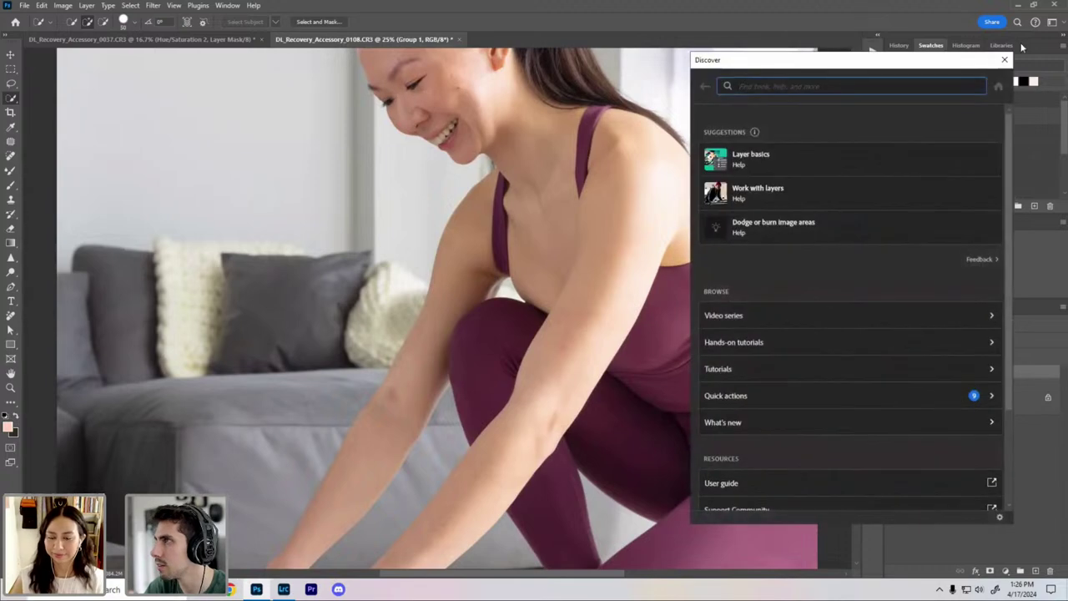
left_click(1006, 59)
left_click(905, 372)
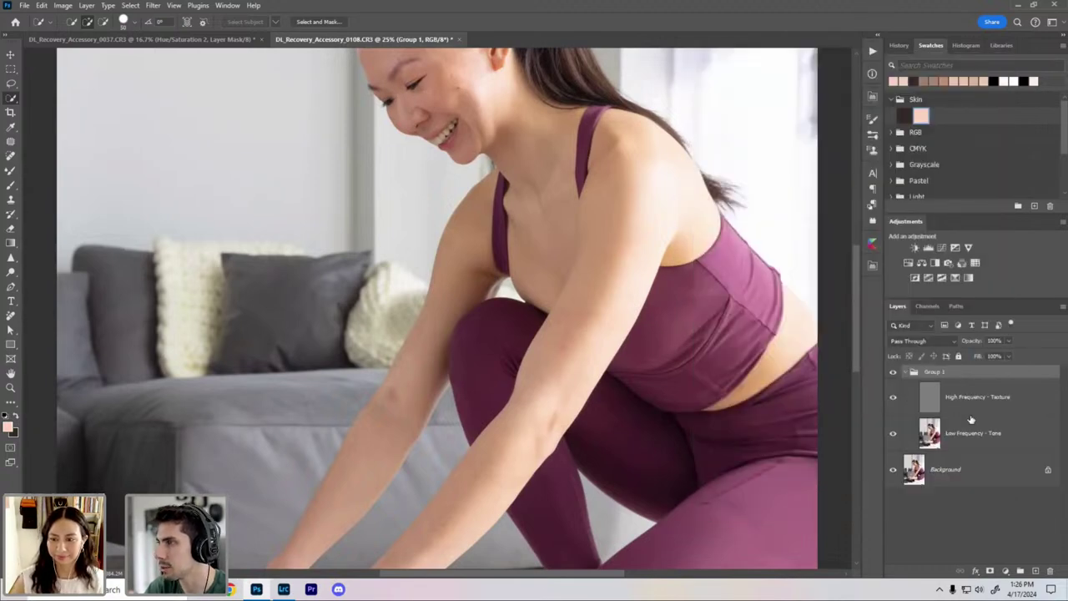
Step: Compare the face close up with Group 1 hidden and shown, leaving the group visible
key("ctrl+plus")
left_click_drag(551, 93, 522, 372)
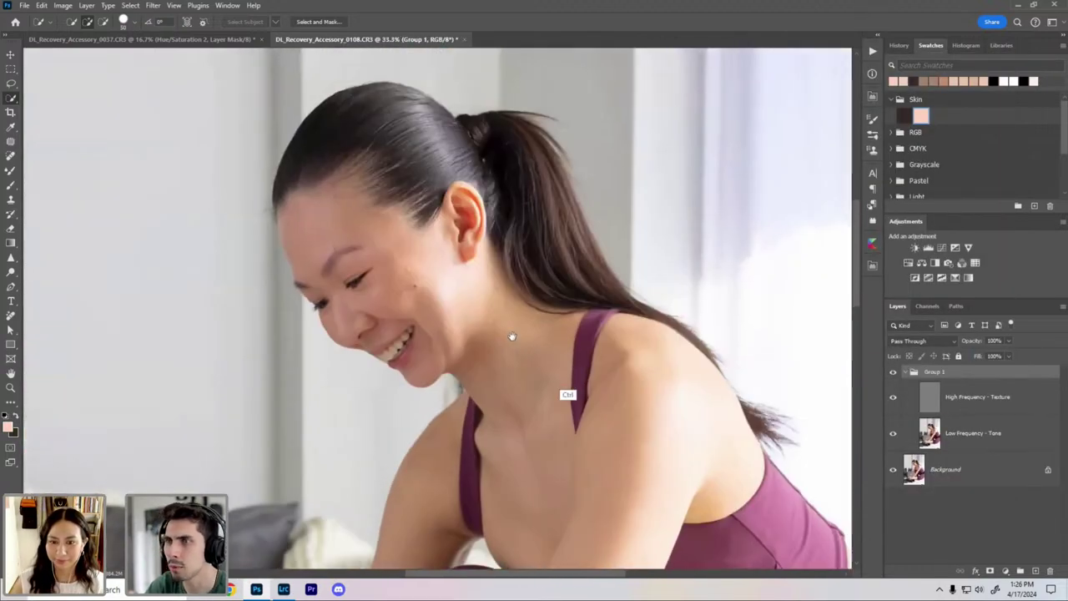
key("ctrl+plus")
key("ctrl+plus")
left_click_drag(589, 303, 744, 380)
left_click(891, 373)
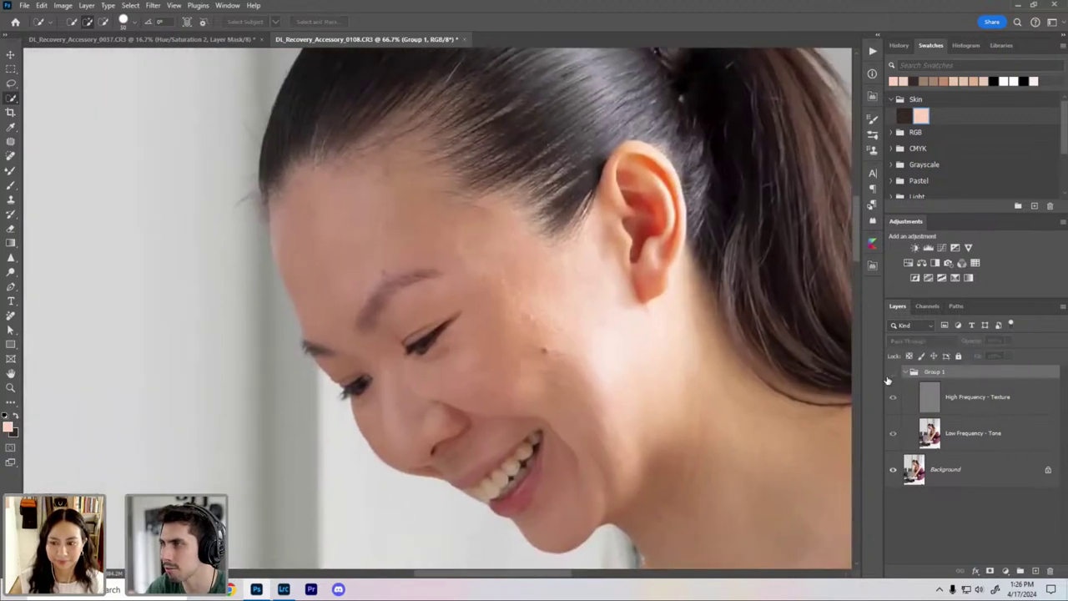
left_click(892, 375)
left_click(891, 376)
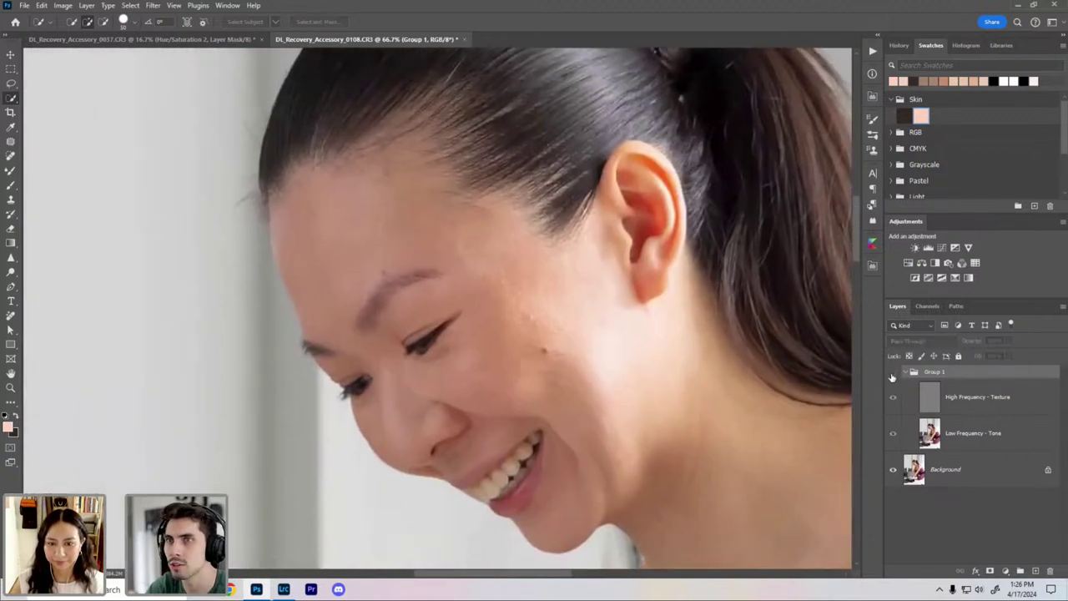
left_click(892, 375)
left_click(892, 374)
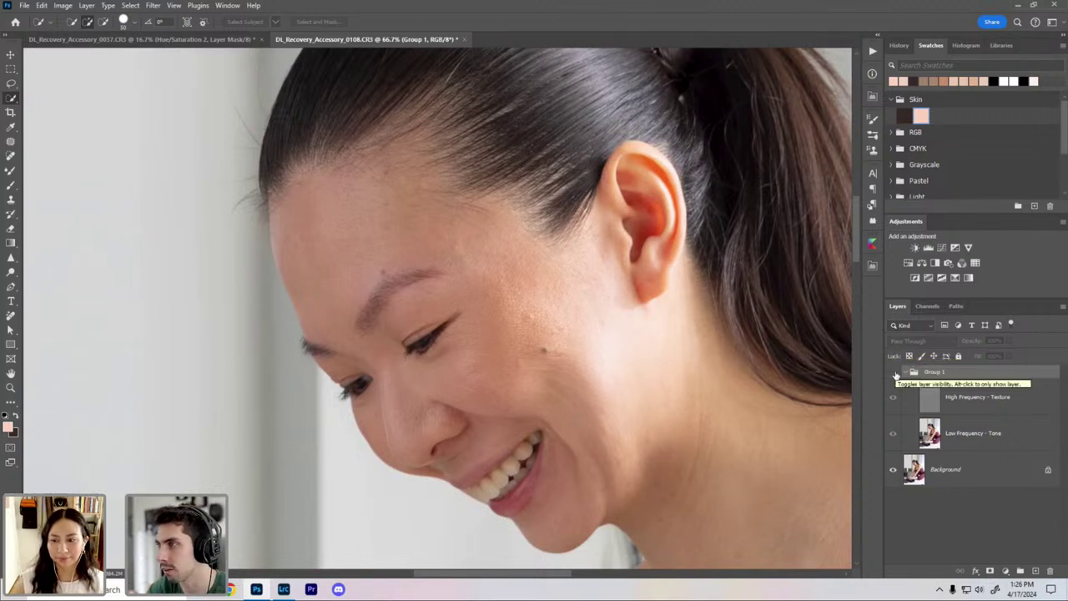
left_click(892, 374)
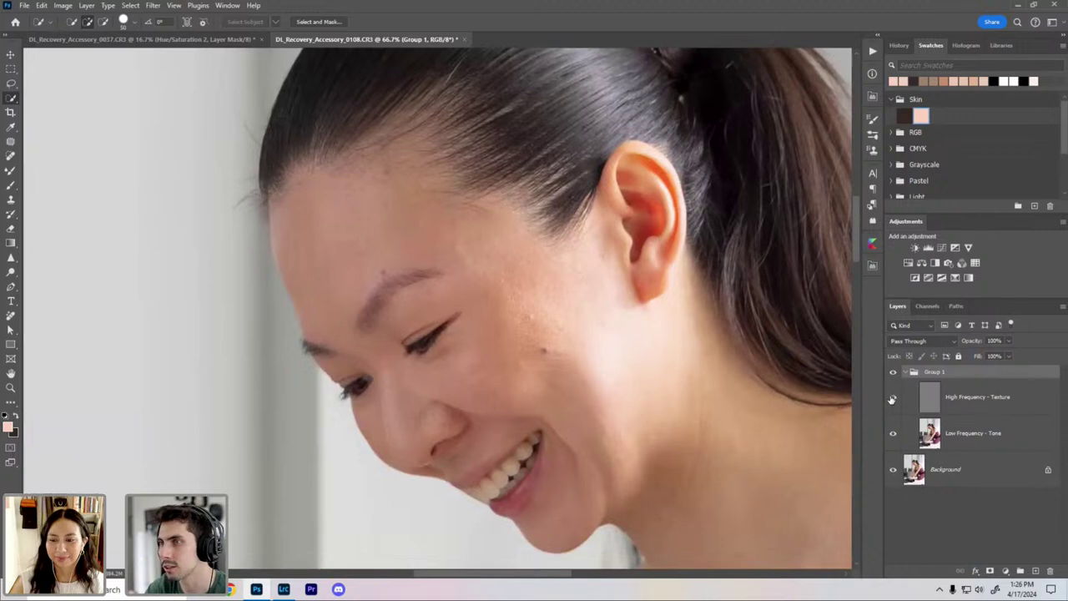
Step: Compare the face close up with the High Frequency - Texture and Low Frequency - Tone layers hidden in turn, restoring both
left_click(892, 398)
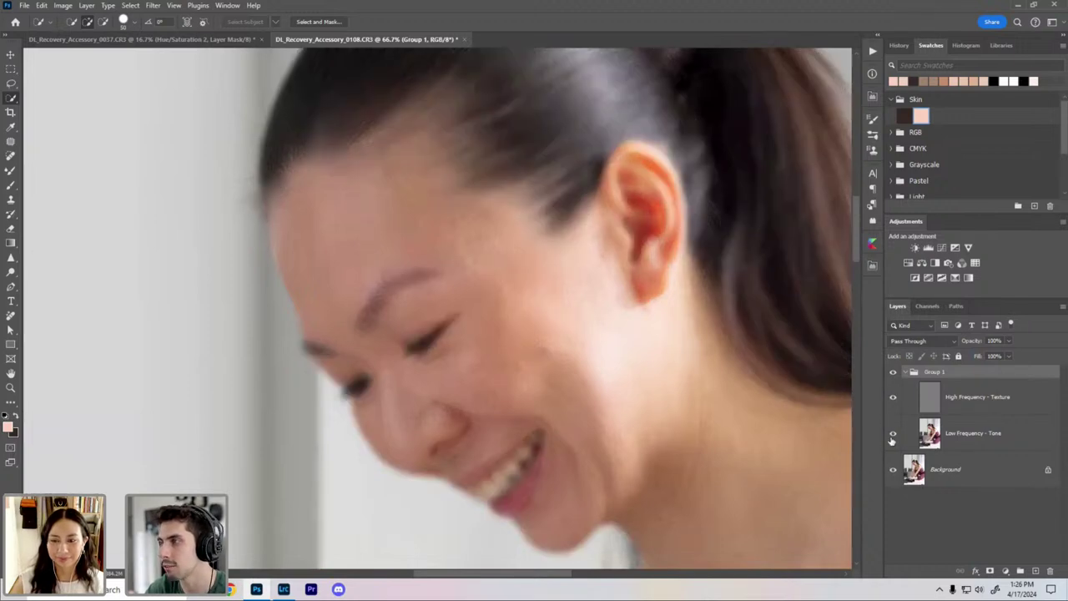
left_click(892, 435)
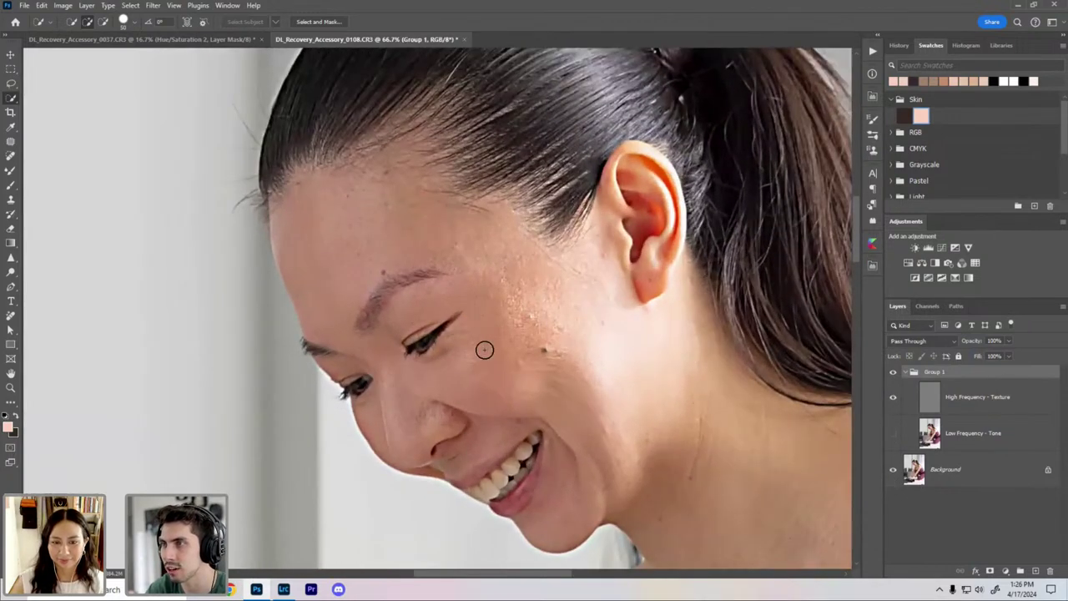
key("ctrl+plus")
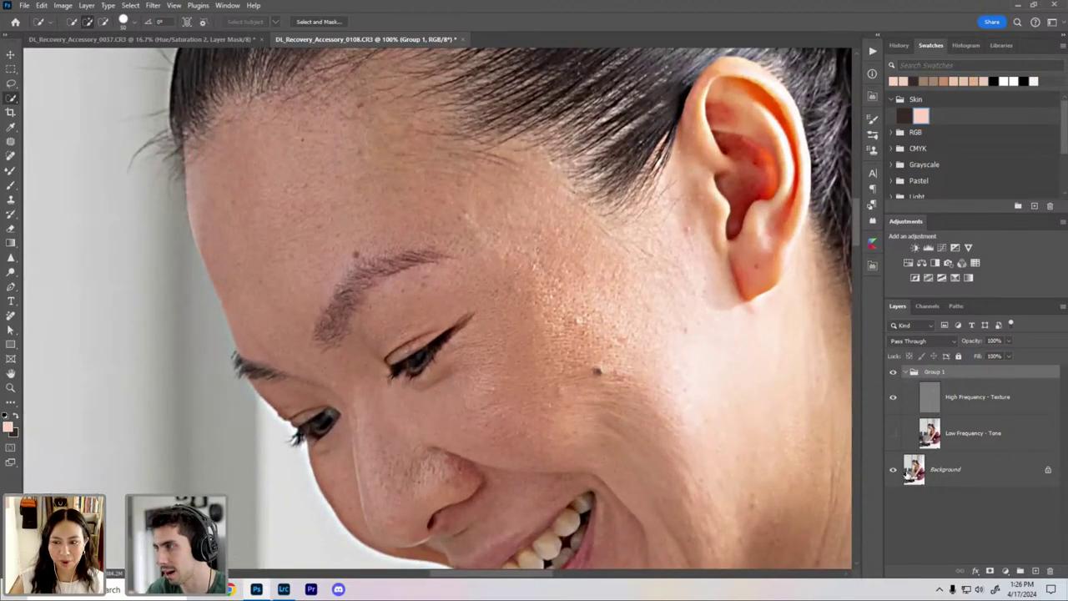
left_click(908, 472)
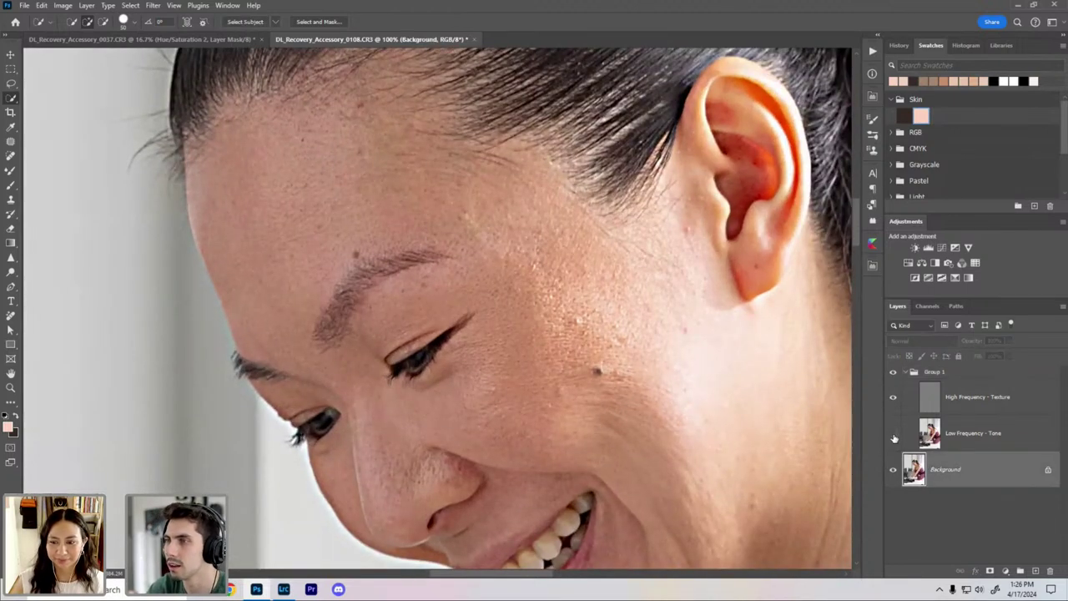
left_click(892, 433)
key("ctrl+0")
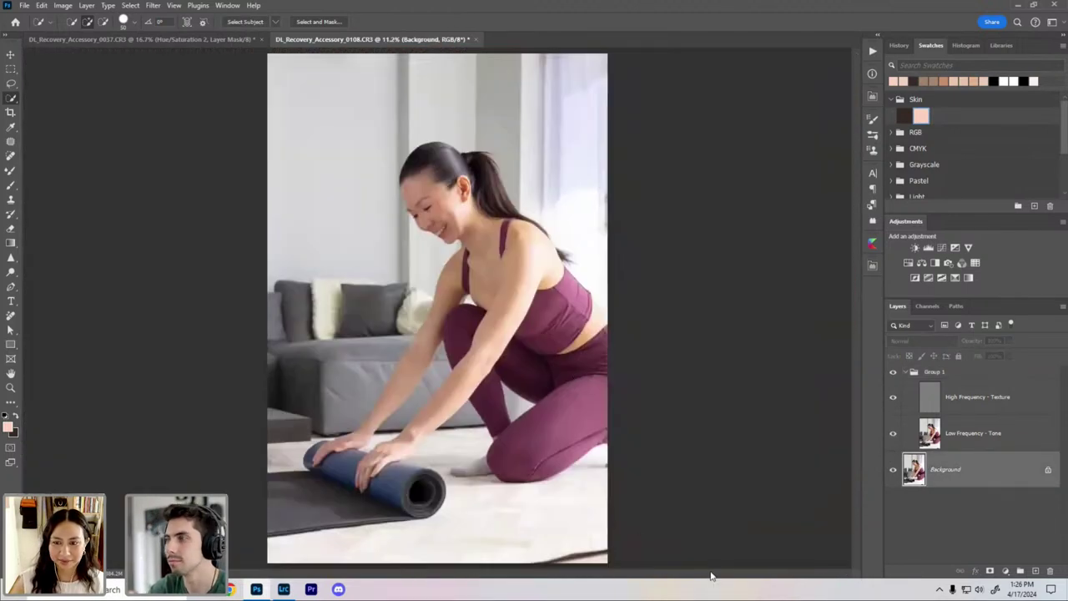
Step: Collapse Group 1 and rename it Frequency Separation
left_click(905, 372)
double_click(933, 372)
type("F")
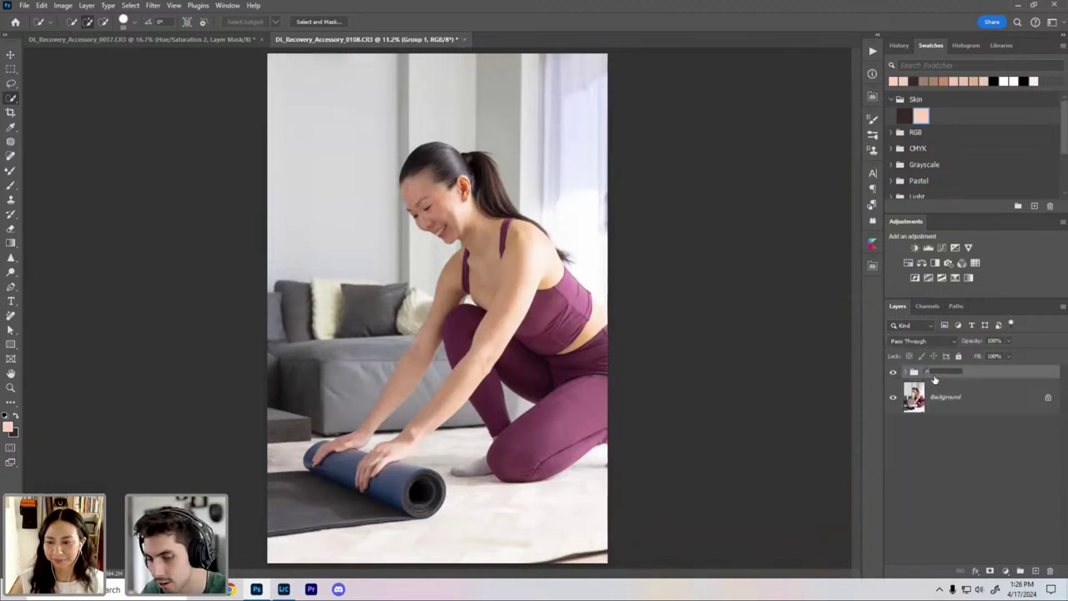
type("Frequency S")
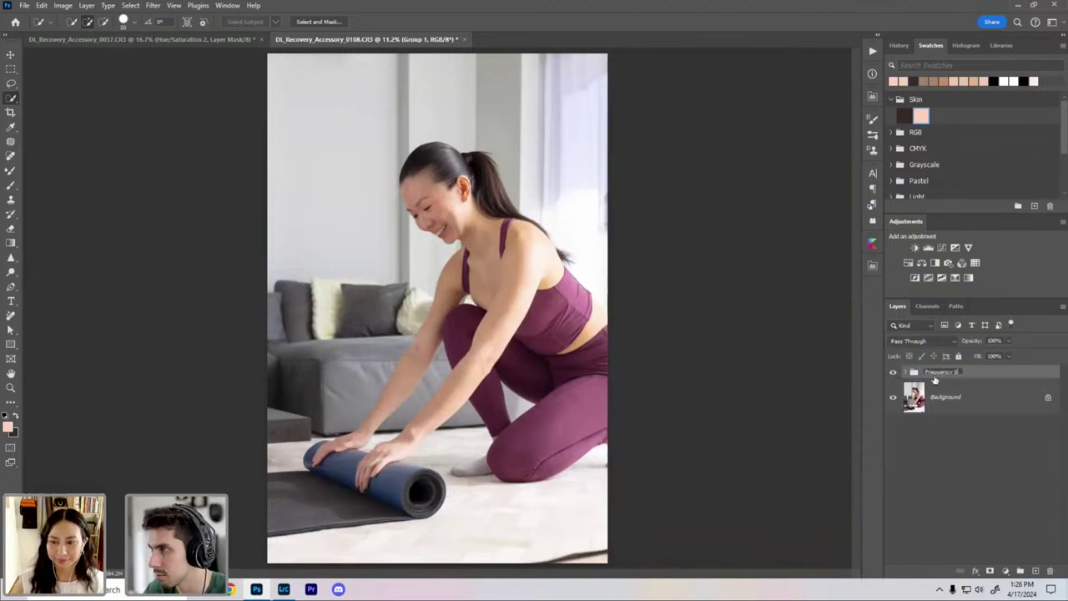
type("eparation")
key("Return")
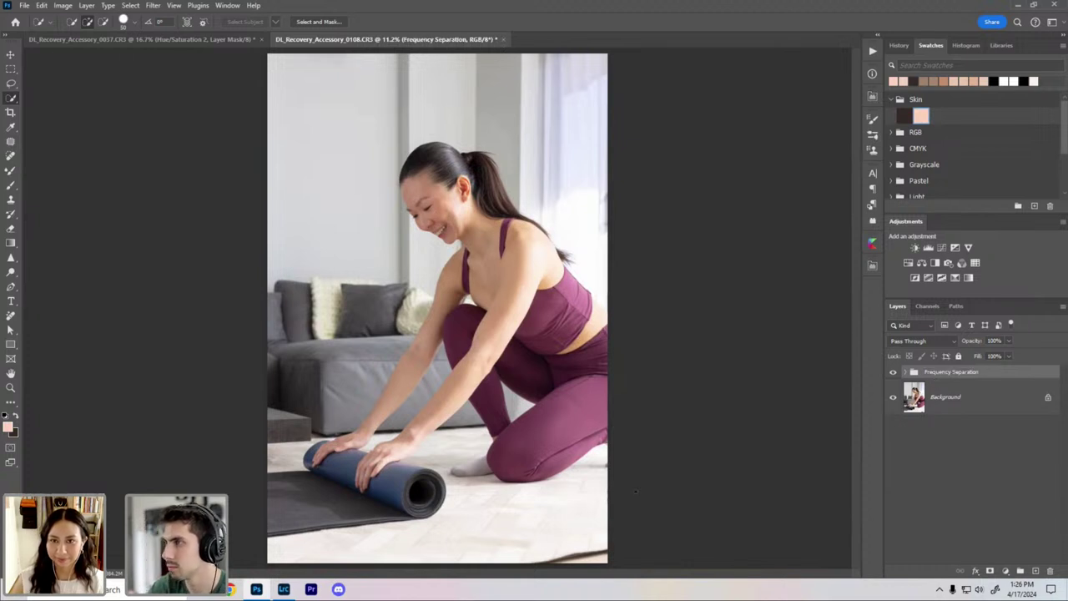
left_click(906, 372)
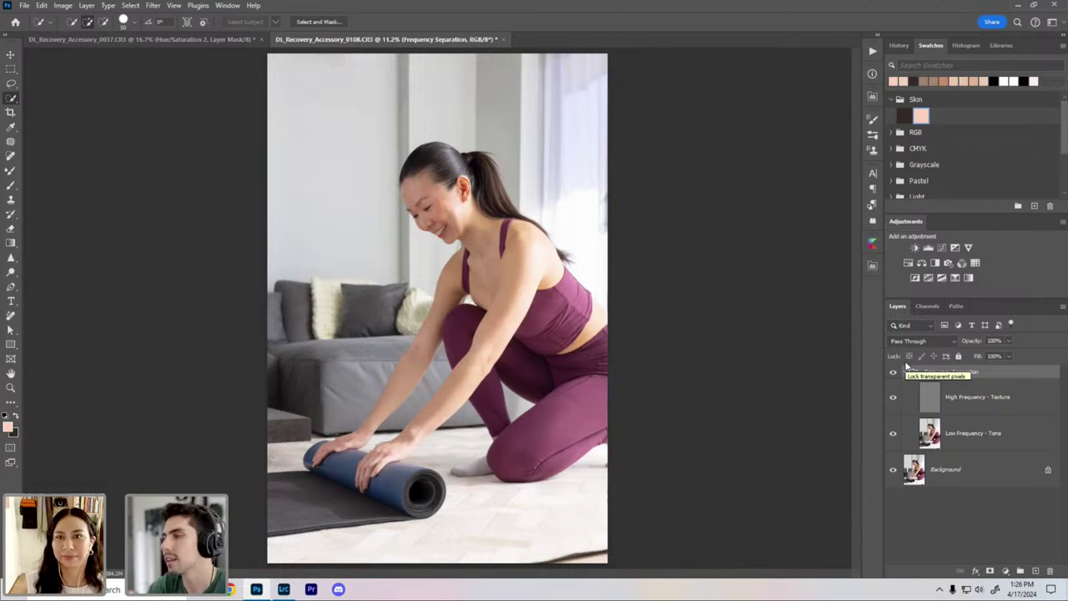
left_click(987, 431)
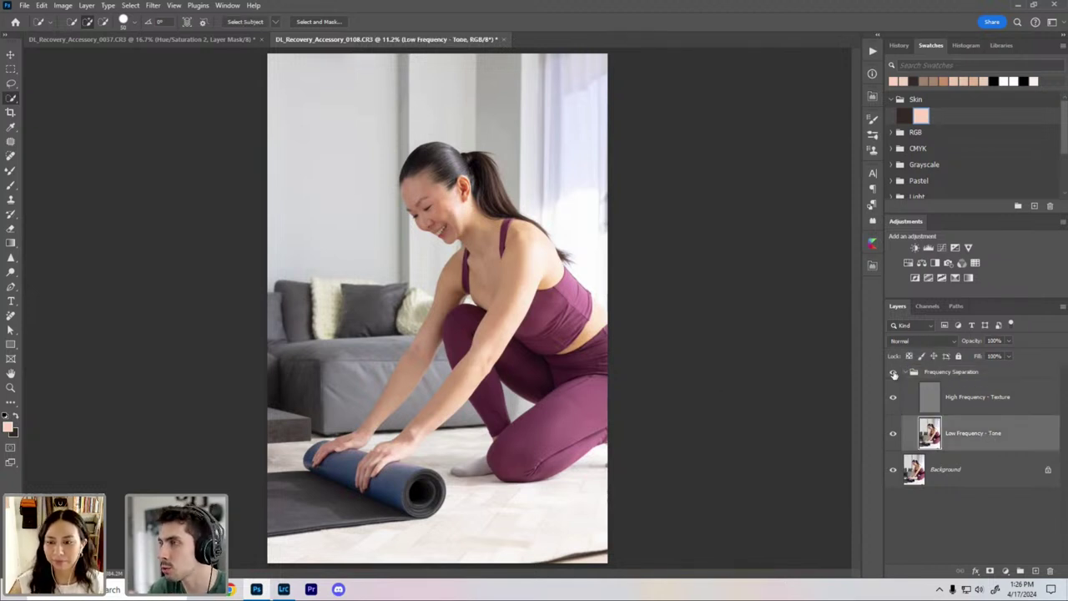
left_click(907, 371)
key("ctrl+shift+n")
type("toan")
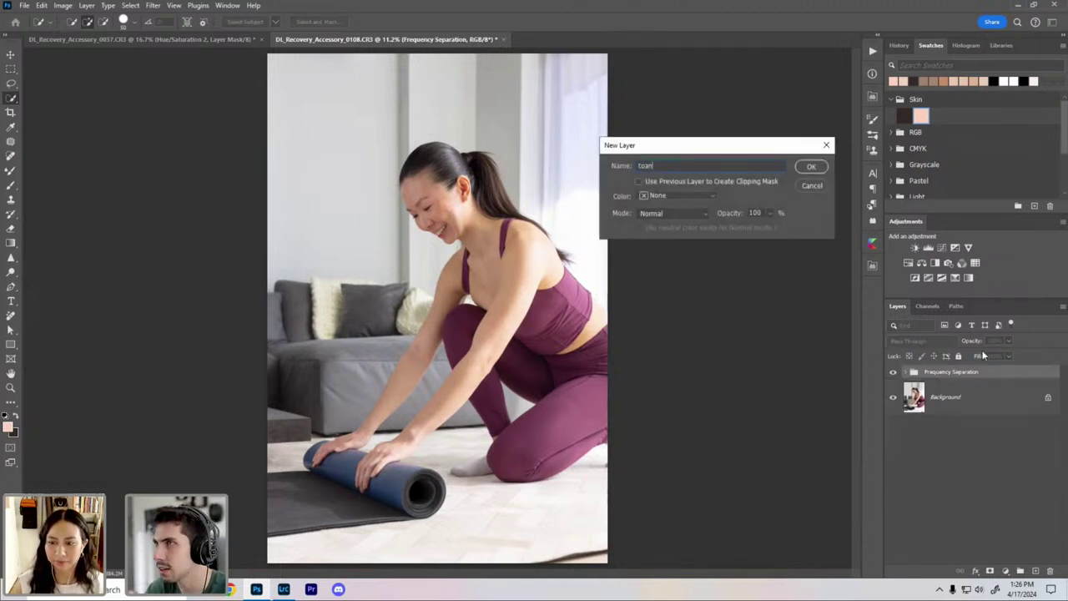
key("BackSpace")
key("BackSpace")
key("BackSpace")
key("BackSpace")
type("Tonal")
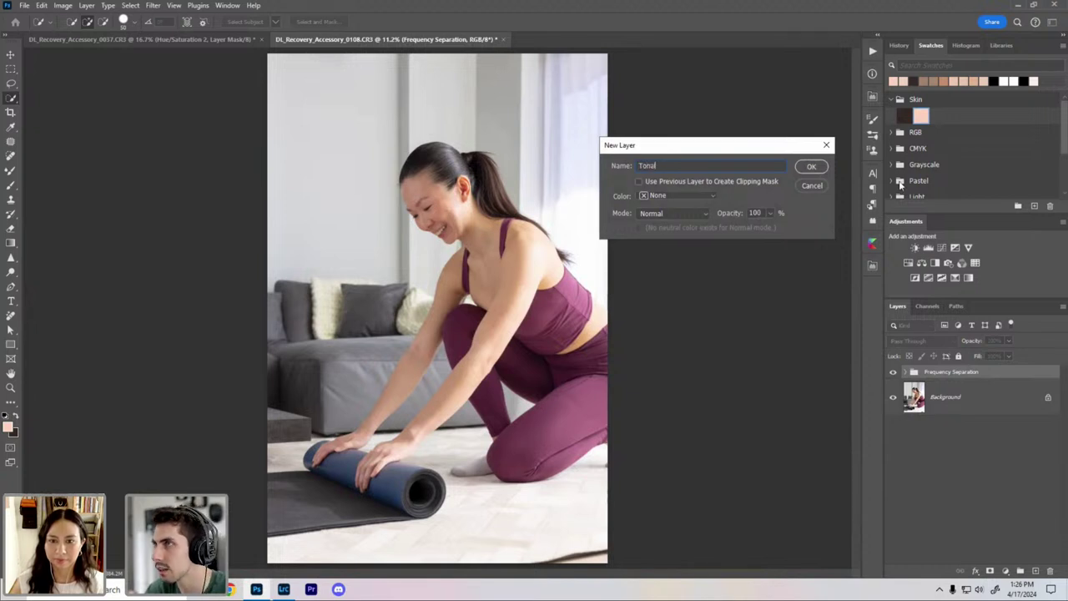
key("Escape")
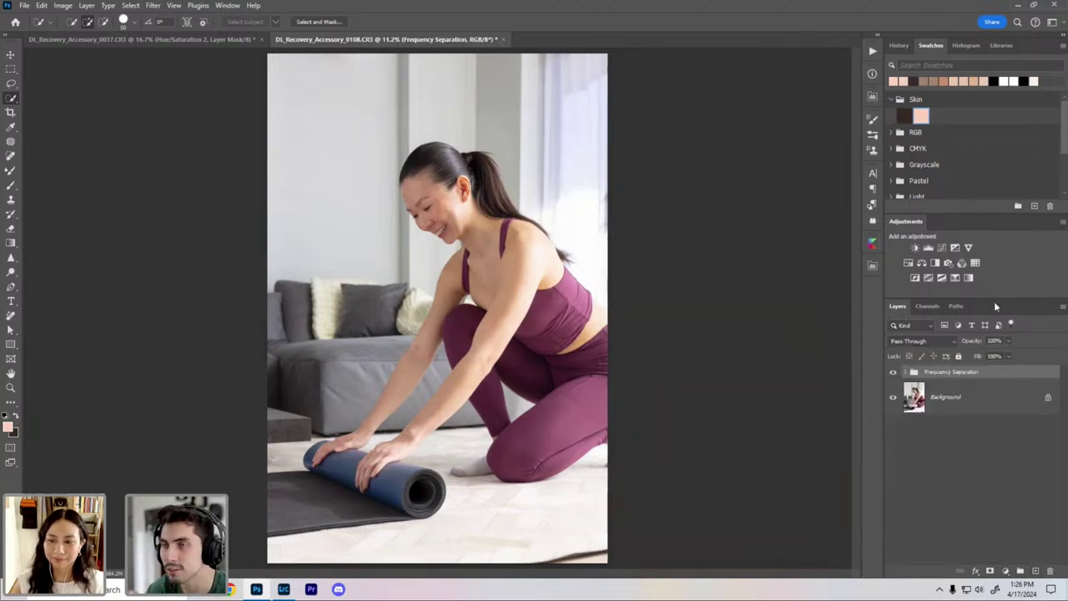
Step: Create a layer named Tonal above the group in Soft Light mode, filled with 50% gray, and check it alone
key("ctrl+shift+n")
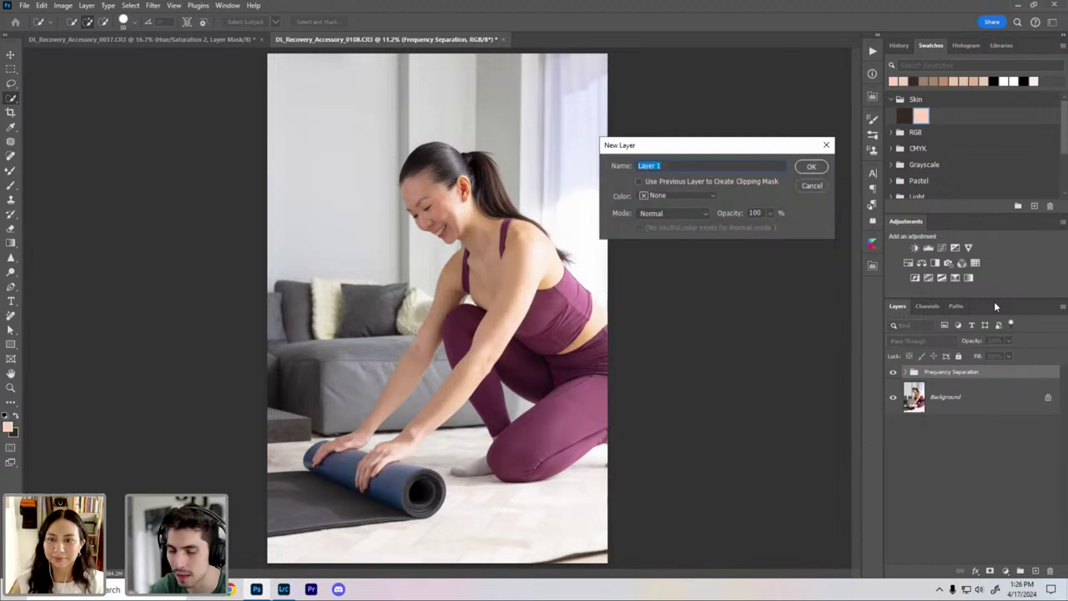
type("Tonal")
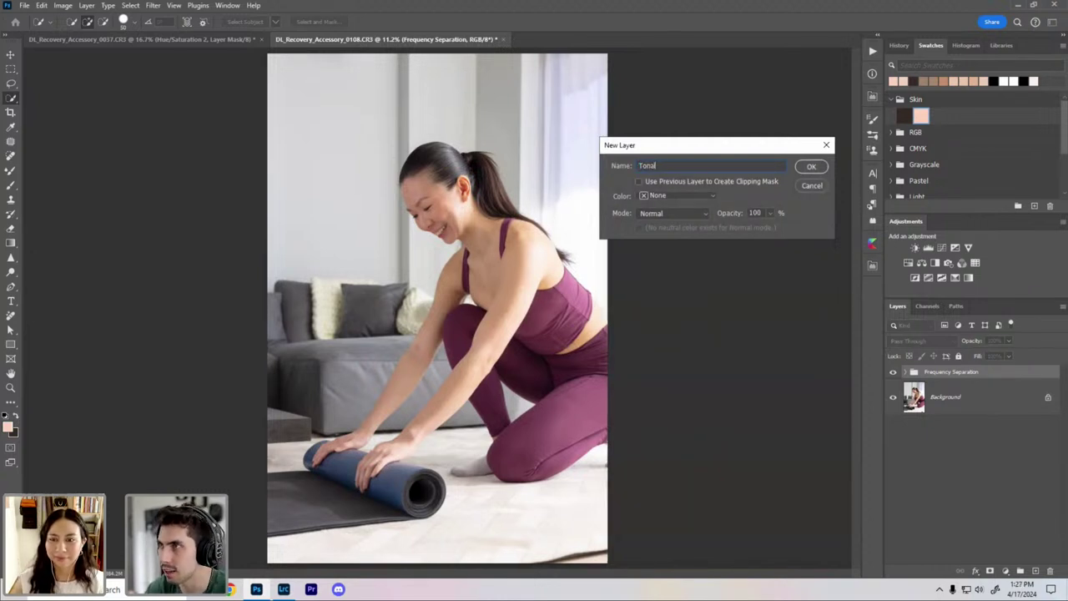
left_click(659, 213)
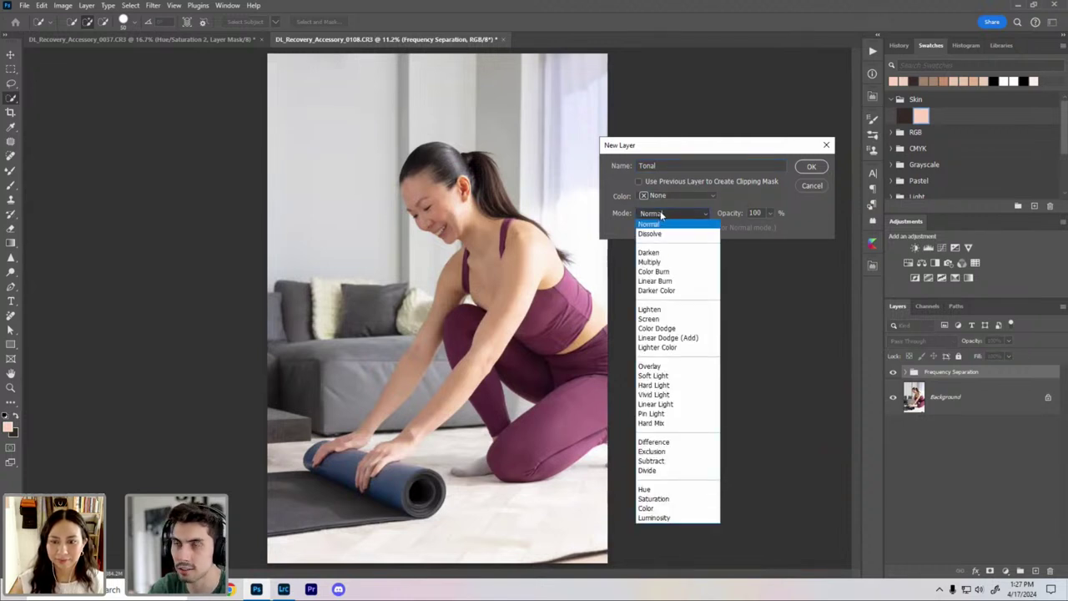
left_click(652, 377)
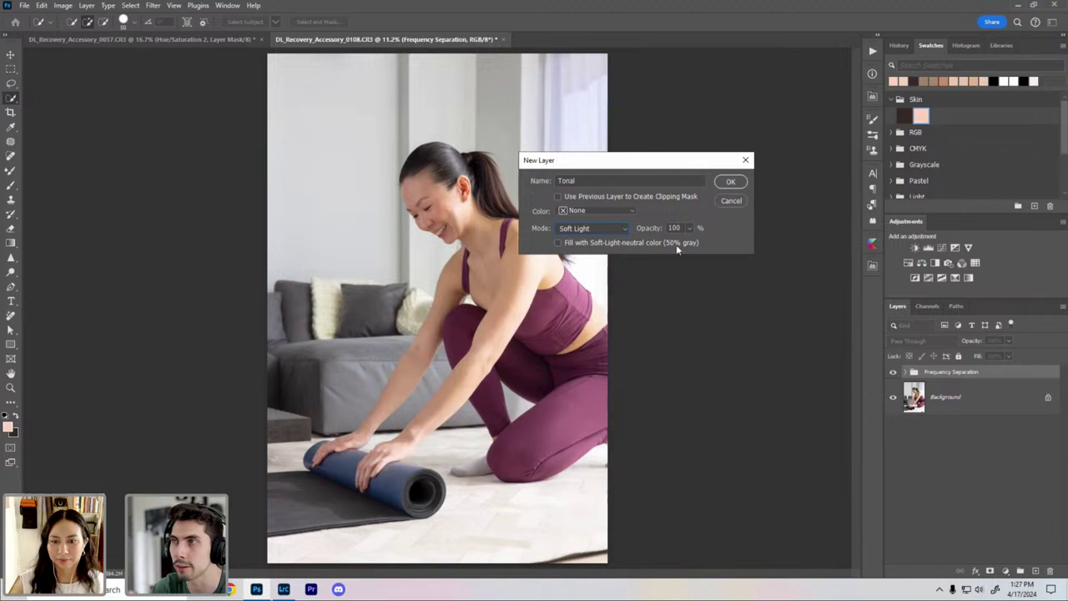
left_click(559, 244)
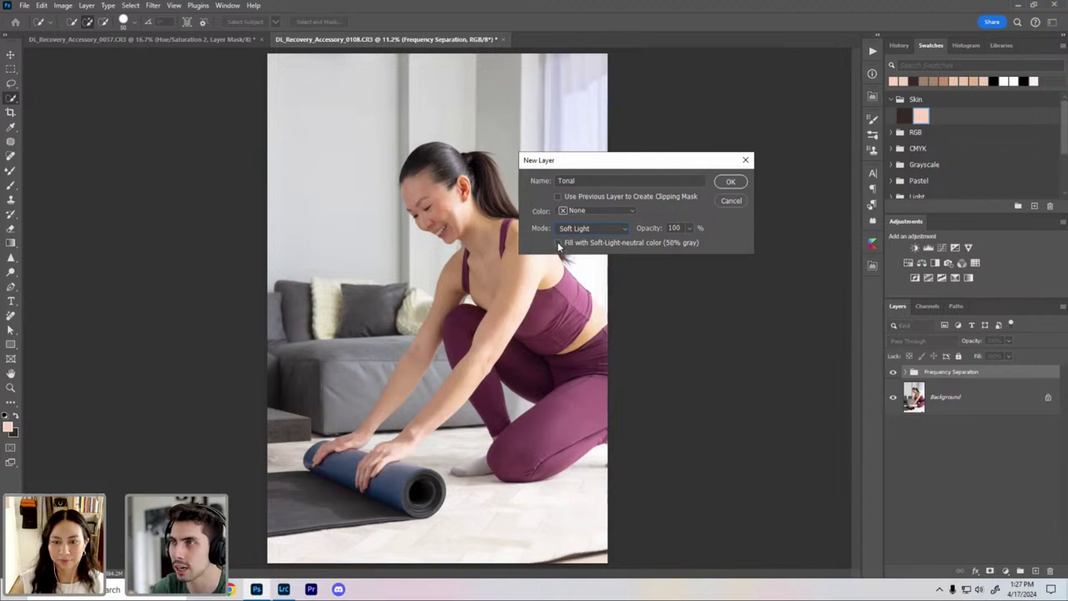
left_click(731, 183)
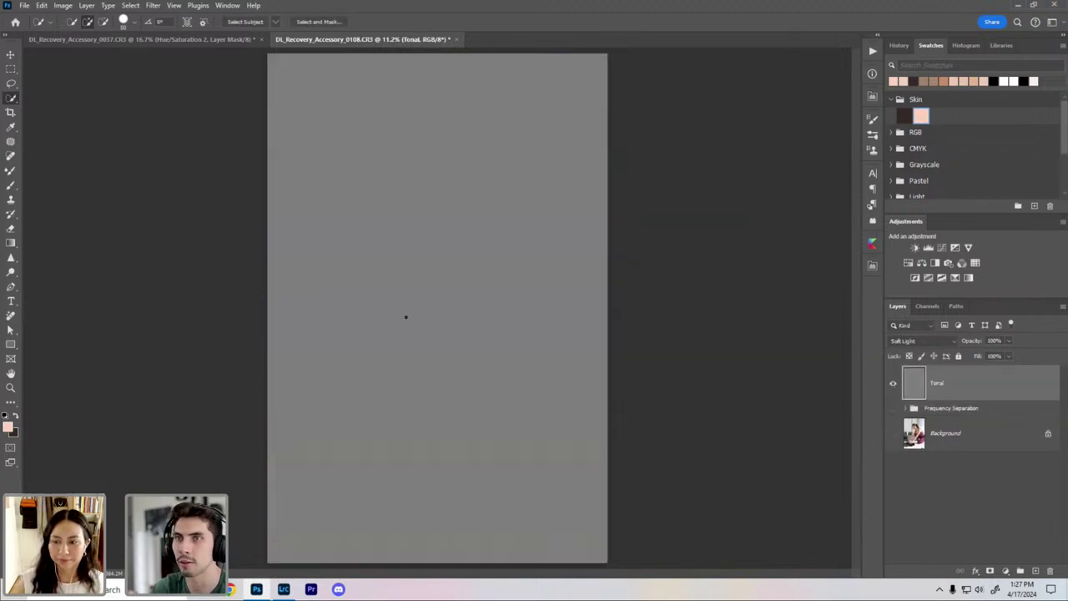
left_click(893, 384, "alt")
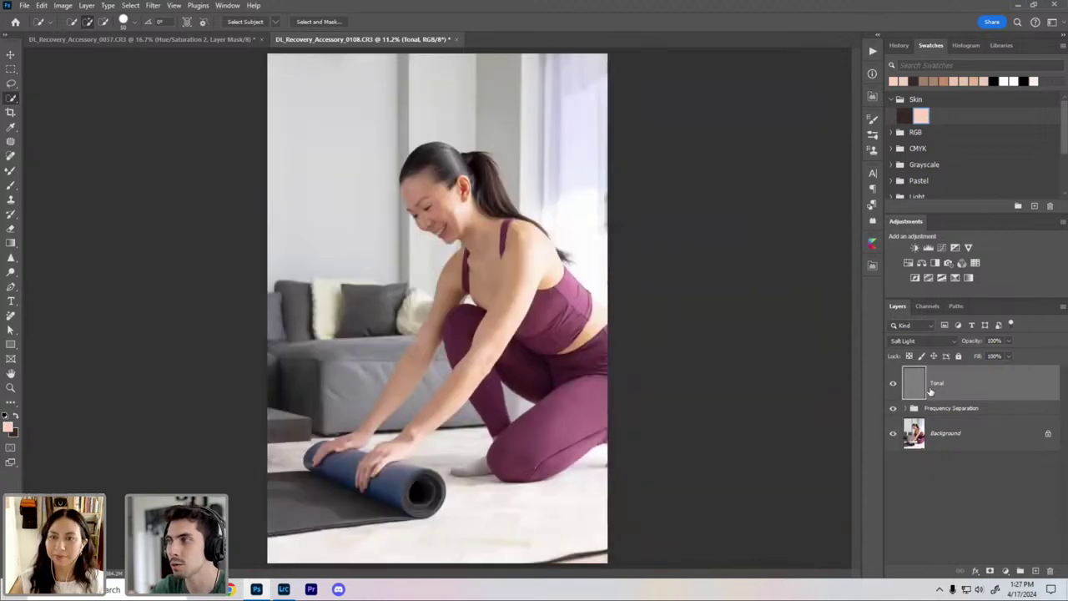
Step: Move the Tonal layer into the Frequency Separation group, between High Frequency - Texture and Low Frequency - Tone
key("ctrl+plus")
key("ctrl+plus")
key("ctrl+plus")
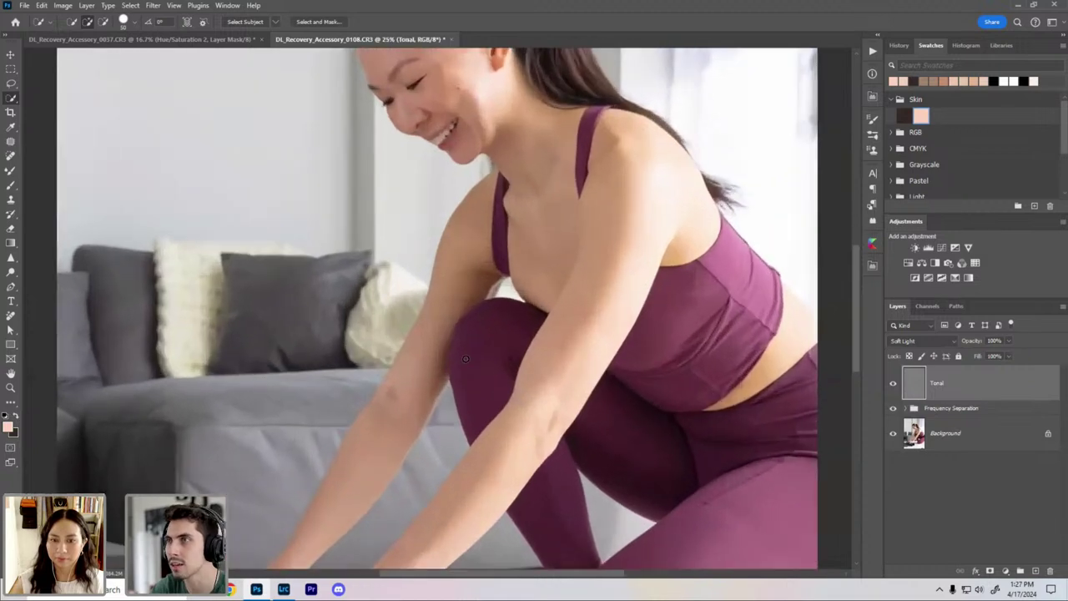
left_click_drag(467, 126, 469, 305)
scroll(459, 226, "up", 1)
left_click(906, 409)
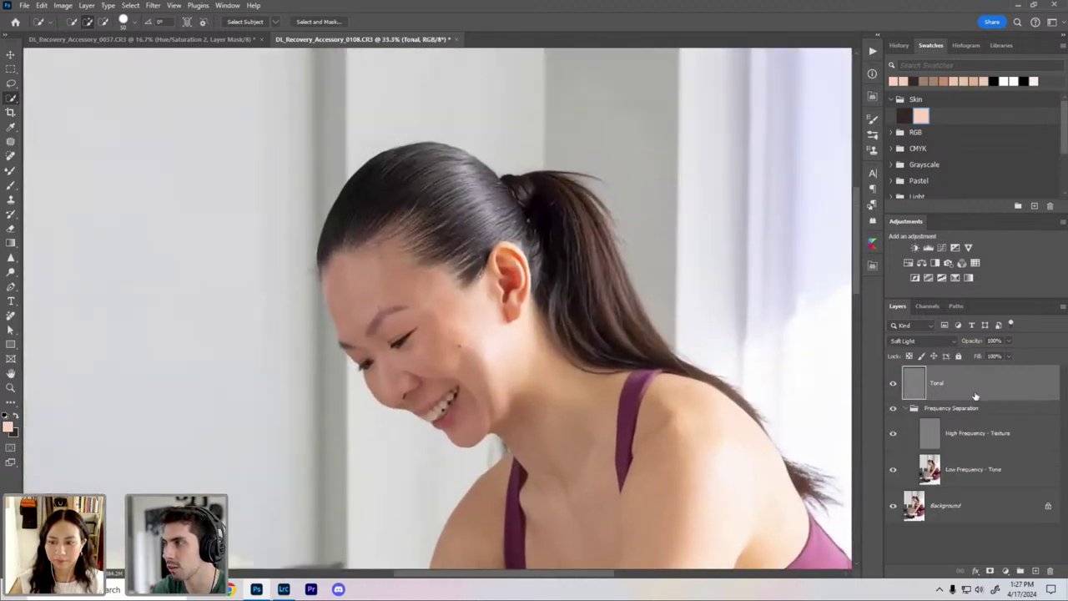
left_click_drag(972, 393, 947, 455)
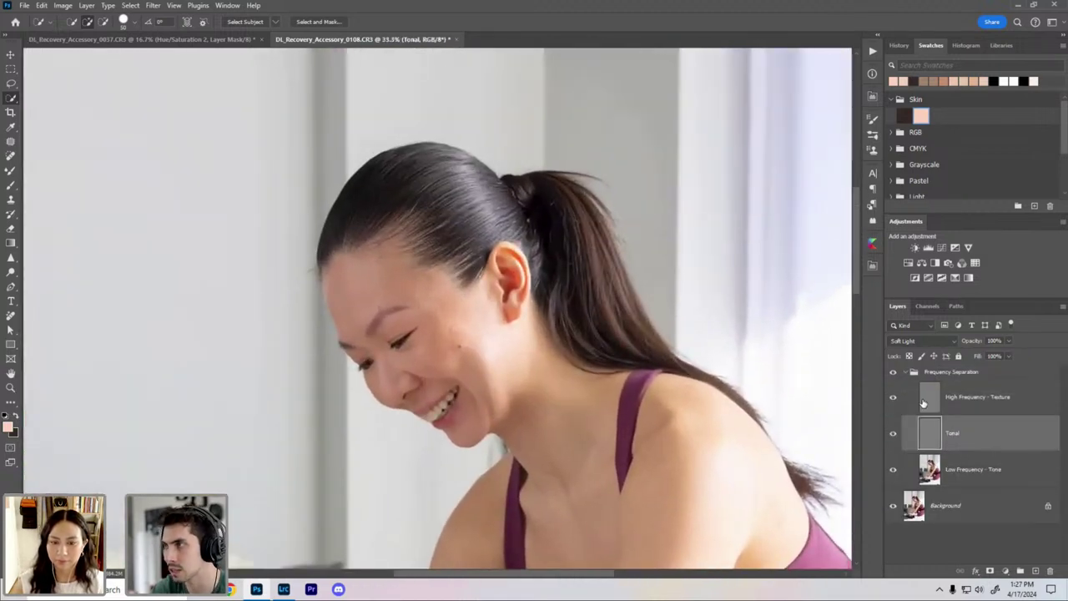
Step: Delete the Frequency Separation group together with its layers, keeping only the Background
left_click(908, 372)
left_click(907, 372)
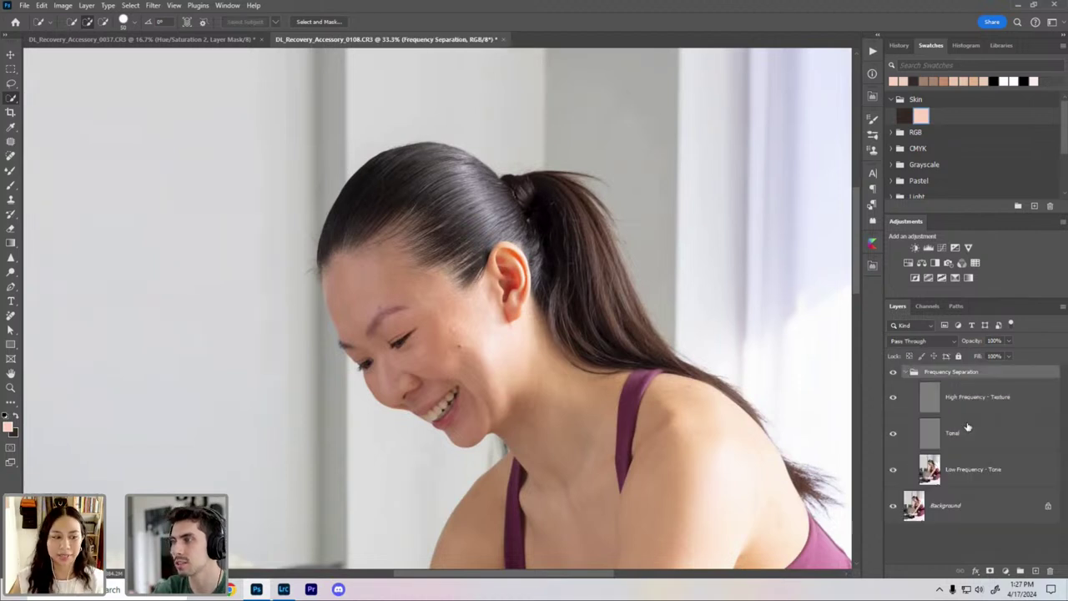
left_click(909, 373)
key("Delete")
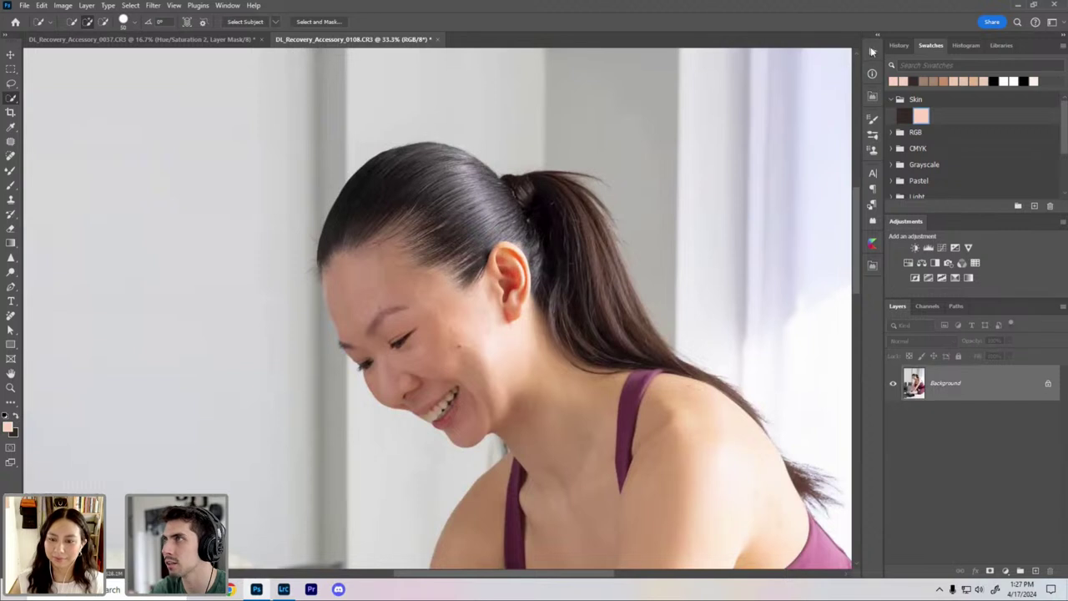
Step: Run the DL - Frequency Separation 8-bit action on the Background and expand the resulting group
key("alt+F9")
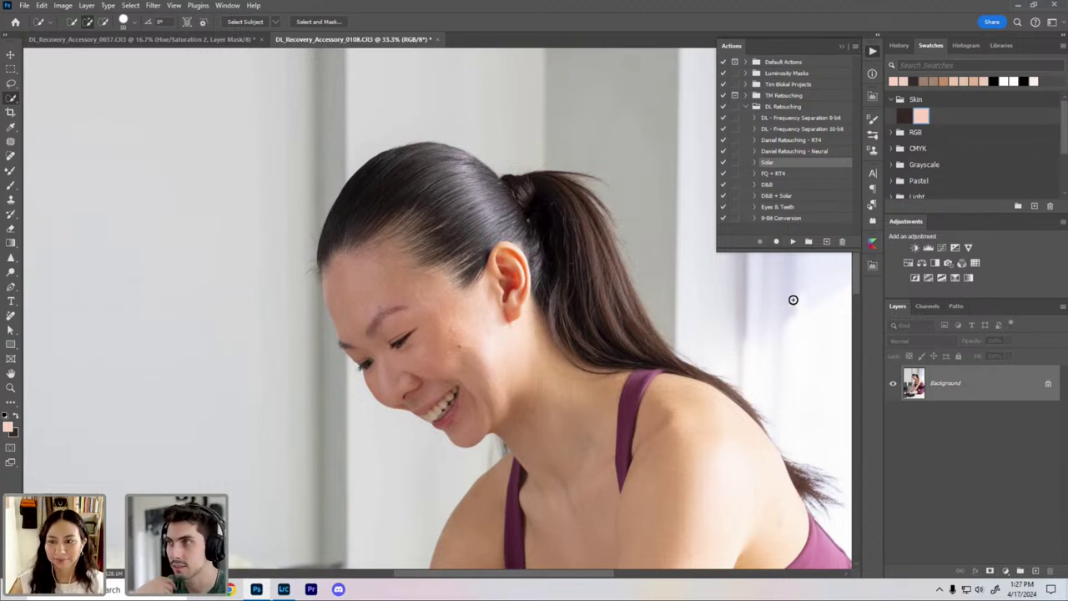
left_click(797, 119)
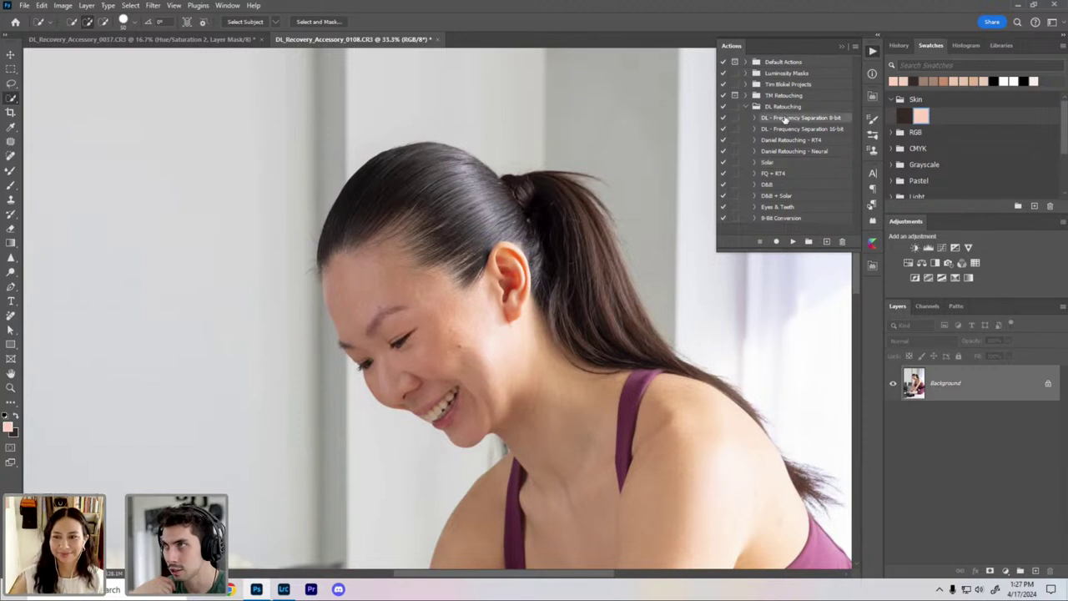
left_click(794, 243)
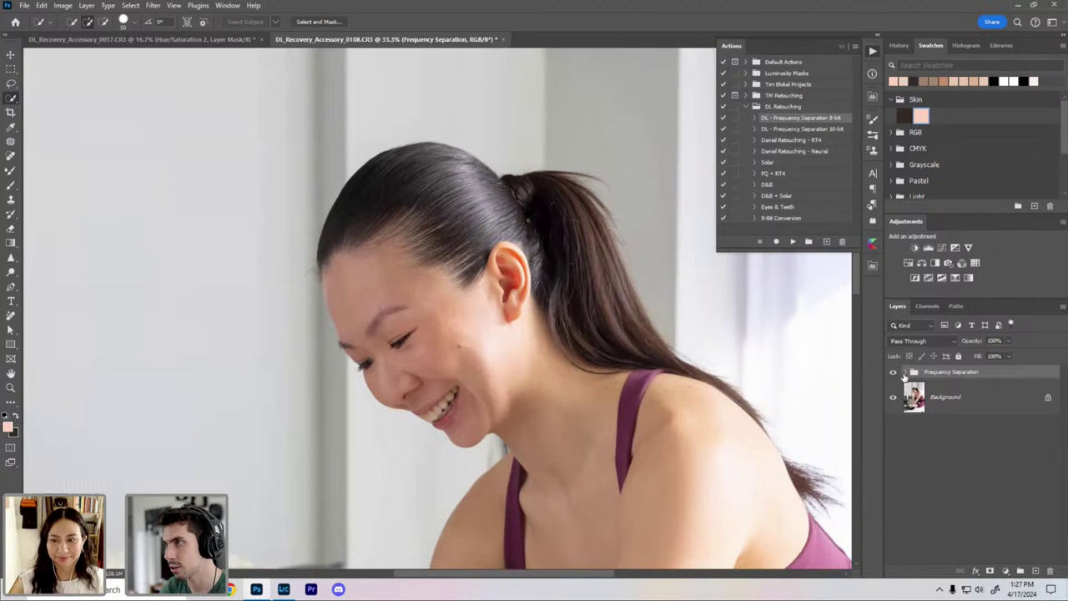
left_click(906, 372)
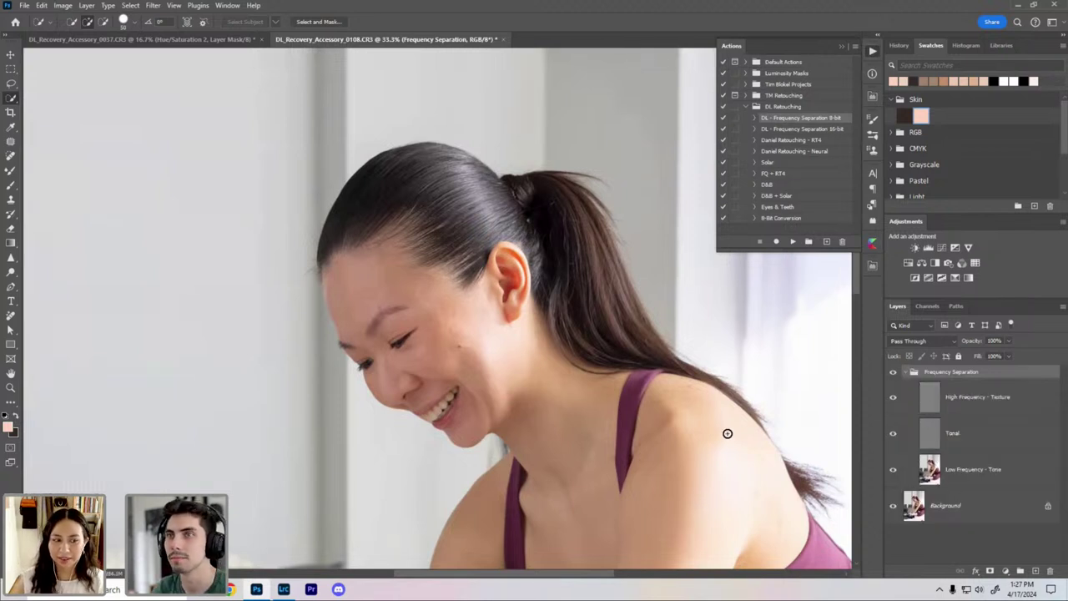
Step: Run the Solar action and move the Solar curves layer out of the Frequency Separation group to the top of the stack
left_click(777, 164)
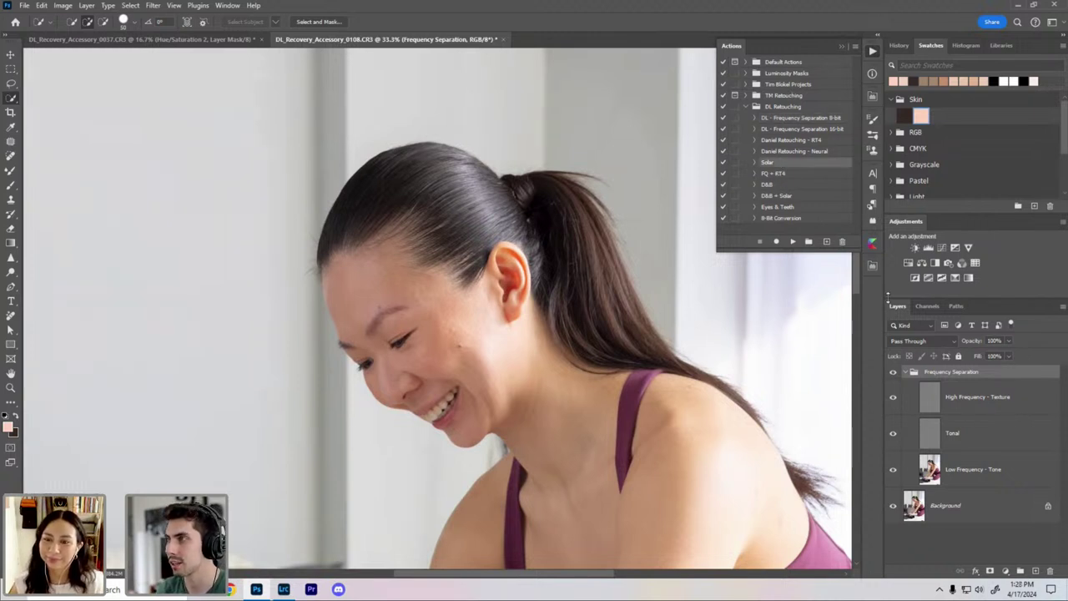
left_click(792, 242)
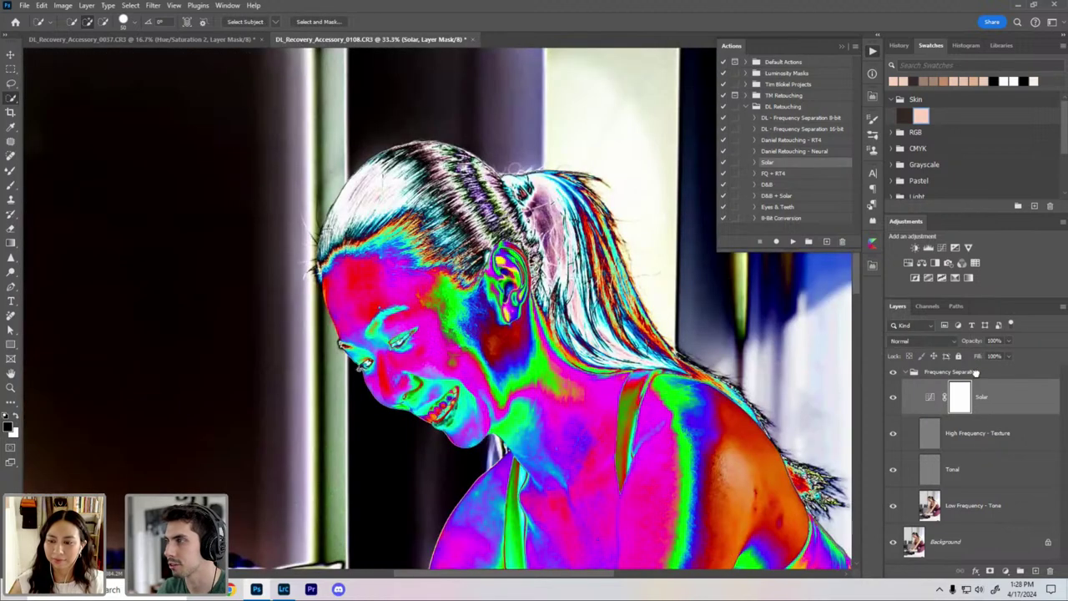
left_click_drag(976, 372, 963, 365)
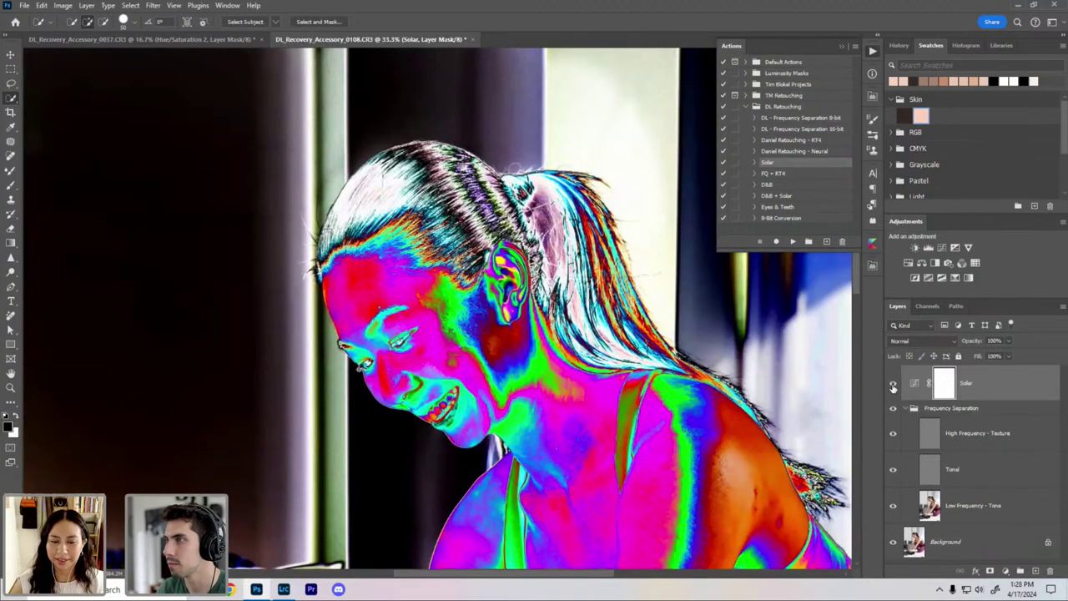
Step: Hide the Solar layer and collapse the Frequency Separation group, then shrink the layer list area
left_click(893, 385)
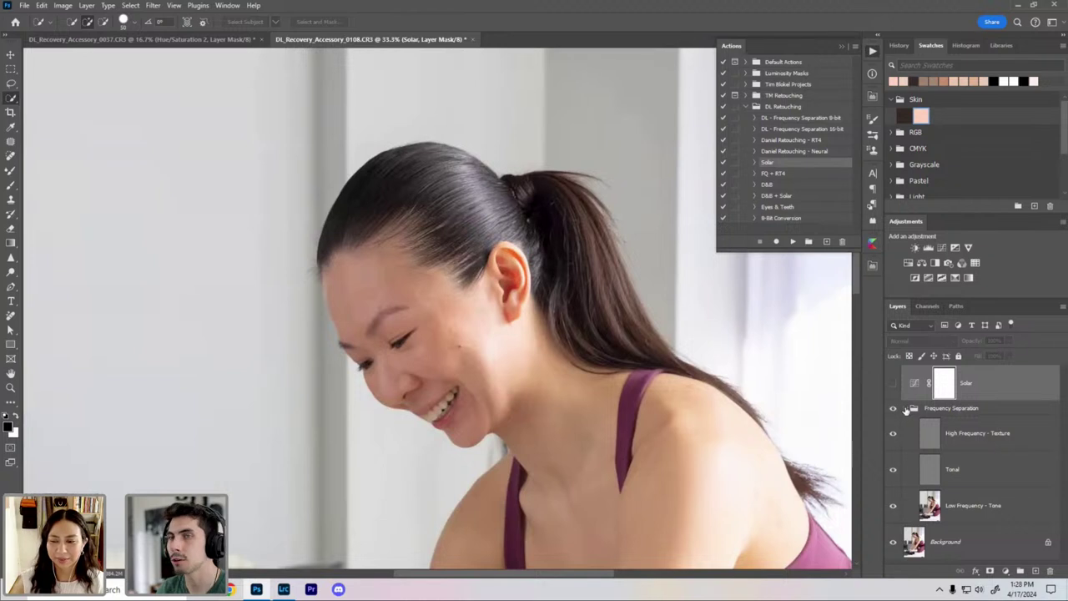
left_click(914, 407)
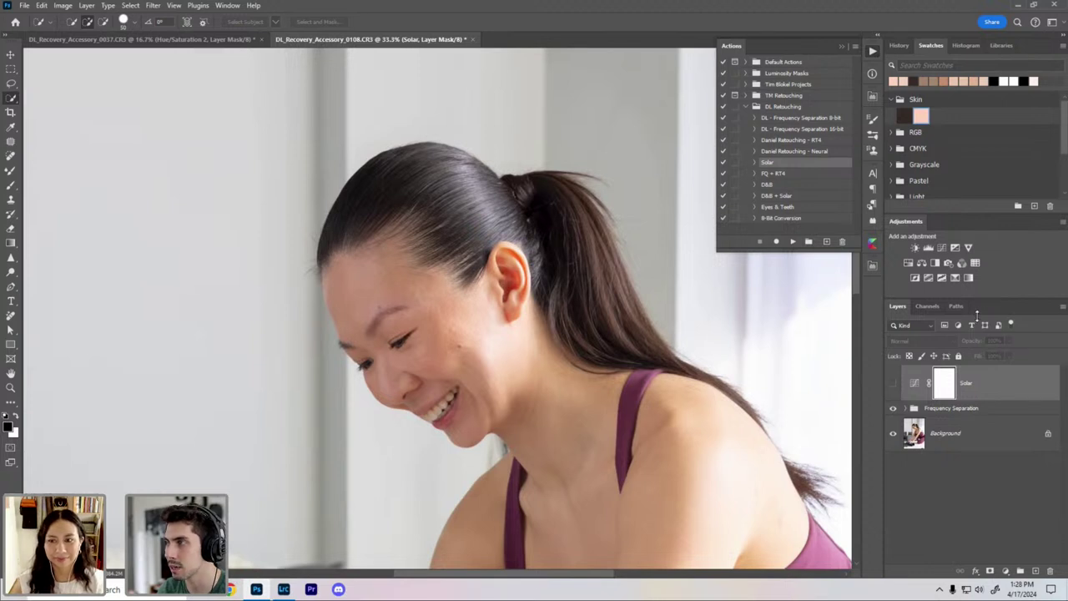
left_click_drag(977, 314, 976, 372)
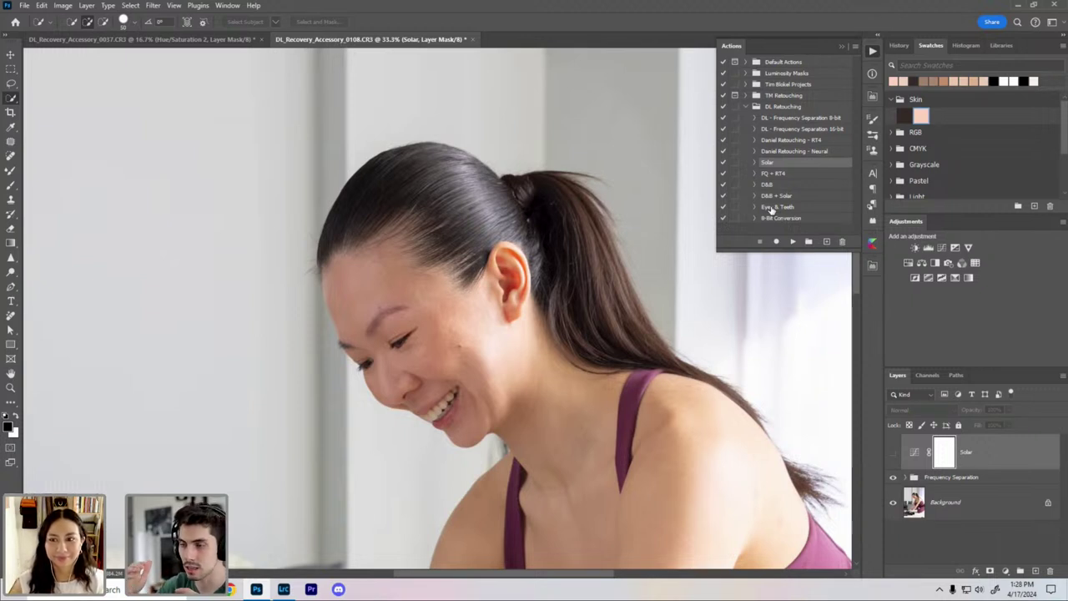
Step: Close the actions list, switch the adjustments display to Modern view, and resize the areas to show all personal adjustment presets
left_click(841, 46)
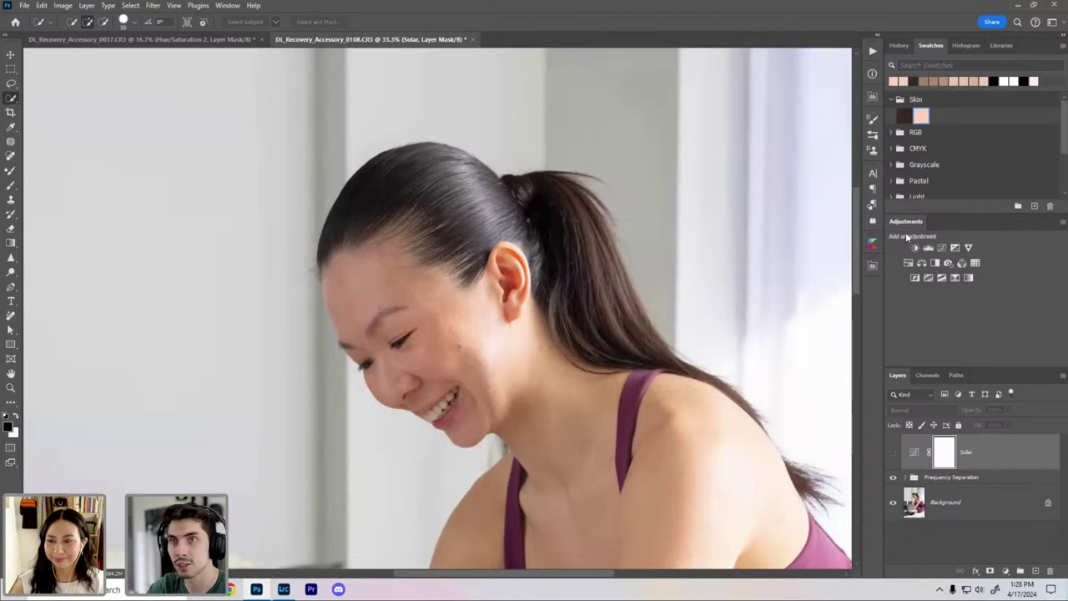
left_click(1063, 222)
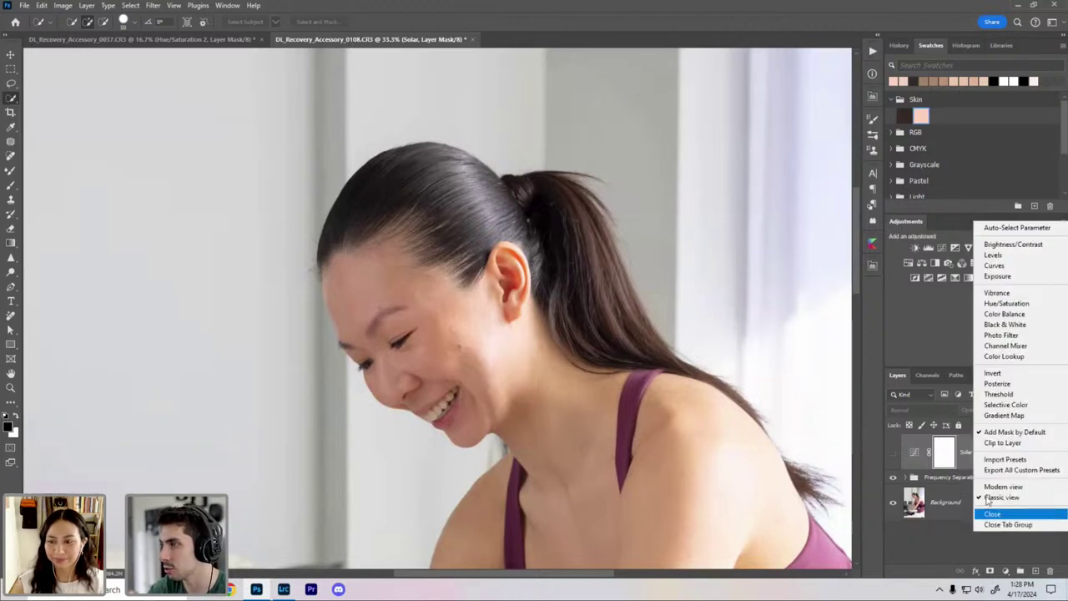
left_click(994, 486)
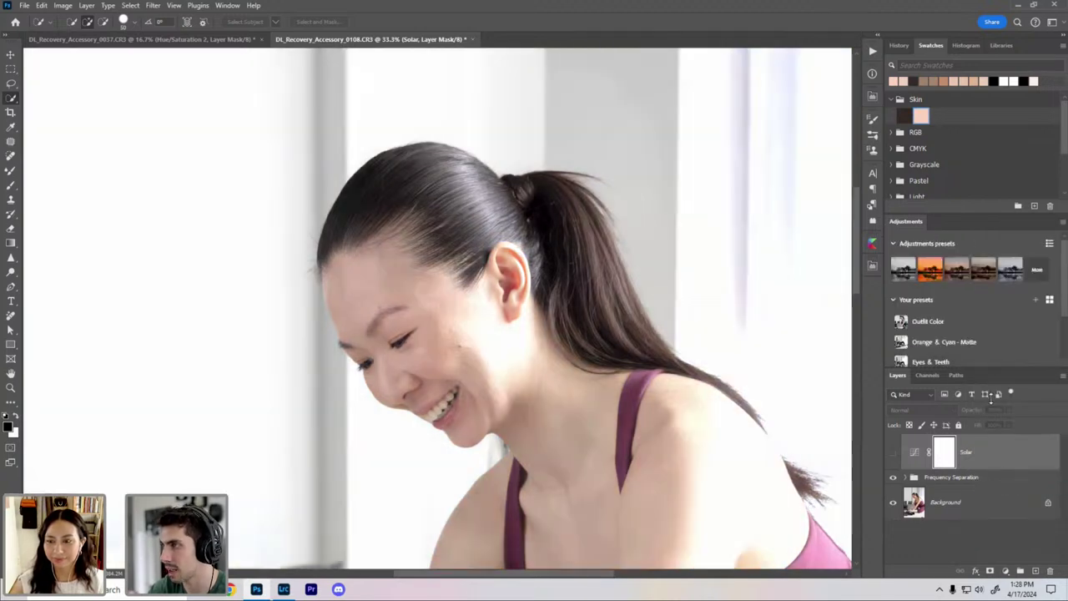
left_click_drag(993, 367, 994, 391)
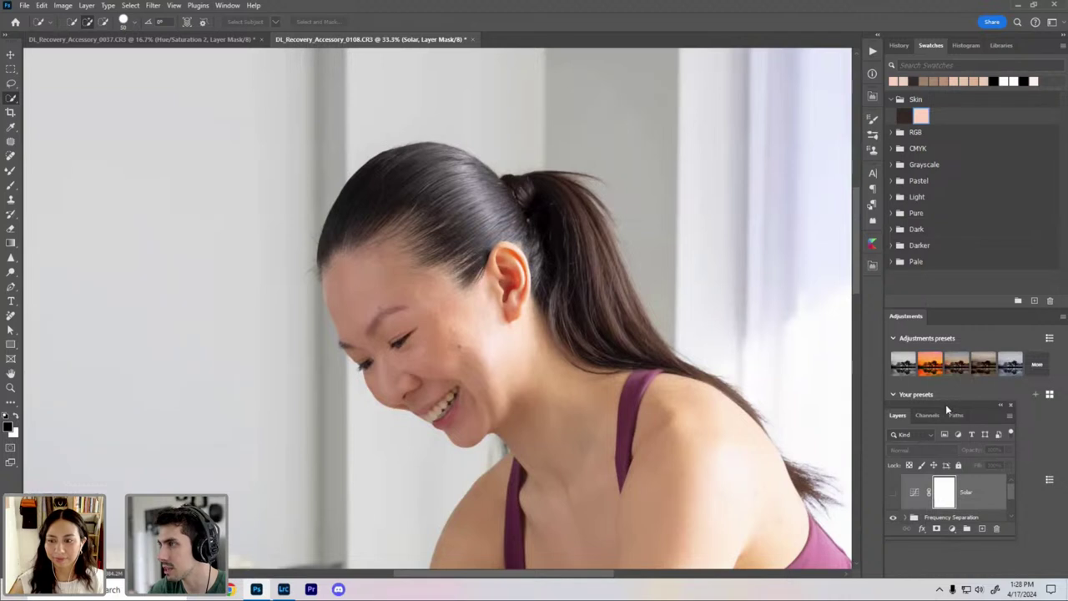
left_click_drag(946, 472, 932, 568)
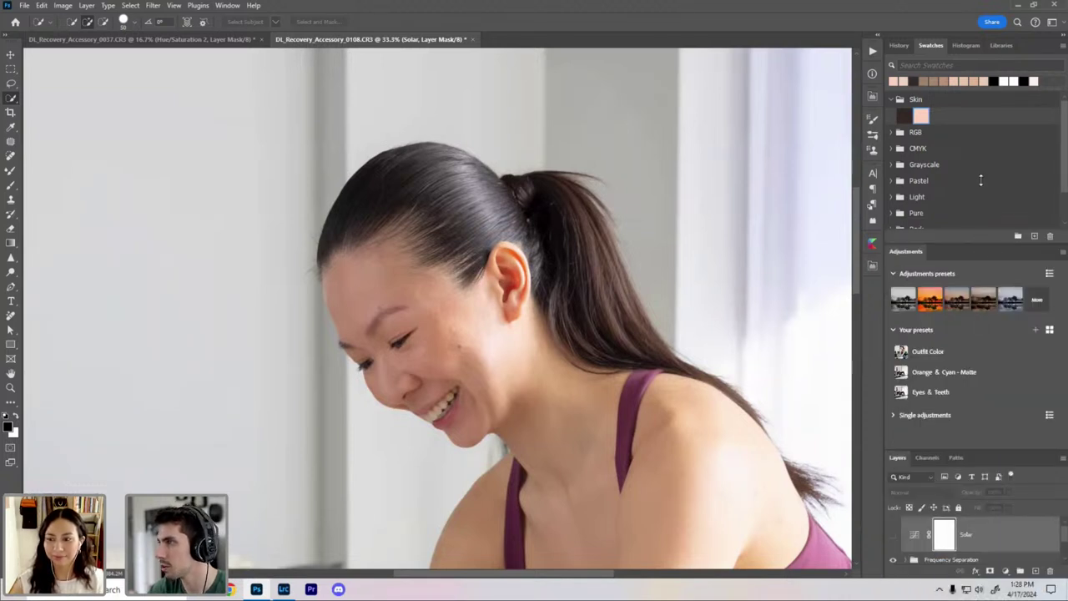
left_click_drag(980, 180, 981, 165)
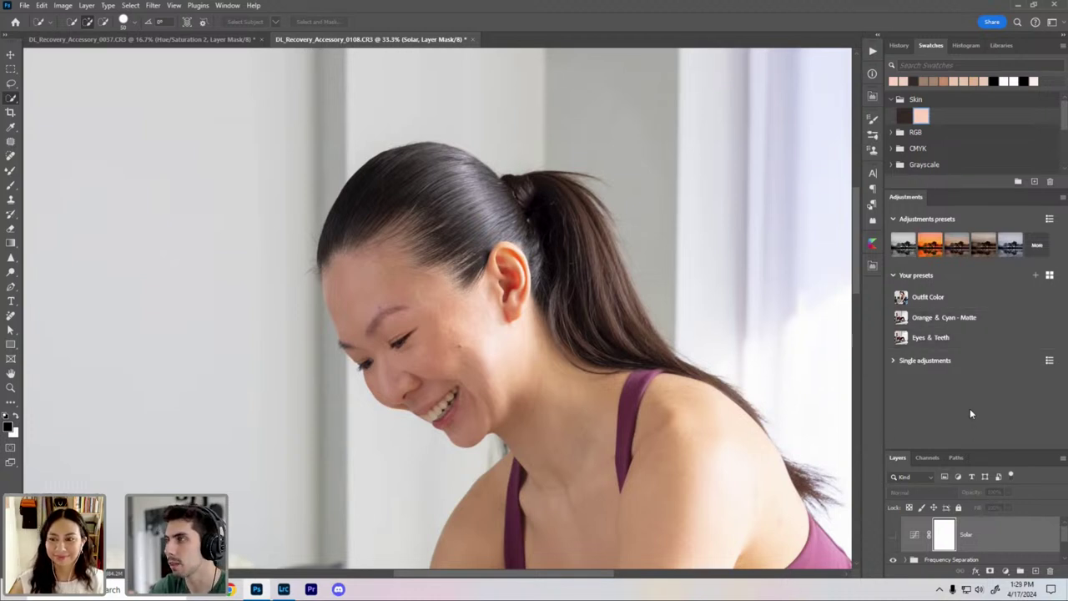
Step: In the DL_Recovery_Accessory_0037 photo, enlarge the layer list and select the Color Grade and Orange Cyan layers together
left_click(184, 39)
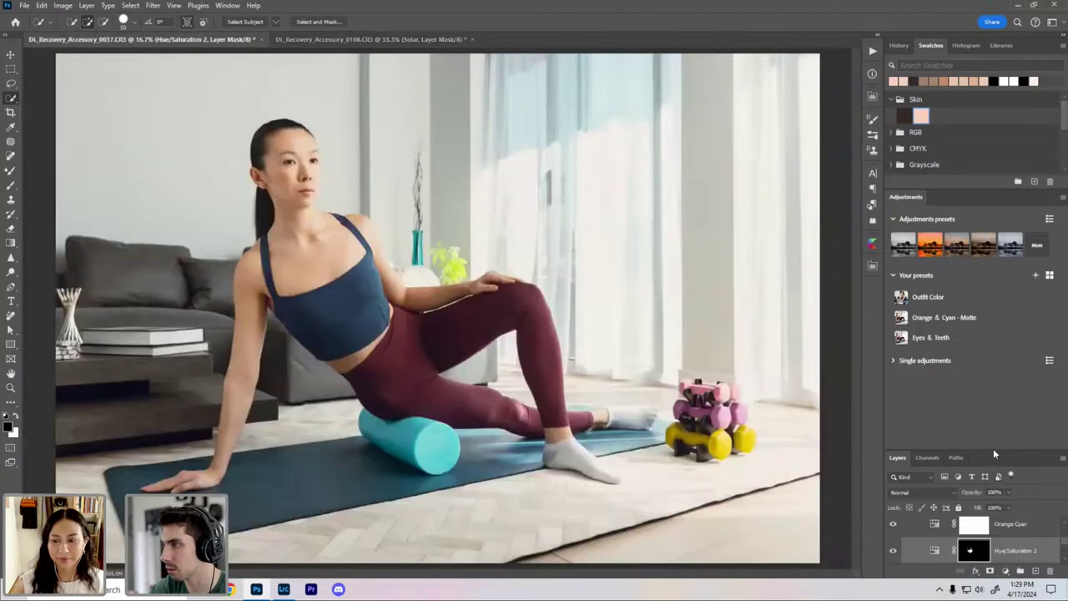
left_click_drag(990, 417, 1003, 302)
left_click(1006, 427)
left_click(1003, 450, "shift")
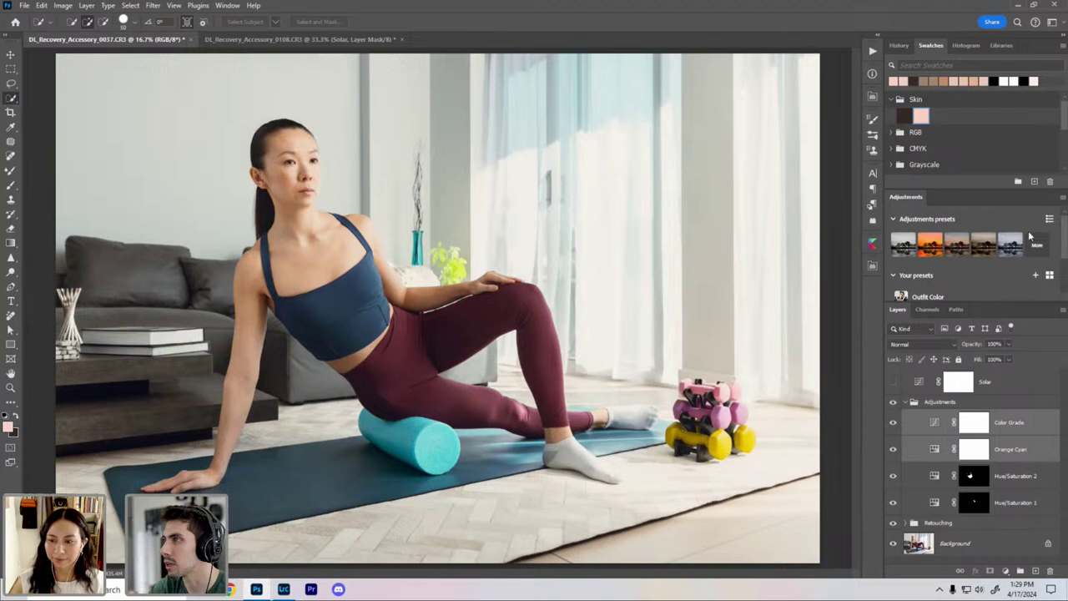
left_click(1035, 276)
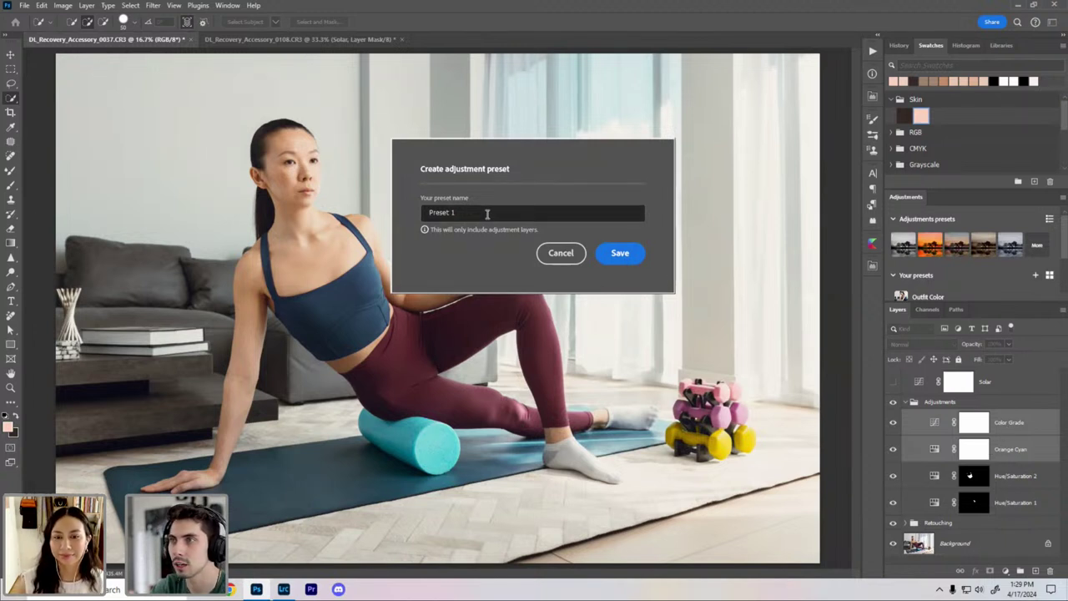
left_click_drag(488, 215, 411, 198)
type("c")
key("BackSpace")
type("Color Grade")
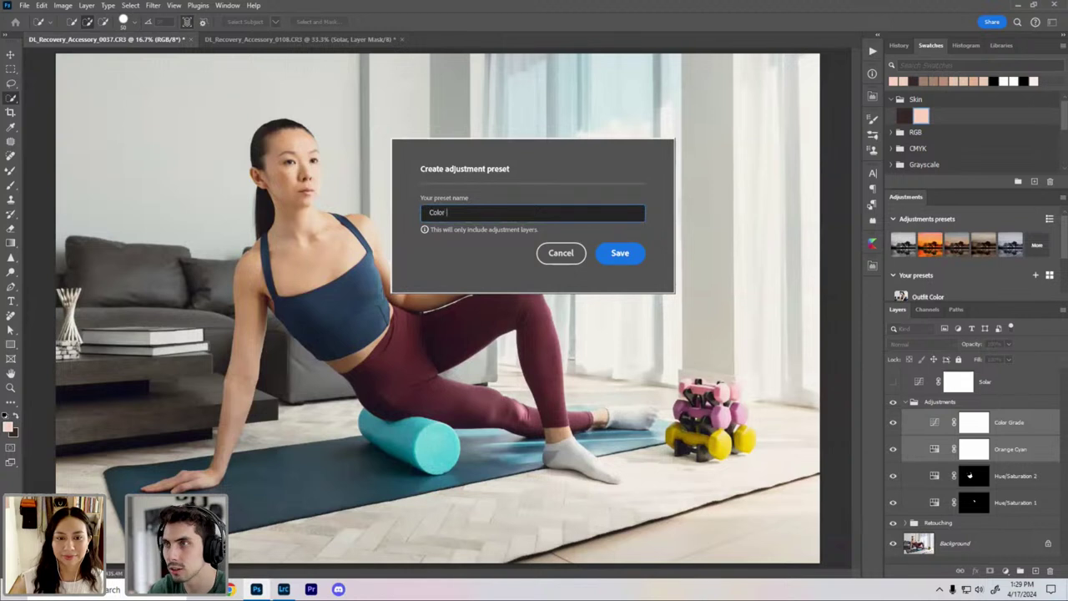
left_click(559, 255)
Step: Apply the Orange & Cyan - Matte preset to the DL_Recovery_Accessory_0108 photo and compare the image with and without it
scroll(1054, 284, "down", 1)
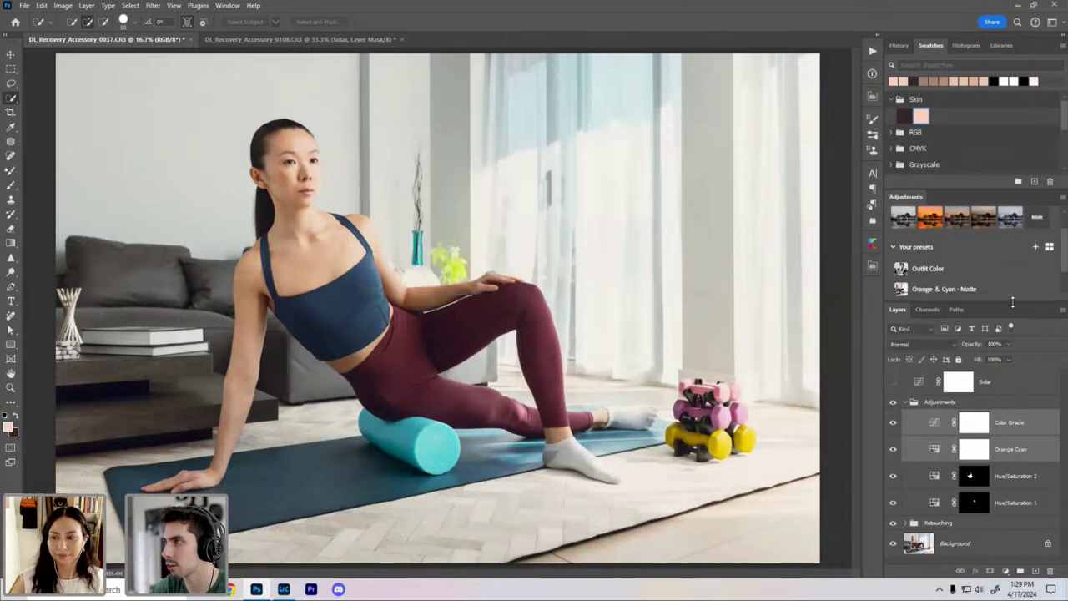
left_click_drag(1011, 339, 1009, 364)
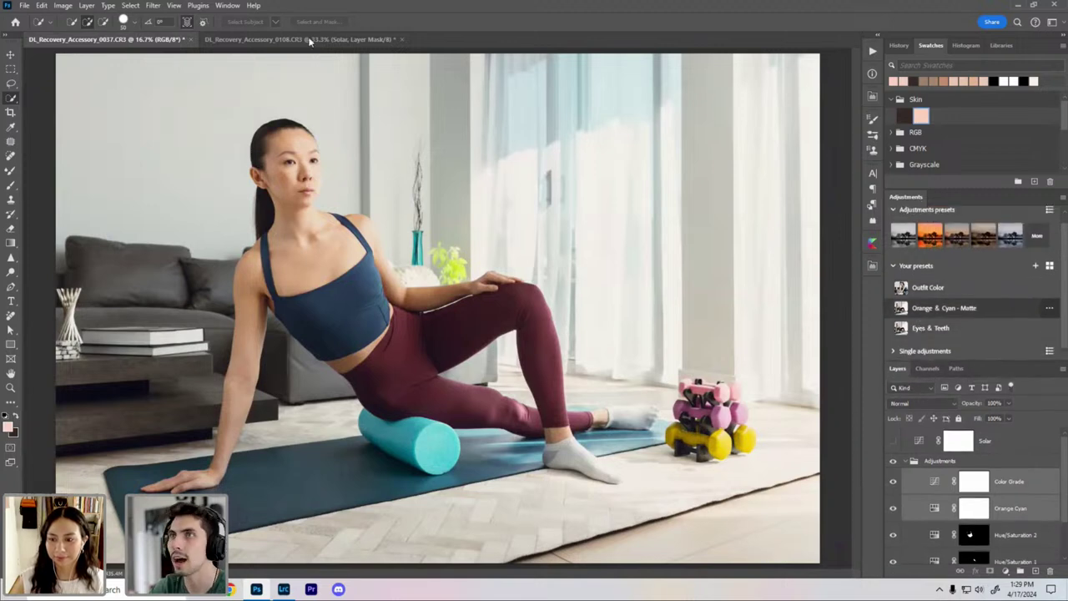
left_click(241, 39)
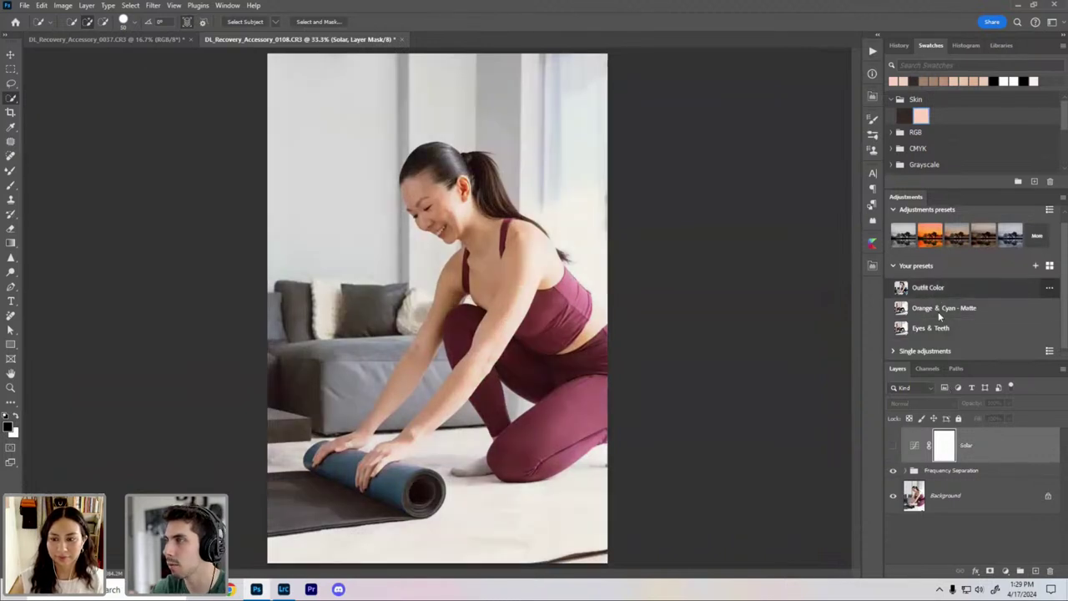
left_click(982, 310)
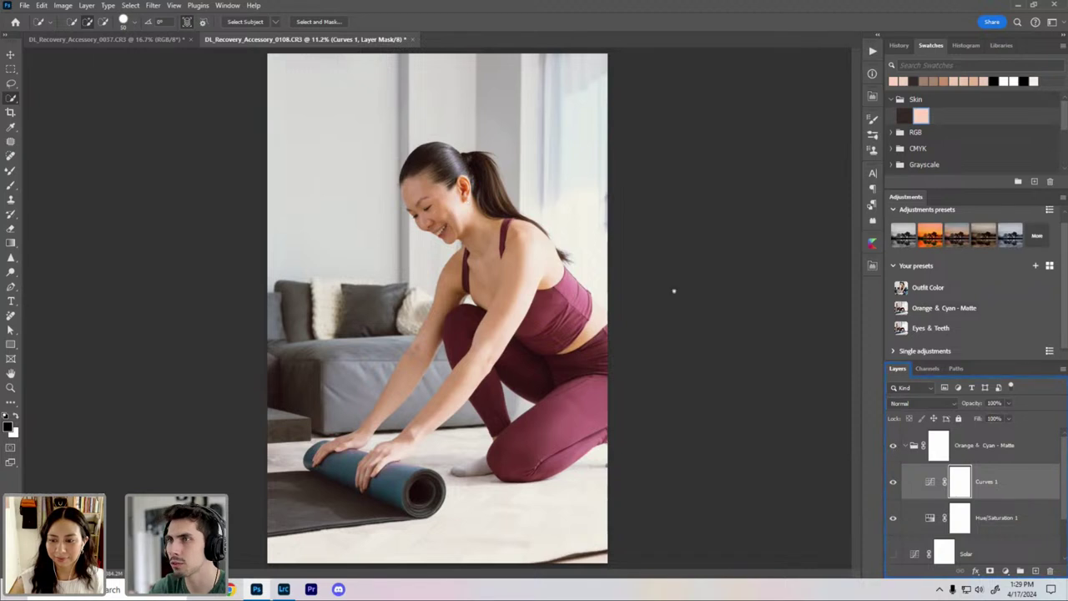
left_click(892, 446)
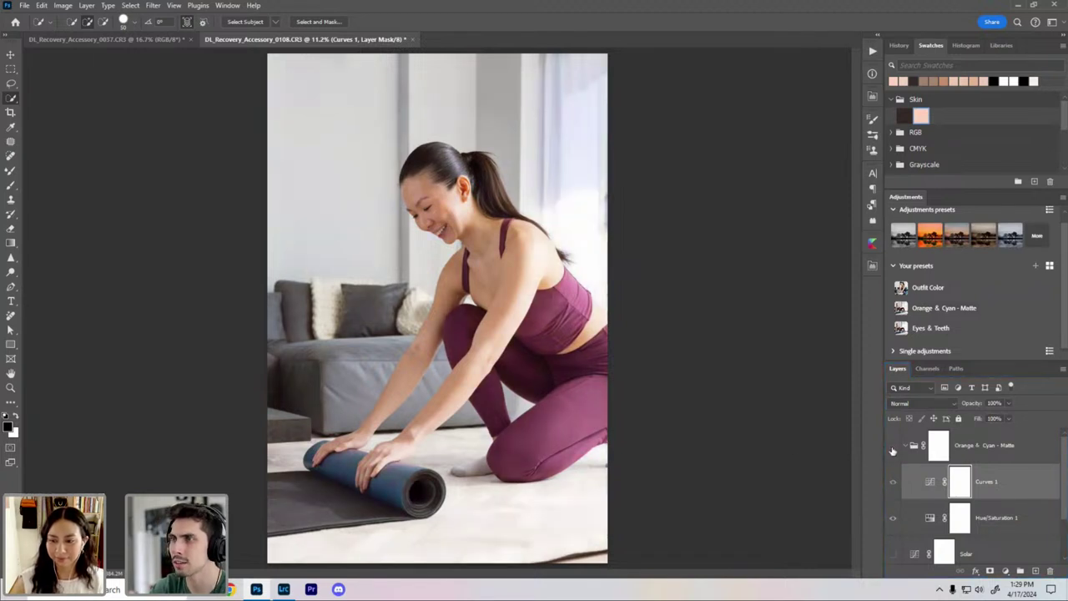
left_click(892, 445)
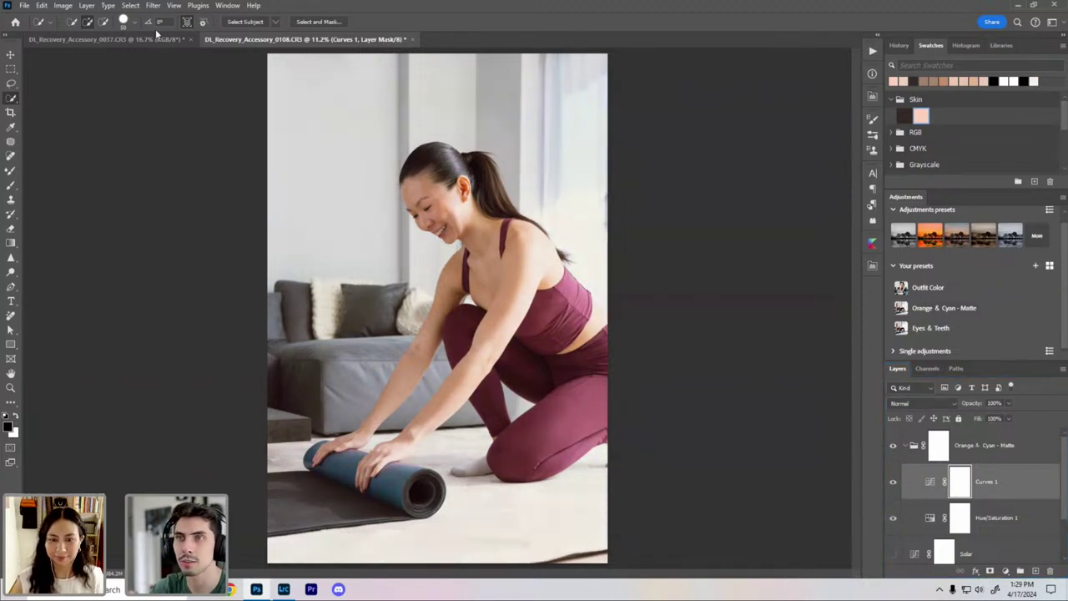
Step: Delete the Solar layer, then collapse the Orange & Cyan - Matte group and compare the photo before and after the grade
left_click(959, 554)
key("Delete")
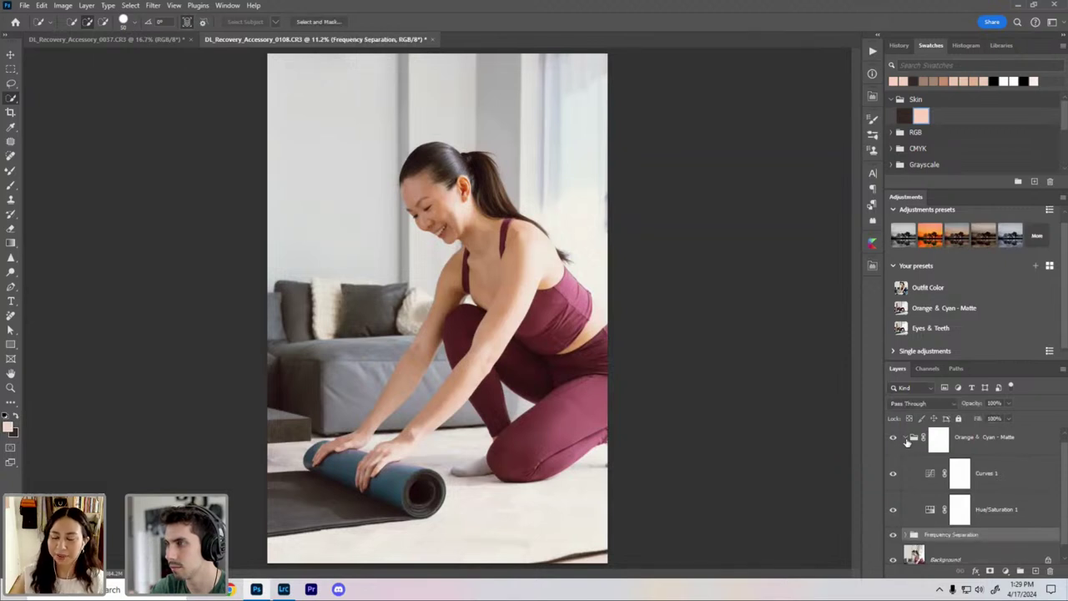
left_click(906, 438)
left_click(906, 446)
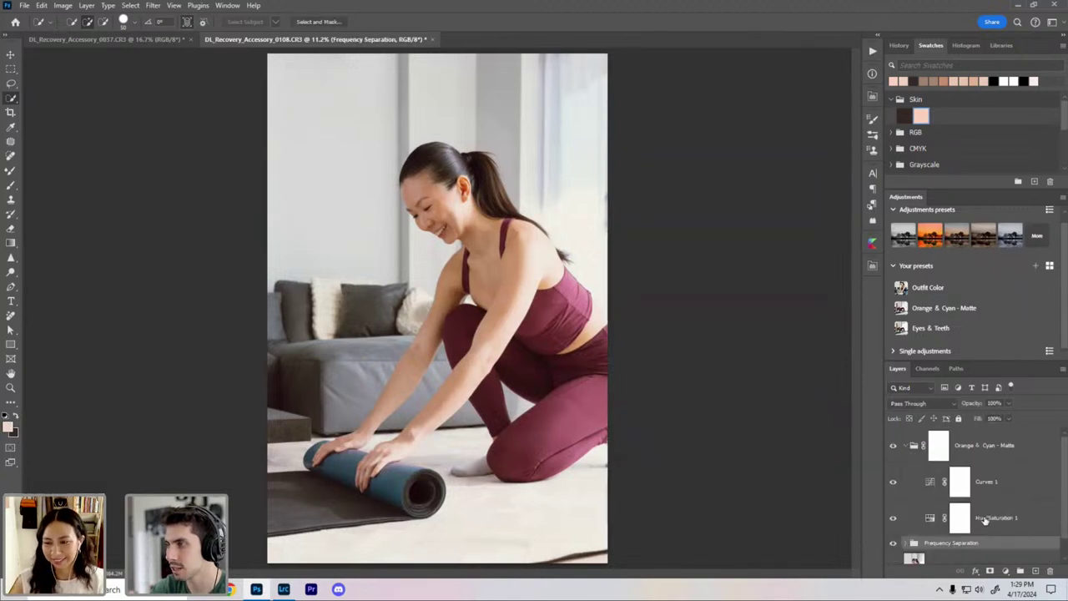
left_click(988, 447)
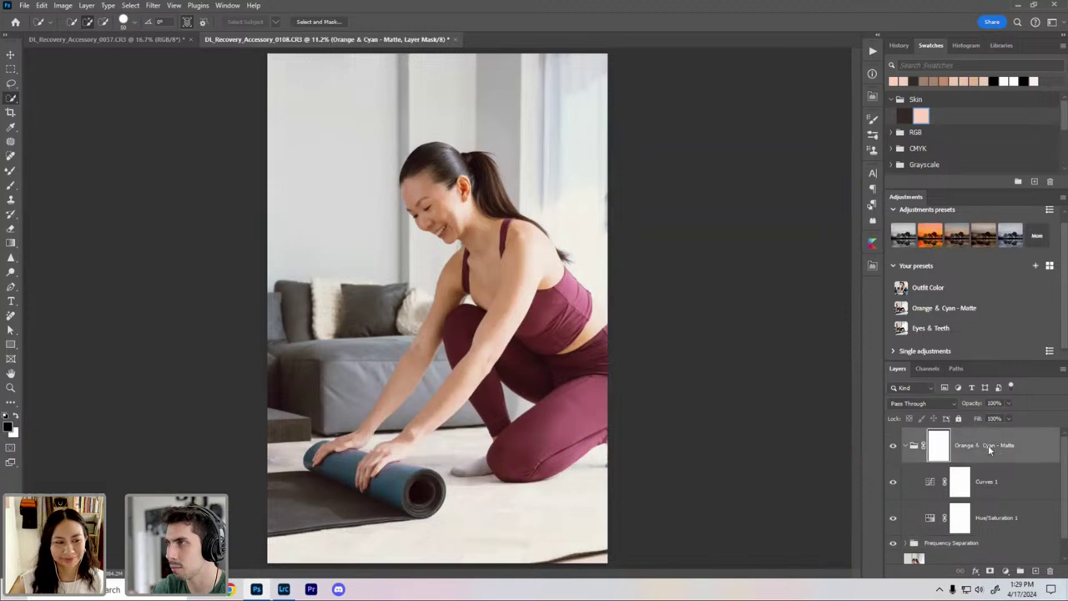
left_click(906, 447)
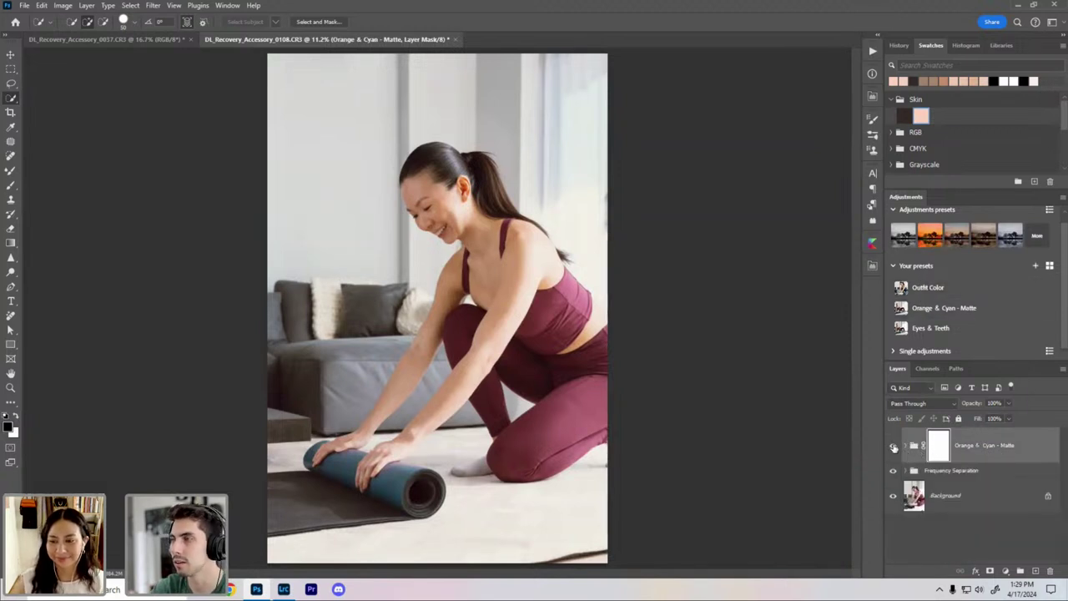
left_click(891, 448)
left_click(892, 453)
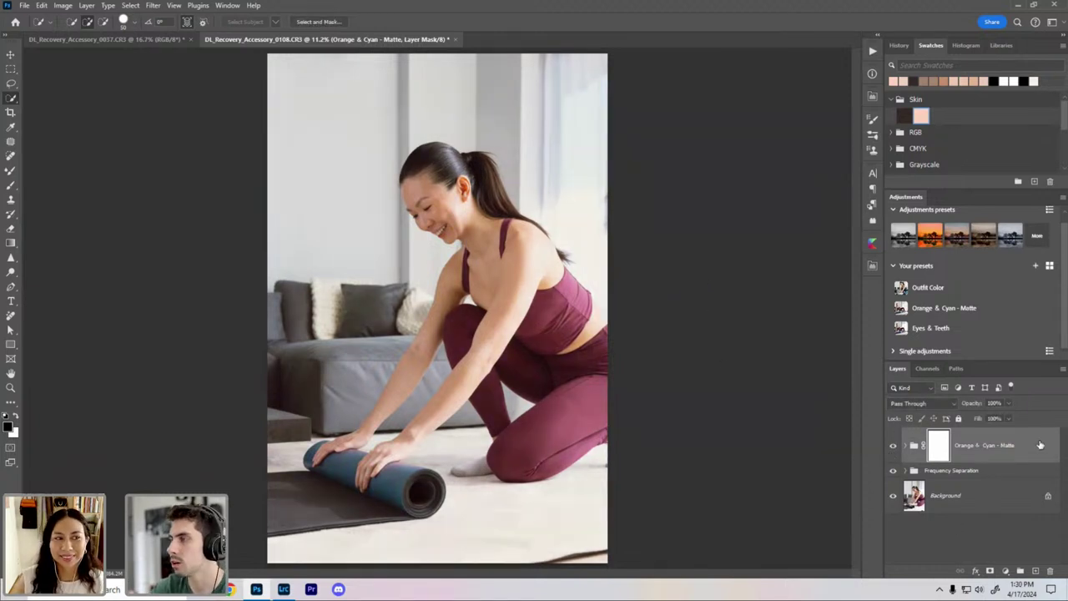
left_click_drag(1066, 348, 1065, 352)
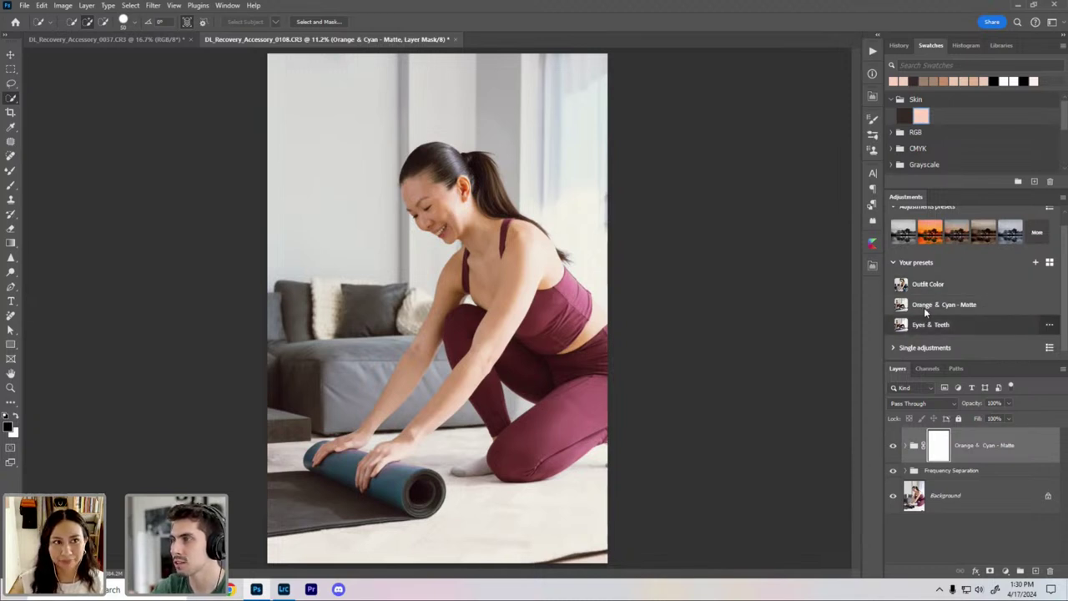
Step: In the DL_Recovery_Accessory_0037 photo, examine the Hue/Saturation 2 layer's hue settings and its mask over the sports top
left_click(151, 40)
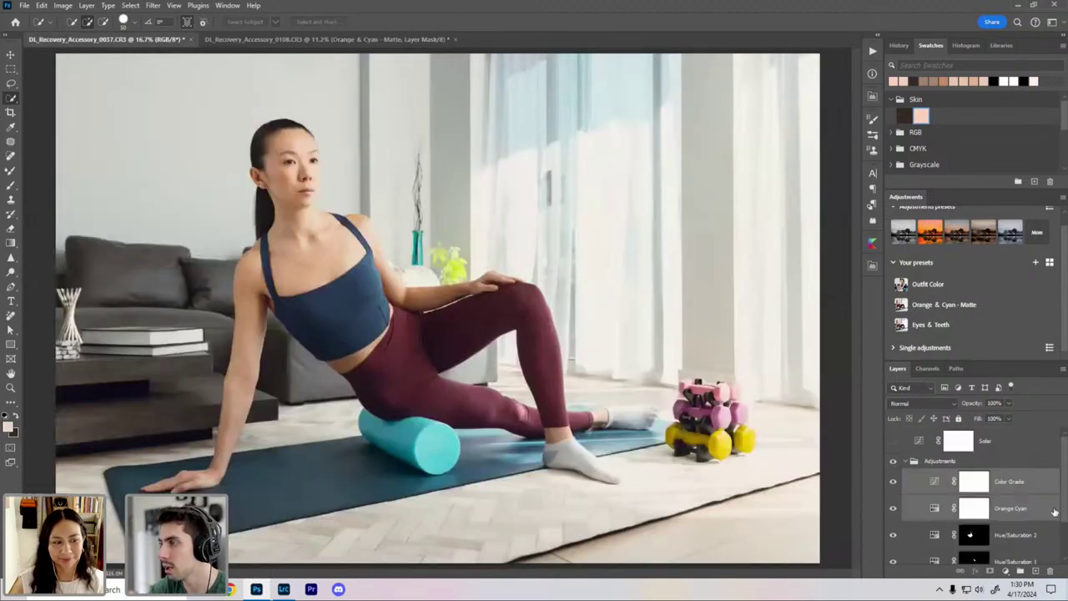
scroll(1028, 506, "down", 2)
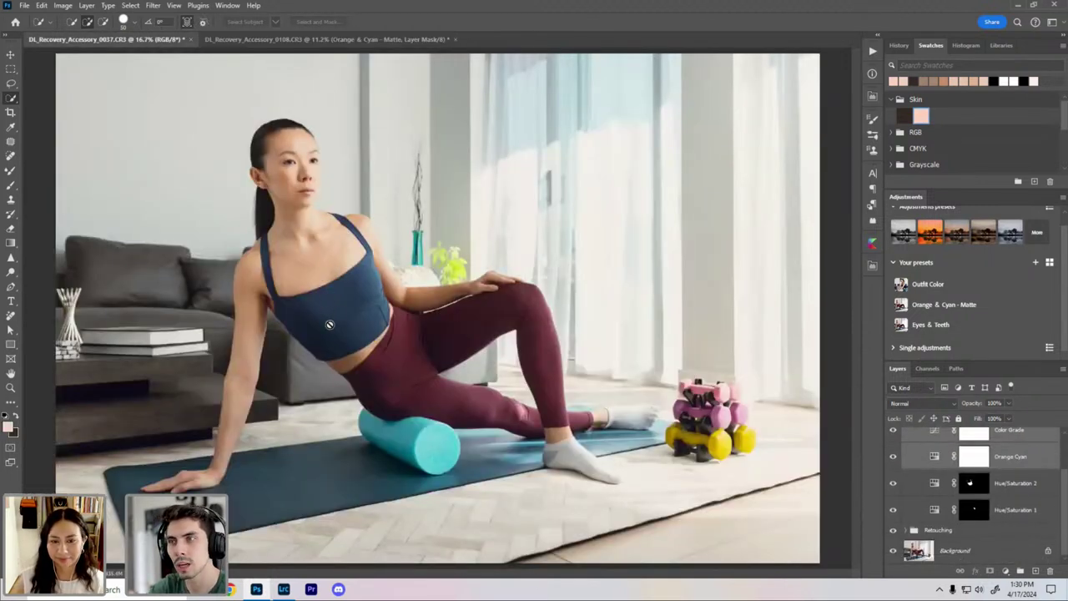
left_click(973, 509)
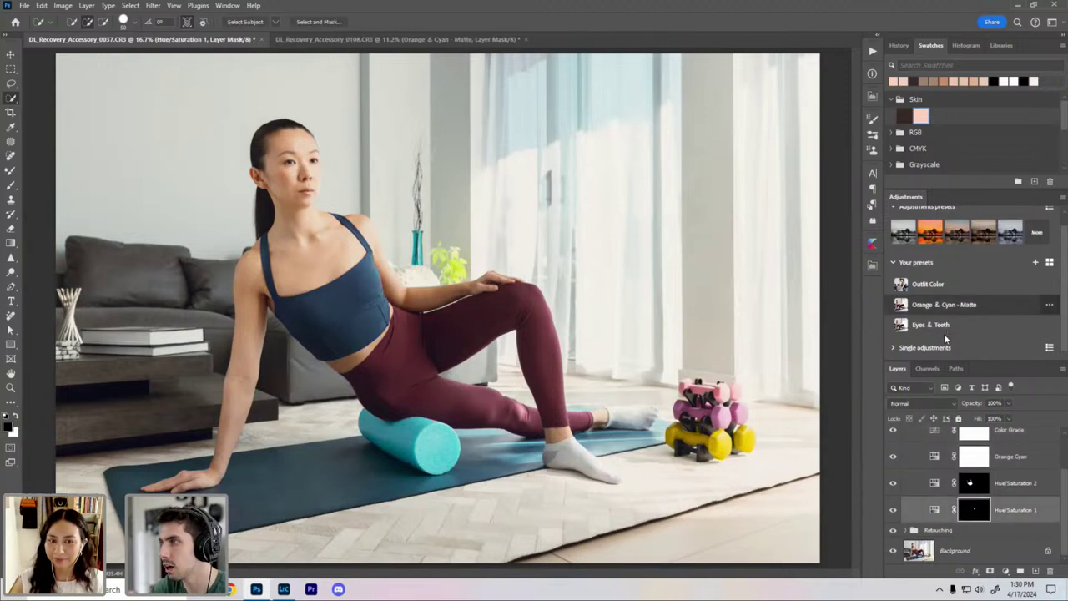
left_click(971, 484)
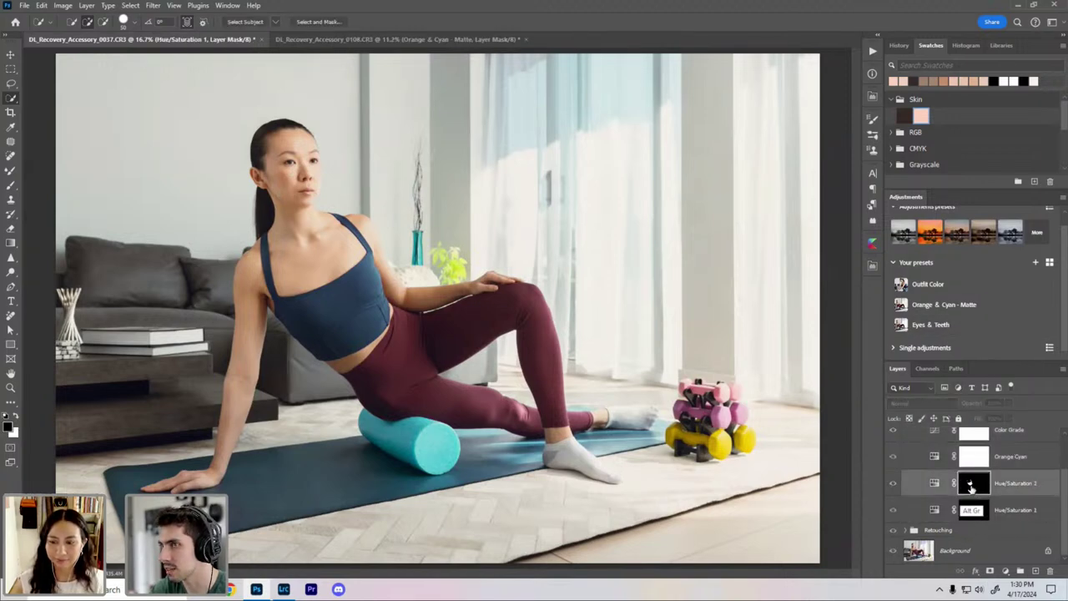
left_click(970, 483, "alt")
double_click(934, 482)
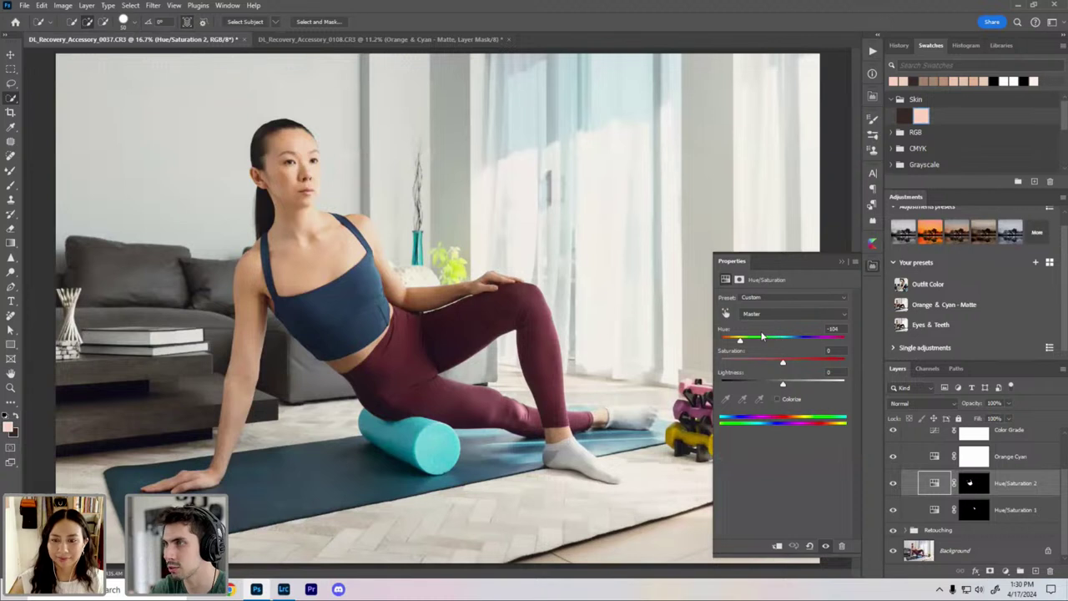
left_click(842, 262)
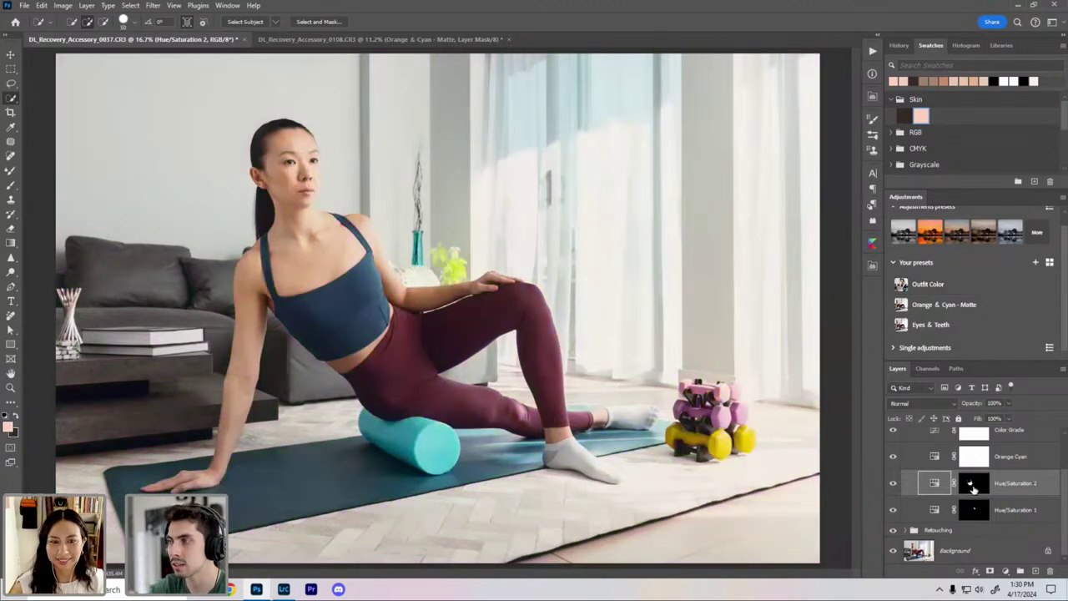
left_click(973, 482, "alt")
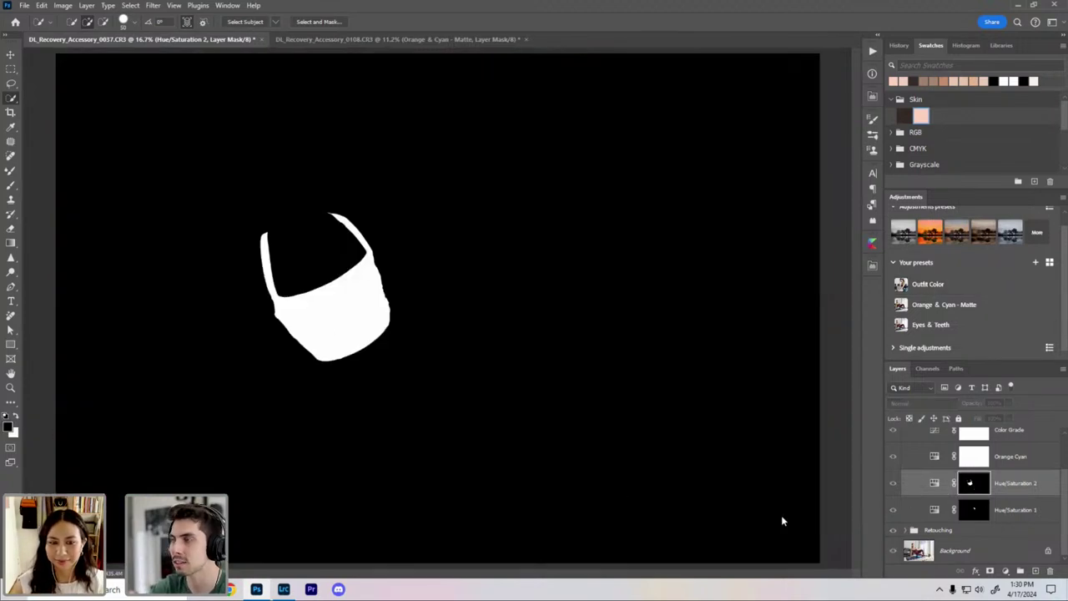
left_click(973, 483, "alt")
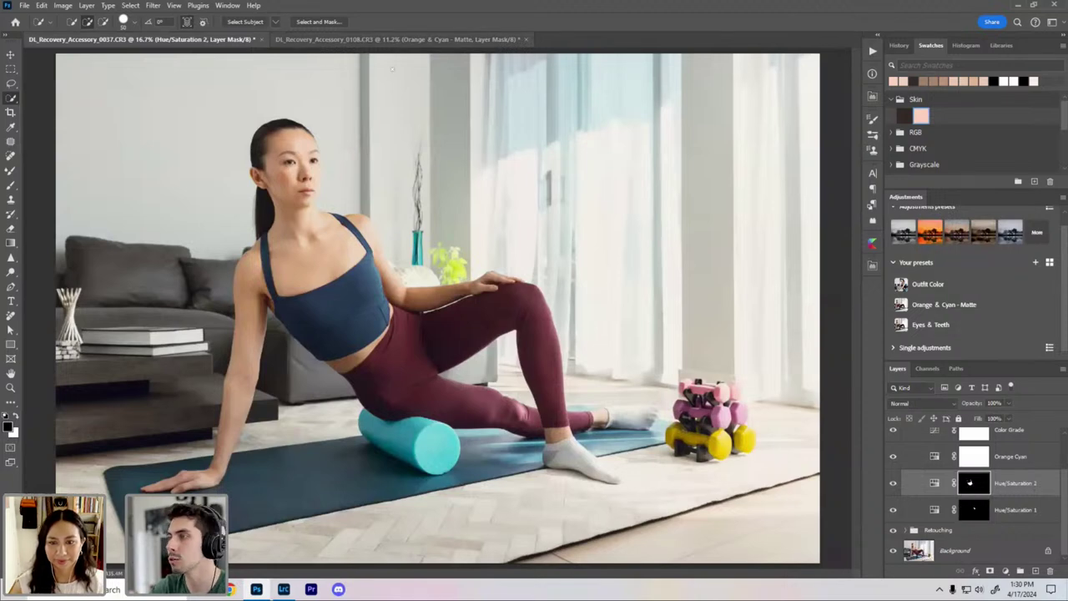
Step: Apply the Outfit Color preset to the DL_Recovery_Accessory_0108 photo and rename its Hue/Saturation layer as Top Color
left_click(364, 39)
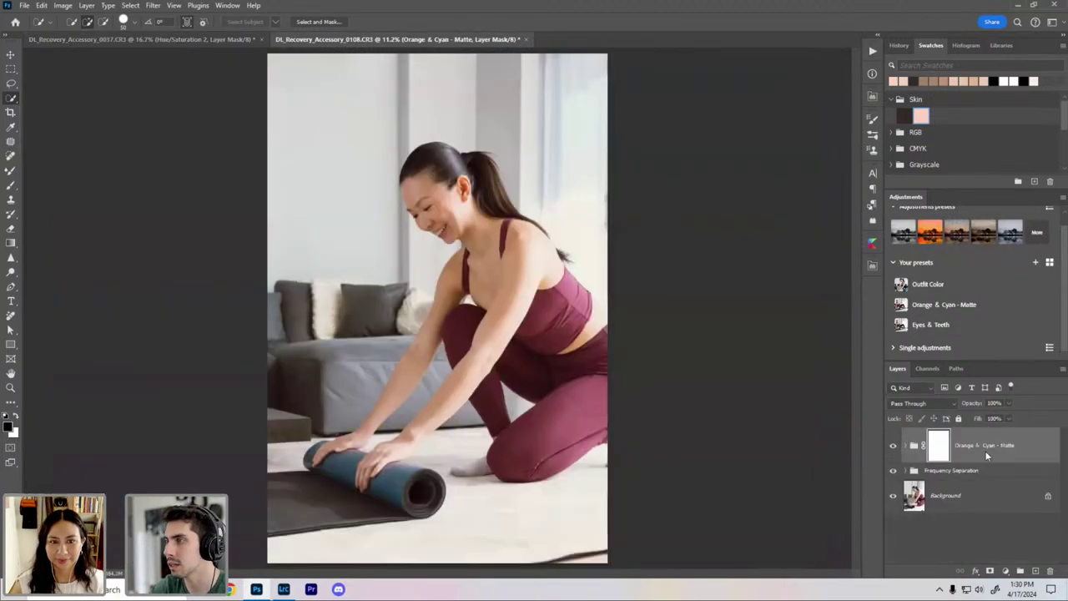
left_click(949, 286)
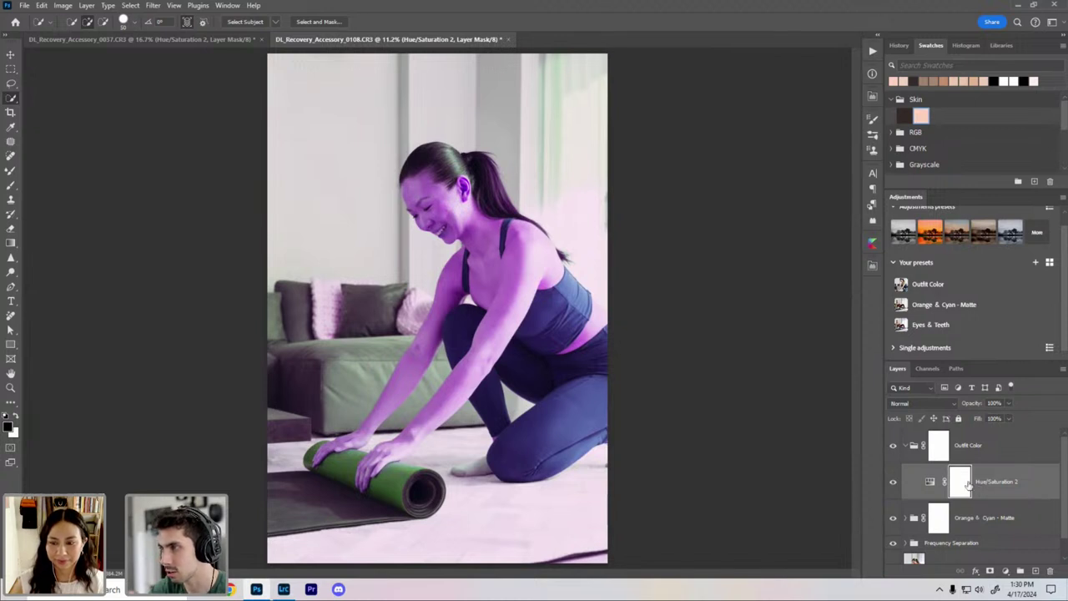
double_click(993, 482)
type("Top Color")
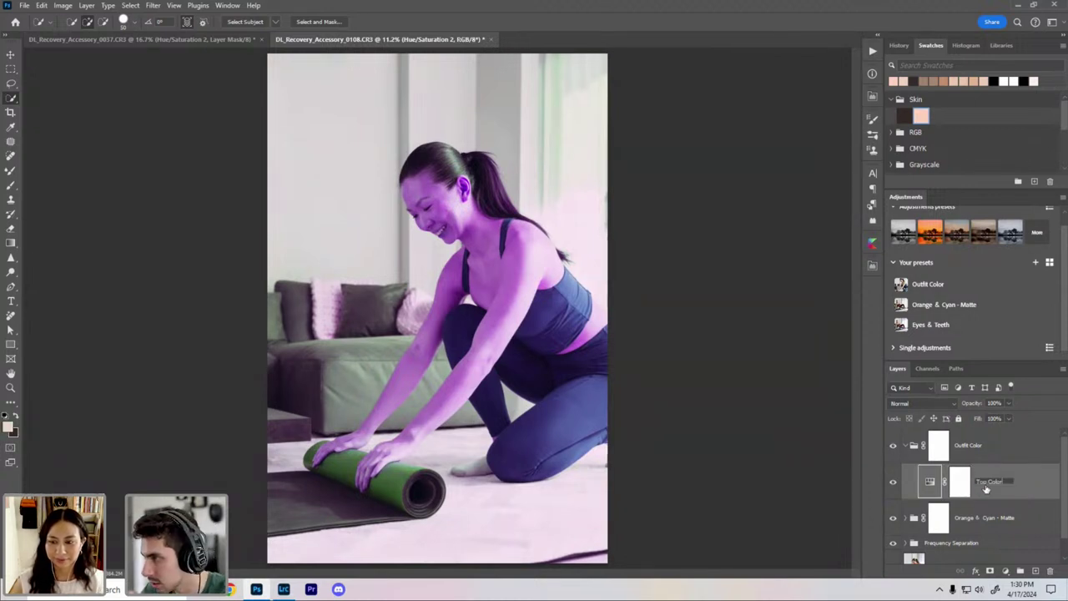
key("Return")
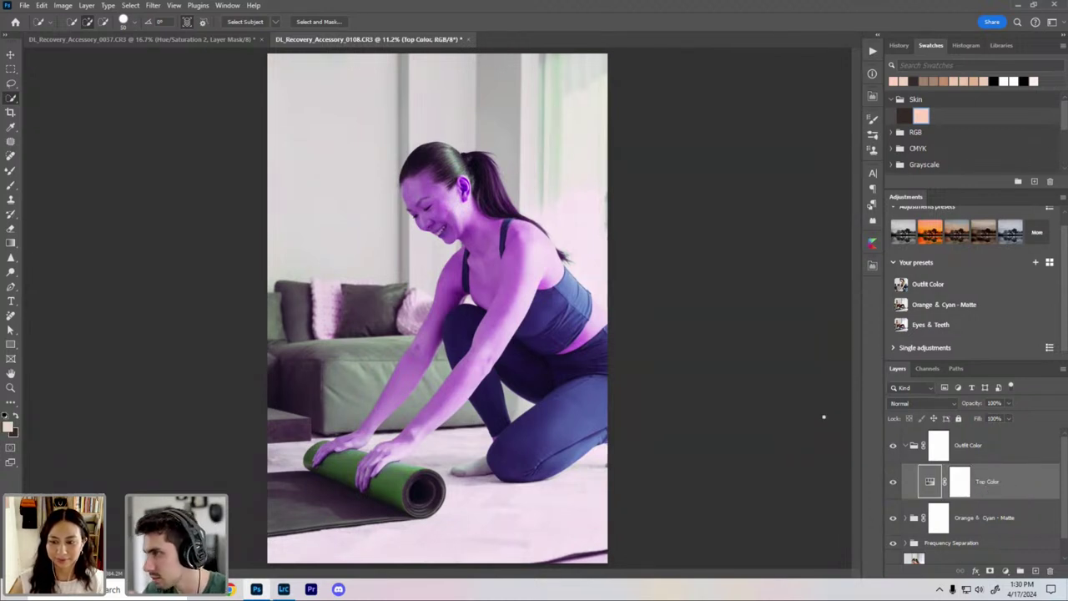
Step: Move the Top Color layer out of the Outfit Color group to the top of the stack and delete the group's mask
left_click_drag(1007, 491, 986, 433)
left_click(985, 496)
key("Delete")
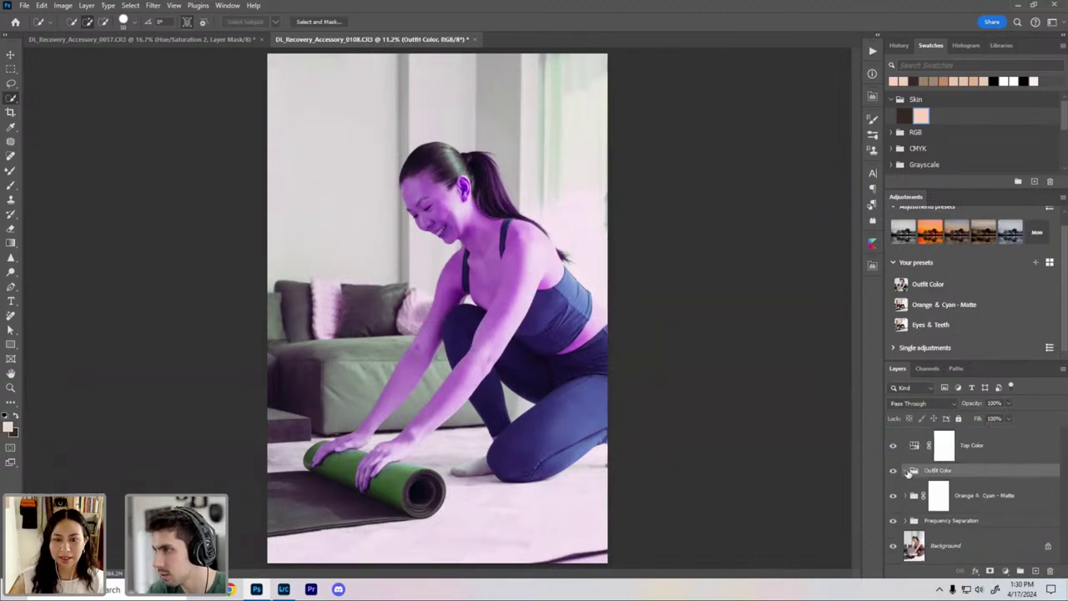
Step: Delete the empty Outfit Color group and invert the Top Color layer's mask to black
key("Delete")
left_click(947, 452)
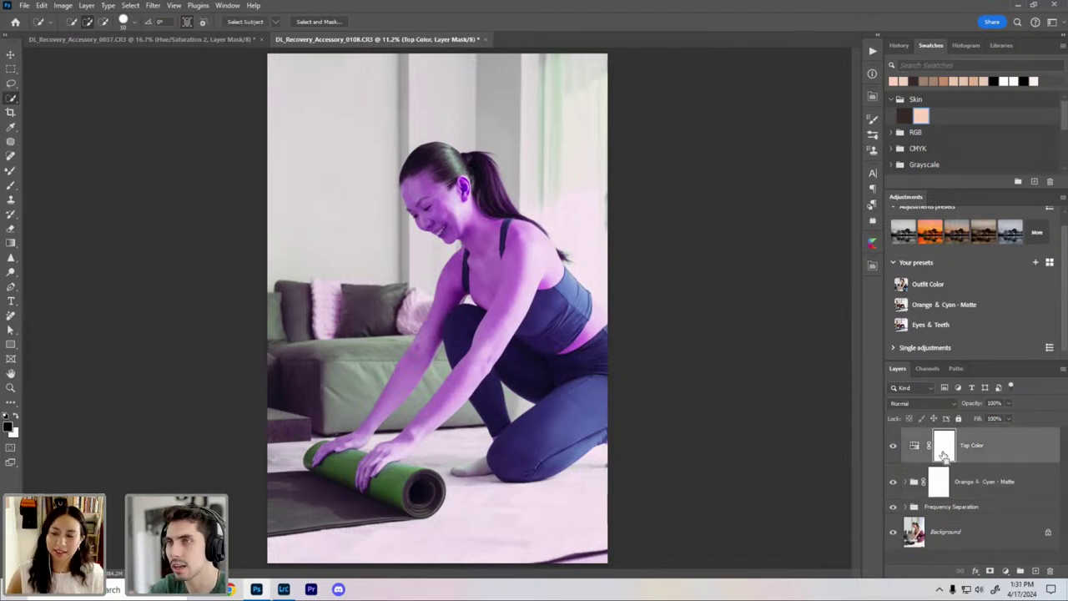
key("ctrl+i")
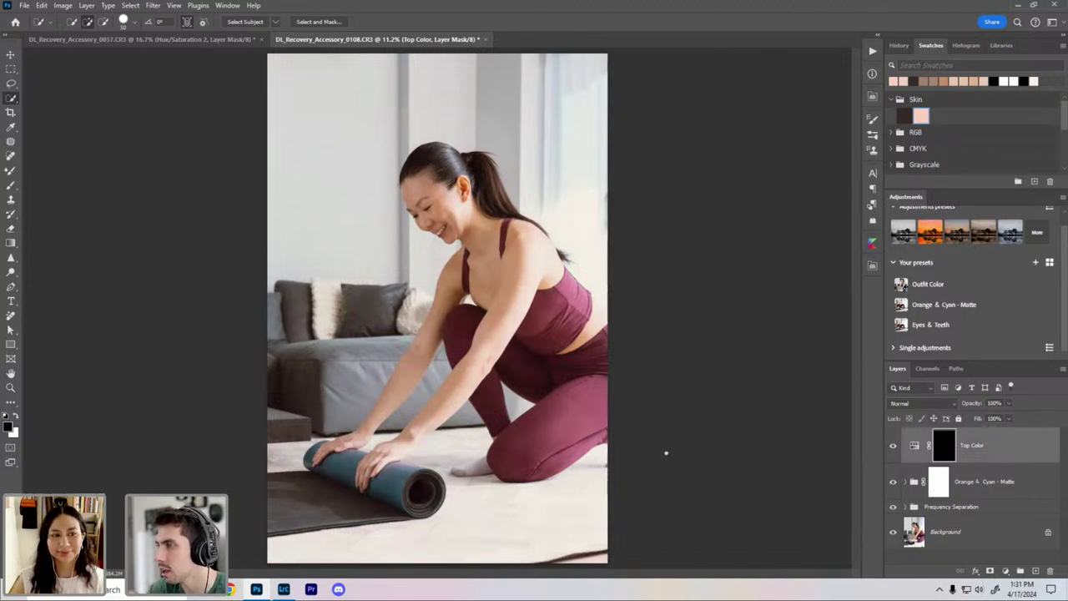
Step: Select the body of the sports top on the Background layer with the Object Selection tool
left_click(946, 532)
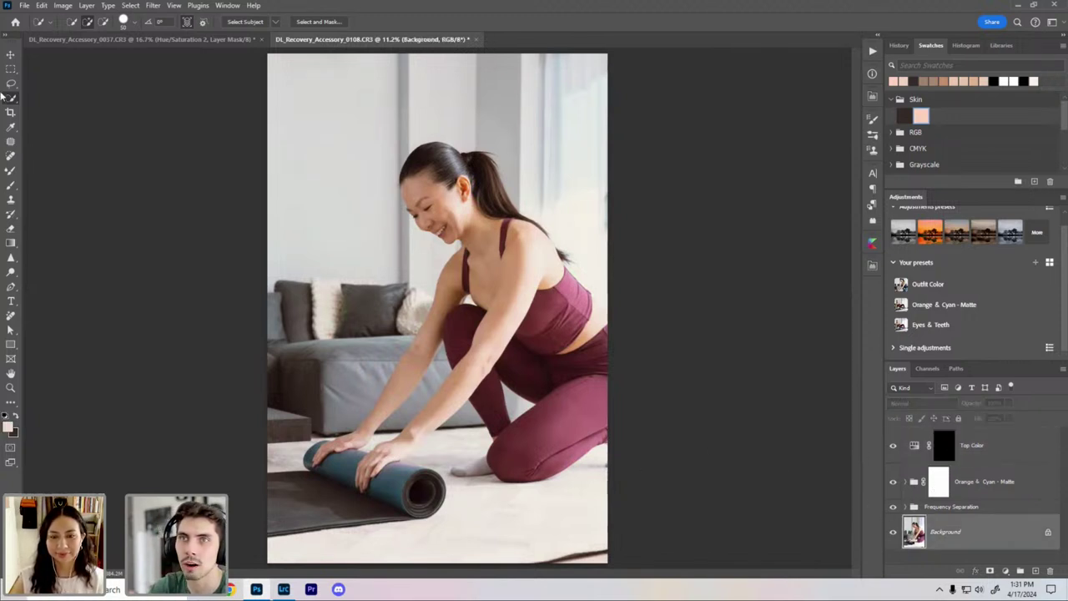
right_click(11, 98)
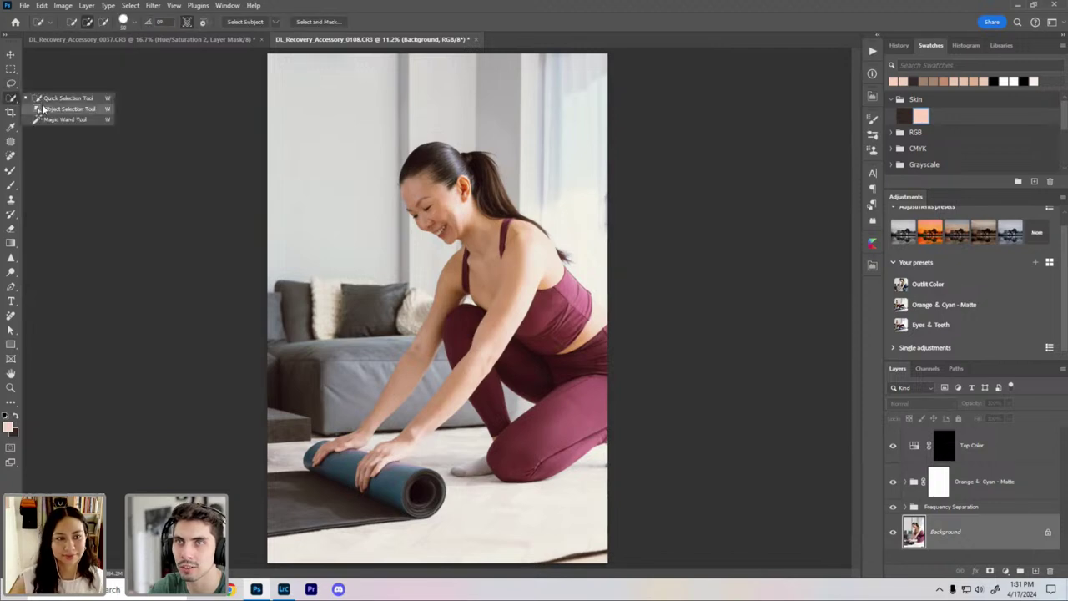
left_click(63, 99)
left_click(503, 334, "ctrl")
left_click_drag(455, 310, 412, 325)
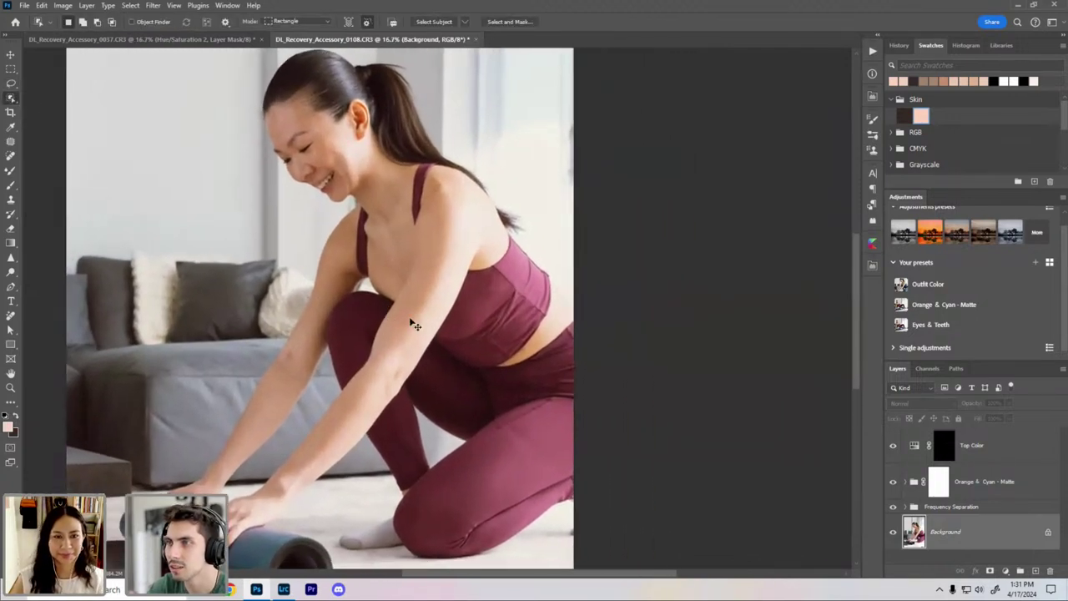
left_click(454, 306, "ctrl")
scroll(455, 264, "up", 3)
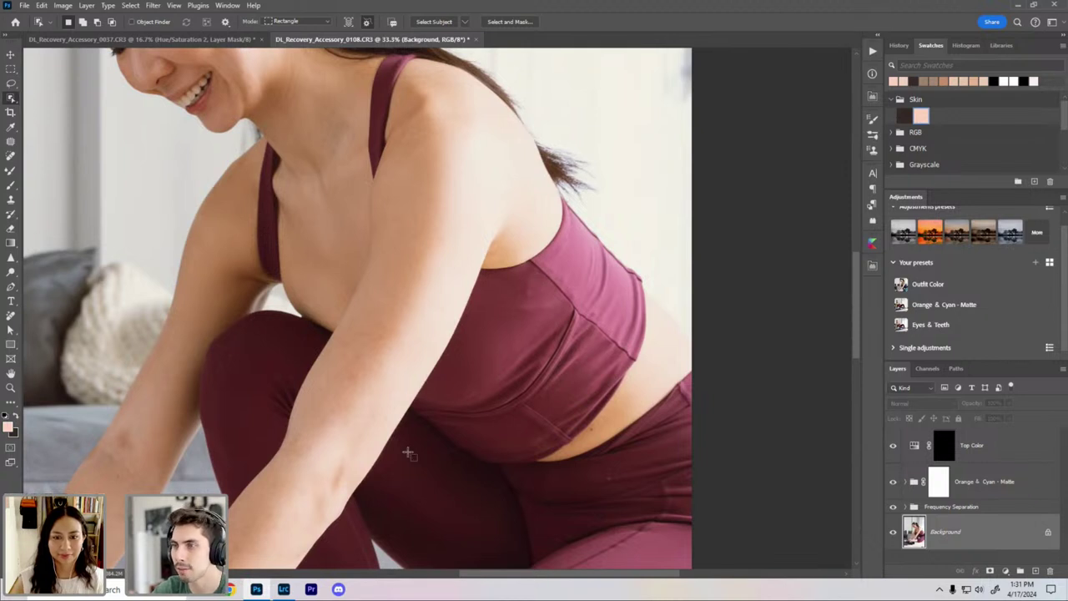
left_click_drag(658, 199, 384, 473)
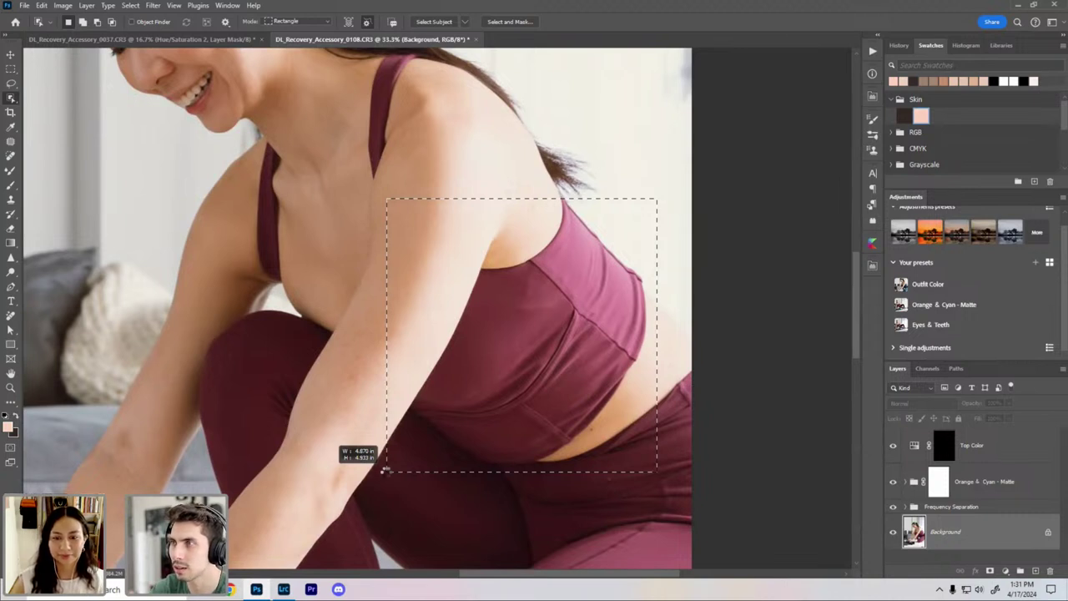
left_click_drag(387, 470, 386, 473)
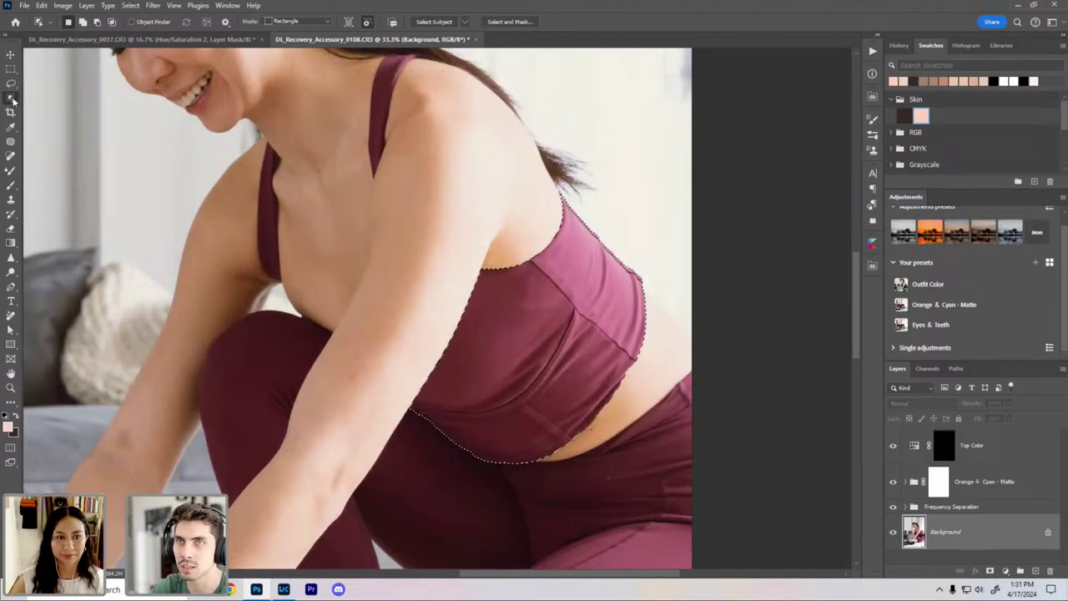
Step: Add both shoulder straps of the sports top to the selection
left_click_drag(307, 208, 409, 275)
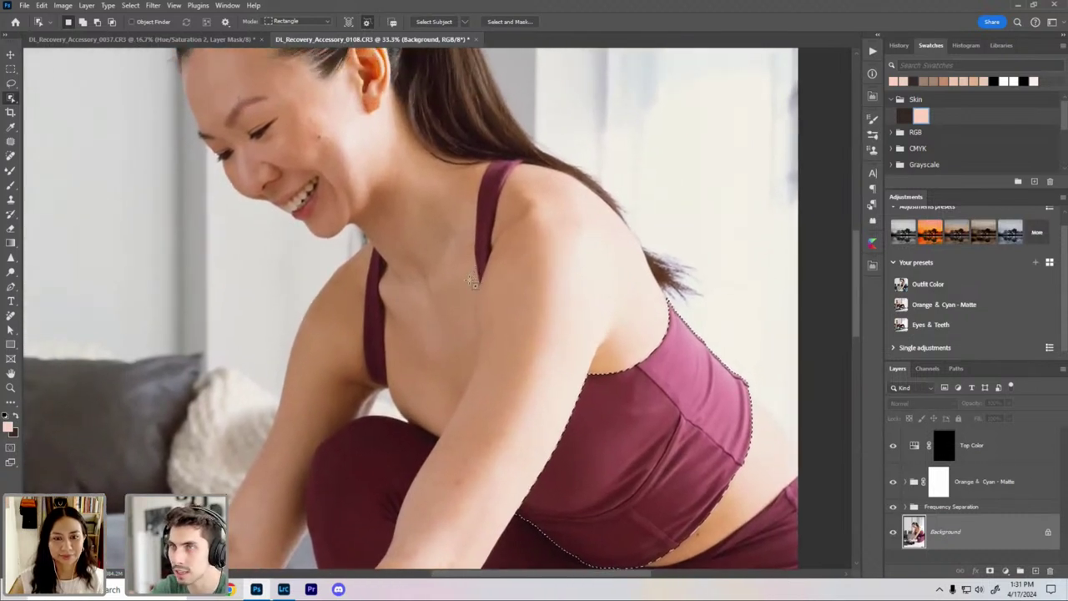
left_click_drag(466, 299, 529, 143)
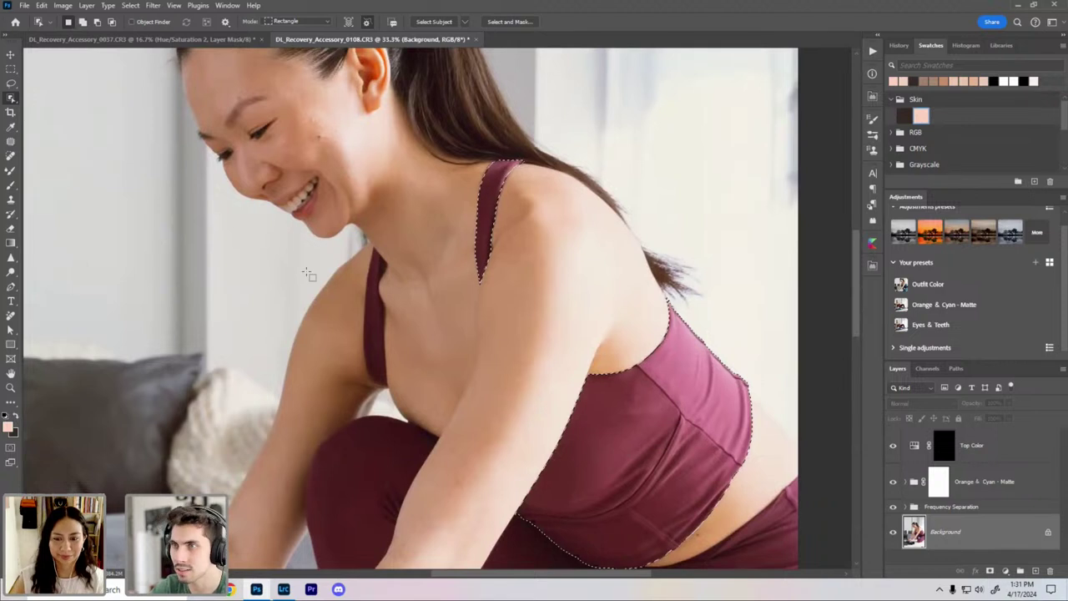
left_click_drag(359, 390, 397, 234)
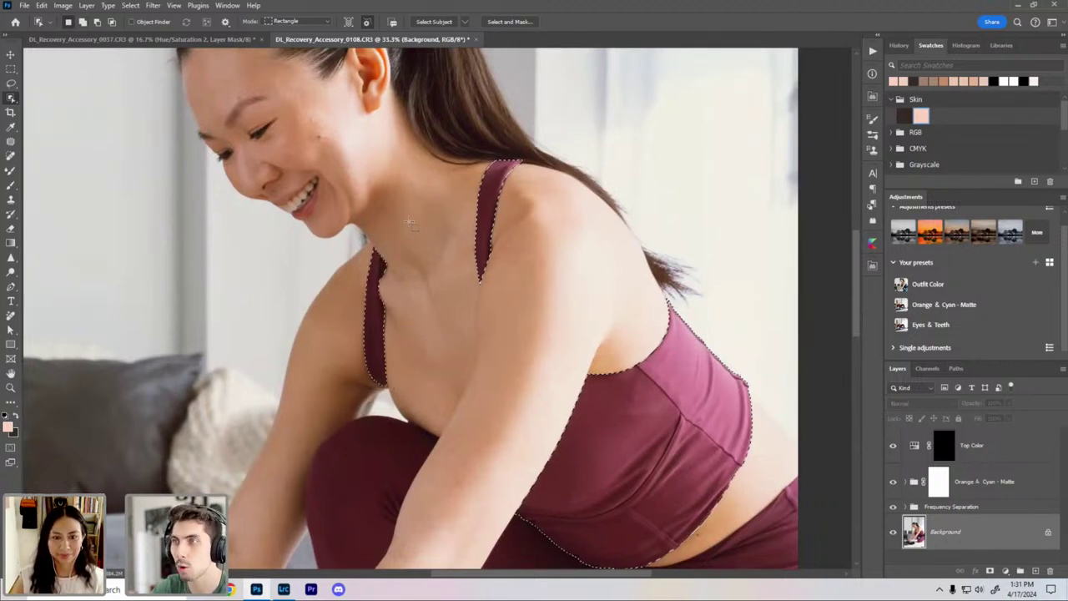
Step: Fill the selected top area with white on the Top Color layer mask and deselect
key("ctrl+minus")
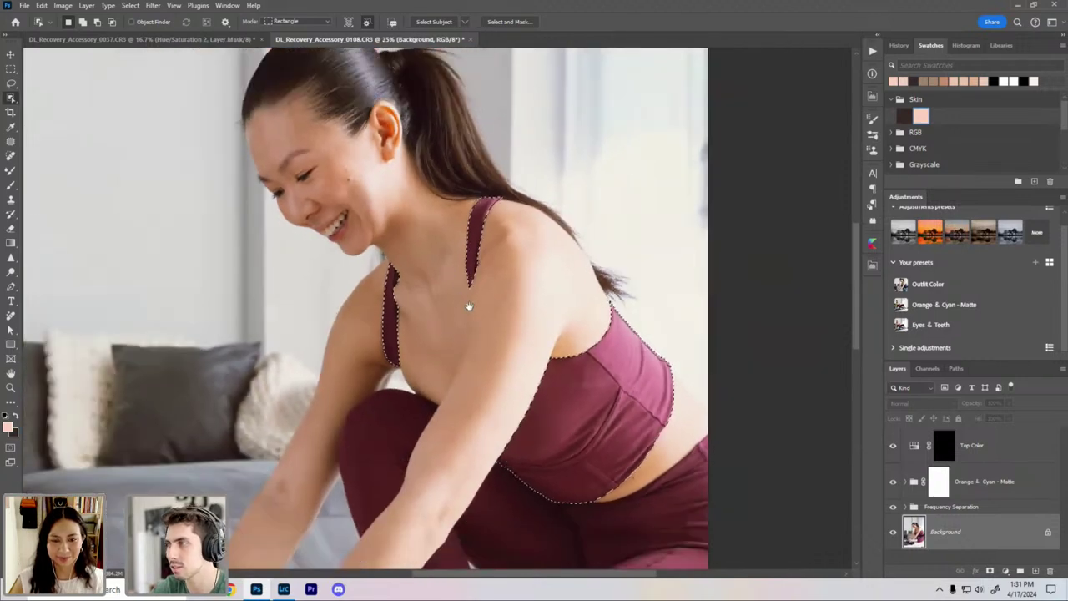
left_click(949, 450)
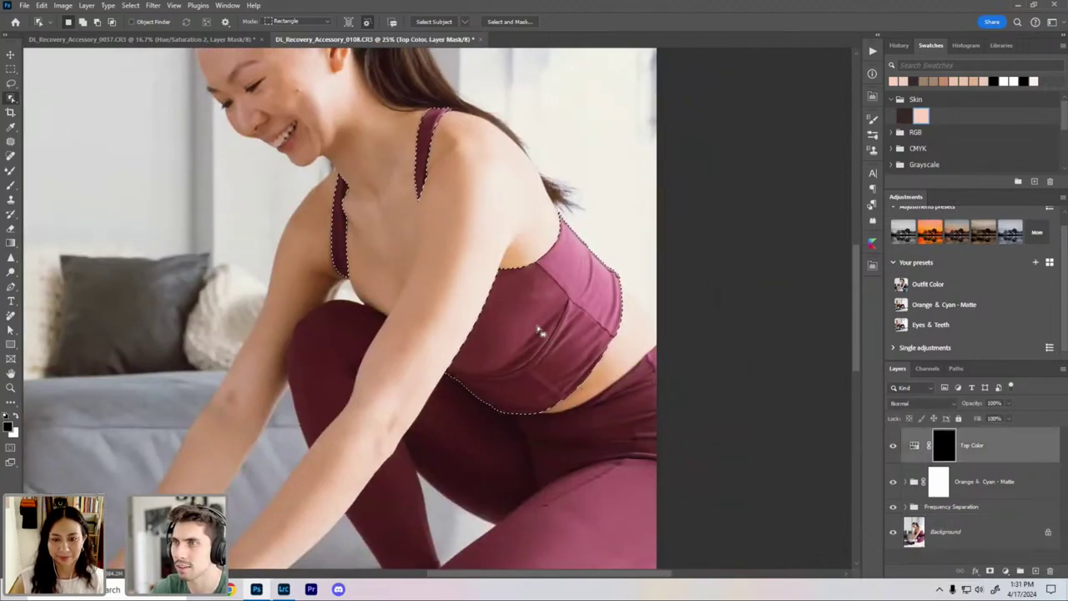
key("ctrl+BackSpace")
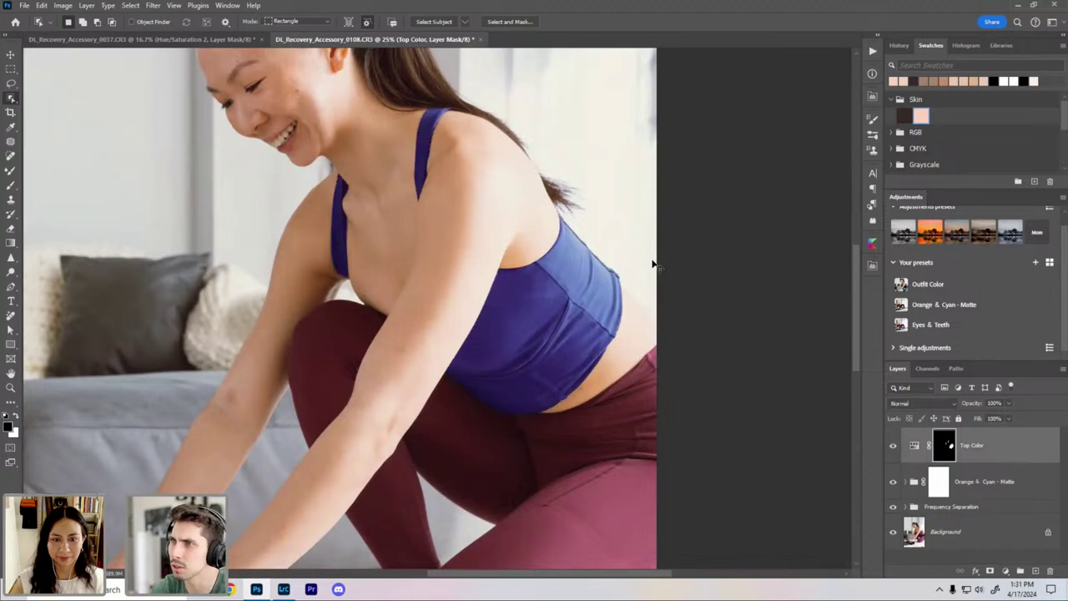
key("ctrl+d")
Step: Inspect the recoloured top up close and view the Top Color layer mask on its own
key("ctrl+minus")
left_click_drag(469, 222, 481, 266)
key("ctrl+plus")
key("ctrl+plus")
left_click_drag(456, 210, 505, 203)
key("ctrl+minus")
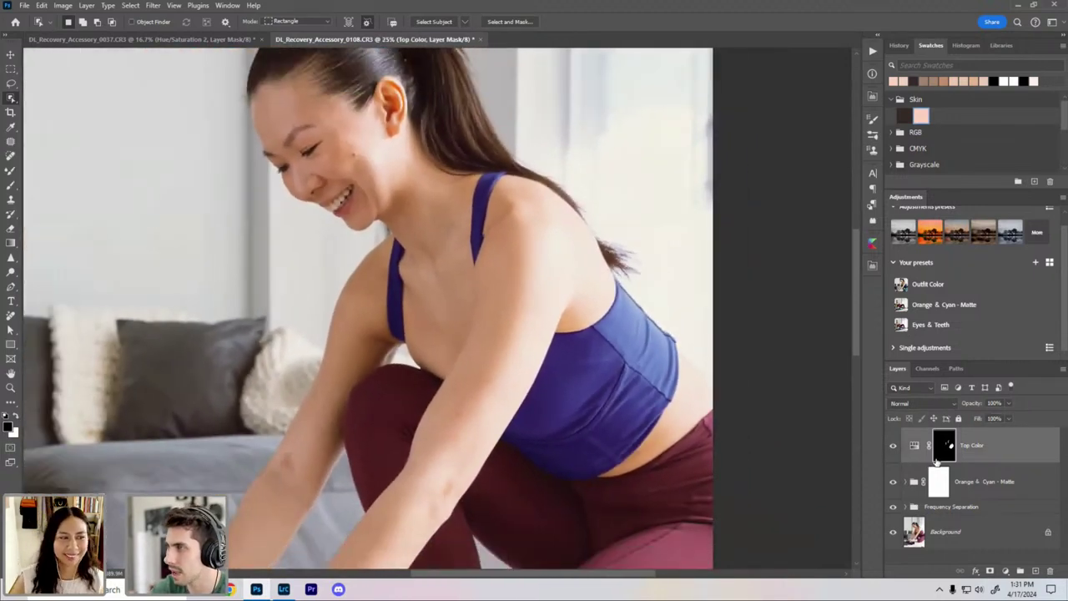
left_click(945, 447, "alt")
key("ctrl+plus")
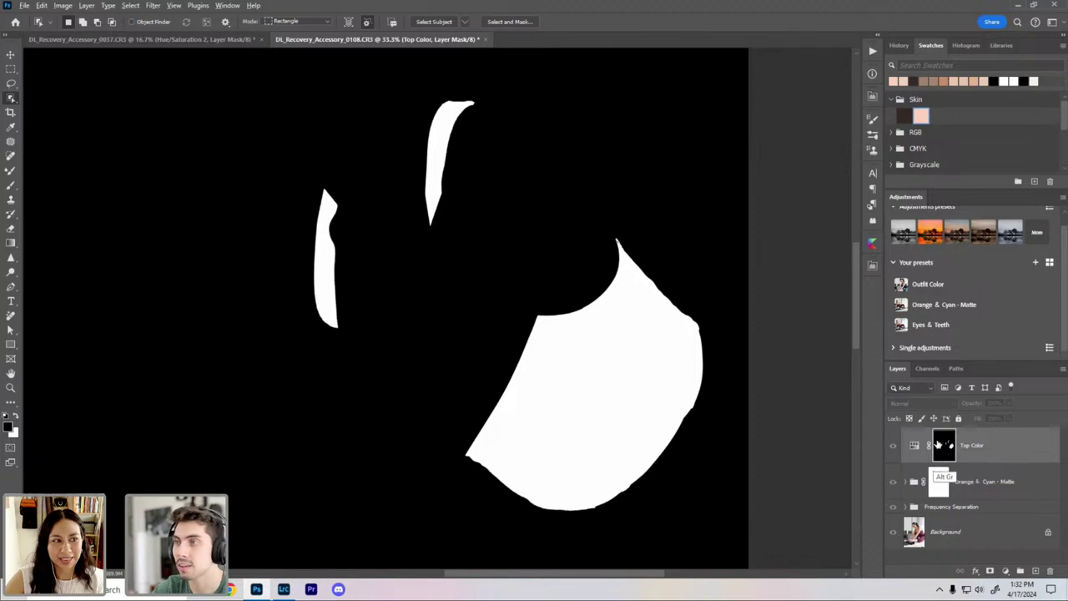
left_click(942, 447, "alt")
Step: Try outlining the body of the sports top with a Pen tool path and discard the path
key("p")
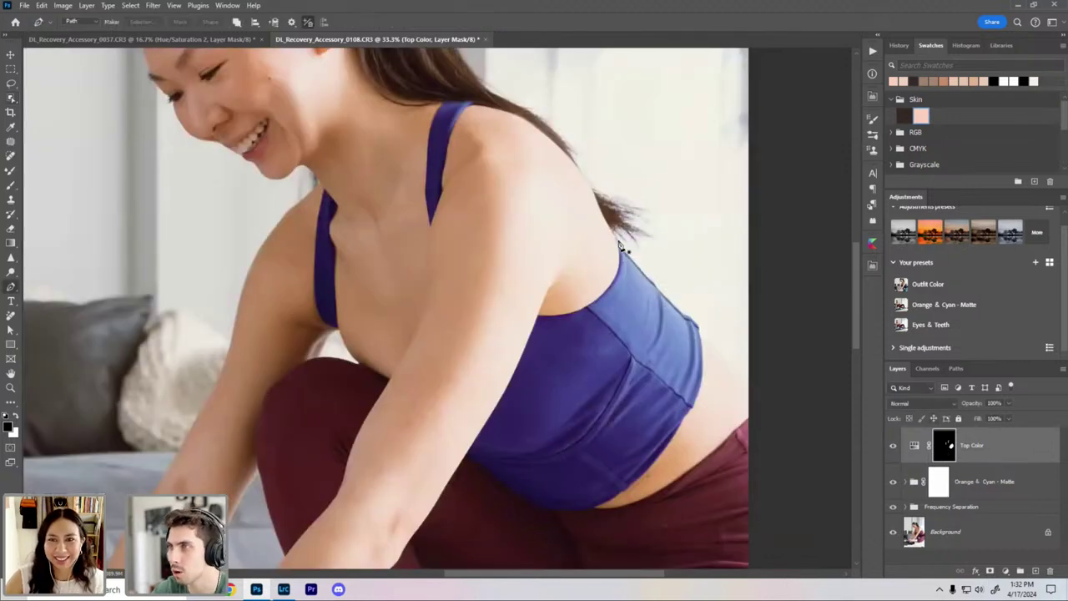
left_click(657, 287)
left_click(674, 304)
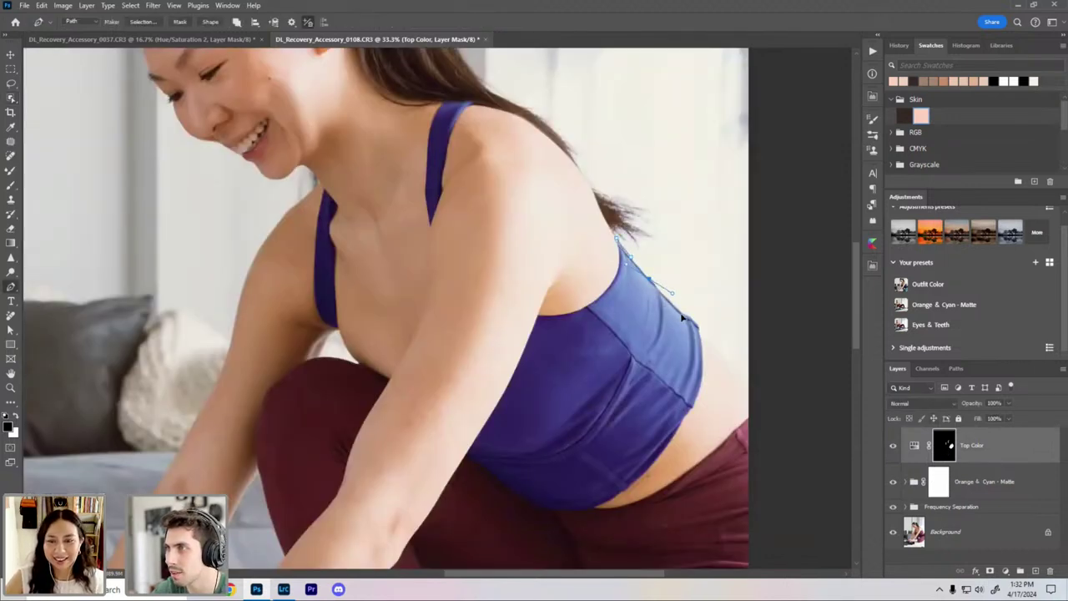
left_click(689, 322)
left_click(699, 334)
left_click(699, 354)
left_click(685, 402)
left_click(660, 465)
left_click(620, 515)
left_click(548, 520)
left_click(508, 484)
left_click(488, 438)
left_click(480, 399)
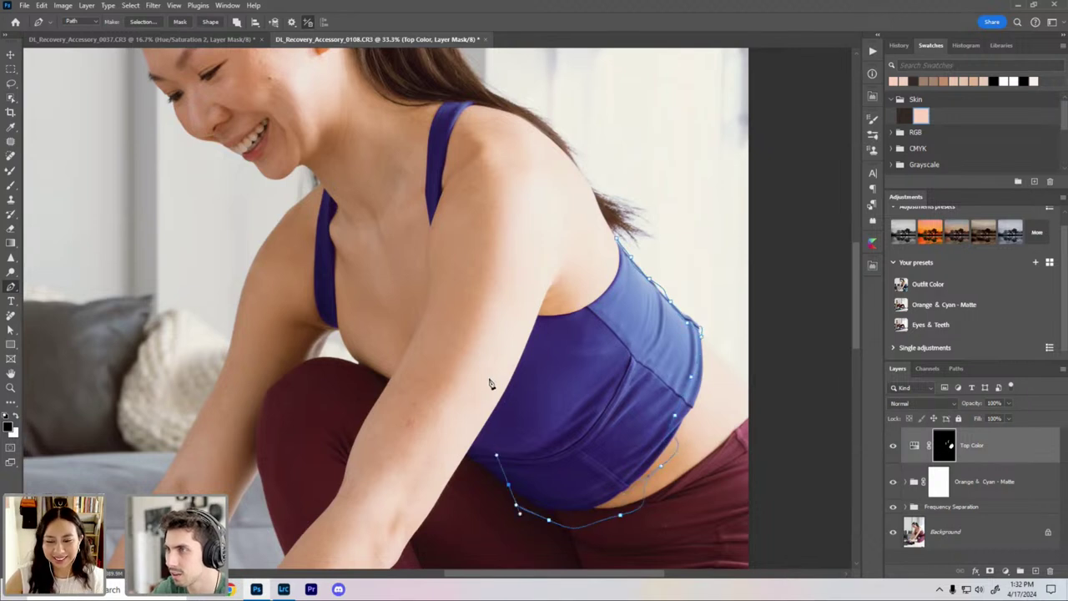
left_click(505, 347)
left_click_drag(580, 295, 593, 269)
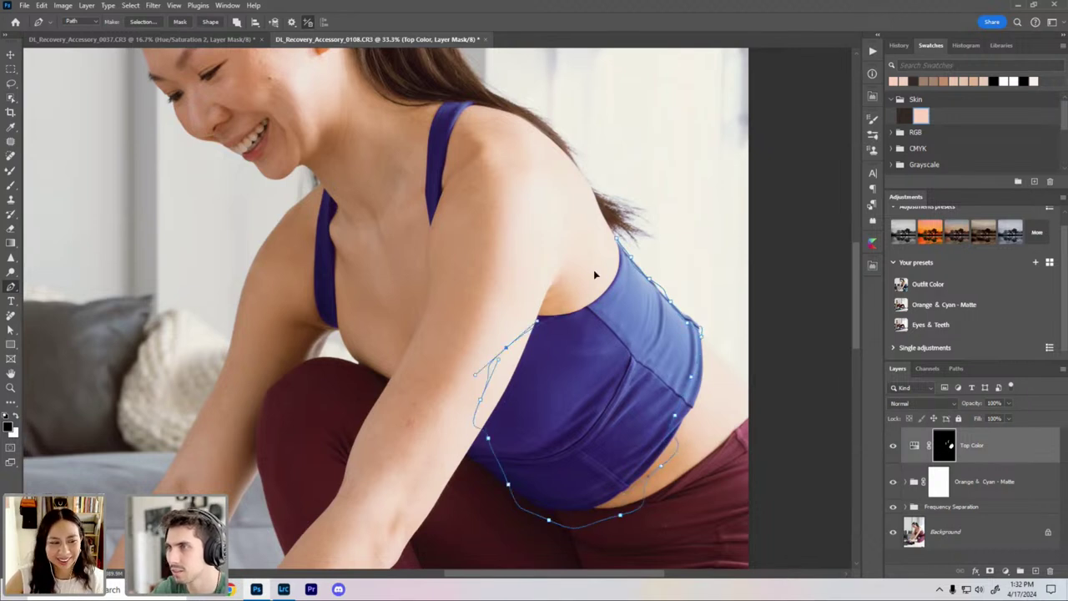
right_click(623, 370)
left_click(659, 143)
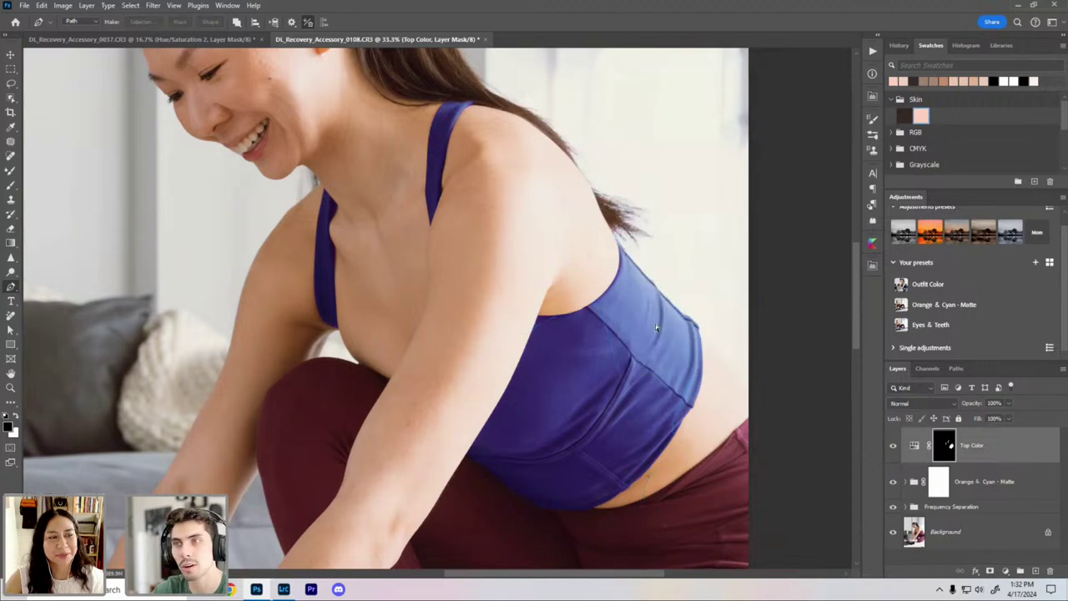
Step: Check the Top Color layer's Hue/Saturation settings and move the layer below the Orange & Cyan - Matte group
key("ctrl+0")
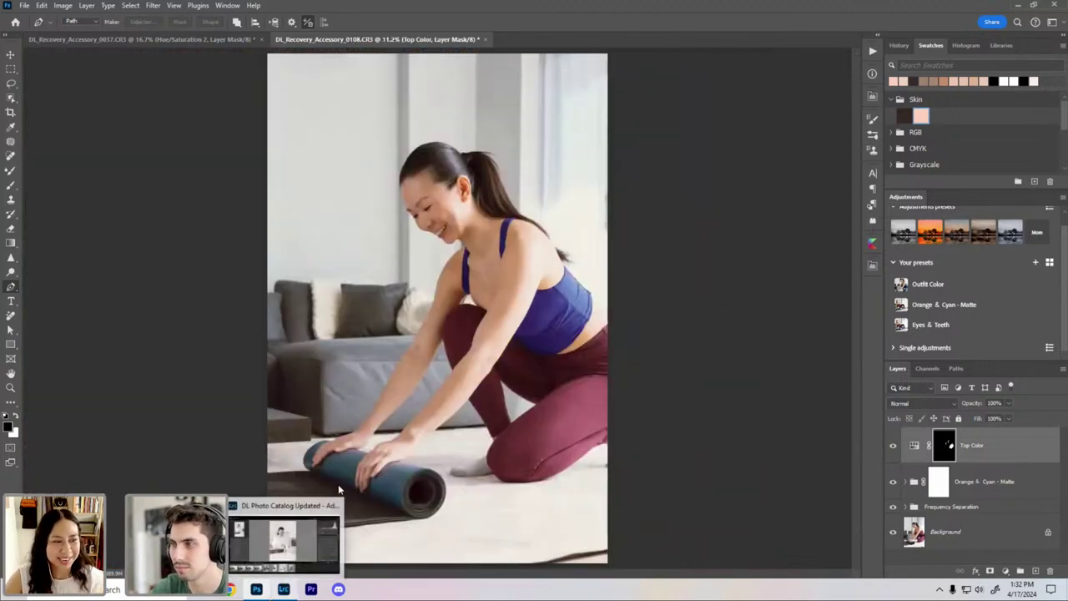
double_click(912, 443)
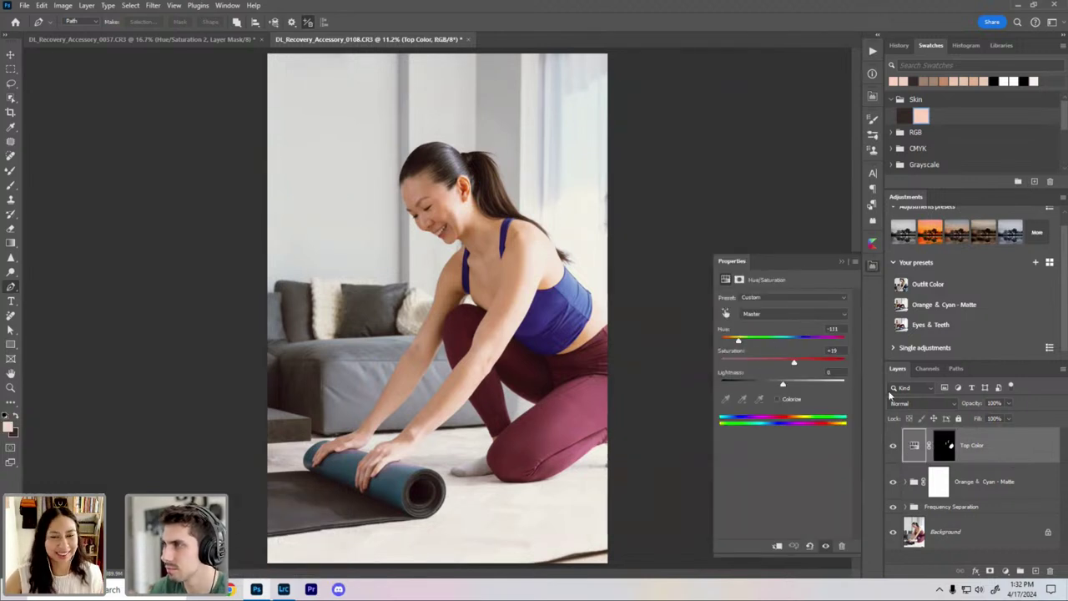
left_click(843, 261)
left_click_drag(1000, 459, 999, 504)
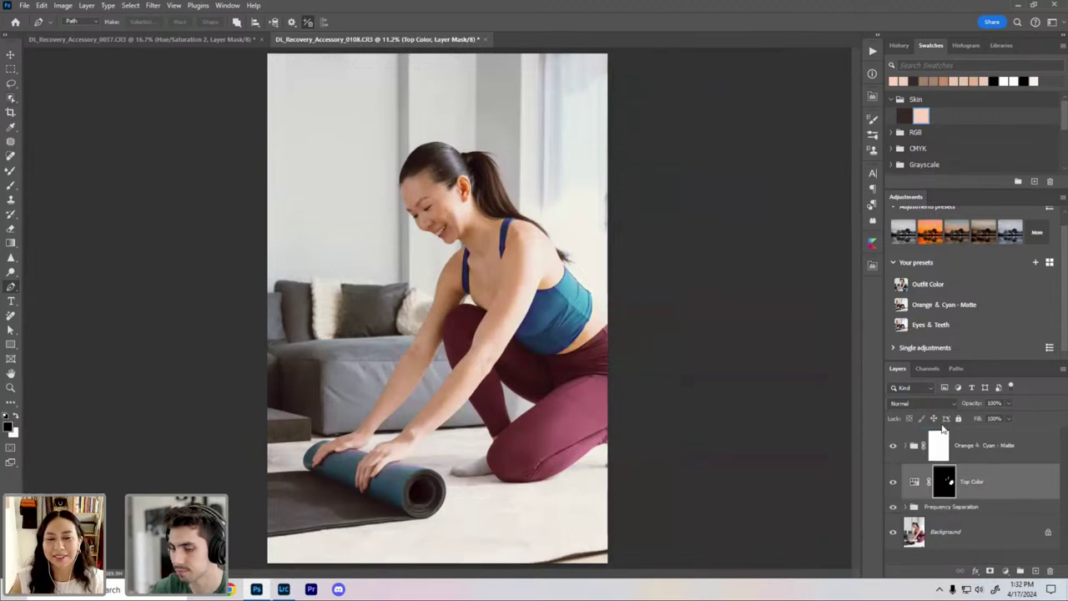
Step: Examine the recoloured top up close and compare the photo with the Top Color layer hidden and shown
scroll(622, 315, "up", 3)
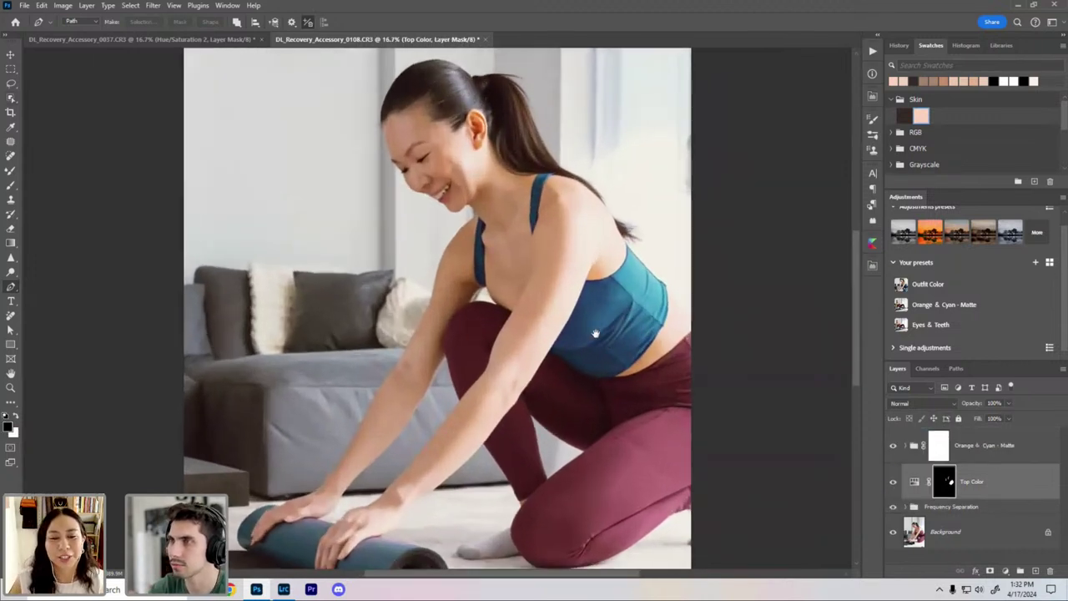
key("ctrl+0")
left_click_drag(587, 340, 628, 327)
scroll(627, 327, "up", 2)
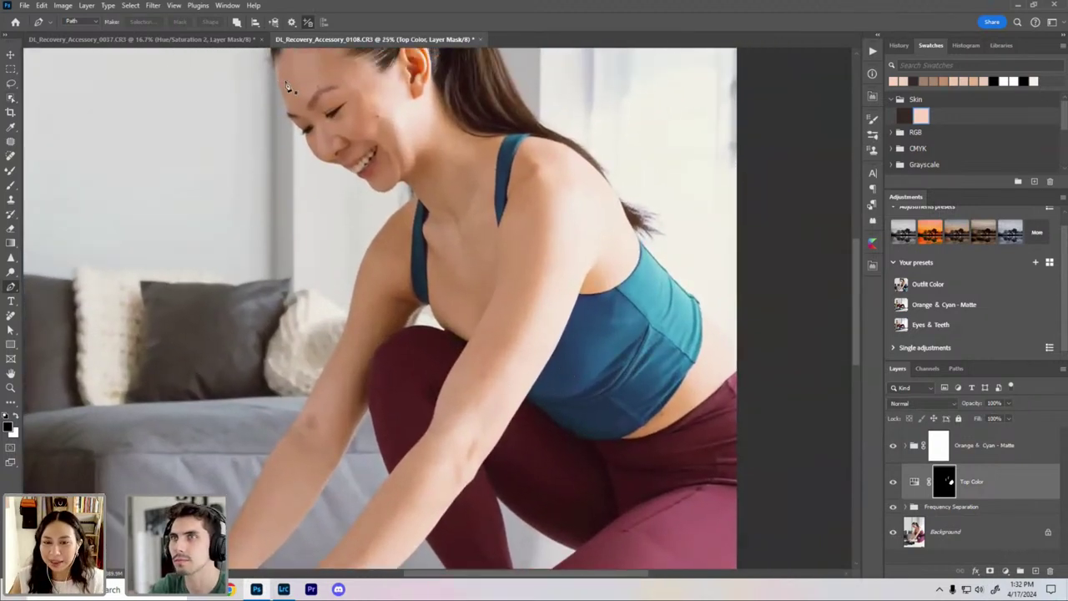
key("ctrl+0")
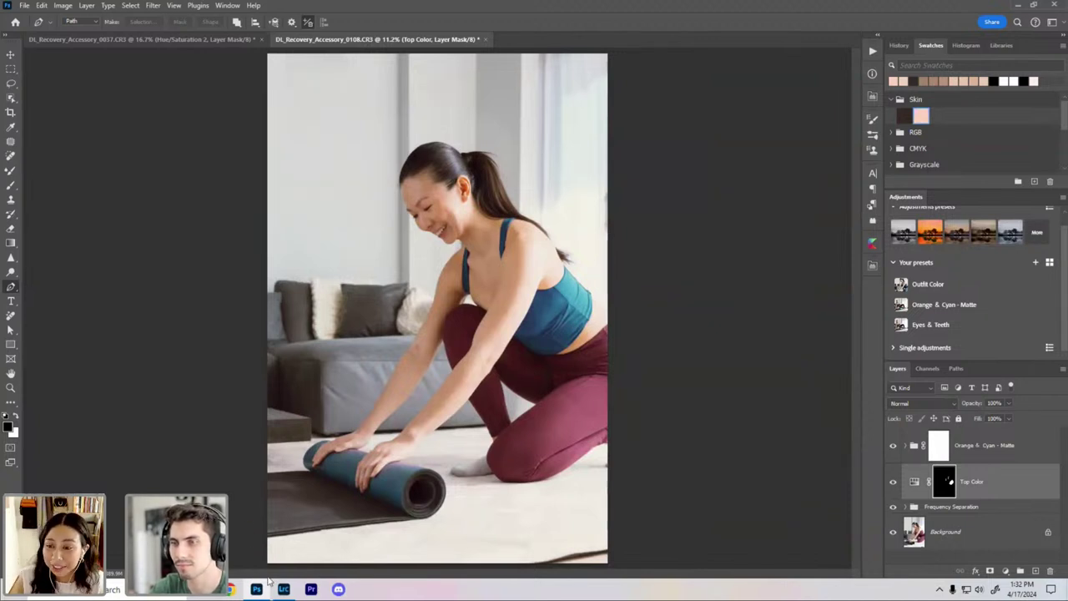
mouse_move(283, 590)
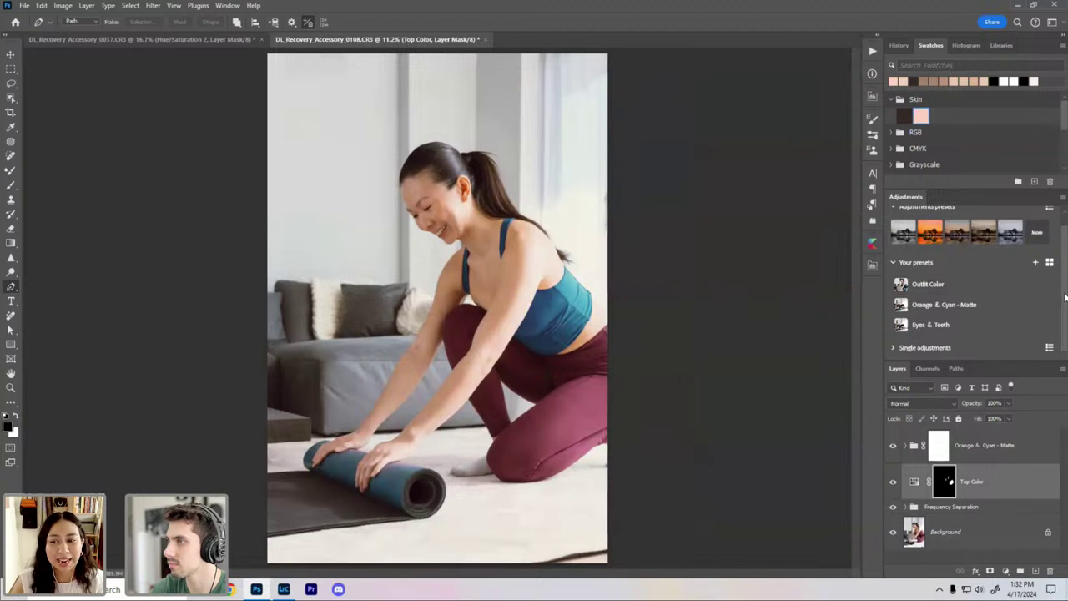
scroll(1065, 296, "up", 1)
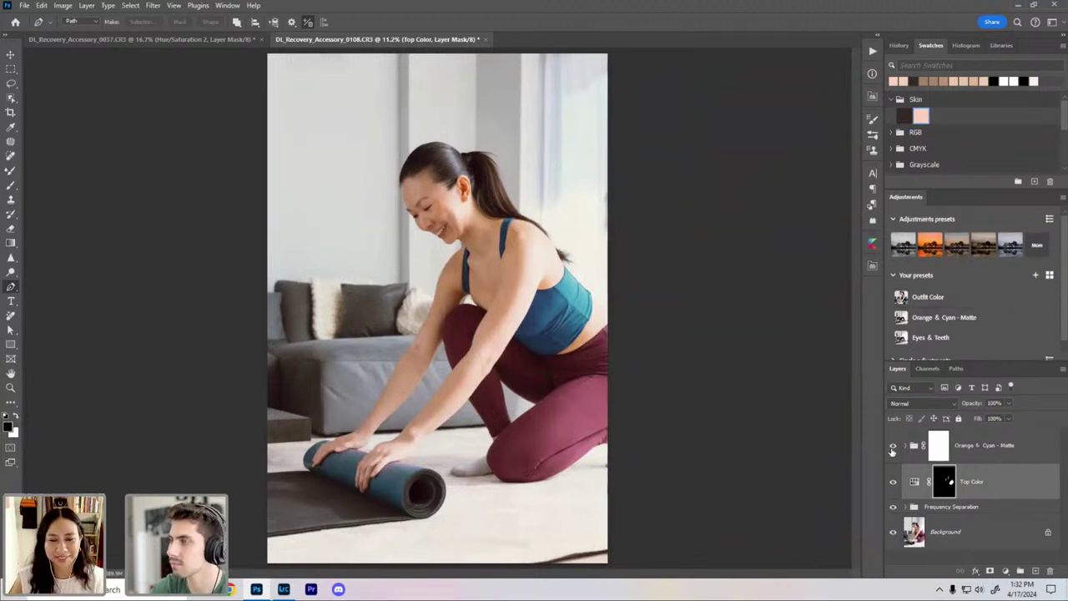
left_click(891, 484)
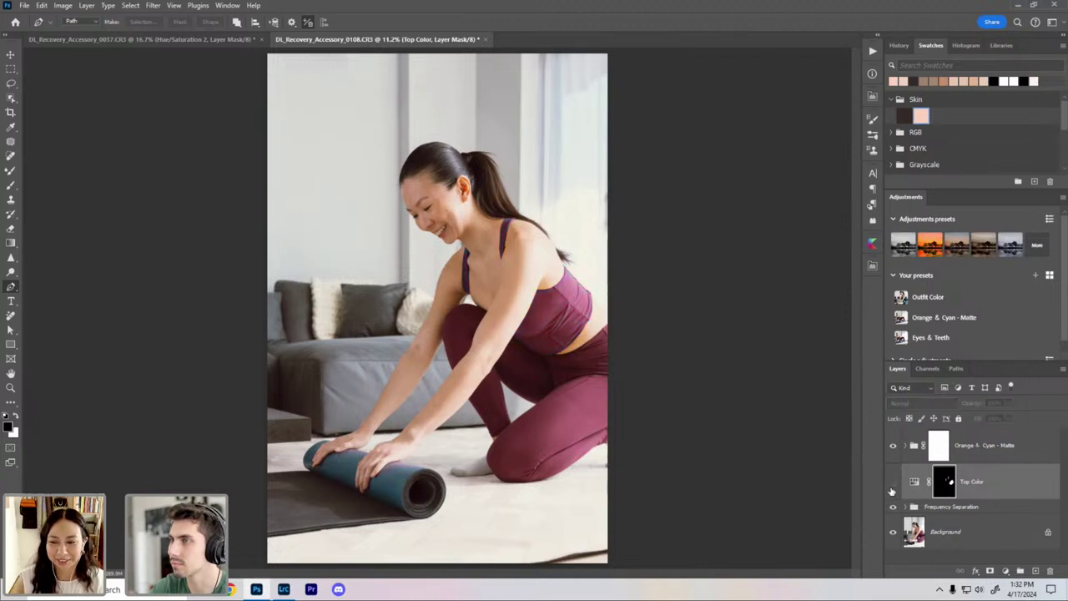
left_click(892, 484)
left_click(893, 486)
left_click(894, 486)
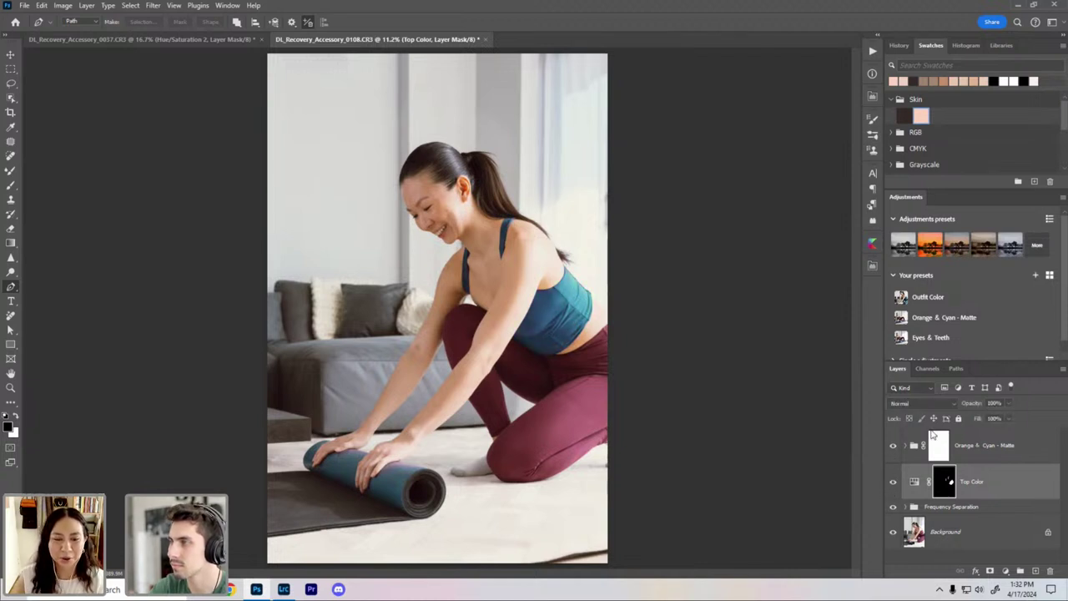
Step: Float the DL_Recovery_Accessory_0037 photo in its own window and shrink that window to about half the workspace width
left_click(213, 39)
left_click_drag(226, 60, 372, 55)
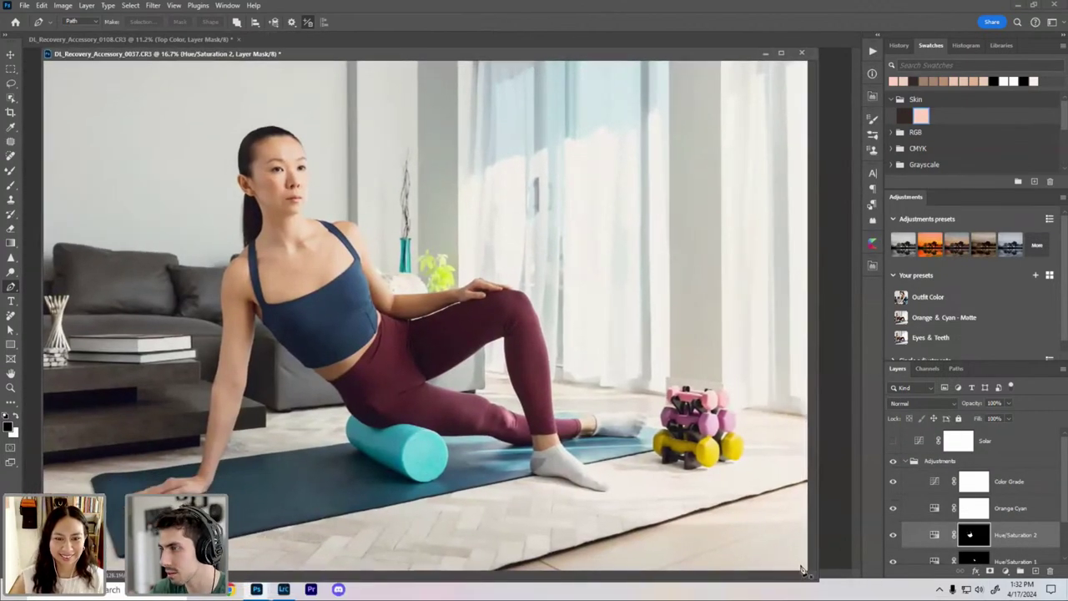
left_click_drag(779, 561, 553, 484)
key("ctrl+0")
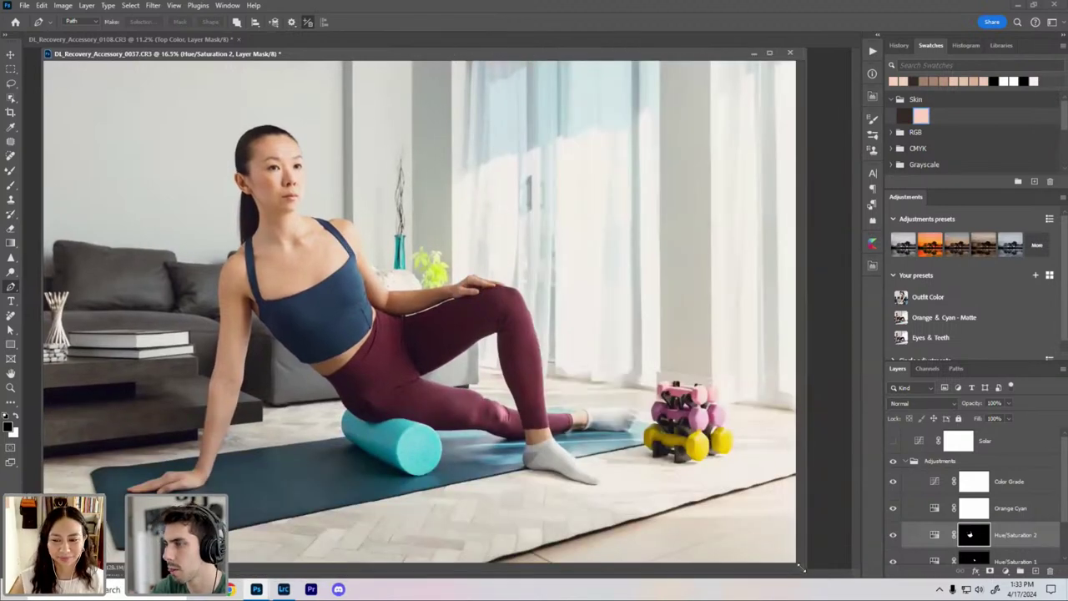
left_click_drag(608, 462, 541, 437)
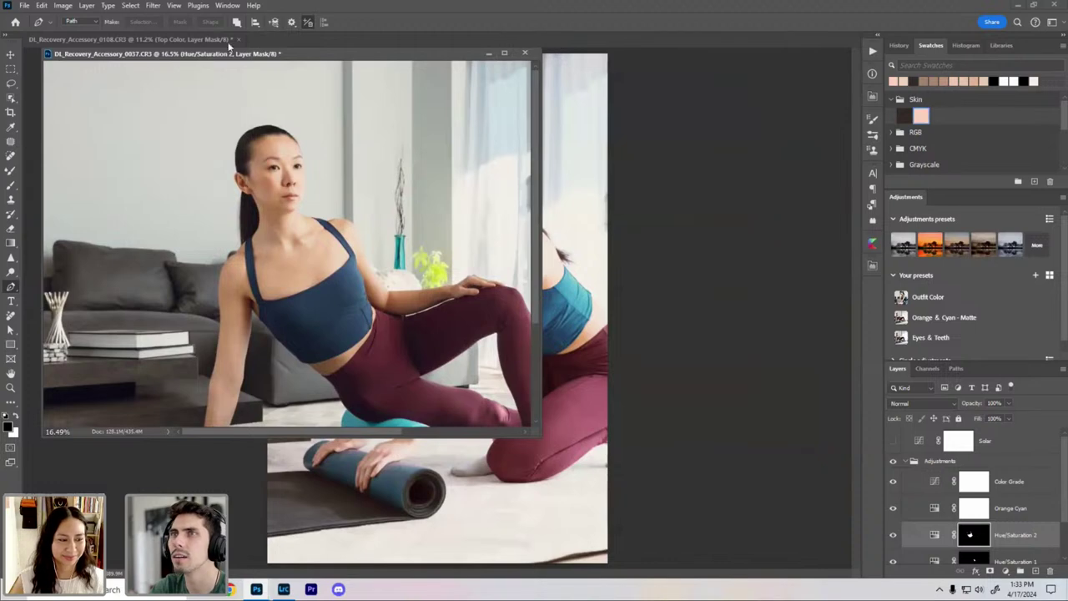
Step: Float the DL_Recovery_Accessory_0108 photo beside the first one and zoom the DL_Recovery_Accessory_0037 photo out to about 11% for comparison
left_click_drag(193, 38, 678, 29)
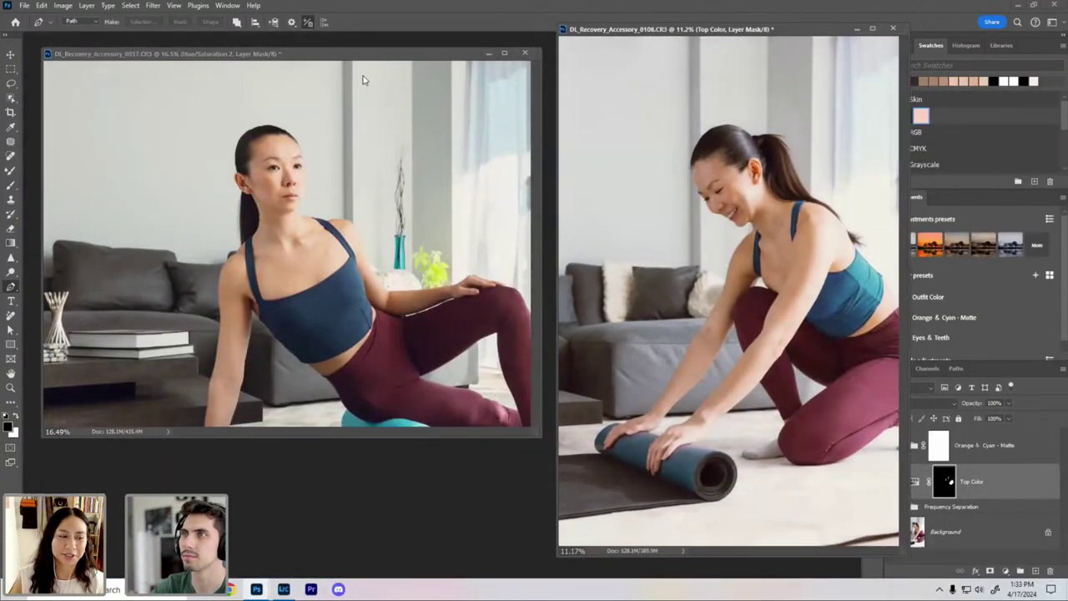
key("ctrl+minus")
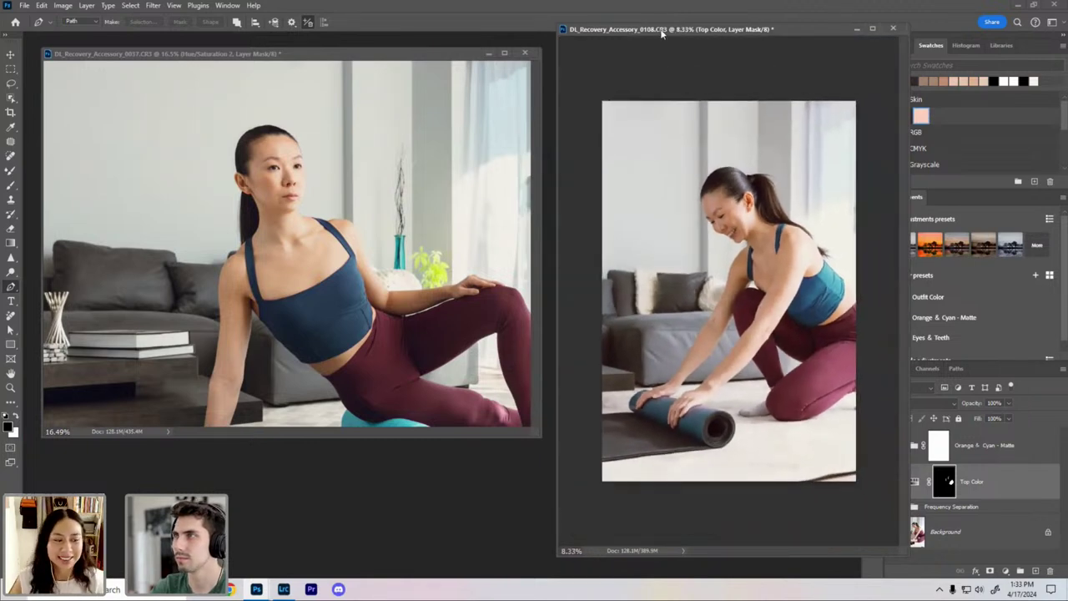
key("ctrl+0")
left_click_drag(392, 63, 369, 69)
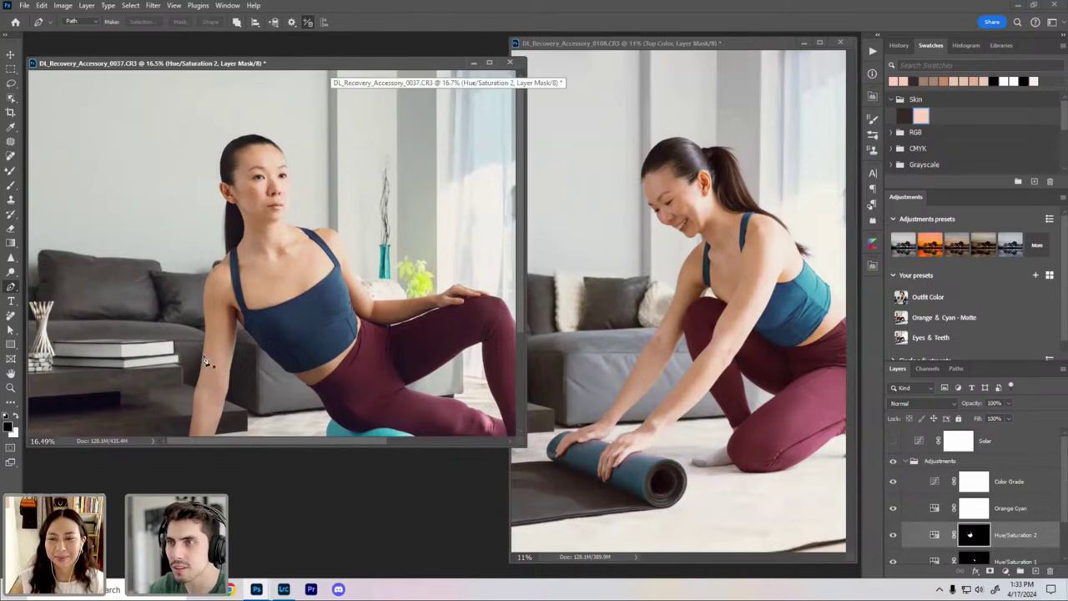
key("z")
key("x")
mouse_move(306, 311)
left_mouse_down()
mouse_move(247, 302)
mouse_move(322, 312)
left_mouse_up()
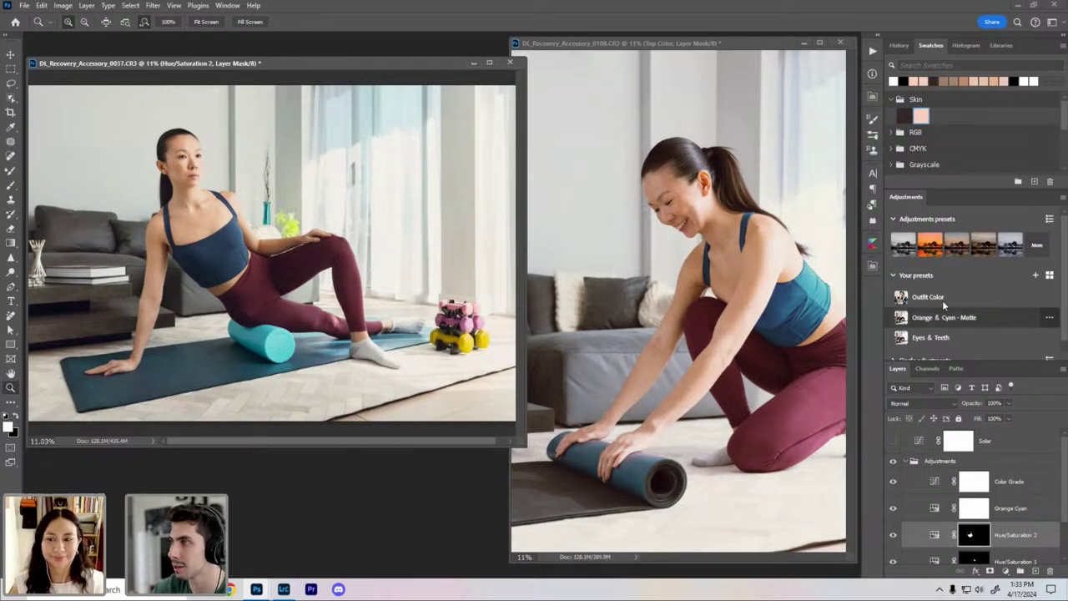
mouse_move(945, 302)
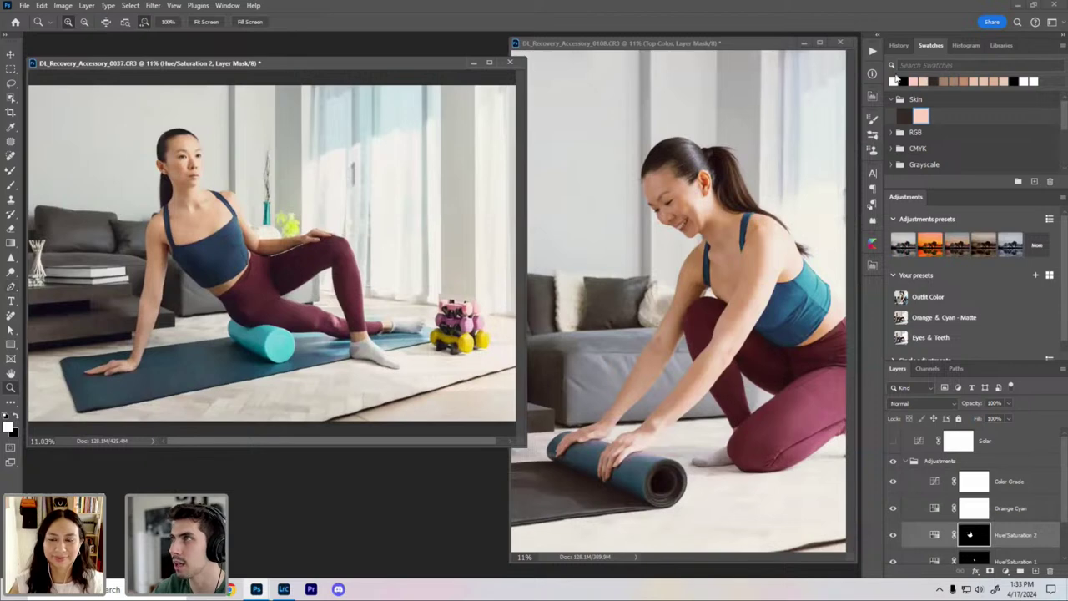
left_click(876, 48)
left_click(876, 48)
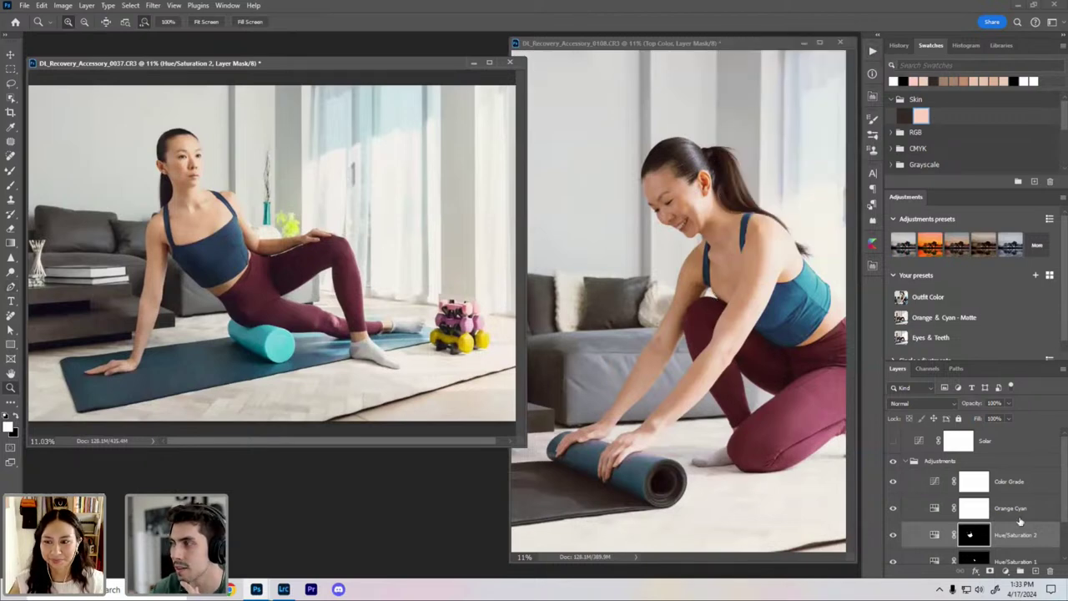
Step: Collapse the Adjustments group in the 0037 document and toggle the Top Color layer off and on in the 0108 document
left_click(905, 463)
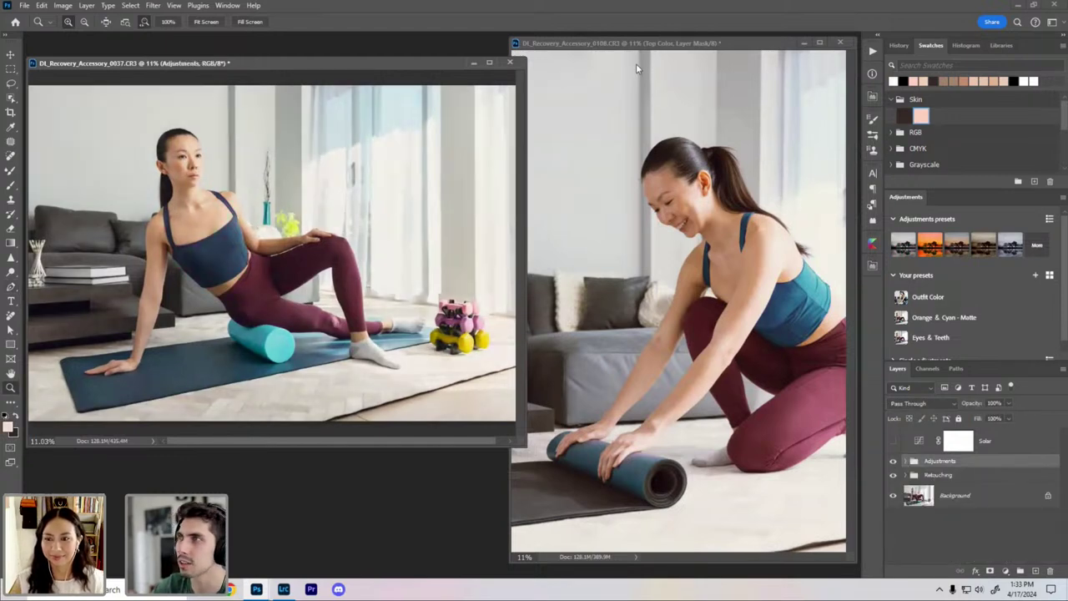
left_click(639, 53)
left_click(893, 482)
left_click(894, 482)
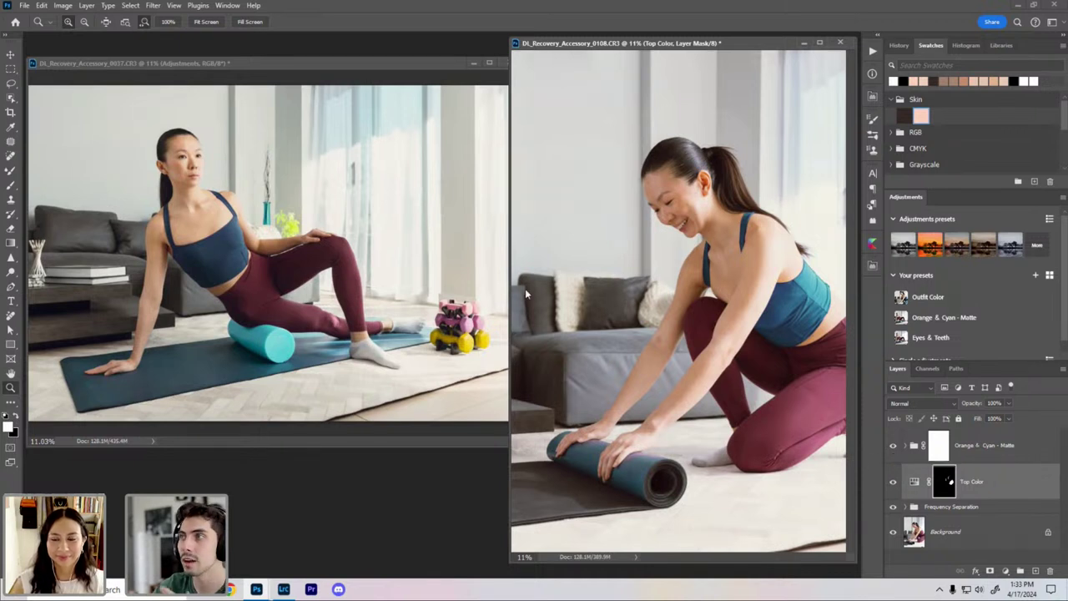
Step: Dock the floating DL_Recovery_Accessory_0037 and DL_Recovery_Accessory_0108 documents as tabs in the main window
left_click_drag(282, 68, 281, 78)
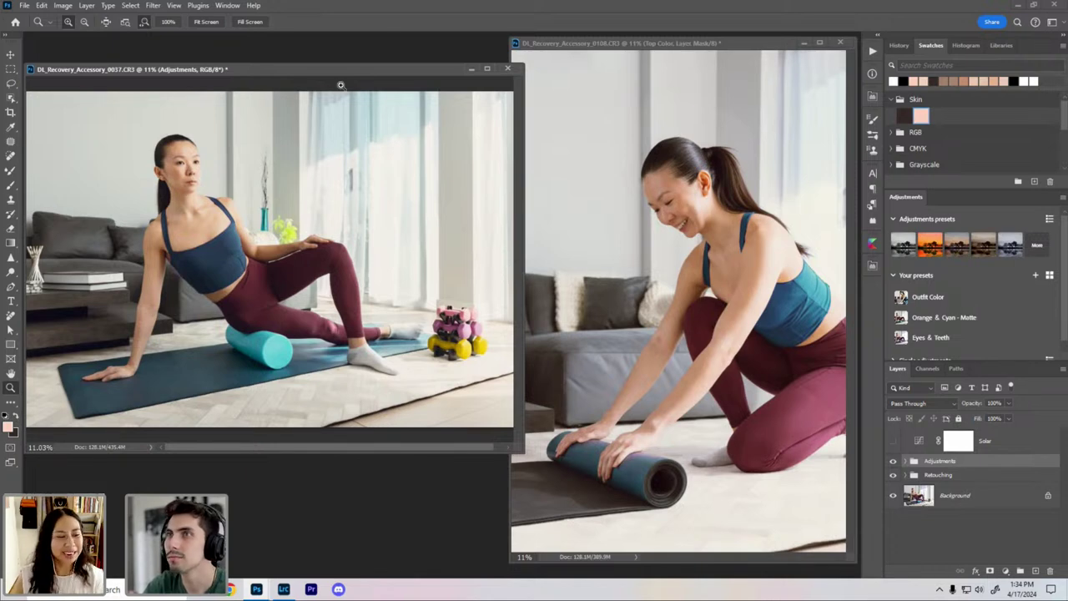
left_click_drag(273, 50, 304, 35)
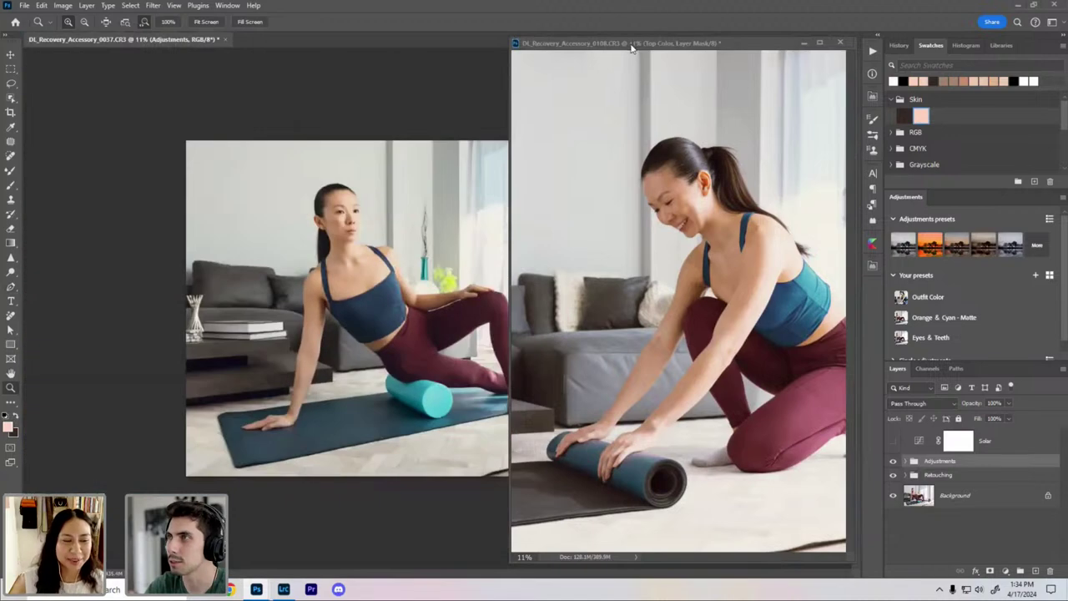
left_click(632, 45)
left_click_drag(519, 53, 519, 136)
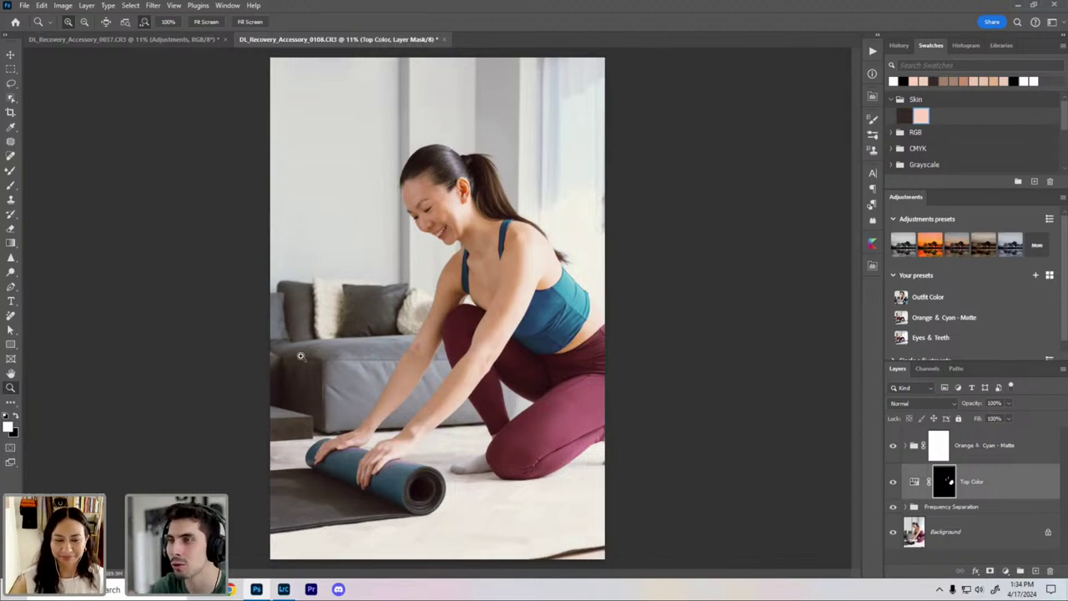
Step: Switch to Lightroom Classic and copy all develop settings from DL_Recovery_Accessory_0108 onto DL_Recovery_Accessory_0177
left_click(285, 589)
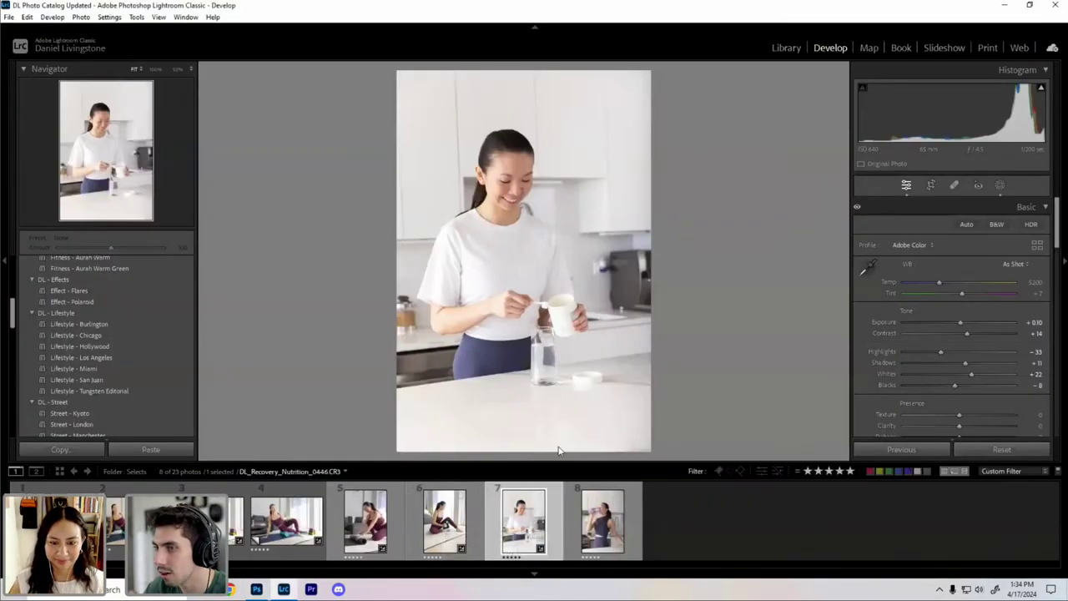
left_click(375, 530)
left_click(447, 527)
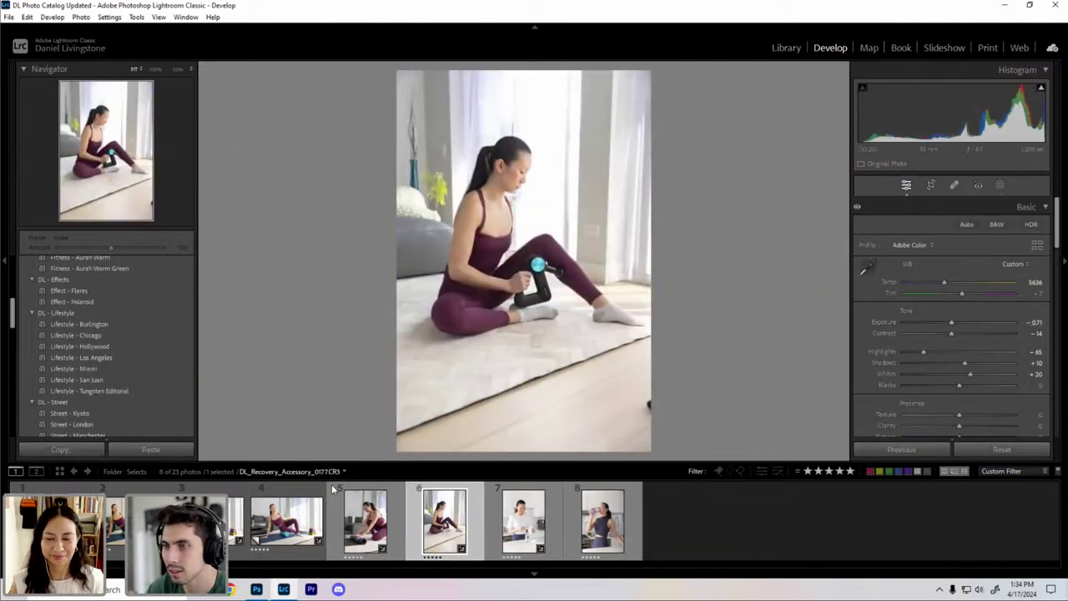
left_click(367, 522)
key("ctrl+shift+c")
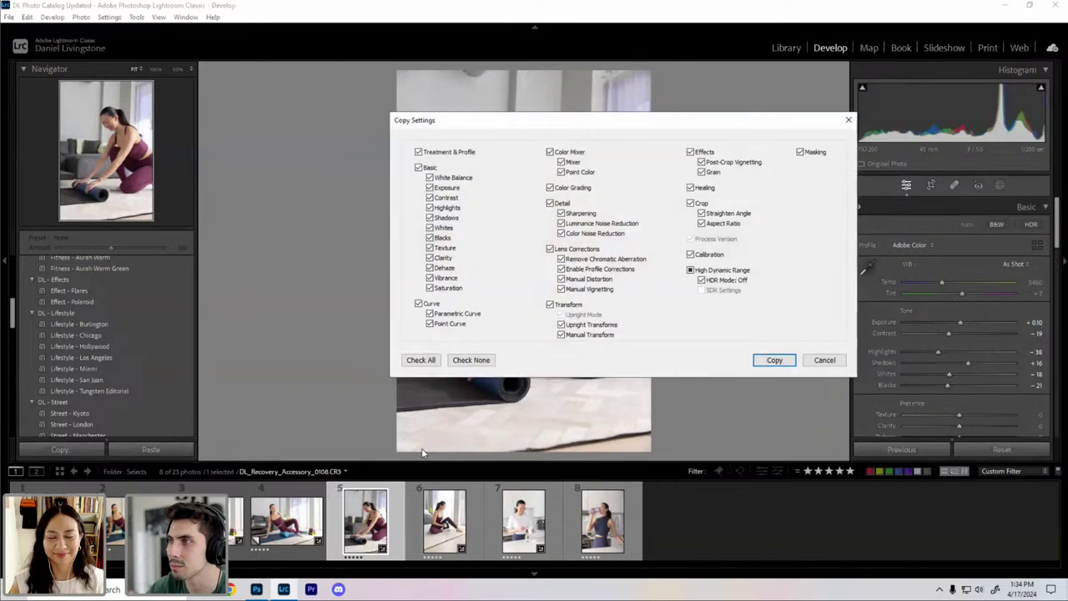
key("Return")
key("Right")
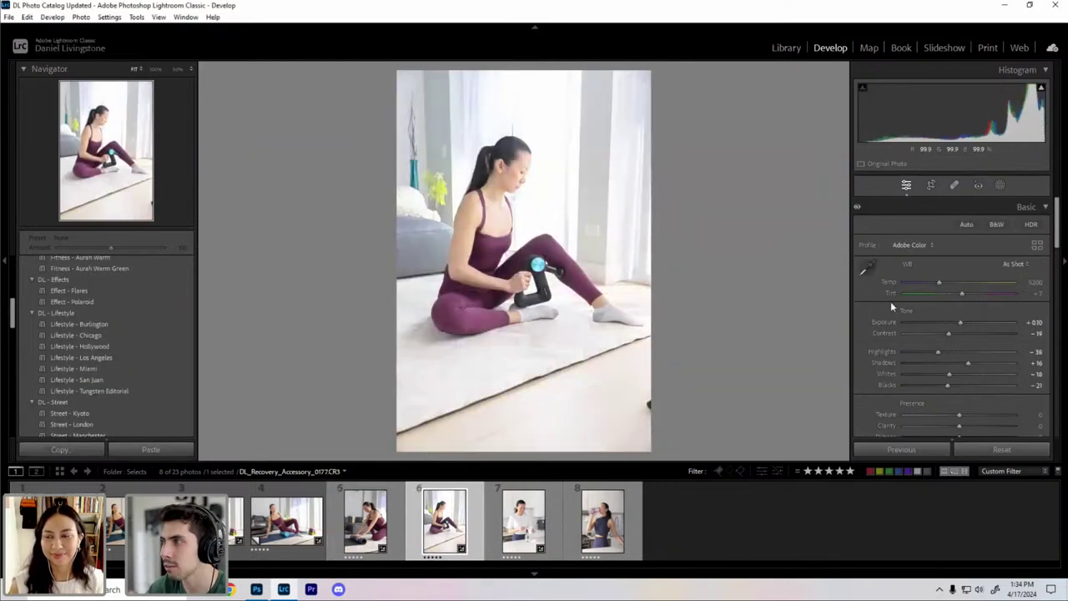
Step: Set the 0177 photo's temperature to 5788 and its exposure to −0.56, checking the face up close
left_click_drag(940, 282, 946, 282)
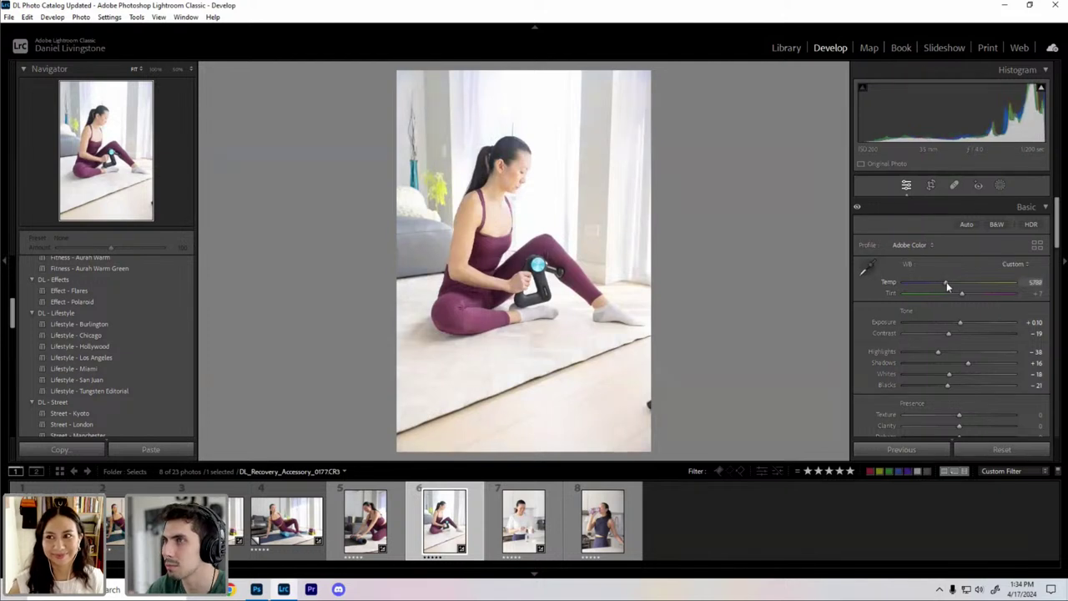
left_click_drag(968, 323, 956, 320)
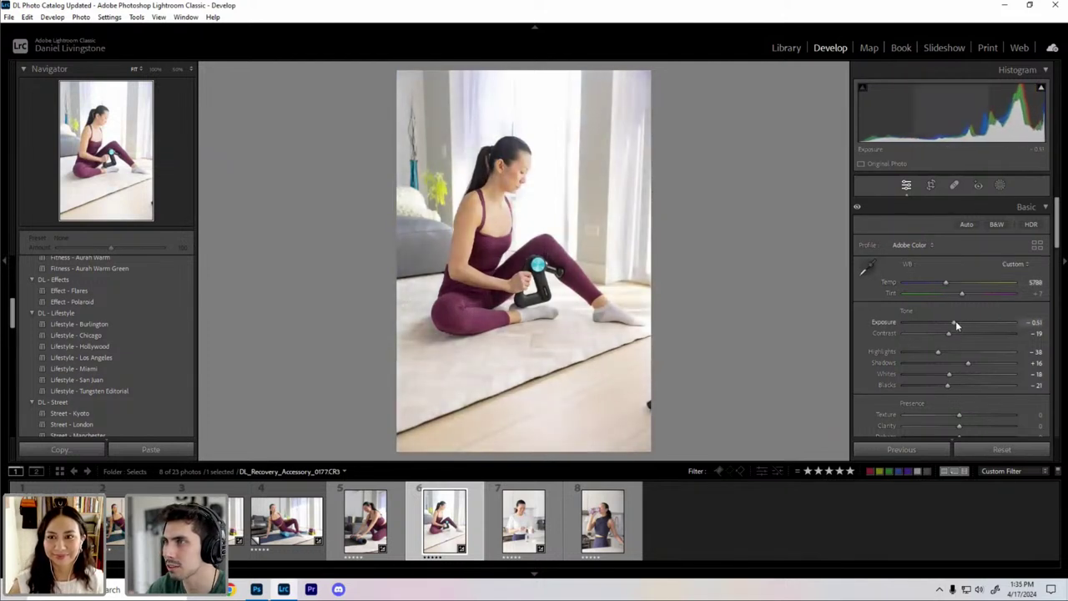
left_click(527, 176)
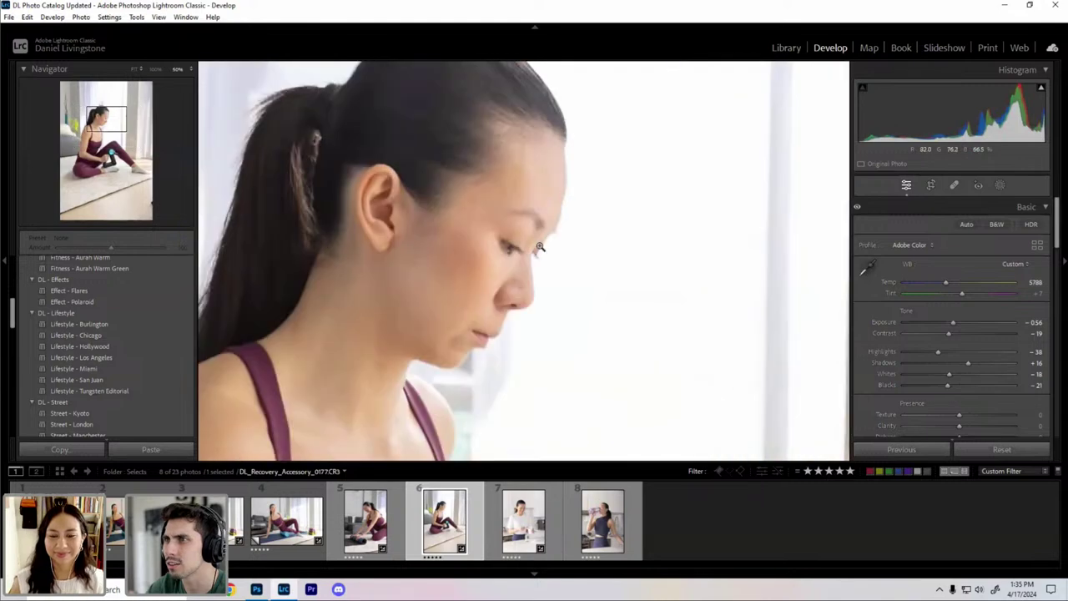
left_click(539, 244)
Step: Open DL_Recovery_Accessory_0177 for editing in Adobe Photoshop 2024 and switch to Photoshop
right_click(437, 526)
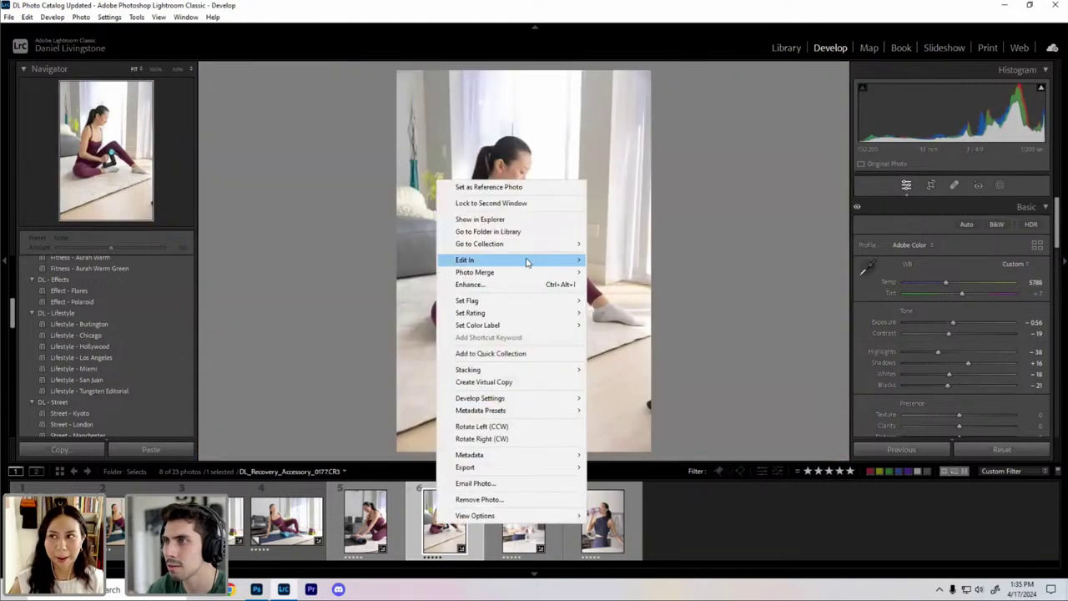
mouse_move(528, 259)
left_click(603, 261)
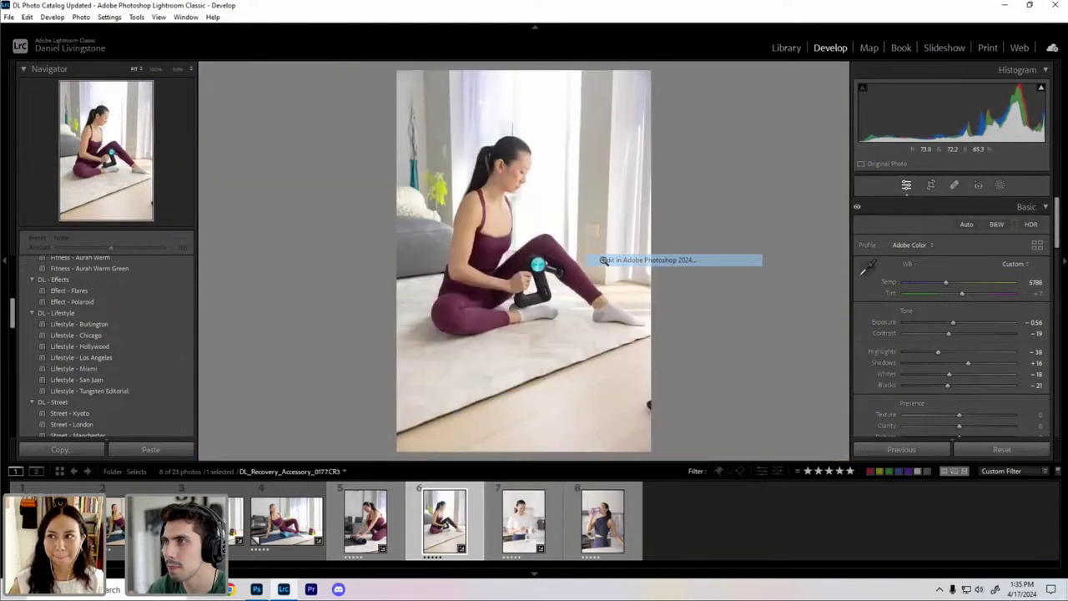
left_click(255, 591)
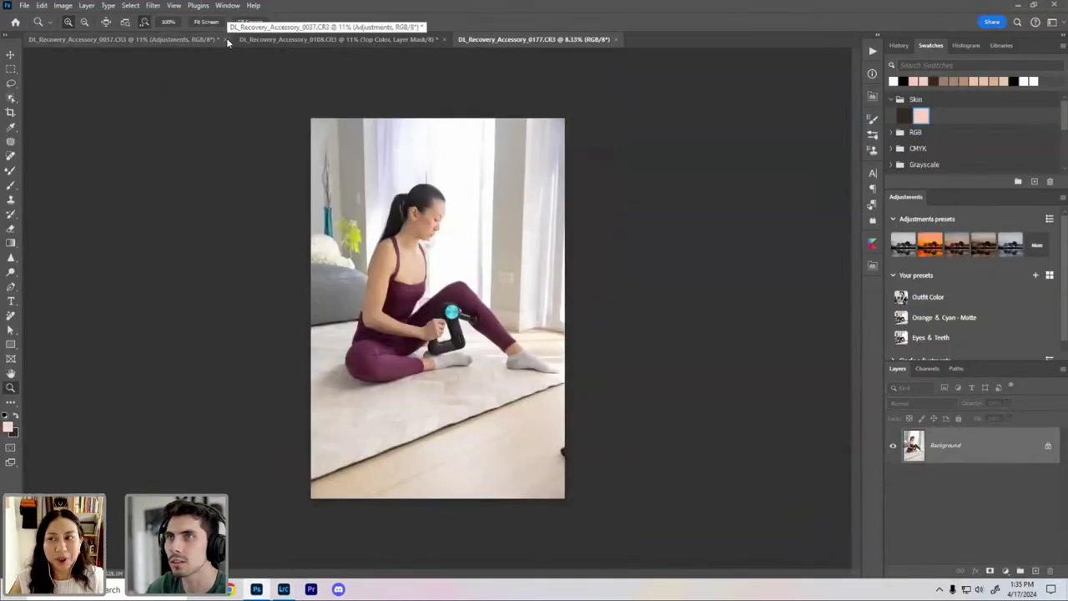
left_click(226, 39)
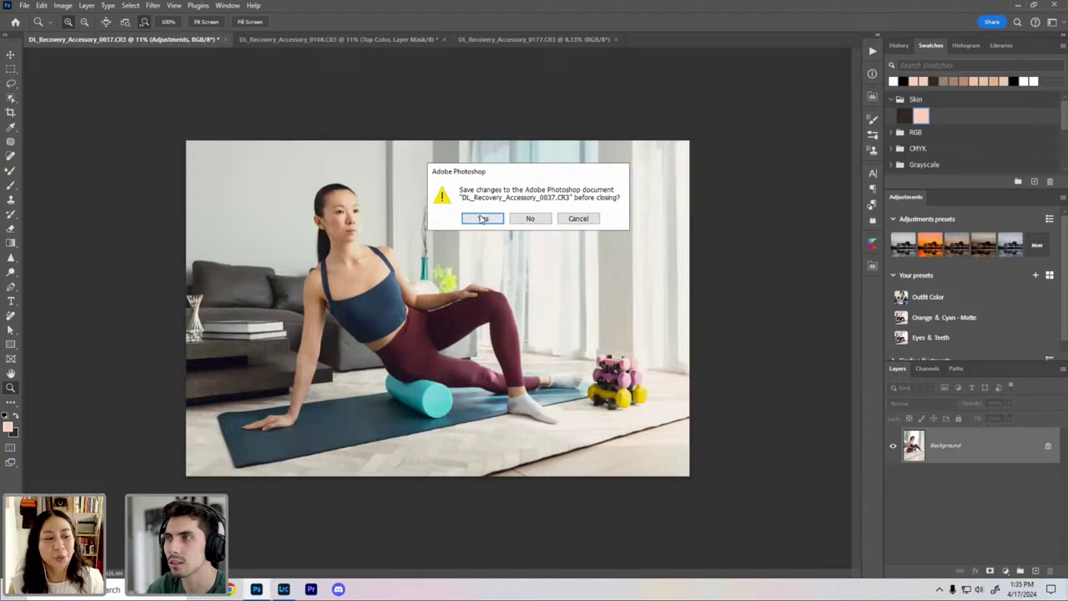
left_click(578, 217)
left_click(548, 42)
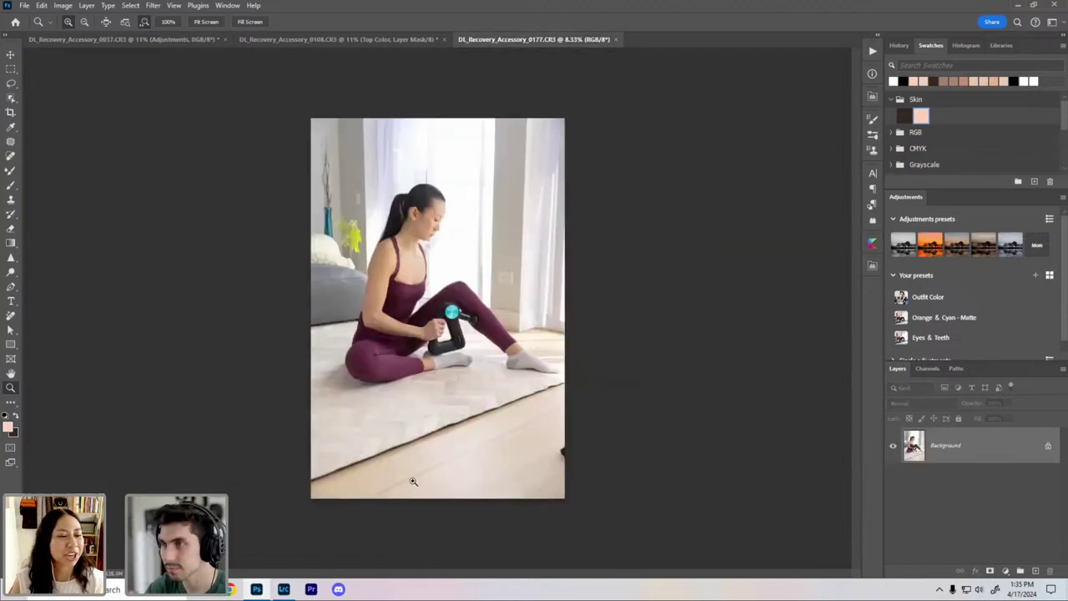
Step: Run the DL - Frequency Separation 8-bit action on the 0177 photo and check the layers inside its resulting group
key("ctrl+plus")
key("ctrl+plus")
mouse_move(402, 278)
left_mouse_down()
mouse_move(384, 262)
mouse_move(401, 298)
left_mouse_up()
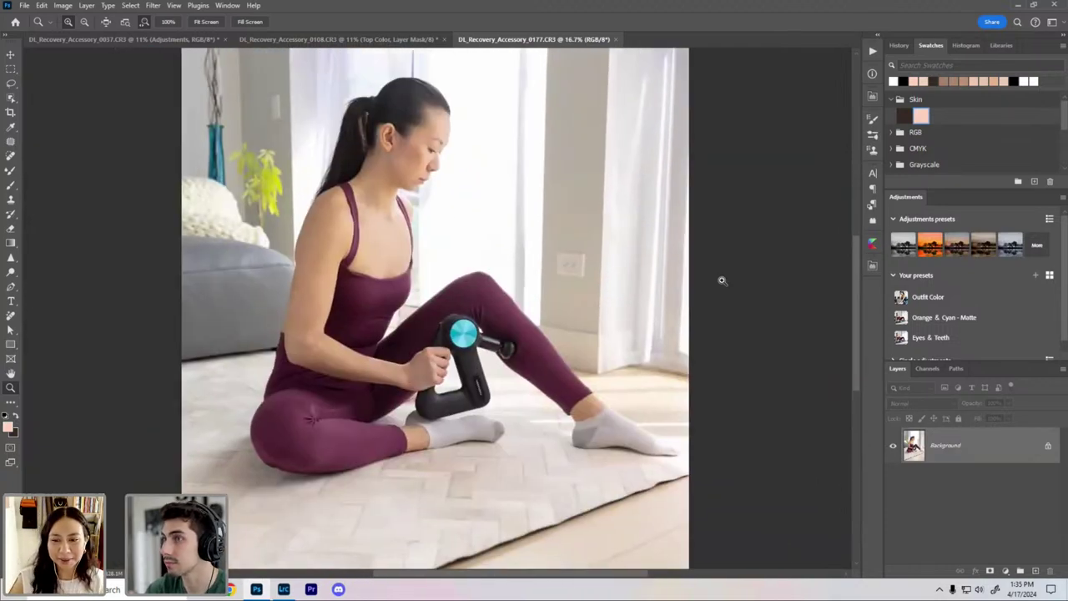
left_click_drag(688, 228, 710, 271)
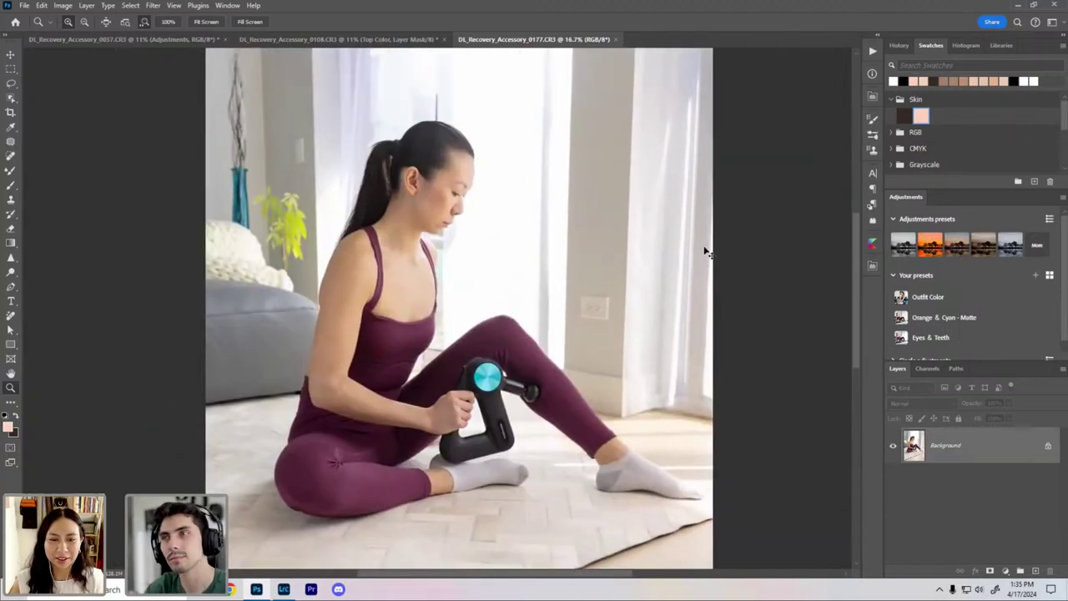
key("ctrl+0")
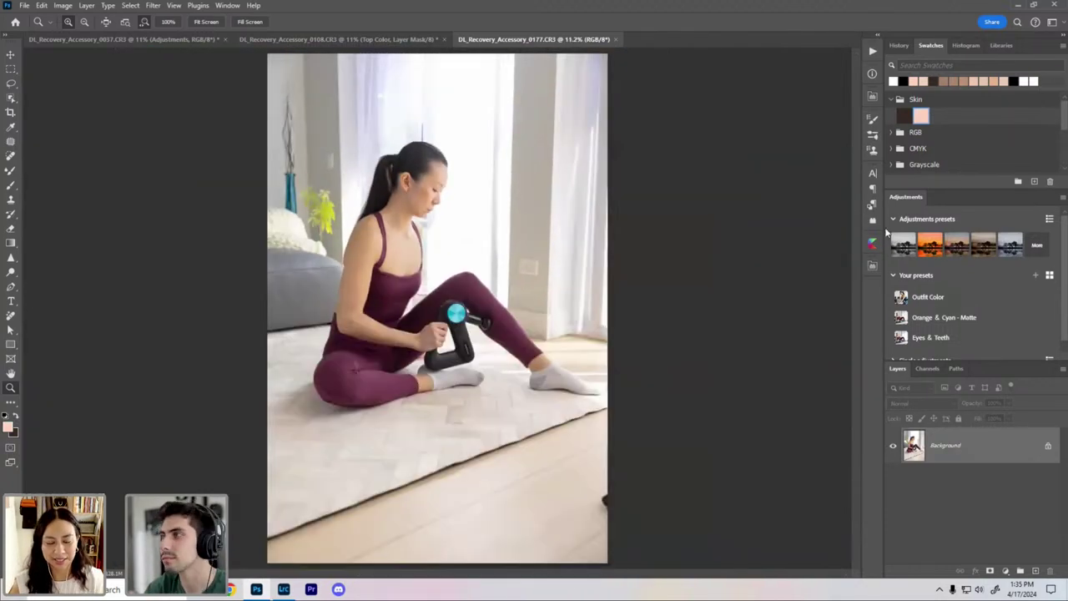
left_click(870, 55)
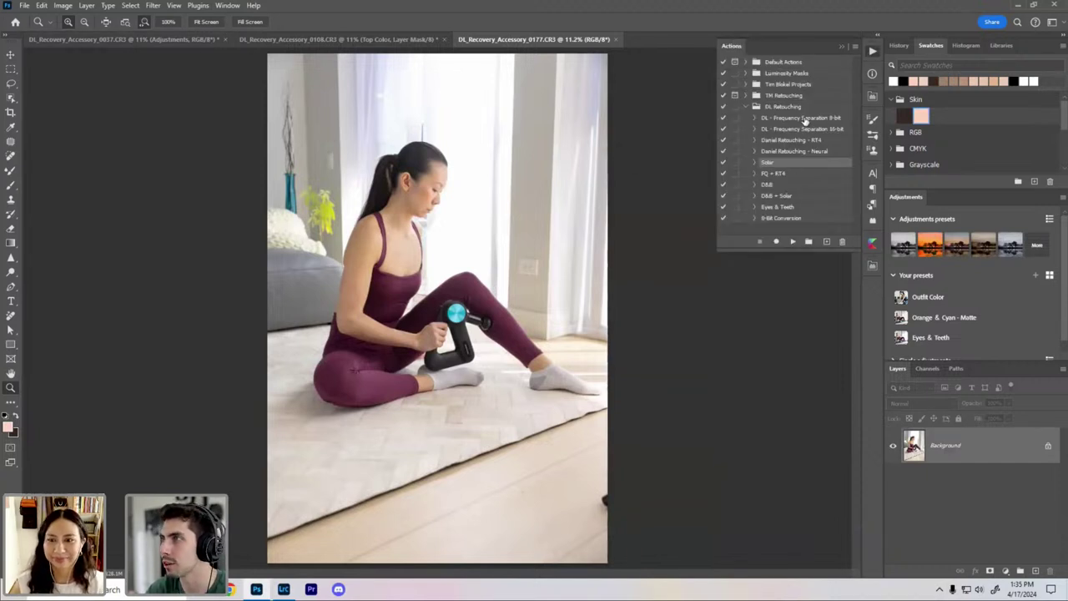
left_click(803, 118)
left_click(793, 241)
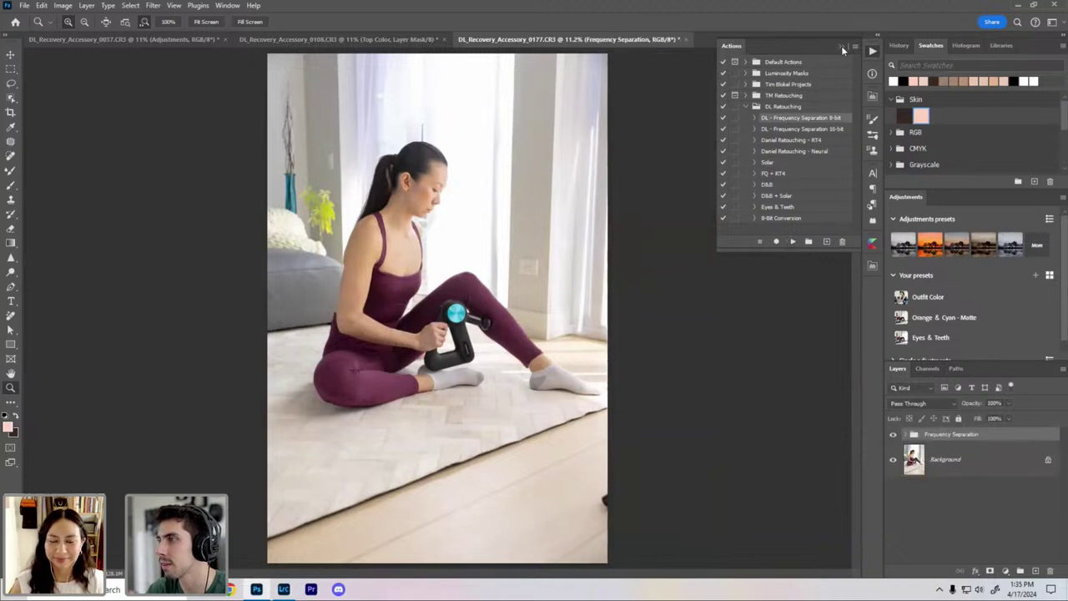
left_click(841, 45)
left_click(906, 435)
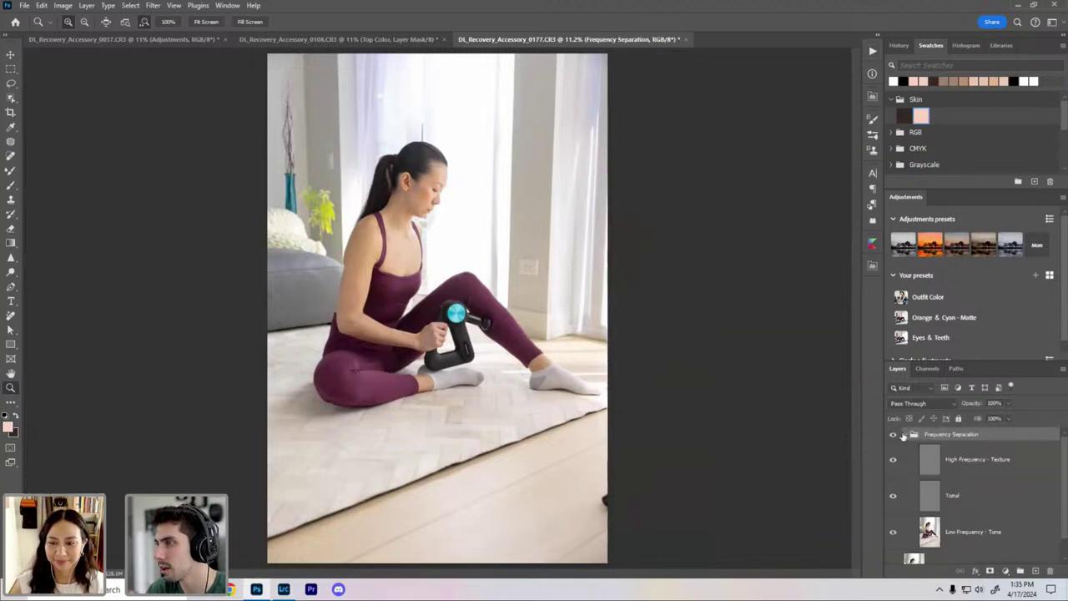
left_click(905, 436)
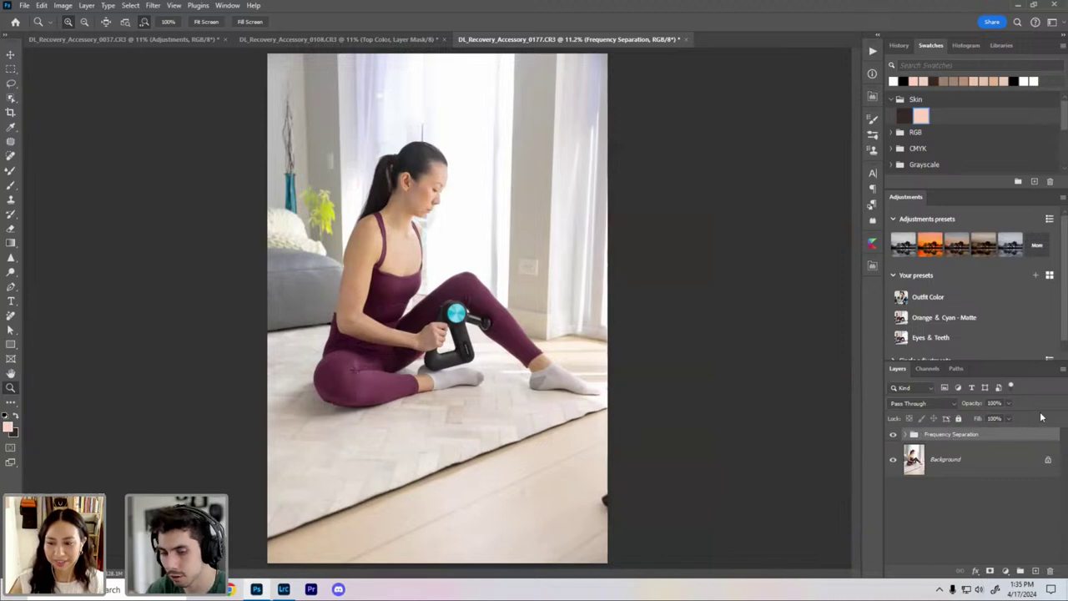
Step: Add a new empty layer named Cleanup above the Frequency Separation group
key("ctrl+shift+n")
type("Cleanup")
key("Return")
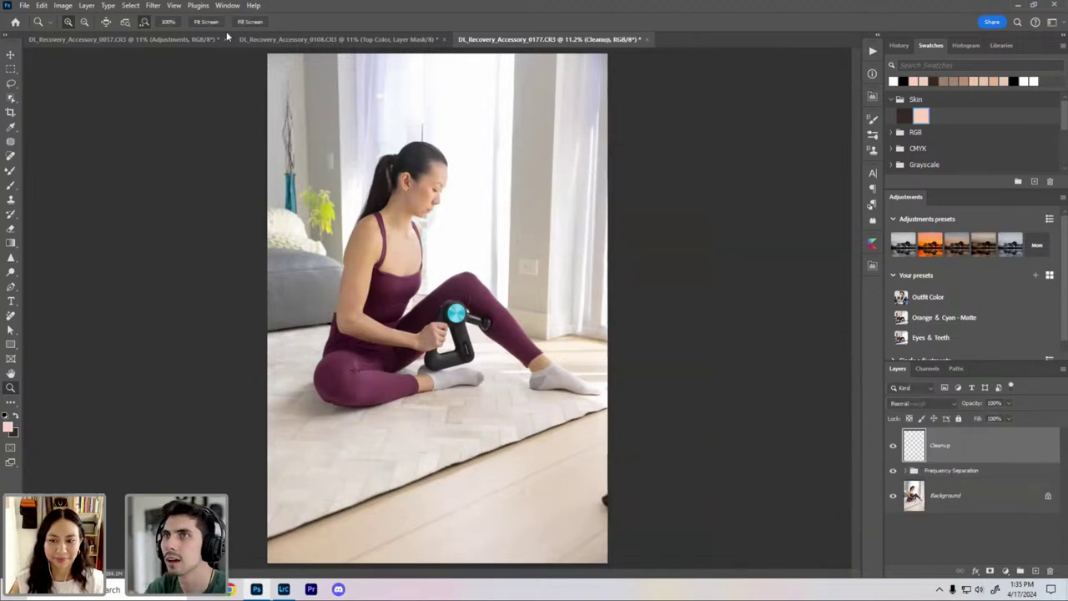
Step: Close the DL_Recovery_Accessory_0037 and DL_Recovery_Accessory_0108 documents without saving their changes
left_click(227, 38)
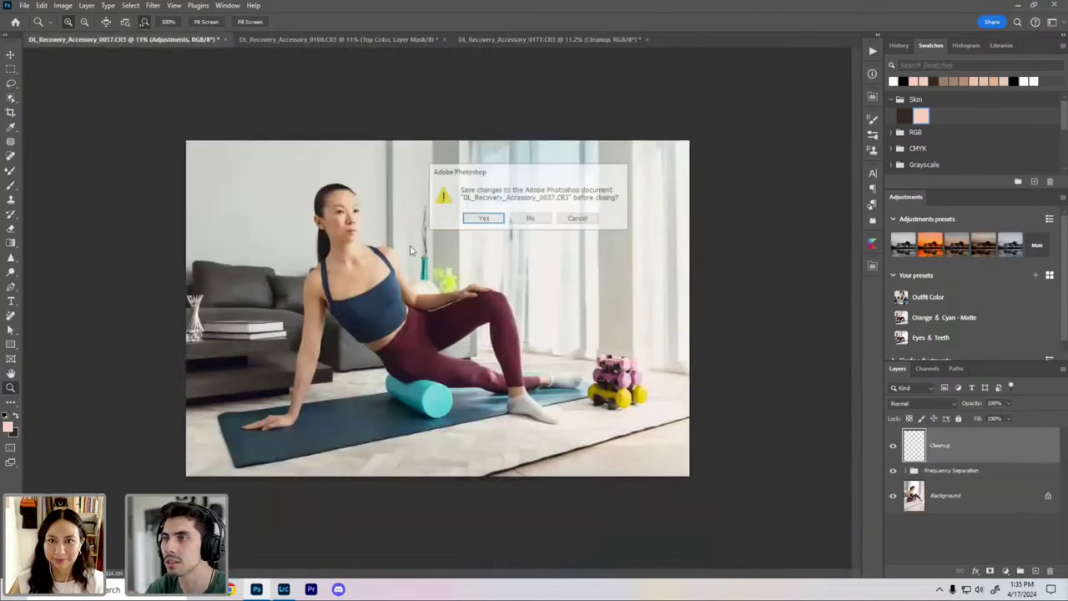
left_click(528, 219)
left_click(233, 39)
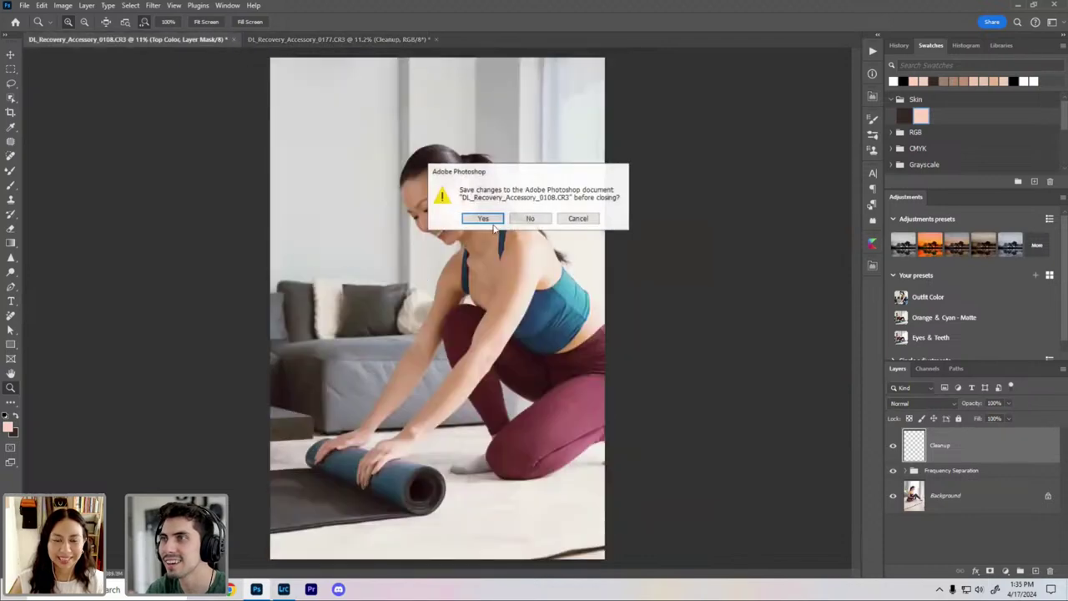
left_click(529, 218)
Step: Apply the Orange & Cyan - Matte adjustment preset above the Cleanup layer
key("ctrl+plus")
key("ctrl+plus")
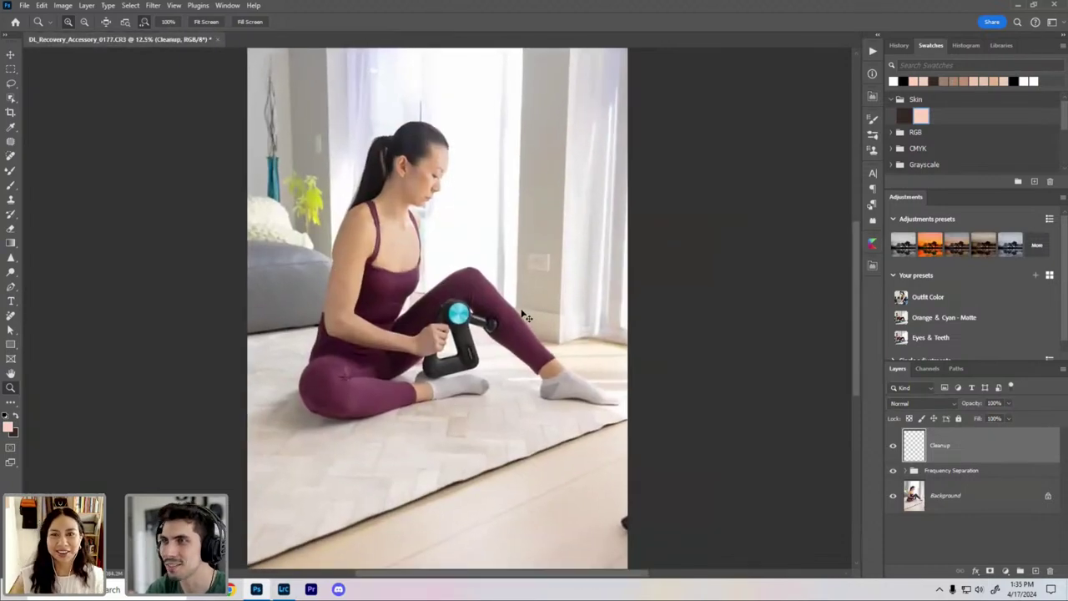
left_click_drag(469, 241, 461, 270)
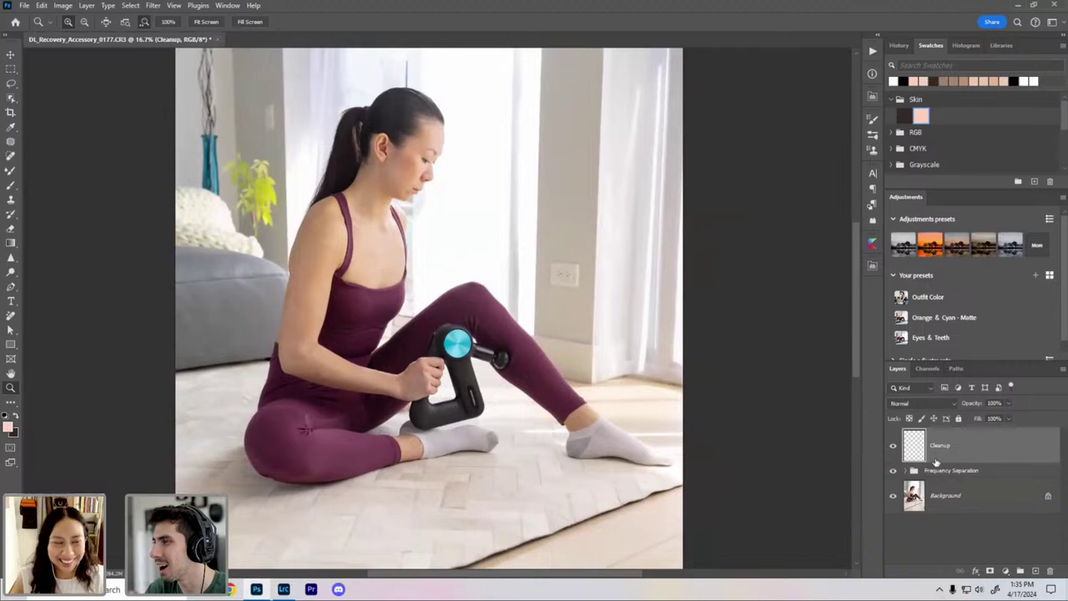
left_click(938, 321)
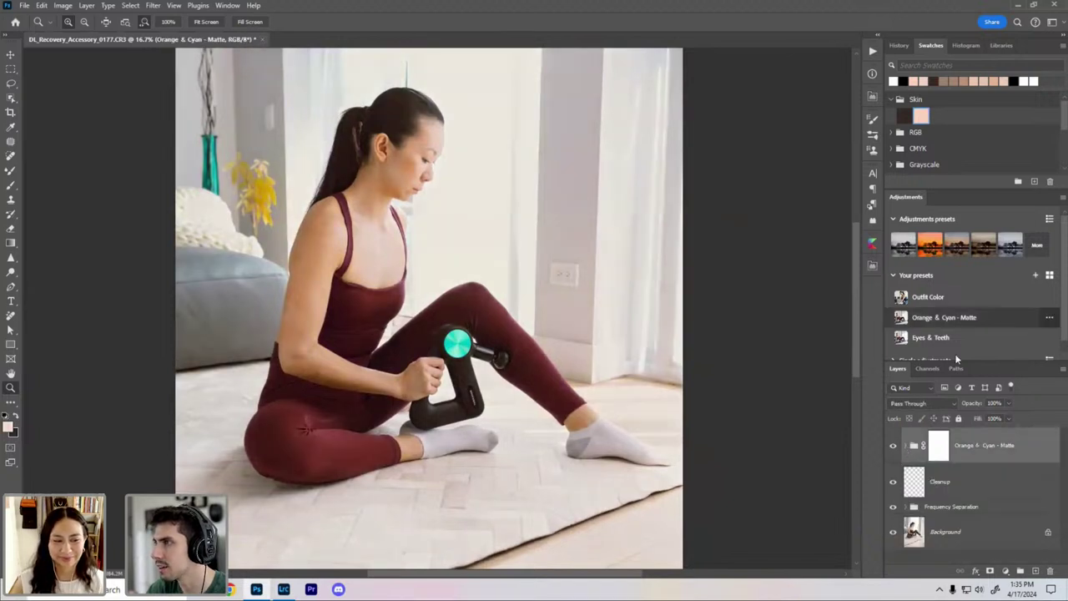
Step: Apply the Outfit Color adjustment preset twice above the matte grade and collapse both Outfit Color groups
left_click(935, 298)
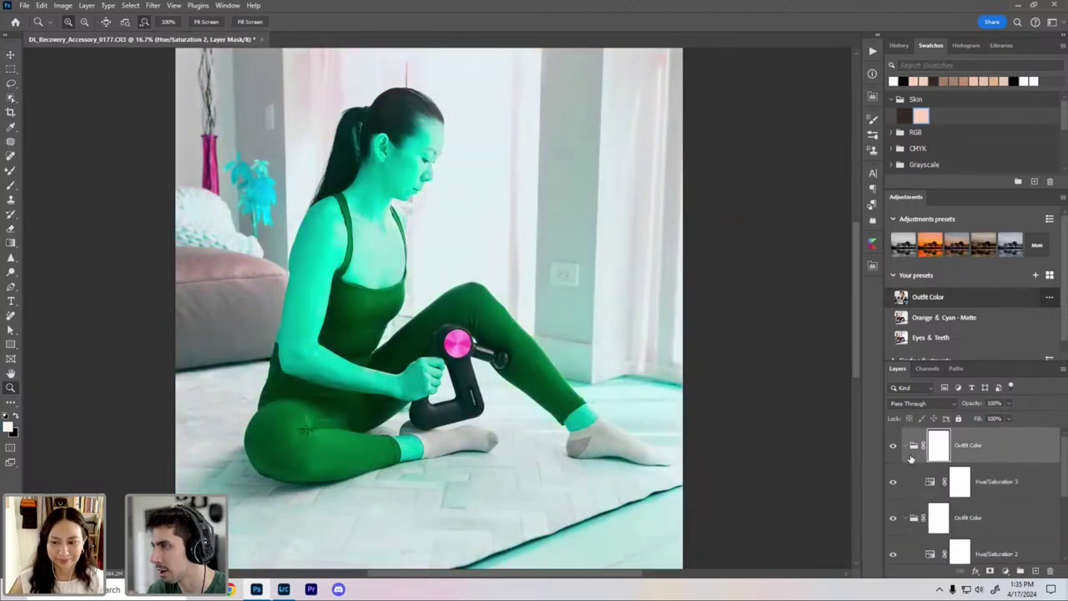
left_click(912, 448)
left_click(911, 482)
left_click_drag(935, 471, 951, 509)
left_click_drag(950, 470, 948, 457)
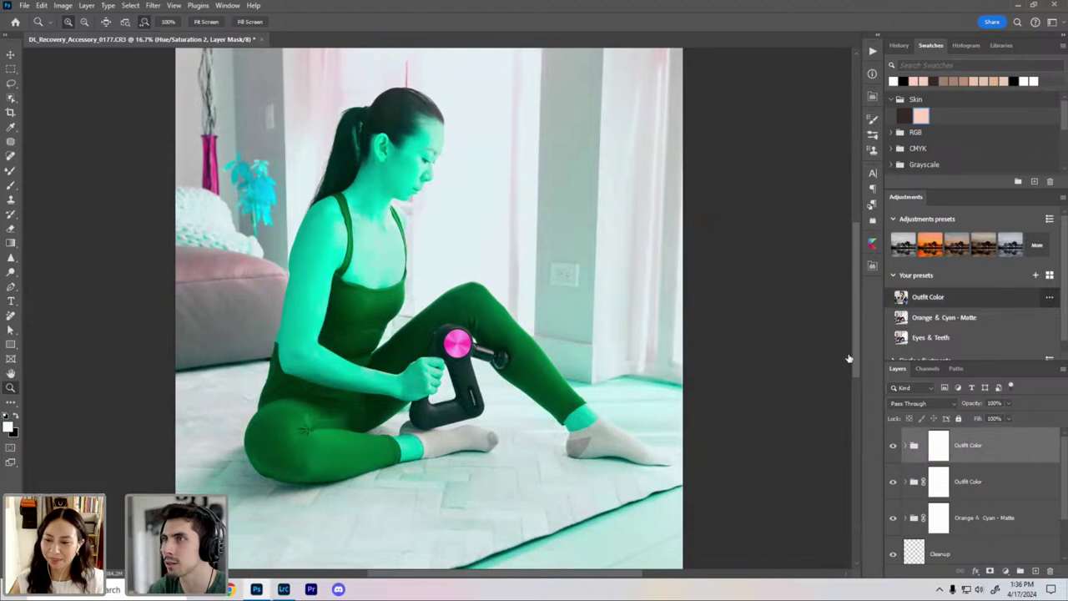
key("alt+Tab")
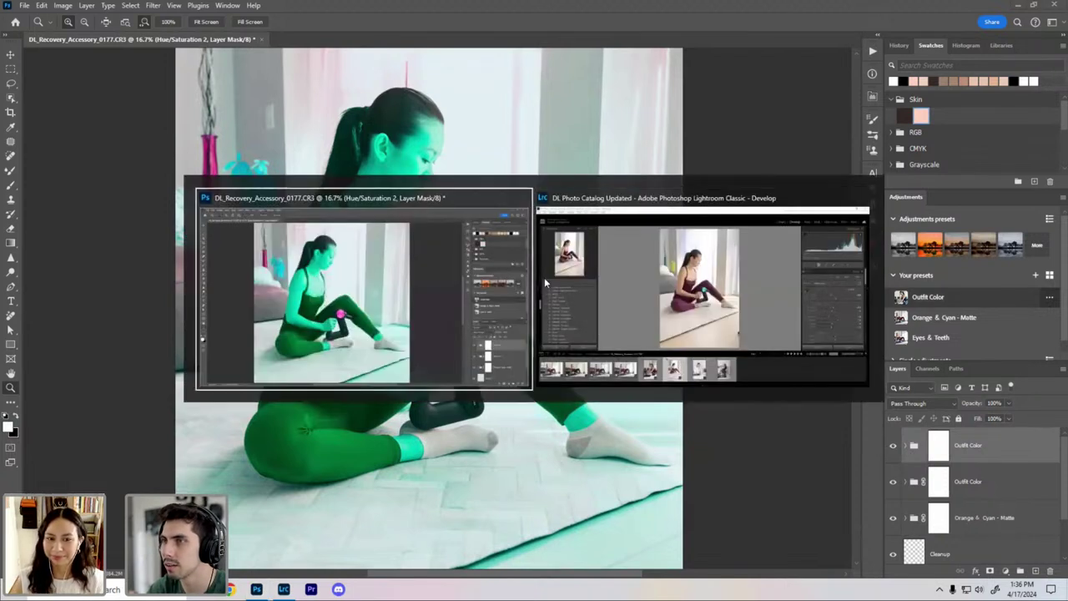
left_click(893, 447)
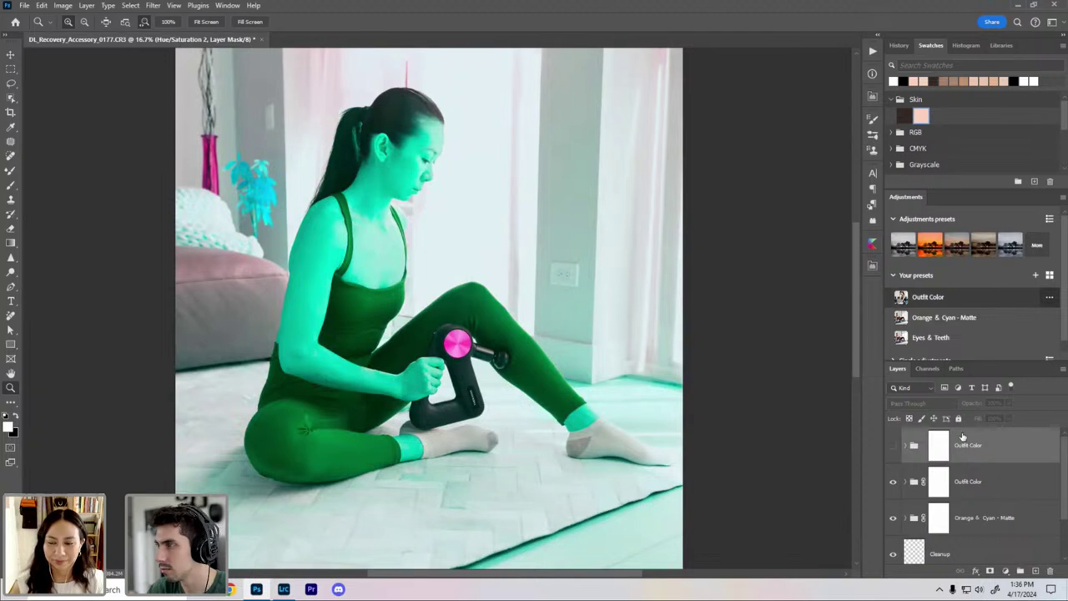
right_click(1015, 459)
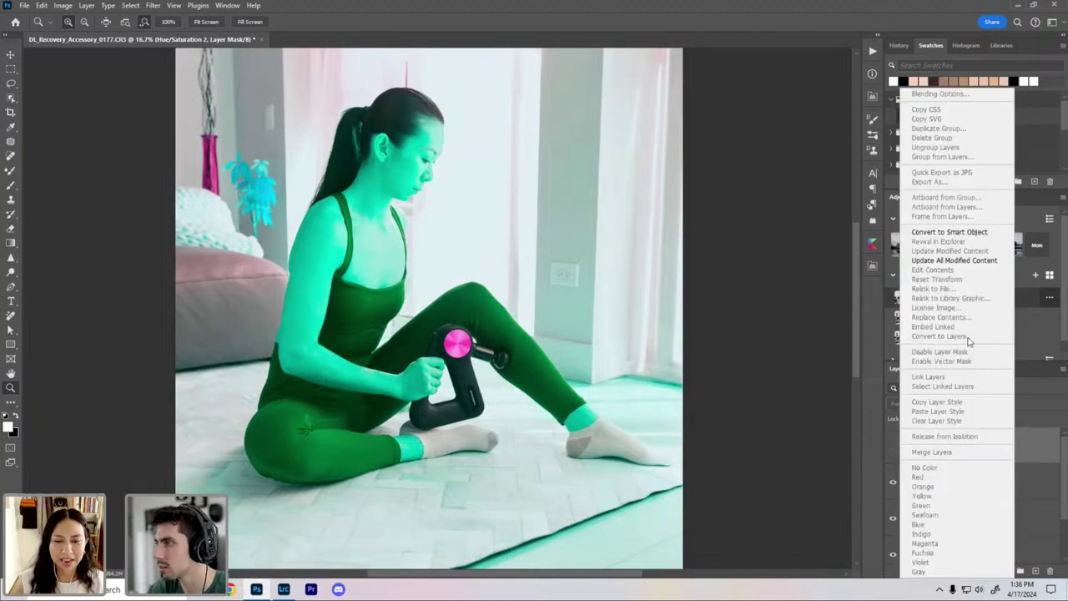
left_click(1001, 450)
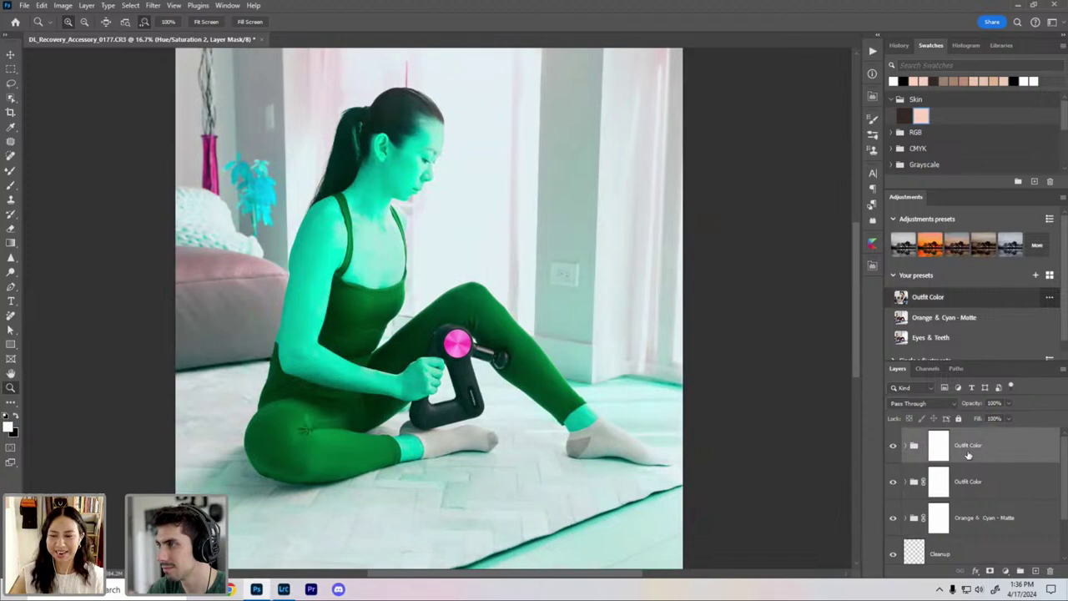
left_click_drag(961, 367, 962, 363)
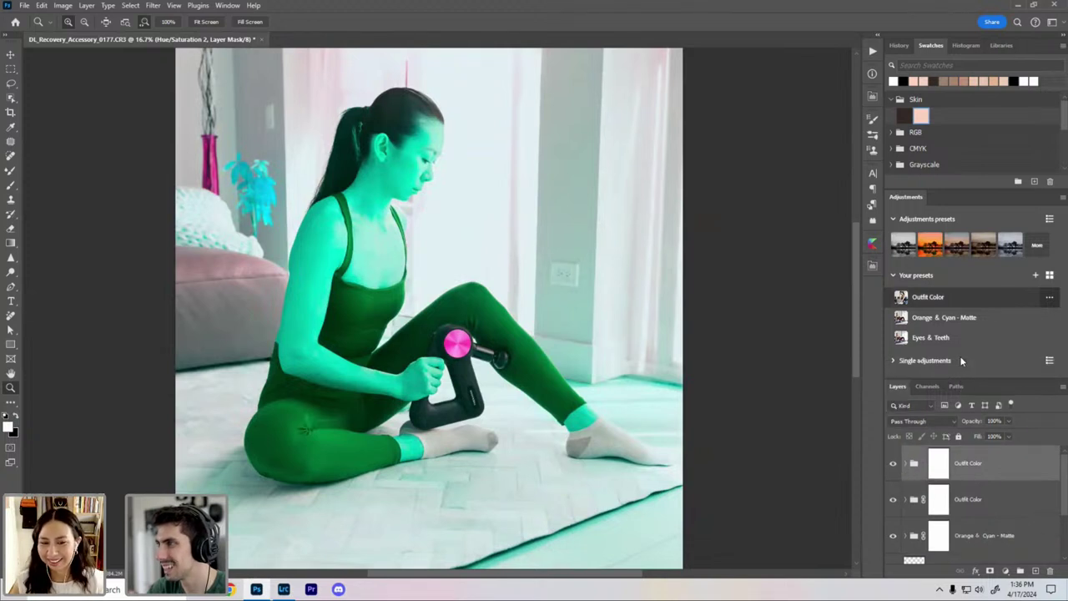
Step: Skip Lightroom Classic's catalog backup this time, and toggle the two Outfit Color groups' visibility in Photoshop to compare the photo
left_click(893, 441)
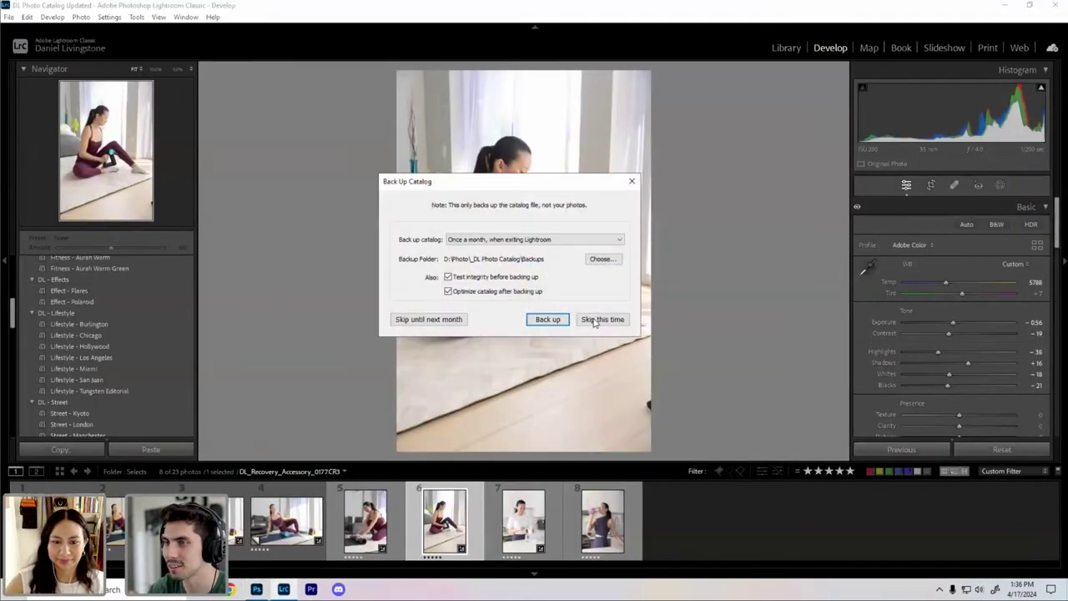
left_click(601, 319)
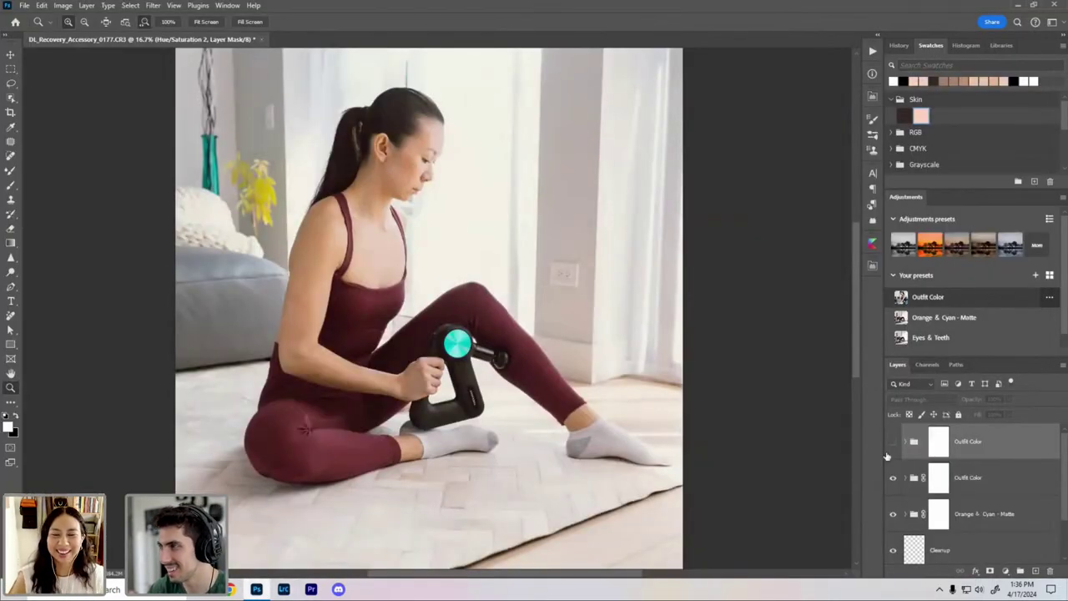
left_click(892, 477)
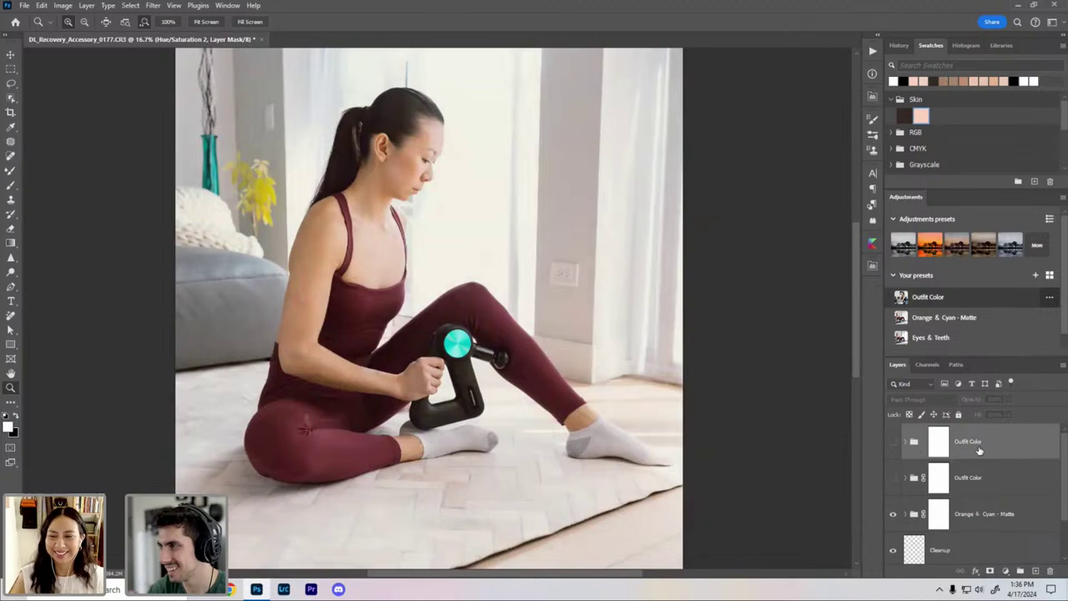
left_click(893, 440)
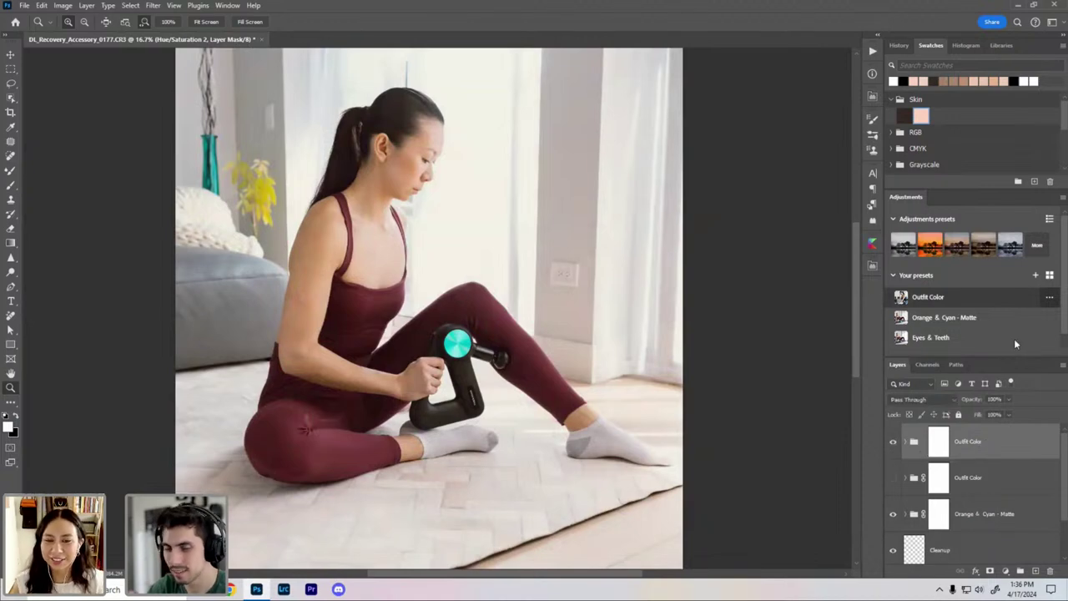
Step: Delete both Outfit Color groups above the Orange & Cyan - Matte group
key("ctrl+n")
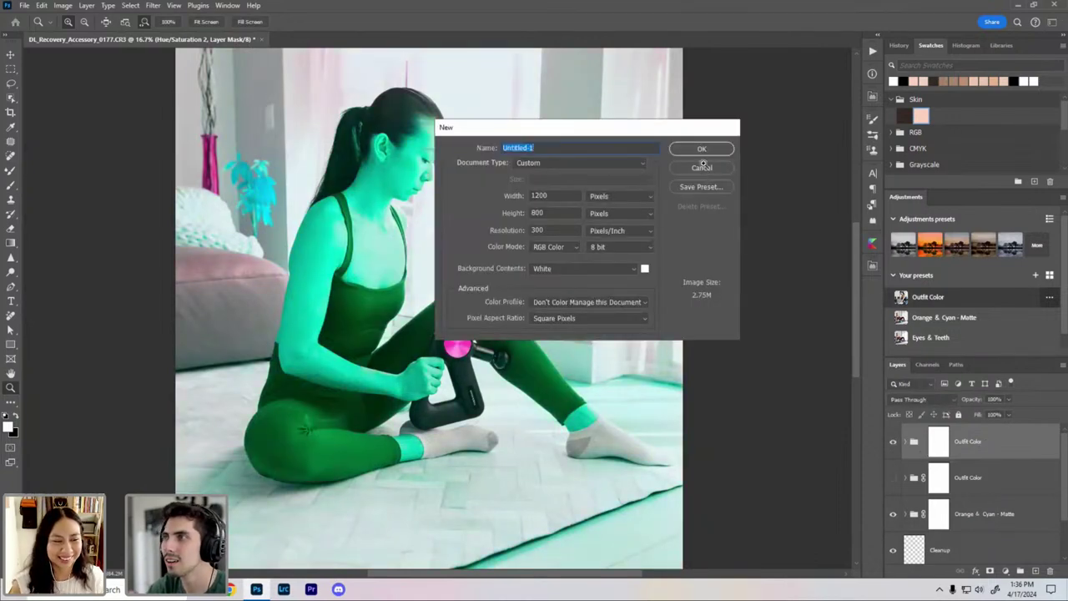
left_click(702, 166)
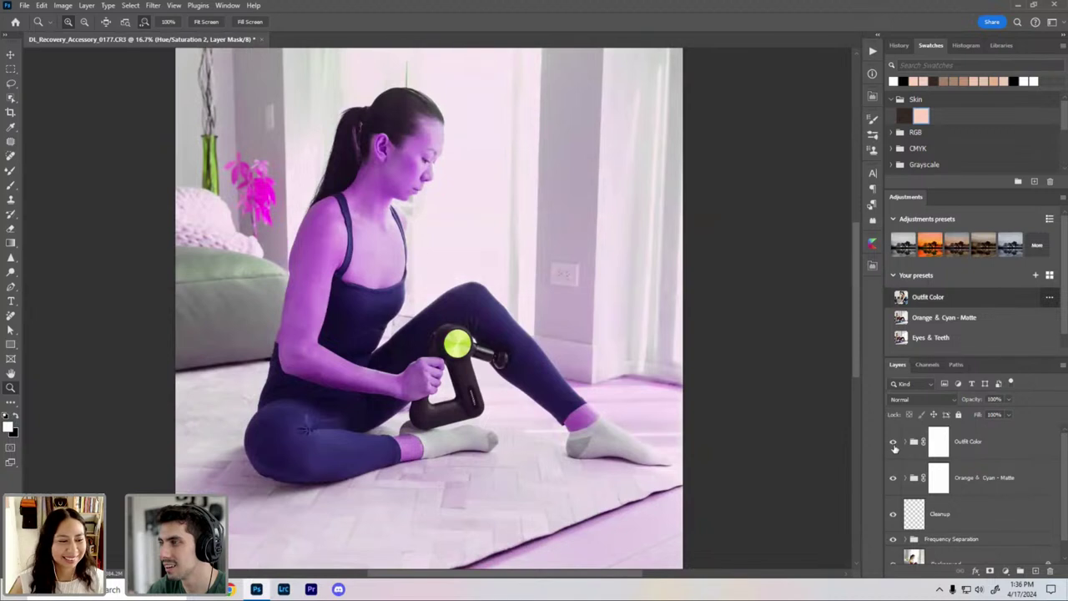
left_click(893, 442)
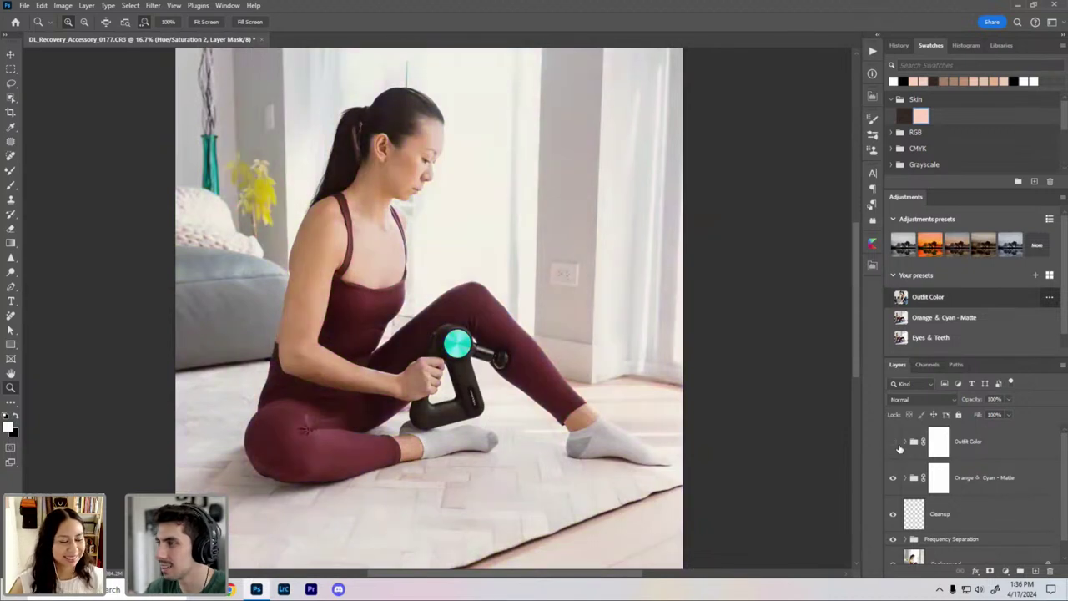
left_click(979, 445)
key("Delete")
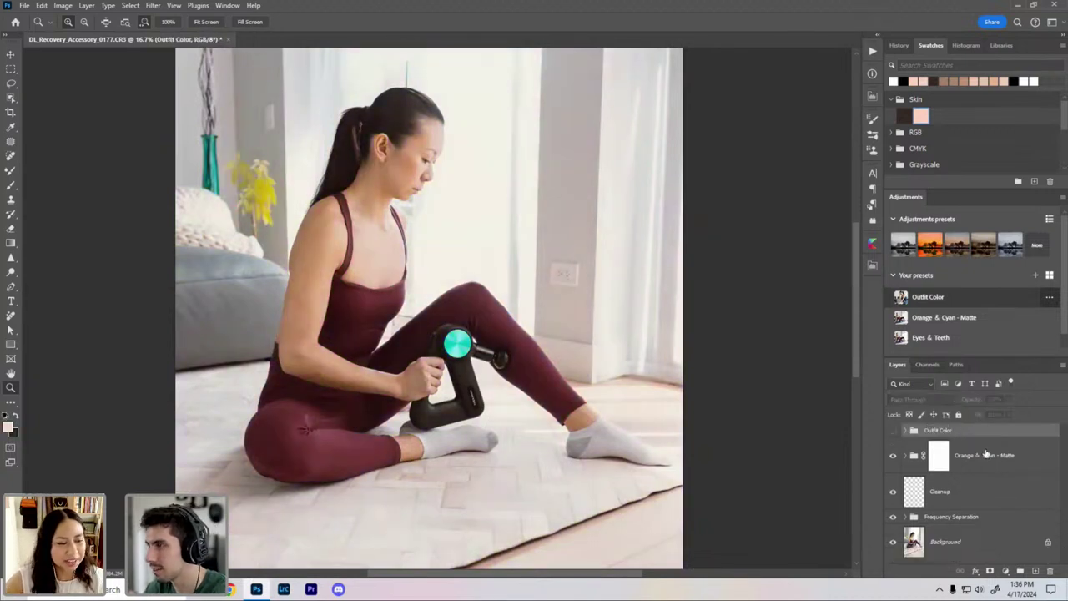
key("Delete")
Step: Apply the Outfit Color preset above the Cleanup layer and remove its enclosing group, keeping only the Hue/Saturation adjustment
left_click(932, 439)
left_click(916, 476)
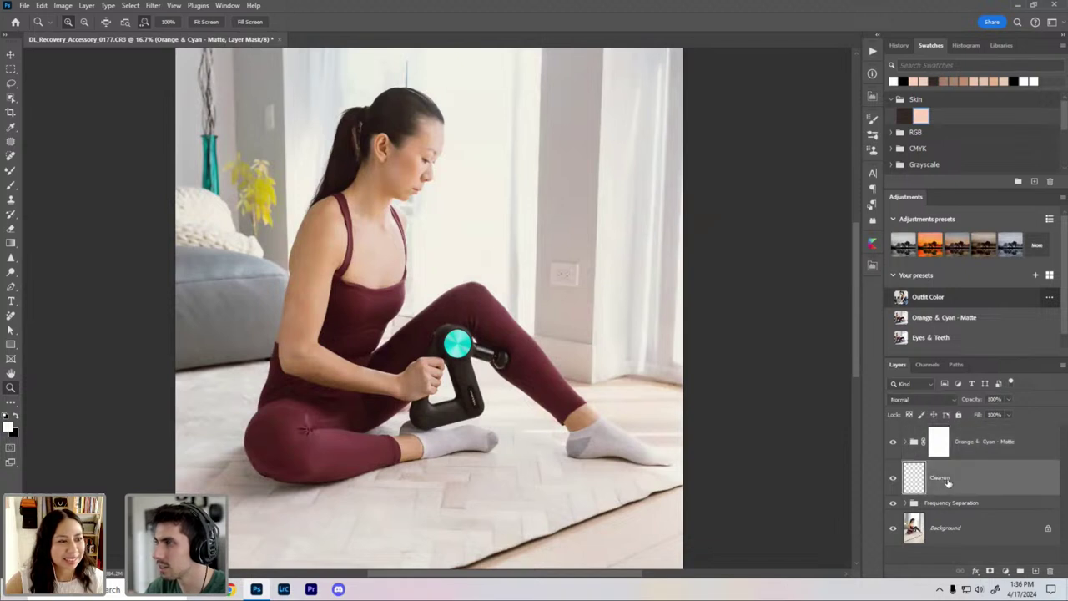
left_click(949, 298)
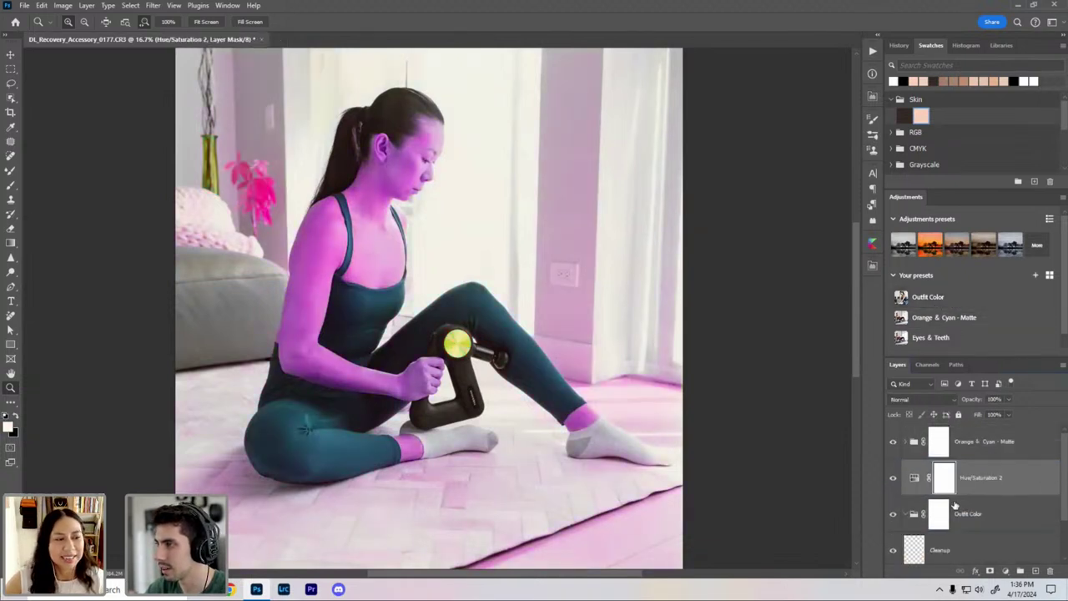
left_click(954, 505)
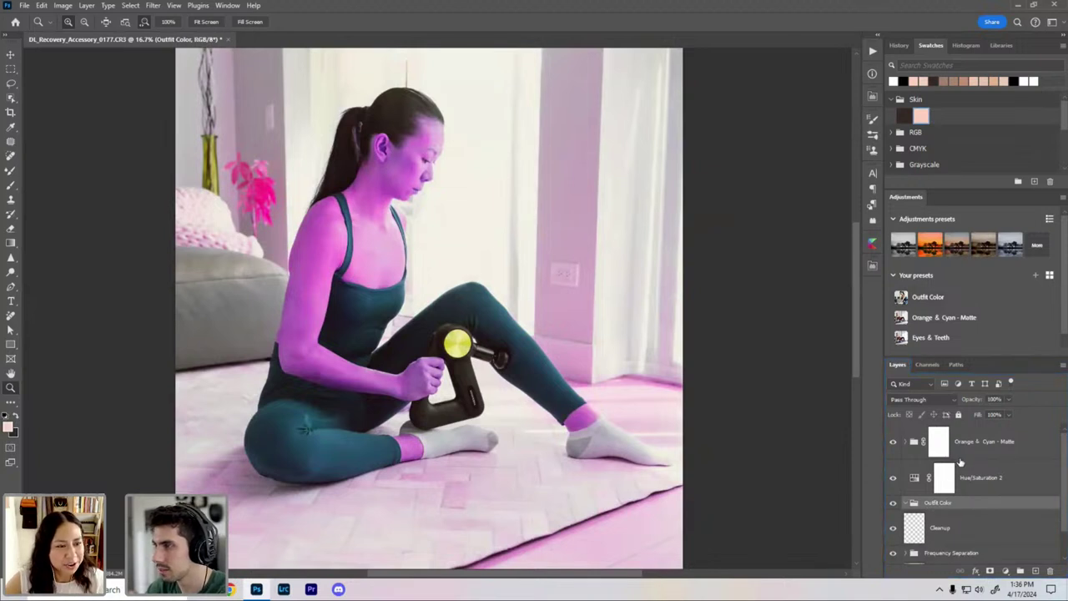
key("Delete")
Step: Invert the Hue/Saturation adjustment's mask to black and rename the layer Outfit Color
left_click(947, 480)
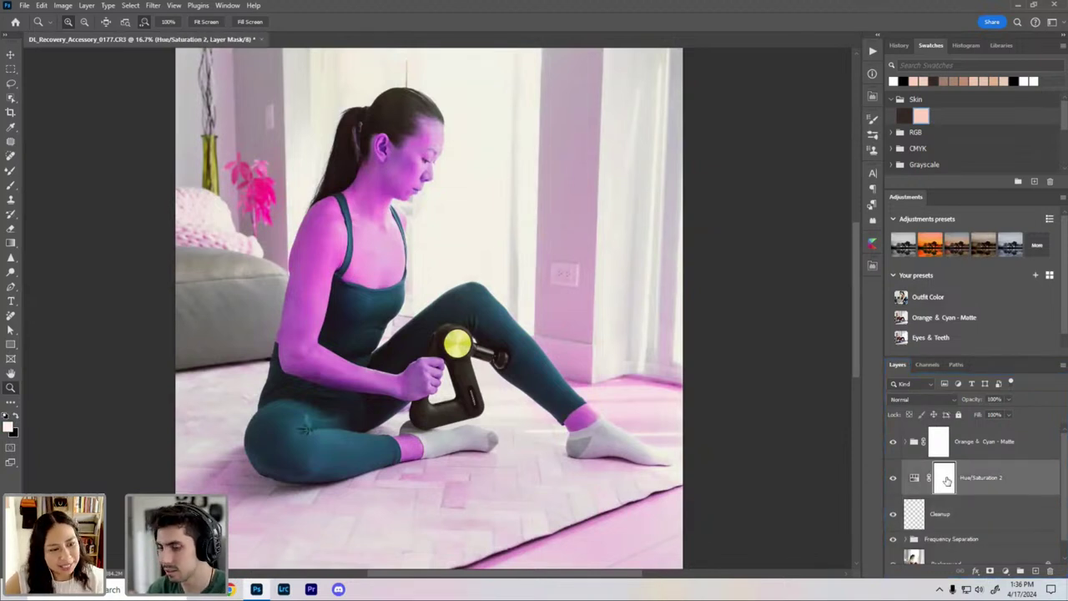
key("ctrl+i")
key("ctrl+0")
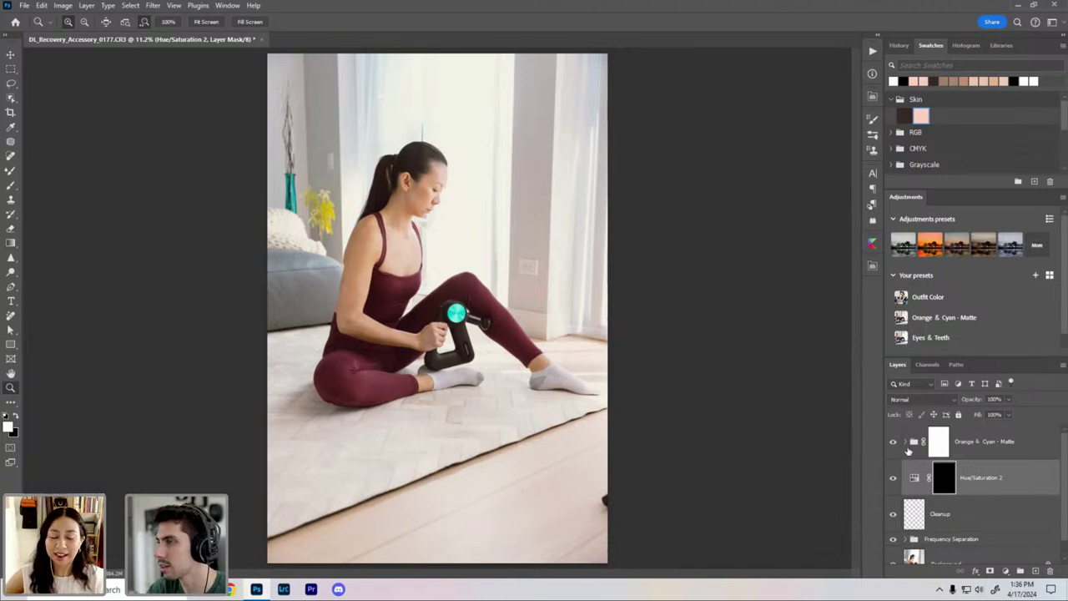
double_click(970, 487)
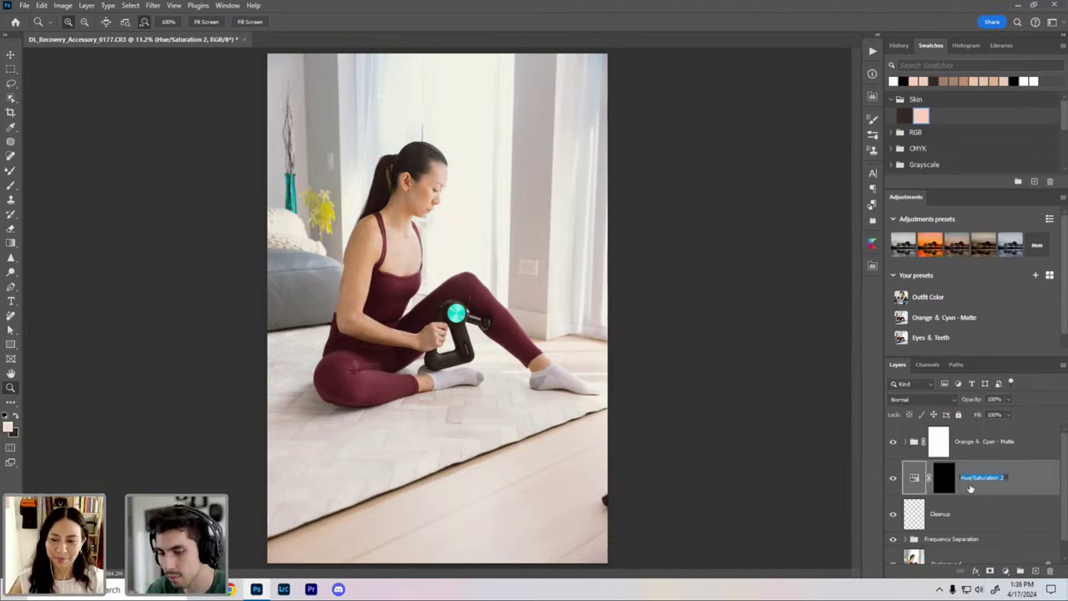
type("Outfit Color")
key("Return")
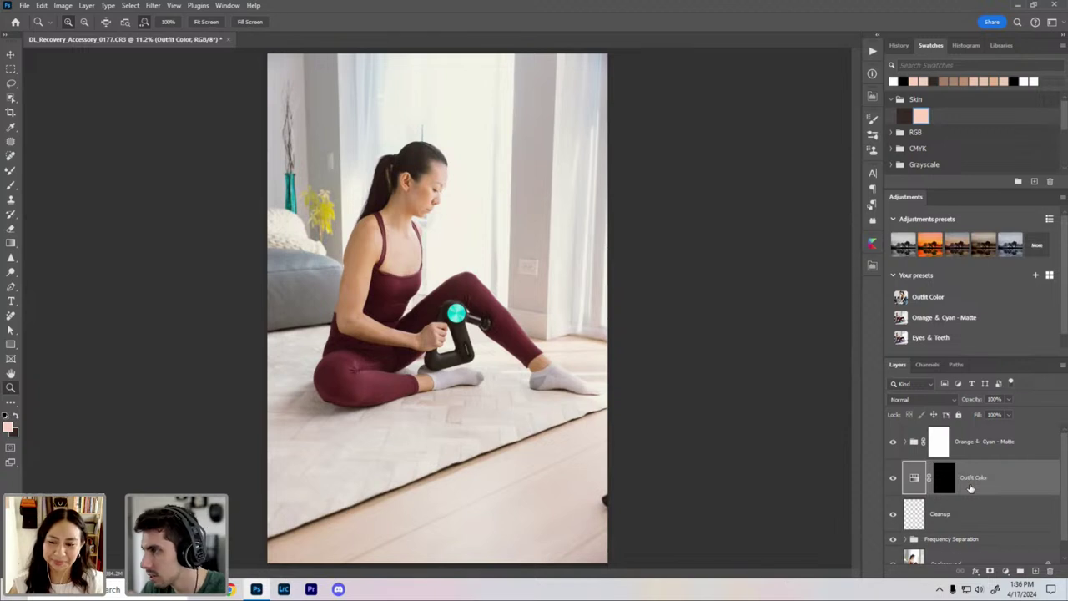
scroll(1063, 480, "down", 1)
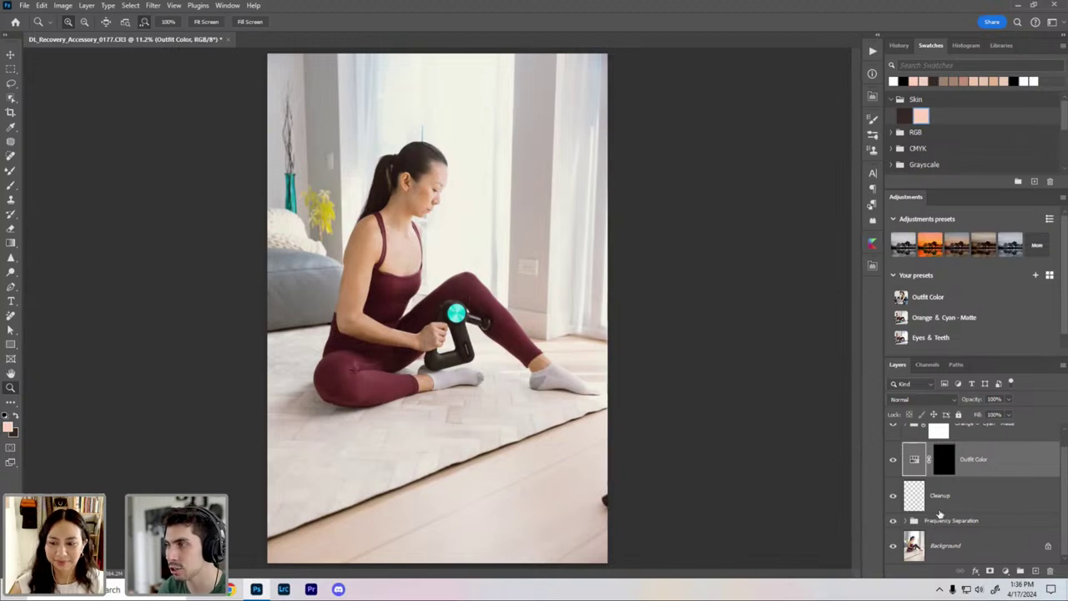
left_click(940, 516)
left_click(963, 486)
left_click(985, 467)
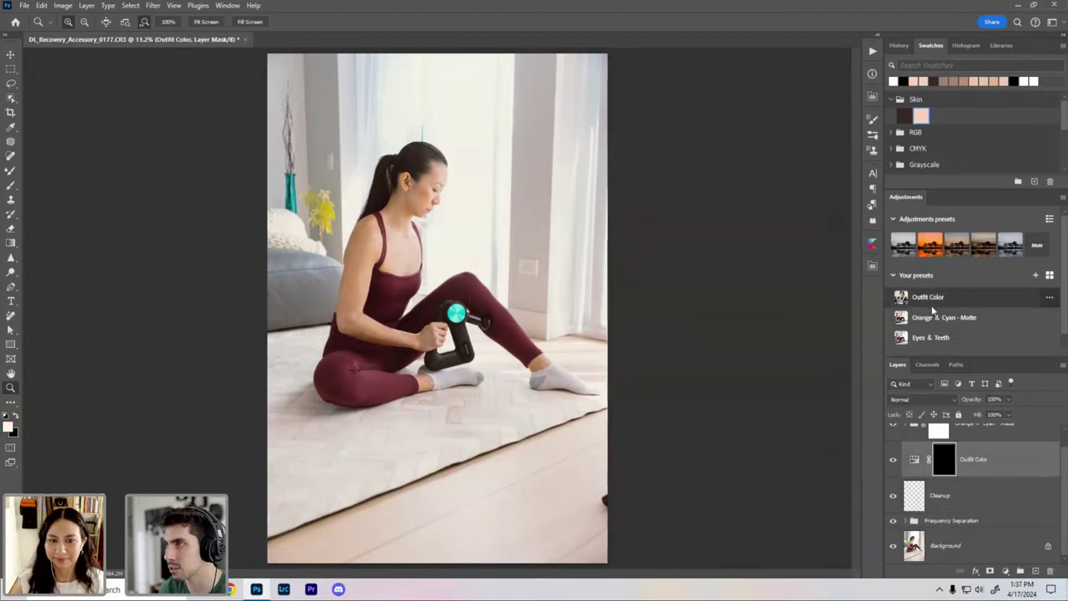
left_click_drag(1065, 512, 1054, 530)
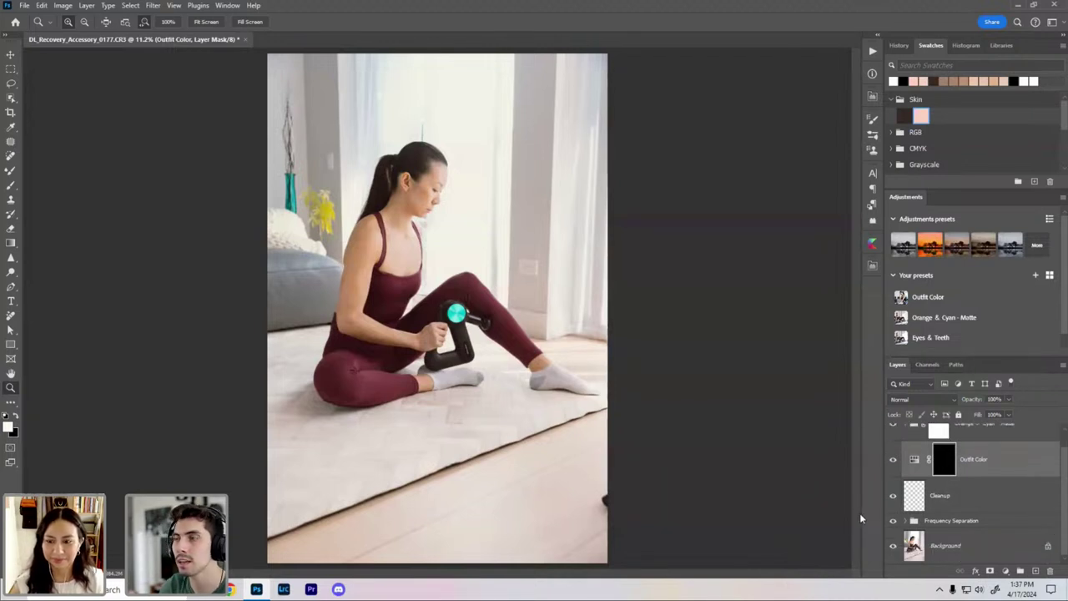
Step: Expand the Frequency Separation group to show its layers
left_click(903, 522)
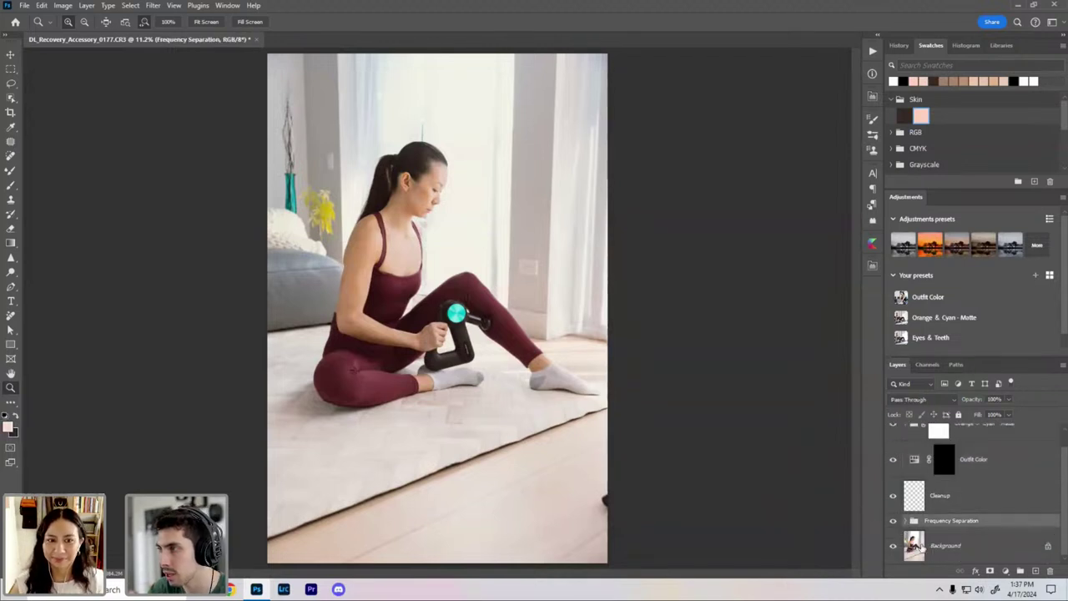
key("ctrl+plus")
left_click(905, 521)
key("ctrl+plus")
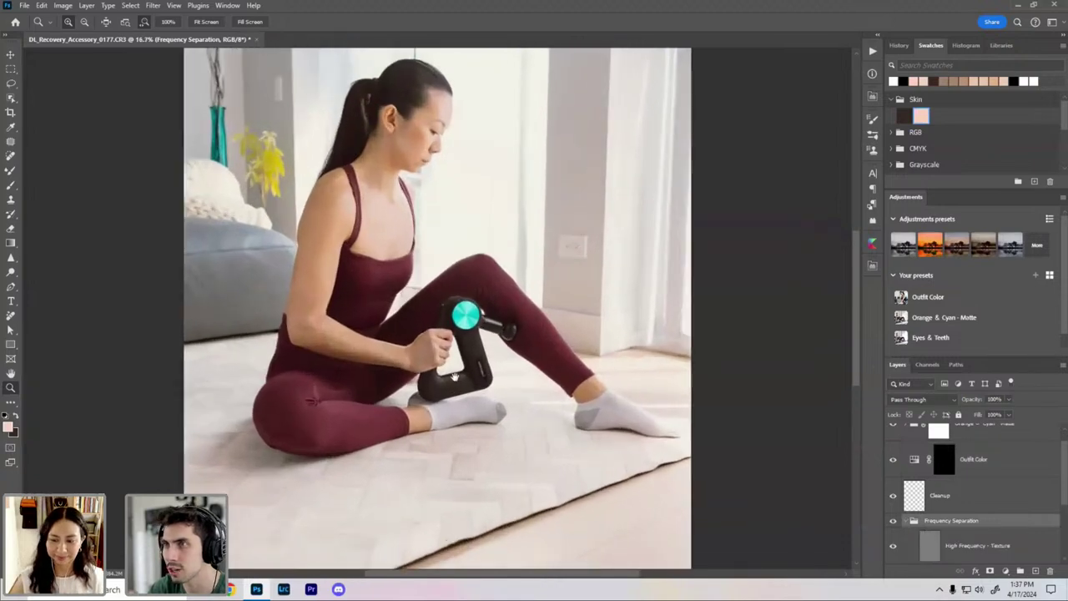
Step: Remove the dark object at the floor's right edge with the Spot Healing Brush on the Cleanup layer
left_click_drag(369, 211, 393, 318)
left_click_drag(321, 394, 379, 242)
left_click_drag(457, 372, 378, 308)
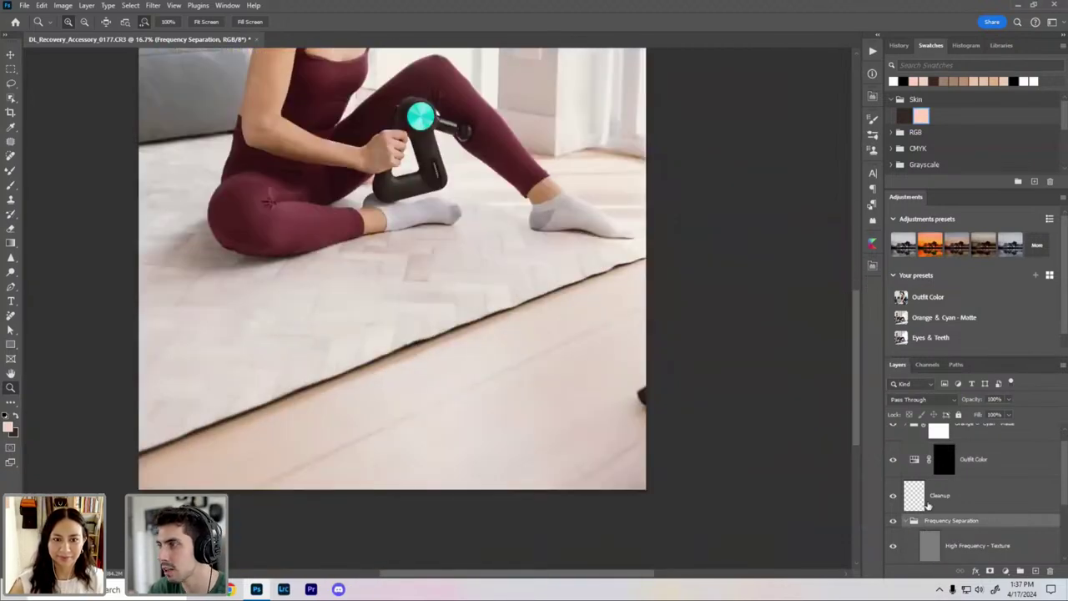
left_click(927, 504)
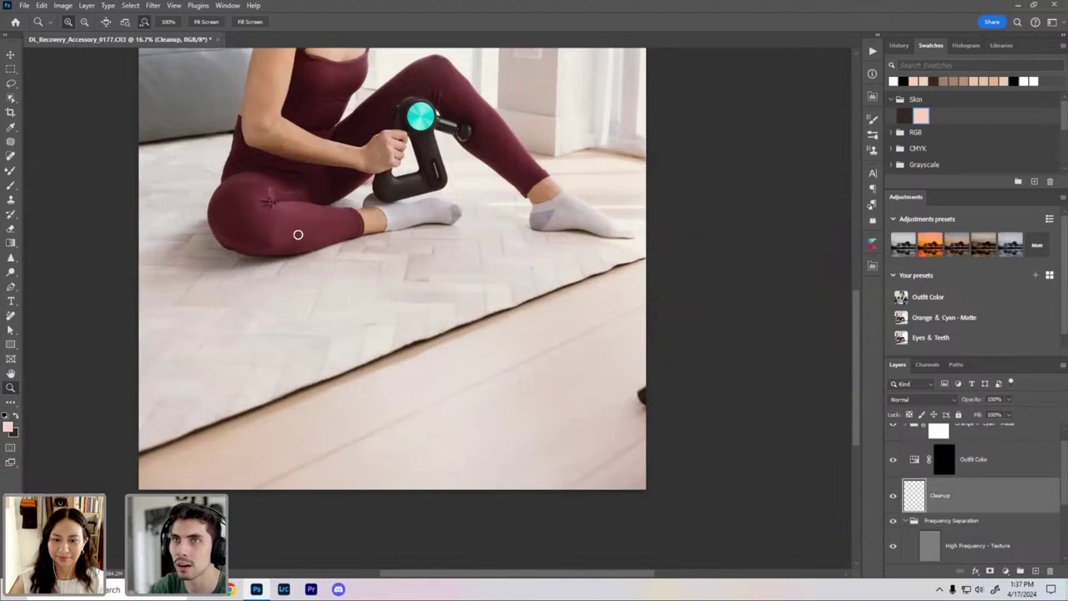
left_click(11, 156)
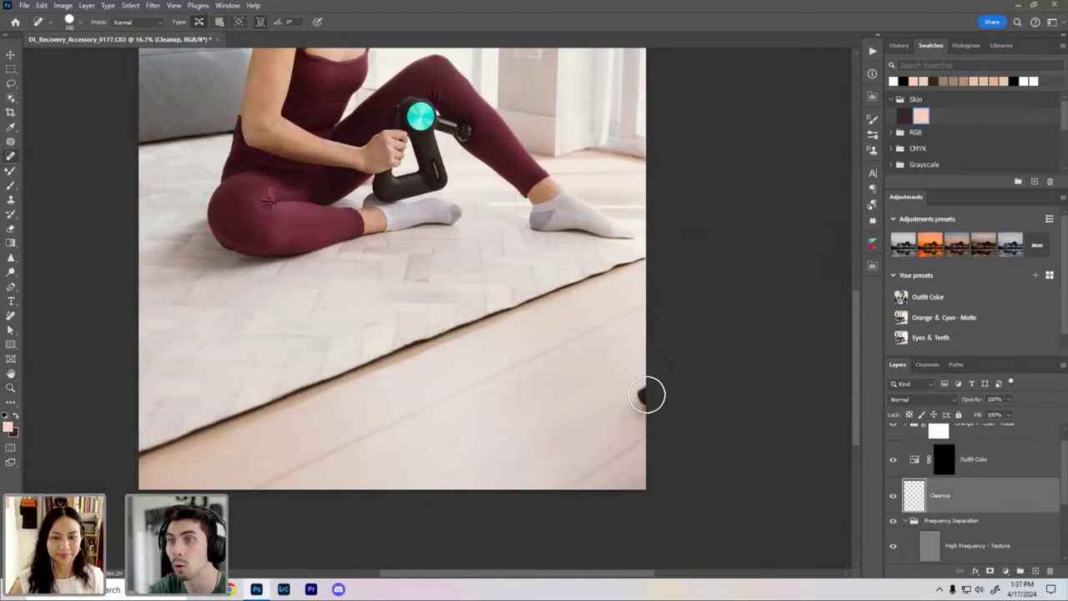
key("bracketleft")
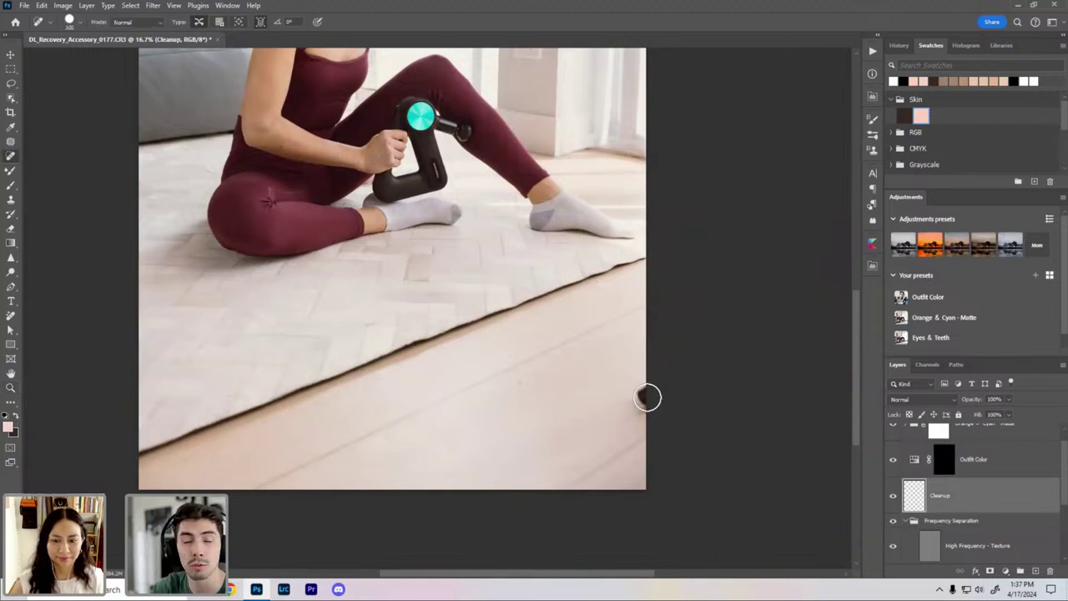
mouse_move(648, 386)
left_mouse_down()
mouse_move(640, 399)
mouse_move(705, 403)
left_mouse_up()
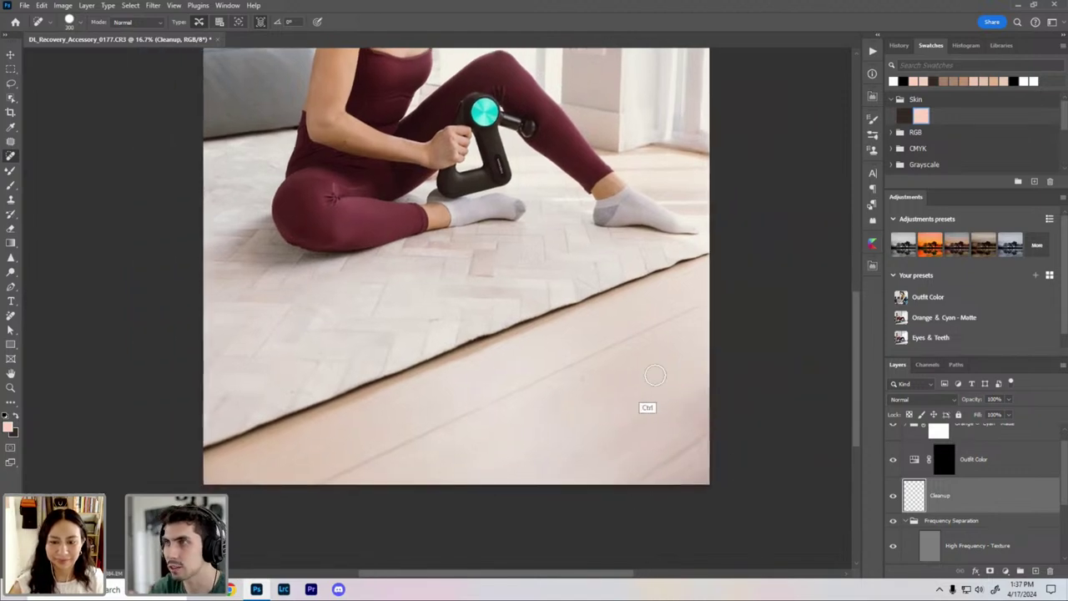
Step: Heal away the electrical outlet on the wall between the curtains
key("ctrl+minus")
left_click_drag(622, 229, 576, 350)
key("ctrl+plus")
scroll(472, 362, "up", 3)
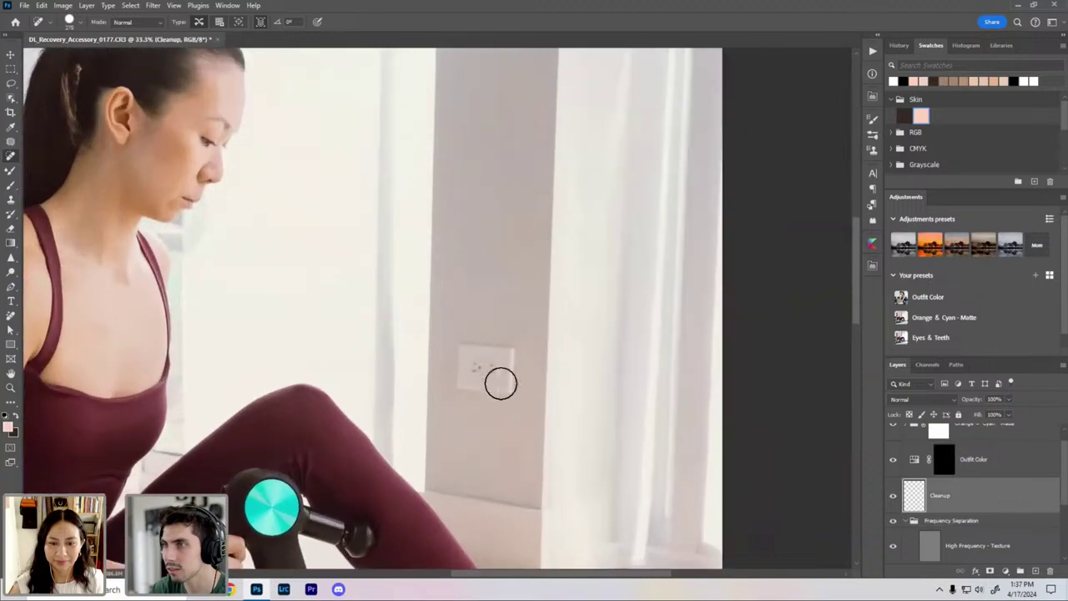
mouse_move(500, 381)
left_mouse_down()
mouse_move(505, 350)
mouse_move(481, 378)
left_mouse_up()
key("ctrl+minus")
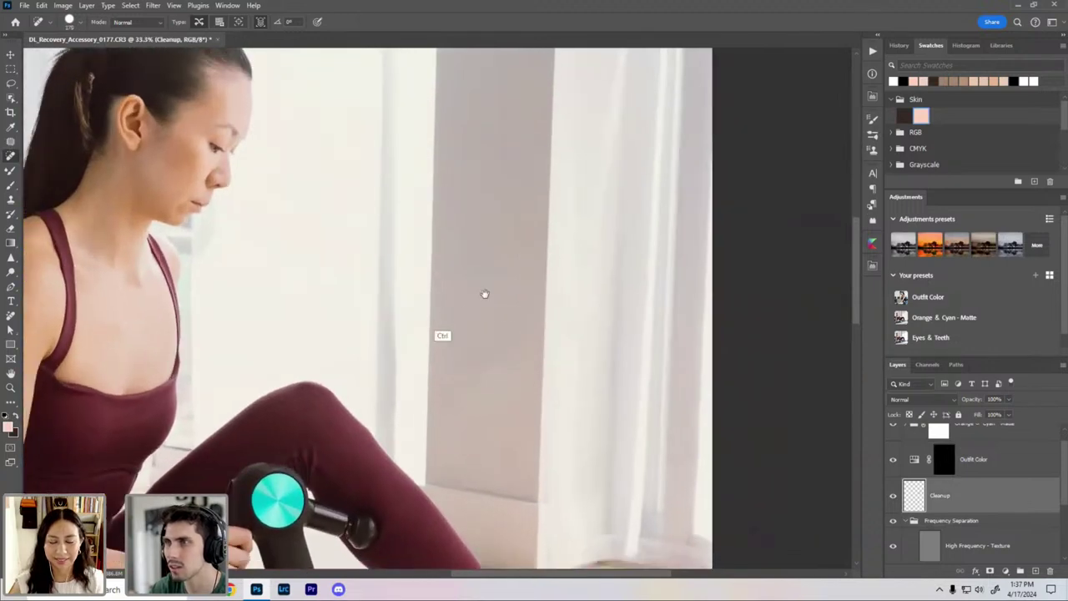
Step: Heal away the switch plate on the wall above the yellow plant
left_click_drag(302, 212, 667, 485)
left_click_drag(394, 376, 387, 410)
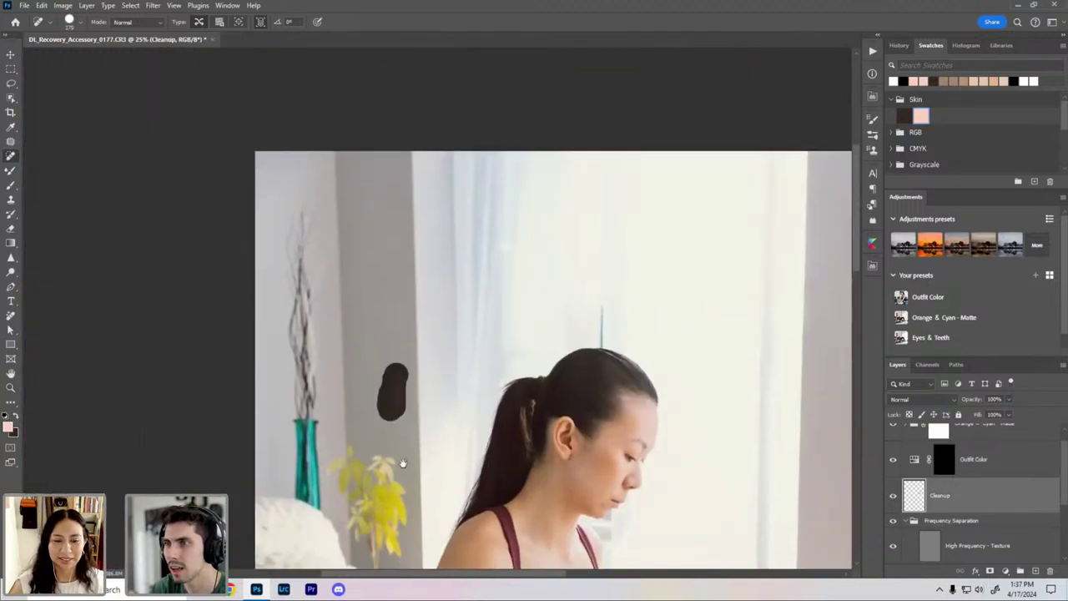
left_click_drag(402, 463, 391, 326)
key("ctrl+0")
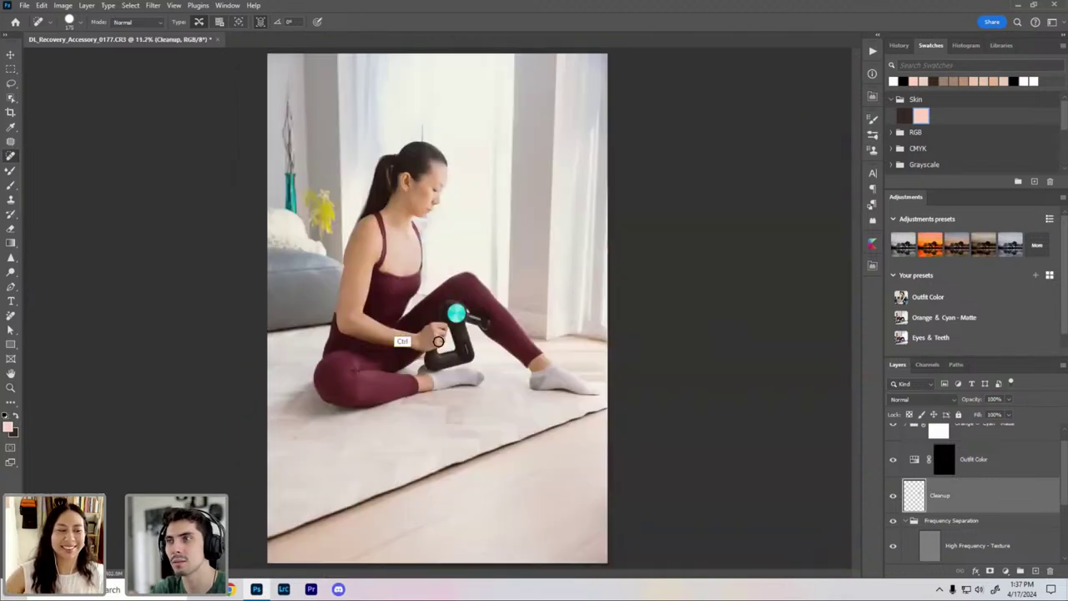
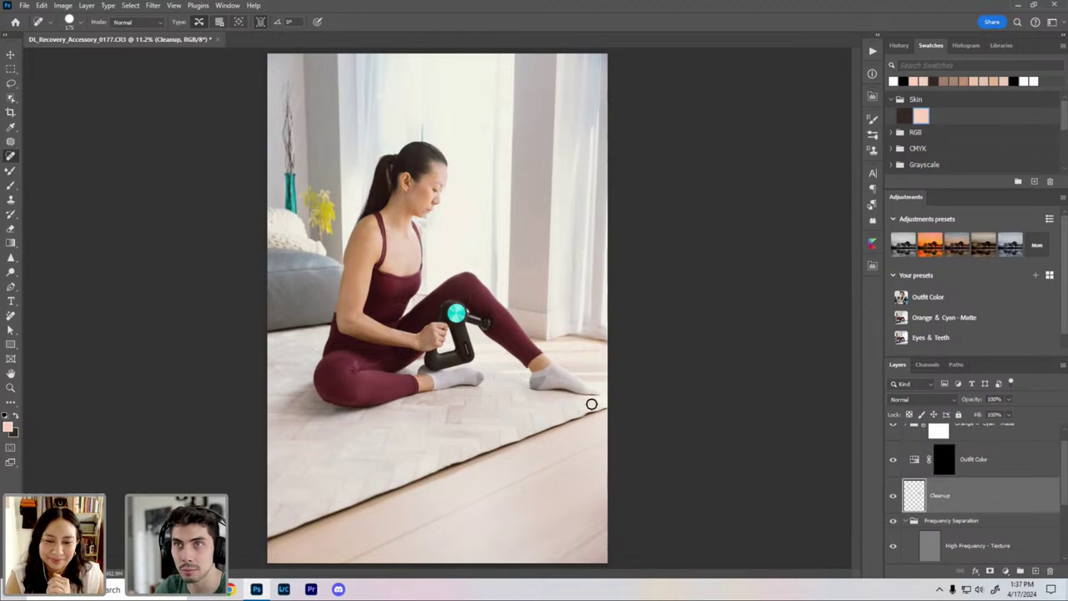
Step: Examine the healed floor, rug, wall and curtains up close for remaining distractions
key("ctrl+plus")
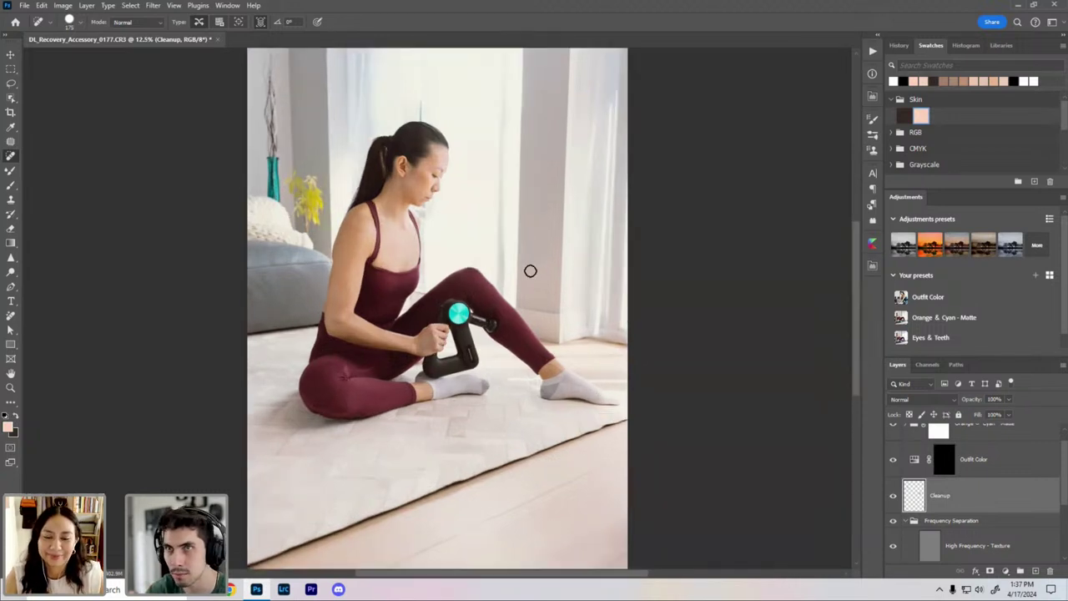
key("ctrl+plus")
mouse_move(589, 477)
left_mouse_down()
mouse_move(463, 295)
mouse_move(609, 253)
left_mouse_up()
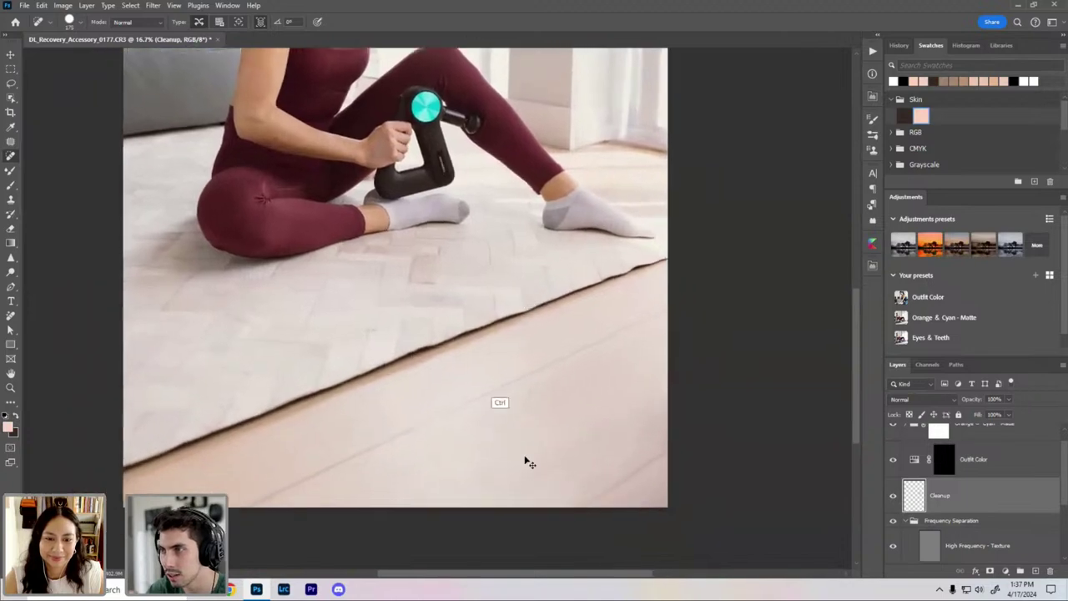
key("ctrl+plus")
left_click_drag(577, 423, 563, 432)
left_click_drag(613, 401, 598, 532)
left_click_drag(526, 319, 641, 510)
left_click_drag(570, 372, 579, 522)
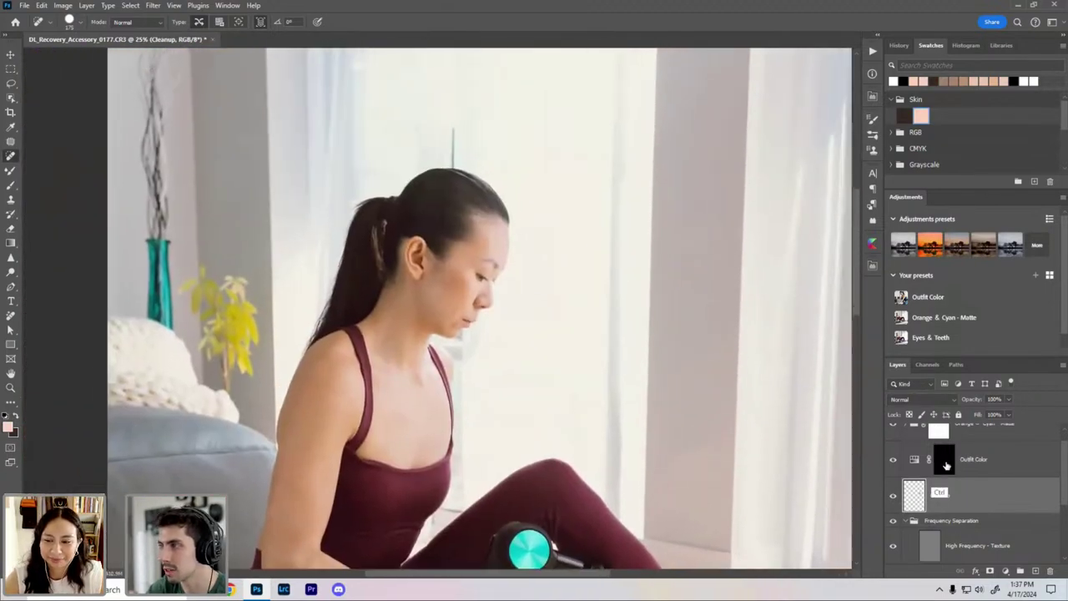
key("ctrl+minus")
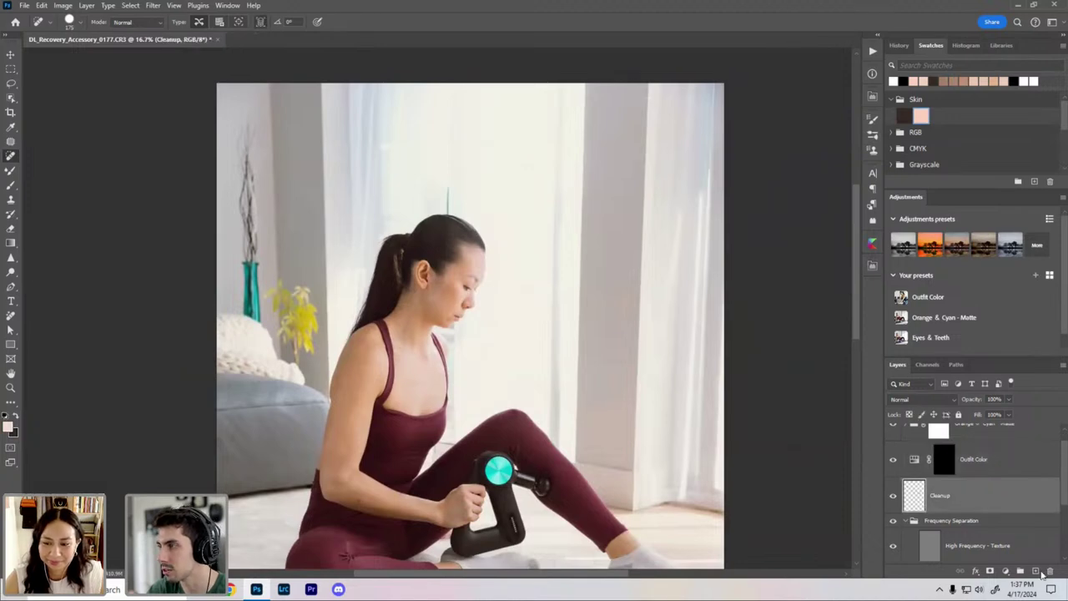
Step: Activate the Background layer and choose the Object Selection tool
scroll(981, 551, "down", 3)
left_click(981, 546)
left_click(11, 98)
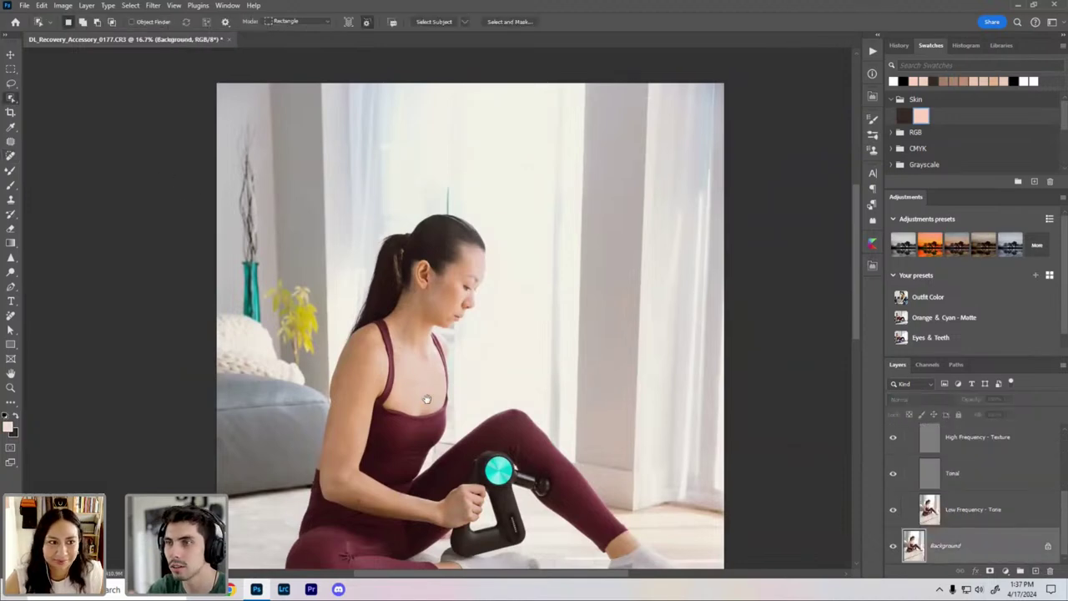
key("ctrl+plus")
scroll(409, 398, "down", 3)
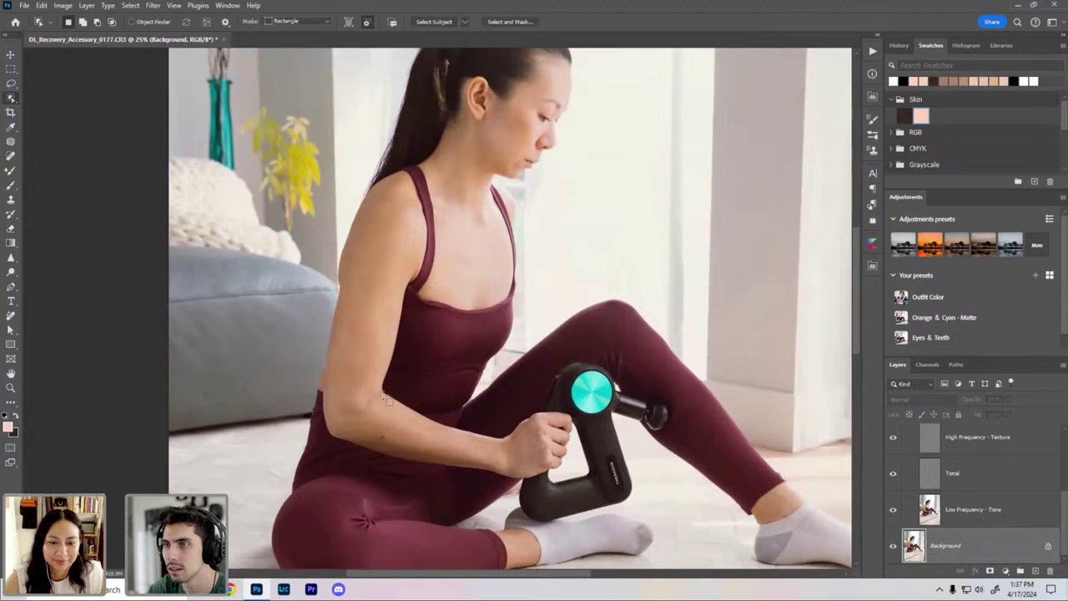
scroll(402, 406, "down", 2)
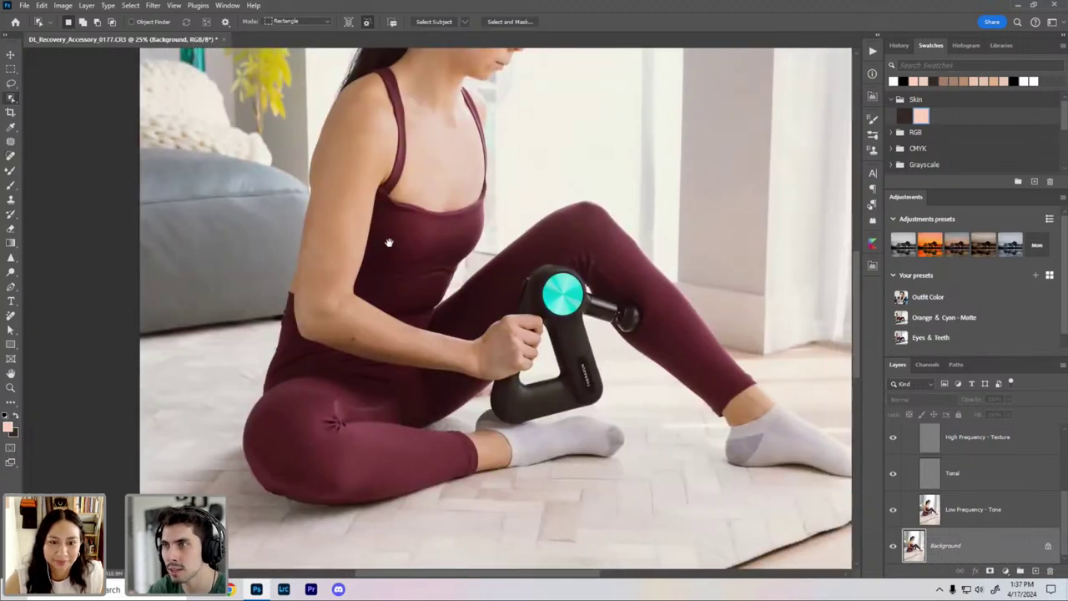
left_click_drag(389, 241, 421, 309)
scroll(379, 298, "down", 1)
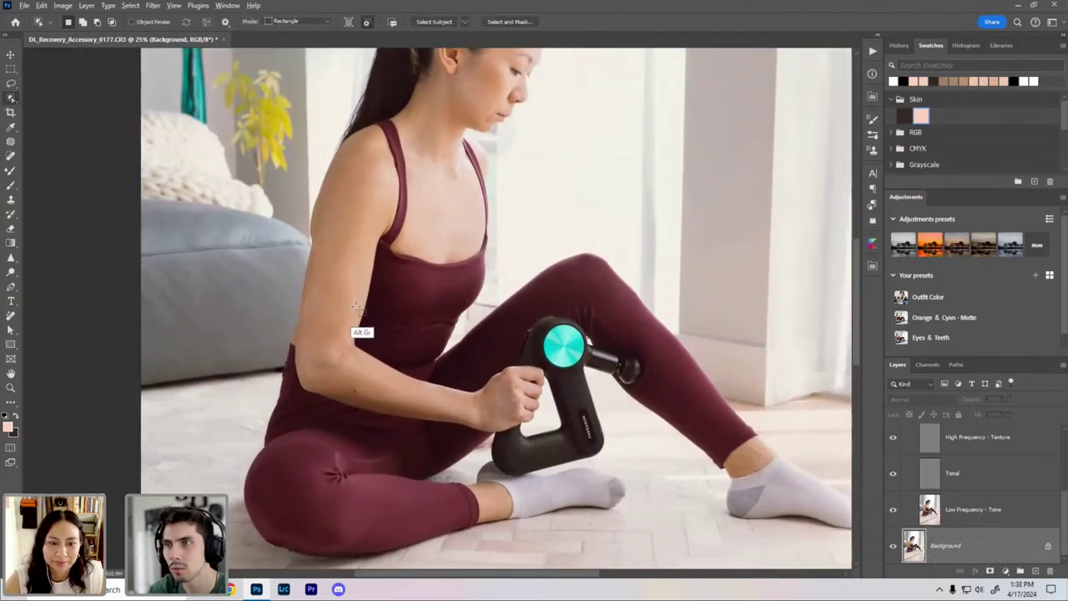
left_click_drag(356, 306, 326, 352)
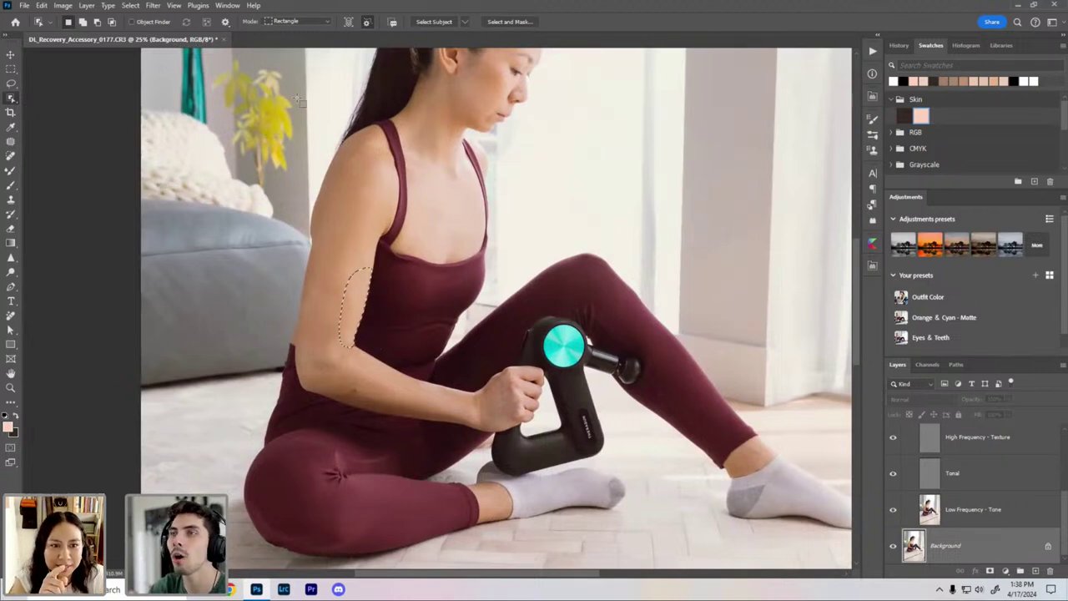
key("ctrl+d")
Step: Set the Object Selection tool to Lasso mode and select the outfit's upper body and shoulder strap by outlining them loosely
left_click(300, 22)
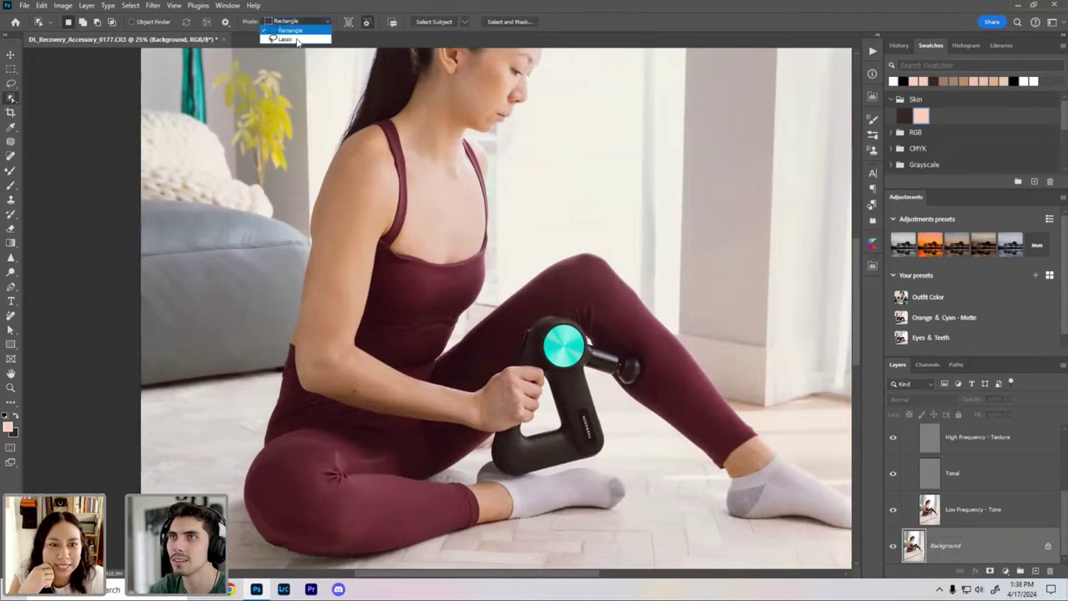
left_click(299, 40)
mouse_move(407, 131)
left_mouse_down()
mouse_move(368, 114)
mouse_move(372, 210)
mouse_move(343, 346)
left_mouse_up()
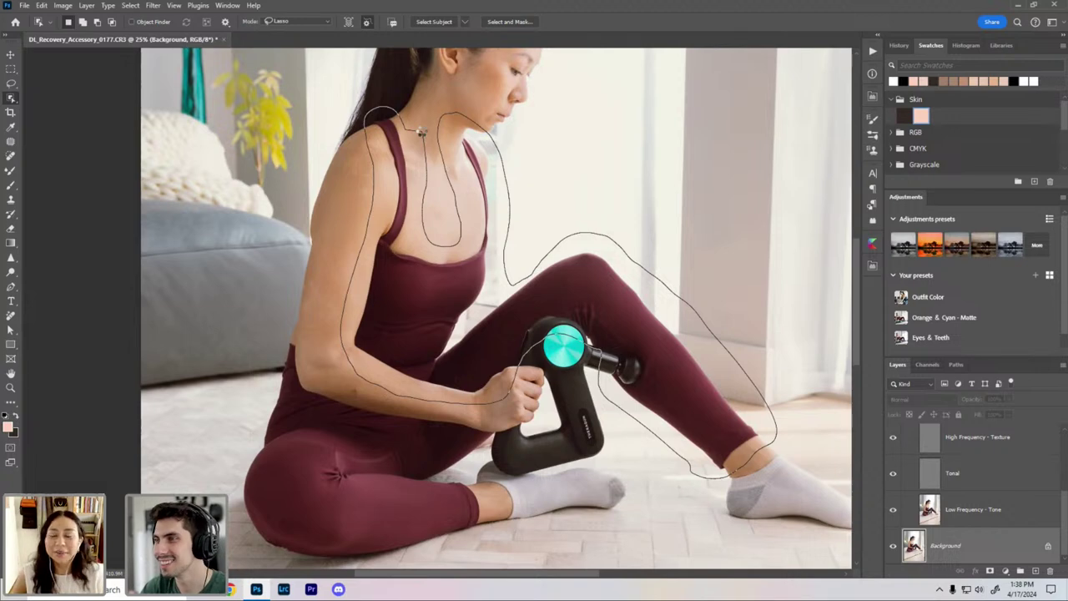
left_click_drag(422, 129, 421, 131)
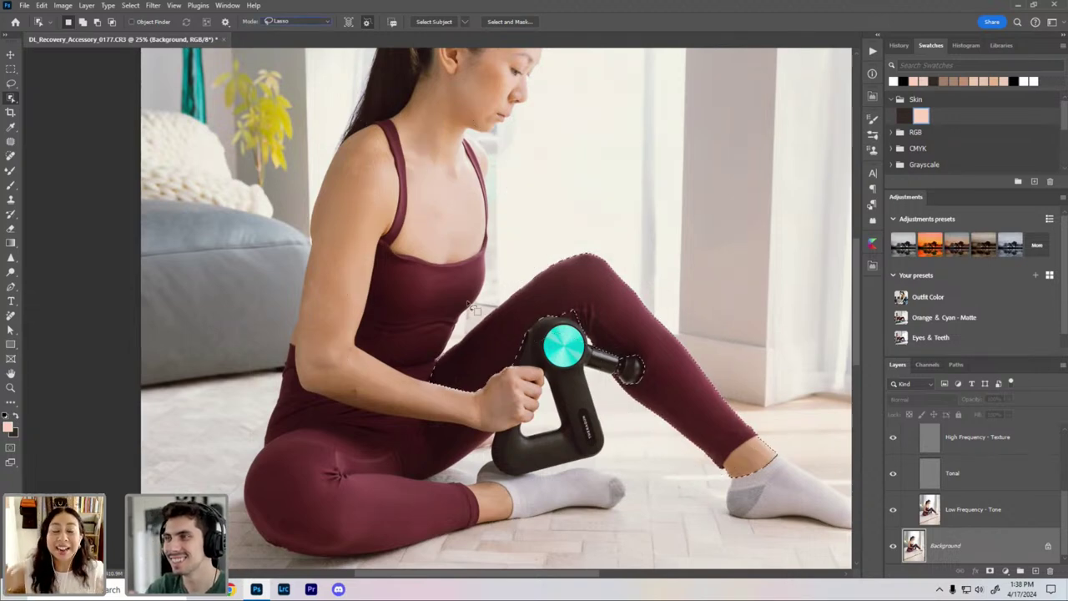
scroll(474, 292, "up", 3)
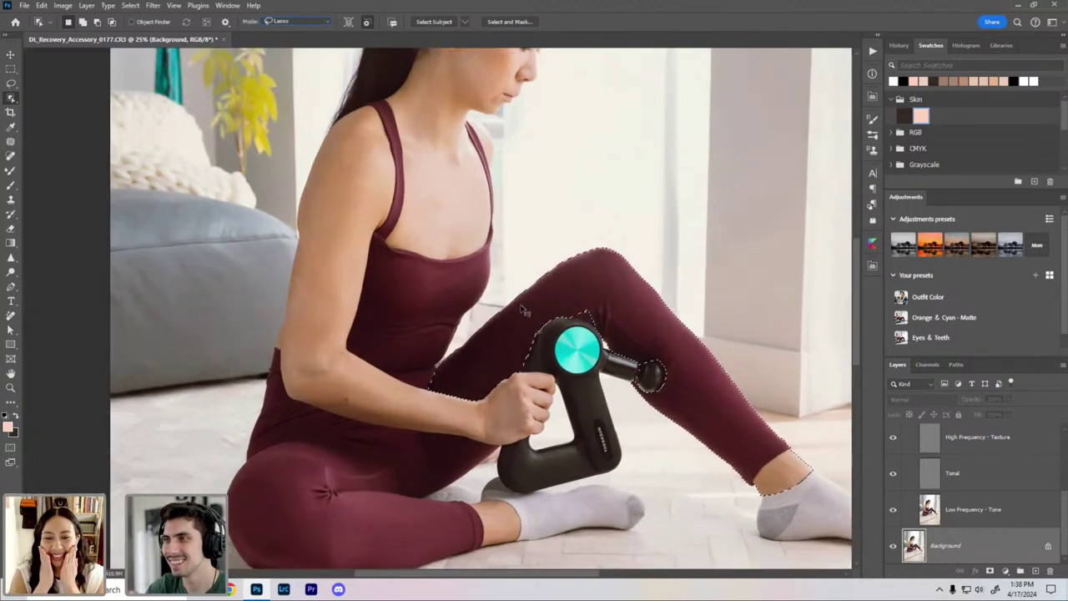
scroll(403, 197, "down", 3)
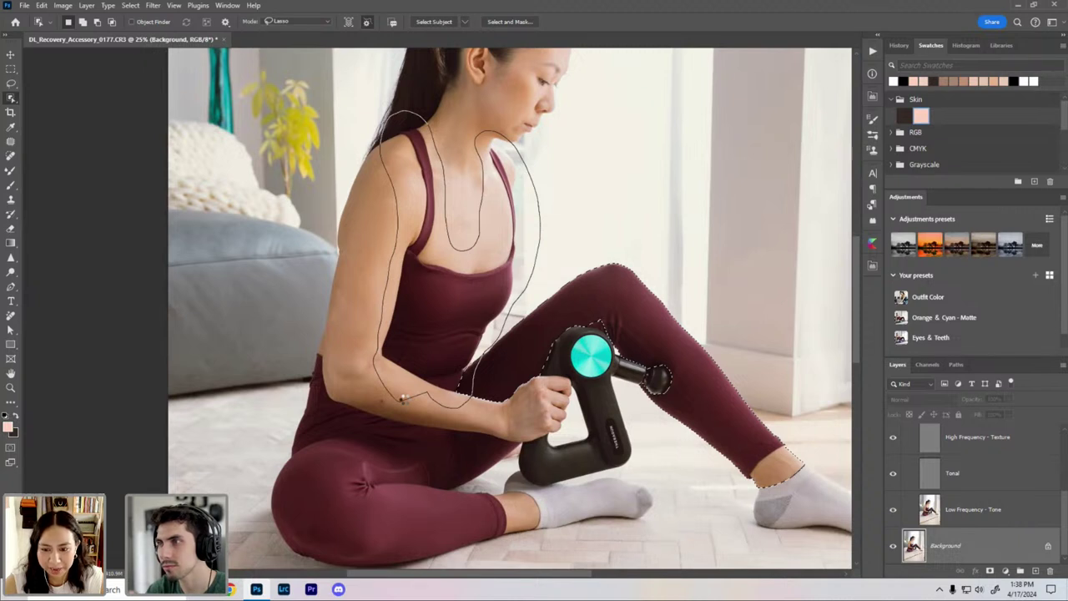
left_click_drag(405, 399, 404, 401)
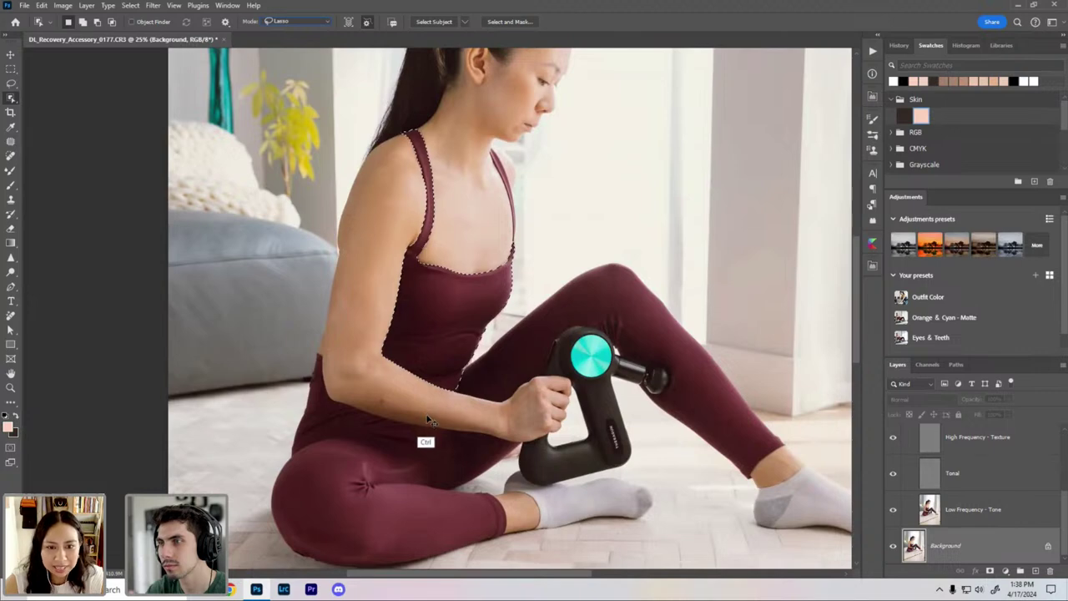
Step: Add the raised legging leg to the outfit selection by outlining it from the waist to the ankle
key("ctrl+plus")
mouse_move(437, 426)
left_mouse_down()
mouse_move(350, 407)
mouse_move(341, 420)
left_mouse_up()
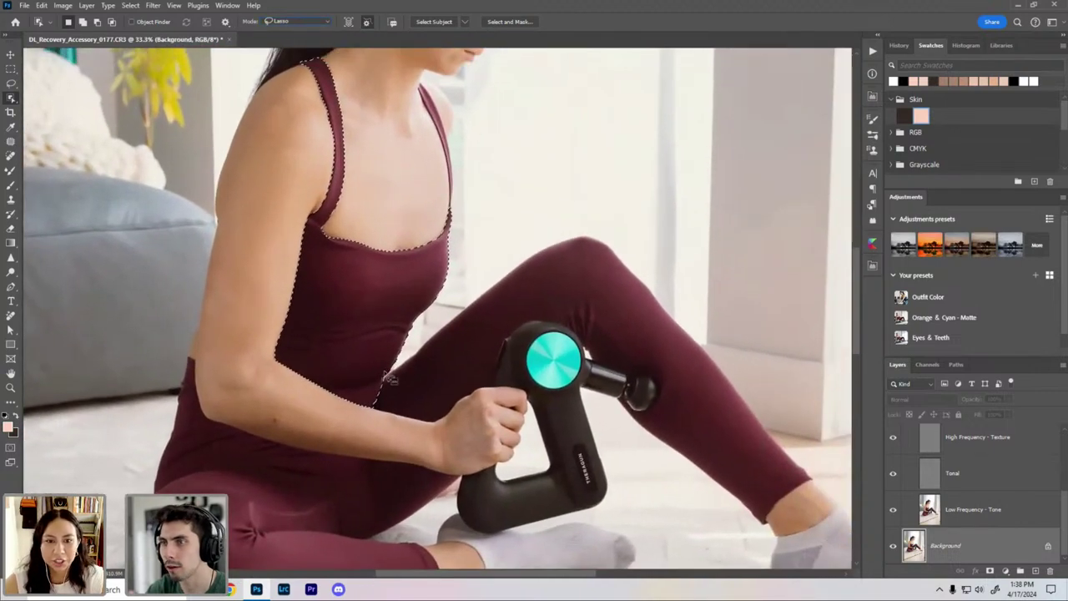
mouse_move(382, 372)
left_mouse_down()
mouse_move(359, 398)
mouse_move(401, 431)
mouse_move(471, 431)
mouse_move(514, 377)
mouse_move(551, 361)
mouse_move(701, 490)
mouse_move(784, 532)
mouse_move(833, 478)
mouse_move(688, 295)
mouse_move(614, 236)
mouse_move(540, 248)
mouse_move(419, 307)
mouse_move(377, 340)
mouse_move(369, 367)
left_mouse_up()
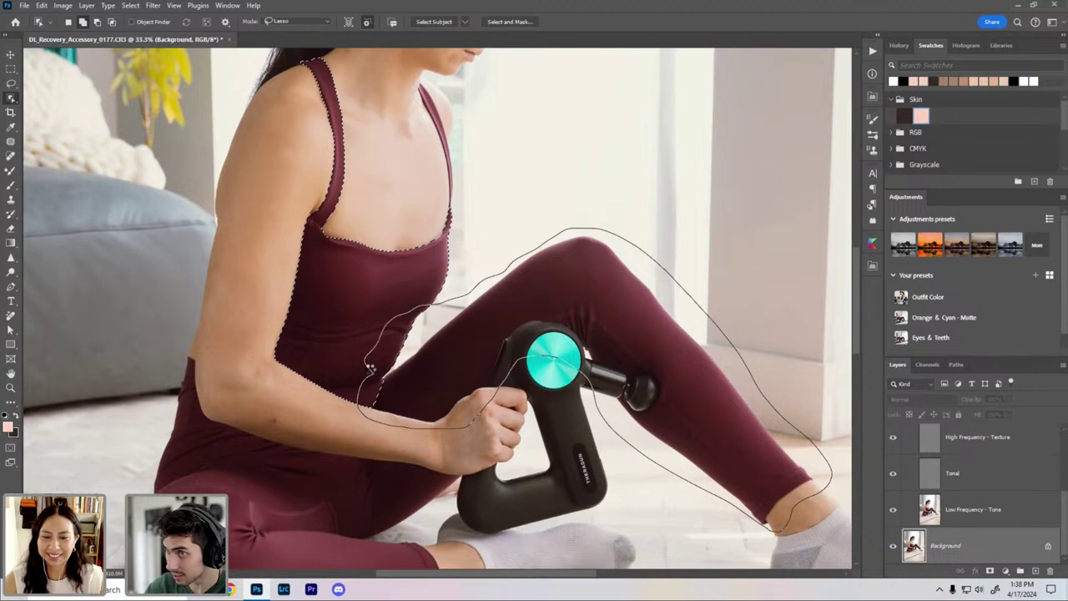
left_click_drag(368, 371, 370, 374)
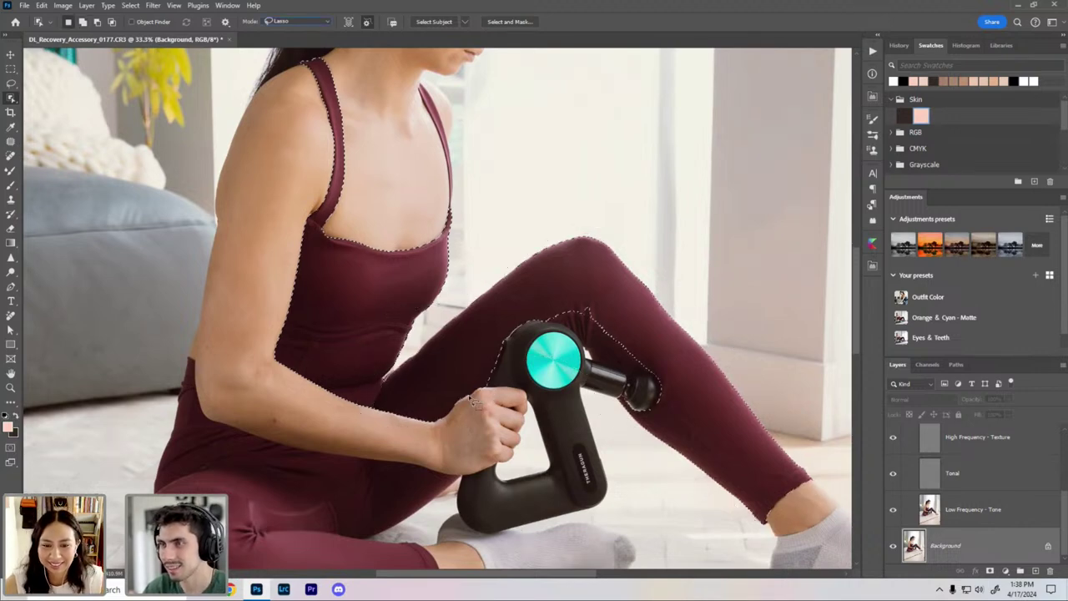
Step: Add the folded leg and the fabric below the forearm to the outfit selection
key("ctrl+minus")
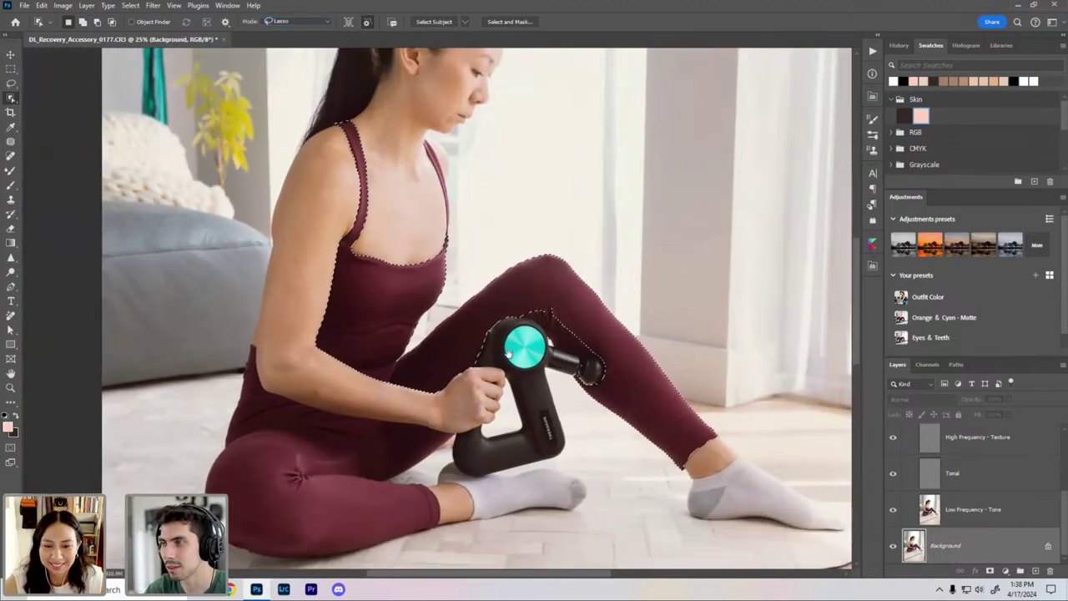
mouse_move(437, 444)
left_mouse_down()
mouse_move(474, 363)
mouse_move(440, 334)
mouse_move(305, 282)
mouse_move(224, 409)
mouse_move(267, 494)
mouse_move(472, 471)
mouse_move(470, 388)
mouse_move(492, 369)
mouse_move(472, 342)
left_mouse_up()
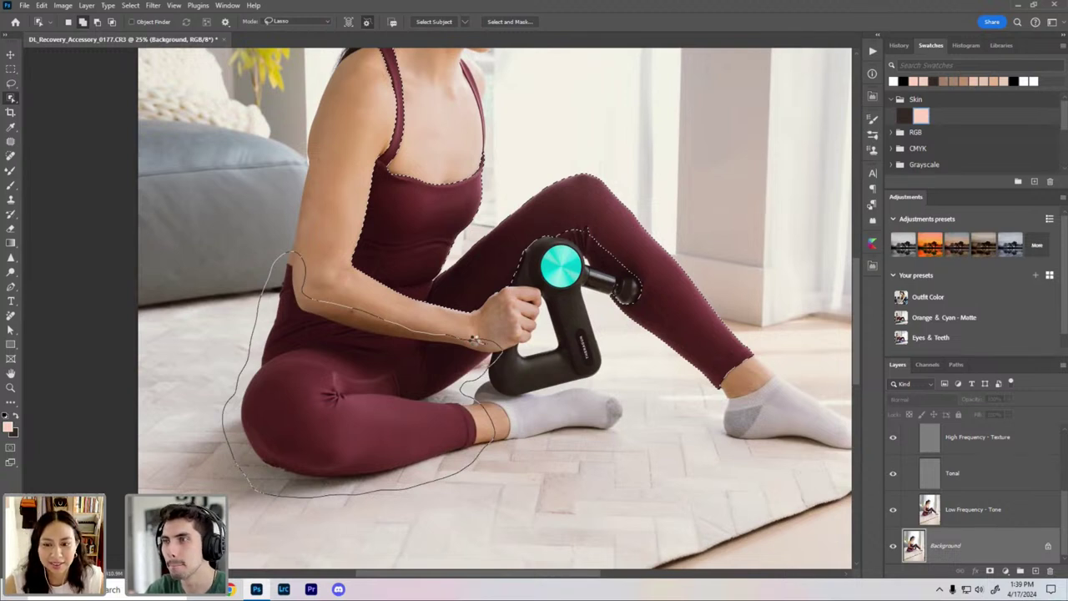
left_click_drag(474, 342, 455, 334)
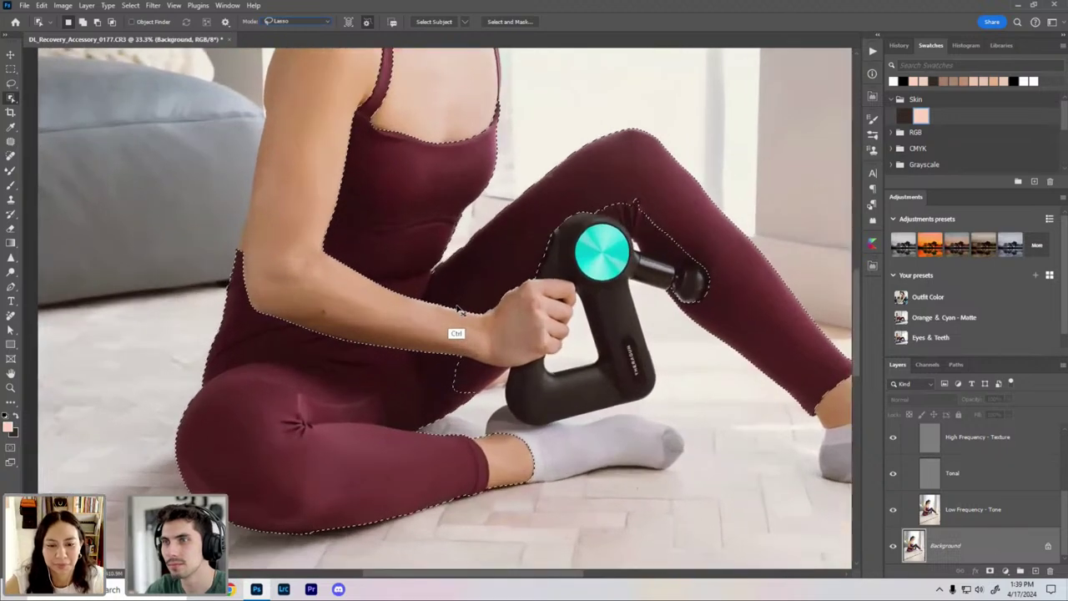
Step: Add the far shoulder strap to the outfit selection
key("ctrl+plus")
left_click_drag(509, 253, 507, 501)
key("ctrl+plus")
mouse_move(527, 397)
left_mouse_down()
mouse_move(534, 302)
mouse_move(478, 191)
mouse_move(488, 285)
left_mouse_up()
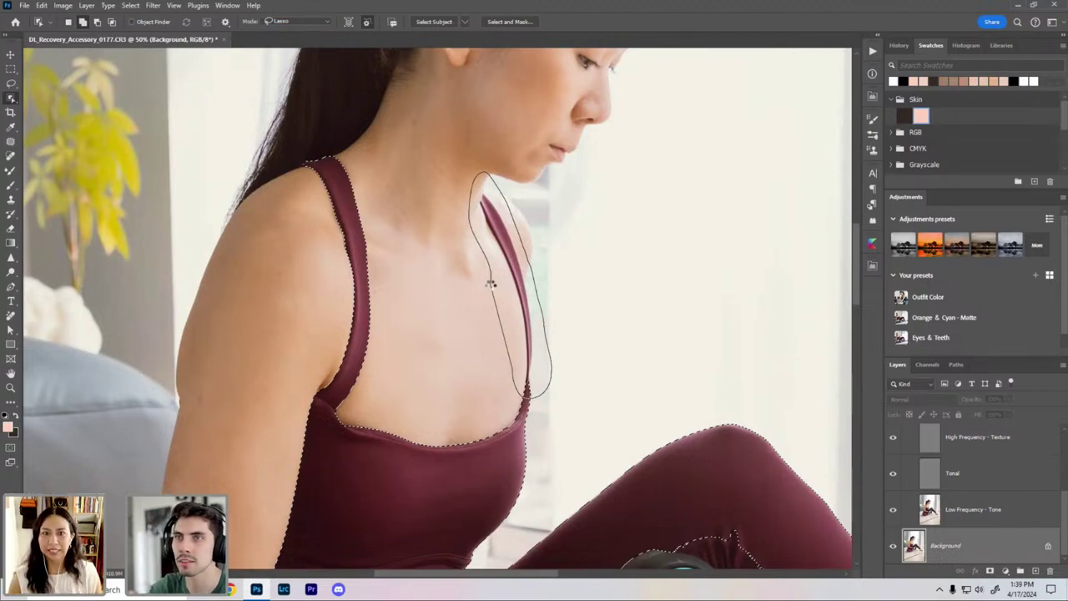
left_click_drag(491, 284, 493, 322)
Step: Refine the outfit selection beneath the wrist and along the thigh's lower edge with the Lasso tool
left_click_drag(492, 419, 442, 192)
key("ctrl+minus")
key("ctrl+plus")
key("ctrl+plus")
left_click_drag(489, 343, 493, 262)
mouse_move(427, 429)
left_mouse_down()
mouse_move(534, 367)
mouse_move(442, 289)
mouse_move(409, 398)
mouse_move(412, 377)
left_mouse_up()
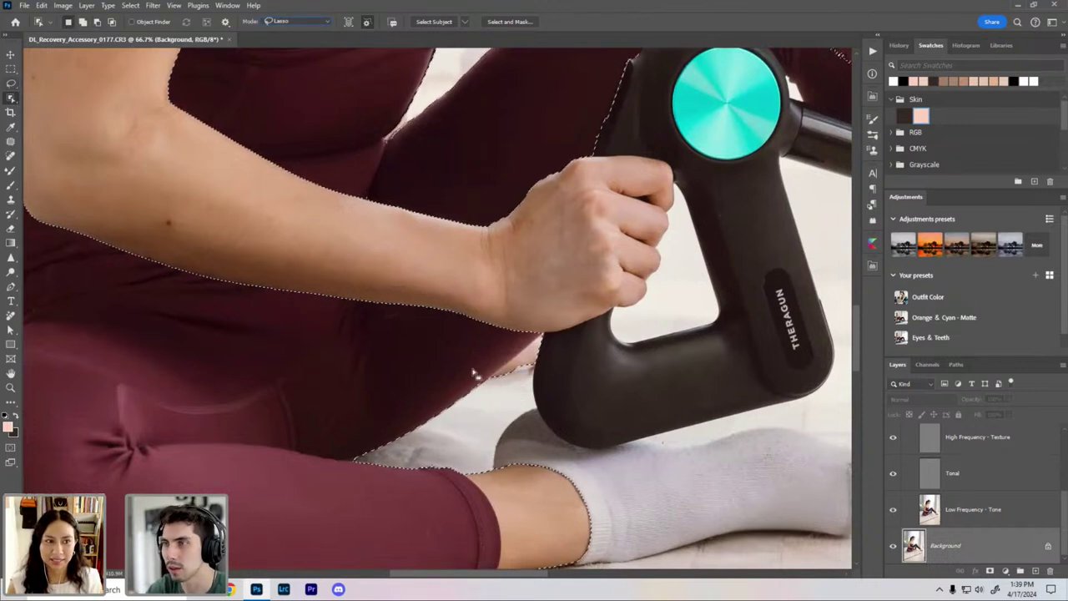
key("l")
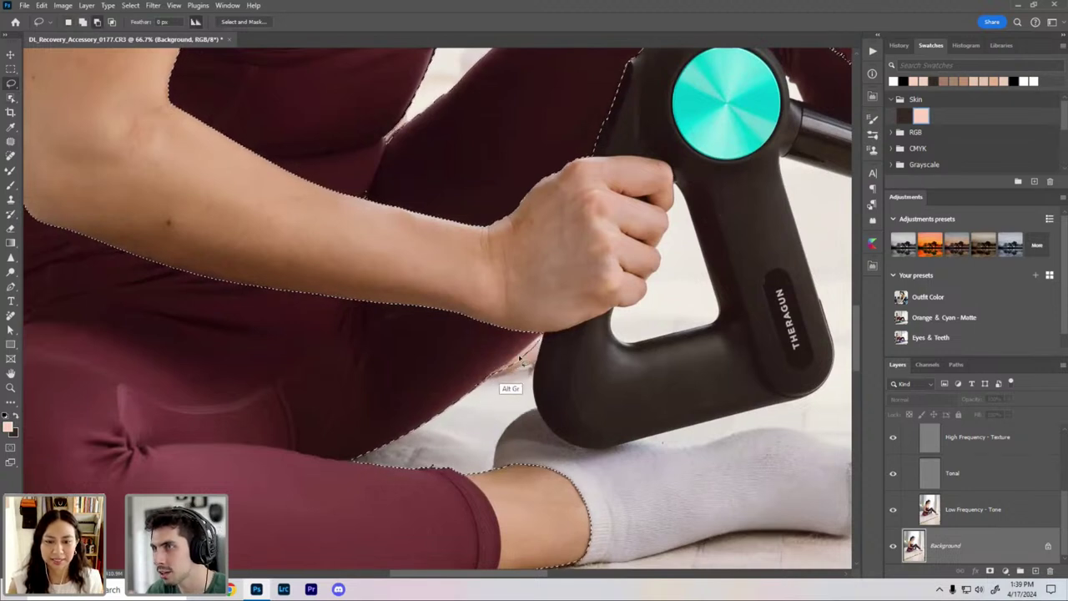
mouse_move(500, 417)
left_mouse_down()
mouse_move(479, 394)
mouse_move(531, 351)
mouse_move(464, 377)
left_mouse_up()
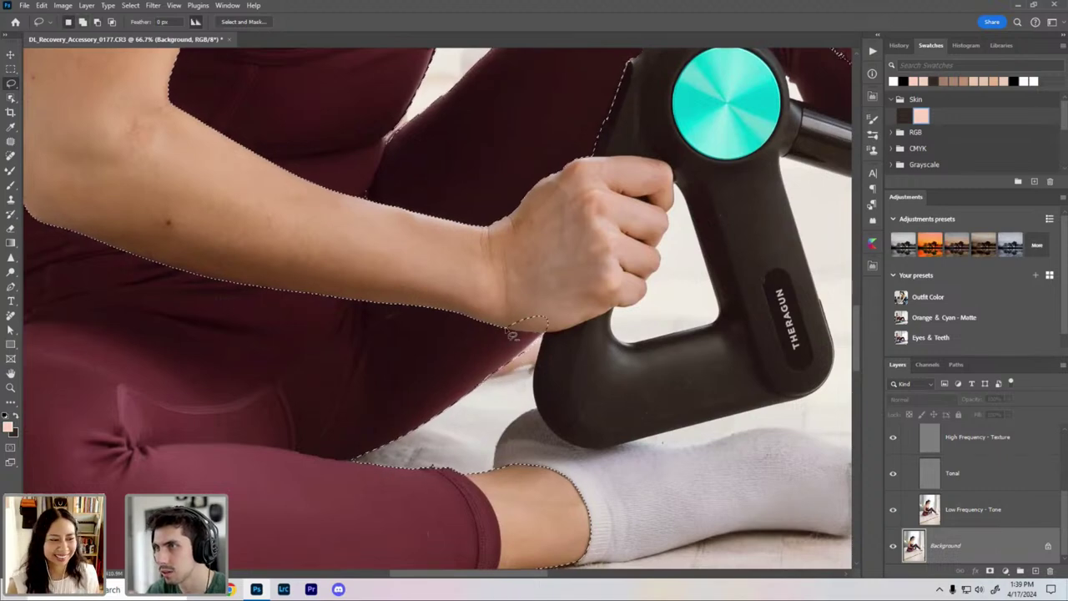
mouse_move(503, 326)
left_mouse_down()
mouse_move(513, 331)
mouse_move(481, 312)
mouse_move(534, 280)
mouse_move(406, 414)
left_mouse_up()
Step: Add the creased fabric under the raised knee, above the massage gun, to the outfit selection
scroll(538, 270, "down", 3)
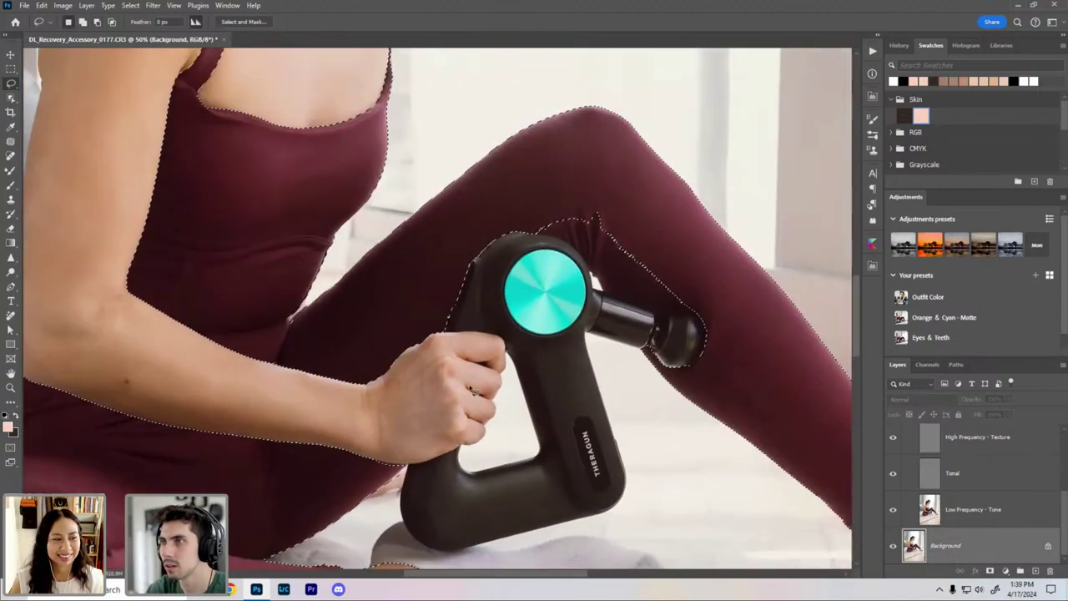
scroll(406, 414, "up", 3)
left_click_drag(522, 400, 372, 509)
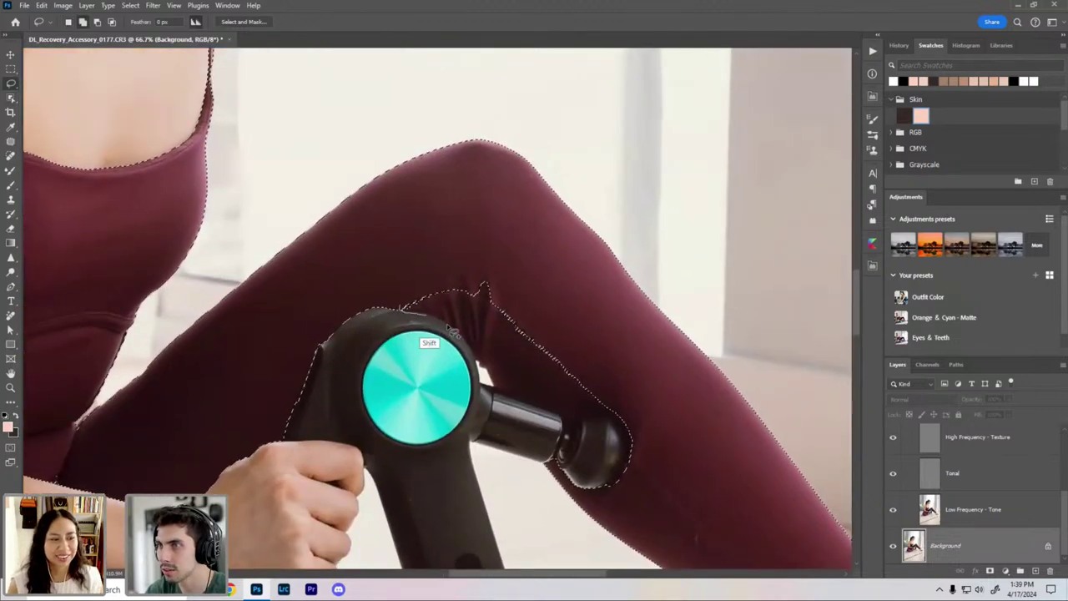
key("shift")
mouse_move(490, 377)
left_mouse_down()
mouse_move(513, 402)
mouse_move(571, 425)
mouse_move(633, 398)
mouse_move(387, 266)
mouse_move(424, 357)
left_mouse_up()
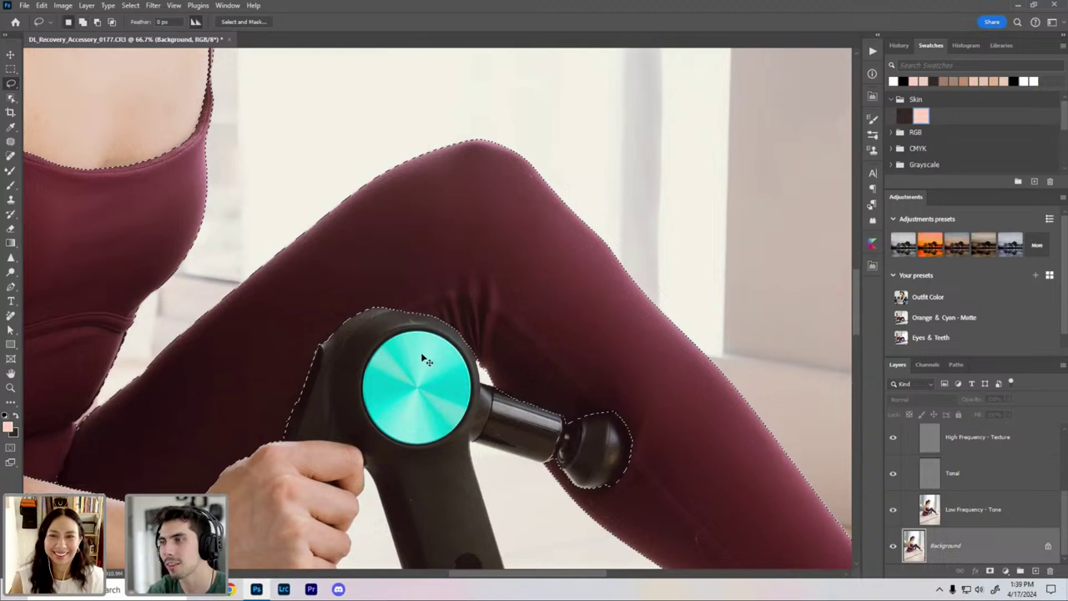
Step: Correct the outfit selection's edge where the massage gun's shaft meets its round head
key("ctrl+minus")
key("ctrl+plus")
key("ctrl+plus")
key("alt")
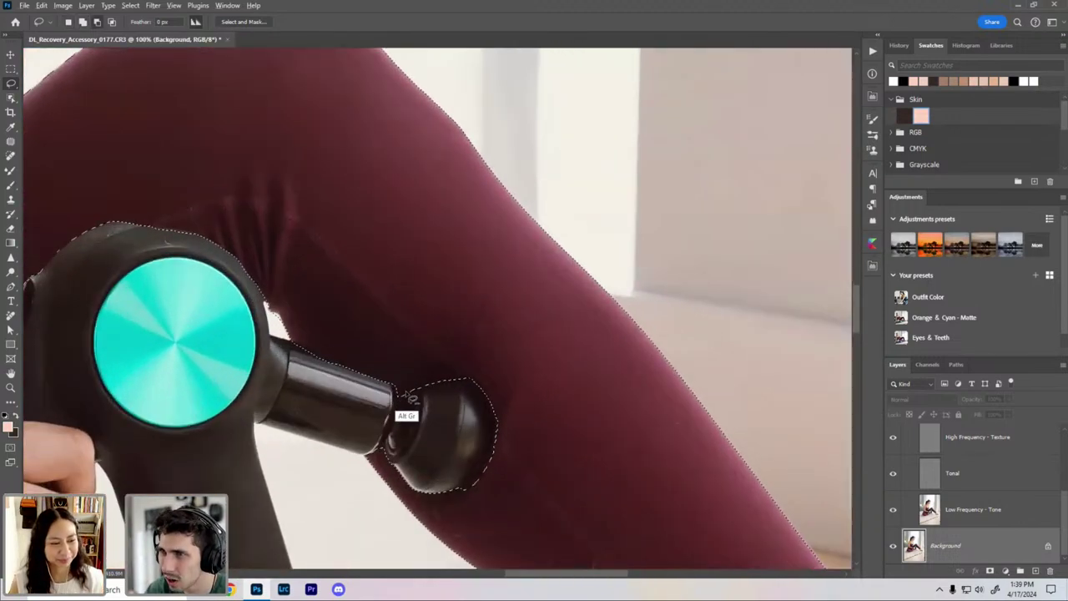
key("ctrl+plus")
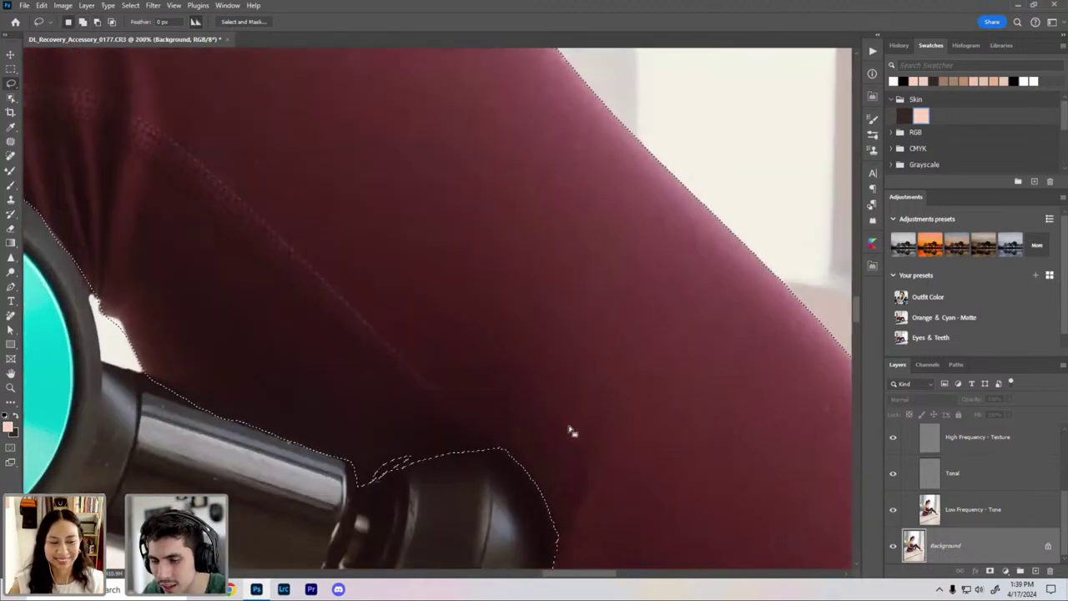
key("ctrl+minus")
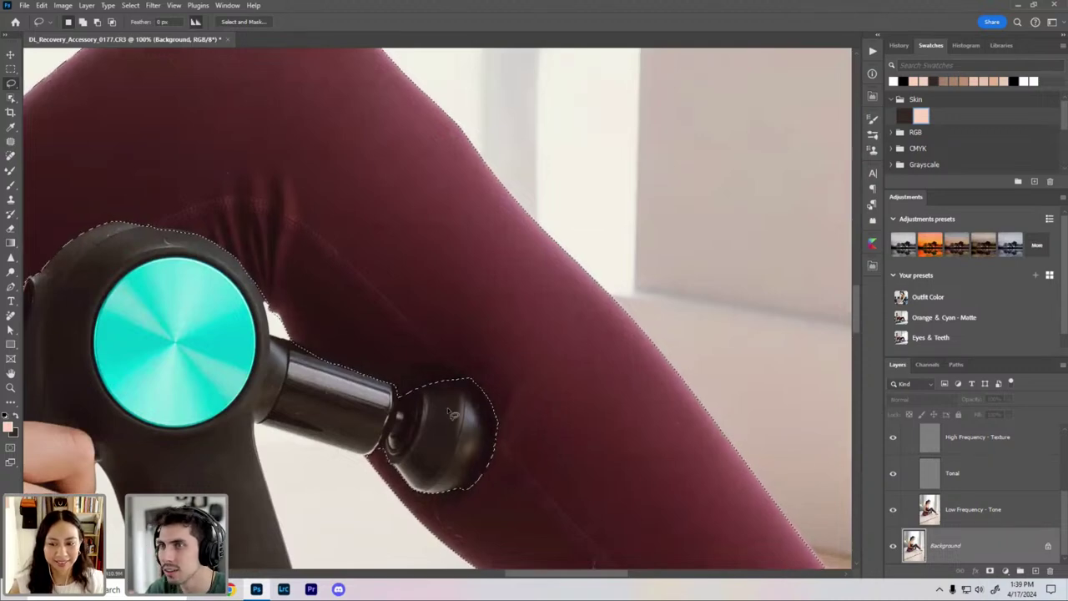
key("ctrl+minus")
Step: Save the outfit selection as a new channel named Outfit
right_click(477, 330)
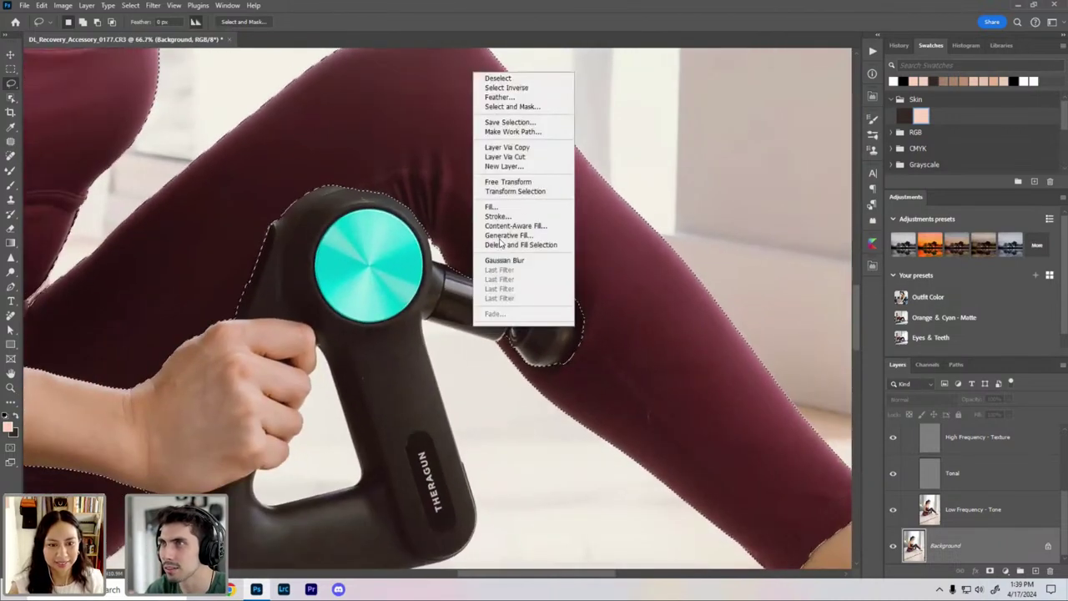
left_click(507, 122)
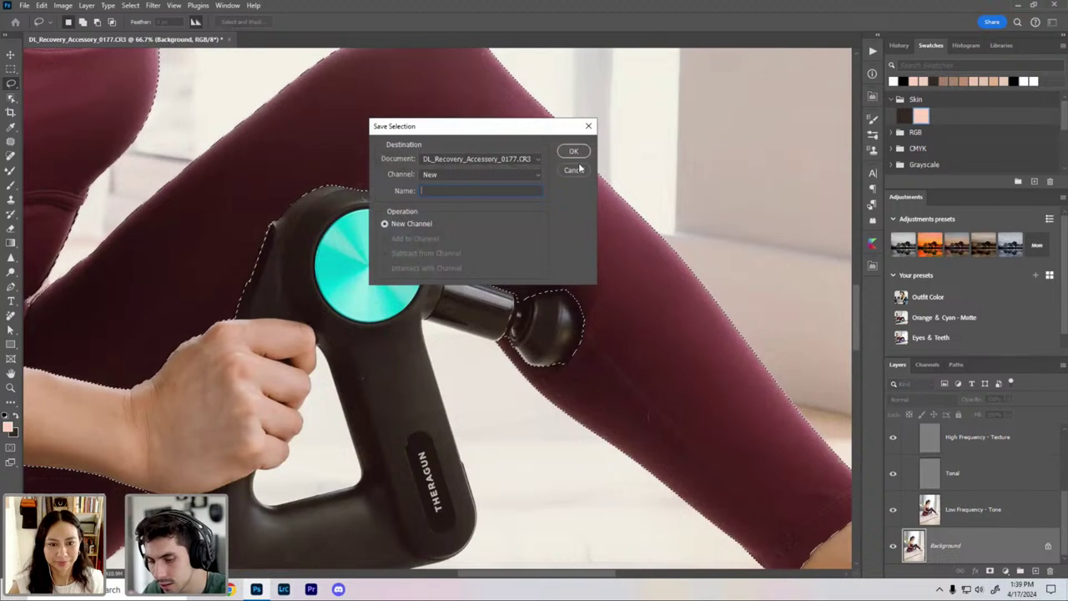
type("Outfit")
key("Return")
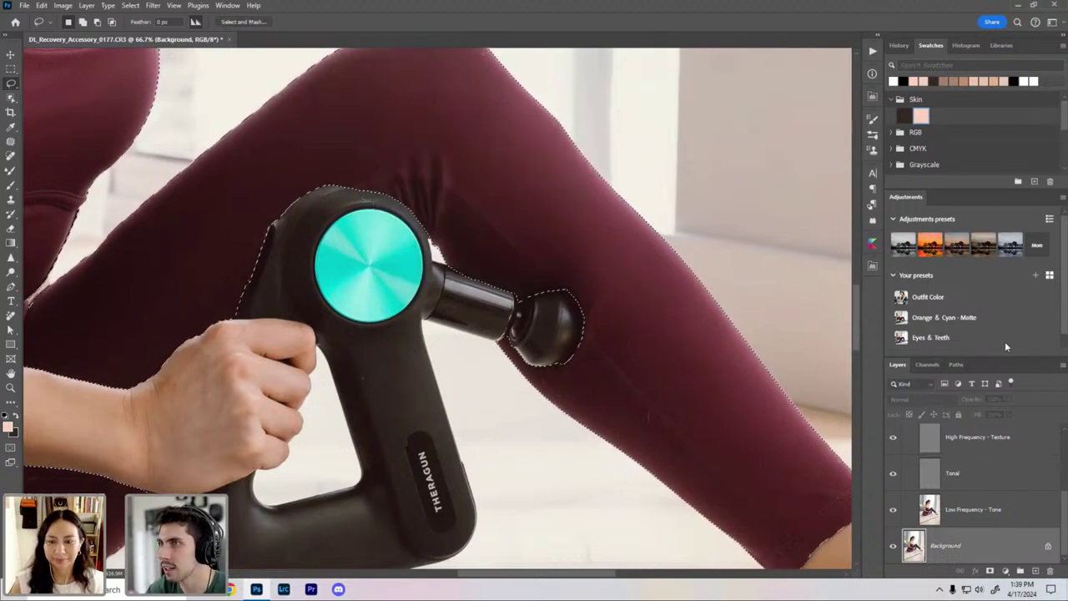
Step: Switch the adjustments display to its classic view
key("ctrl+minus")
left_click(956, 442)
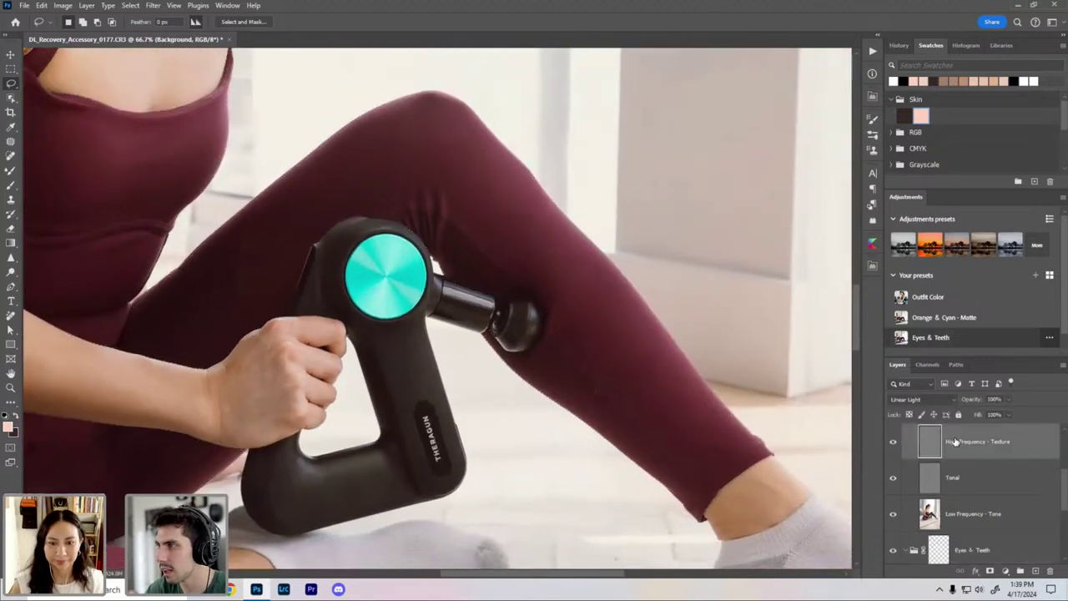
key("ctrl+minus")
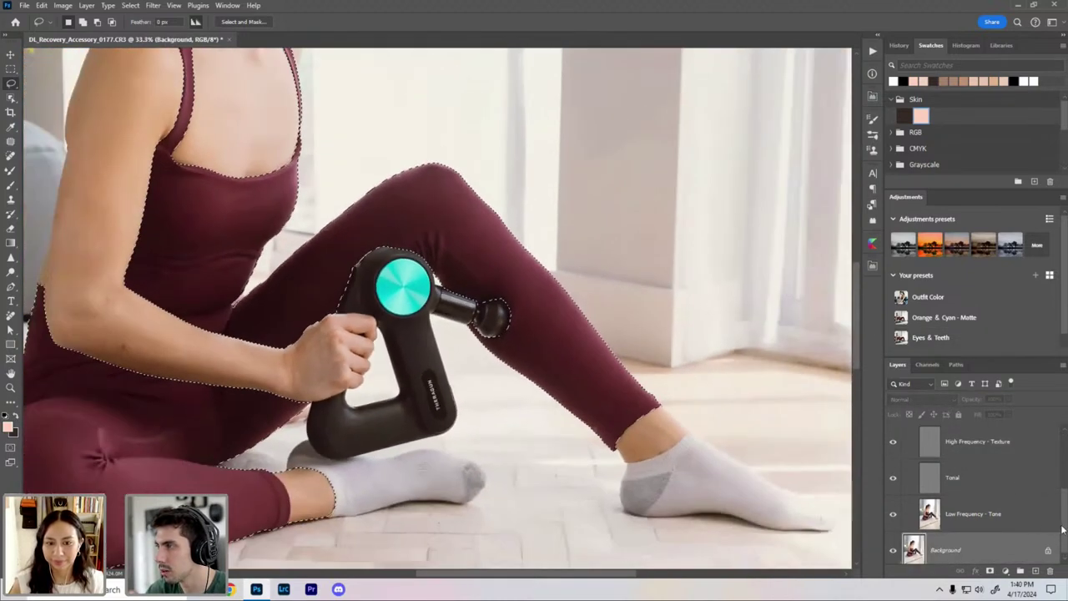
scroll(1037, 519, "up", 3)
left_click(1063, 198)
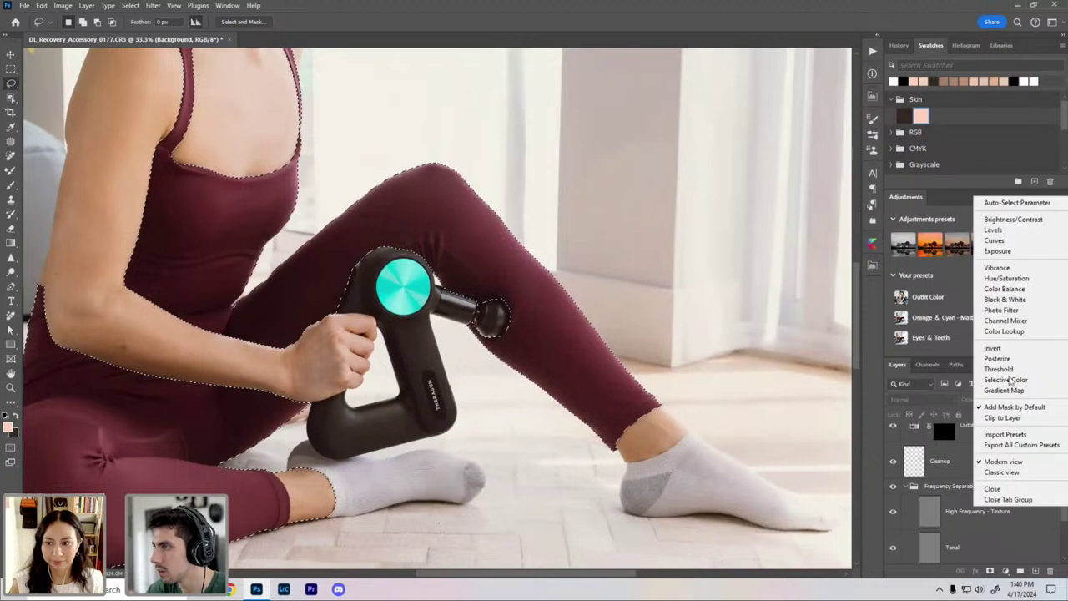
left_click(1066, 494)
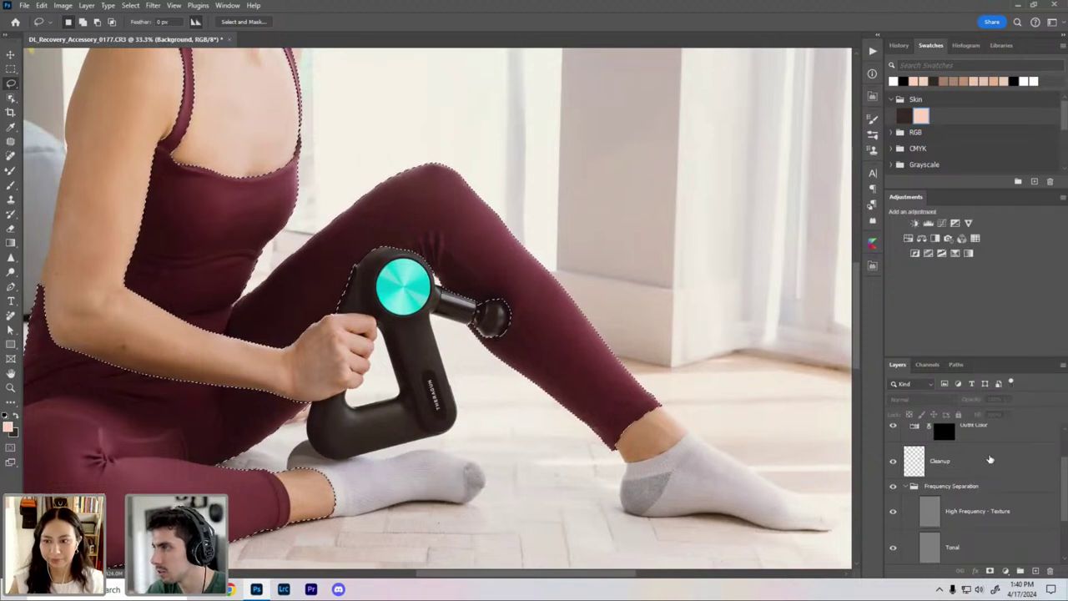
Step: Run the Solar action from the DL Retouching set above the Orange & Cyan - Matte group with the outfit selected
key("alt+F9")
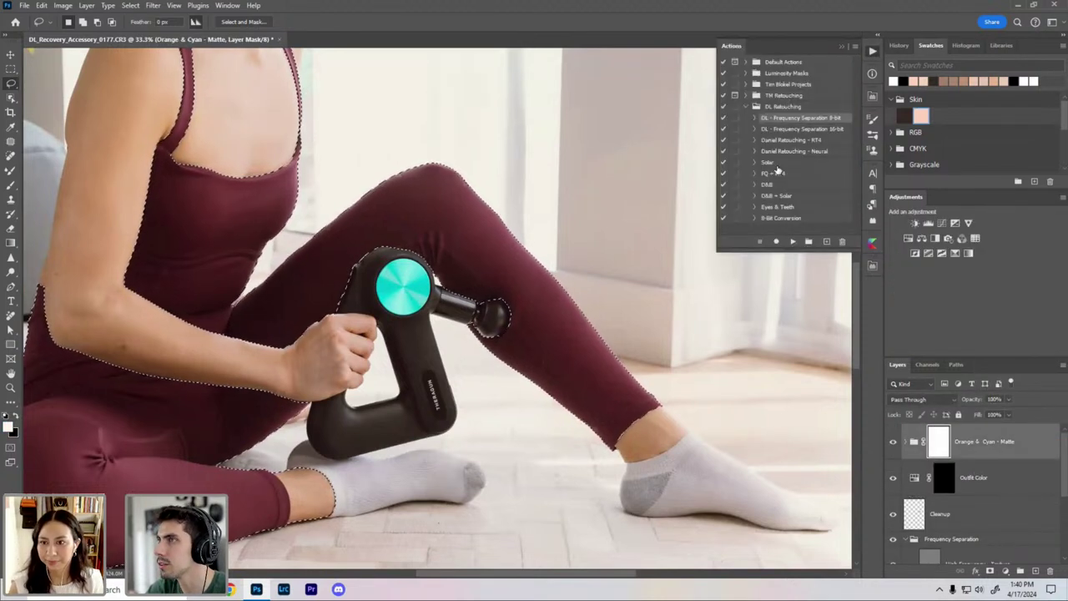
left_click(768, 161)
left_click(792, 241)
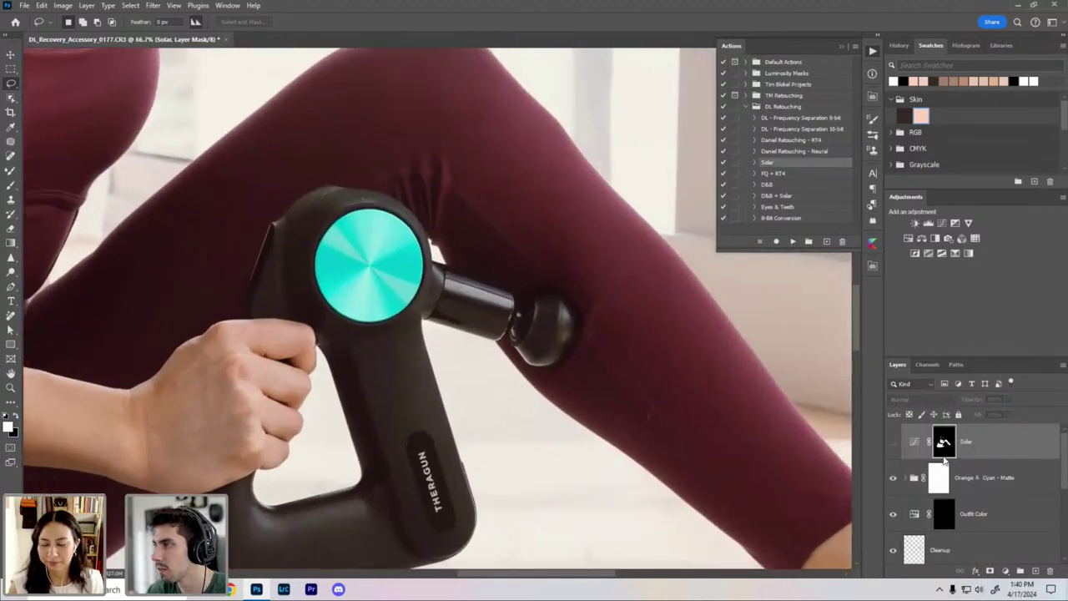
Step: Copy the Solar layer's outfit mask to the Orange & Cyan - Matte group and give Solar a blank white mask instead
right_click(936, 445)
left_click_drag(942, 442, 938, 479)
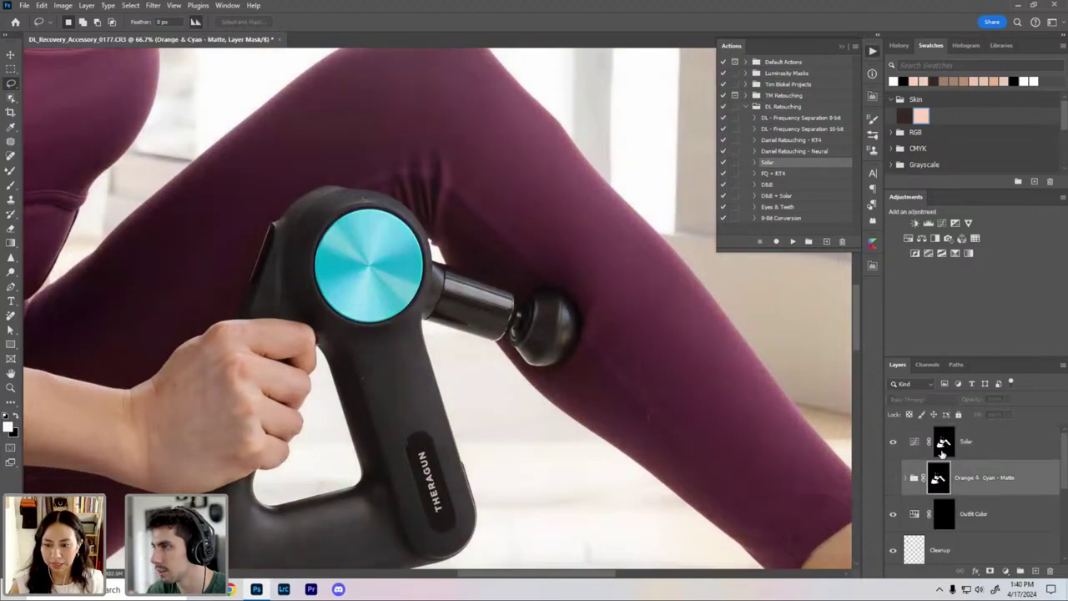
right_click(956, 452)
left_click(972, 459)
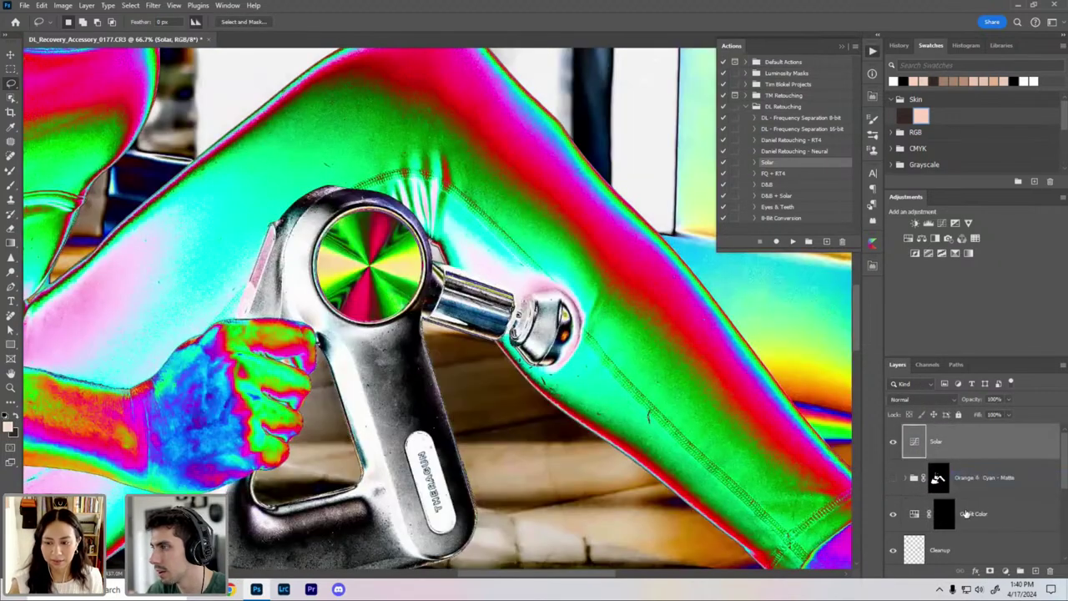
left_click(989, 572)
Step: Load the clothes channel as a selection over the solarized image
key("ctrl+plus")
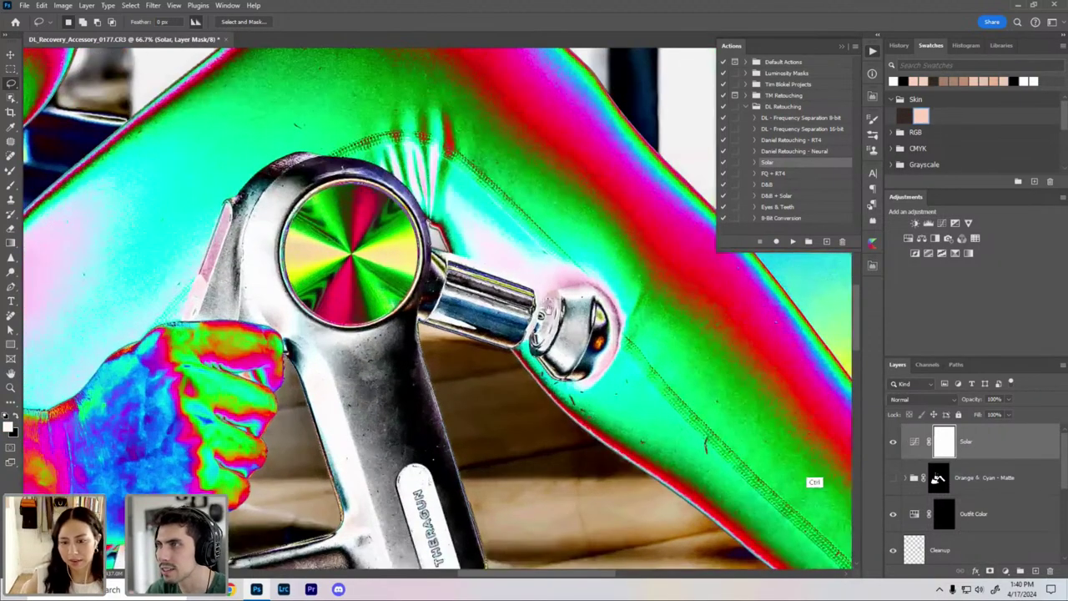
key("ctrl+plus")
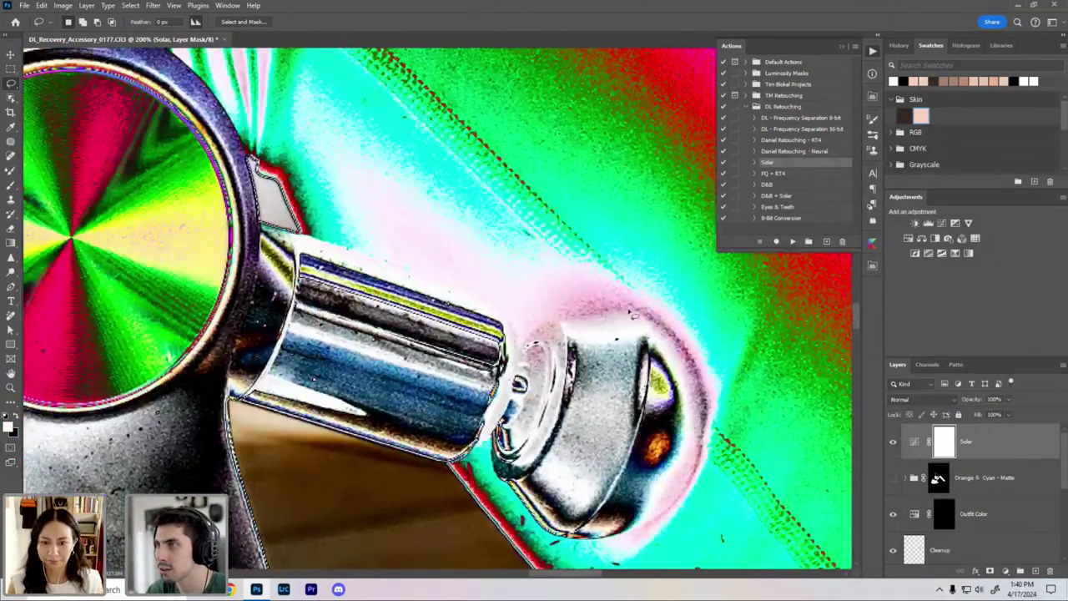
left_click(927, 364)
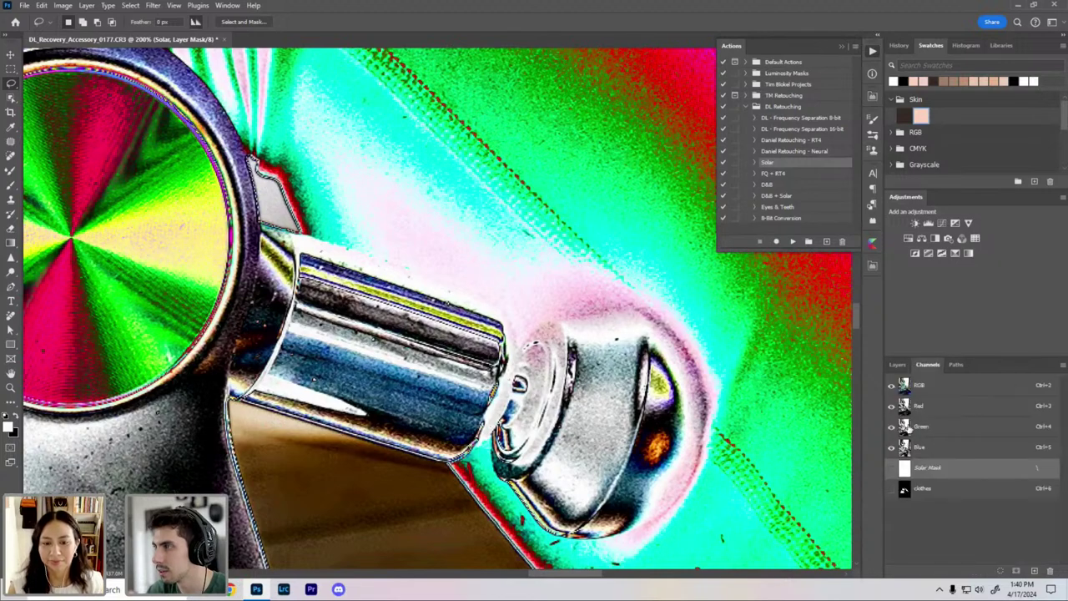
left_click(905, 491, "ctrl")
left_click(897, 365)
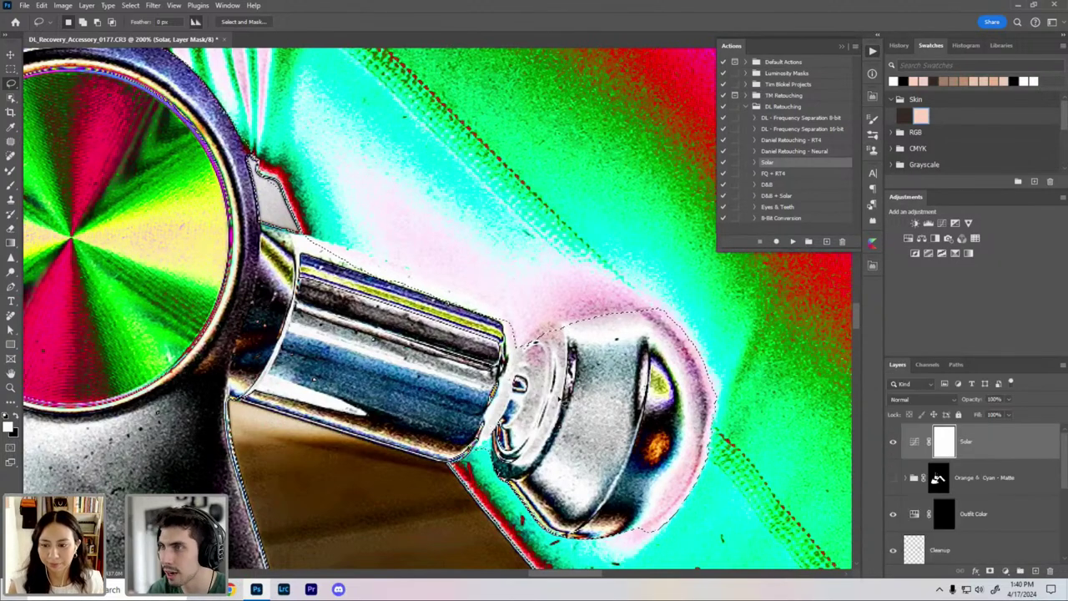
mouse_move(517, 348)
left_mouse_down()
mouse_move(648, 308)
mouse_move(676, 320)
mouse_move(697, 409)
left_mouse_up()
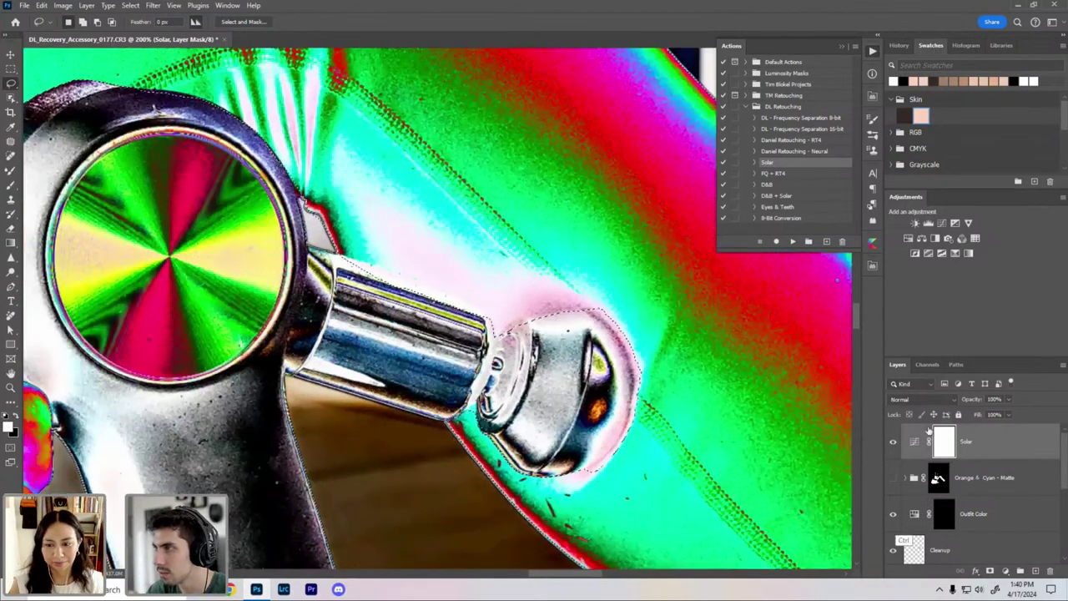
Step: Hide the Solar layer and touch up the outfit selection where the massage gun's shaft meets its round head
key("ctrl+minus")
left_click(926, 365)
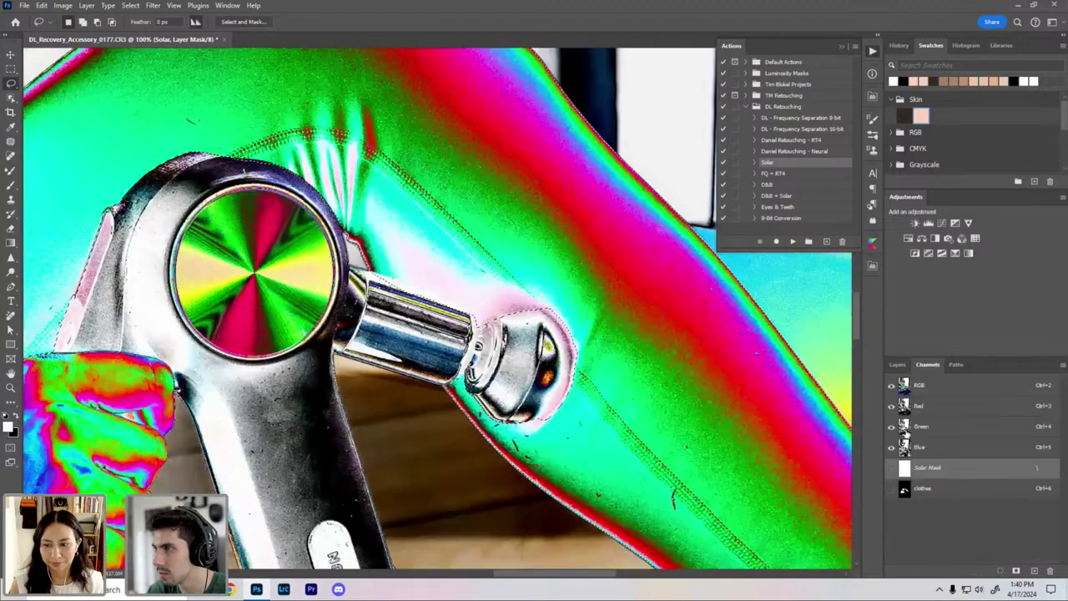
left_click(897, 364)
left_click(894, 441)
key("ctrl+minus")
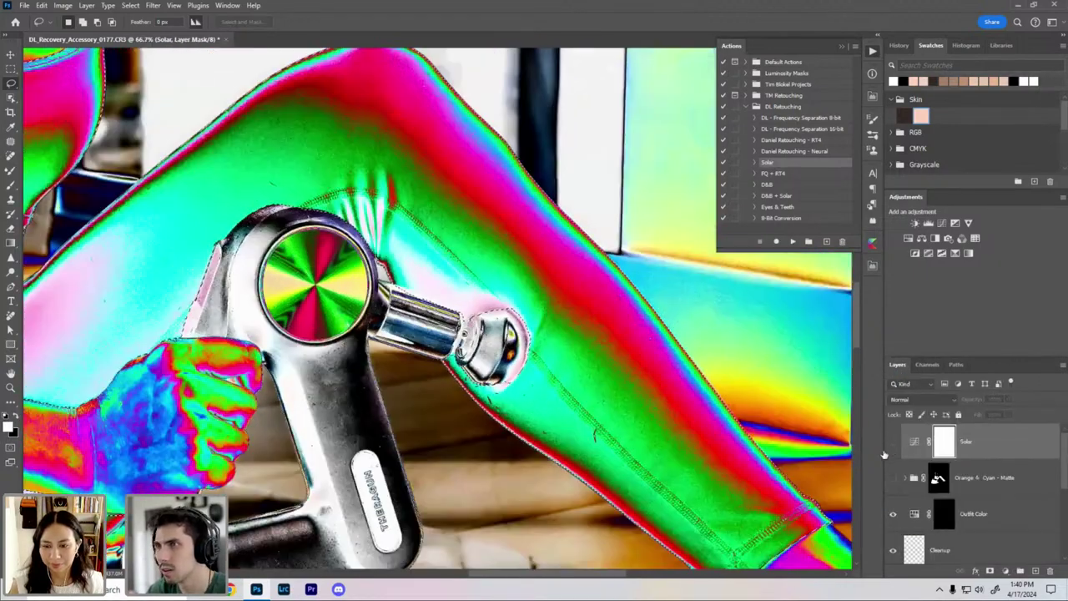
key("ctrl+plus")
key("ctrl+plus")
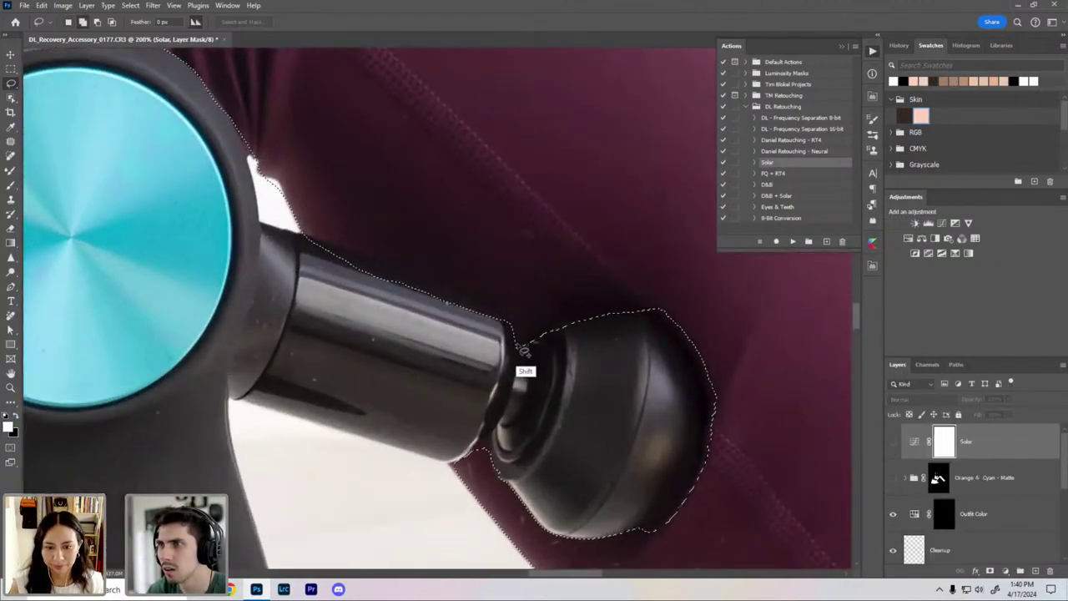
mouse_move(623, 315)
left_mouse_down()
mouse_move(643, 432)
mouse_move(536, 436)
mouse_move(553, 415)
left_mouse_up()
Step: Examine the outfit selection's outline around the massage gun, forearm and lower leg
key("ctrl+minus")
key("ctrl+minus")
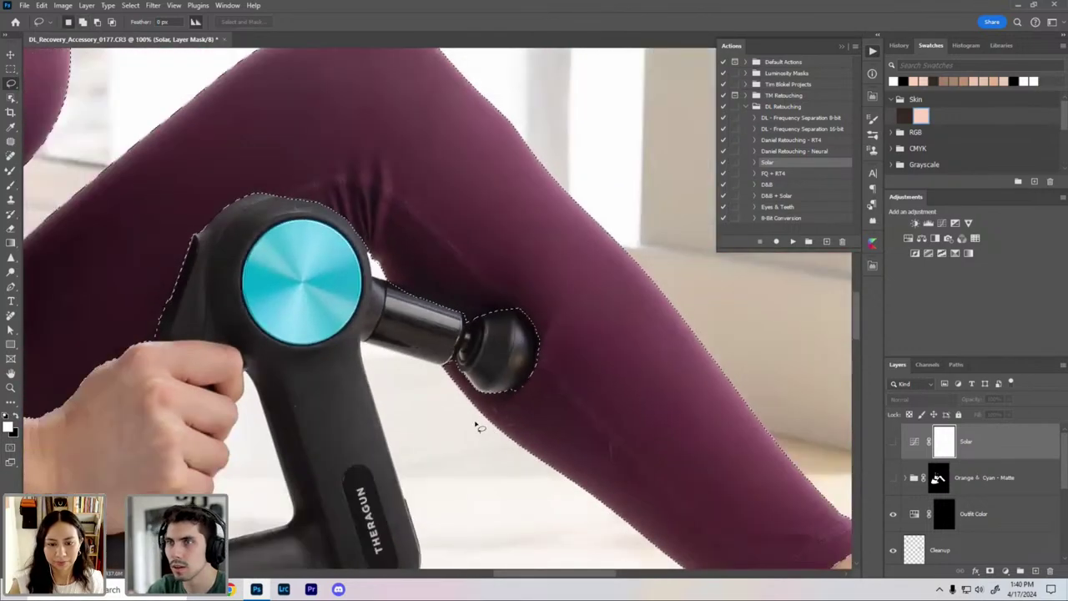
key("ctrl+0")
key("ctrl+plus")
key("ctrl+plus")
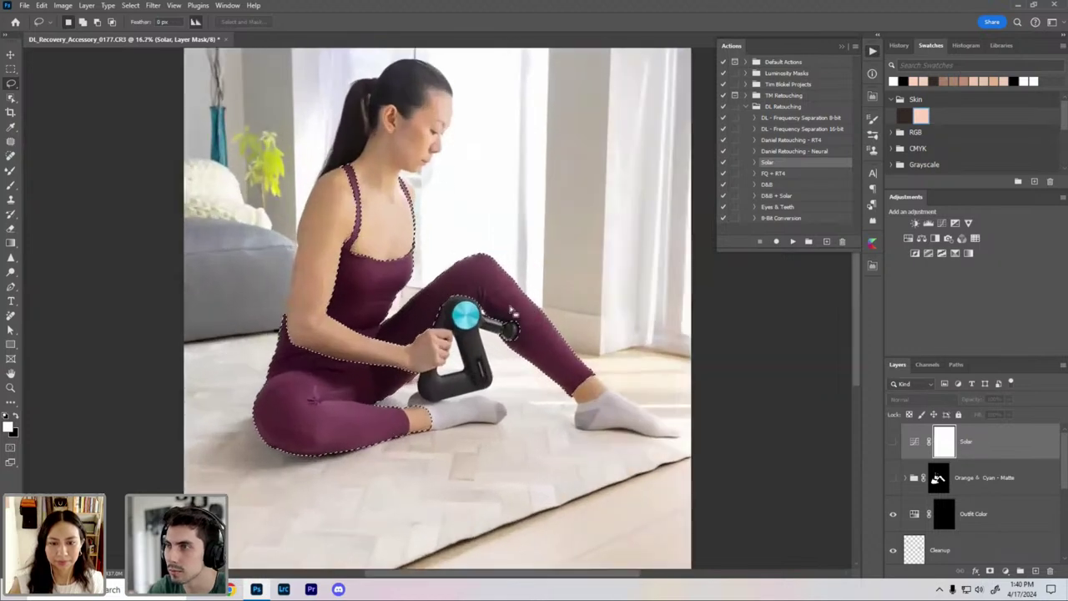
left_click_drag(441, 442, 554, 382)
key("ctrl+plus")
key("ctrl+plus")
key("ctrl+plus")
left_click_drag(448, 401, 263, 399)
key("ctrl+plus")
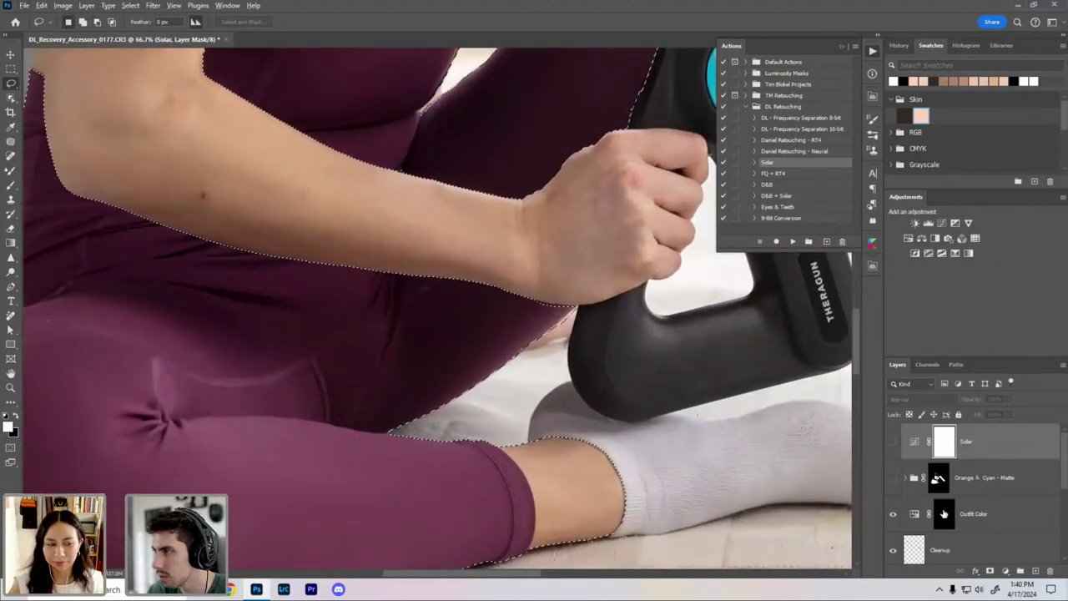
Step: Fill the outfit selection with white on the Outfit Color layer mask and deselect
left_click(1034, 513)
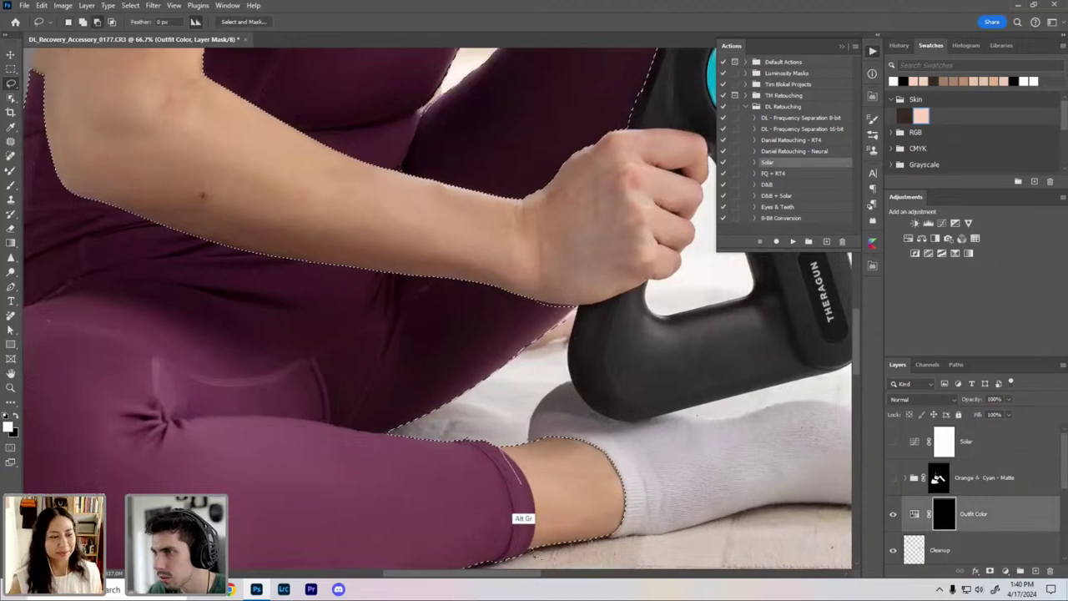
scroll(522, 517, "down", 1)
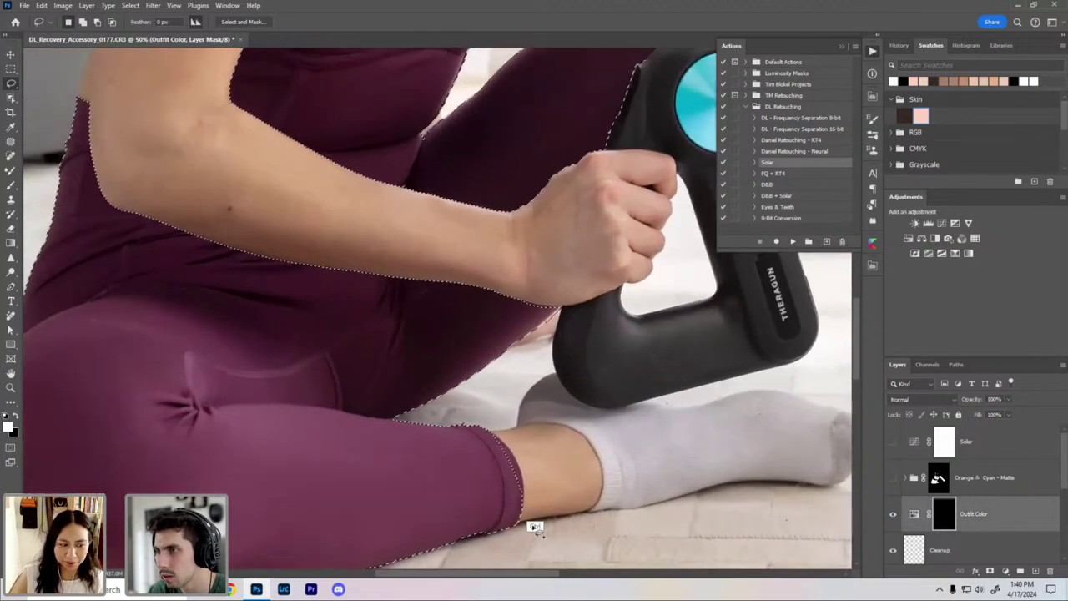
scroll(507, 546, "up", 1)
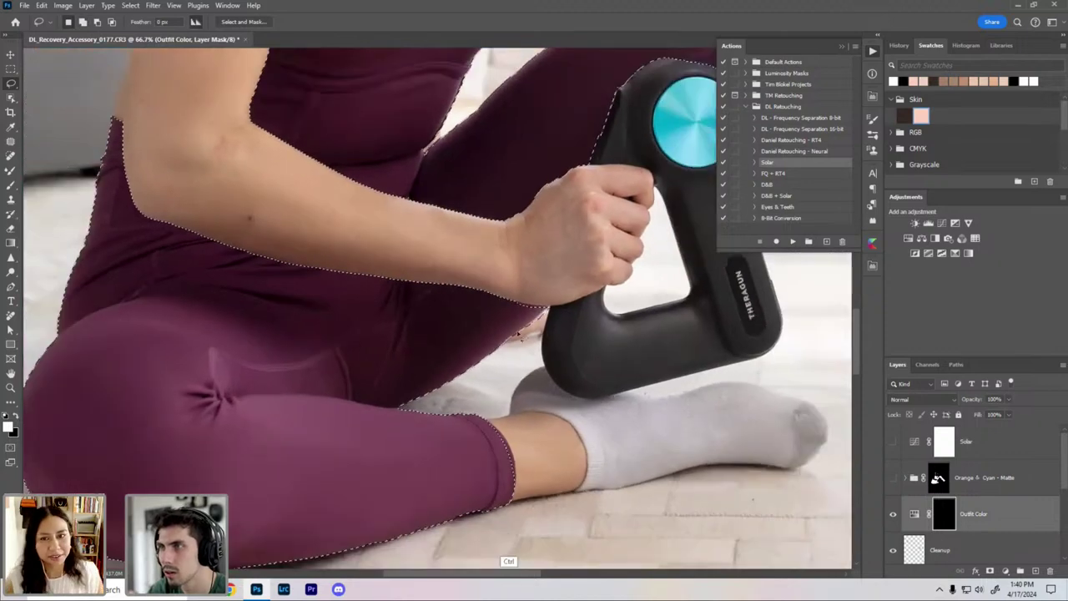
scroll(515, 540, "down", 4)
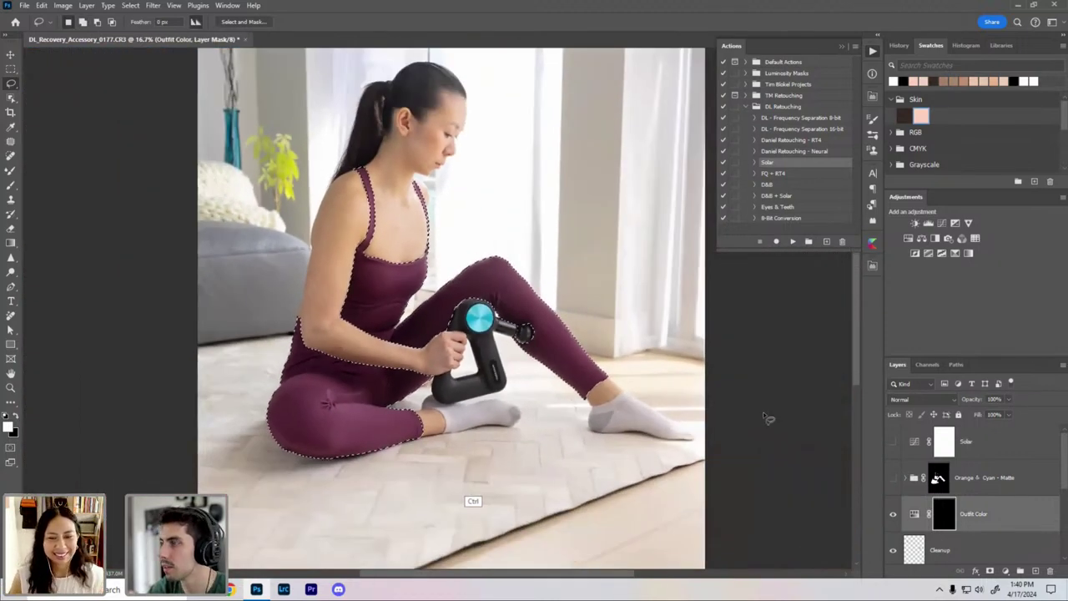
key("ctrl+0")
key("x")
key("ctrl+BackSpace")
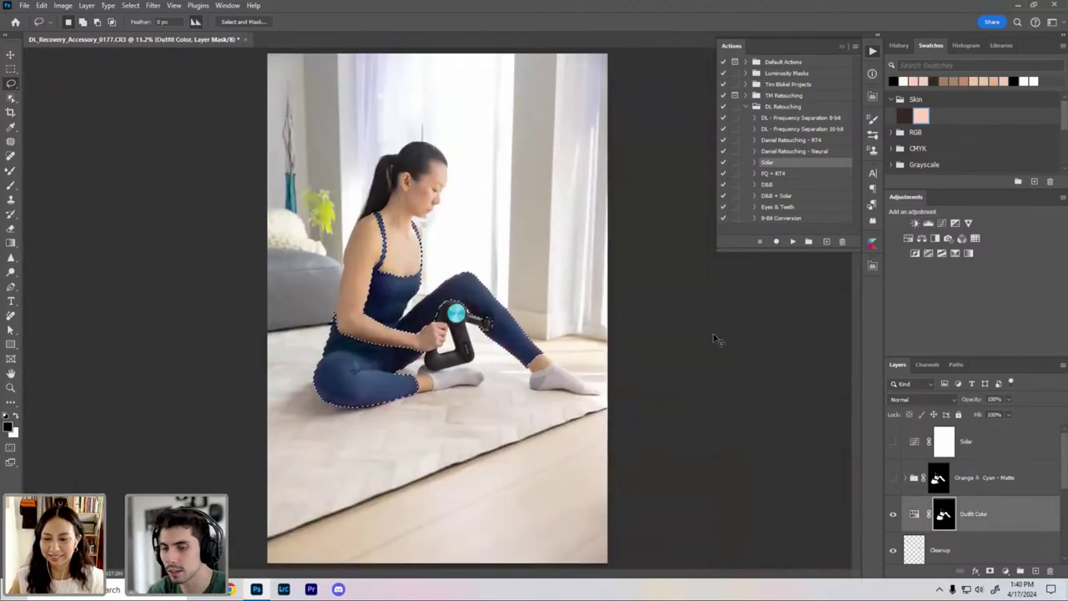
key("ctrl+d")
Step: View the Outfit Color mask on its own and compare the photo with that layer off and on
scroll(468, 208, "up", 2)
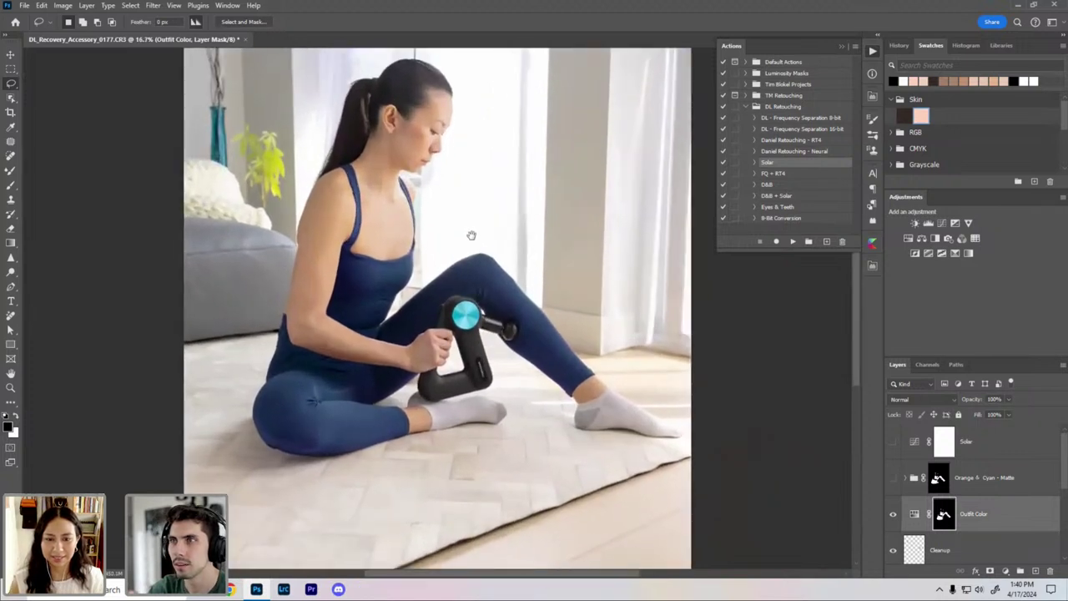
left_click_drag(471, 235, 488, 256)
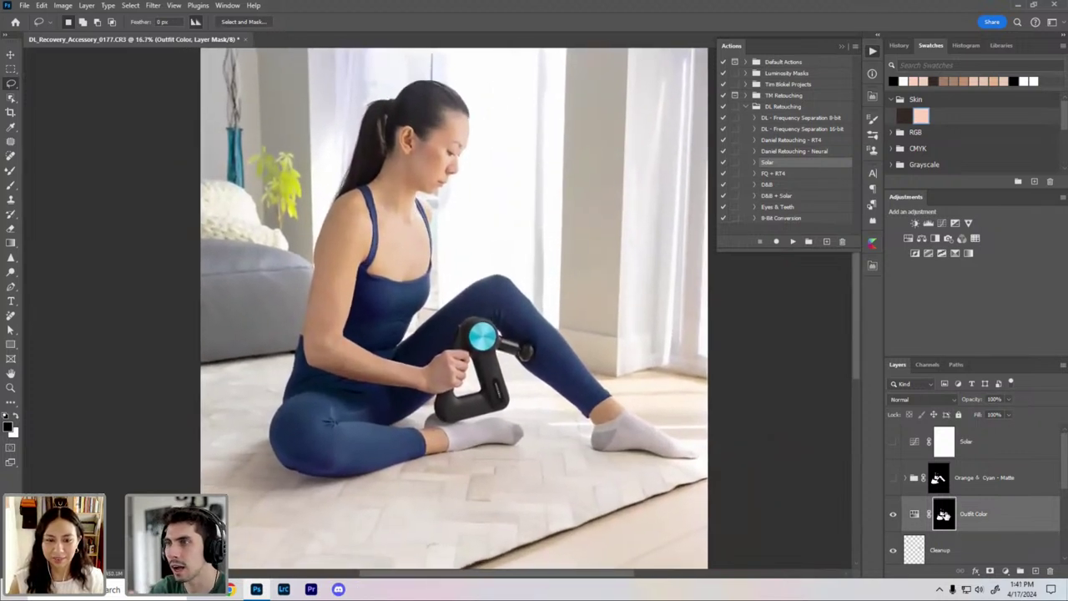
left_click(942, 514, "alt")
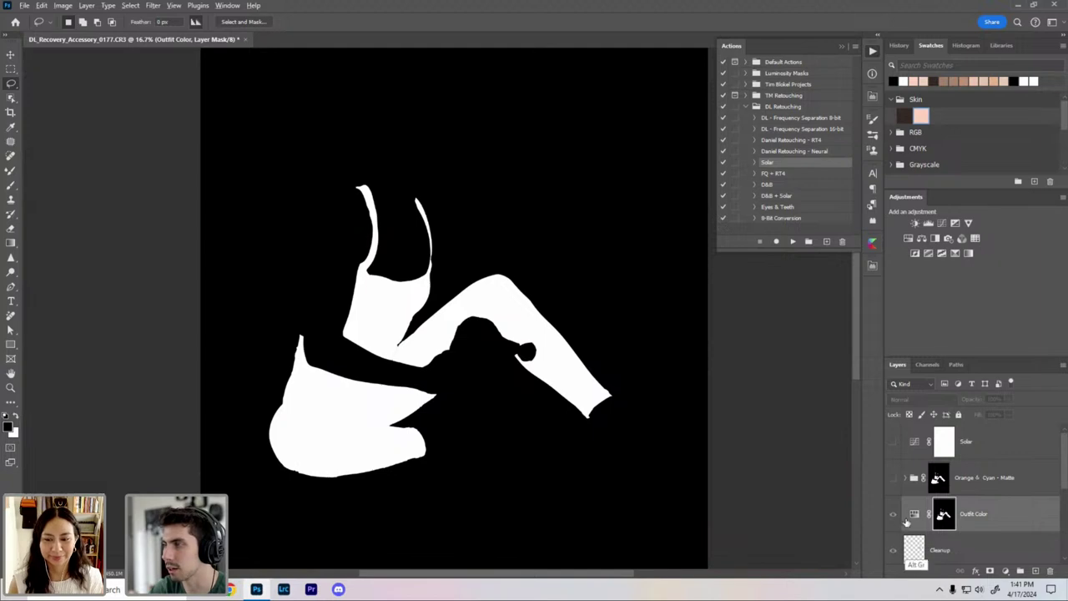
left_click(944, 517, "alt")
key("ctrl+plus")
left_click(893, 523)
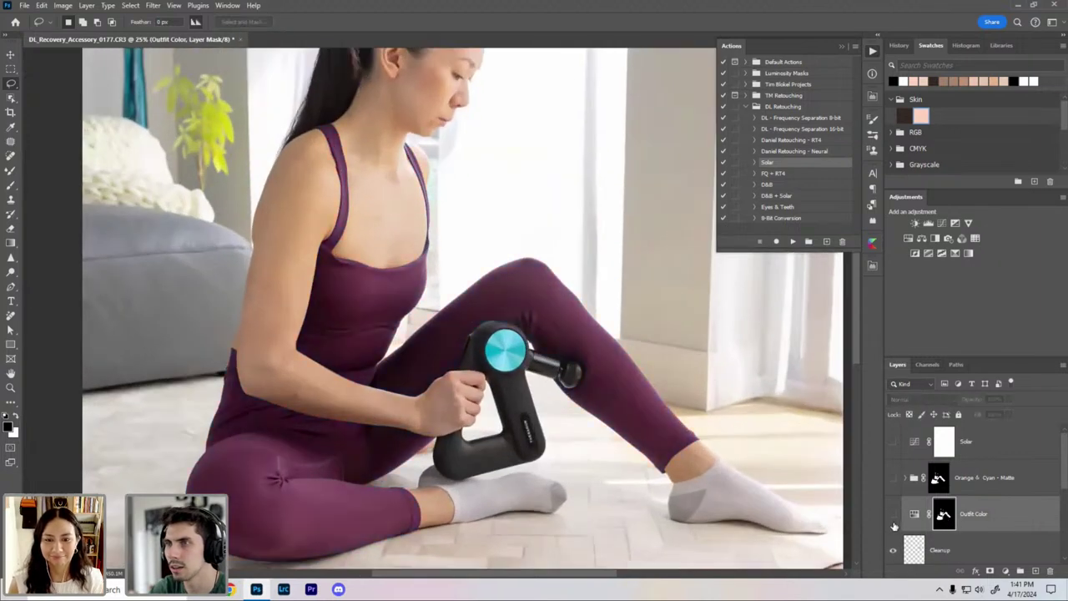
left_click(893, 517)
key("ctrl+minus")
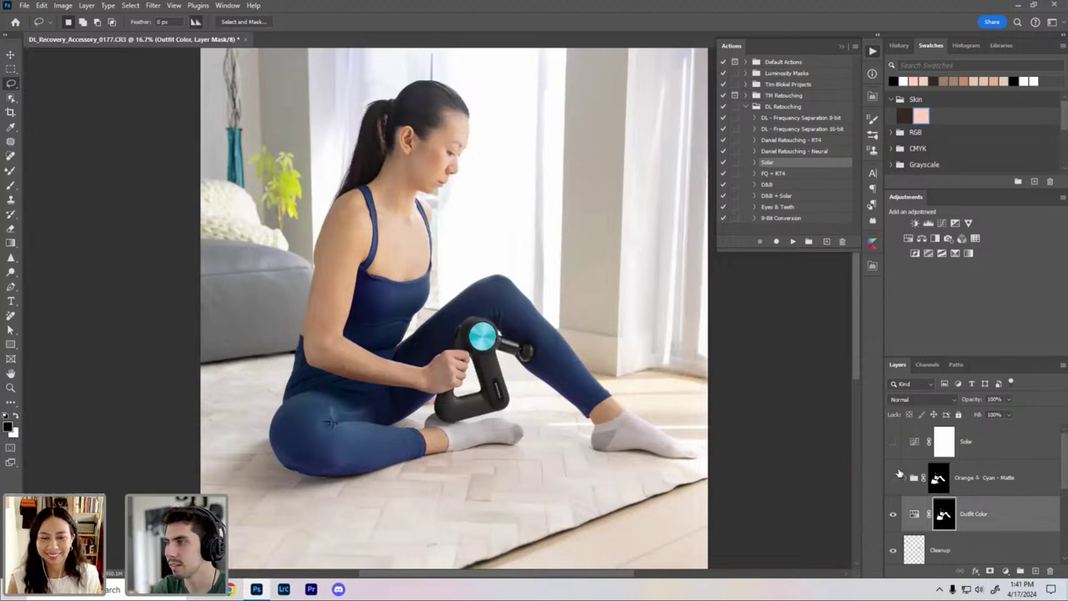
Step: Delete the Solar layer and show the Orange & Cyan - Matte group
left_click(980, 445)
key("Delete")
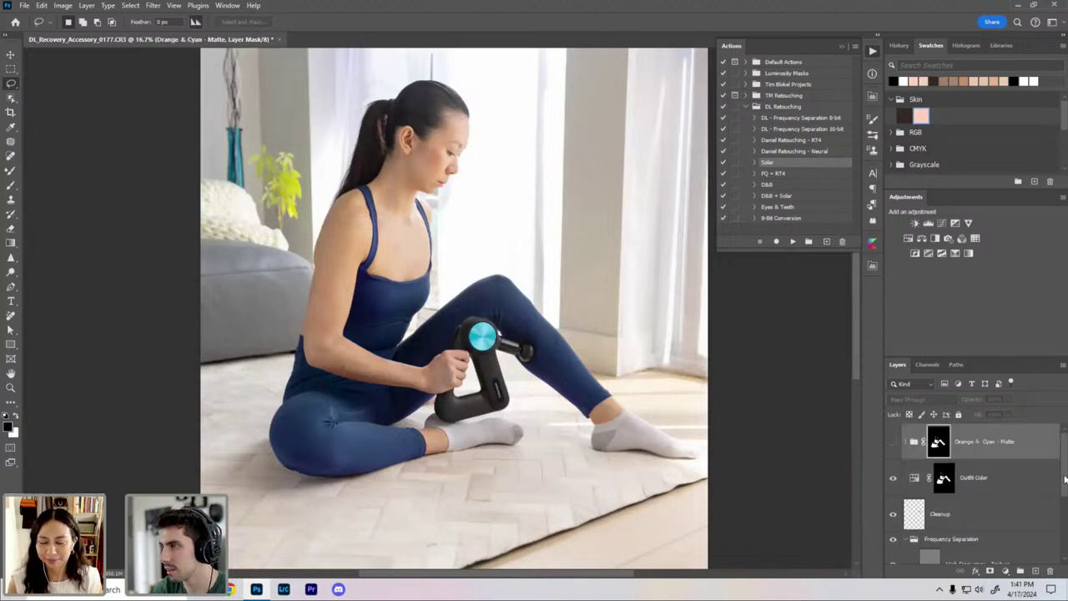
left_click(893, 441)
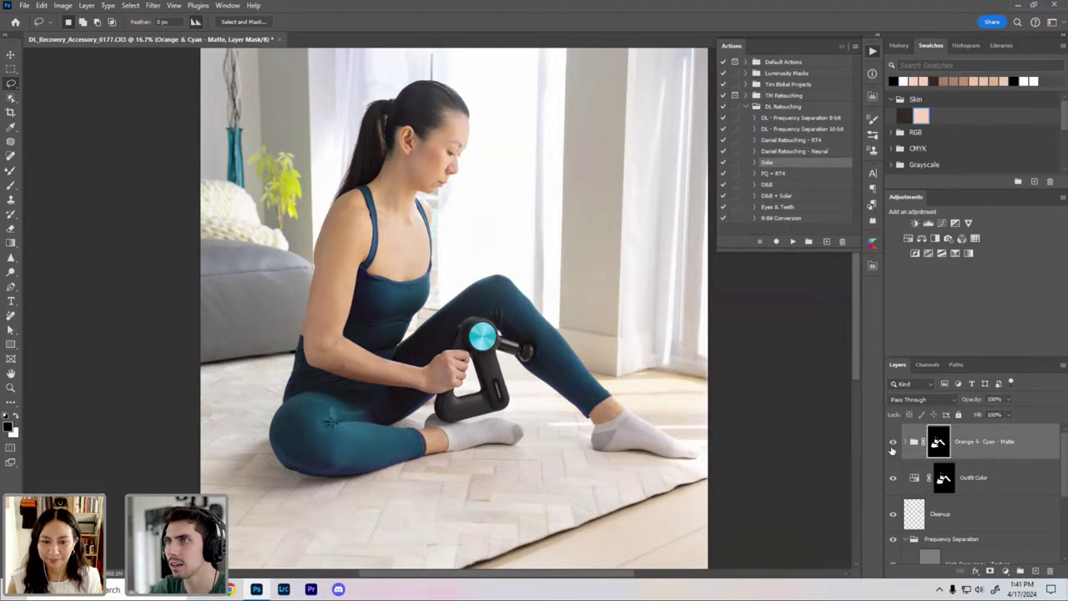
Step: Delete the layer mask from the Orange & Cyan - Matte group so its grade covers the whole photo
key("ctrl+minus")
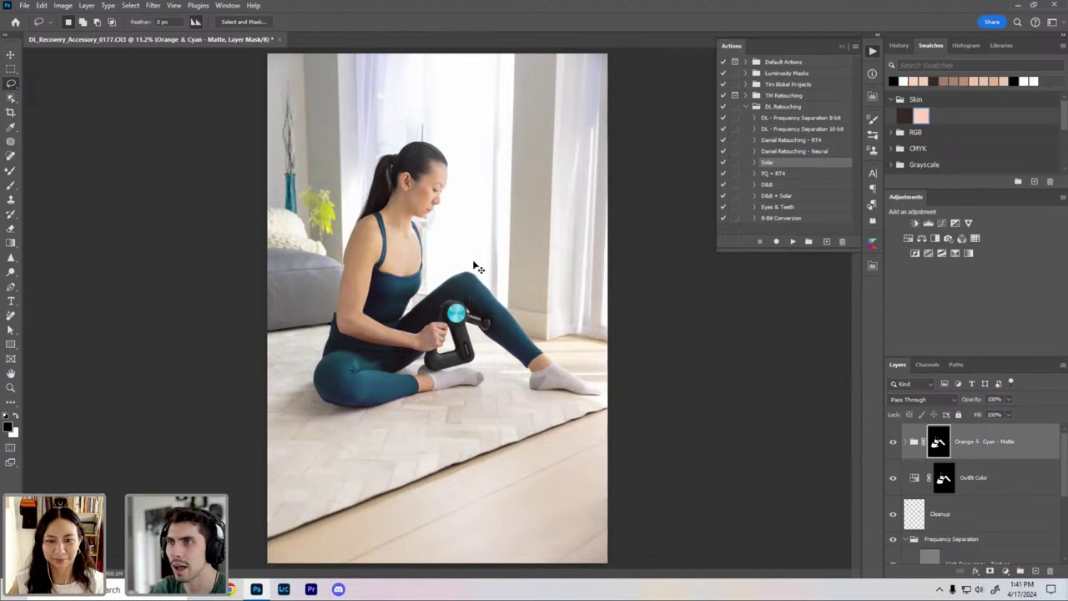
key("ctrl+minus")
key("ctrl+plus")
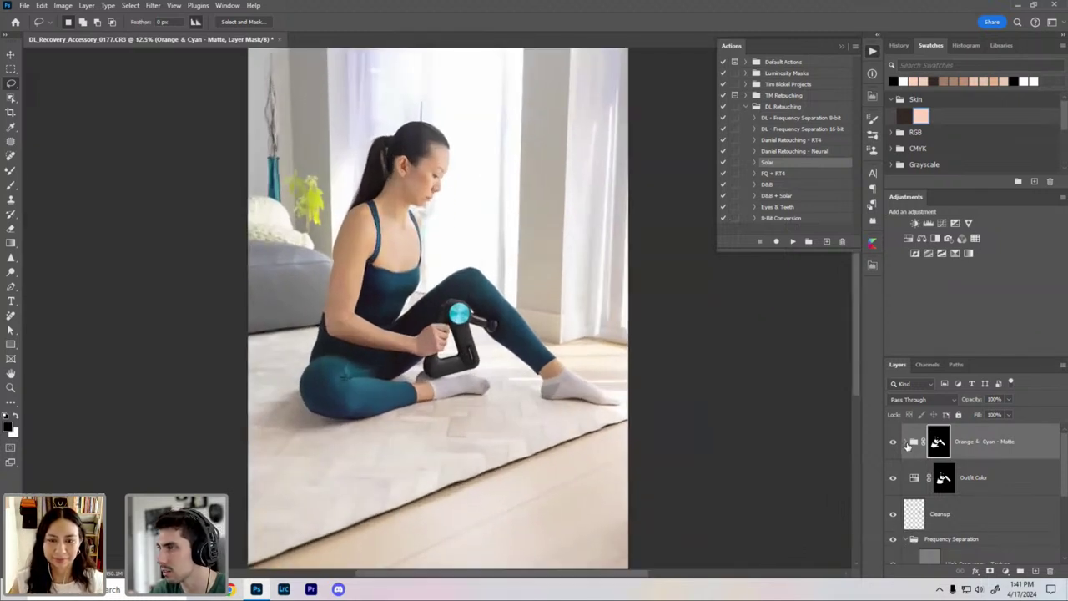
left_click(905, 443)
right_click(938, 442)
left_click(959, 461)
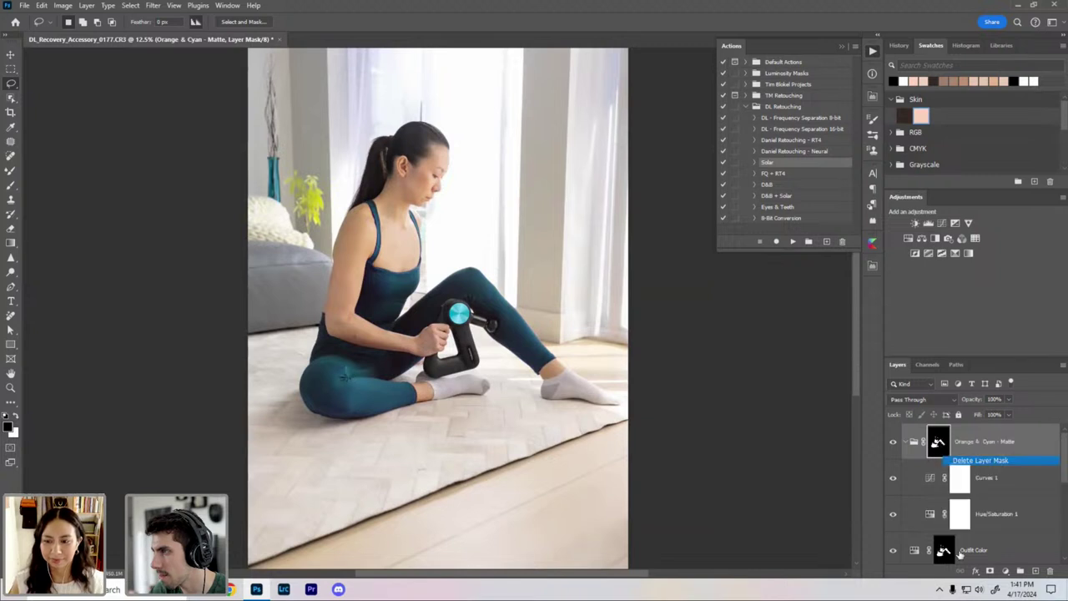
left_click(906, 431)
key("ctrl+0")
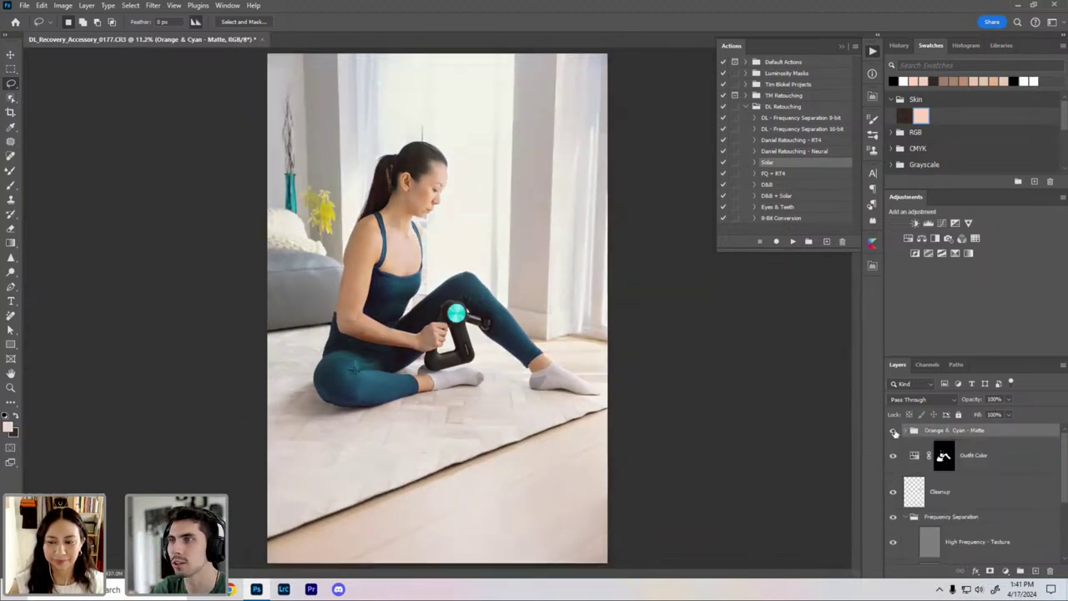
Step: Group the Orange & Cyan - Matte group with the Outfit Color layer and compare the photo with the new group off and on
left_click(894, 432)
left_click(894, 433)
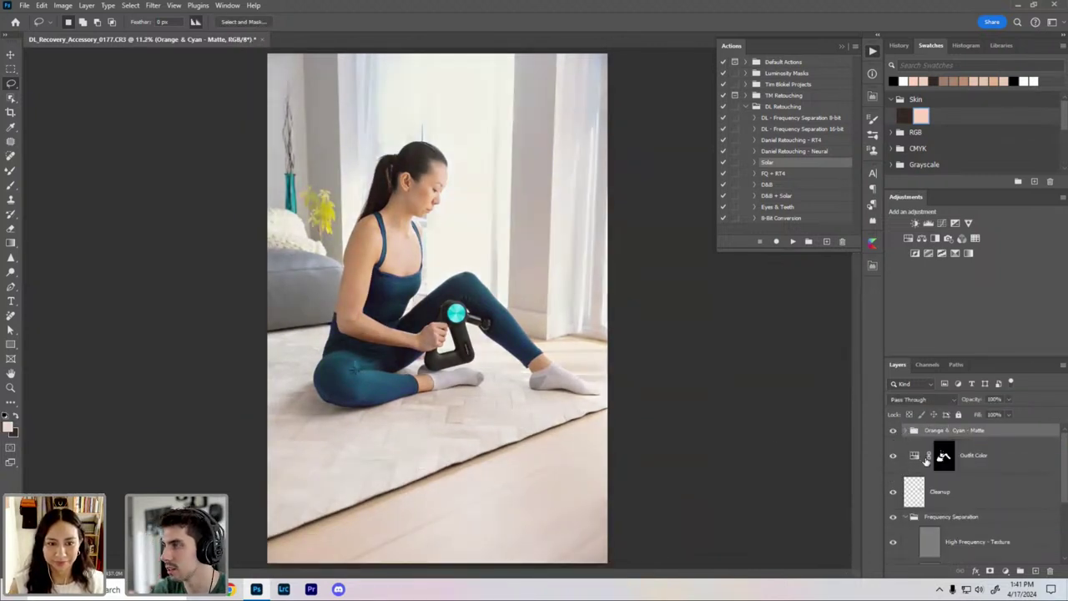
left_click(995, 468, "shift")
key("ctrl+g")
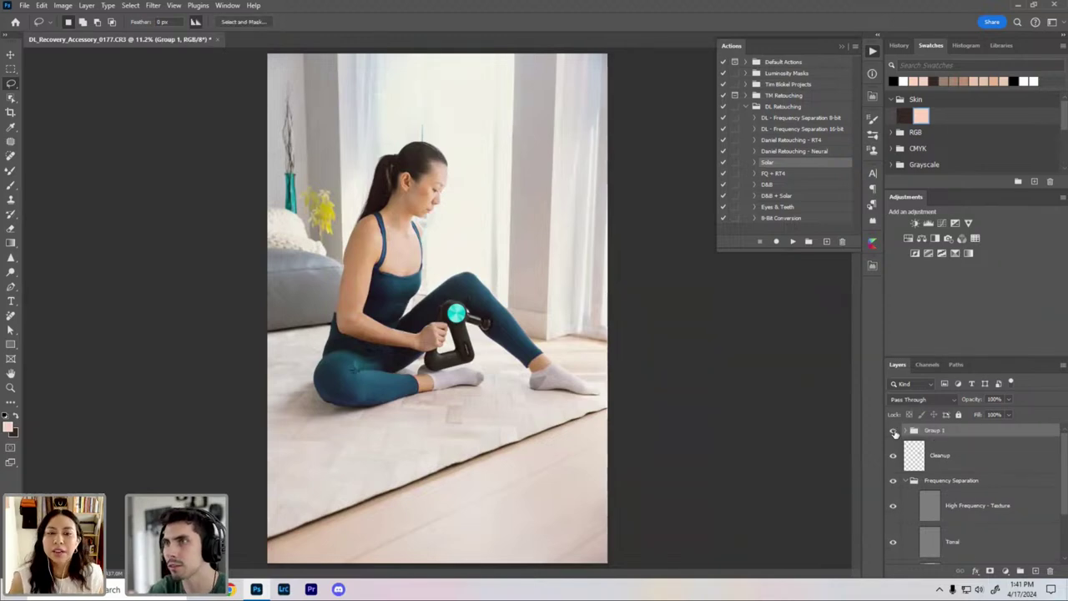
left_click(894, 431)
left_click(893, 431)
key("ctrl+minus")
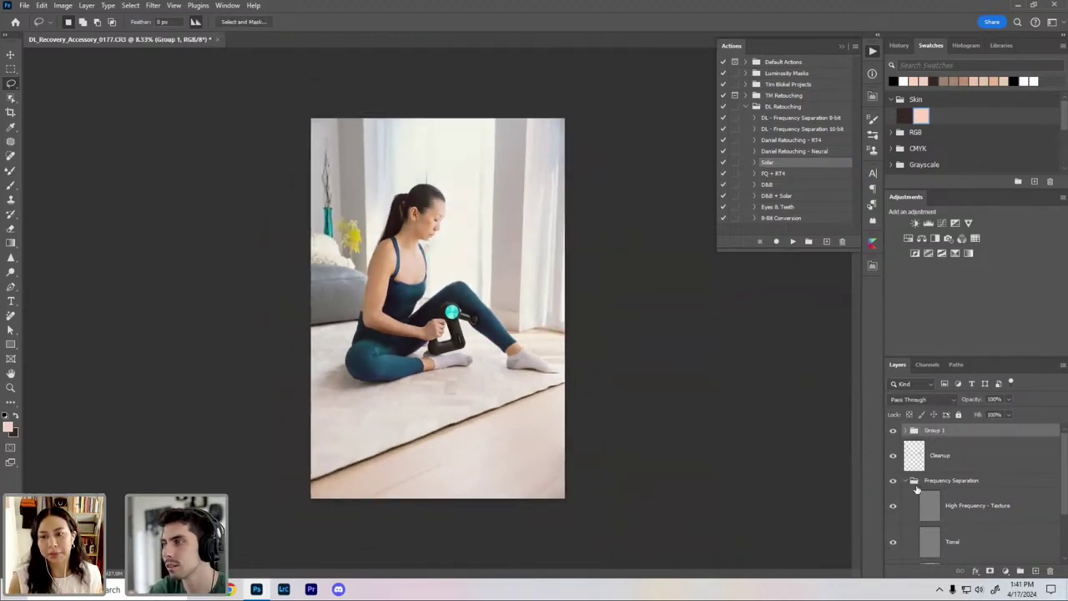
Step: Select the yellow-green plant beside the teal vase on the Background layer, using the Object Selection tool in Rectangle mode
key("ctrl+plus")
key("ctrl+plus")
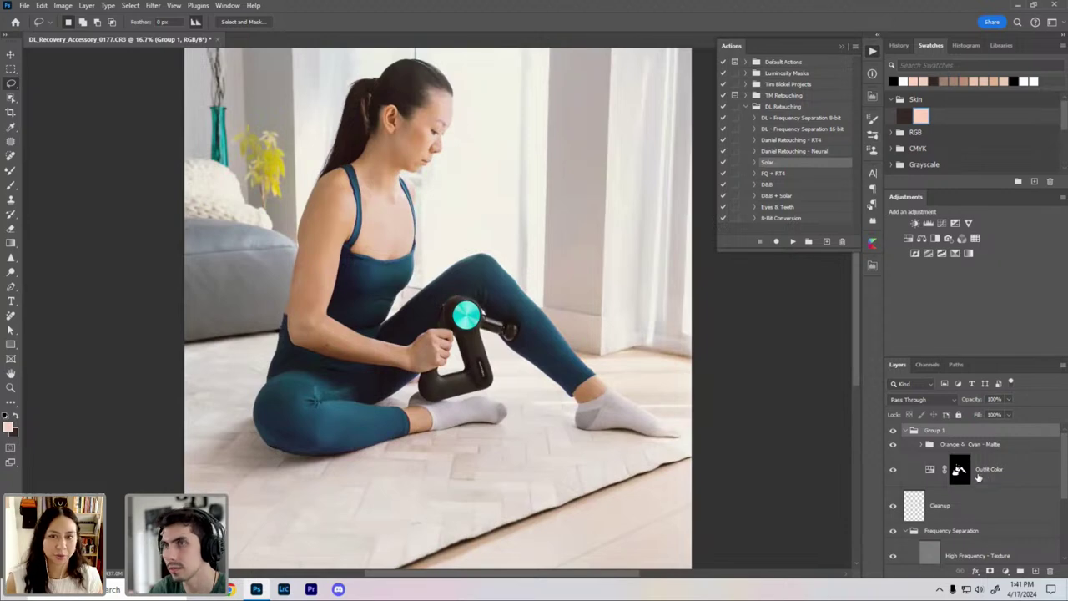
left_click(983, 478)
key("ctrl+plus")
key("ctrl+plus")
key("ctrl+plus")
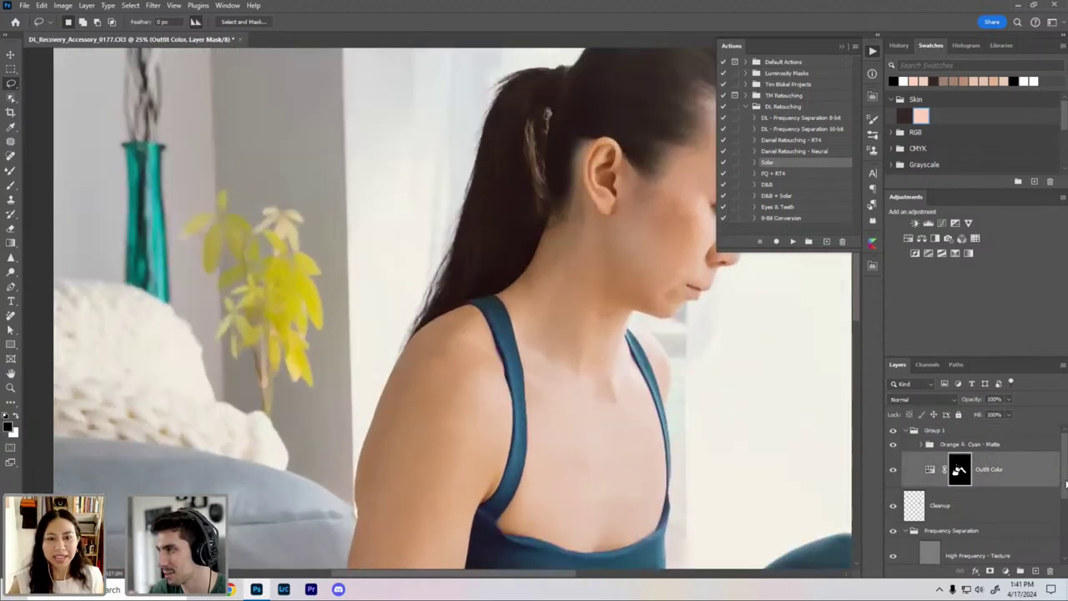
left_click_drag(1064, 487, 1064, 552)
left_click(985, 553)
left_click_drag(92, 139, 185, 180)
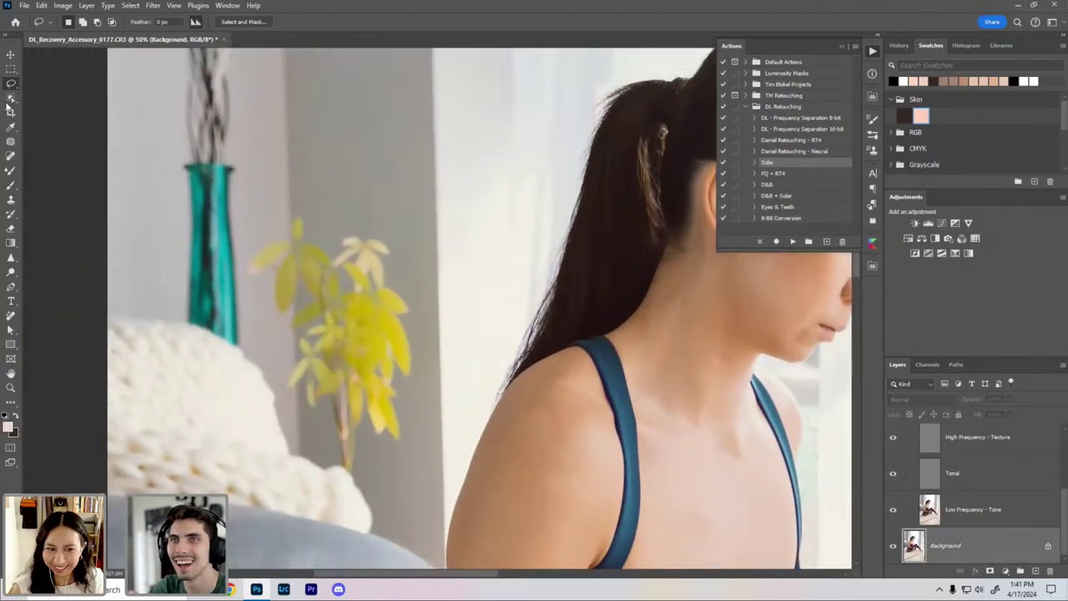
key("w")
mouse_move(423, 455)
left_mouse_down()
mouse_move(257, 203)
mouse_move(301, 292)
mouse_move(424, 477)
left_mouse_up()
left_click(291, 22)
left_click(292, 32)
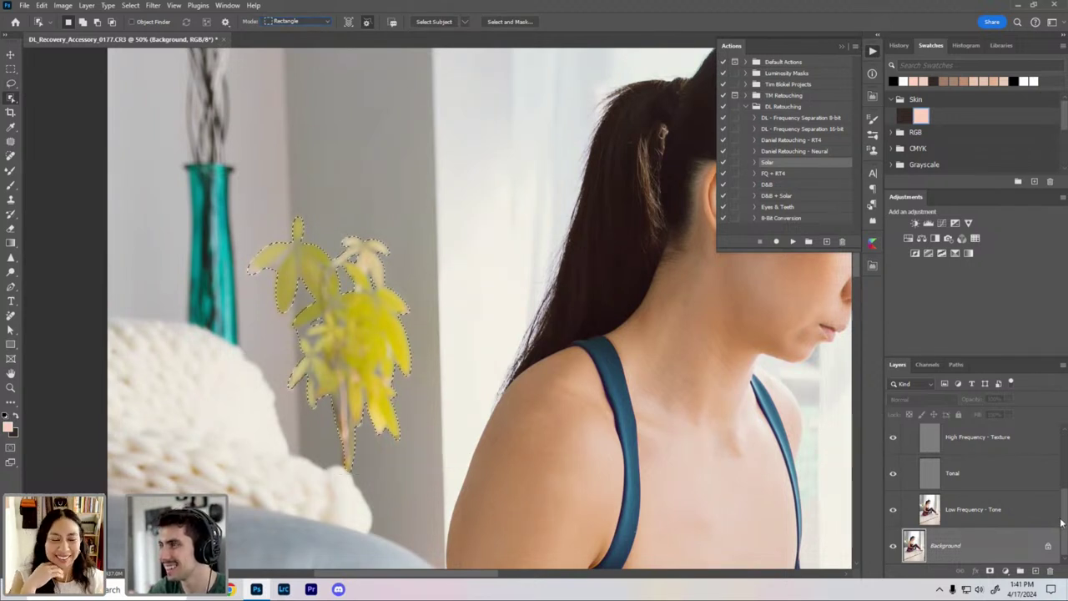
Step: Add a Hue/Saturation layer masked to the plant above Outfit Color, setting the Yellows to hue +15 and saturation -1
scroll(1061, 511, "up", 2)
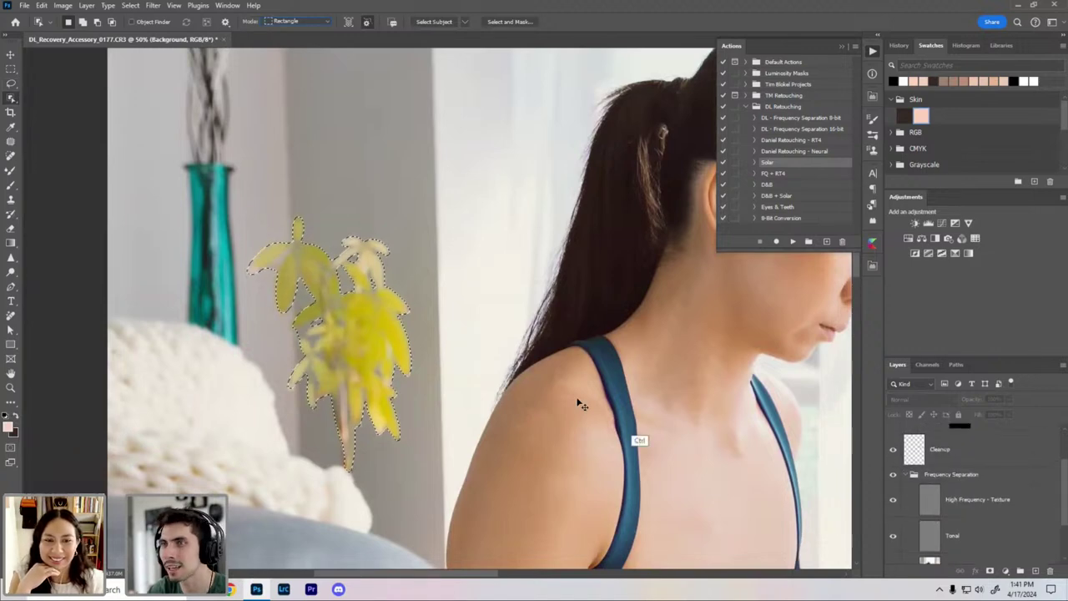
scroll(417, 308, "up", 4)
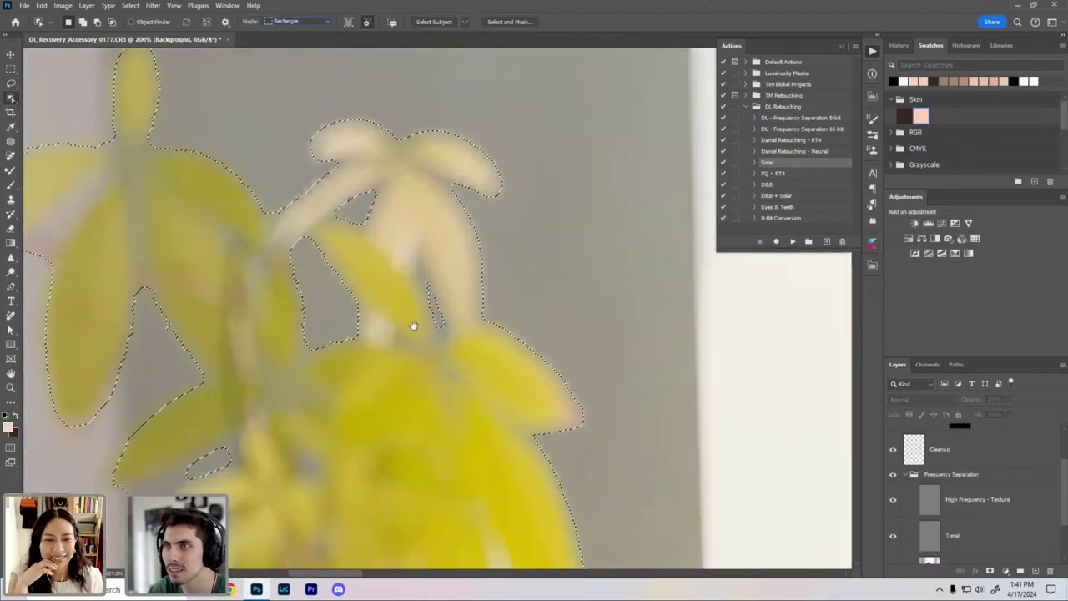
left_click_drag(412, 326, 507, 374)
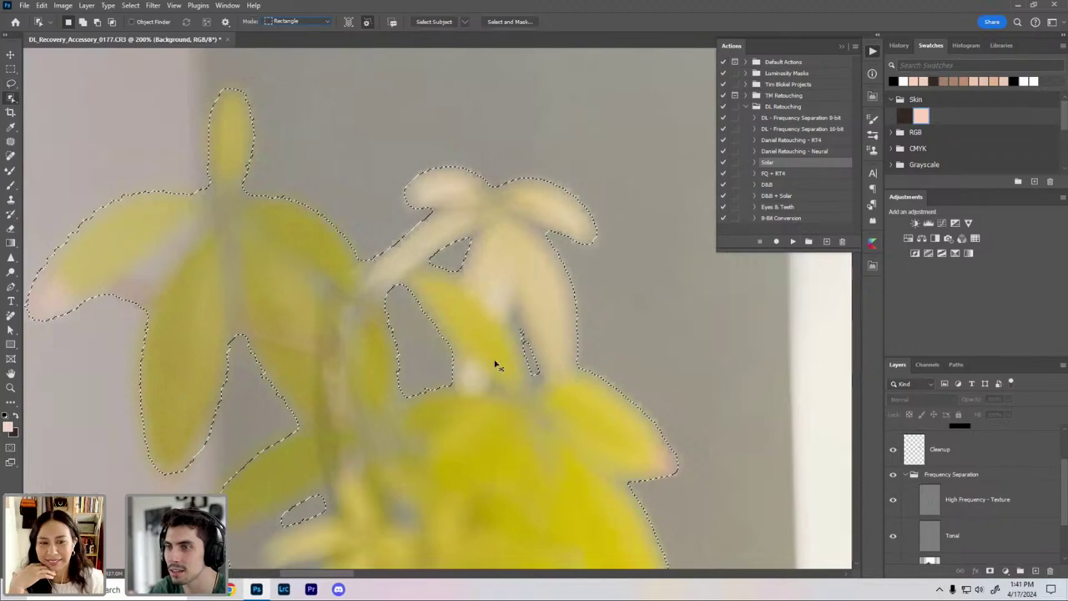
scroll(495, 362, "down", 4)
left_click_drag(1065, 474, 1064, 447)
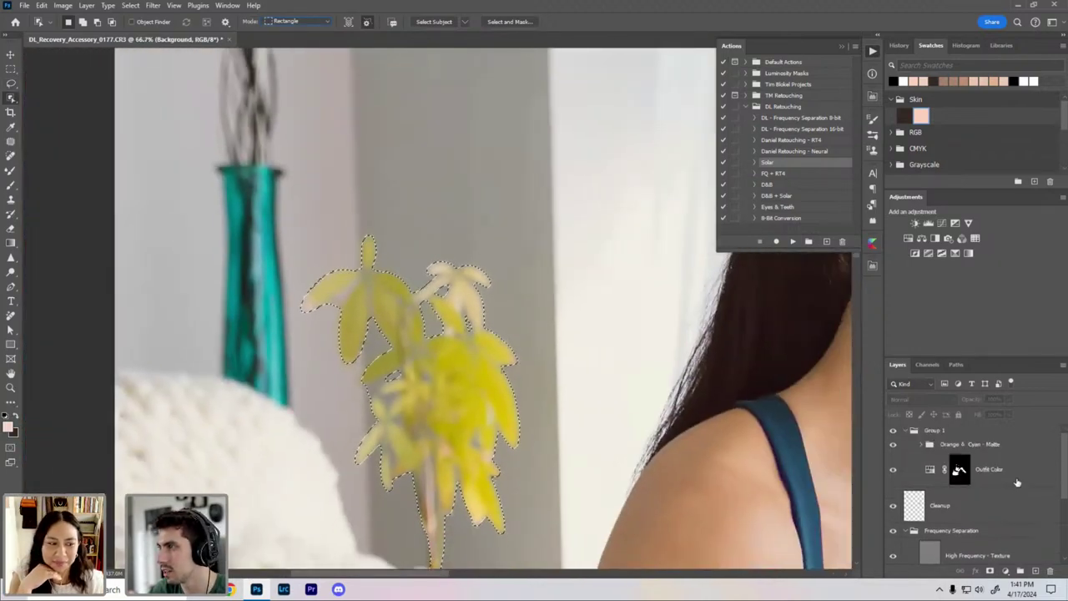
left_click(1017, 480)
left_click(908, 239)
left_click(744, 315)
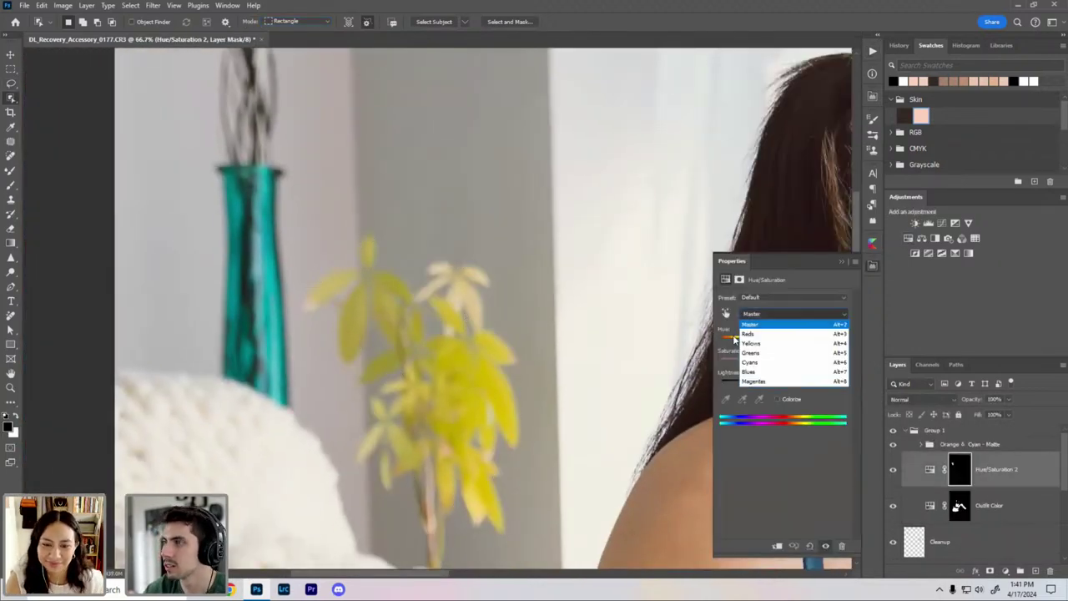
left_click(784, 340)
left_click_drag(785, 342, 781, 365)
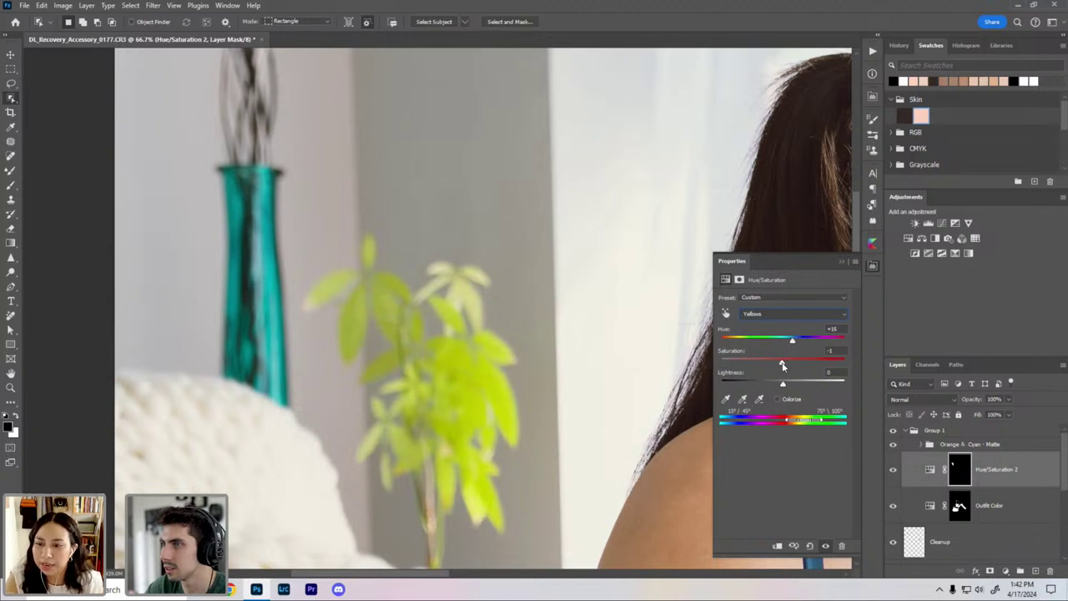
left_click(840, 262)
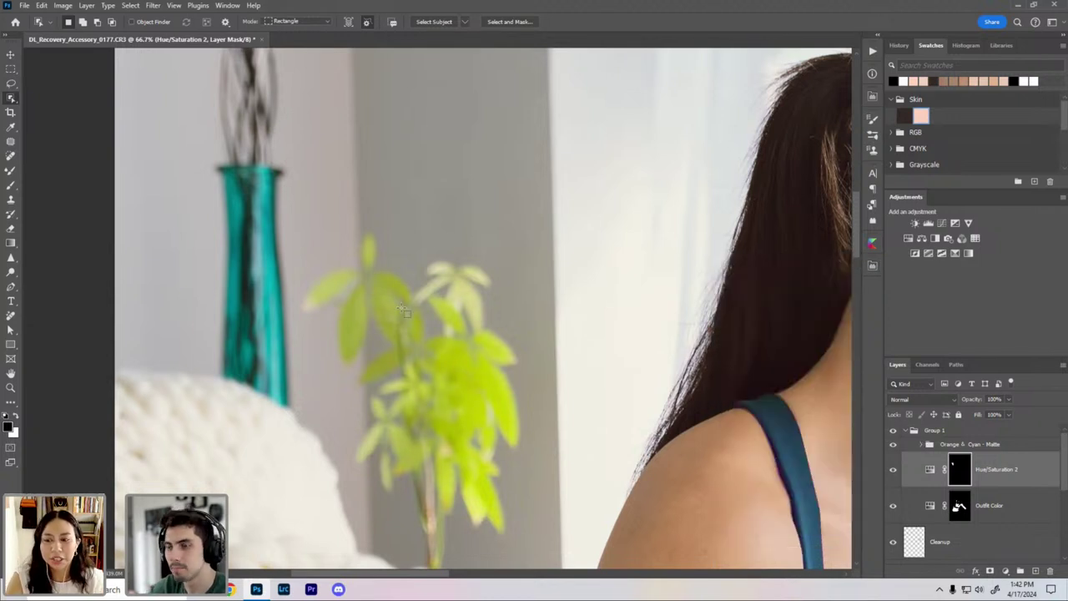
key("ctrl+0")
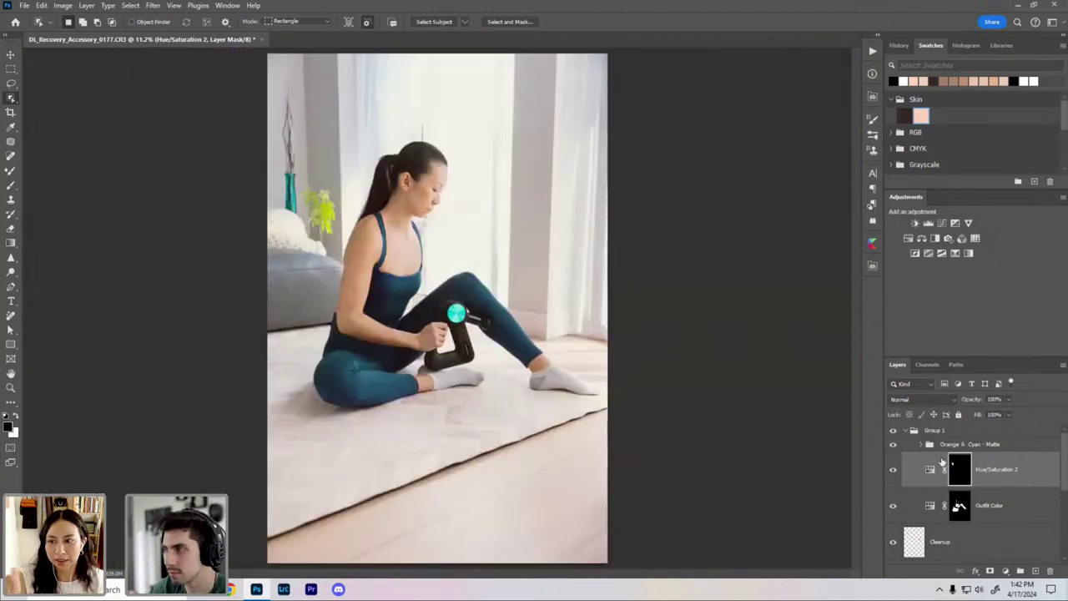
Step: Switch the adjustments display to Modern view and rename the plant's Hue/Saturation layer as Plants
left_click(1029, 479)
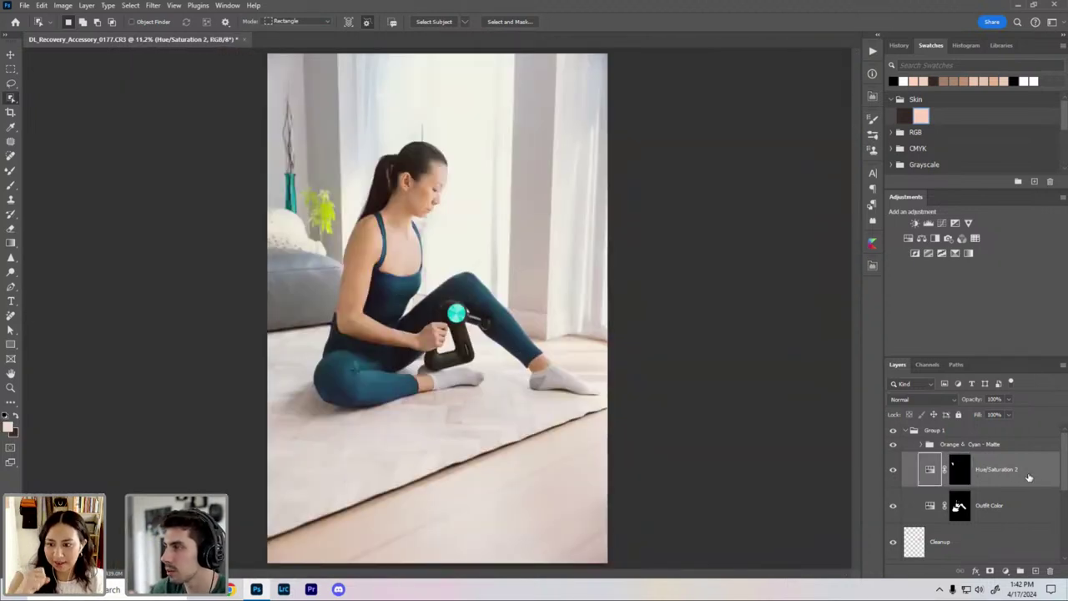
left_click(1063, 199)
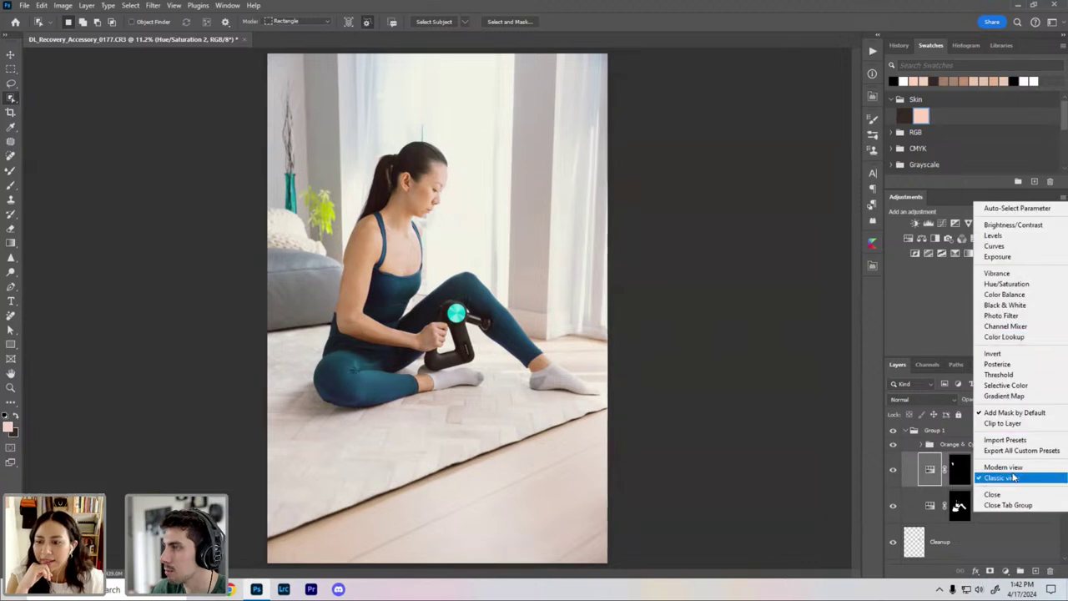
left_click(1001, 472)
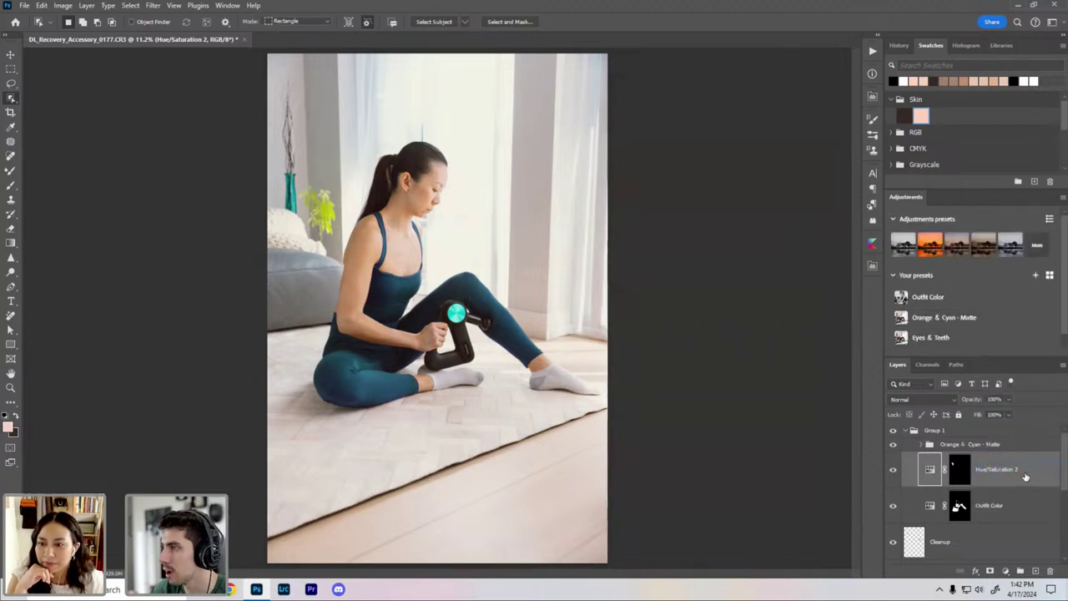
double_click(997, 470)
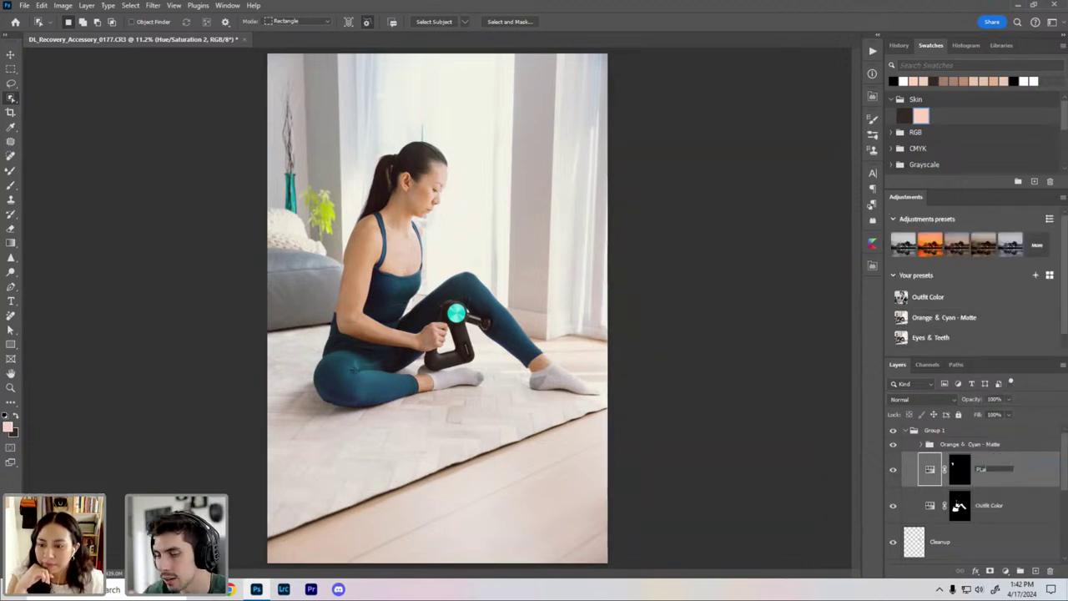
type("PLants")
key("Return")
double_click(989, 474)
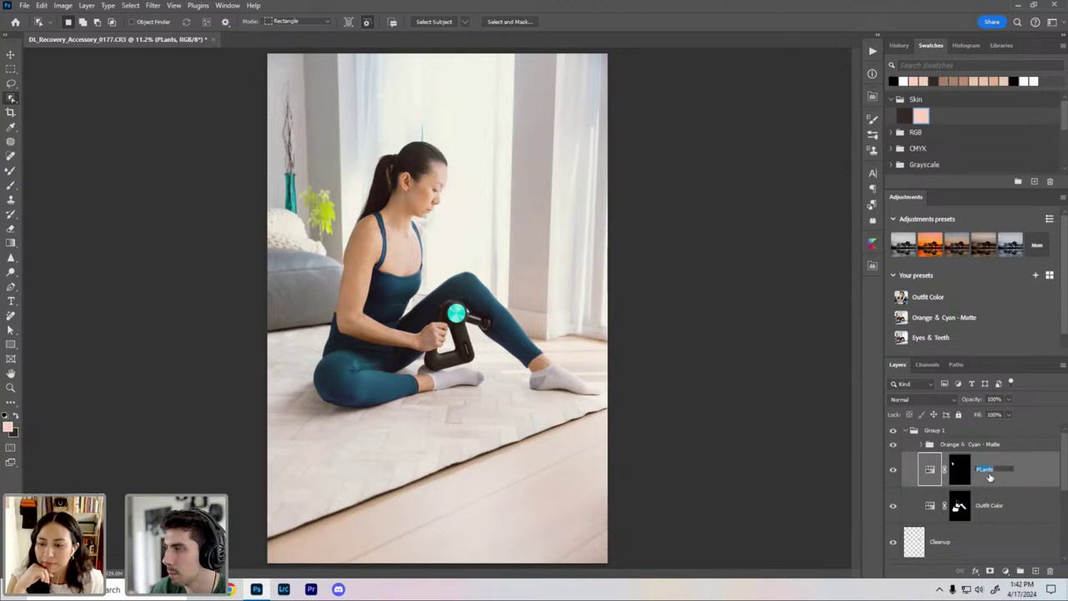
type("Plants")
key("Return")
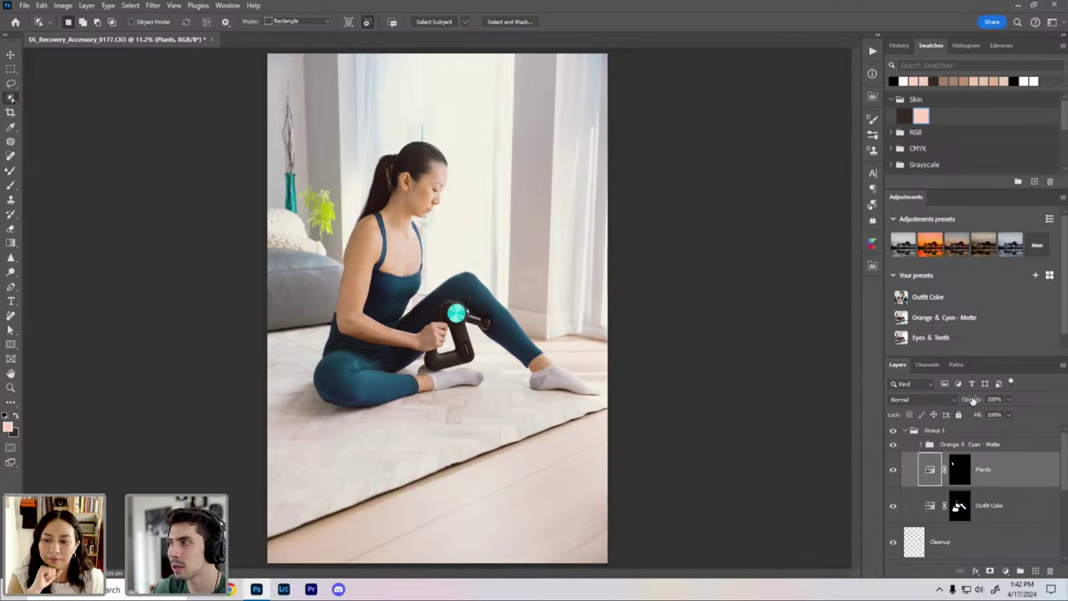
Step: Save the Plants adjustment as a custom adjustment preset named Plant
right_click(1003, 468)
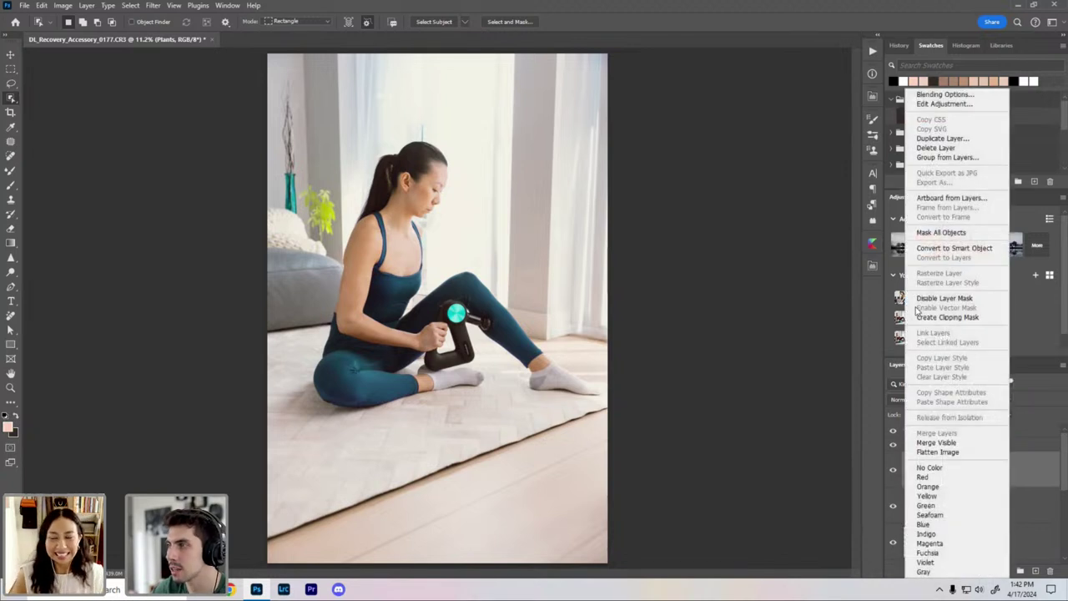
left_click(1035, 275)
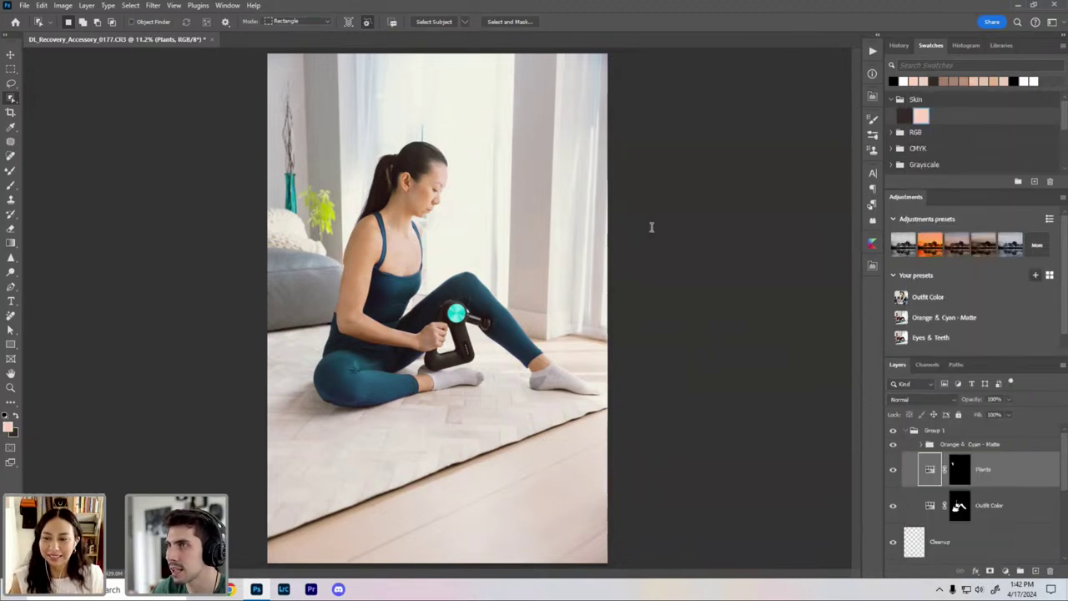
type("Plant")
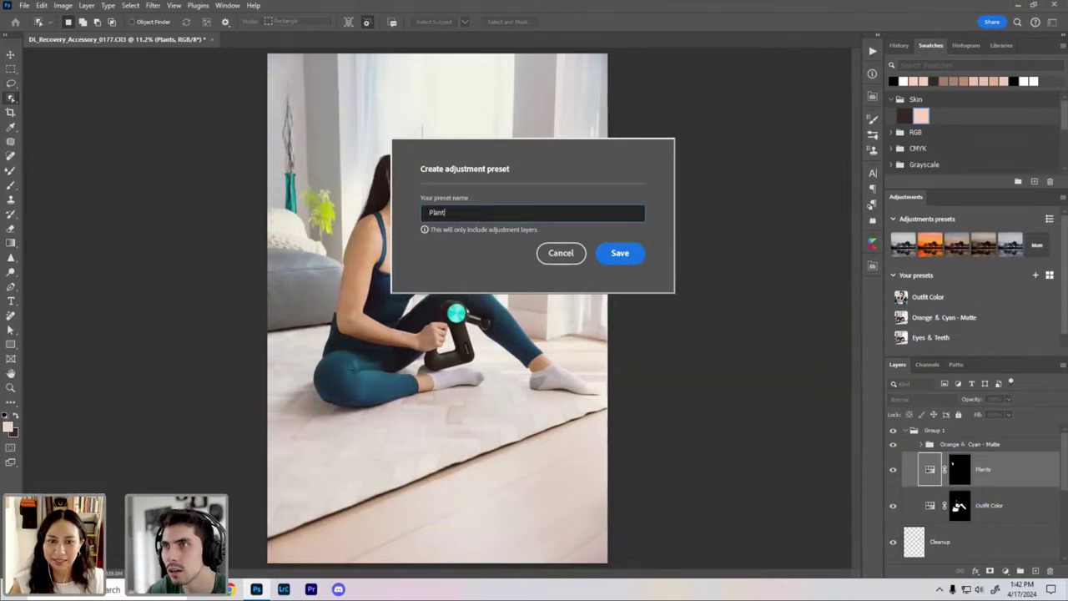
key("Return")
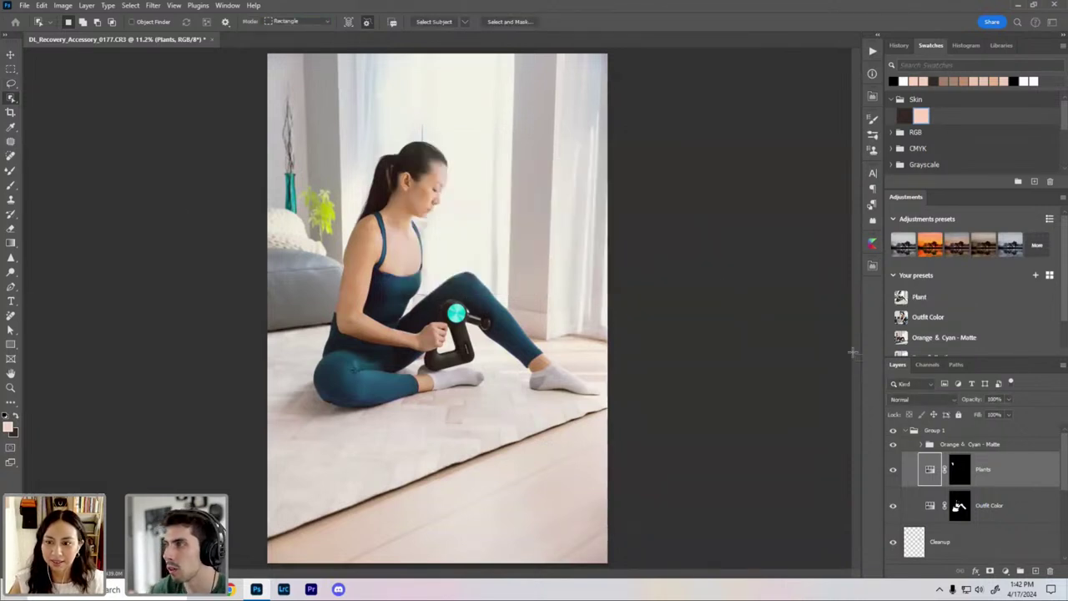
Step: Delete the Plants layer and apply the saved Plant preset above the Outfit Color layer
key("Delete")
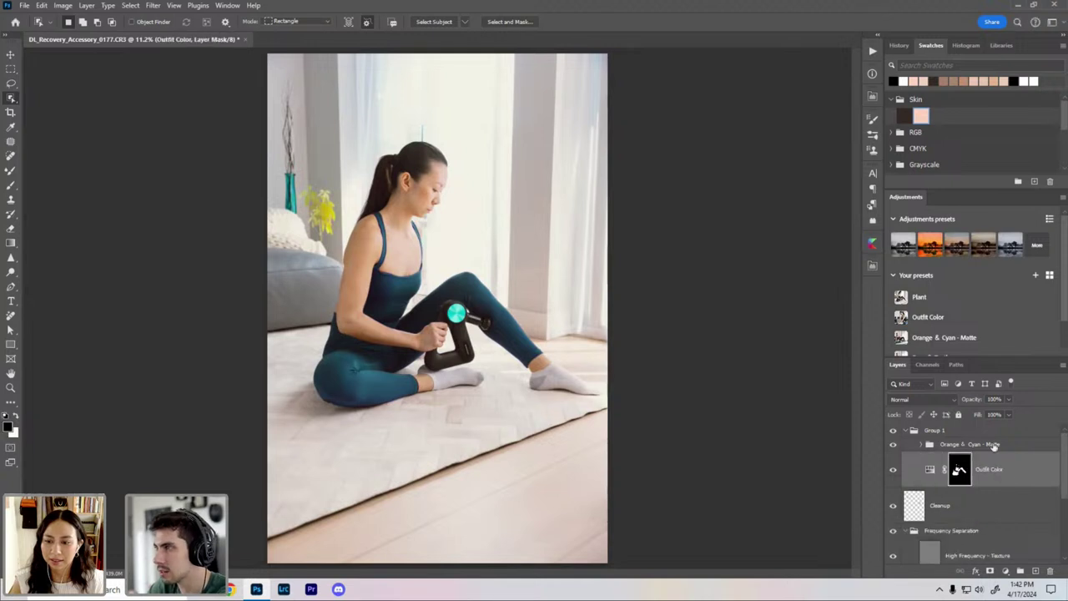
left_click(918, 299)
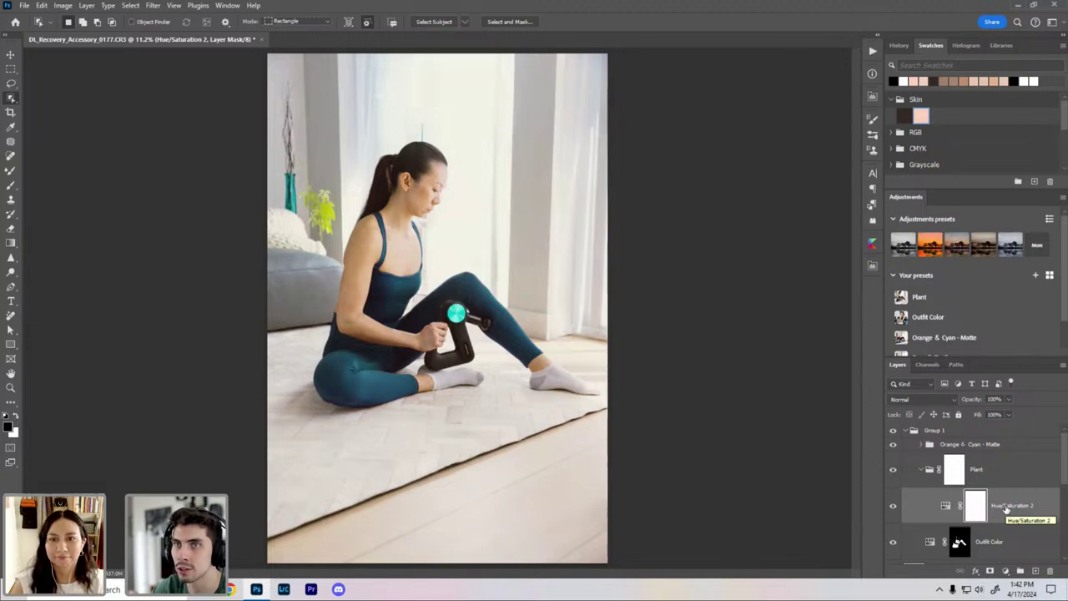
Step: Examine how the Plant preset group is built, including its Hue/Saturation layer and the masks on both
scroll(1007, 509, "down", 1)
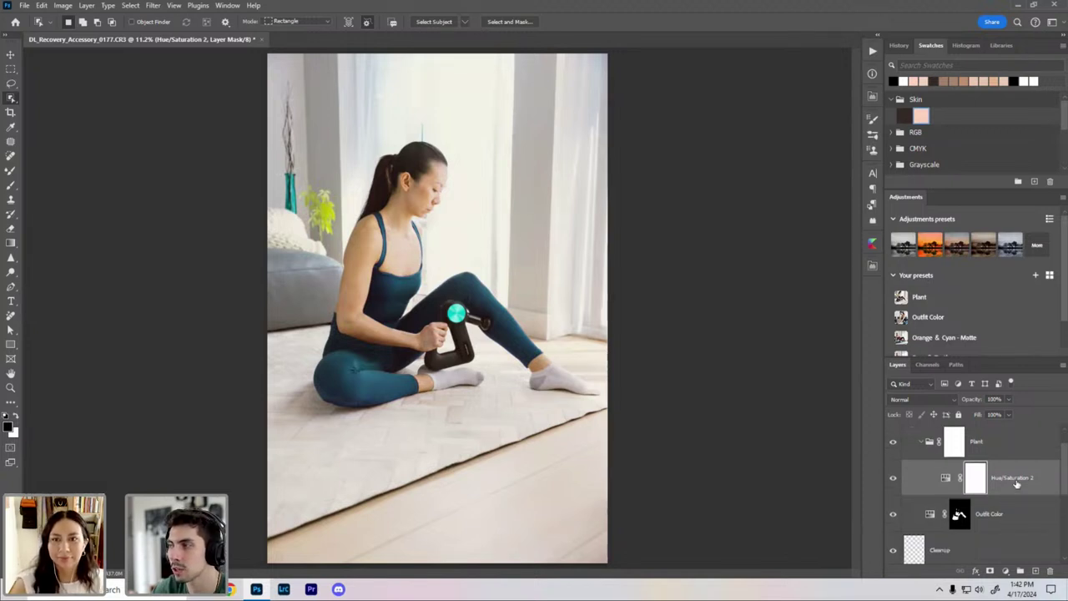
left_click(946, 479)
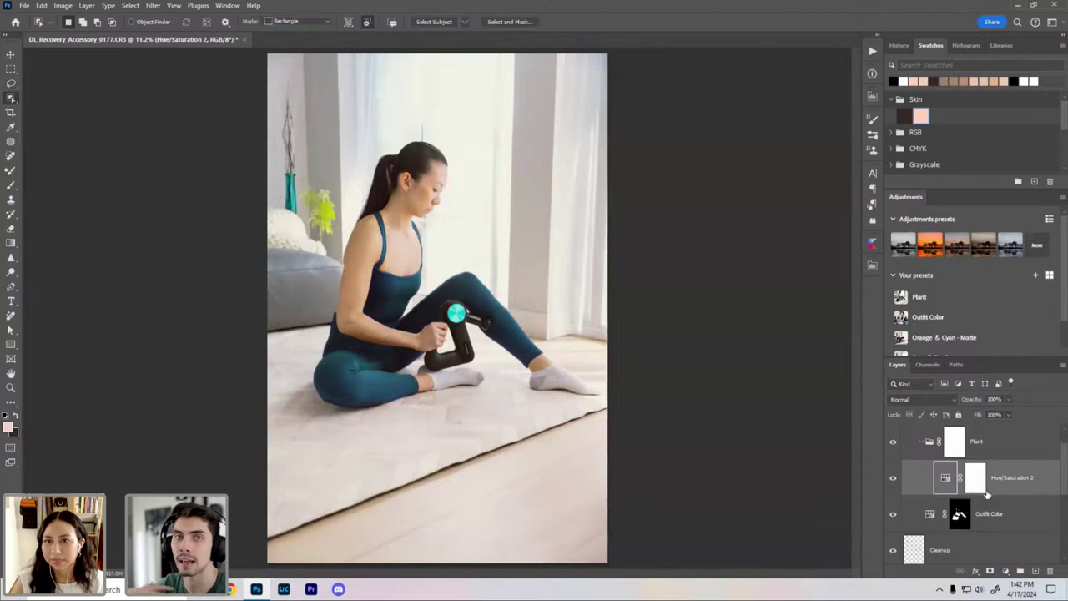
scroll(989, 492, "up", 1)
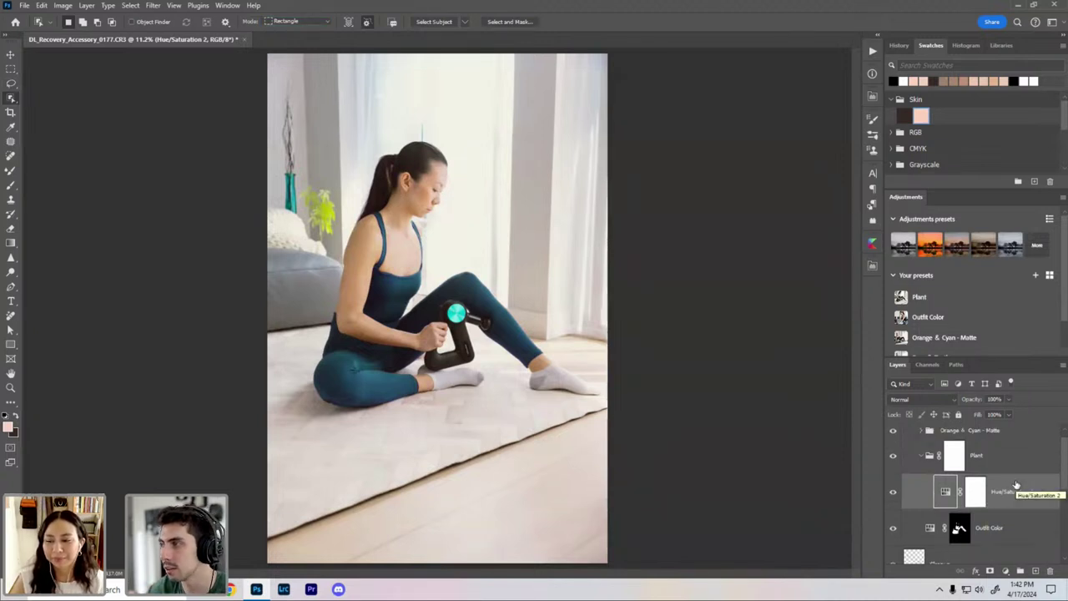
scroll(991, 488, "down", 2)
scroll(992, 484, "up", 2)
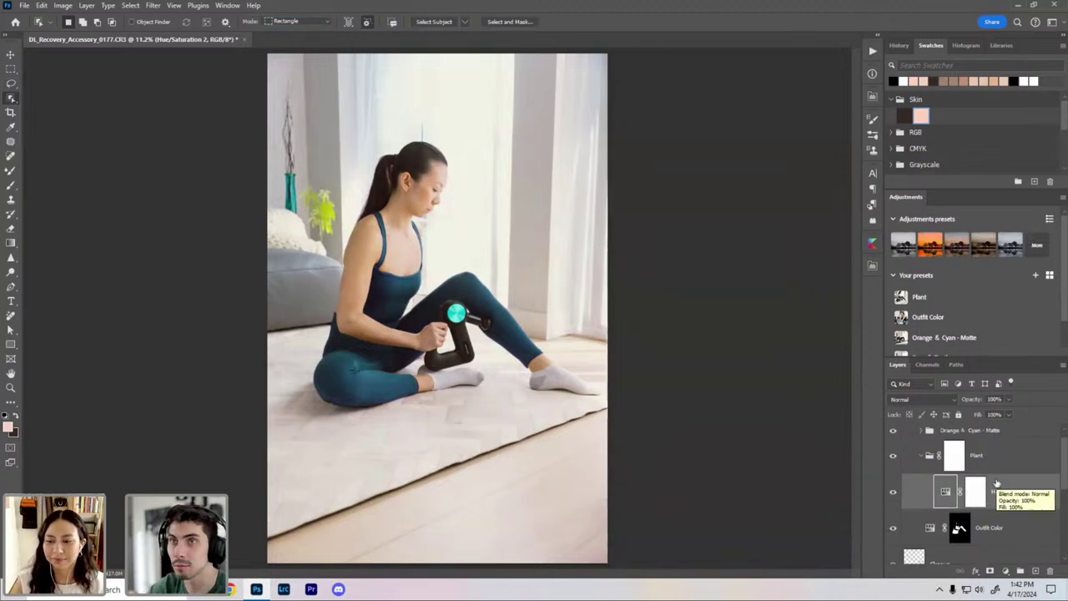
scroll(995, 488, "down", 1)
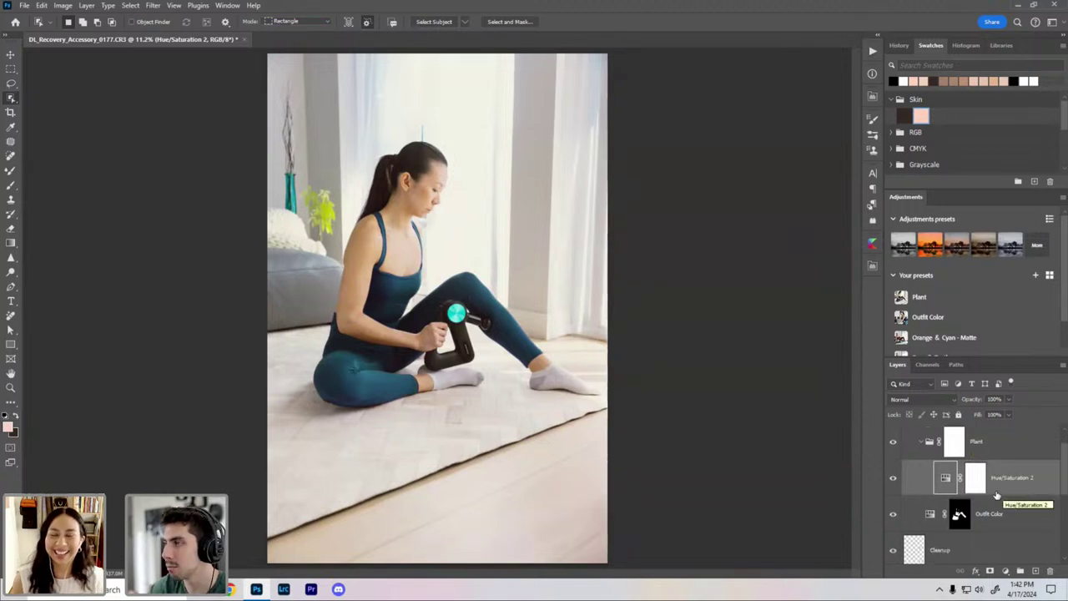
scroll(997, 492, "up", 1)
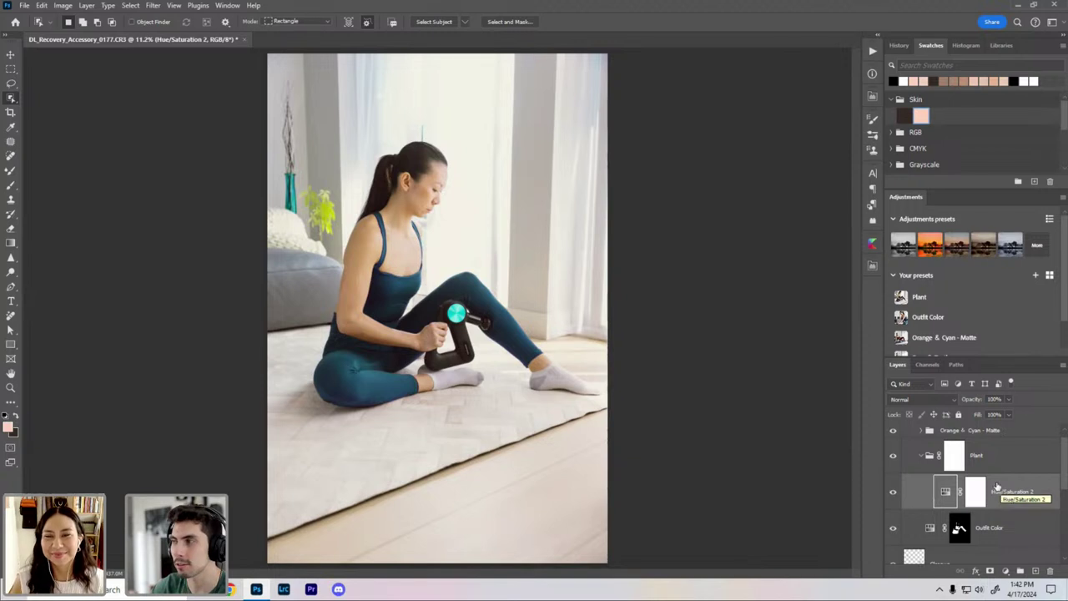
left_click(921, 456)
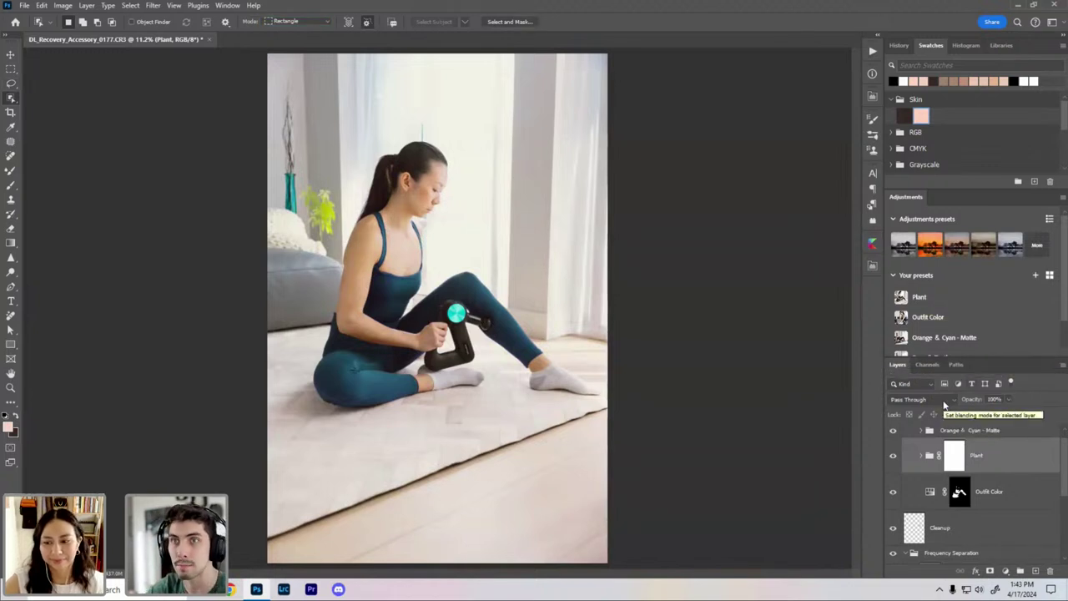
left_click(923, 455)
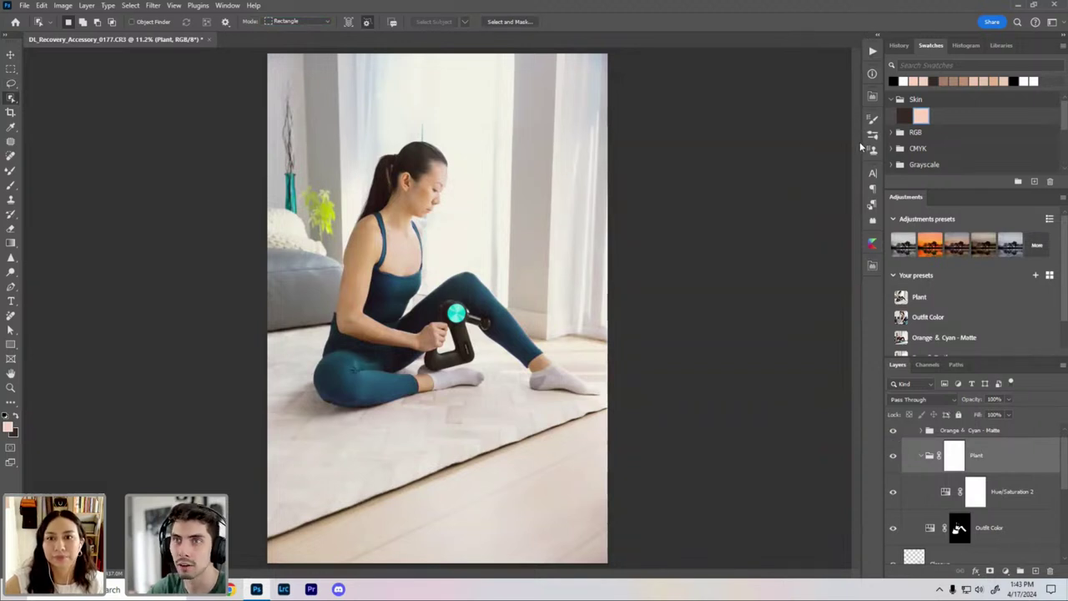
Step: Collapse the Plant group and toggle Group 1's visibility to compare the photo with and without its adjustments
scroll(973, 467, "down", 1)
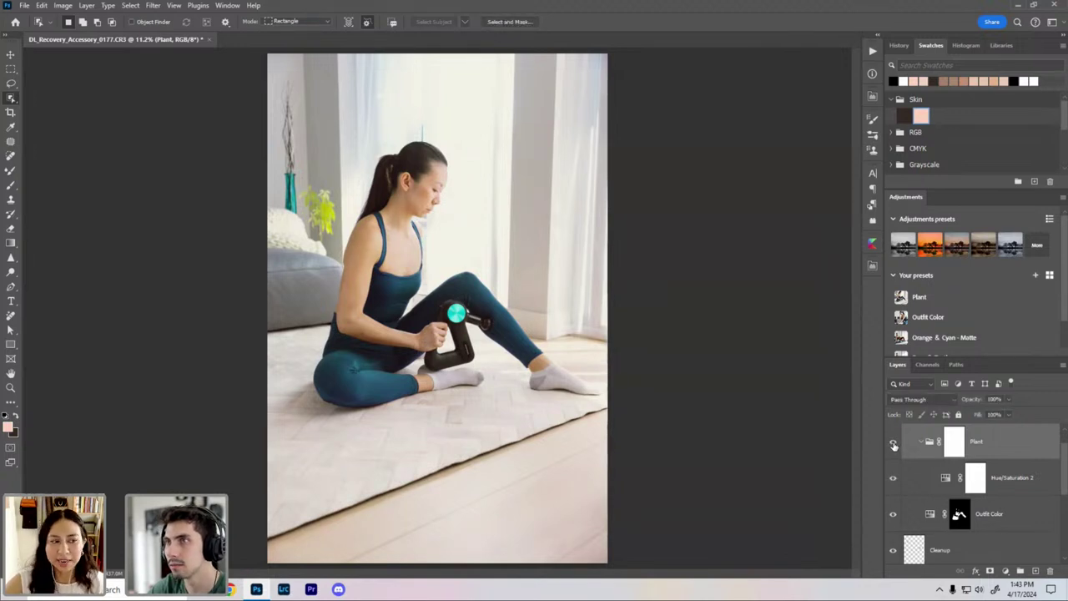
left_click(920, 442)
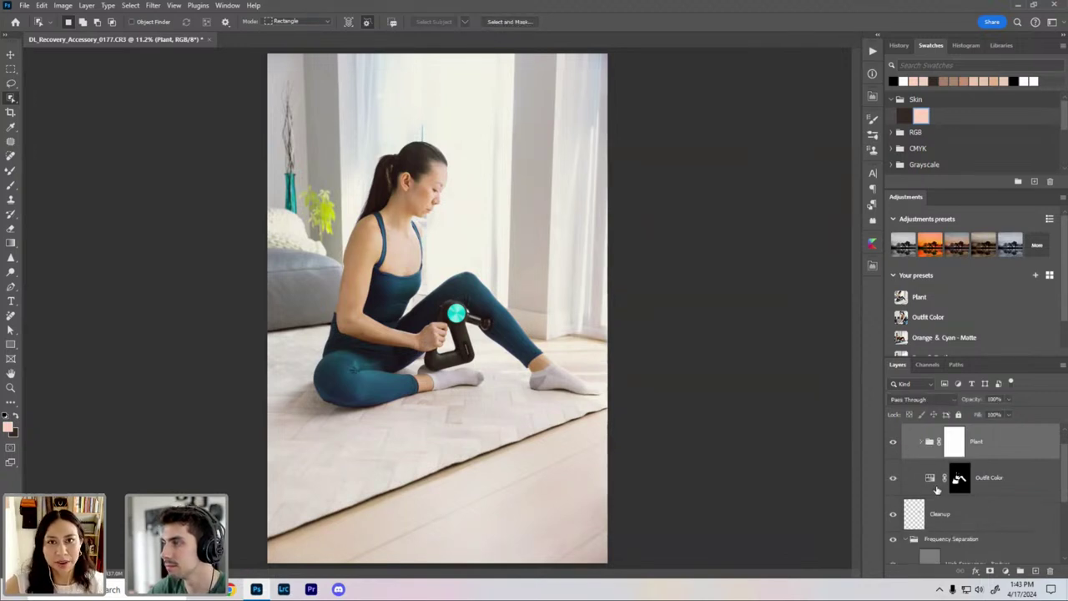
left_click(891, 431)
left_click(892, 432)
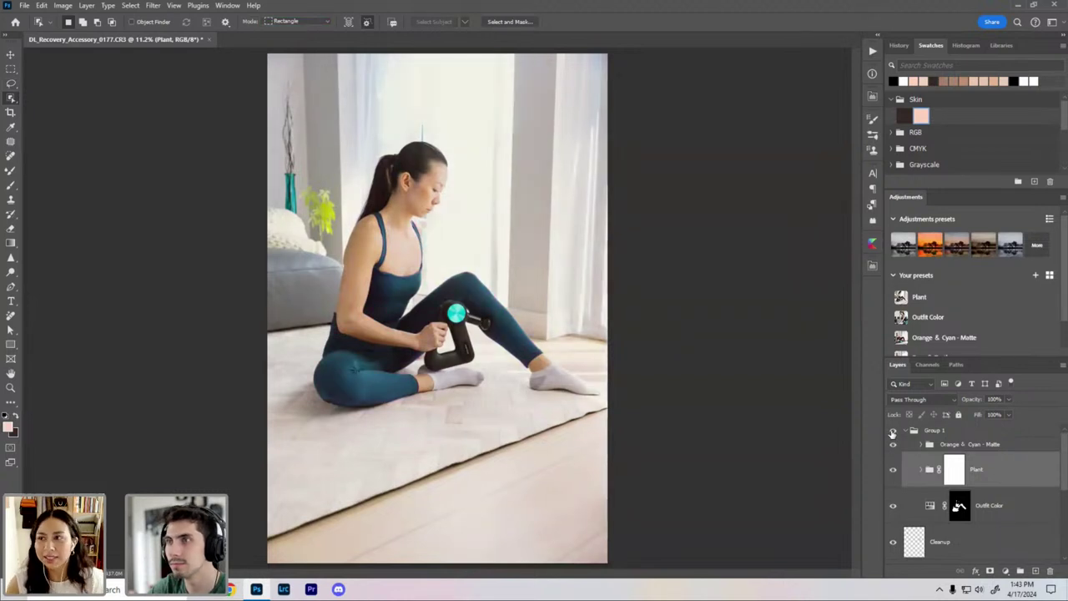
left_click(892, 431)
left_click(891, 432)
scroll(909, 467, "down", 1)
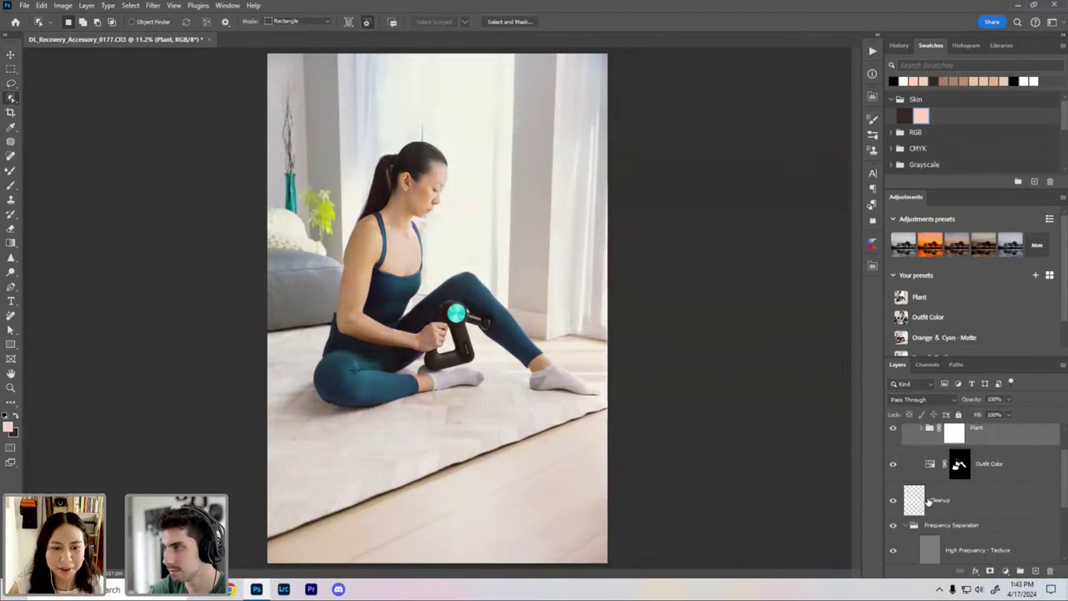
Step: On the Cleanup layer, lasso the rug's front edge and all the exposed wood floor below it
left_click(921, 499)
key("l")
key("ctrl+minus")
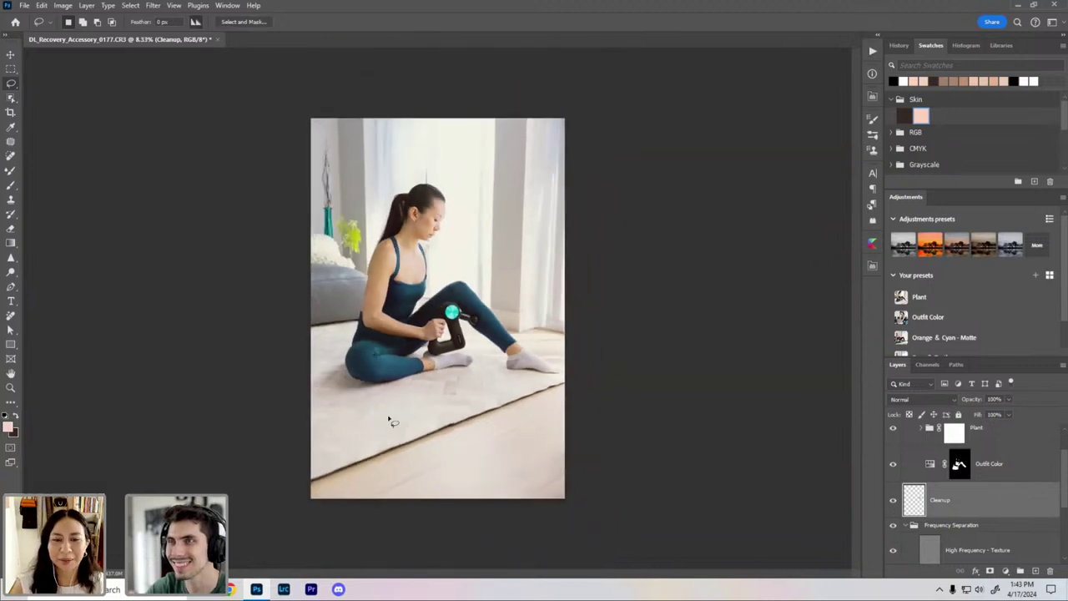
mouse_move(320, 466)
left_mouse_down()
mouse_move(292, 486)
mouse_move(293, 508)
mouse_move(581, 541)
mouse_move(590, 500)
mouse_move(569, 381)
mouse_move(504, 401)
left_mouse_up()
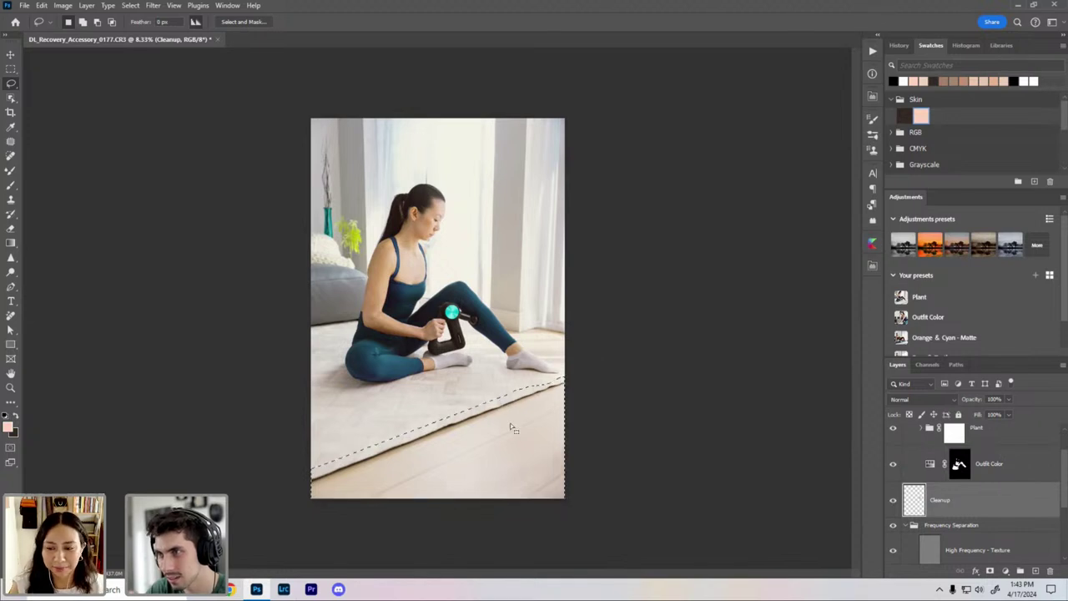
Step: Run Generative Fill on the selection with the prompt "extend the rug out to the edge of the frame covering the floor"
right_click(429, 455)
left_click(450, 356)
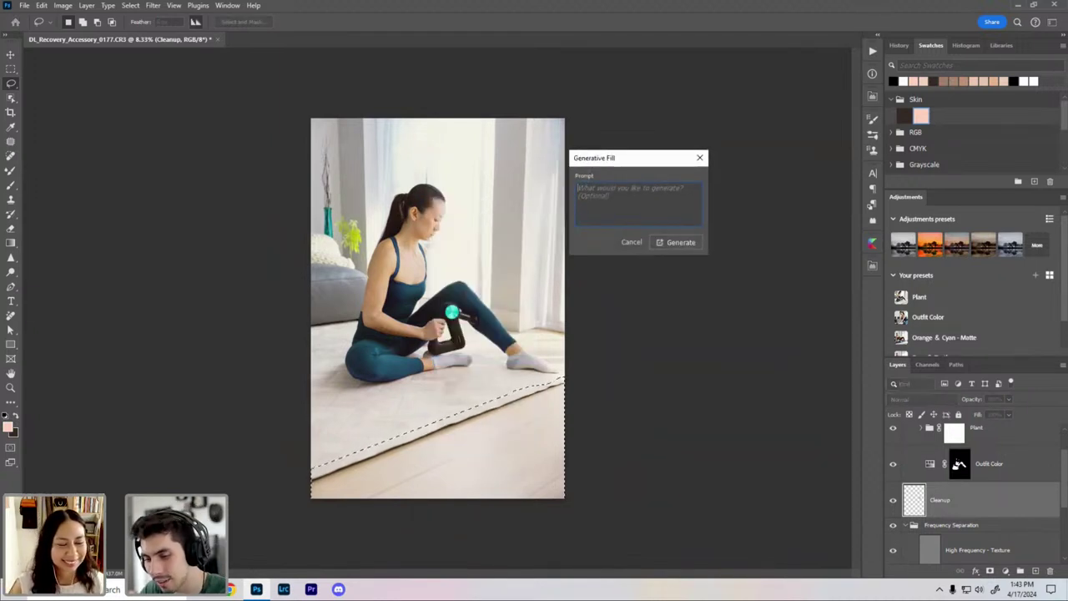
type("extend")
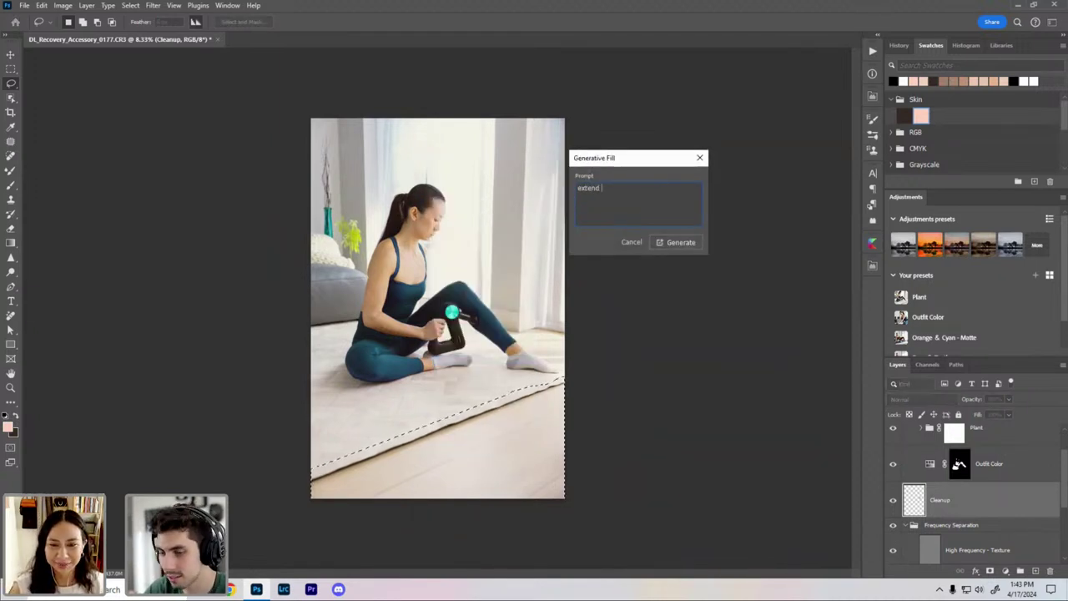
type(" the rug out to the edge of the frame cove")
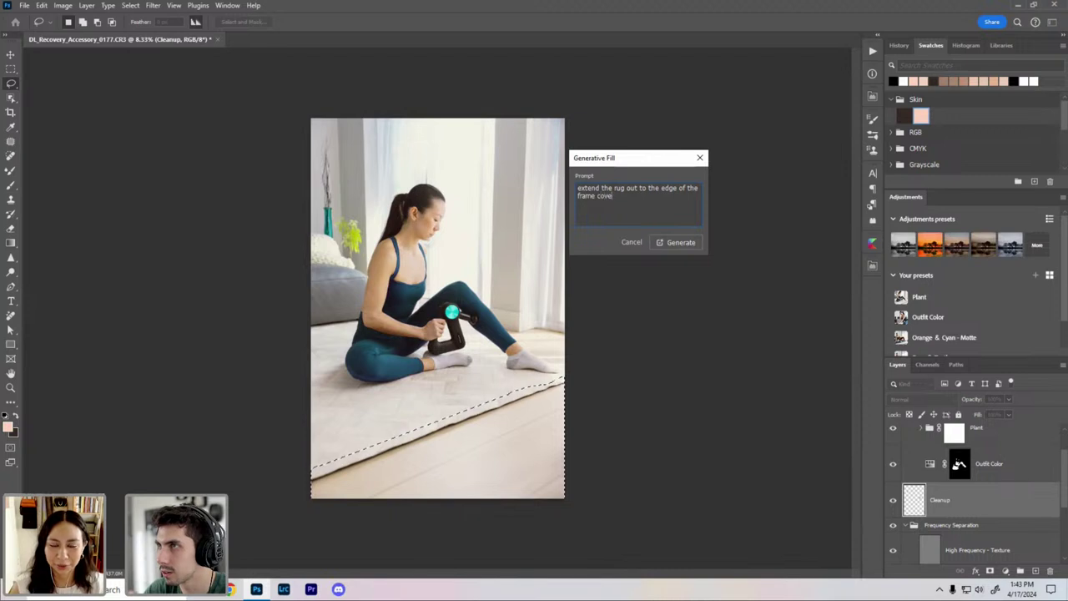
type("ring the fl")
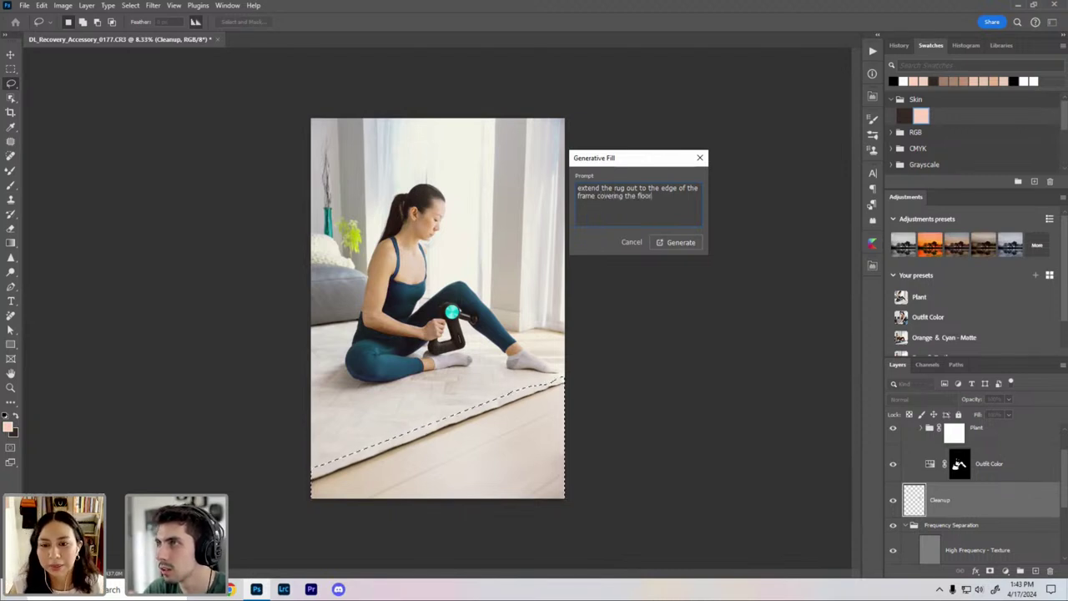
type("oor")
left_click(675, 243)
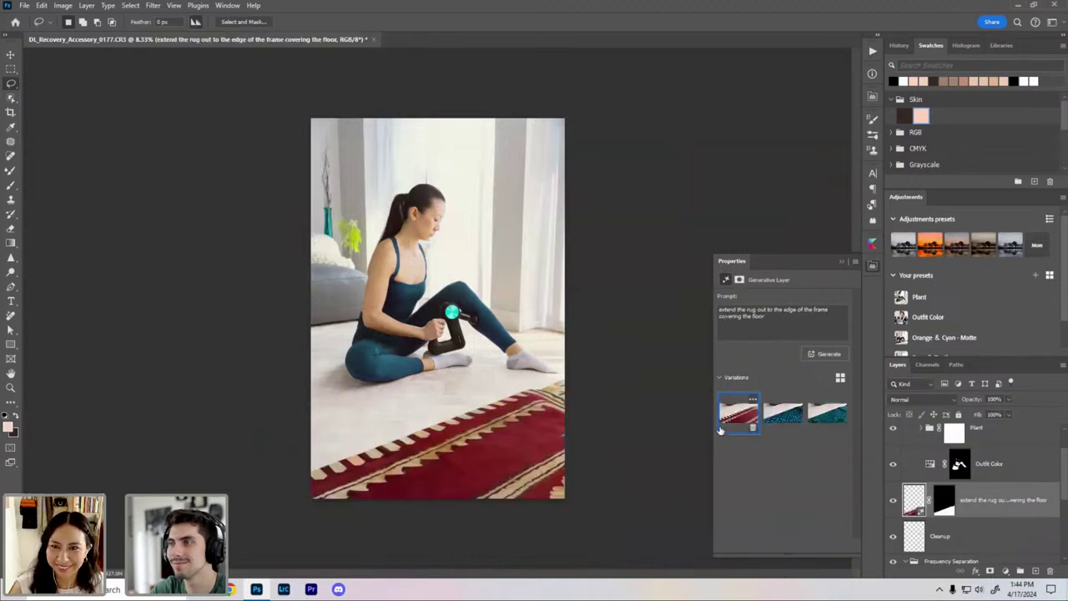
Step: Preview the second and third rug variations, clear the generative layer's prompt and generate new variations without one
left_click(783, 412)
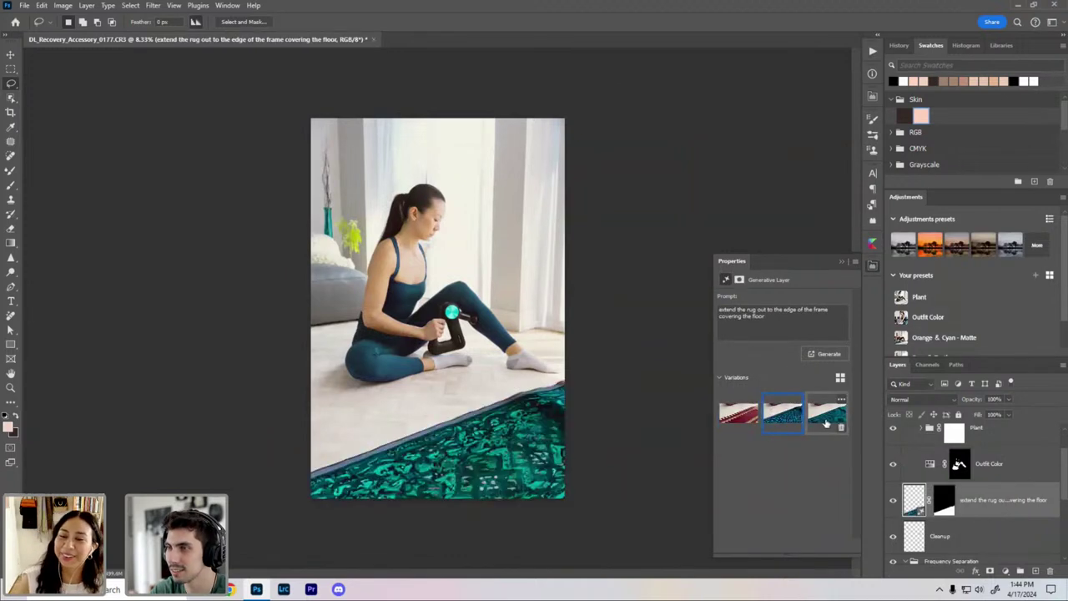
left_click(824, 419)
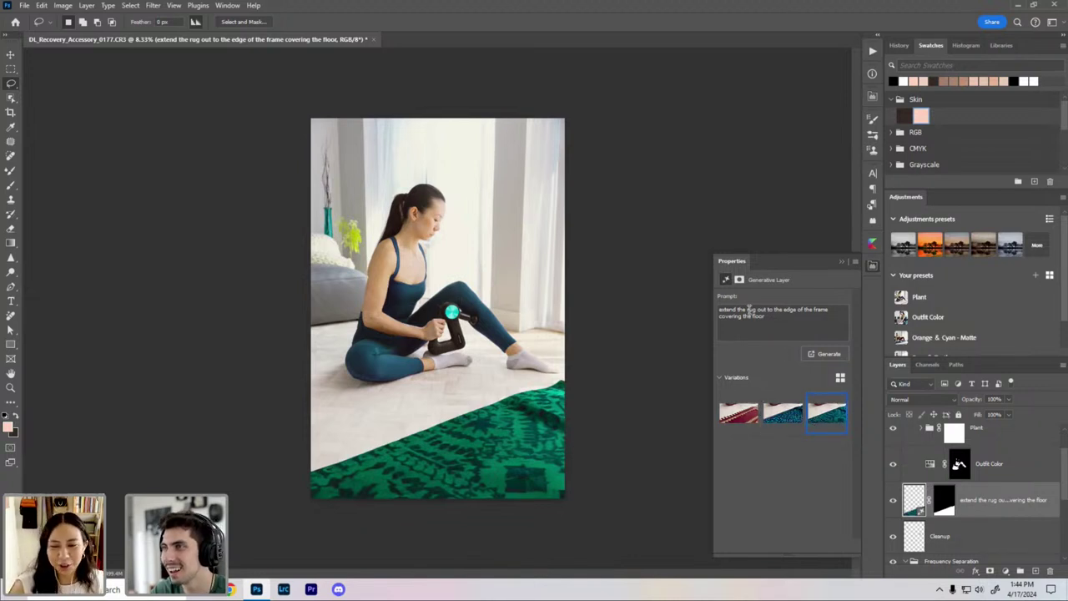
left_click(746, 310)
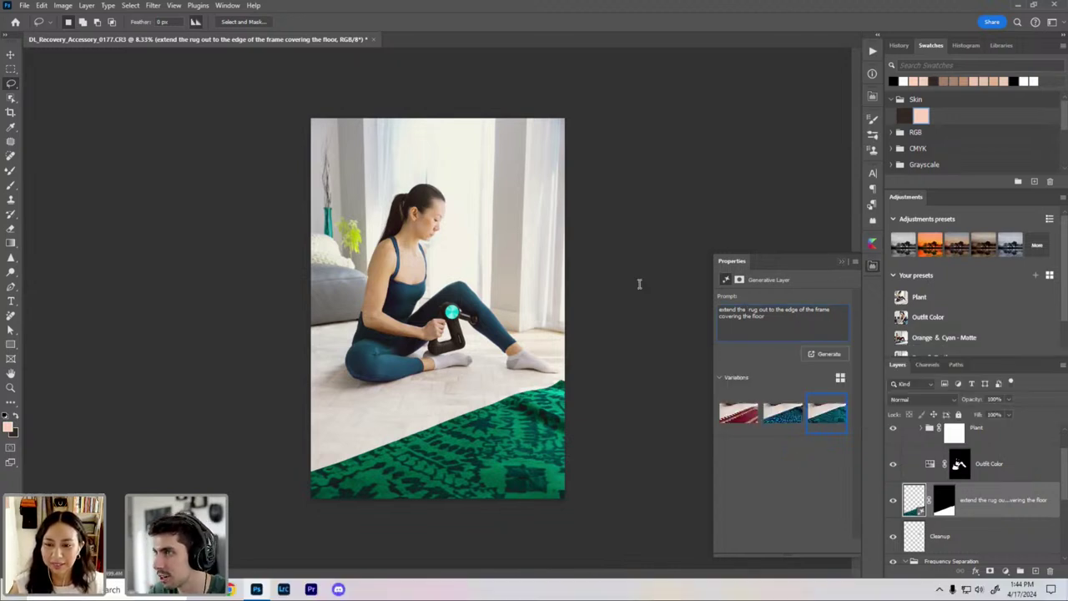
key("ctrl+a")
key("BackSpace")
left_click(828, 354)
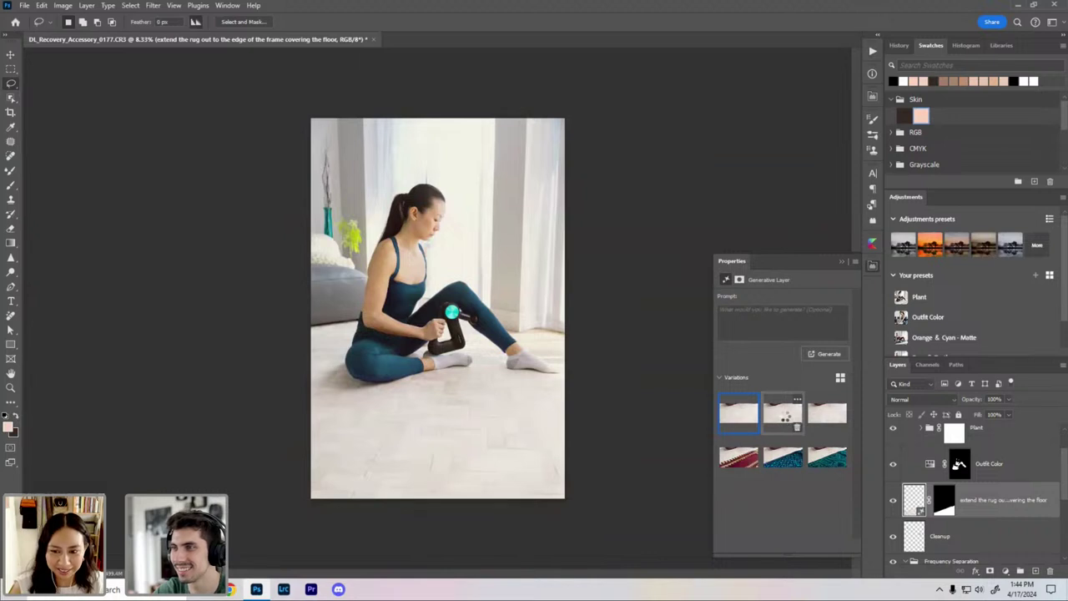
Step: Compare the three newly generated floor variations and keep the first one
left_click(786, 417)
left_click(825, 421)
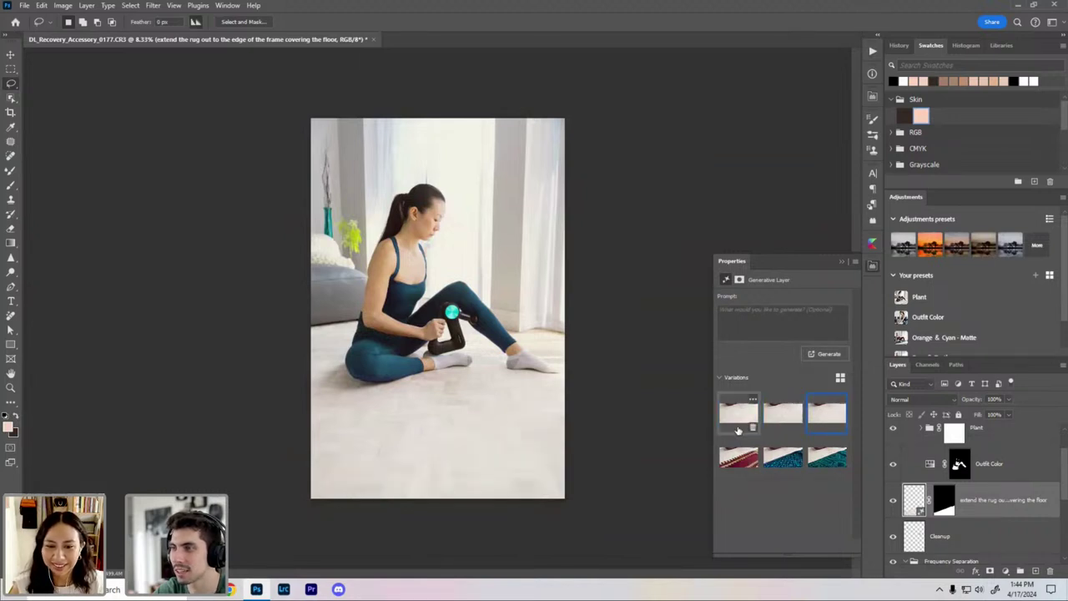
left_click(737, 419)
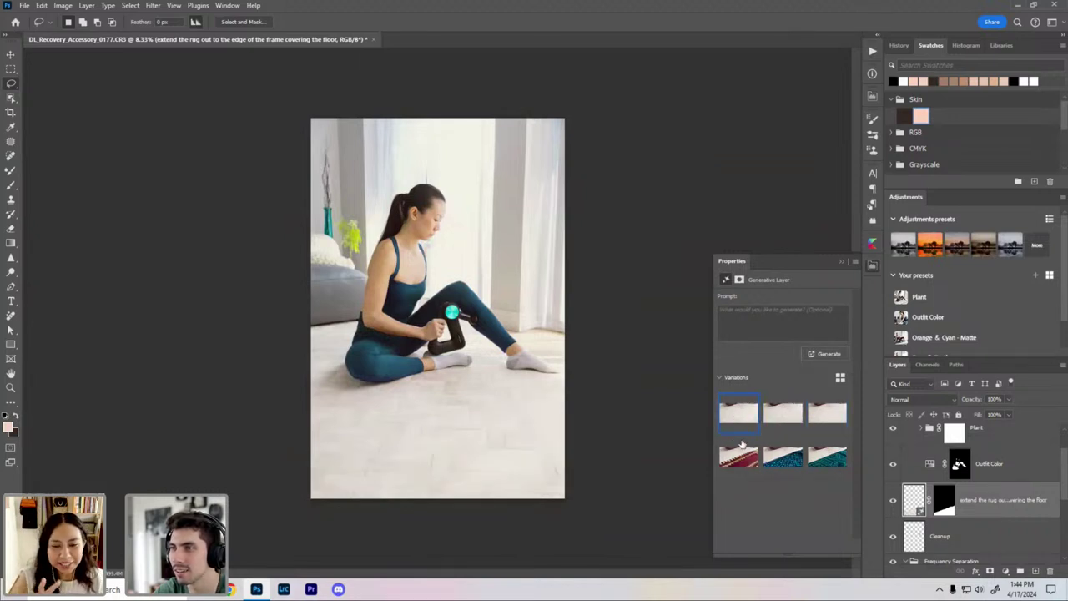
Step: Examine the generated rug pattern up close around the feet, along the blend with the original rug and toward the frame edges
key("ctrl+plus")
key("ctrl+plus")
key("ctrl+plus")
left_click_drag(486, 477, 460, 234)
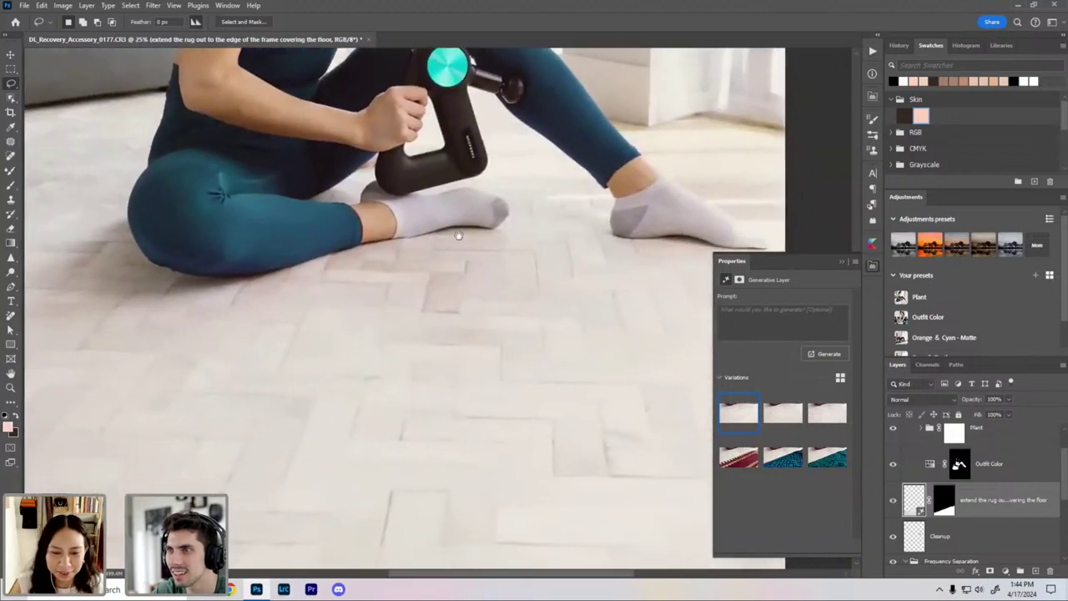
left_click_drag(523, 414, 466, 275)
scroll(475, 277, "up", 3)
left_click_drag(464, 339, 435, 350)
left_click_drag(271, 367, 401, 315)
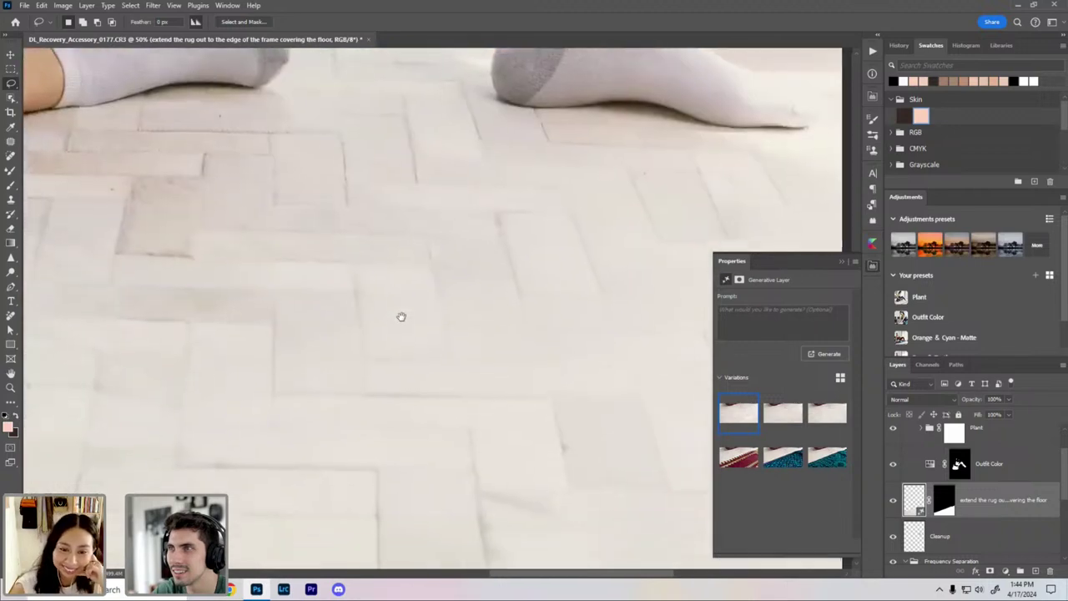
left_click_drag(166, 318, 500, 242)
left_click_drag(268, 430, 331, 261)
scroll(331, 261, "down", 6)
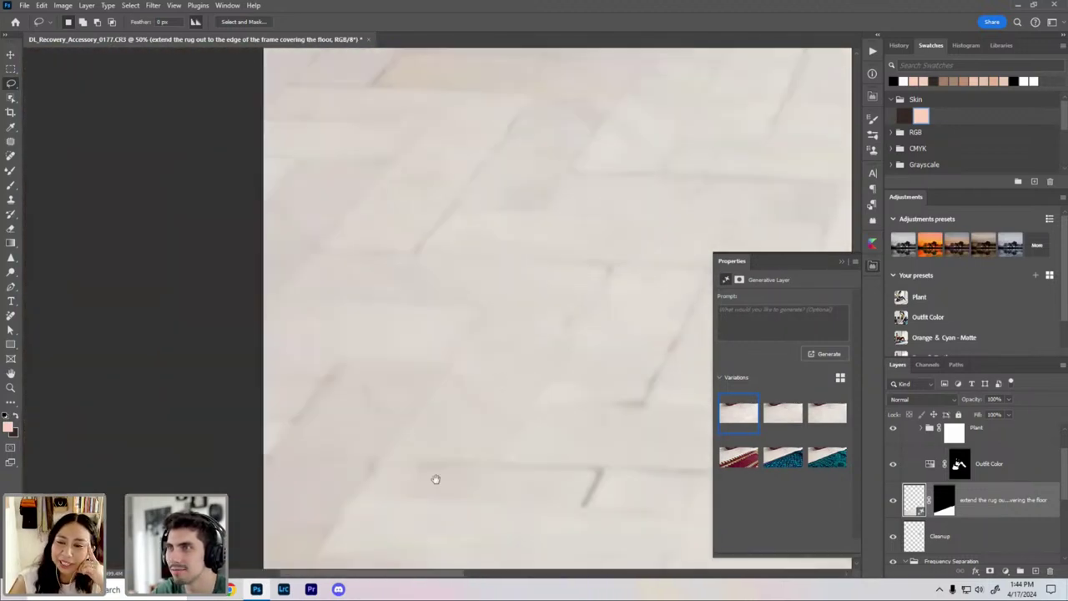
scroll(372, 427, "down", 4)
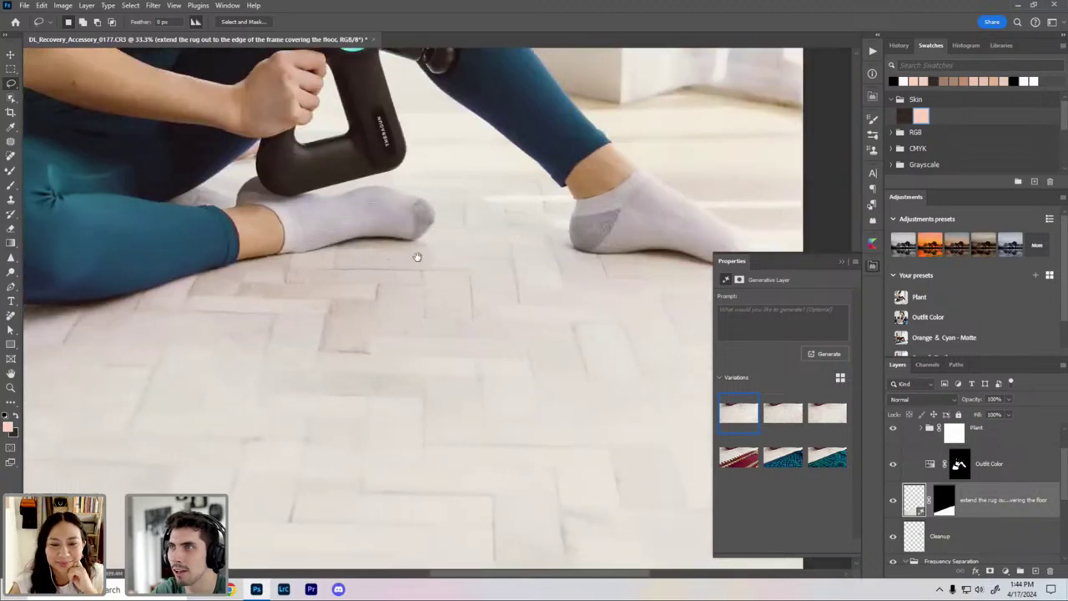
left_click_drag(417, 257, 695, 374)
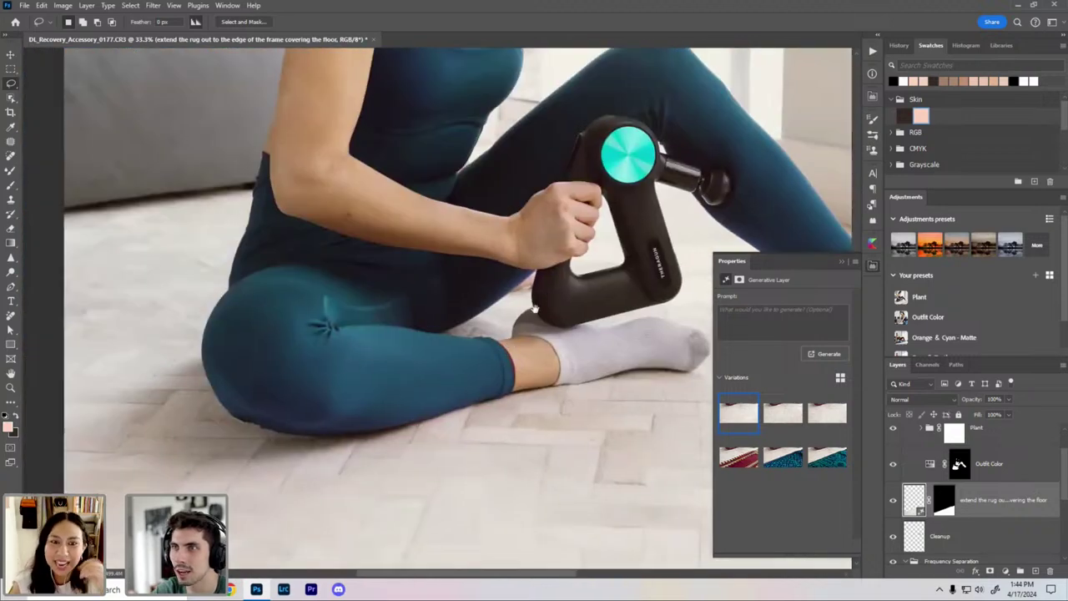
left_click_drag(167, 242, 479, 259)
left_click_drag(551, 395, 195, 190)
left_click_drag(670, 531, 448, 365)
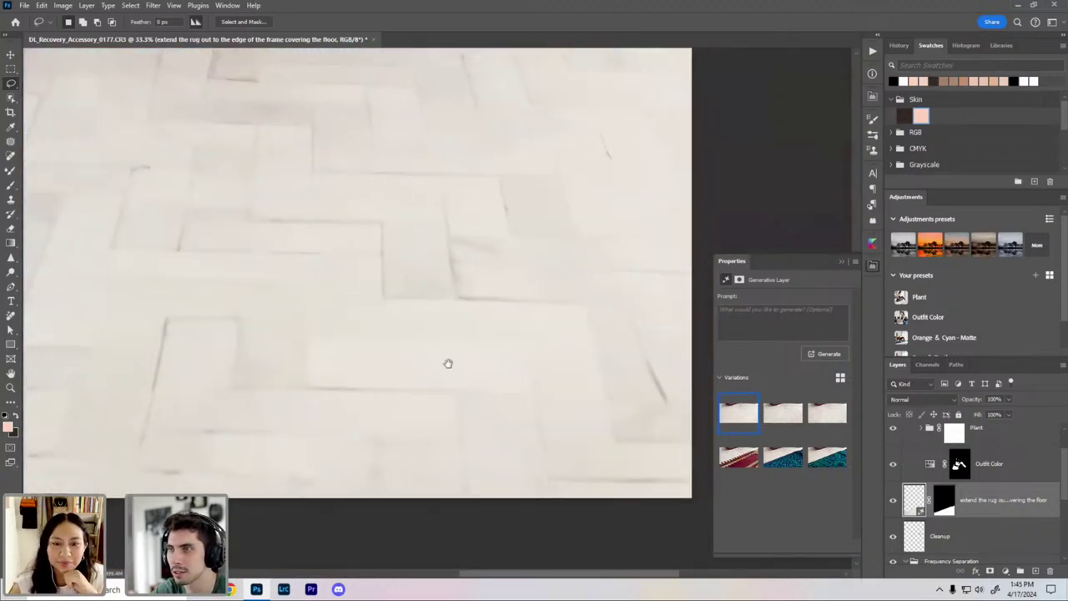
left_click(841, 261)
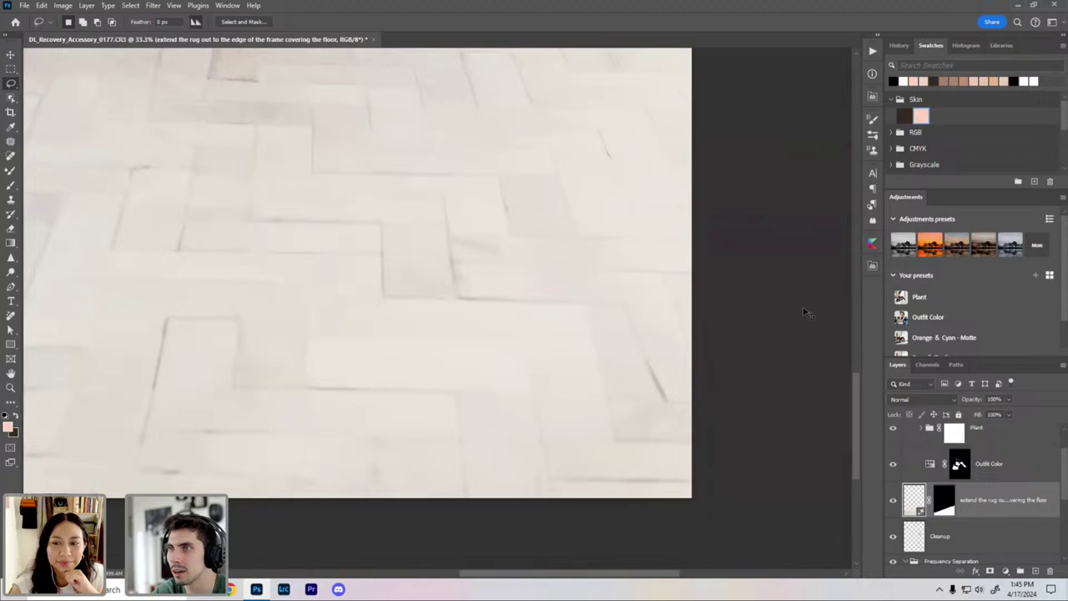
scroll(470, 267, "down", 3)
scroll(470, 376, "down", 2)
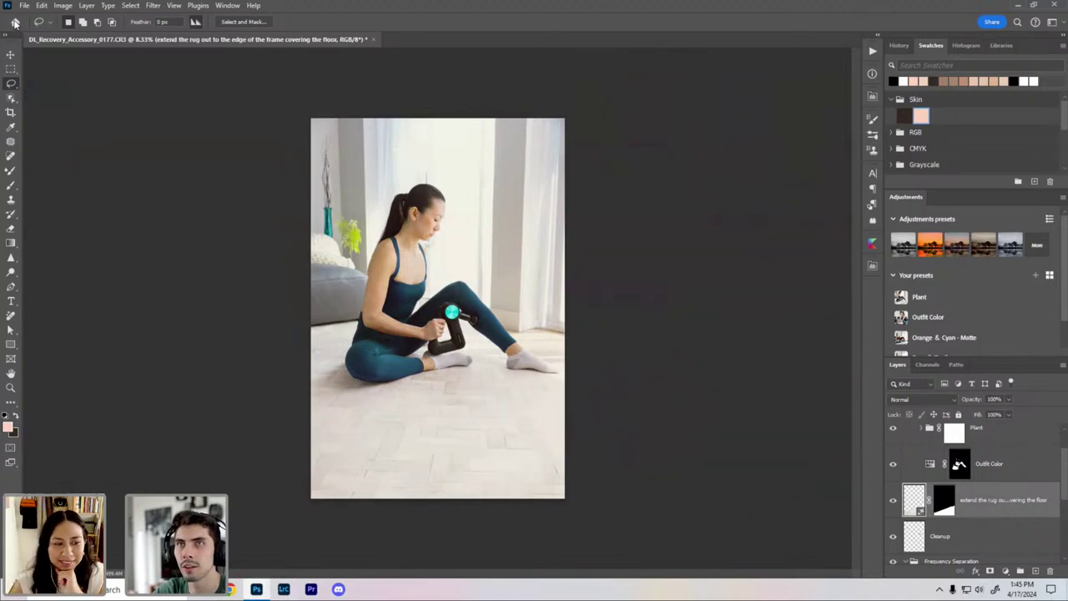
Step: Open the recent file DL_Recovery_Accessory_0037.psd and expand its Retouching group
left_click(14, 22)
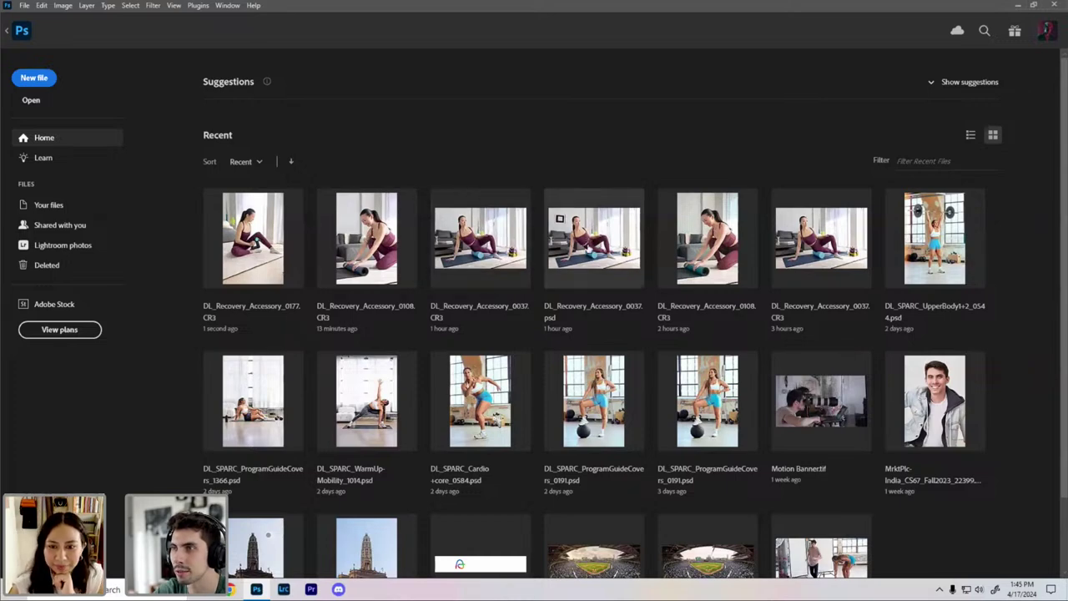
left_click(589, 248)
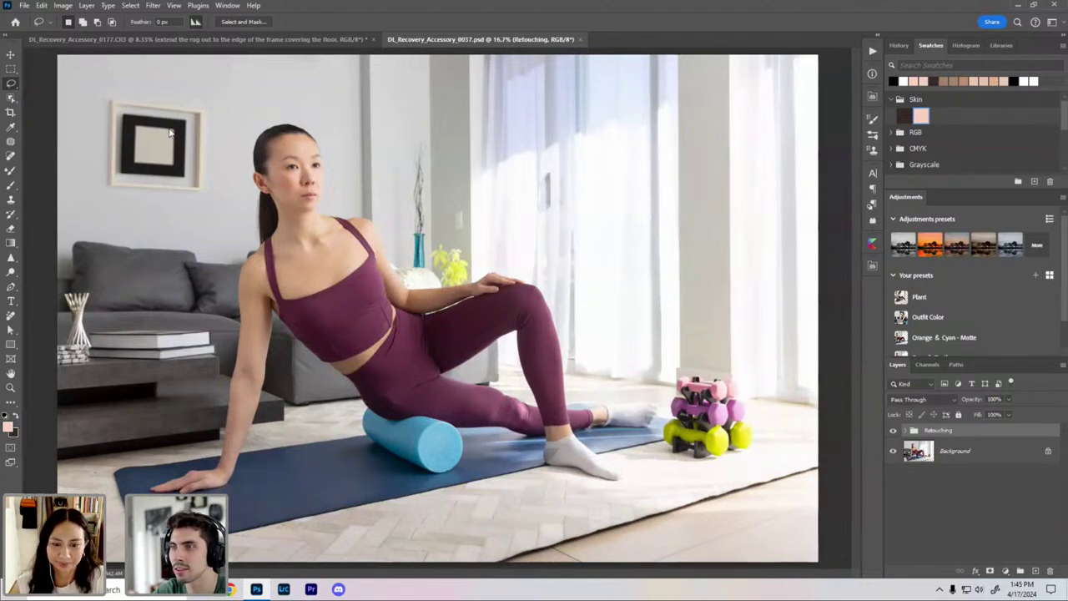
left_click(907, 430)
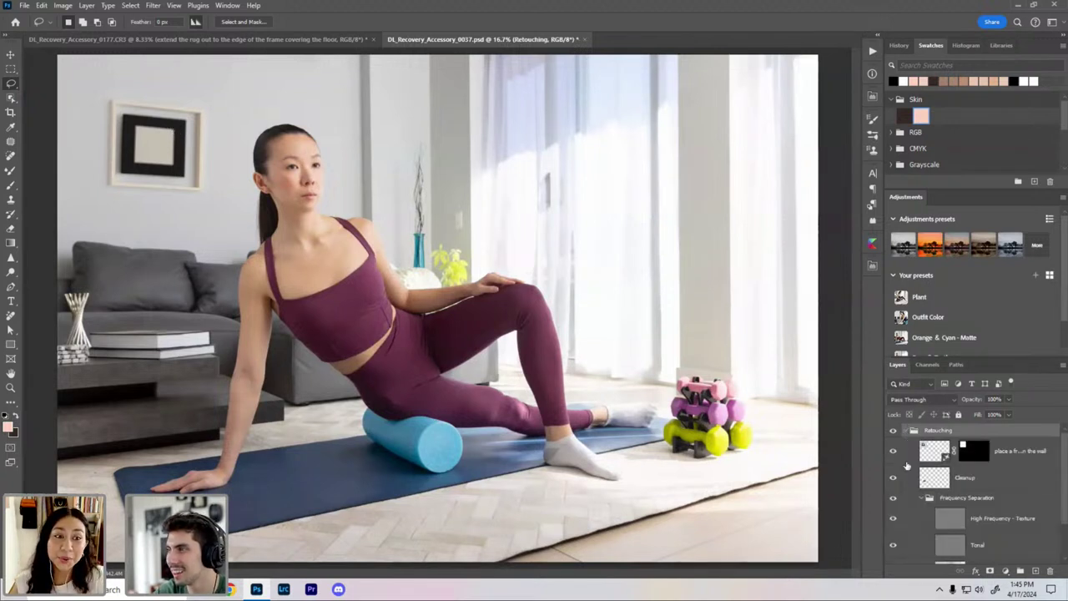
Step: Toggle the generated wall-art layer's visibility to compare the room with and without the picture frame, leaving it visible
left_click(892, 456)
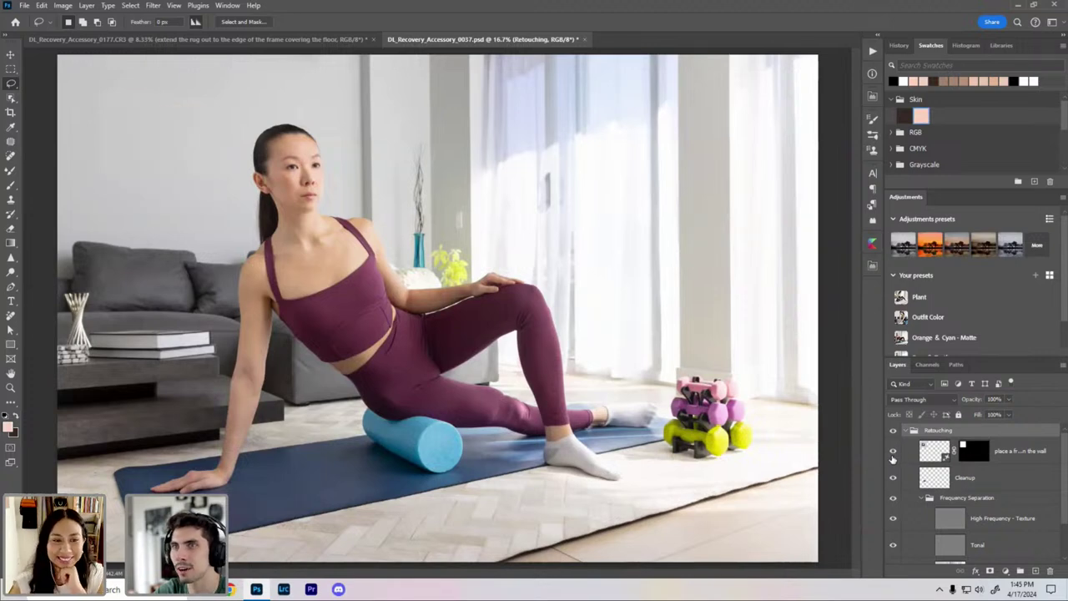
left_click(893, 456)
left_click(893, 455)
key("ctrl+minus")
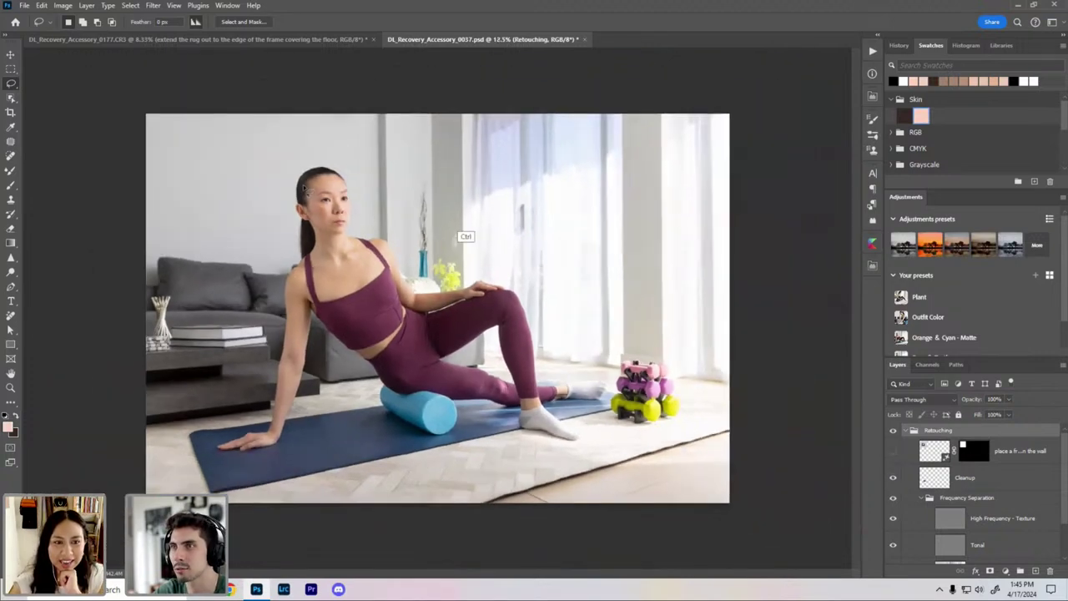
key("ctrl+plus")
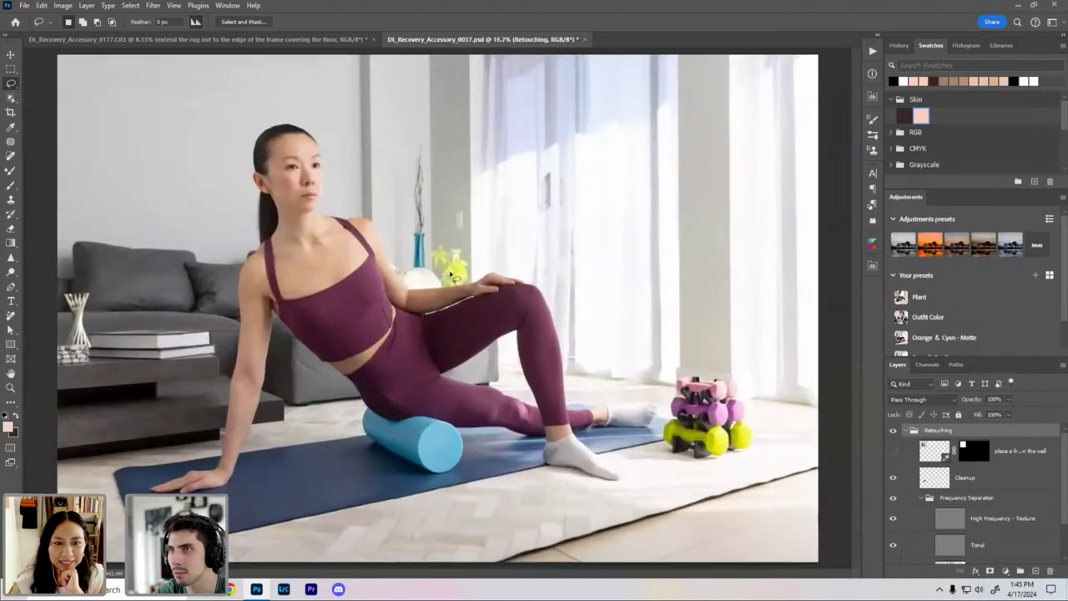
left_click(892, 450)
Step: Compare the generated framed-art variations on the wall and keep the black inner frame inside the pale outer frame
left_click(943, 455)
left_click(872, 265)
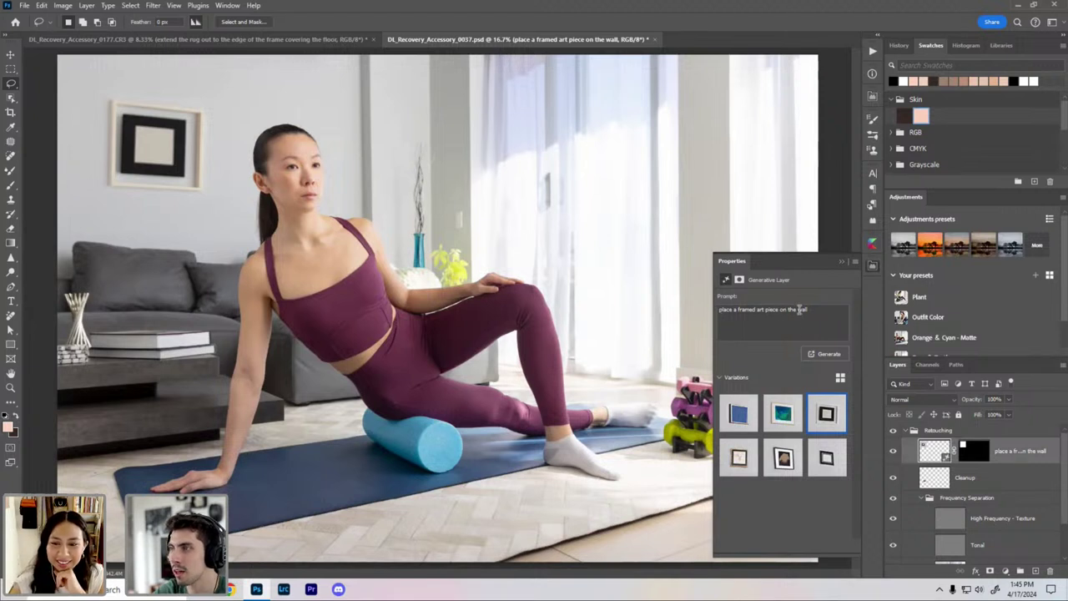
left_click(739, 464)
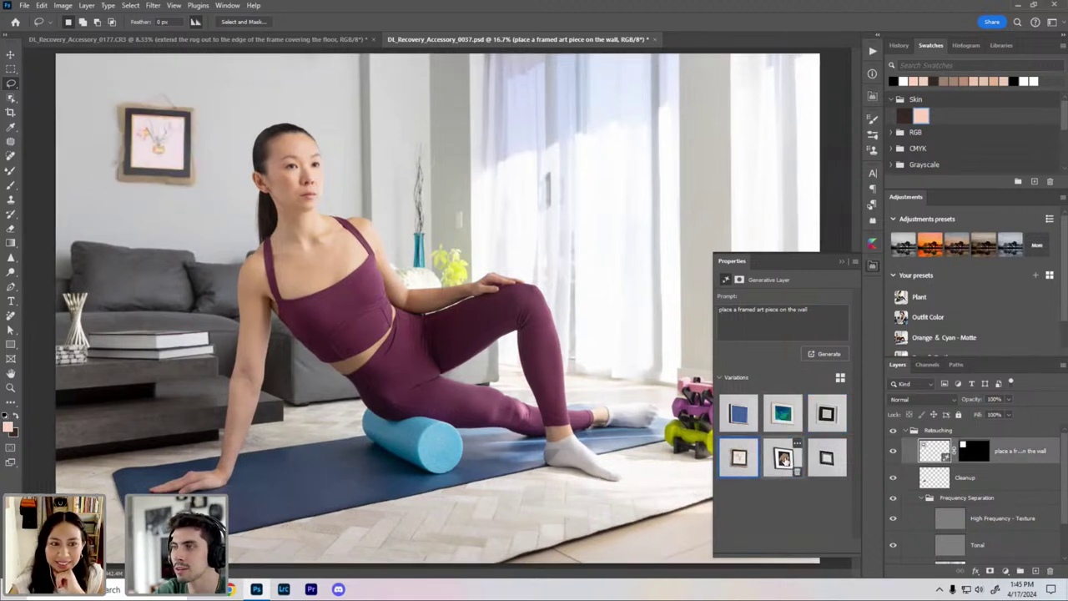
left_click(788, 463)
left_click(824, 464)
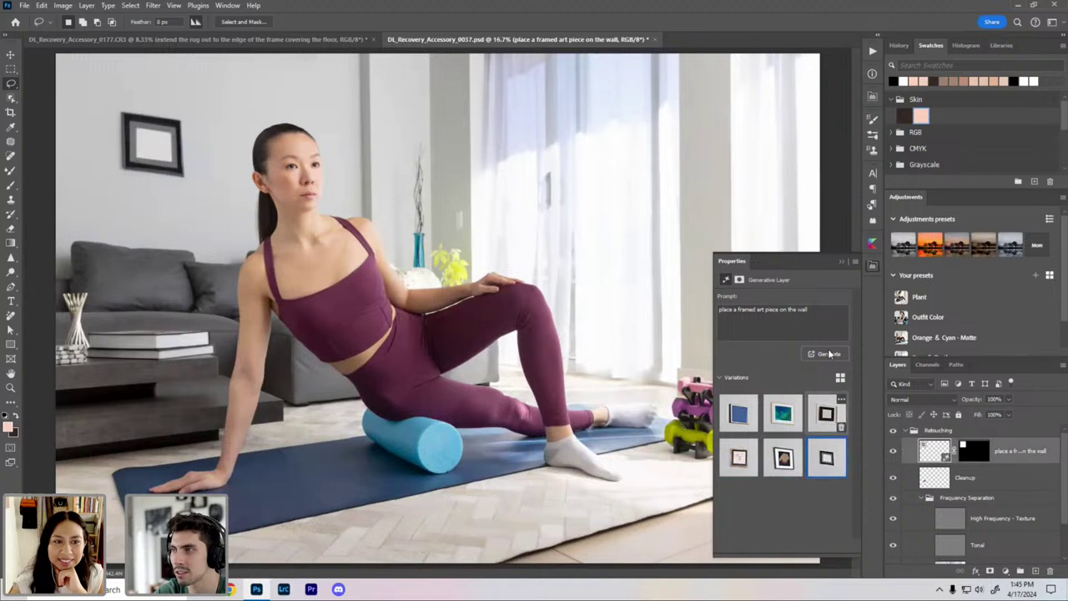
left_click(739, 414)
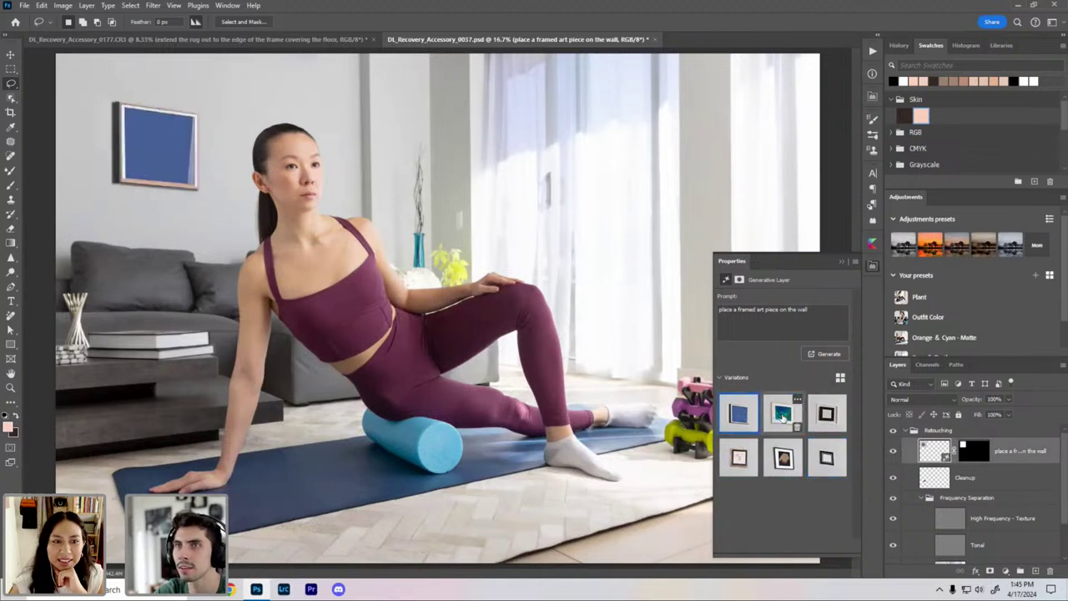
left_click(788, 414)
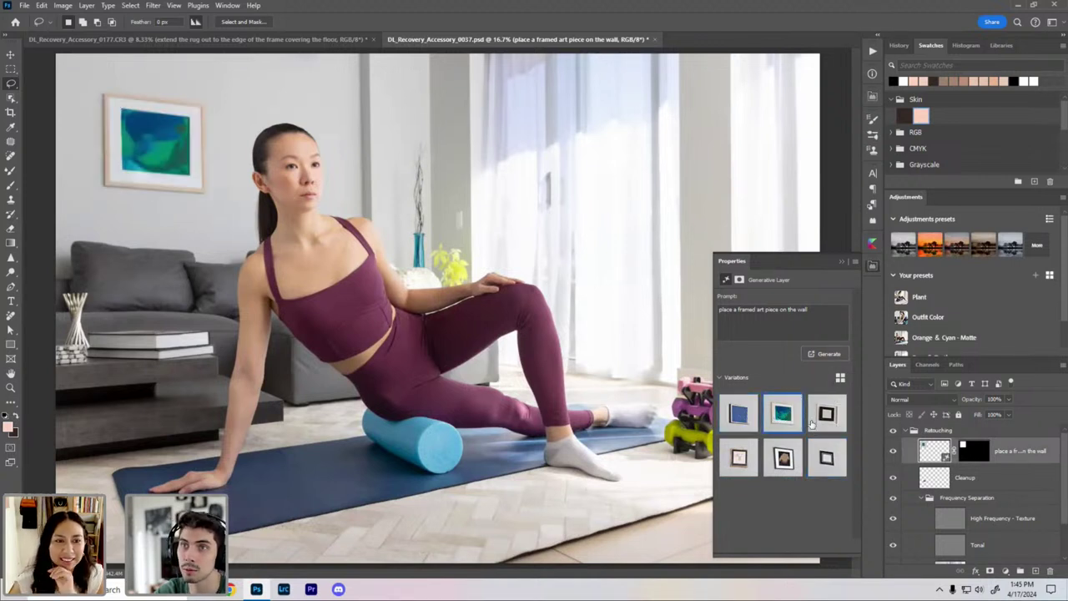
left_click(821, 420)
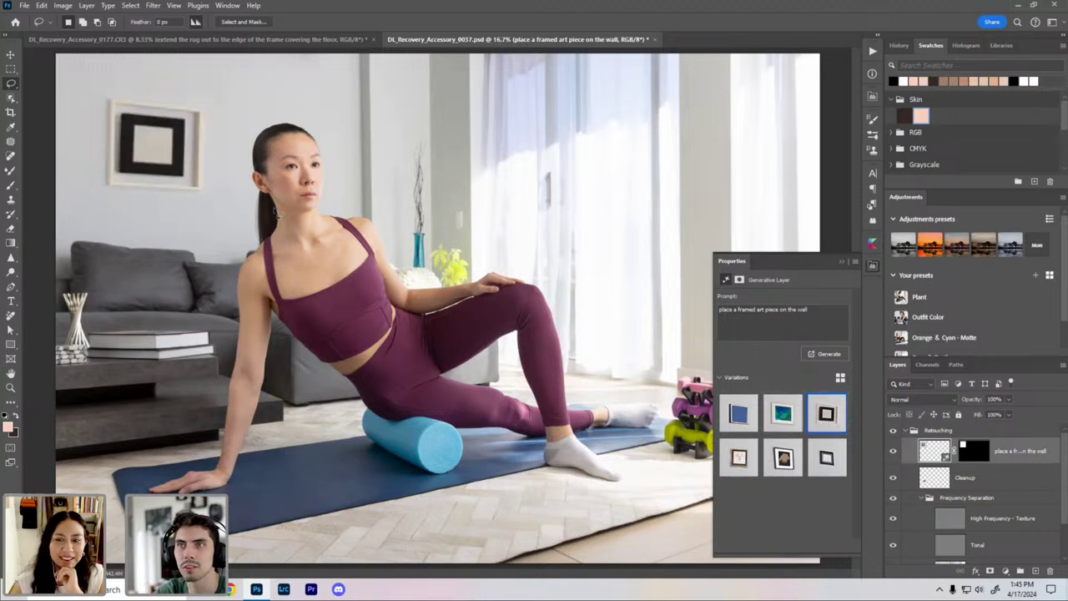
Step: Examine the generated wall frame up close and within the whole room
scroll(231, 130, "up", 1)
scroll(231, 129, "up", 2)
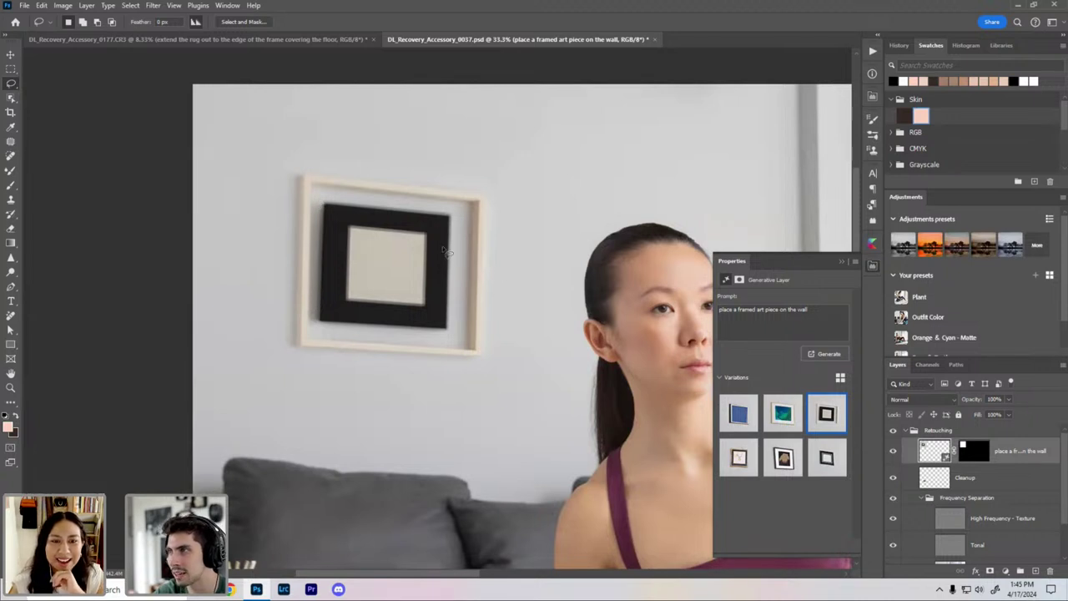
left_click(841, 262)
key("ctrl+minus")
key("ctrl+minus")
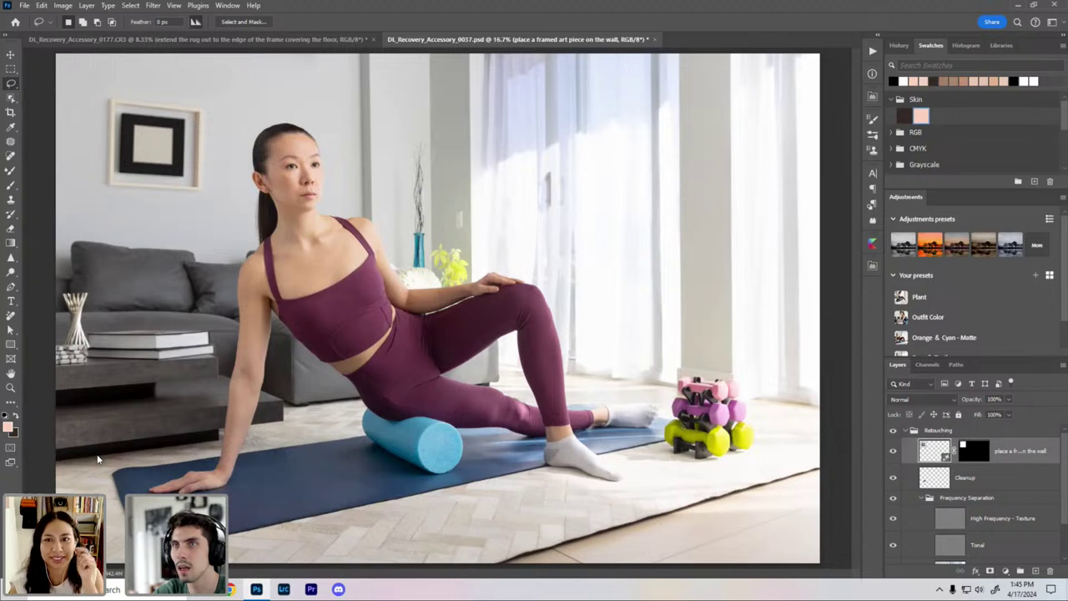
key("ctrl+plus")
key("ctrl+plus")
left_click_drag(209, 162, 403, 315)
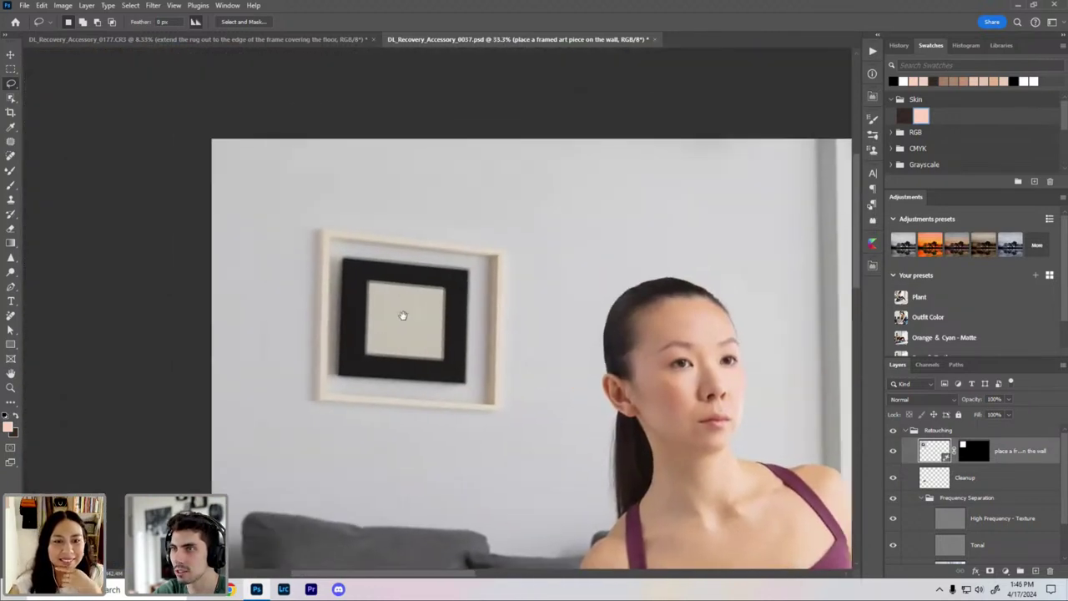
key("ctrl+minus")
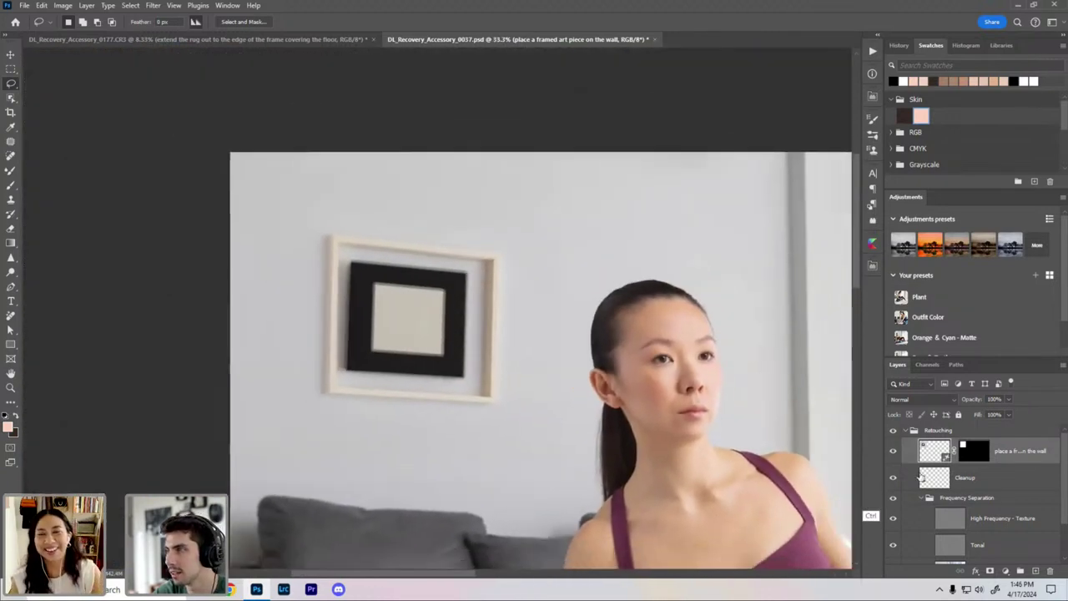
key("ctrl+minus")
Step: Duplicate the collapsed Retouching group and merge the copy into a single layer
left_click(906, 430)
key("ctrl+j")
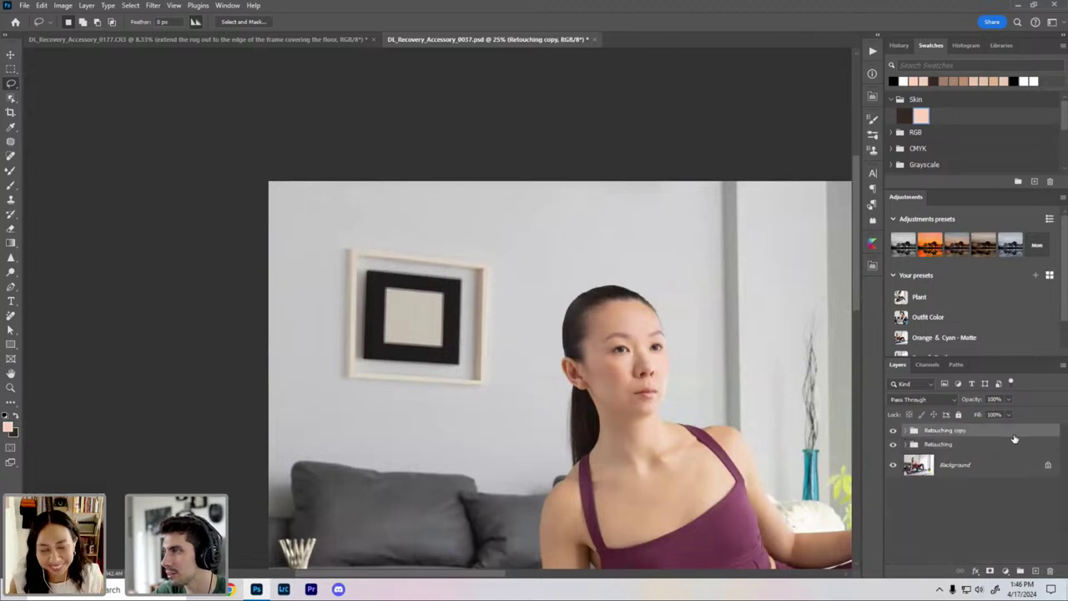
right_click(1015, 437)
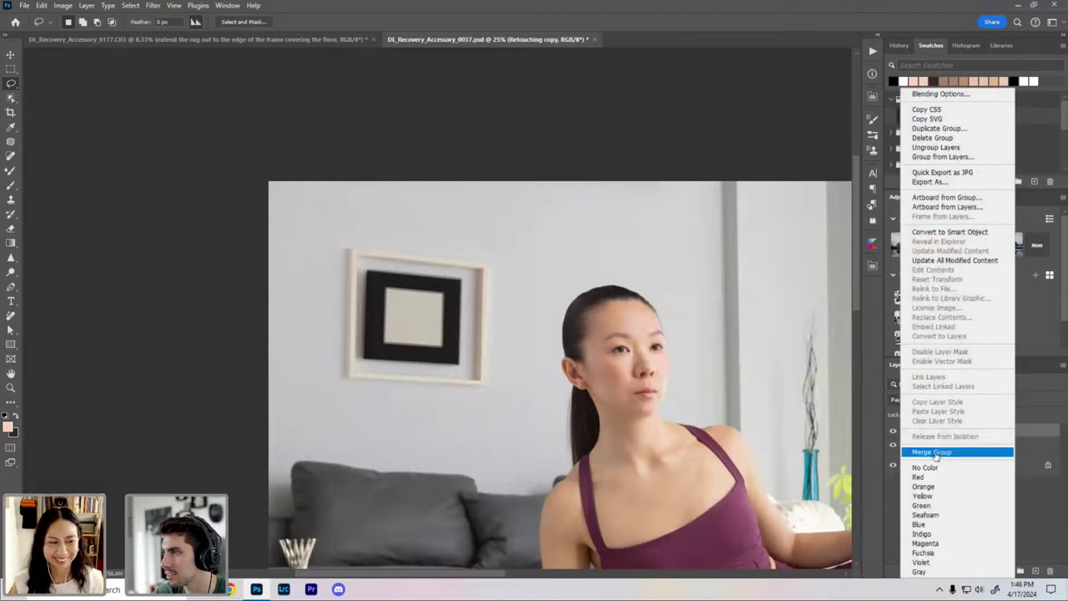
left_click(958, 451)
Step: Scale the merged copy down to about 14.5% and place it over the wall frame
key("ctrl+t")
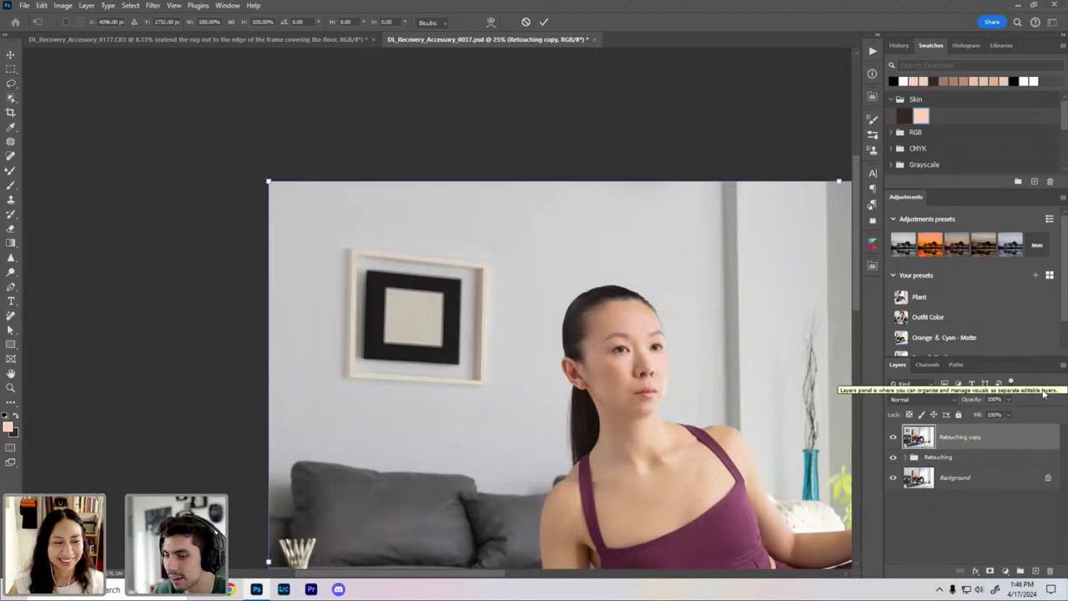
key("ctrl+0")
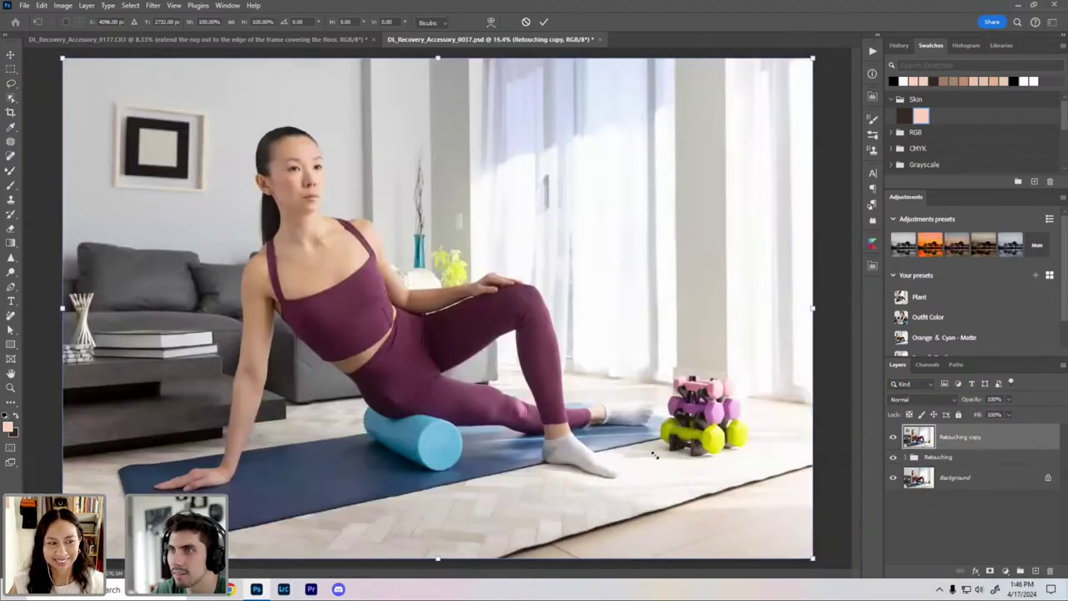
left_click_drag(814, 558, 199, 162)
key("ctrl+0")
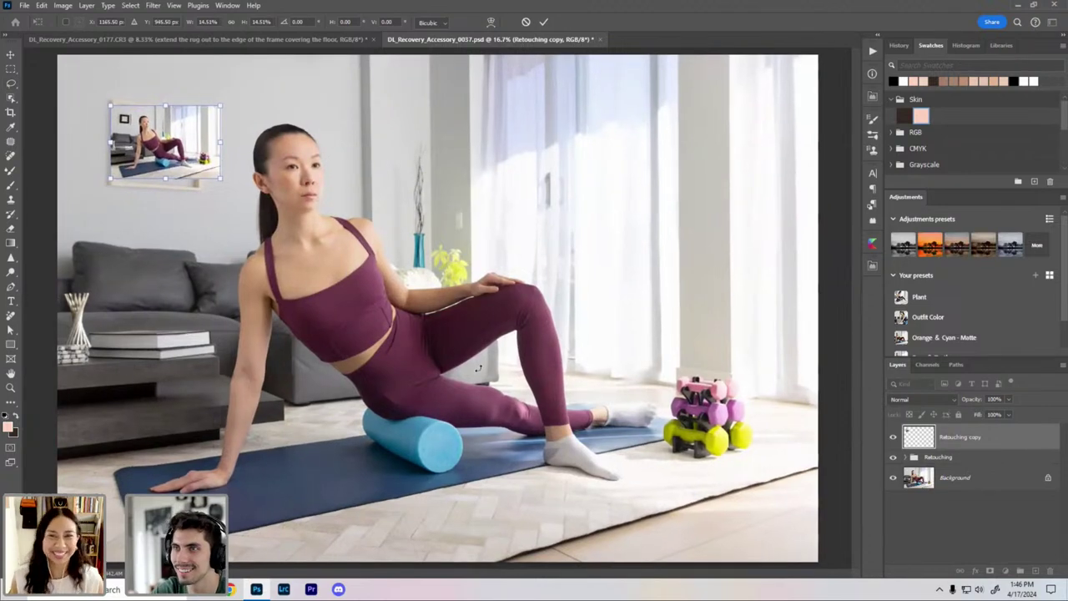
Step: Switch the transform to Distort and move the small picture's upper corners onto the black inner frame
key("ctrl+plus")
left_click_drag(154, 88, 491, 336)
key("ctrl+plus")
key("ctrl+plus")
left_click_drag(340, 344, 487, 396)
key("ctrl+plus")
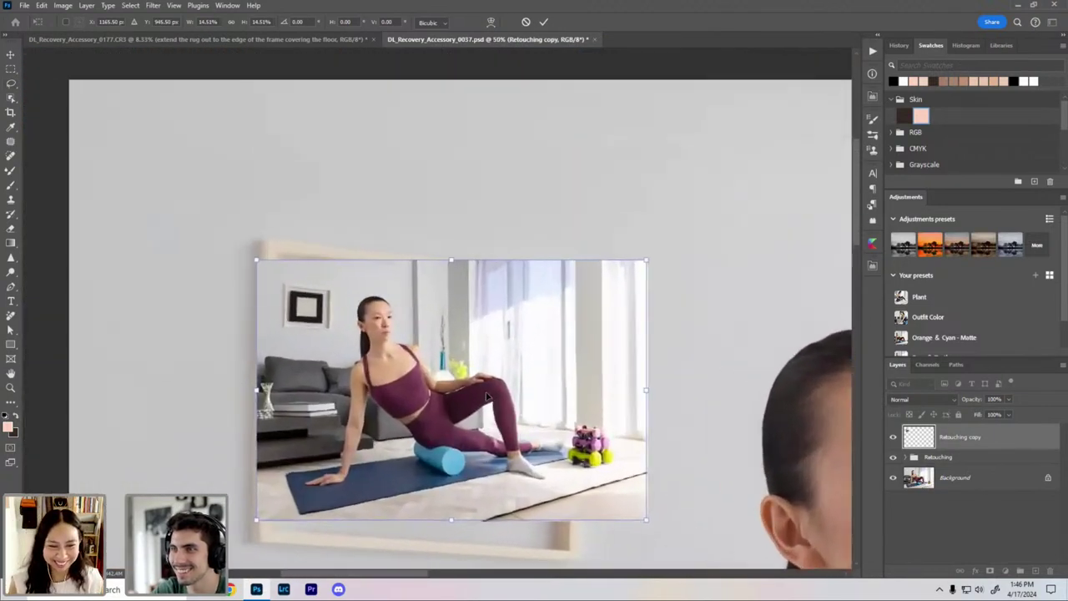
key("ctrl+equal")
right_click(487, 392)
left_click(534, 198)
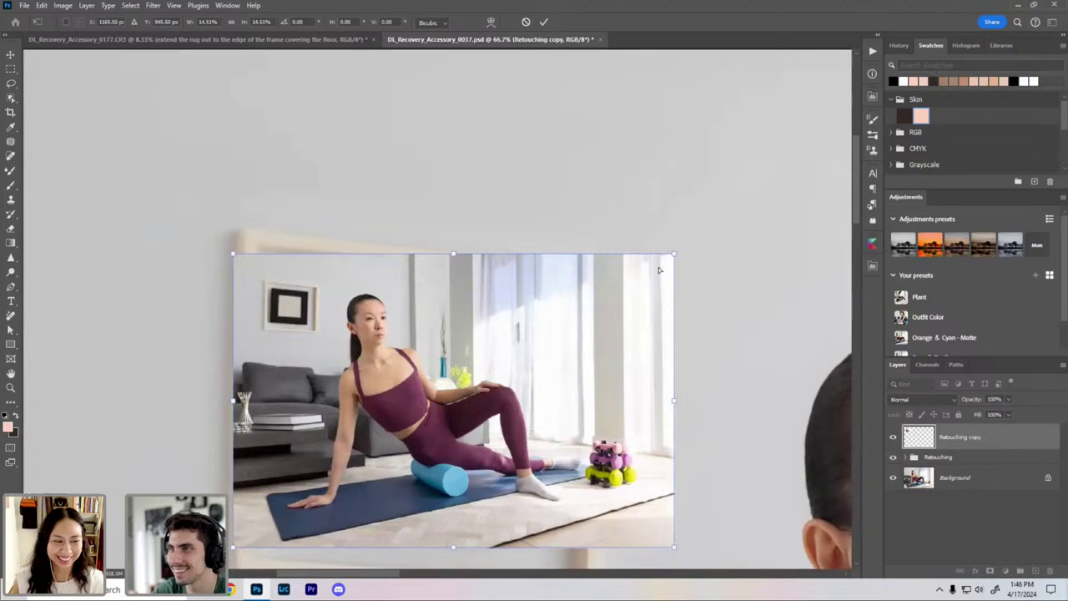
left_click_drag(659, 269, 521, 326)
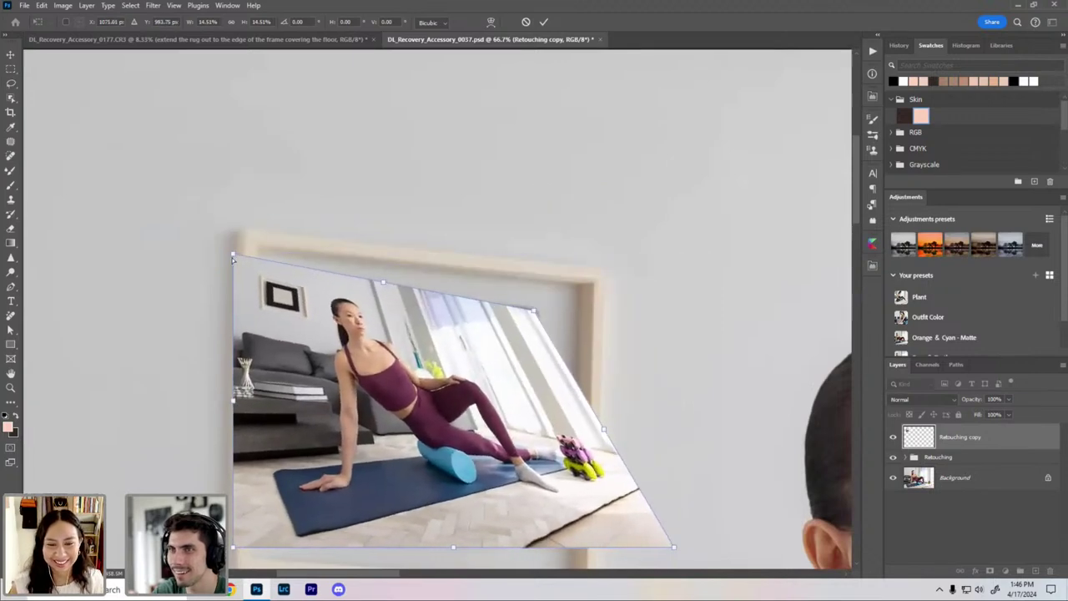
left_click_drag(233, 254, 290, 288)
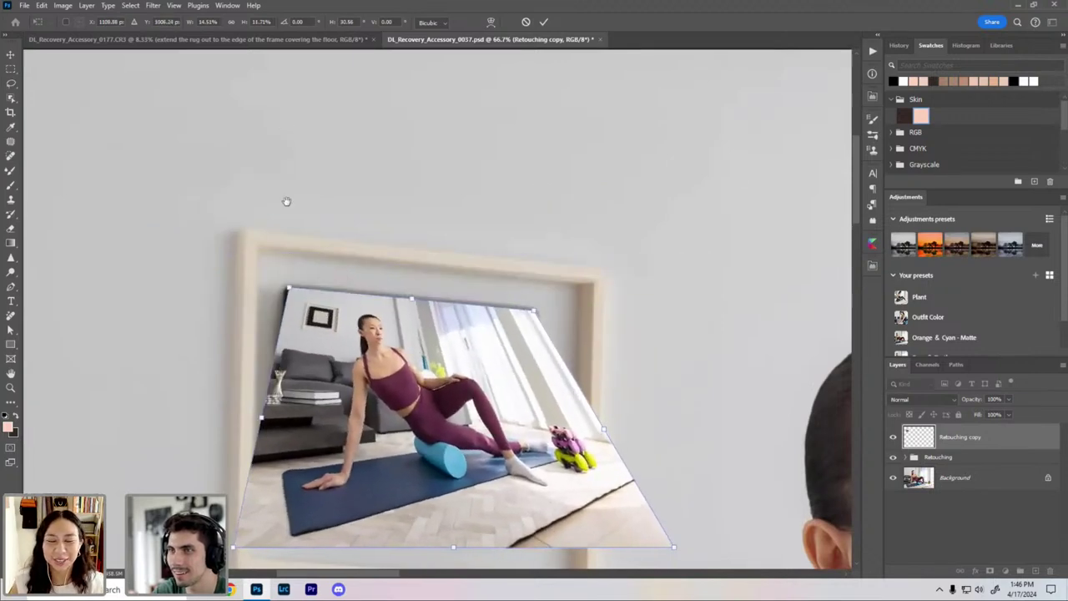
Step: Fit the small picture's lower corners to the black inner frame, refine the upper-left corner and apply the transform
scroll(286, 201, "down", 5)
left_click_drag(269, 376, 310, 353)
left_click_drag(696, 379, 551, 366)
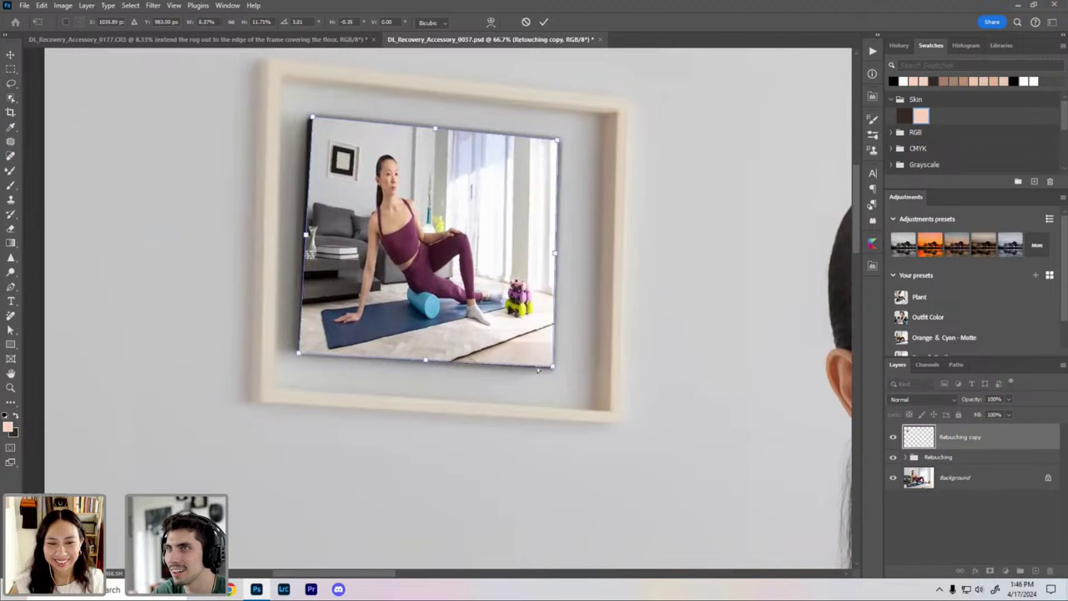
left_click_drag(314, 119, 308, 115)
key("Return")
key("l")
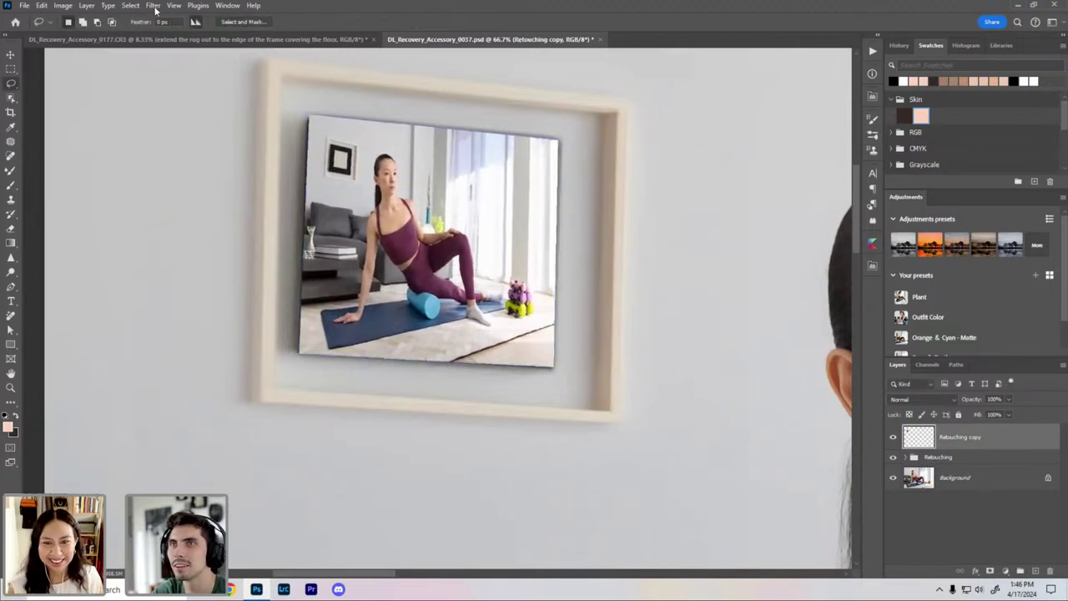
Step: Apply a Gaussian Blur with a radius of about 4.5 pixels to the small wall picture
left_click(153, 5)
mouse_move(171, 148)
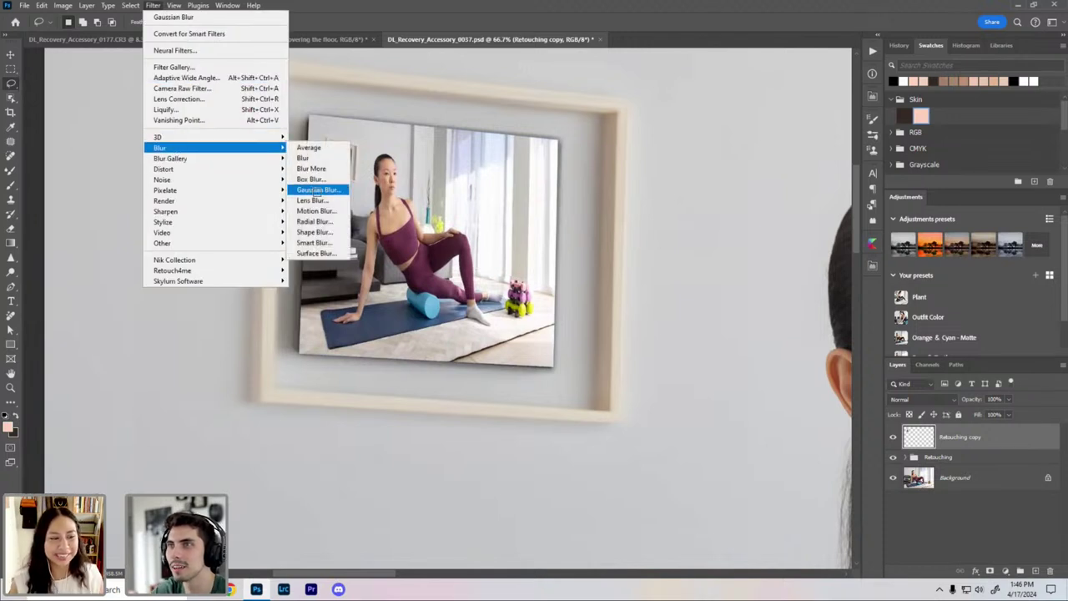
left_click(317, 189)
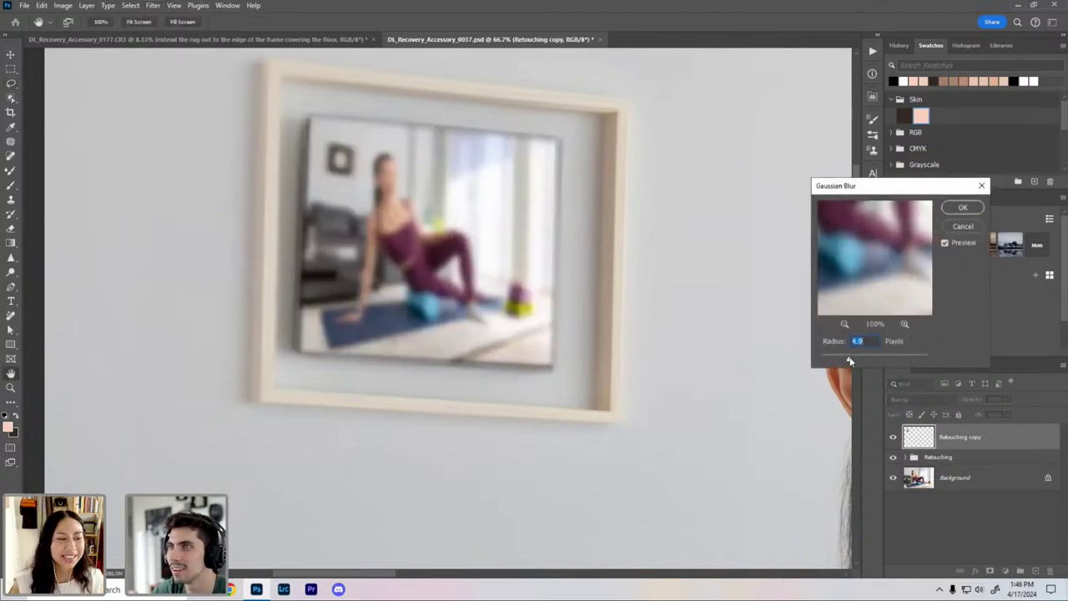
left_click_drag(849, 360, 846, 360)
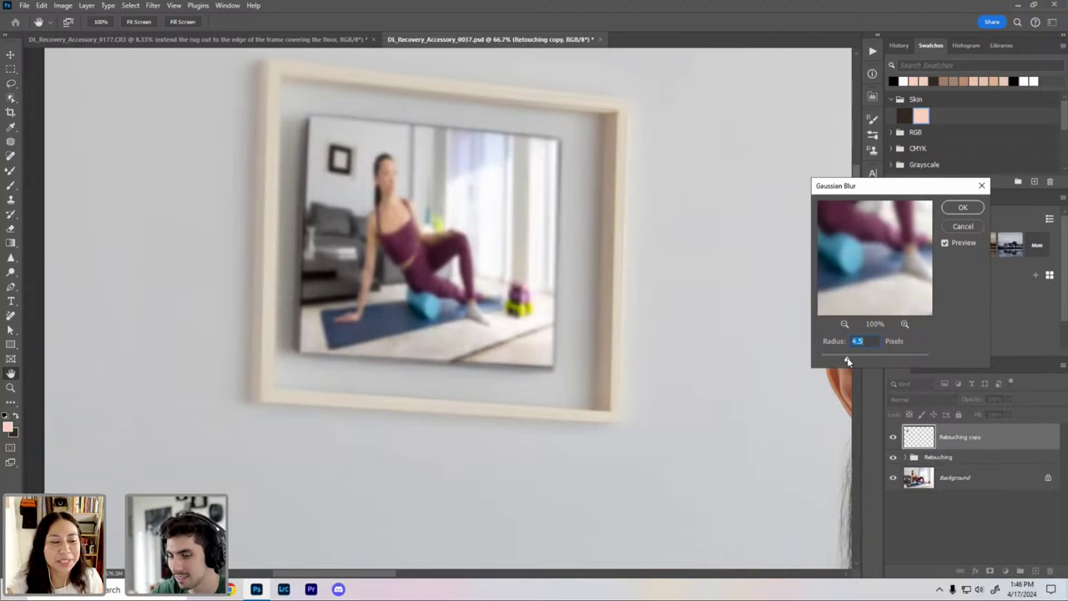
key("Return")
key("ctrl+0")
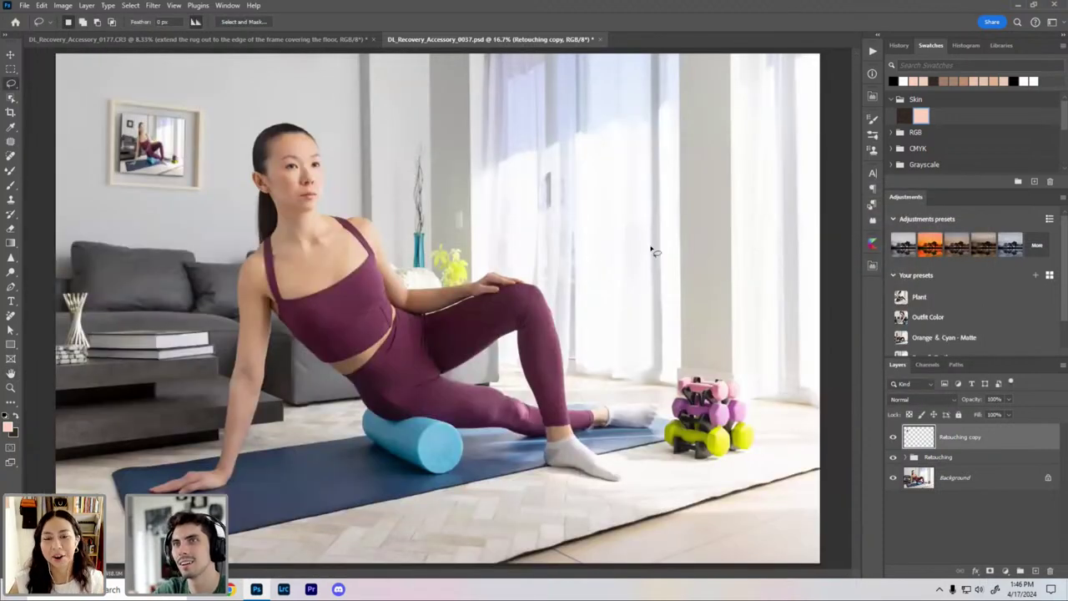
Step: Mute the wall picture's contrast with Levels: midtones 0.85, output black 27 and a reduced output white, and check the blend
key("ctrl+plus")
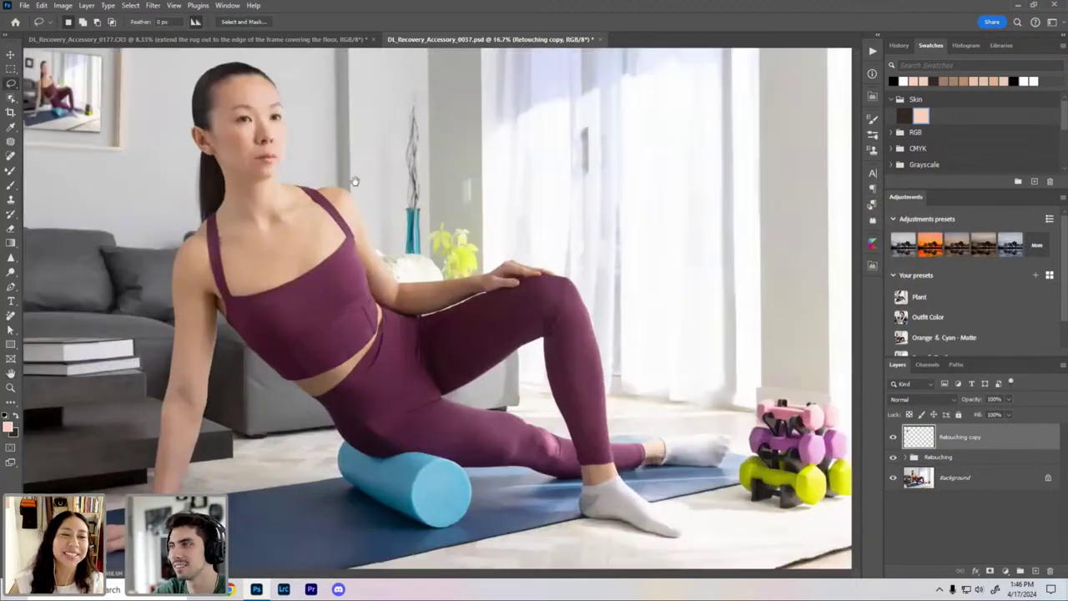
left_click_drag(498, 277, 803, 430)
key("ctrl+l")
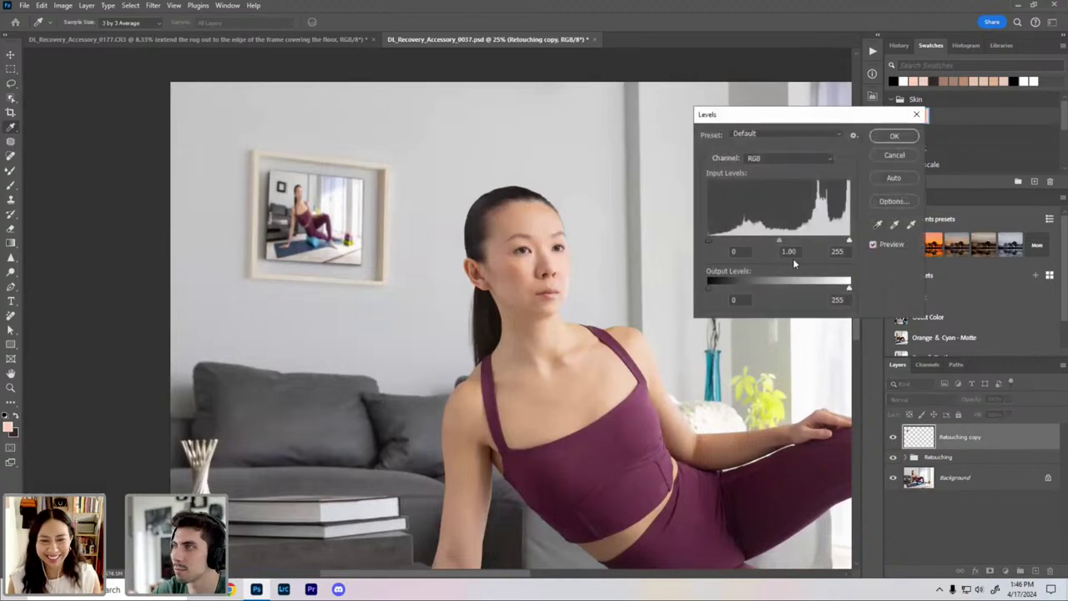
left_click_drag(851, 287, 840, 287)
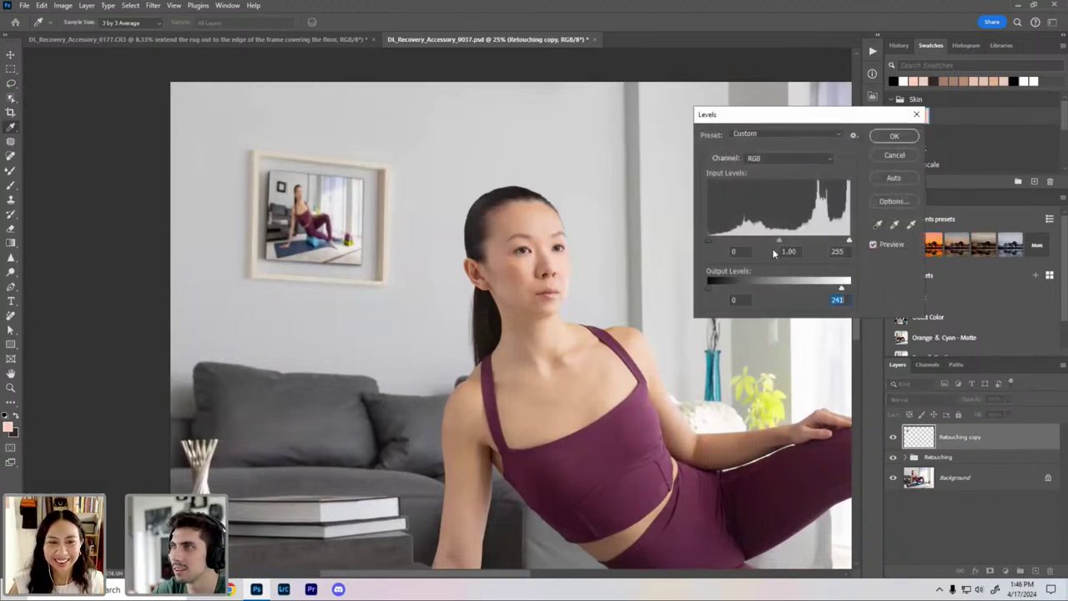
left_click_drag(785, 241, 787, 242)
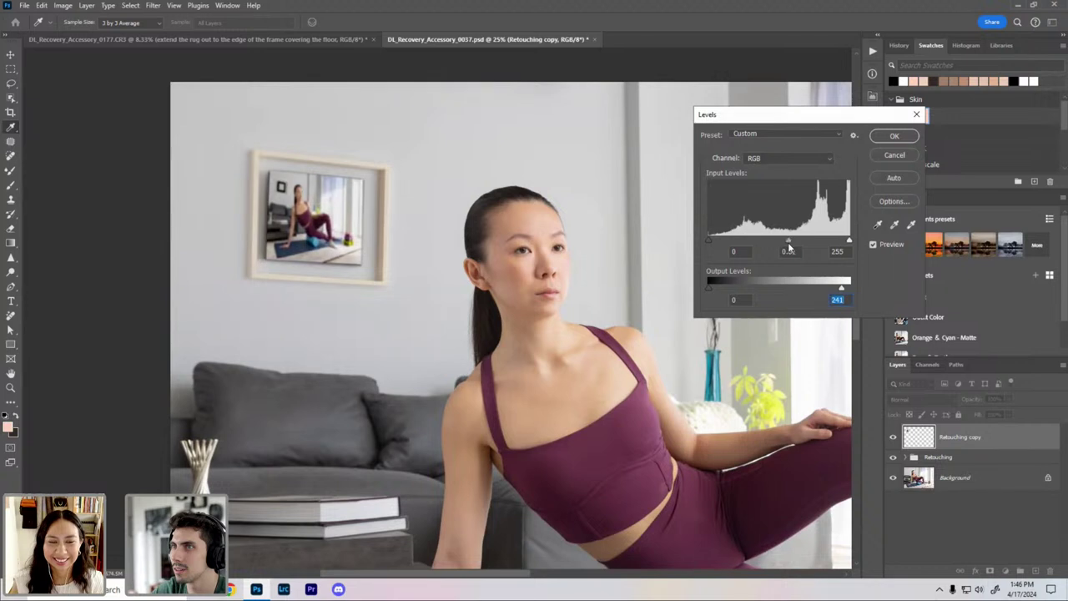
left_click_drag(720, 286, 724, 287)
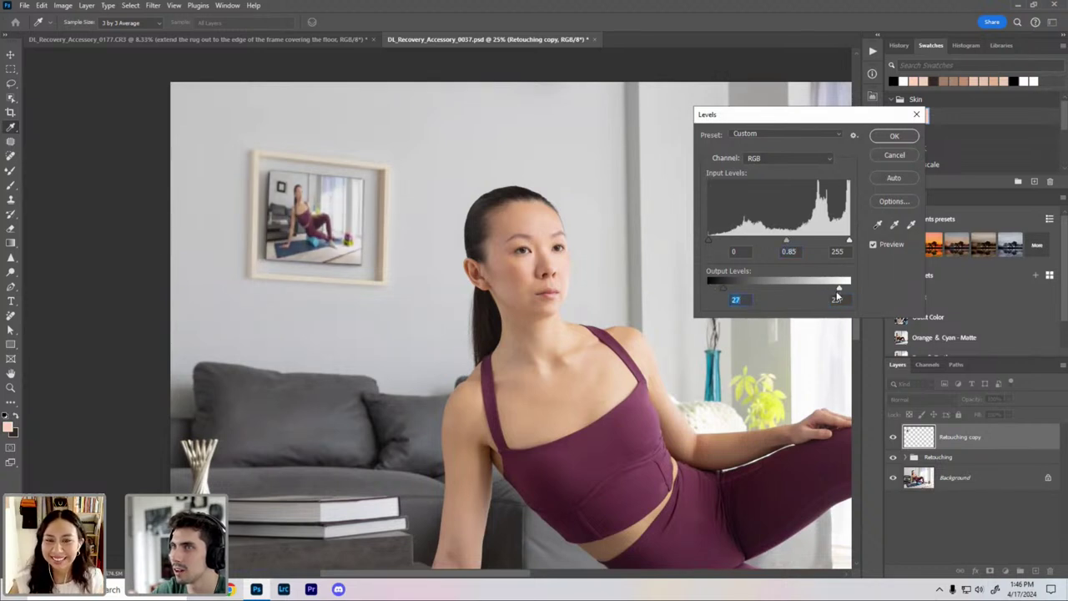
left_click_drag(840, 288, 833, 288)
left_click(893, 135)
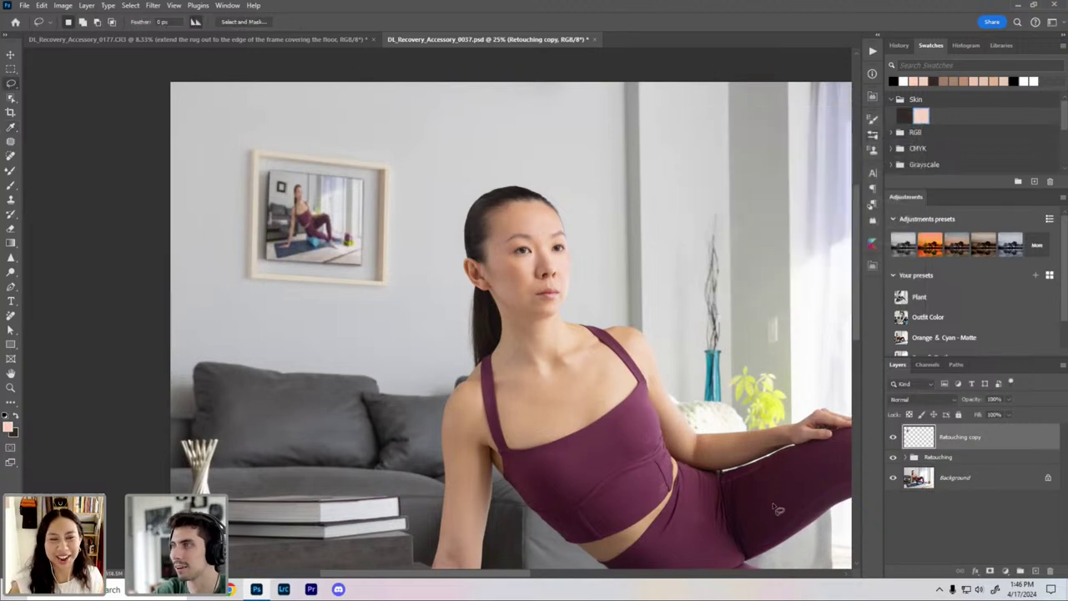
key("ctrl+minus")
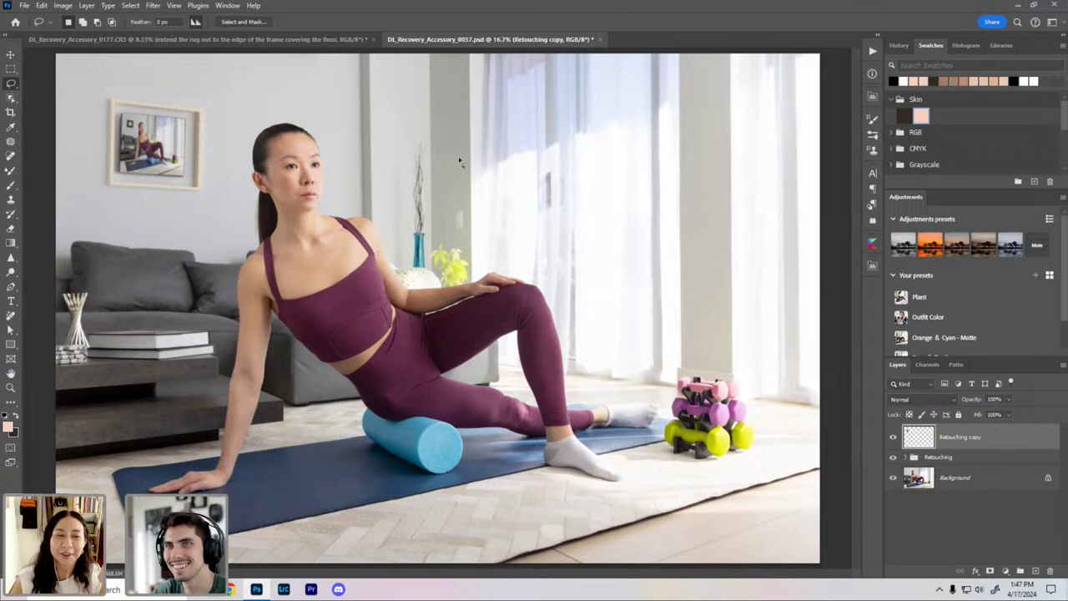
scroll(289, 138, "up", 3)
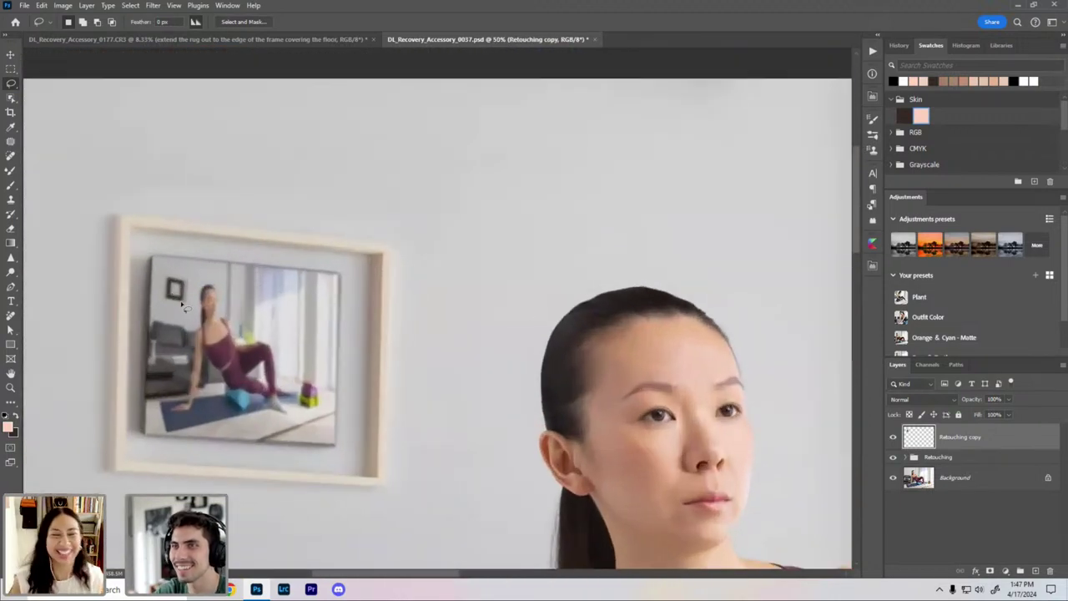
scroll(618, 414, "down", 3)
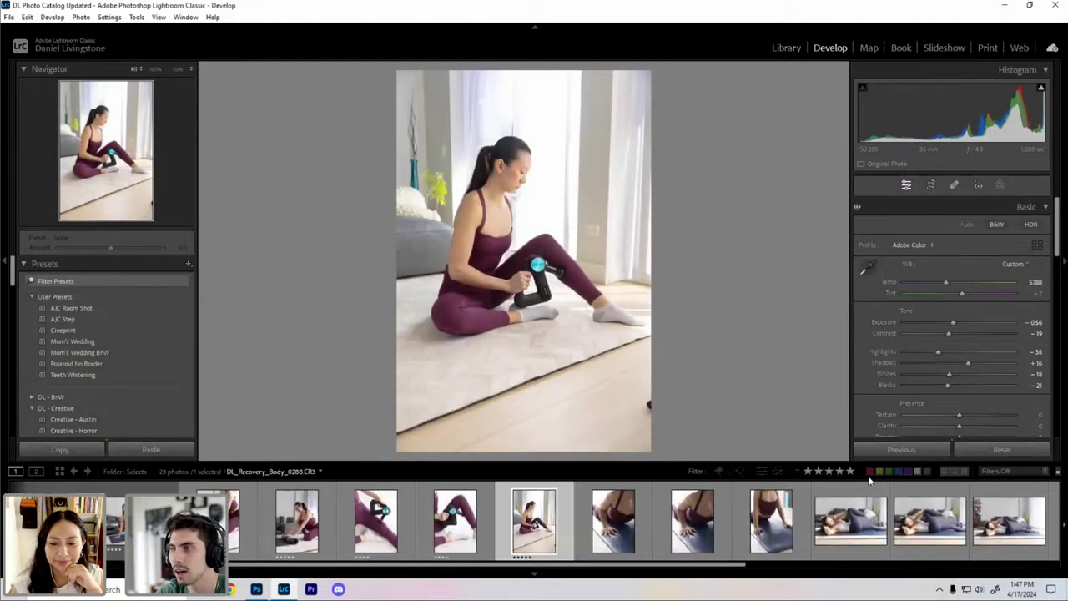
Step: Switch to Lightroom Classic and filter the filmstrip to five-star photos
left_click(849, 471)
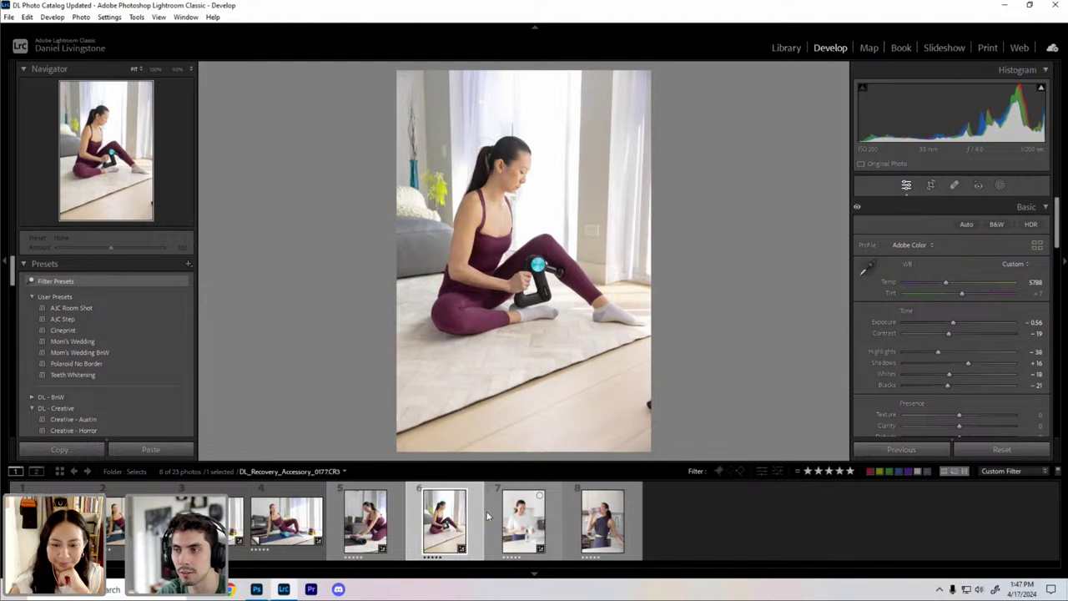
Step: Open the photo DL_Recovery_Nutrition_0446.CR3 of the woman preparing a drink from Lightroom Classic in Photoshop
left_click(519, 519)
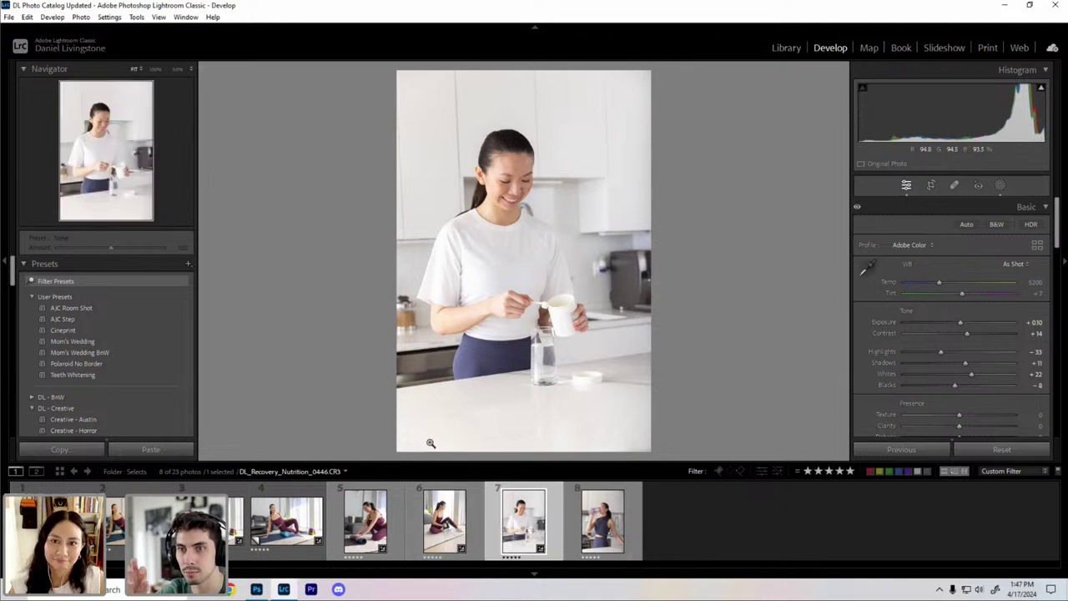
right_click(510, 540)
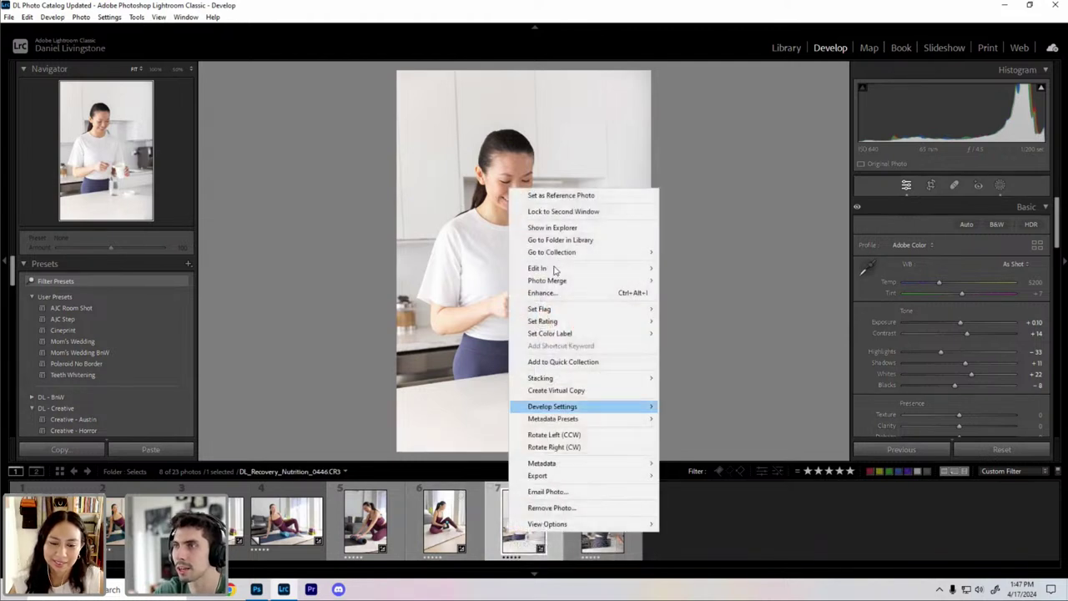
mouse_move(584, 269)
left_click(715, 268)
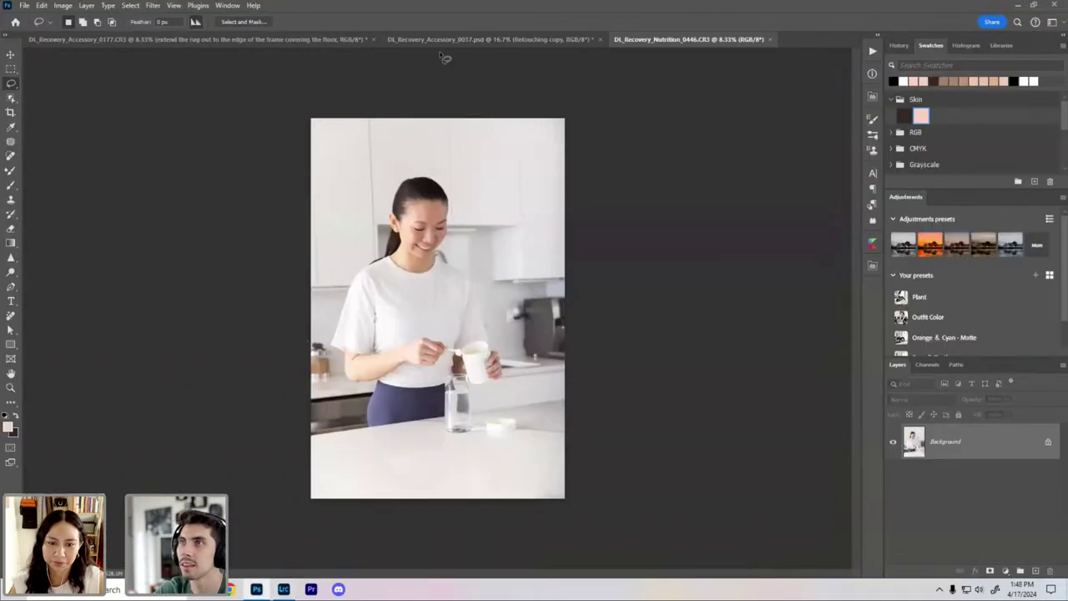
Step: Close the DL_Recovery_Accessory_0177 document without saving and keep DL_Recovery_Accessory_0037.psd open
left_click(571, 41)
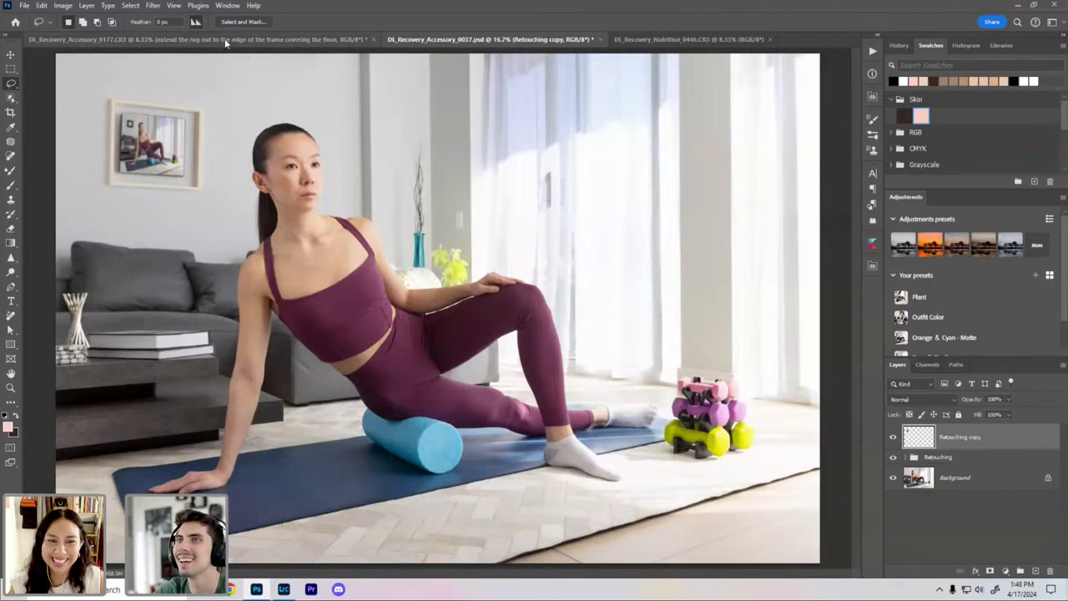
left_click(367, 39)
left_click(371, 40)
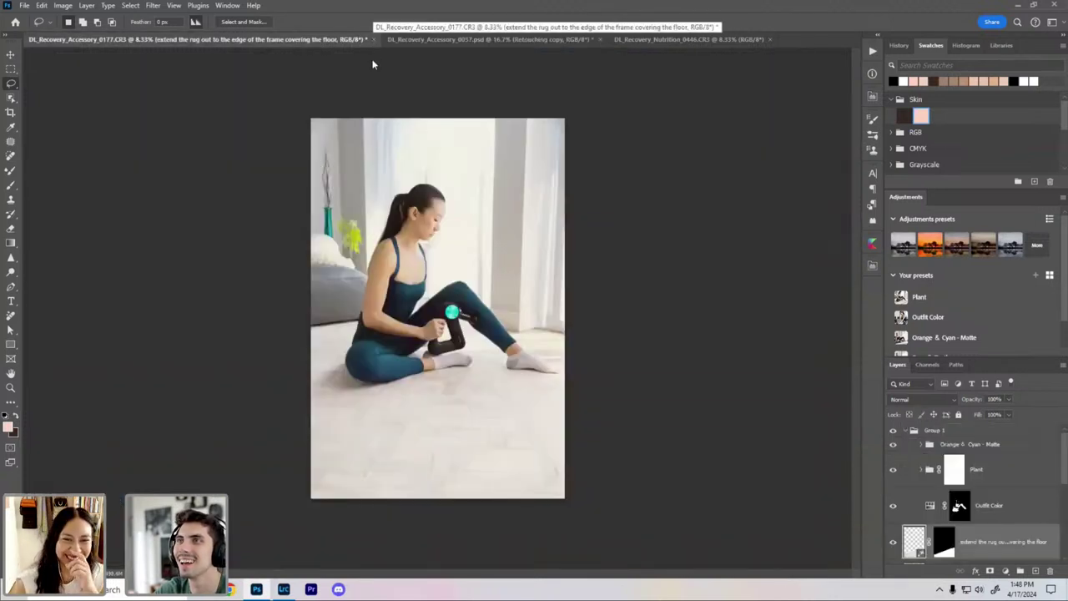
left_click(528, 219)
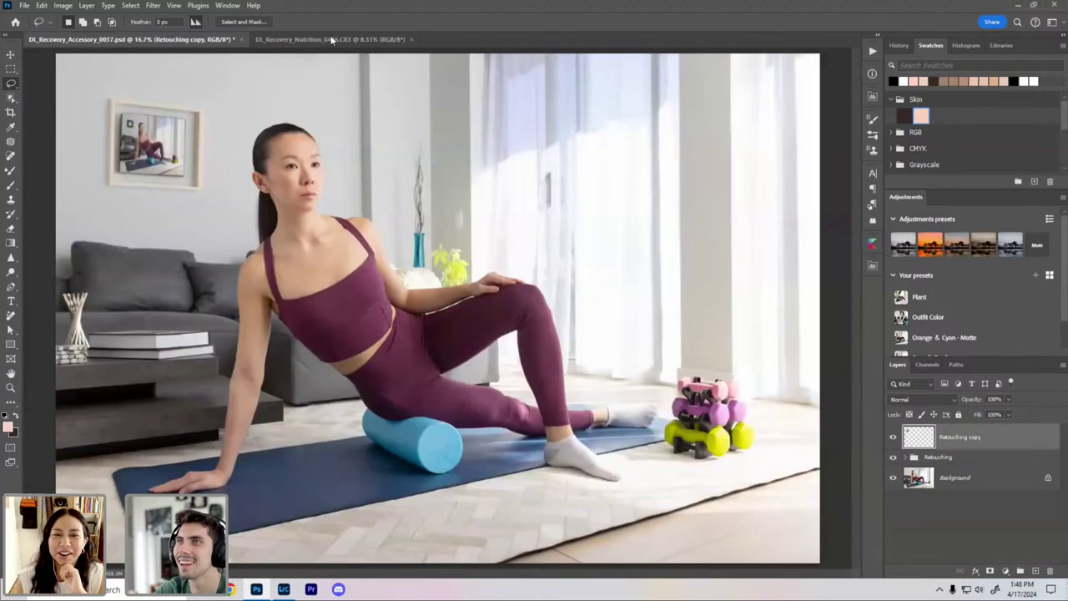
left_click(241, 40)
left_click(580, 221)
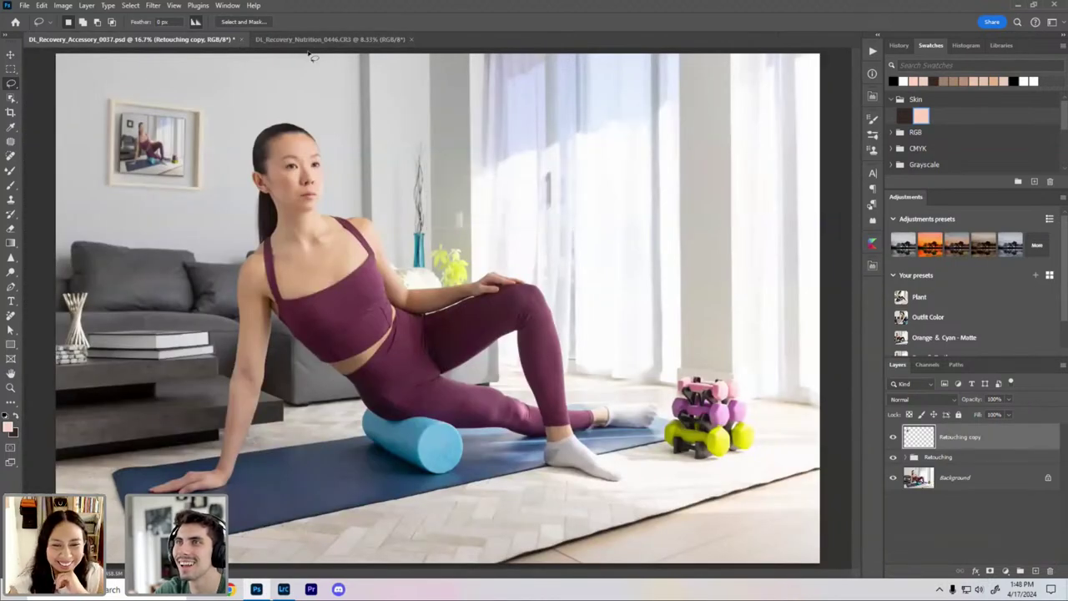
Step: Run the Eyes & Teeth action from the DL Retouching set on the DL_Recovery_Nutrition_0446 photo
key("ctrl+Tab")
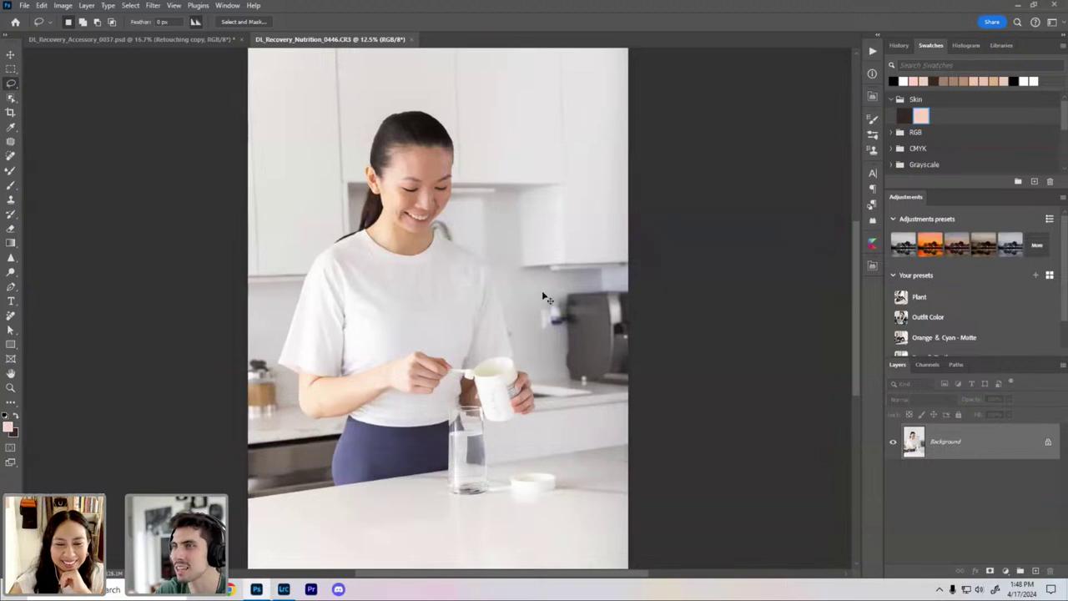
key("ctrl+plus")
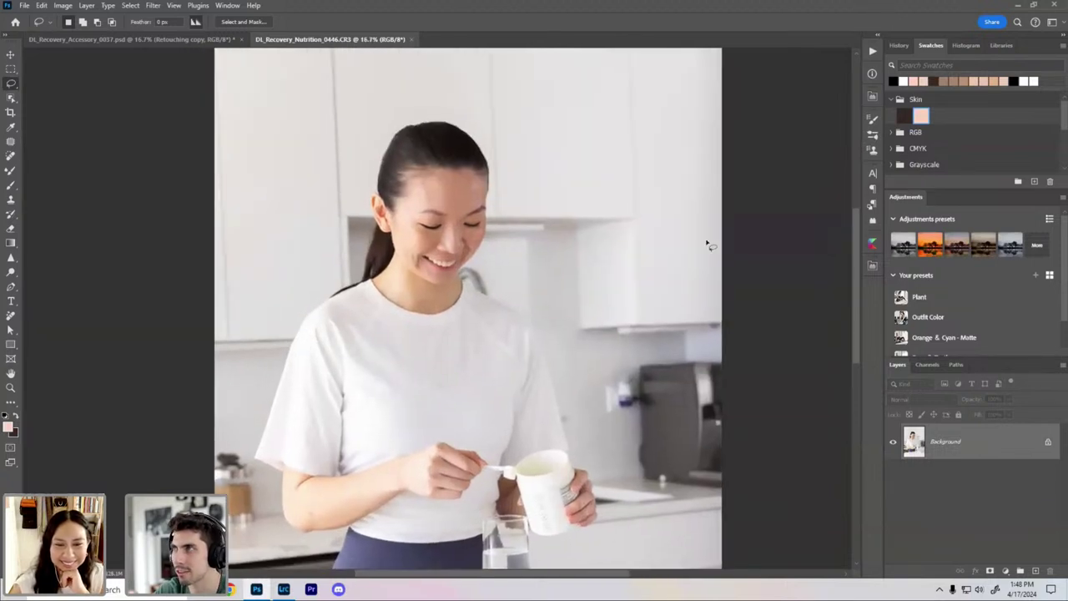
left_click(871, 51)
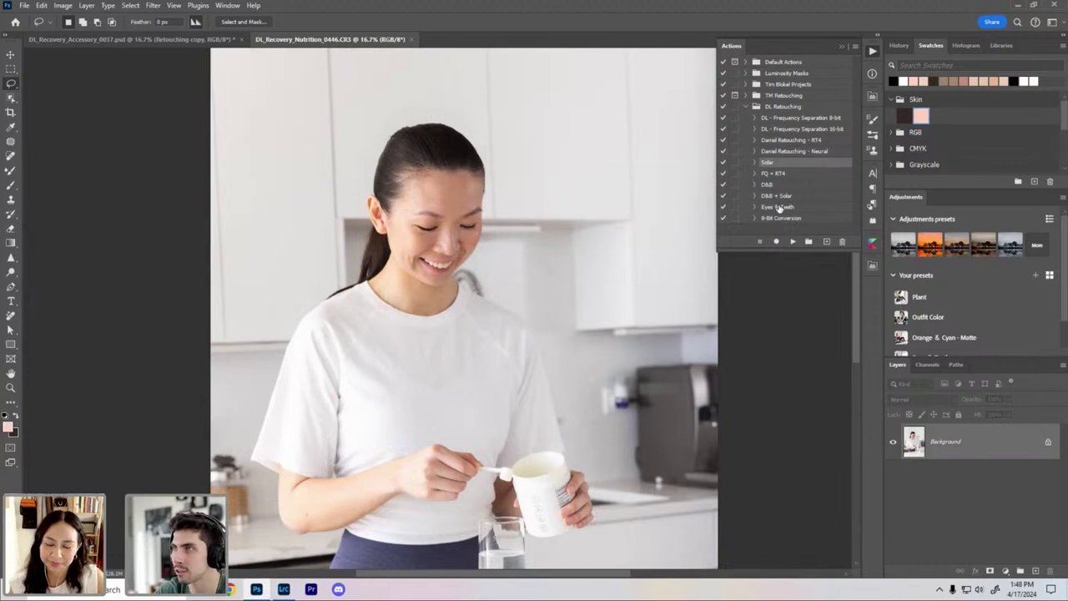
left_click(778, 206)
left_click(793, 242)
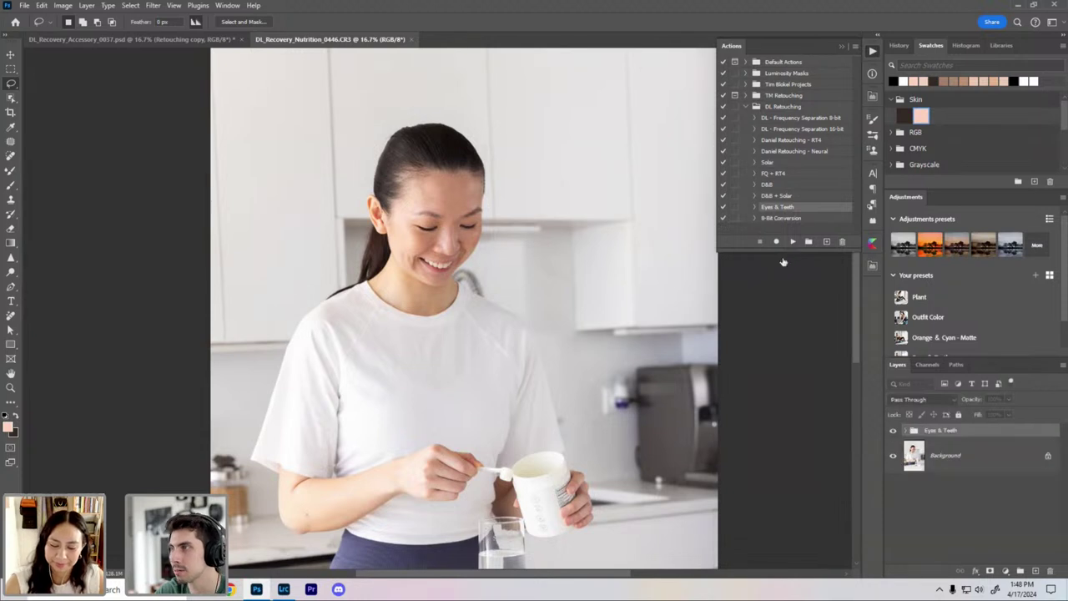
left_click(841, 46)
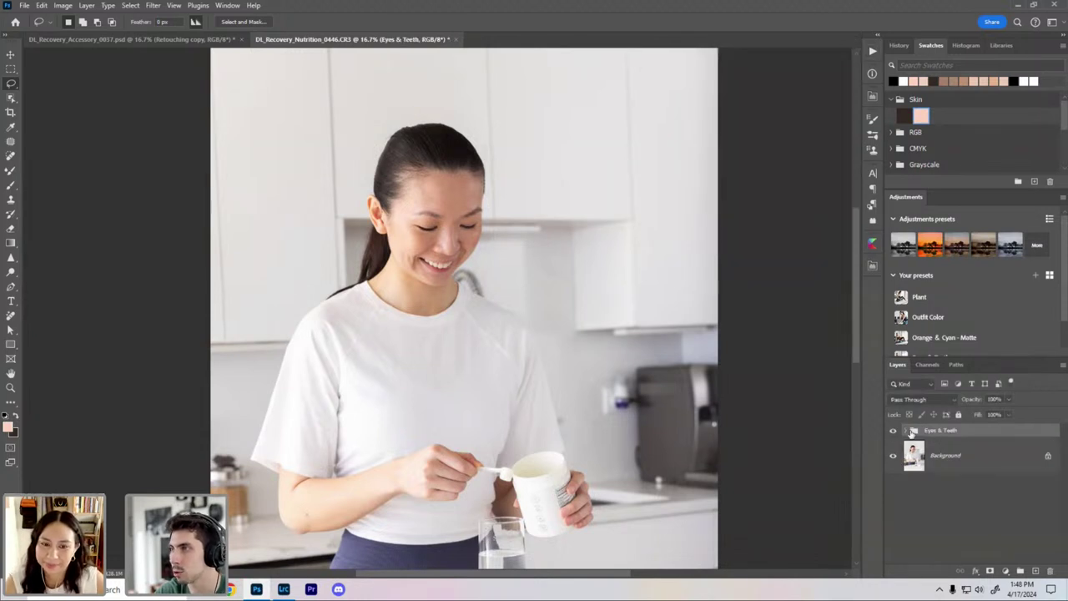
Step: Expand the Eyes & Teeth group and look through its Whiten, Teeth Brightness and Eye Brightness layer masks
left_click(904, 431)
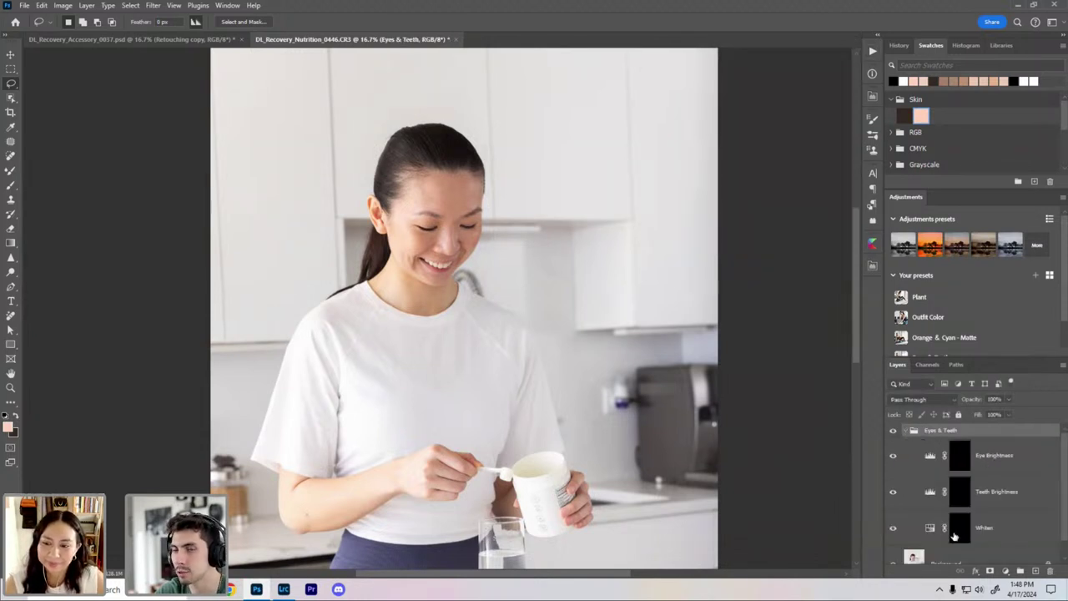
left_click(964, 535)
left_click(967, 499)
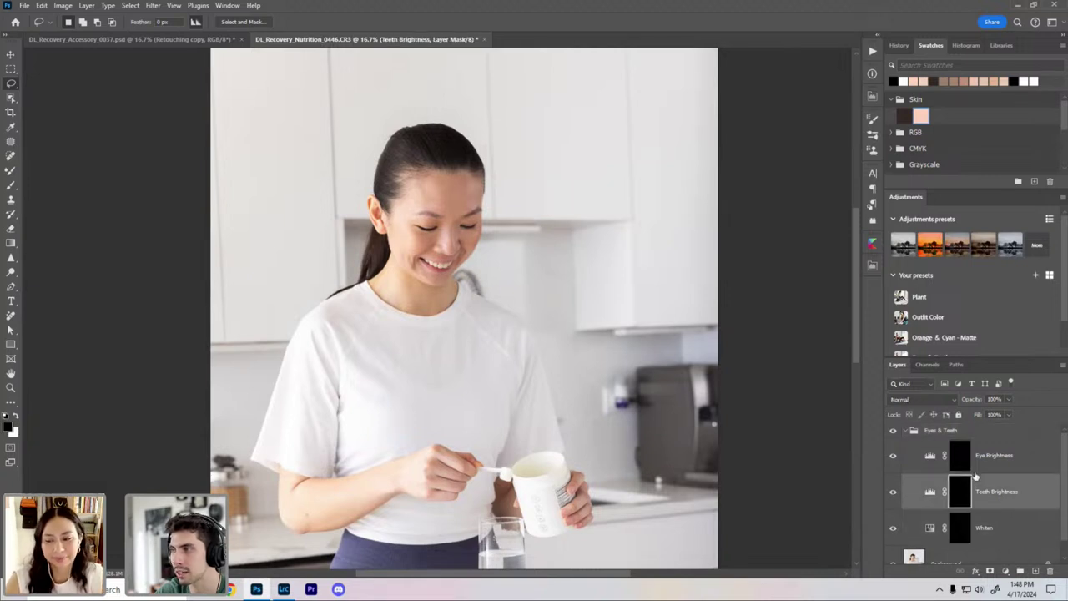
left_click(965, 460)
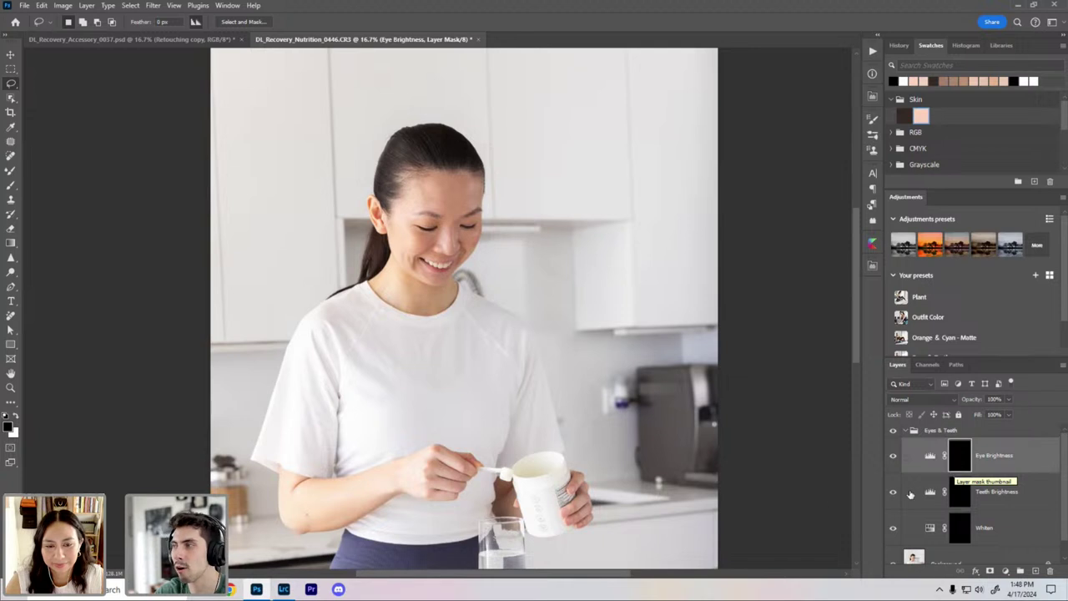
scroll(1063, 506, "down", 1)
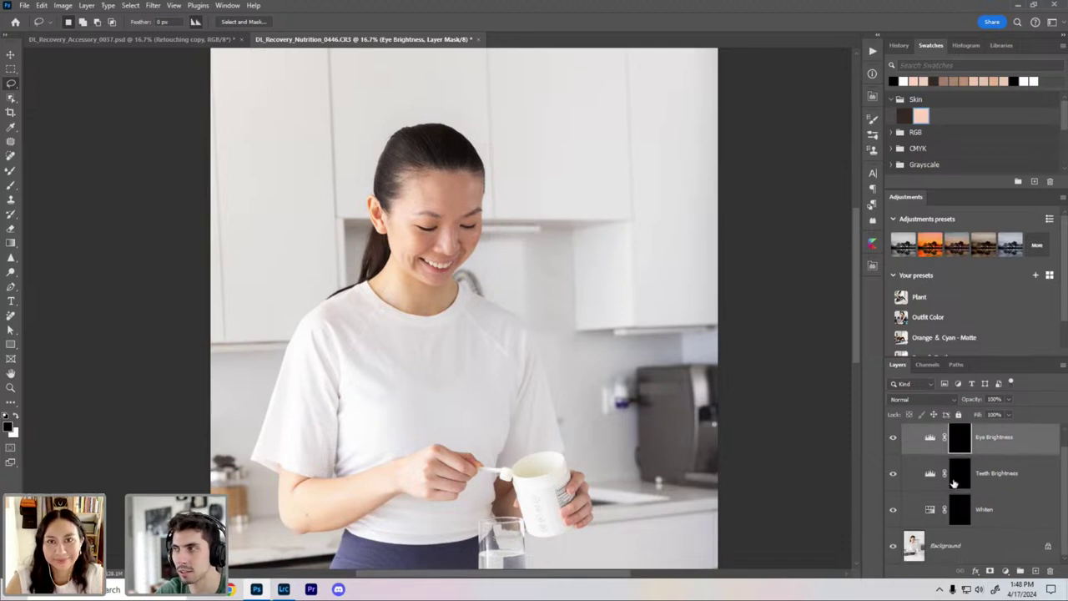
scroll(1066, 493, "up", 1)
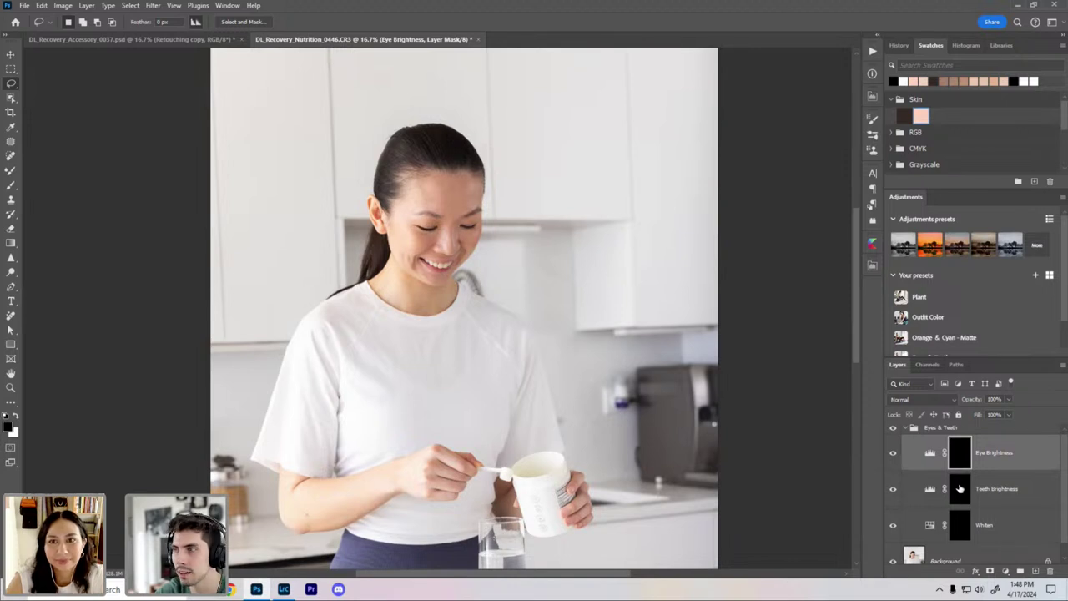
Step: Invert the Eye Brightness, Teeth Brightness and Whiten masks to preview their effect on the whole photo, and undo the inversions
key("ctrl+i")
left_click(959, 492)
key("ctrl+i")
left_click(959, 531)
left_click(960, 526)
key("ctrl+i")
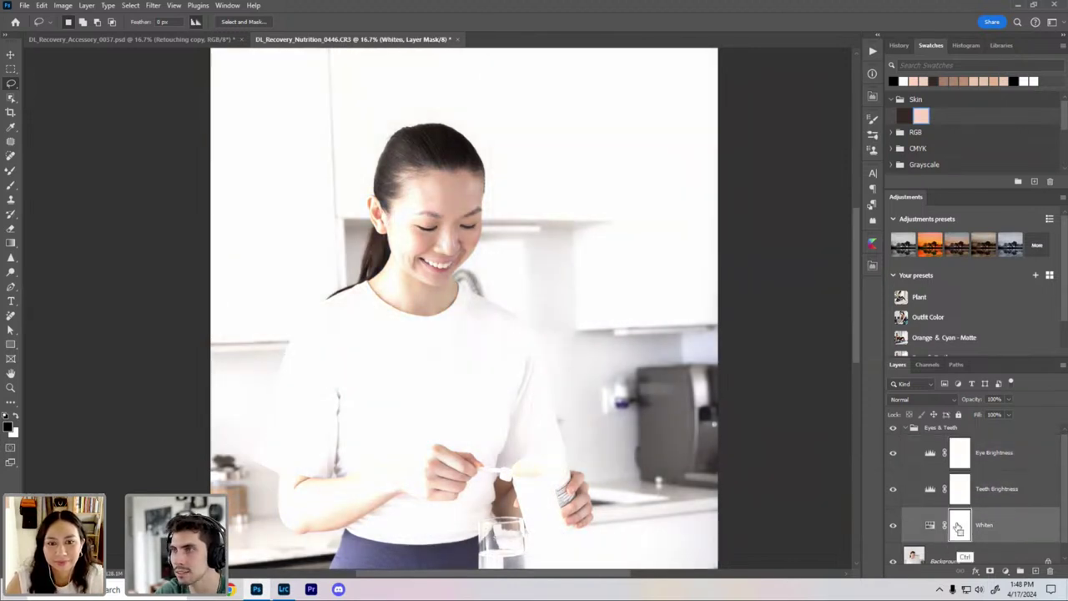
key("ctrl+0")
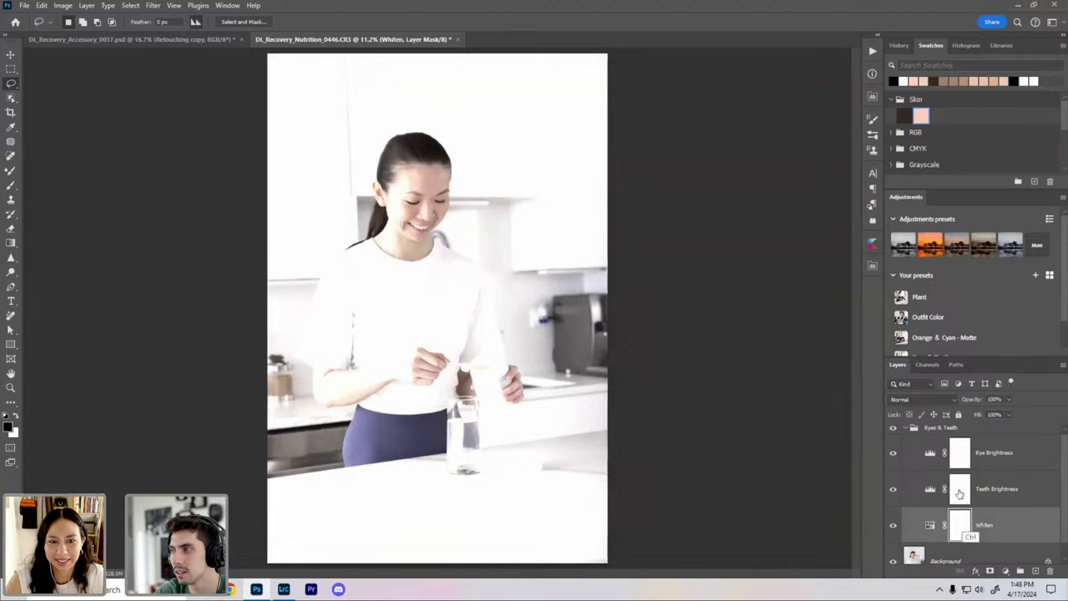
key("ctrl+z")
key("ctrl+z")
key("ctrl+z")
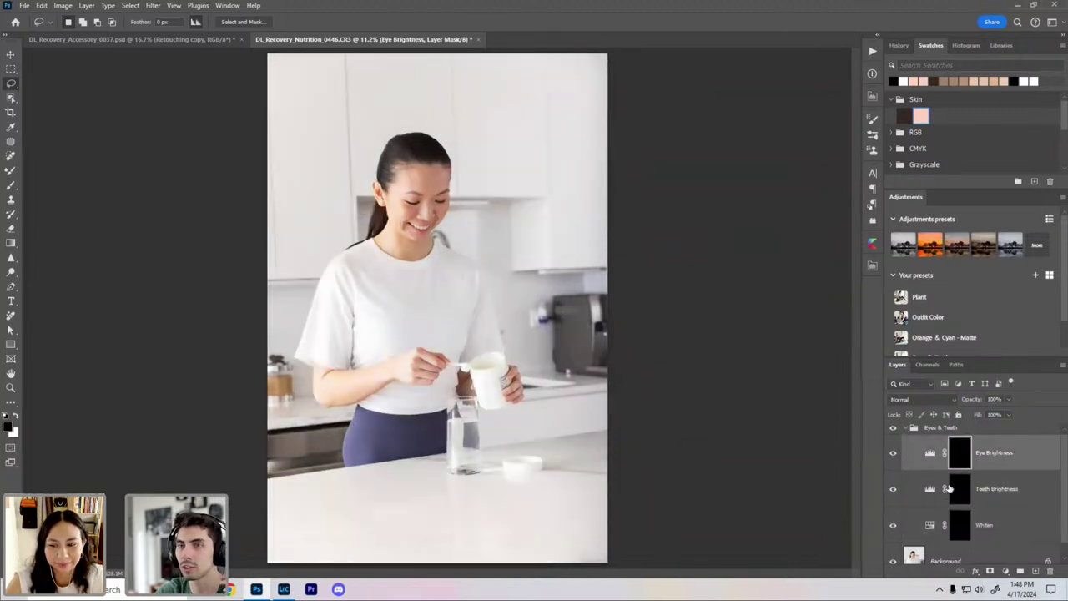
Step: Paint white over the woman's teeth on the Whiten layer's mask with a small brush at 100% flow
key("ctrl+plus")
key("ctrl+plus")
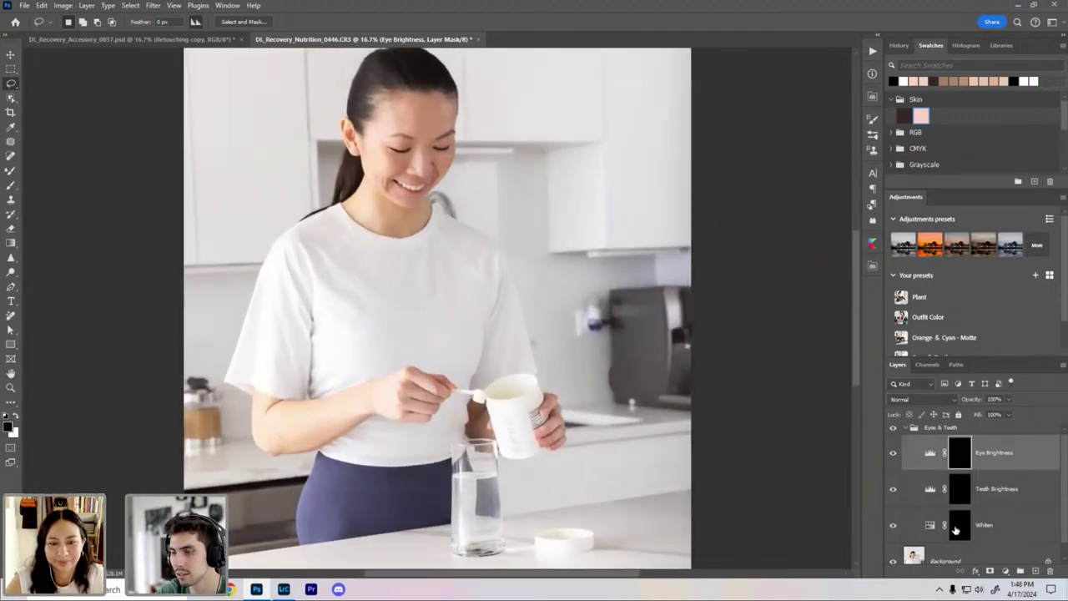
left_click(952, 525)
key("b")
key("ctrl+plus")
key("ctrl+plus")
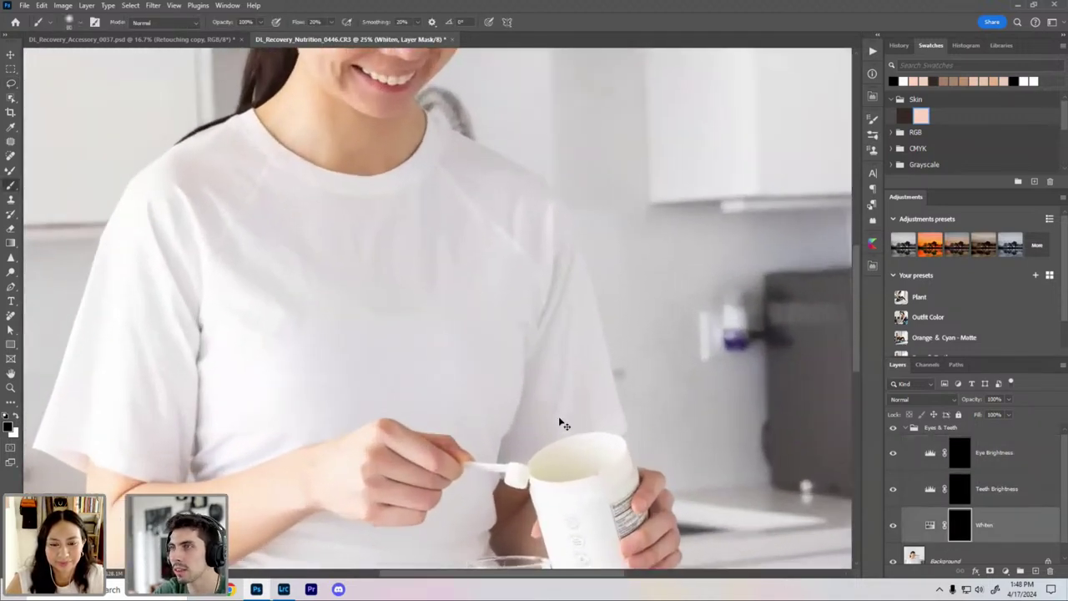
key("ctrl+plus")
key("x")
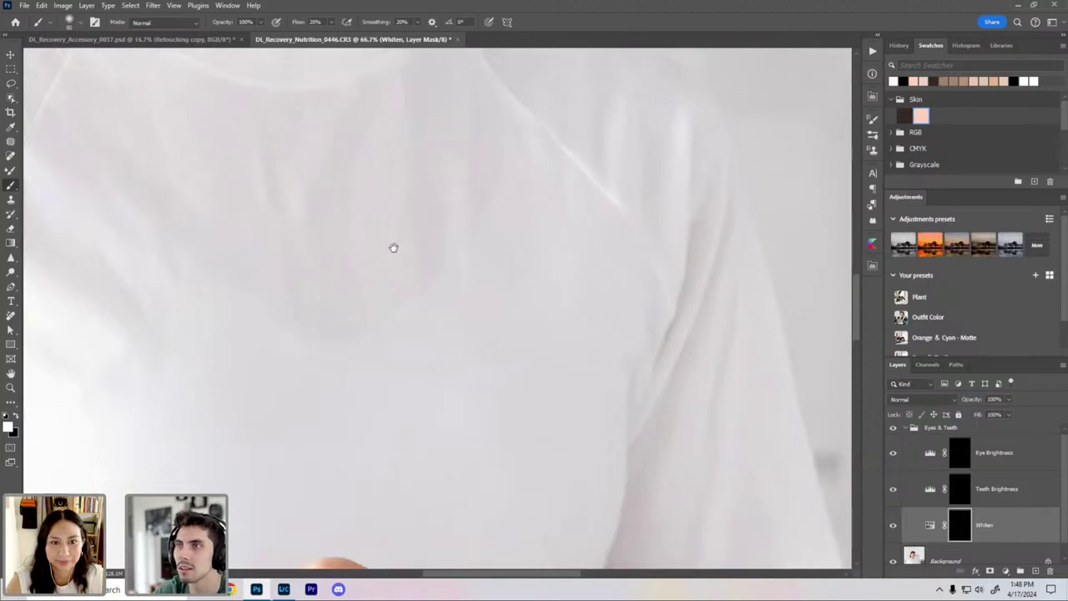
left_click_drag(393, 245, 528, 323)
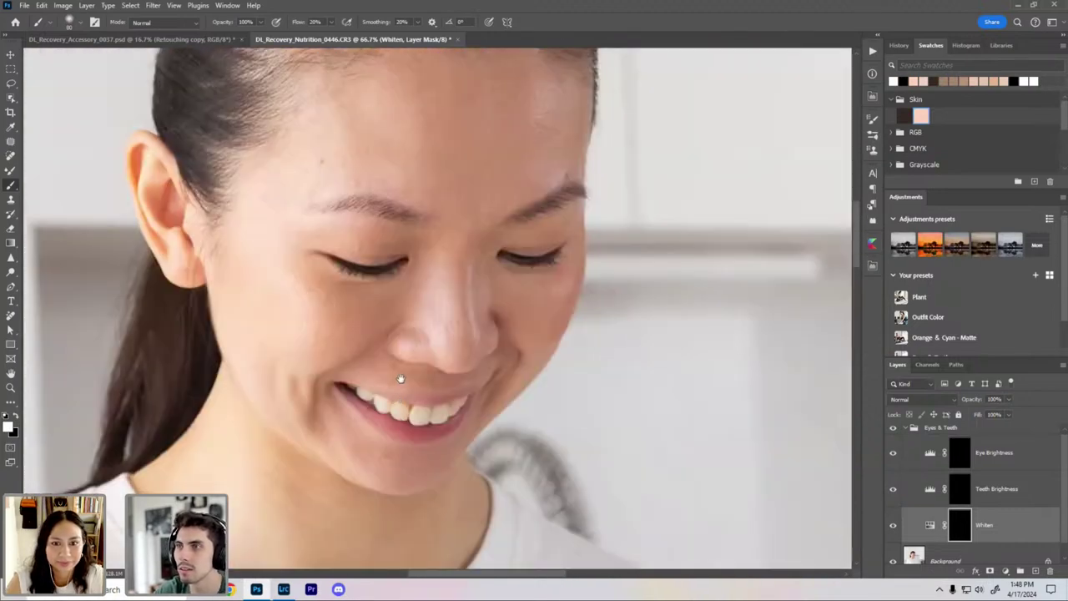
left_click_drag(401, 374, 410, 336)
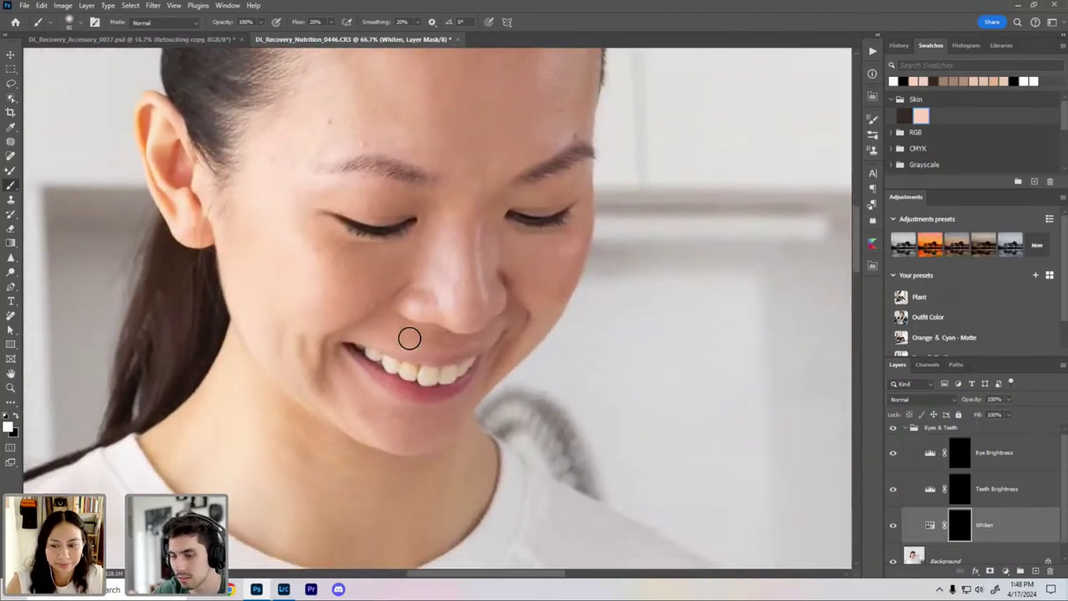
key("ctrl+plus")
key("ctrl+plus")
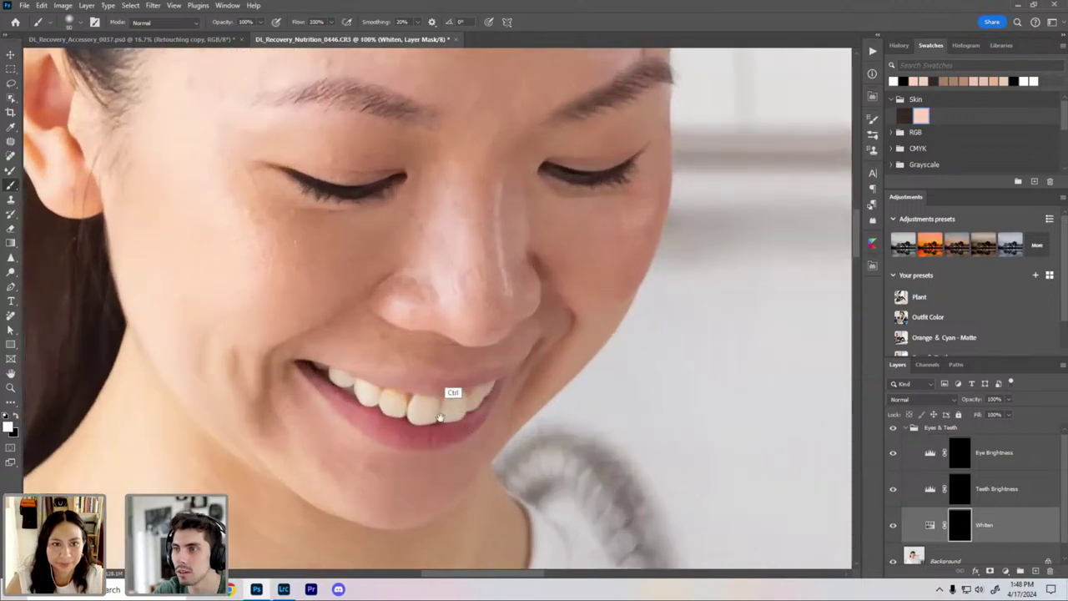
key("bracketleft")
key("bracketleft")
key("bracketleft")
key("bracketleft")
key("bracketleft")
mouse_move(513, 453)
left_mouse_down()
mouse_move(538, 391)
mouse_move(527, 380)
mouse_move(467, 389)
mouse_move(503, 410)
mouse_move(328, 362)
mouse_move(266, 327)
mouse_move(431, 407)
left_mouse_up()
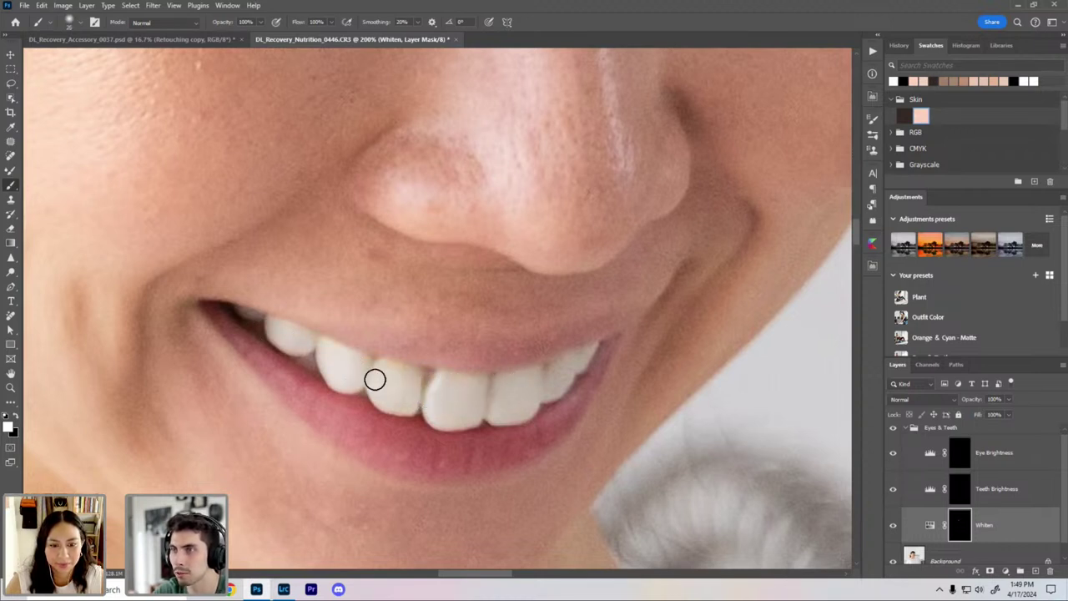
Step: Copy the painted teeth mask from the Whiten layer onto the Teeth Brightness layer and check the smile against the whole face
left_click(990, 499)
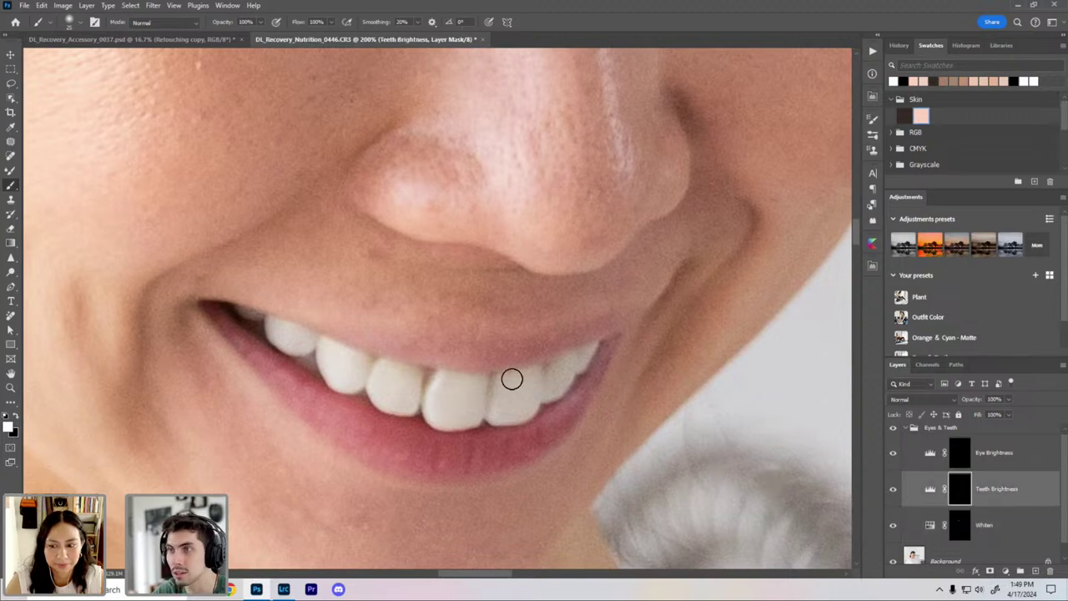
left_click(961, 532)
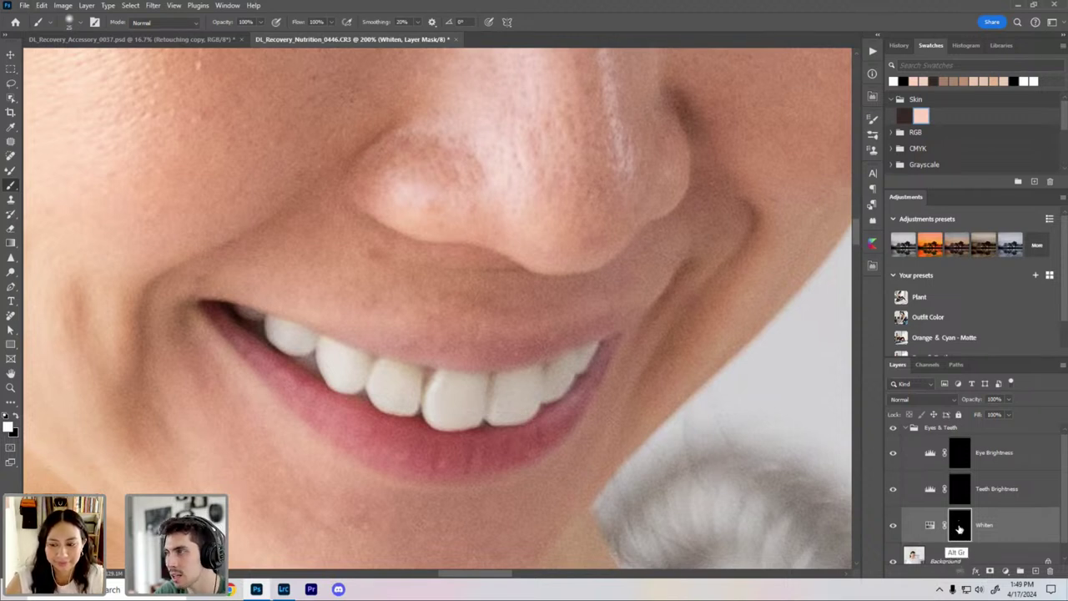
mouse_move(960, 525)
left_mouse_down()
mouse_move(766, 401)
mouse_move(961, 487)
mouse_move(962, 504)
left_mouse_up()
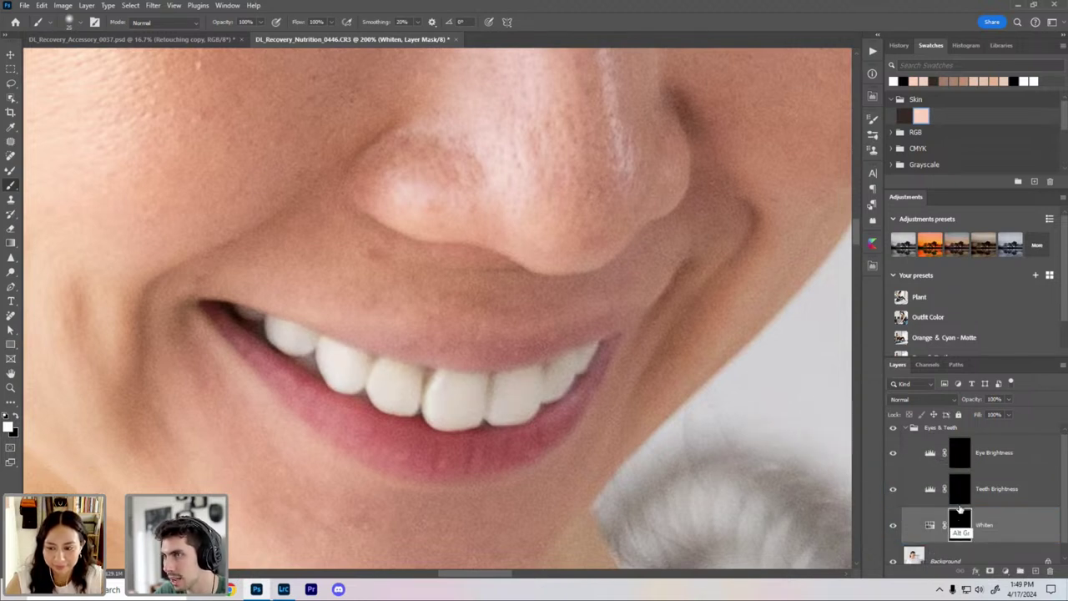
left_click(960, 519, "alt")
left_click(958, 534, "alt")
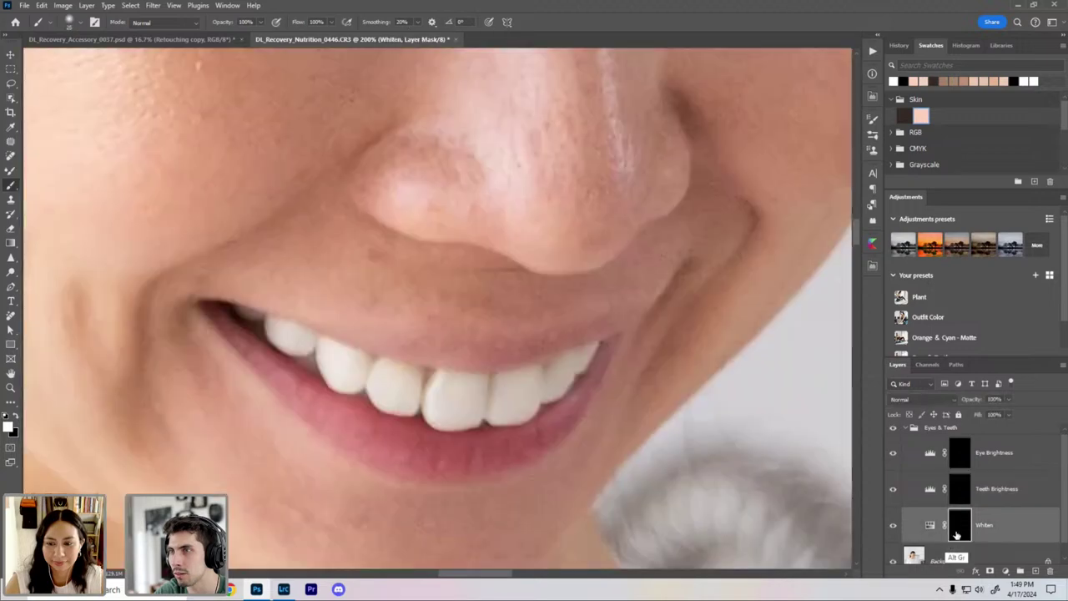
left_click(957, 531, "alt")
left_click(959, 490)
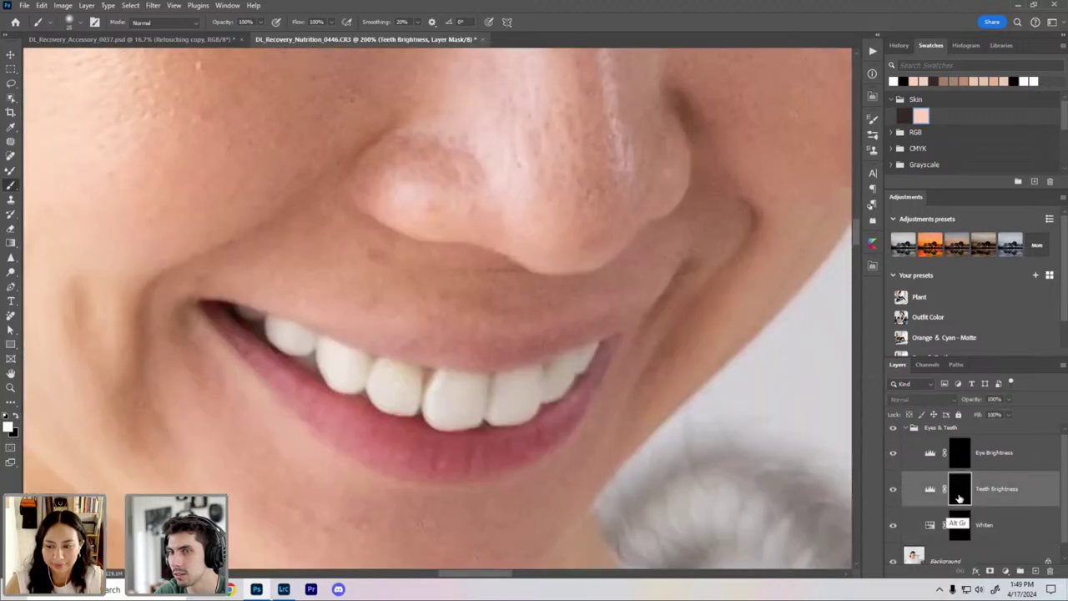
key("ctrl+minus")
key("ctrl+minus")
key("ctrl+minus")
key("ctrl+minus")
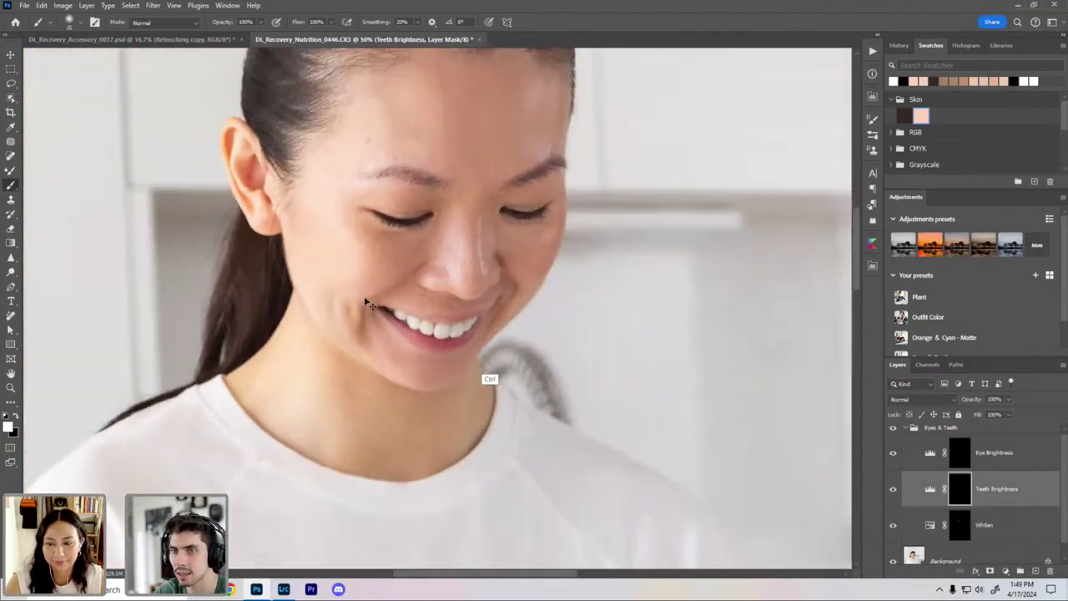
scroll(421, 342, "down", 1)
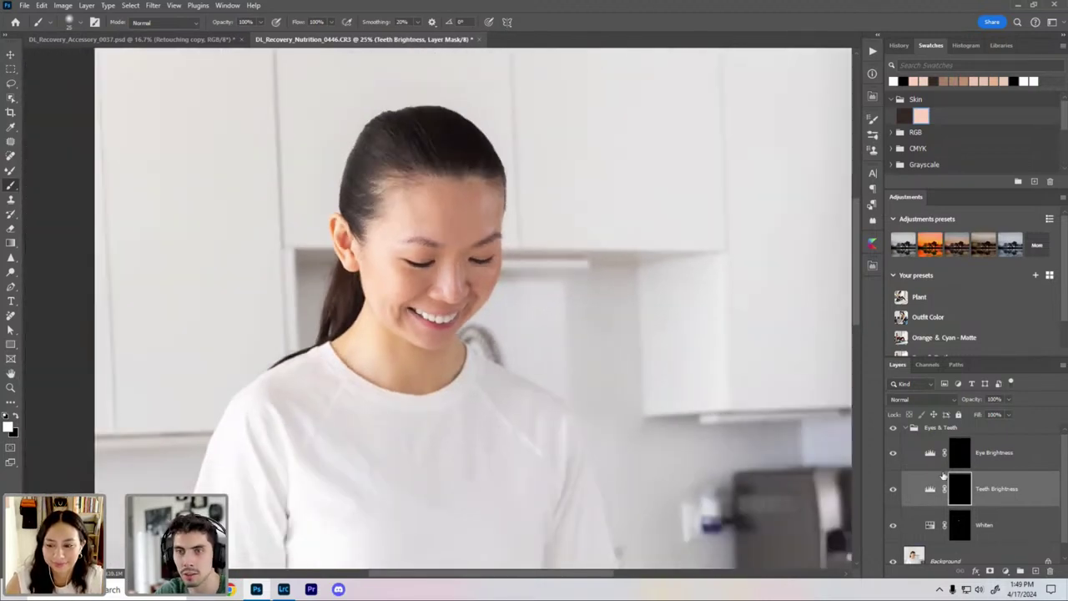
scroll(558, 332, "up", 2)
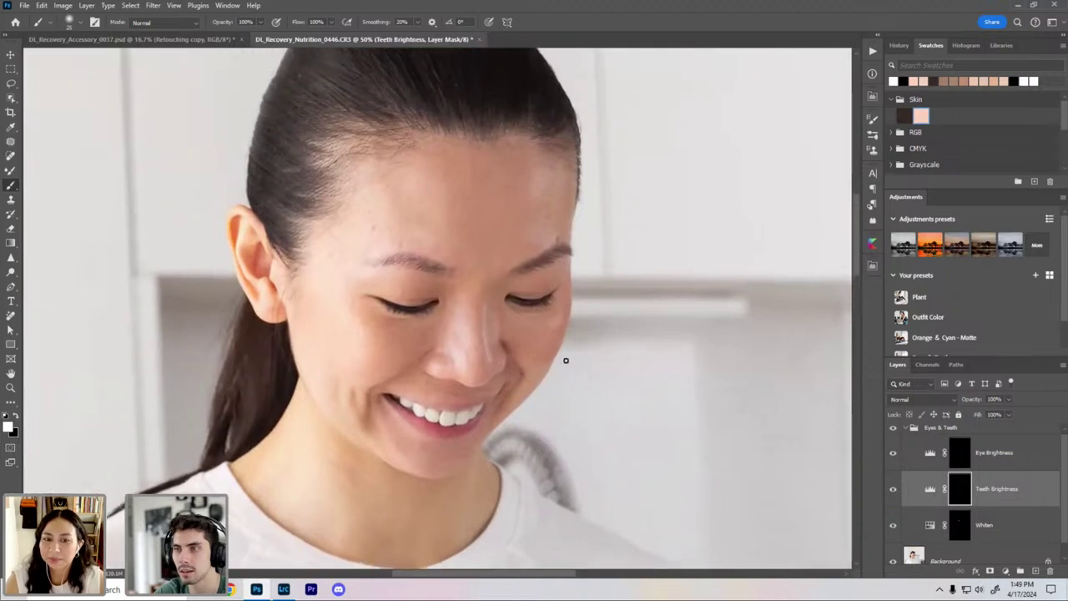
Step: Delete the Eye Brightness layer from the Eyes & Teeth group
scroll(568, 381, "up", 1)
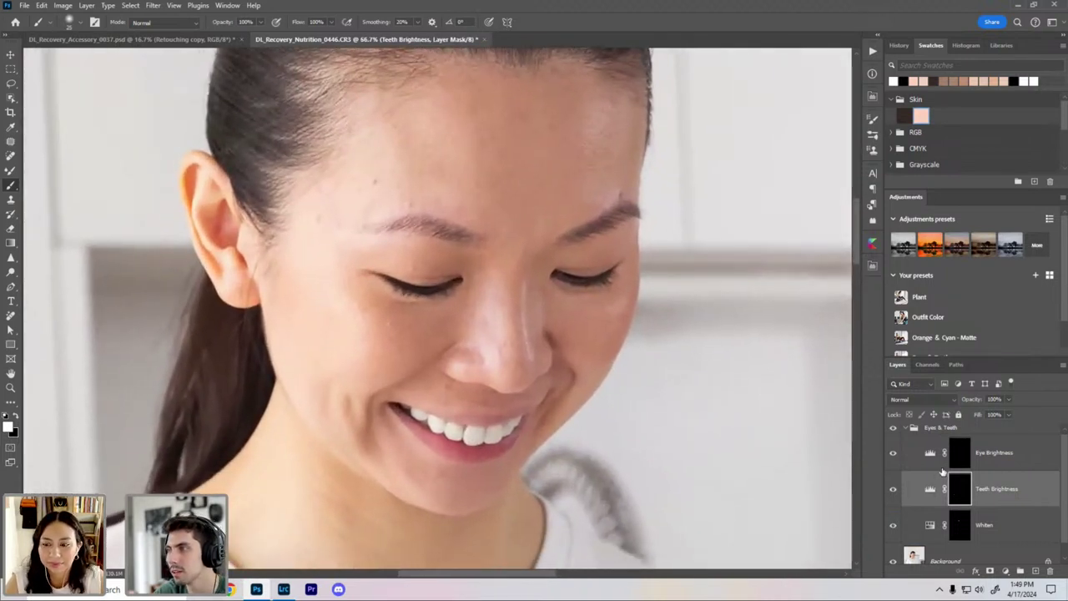
key("alt+bracketright")
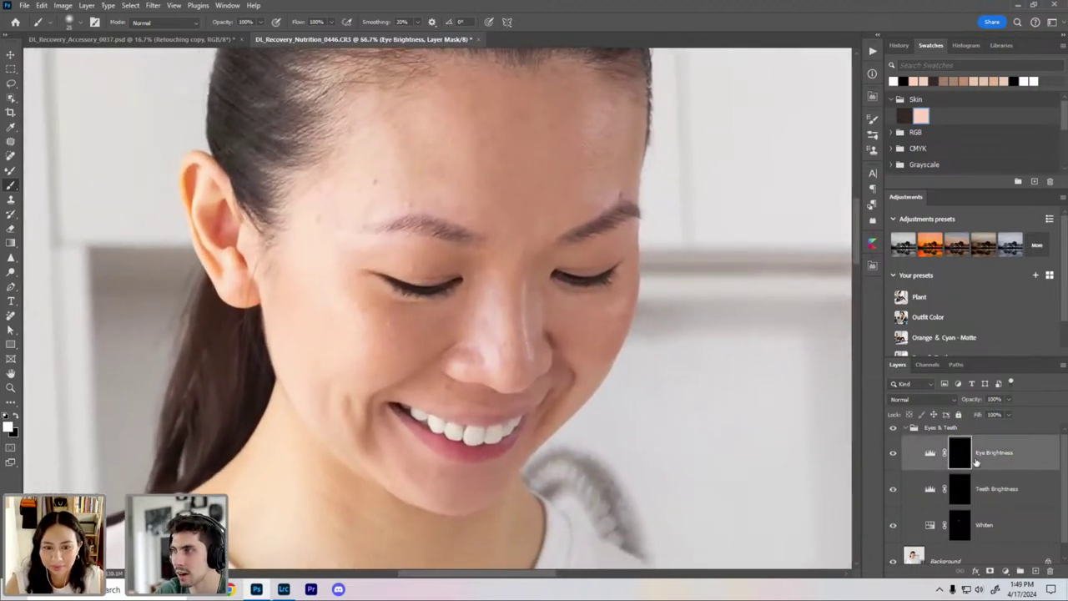
key("Delete")
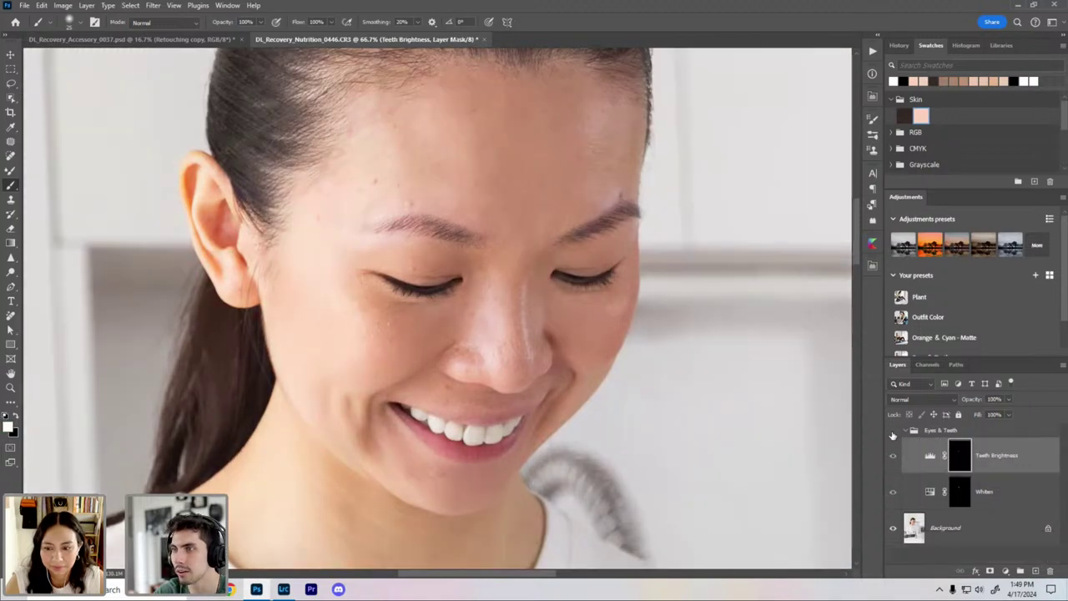
Step: Examine the Whiten layer's Hue/Saturation settings for Reds and Yellows, and the Teeth Brightness layer's Levels settings
key("ctrl+minus")
key("ctrl+minus")
key("ctrl+minus")
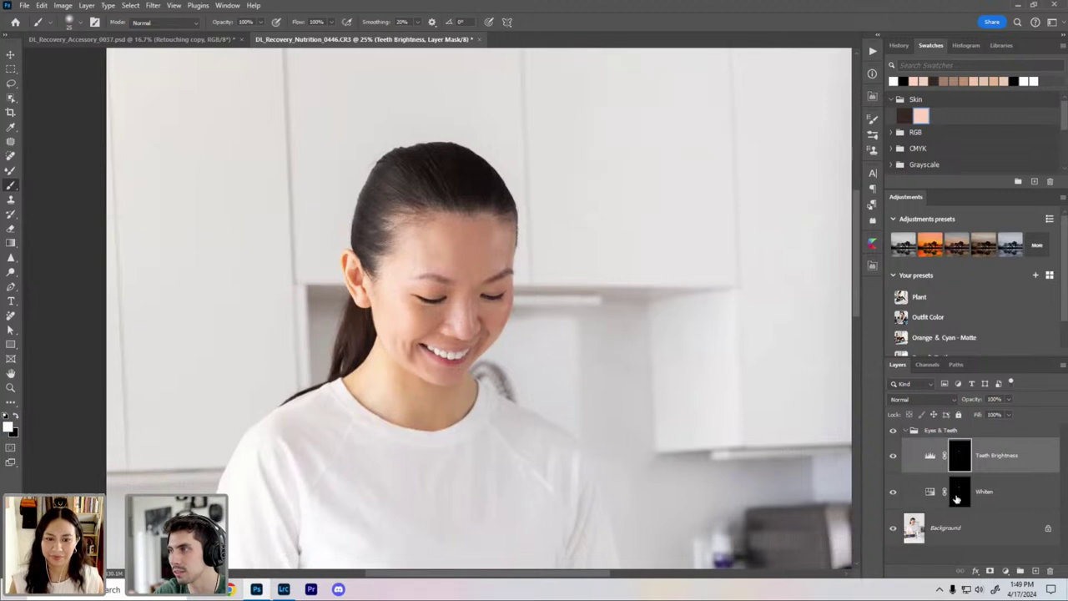
double_click(930, 490)
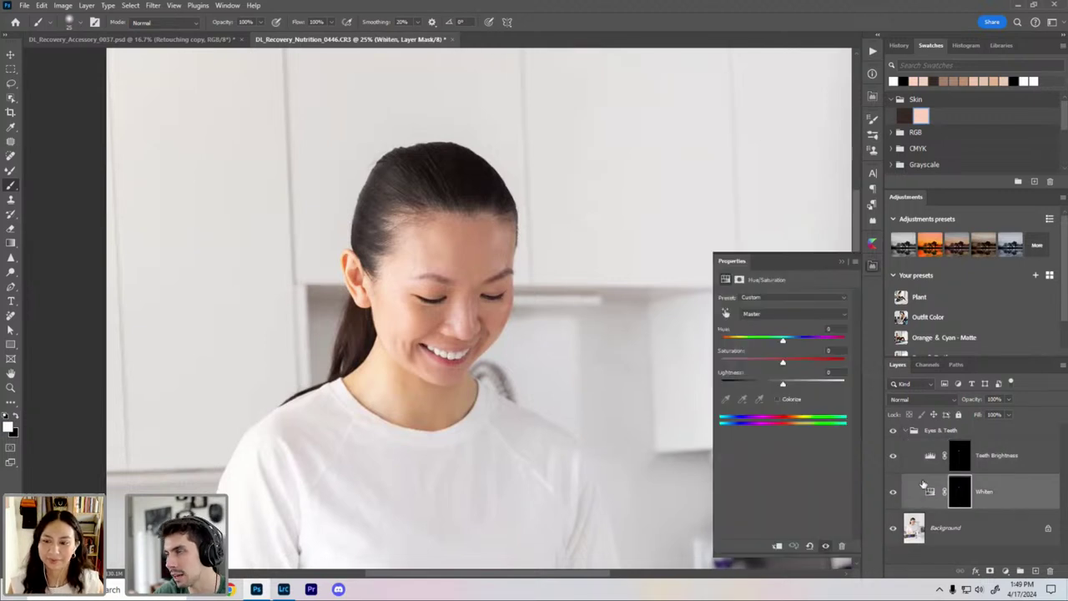
left_click(791, 315)
left_click(792, 330)
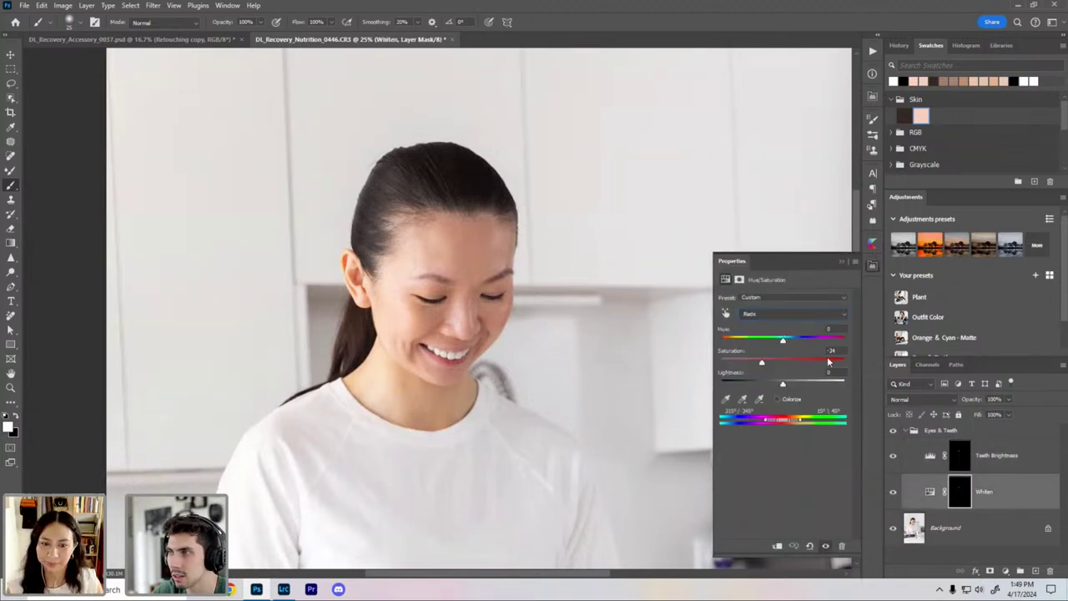
left_click(768, 315)
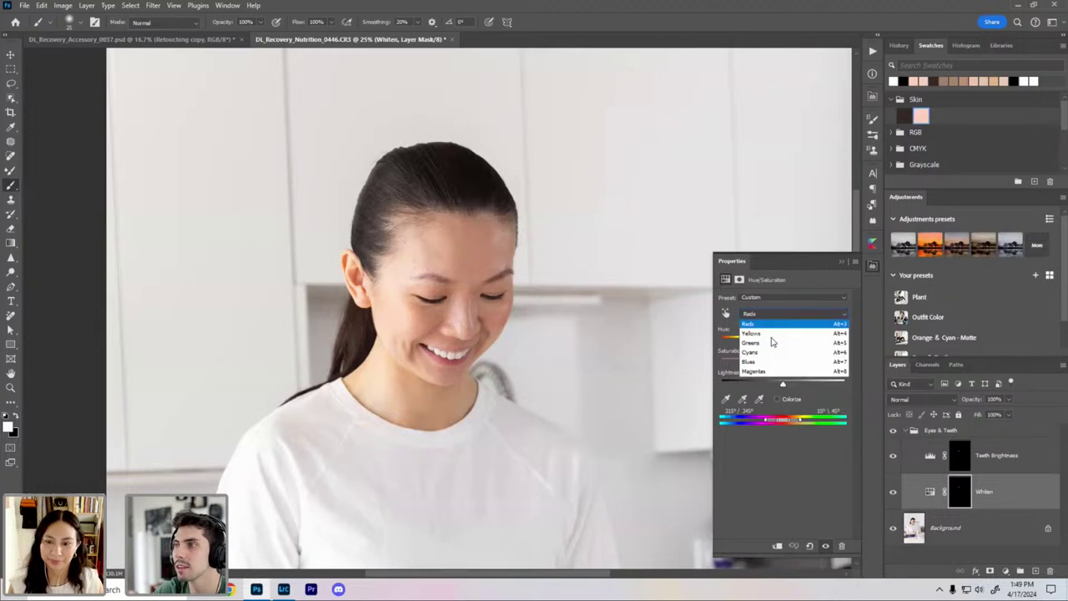
left_click(822, 342)
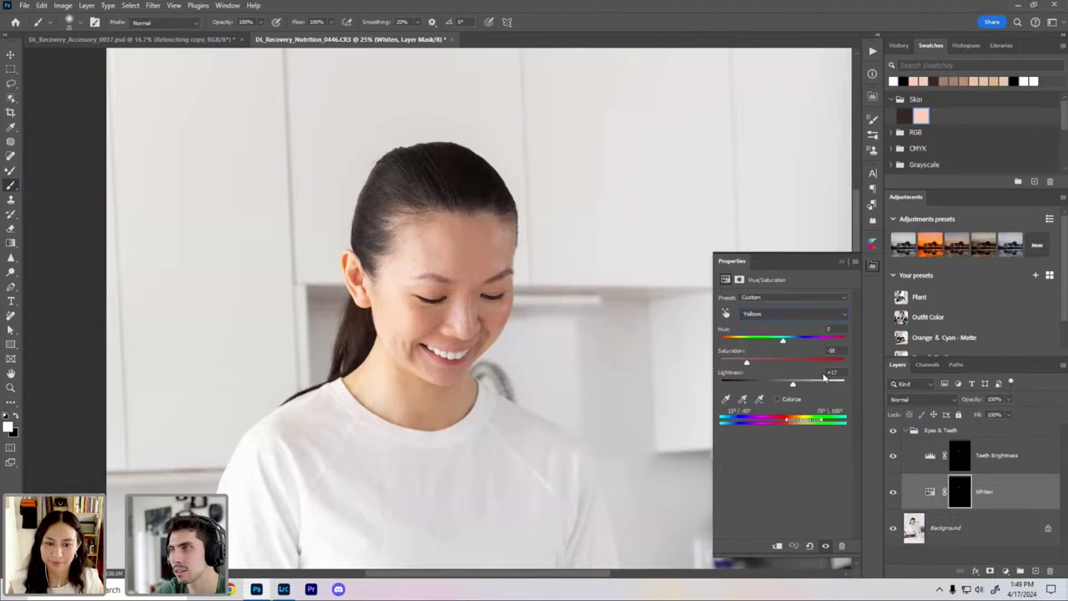
left_click(951, 471)
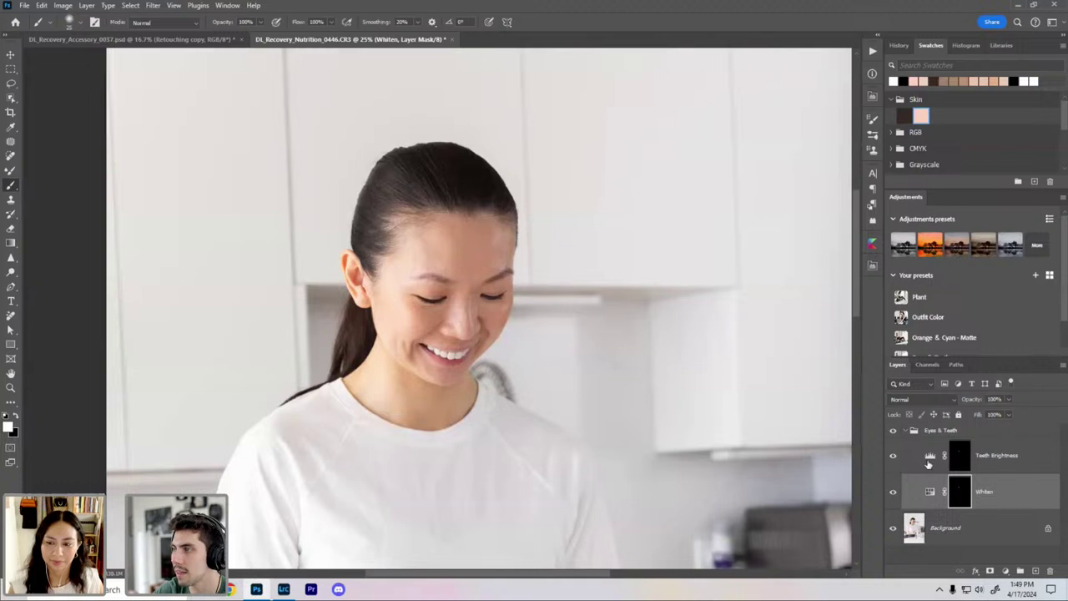
double_click(929, 457)
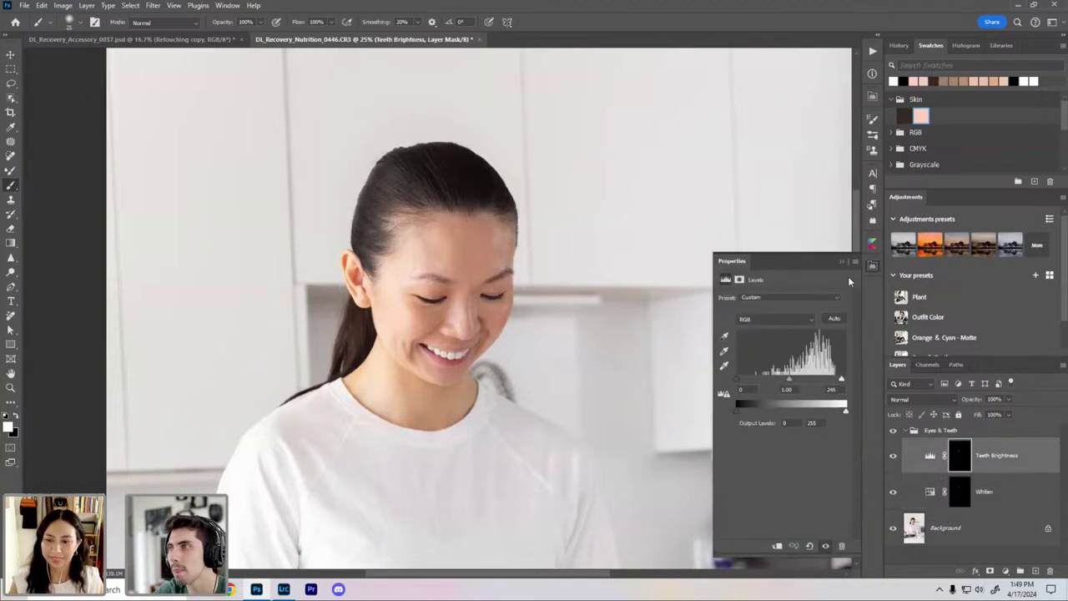
left_click(928, 448)
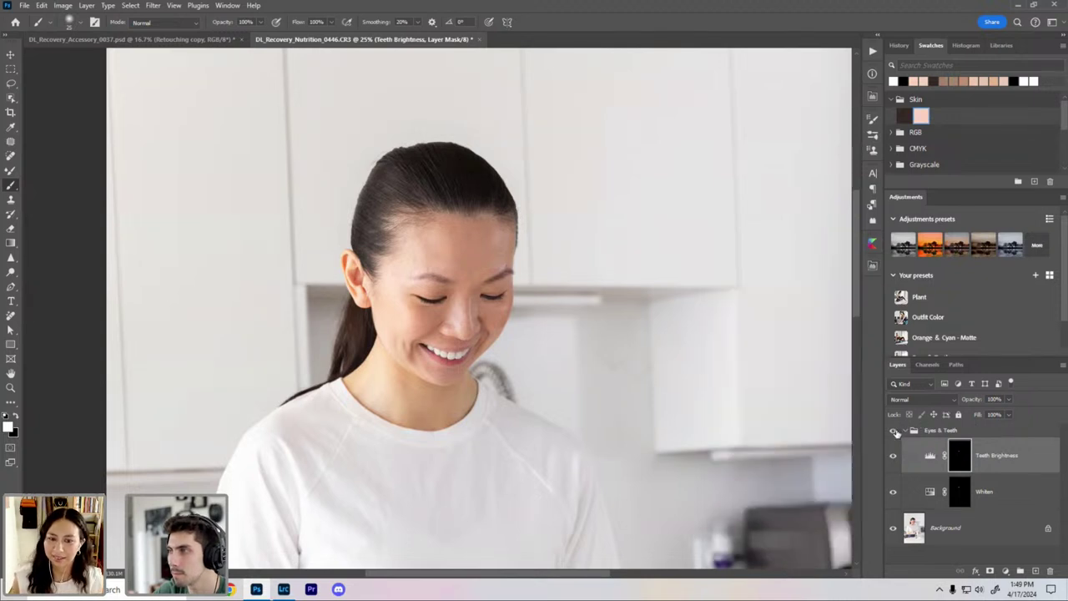
Step: Collapse the Eyes & Teeth group and check the retouched photo both up close and as a whole
key("ctrl+0")
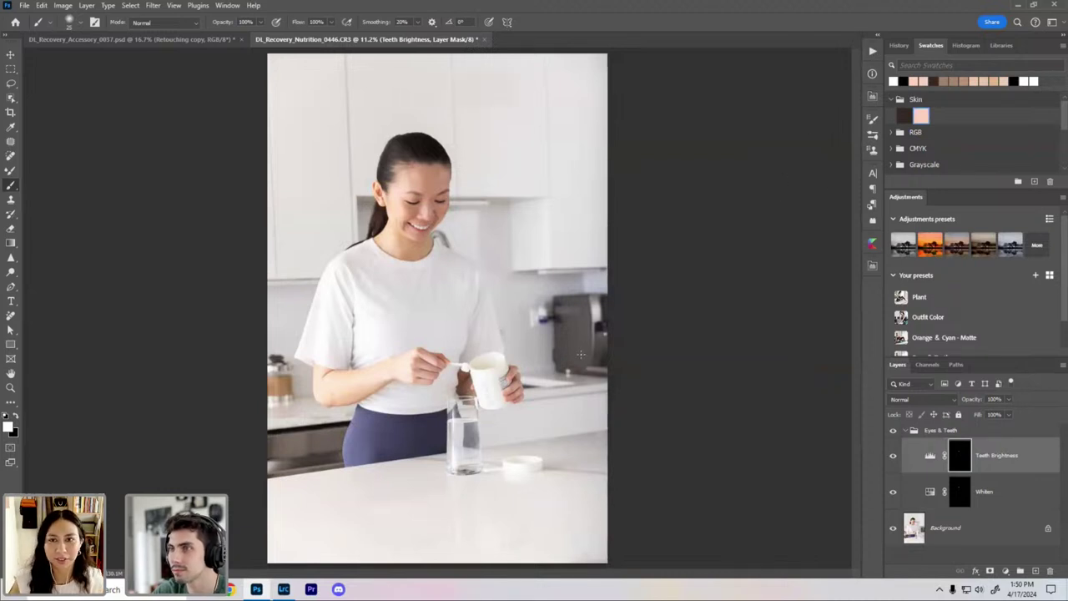
left_click(907, 430)
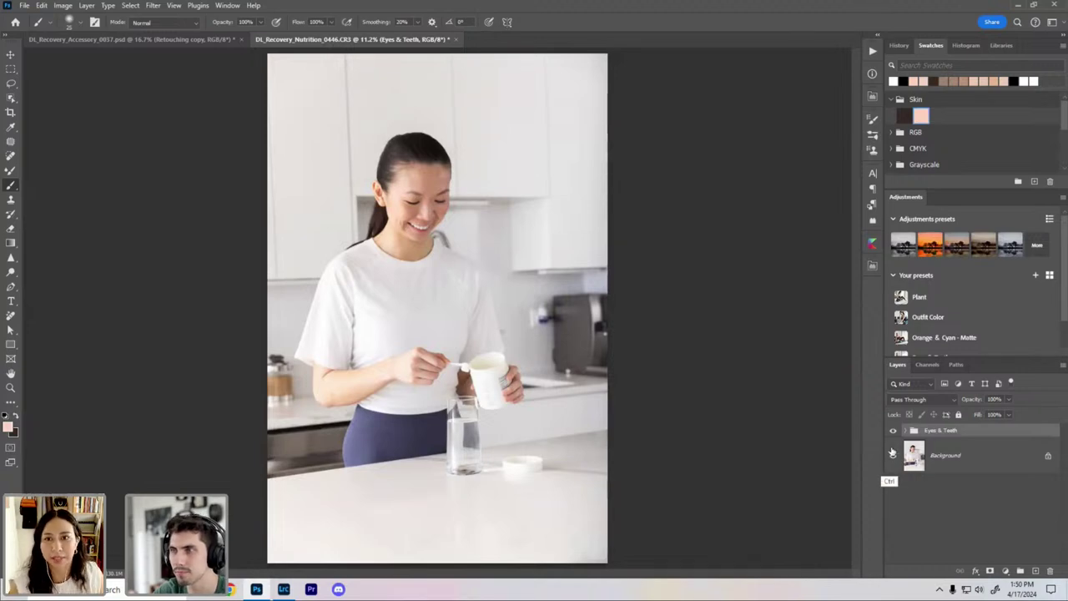
key("ctrl+plus")
key("ctrl+plus")
key("ctrl+plus")
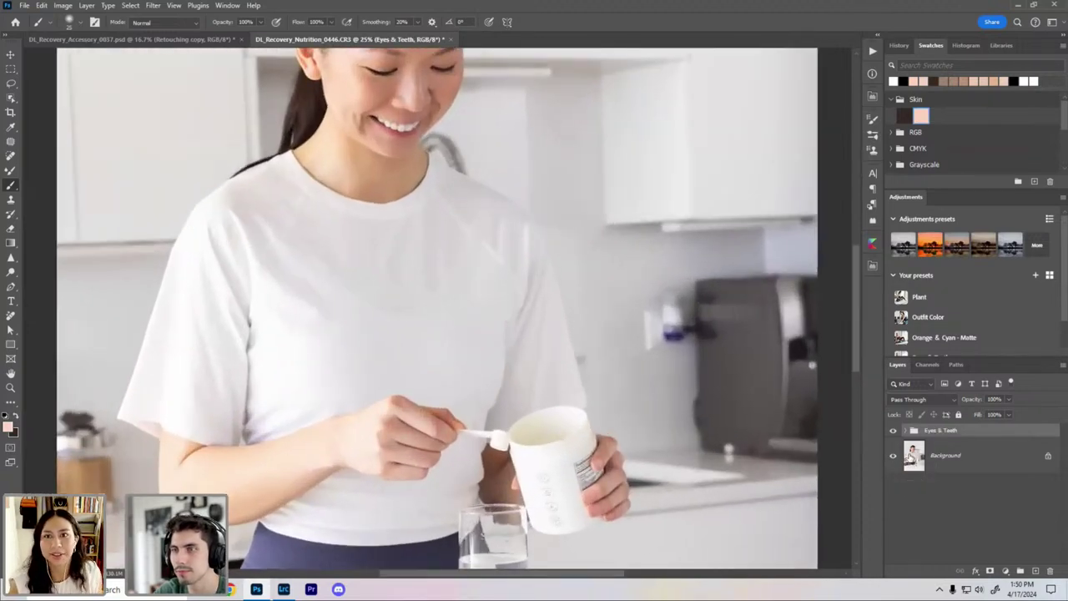
key("ctrl+0")
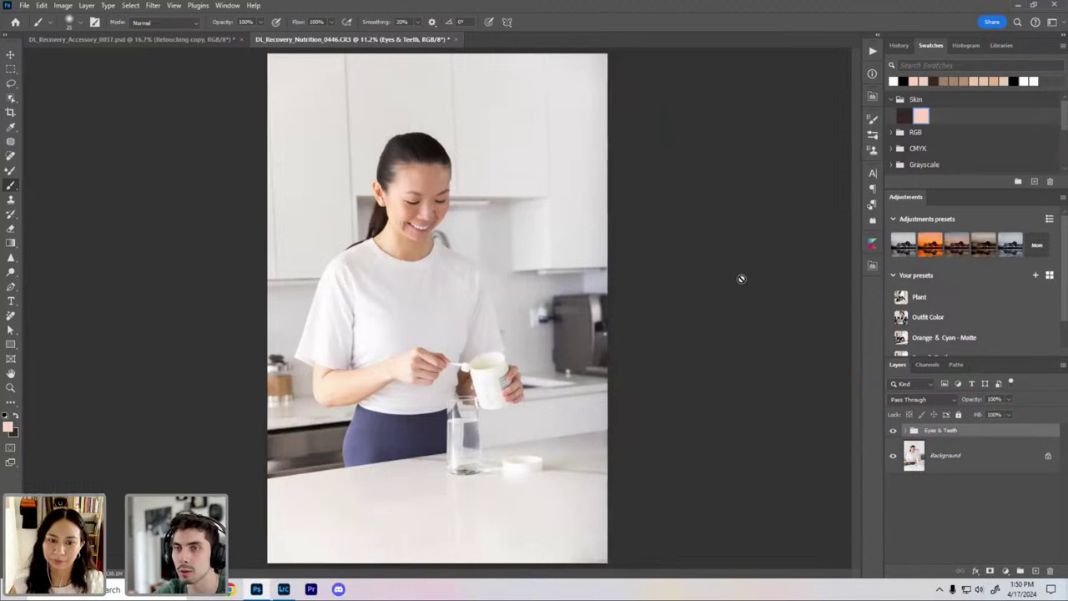
Step: Run the DL - Frequency Separation 8-bit action on the Background layer
left_click(871, 51)
left_click(798, 120)
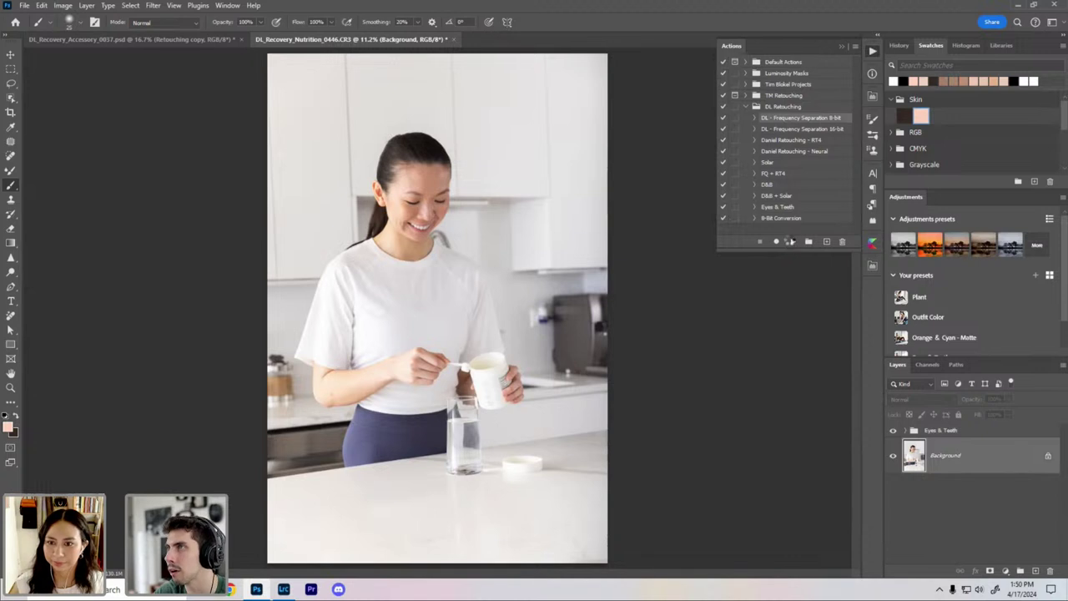
left_click(790, 241)
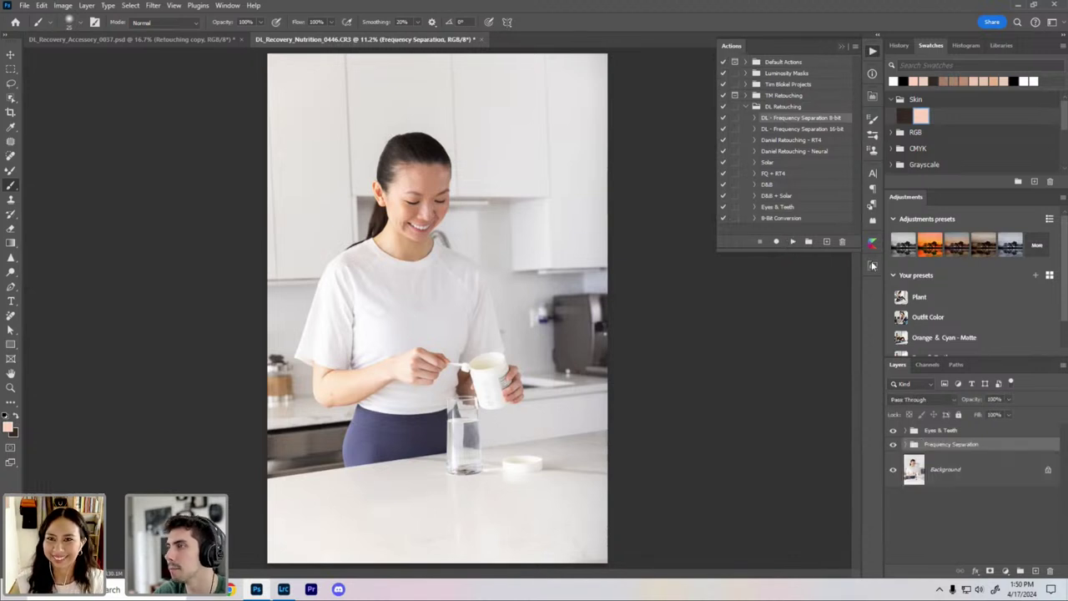
double_click(911, 447)
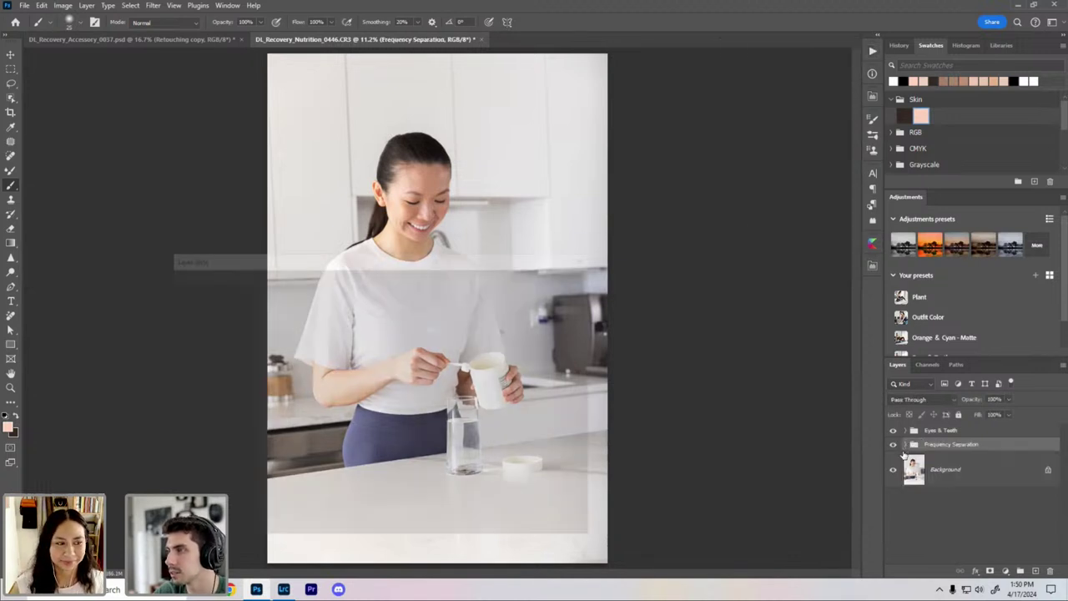
left_click(547, 297)
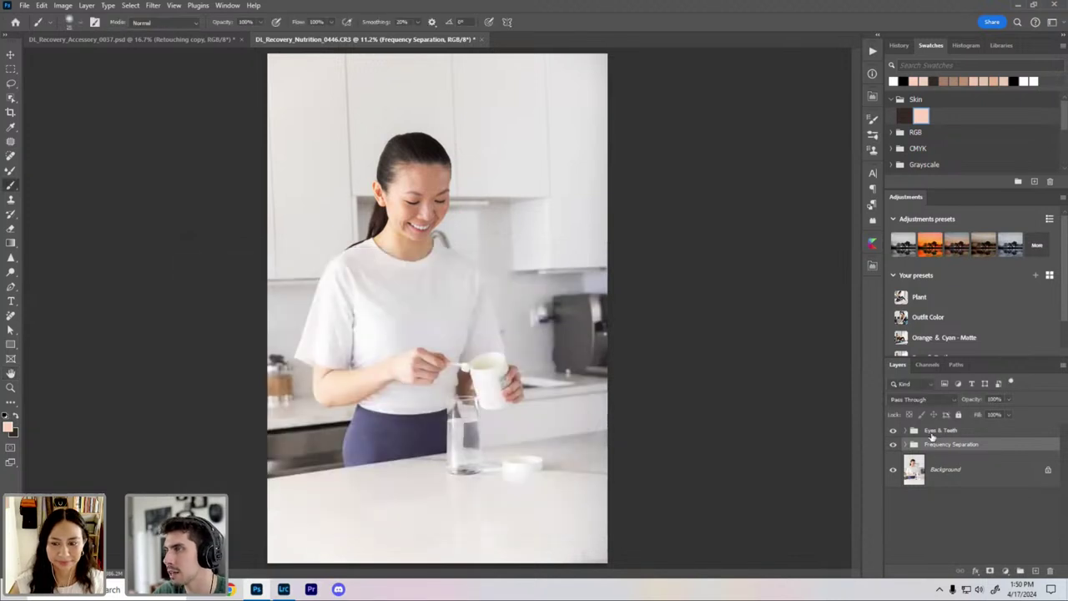
Step: Add the Outfit Color, Orange & Cyan - Matte and Eyes & Teeth adjustment presets above the existing Eyes & Teeth group
left_click(932, 432)
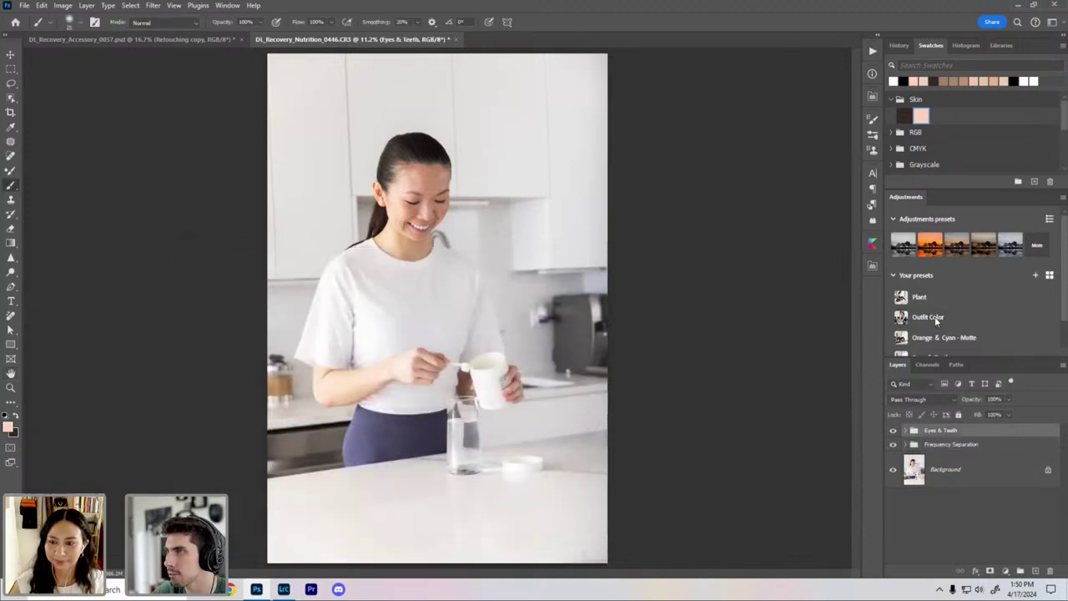
left_click(934, 316)
left_click(947, 337)
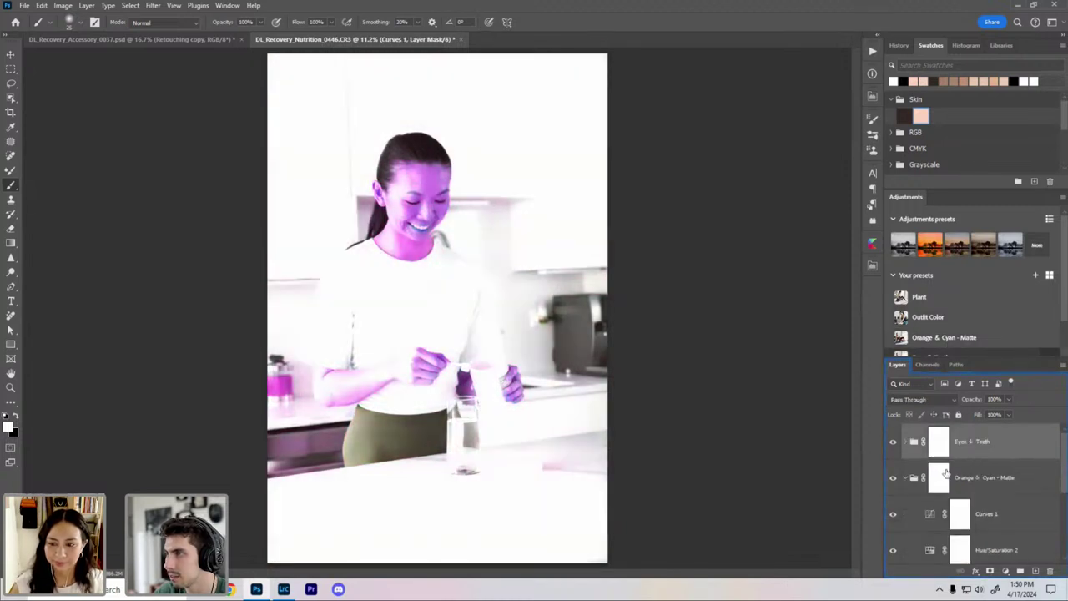
Step: Move the preset's Eyes & Teeth group below the Outfit Color group and invert the Outfit Color group's mask to black
left_click(906, 477)
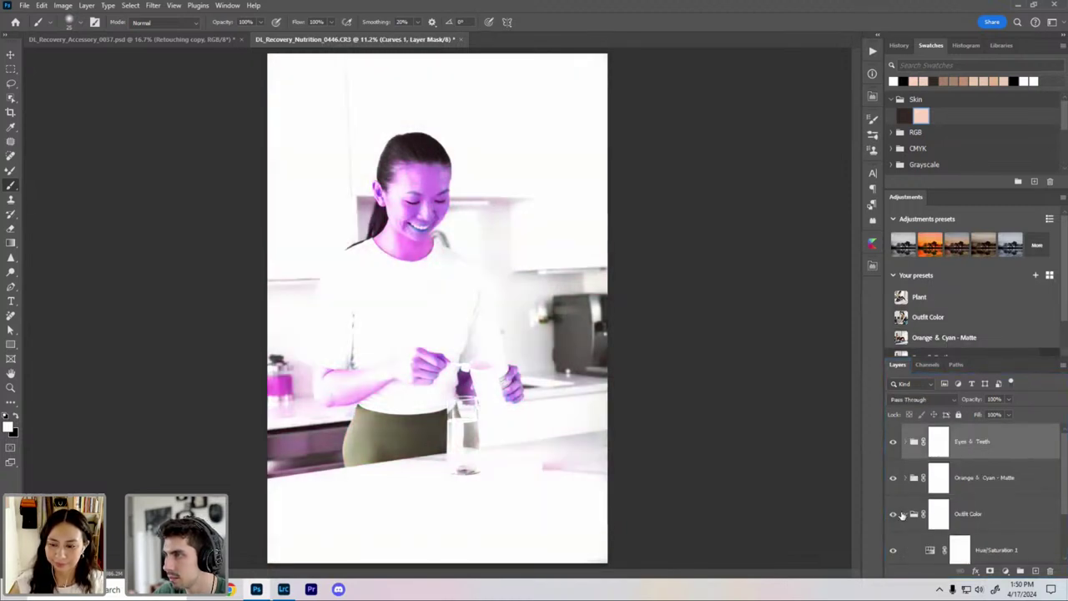
left_click(904, 514)
left_click_drag(978, 443, 957, 514)
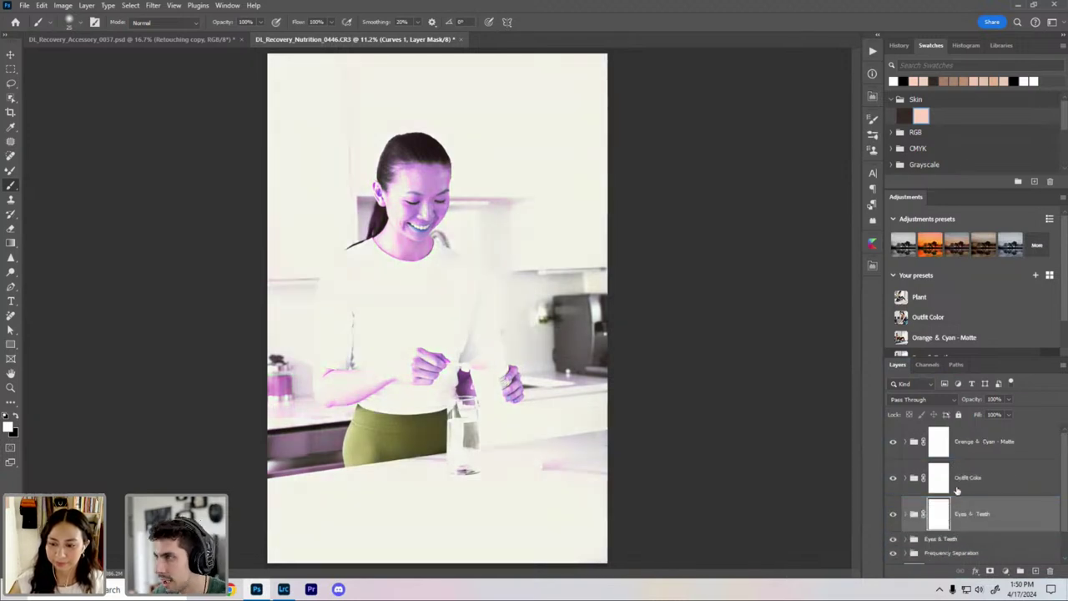
left_click(942, 480)
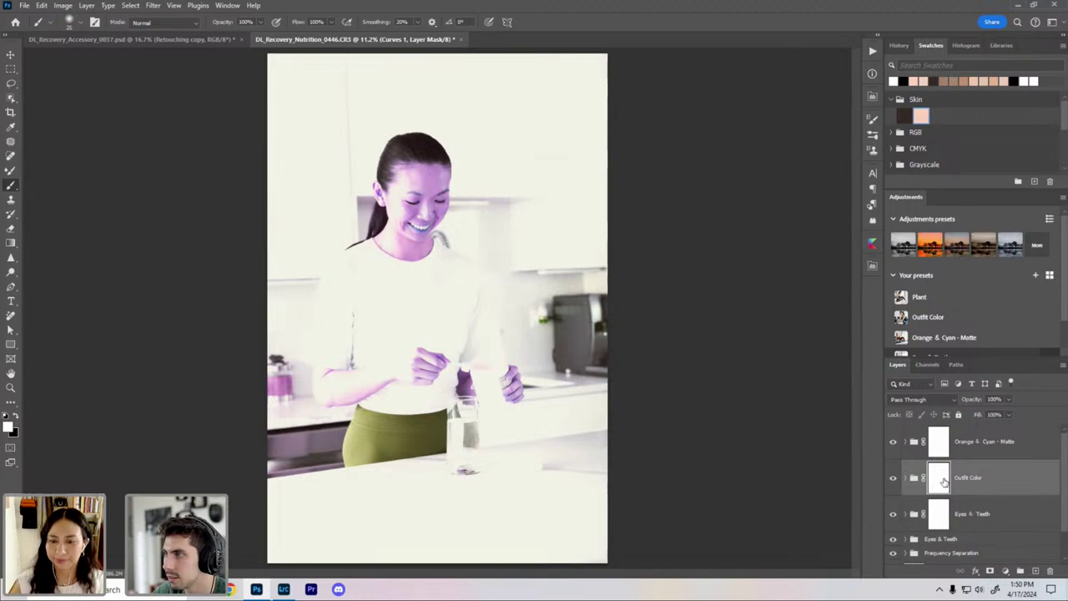
key("ctrl+i")
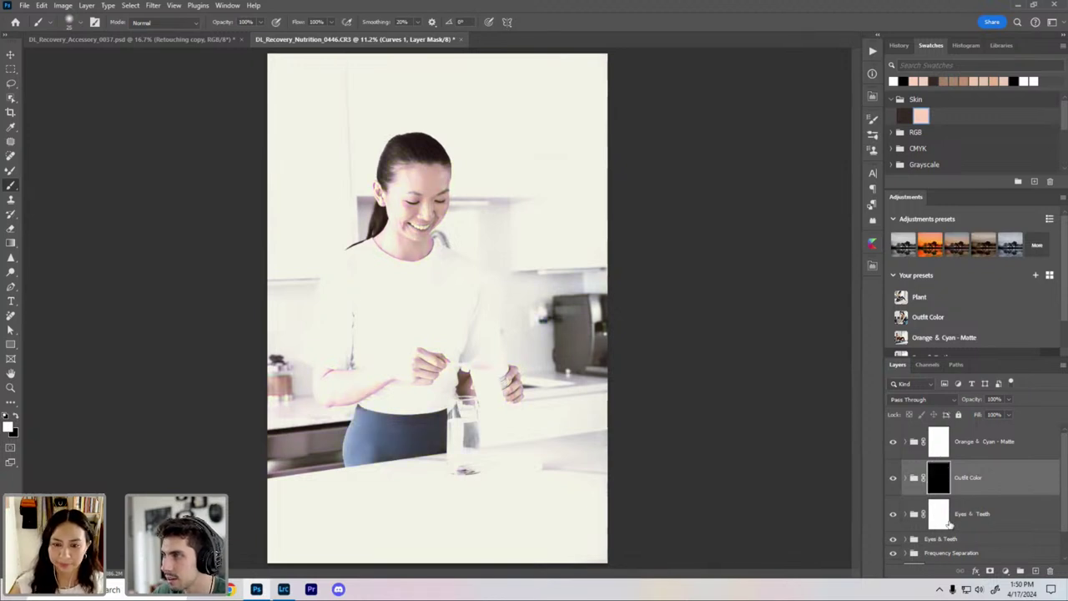
Step: Expand the preset's Eyes & Teeth group and look through its Levels and Hue/Saturation layers and the group's available commands
left_click(906, 515)
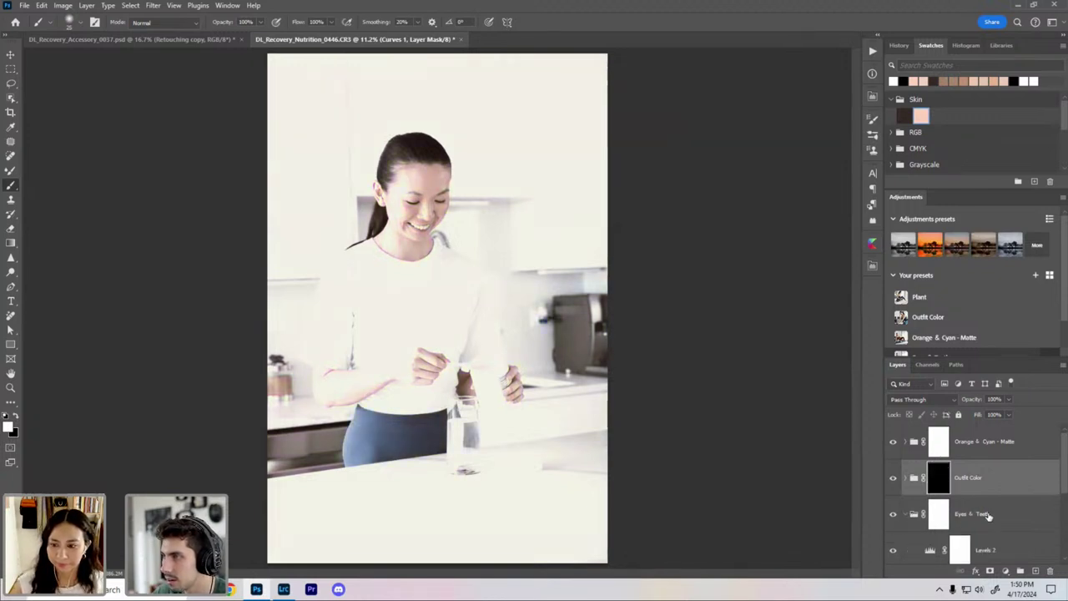
left_click(989, 517)
scroll(990, 516, "down", 2)
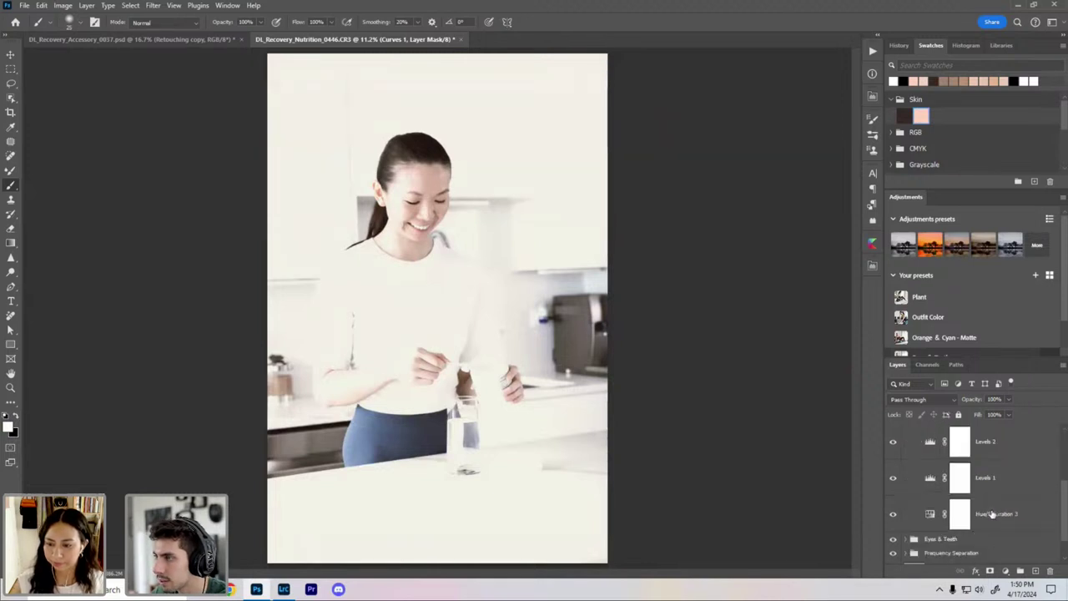
right_click(1005, 444)
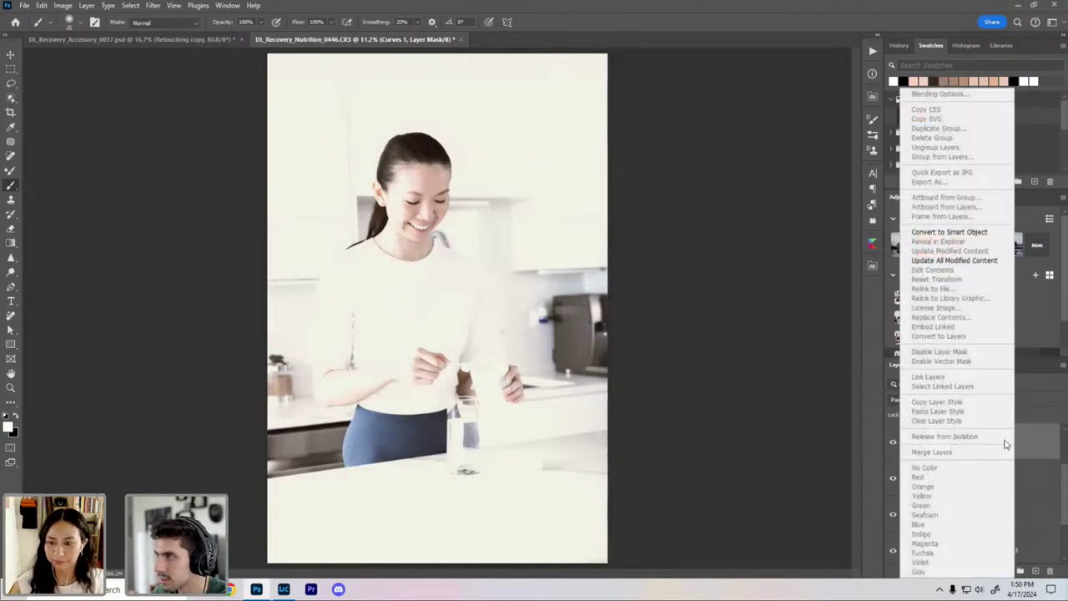
left_click(1023, 458)
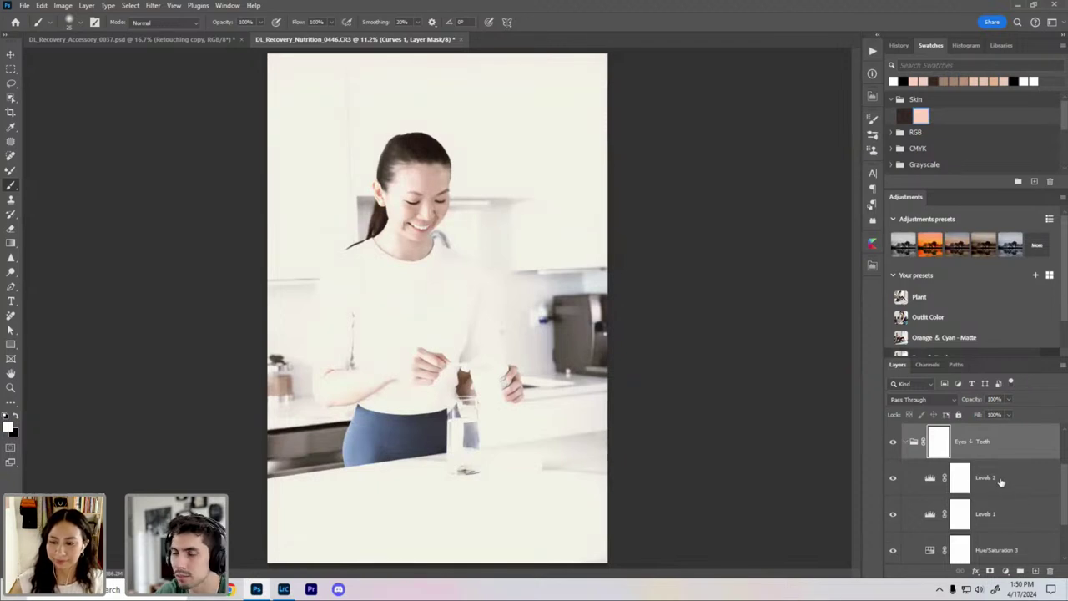
right_click(1015, 451)
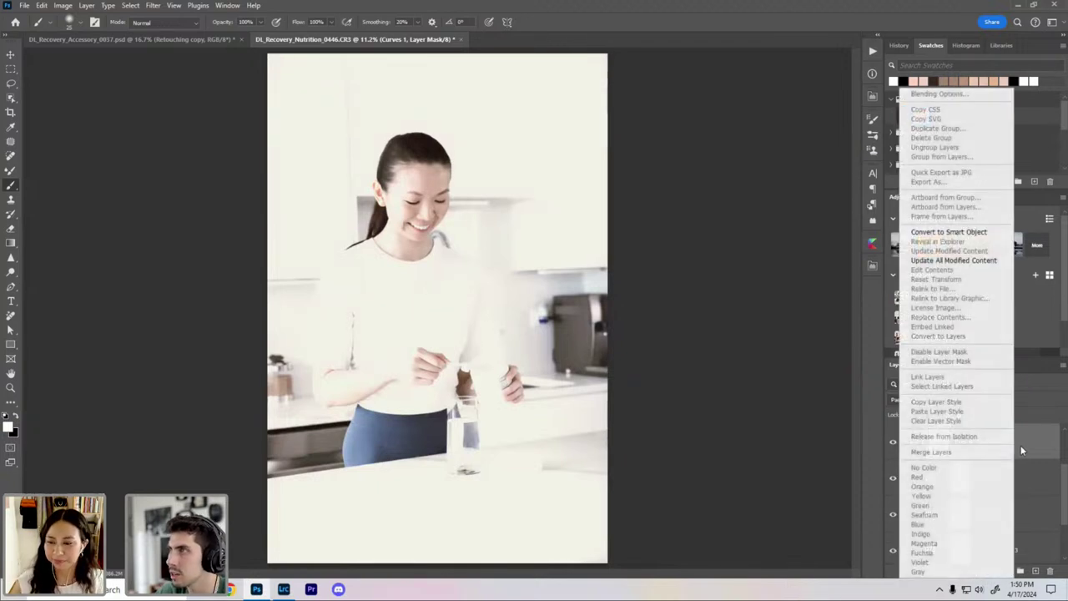
key("Escape")
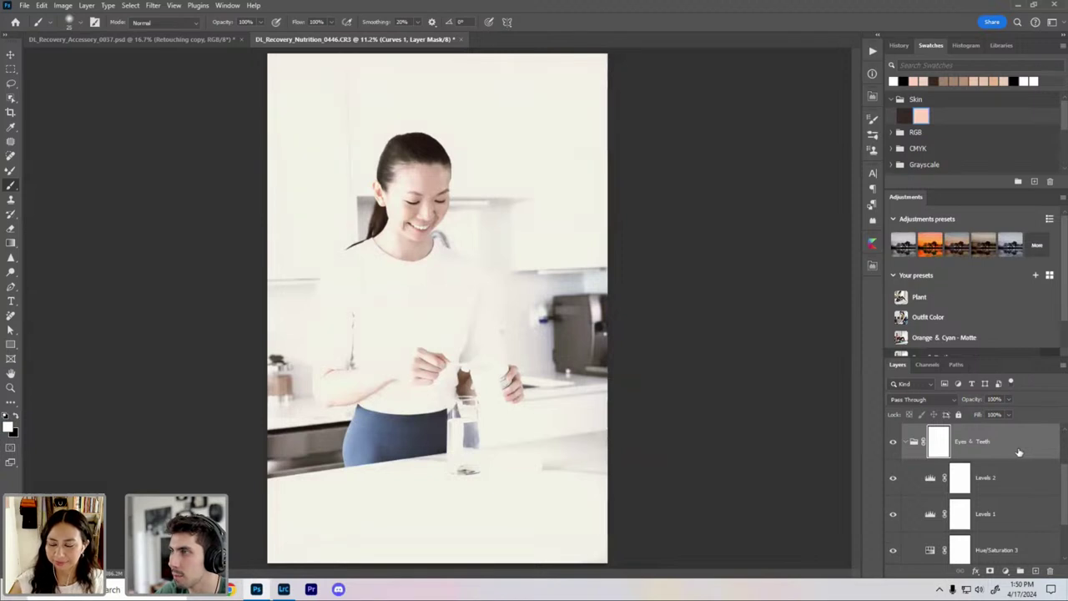
Step: Hide and collapse the preset's masked Eyes & Teeth group
left_click(891, 444)
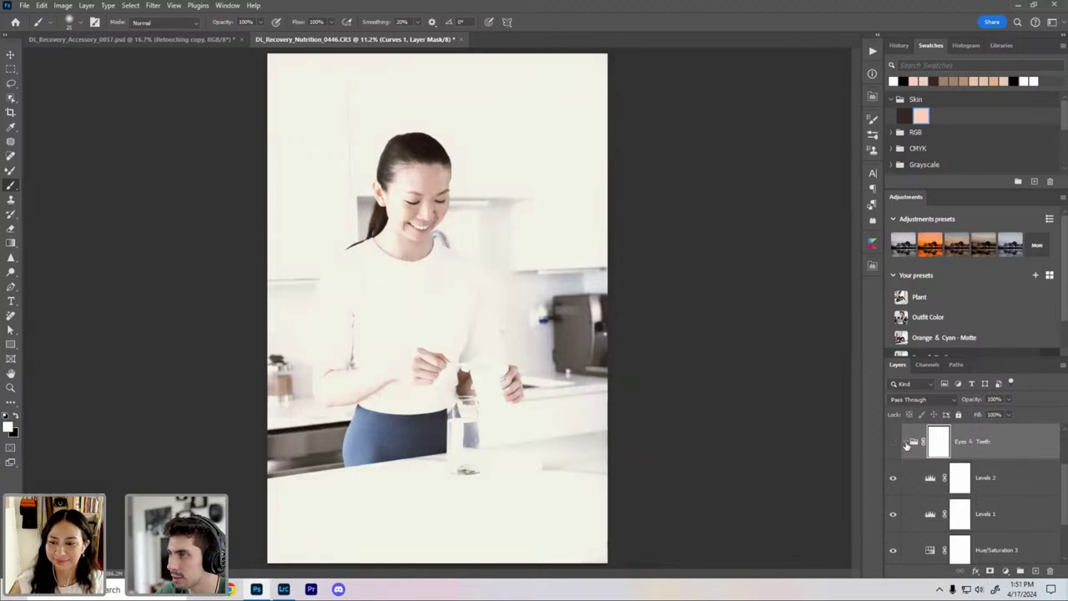
left_click(907, 443)
scroll(951, 488, "up", 1)
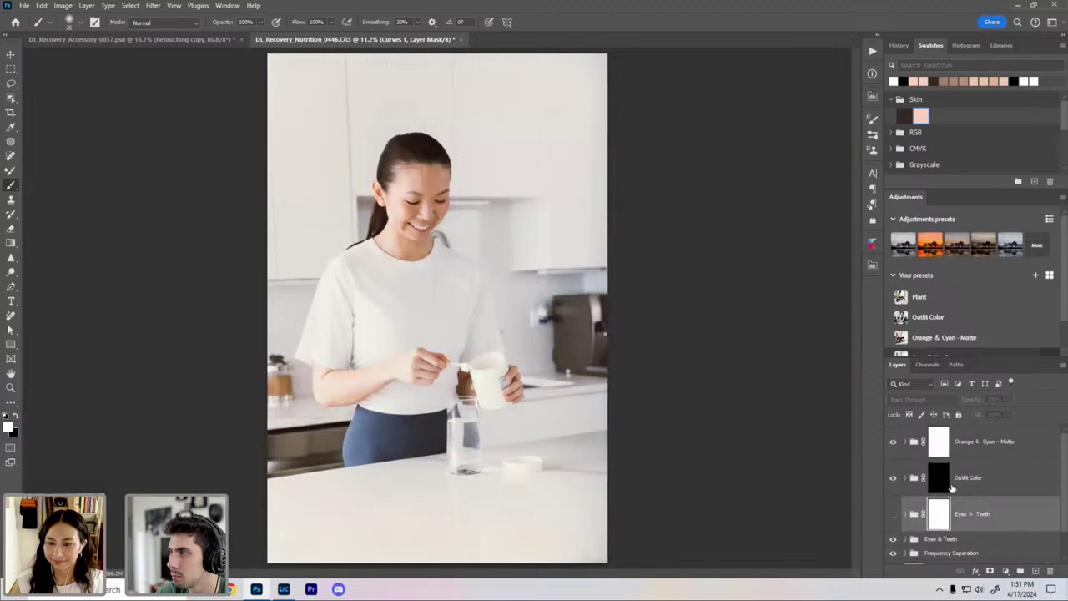
Step: Delete the hidden, masked Eyes & Teeth group below the Outfit Color group
left_click(938, 482)
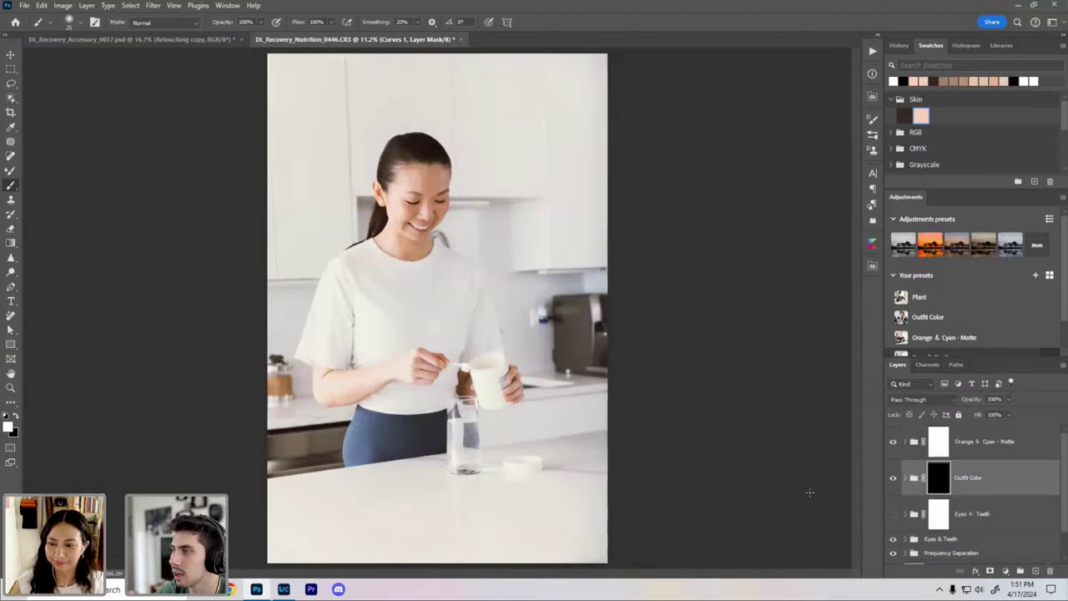
scroll(957, 538, "down", 1)
left_click(955, 543)
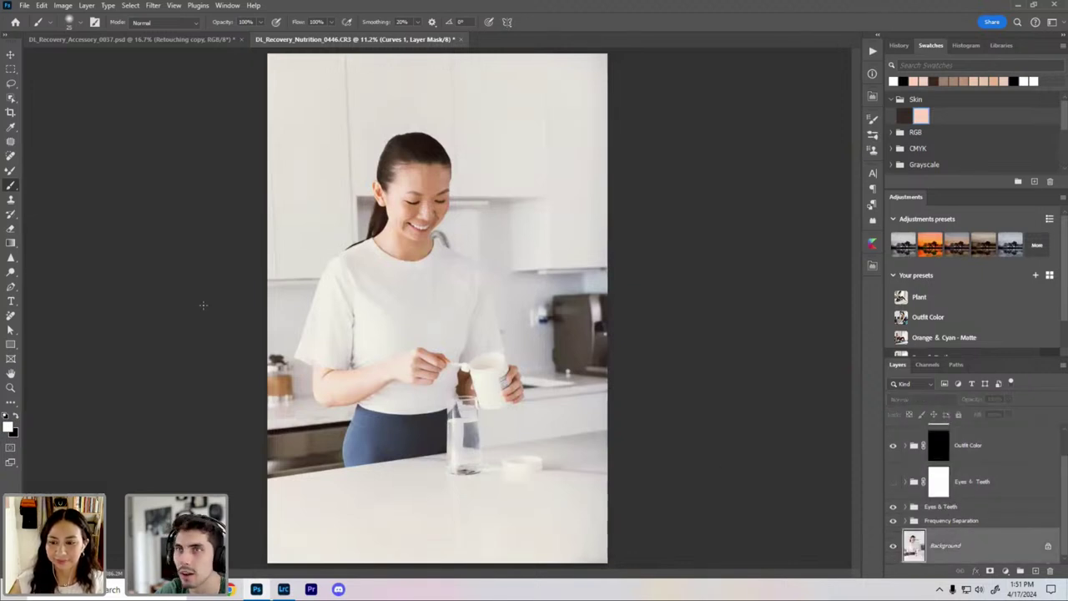
right_click(1008, 488)
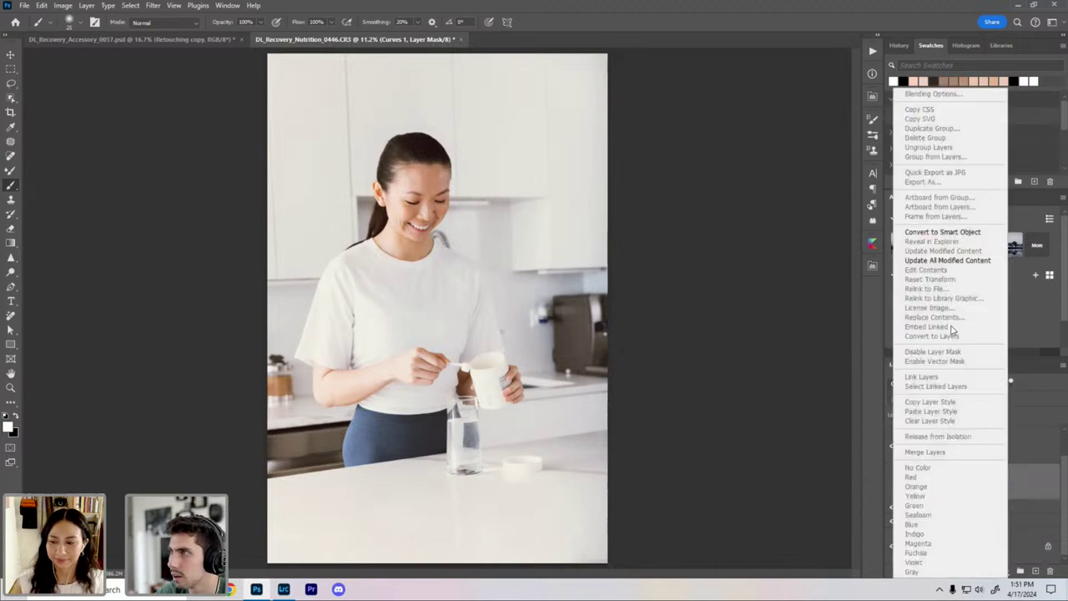
left_click(1033, 490)
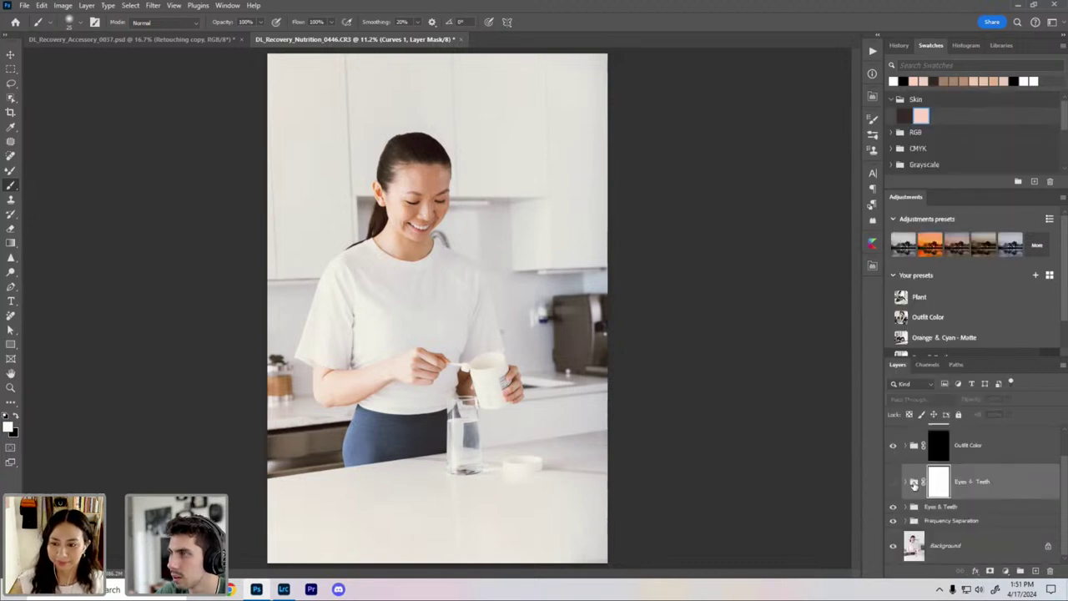
left_click(906, 484)
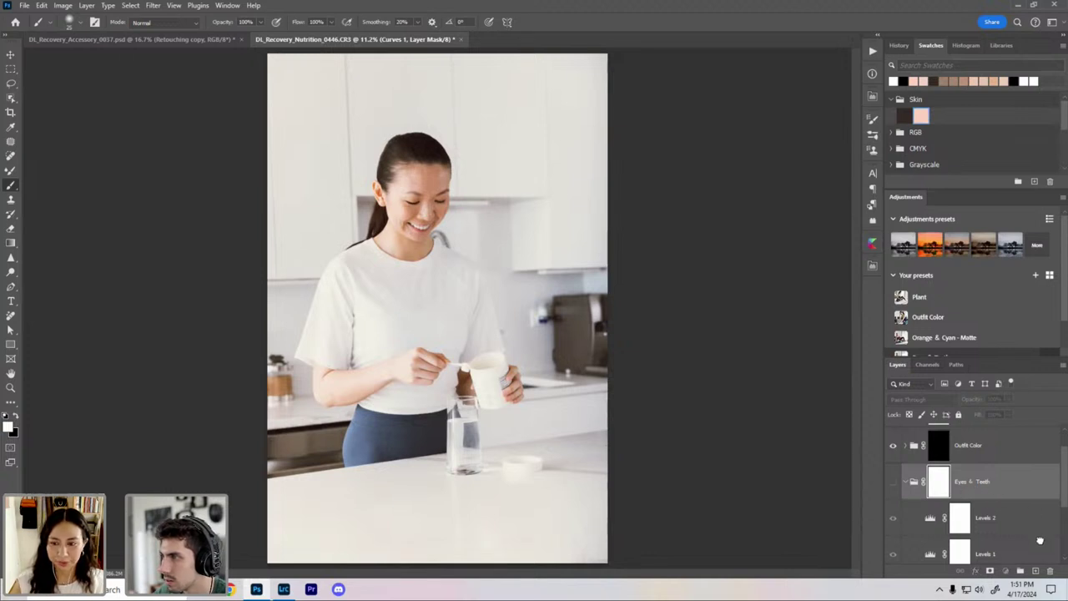
scroll(997, 490, "down", 1)
scroll(998, 489, "up", 1)
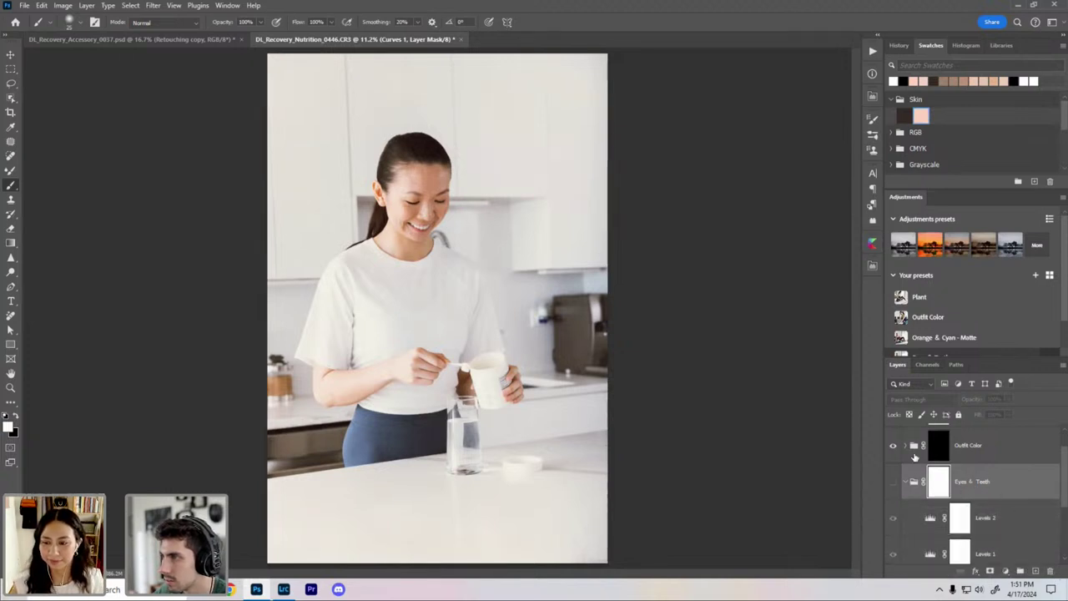
key("Delete")
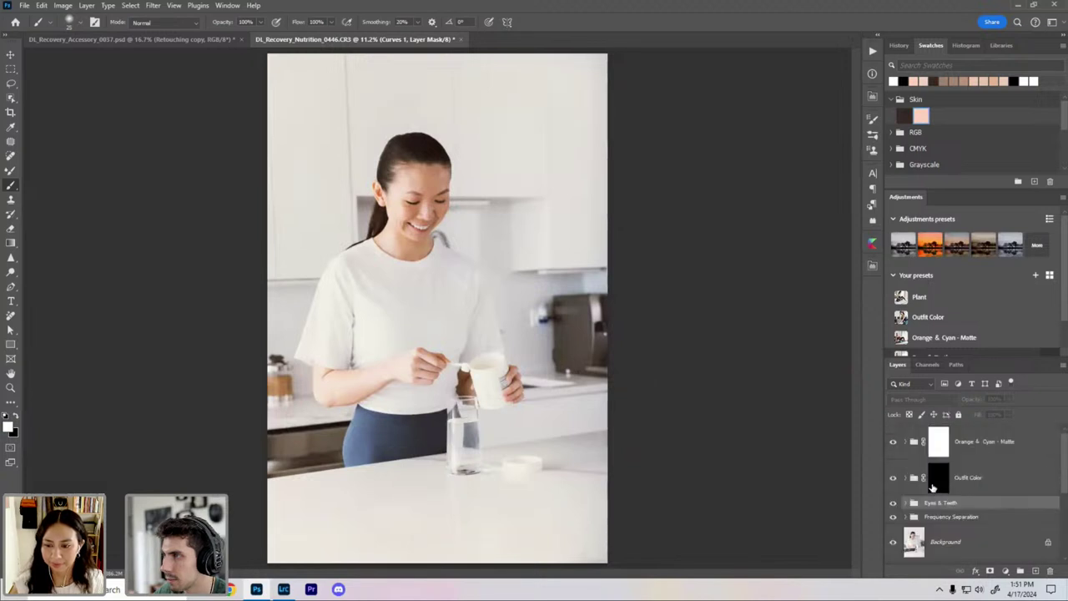
Step: Try to select the blue leggings with a rectangular Object Selection, and undo the inversion of the Outfit Color group's mask
left_click(934, 489)
left_click(11, 99)
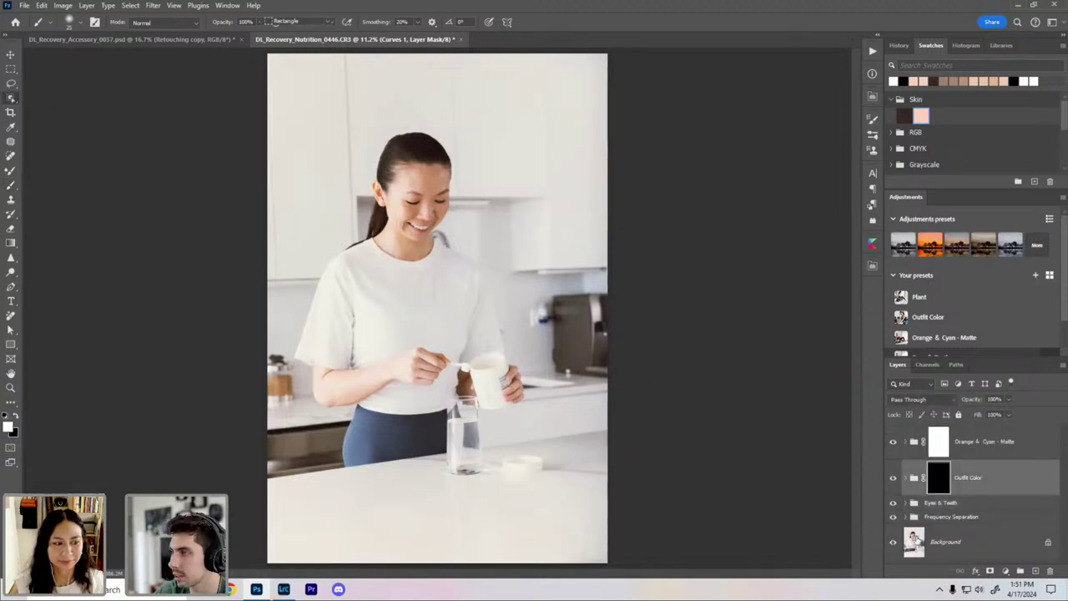
left_click_drag(338, 397, 476, 480)
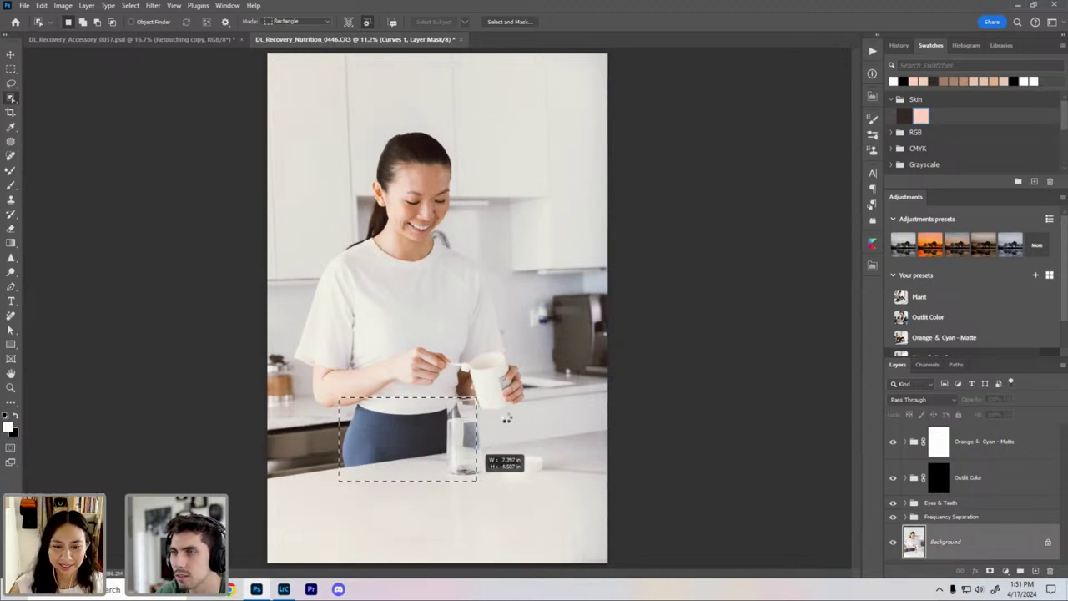
key("ctrl+z")
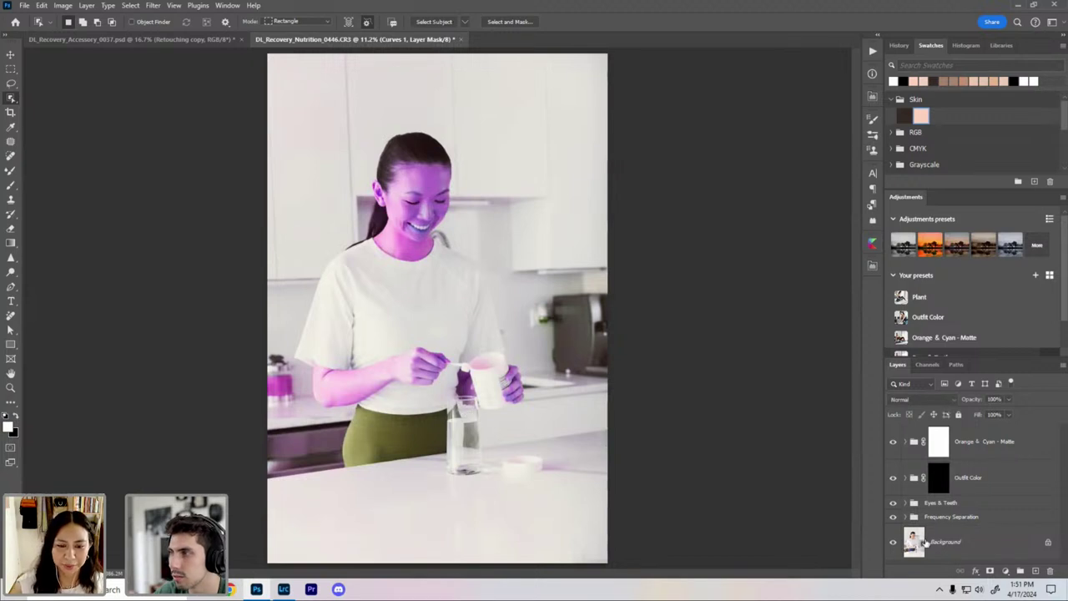
Step: Expand the Outfit Color group, hide its Hue/Saturation 1 layer and select the blue leggings on the Background layer with Object Selection
left_click(923, 542)
left_click(893, 478)
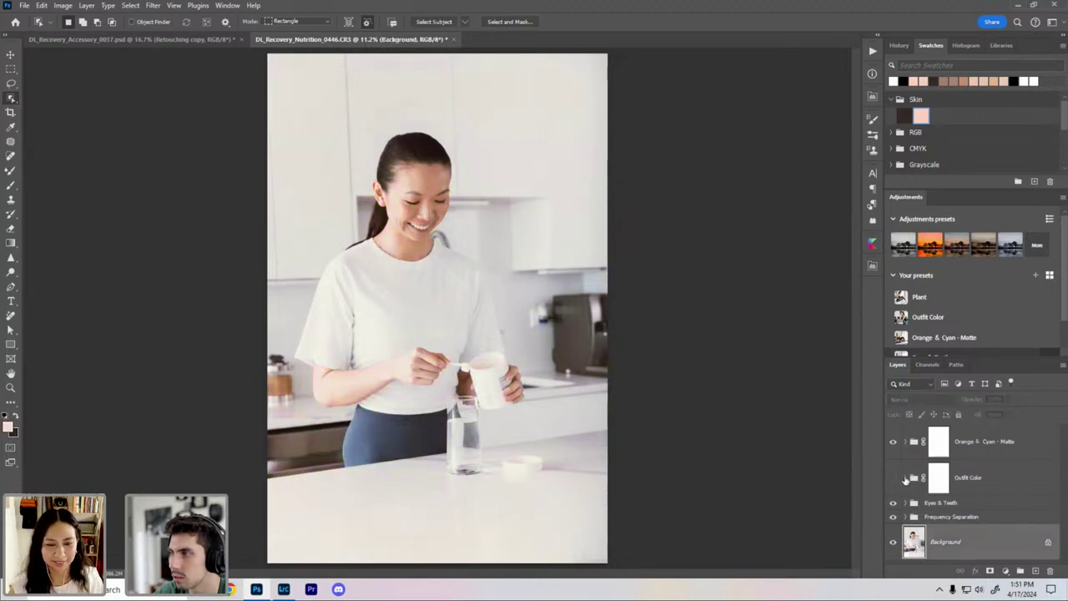
left_click(905, 477)
left_click(894, 514)
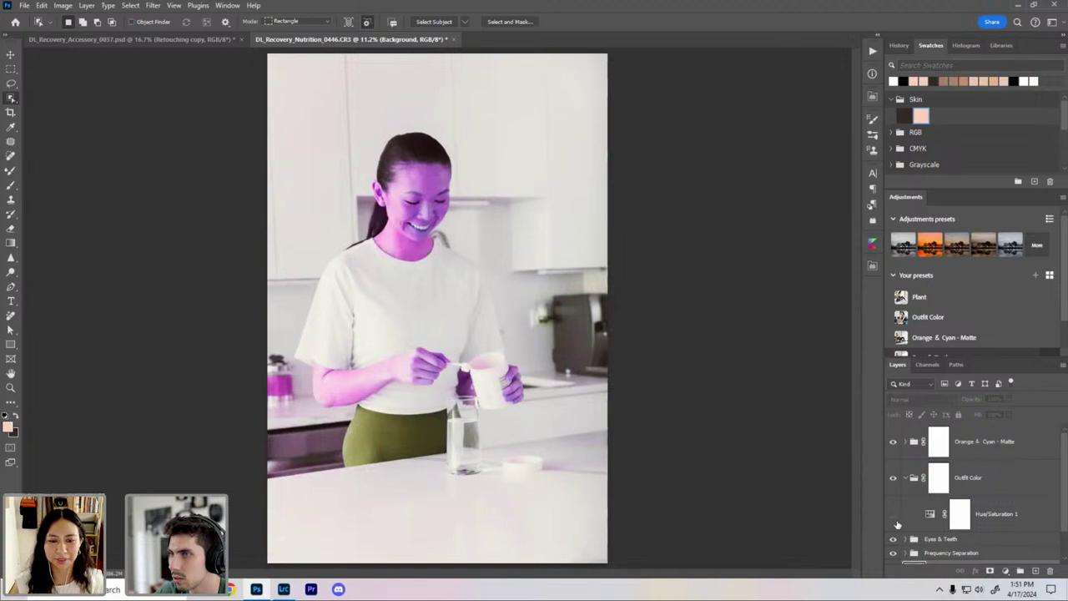
left_click(893, 514)
scroll(924, 546, "down", 1)
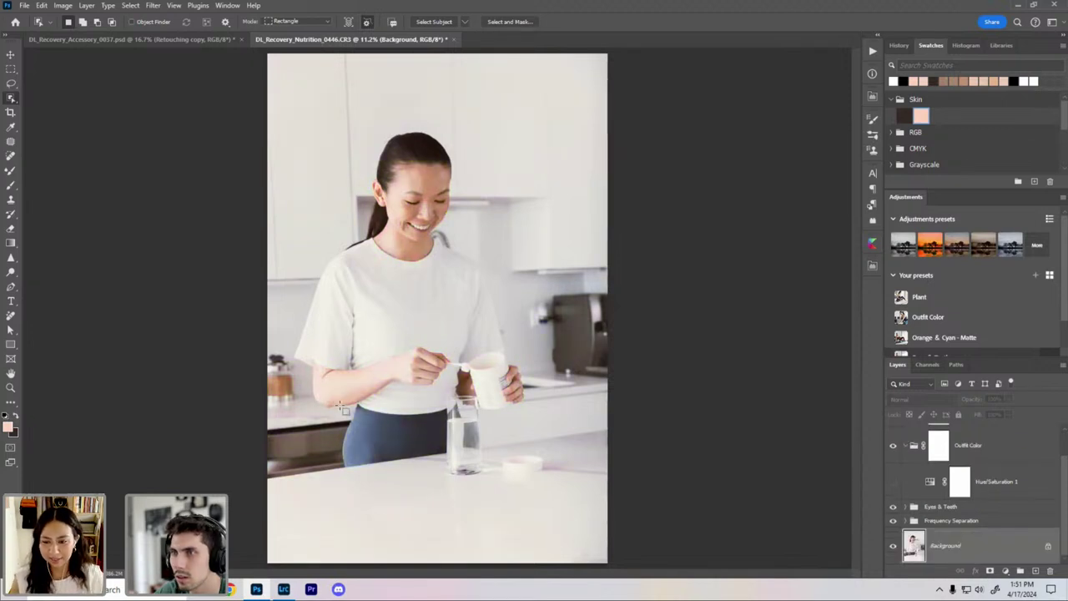
left_click_drag(338, 399, 474, 482)
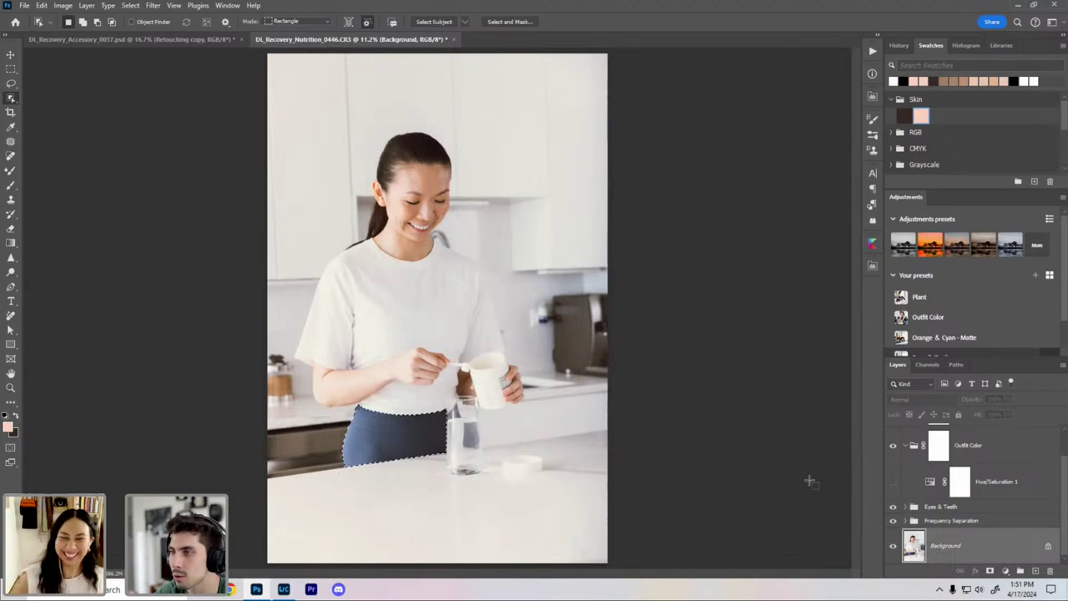
Step: Replace the Hue/Saturation 1 layer's mask with one made from the leggings selection and show the layer
left_click(959, 482)
right_click(960, 481)
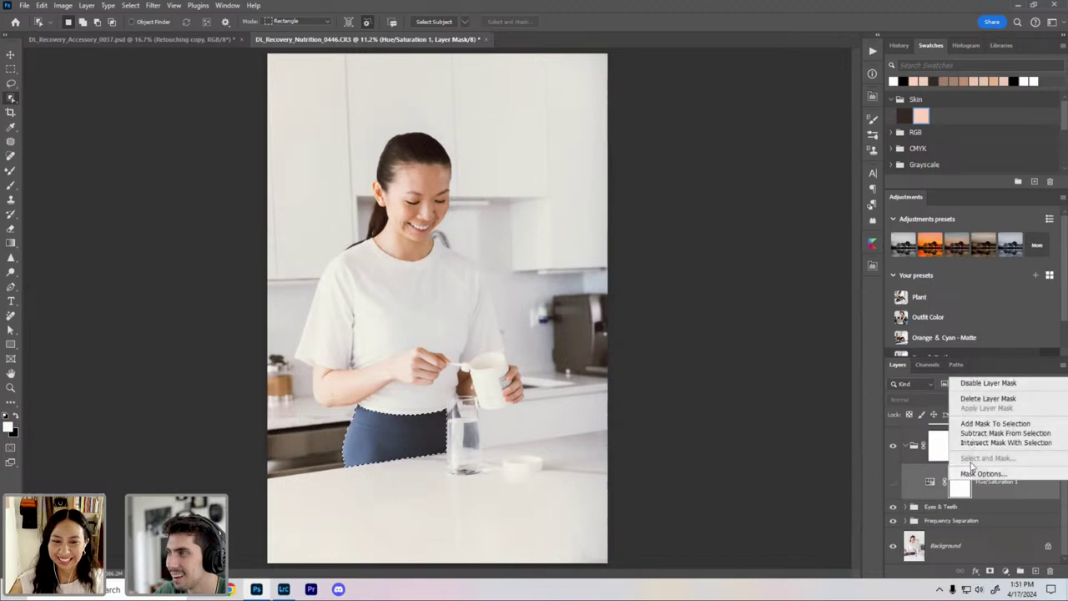
left_click(957, 457)
right_click(951, 481)
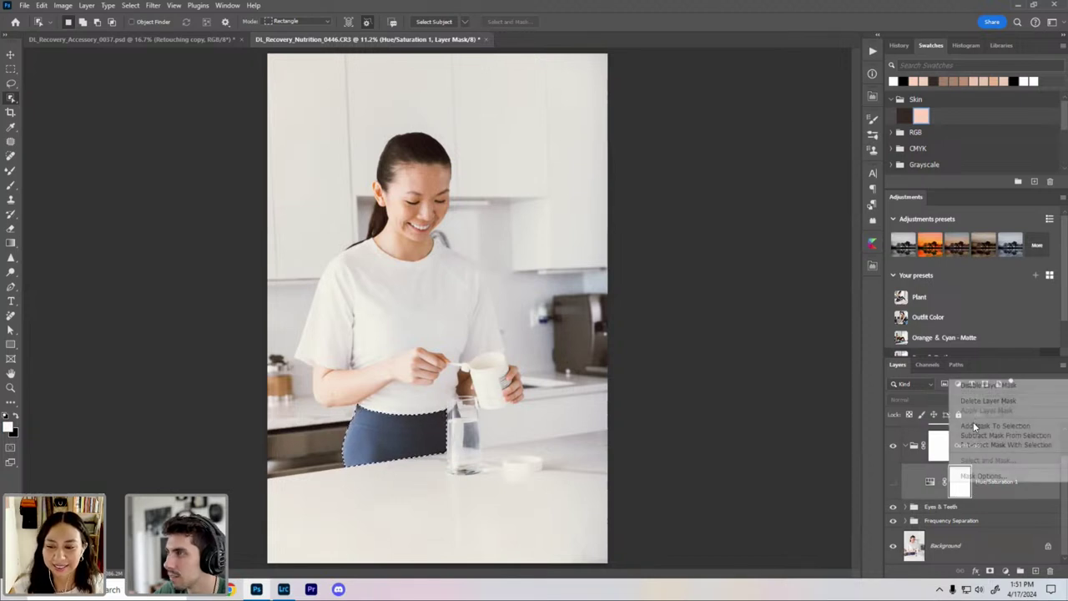
left_click(976, 397)
left_click(989, 571)
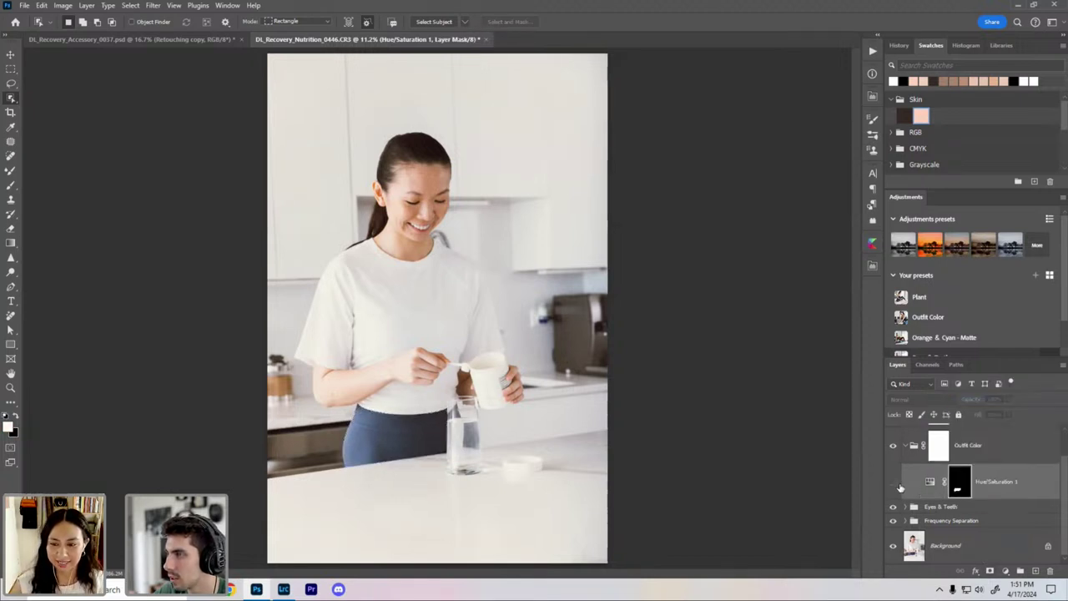
left_click(893, 482)
Step: Delete the Outfit Color group's mask, move Hue/Saturation 1 out above the group and delete the empty group
right_click(939, 442)
left_click(981, 454)
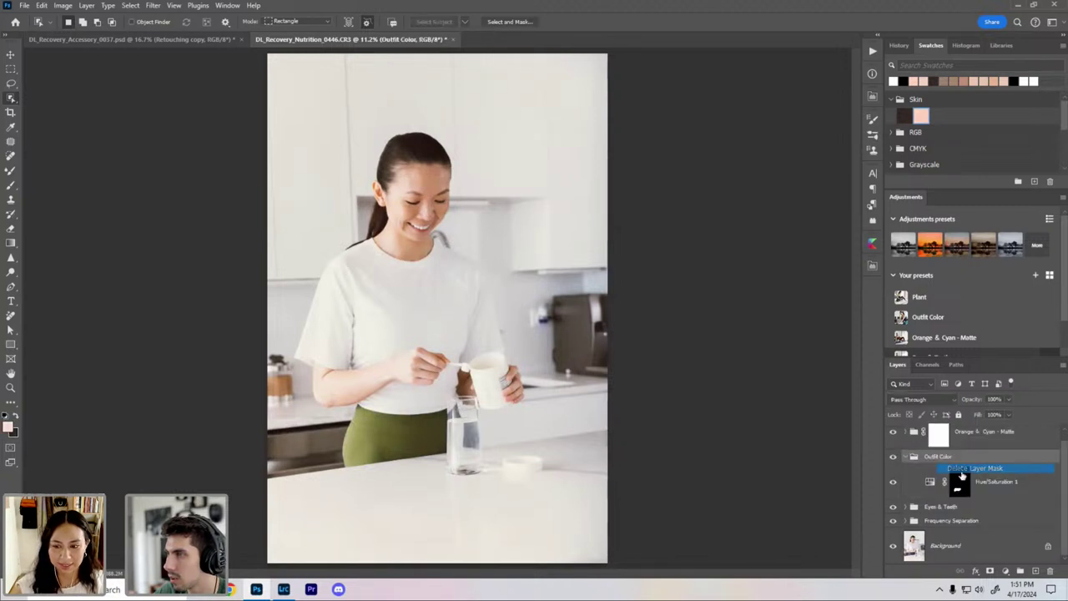
left_click_drag(987, 480, 986, 445)
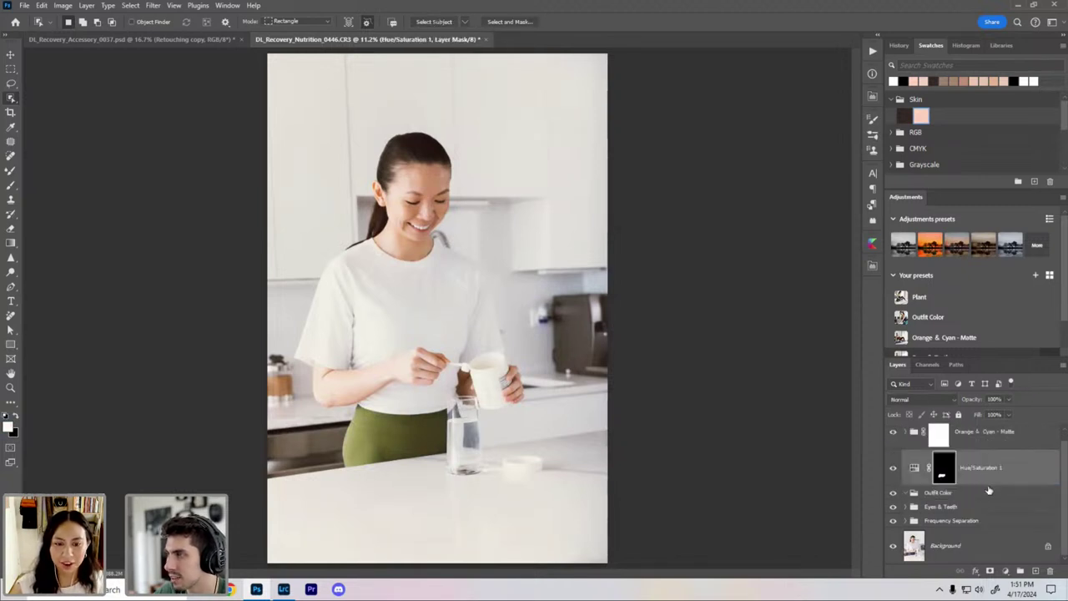
left_click(990, 493)
key("Delete")
Step: Set the Hue/Saturation 1 layer's hue to -93 and saturation to +11, and select the Orange & Cyan - Matte group
double_click(913, 479)
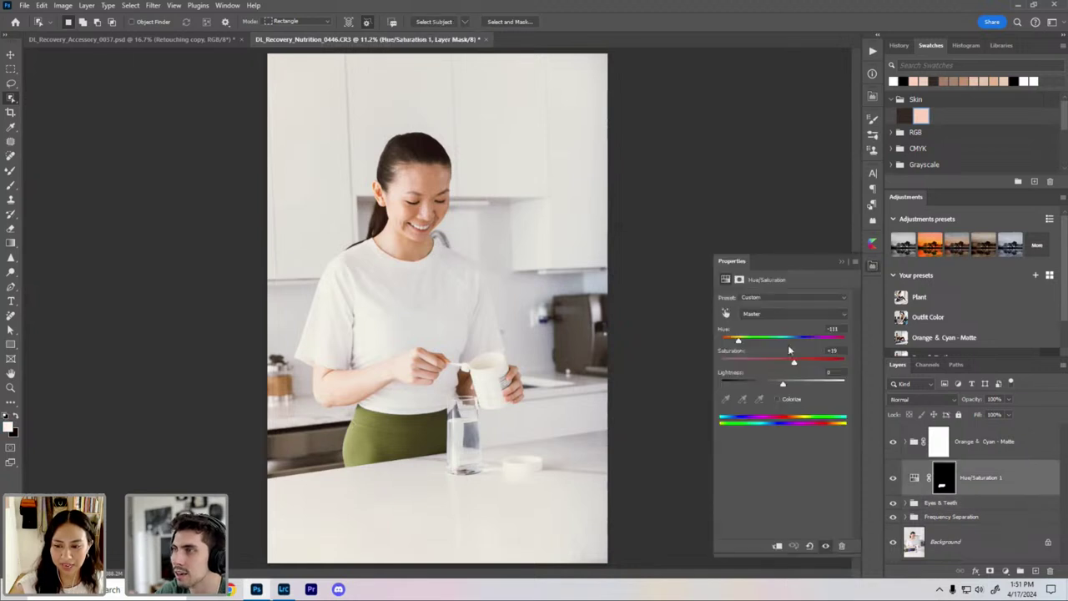
left_click(773, 316)
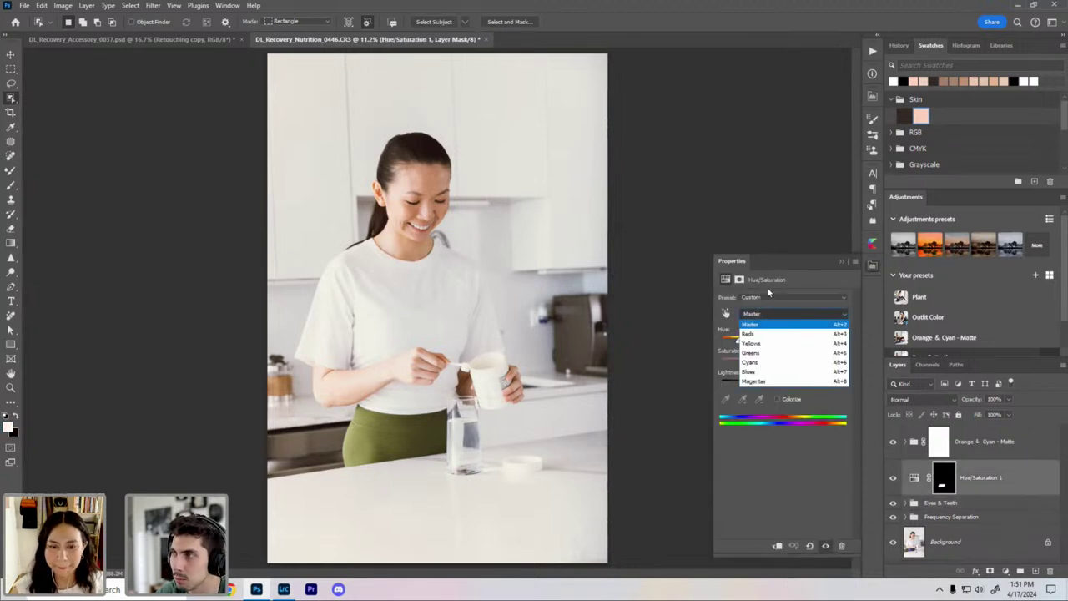
left_click(791, 286)
left_click_drag(736, 342, 743, 344)
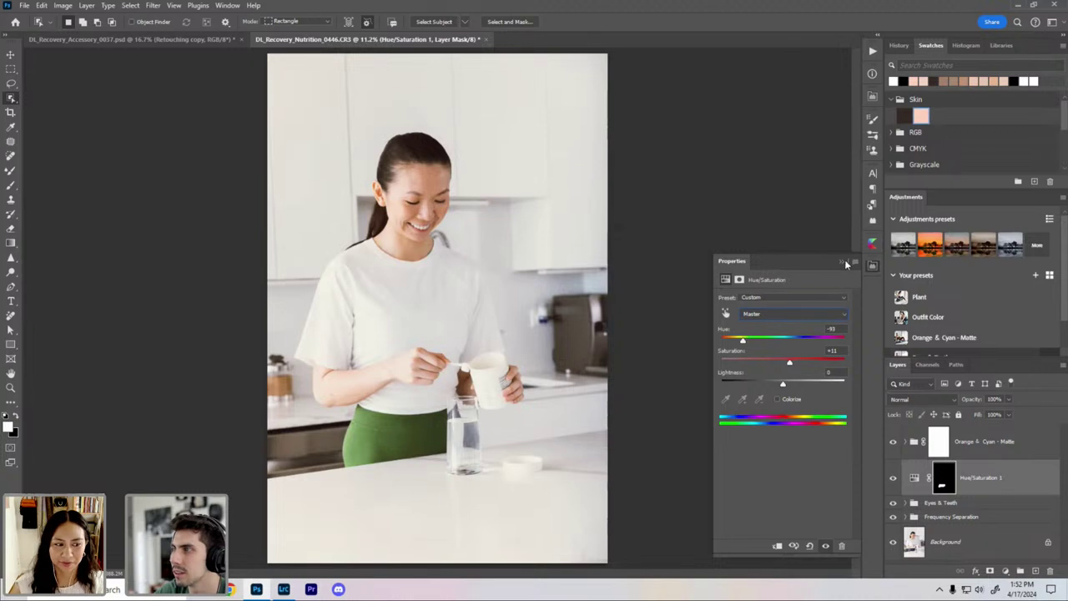
left_click(841, 262)
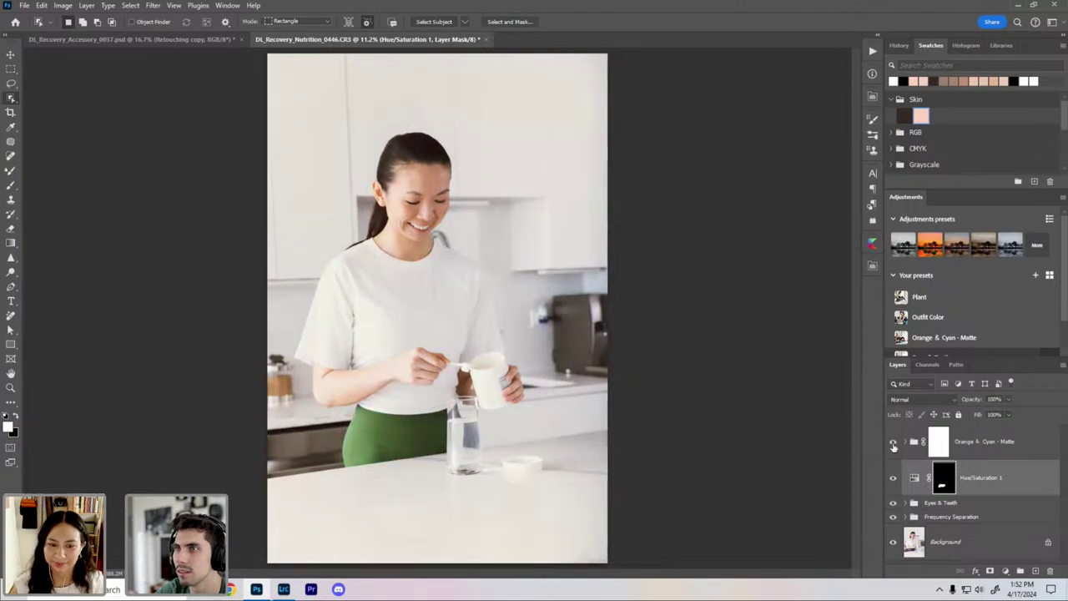
key("ctrl+plus")
key("ctrl+plus")
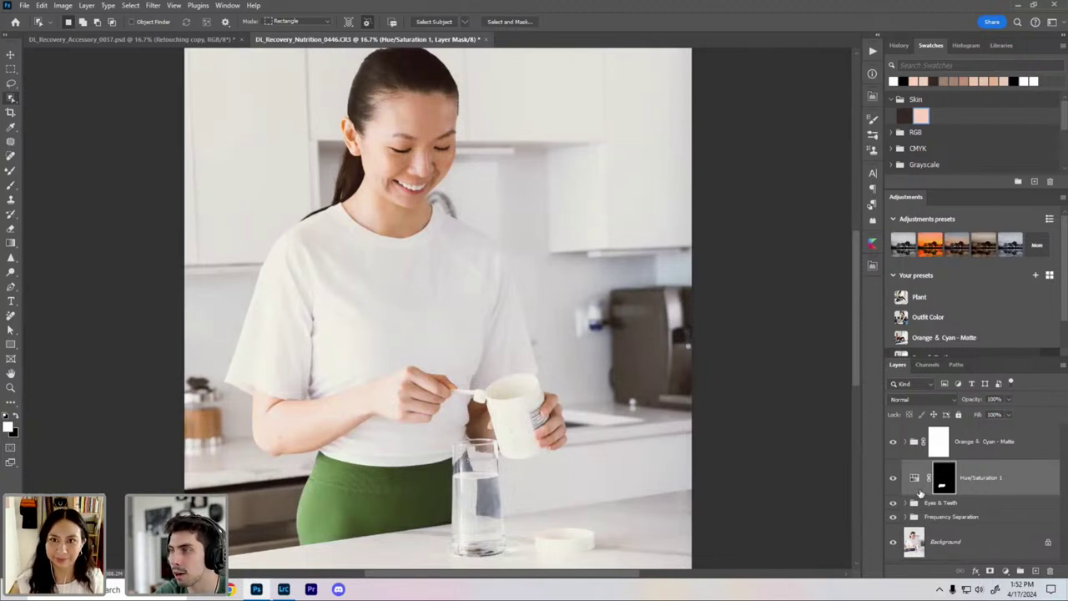
left_click(967, 454)
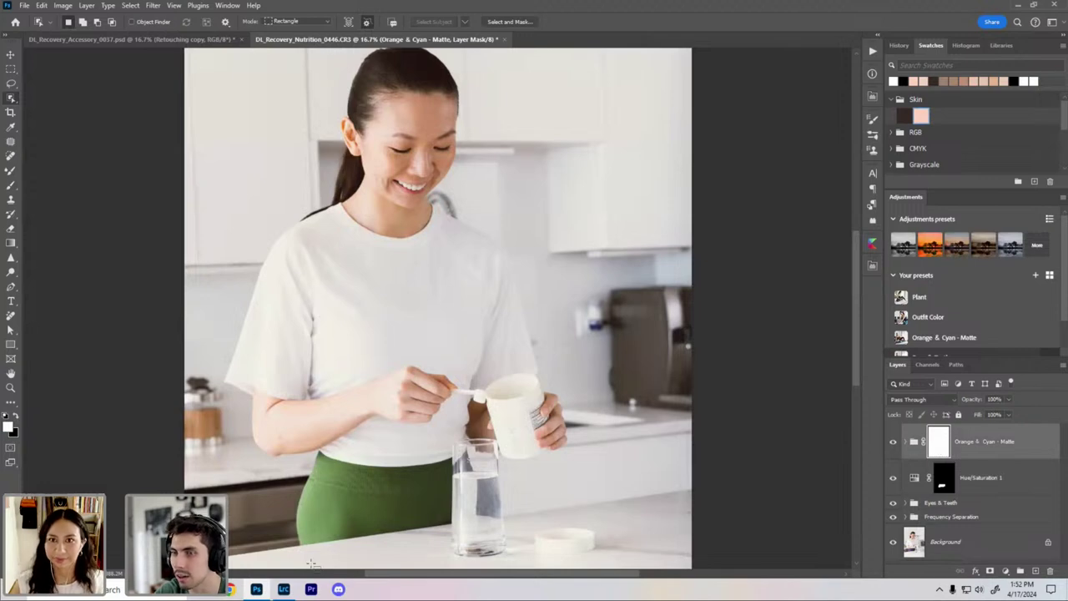
Step: Switch to Lightroom Classic and open DL_Recovery_Nutrition_0541.CR3 for editing in Adobe Photoshop 2024
left_click(283, 589)
left_click(615, 499)
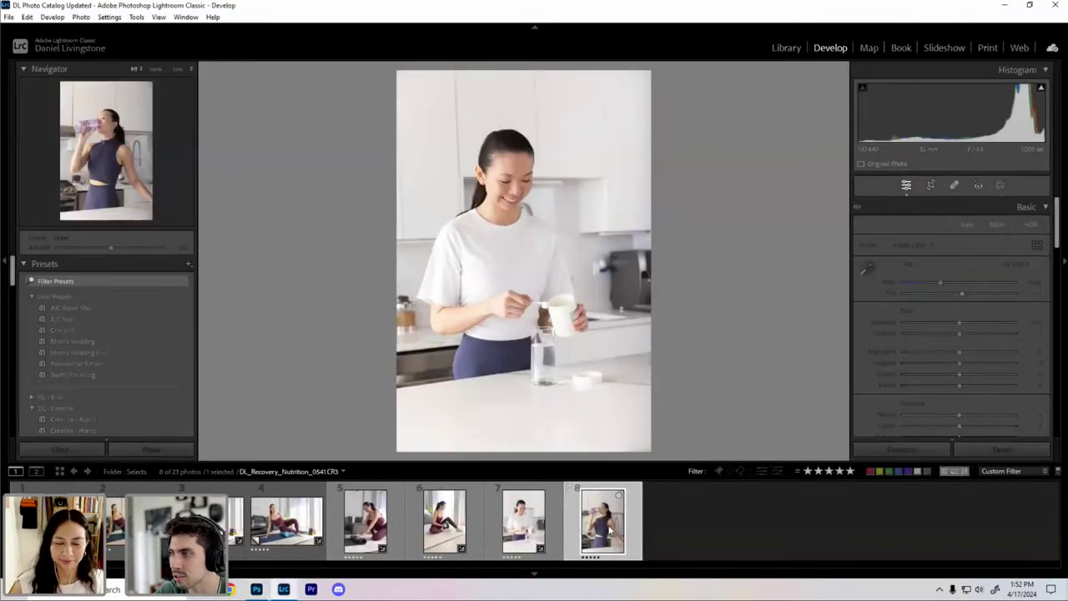
right_click(607, 529)
mouse_move(641, 266)
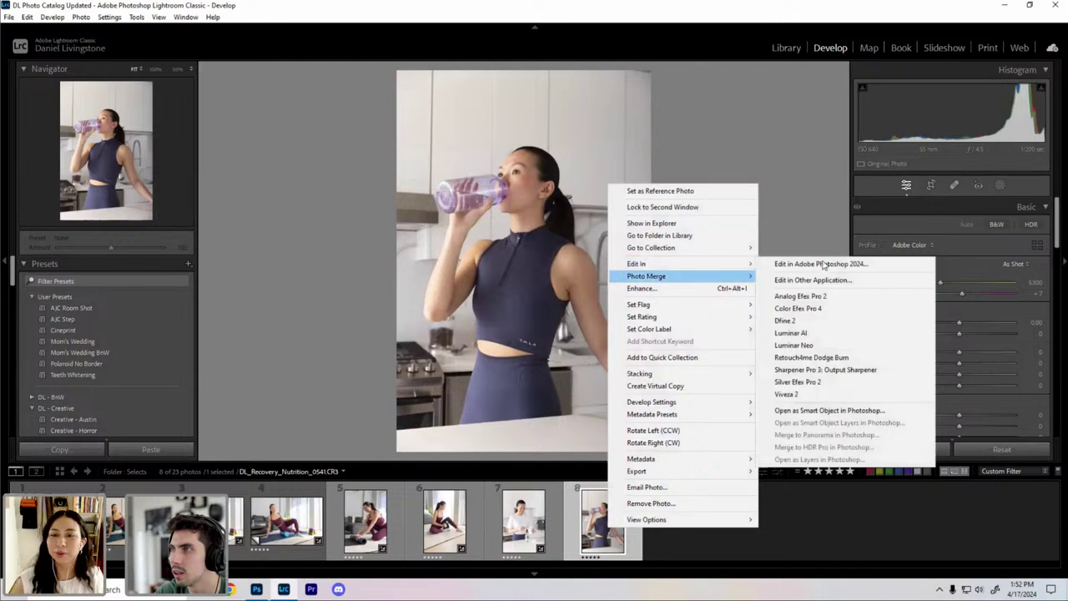
left_click(794, 267)
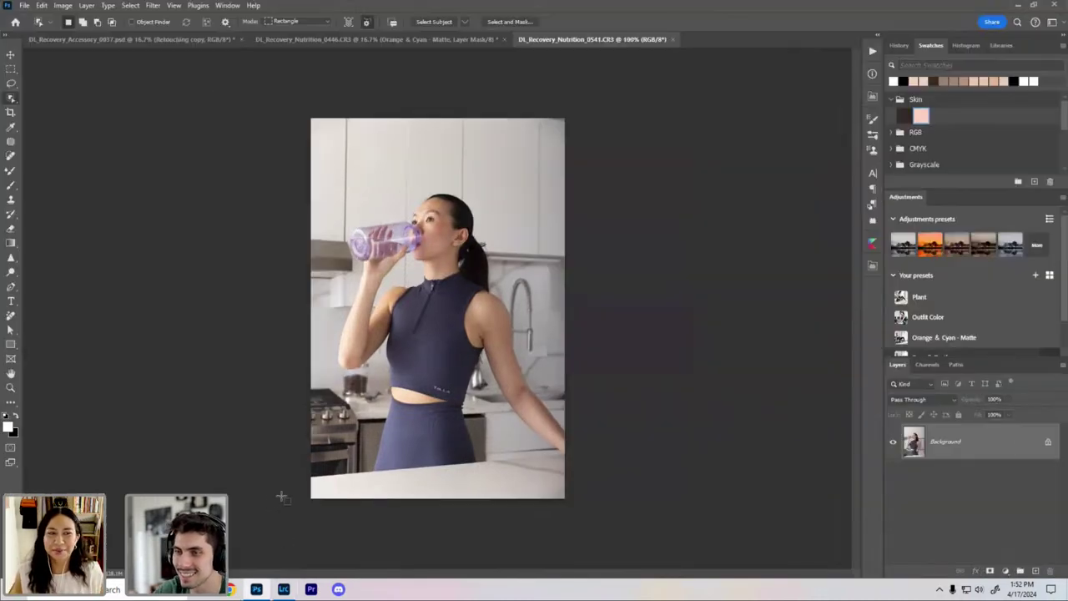
Step: Close DL_Recovery_Nutrition_0446.CR3 without saving and bring up the DL_Recovery_Accessory_0037.psd document
left_click(501, 39)
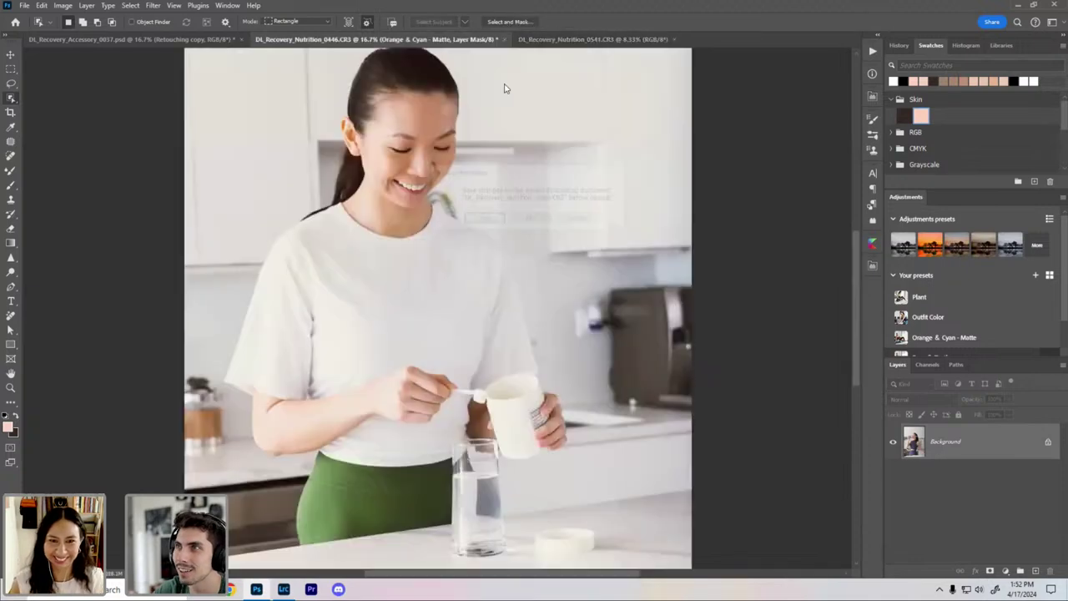
left_click(531, 218)
left_click(235, 40)
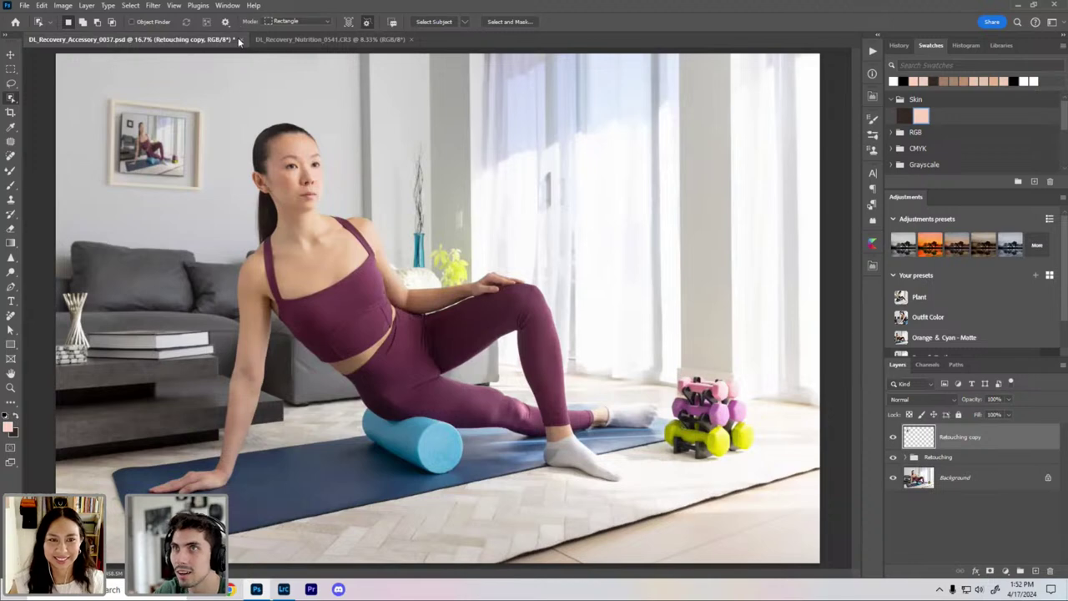
Step: Save the accessory photo as DL_Recovery_Accessory_0037_adobe.psd in the Output folder and close it
key("ctrl+shift+s")
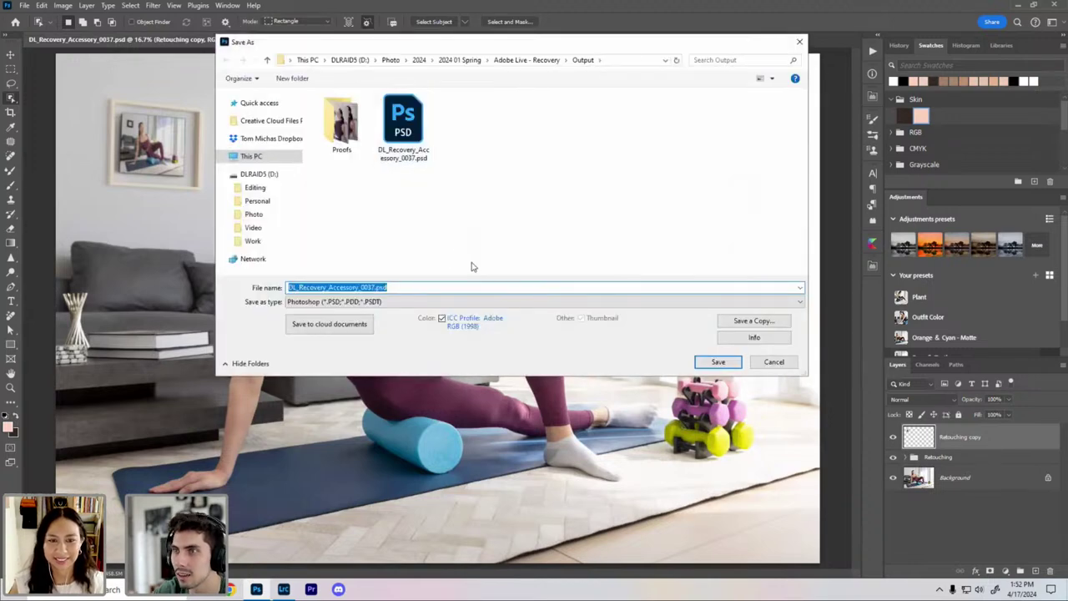
key("End")
type("_adobe")
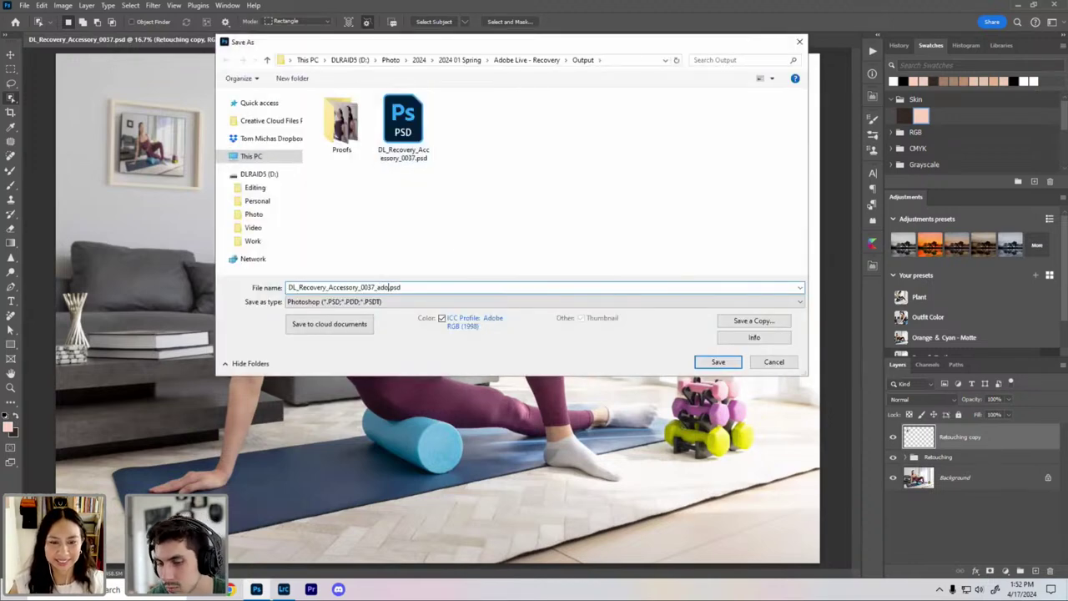
key("Return")
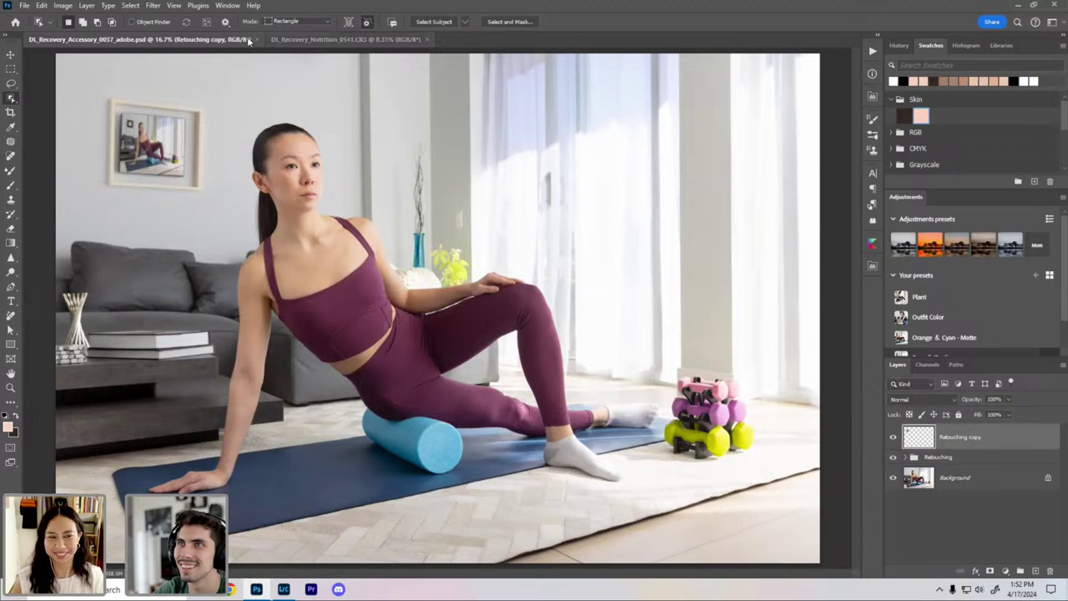
left_click(256, 40)
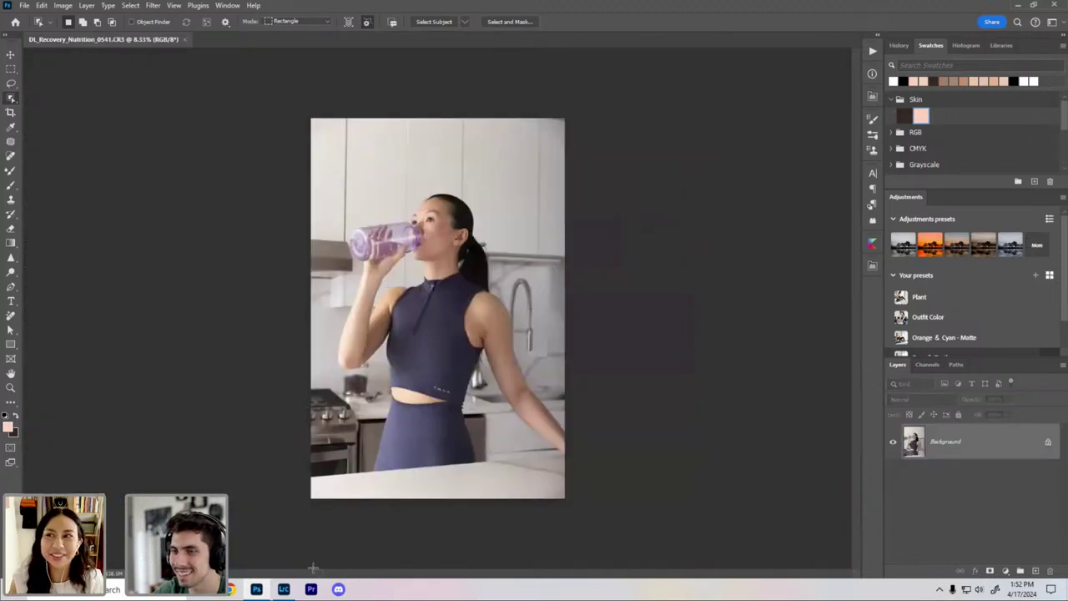
Step: Quit Lightroom Classic and return to the DL_Recovery_Nutrition_0541.CR3 document in Photoshop
left_click(285, 590)
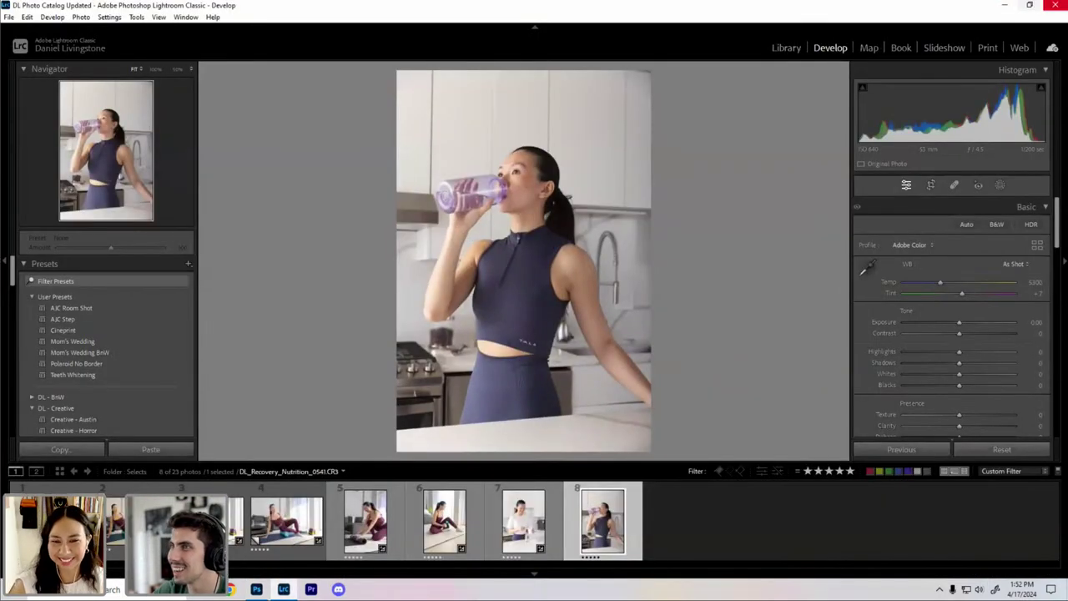
left_click(1053, 5)
left_click(625, 322)
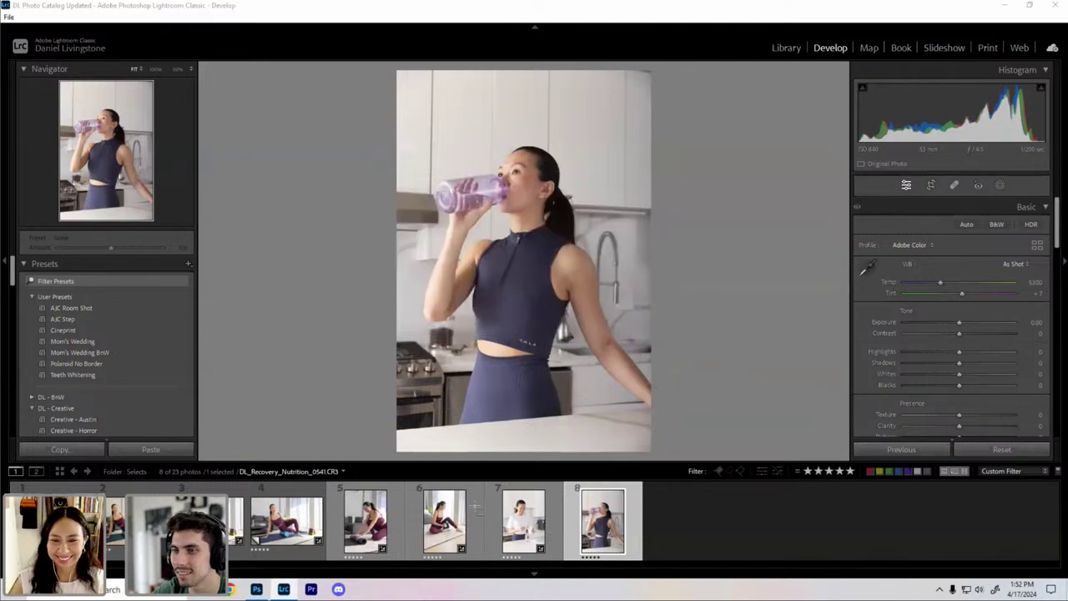
scroll(444, 316, "up", 1)
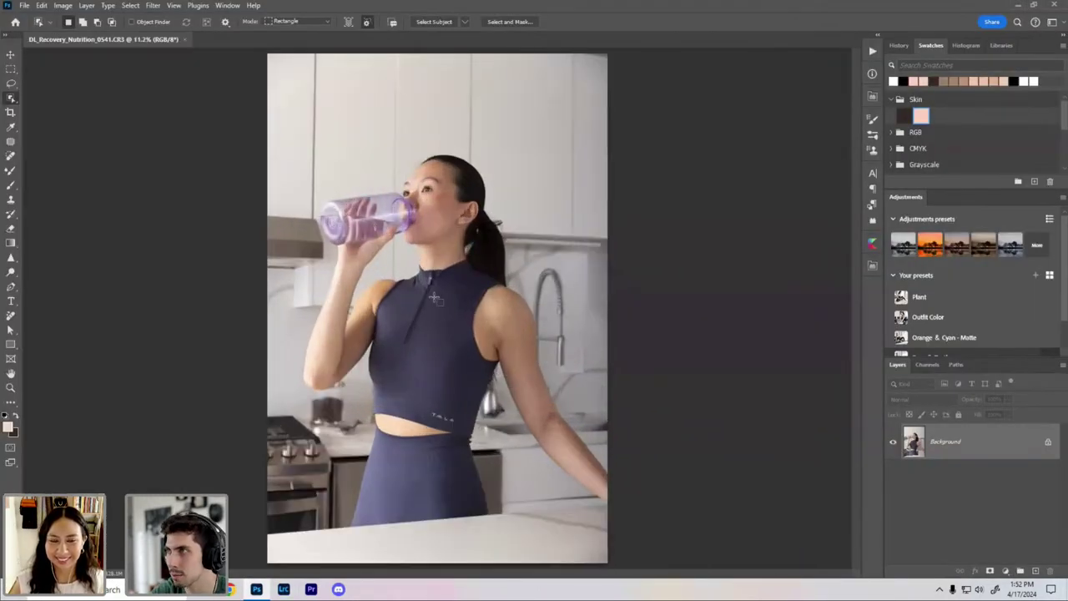
Step: Examine the recorded commands of the Neural retouching action in the DL Retouching action set
left_click(872, 52)
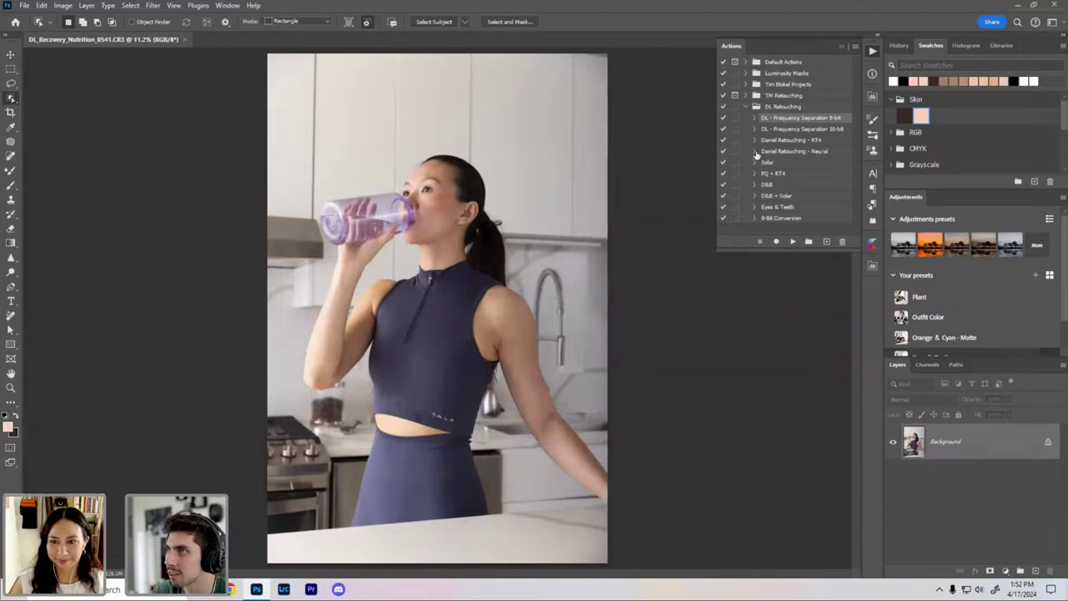
left_click(754, 152)
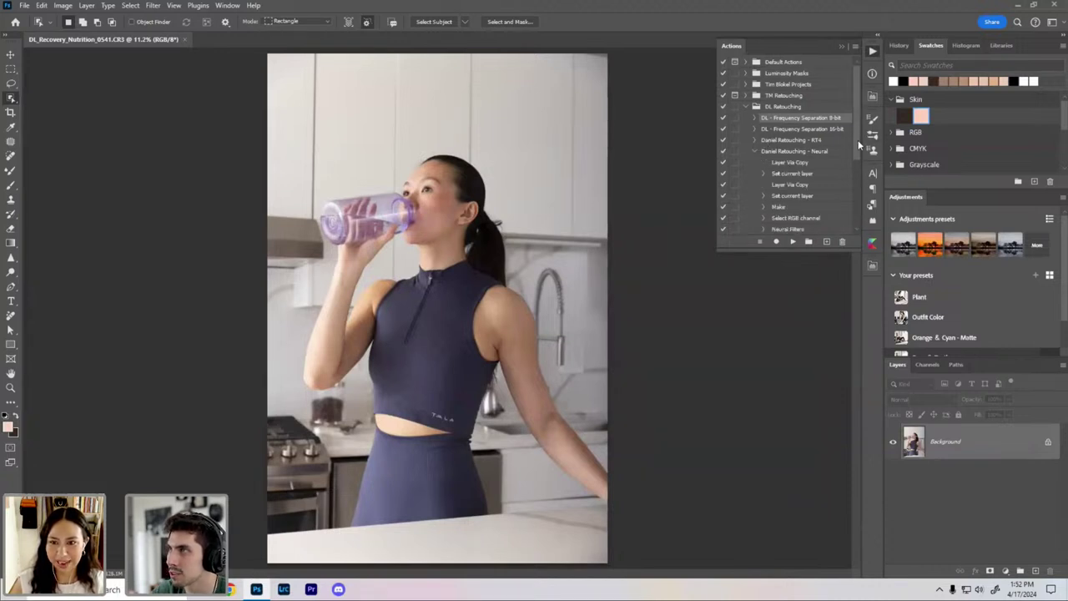
scroll(841, 143, "down", 2)
scroll(828, 128, "down", 1)
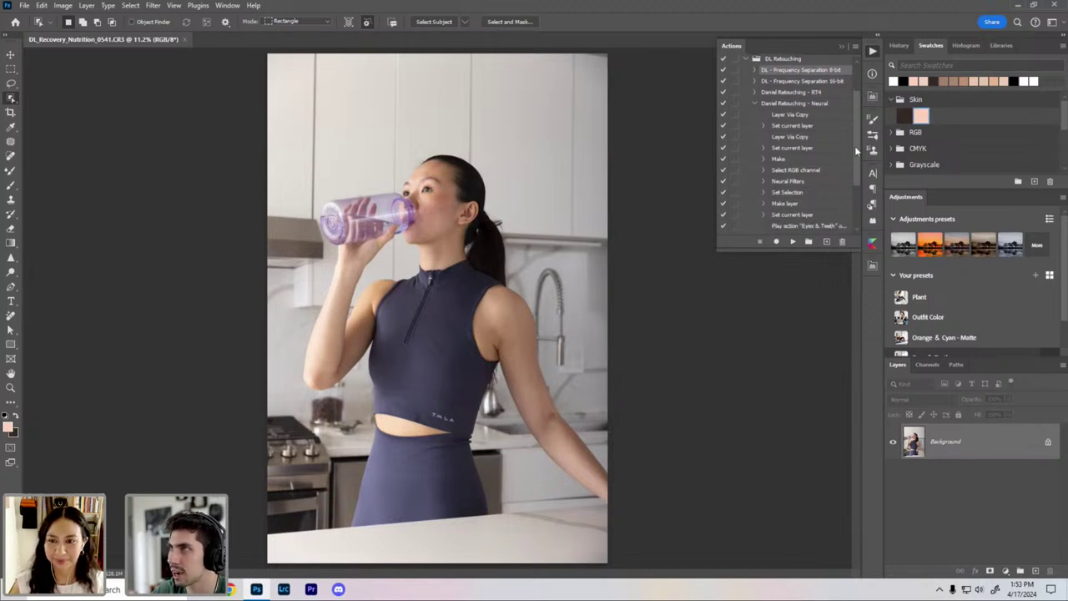
scroll(821, 134, "down", 1)
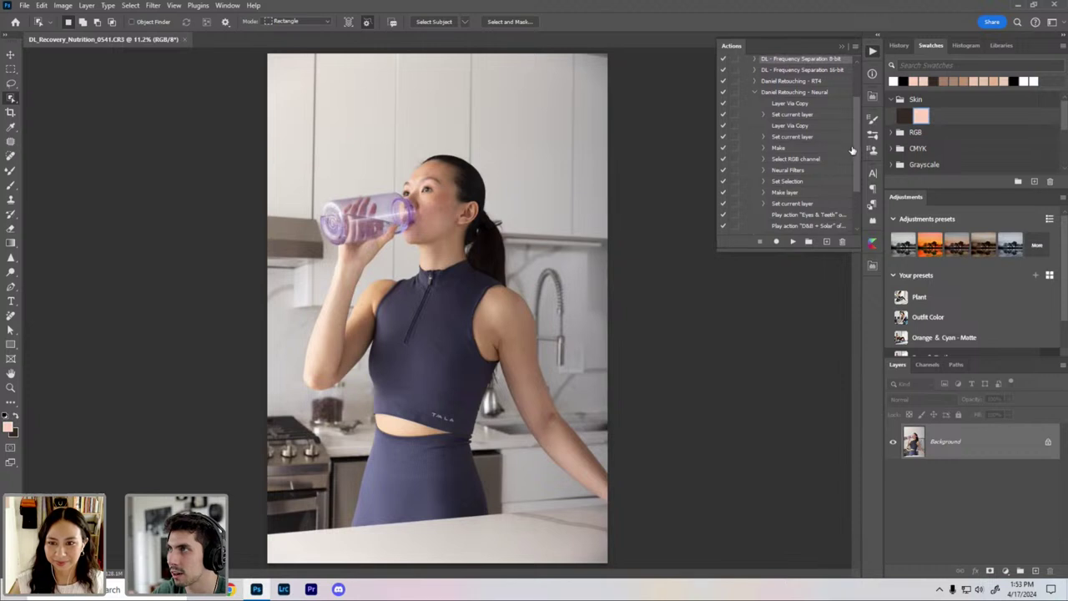
left_click_drag(855, 151, 852, 158)
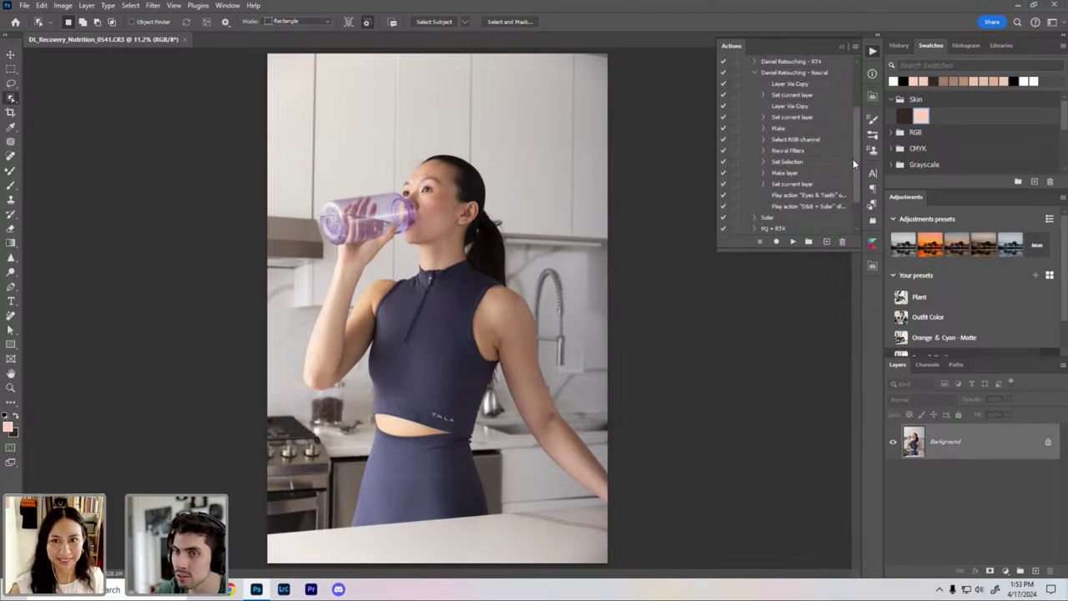
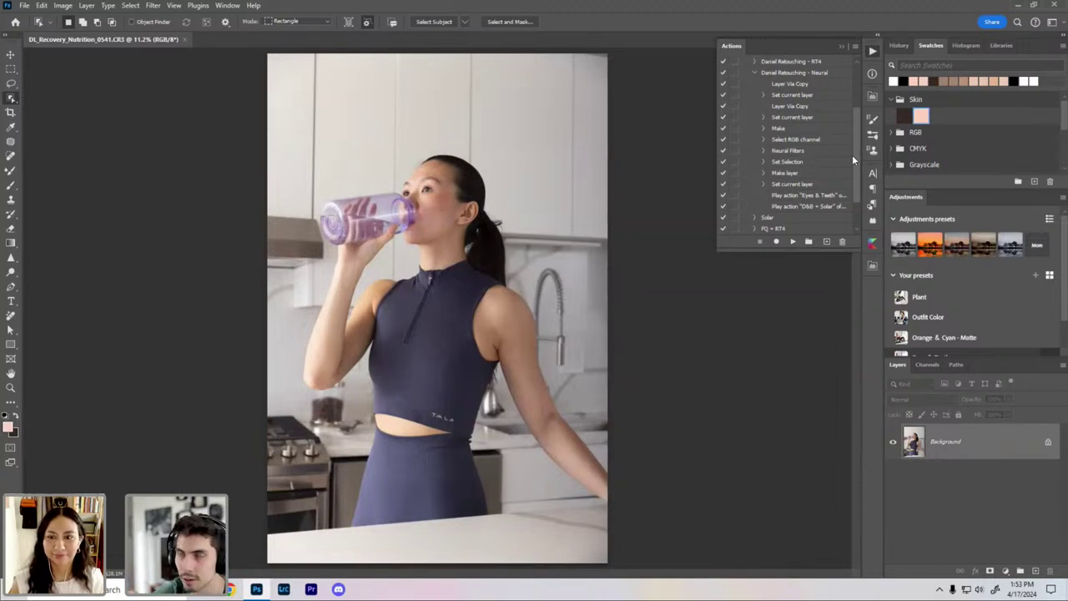
scroll(852, 155, "up", 2)
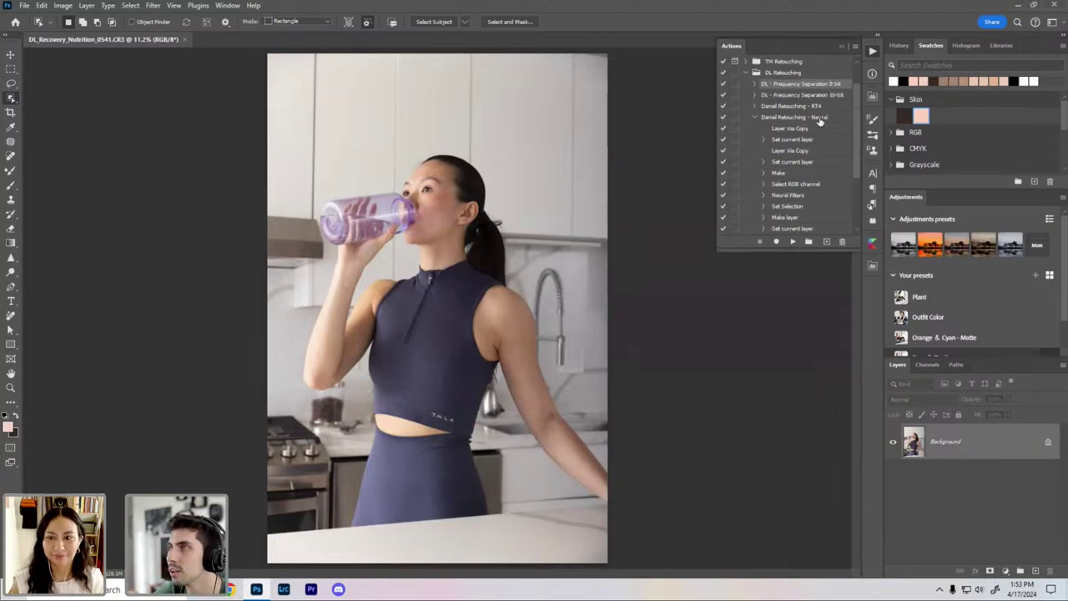
Step: Collapse the Neural retouching action in the DL Retouching set and run it on the photo
left_click(754, 121)
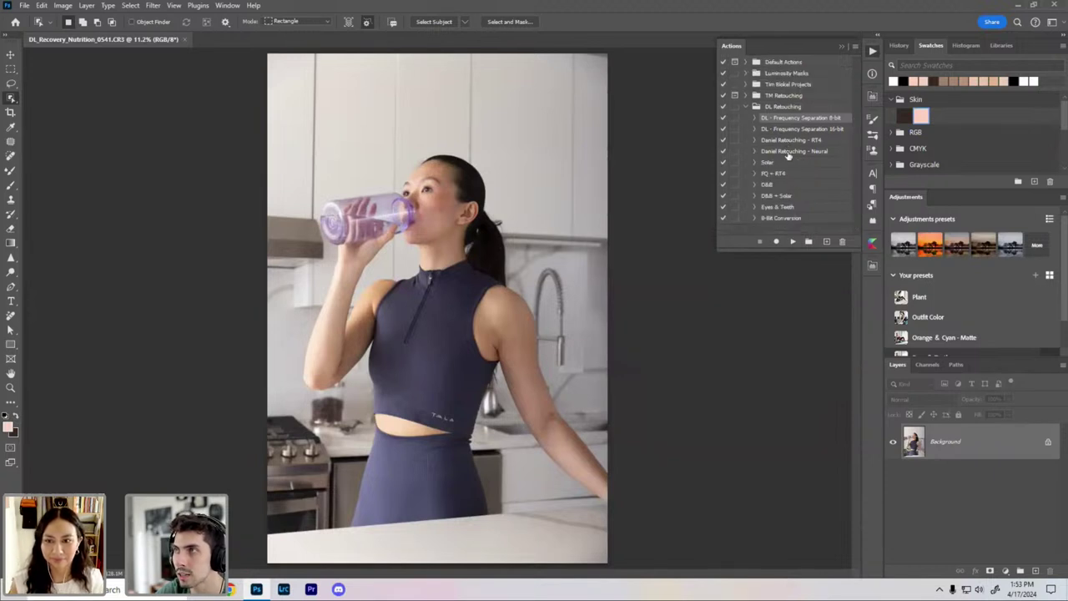
left_click(786, 151)
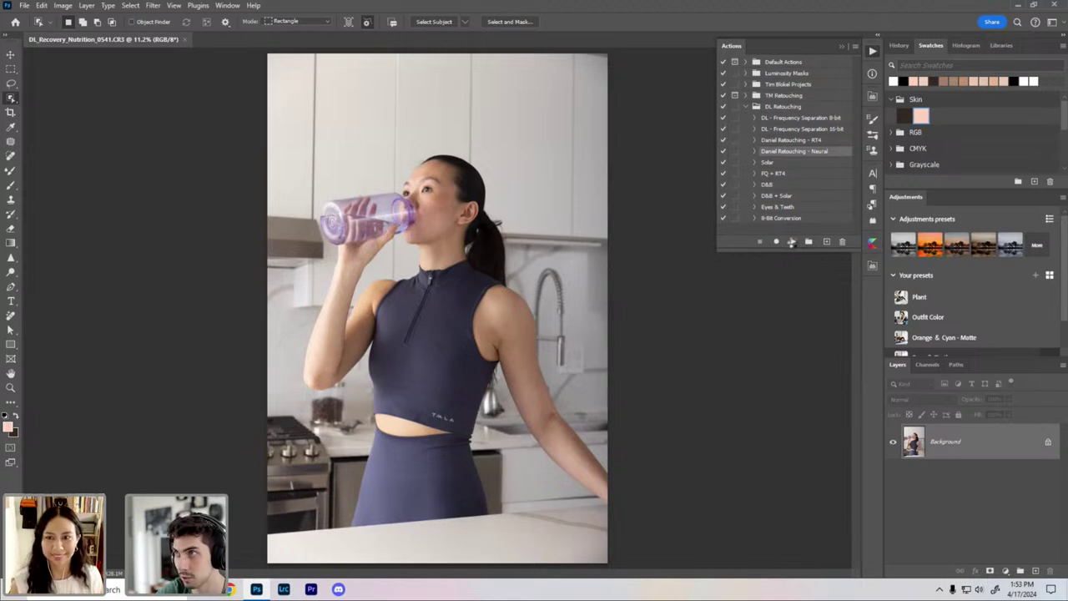
left_click(791, 241)
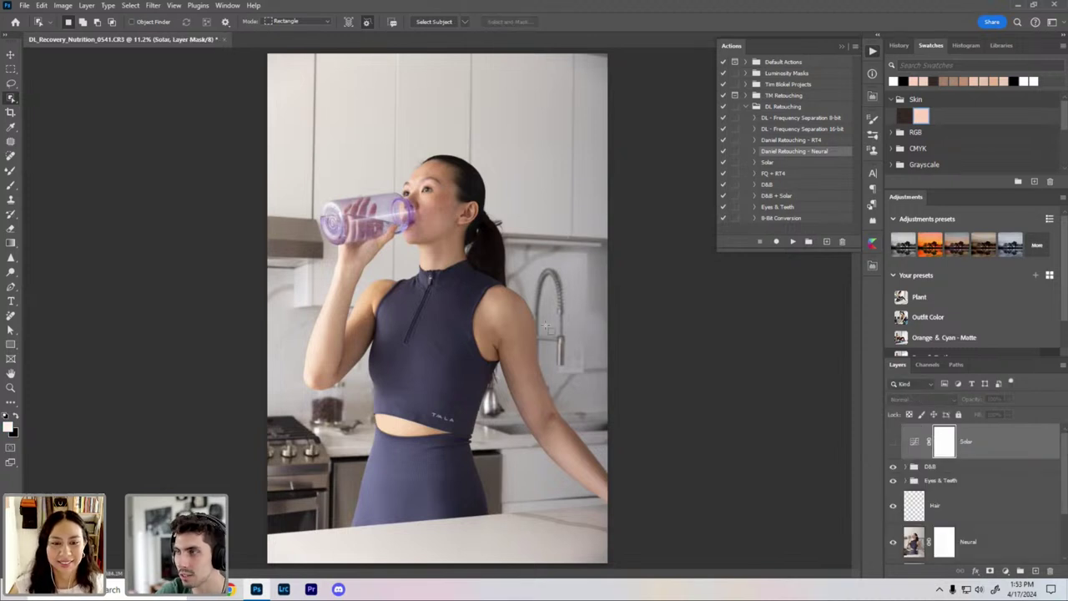
Step: Examine the Clean, Neural and Hair layers in the retouching layer stack
scroll(937, 512, "down", 2)
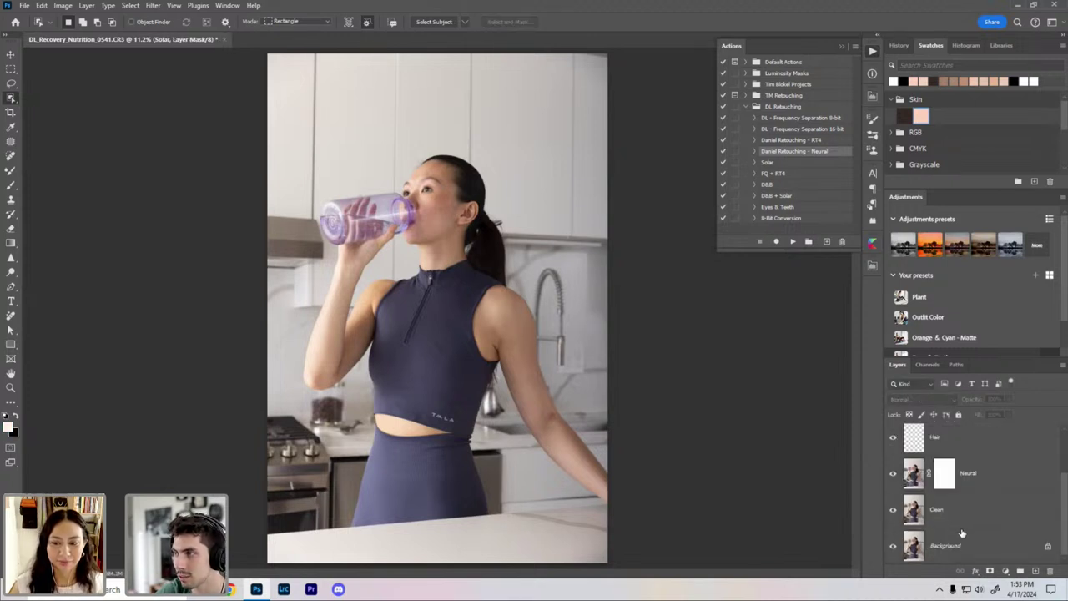
left_click(951, 519)
scroll(951, 519, "up", 1)
left_click(910, 510)
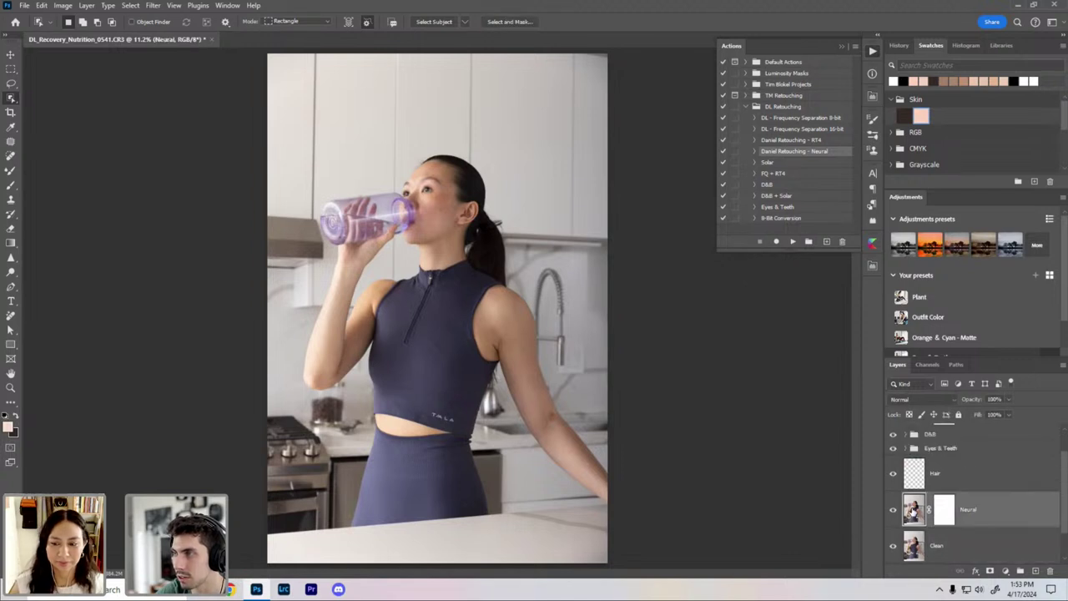
scroll(914, 513, "up", 1)
left_click(914, 515)
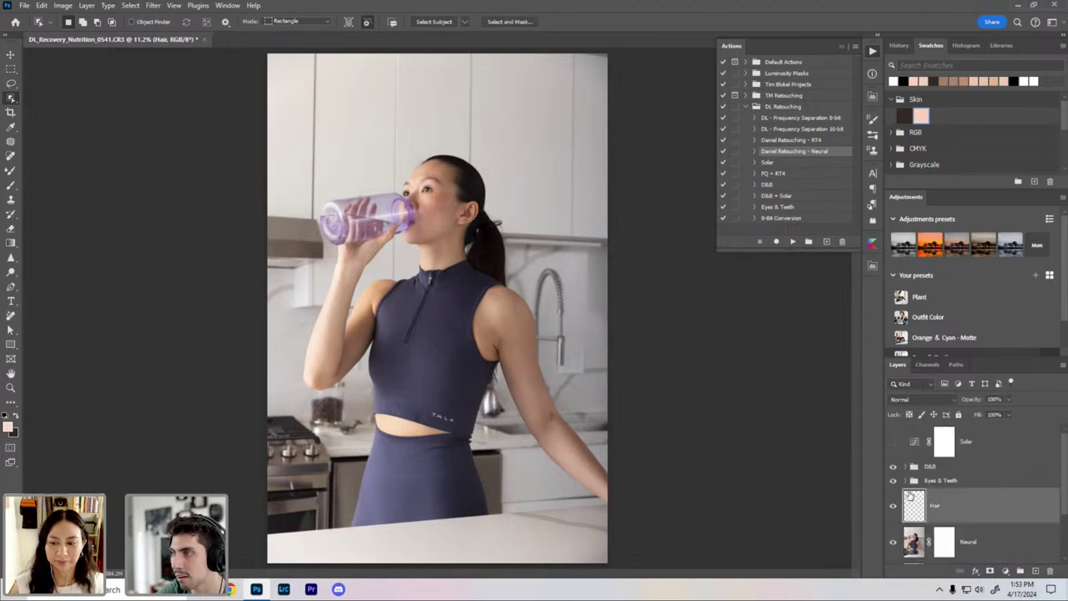
Step: Expand the Eyes & Teeth and D&B groups and examine the masked adjustment layers inside them
left_click(906, 482)
scroll(910, 477, "down", 1)
scroll(913, 472, "up", 1)
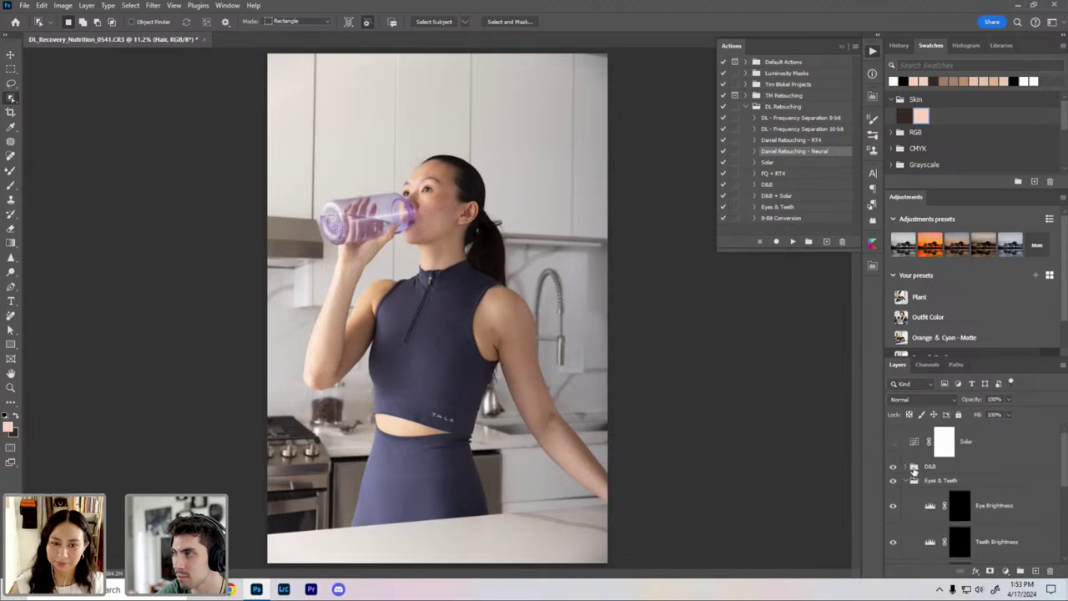
left_click(913, 481)
left_click(913, 467)
scroll(917, 467, "down", 1)
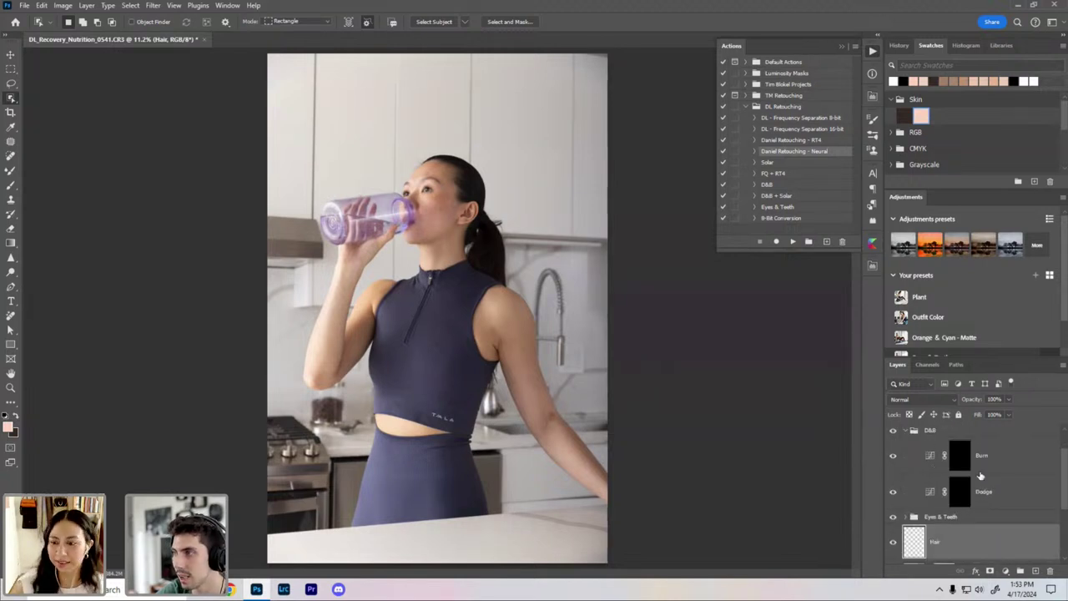
left_click(907, 516)
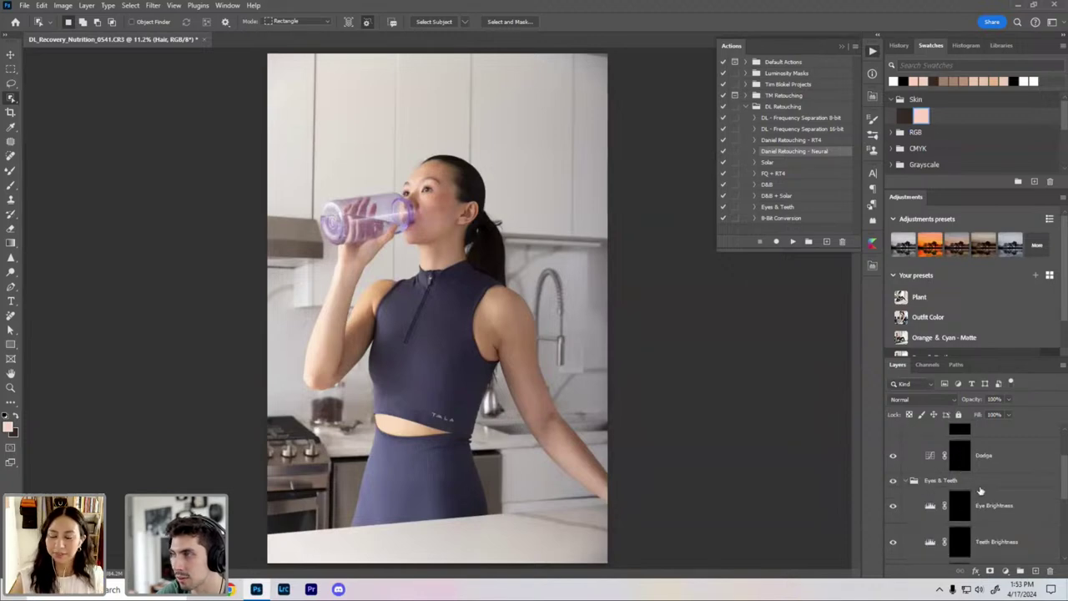
scroll(993, 480, "down", 3)
scroll(993, 475, "up", 4)
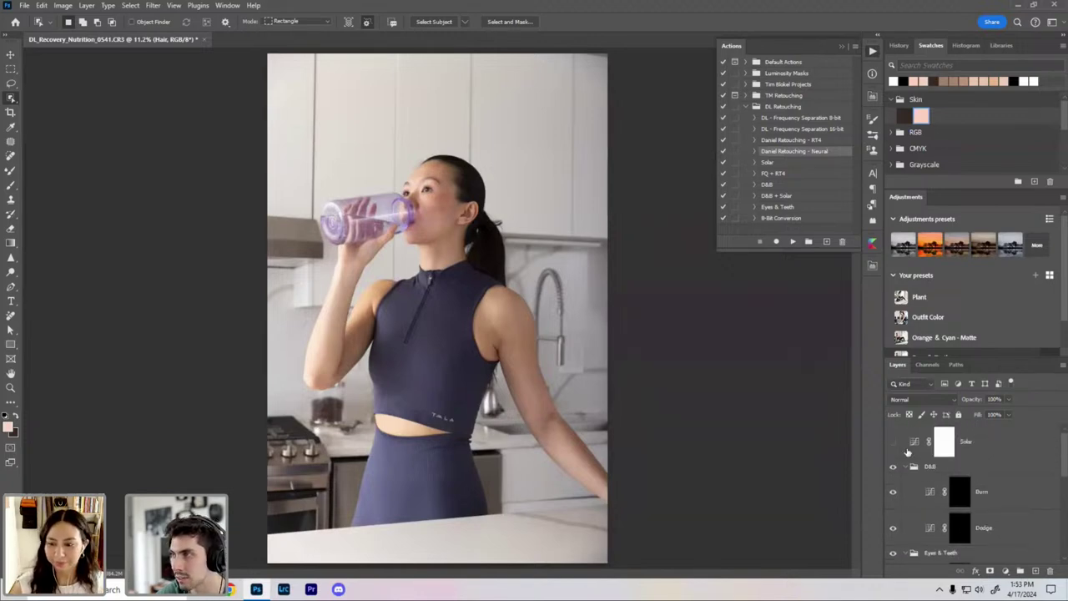
Step: Toggle the Solar layer's visibility on and off, and look through the remaining layers
left_click(892, 442)
left_click(892, 442)
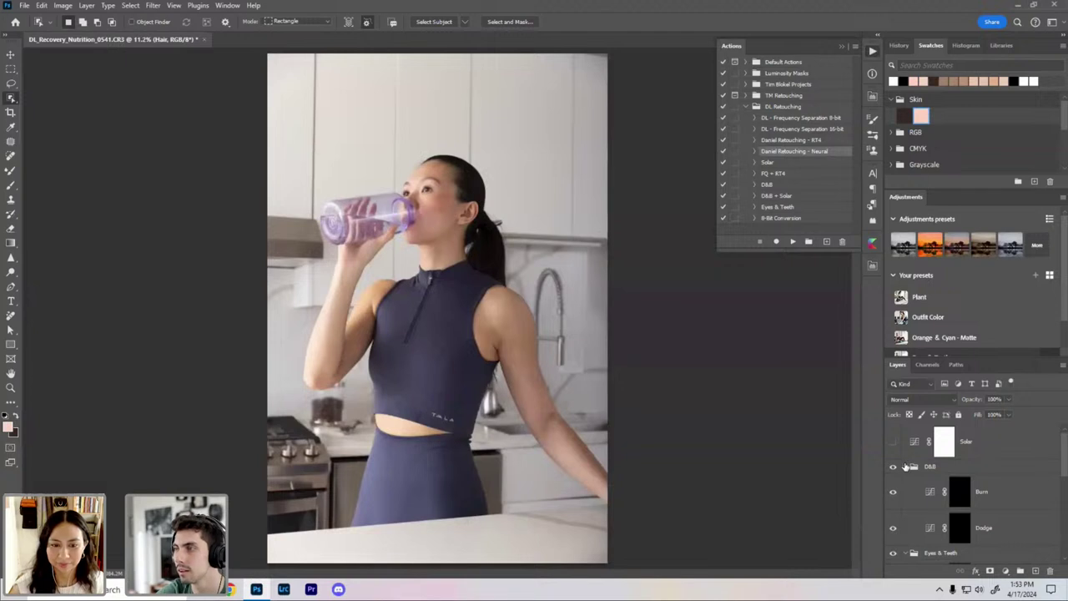
scroll(981, 490, "down", 5)
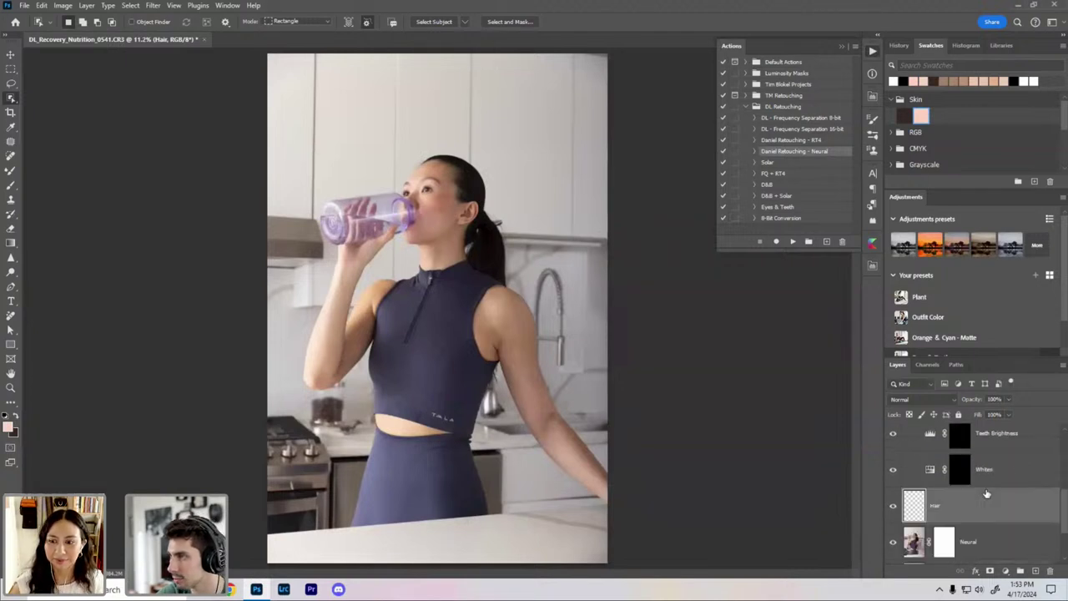
scroll(981, 513, "up", 5)
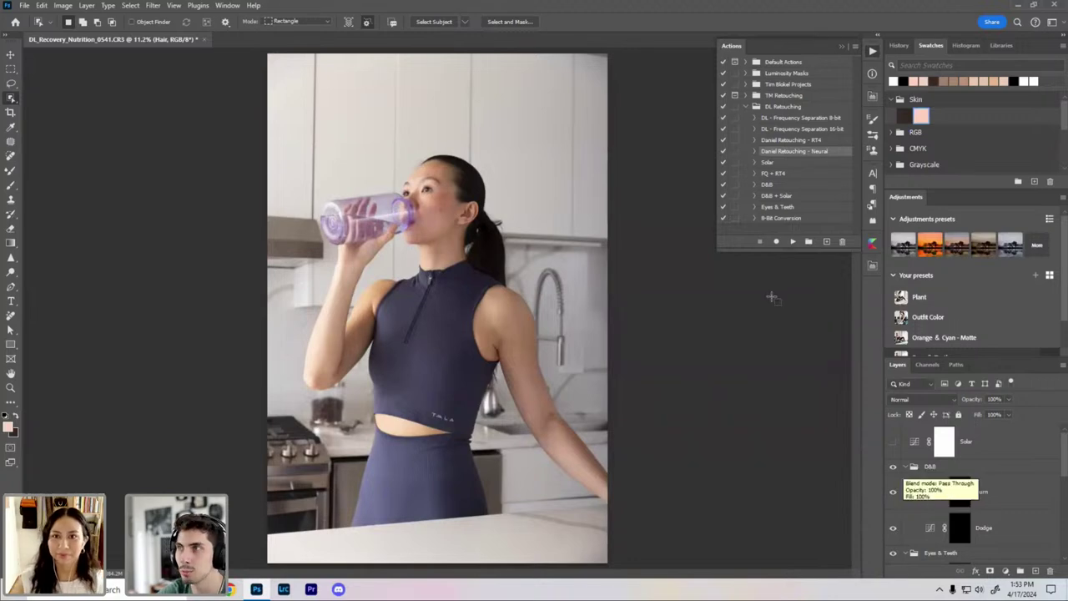
Step: Compare the face with and without the Neural layer and lower that layer's opacity to 30%
key("ctrl+plus")
key("ctrl+plus")
key("ctrl+plus")
key("ctrl+plus")
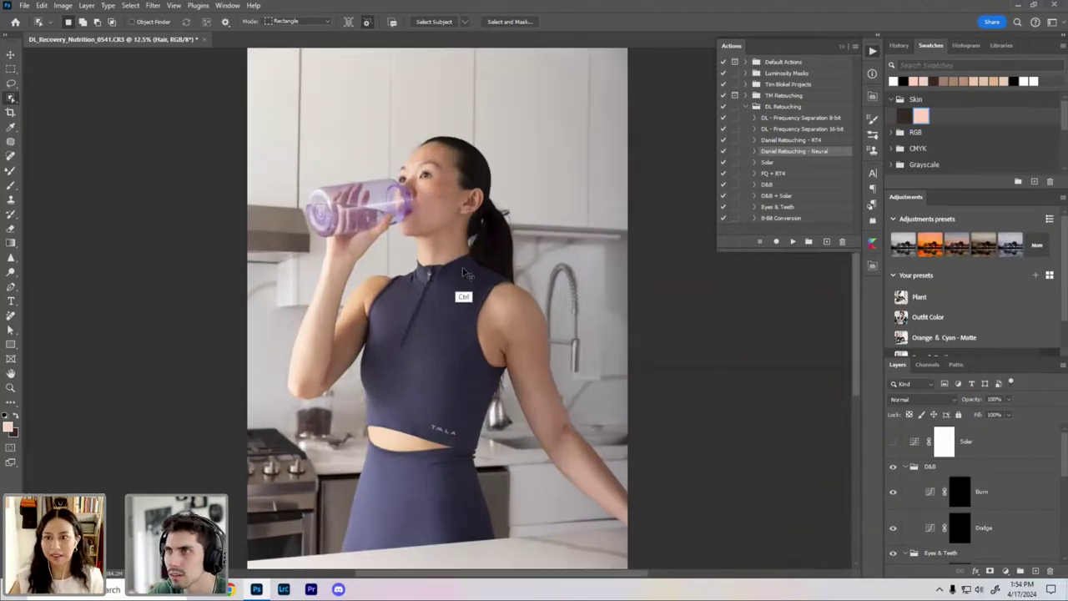
left_click_drag(422, 159, 438, 492)
scroll(442, 495, "up", 3)
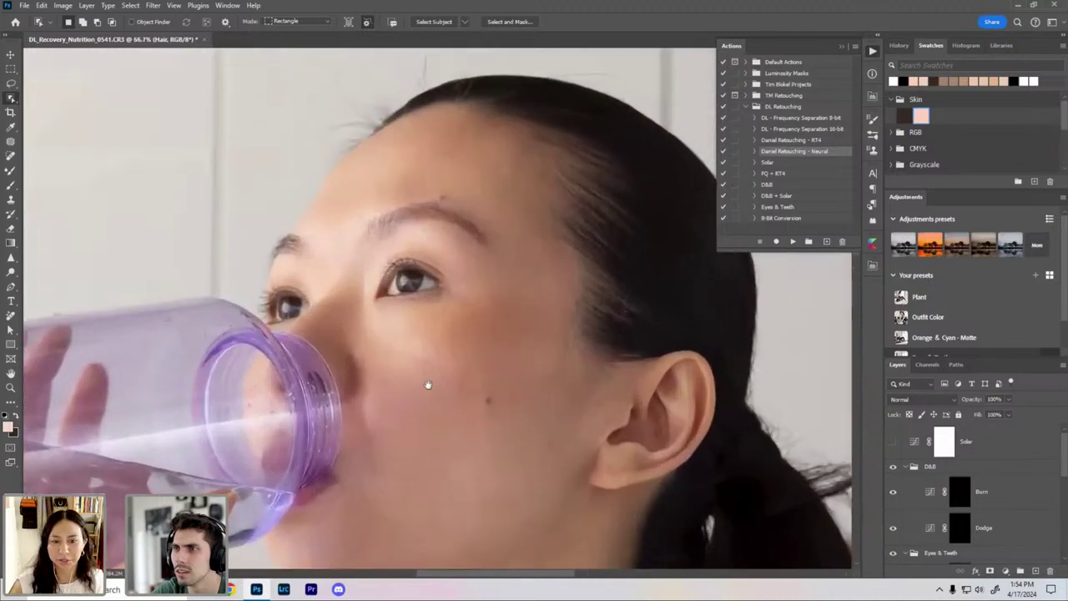
scroll(901, 509, "down", 3)
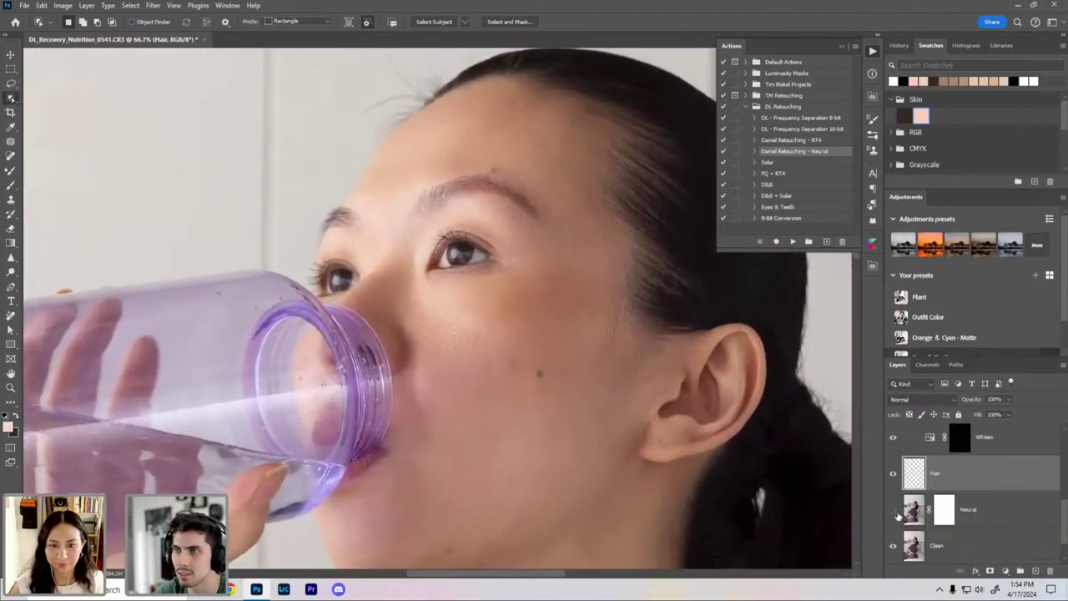
left_click(981, 517)
left_click_drag(978, 401, 955, 402)
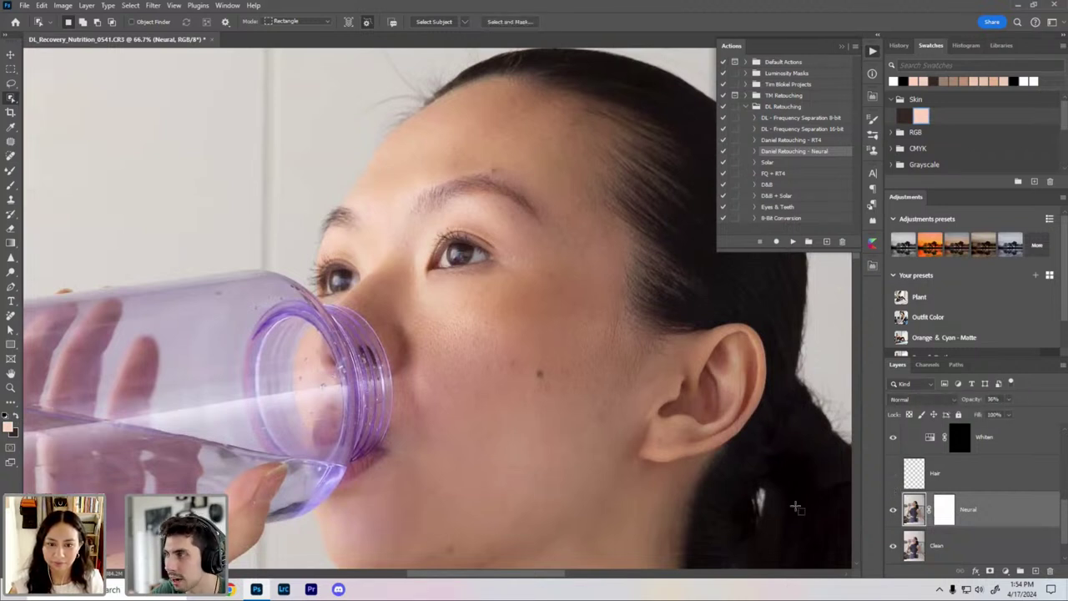
Step: Rename the Hair layer as CLenapu and make it visible
double_click(935, 473)
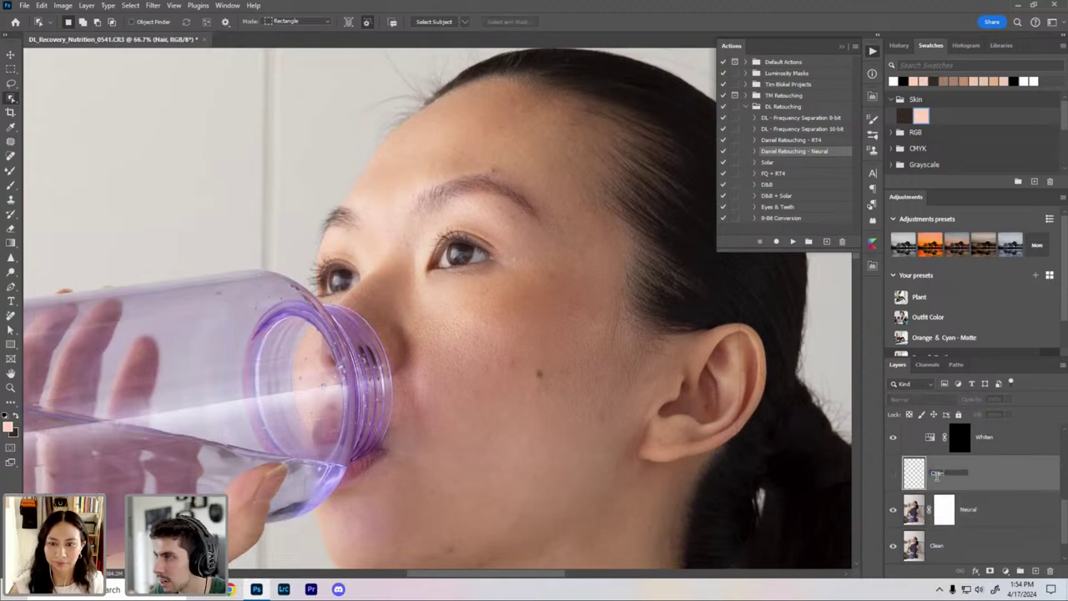
type("Cleanup")
key("Return")
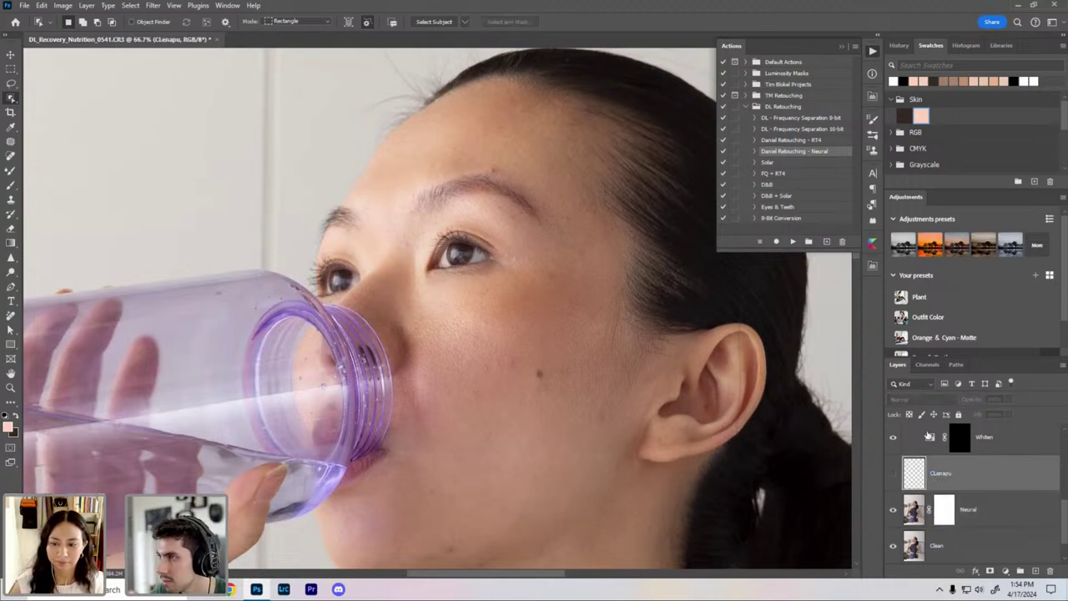
double_click(944, 484)
key("Escape")
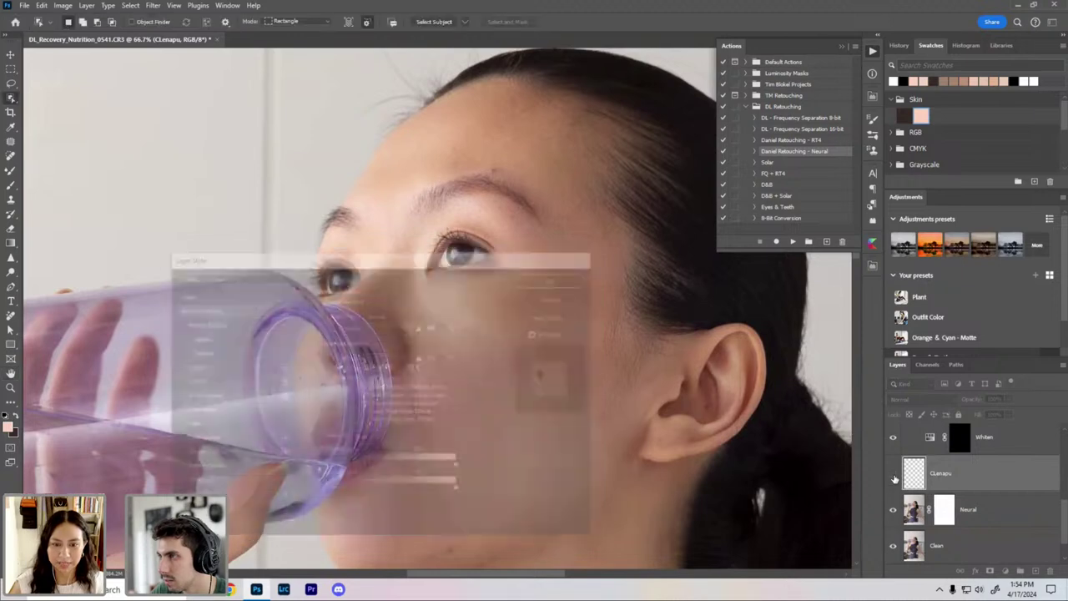
Step: Remove the stray hairs above the woman's forehead and head with the Spot Healing Brush, using a smaller brush for finer strands
key("j")
scroll(205, 142, "up", 5)
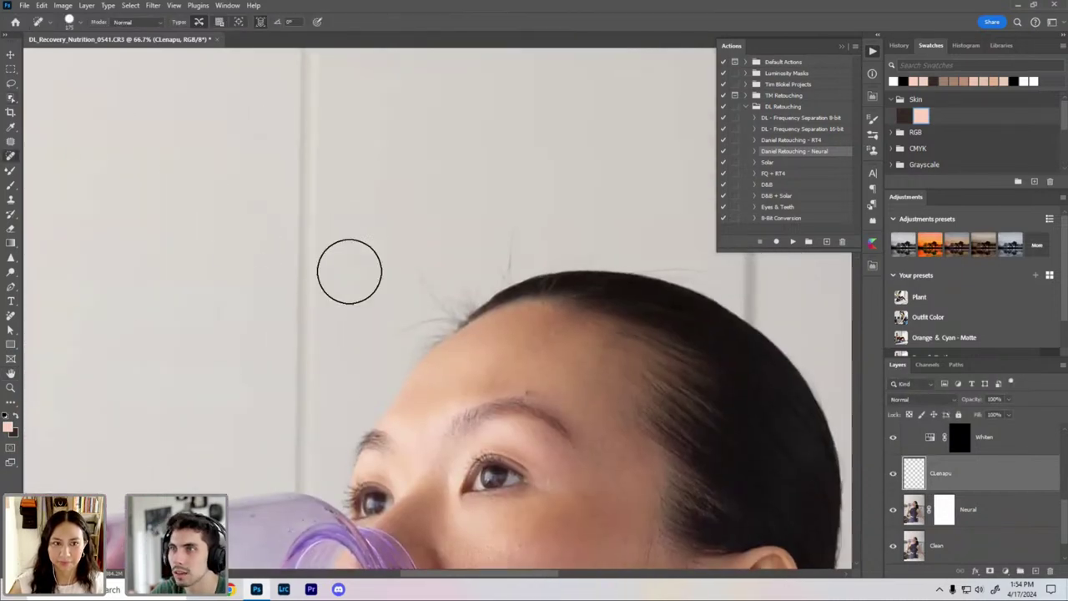
mouse_move(419, 269)
left_mouse_down()
mouse_move(447, 303)
mouse_move(425, 317)
mouse_move(506, 261)
mouse_move(509, 234)
mouse_move(508, 259)
mouse_move(457, 297)
mouse_move(568, 308)
left_mouse_up()
scroll(417, 279, "right", 5)
scroll(417, 279, "up", 1)
key("bracketleft")
key("bracketleft")
key("bracketleft")
mouse_move(537, 305)
left_mouse_down()
mouse_move(612, 339)
mouse_move(704, 316)
left_mouse_up()
left_click(523, 289)
left_click(481, 288)
left_click_drag(385, 293, 417, 241)
left_click(411, 282)
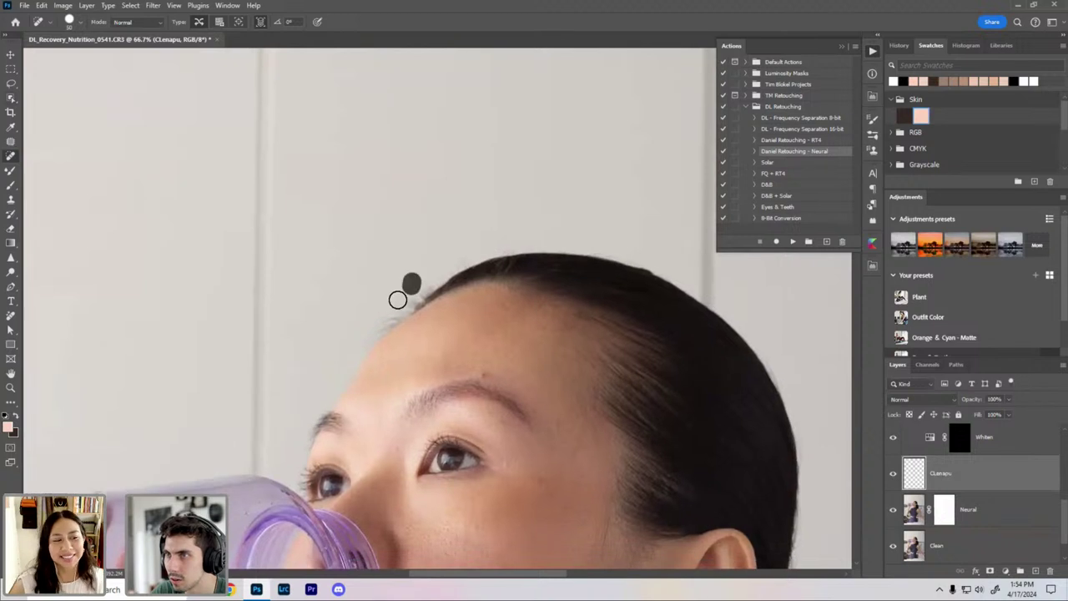
left_click(401, 295)
left_click(373, 330)
Step: Set the Clone Stamp to sample Current & Below and clone clean wall over the stray hairs along the forehead hairline
key("s")
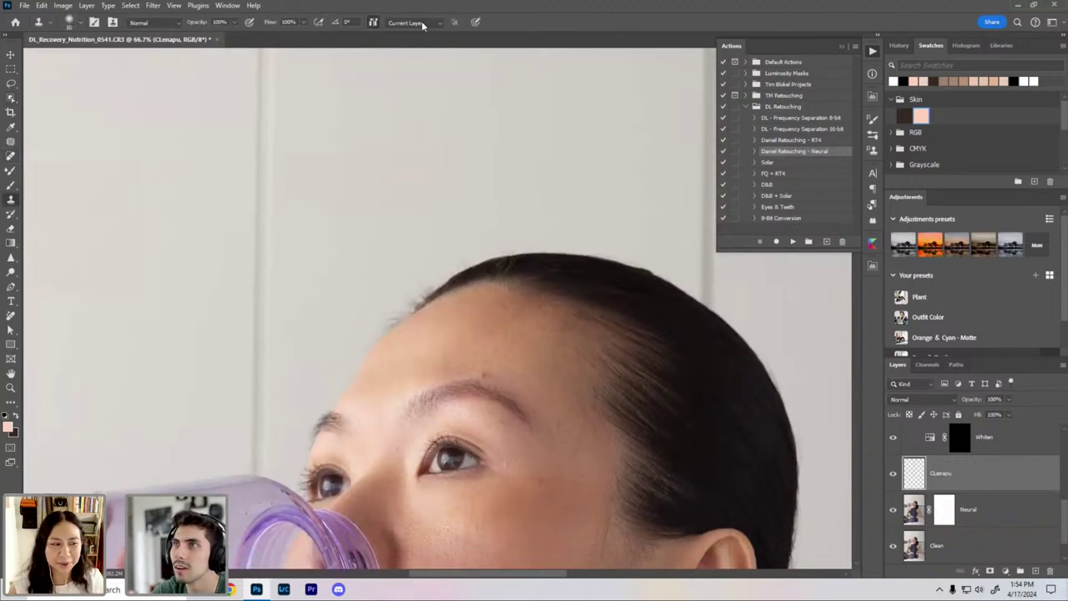
left_click(422, 25)
left_click(409, 41)
left_click(364, 271, "alt")
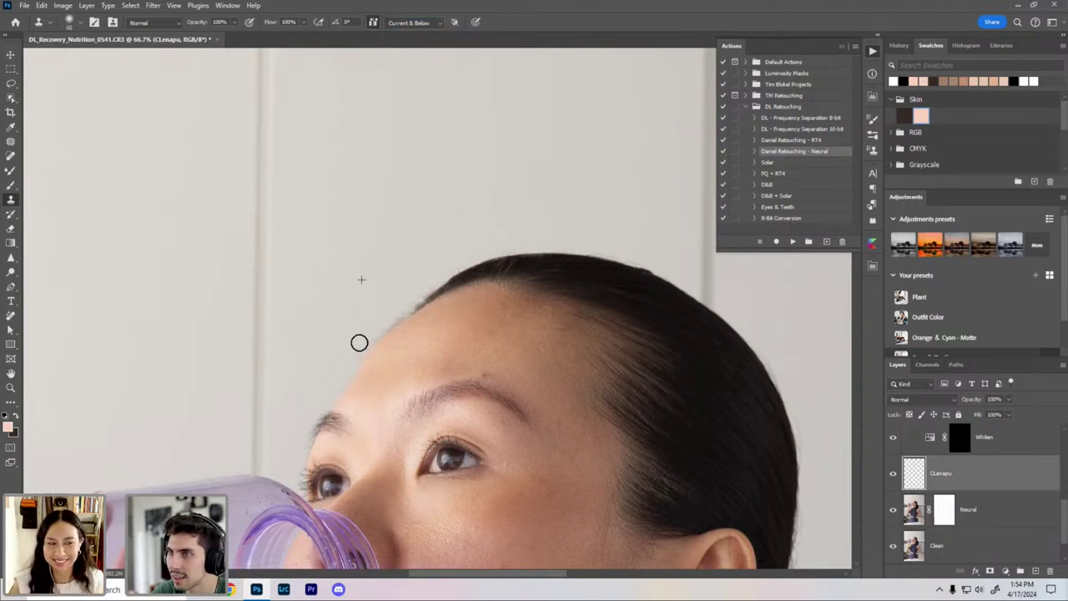
left_click_drag(360, 343, 401, 300)
Step: Clone out the flyaway hairs along the ponytail's outer edge near the wall rail, undoing the last stroke
mouse_move(593, 245)
left_mouse_down()
mouse_move(502, 278)
mouse_move(537, 286)
left_mouse_up()
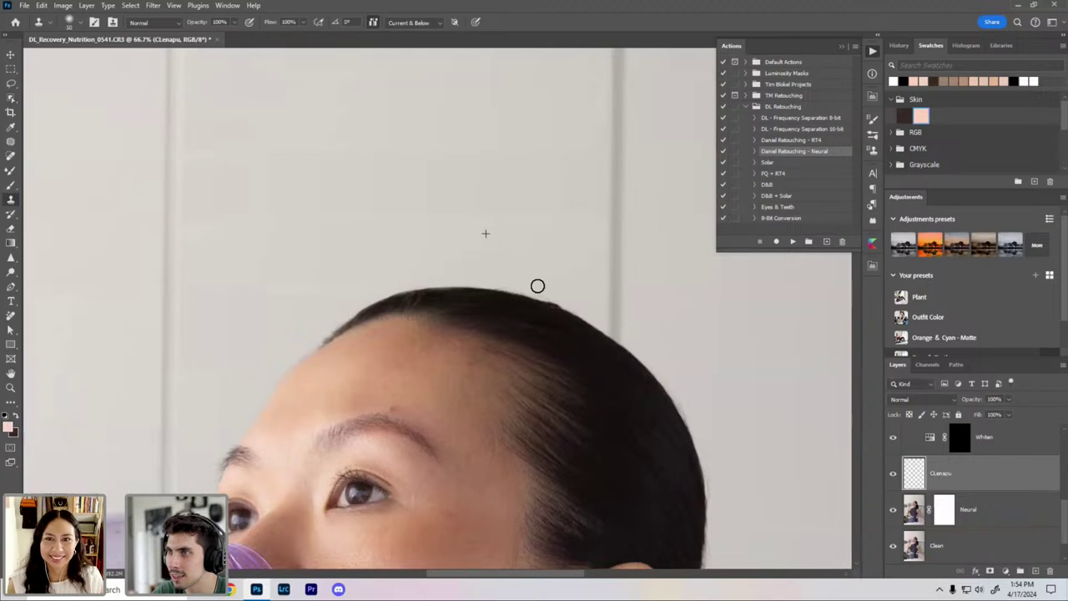
key("ctrl+minus")
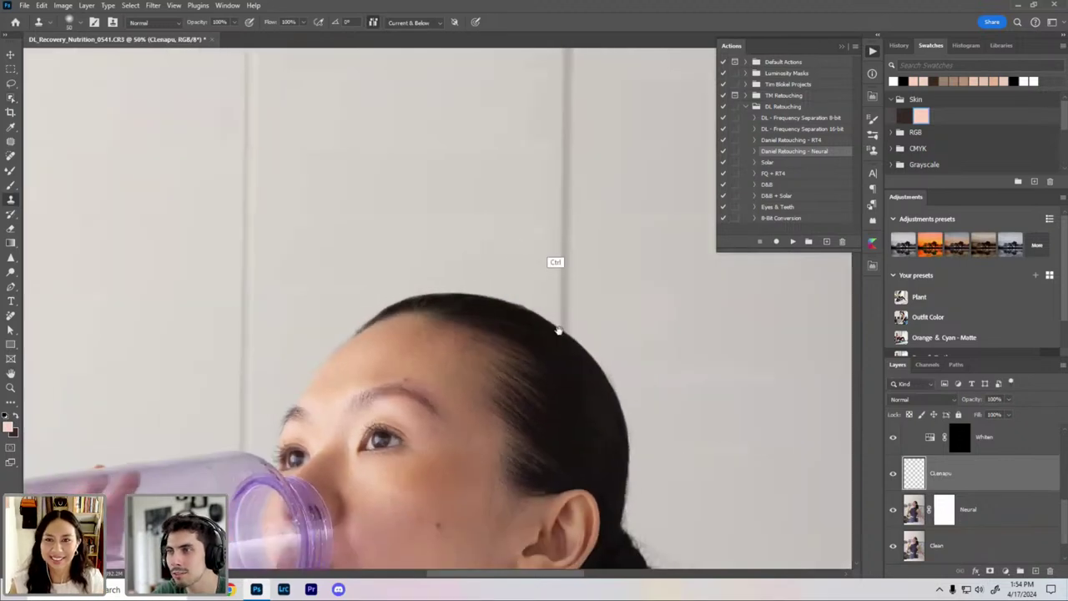
key("ctrl+minus")
left_click_drag(460, 219, 394, 104)
key("ctrl+plus")
left_click_drag(626, 353, 522, 262)
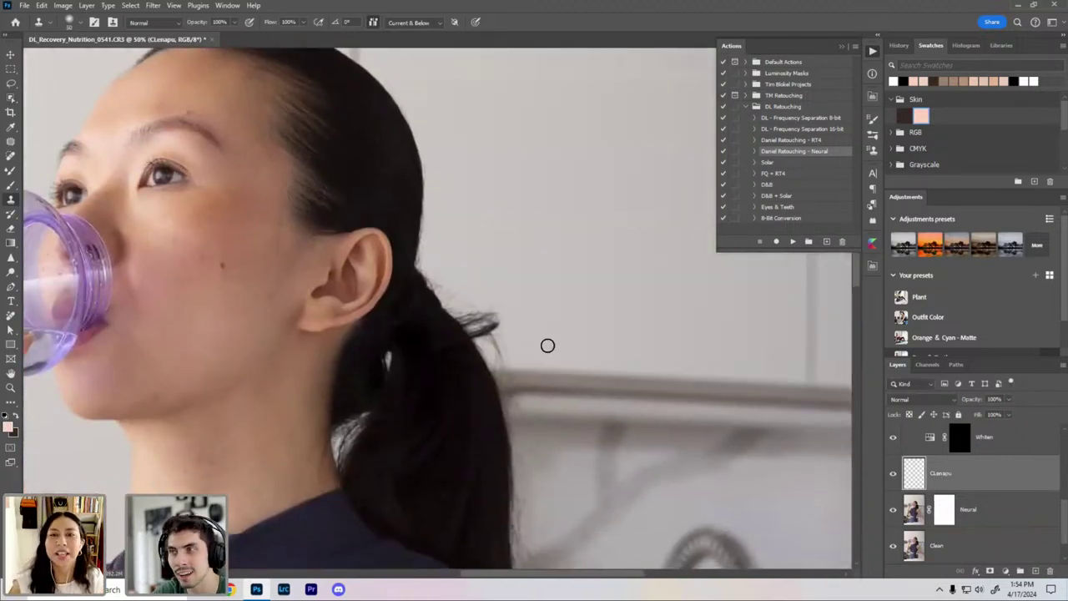
key("ctrl+plus")
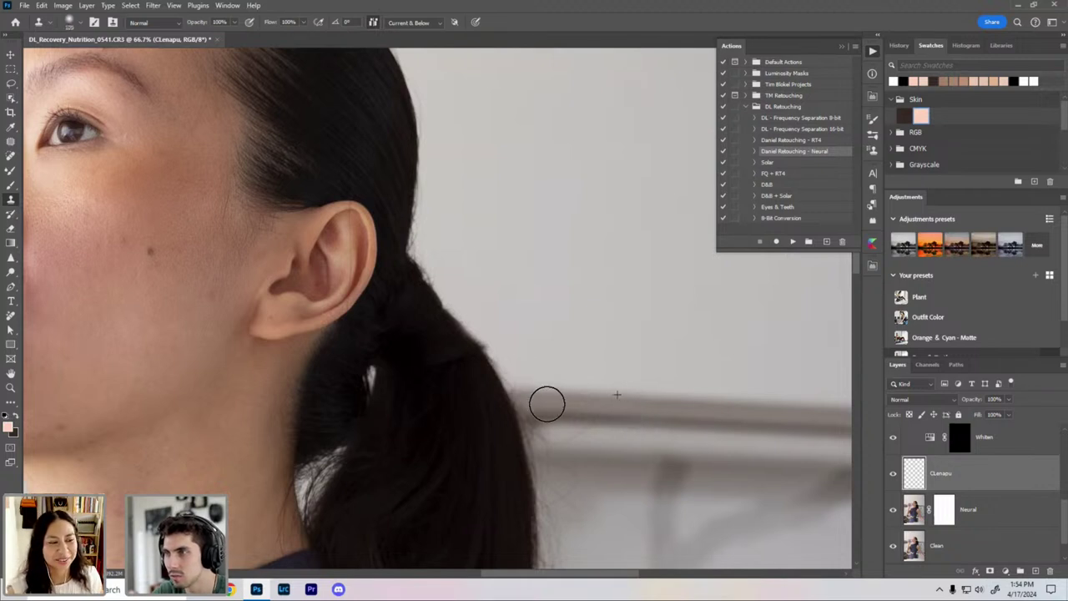
mouse_move(528, 407)
left_mouse_down()
mouse_move(568, 417)
mouse_move(567, 426)
mouse_move(546, 406)
mouse_move(539, 429)
mouse_move(503, 349)
mouse_move(571, 418)
left_mouse_up()
key("ctrl+z")
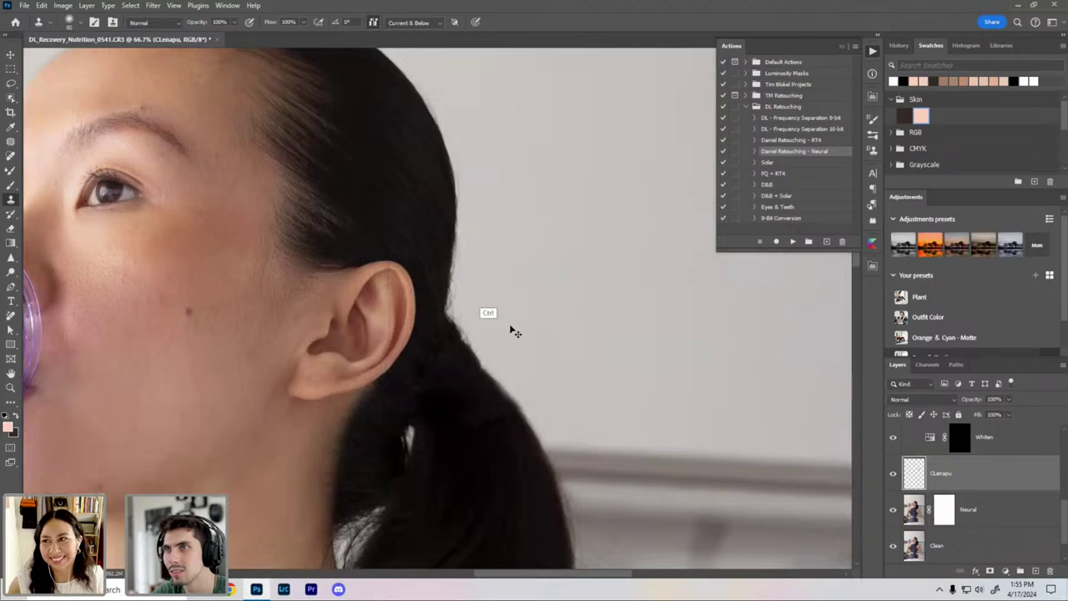
Step: Collapse the Eyes & Teeth and D&B layer groups
left_click_drag(510, 330, 571, 404)
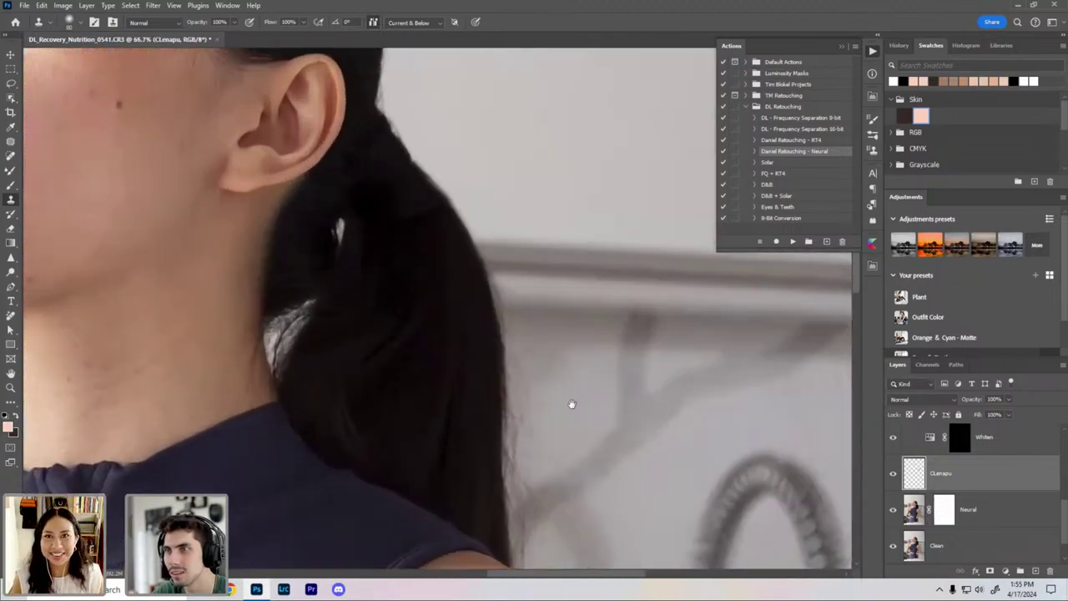
key("ctrl+minus")
left_click_drag(367, 281, 608, 441)
key("ctrl+minus")
left_click_drag(487, 386, 573, 422)
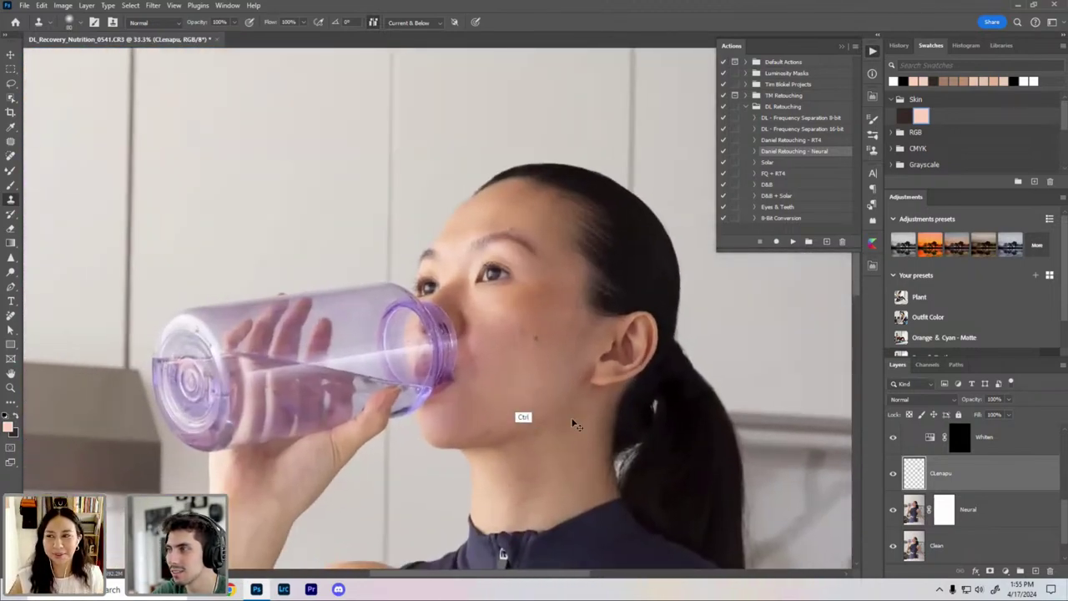
key("ctrl+0")
scroll(984, 500, "up", 3)
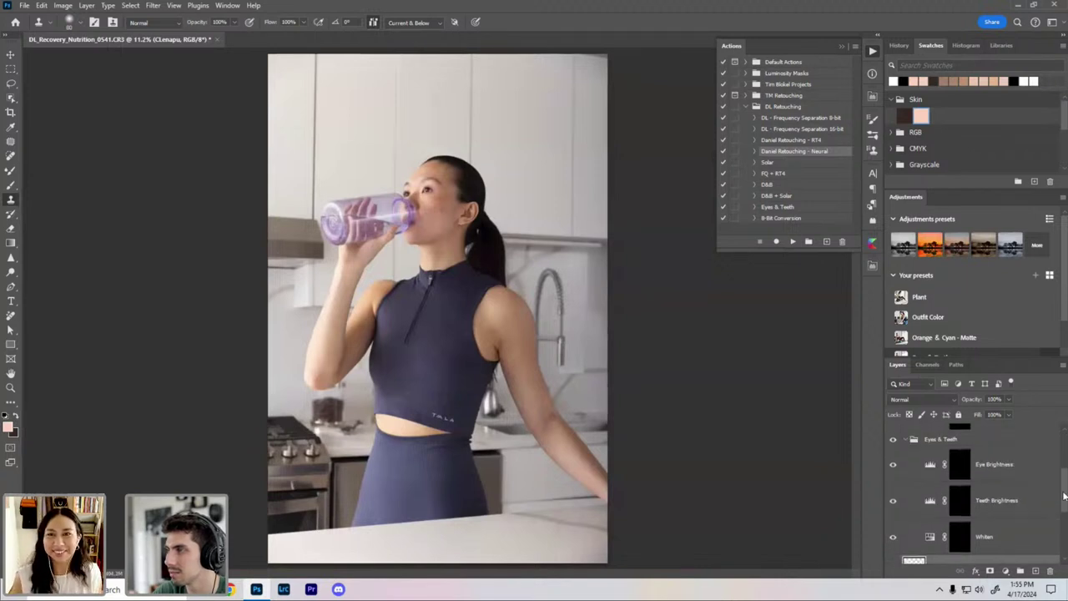
left_click(914, 451)
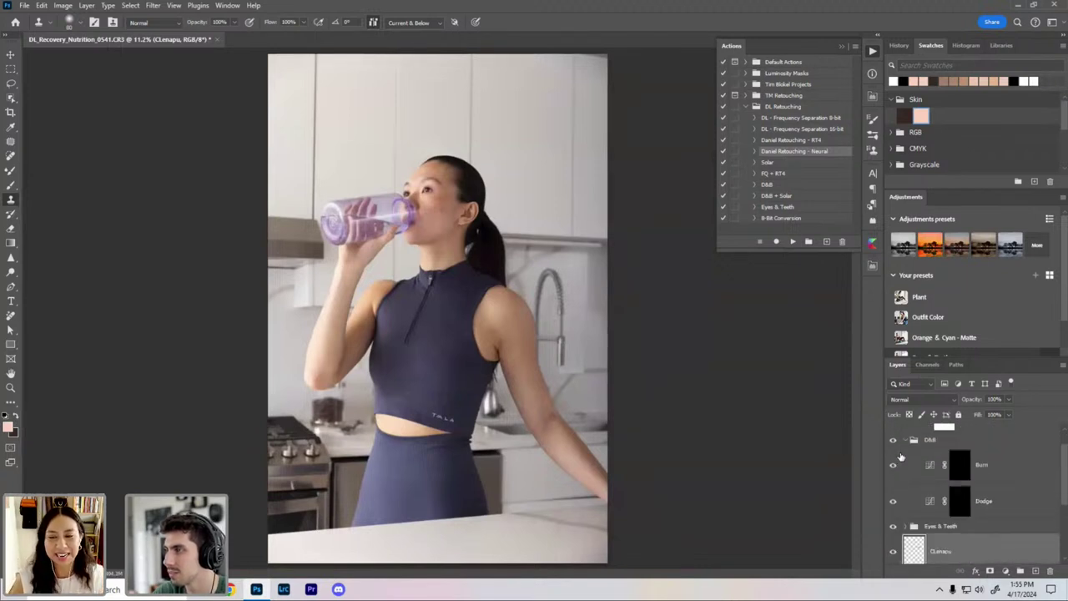
left_click(911, 452)
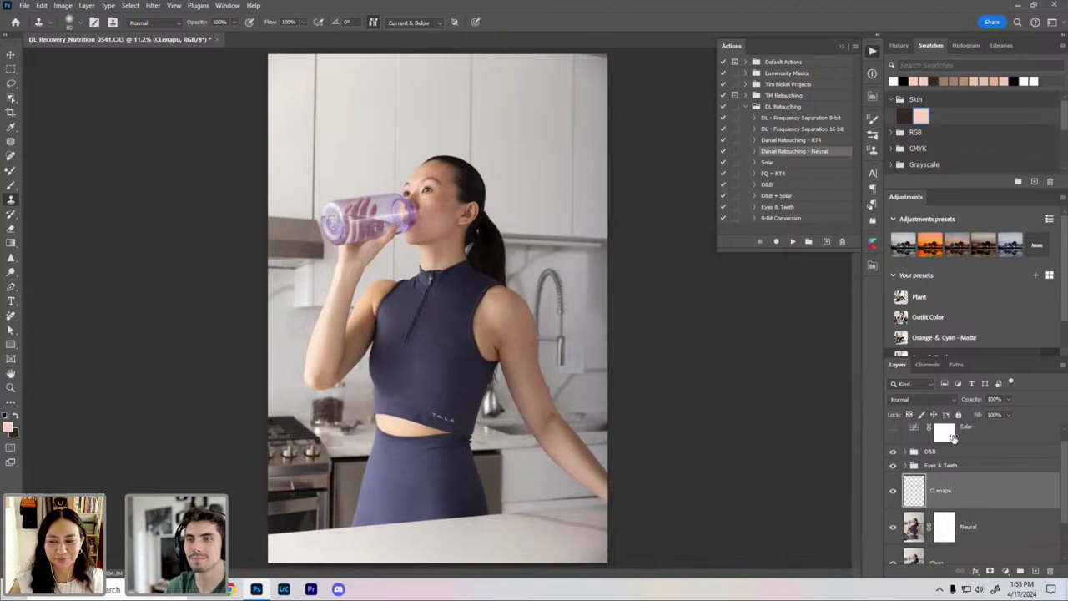